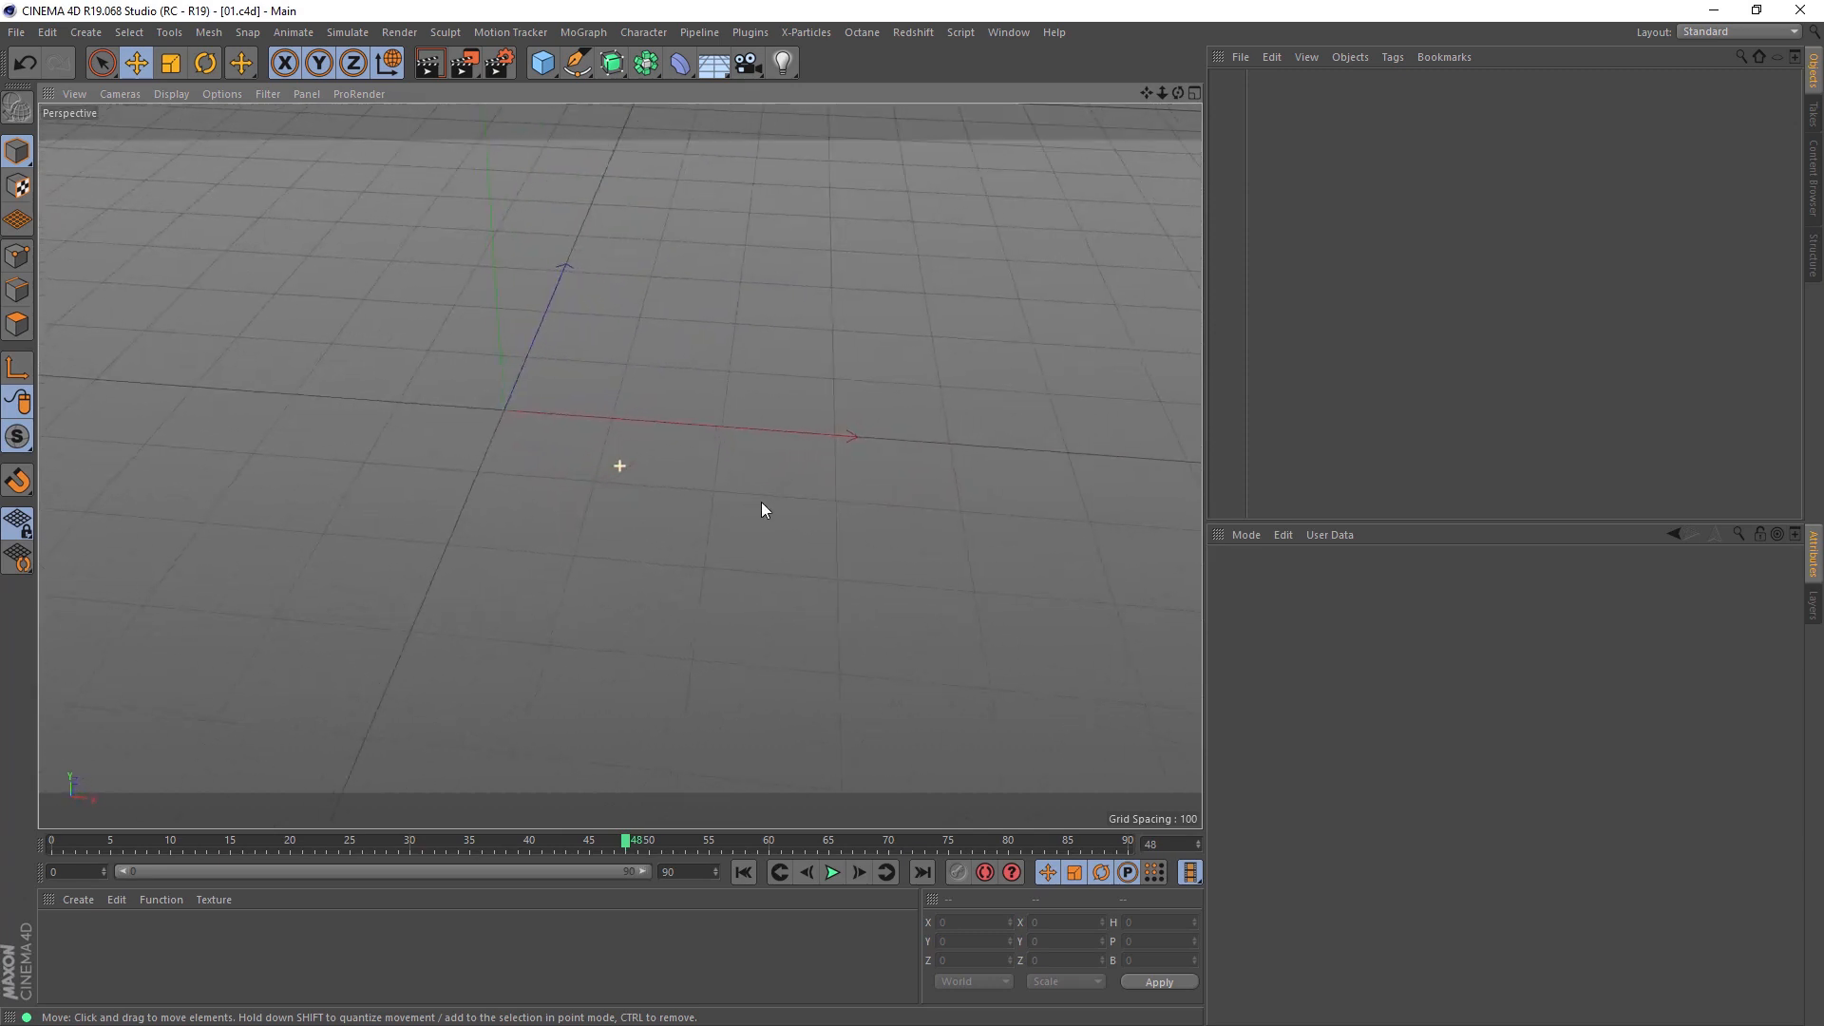
# Step: Add a cube primitive at the centre of the scene
pyautogui.keyDown('alt'); pyautogui.moveTo(638, 444); pyautogui.dragTo(704, 458); pyautogui.keyUp('alt')
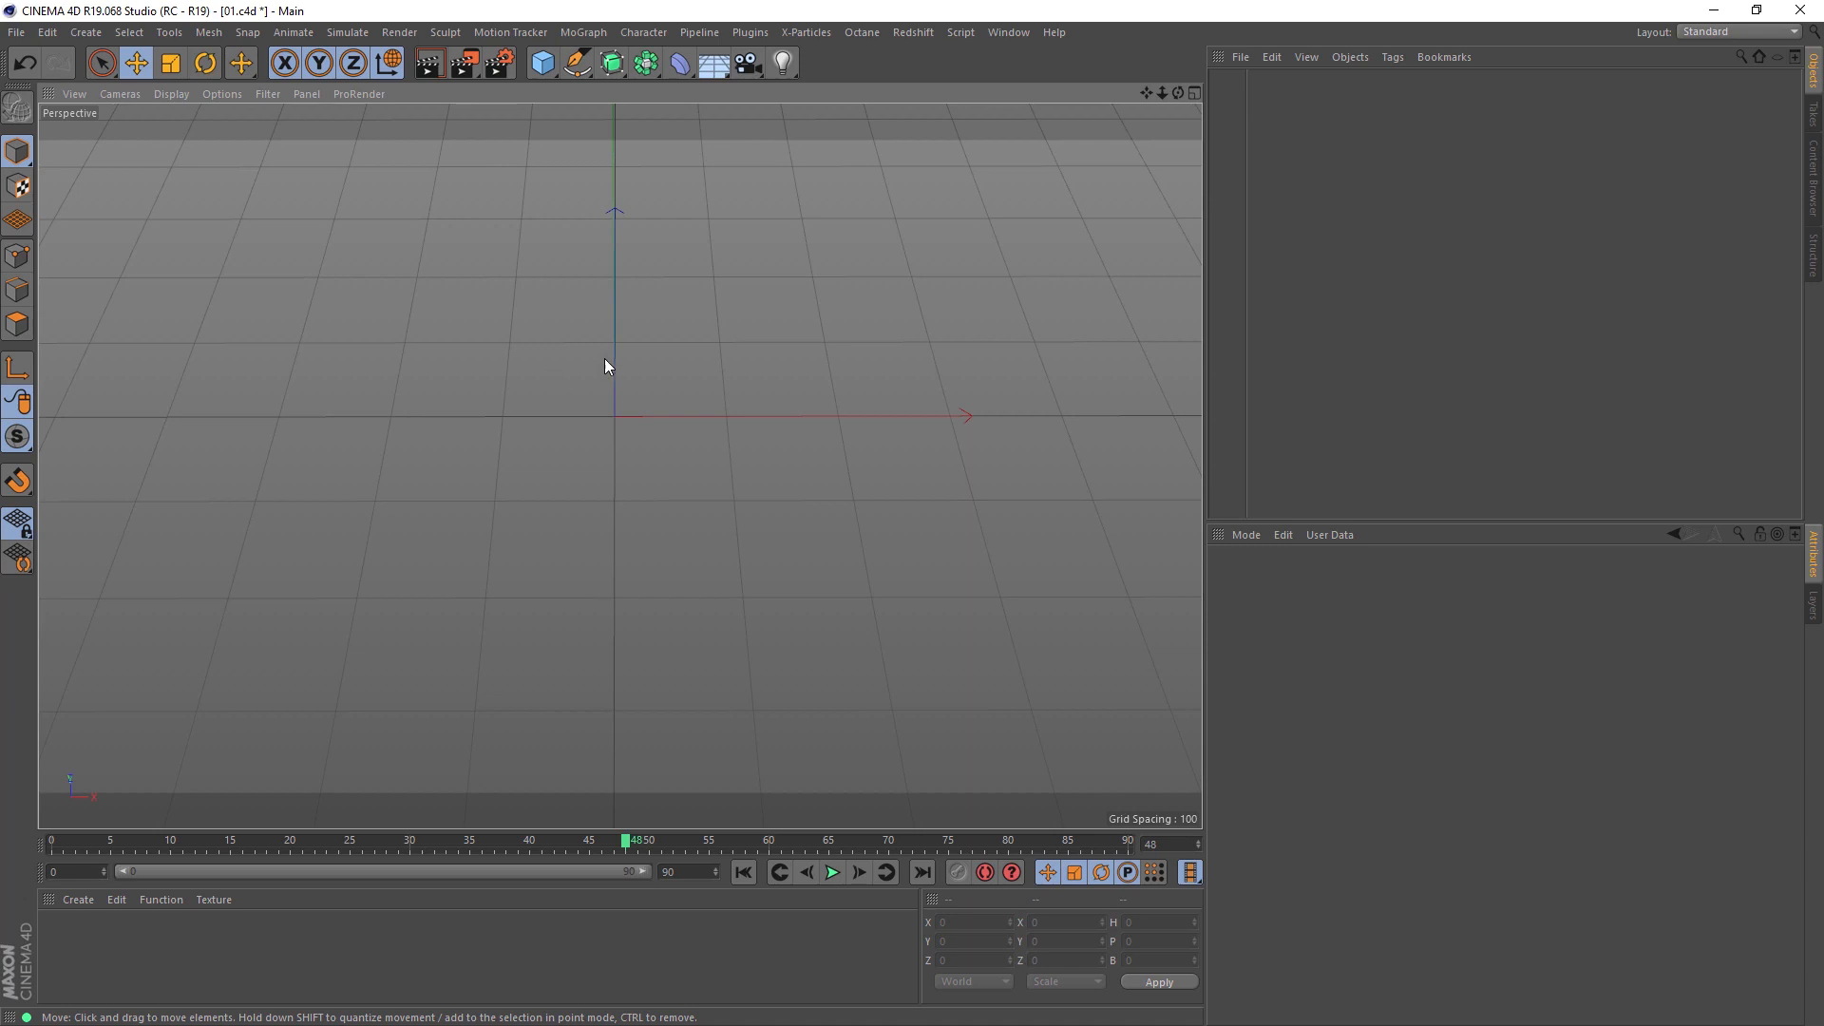
pyautogui.keyDown('alt'); pyautogui.moveTo(621, 416); pyautogui.dragTo(630, 464, button='middle'); pyautogui.keyUp('alt')
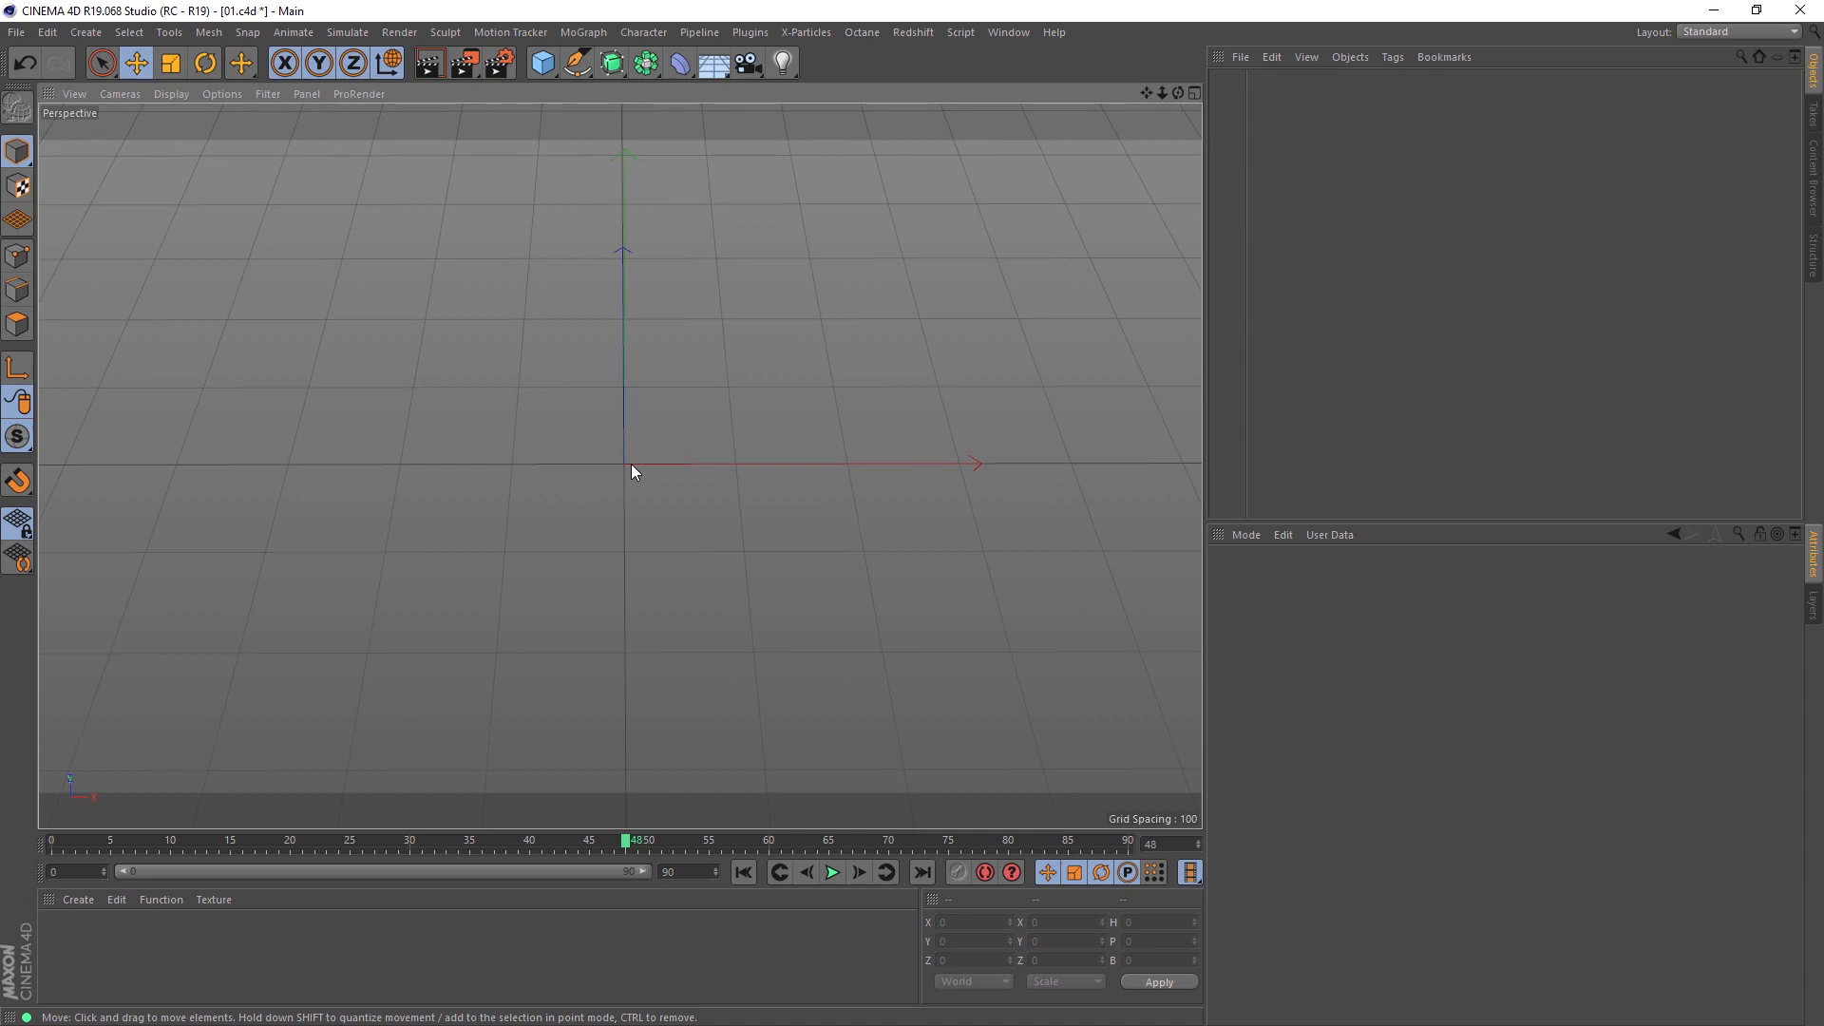
pyautogui.click(542, 63)
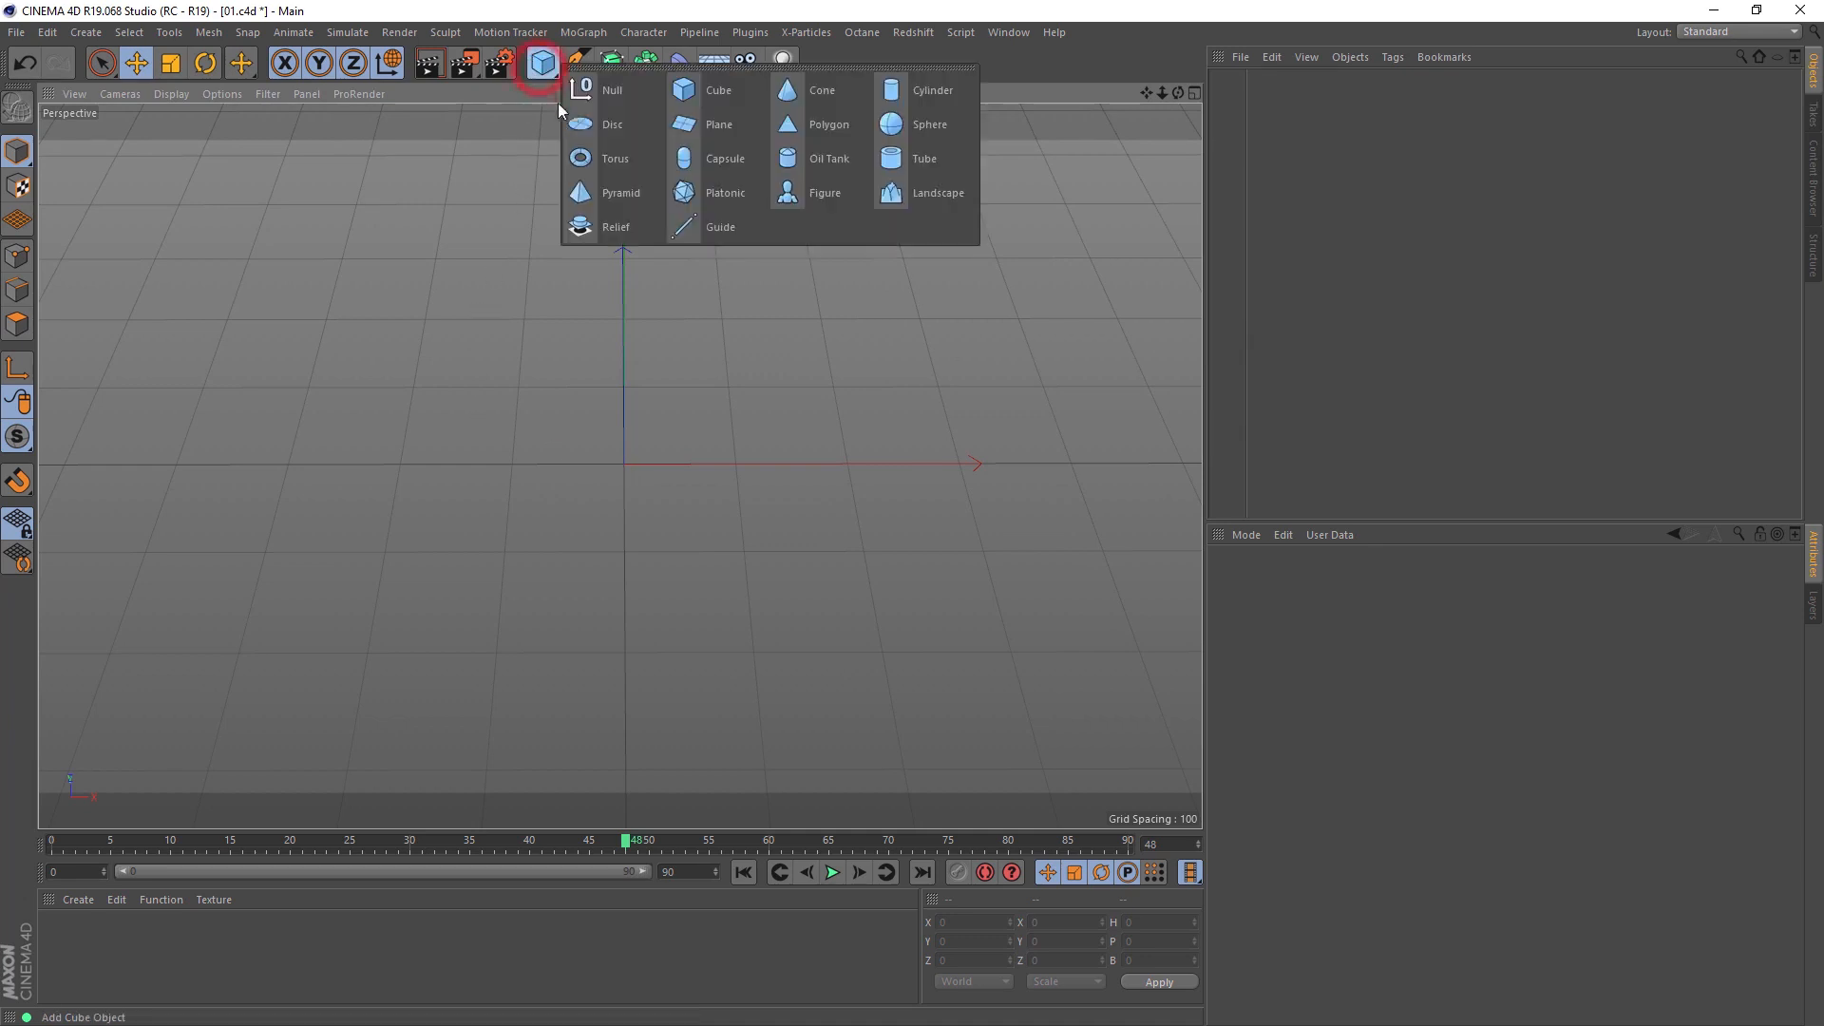
pyautogui.click(698, 97)
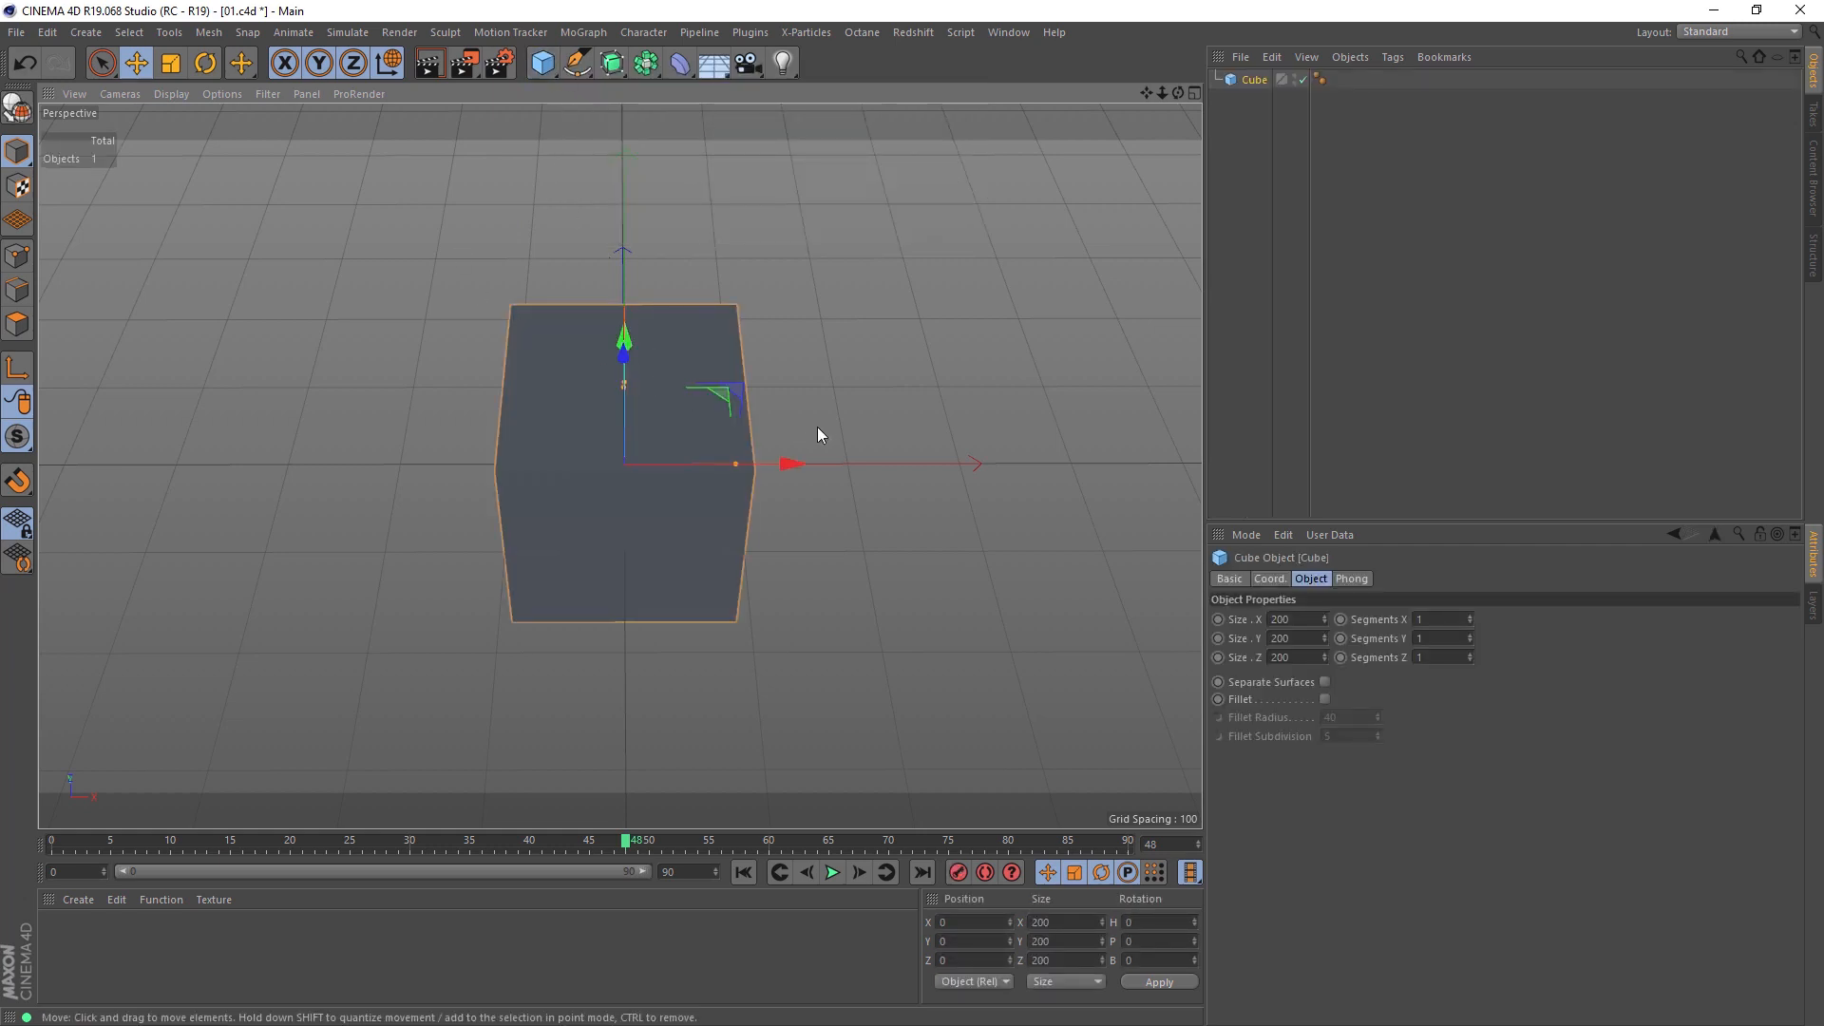
# Step: Resize the cube into a flat slab measuring 1000 in X, 20 in Y and 1000 in Z
pyautogui.press('F4')
pyautogui.moveTo(620, 351); pyautogui.dragTo(622, 452)
pyautogui.doubleClick(1282, 642)
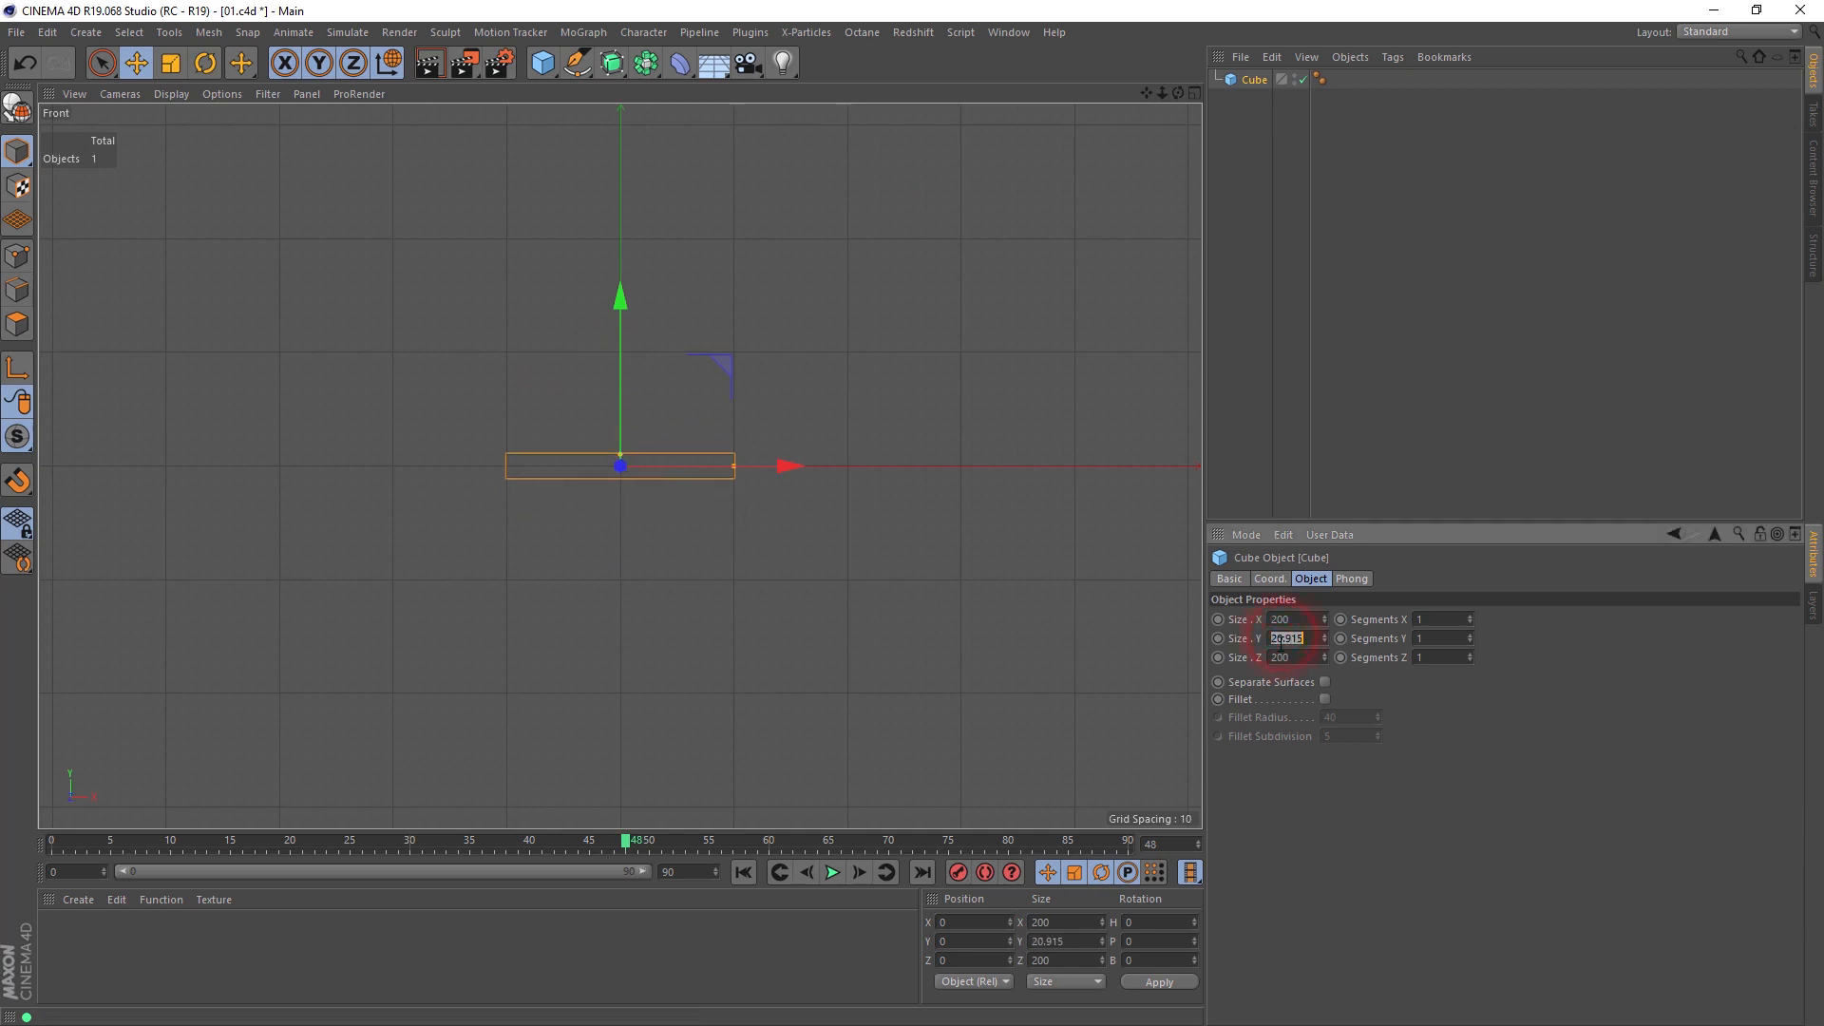
pyautogui.write('20')
pyautogui.press('Return')
pyautogui.doubleClick(1278, 619)
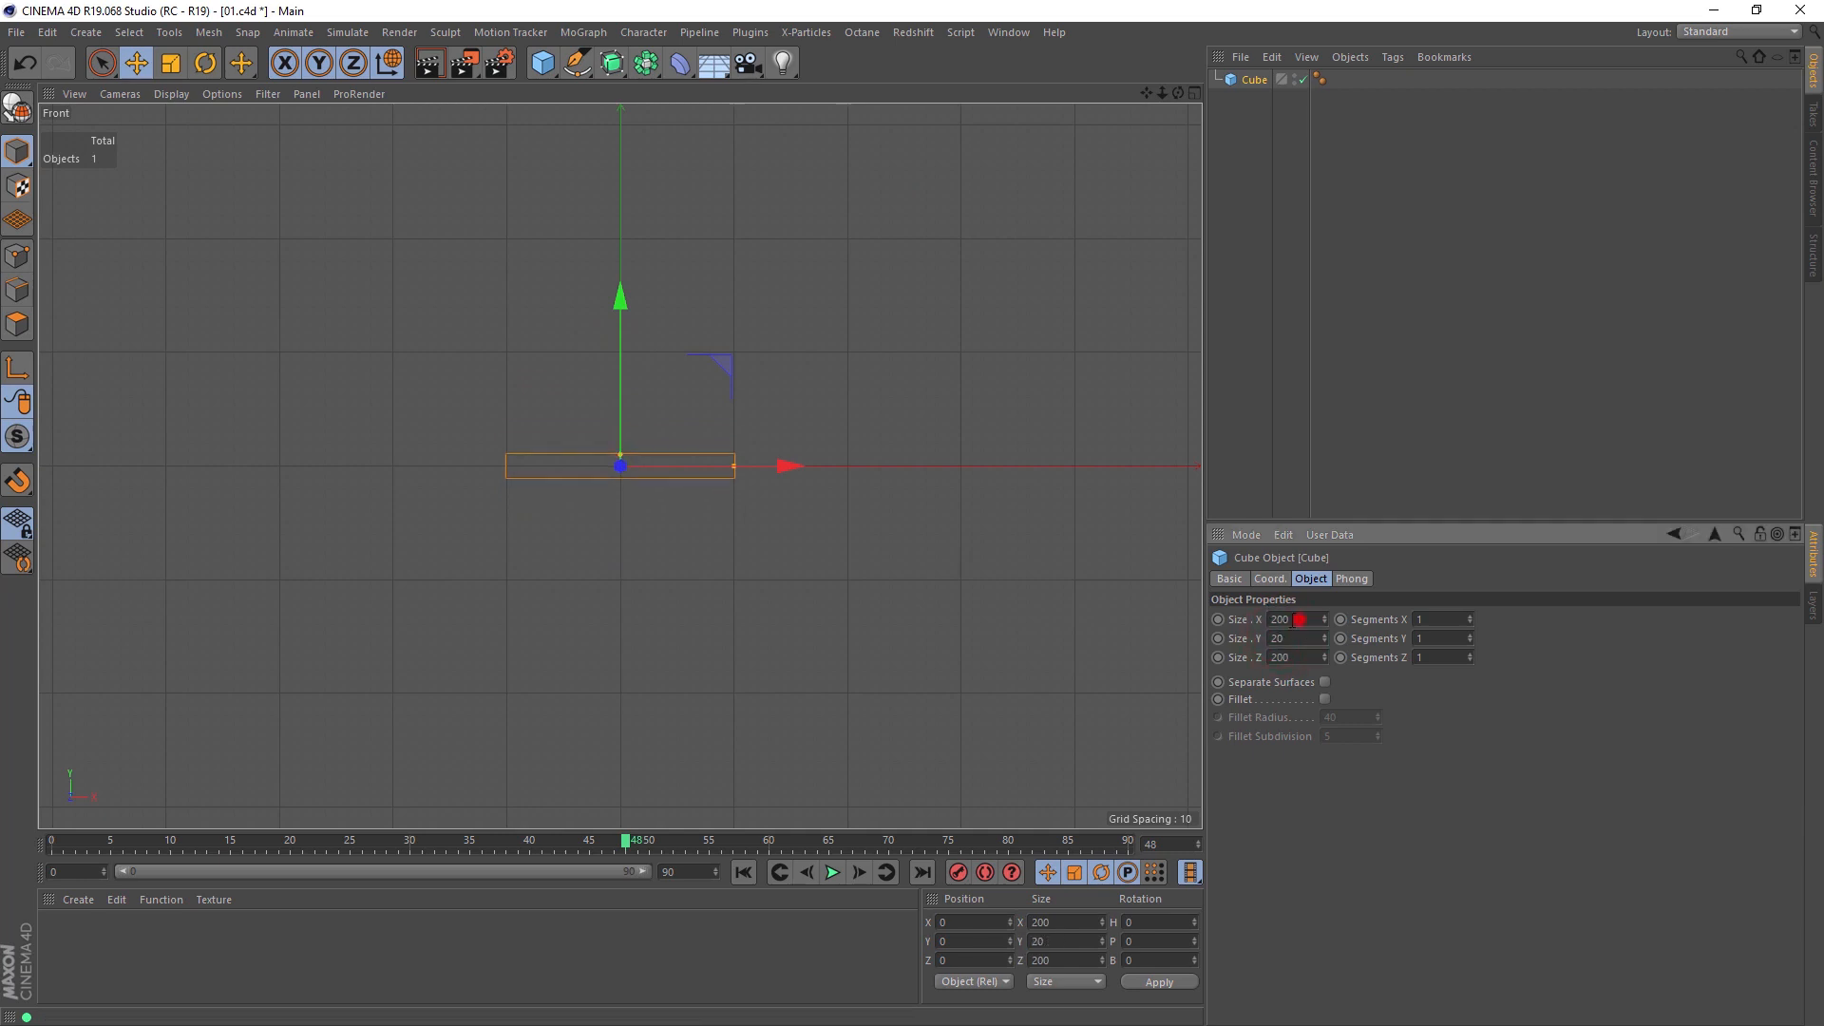
pyautogui.write('100')
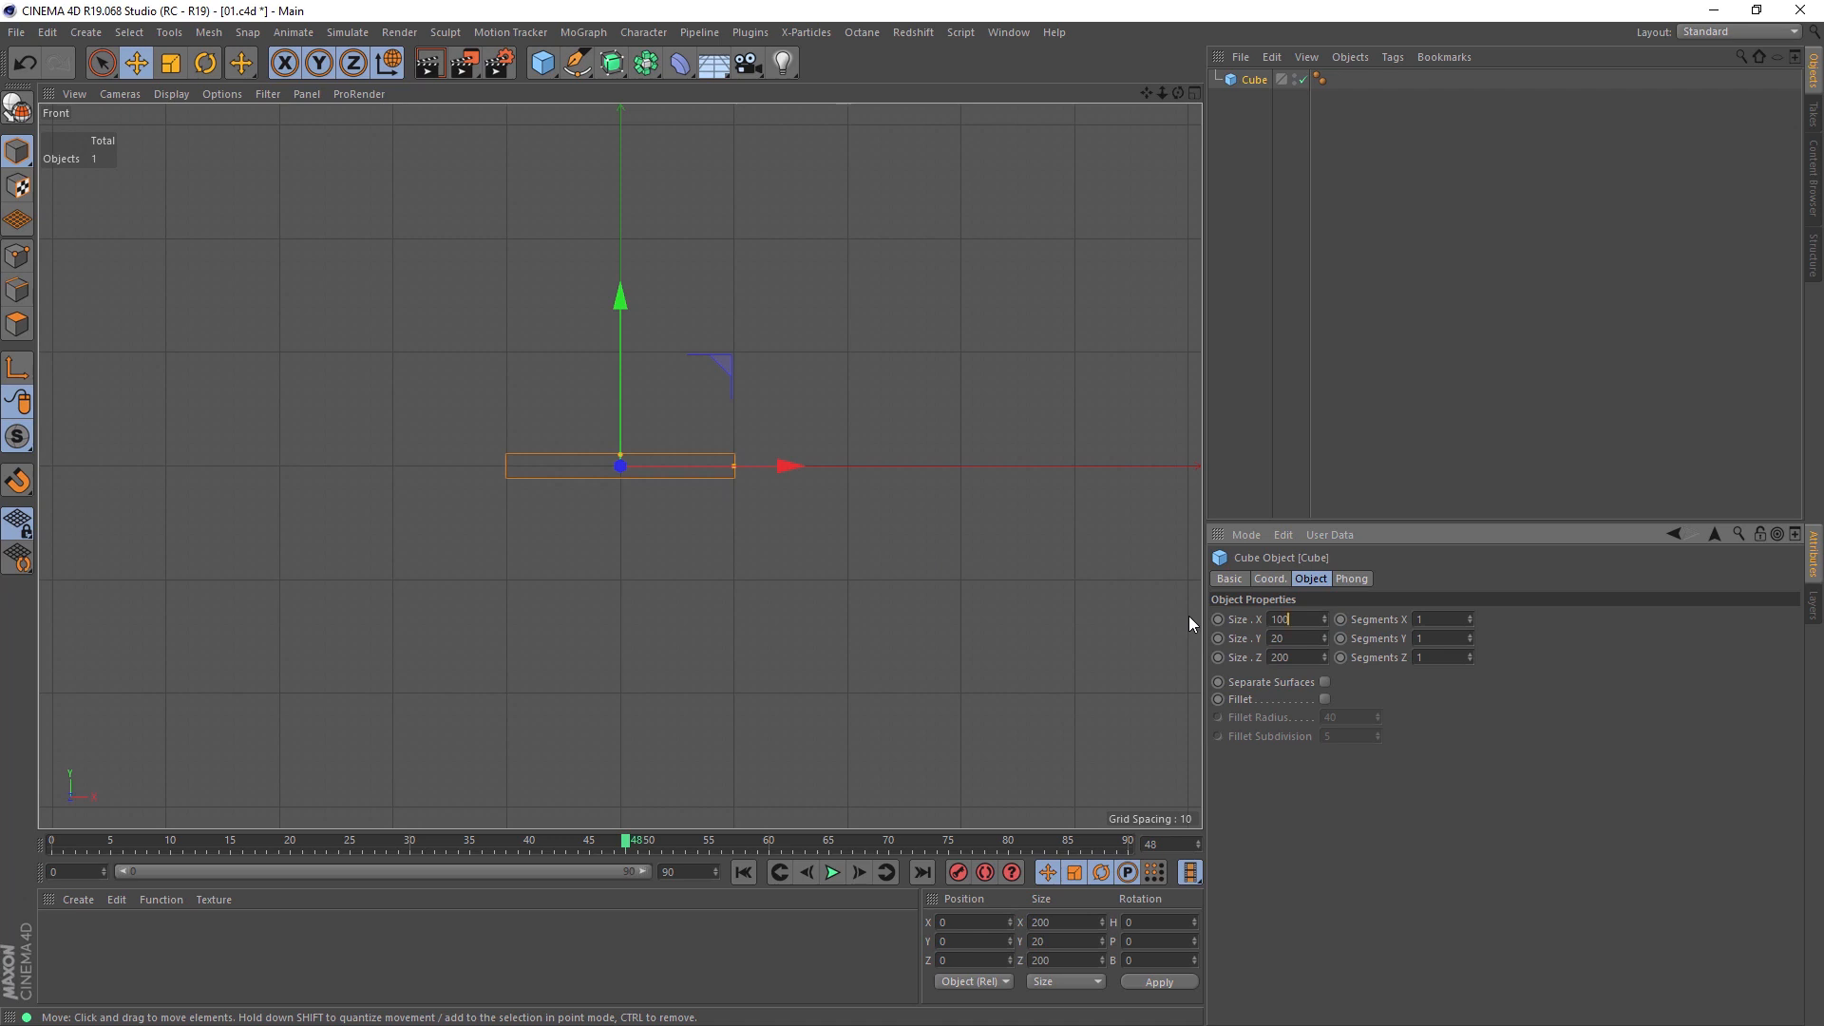
pyautogui.write('0')
pyautogui.press('Tab')
pyautogui.press('Tab')
pyautogui.write('1000')
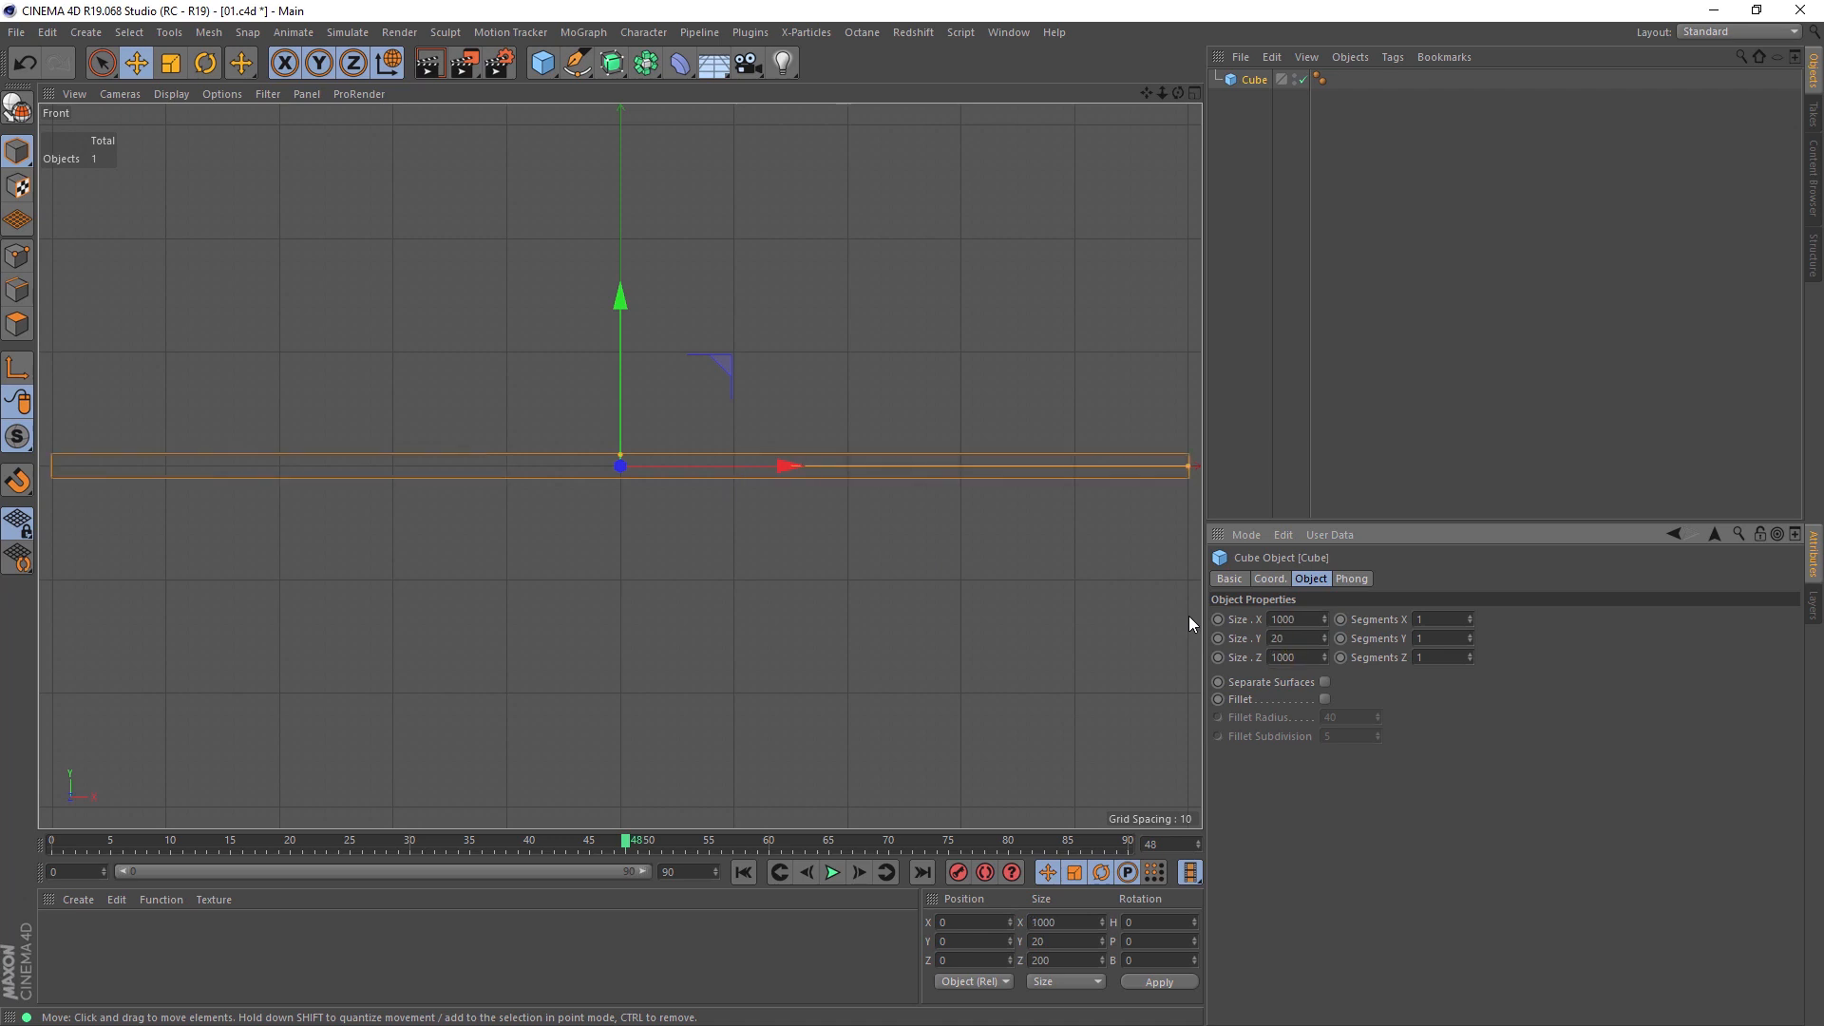
# Step: Add a Voronoi Fracture object and make the cube its child, viewed in perspective
pyautogui.middleClick(1178, 607)
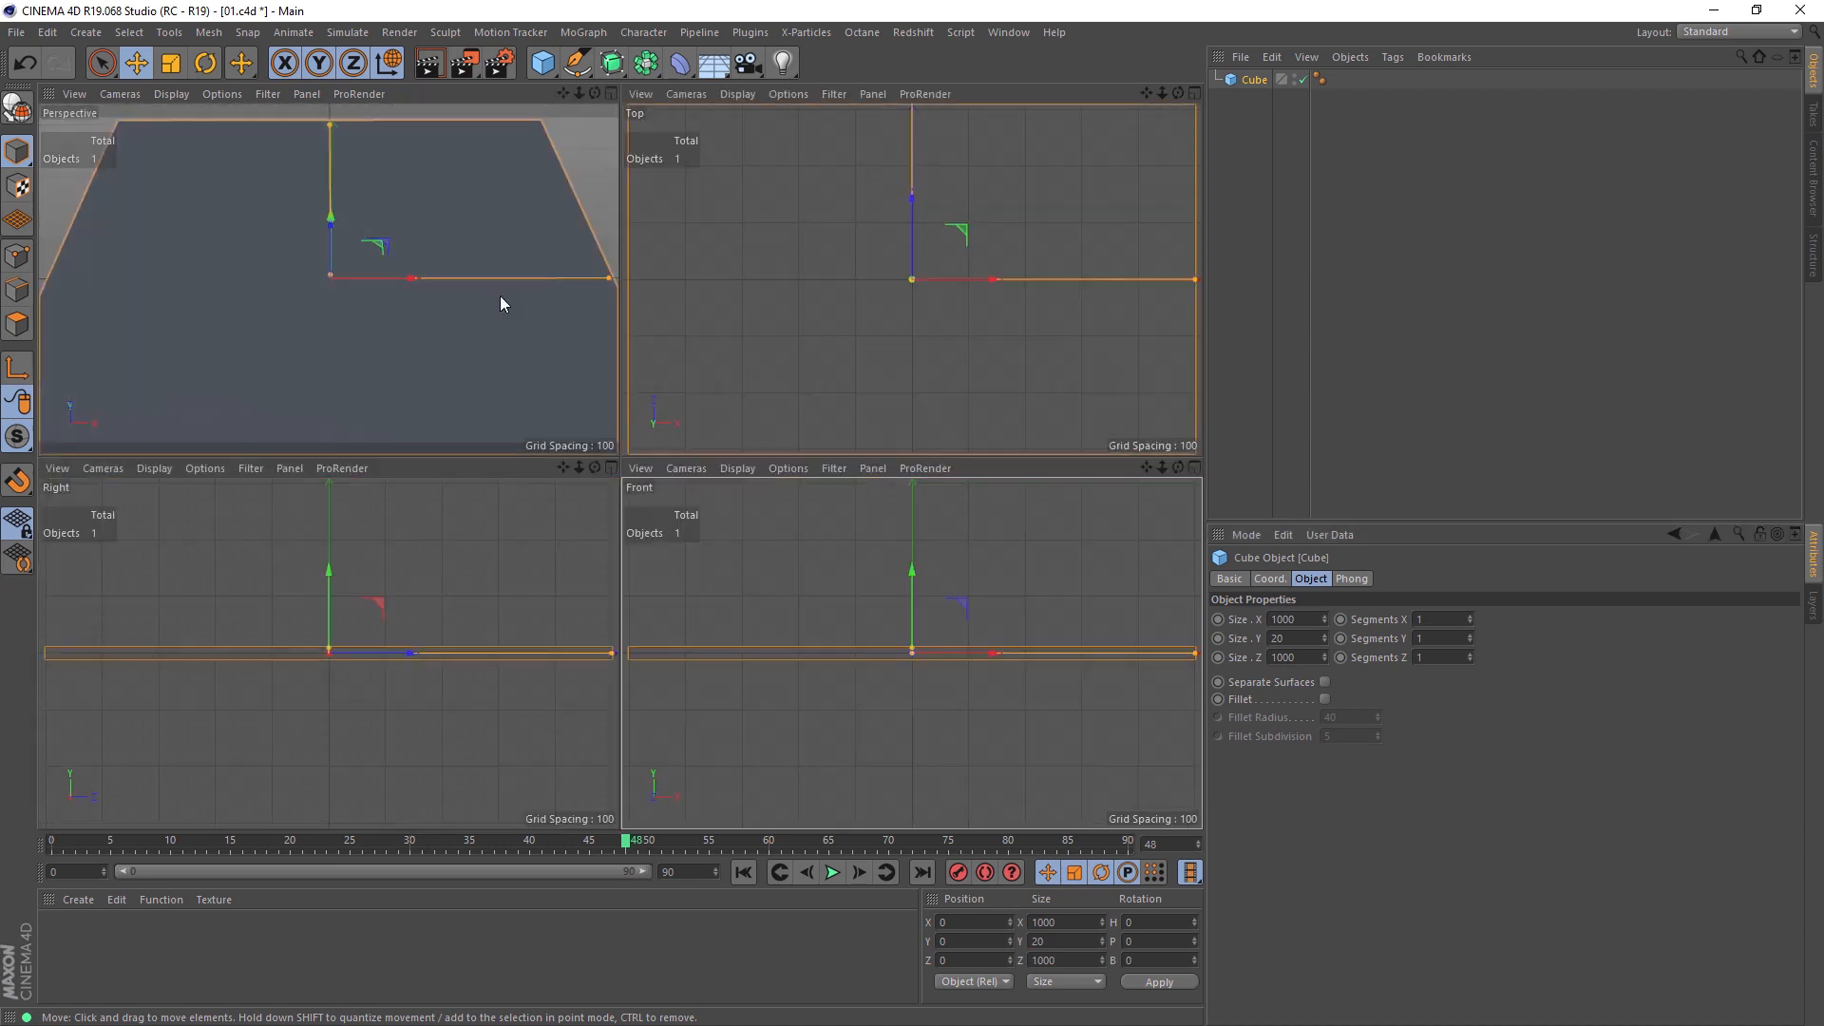
pyautogui.middleClick(501, 298)
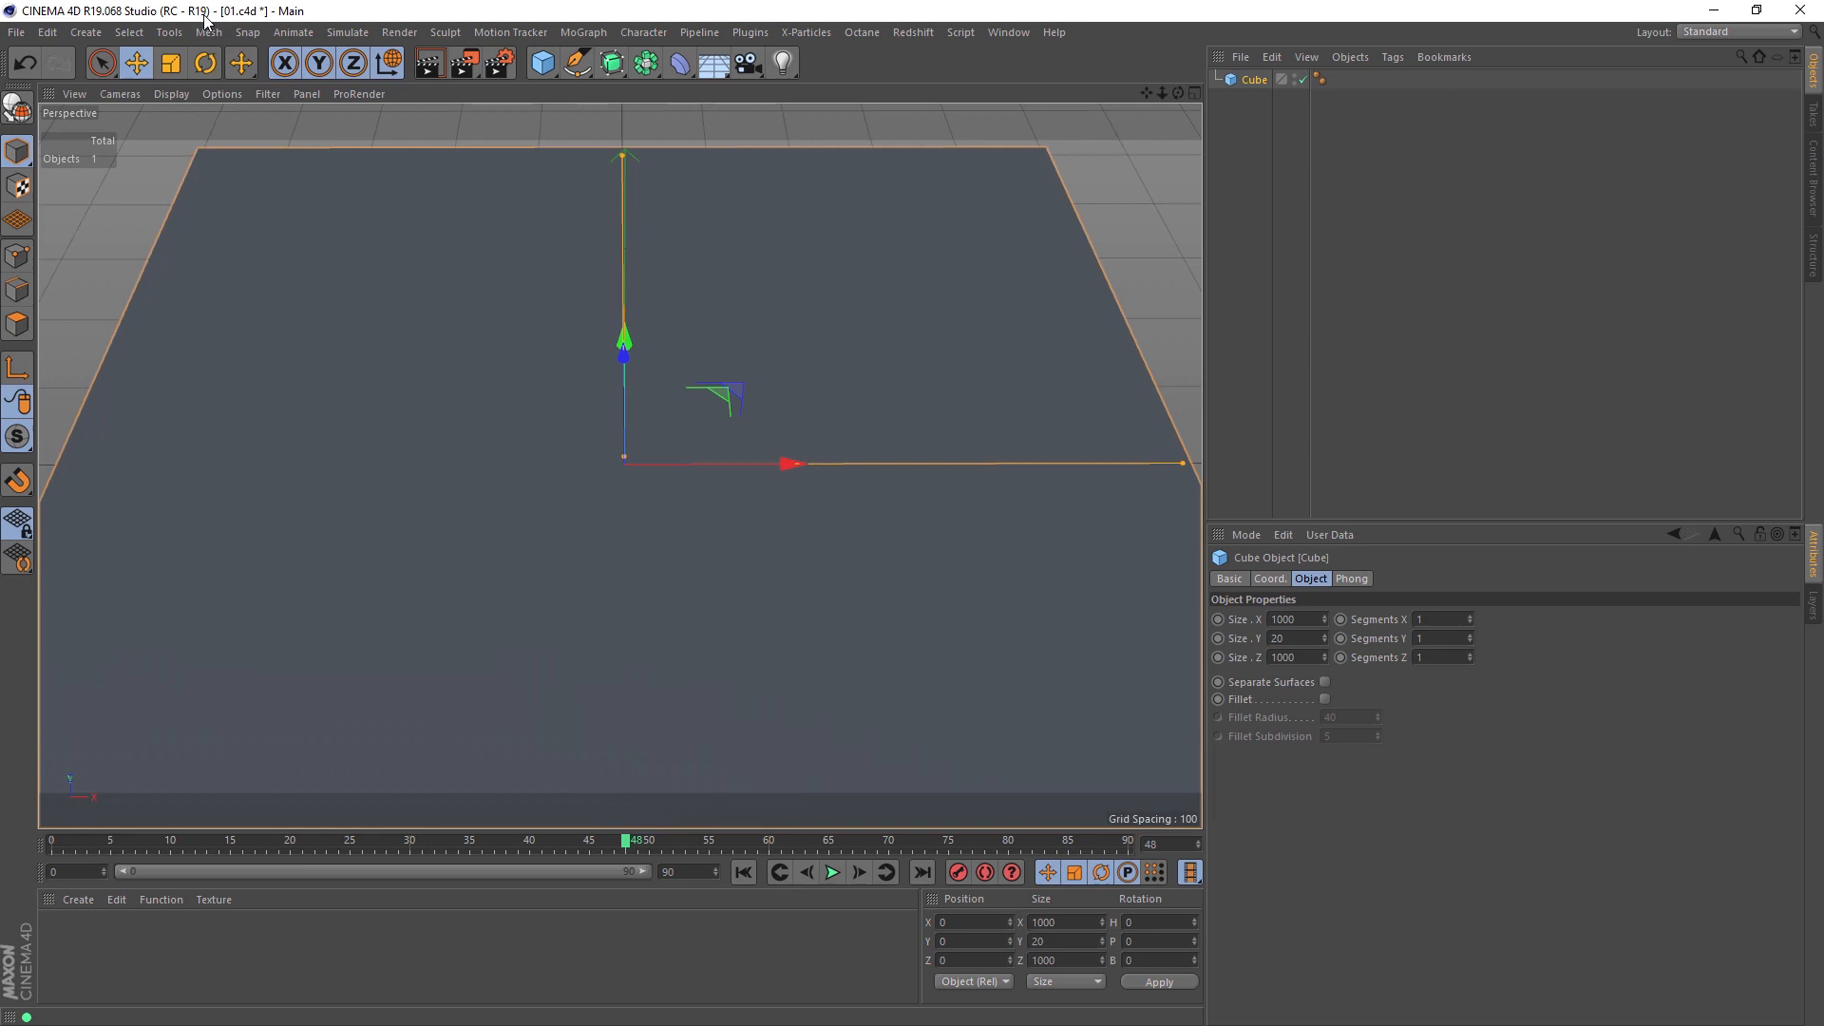
pyautogui.click(603, 36)
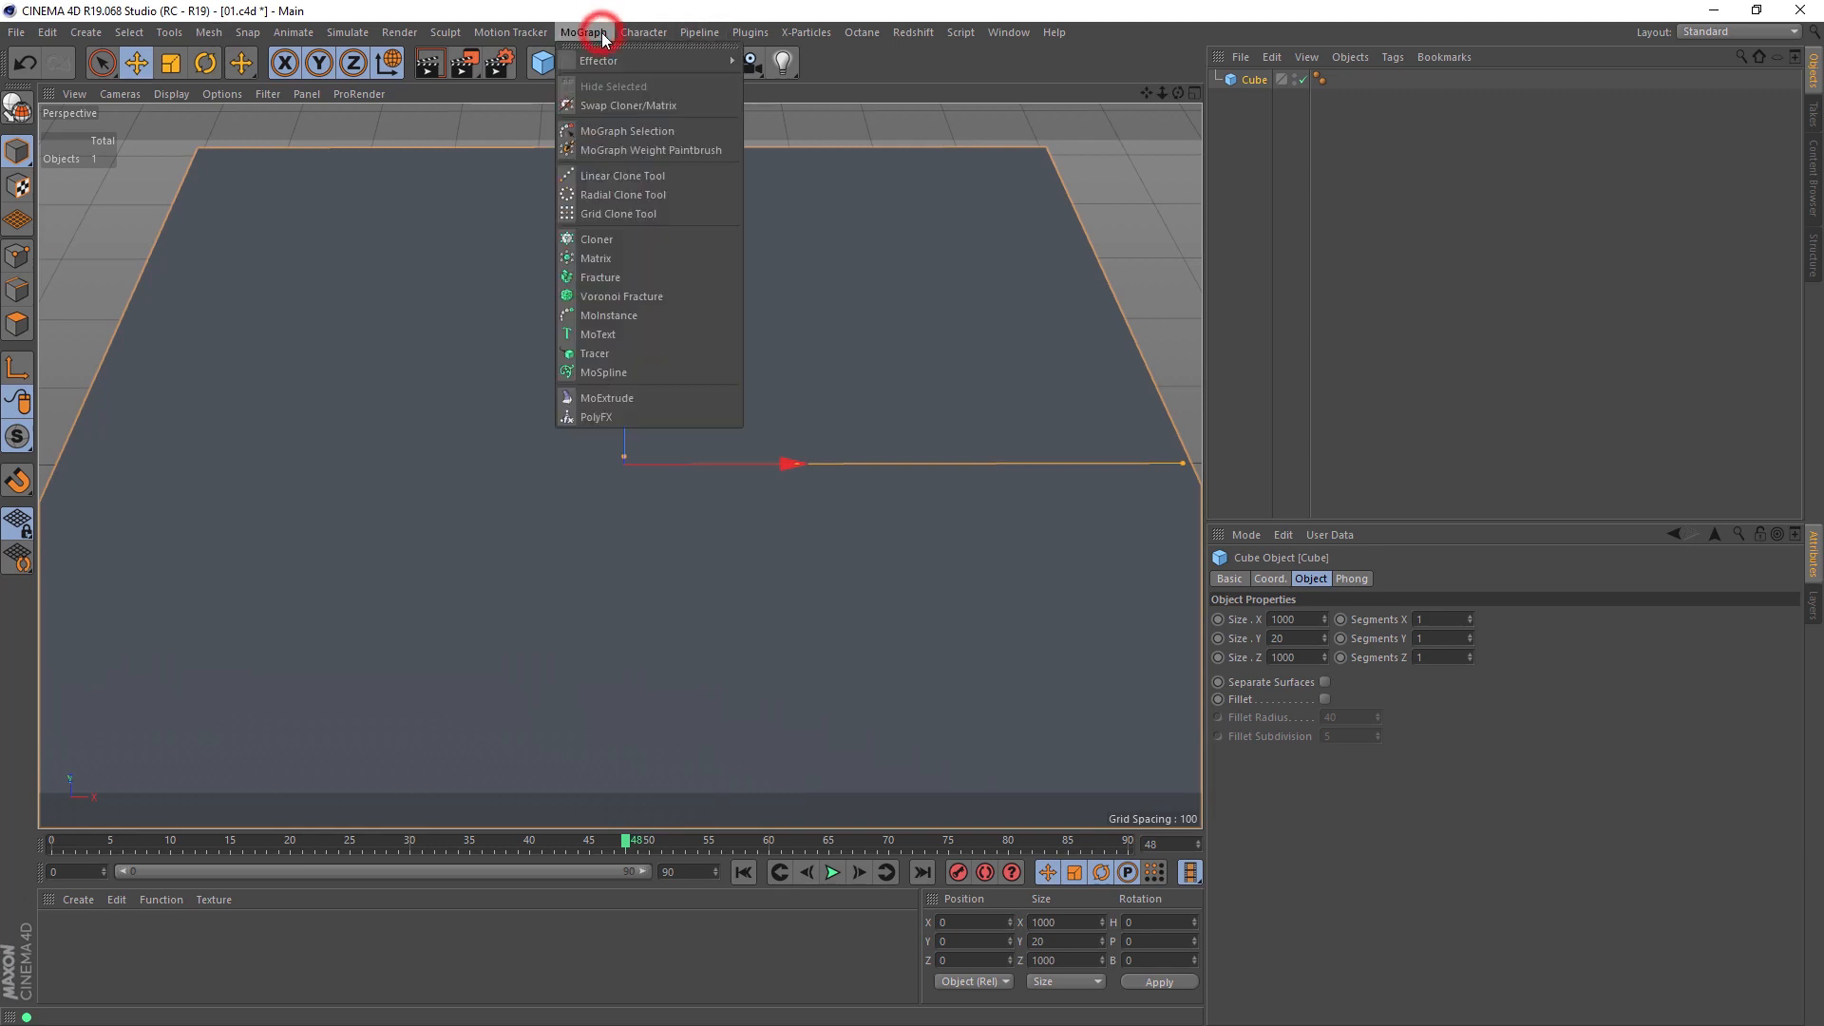
pyautogui.click(629, 297)
pyautogui.moveTo(1291, 99); pyautogui.dragTo(1271, 81)
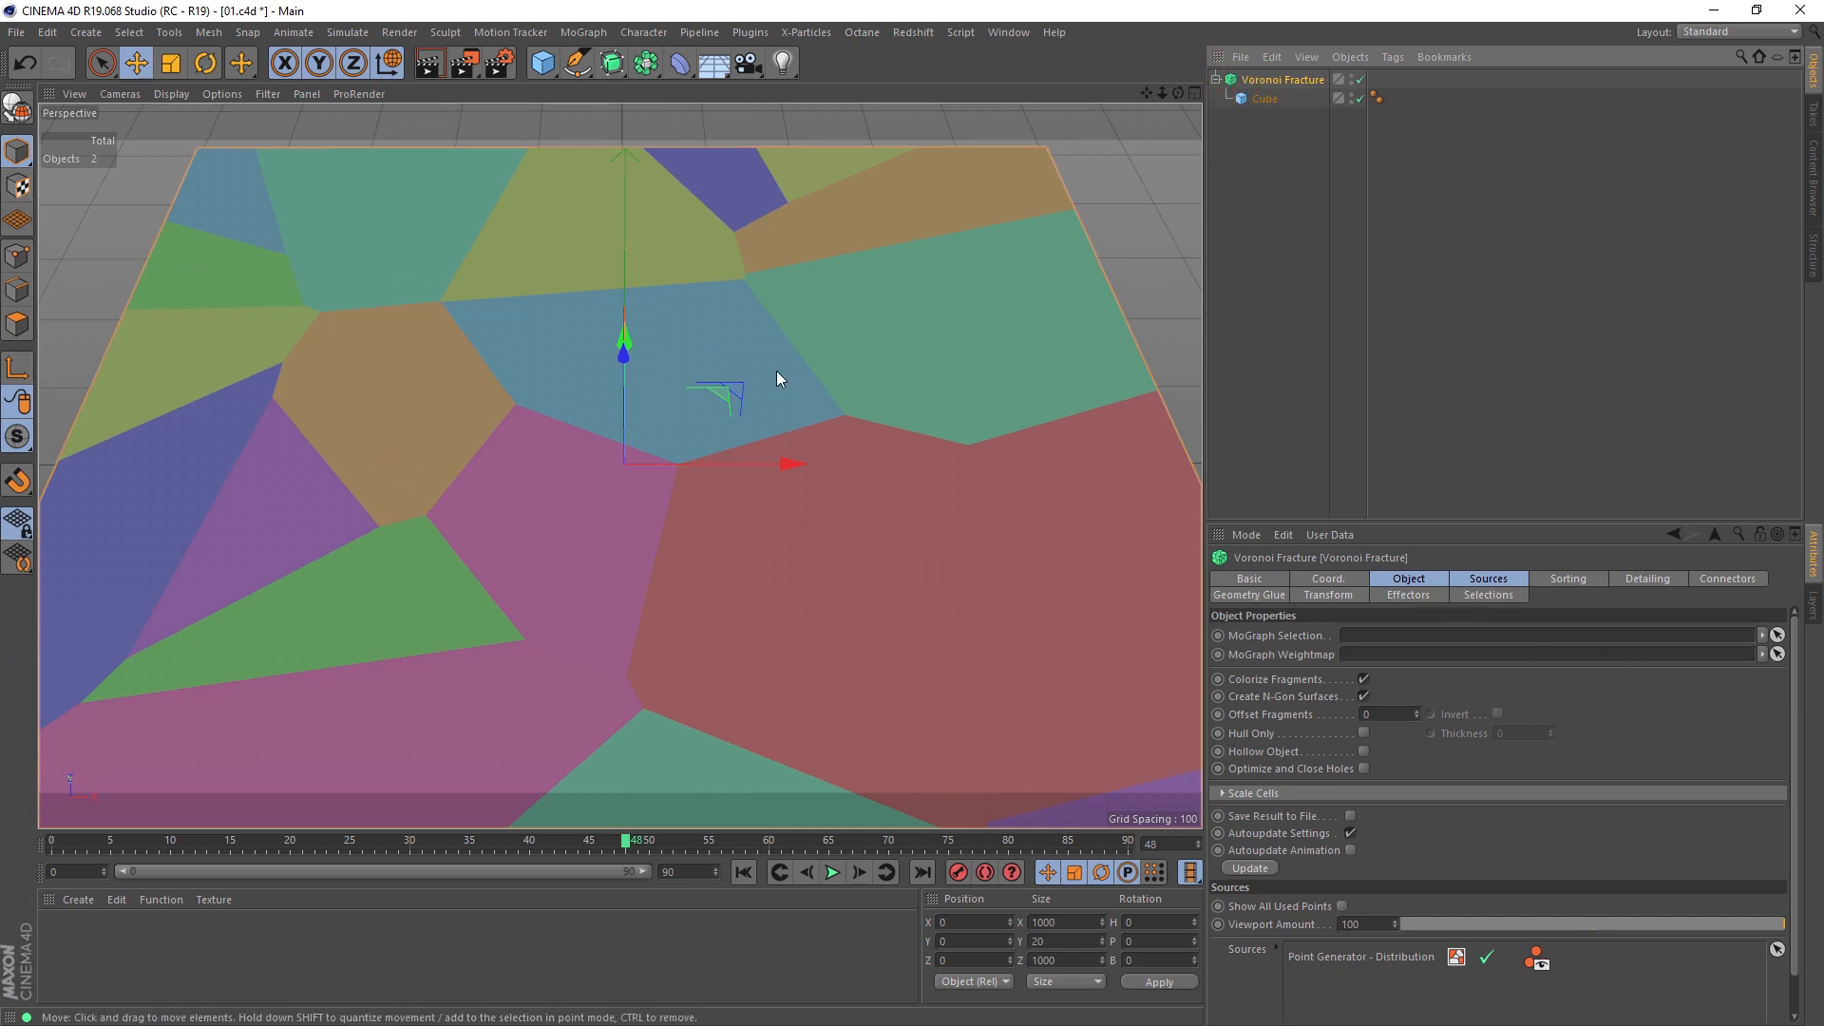
# Step: Enable the display of all element types in the perspective view's filter
pyautogui.click(262, 92)
pyautogui.click(283, 118)
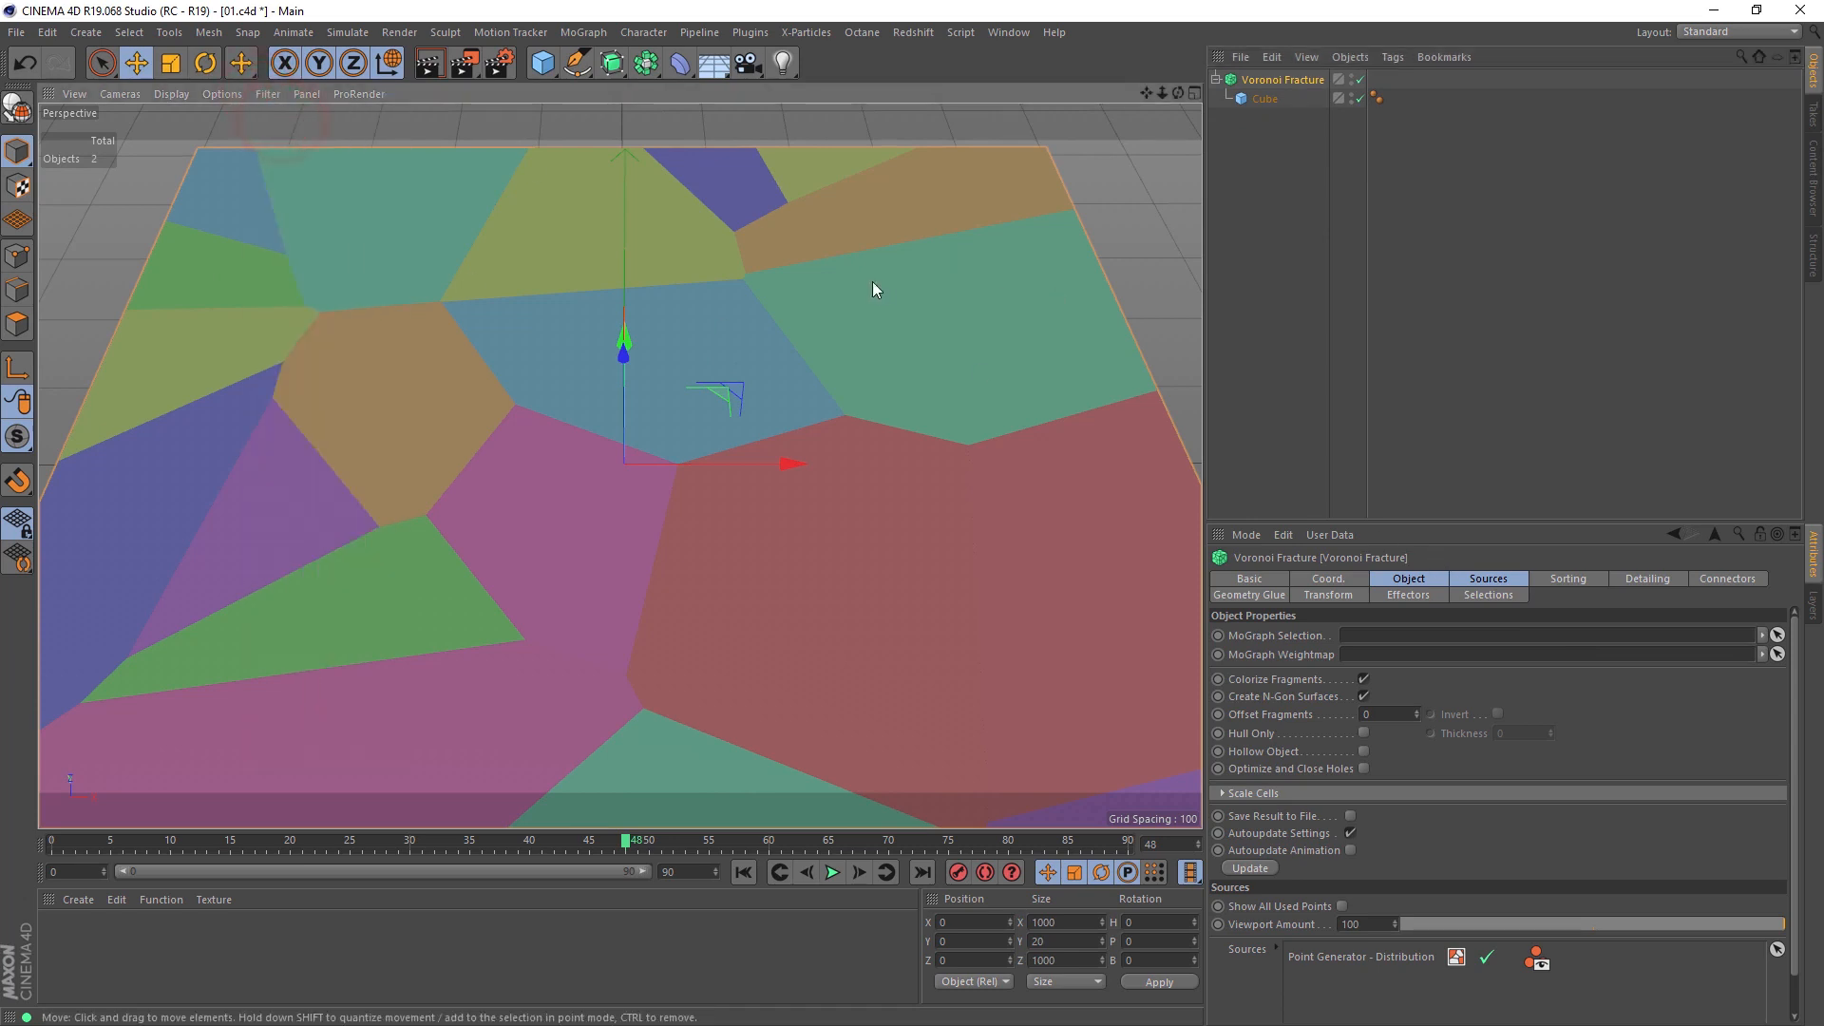
pyautogui.click(268, 93)
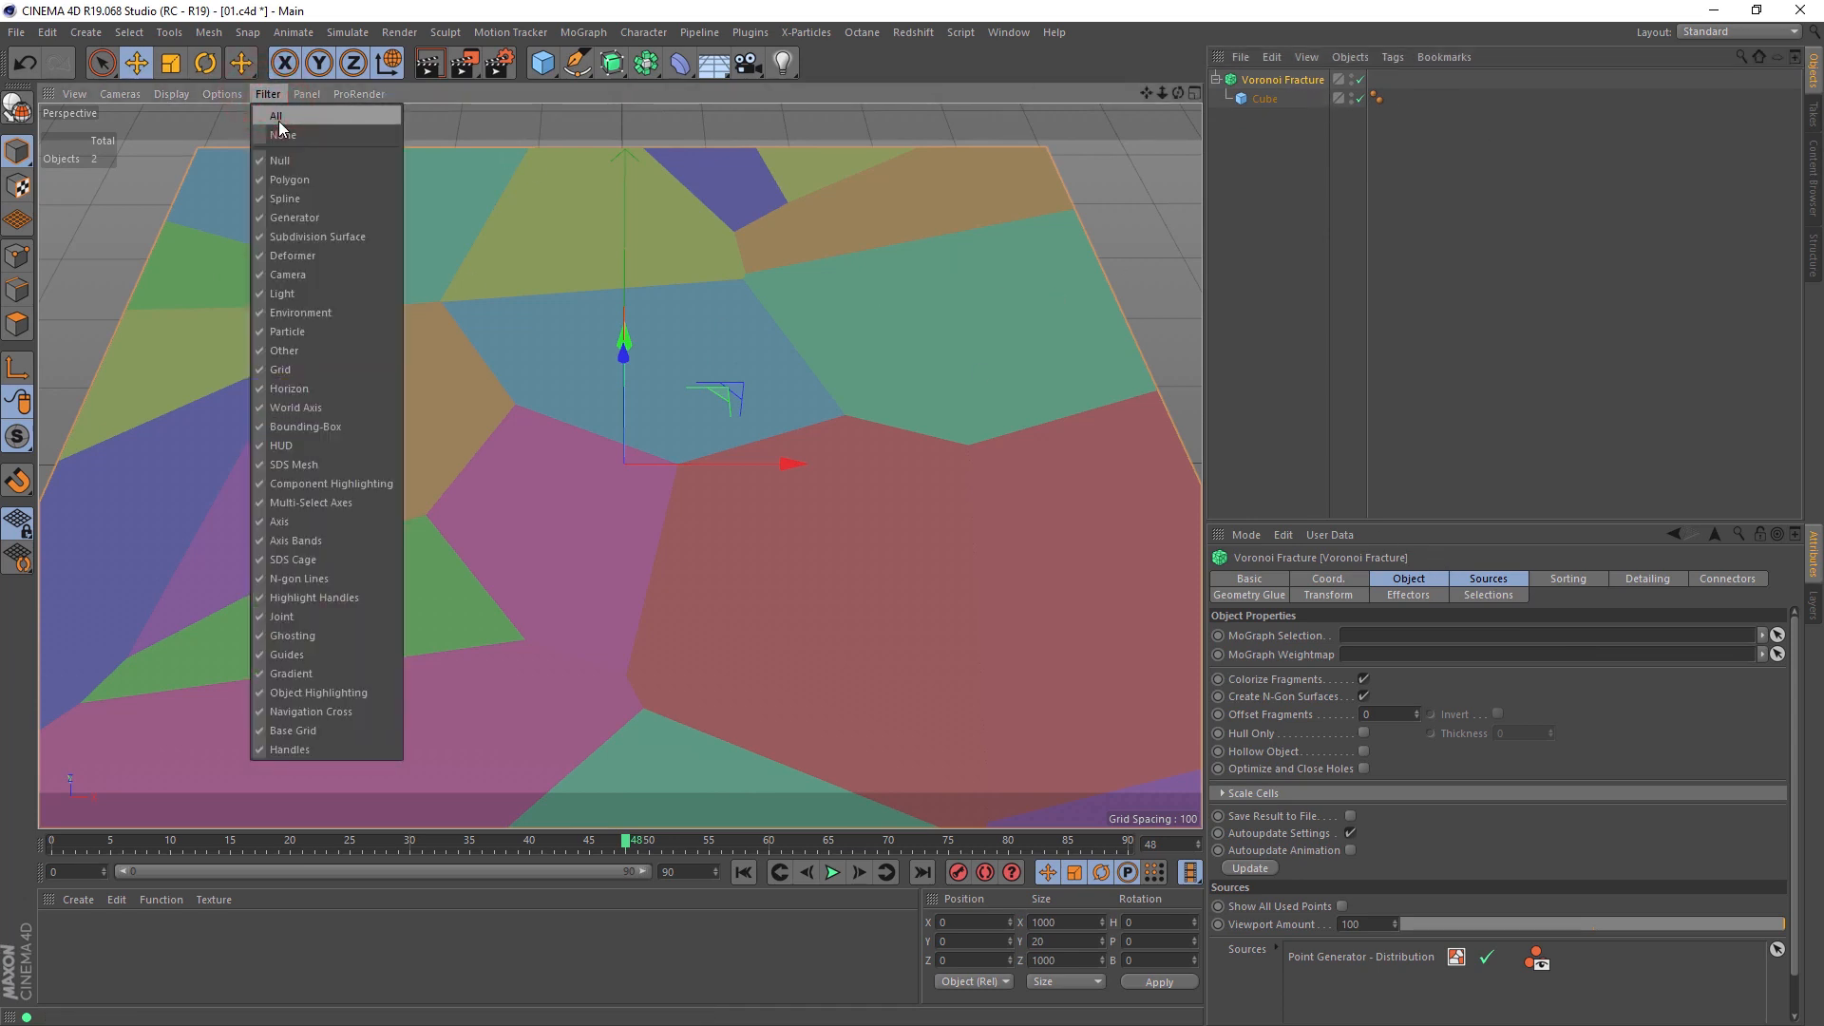
pyautogui.click(279, 118)
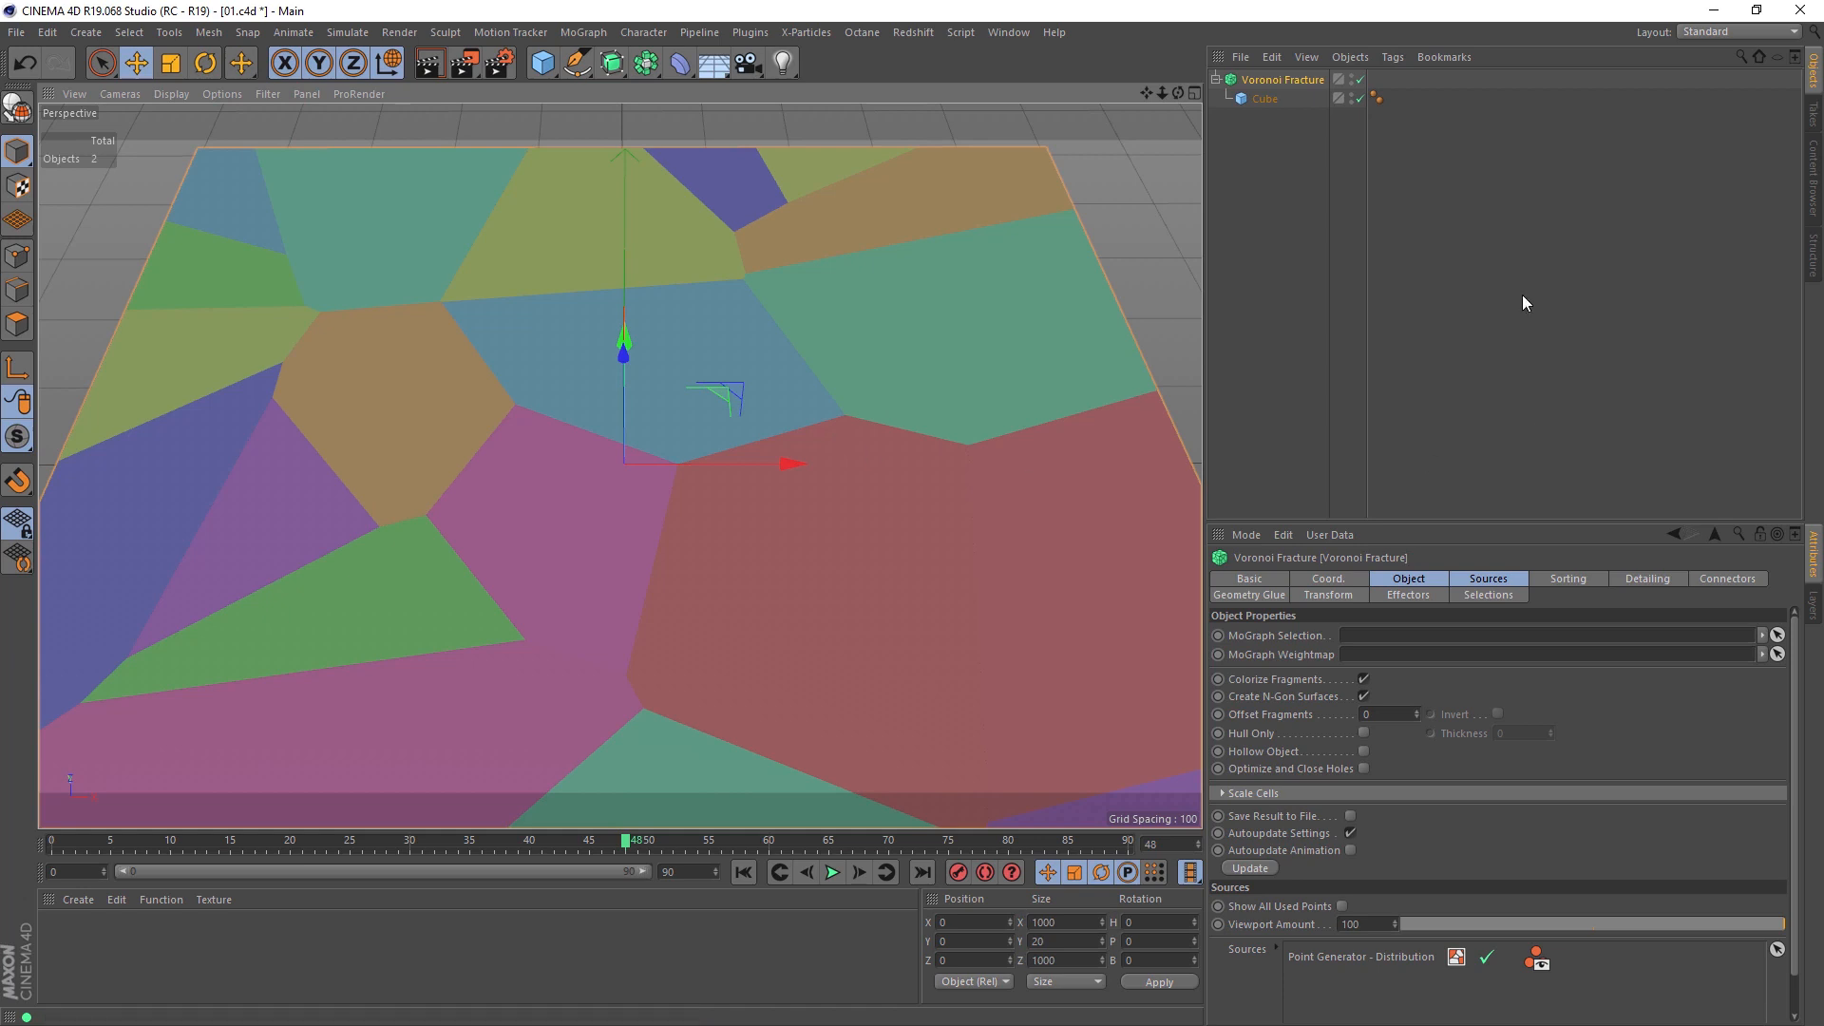
# Step: Raise the point amount of the fracture's Point Generator - Distribution source to 310
pyautogui.click(1462, 579)
pyautogui.click(1368, 686)
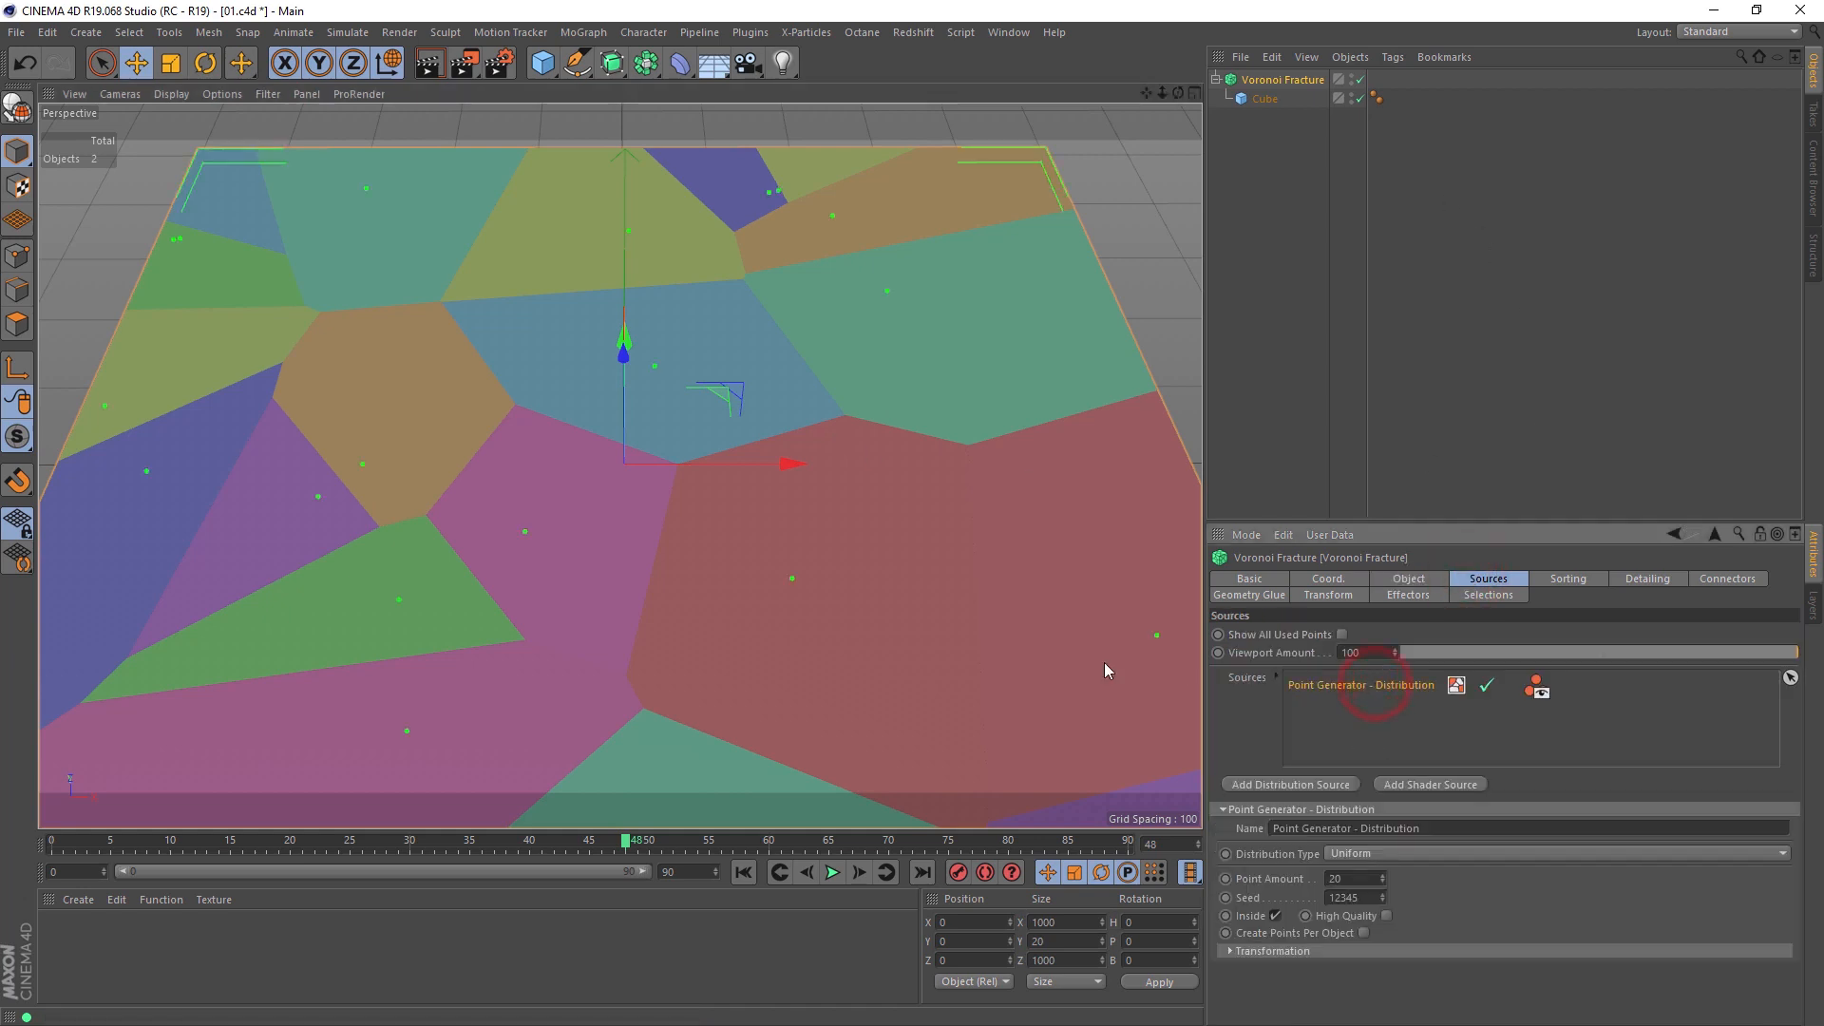
pyautogui.scroll(-4, 641, 556)
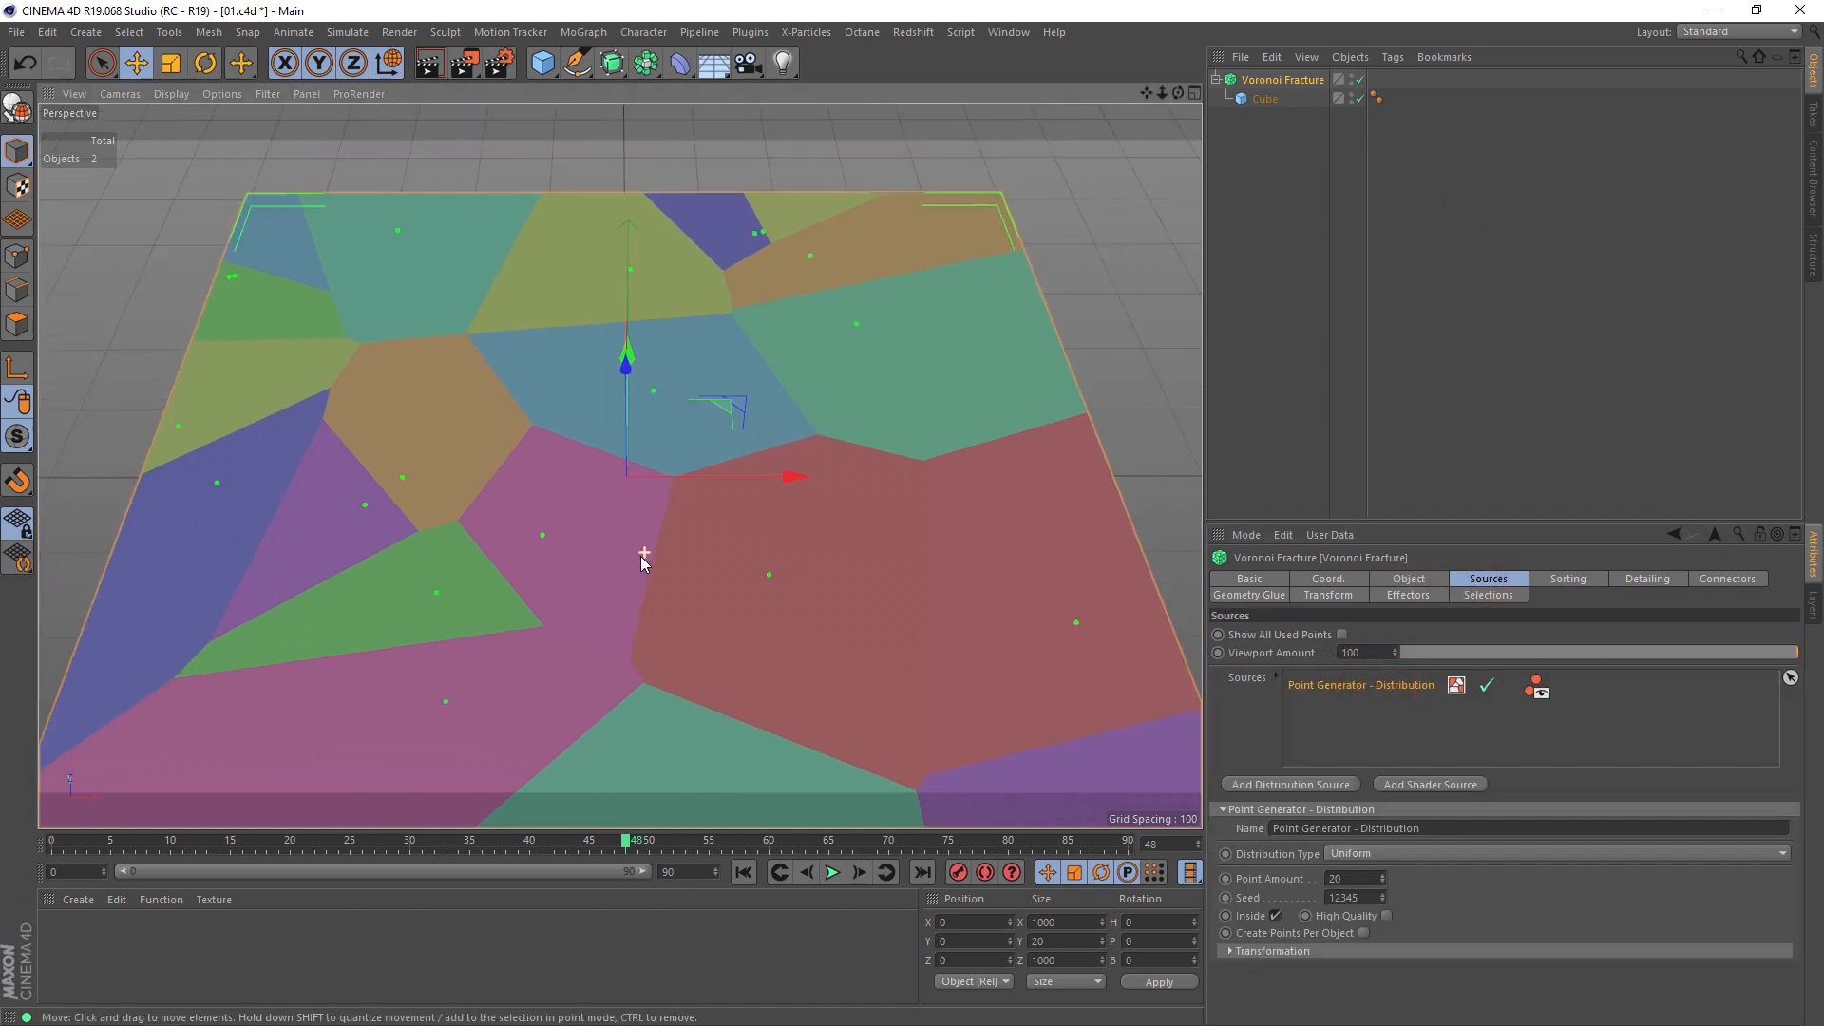
pyautogui.keyDown('alt'); pyautogui.moveTo(623, 560); pyautogui.dragTo(623, 604); pyautogui.keyUp('alt')
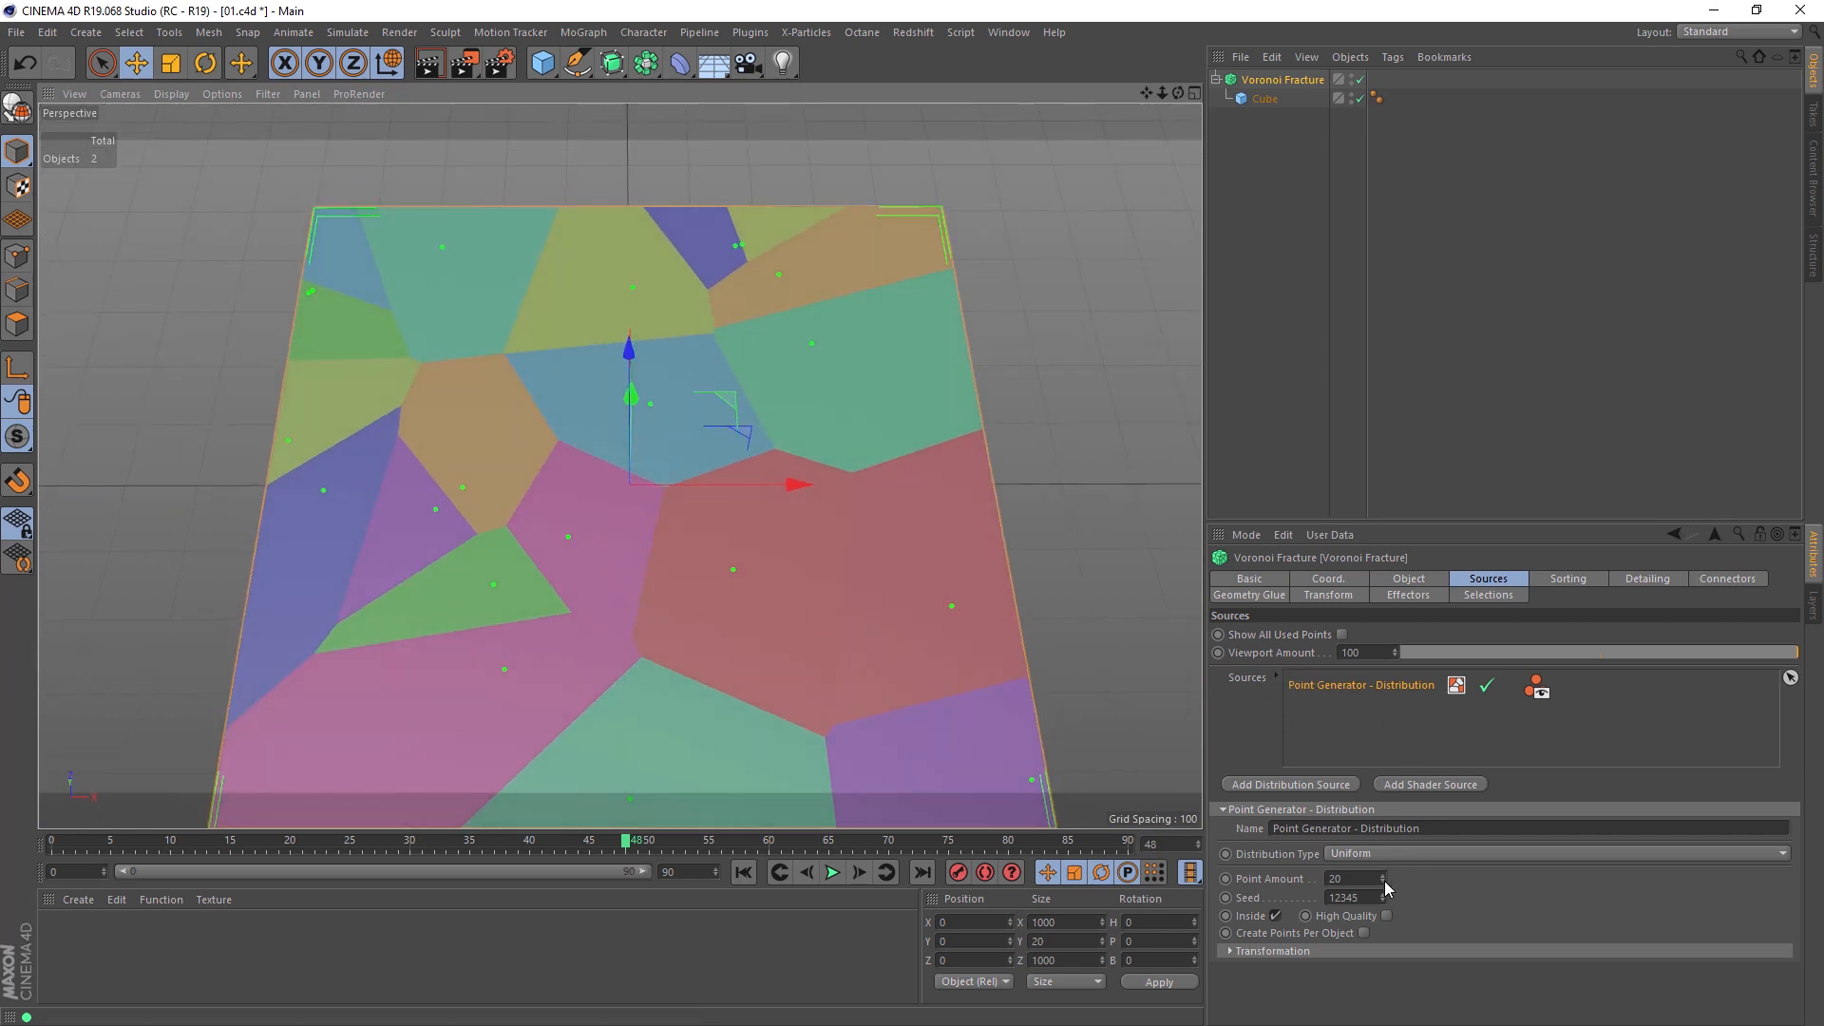
pyautogui.moveTo(1384, 876); pyautogui.dragTo(1383, 751)
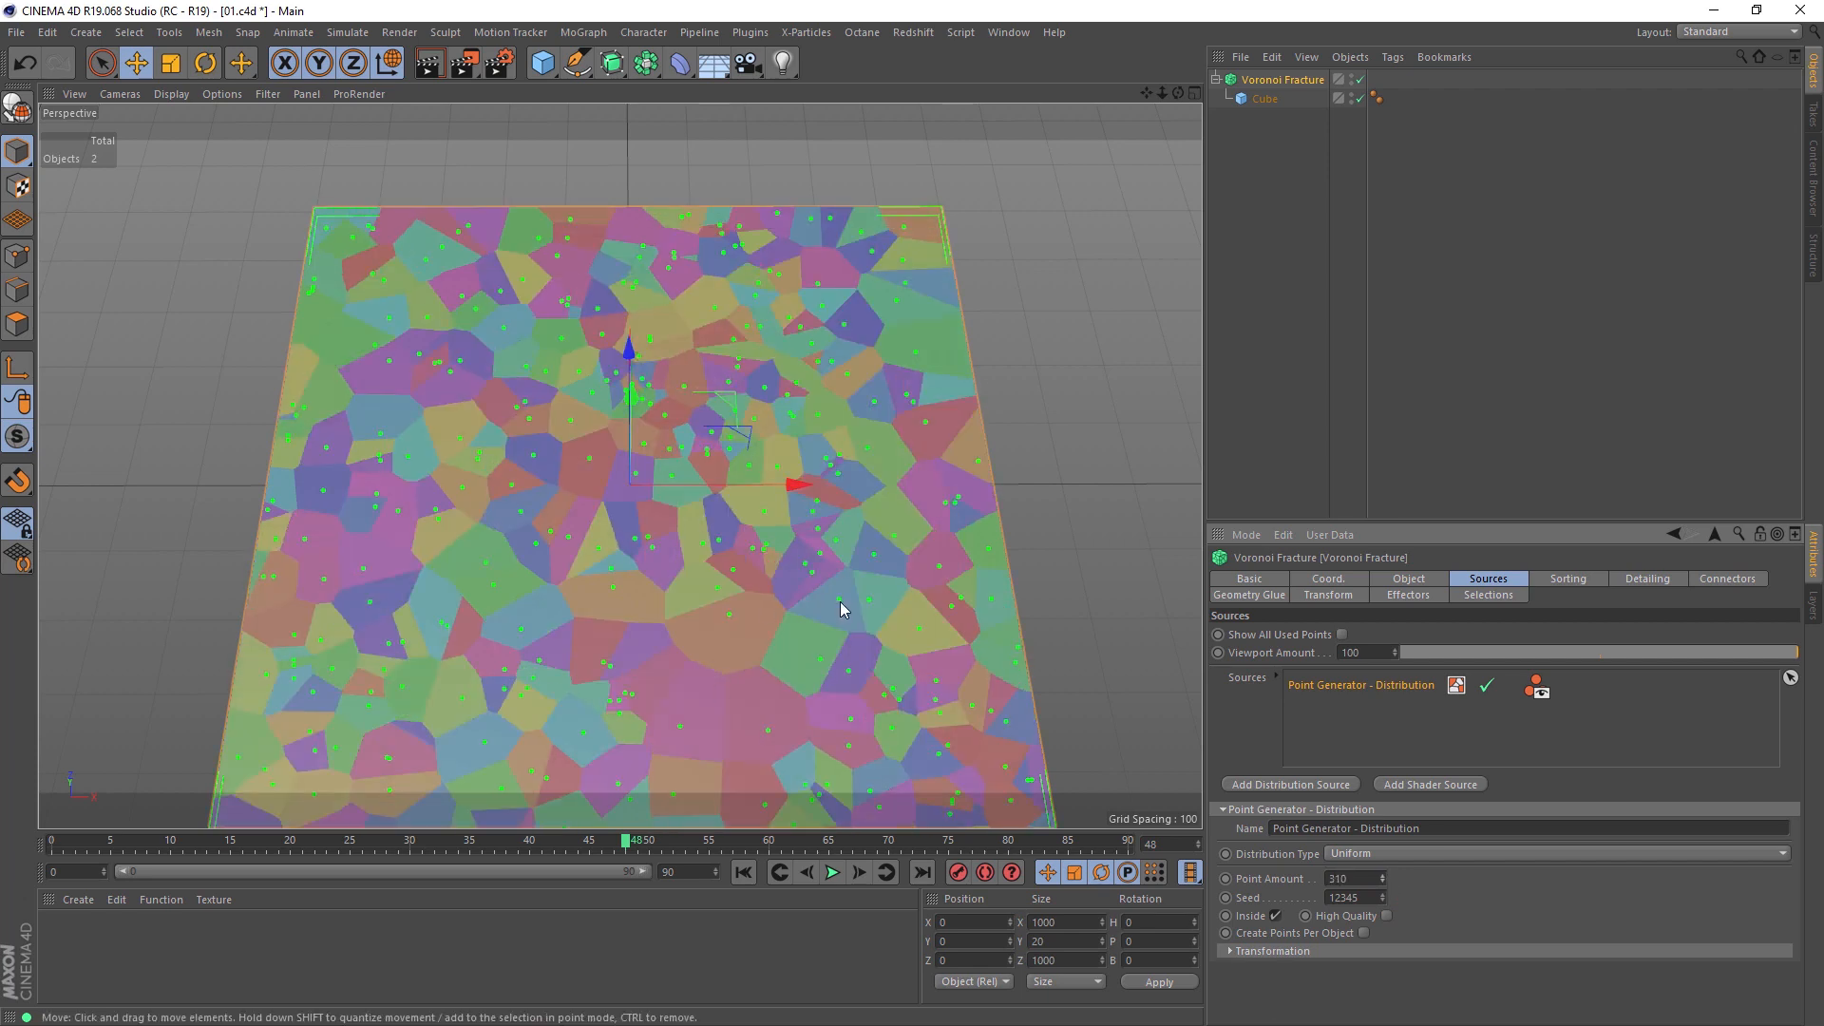
# Step: Try the Normal distribution type on the point generator with a standard deviation of 0.06
pyautogui.click(1353, 855)
pyautogui.click(1362, 855)
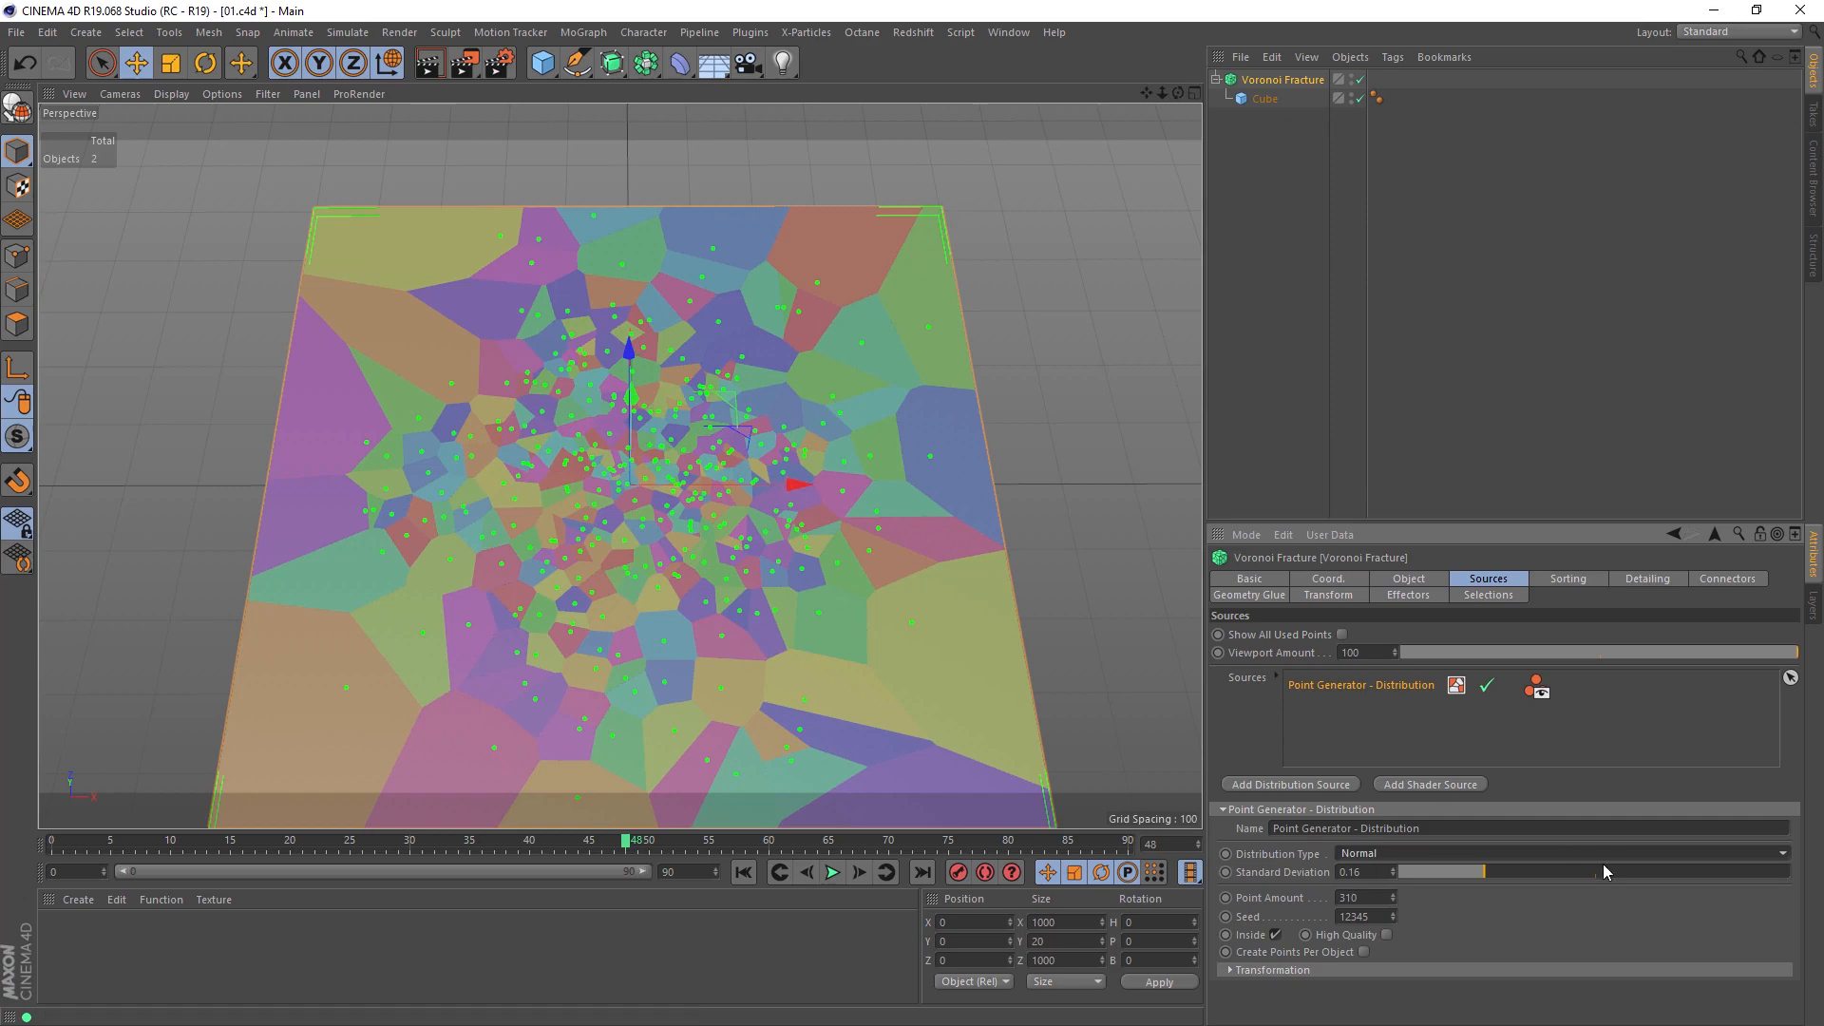
pyautogui.moveTo(1500, 875); pyautogui.dragTo(1428, 886)
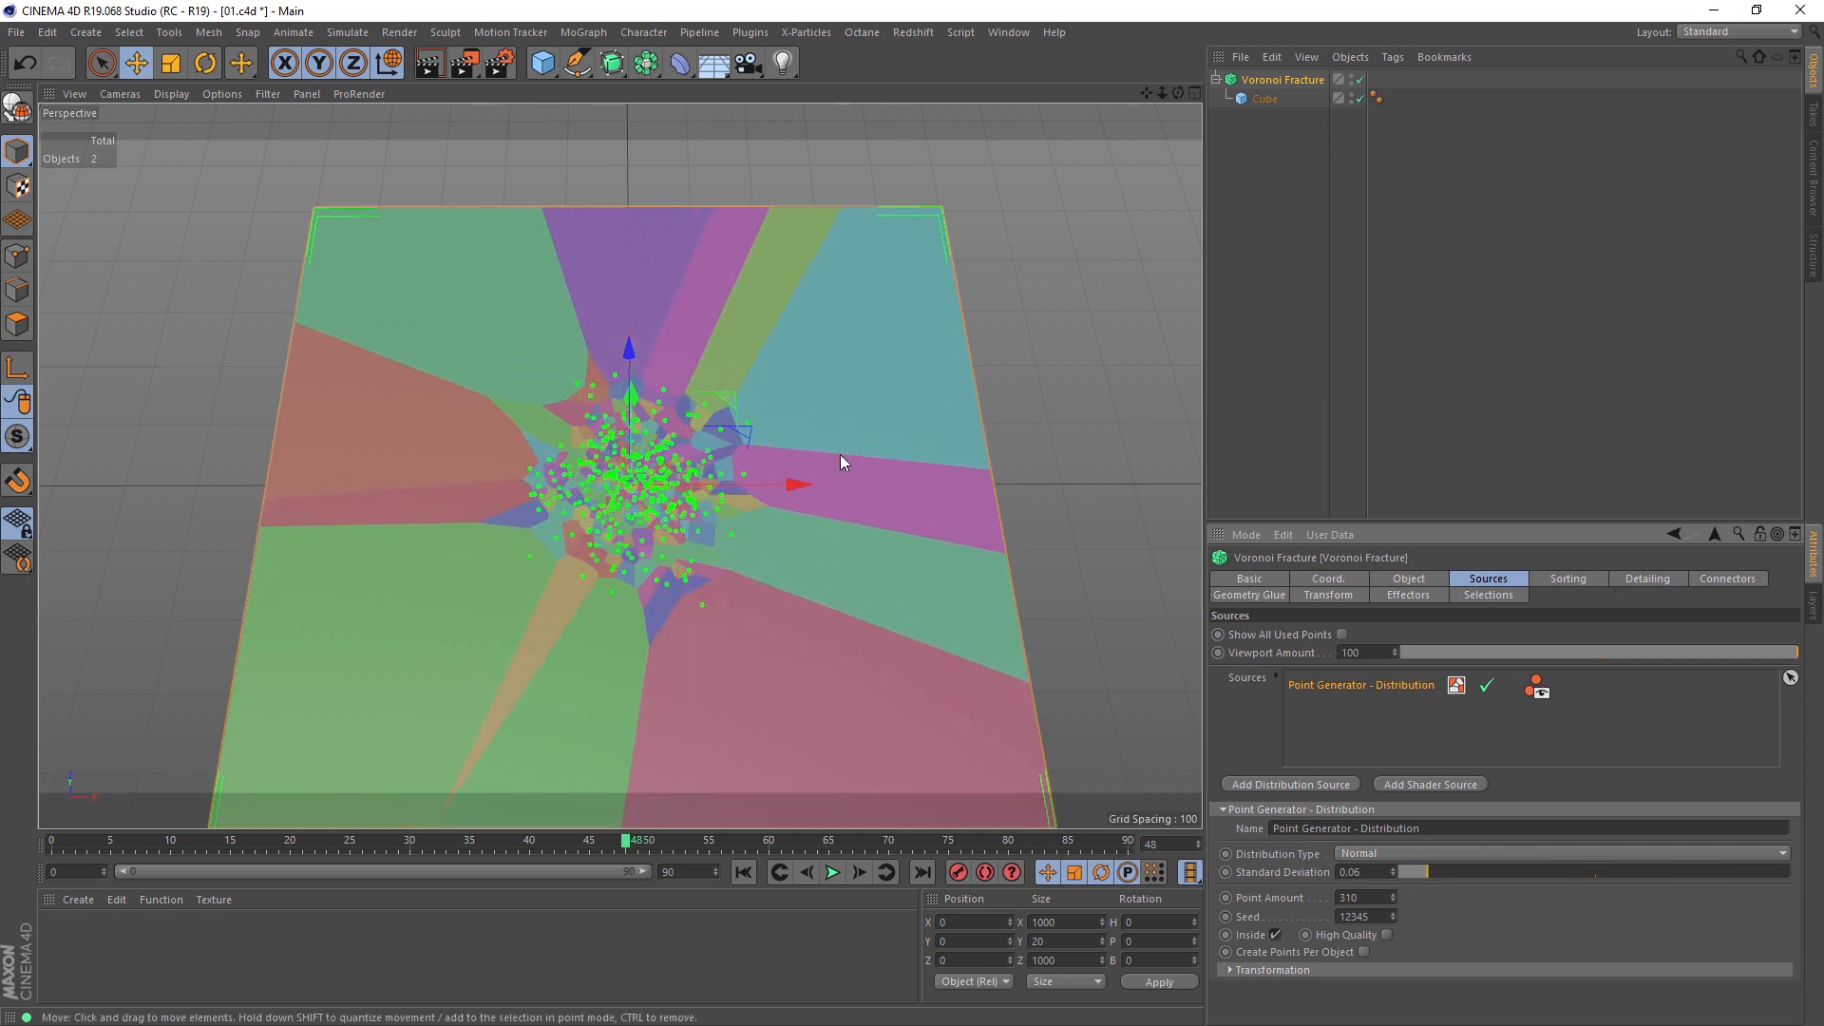
# Step: Switch the Voronoi Fracture's point distribution to Inverse Normal and set its standard deviation to 0.05
pyautogui.click(1092, 395)
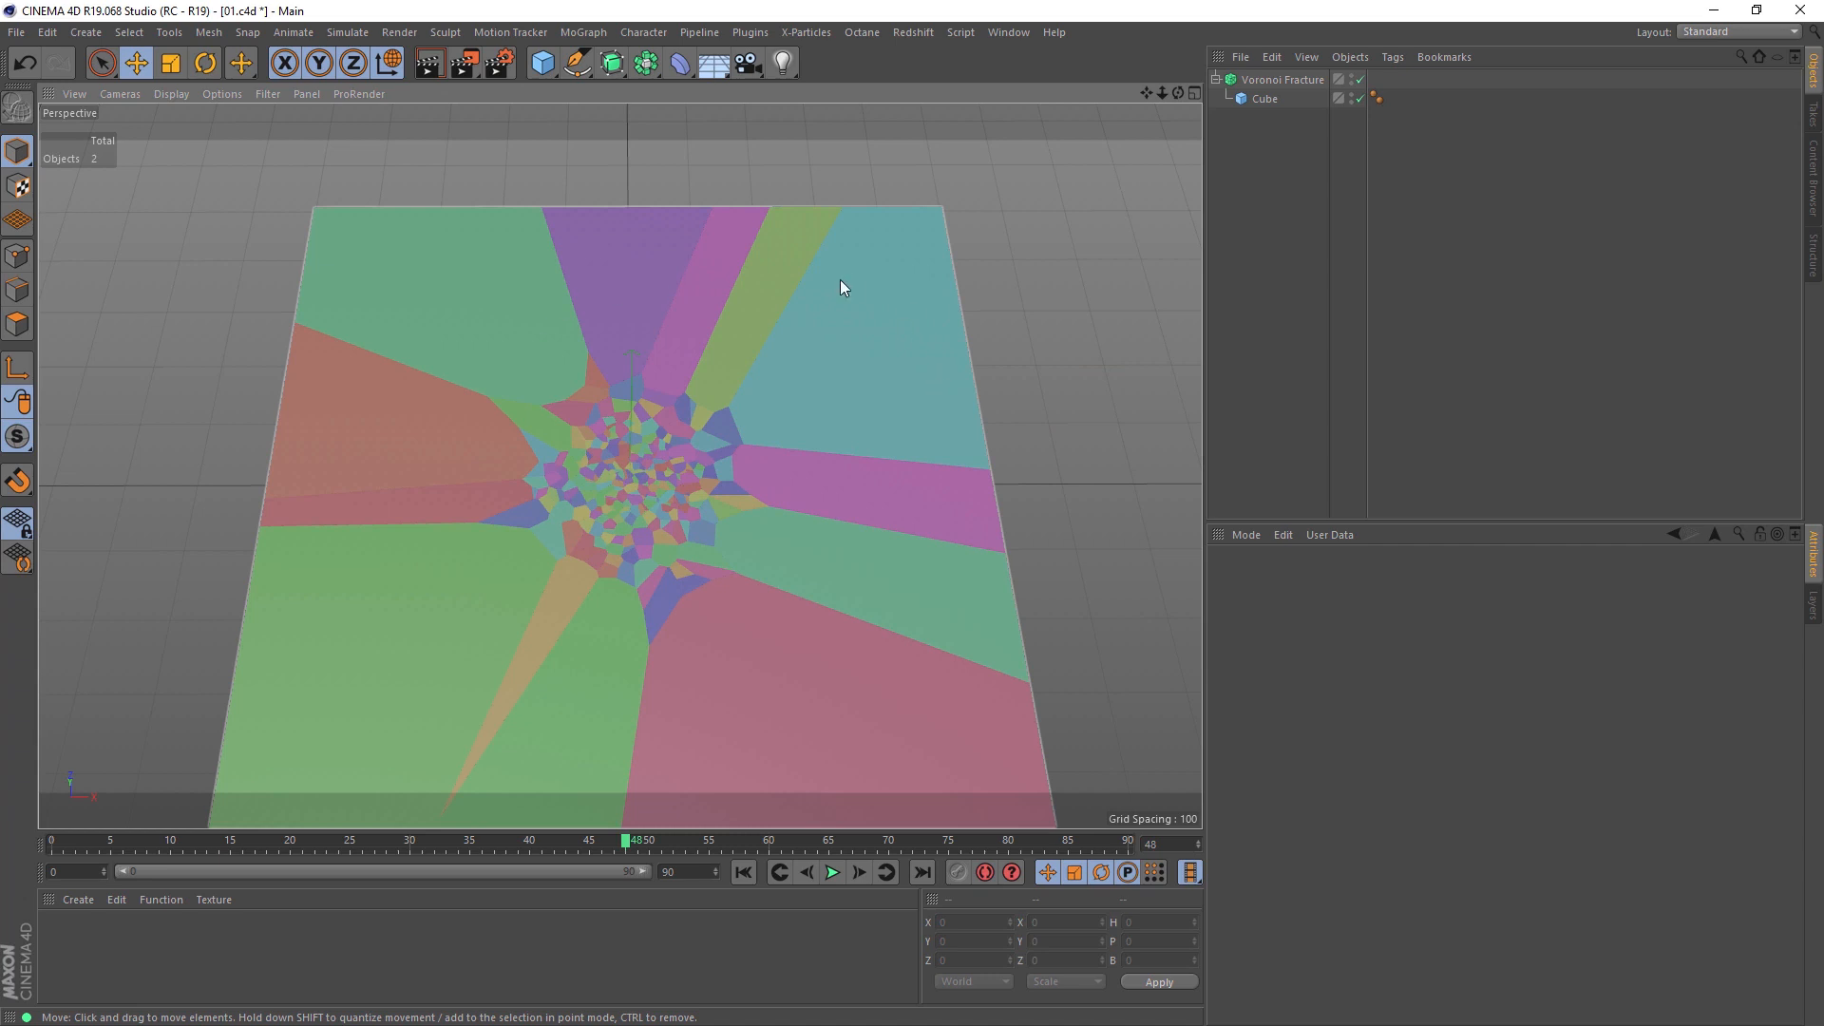
pyautogui.click(1288, 79)
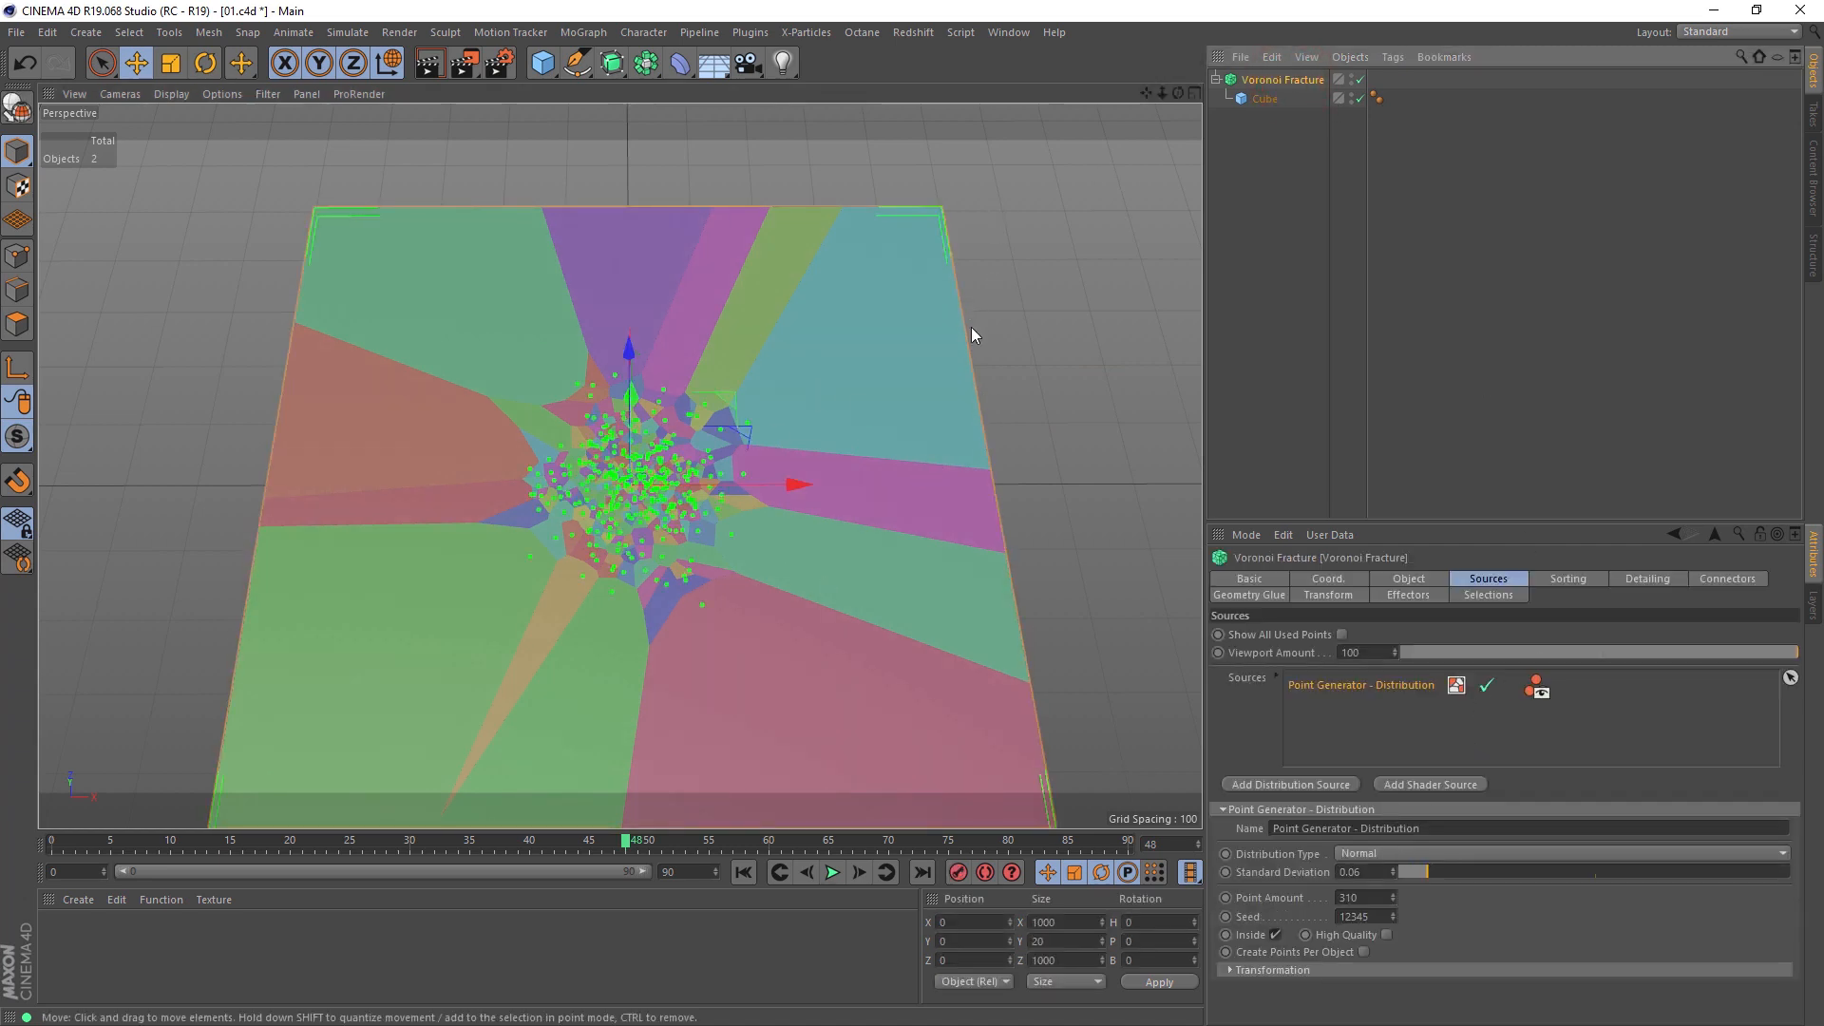
pyautogui.scroll(-1, 1406, 863)
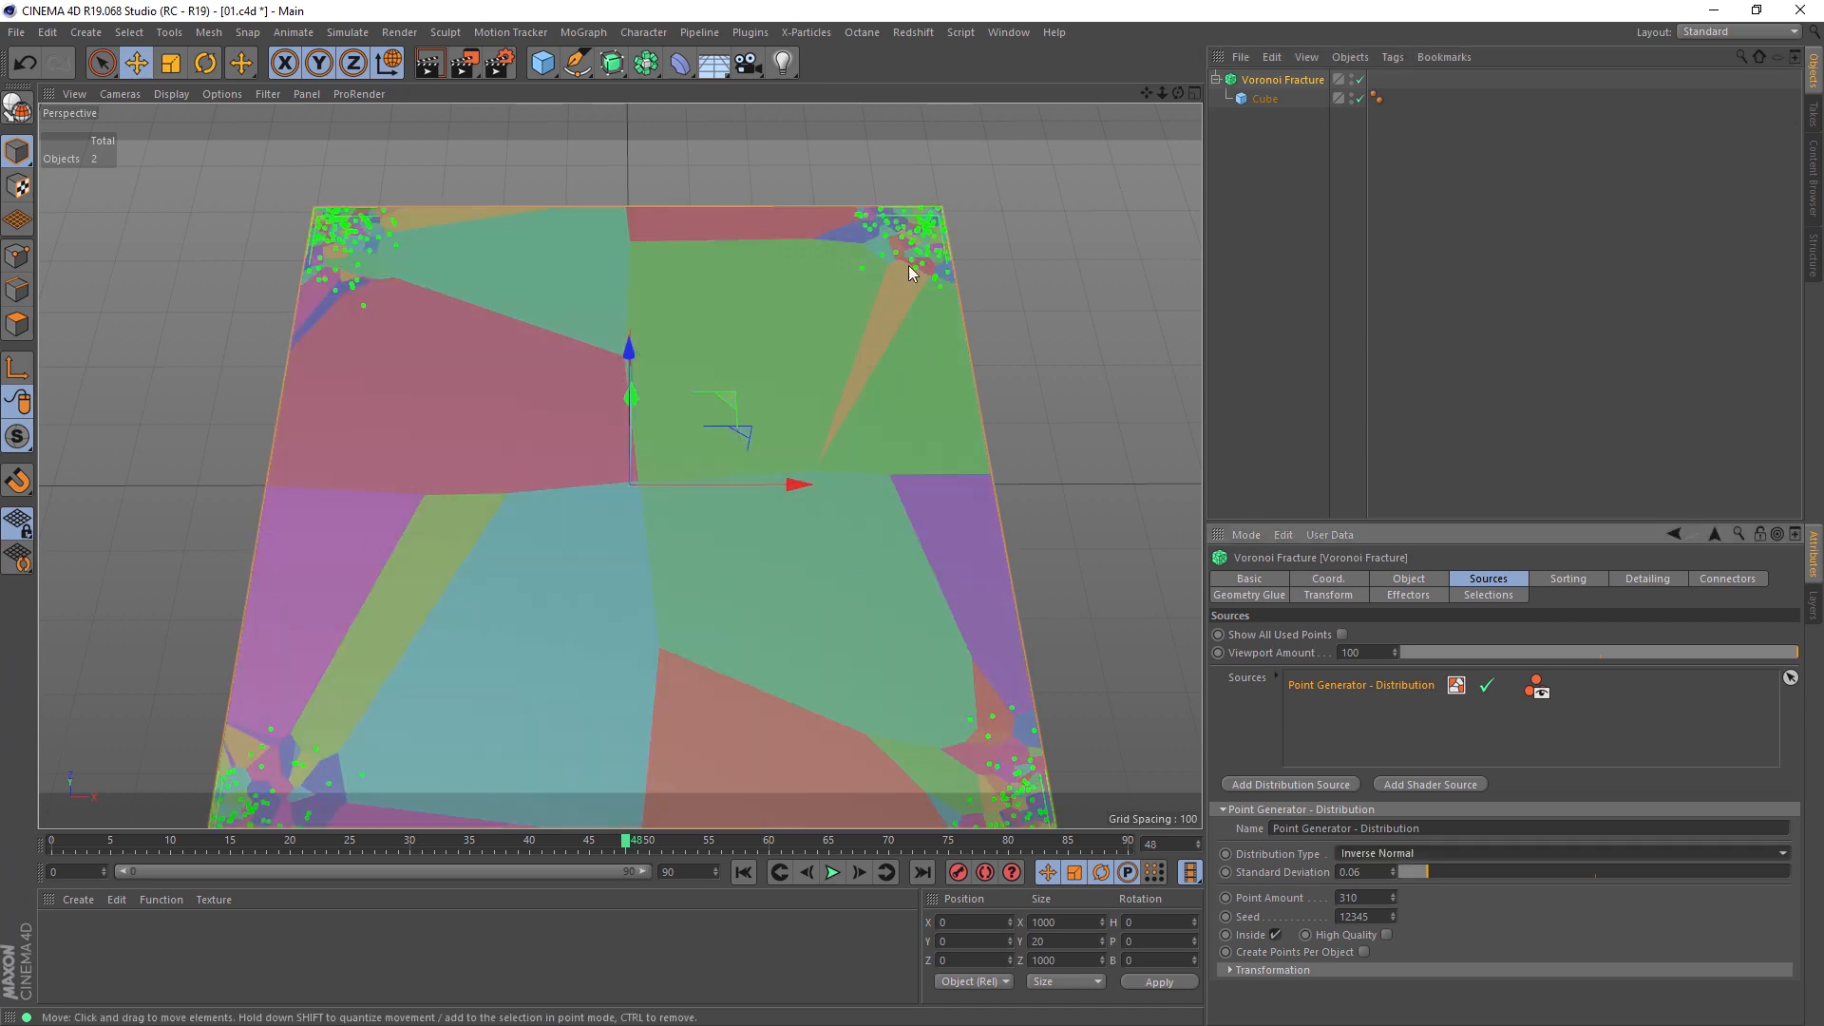
pyautogui.moveTo(1417, 863)
pyautogui.mouseDown()
pyautogui.moveTo(1611, 875)
pyautogui.moveTo(1422, 871)
pyautogui.mouseUp()
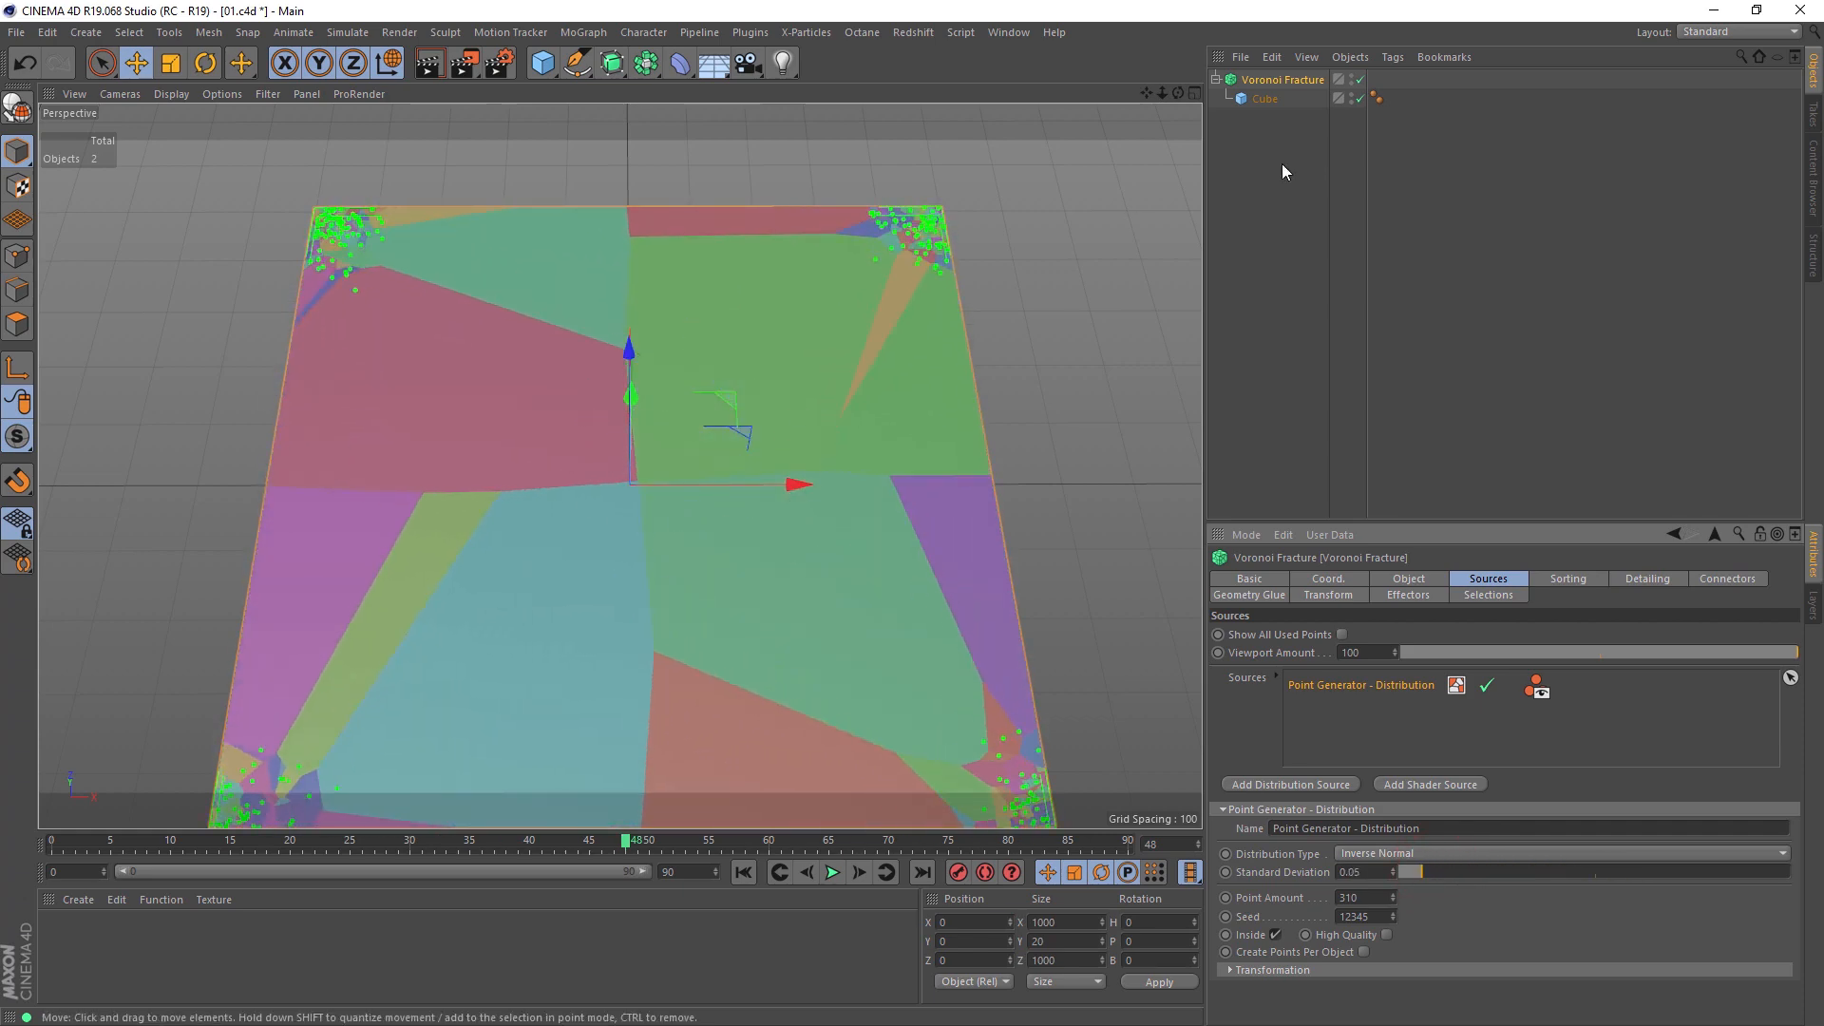
# Step: Change the point generator's distribution type to Exponential
pyautogui.click(1367, 852)
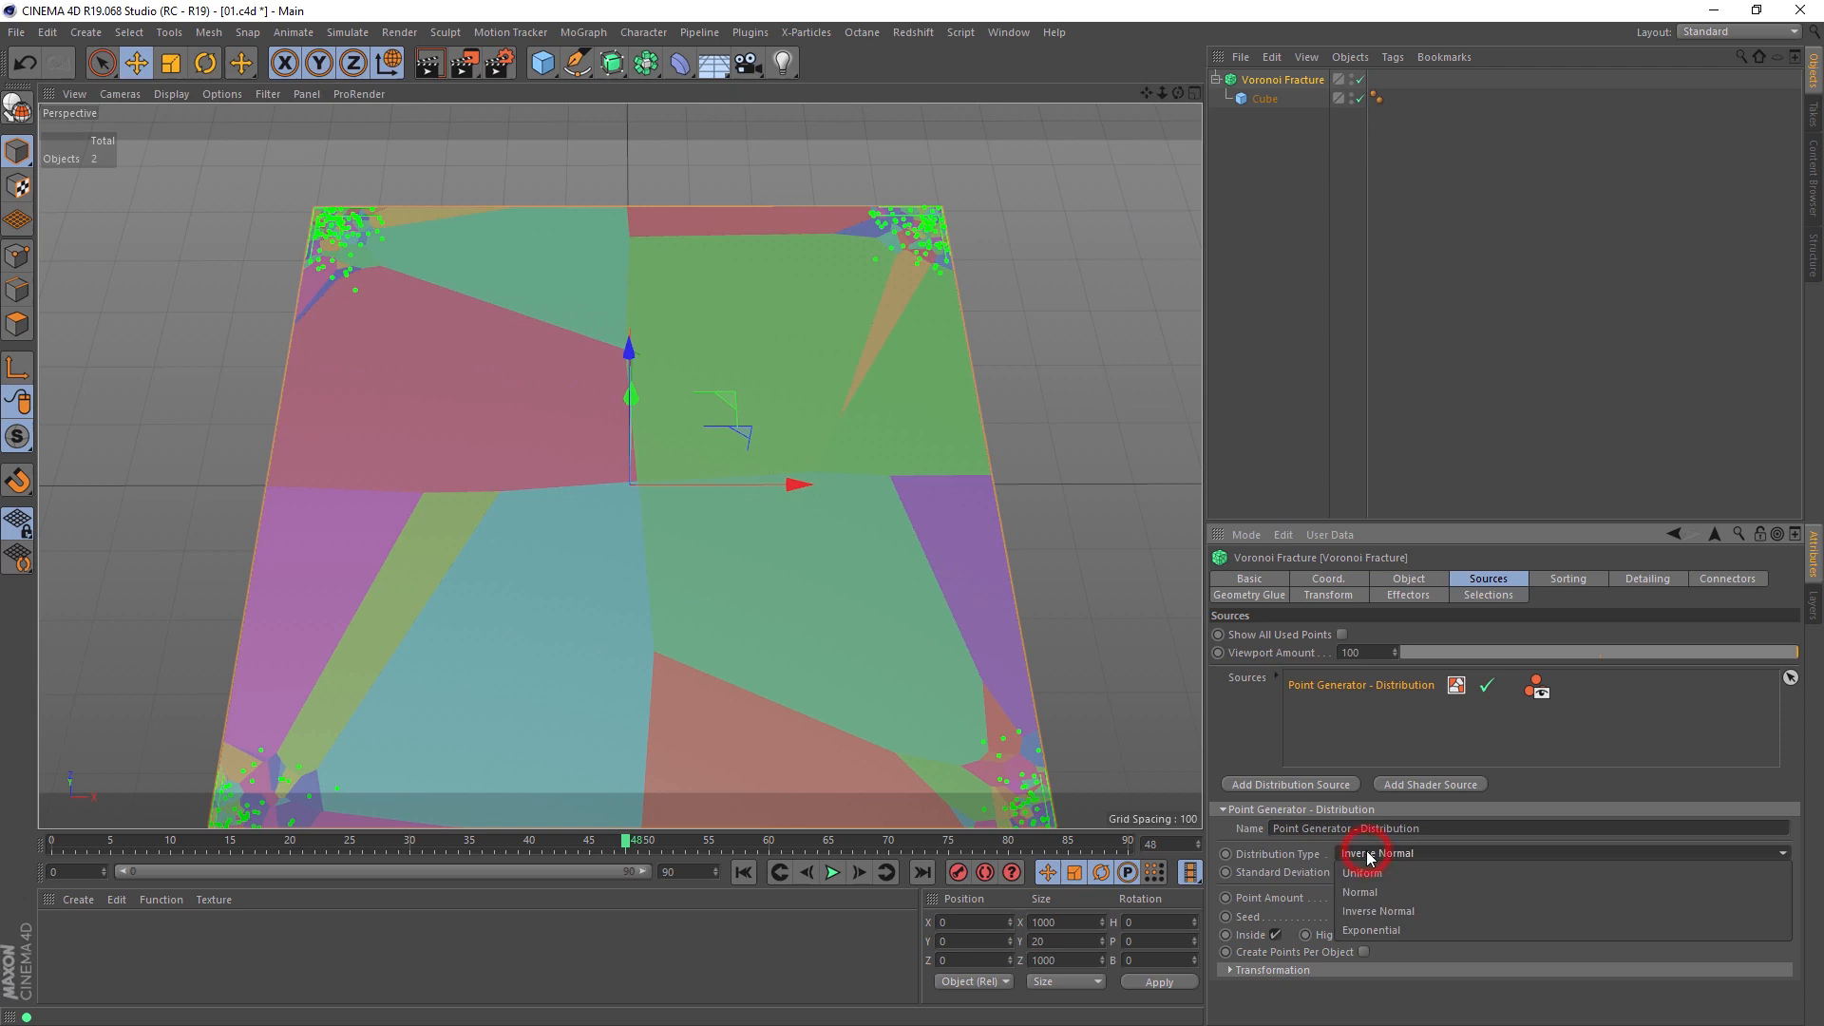
pyautogui.click(1386, 919)
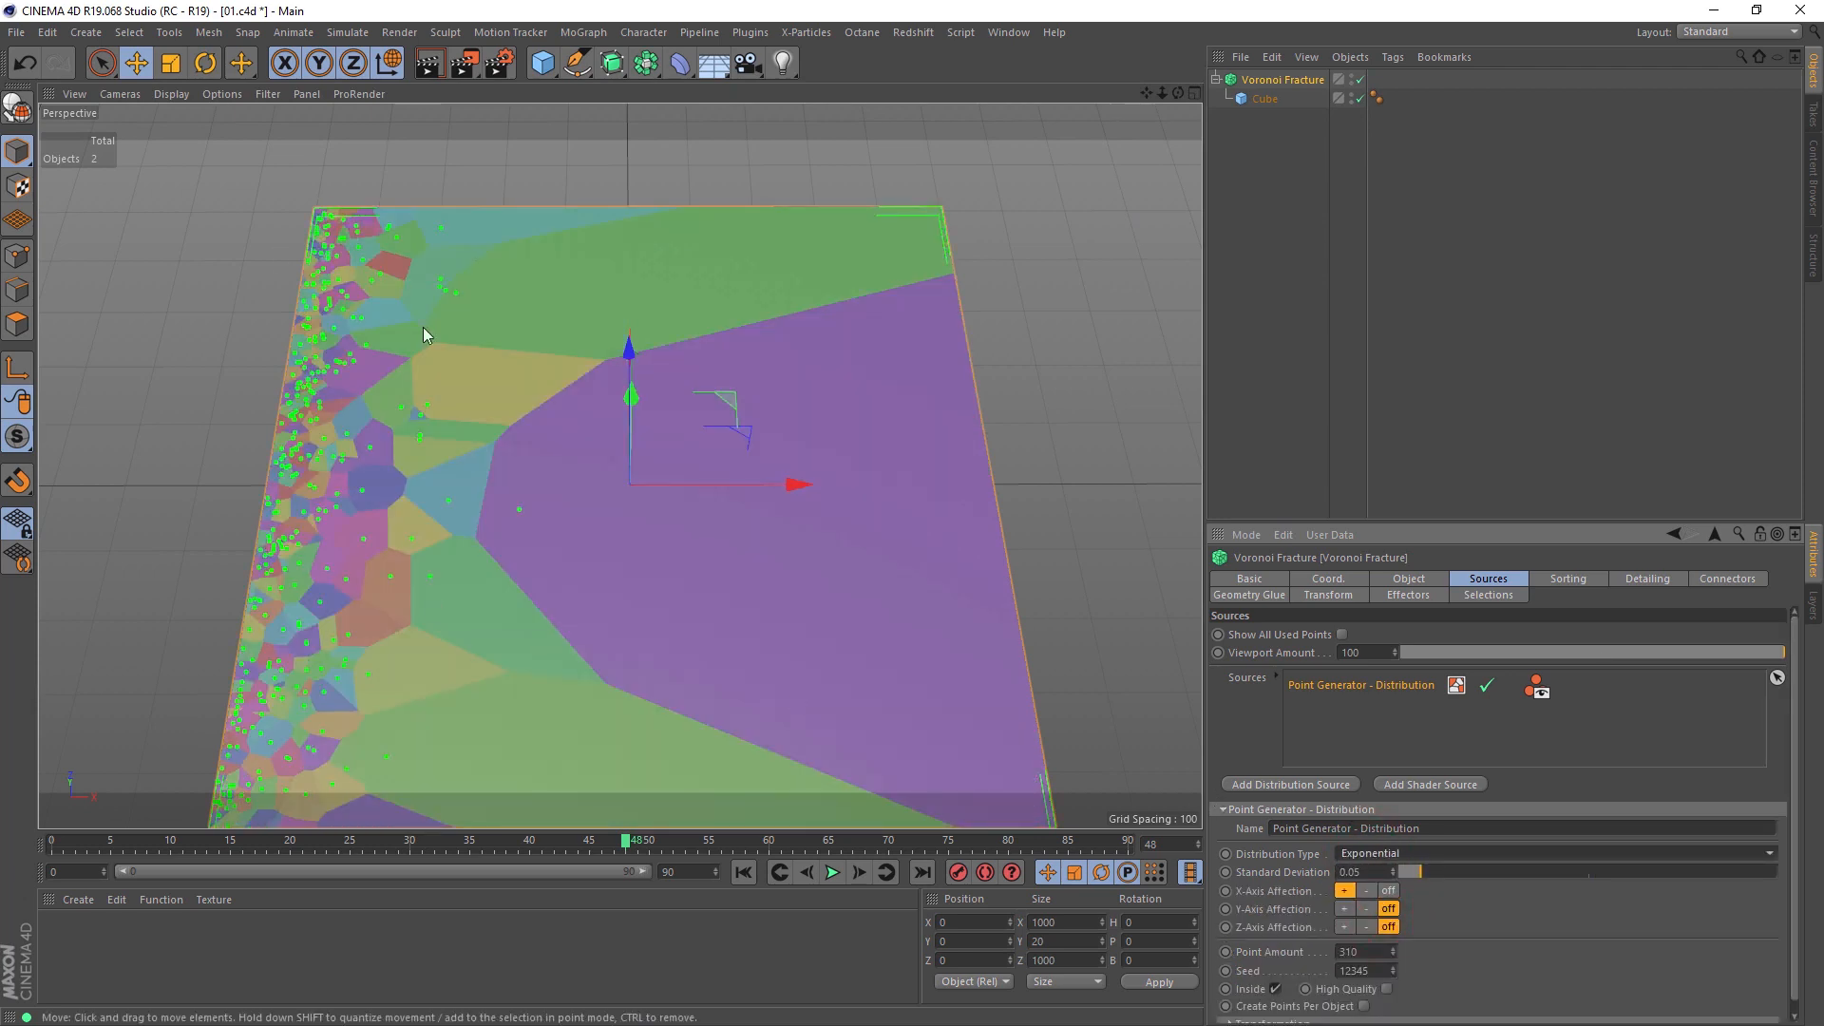
pyautogui.keyDown('alt'); pyautogui.moveTo(619, 581); pyautogui.dragTo(631, 551, button='middle'); pyautogui.keyUp('alt')
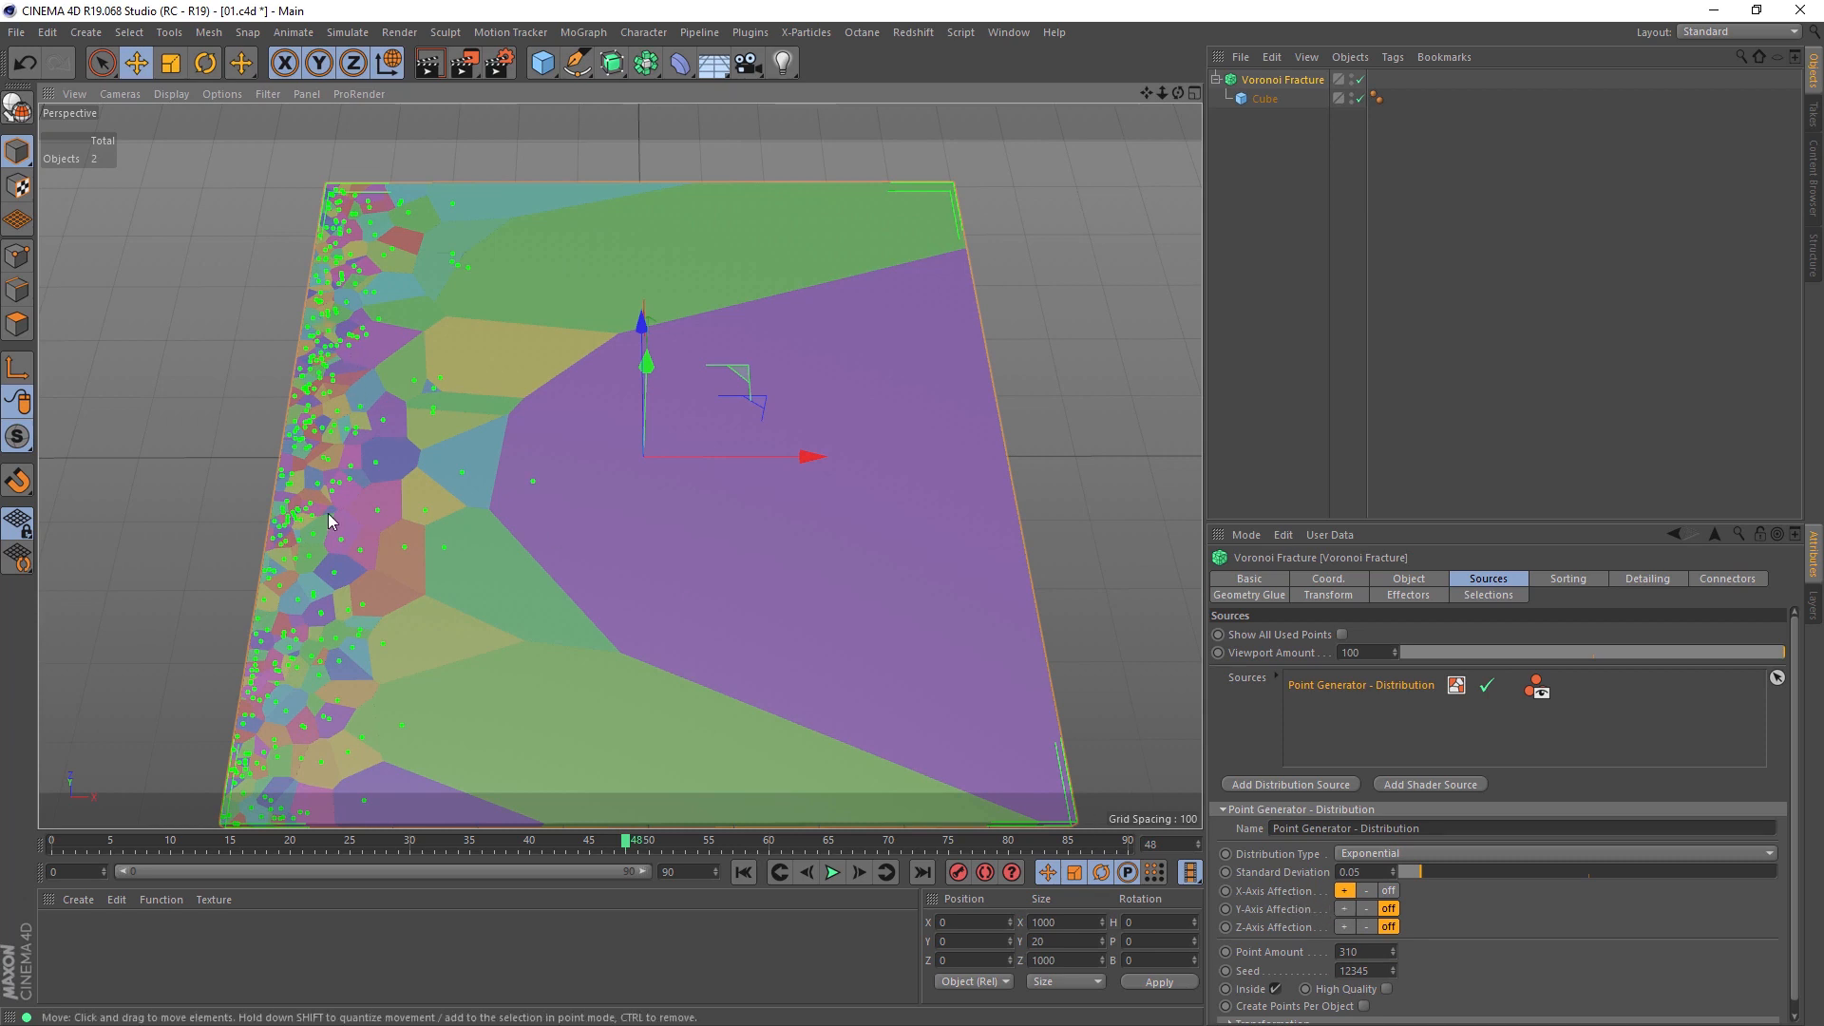
# Step: Try negative X-axis affection and both Y-axis affection directions, switching each axis off after its trial
pyautogui.click(1367, 890)
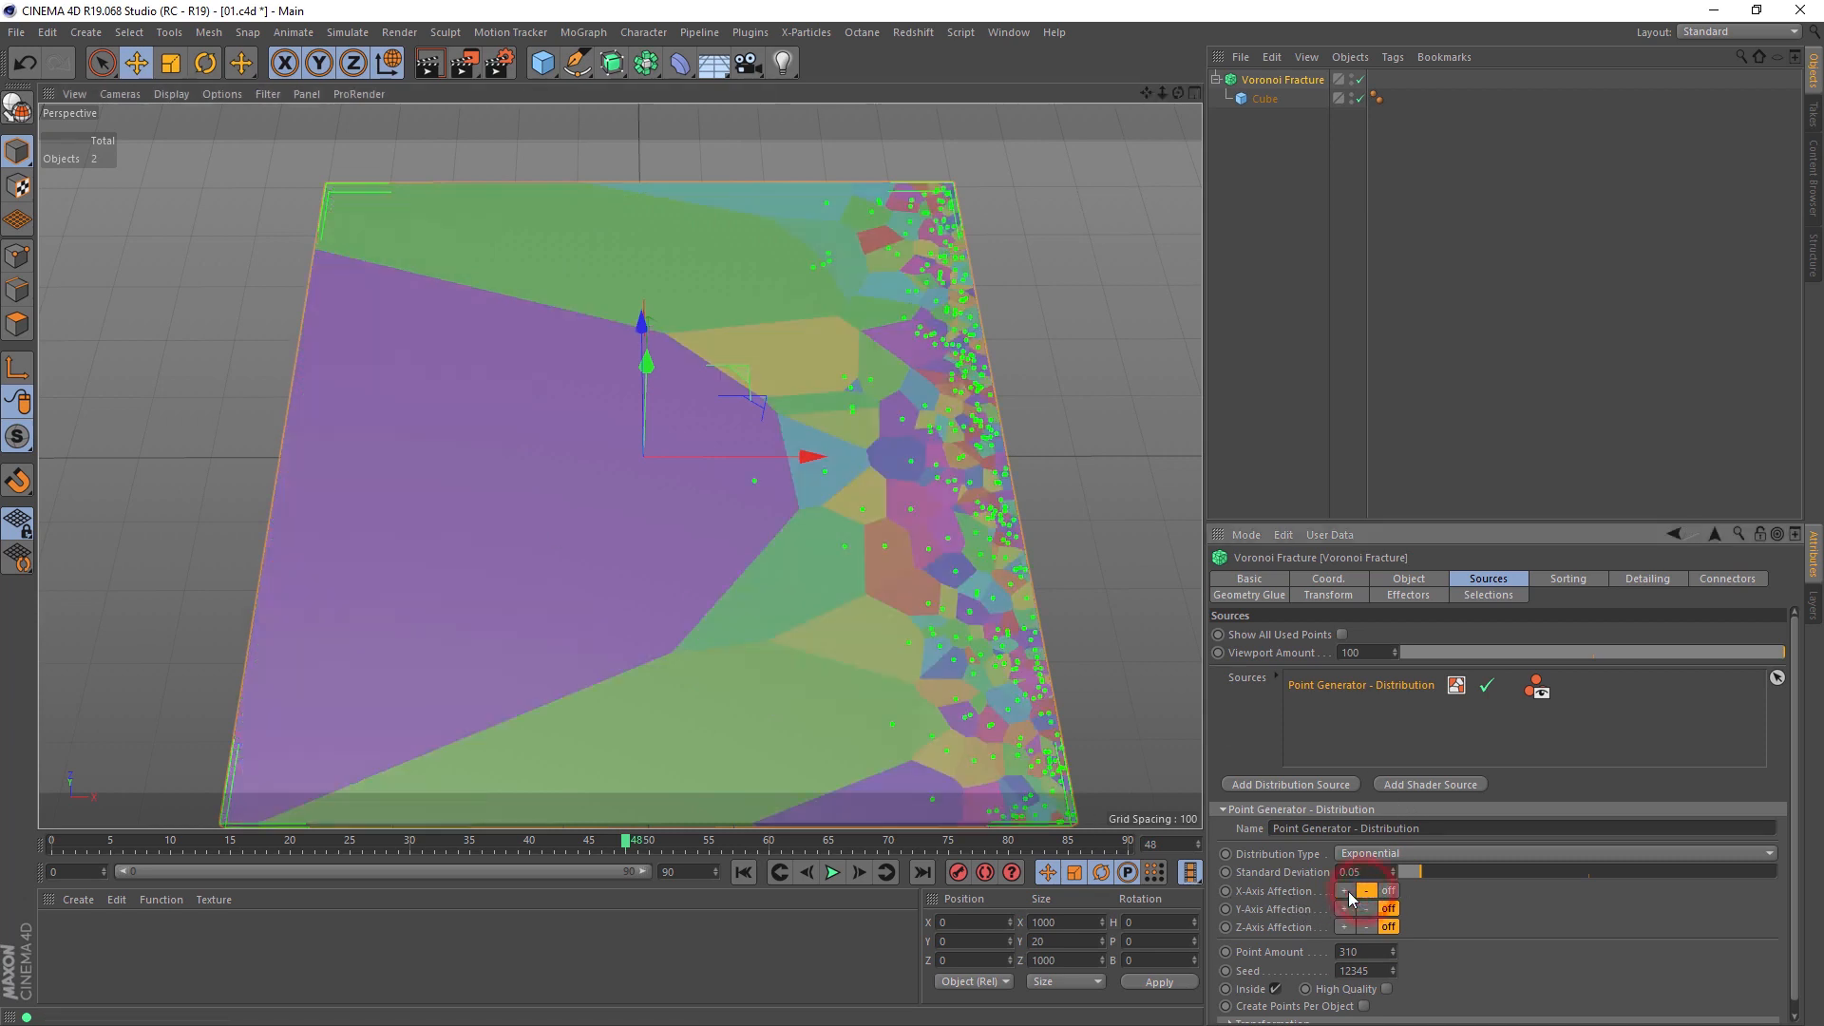
pyautogui.click(1388, 891)
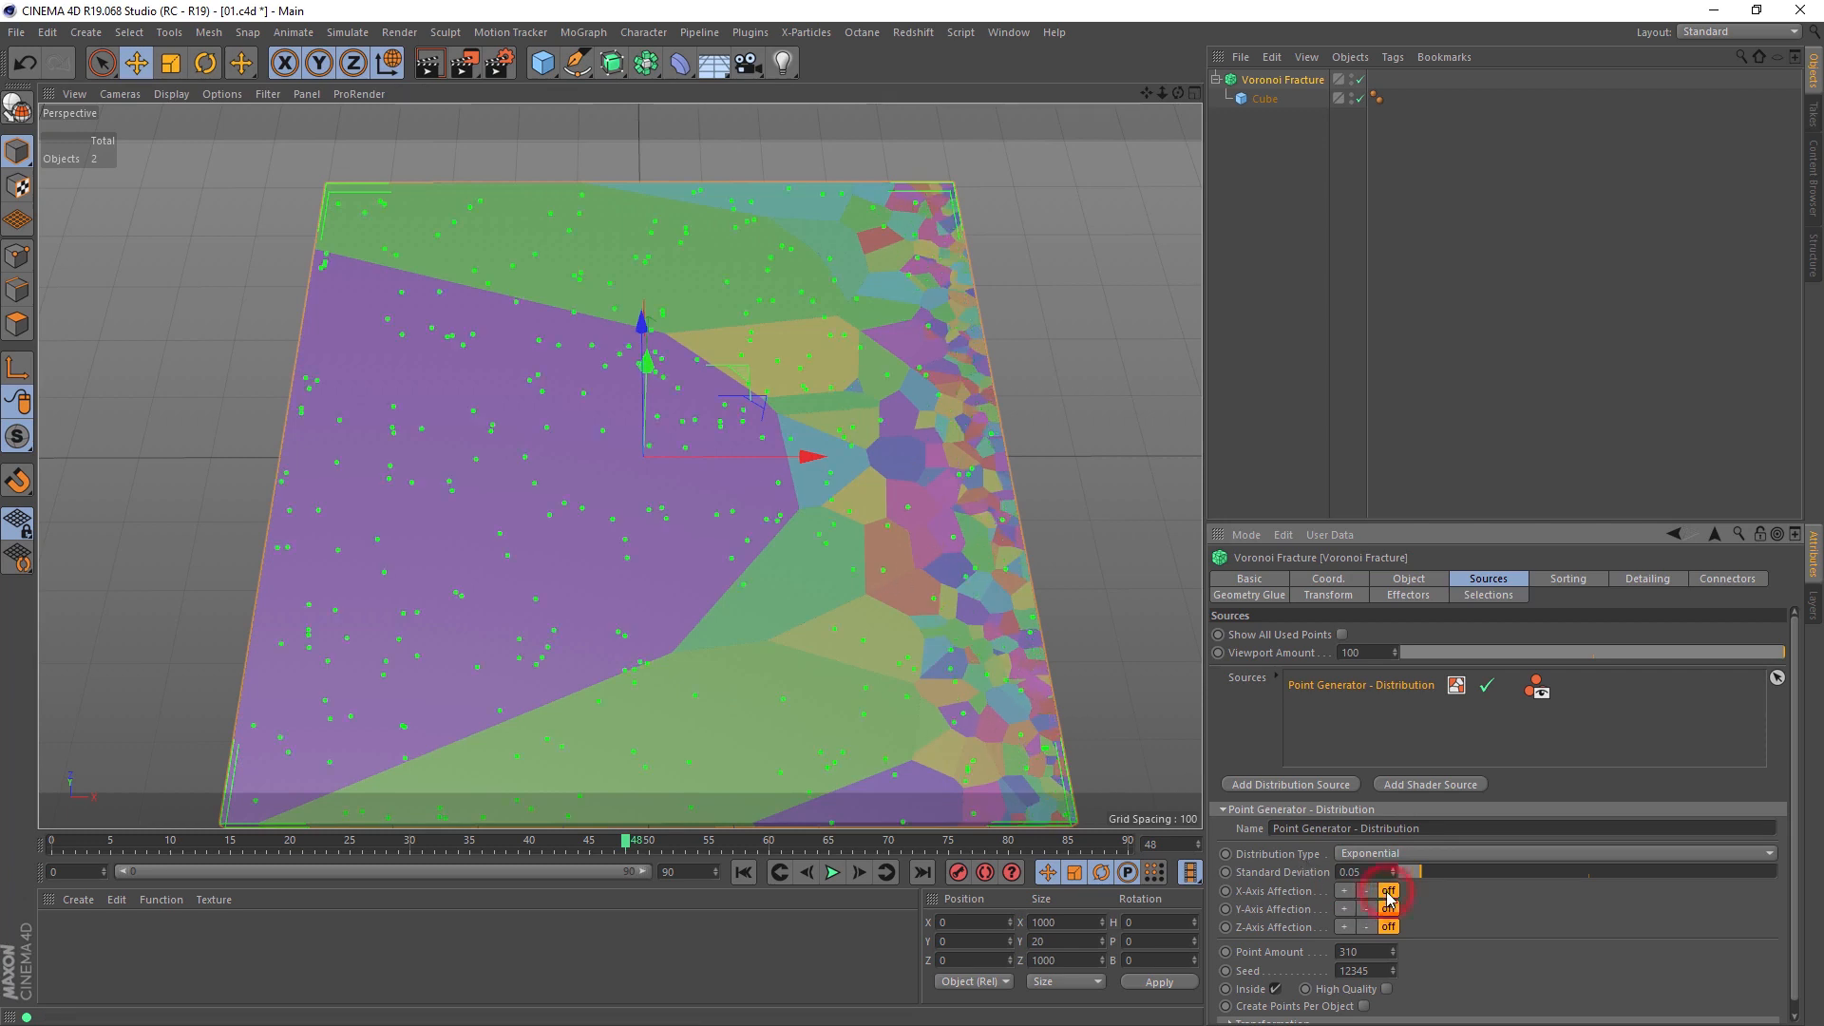
pyautogui.click(1345, 909)
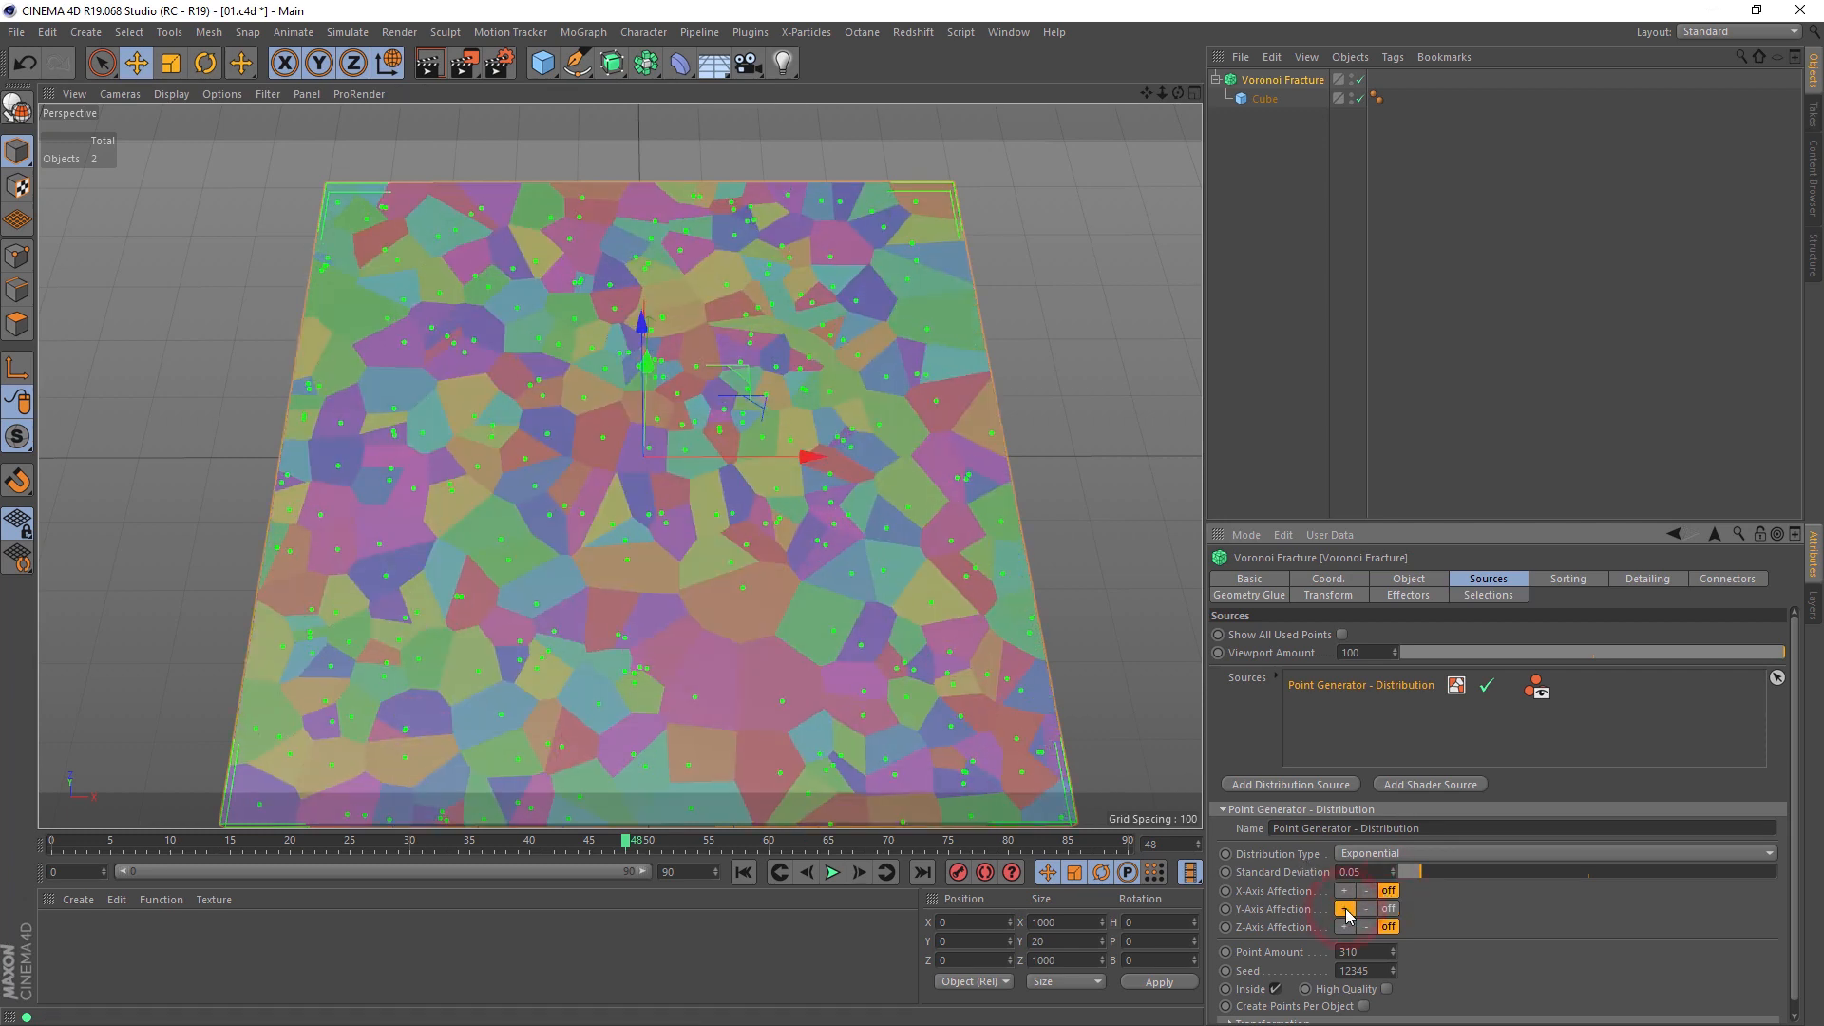
pyautogui.click(1367, 910)
pyautogui.click(1388, 909)
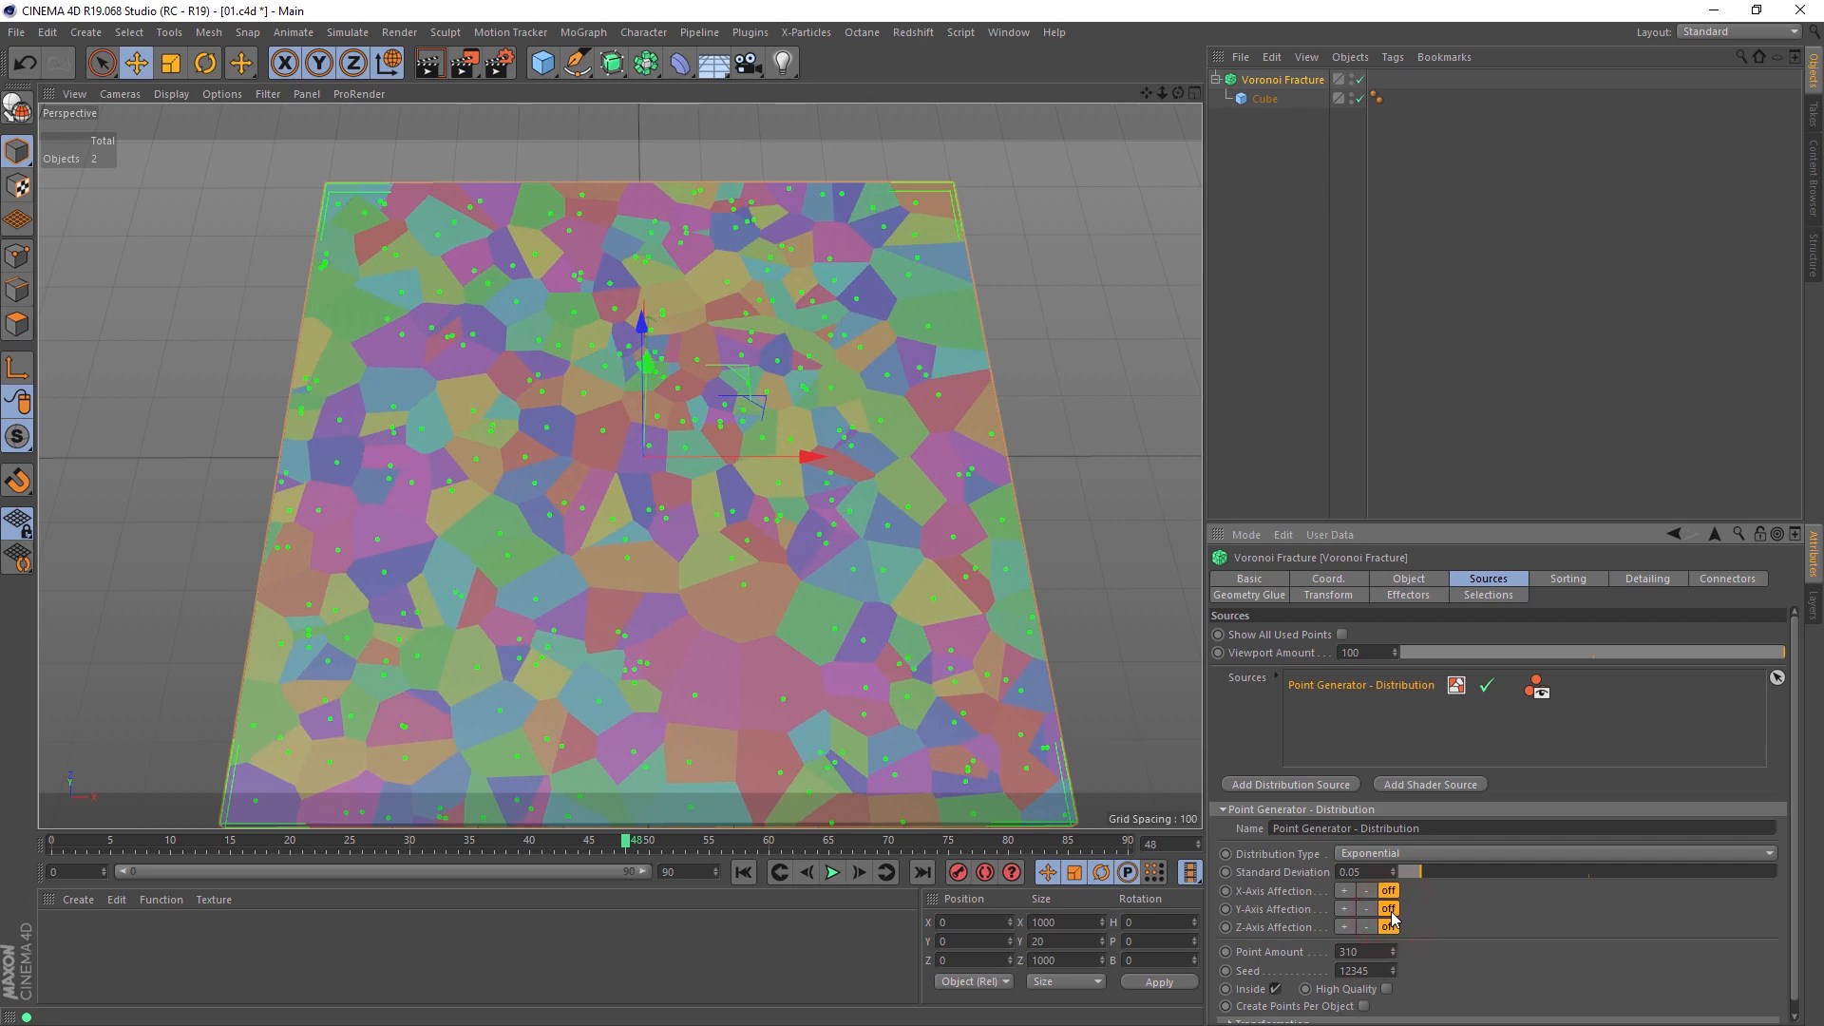
# Step: Try positive Z-axis affection, then set Y-axis affection to positive and turn Z-axis affection off
pyautogui.click(1345, 927)
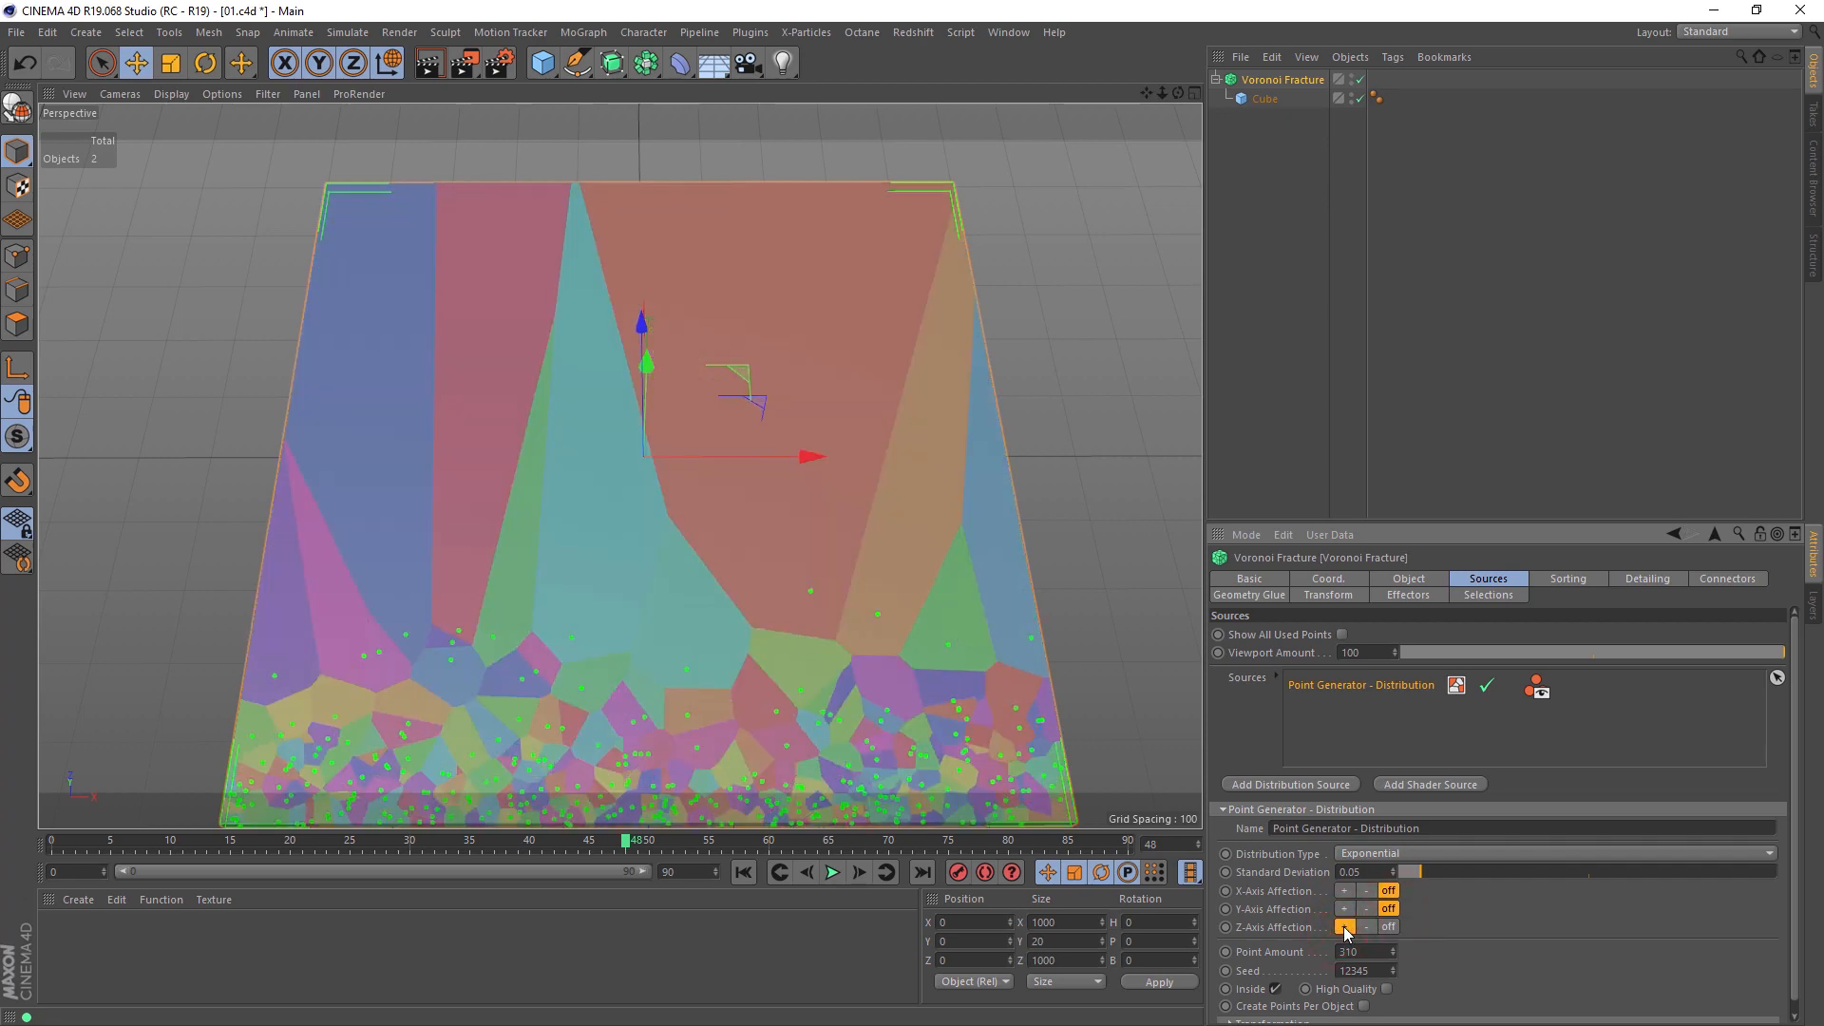
pyautogui.moveTo(647, 635)
pyautogui.keyDown('alt'); pyautogui.mouseDown()
pyautogui.moveTo(633, 496)
pyautogui.moveTo(653, 416)
pyautogui.mouseUp(); pyautogui.keyUp('alt')
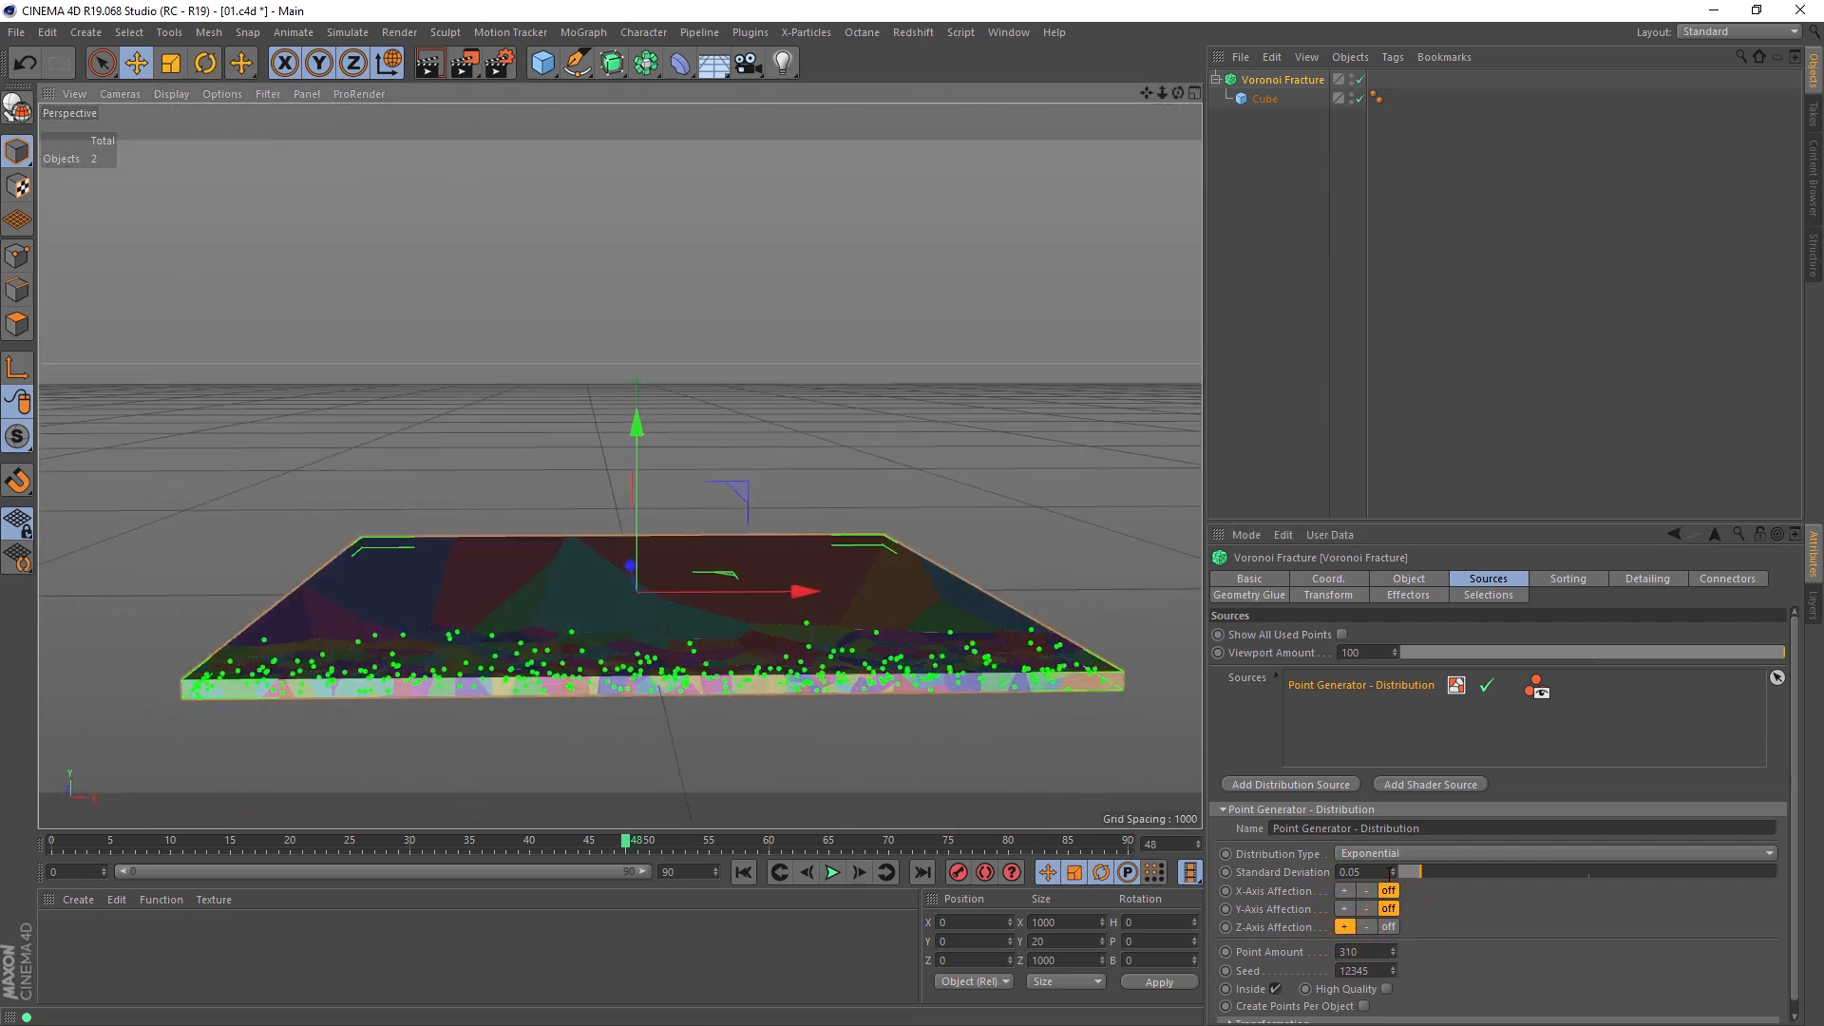
pyautogui.click(1346, 909)
pyautogui.click(1388, 926)
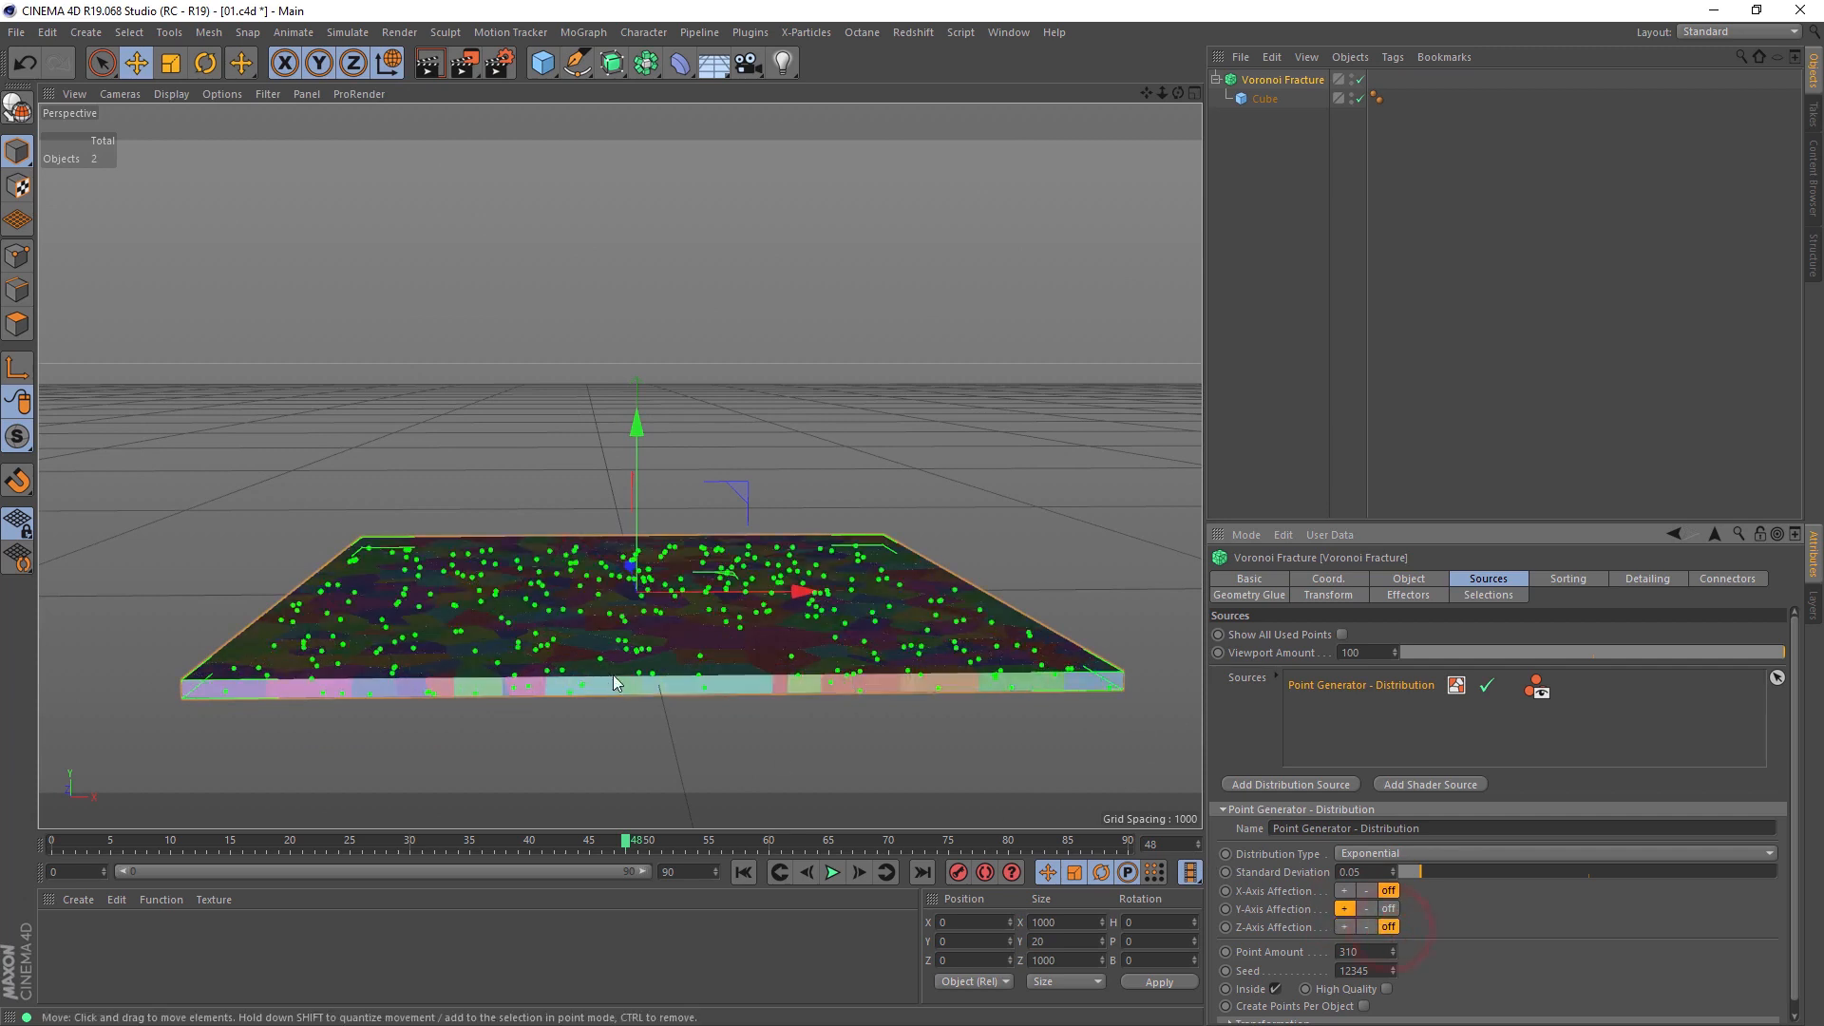
# Step: Try stretching the cube's Y size to about 614, then undo the resize
pyautogui.click(1263, 98)
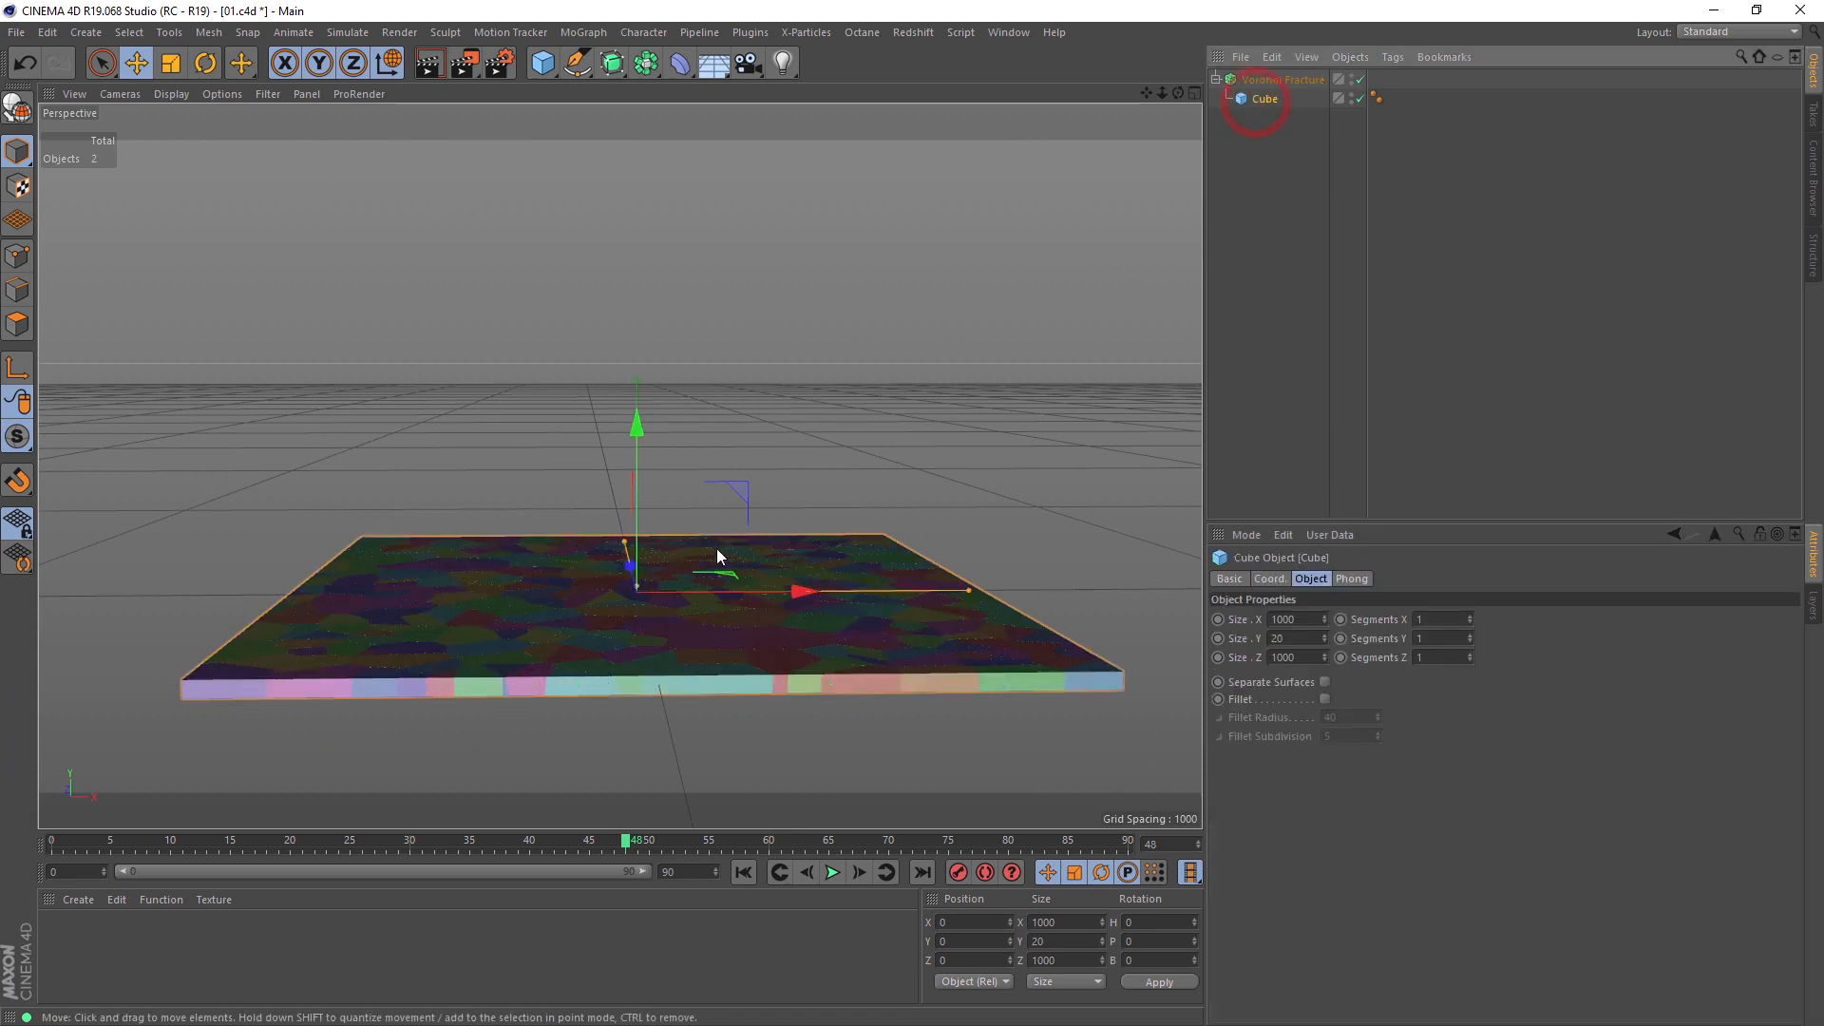
pyautogui.moveTo(636, 582); pyautogui.dragTo(647, 386)
pyautogui.scroll(-4, 743, 656)
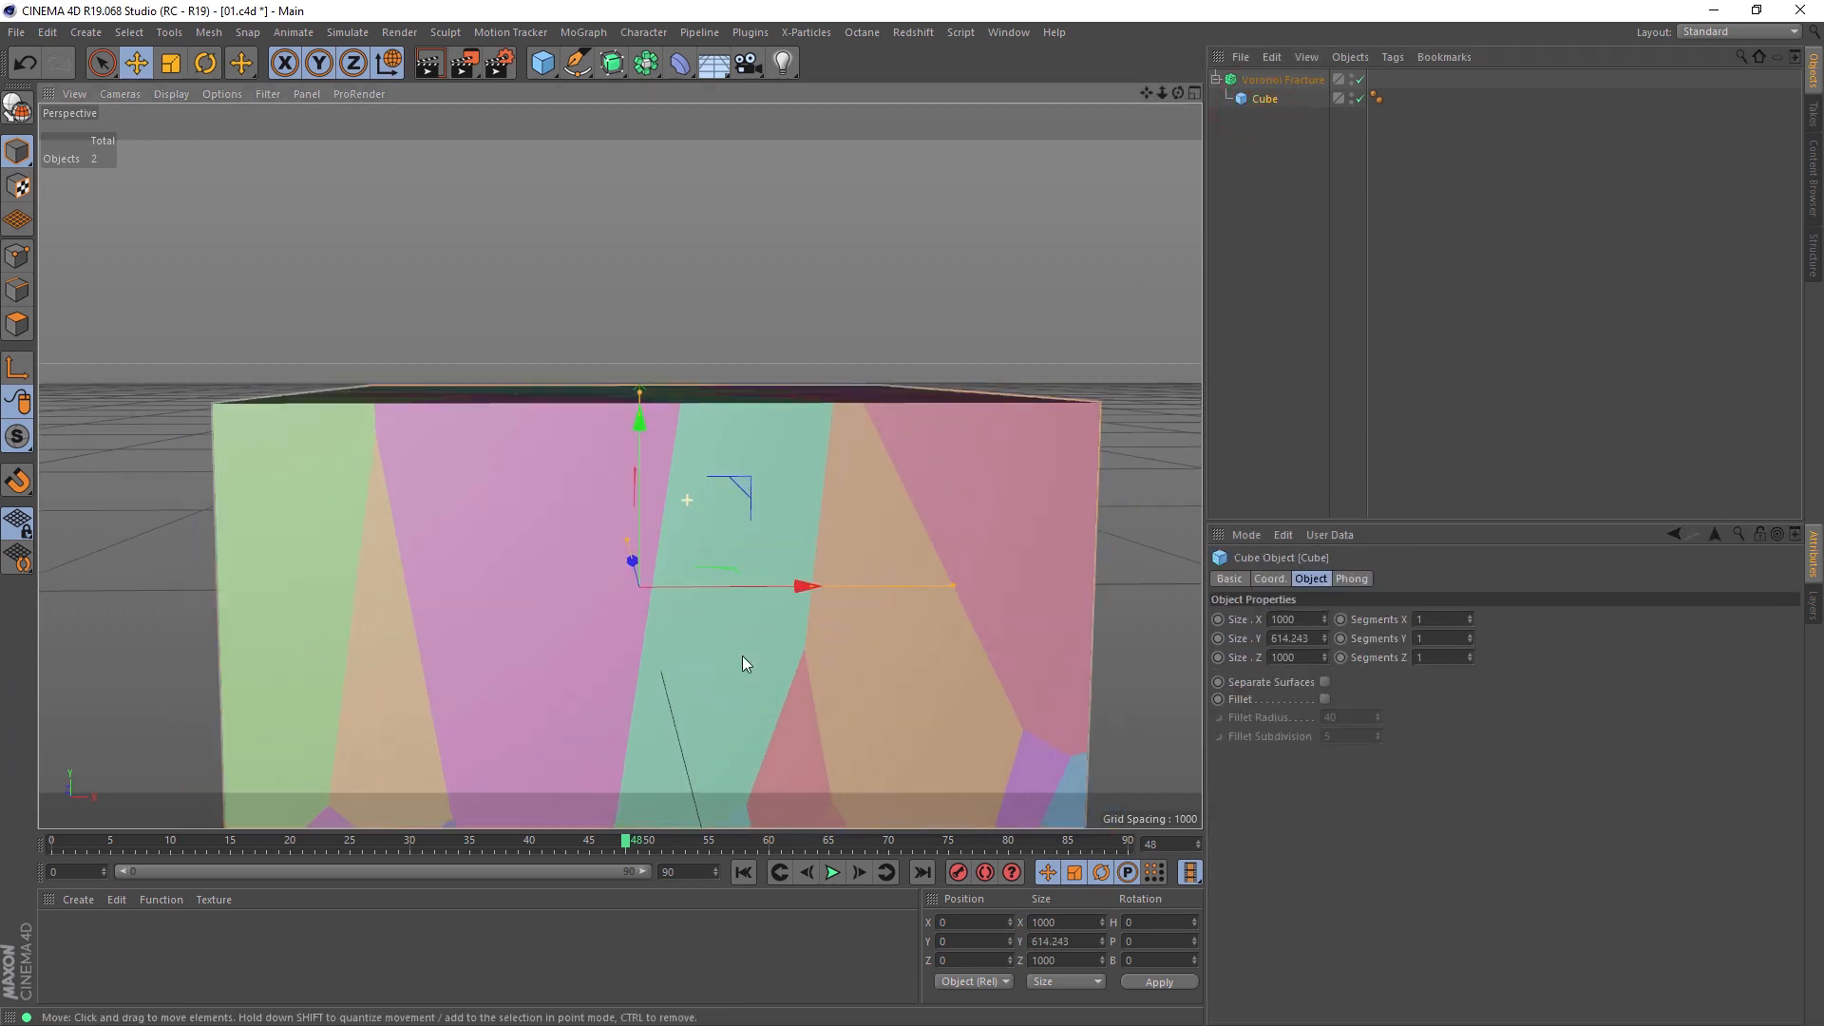
pyautogui.keyDown('alt'); pyautogui.moveTo(728, 701); pyautogui.dragTo(709, 523, button='middle'); pyautogui.keyUp('alt')
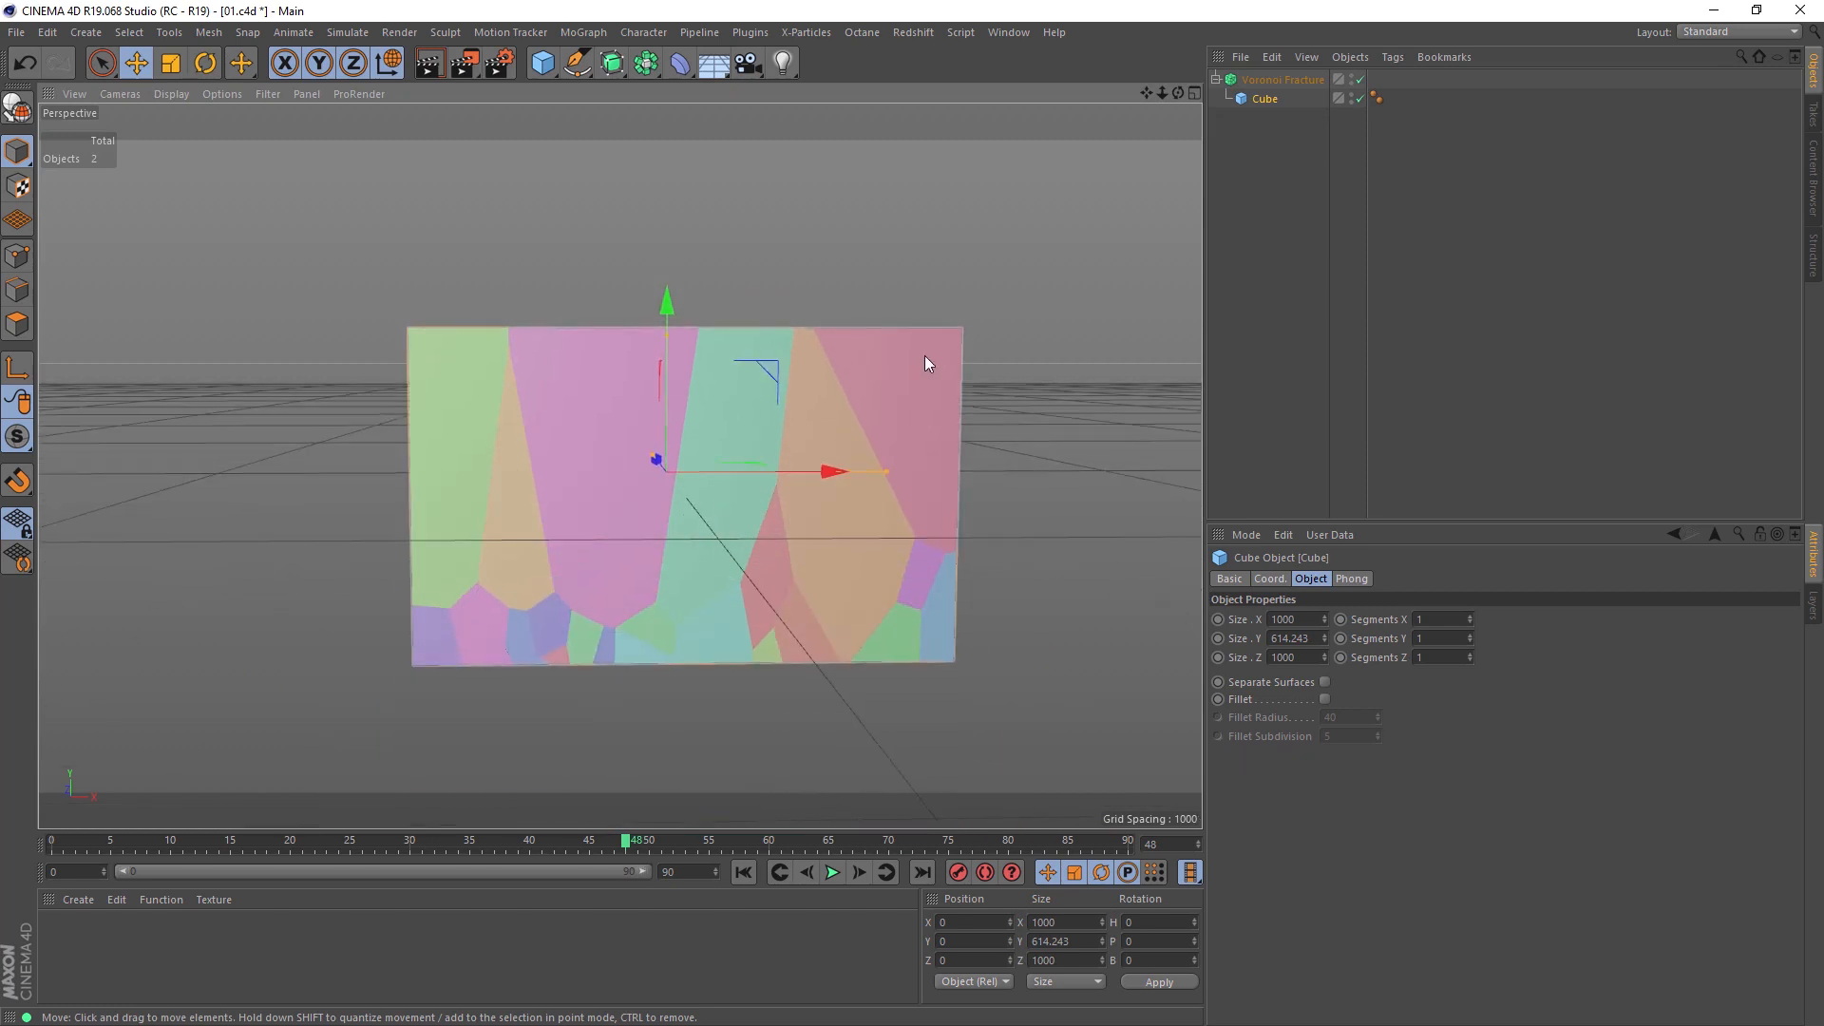
pyautogui.hotkey('ctrl', 'z')
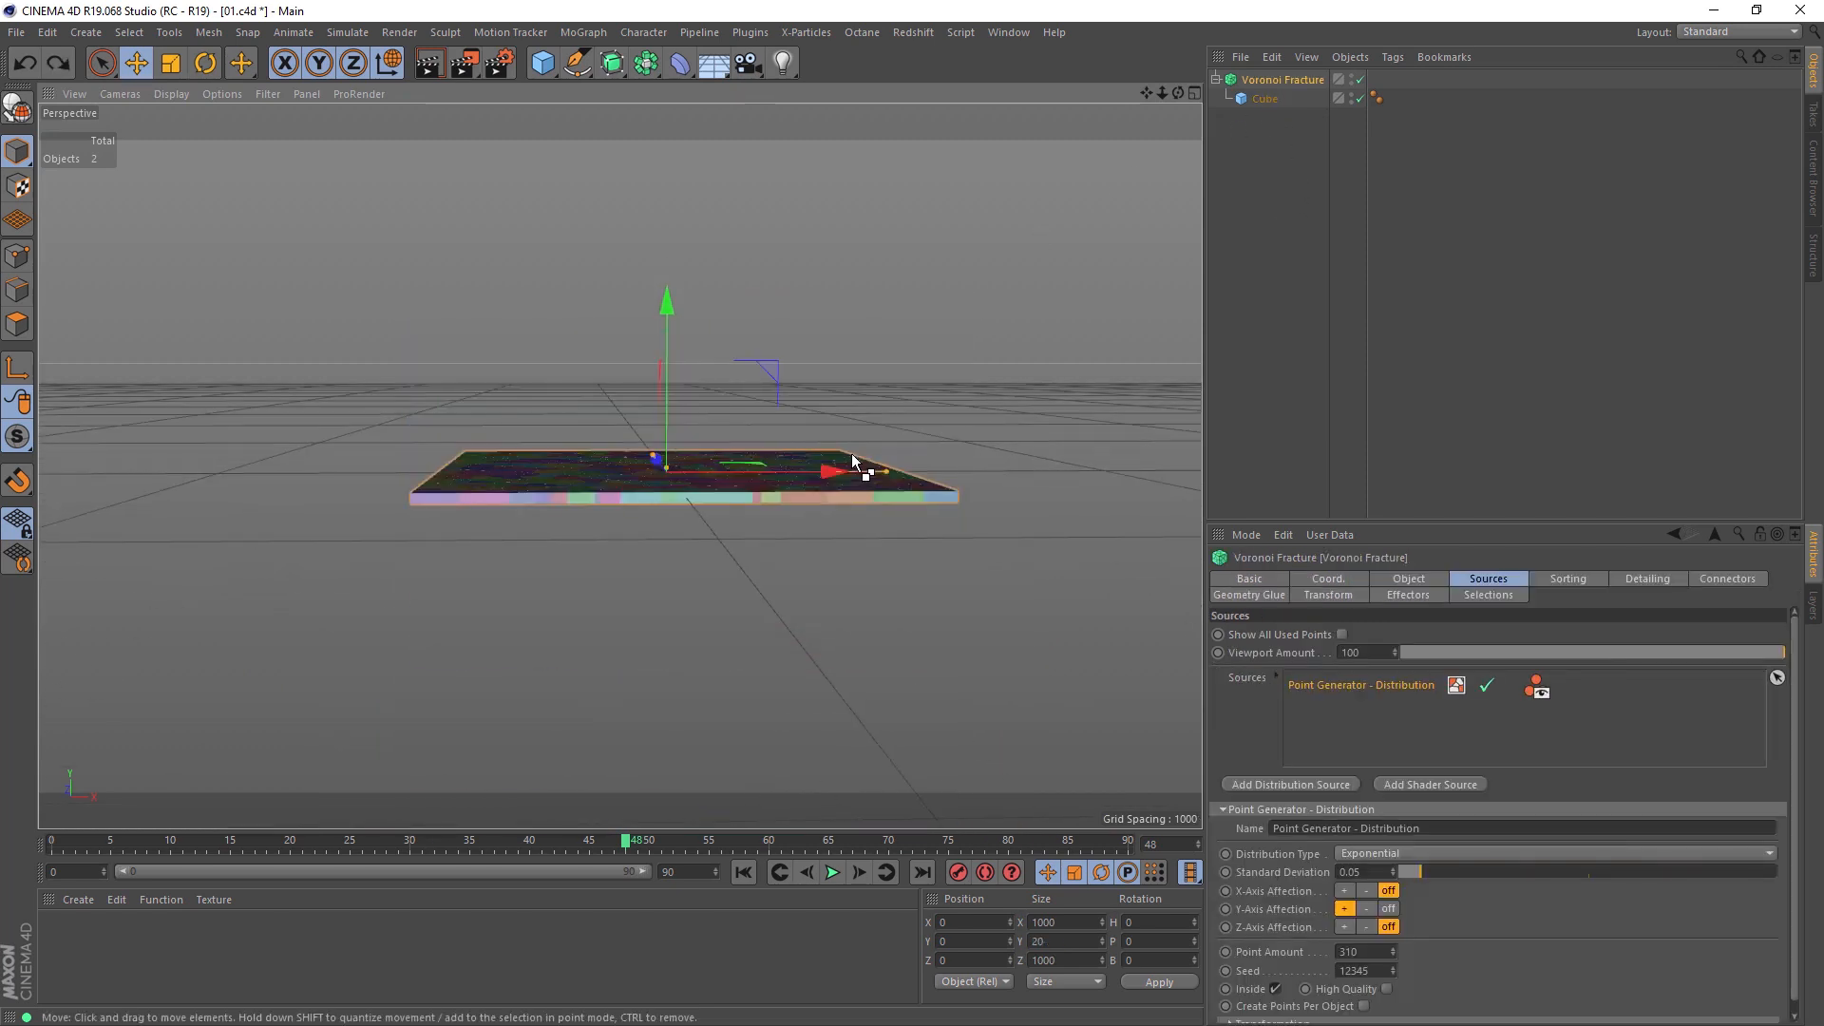
# Step: Turn the point generator's Y-axis affection off and set its distribution type to Uniform
pyautogui.click(1387, 911)
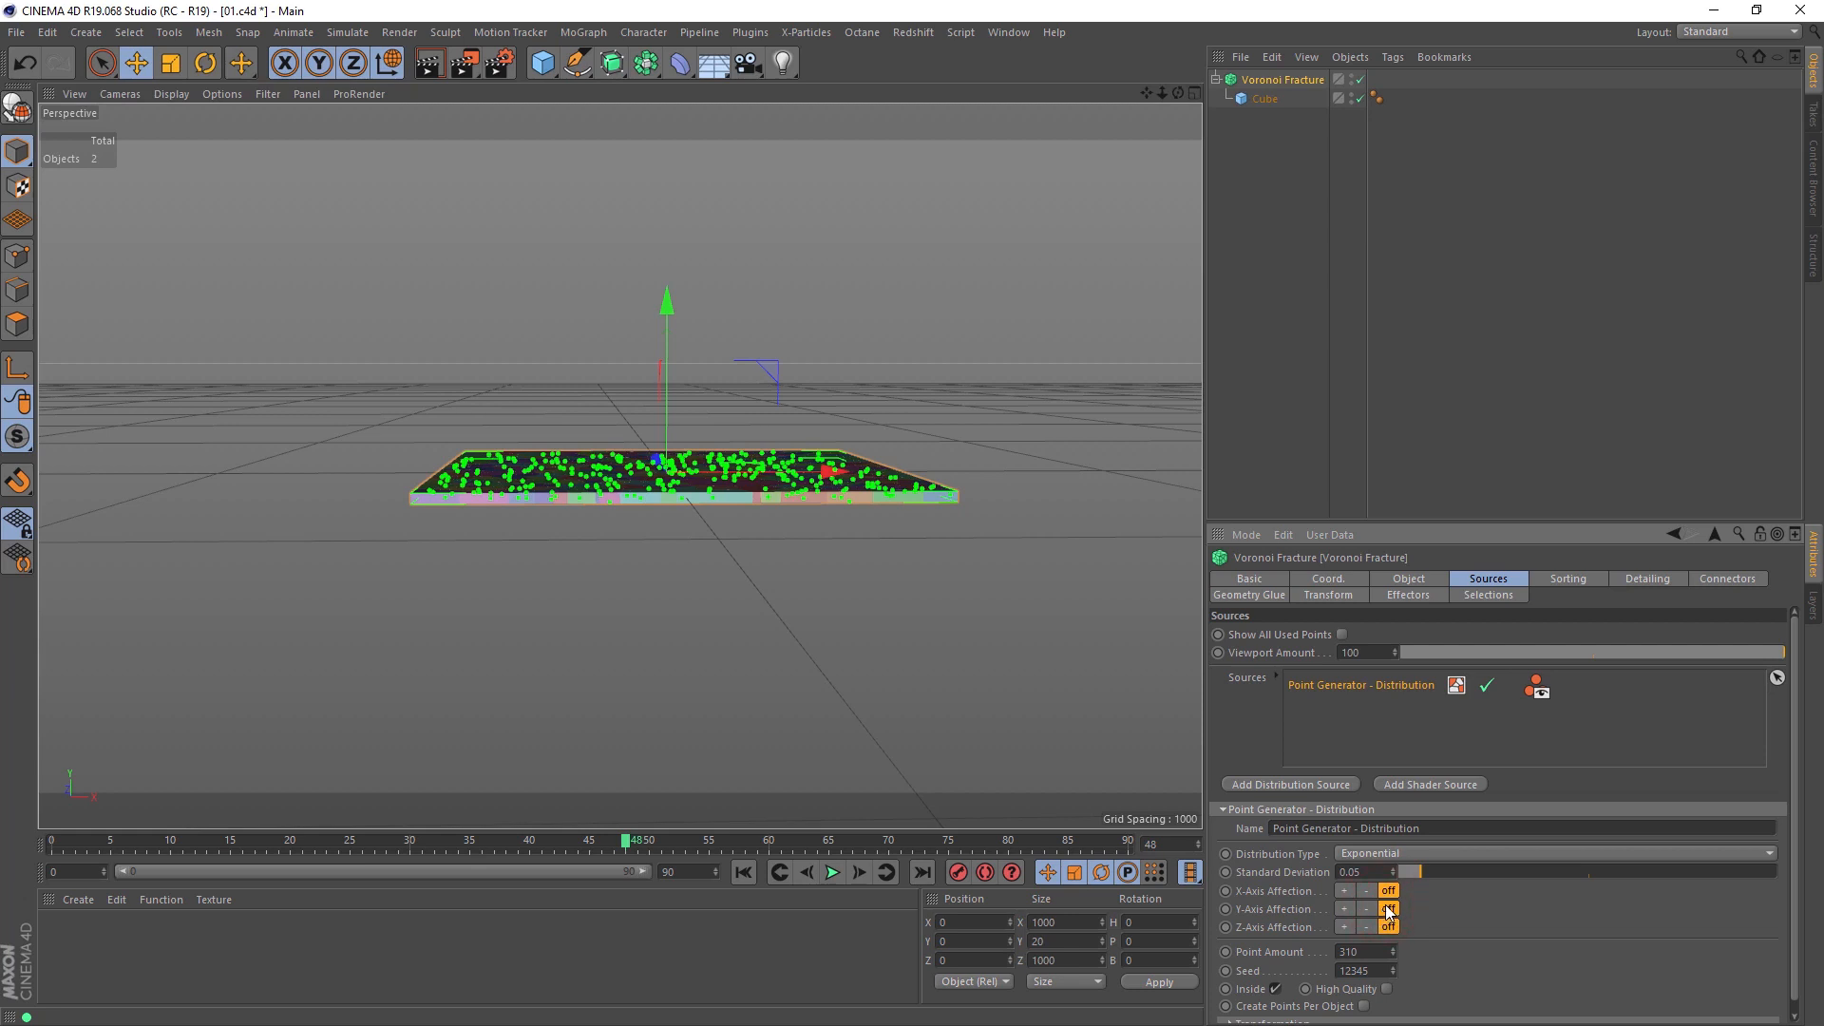
pyautogui.click(1369, 853)
pyautogui.click(1368, 852)
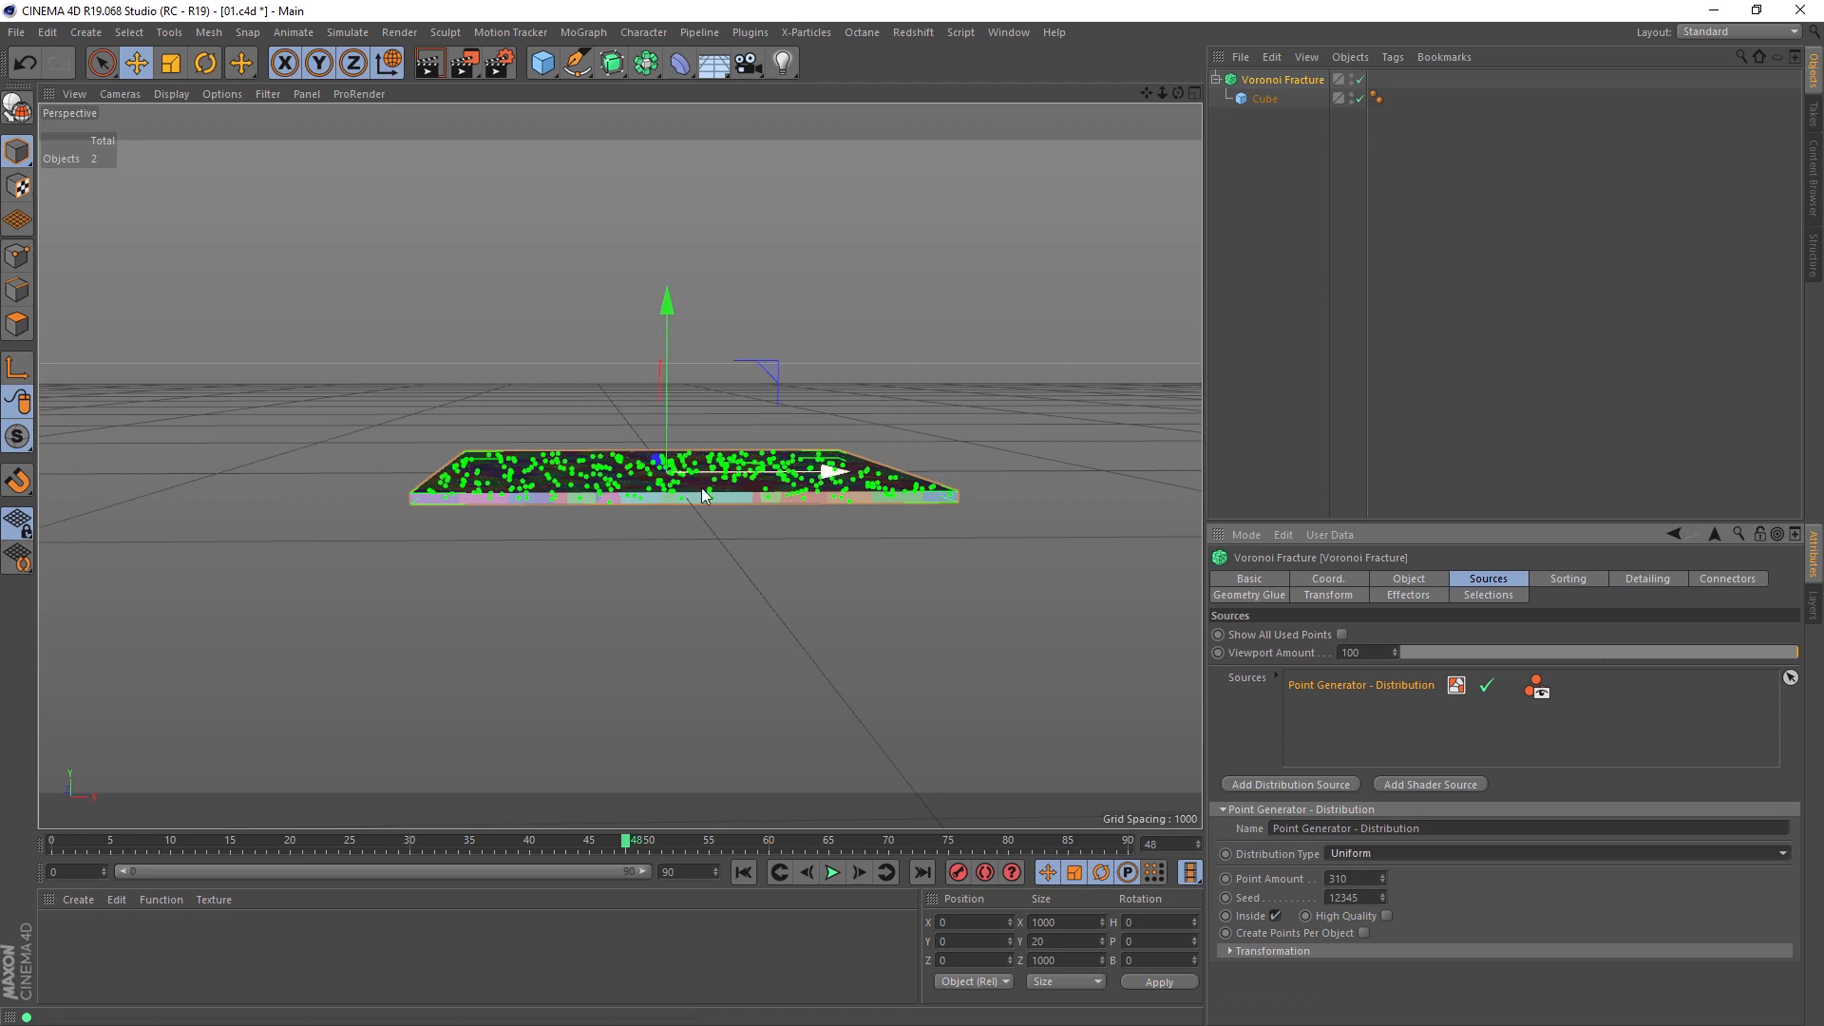
# Step: Remove all sources from the Voronoi Fracture and add a MoGraph Matrix object to the scene
pyautogui.rightClick(1404, 726)
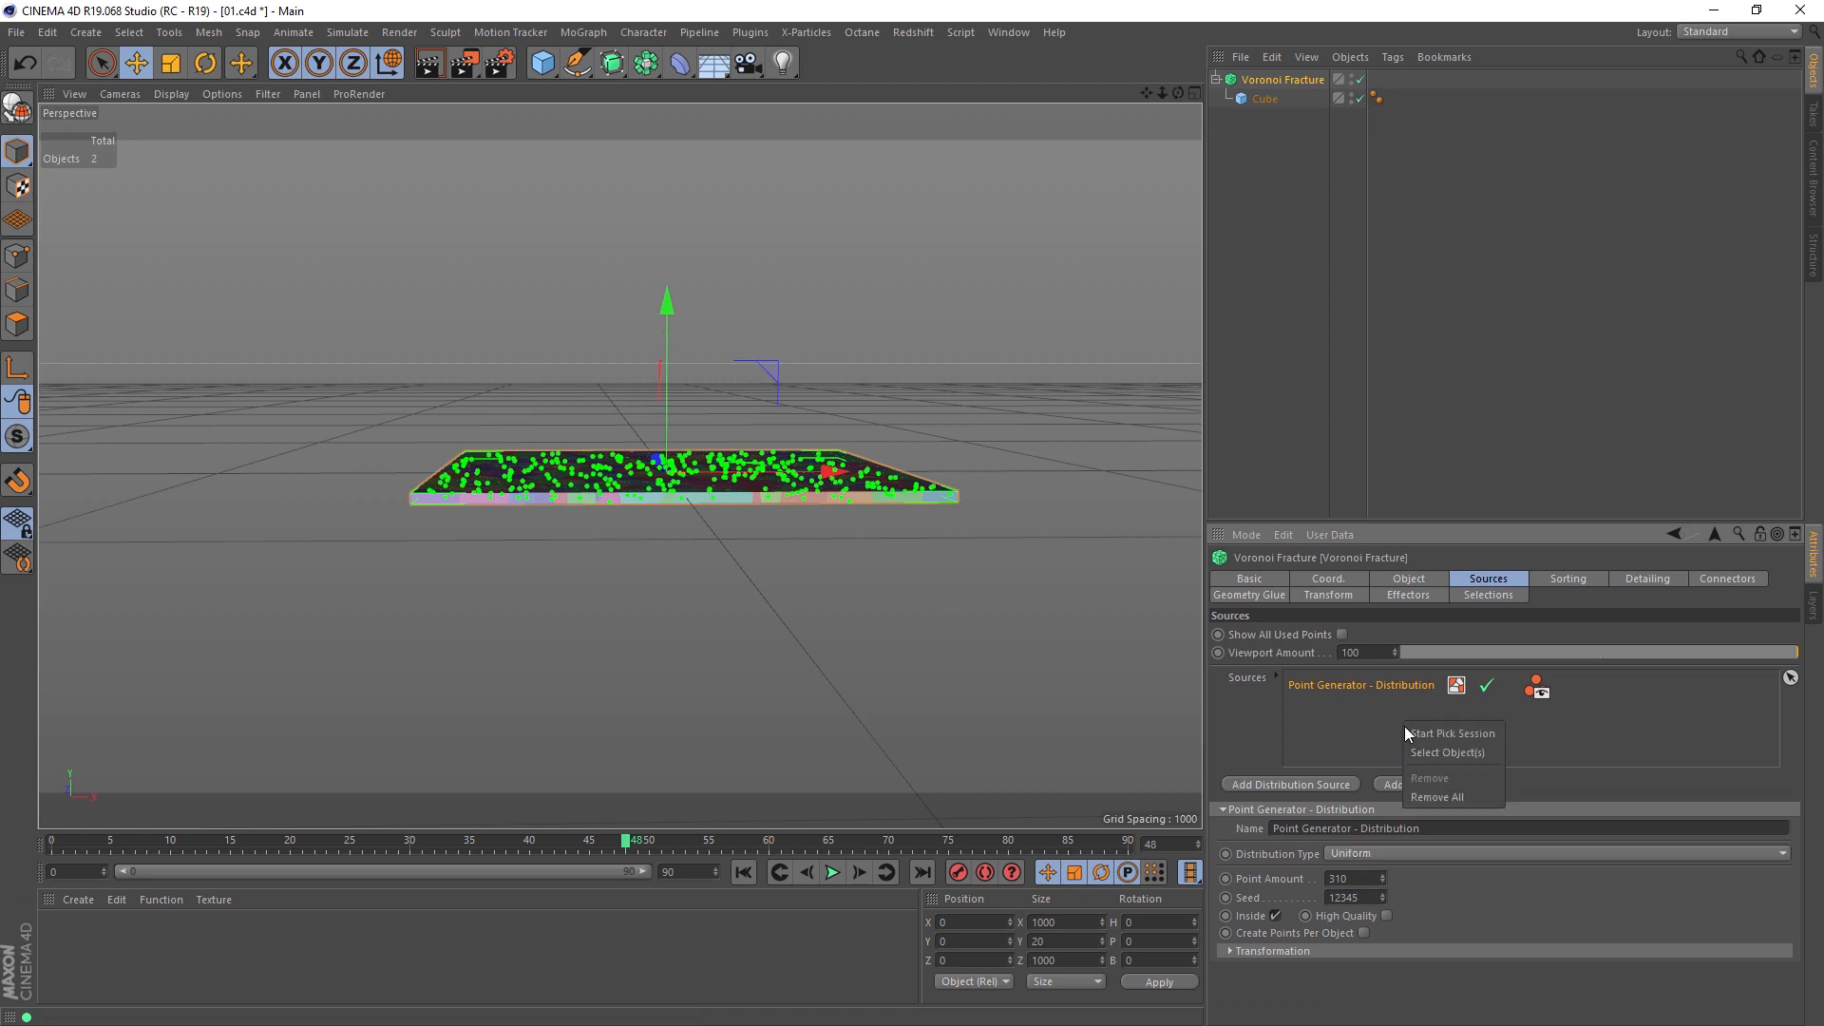
pyautogui.click(1419, 790)
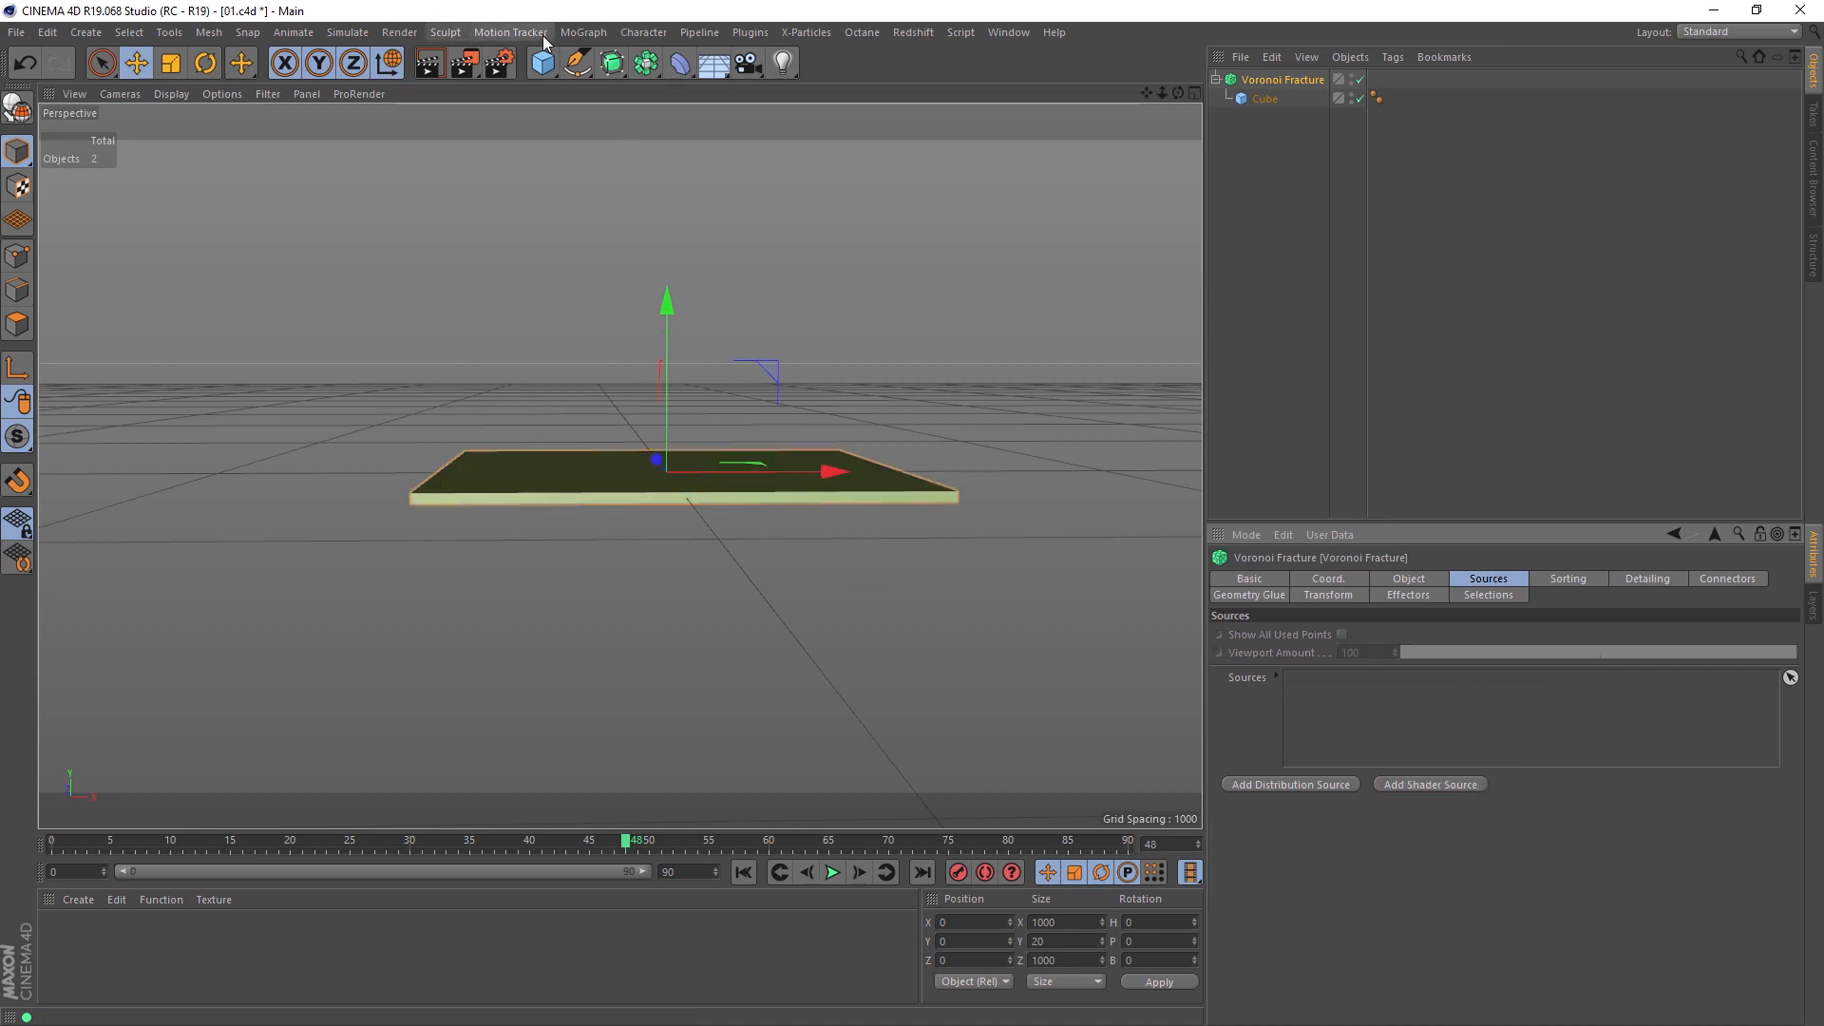
pyautogui.click(581, 32)
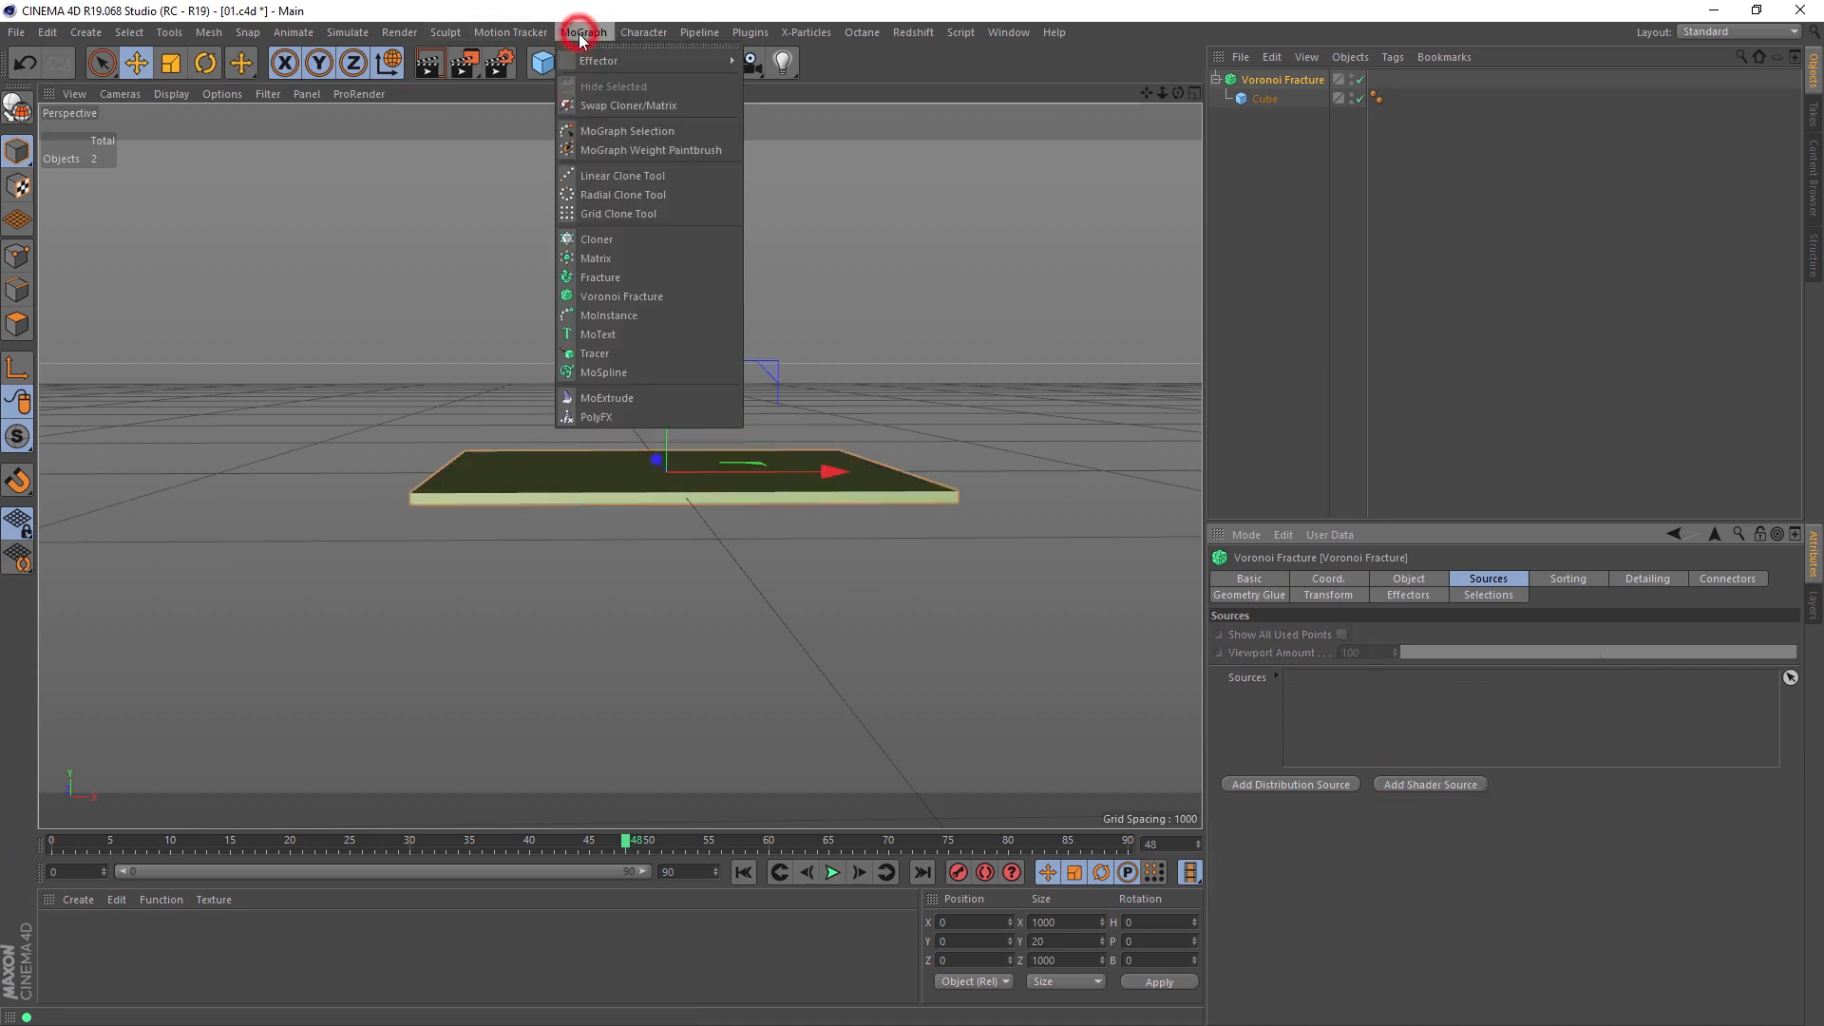
pyautogui.click(654, 262)
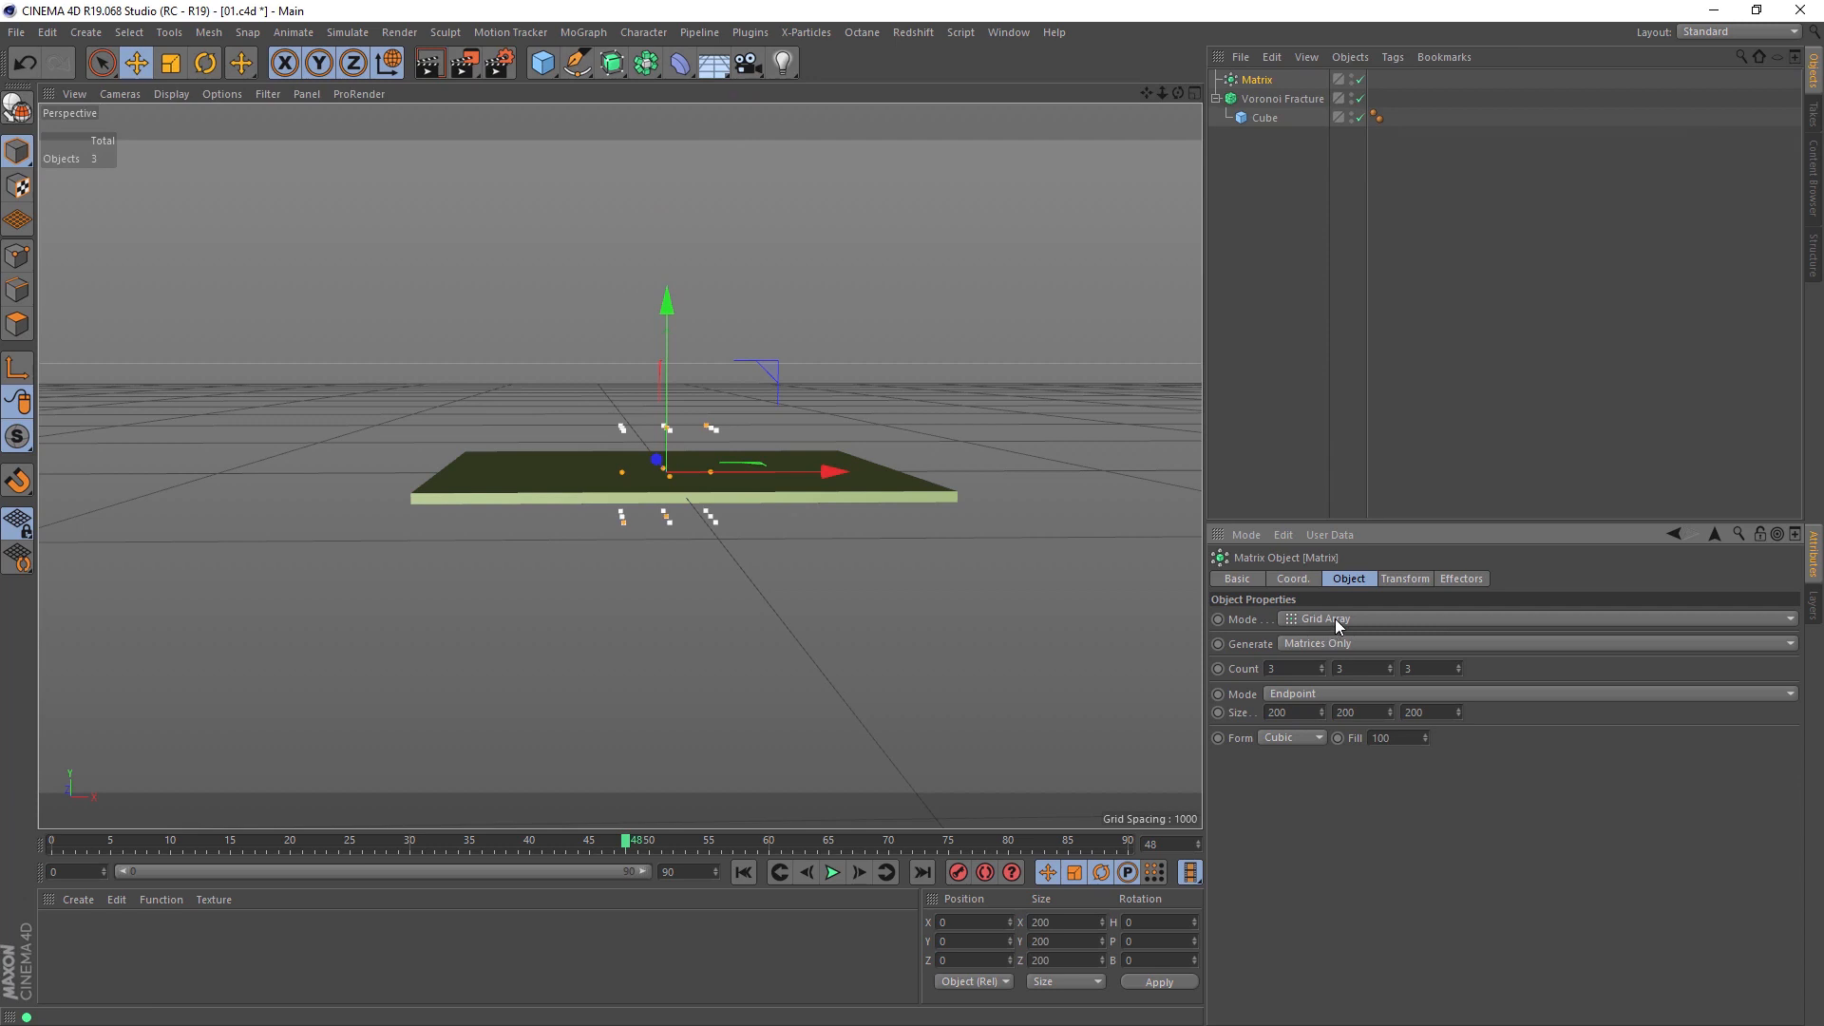
# Step: Set the Matrix grid's size to 1000 × 0 × 1000 and its Y count to 1
pyautogui.keyDown('alt'); pyautogui.moveTo(790, 475); pyautogui.dragTo(764, 591); pyautogui.keyUp('alt')
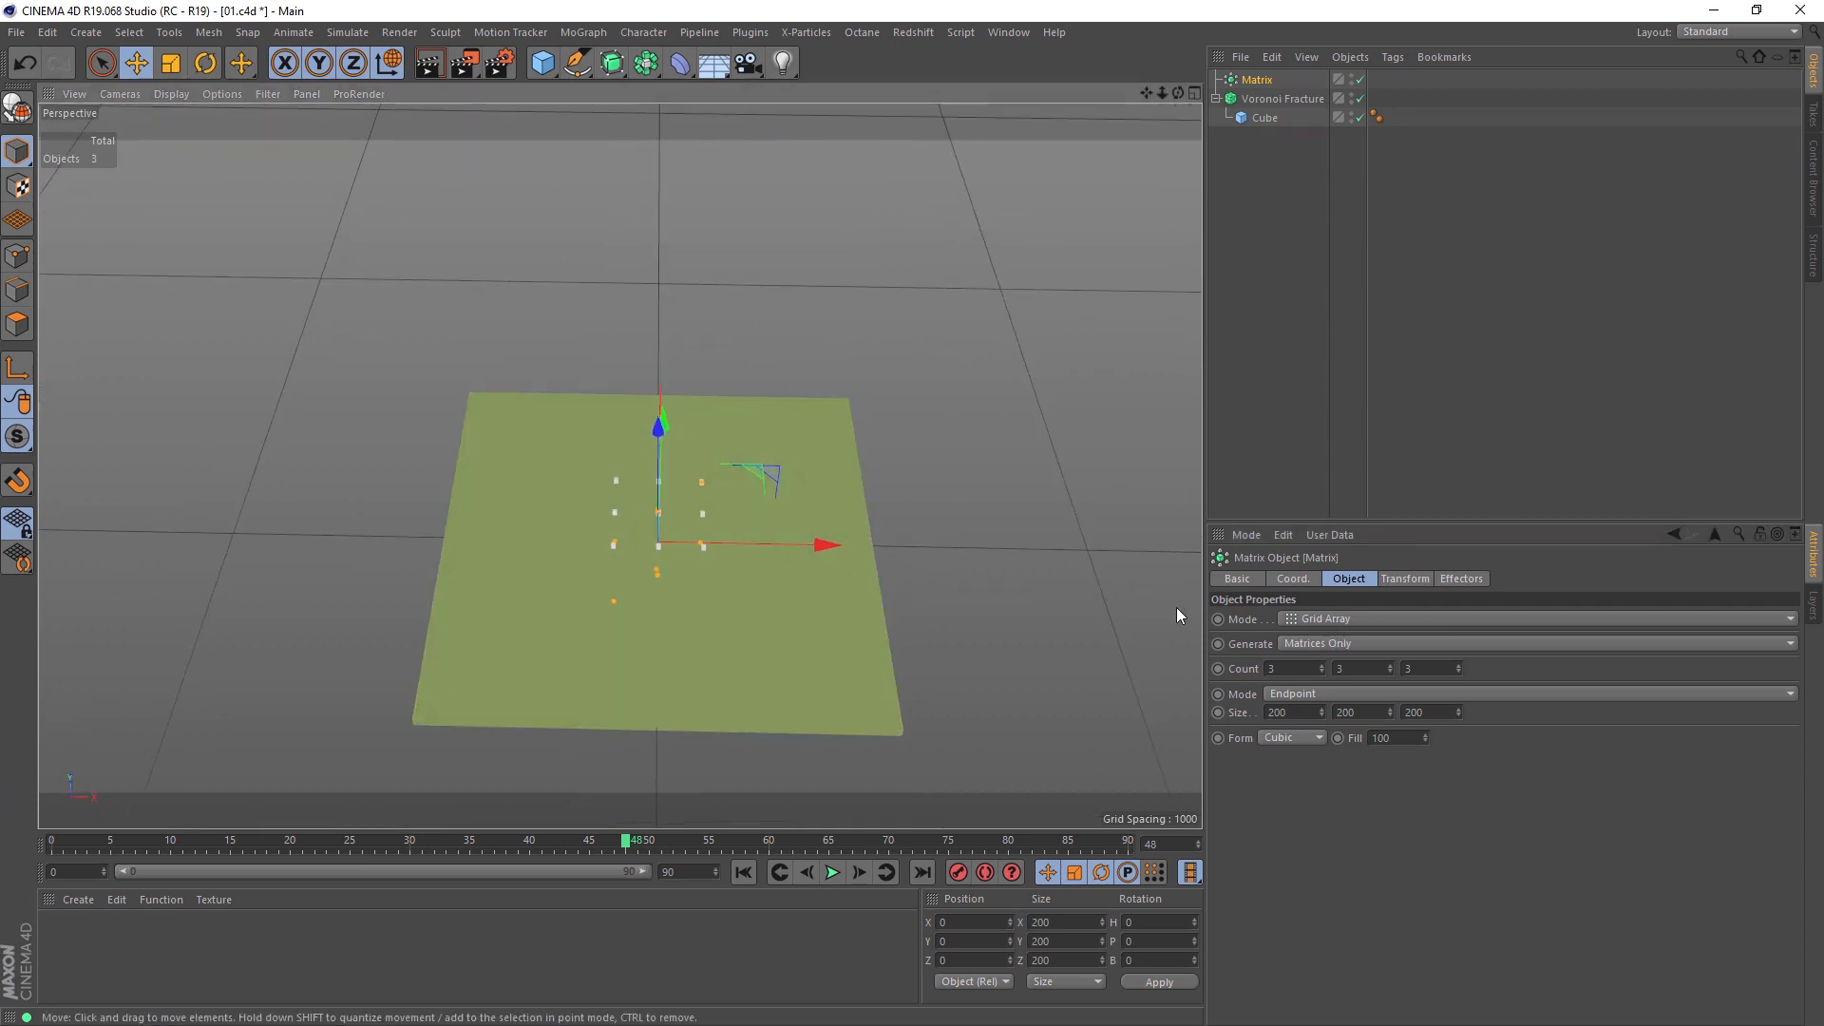
pyautogui.doubleClick(1294, 711)
pyautogui.write('10')
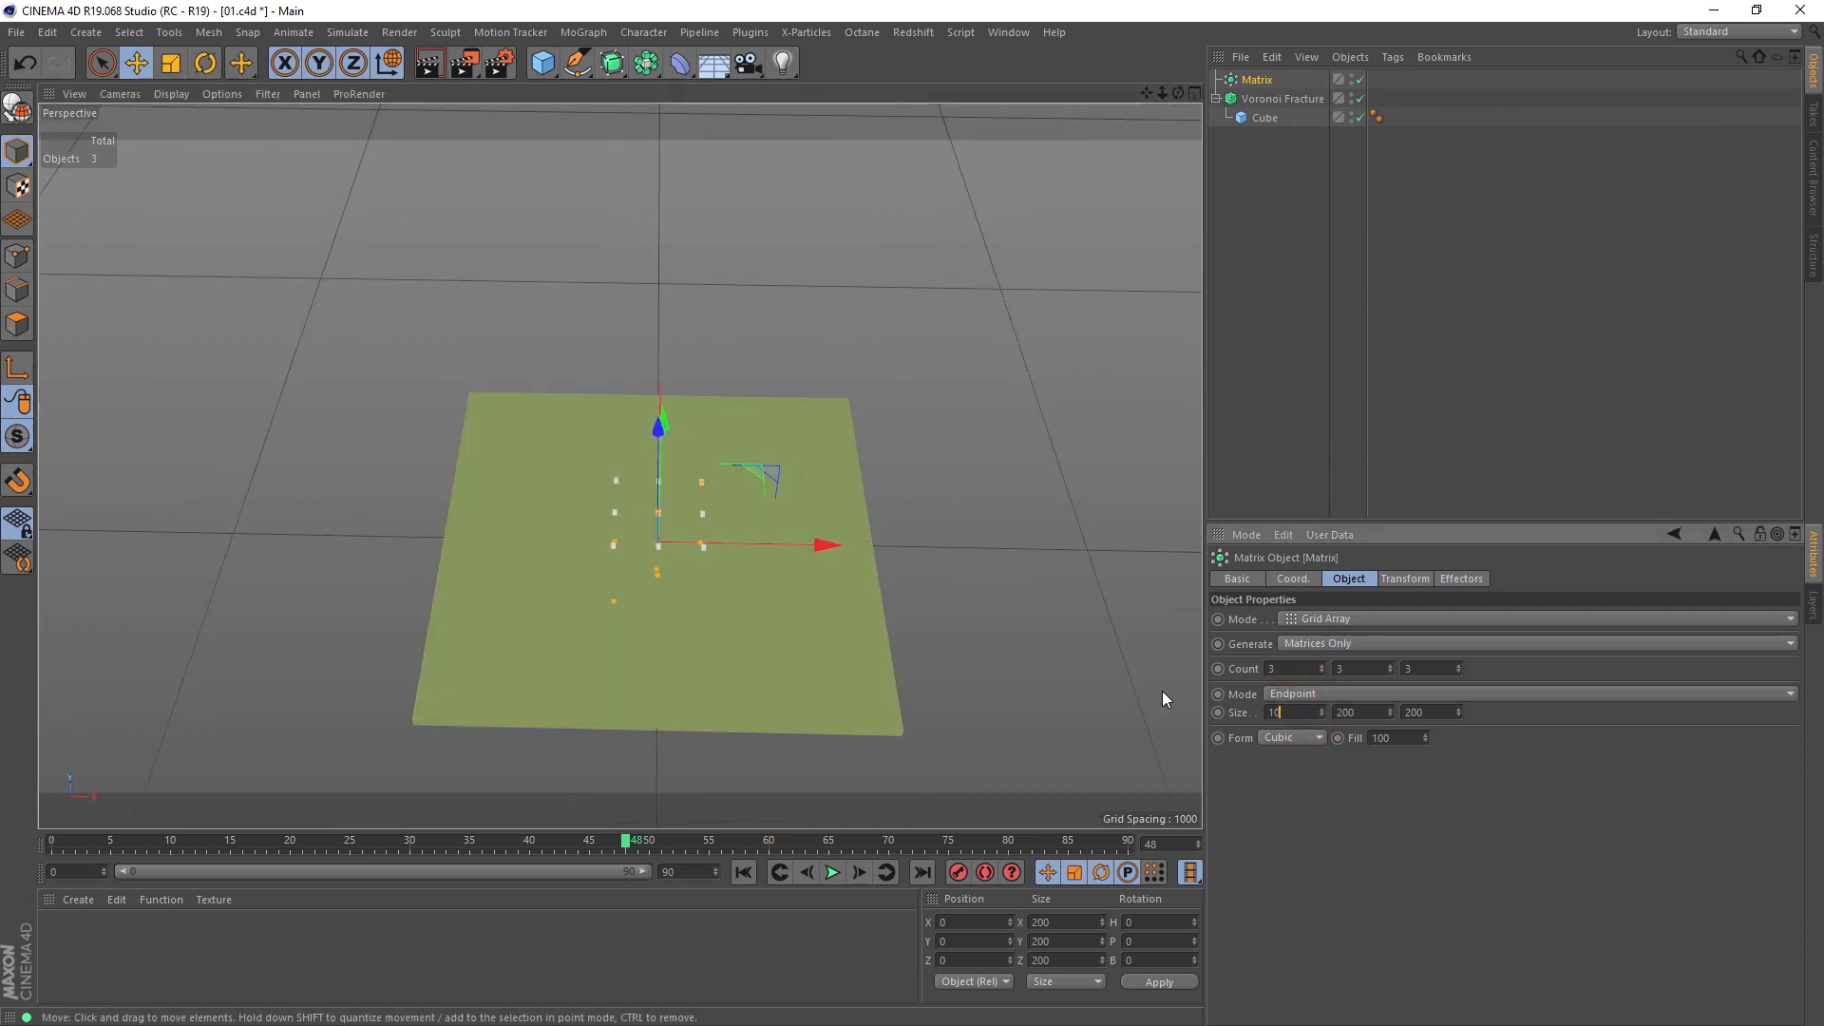
pyautogui.write('00')
pyautogui.press('Tab')
pyautogui.press('Tab')
pyautogui.write('1000')
pyautogui.press('Return')
pyautogui.doubleClick(1345, 712)
pyautogui.write('0')
pyautogui.press('Return')
pyautogui.doubleClick(1367, 669)
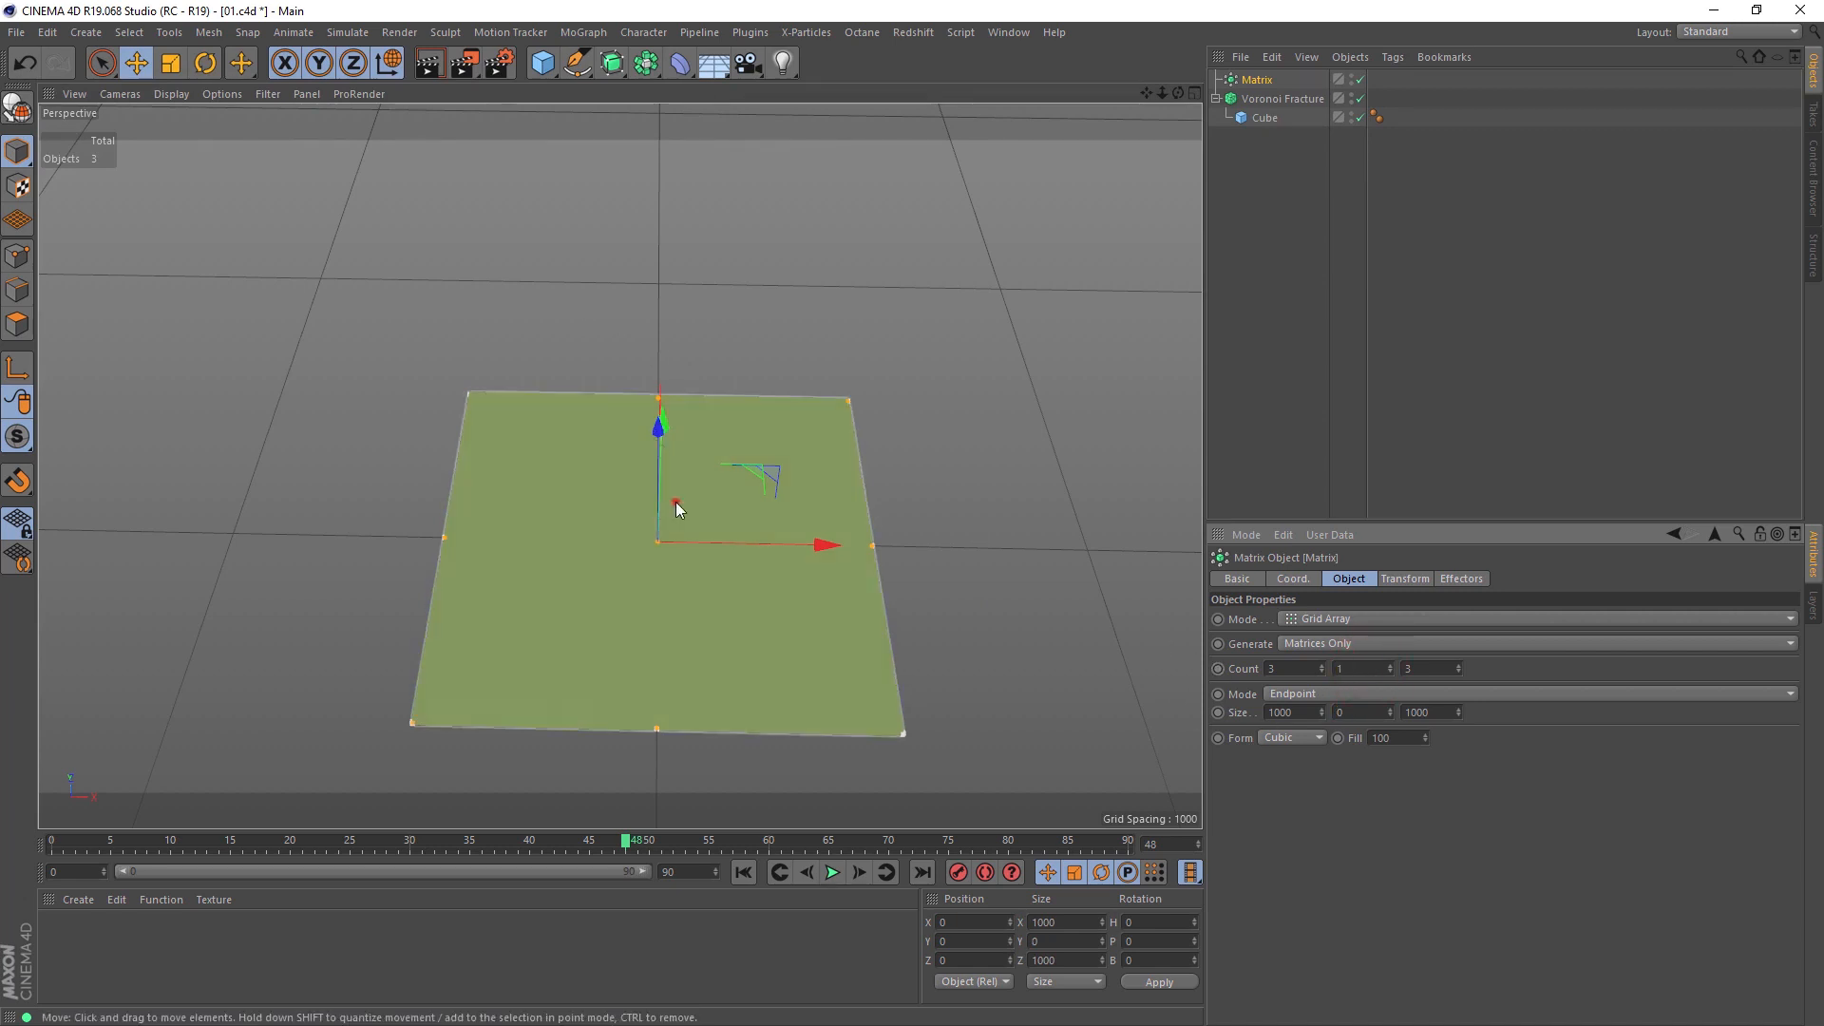
# Step: Raise the Matrix to Y 80 and add it as a source of the Voronoi Fracture
pyautogui.keyDown('alt'); pyautogui.moveTo(676, 501); pyautogui.dragTo(703, 351); pyautogui.keyUp('alt')
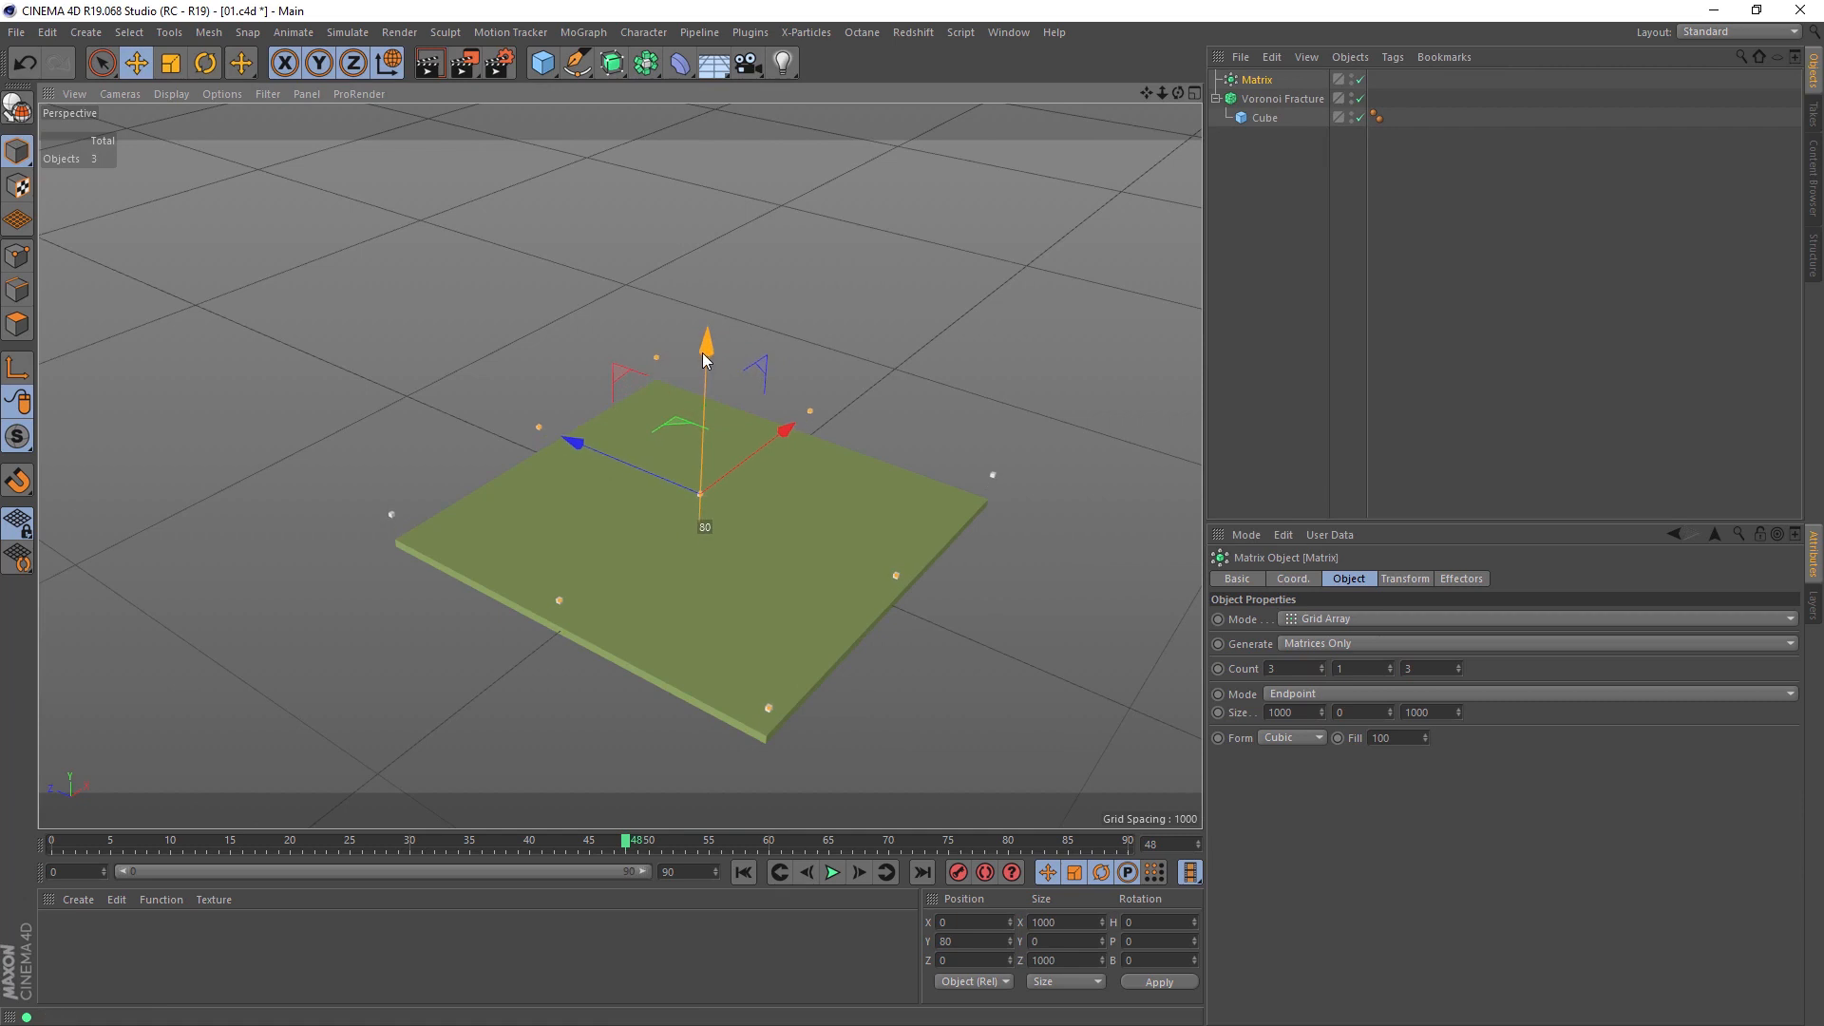
pyautogui.click(1278, 98)
pyautogui.moveTo(1257, 79); pyautogui.dragTo(1406, 694)
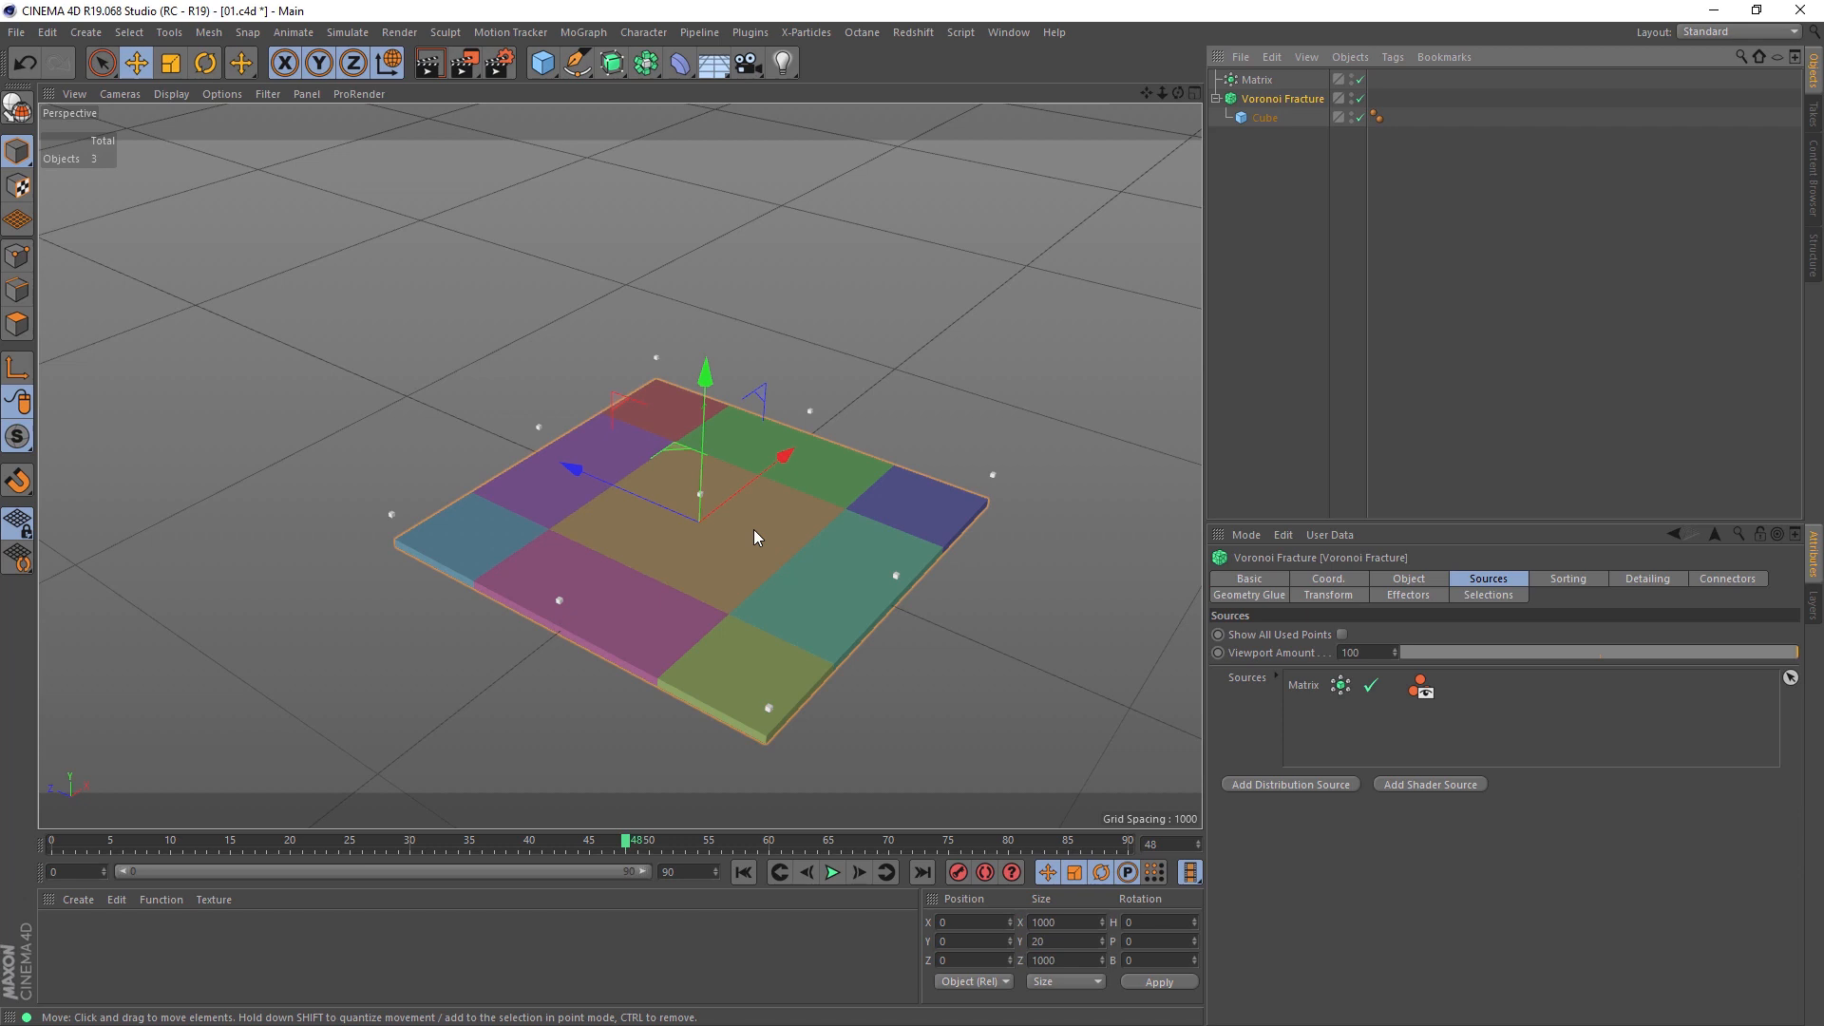
# Step: Try moving the Matrix along its X axis, then undo the move
pyautogui.click(1256, 80)
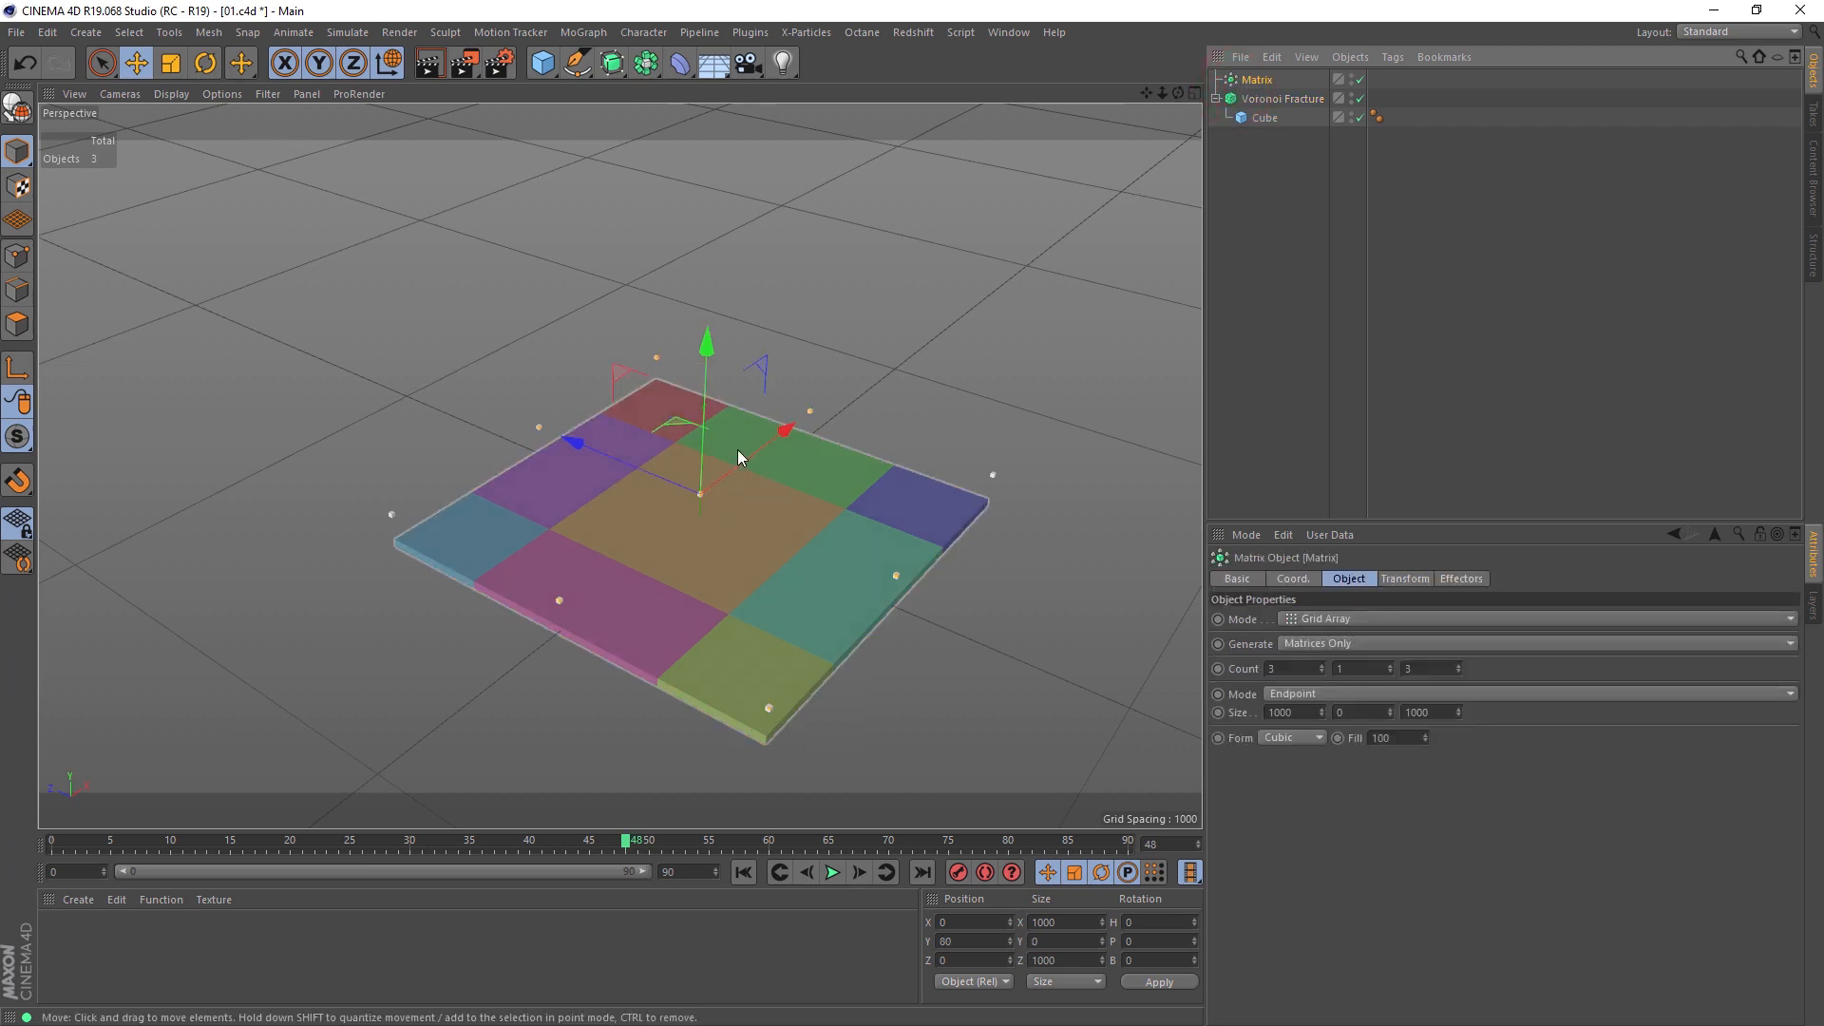
pyautogui.moveTo(748, 454)
pyautogui.mouseDown()
pyautogui.moveTo(798, 422)
pyautogui.moveTo(583, 523)
pyautogui.moveTo(796, 430)
pyautogui.moveTo(671, 477)
pyautogui.moveTo(756, 460)
pyautogui.mouseUp()
pyautogui.hotkey('ctrl', 'z')
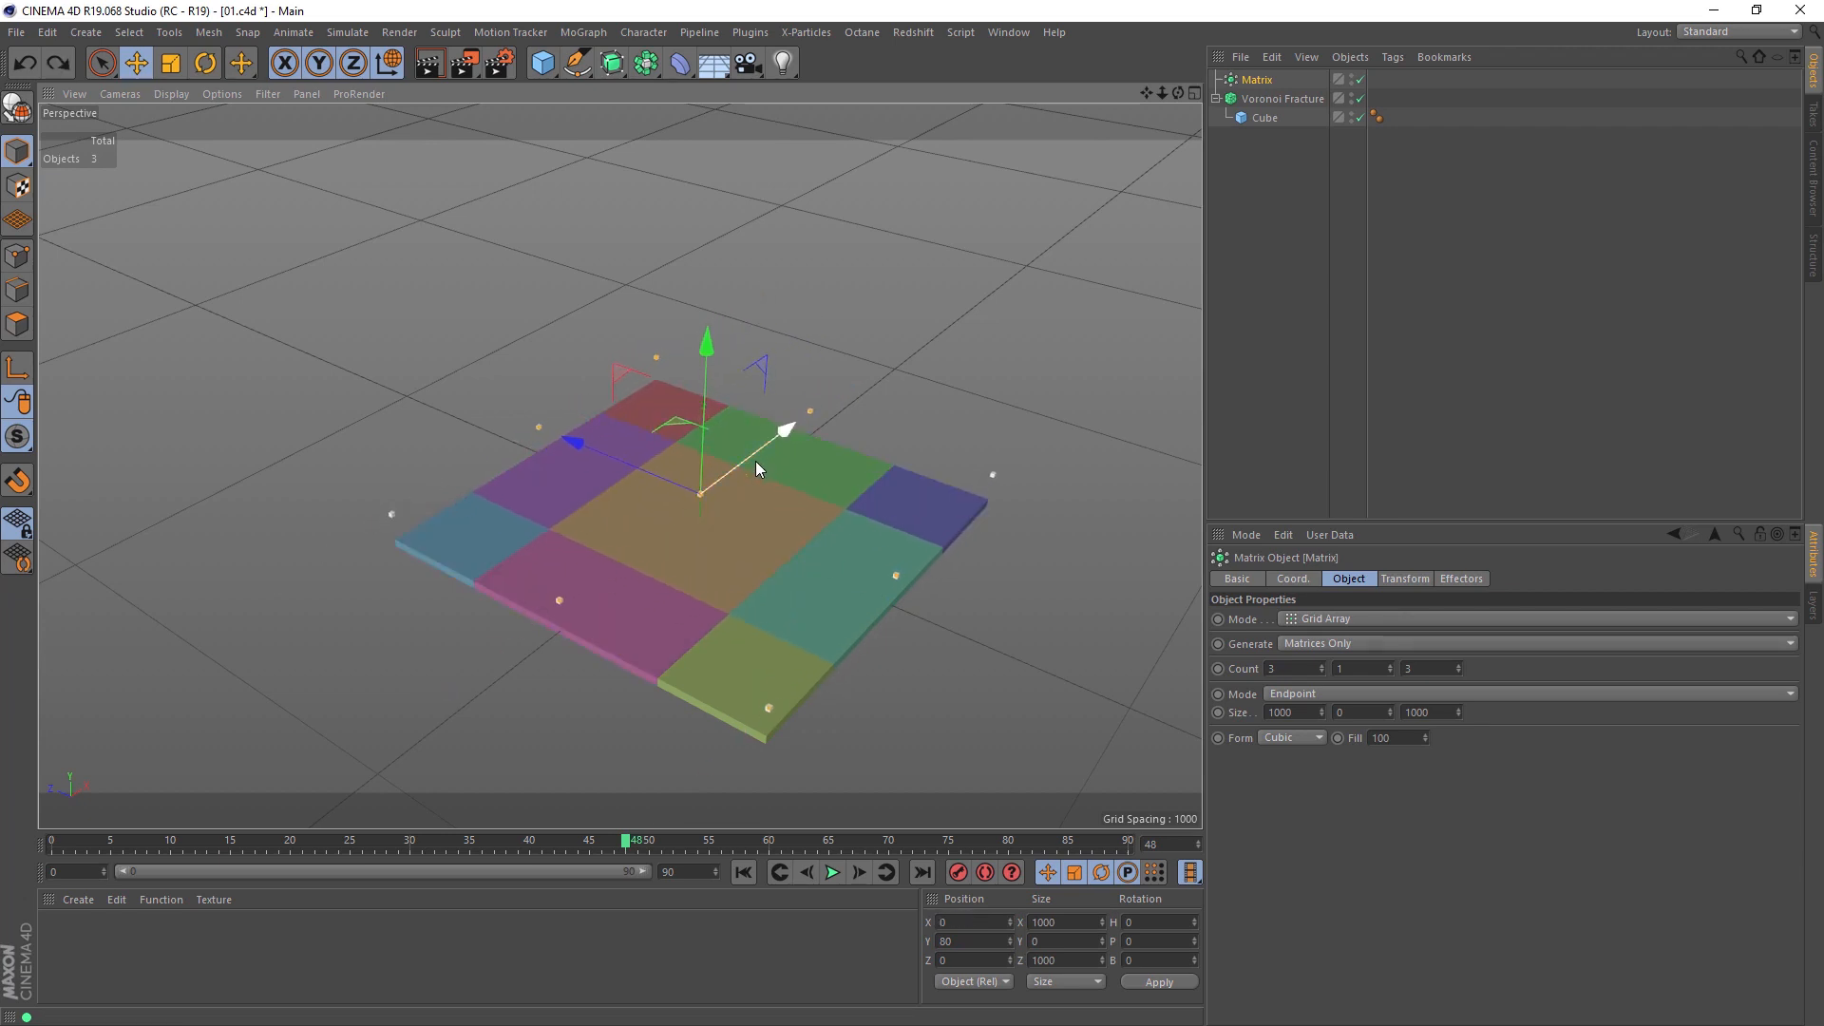
# Step: Set the Matrix grid's X count to 10 and its Z count to 1
pyautogui.click(1321, 666)
pyautogui.click(1321, 666)
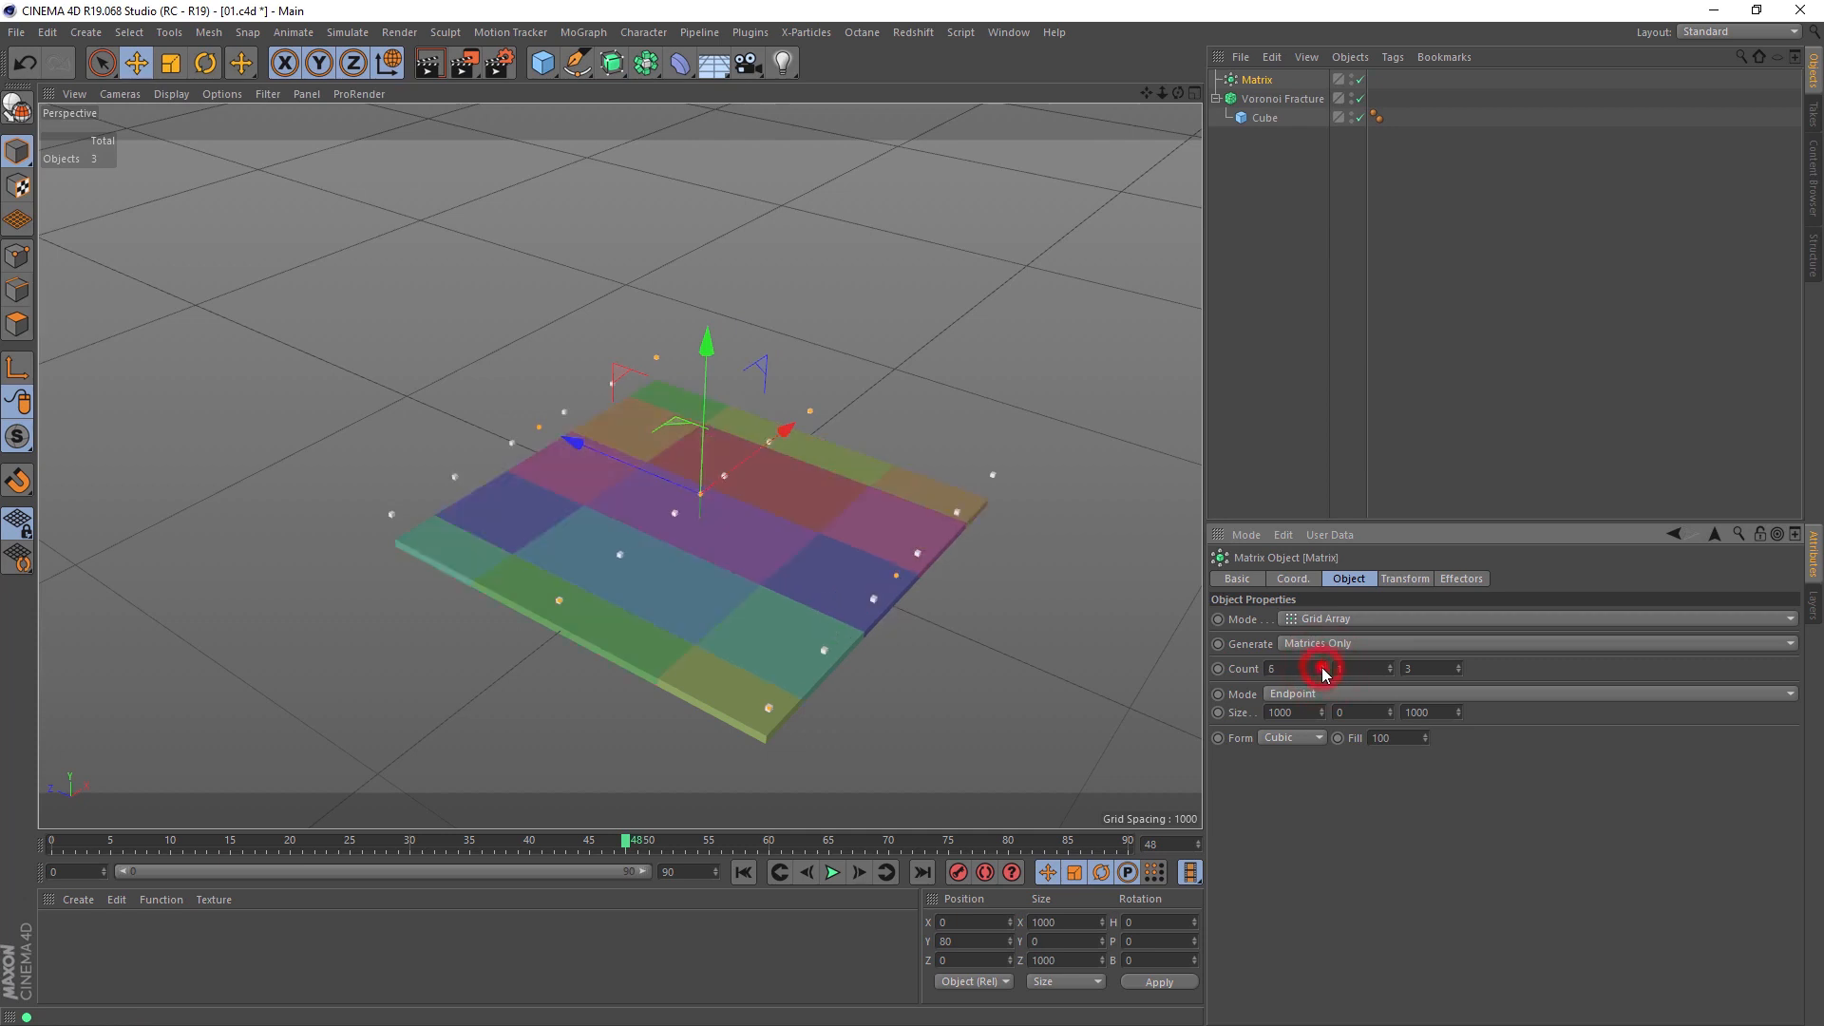
pyautogui.click(1321, 666)
pyautogui.click(1321, 666)
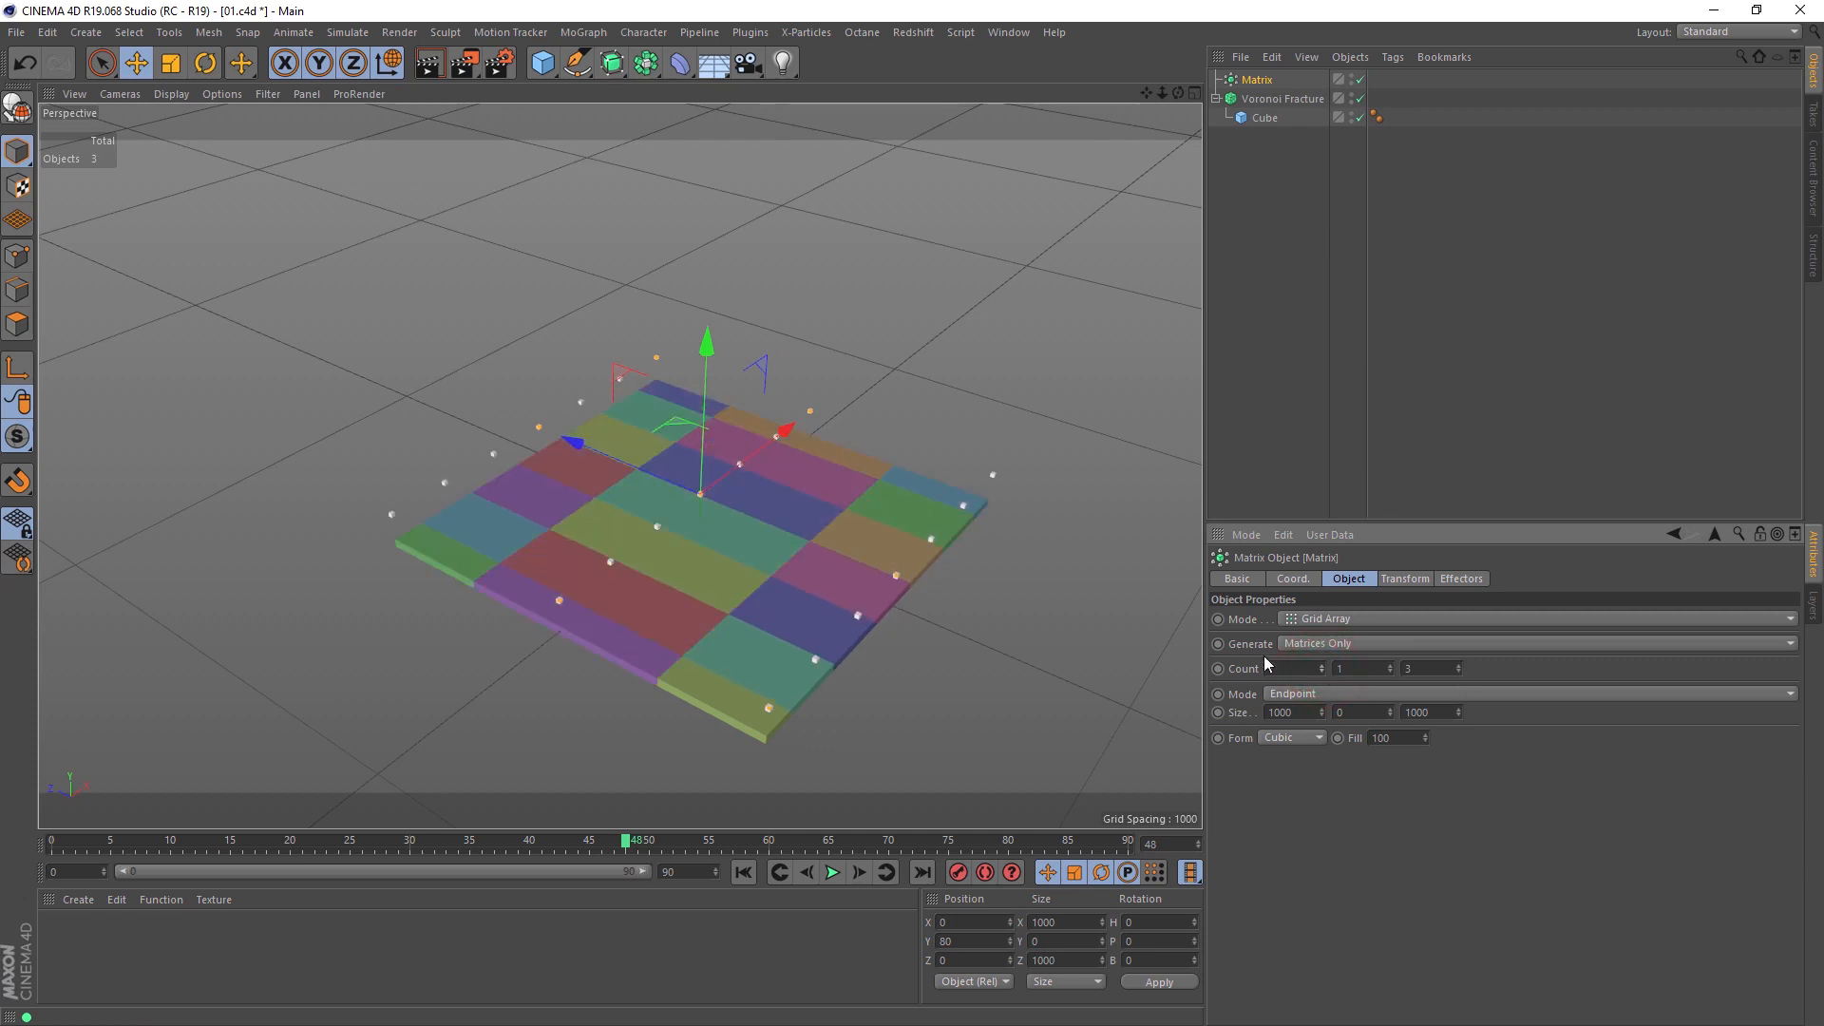
pyautogui.click(1322, 666)
pyautogui.click(1321, 666)
pyautogui.click(1321, 666)
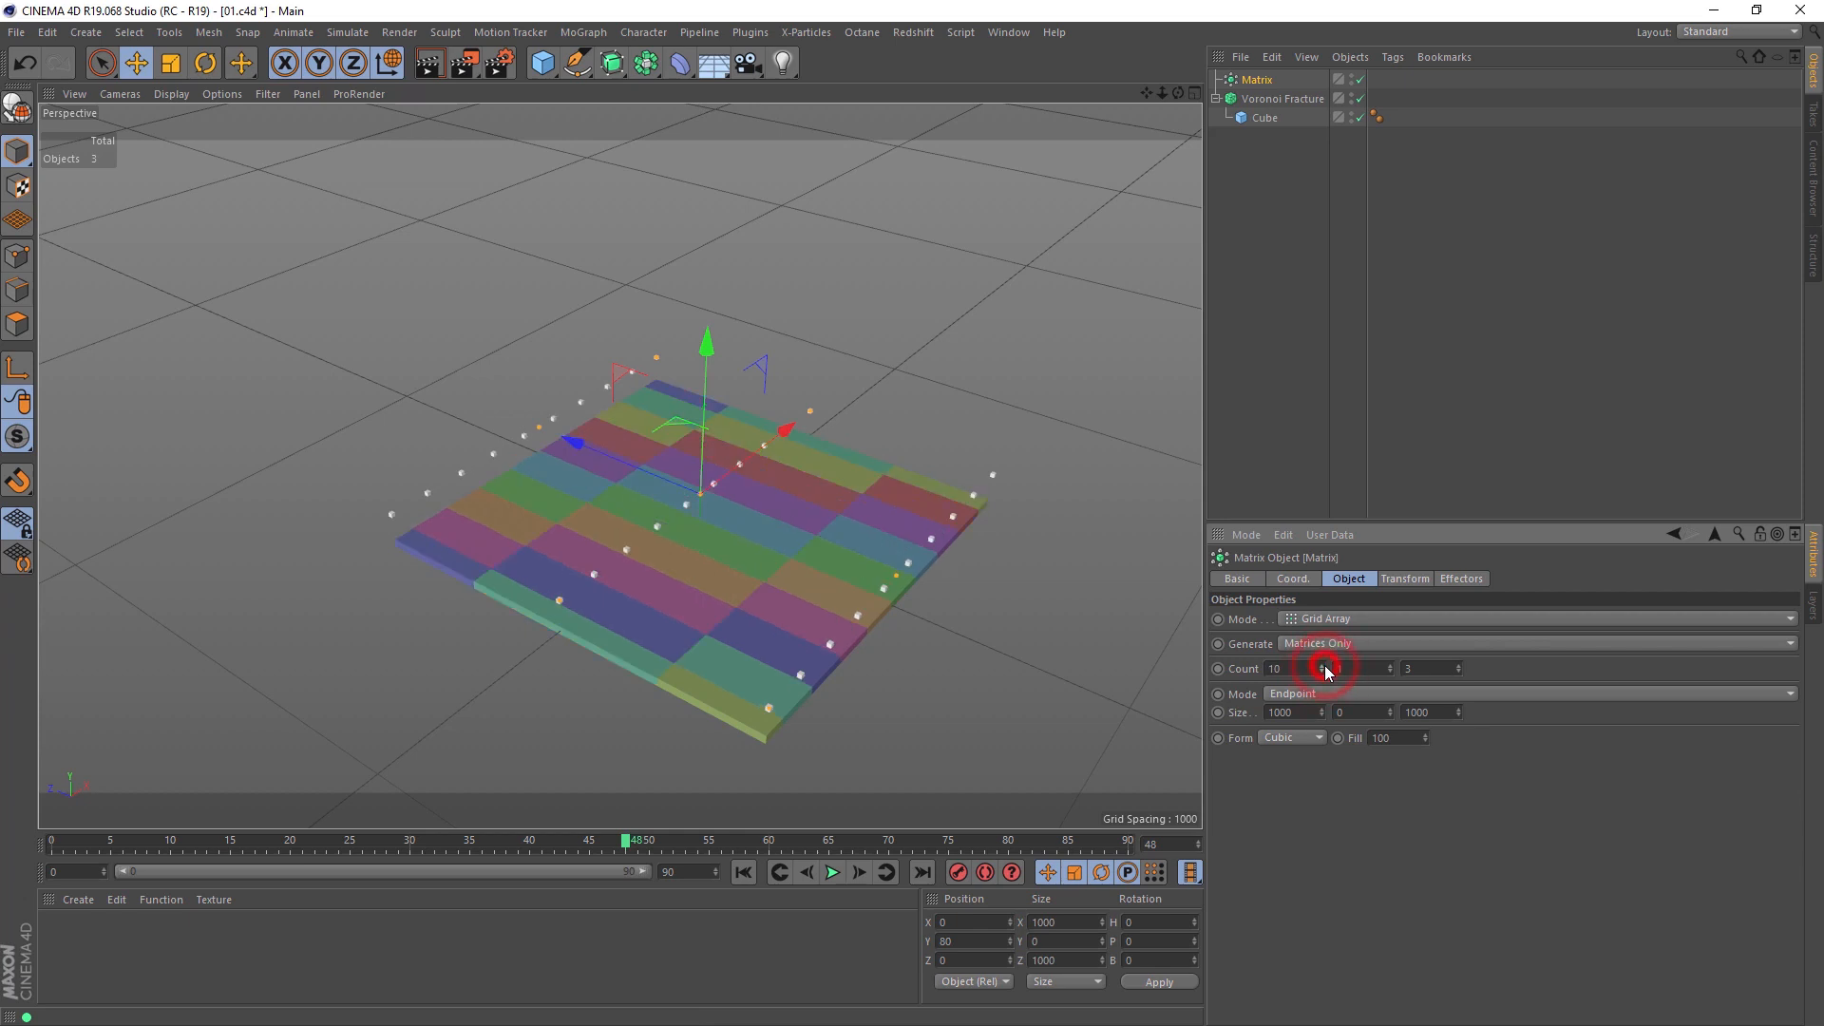
pyautogui.click(1458, 672)
pyautogui.click(1458, 672)
# Step: Try rotating the Matrix about its vertical axis to a heading of about 130°, then undo the rotation
pyautogui.keyDown('alt'); pyautogui.moveTo(567, 529); pyautogui.dragTo(739, 549); pyautogui.keyUp('alt')
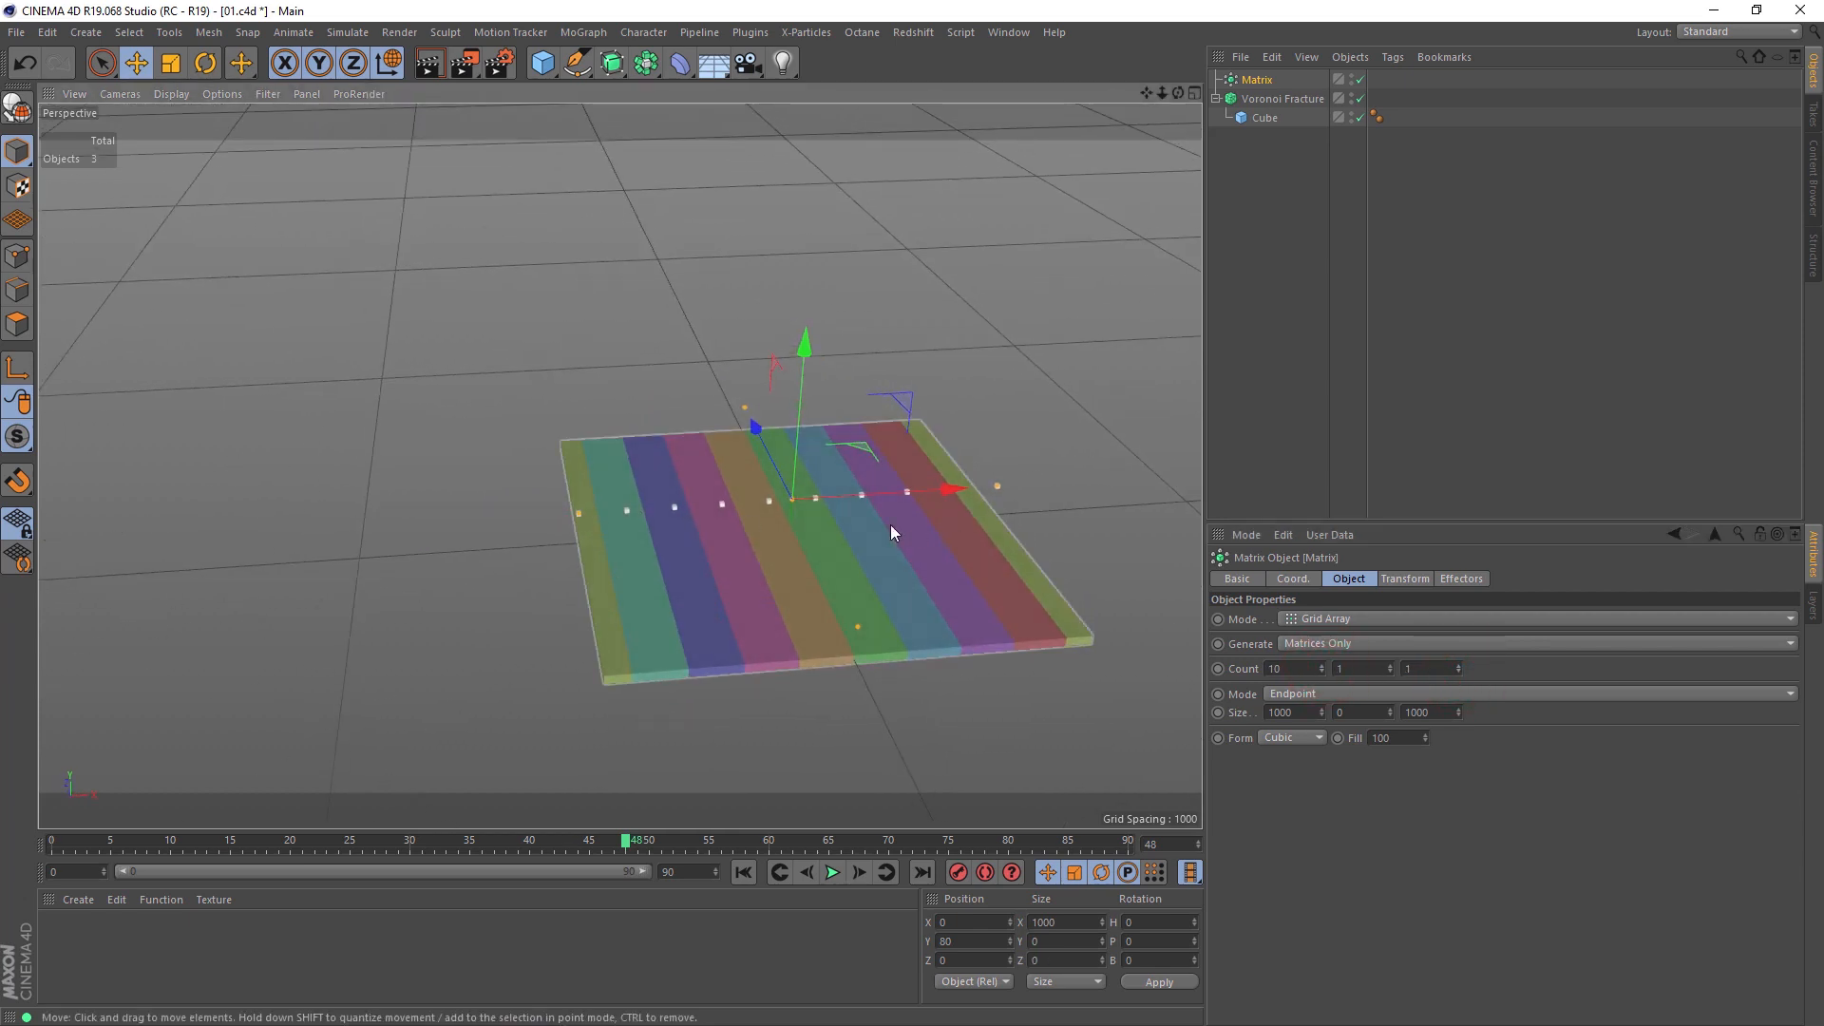
pyautogui.press('r')
pyautogui.moveTo(846, 551); pyautogui.dragTo(819, 470)
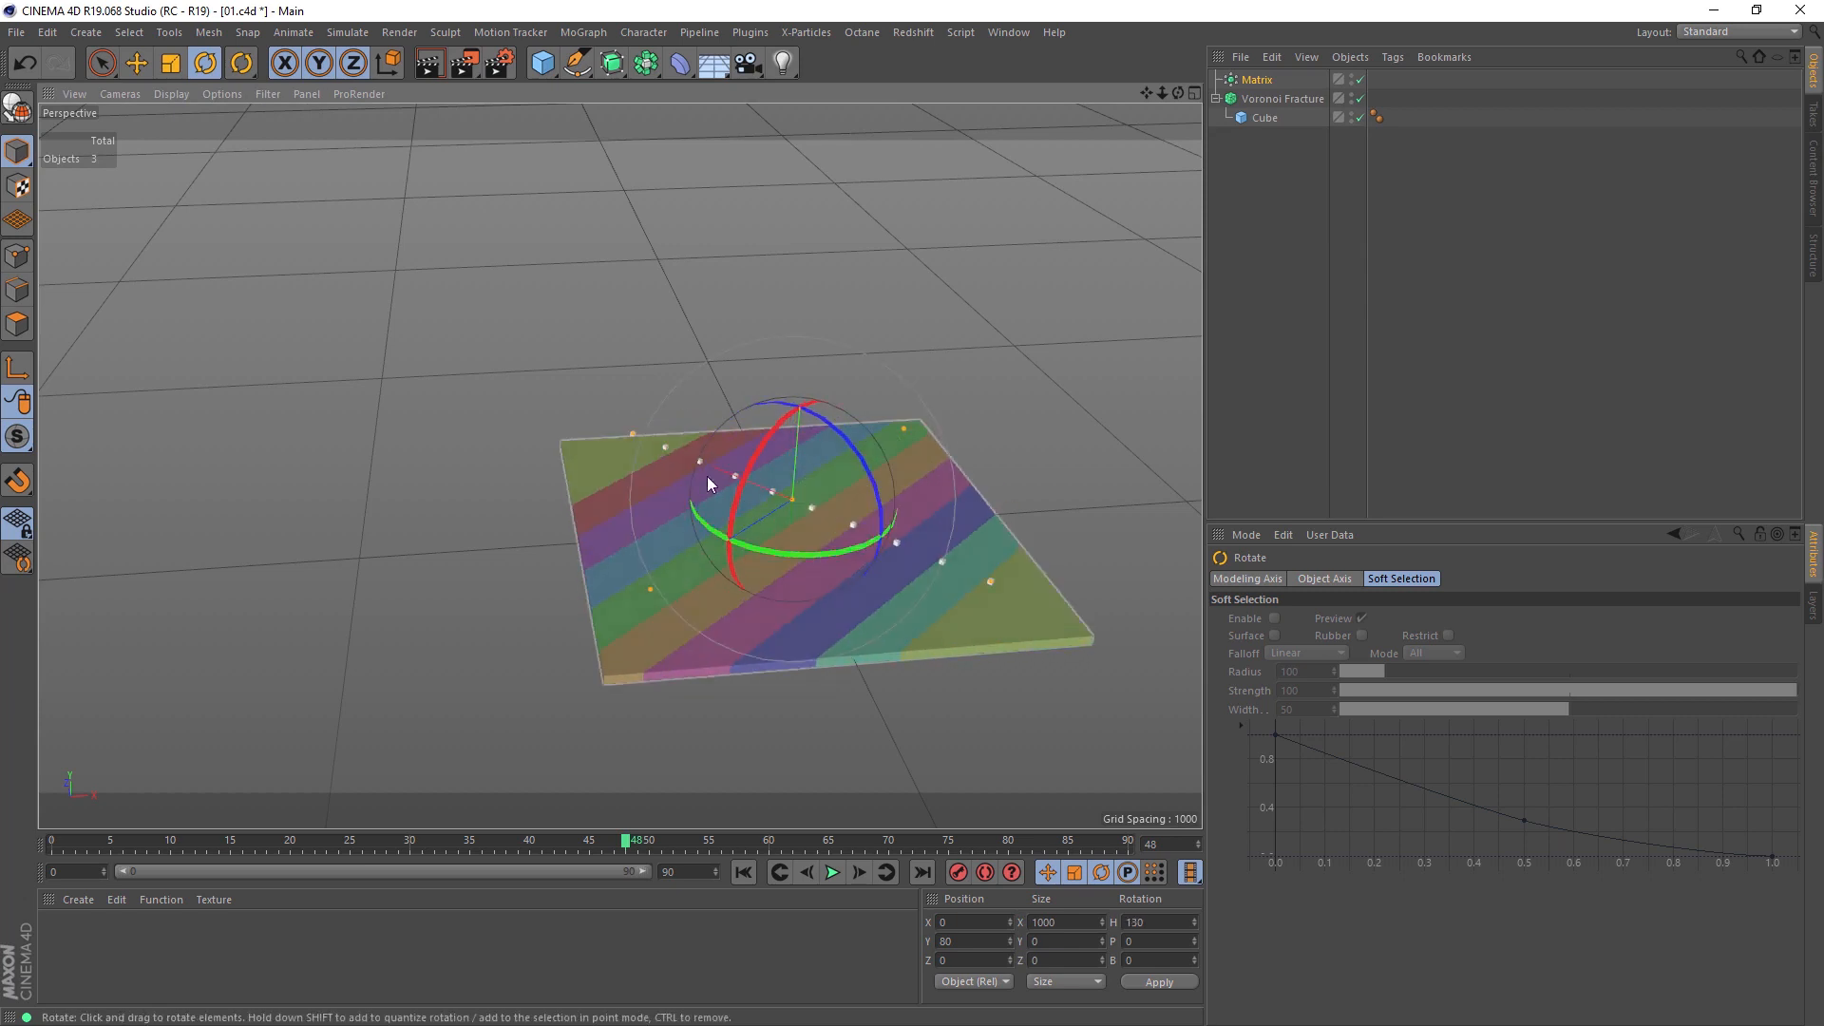
pyautogui.hotkey('ctrl', 'z')
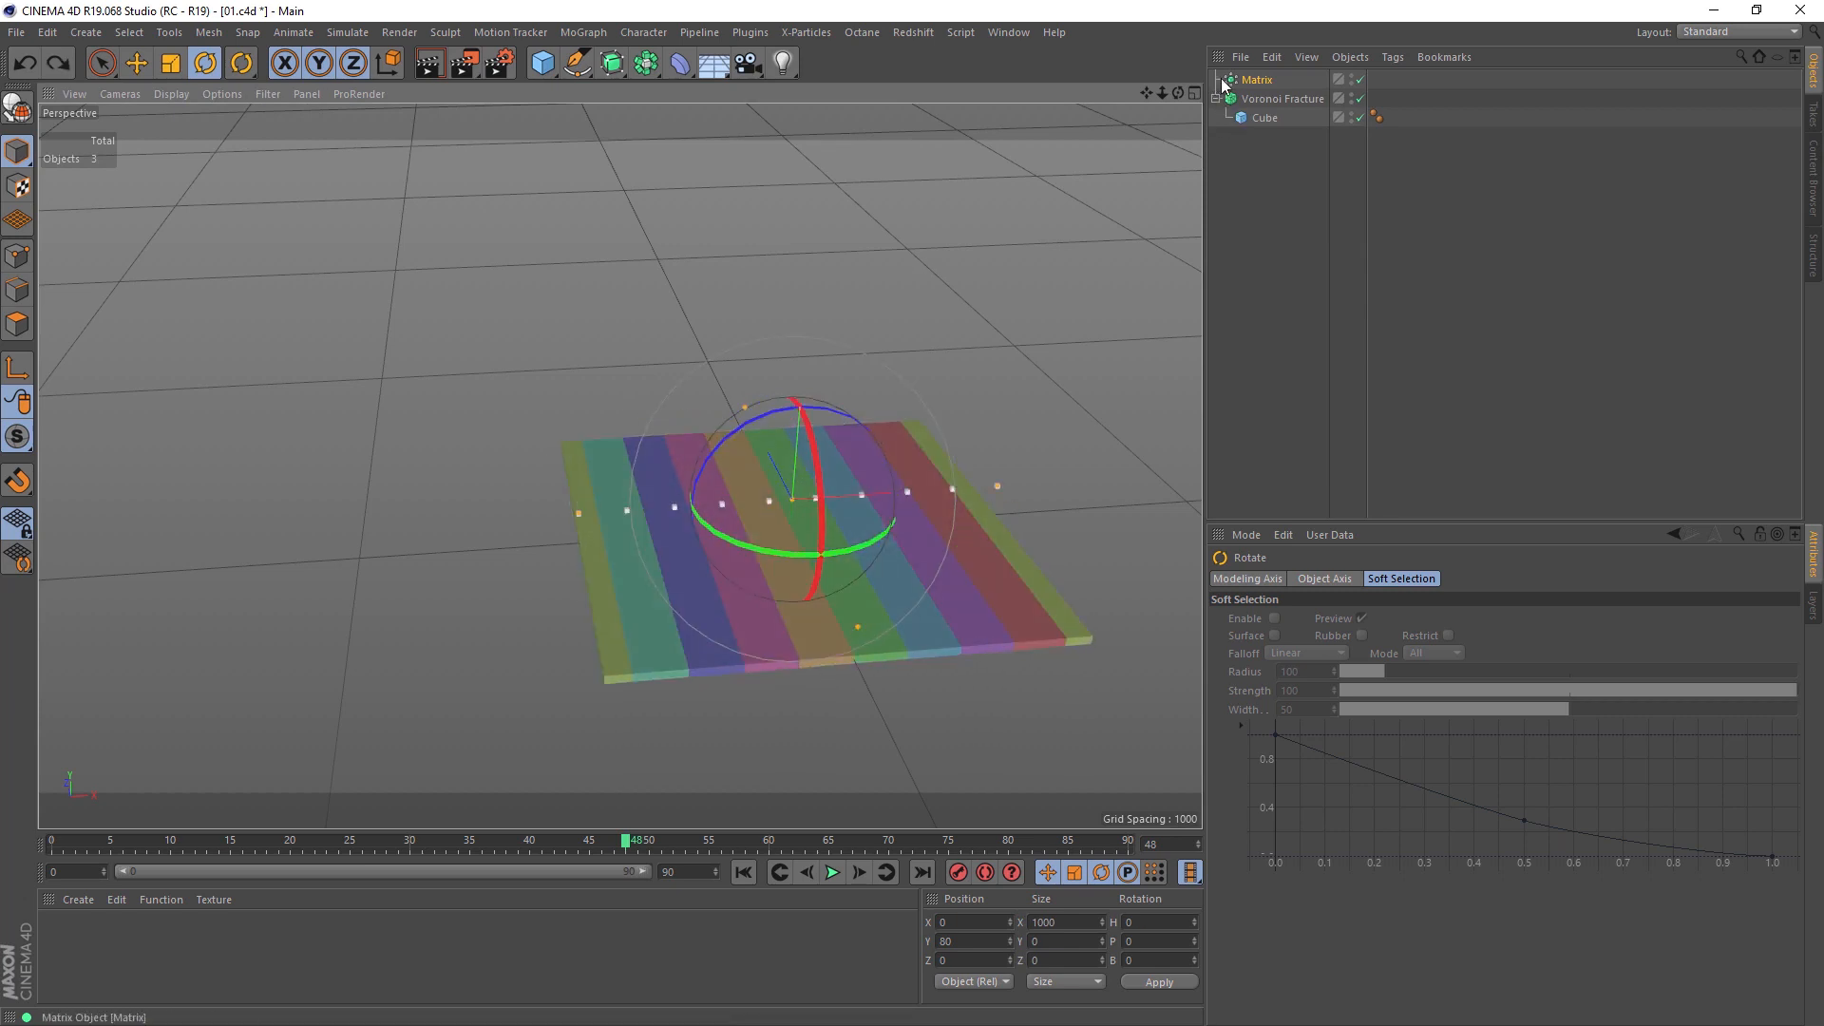
# Step: Switch the Matrix to Radial mode on the XZ plane and enlarge its radius
pyautogui.click(1257, 79)
pyautogui.click(1313, 618)
pyautogui.click(1323, 676)
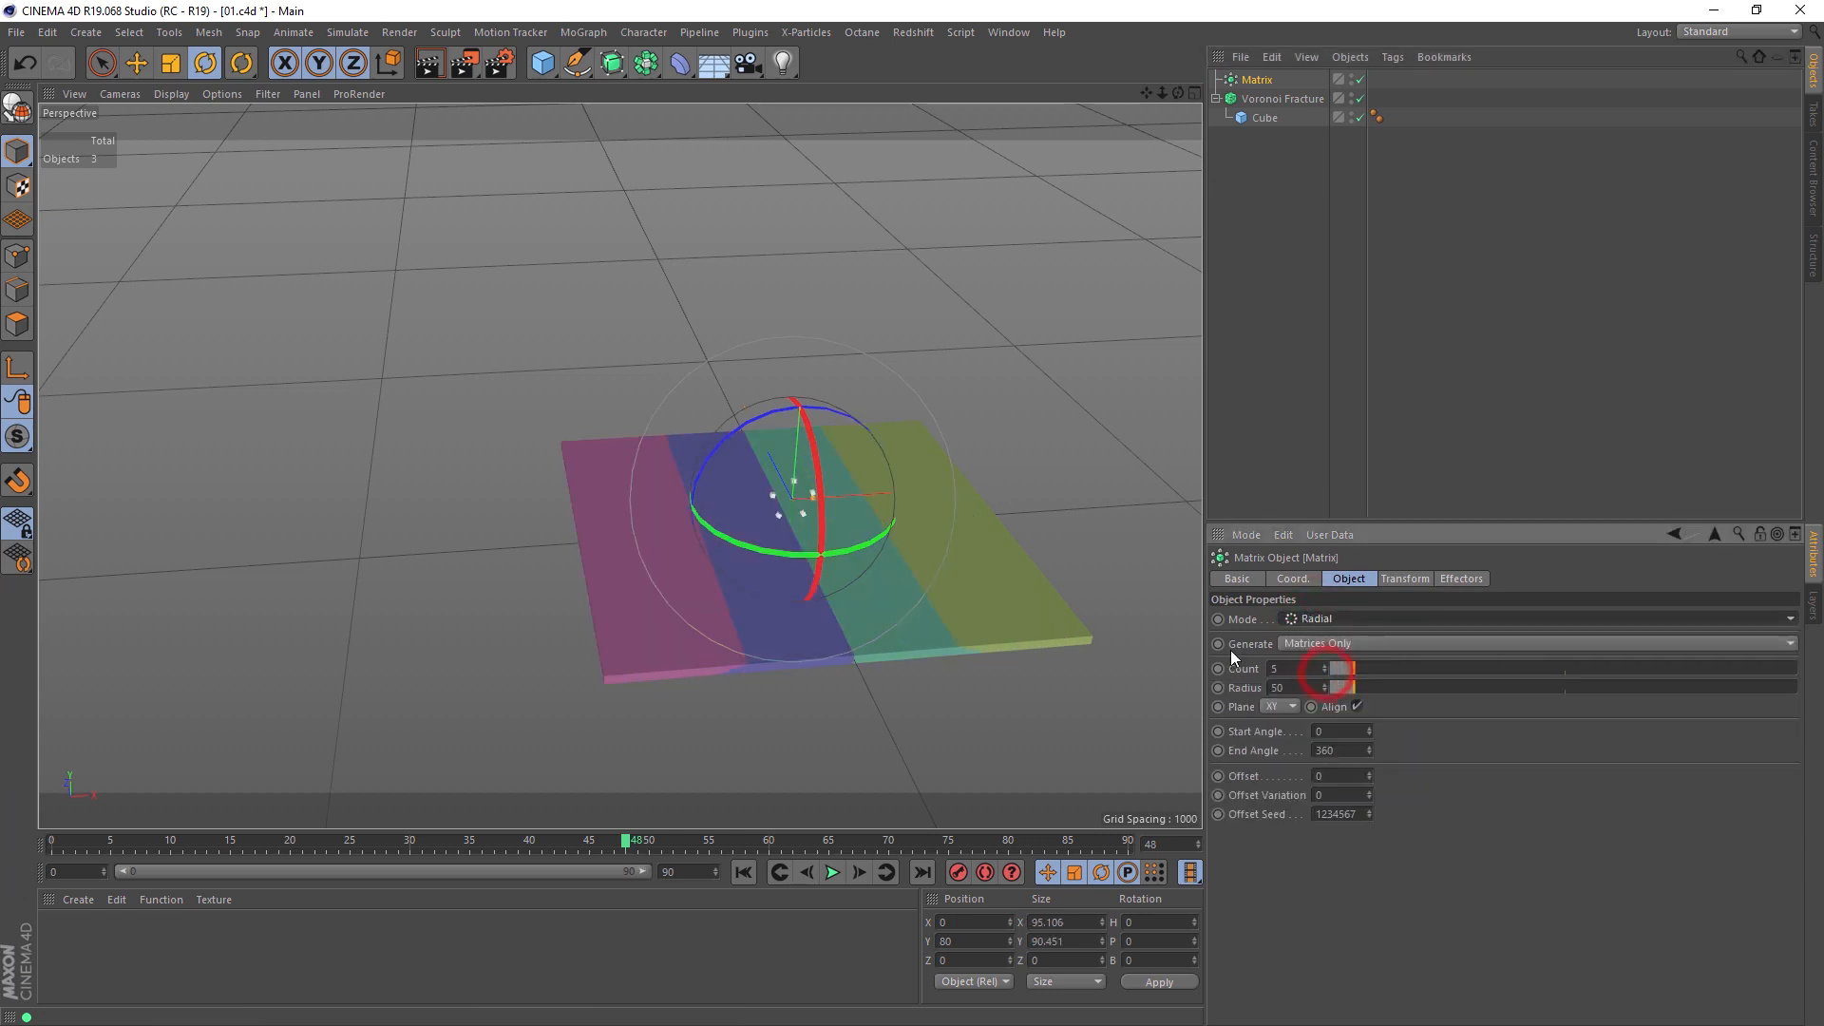
pyautogui.scroll(-2, 1285, 703)
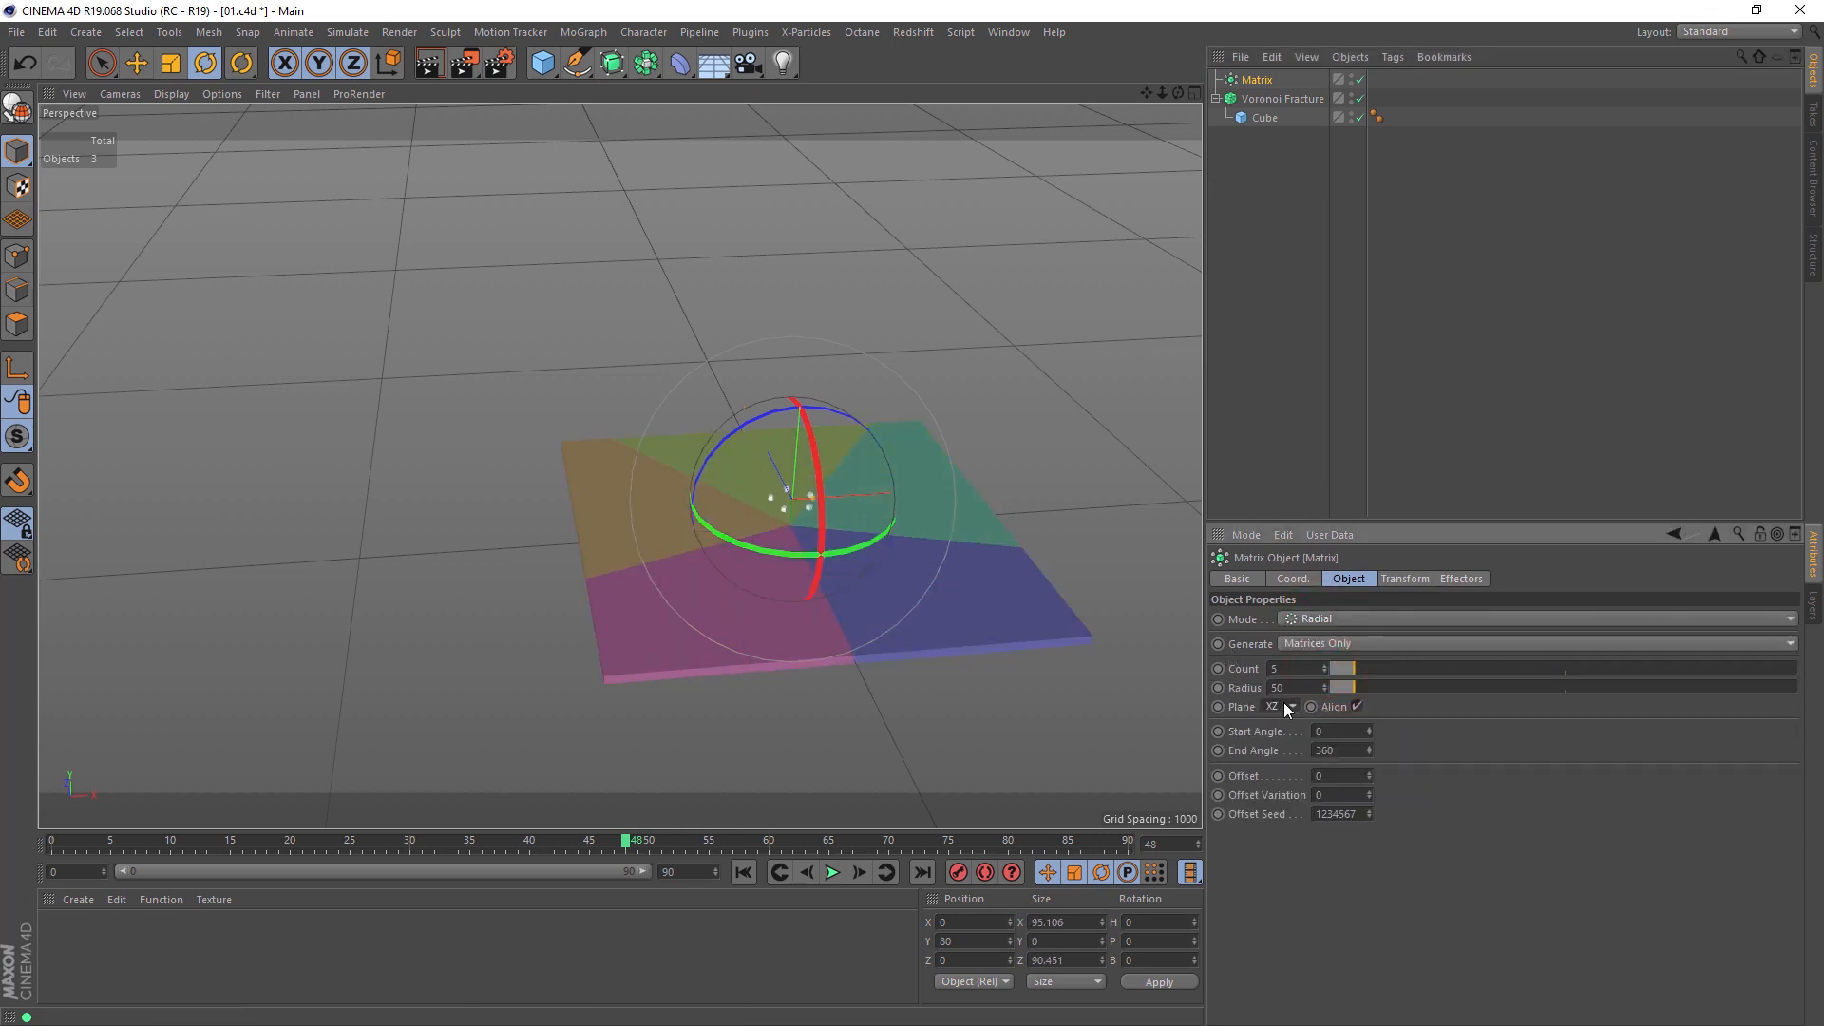
pyautogui.moveTo(1358, 688); pyautogui.dragTo(1438, 698)
# Step: Duplicate the radial Matrix as a second Voronoi Fracture source and increase the copy's radius to 386
pyautogui.keyDown('ctrl'); pyautogui.moveTo(1254, 81); pyautogui.dragTo(1316, 719); pyautogui.keyUp('ctrl')
pyautogui.click(1269, 118)
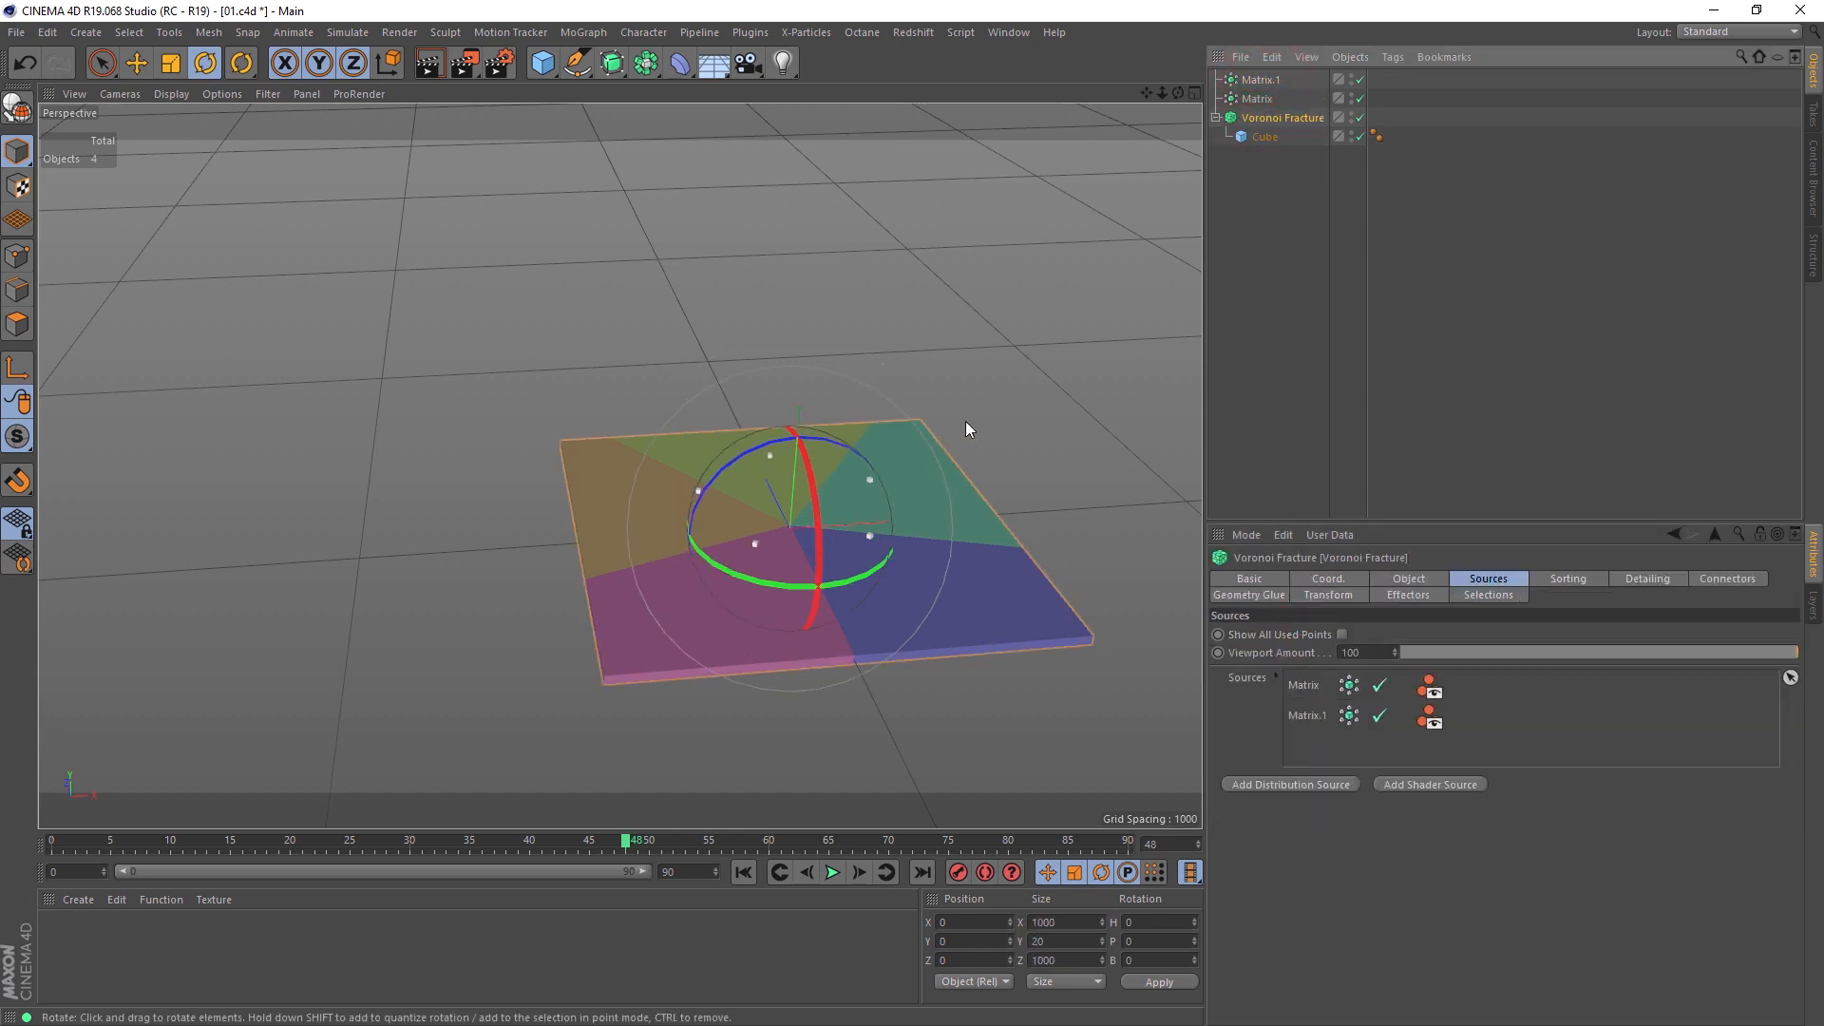
pyautogui.click(1240, 79)
pyautogui.moveTo(1423, 686); pyautogui.dragTo(1511, 687)
pyautogui.keyDown('alt'); pyautogui.moveTo(866, 544); pyautogui.dragTo(842, 672); pyautogui.keyUp('alt')
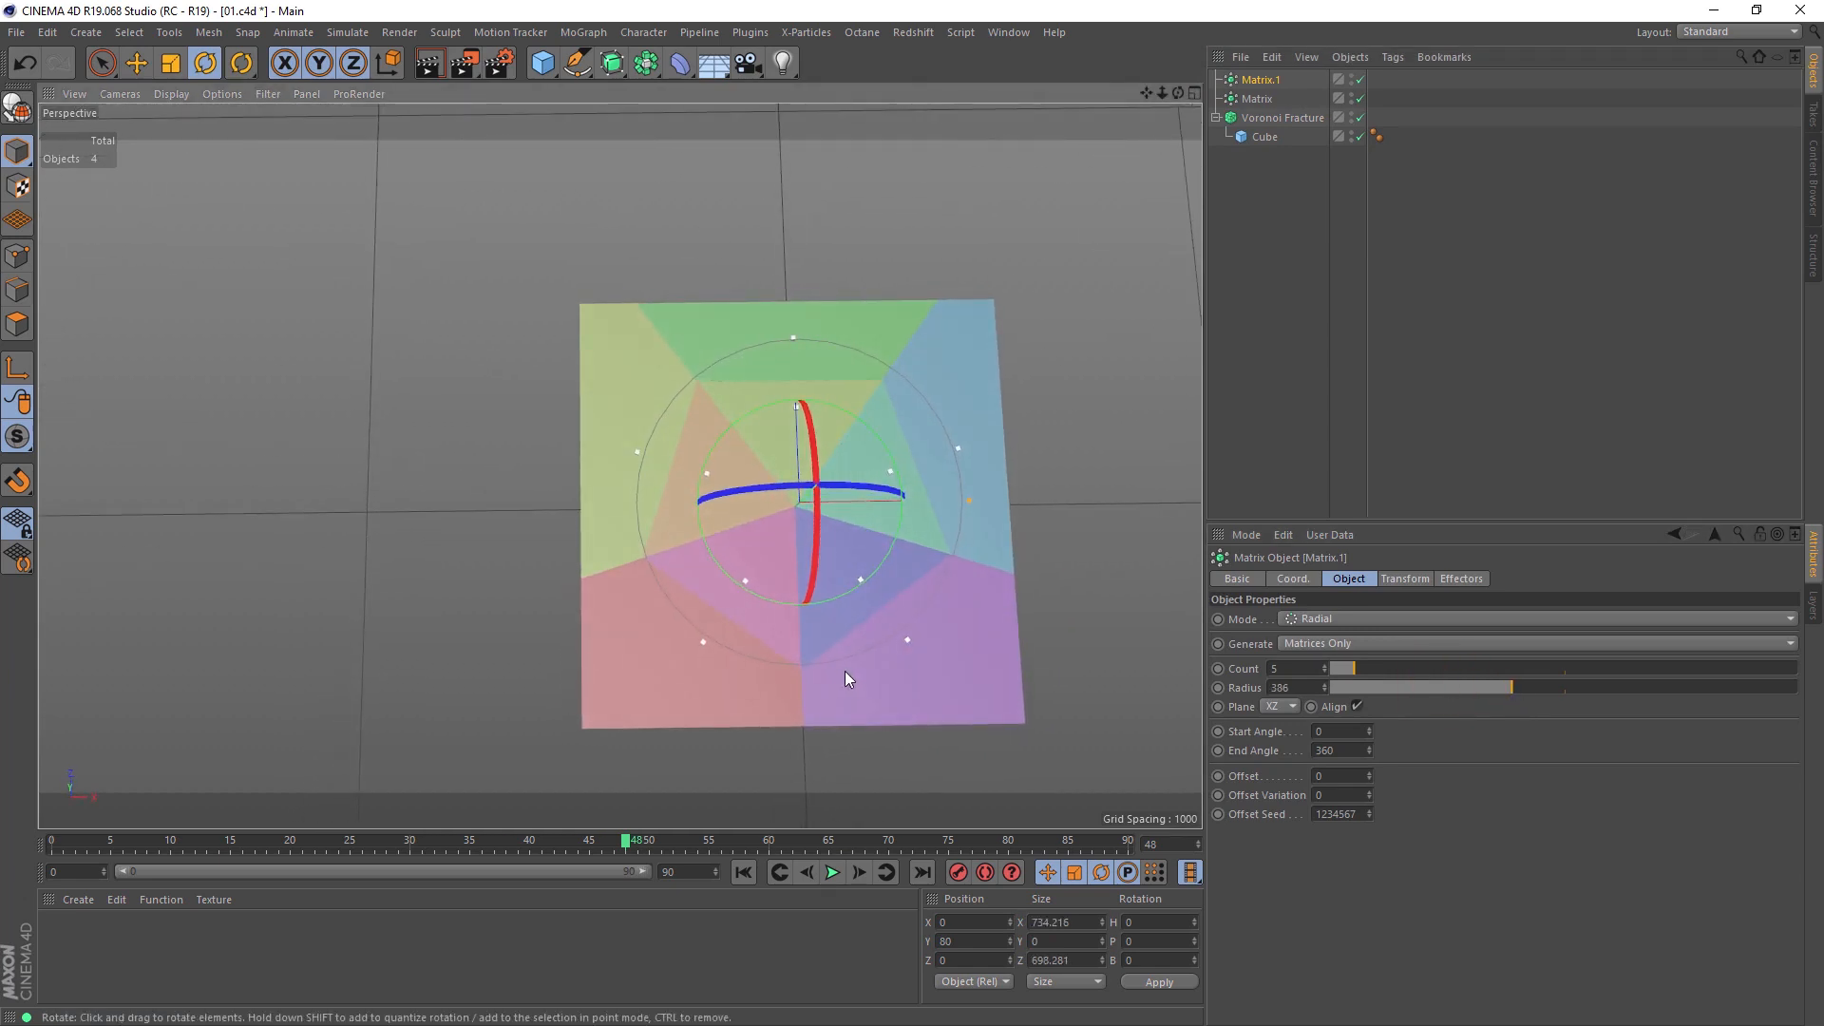
# Step: Set the count of both radial Matrix objects to 6
pyautogui.keyDown('ctrl'); pyautogui.click(1257, 96); pyautogui.keyUp('ctrl')
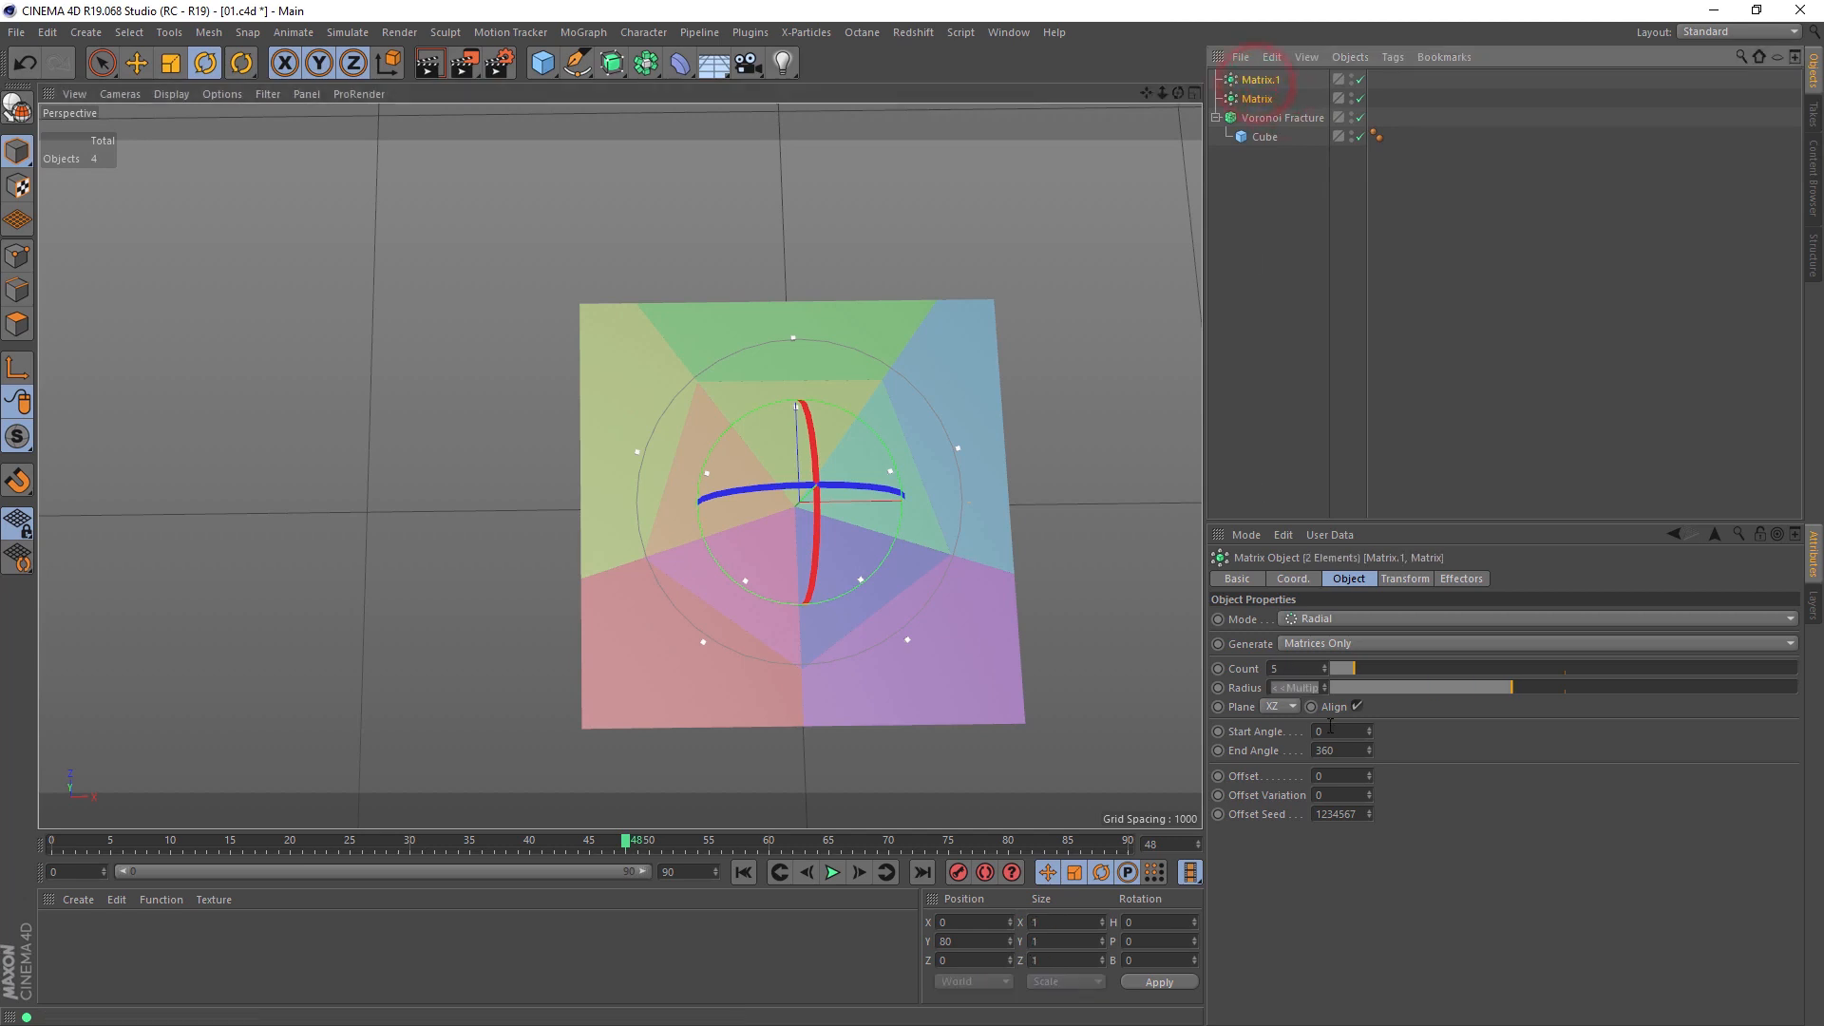
pyautogui.moveTo(1305, 670); pyautogui.dragTo(1173, 664)
pyautogui.write('6')
pyautogui.press('Return')
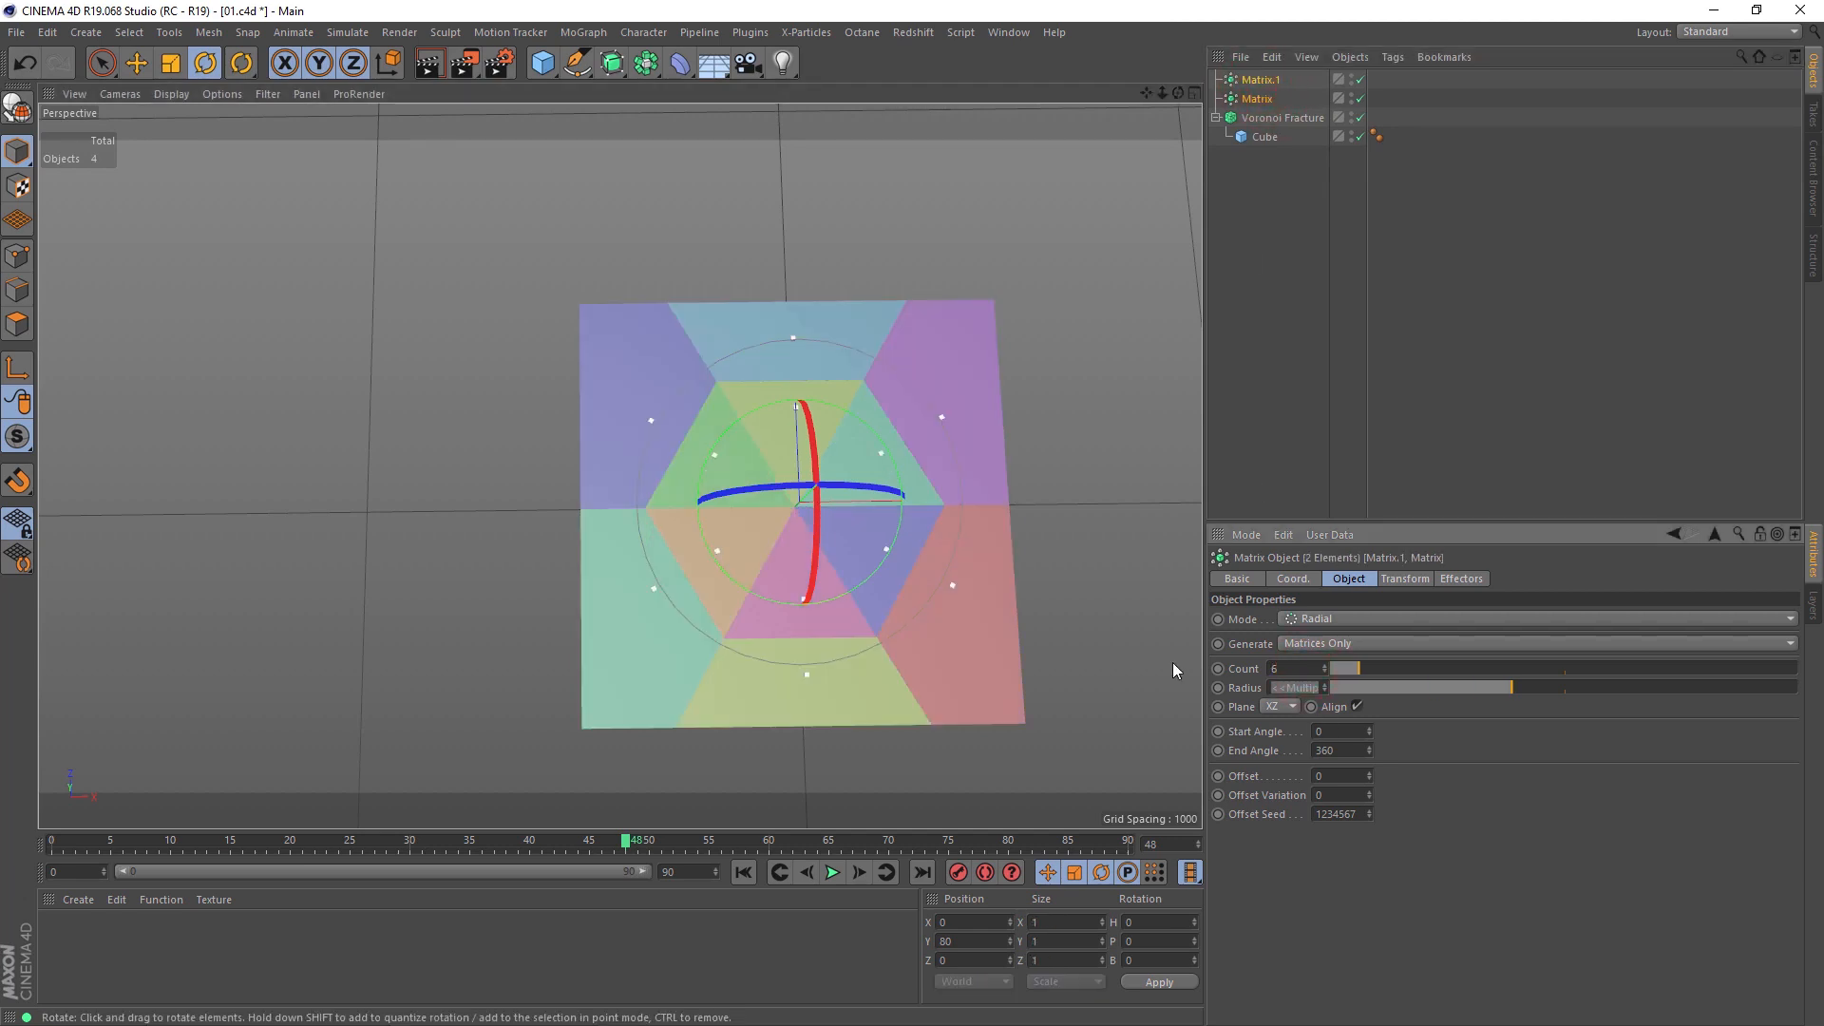
# Step: Duplicate the outer Matrix as a third Voronoi Fracture source and increase the new copy's radius to 452
pyautogui.click(1273, 90)
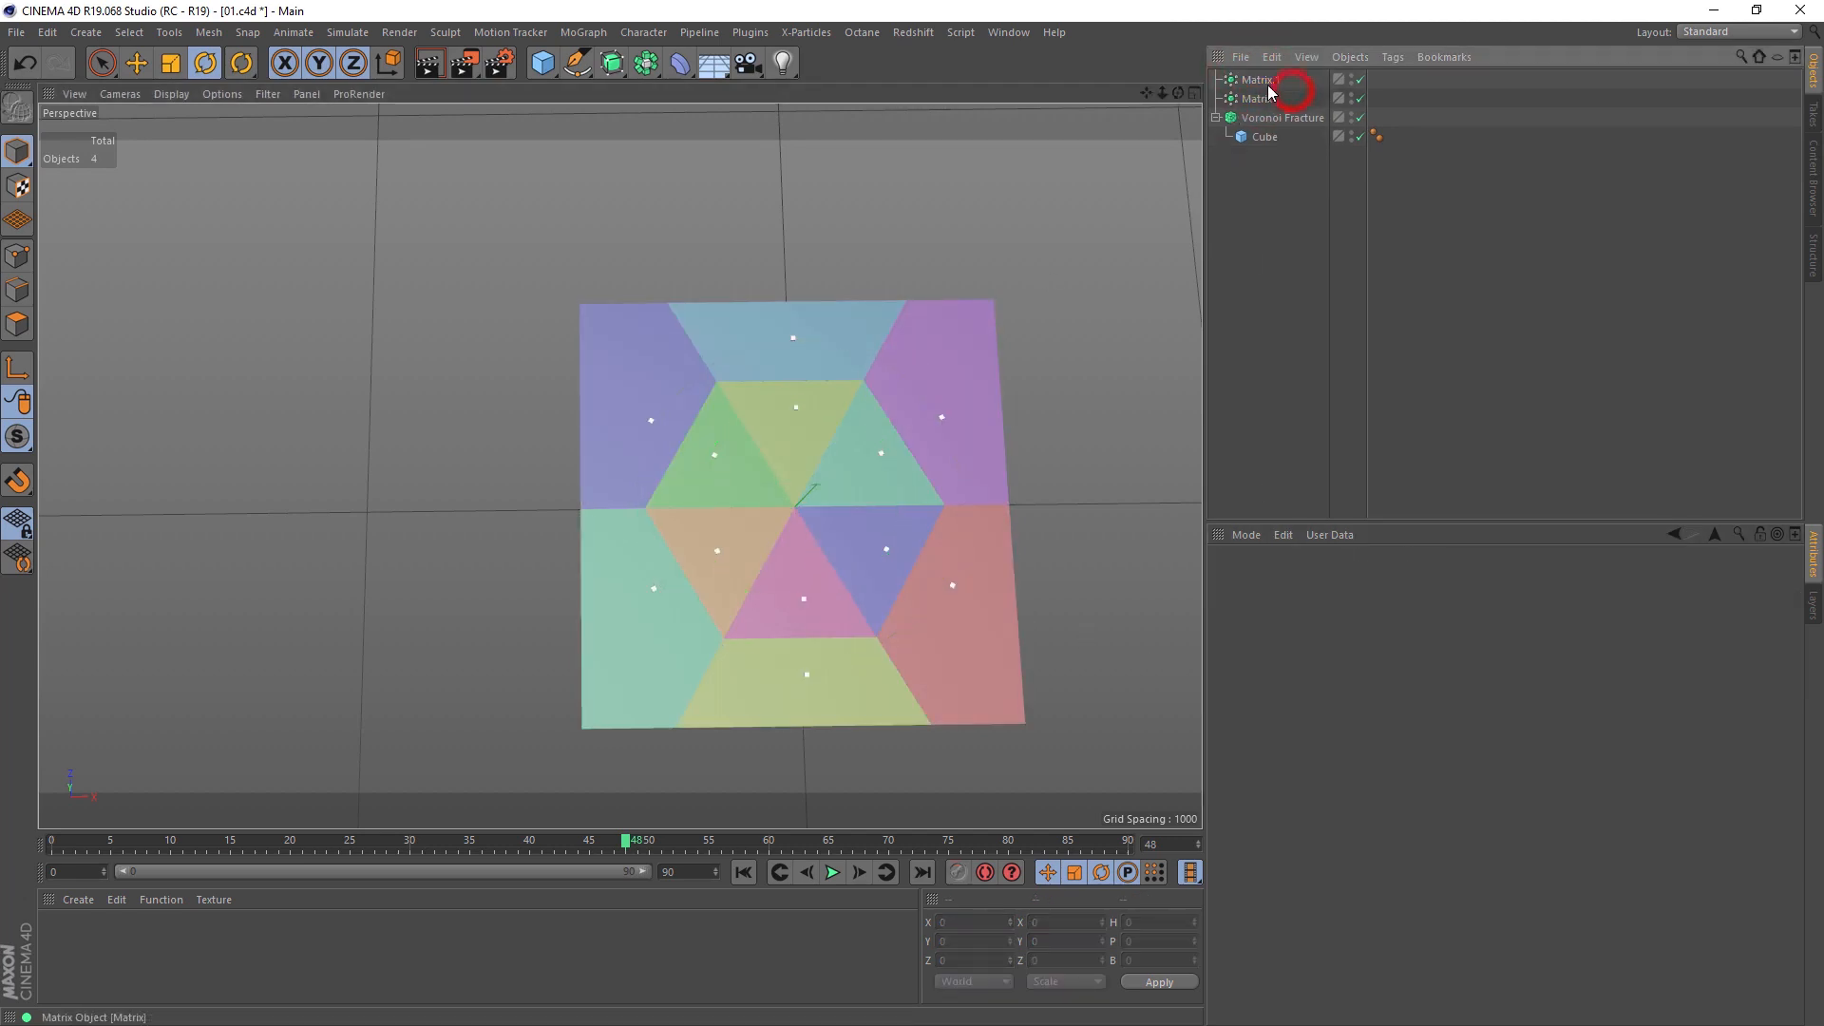
pyautogui.keyDown('ctrl'); pyautogui.moveTo(1276, 82); pyautogui.dragTo(1324, 740); pyautogui.keyUp('ctrl')
pyautogui.click(1278, 137)
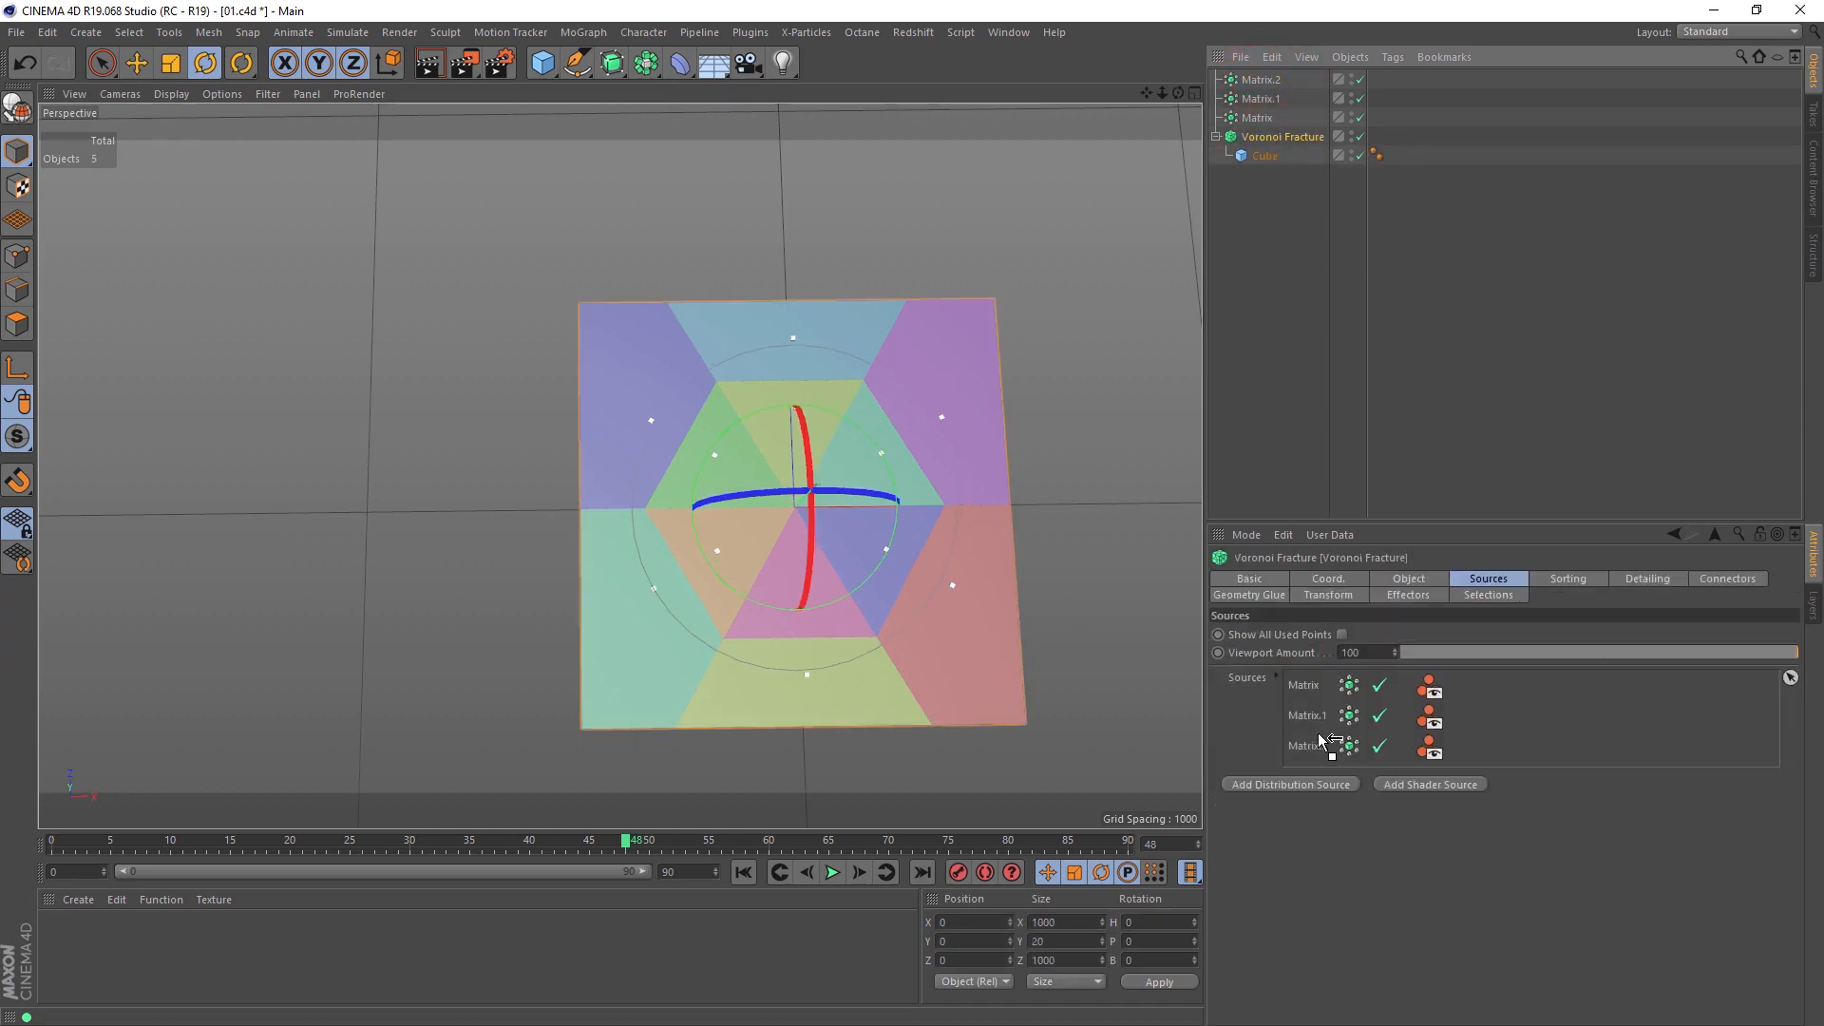
pyautogui.click(1261, 80)
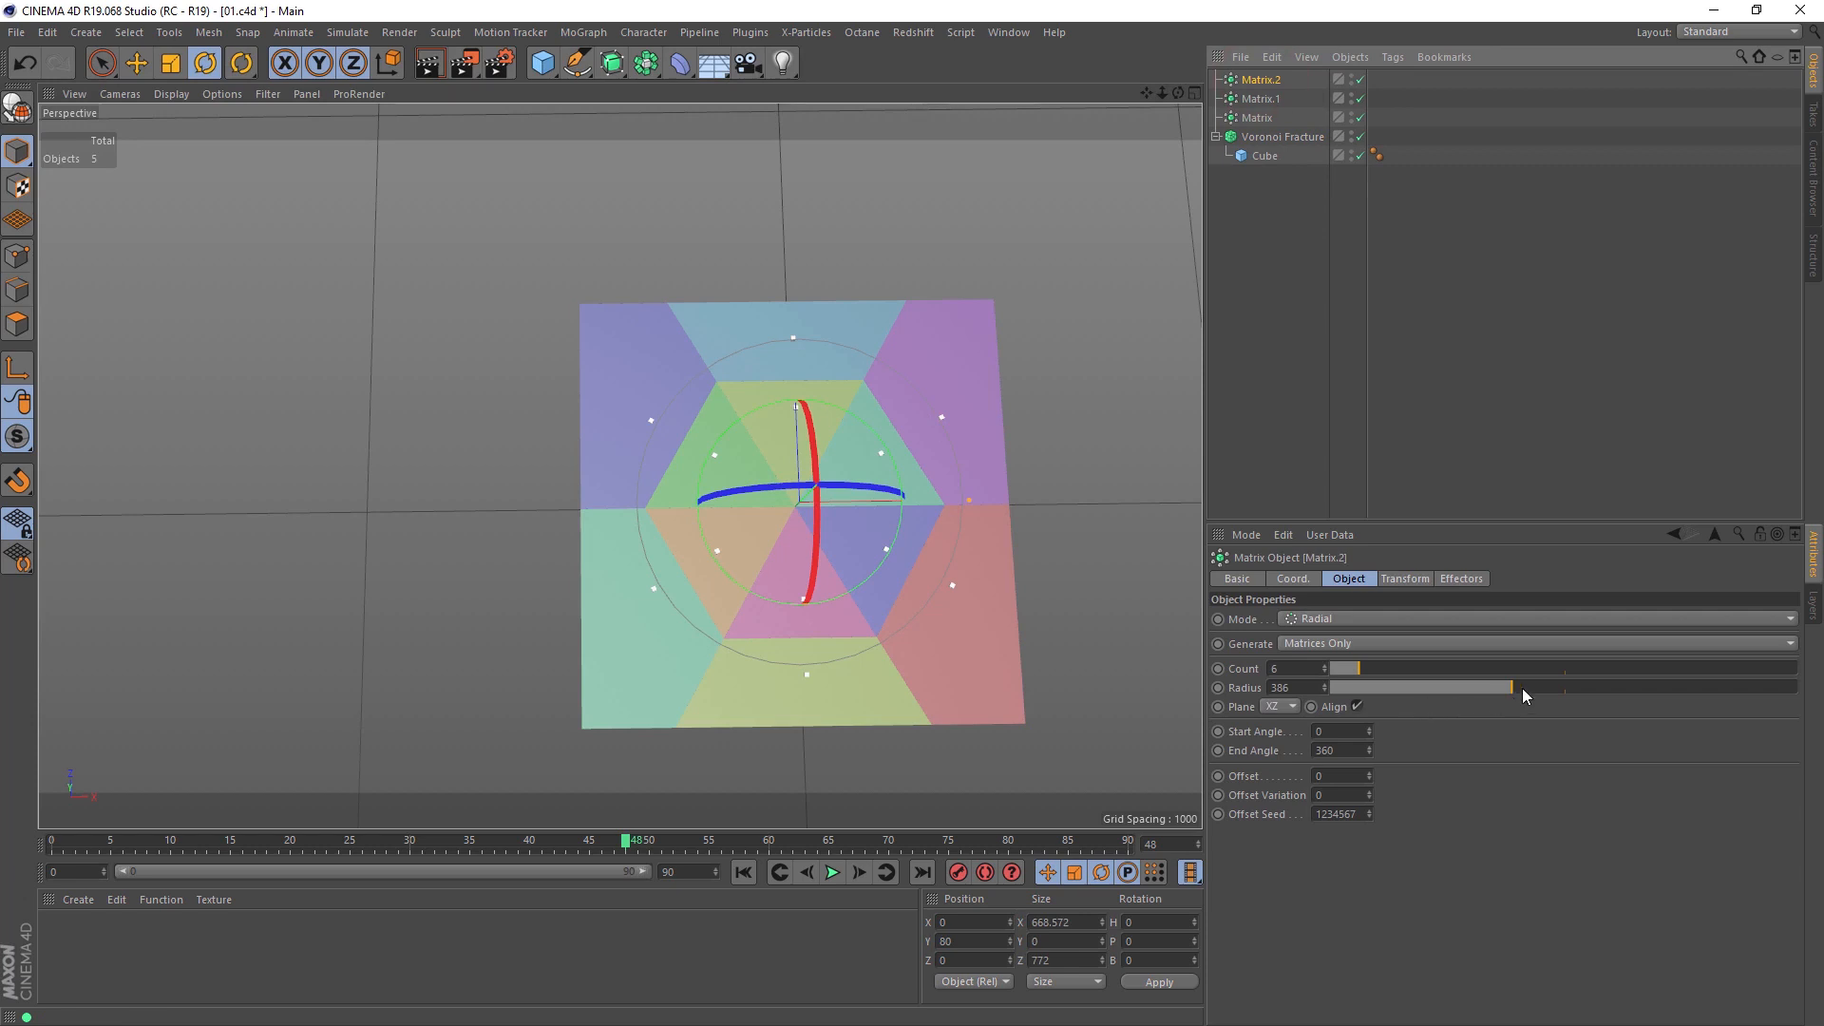
pyautogui.moveTo(1523, 688)
pyautogui.mouseDown()
pyautogui.moveTo(1559, 692)
pyautogui.moveTo(1507, 693)
pyautogui.moveTo(1545, 703)
pyautogui.mouseUp()
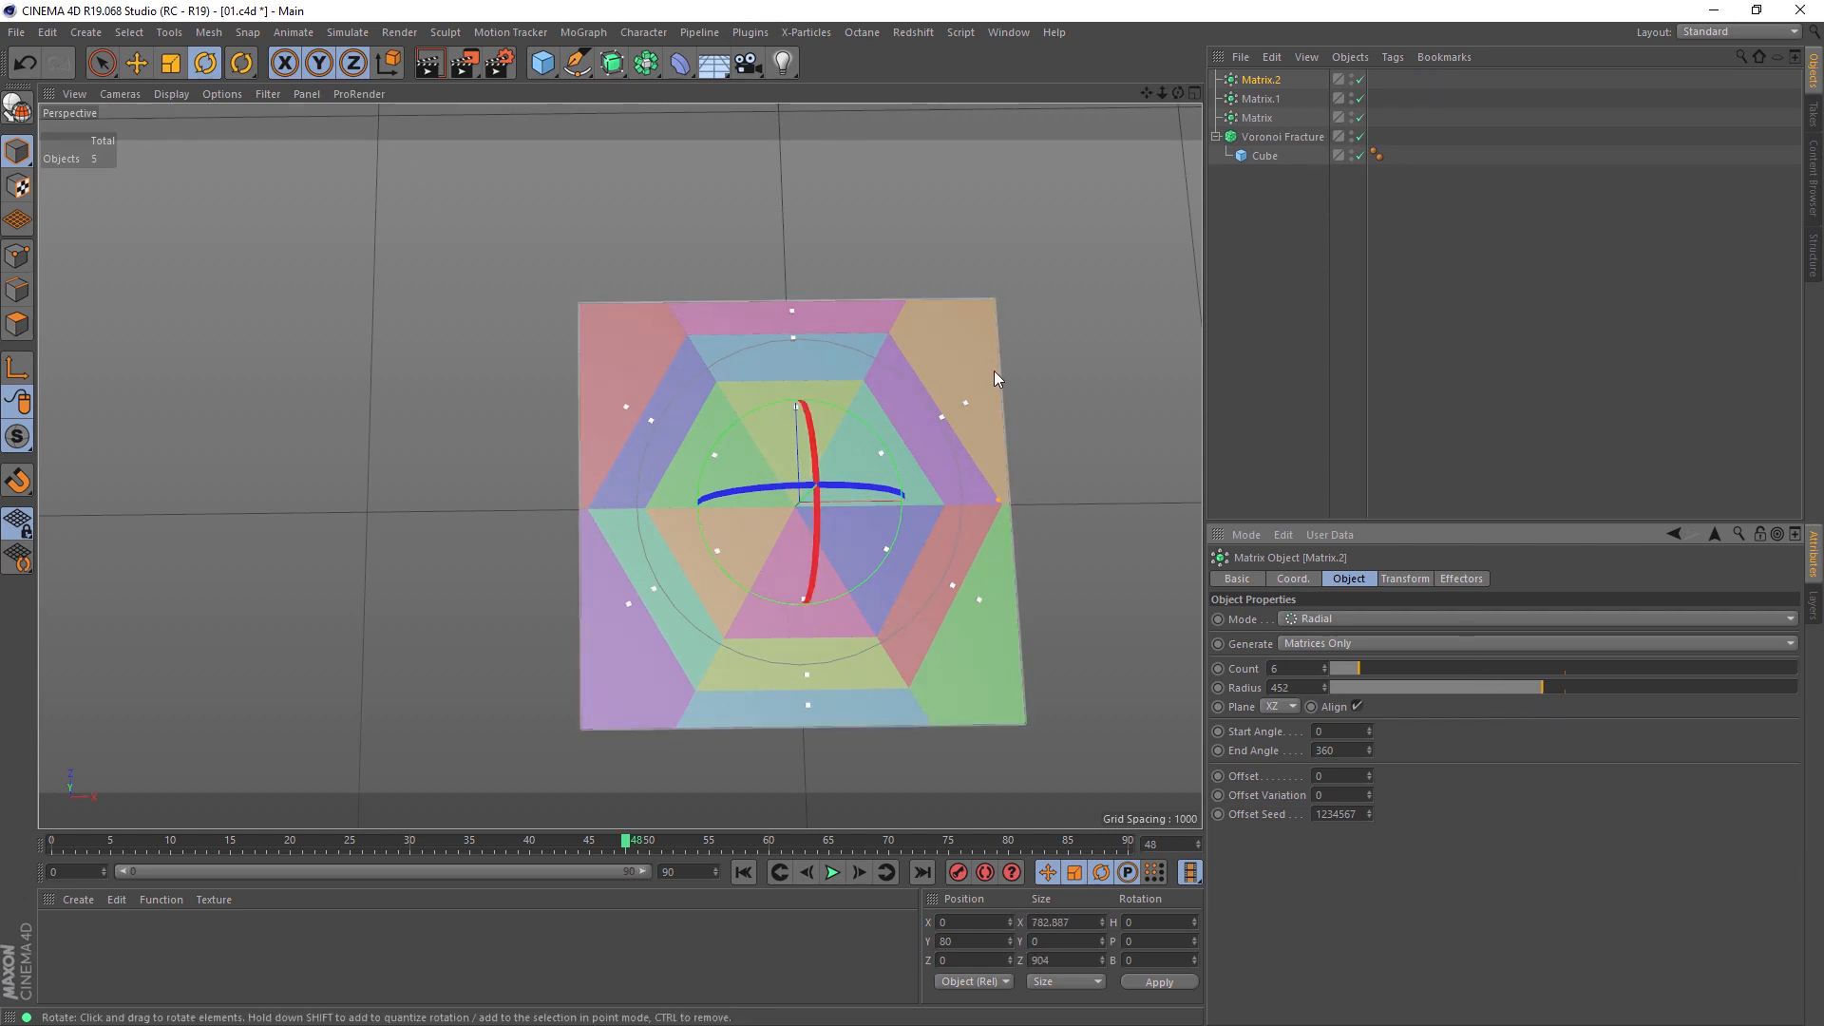
# Step: Add a camera, switch its projection to Top and frame the whole fractured slab
pyautogui.click(746, 65)
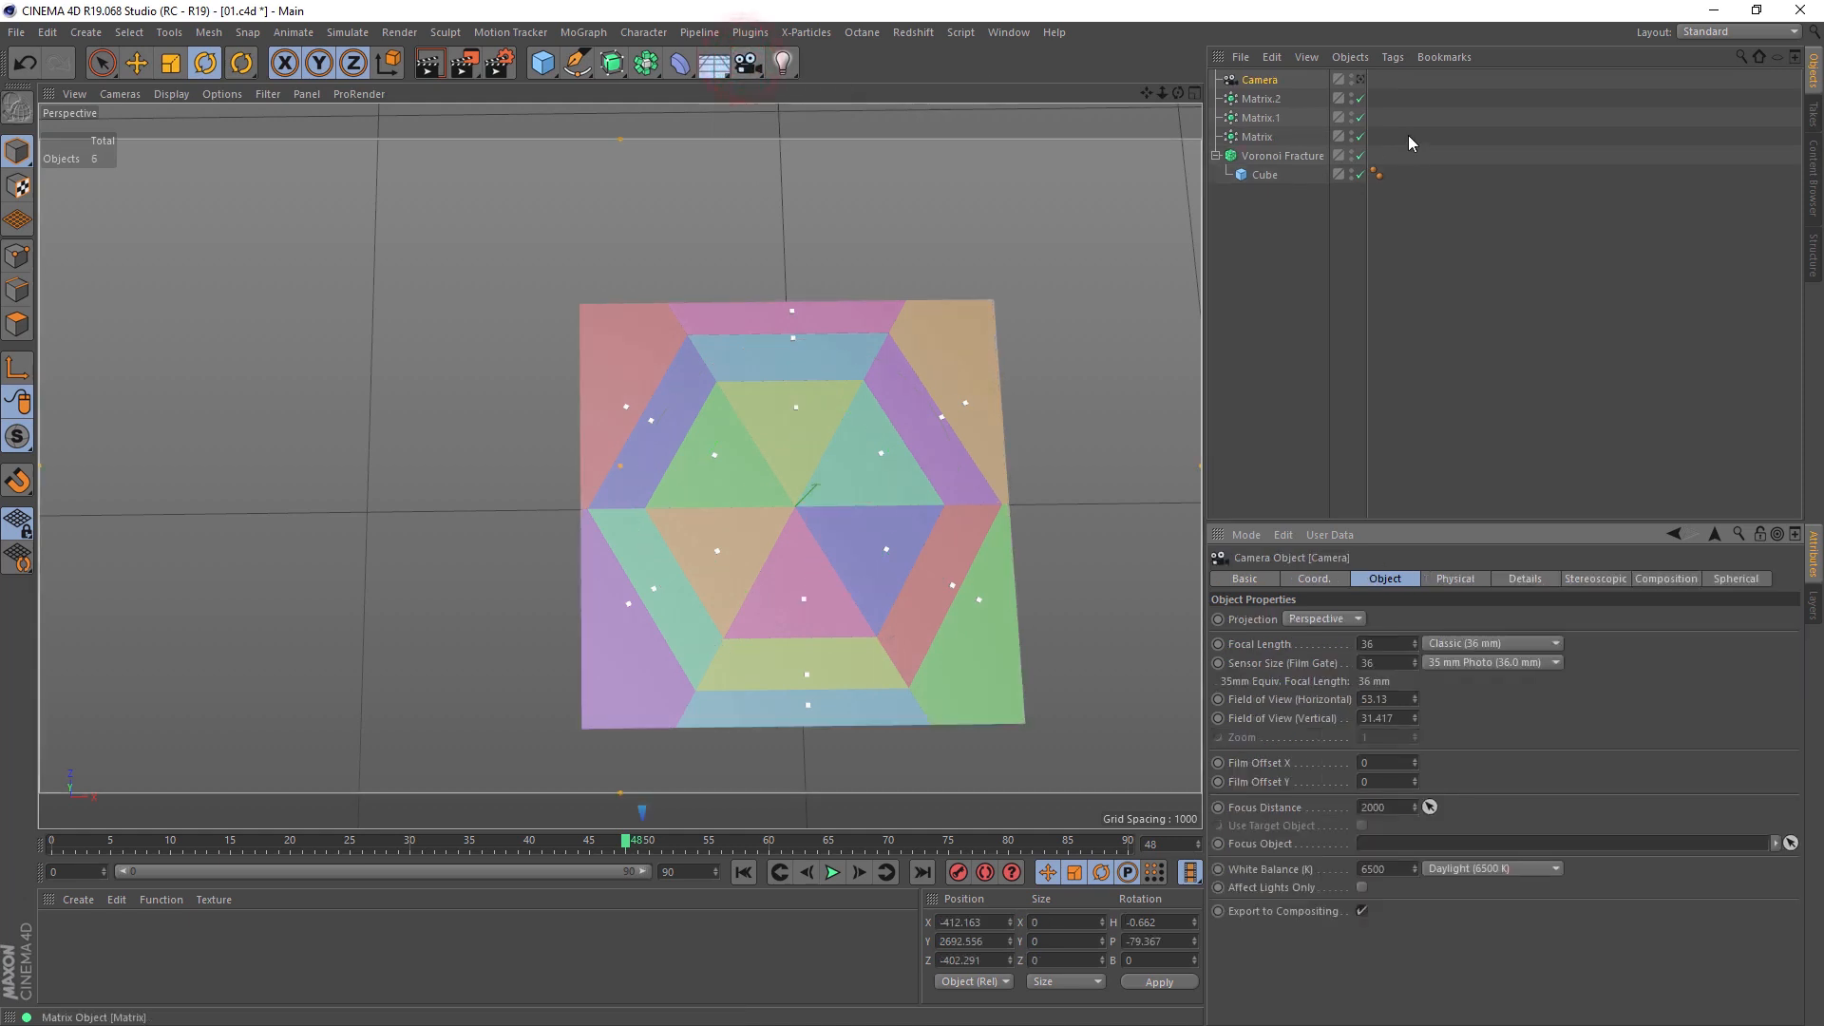
pyautogui.click(1357, 619)
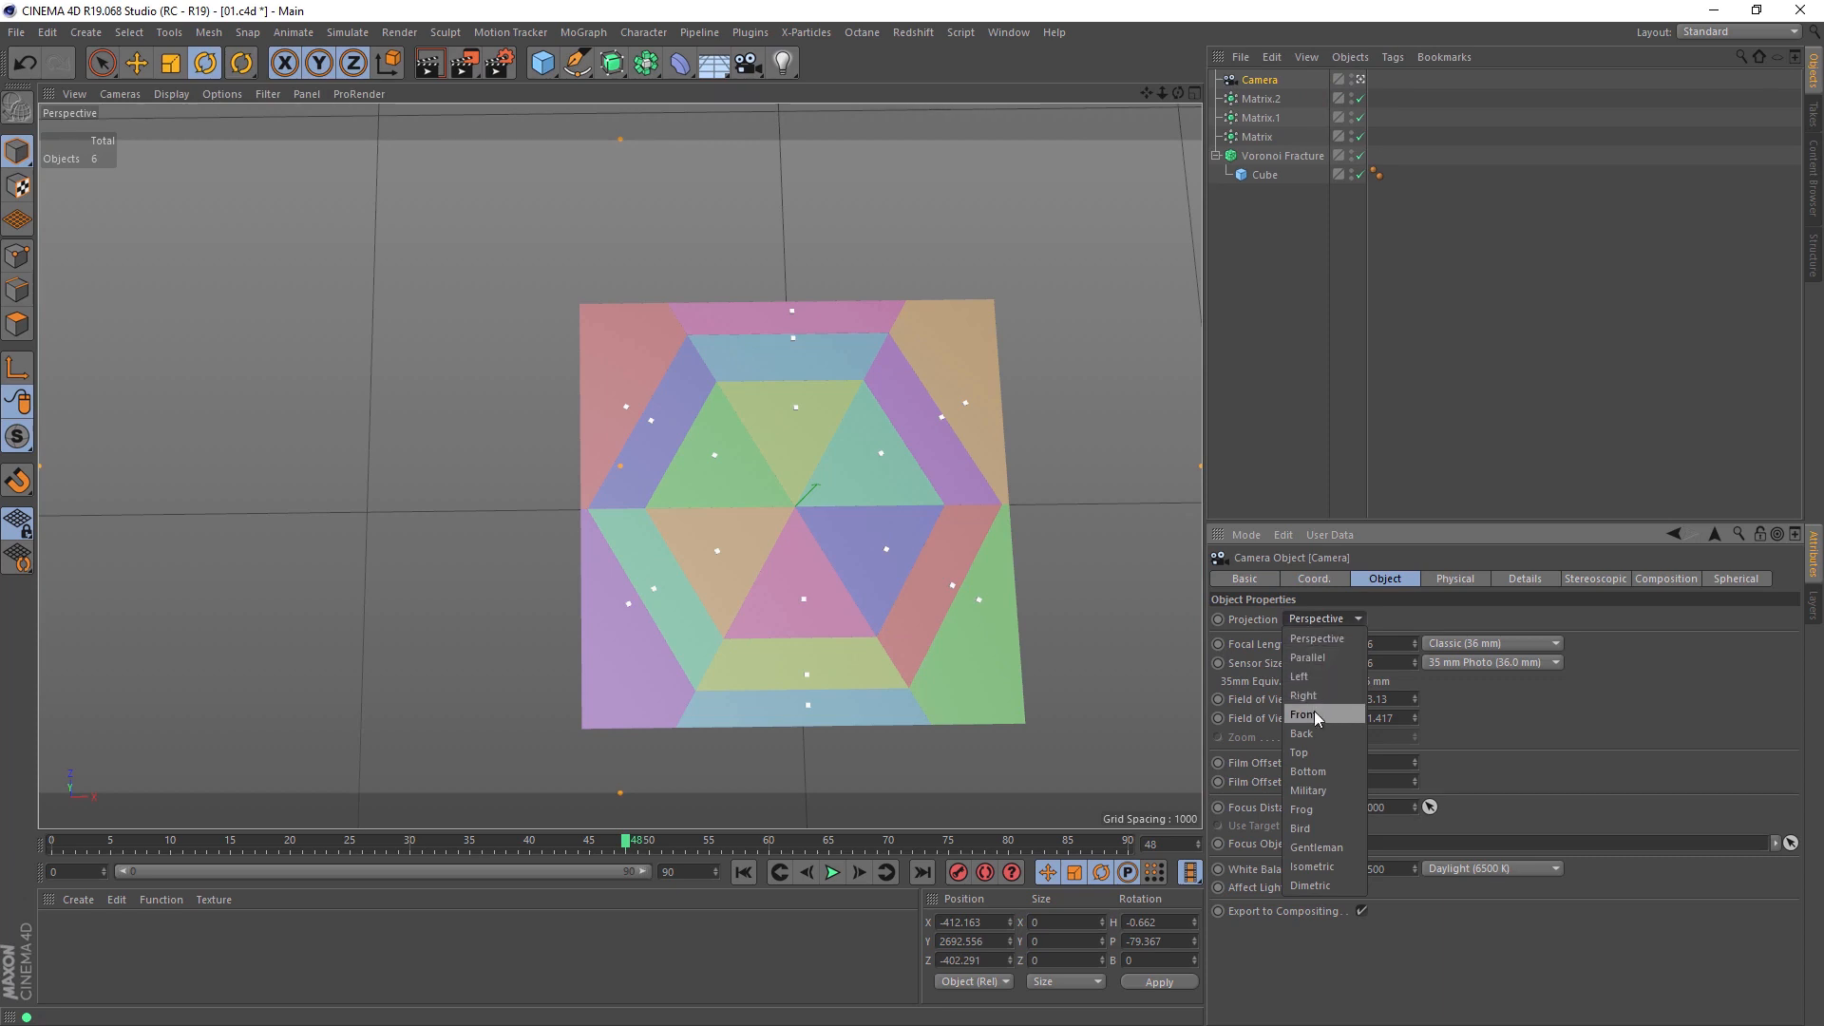
pyautogui.click(1311, 751)
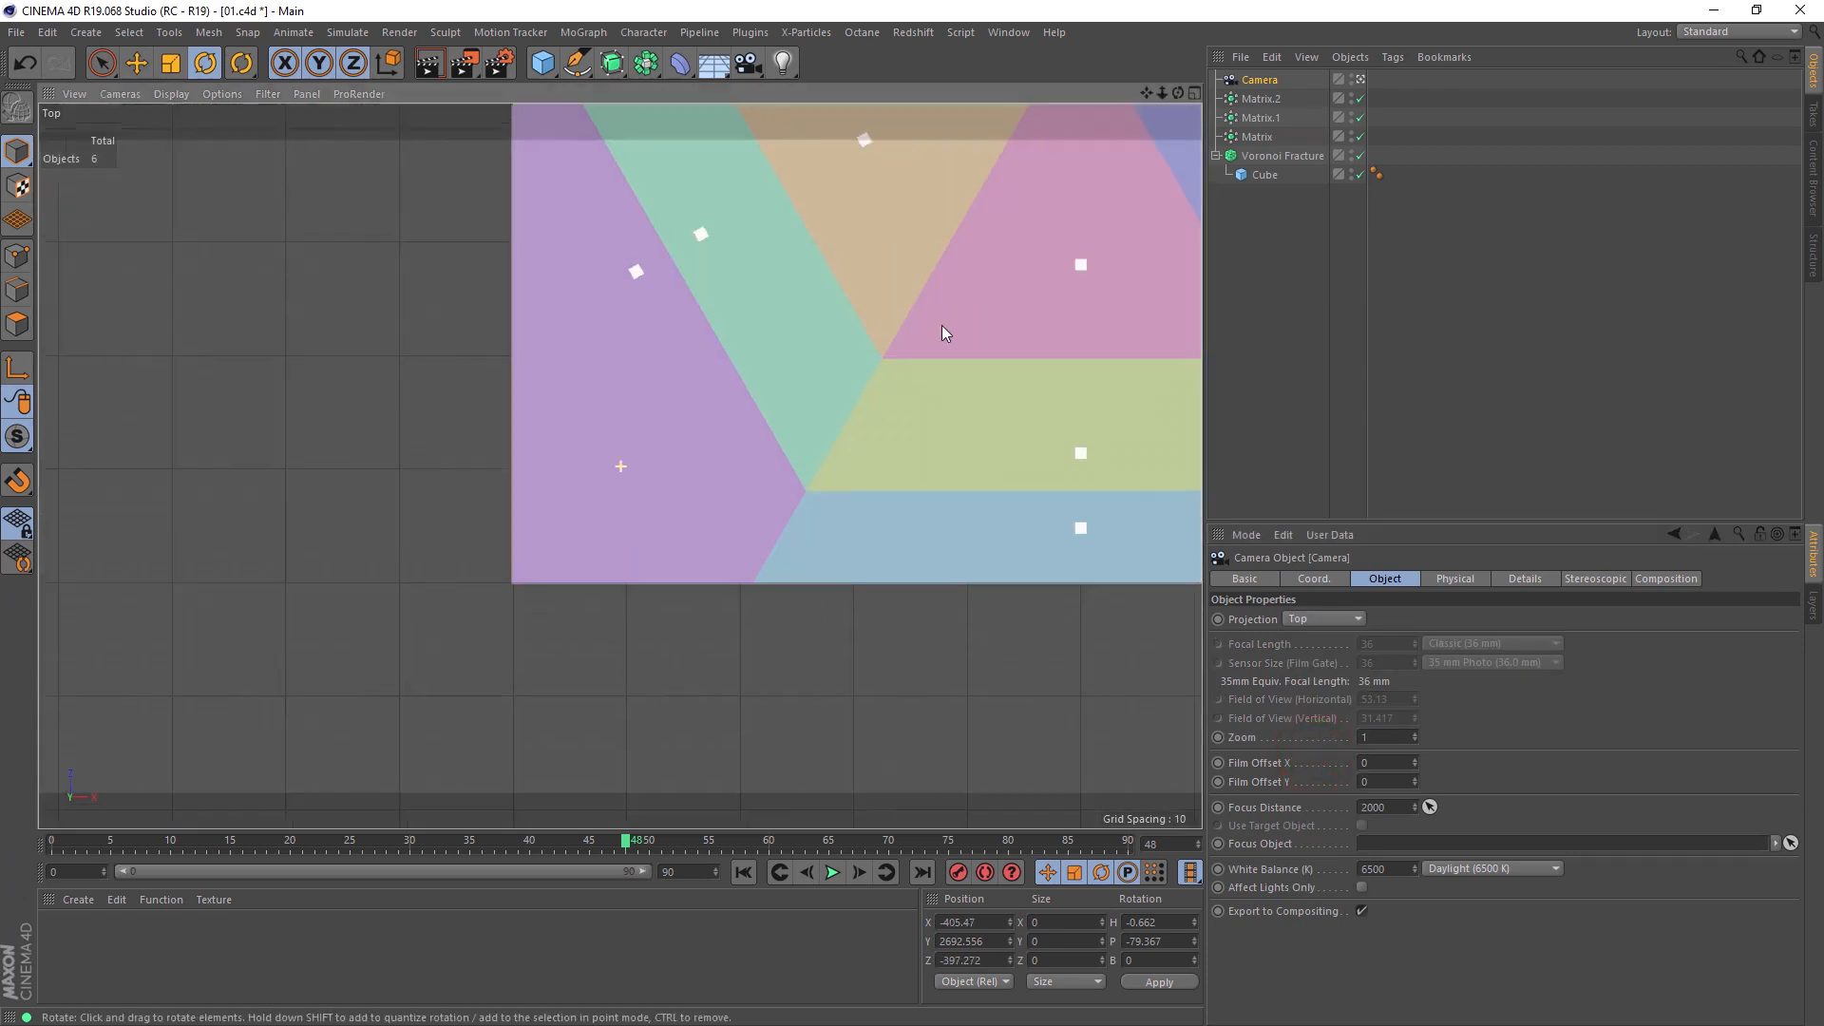
pyautogui.keyDown('alt'); pyautogui.moveTo(960, 312); pyautogui.dragTo(582, 652, button='middle'); pyautogui.keyUp('alt')
pyautogui.click(428, 68)
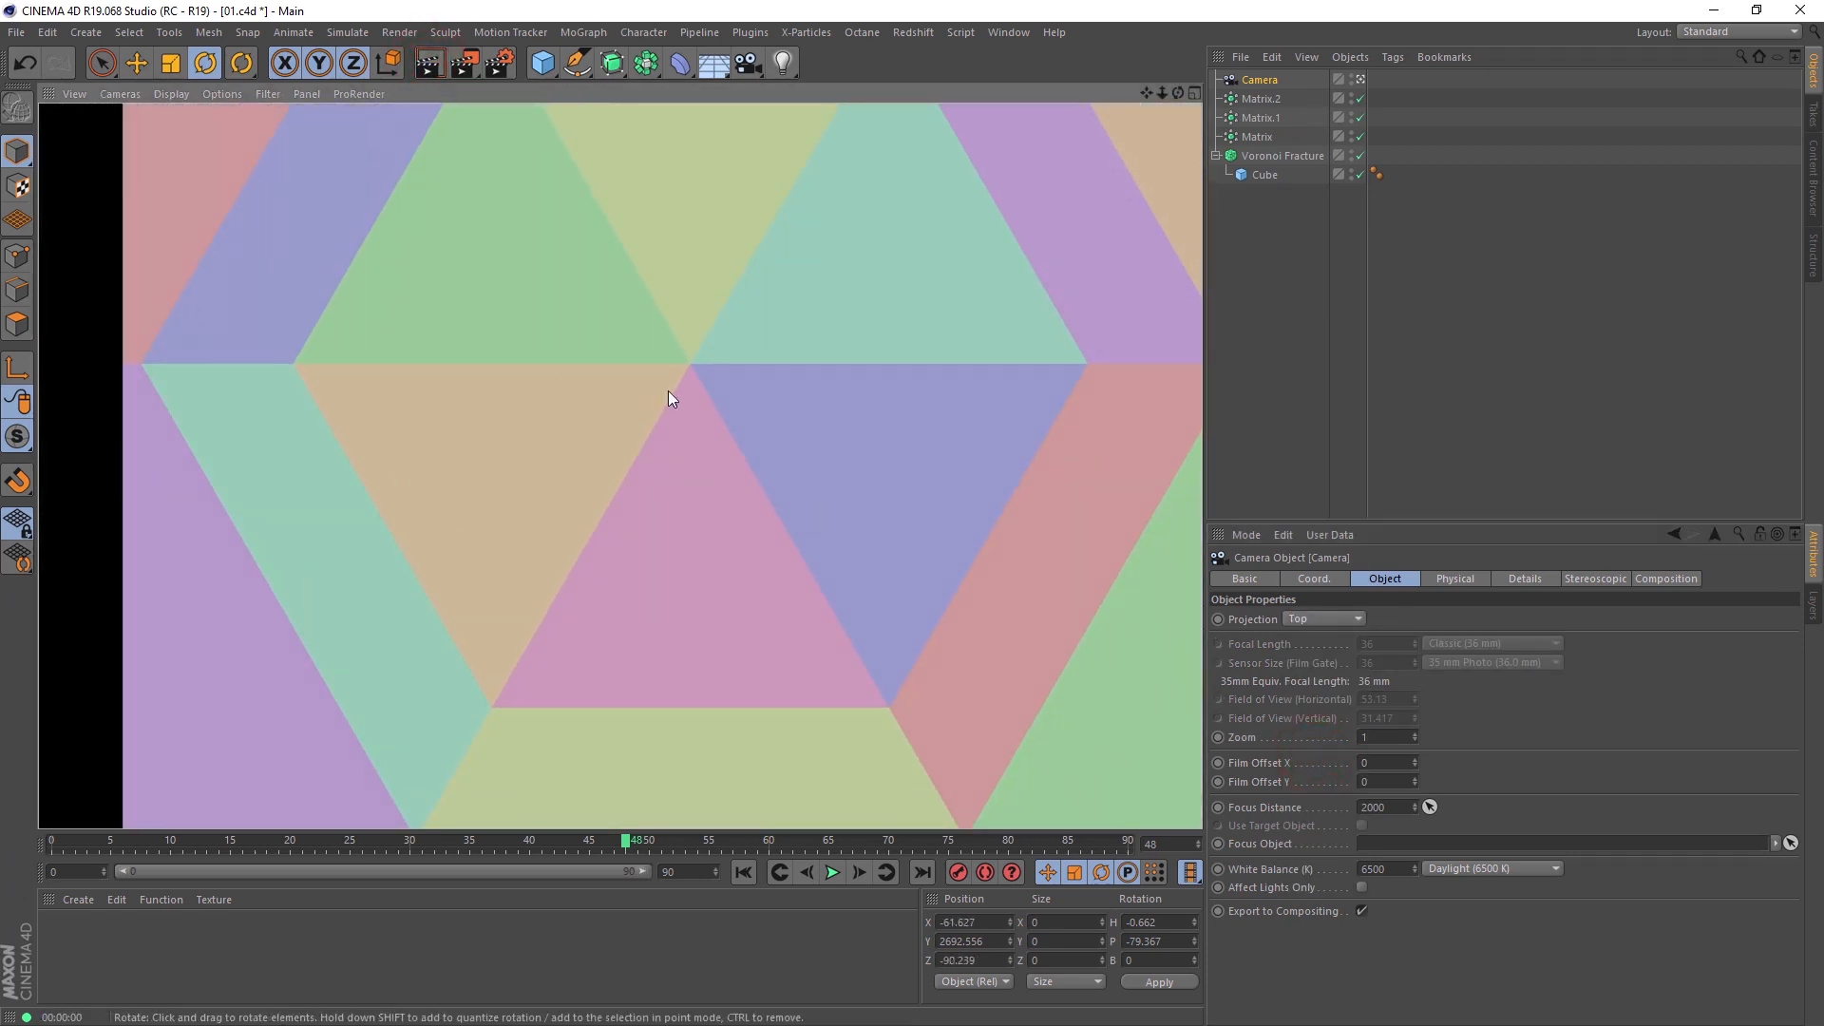
pyautogui.click(912, 509)
pyautogui.scroll(-4, 912, 510)
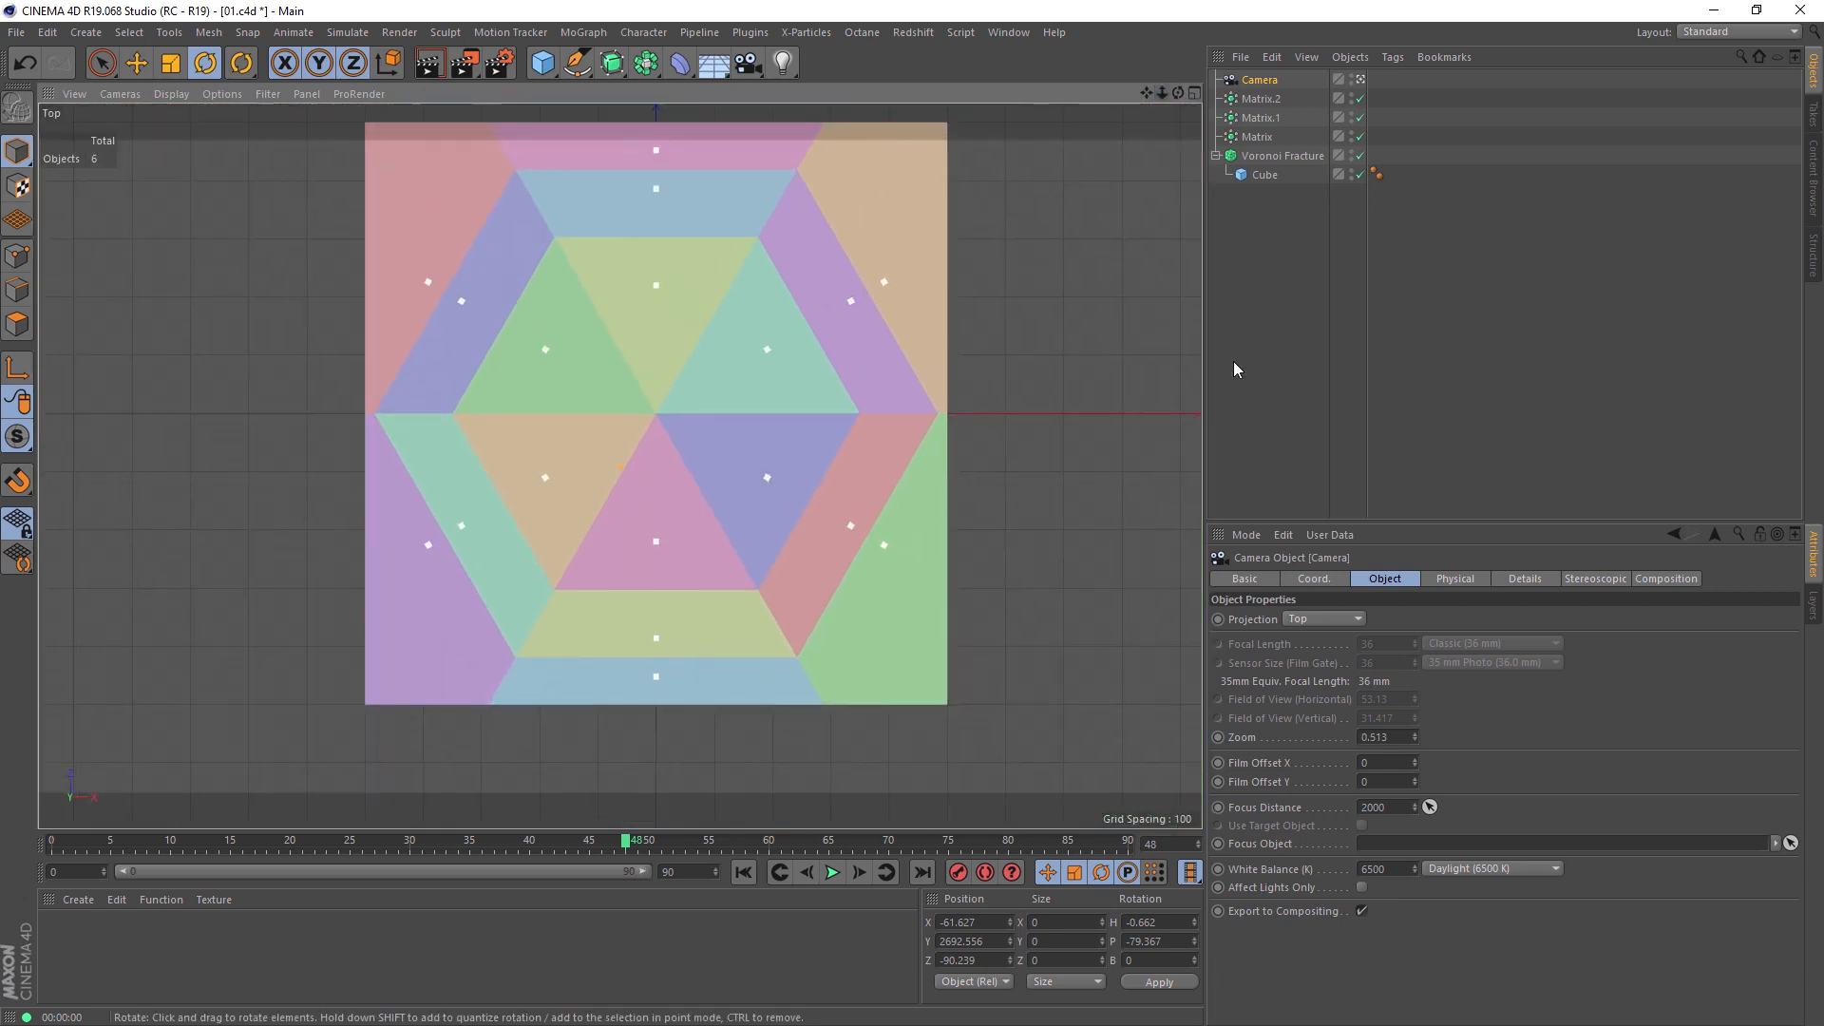
# Step: Return the camera to Perspective projection and set its focal length to Tele (135 mm)
pyautogui.click(1323, 619)
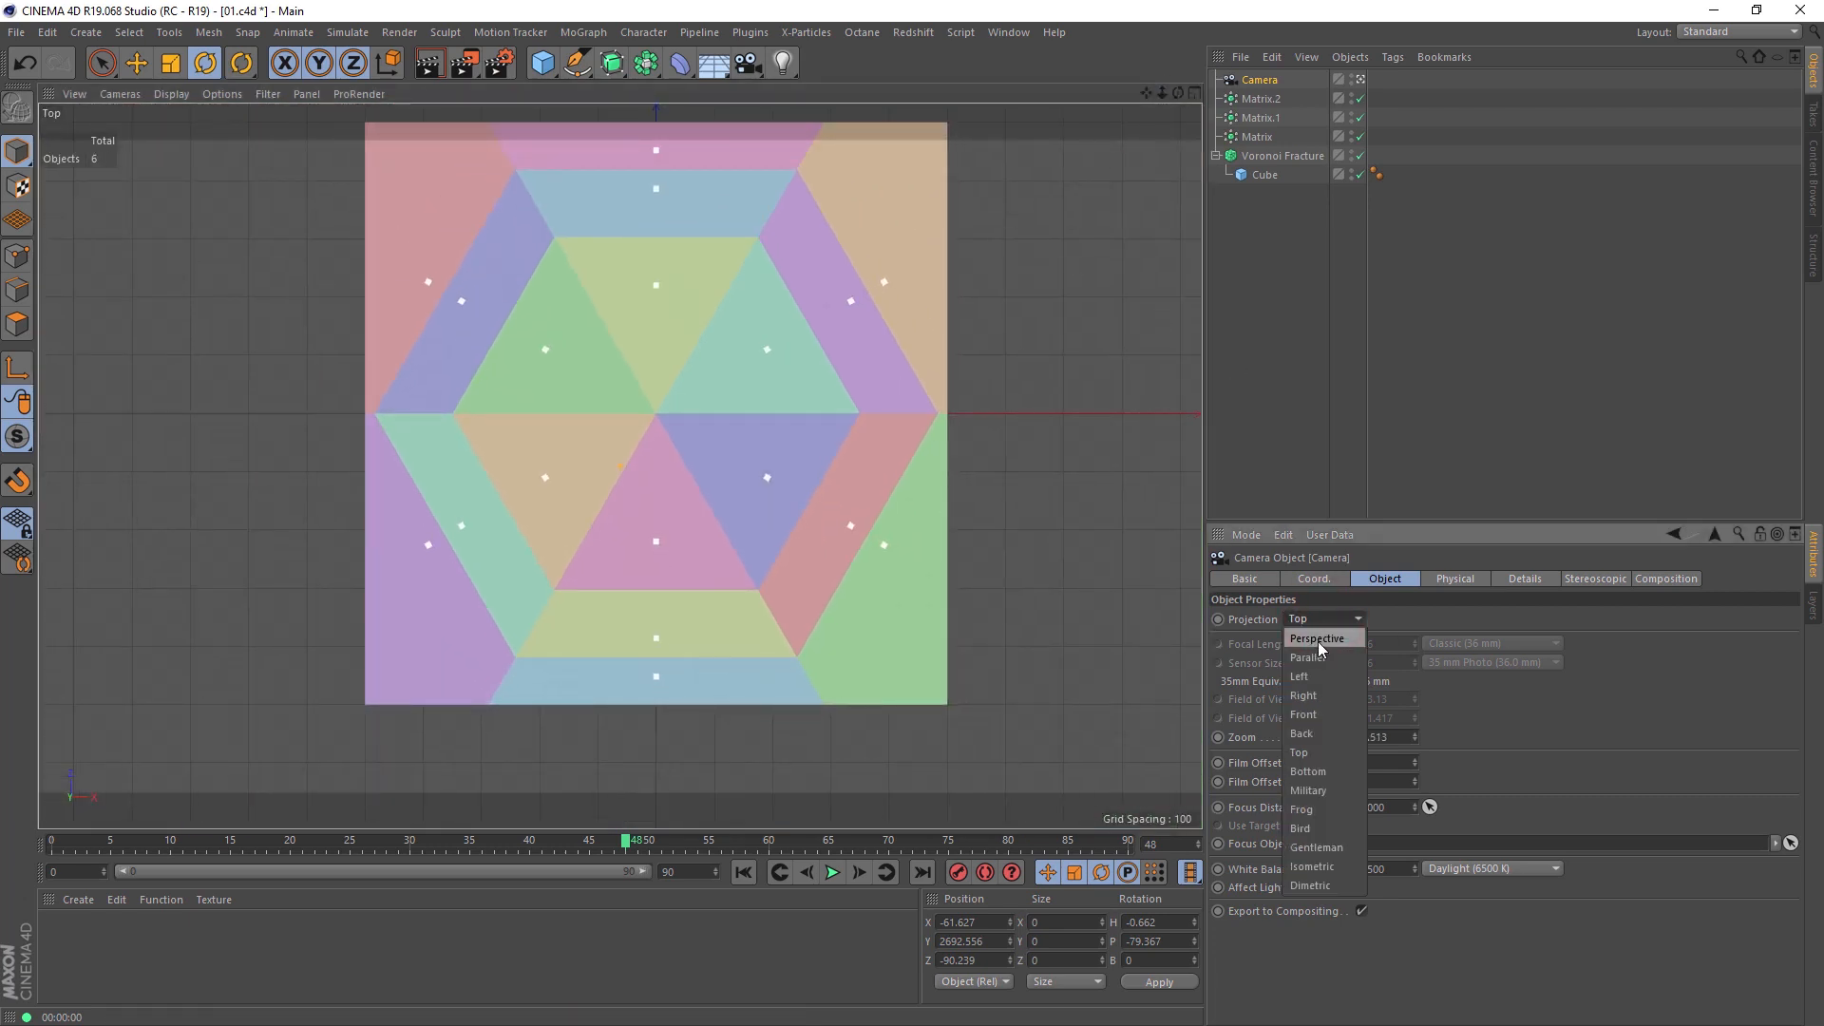
pyautogui.click(1319, 640)
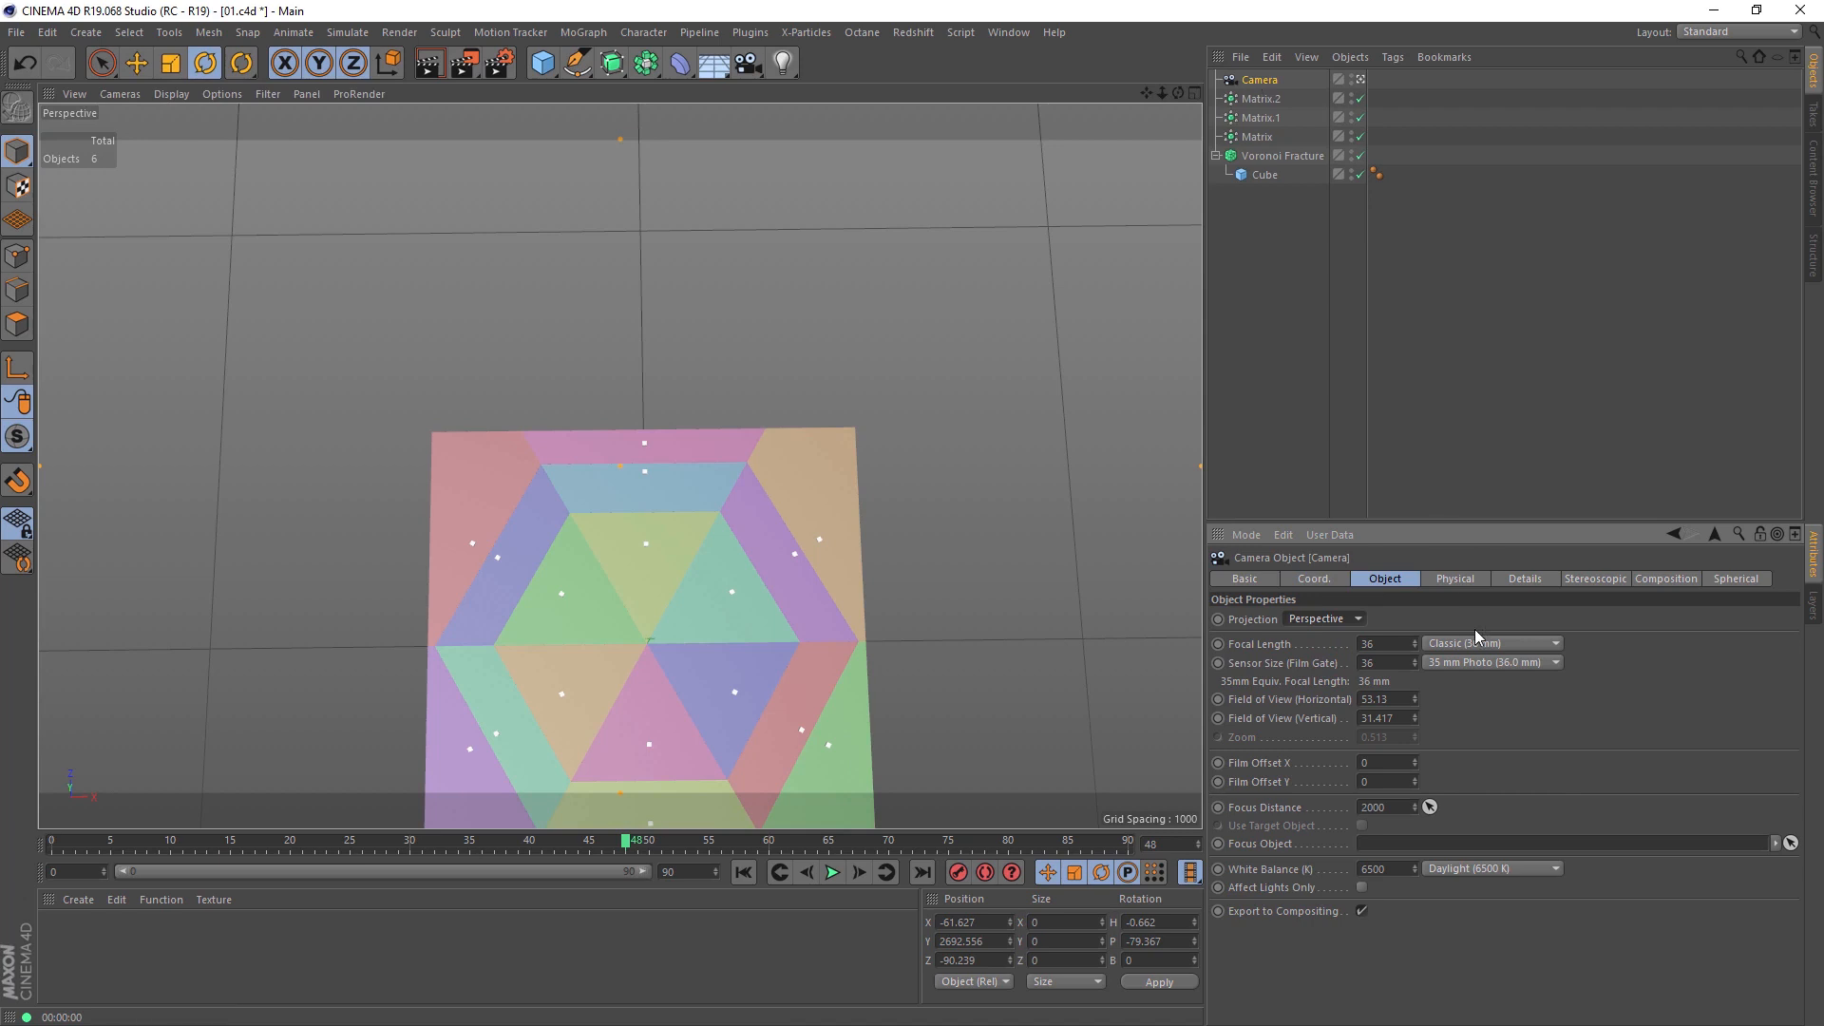
pyautogui.click(1482, 644)
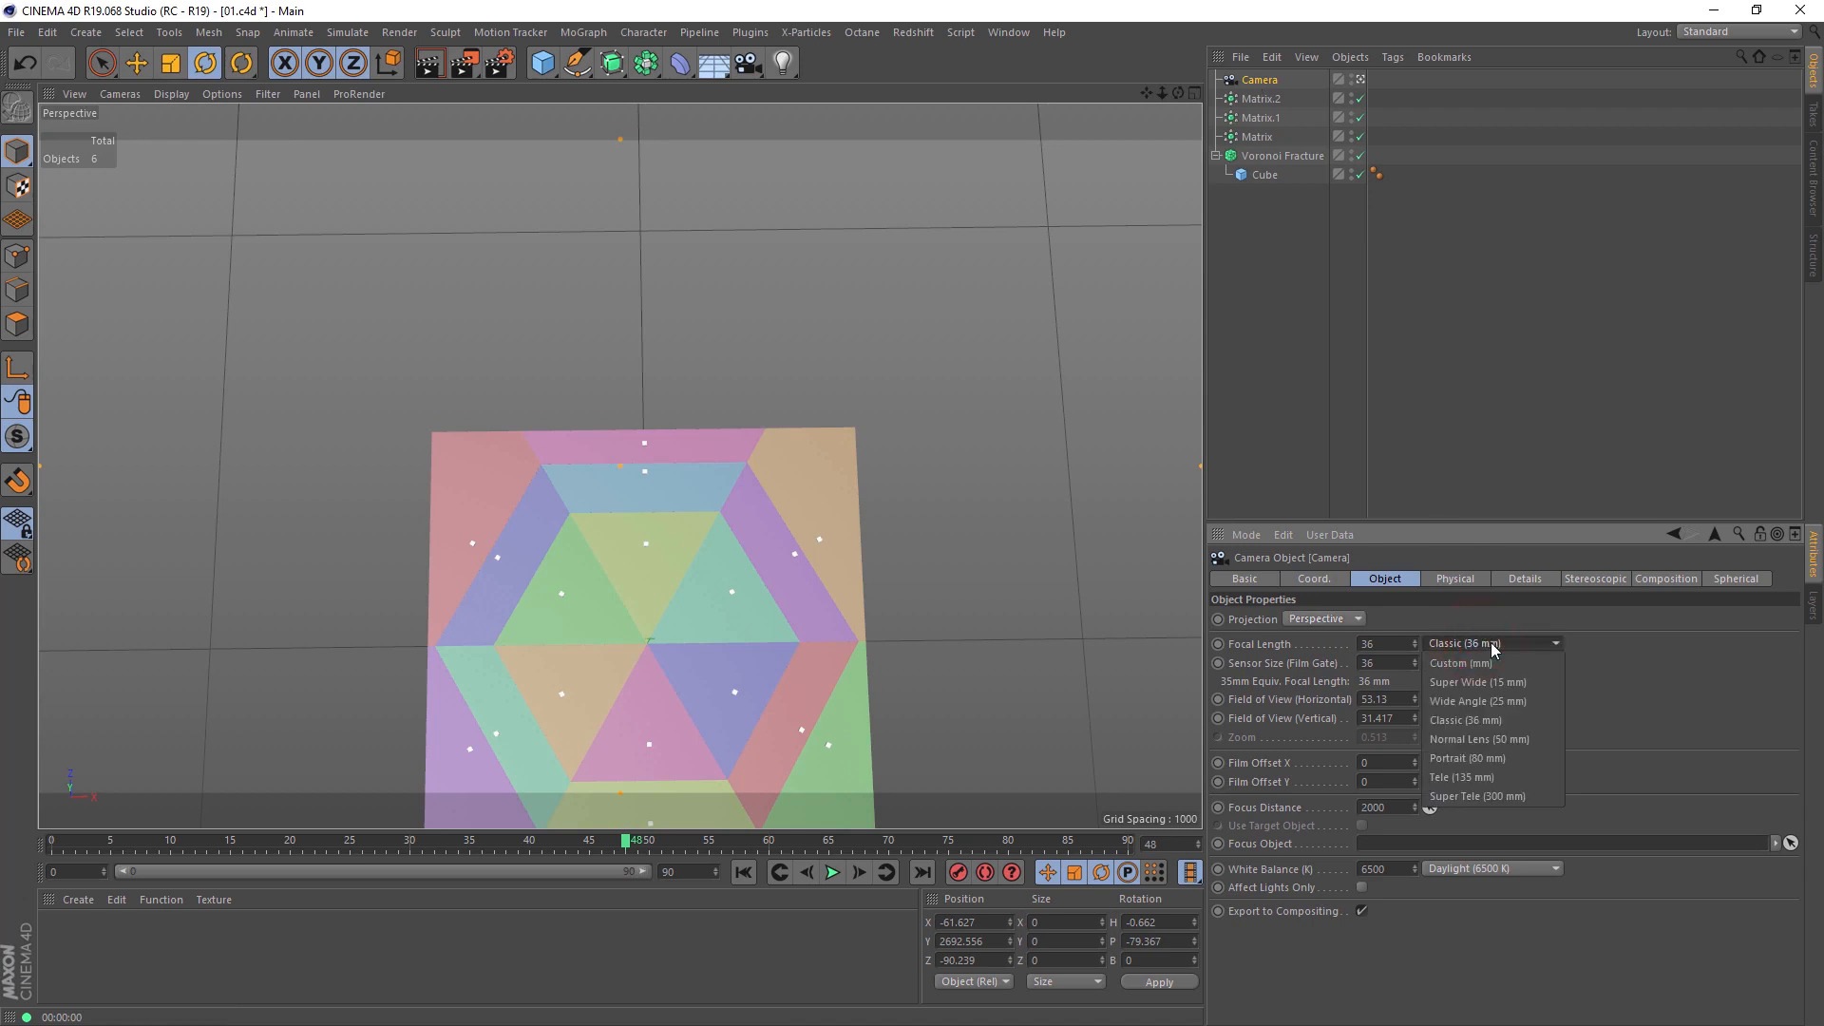
pyautogui.click(1490, 775)
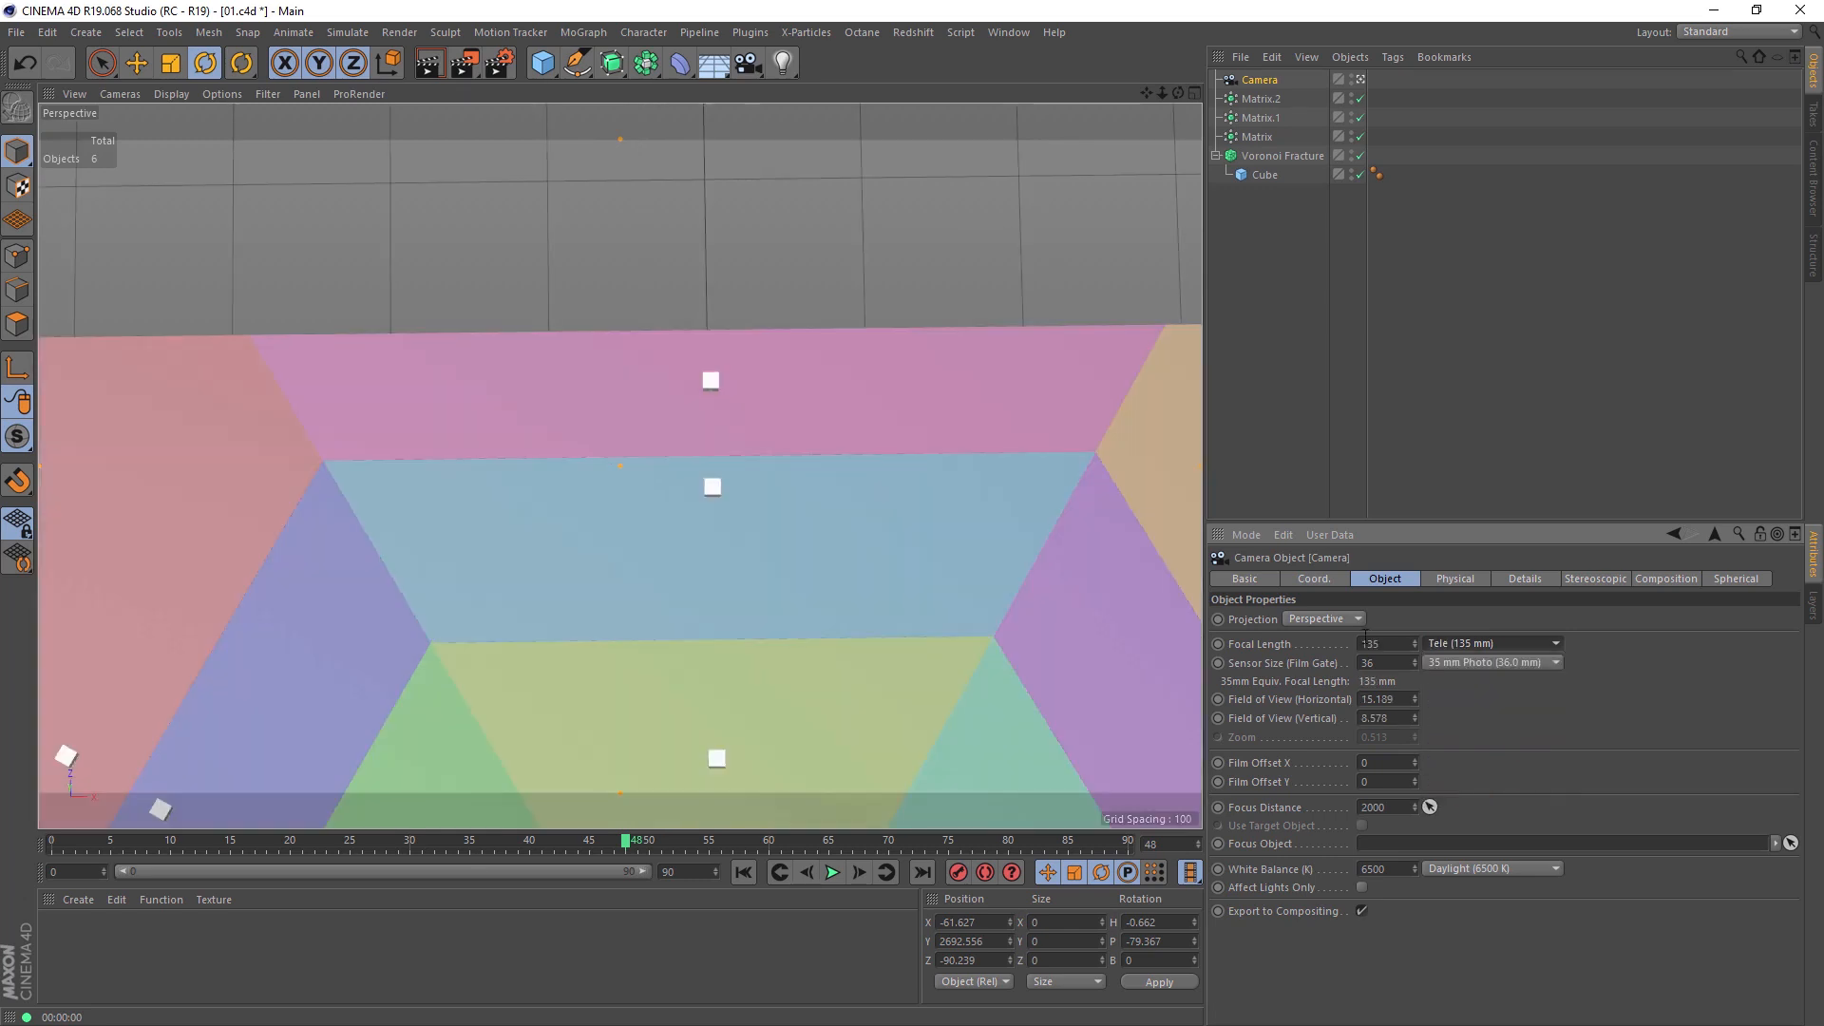
# Step: Set the camera's heading rotation to 0 and its pitch to -90 to look straight down
pyautogui.click(1316, 579)
pyautogui.click(1501, 621)
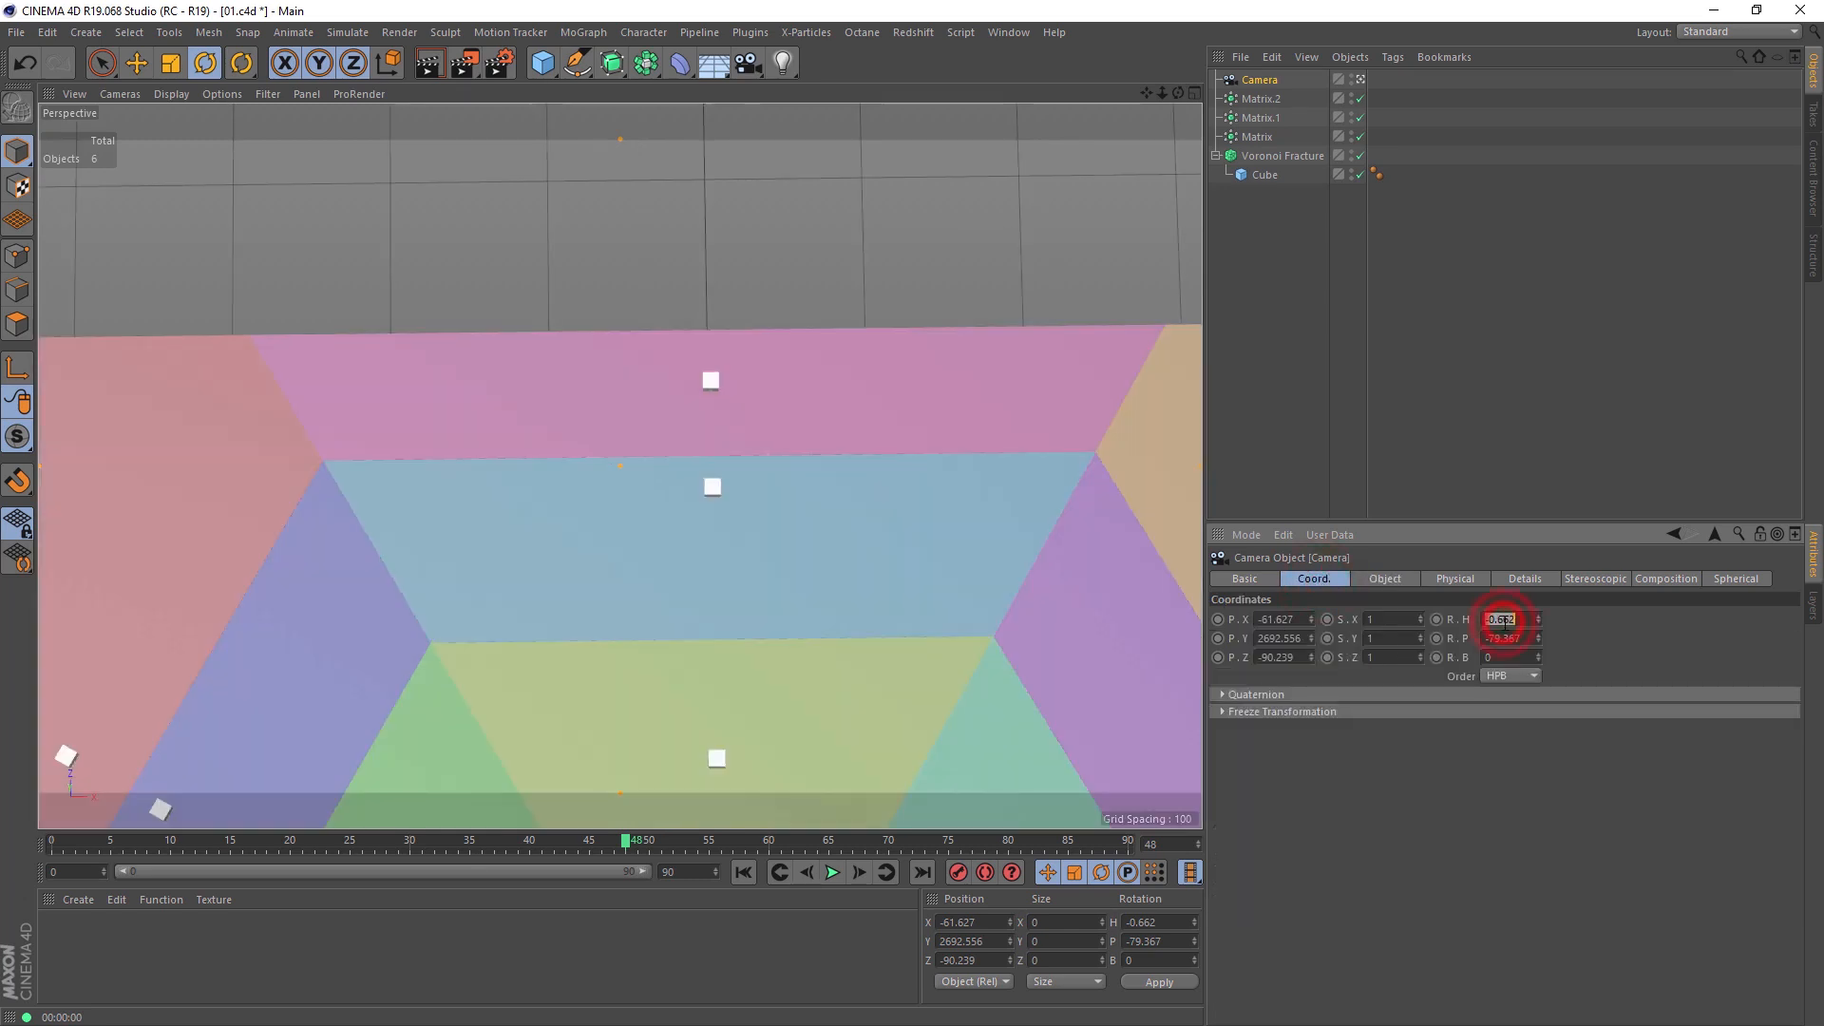
pyautogui.write('0')
pyautogui.click(1504, 640)
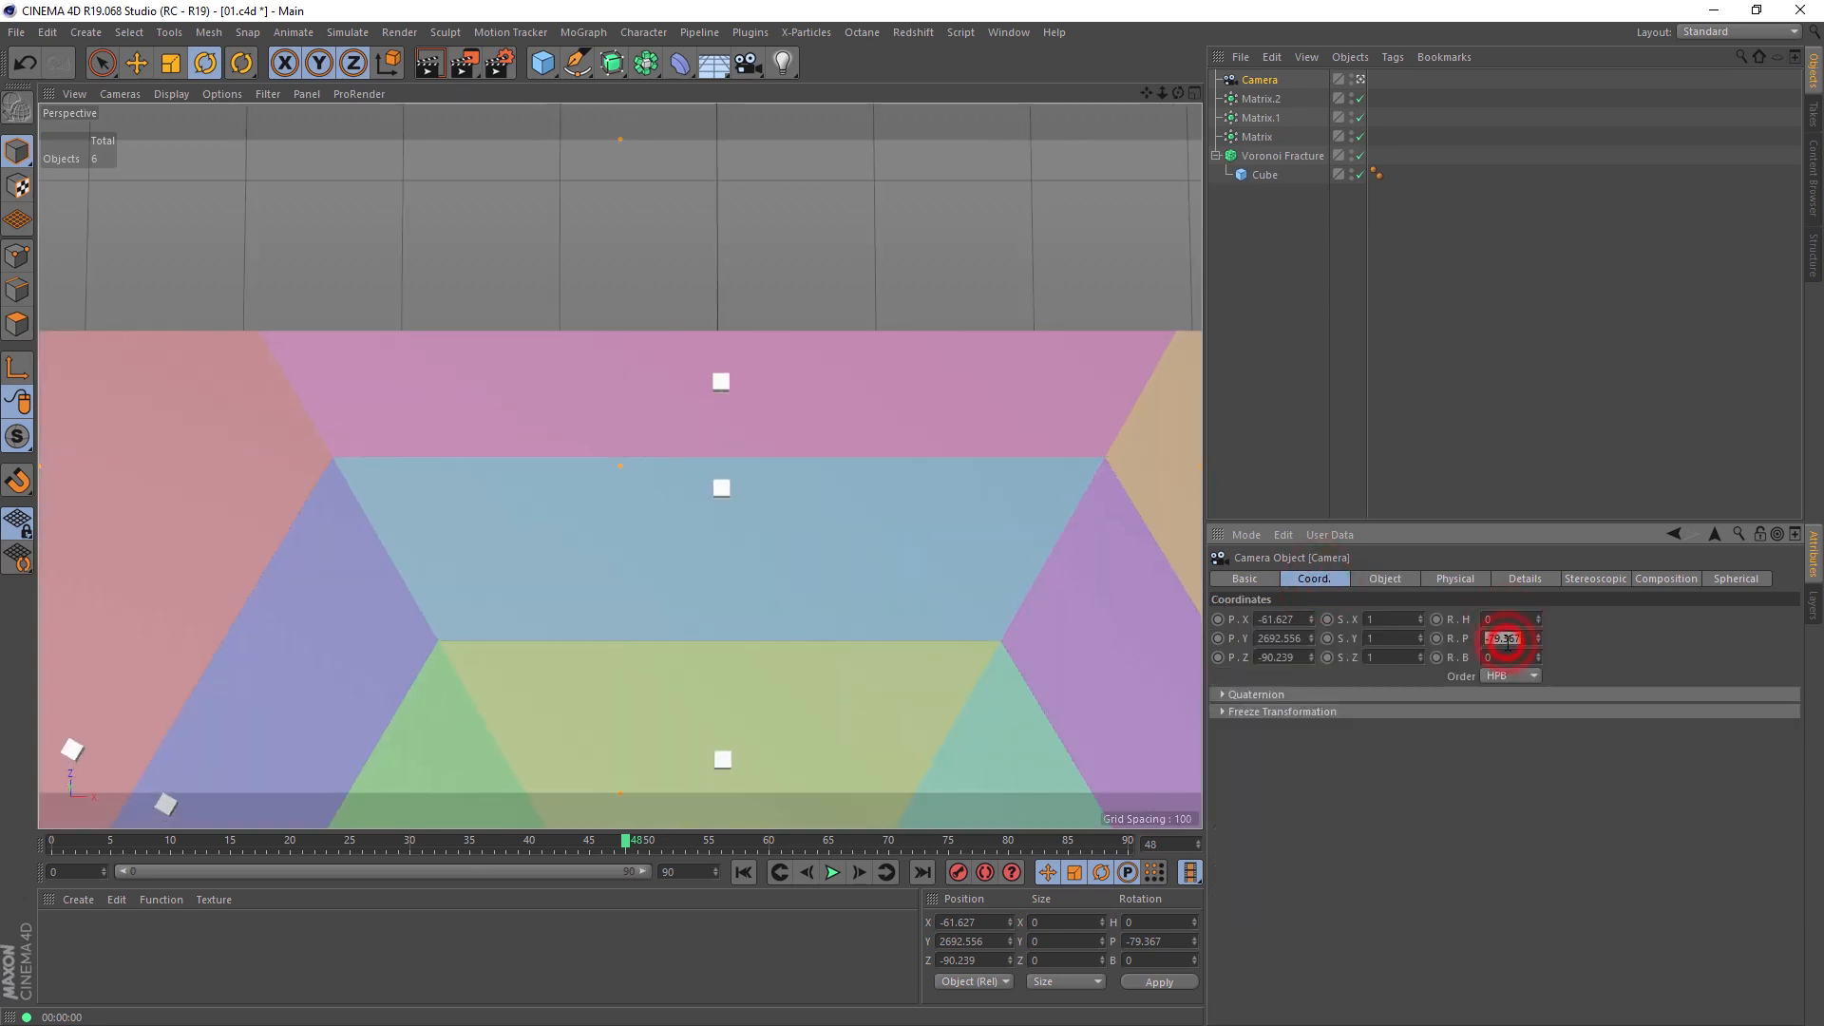
pyautogui.write('-90')
pyautogui.press('Return')
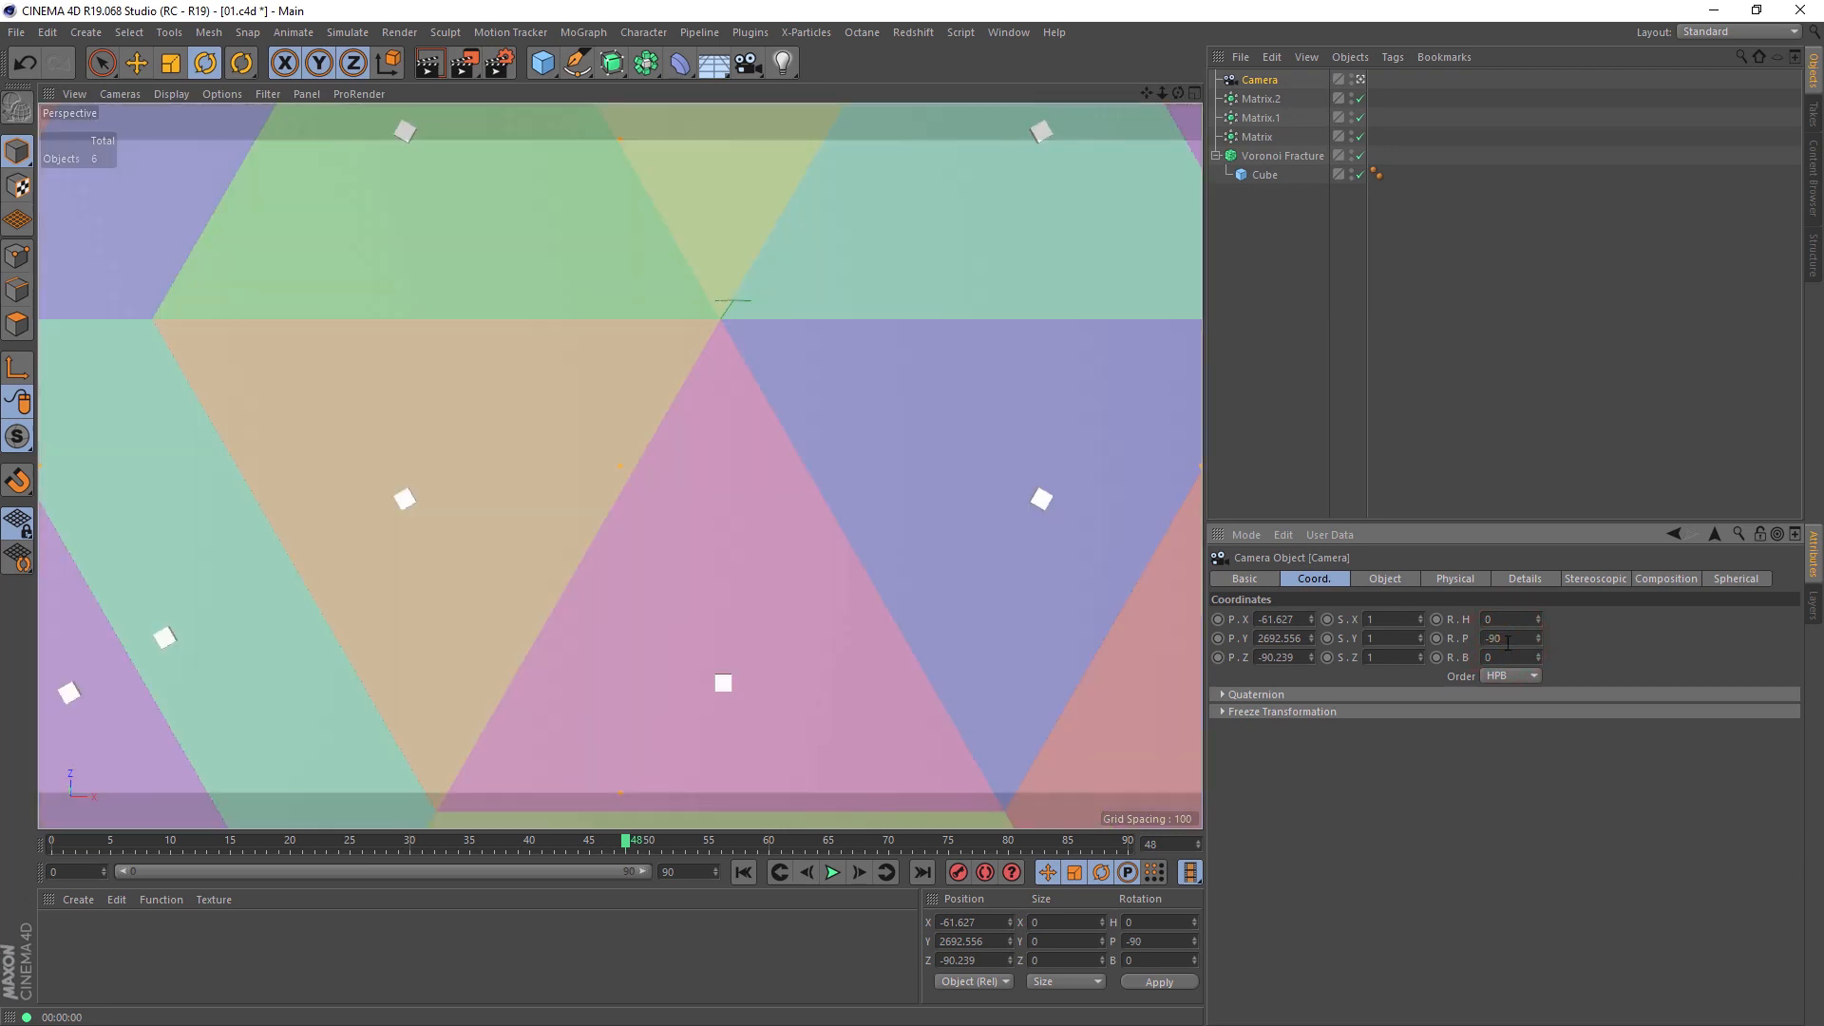
# Step: Set the camera's X and Z positions to 0 and pull it back to a height of about 6015
pyautogui.click(1285, 619)
pyautogui.write('0')
pyautogui.click(1281, 658)
pyautogui.write('0')
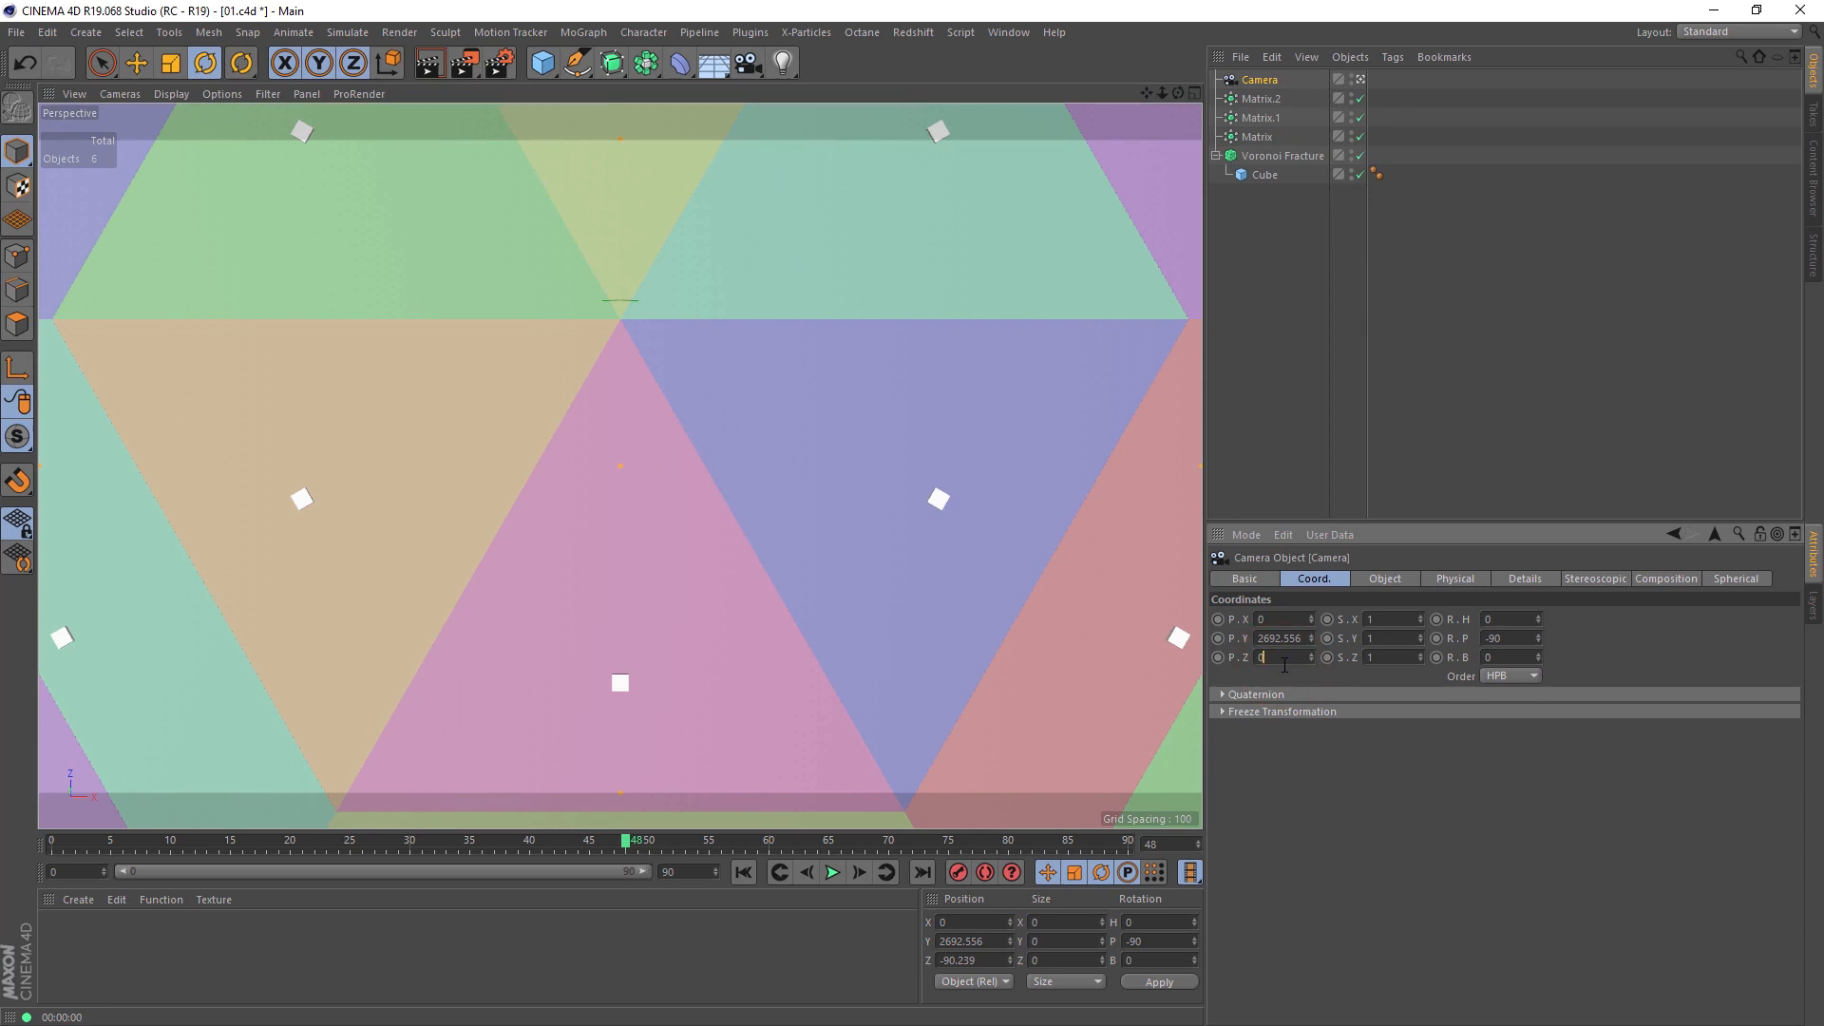
pyautogui.press('Return')
pyautogui.moveTo(1162, 93); pyautogui.dragTo(1085, 92)
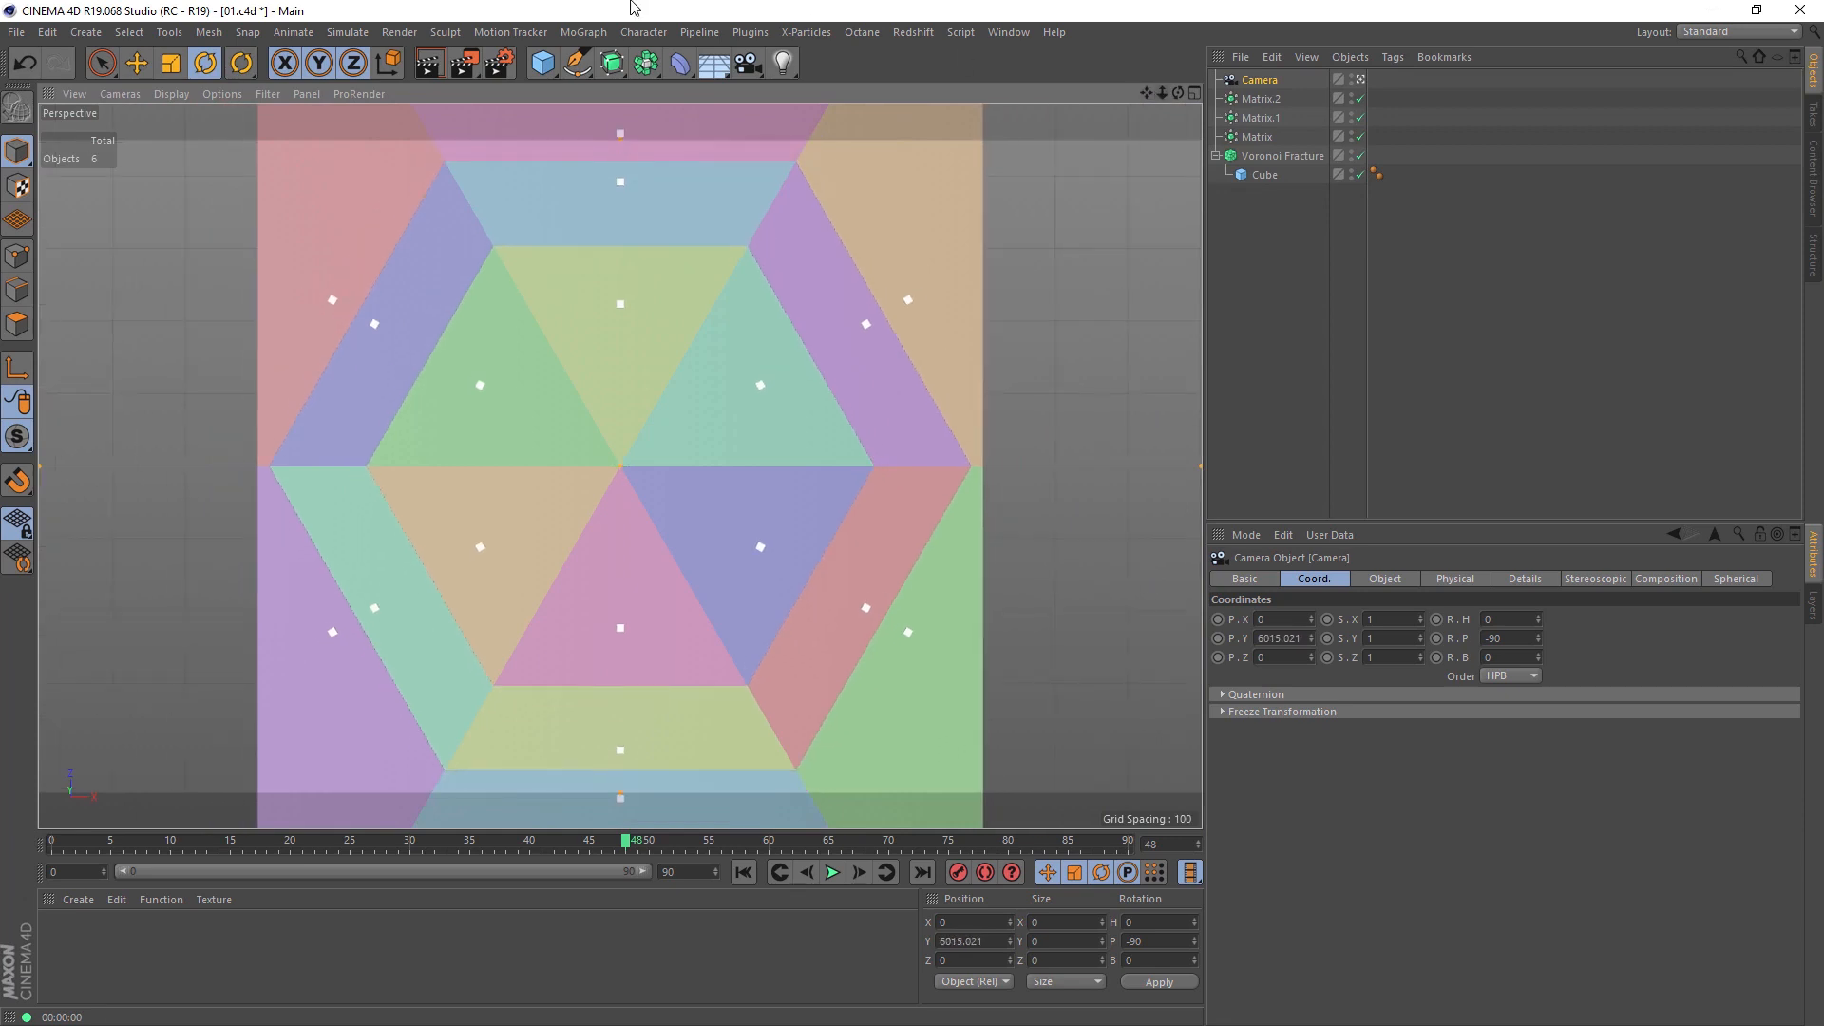
# Step: Set the render output to 1280 x 1280 pixels and lower the camera to about 3763 so the slab fills the square frame
pyautogui.click(495, 66)
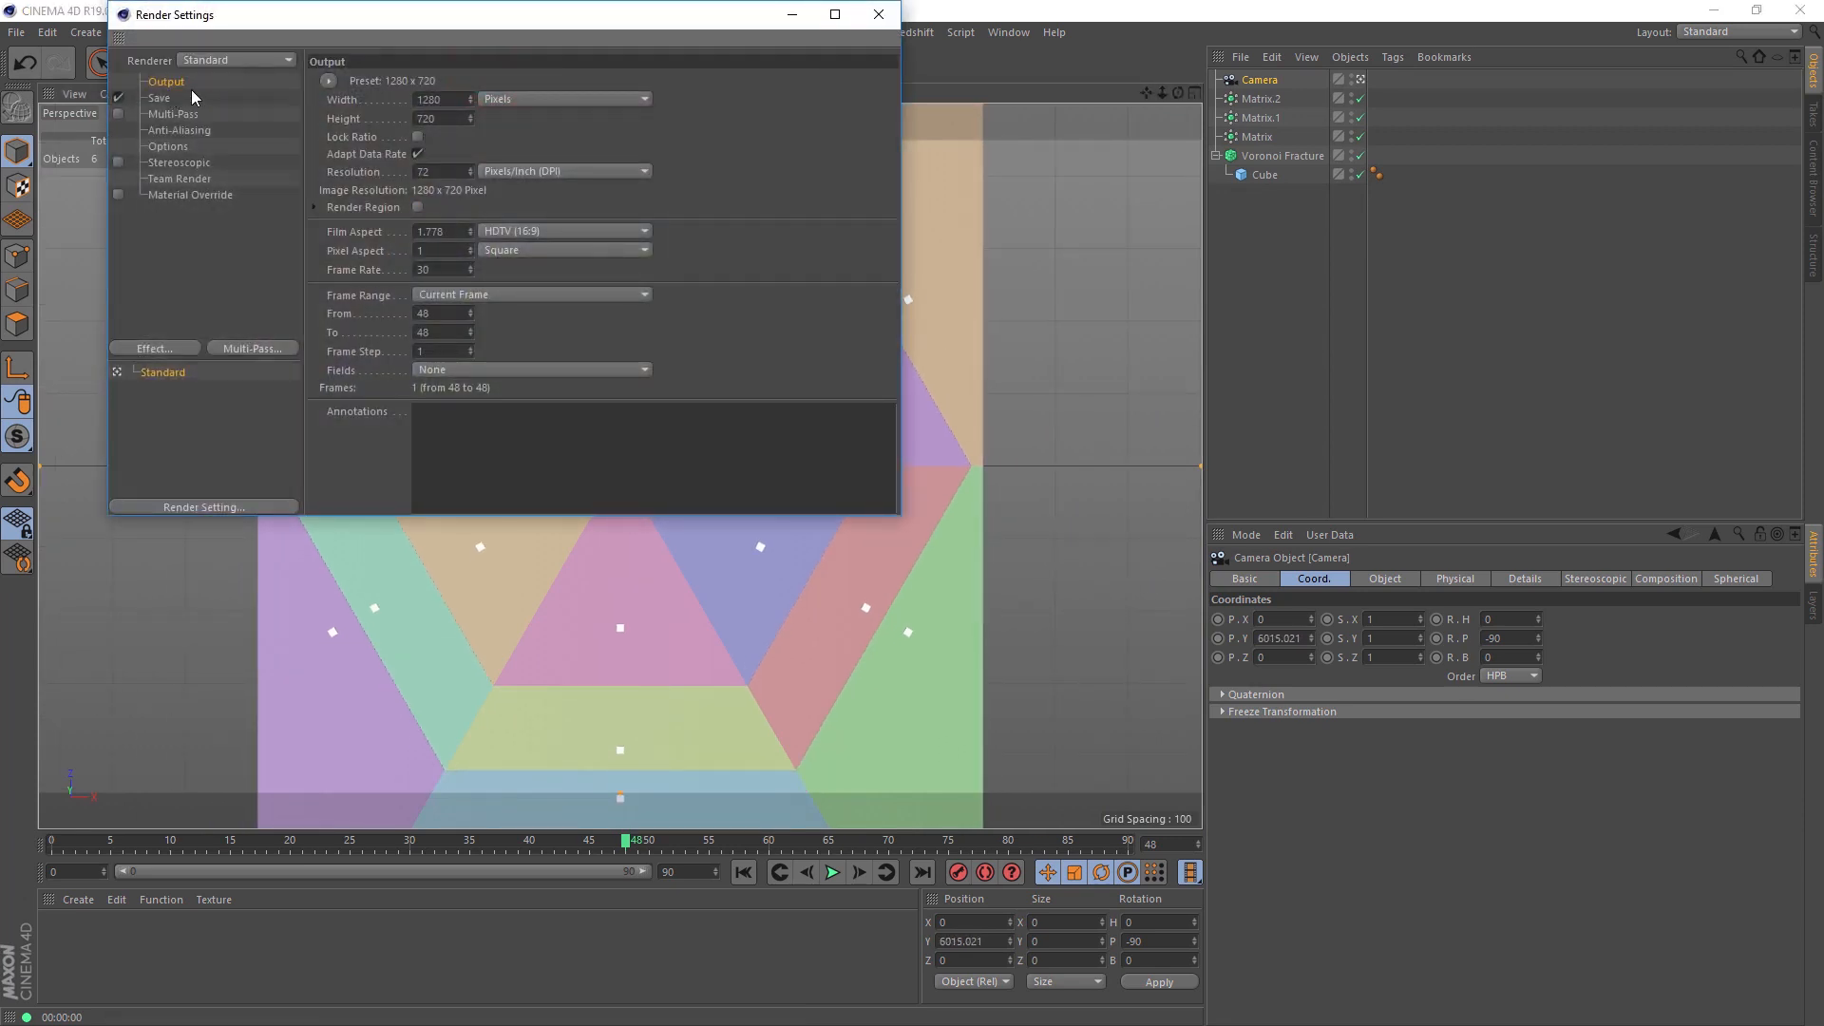
pyautogui.write('1280')
pyautogui.press('Tab')
pyautogui.write('1280')
pyautogui.press('Return')
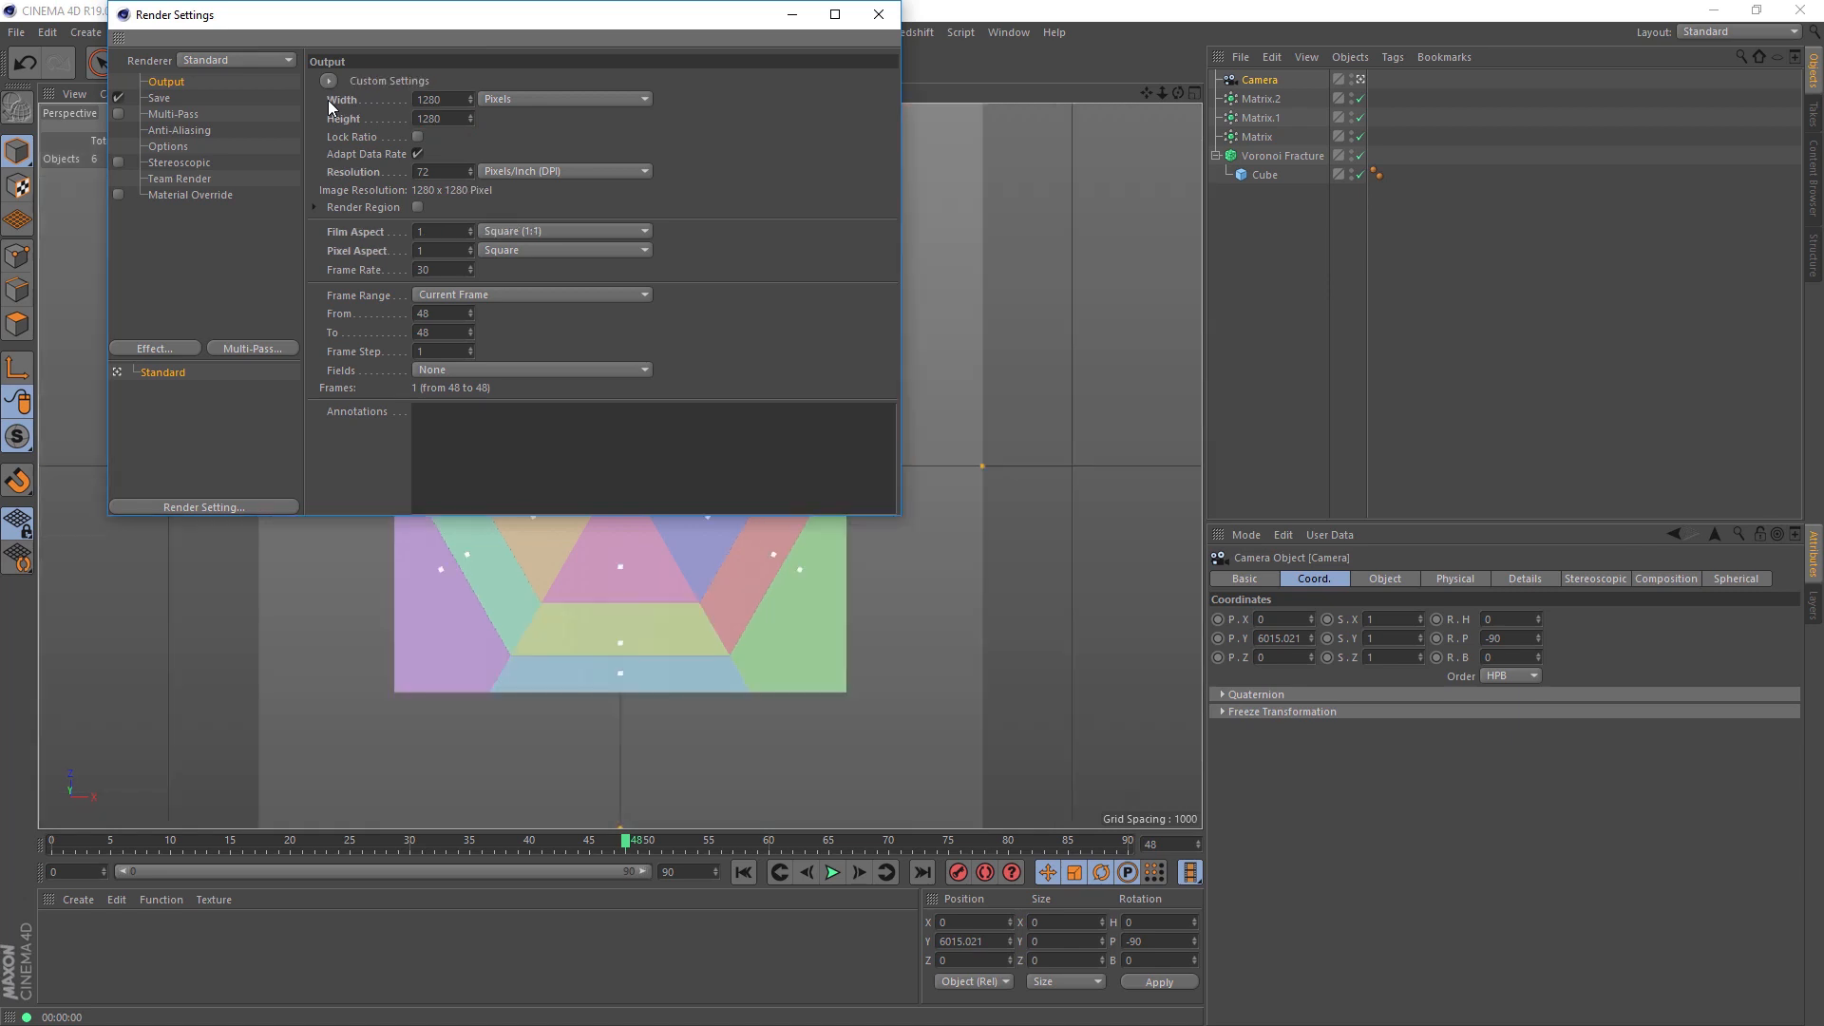
pyautogui.click(883, 12)
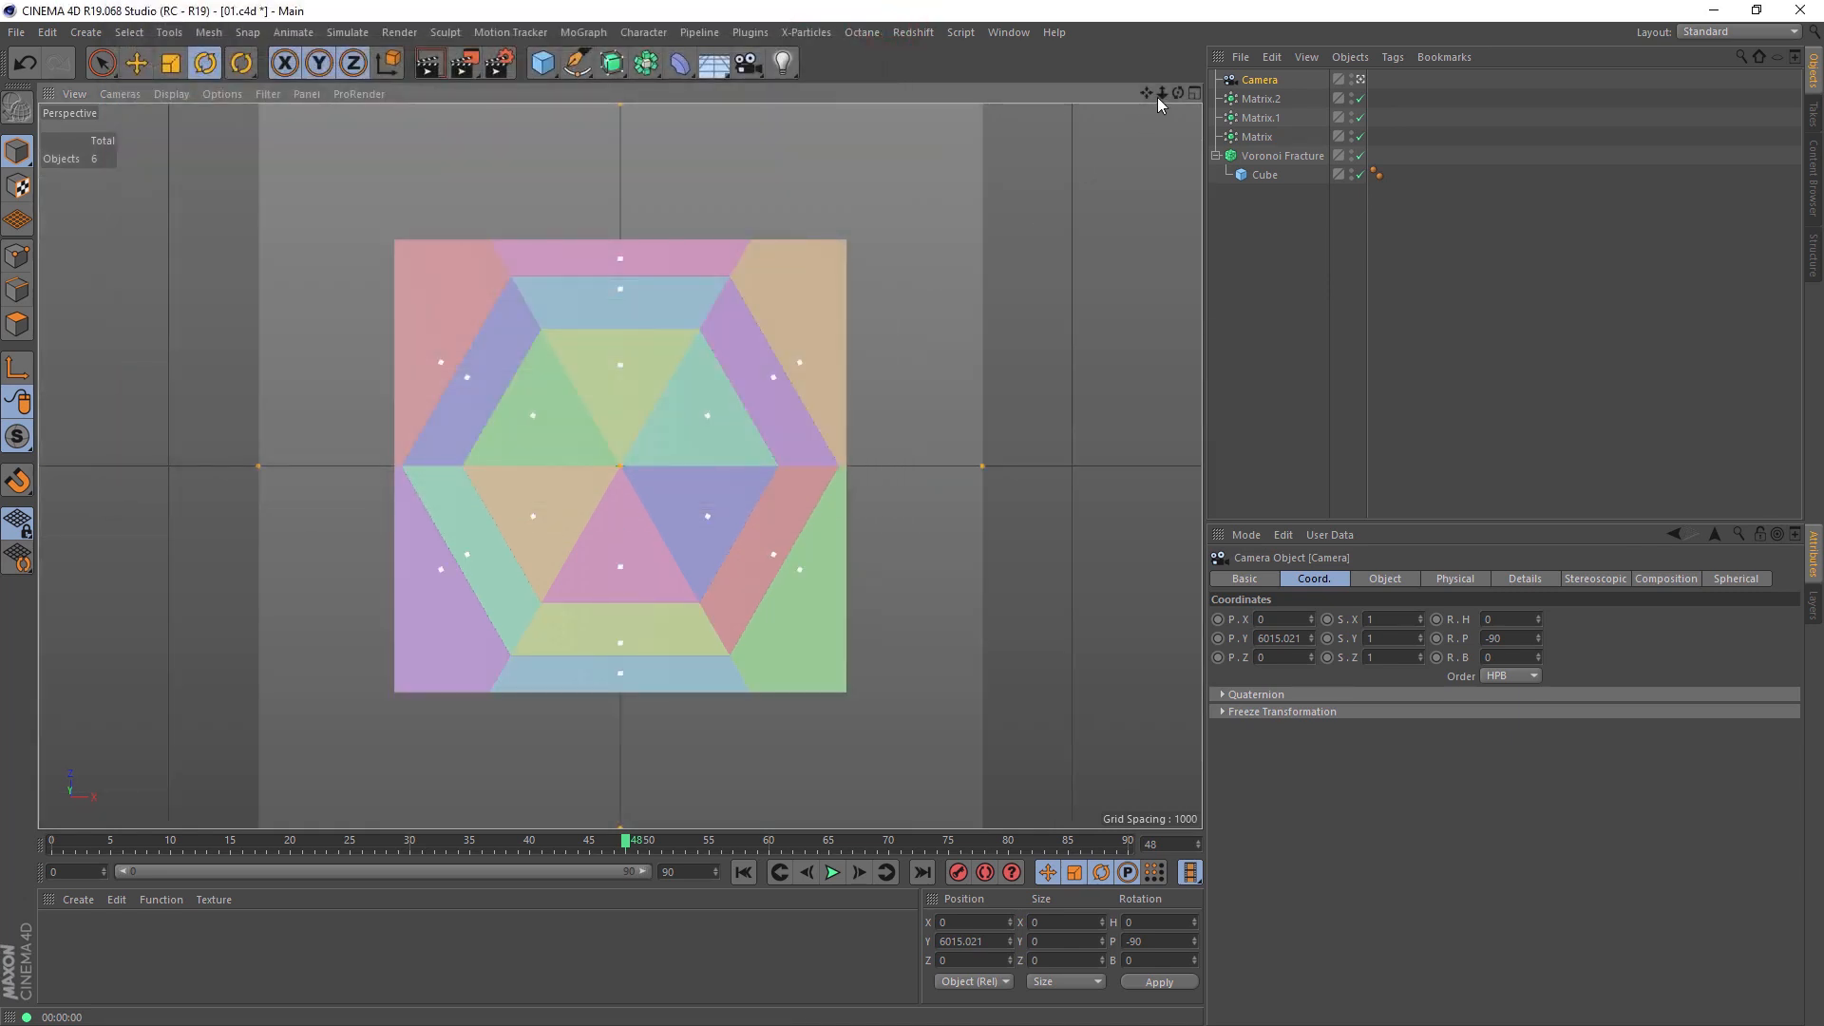
pyautogui.moveTo(1162, 95); pyautogui.dragTo(956, 513)
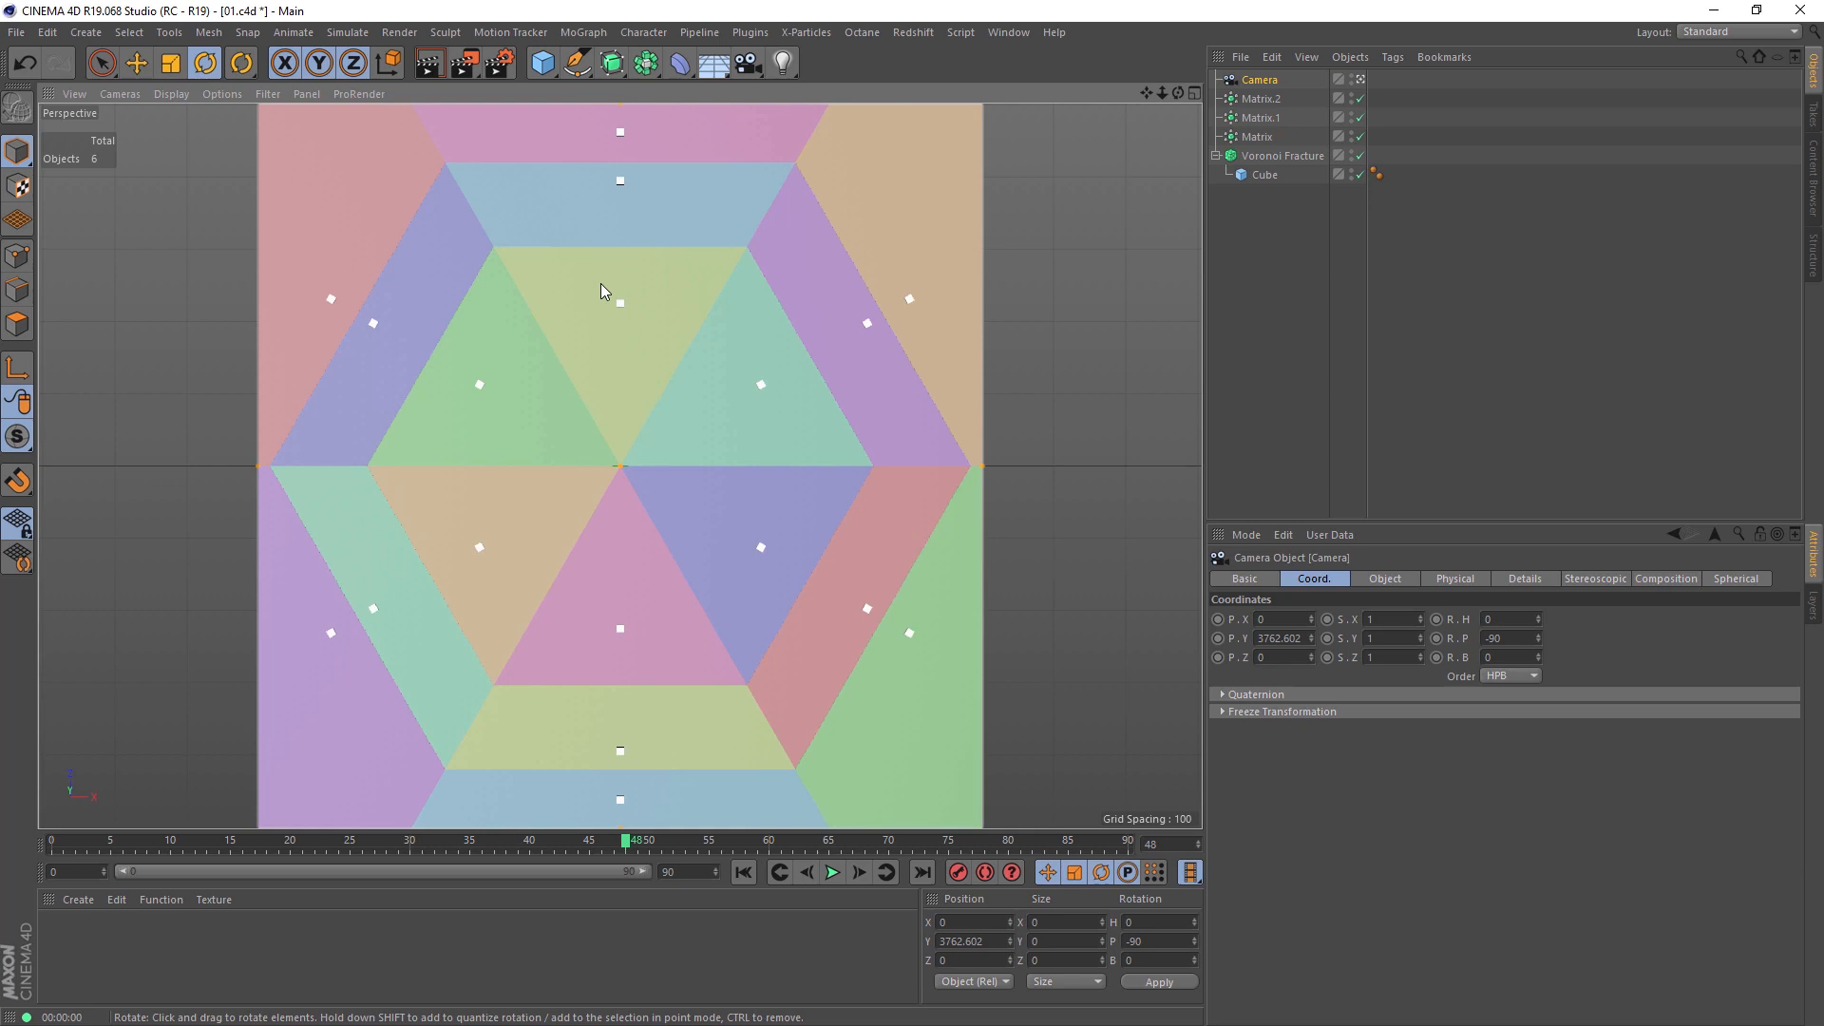
# Step: Increase the count of the radial Matrix with radius 386 to 53
pyautogui.click(1261, 117)
pyautogui.click(1349, 579)
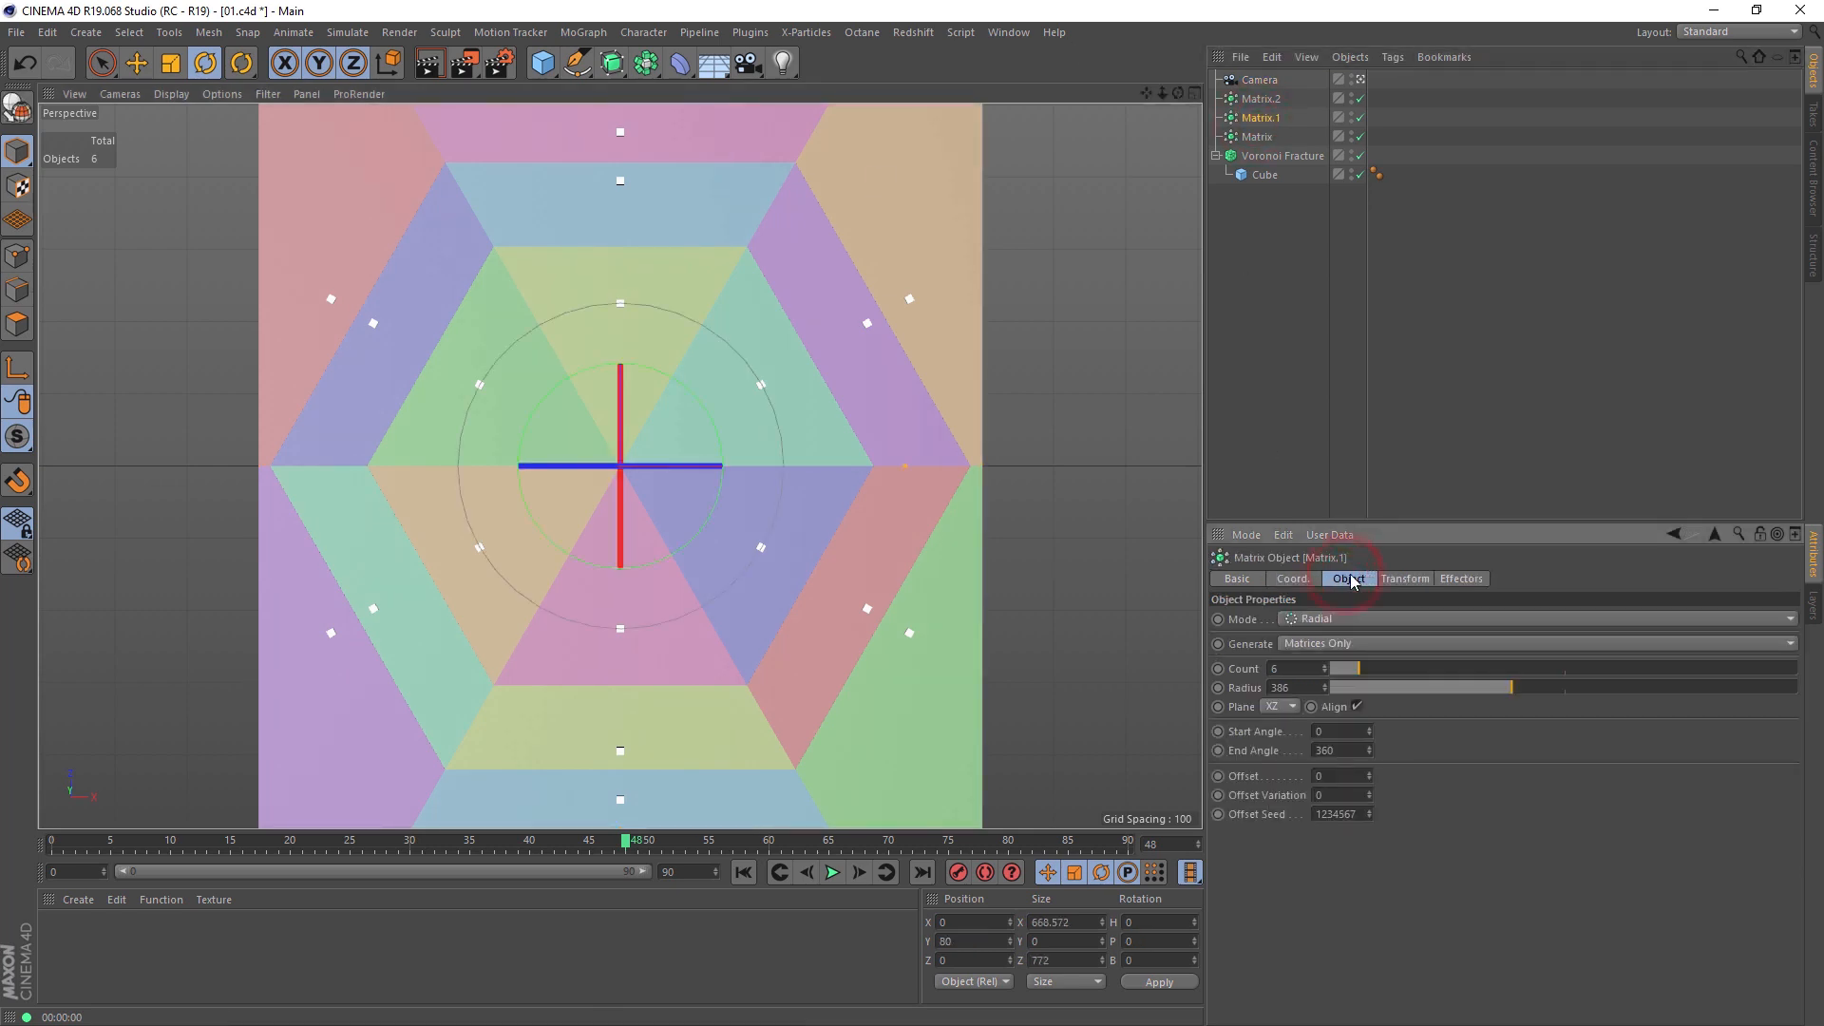
pyautogui.moveTo(1365, 671); pyautogui.dragTo(1582, 696)
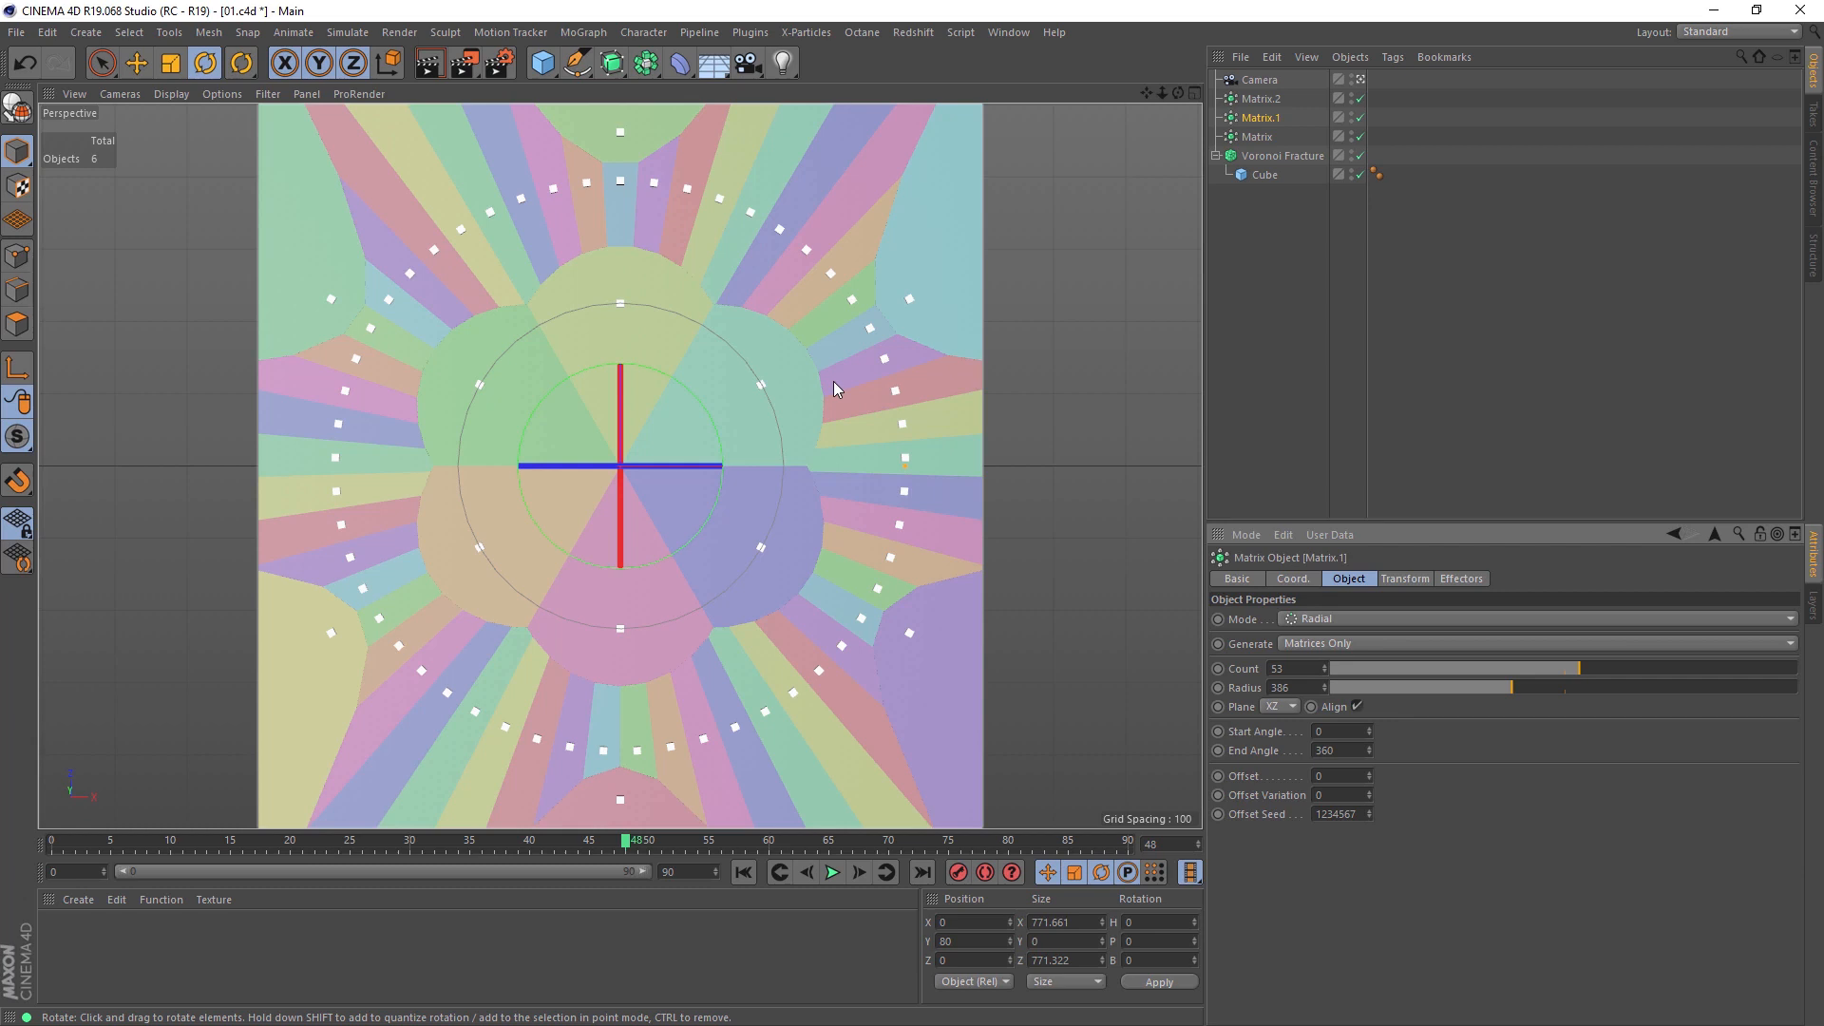
pyautogui.click(1040, 356)
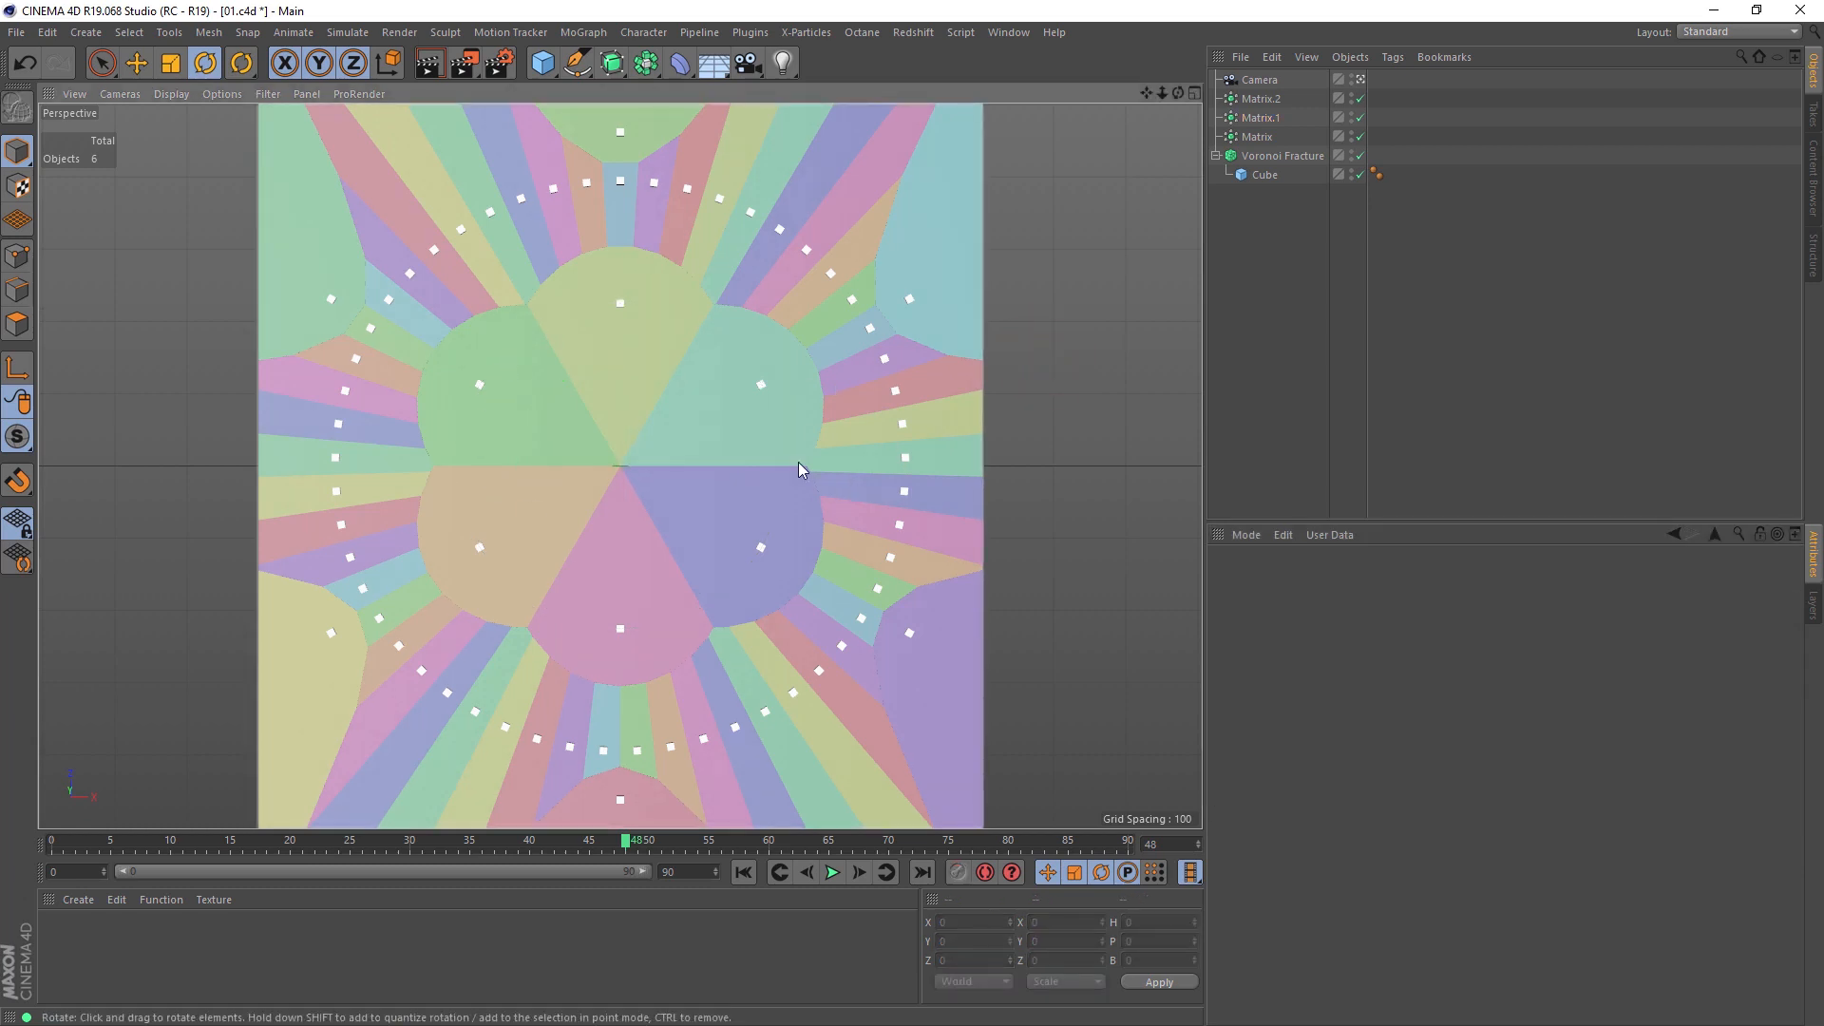
# Step: Turn off Colorize Fragments on the Voronoi Fracture, set Offset Fragments to 2 and render a preview of the view
pyautogui.click(1264, 157)
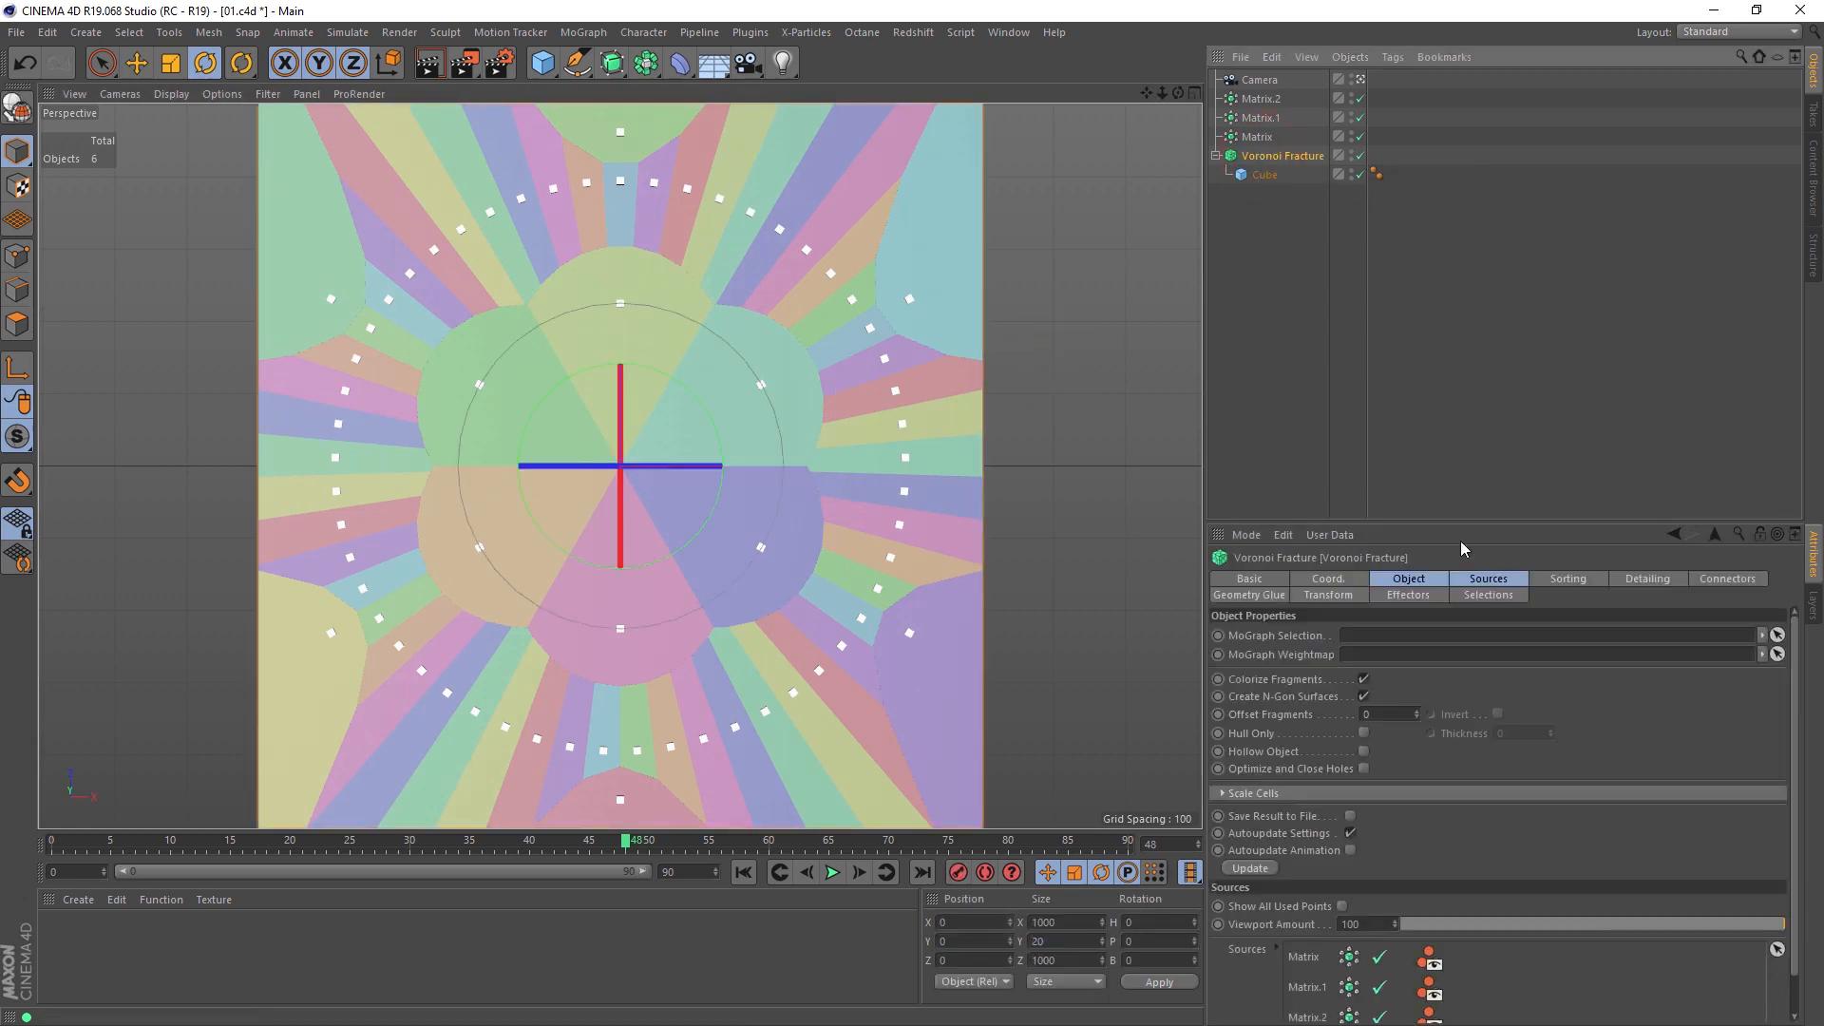
pyautogui.click(1401, 581)
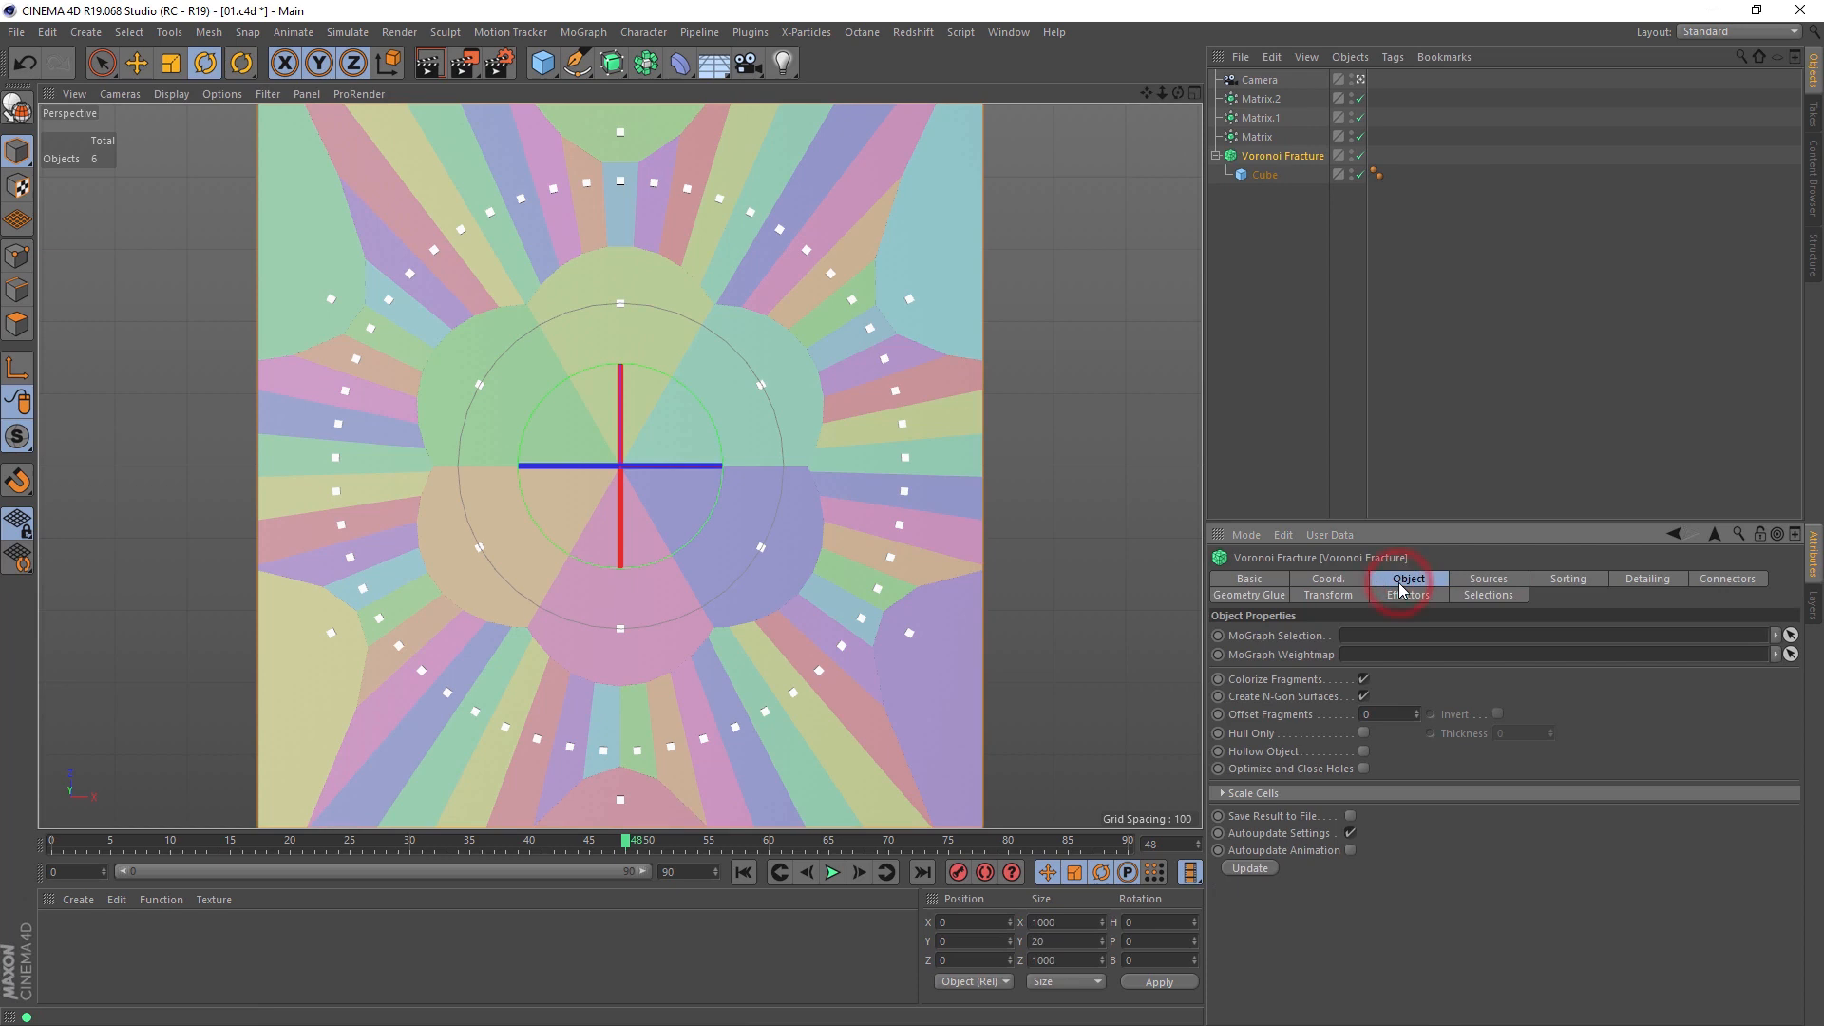
pyautogui.click(1363, 680)
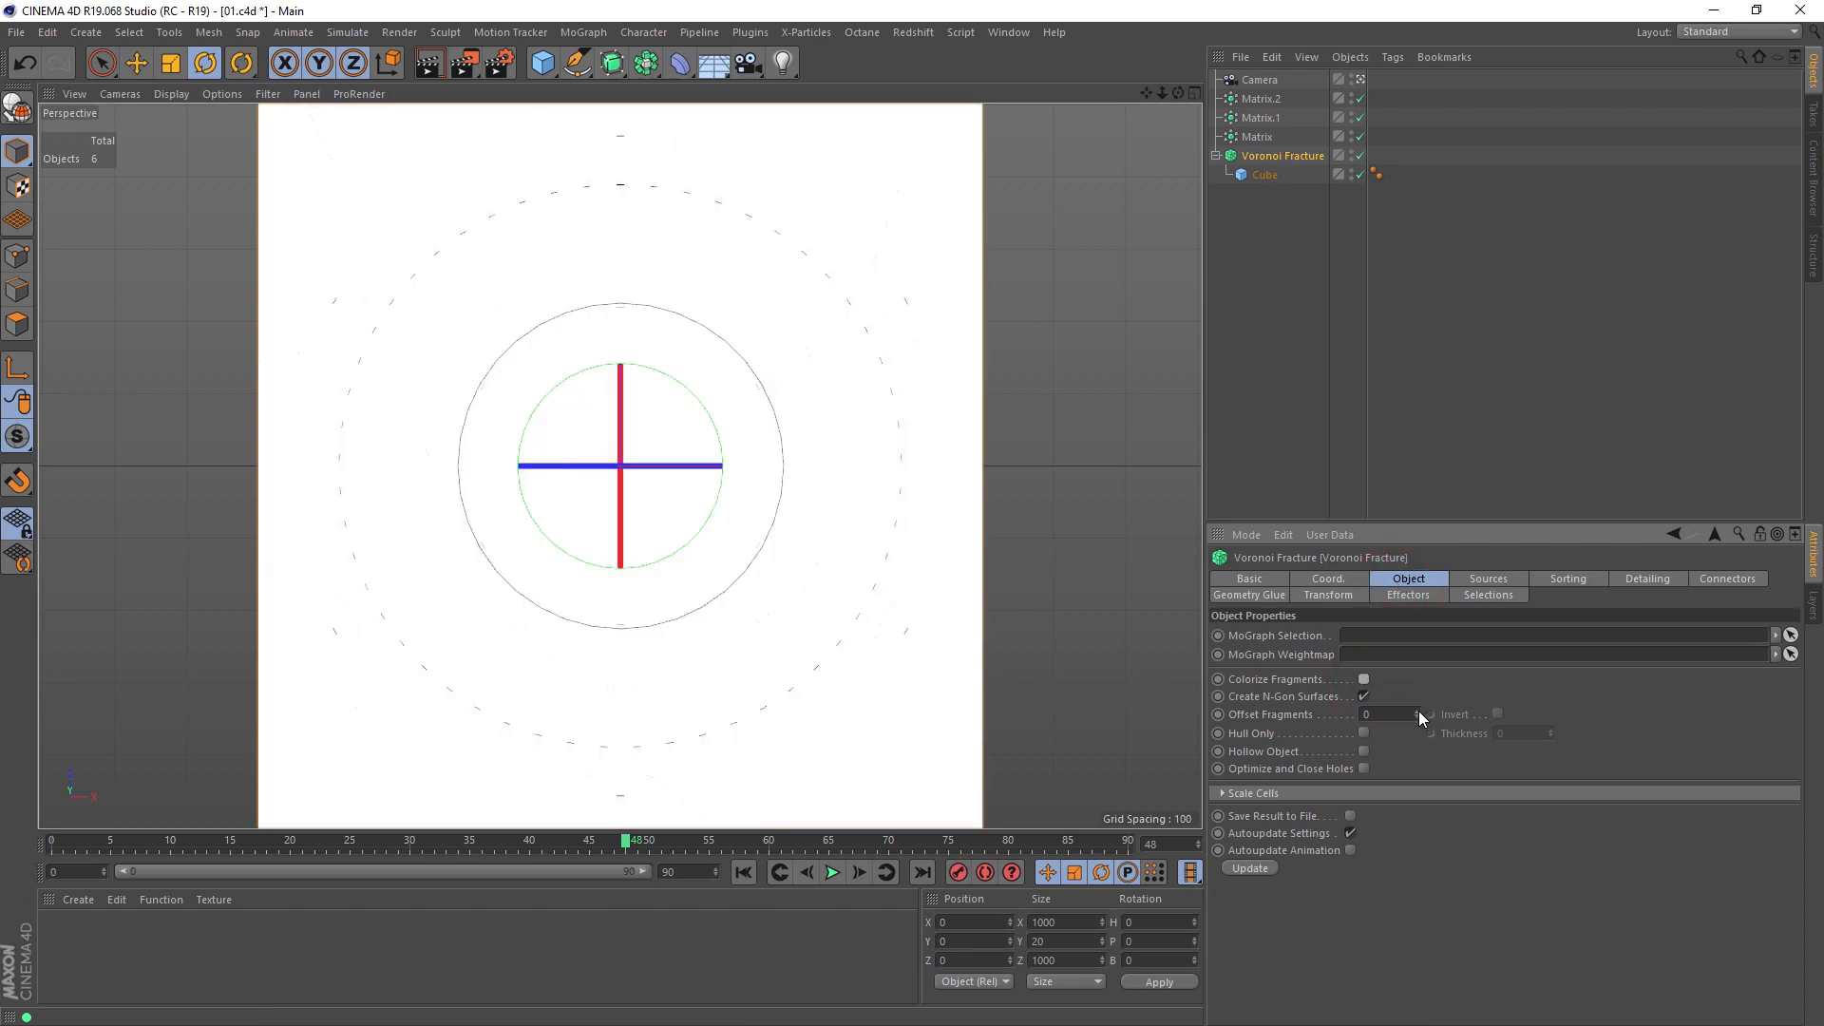
pyautogui.moveTo(1420, 714); pyautogui.dragTo(1420, 674)
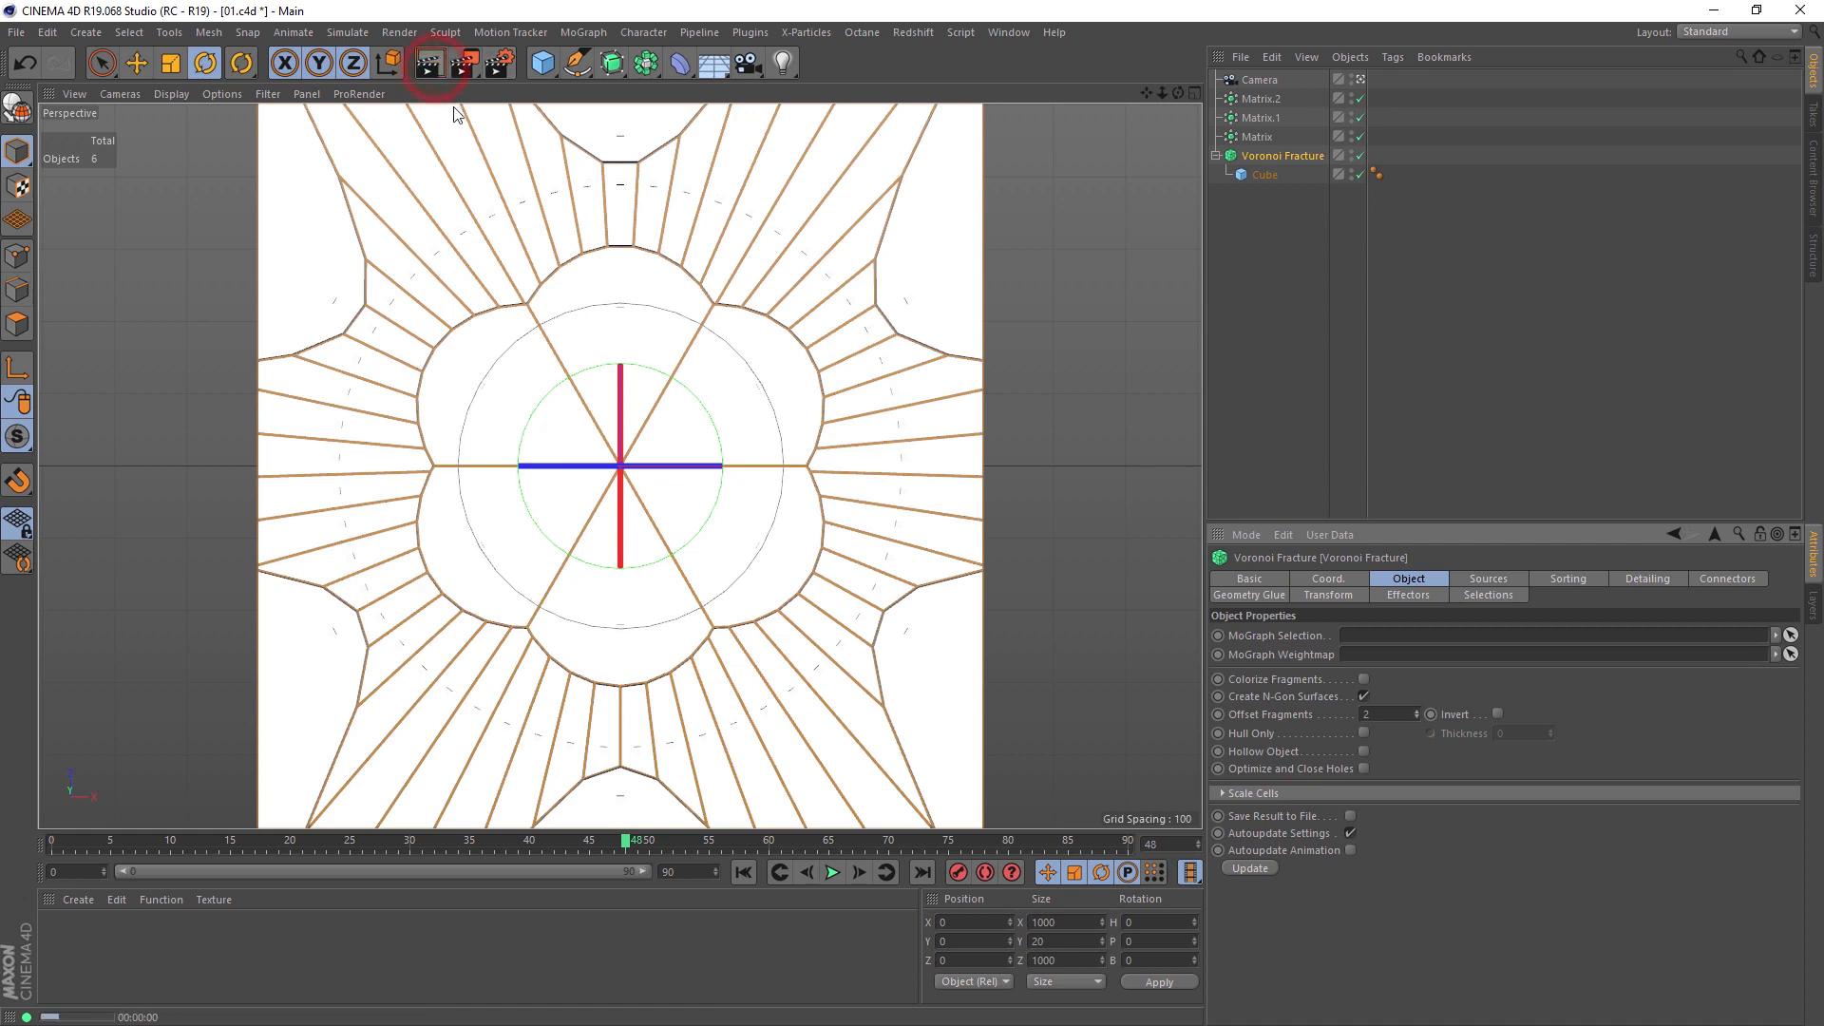
pyautogui.click(428, 62)
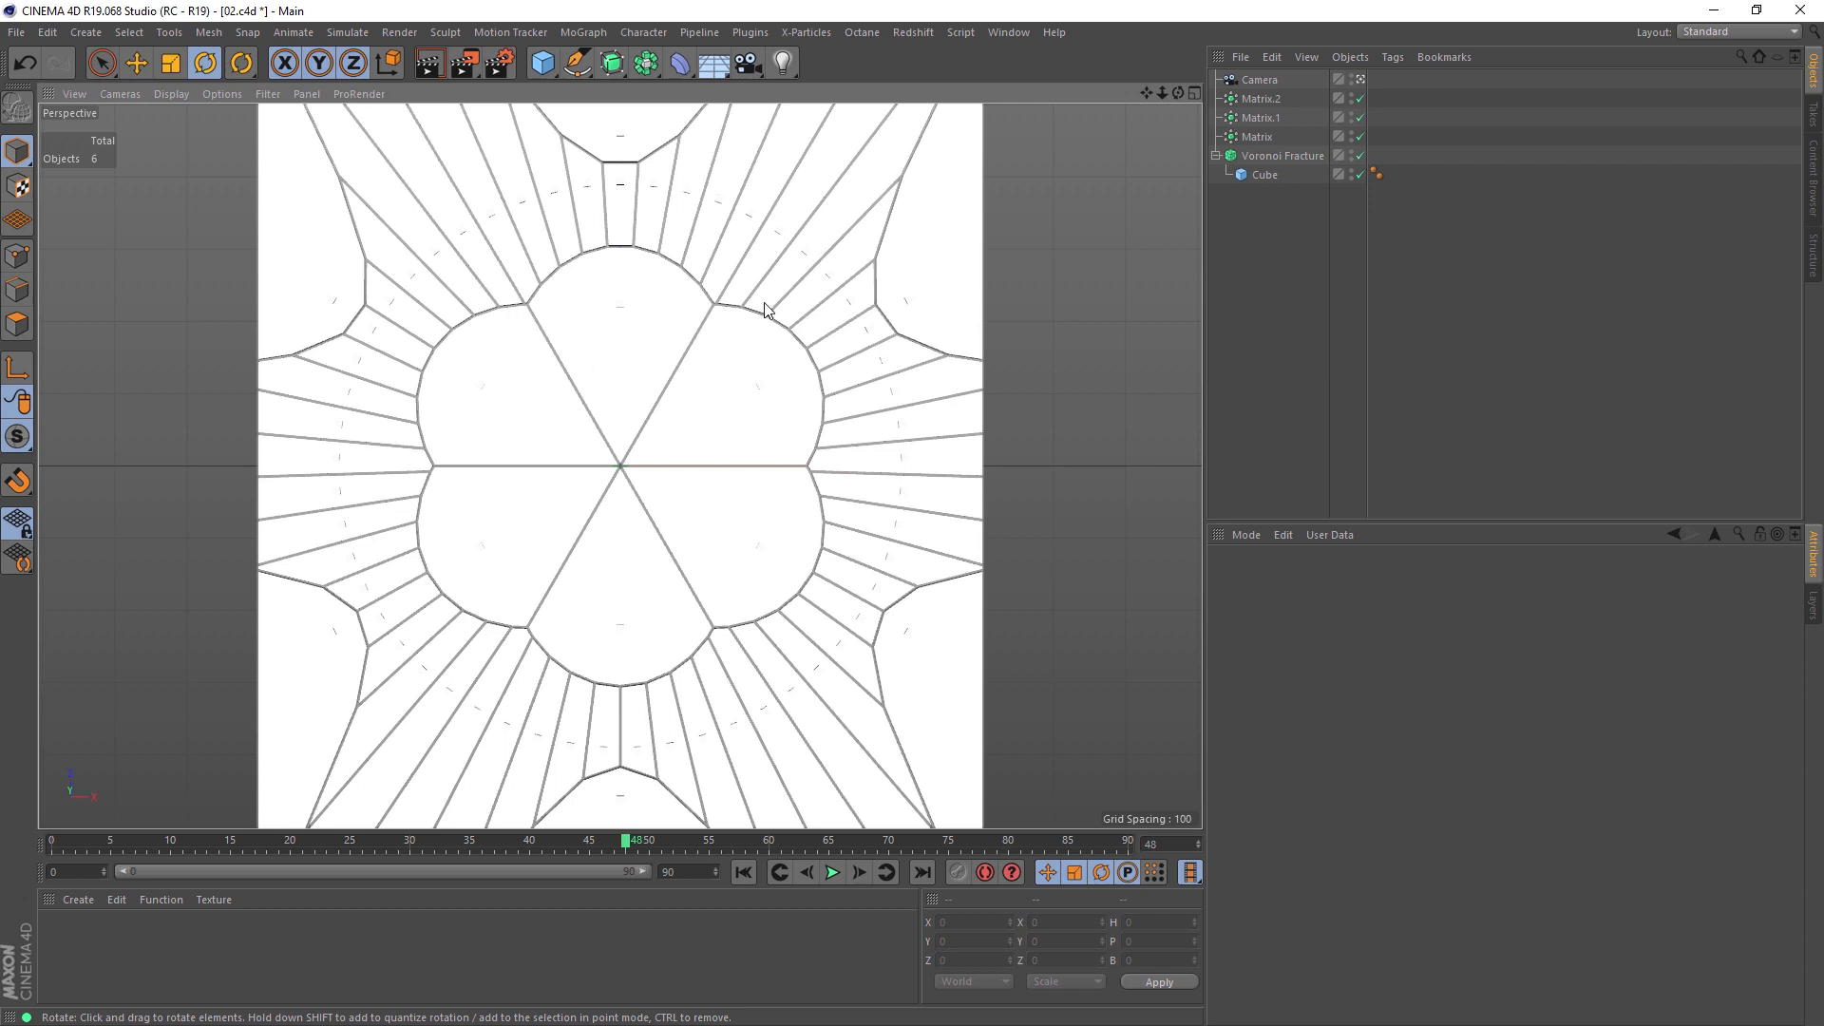
# Step: Change the viewport display to Hidden Line and render a preview of the fracture pattern
pyautogui.click(1258, 137)
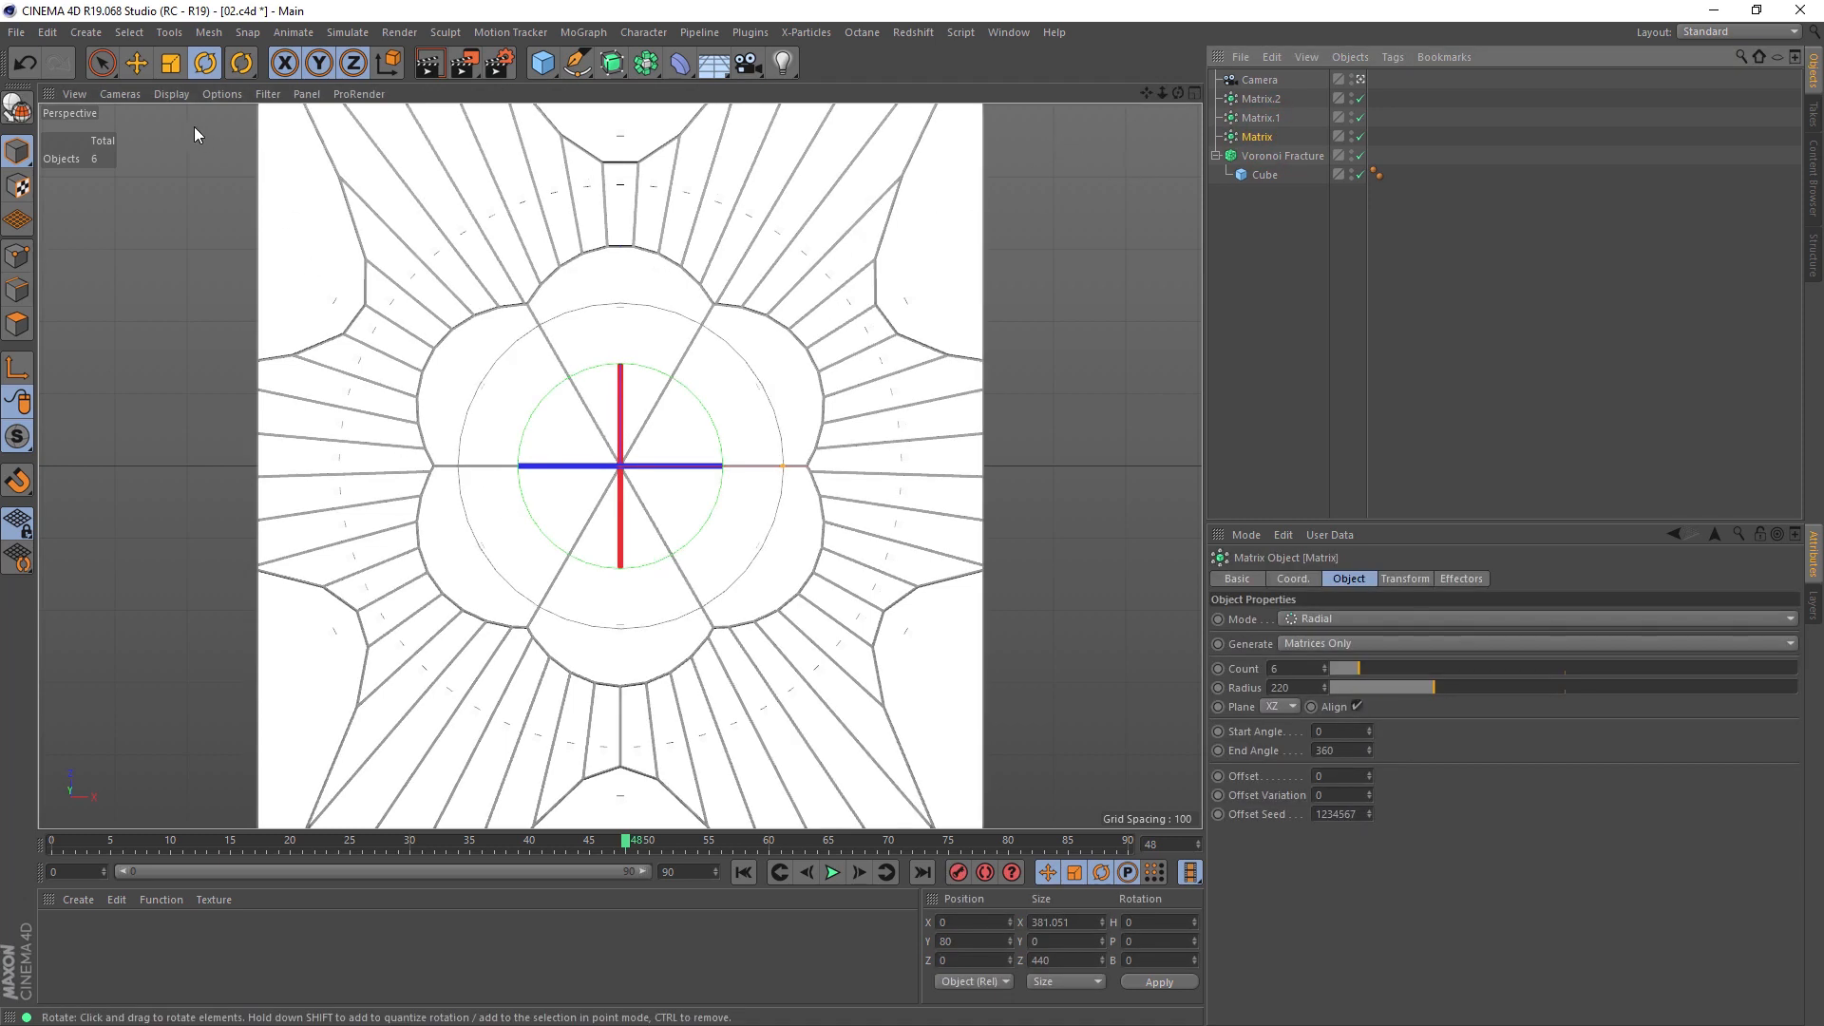
pyautogui.click(175, 94)
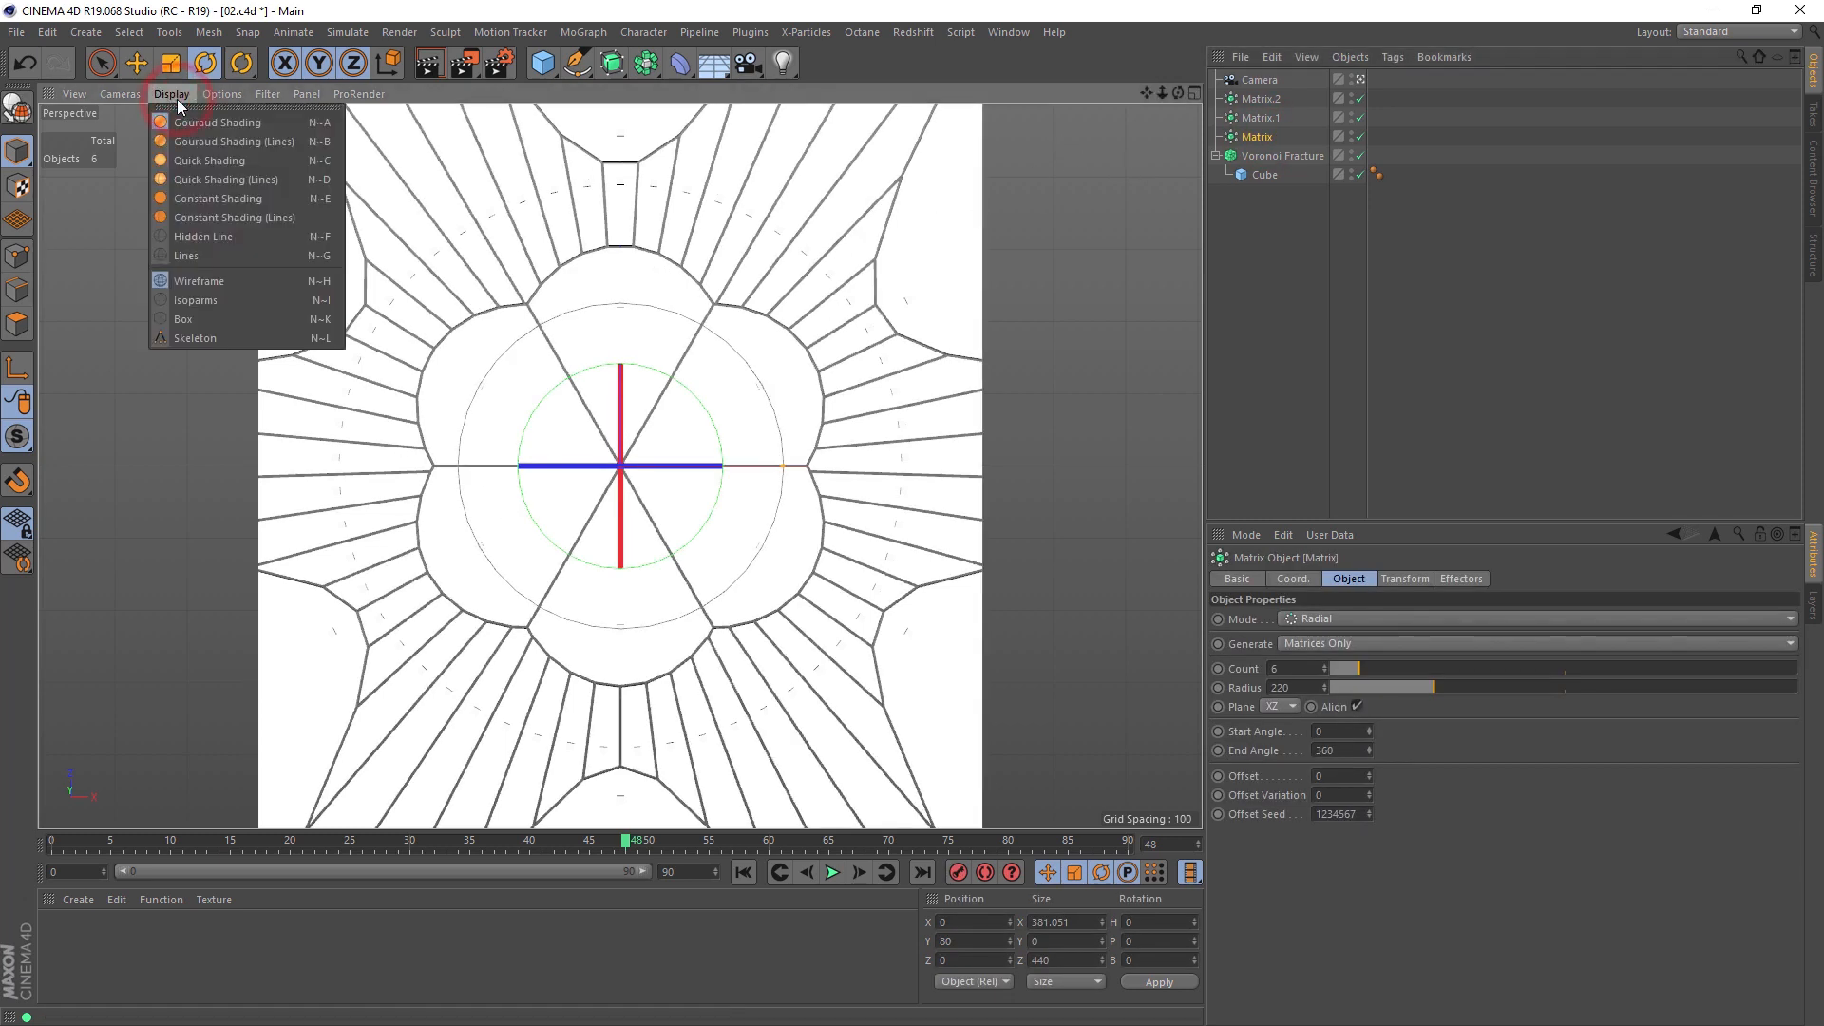
pyautogui.click(242, 239)
pyautogui.click(1114, 361)
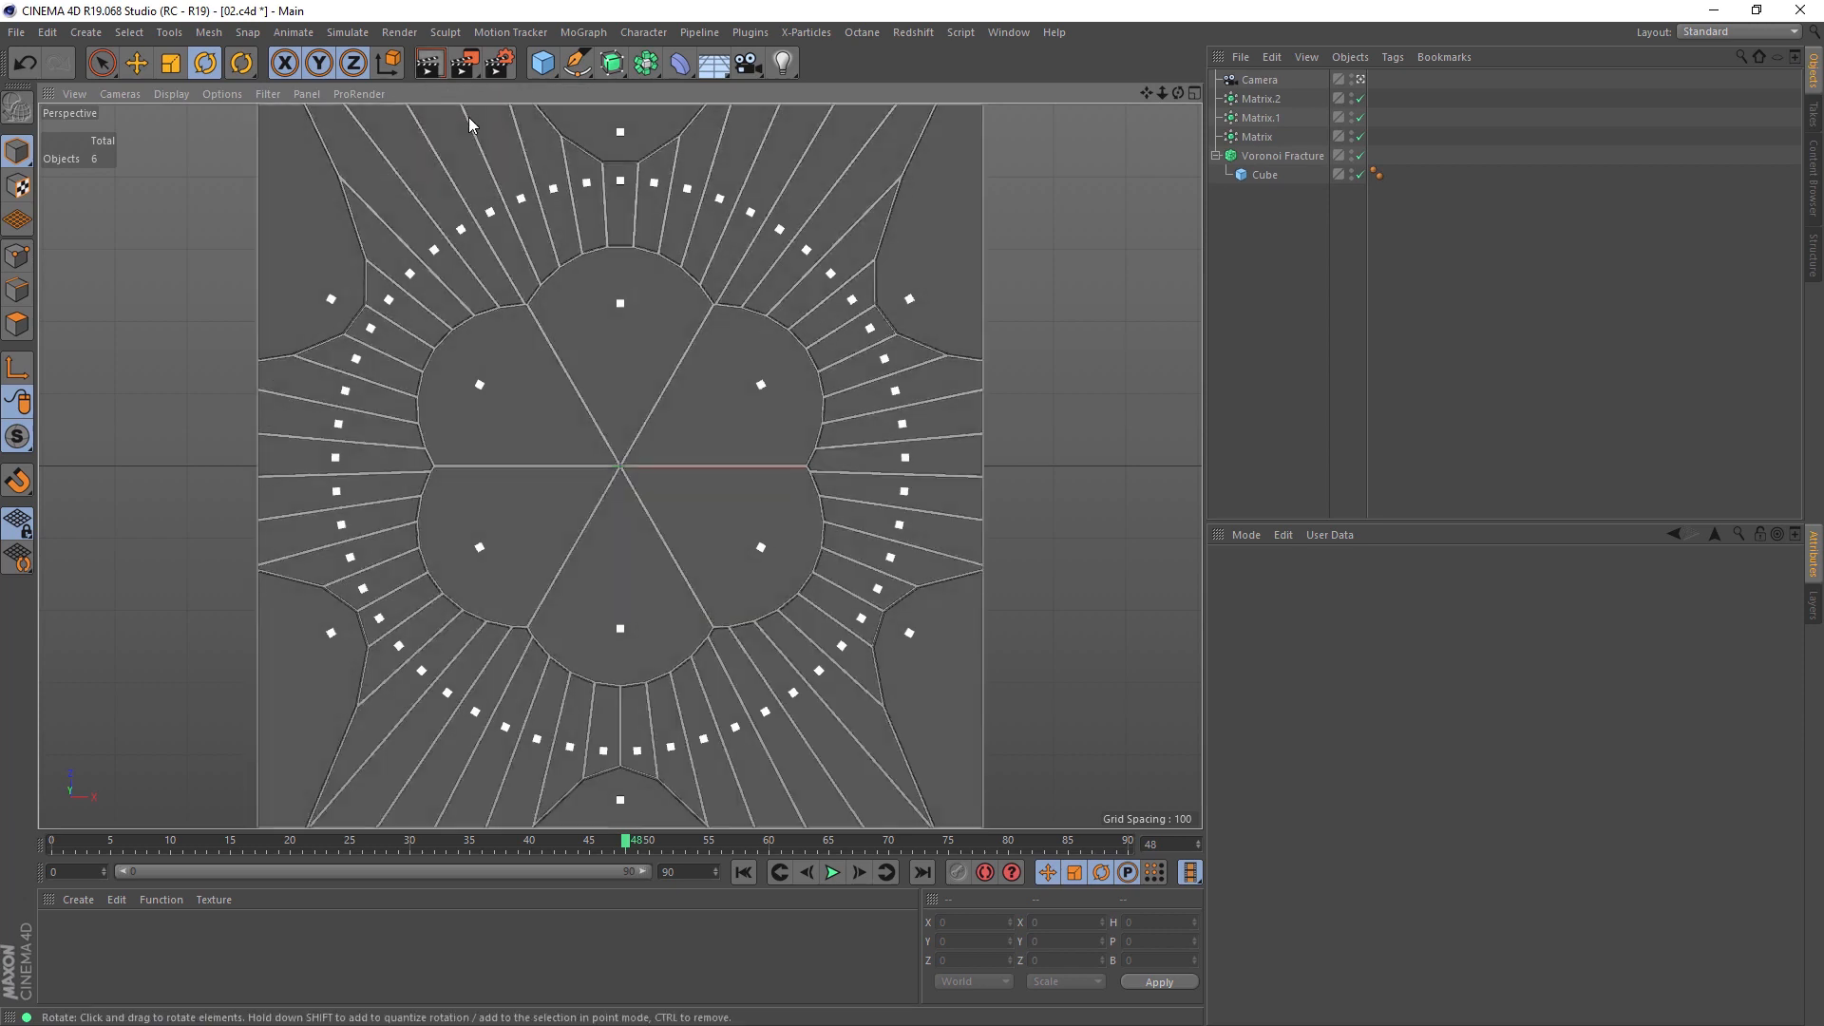
pyautogui.click(433, 68)
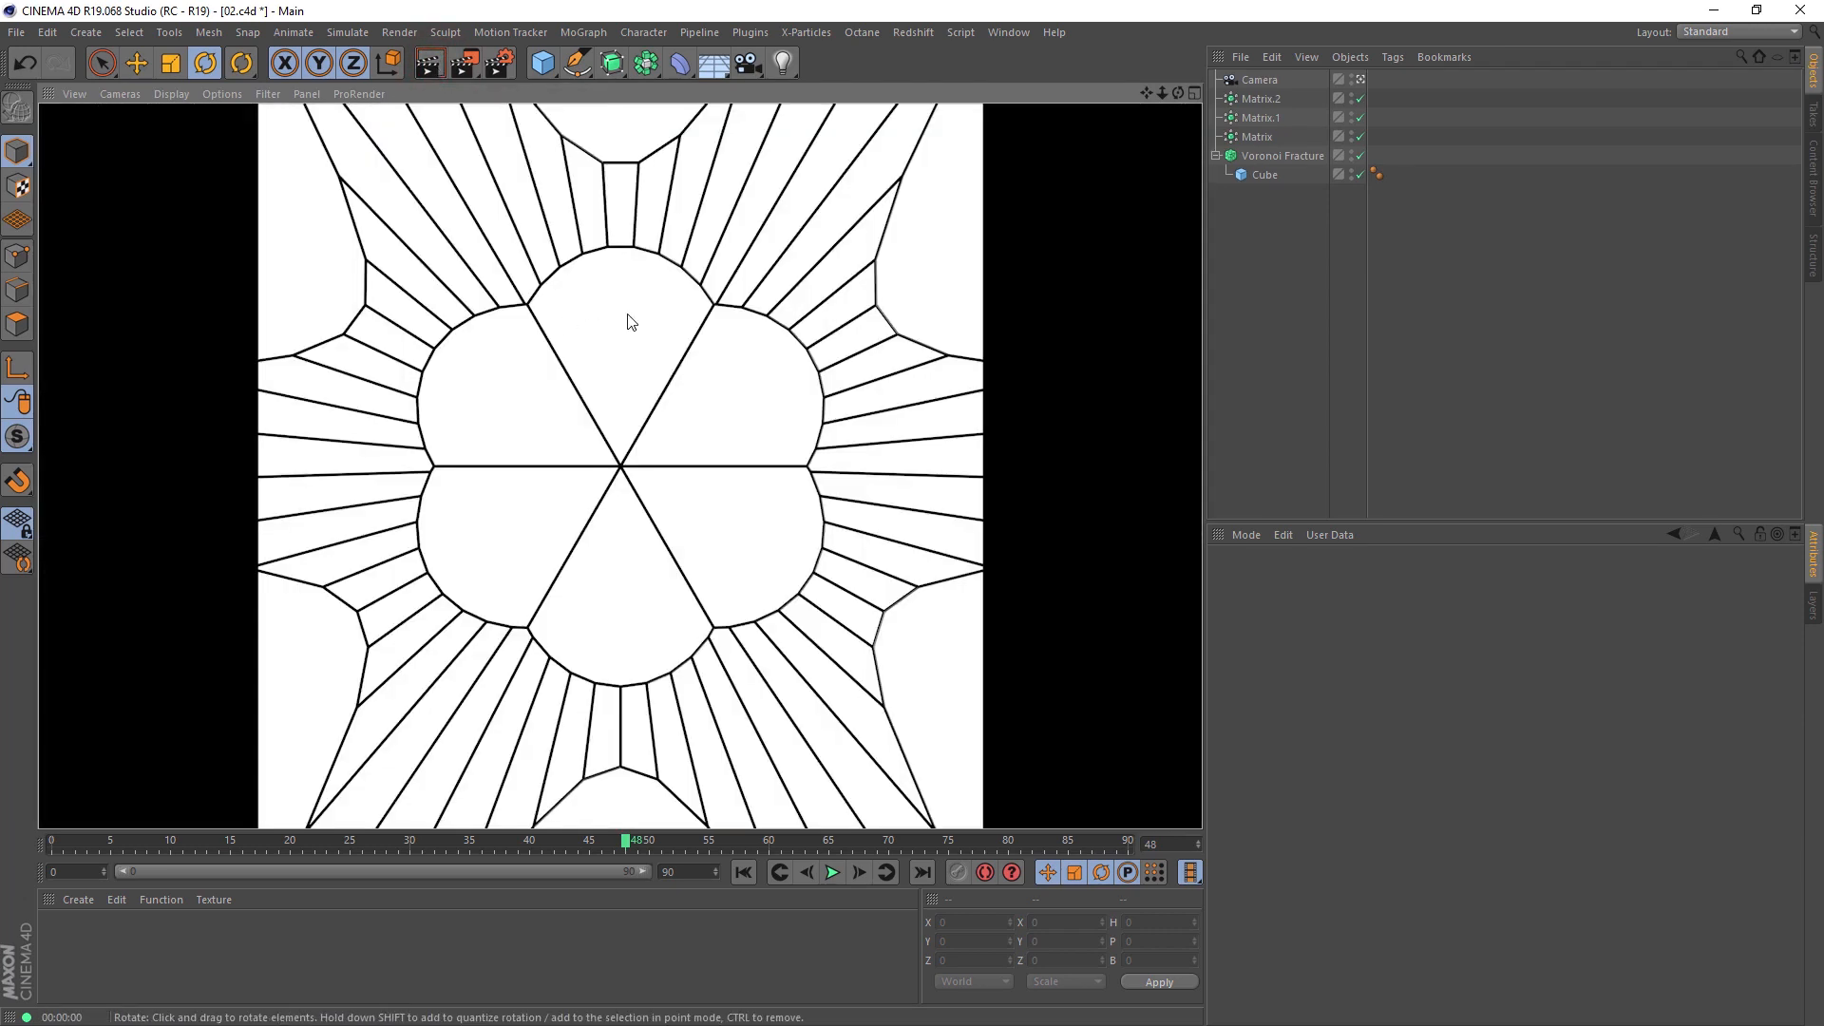
# Step: Render the pattern to the Picture Viewer, examine its lines at 100% and check the image save options
pyautogui.click(466, 70)
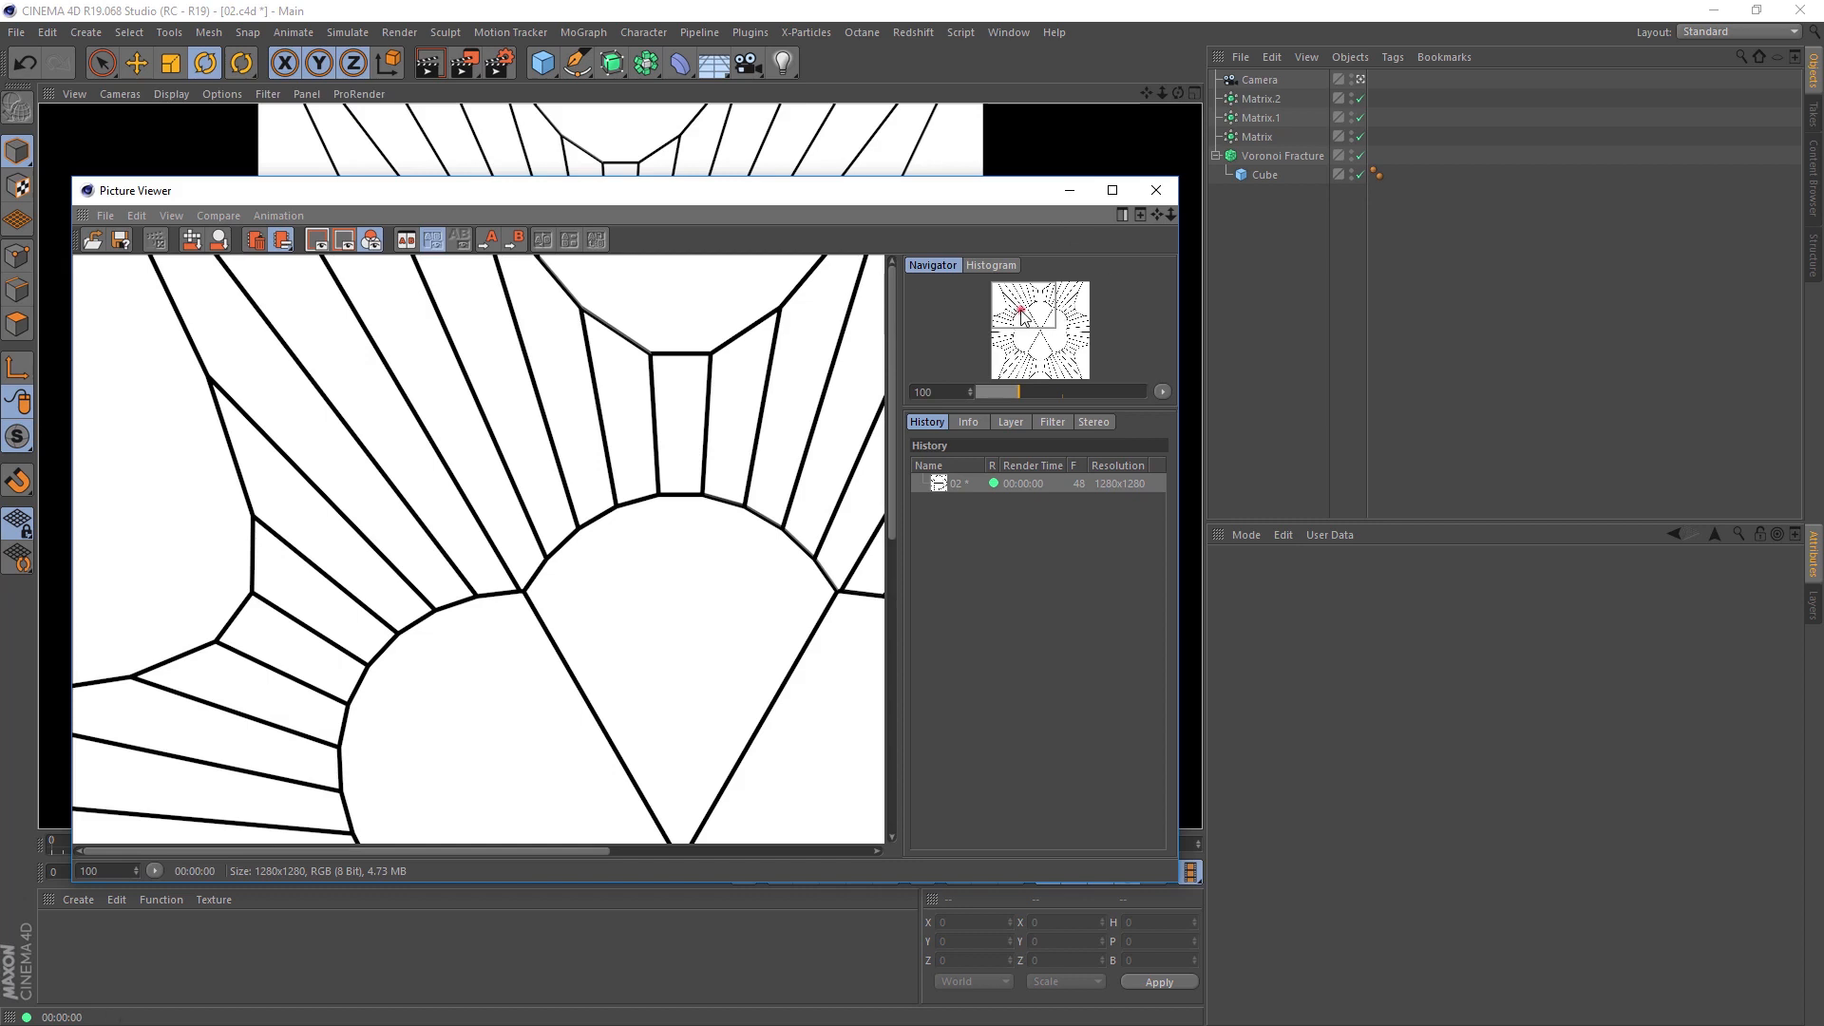
pyautogui.moveTo(1023, 317); pyautogui.dragTo(1064, 358)
pyautogui.click(120, 240)
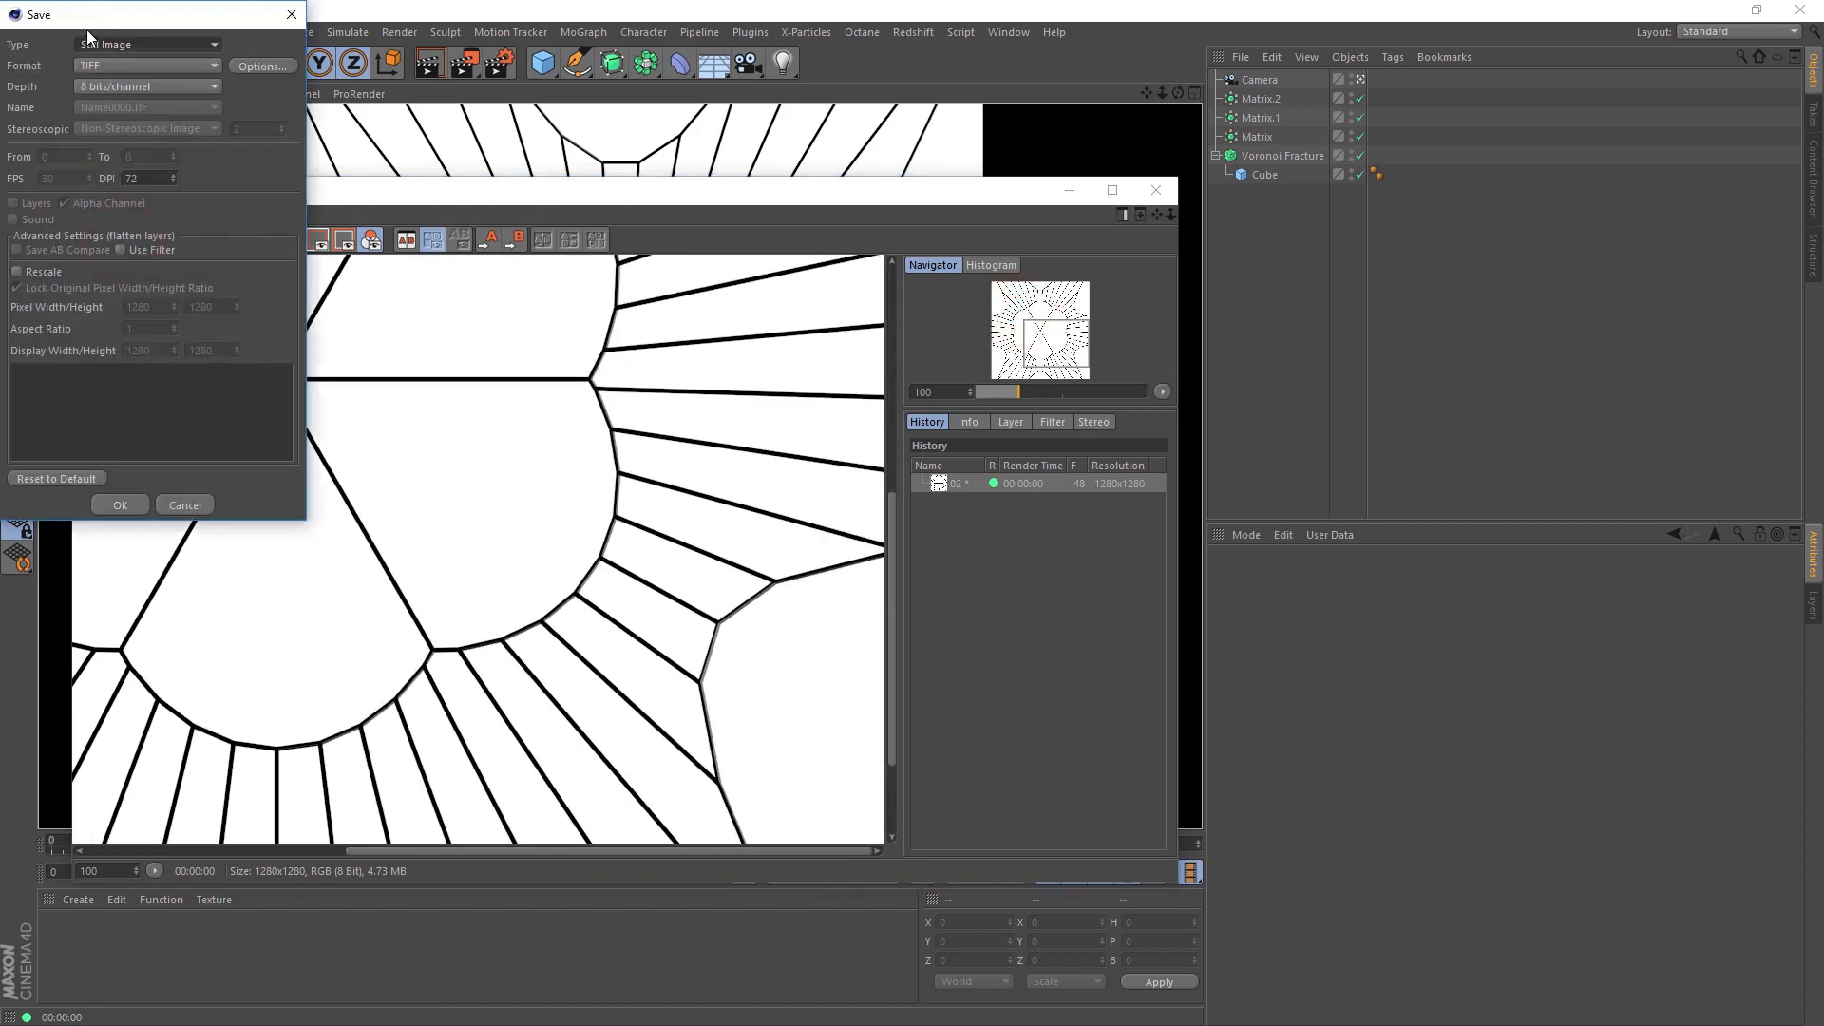
pyautogui.moveTo(95, 16); pyautogui.dragTo(397, 251)
pyautogui.click(520, 256)
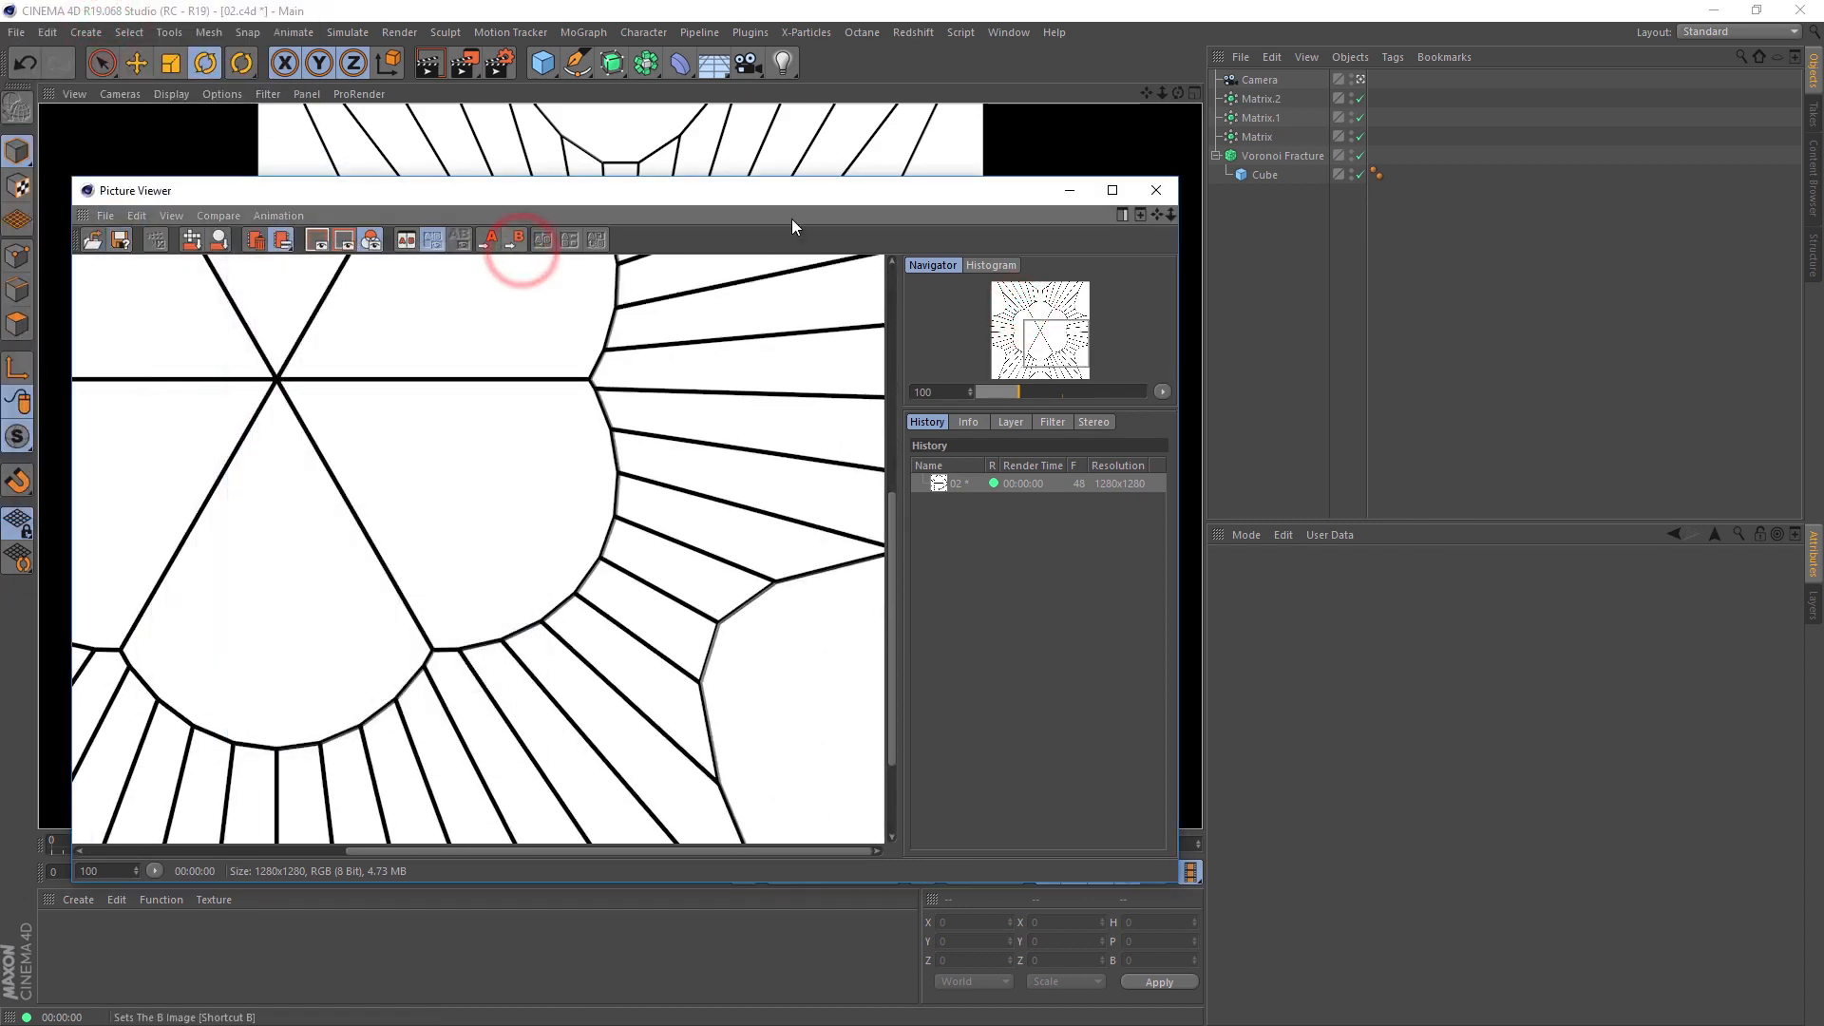
pyautogui.click(1151, 195)
# Step: Check the Alpha Channel option in the render save settings
pyautogui.click(500, 63)
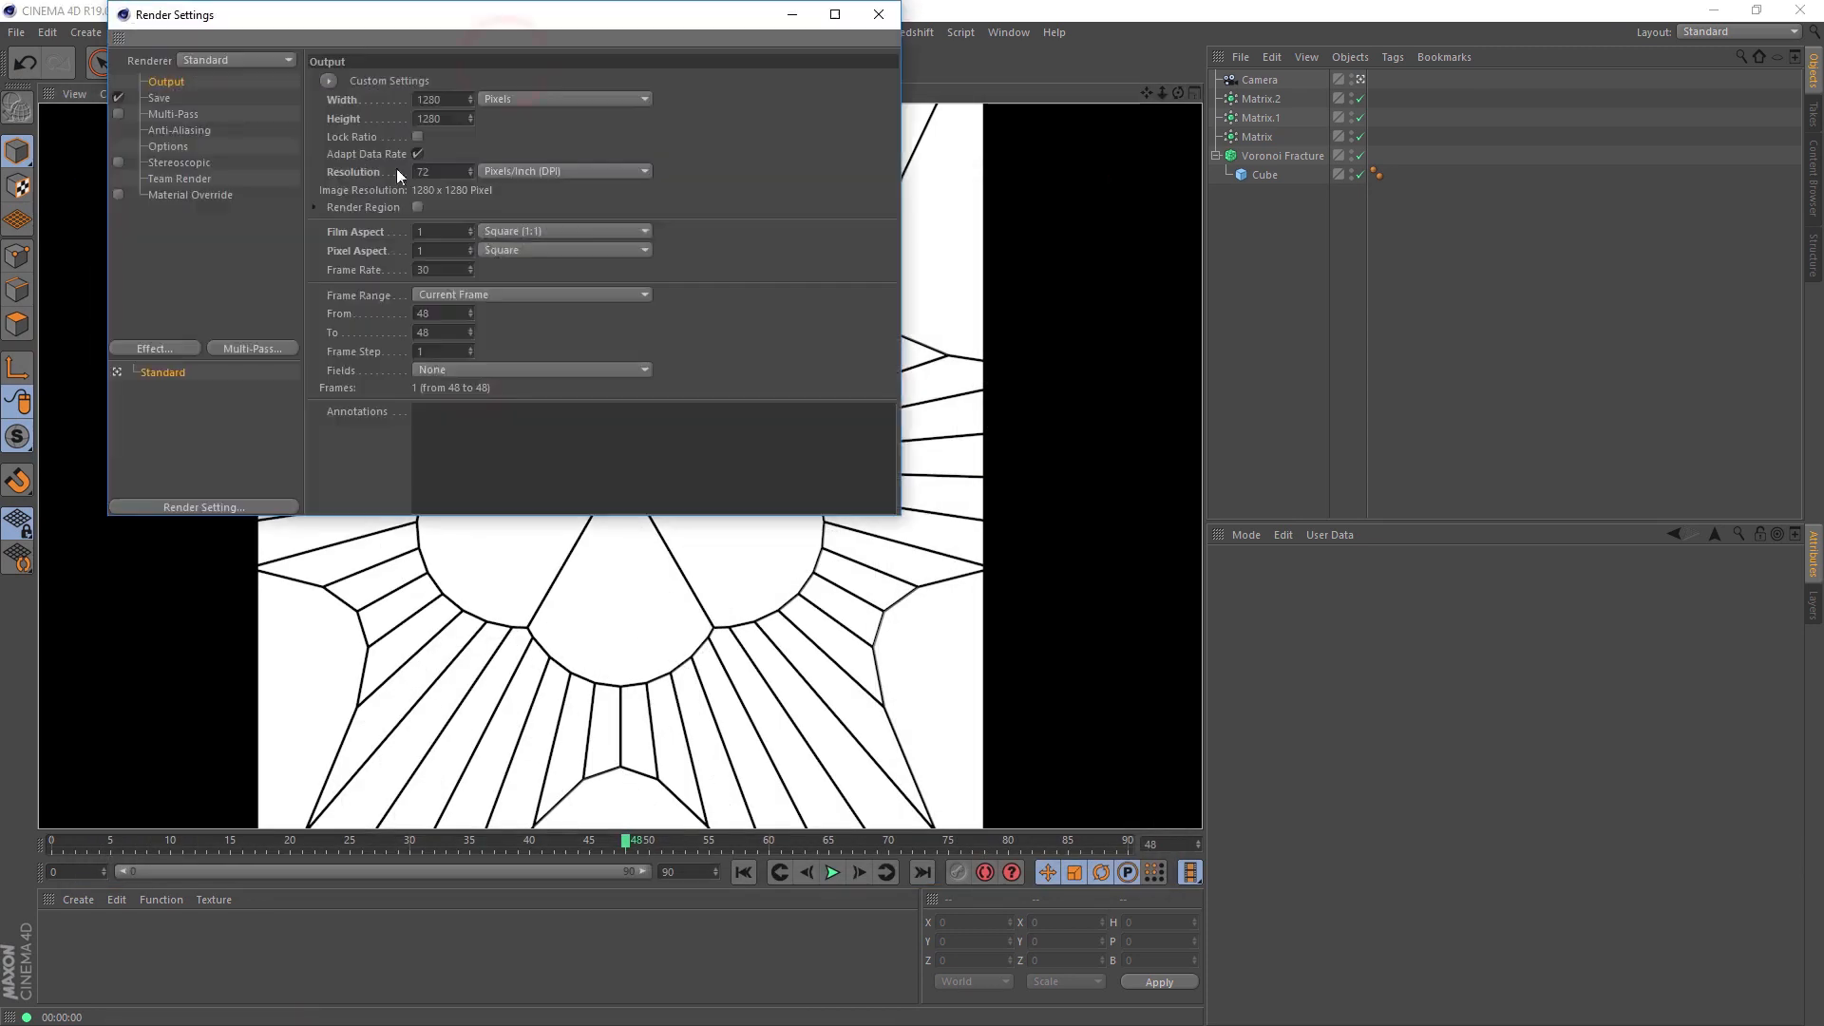
pyautogui.click(160, 98)
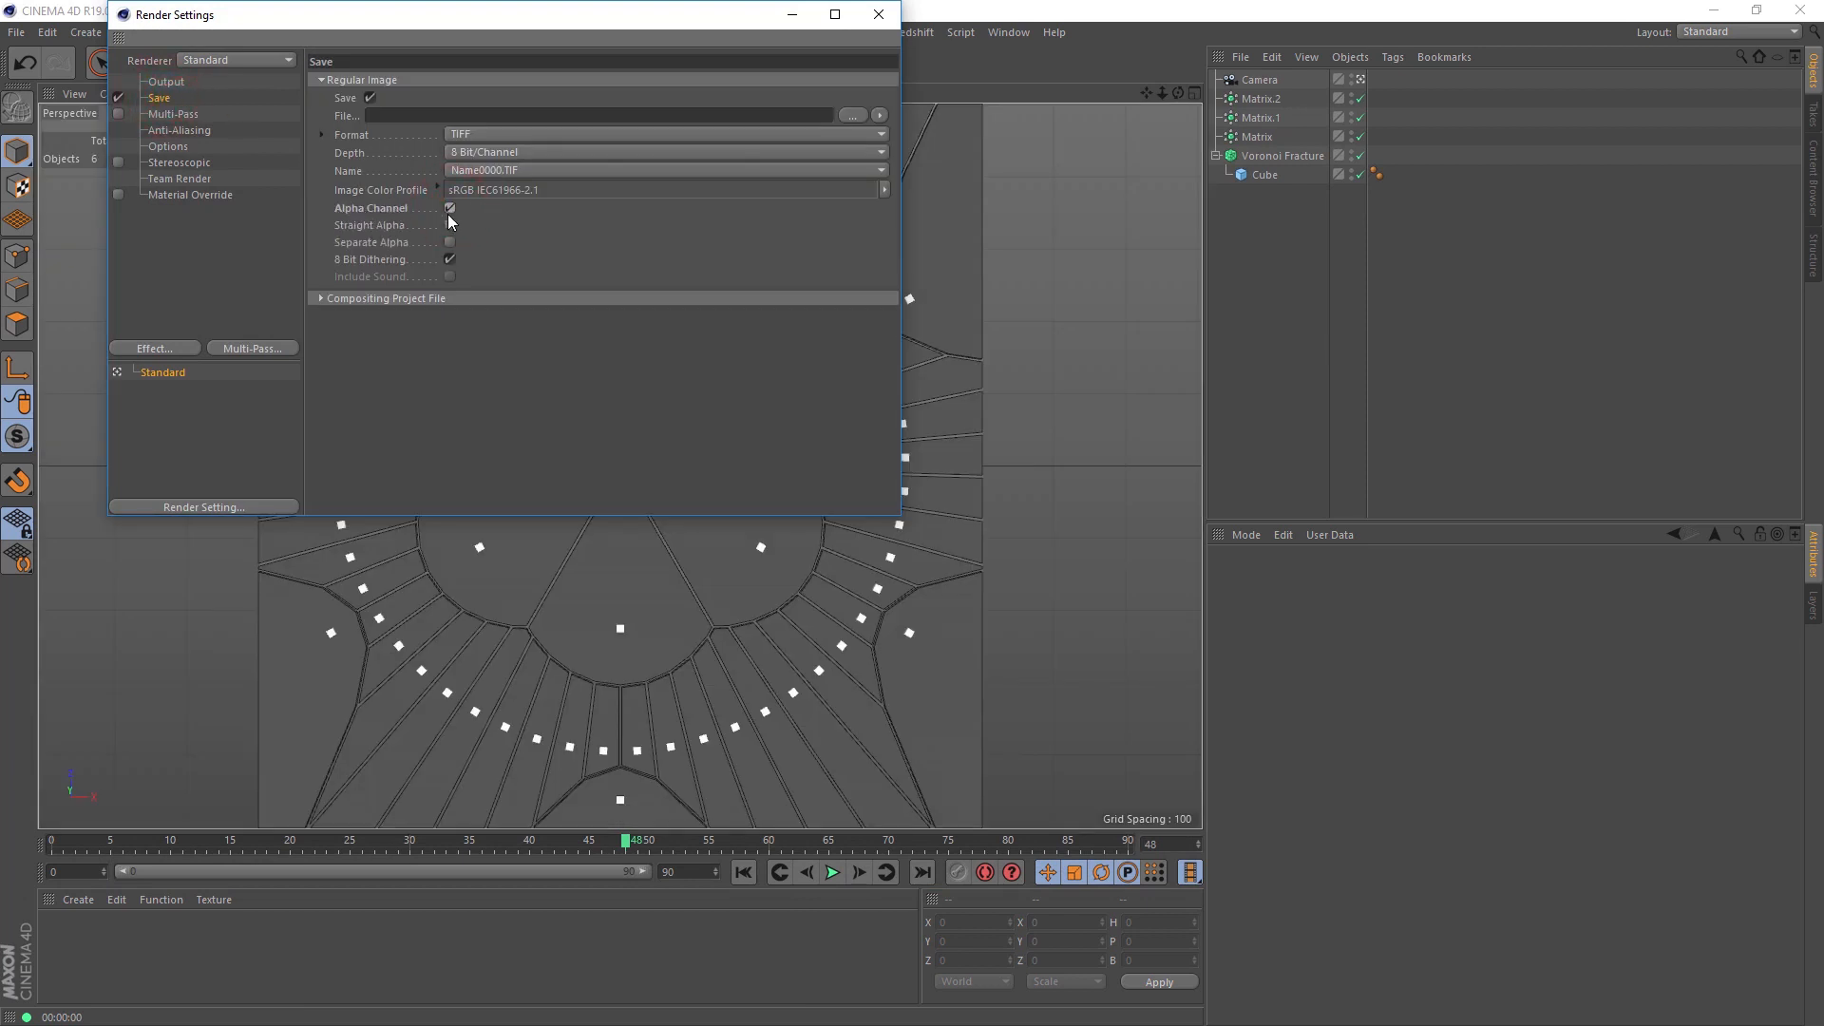
pyautogui.click(885, 12)
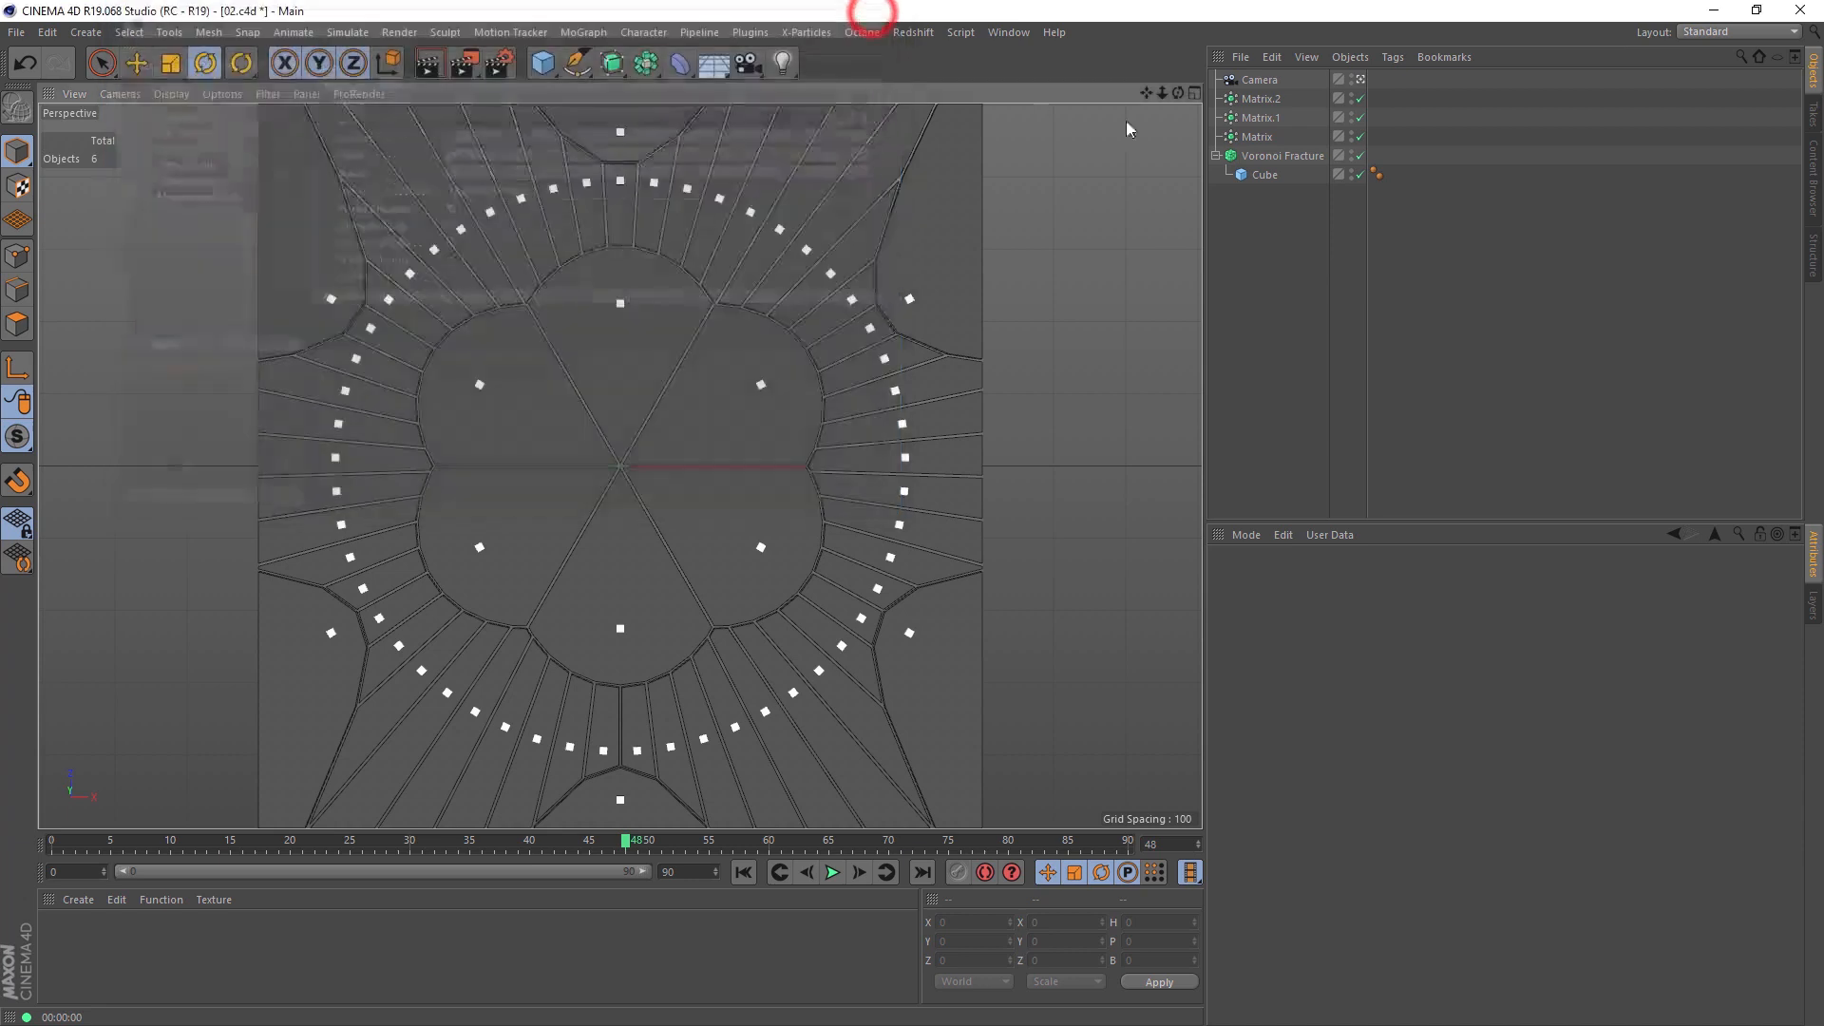
# Step: Reduce the radius of Matrix to 74 and of Matrix.1 to 86, switching Matrix.2 off while adjusting and back on
pyautogui.click(1262, 137)
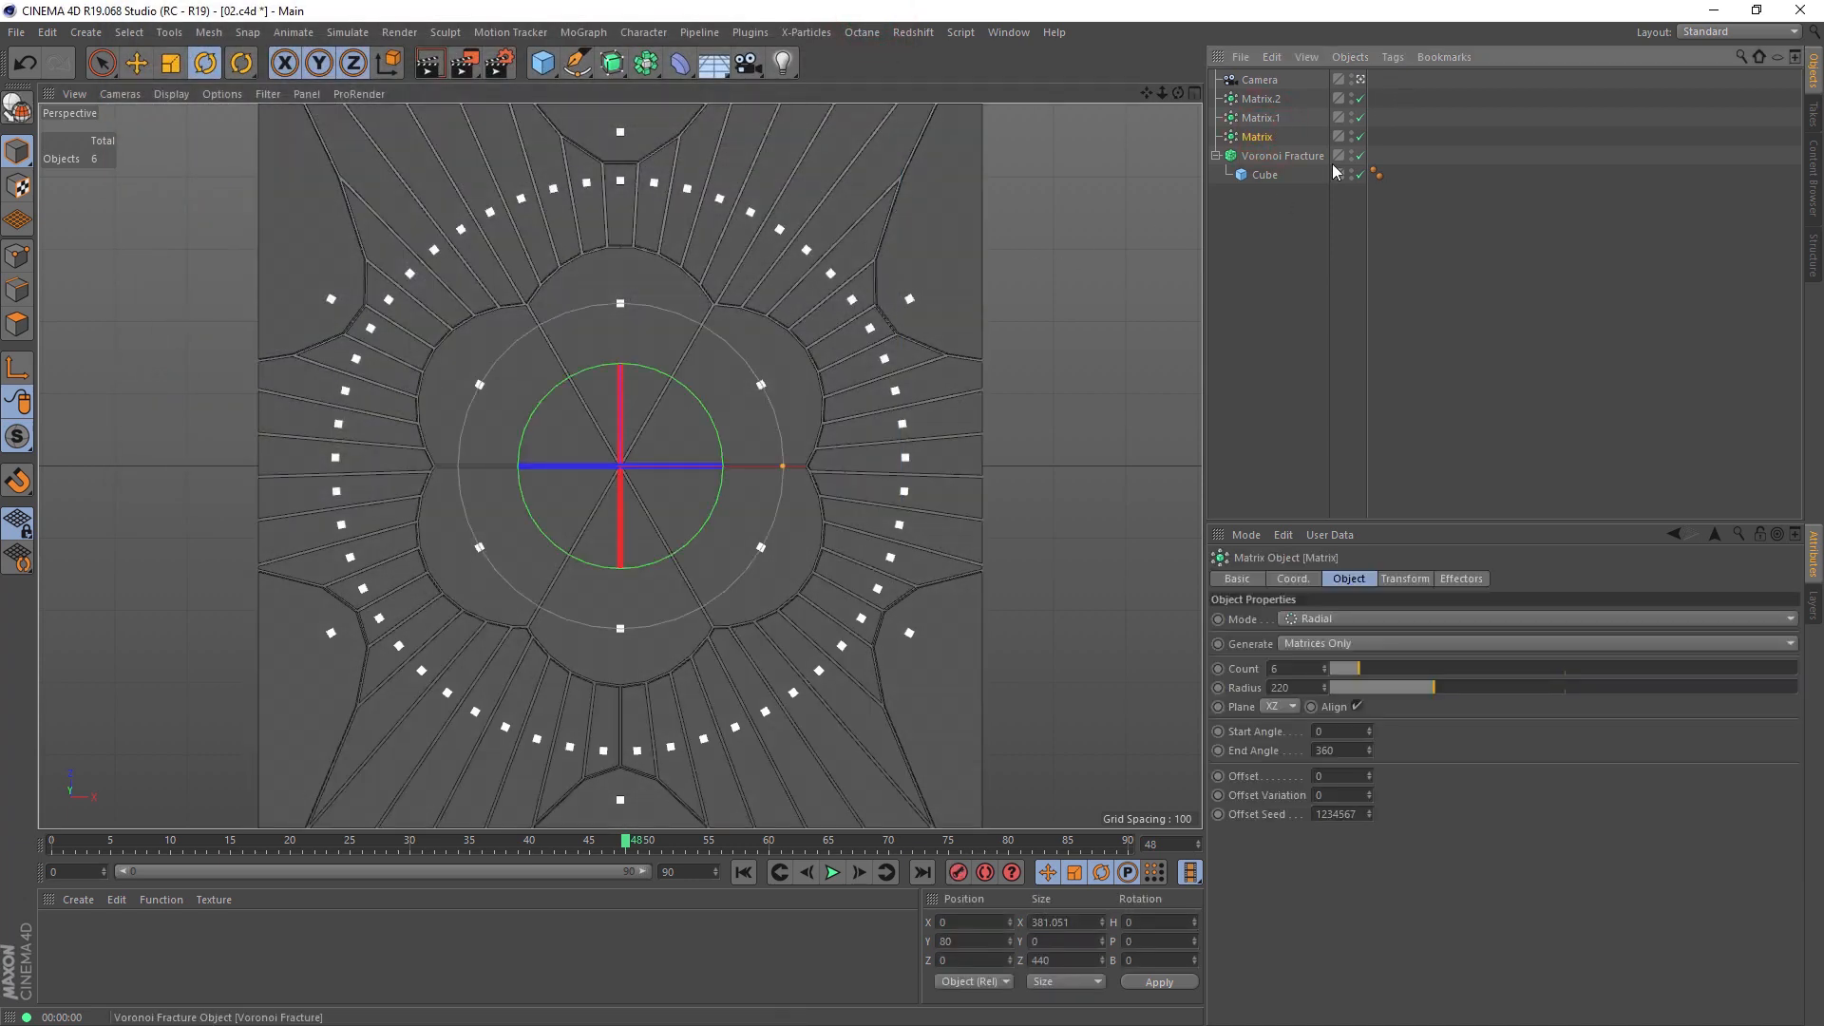
pyautogui.moveTo(1434, 687); pyautogui.dragTo(1365, 692)
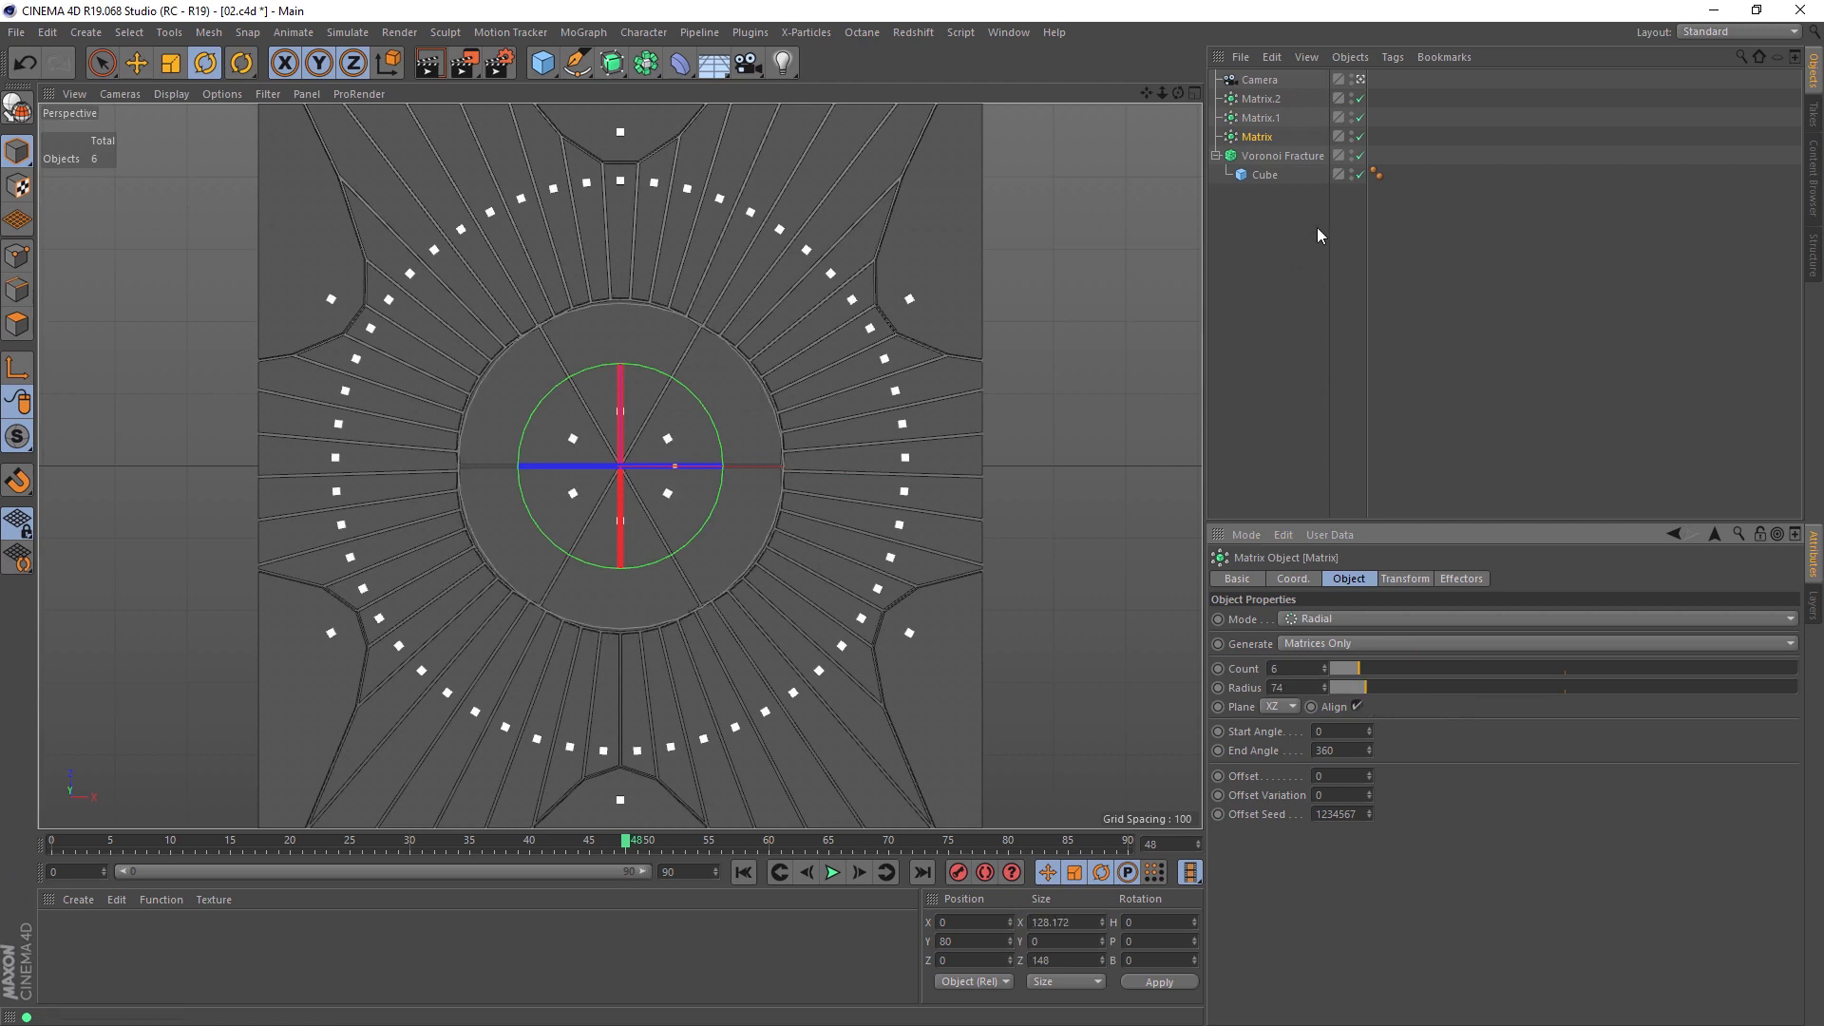
pyautogui.click(1261, 117)
pyautogui.moveTo(1491, 688); pyautogui.dragTo(1402, 689)
pyautogui.click(1361, 98)
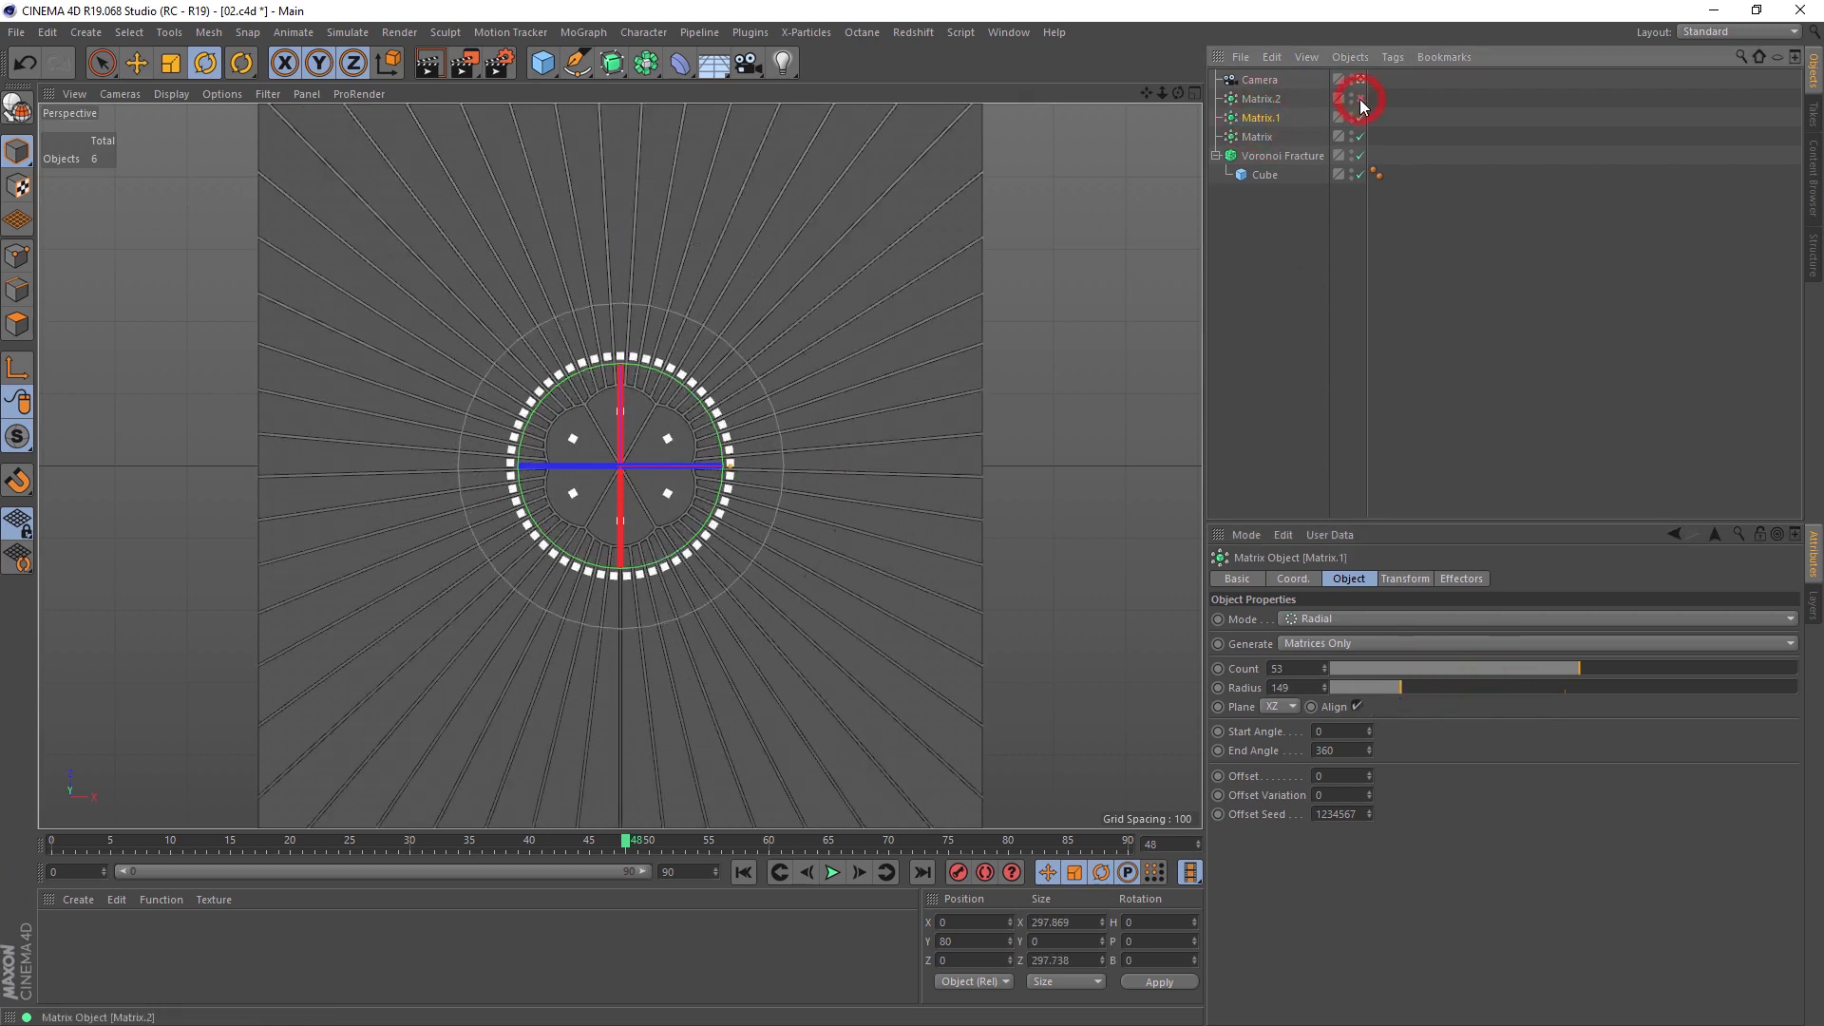
pyautogui.moveTo(1401, 690); pyautogui.dragTo(1371, 694)
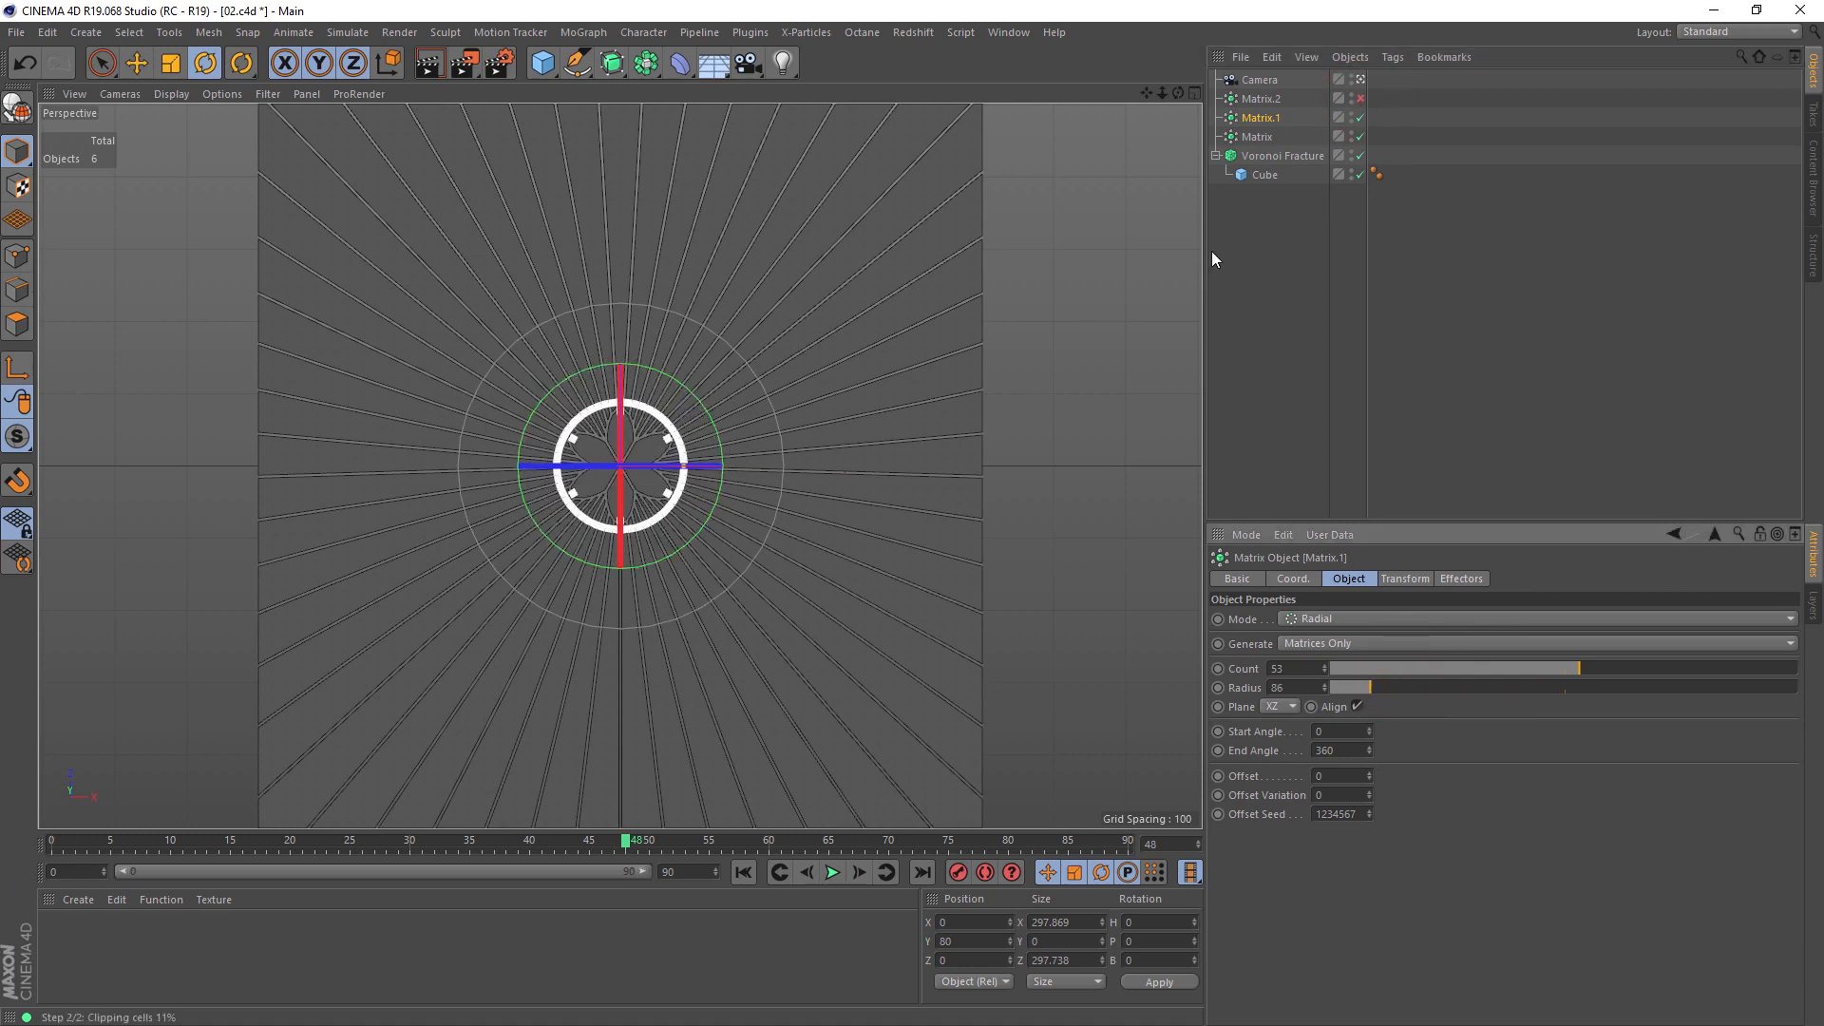
pyautogui.click(1361, 98)
# Step: Set the radius of Matrix.2 to 214 and add a duplicate of it to the Voronoi Fracture sources
pyautogui.click(1265, 98)
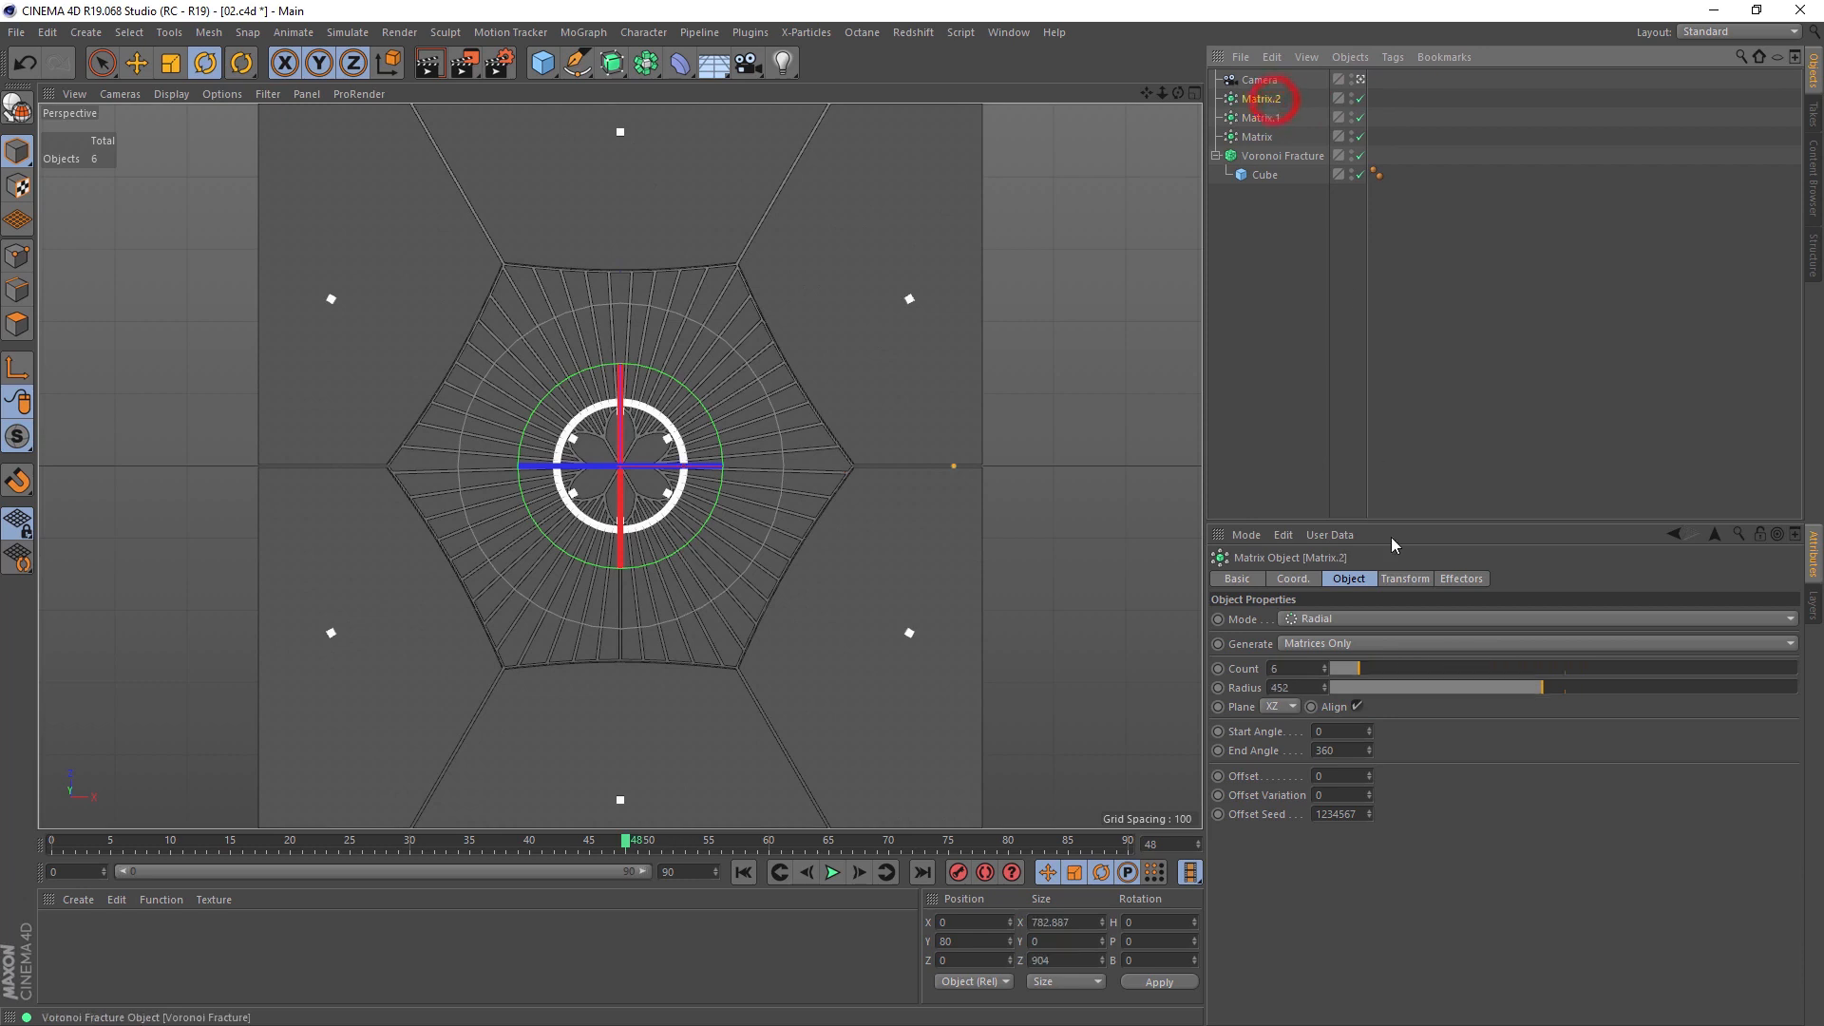
pyautogui.moveTo(1505, 688); pyautogui.dragTo(1431, 699)
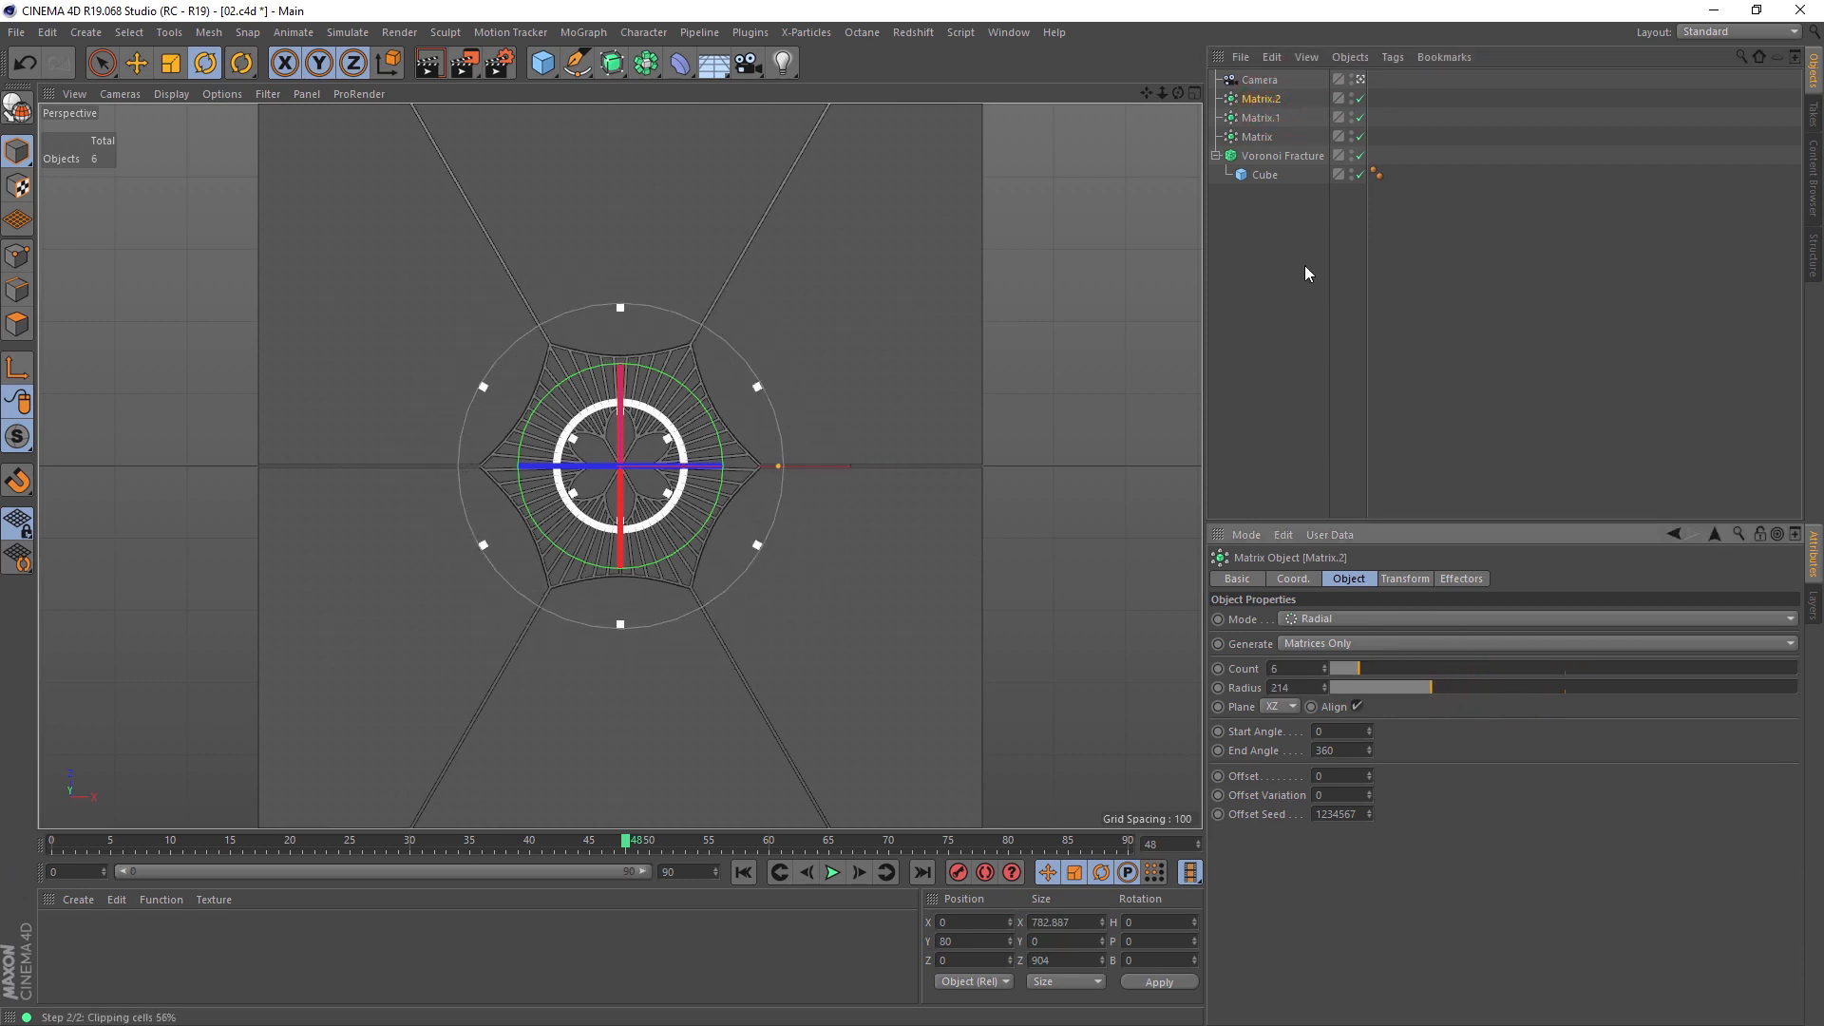
pyautogui.keyDown('ctrl'); pyautogui.moveTo(1273, 98); pyautogui.dragTo(1364, 751); pyautogui.keyUp('ctrl')
pyautogui.click(1272, 182)
# Step: Give the duplicated Matrix a radius of 325 and a count of 24, and render a preview of the view
pyautogui.click(1252, 98)
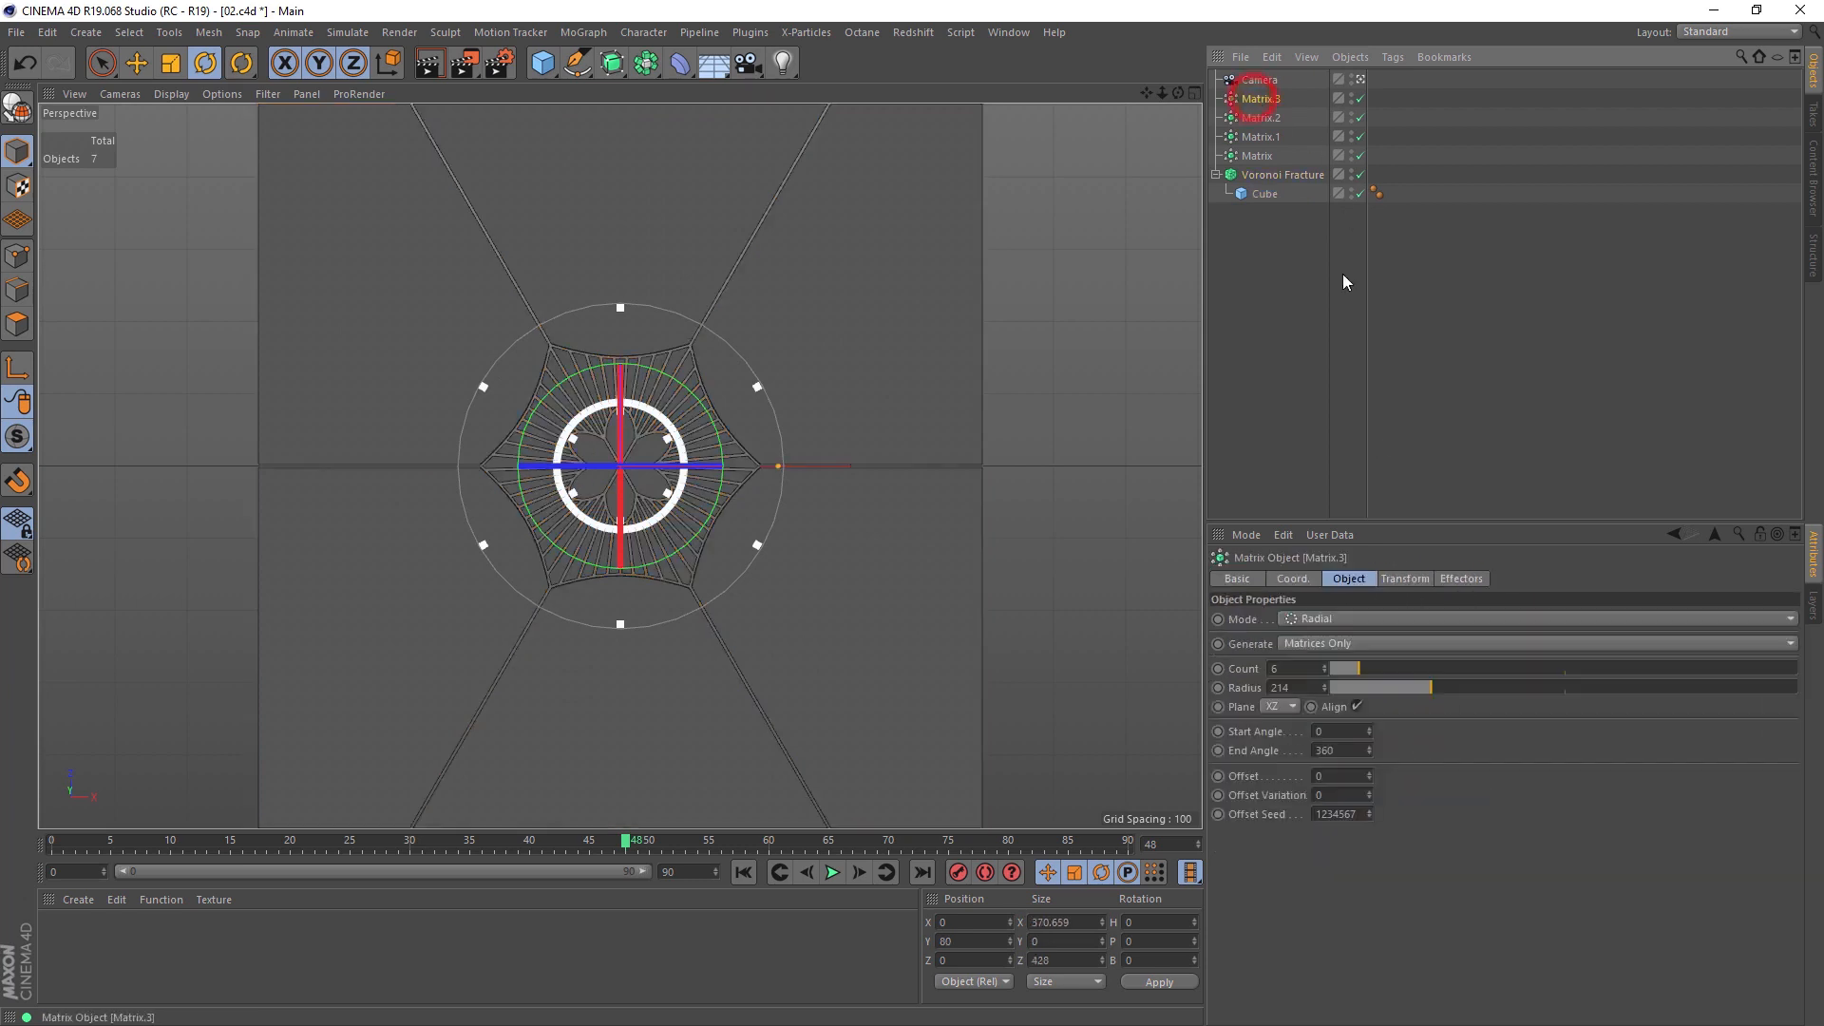
pyautogui.moveTo(1421, 688); pyautogui.dragTo(1180, 660)
pyautogui.write('24')
pyautogui.press('Return')
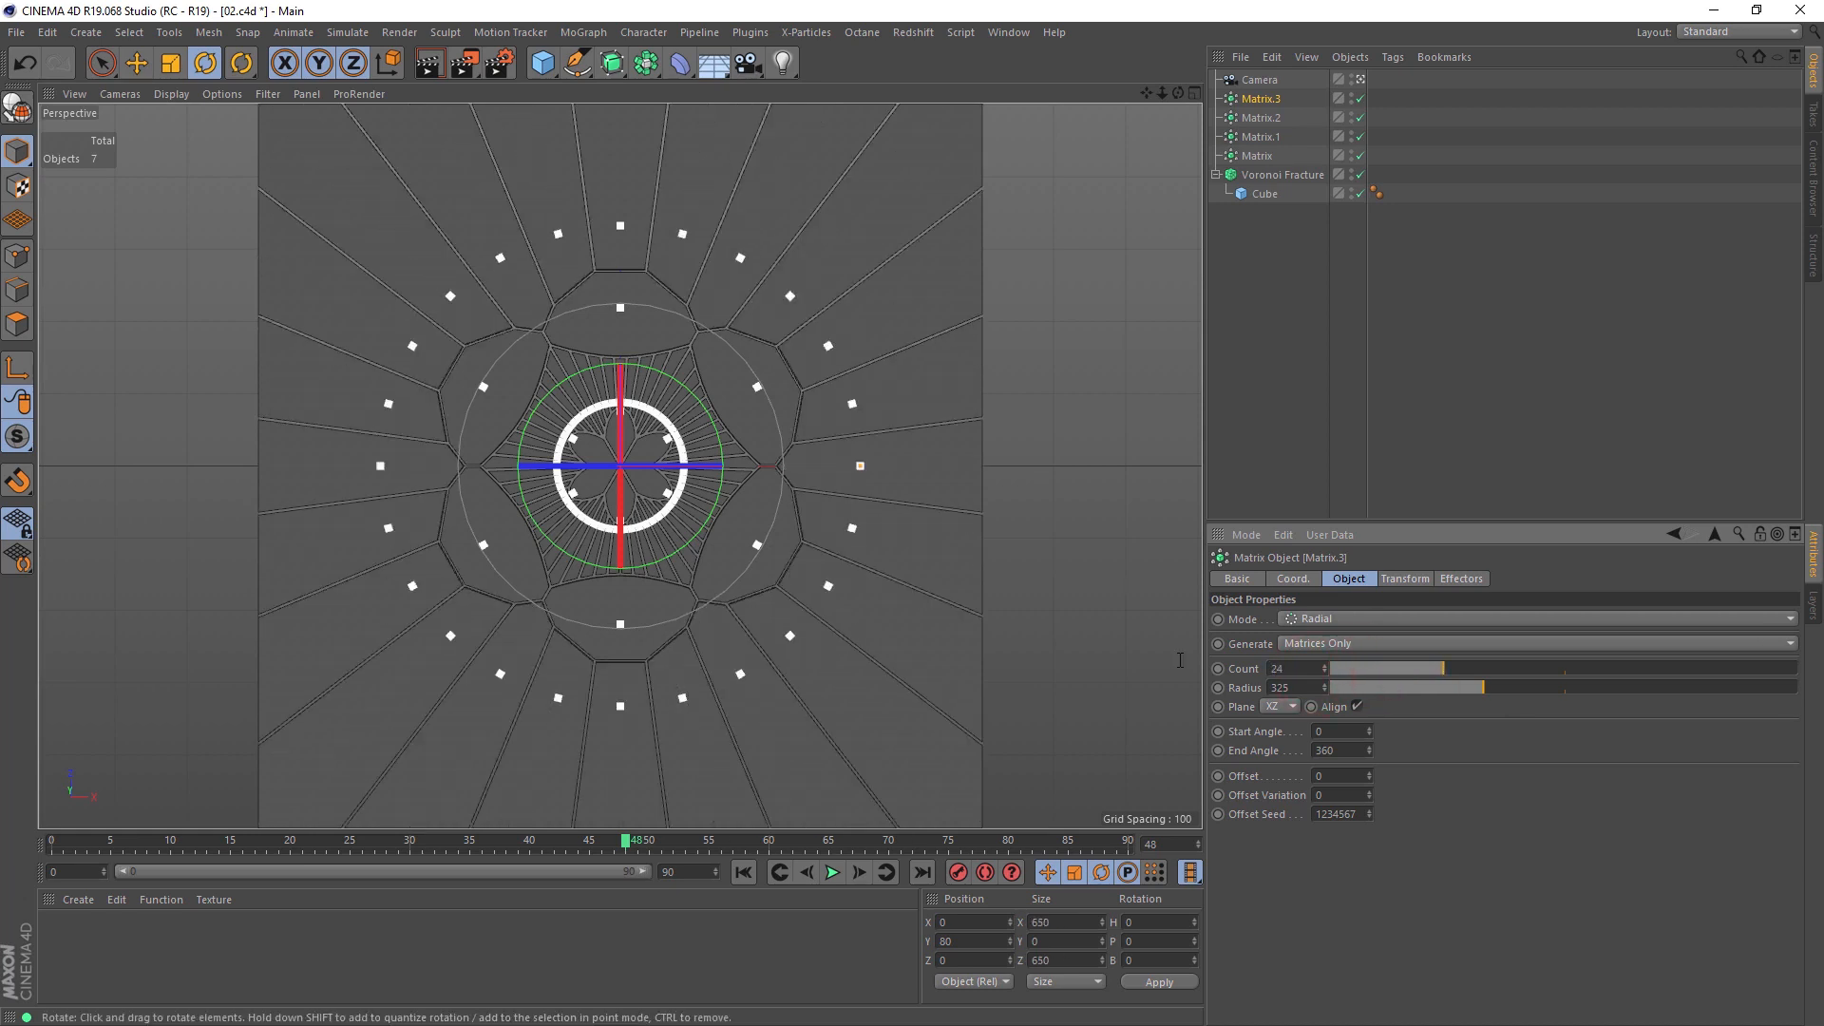
pyautogui.click(1037, 431)
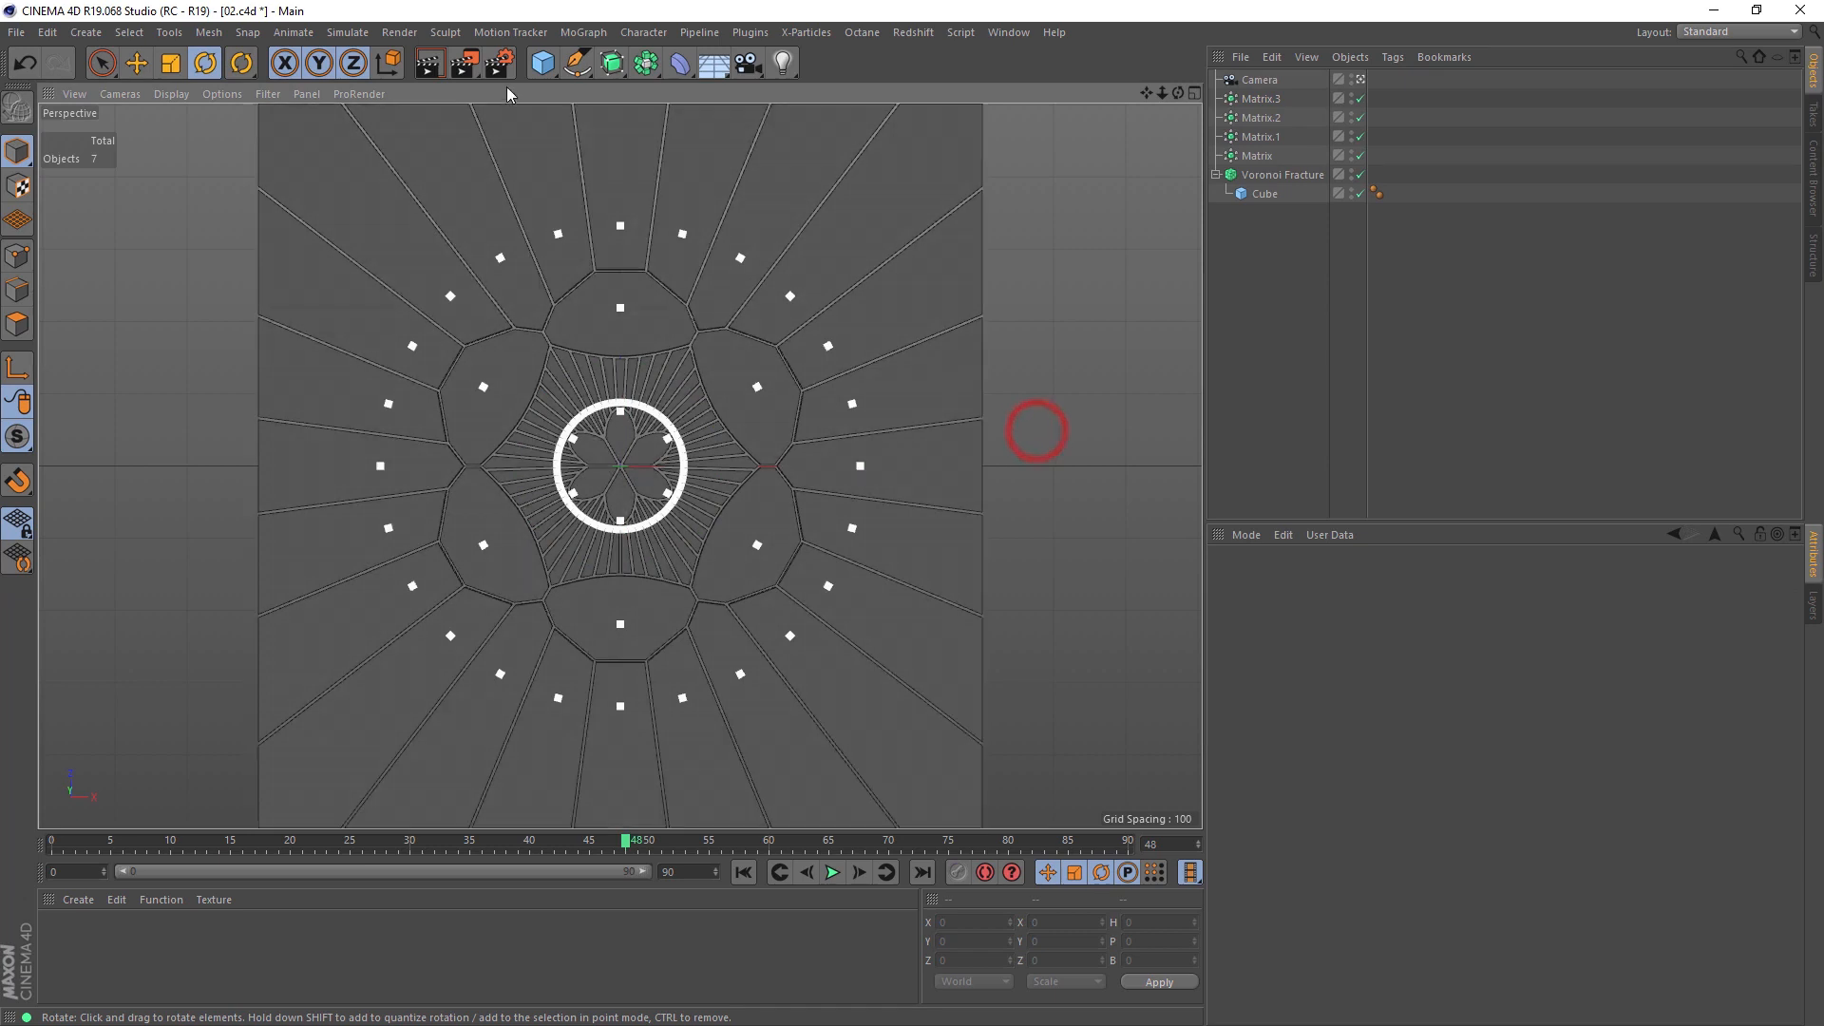
pyautogui.click(429, 63)
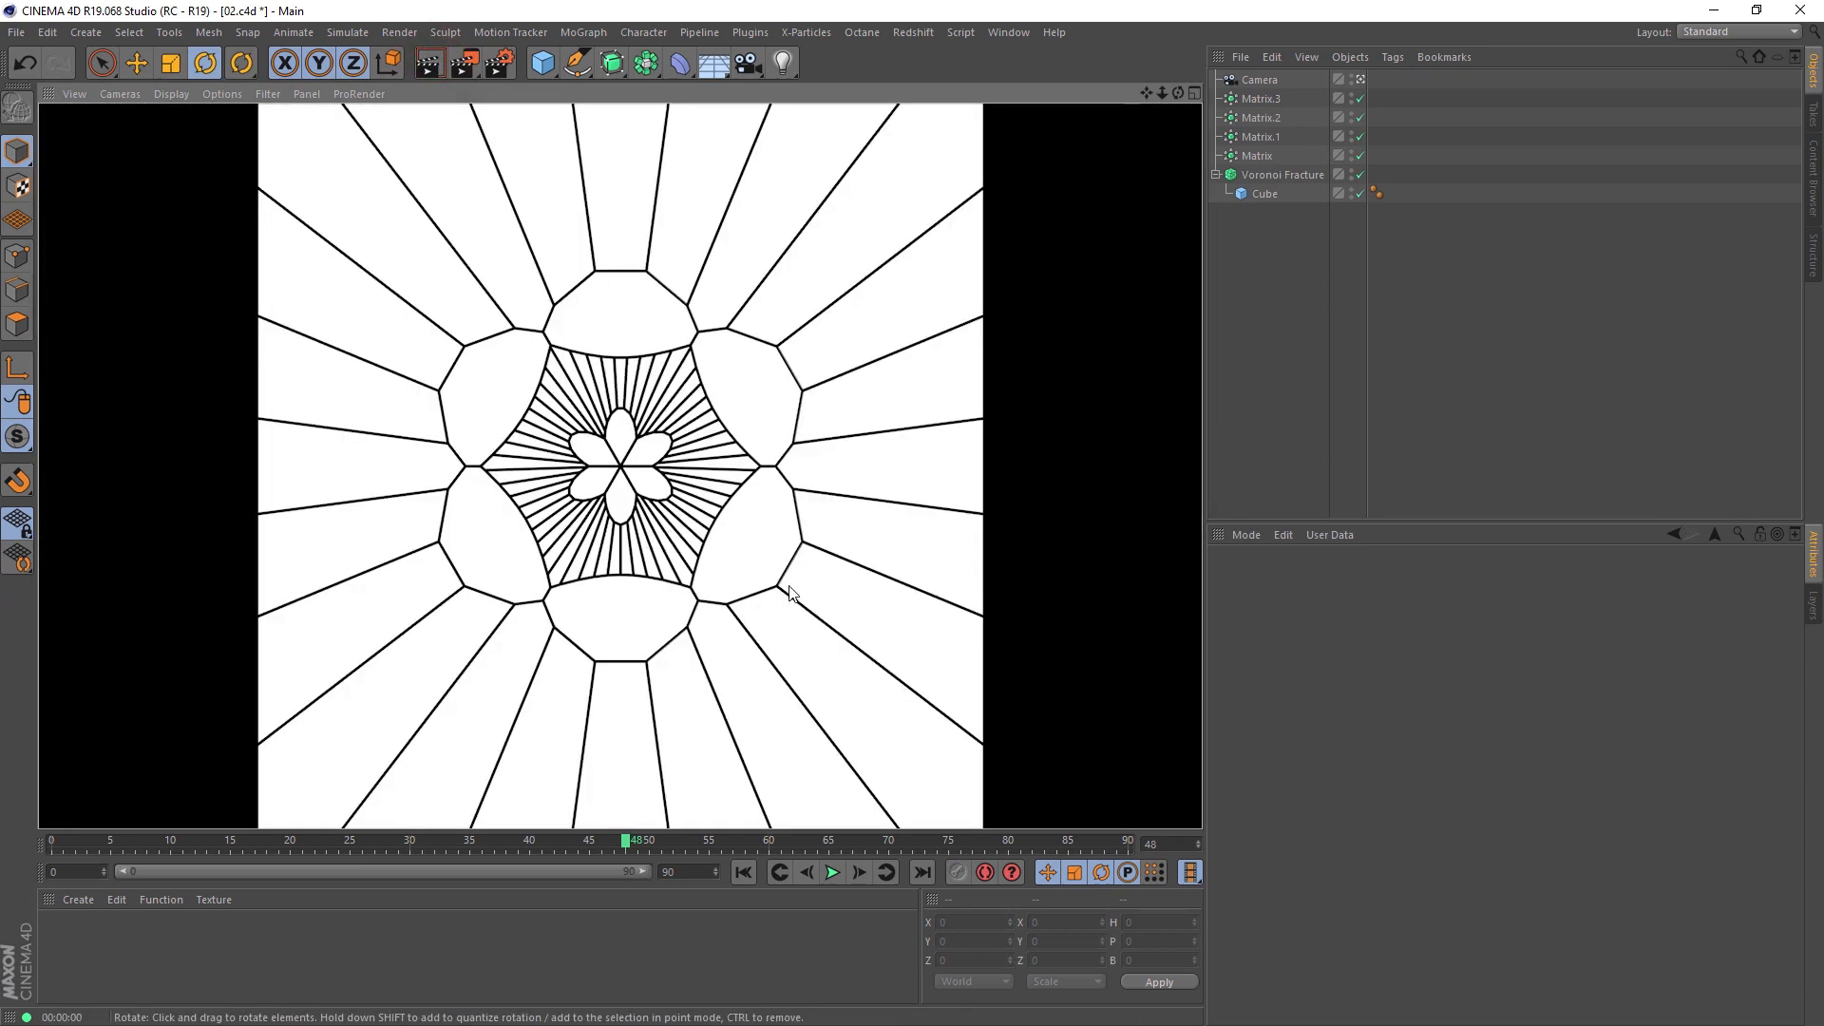
# Step: Duplicate the 24-point Matrix, add the copy to the Voronoi Fracture sources and check its entry in the expanded source list
pyautogui.click(1267, 253)
pyautogui.click(1268, 100)
pyautogui.keyDown('ctrl'); pyautogui.moveTo(1273, 106); pyautogui.dragTo(1340, 768); pyautogui.keyUp('ctrl')
pyautogui.click(1275, 193)
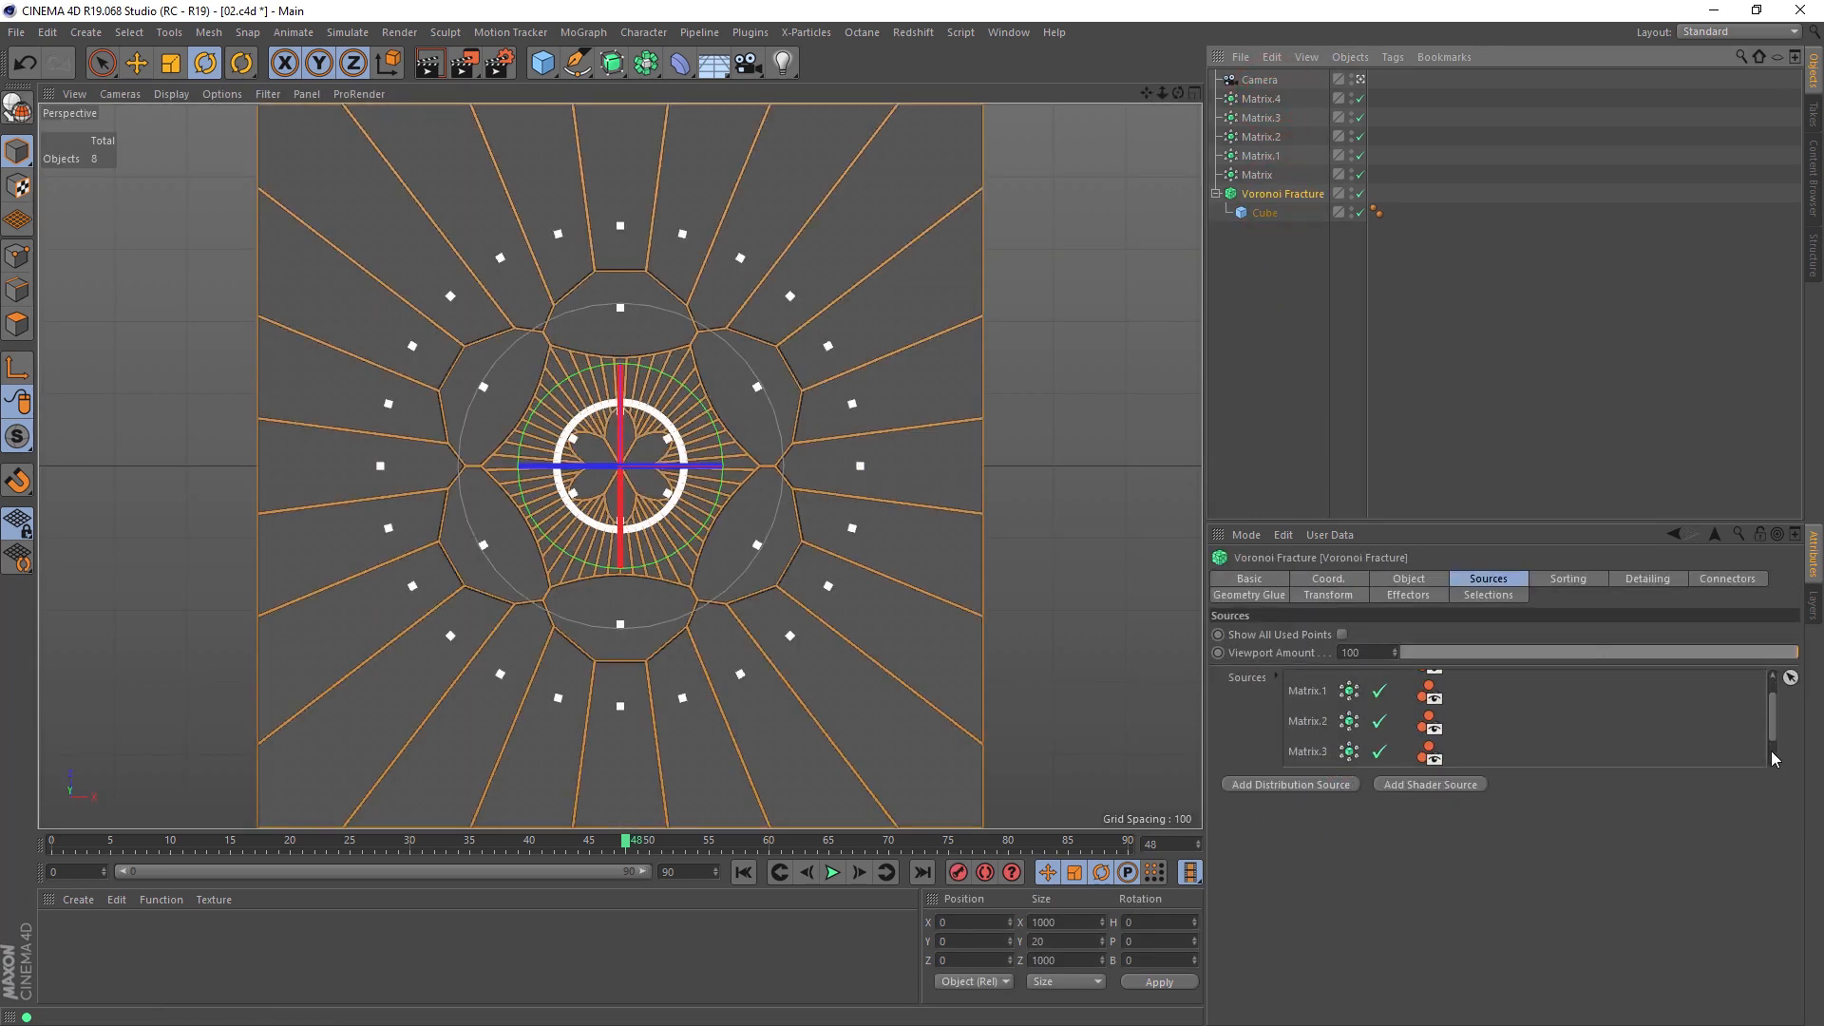
pyautogui.click(1278, 678)
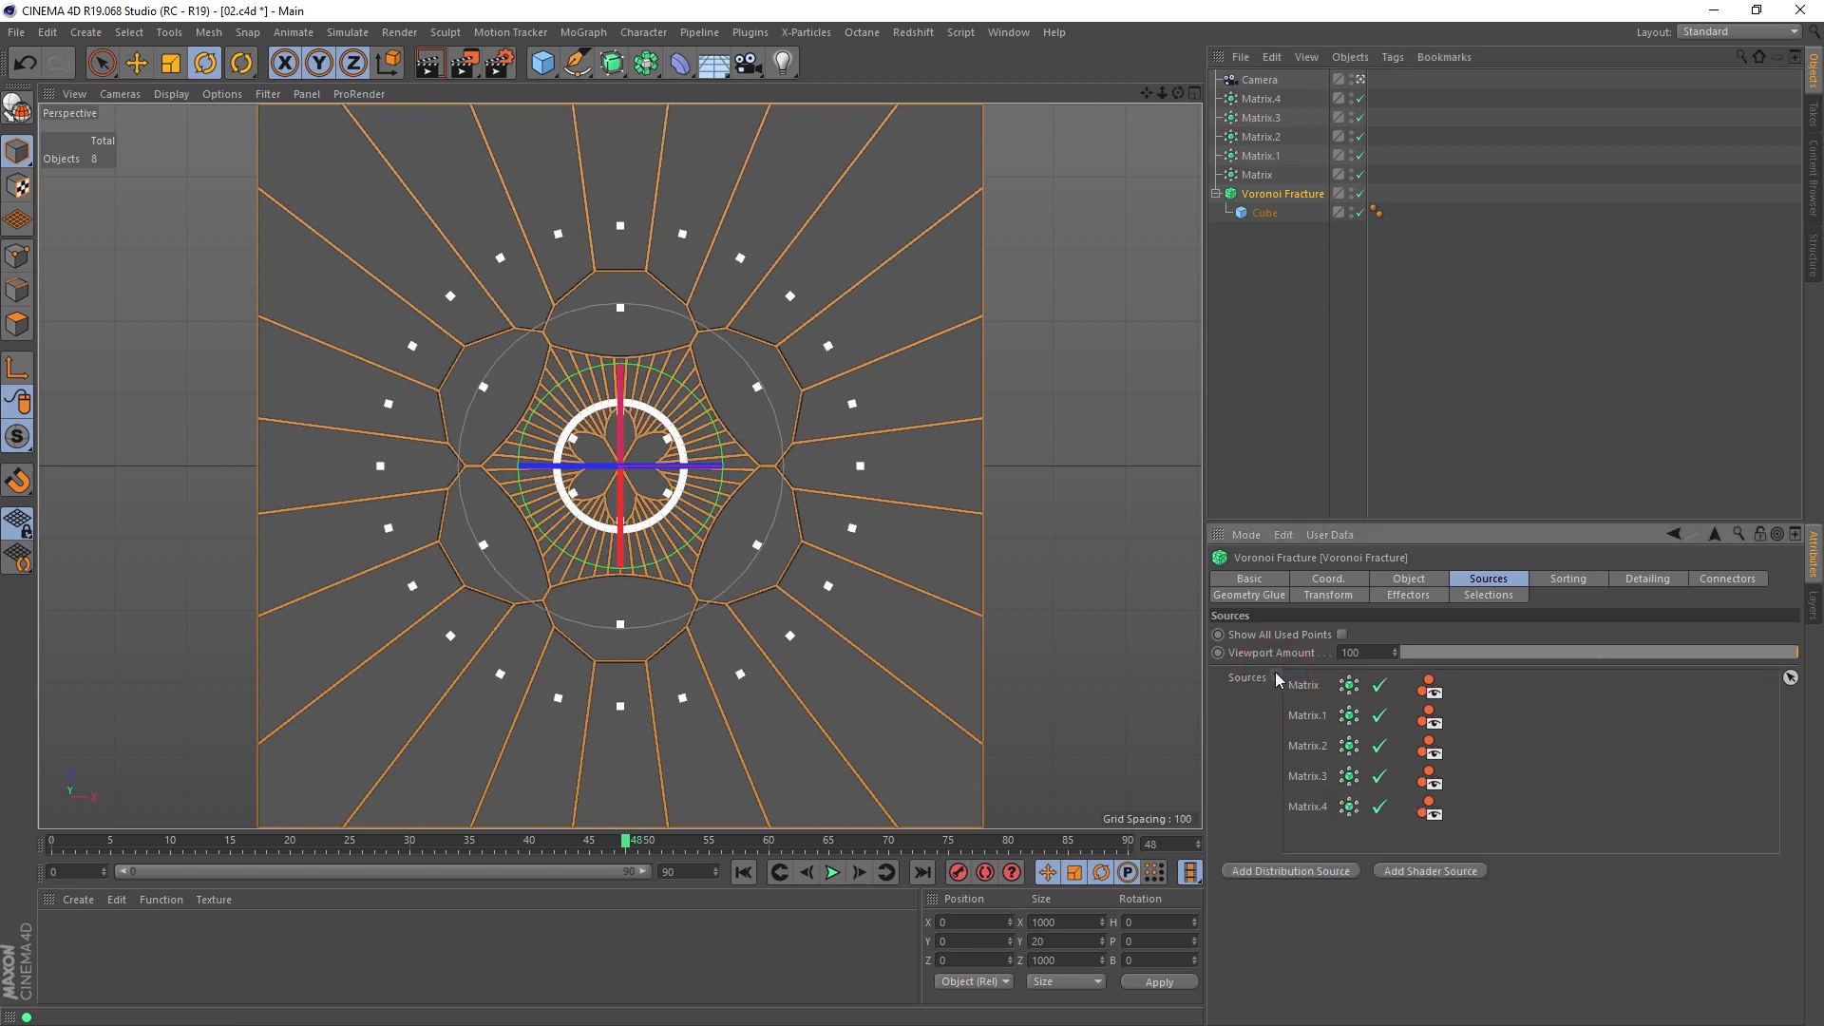
pyautogui.click(1307, 807)
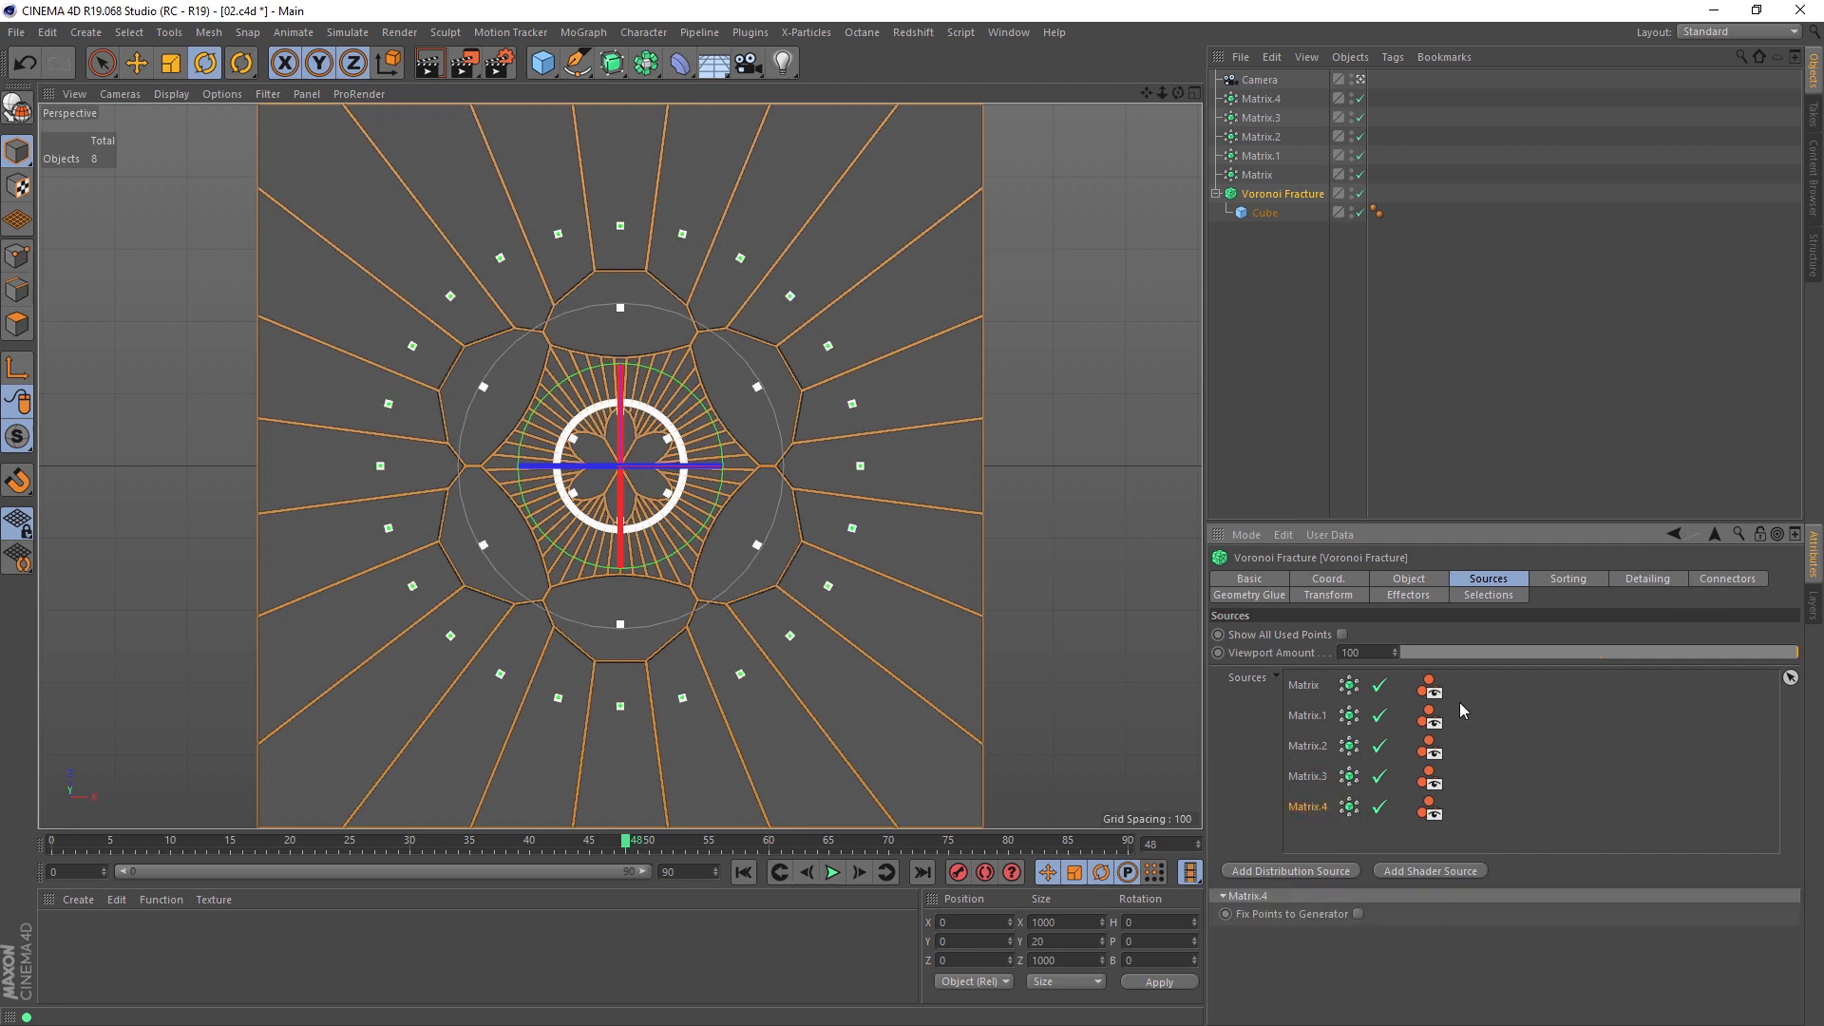
# Step: Set the radius of Matrix.4 to 523 and its count to 36
pyautogui.click(1261, 99)
pyautogui.moveTo(1483, 688); pyautogui.dragTo(1723, 709)
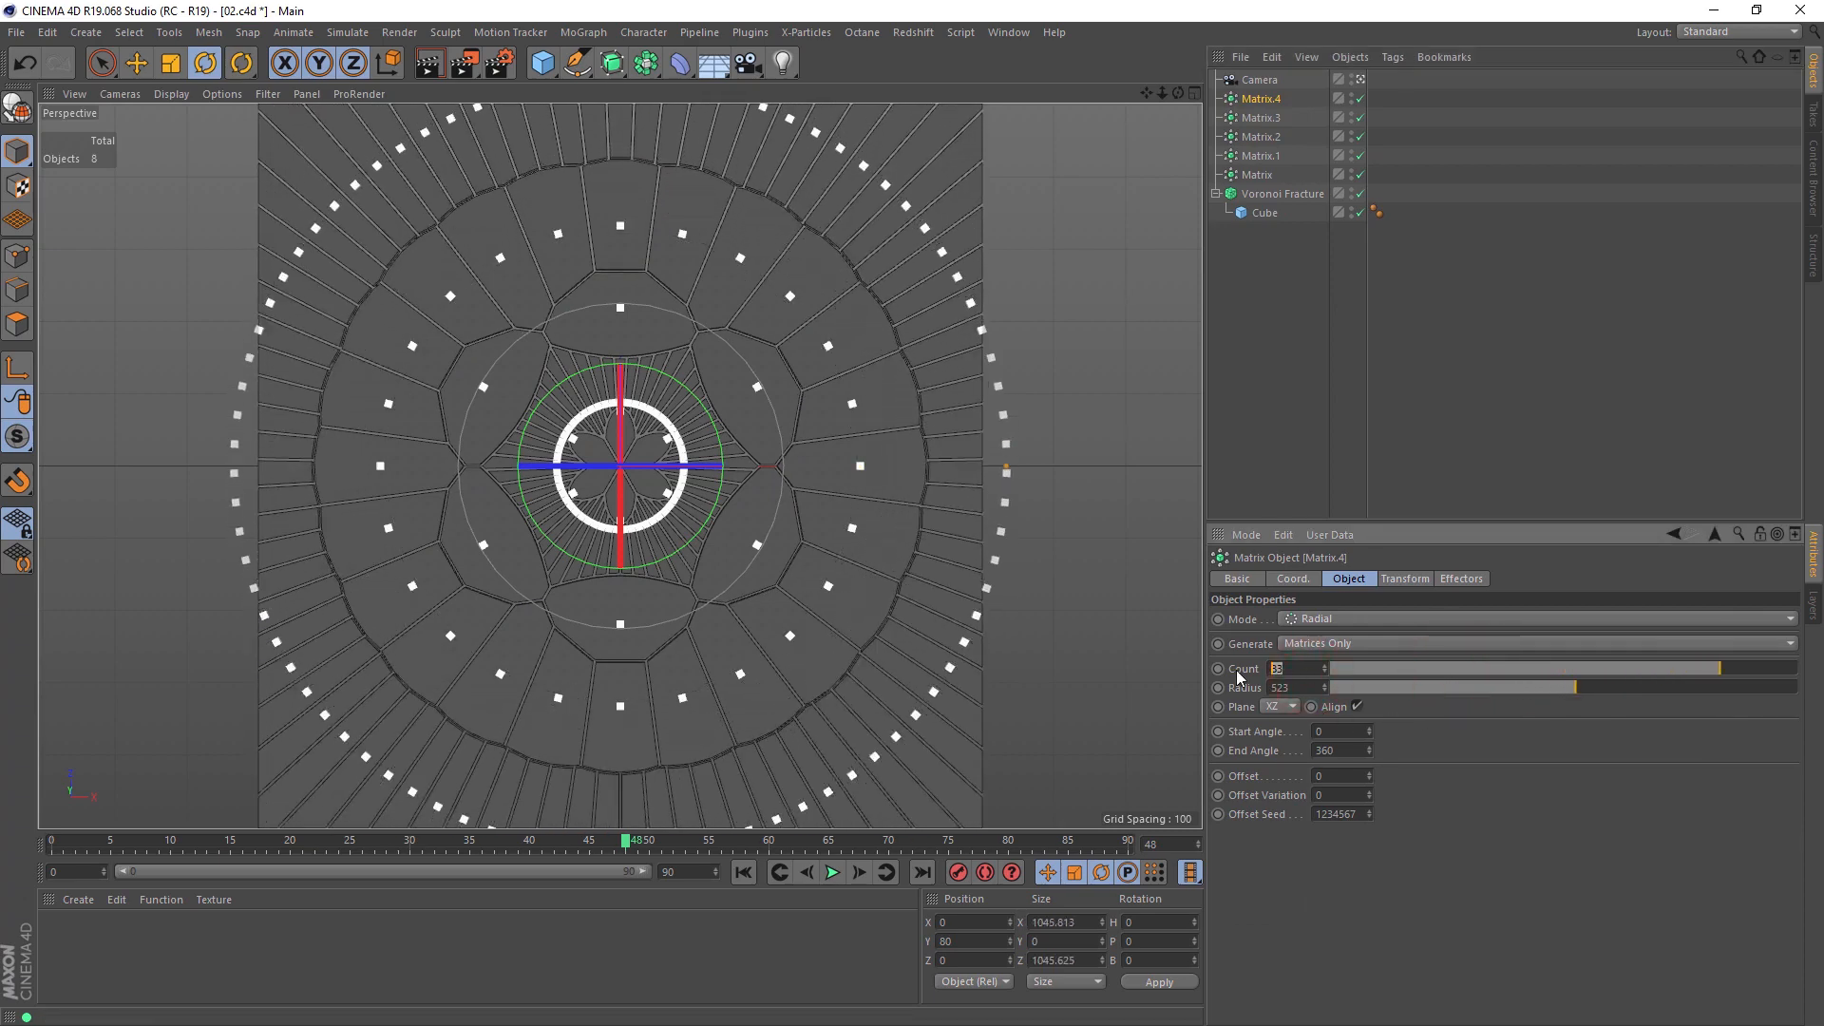
pyautogui.write('6')
pyautogui.press('Return')
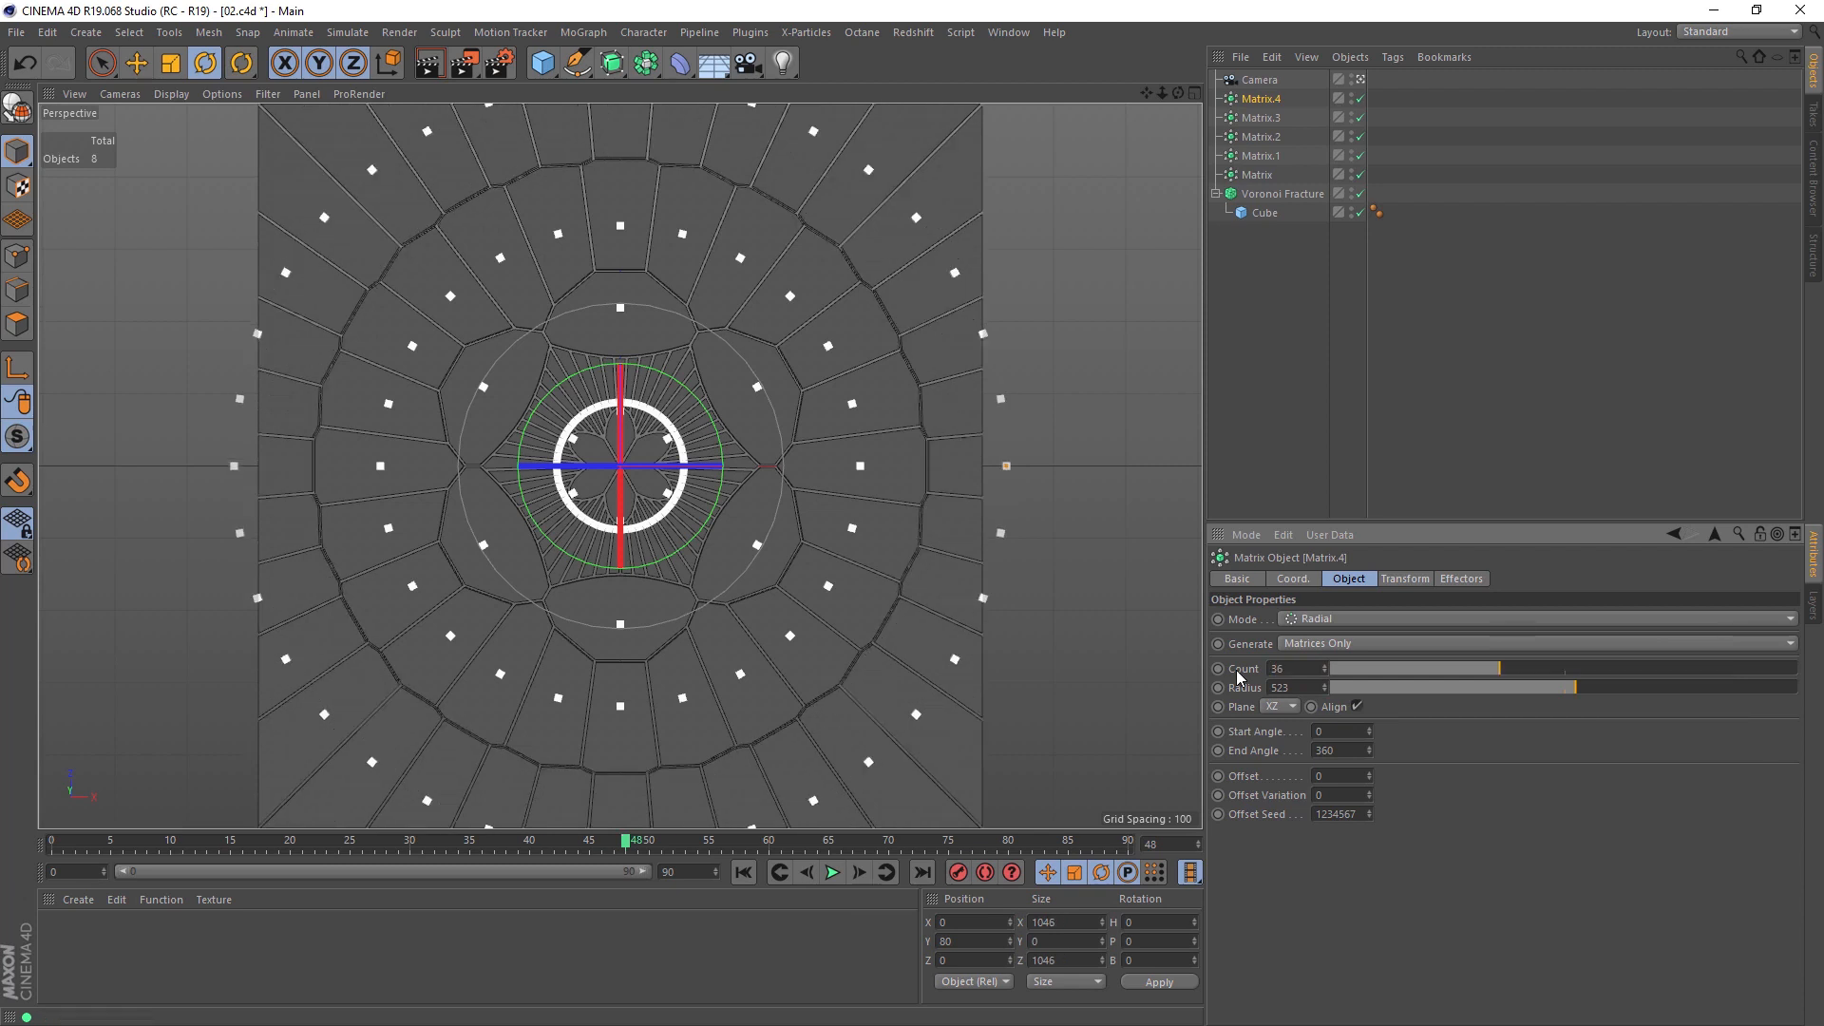
# Step: Double the count of Matrix.4 to 72 and render a preview of the pattern
pyautogui.click(1306, 668)
pyautogui.write('*2')
pyautogui.press('Return')
pyautogui.click(1124, 337)
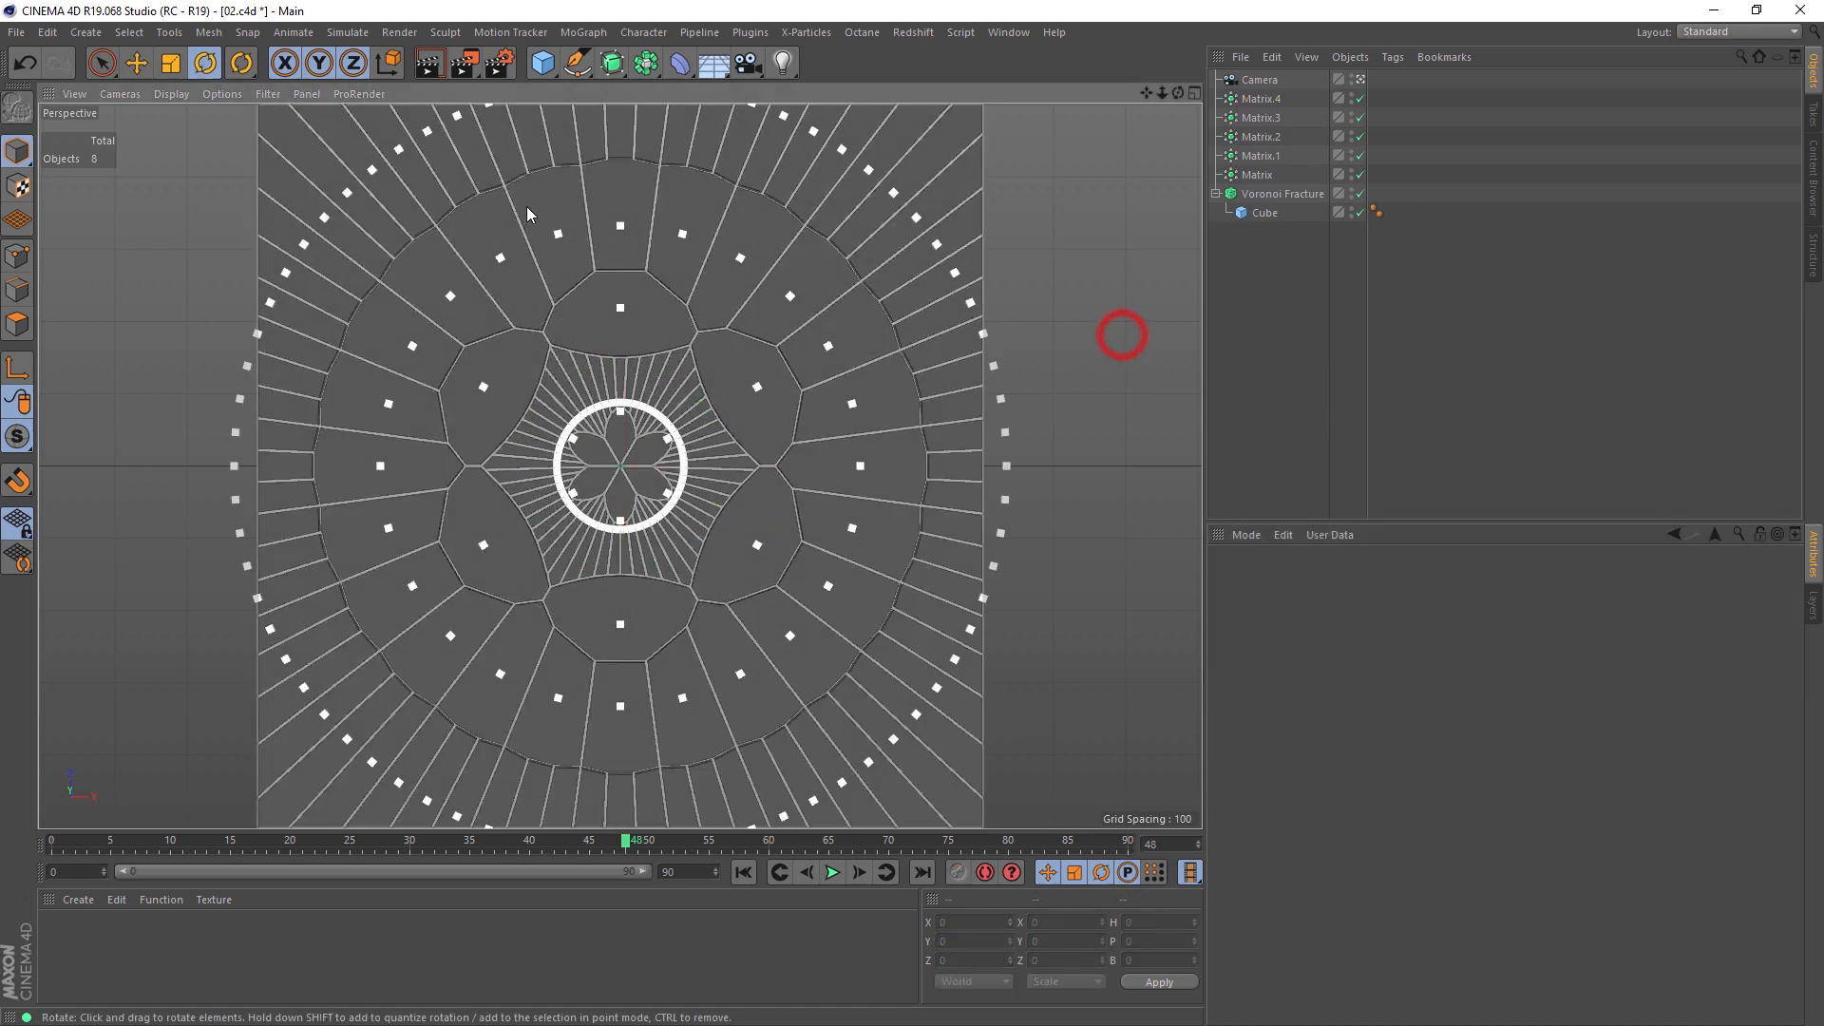
pyautogui.click(431, 69)
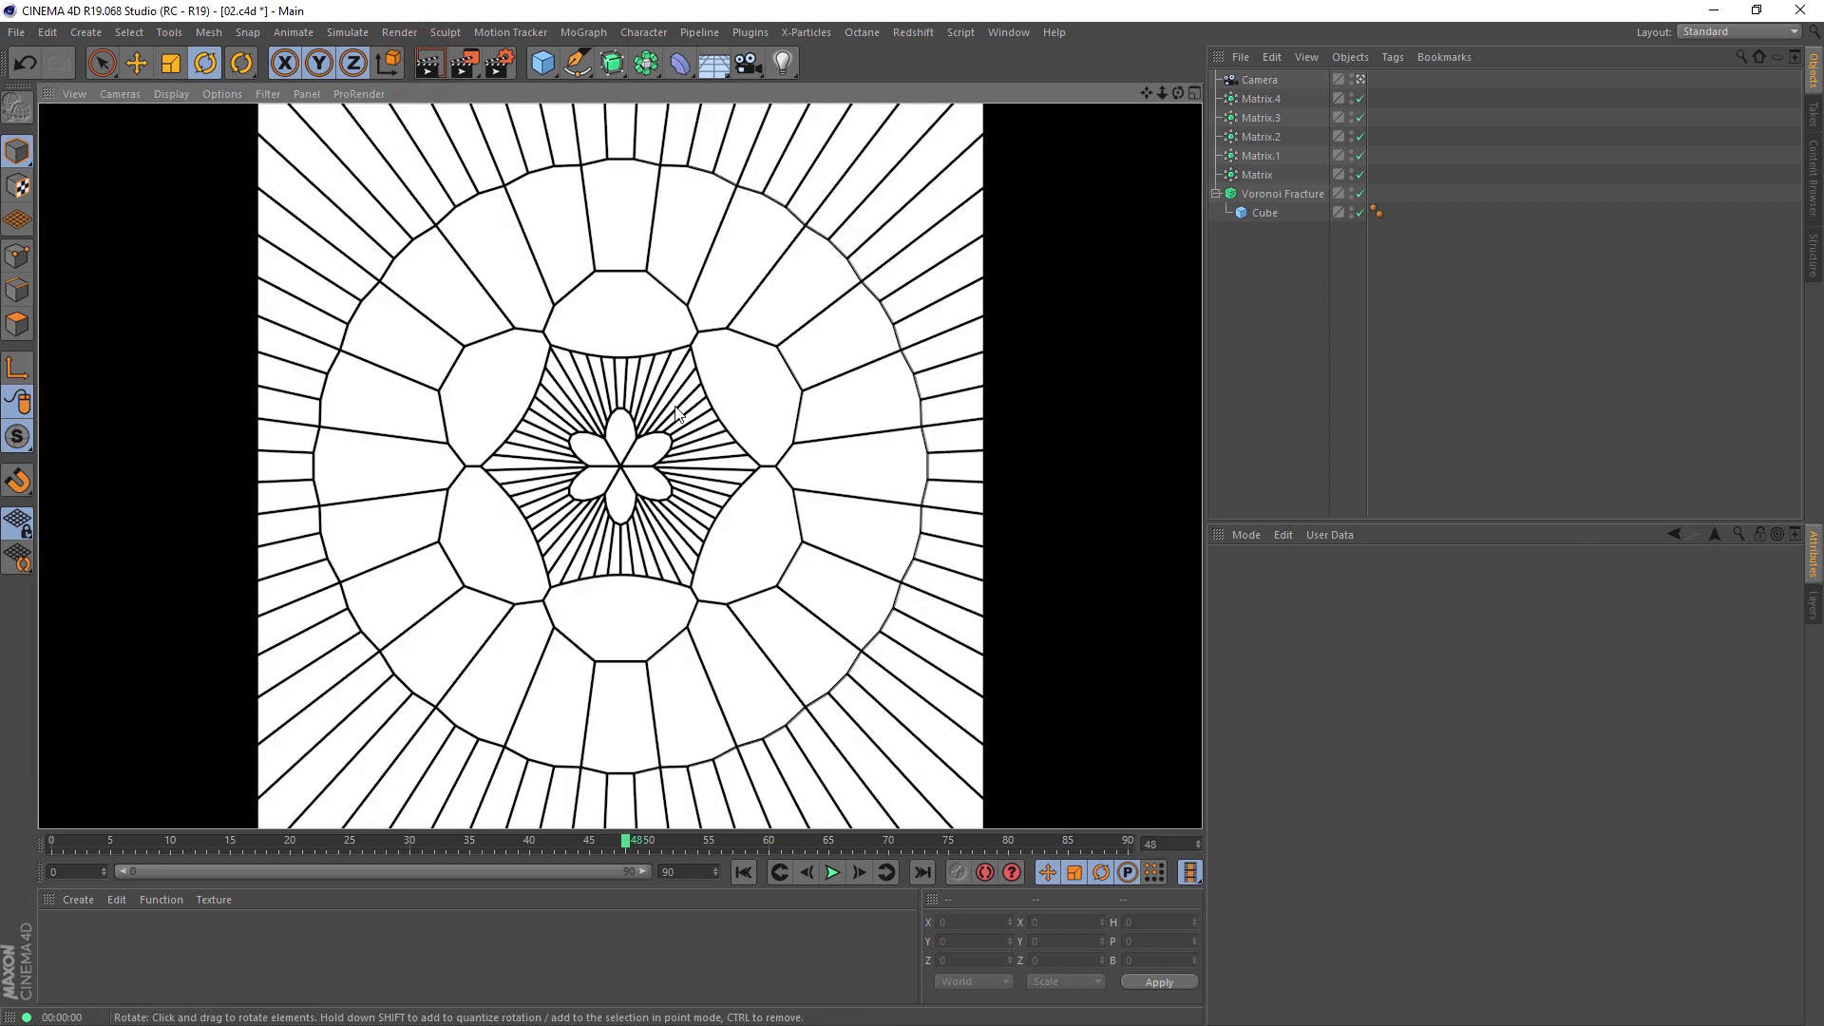
# Step: Duplicate Matrix.4 and add the copy to the Voronoi Fracture sources
pyautogui.click(1238, 99)
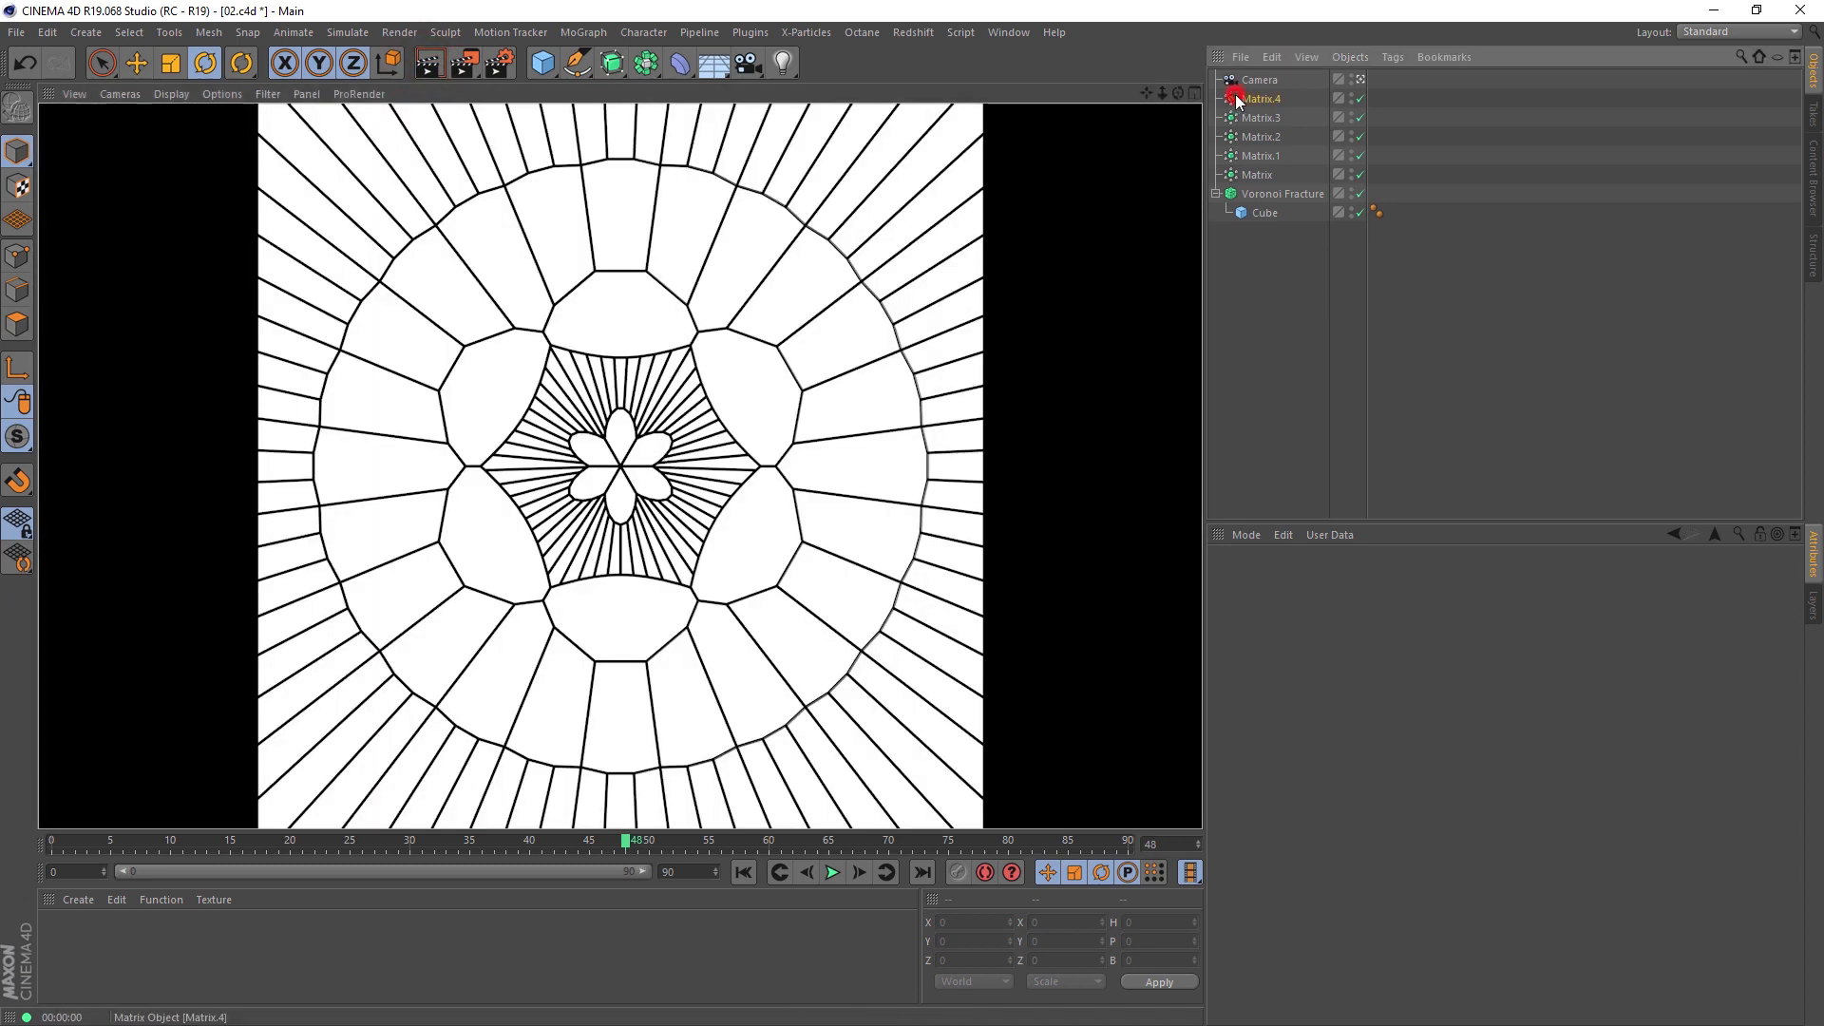
pyautogui.keyDown('ctrl'); pyautogui.moveTo(1237, 97); pyautogui.dragTo(1247, 91); pyautogui.keyUp('ctrl')
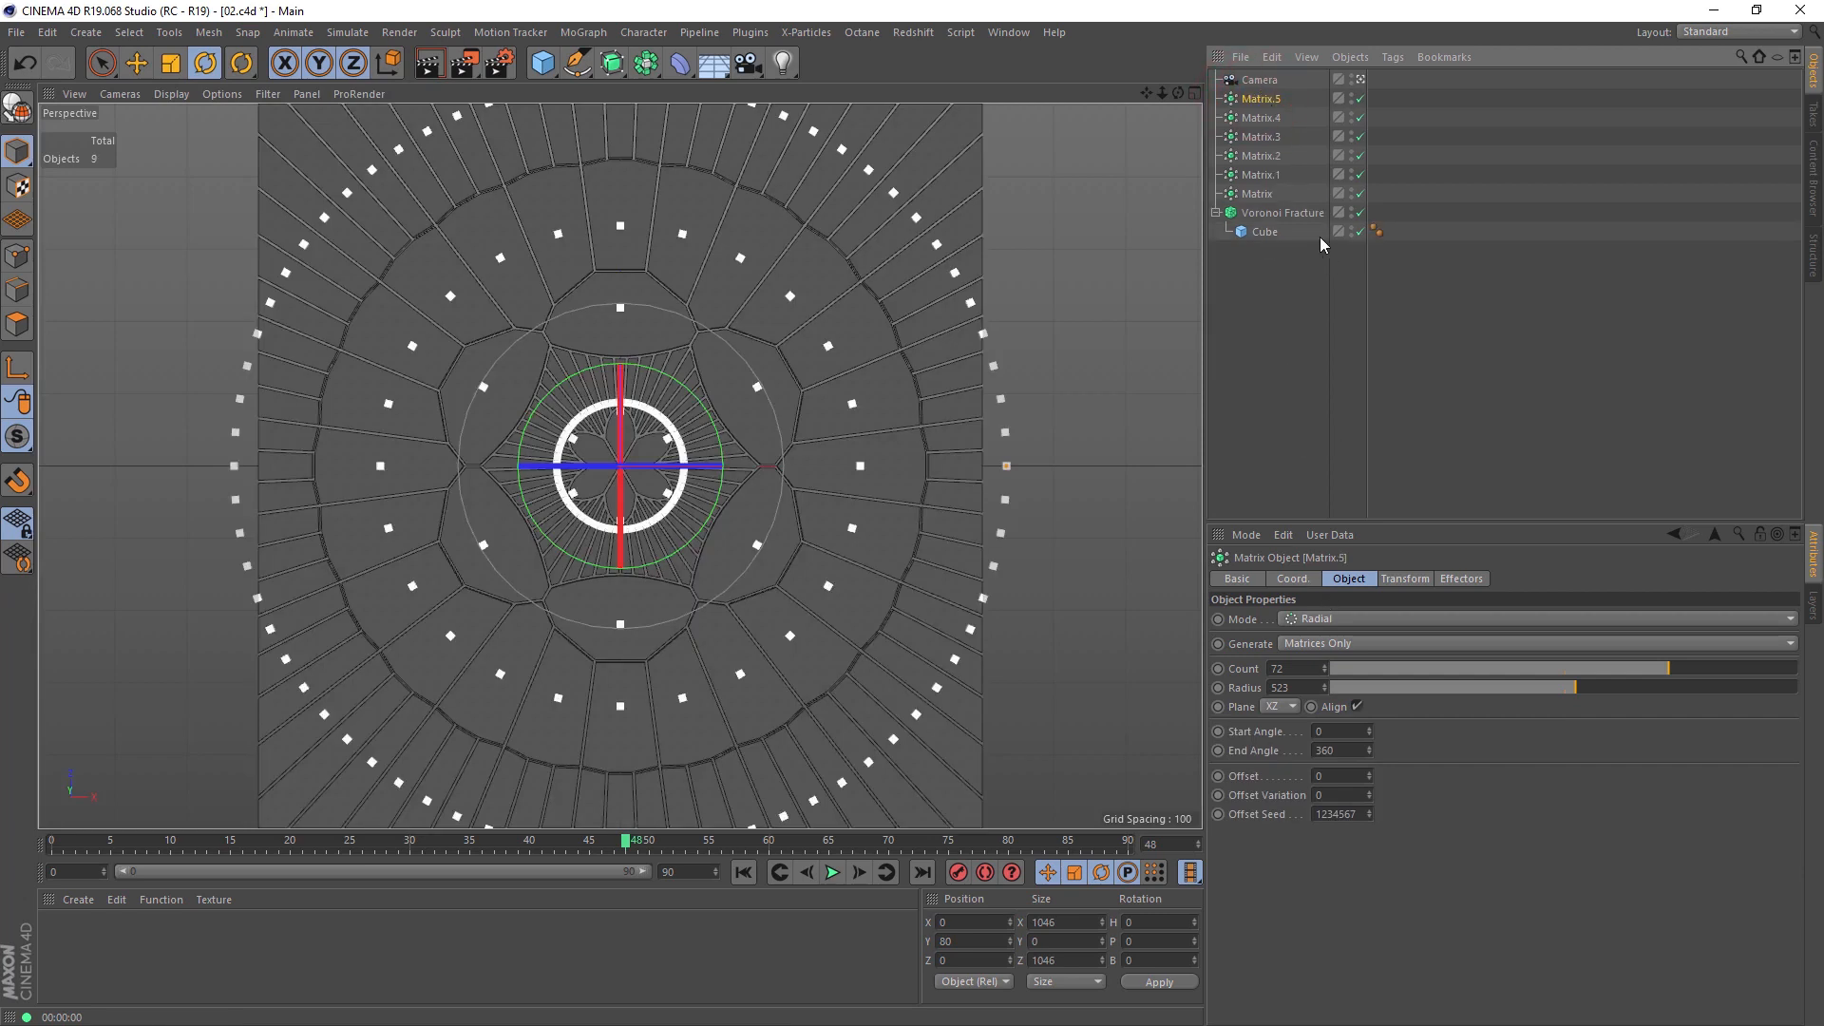
pyautogui.click(1278, 210)
pyautogui.moveTo(1259, 95); pyautogui.dragTo(1316, 835)
# Step: Double the count of Matrix.5 to 144
pyautogui.click(1261, 99)
pyautogui.click(1306, 668)
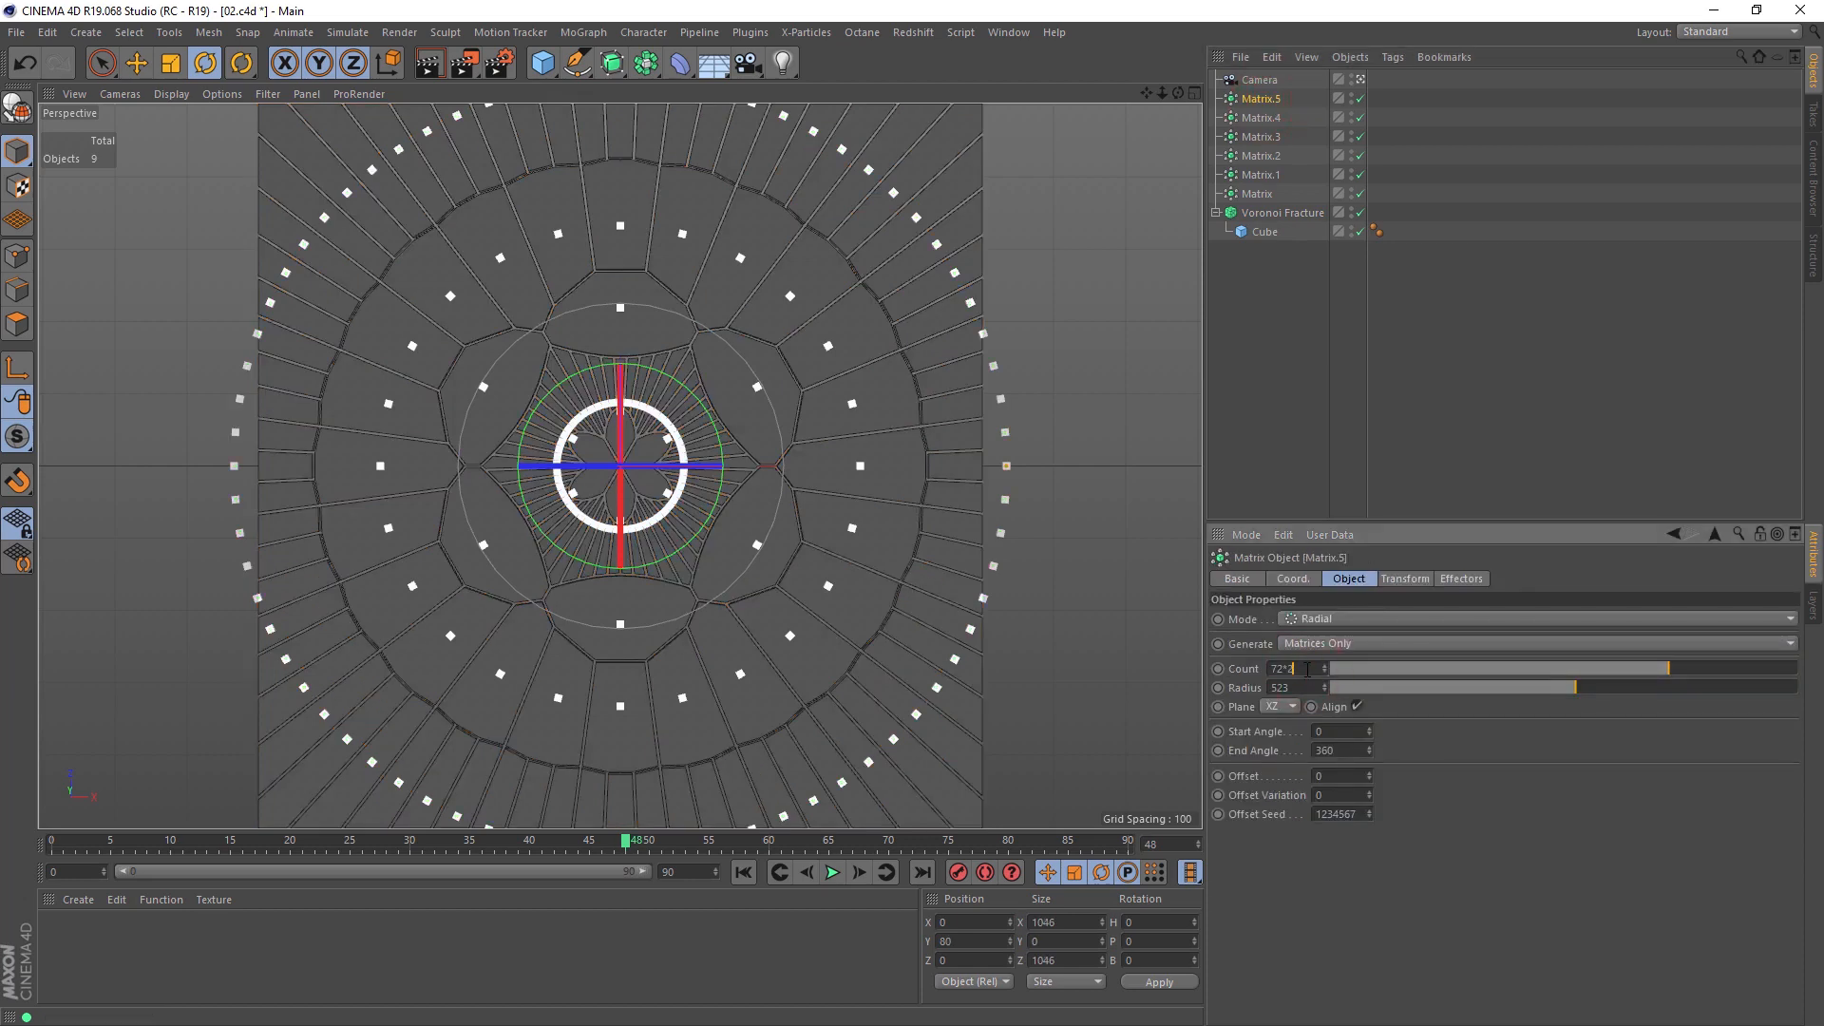
pyautogui.write('*2')
pyautogui.press('Return')
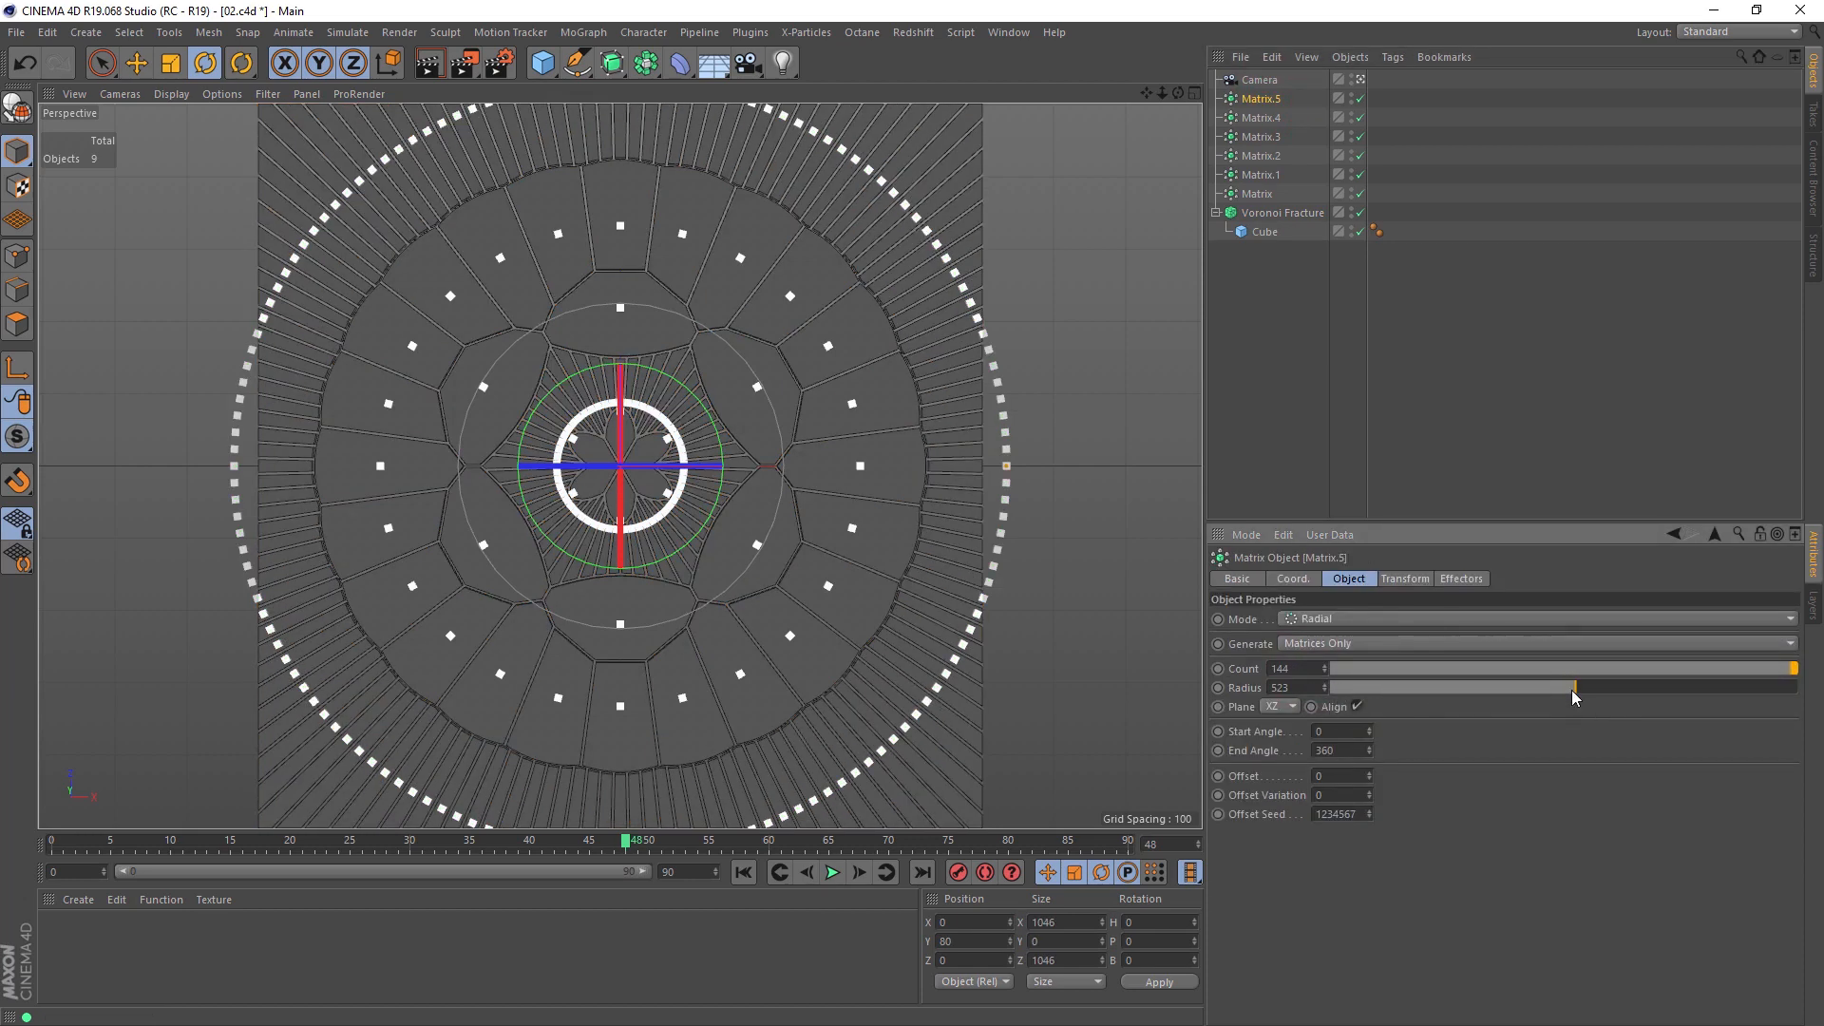
# Step: Pull the two outermost Matrix rings inward, setting the radius of Matrix.4 to 473, and render a preview
pyautogui.moveTo(1574, 687)
pyautogui.mouseDown()
pyautogui.moveTo(1606, 694)
pyautogui.moveTo(1555, 698)
pyautogui.mouseUp()
pyautogui.click(1261, 118)
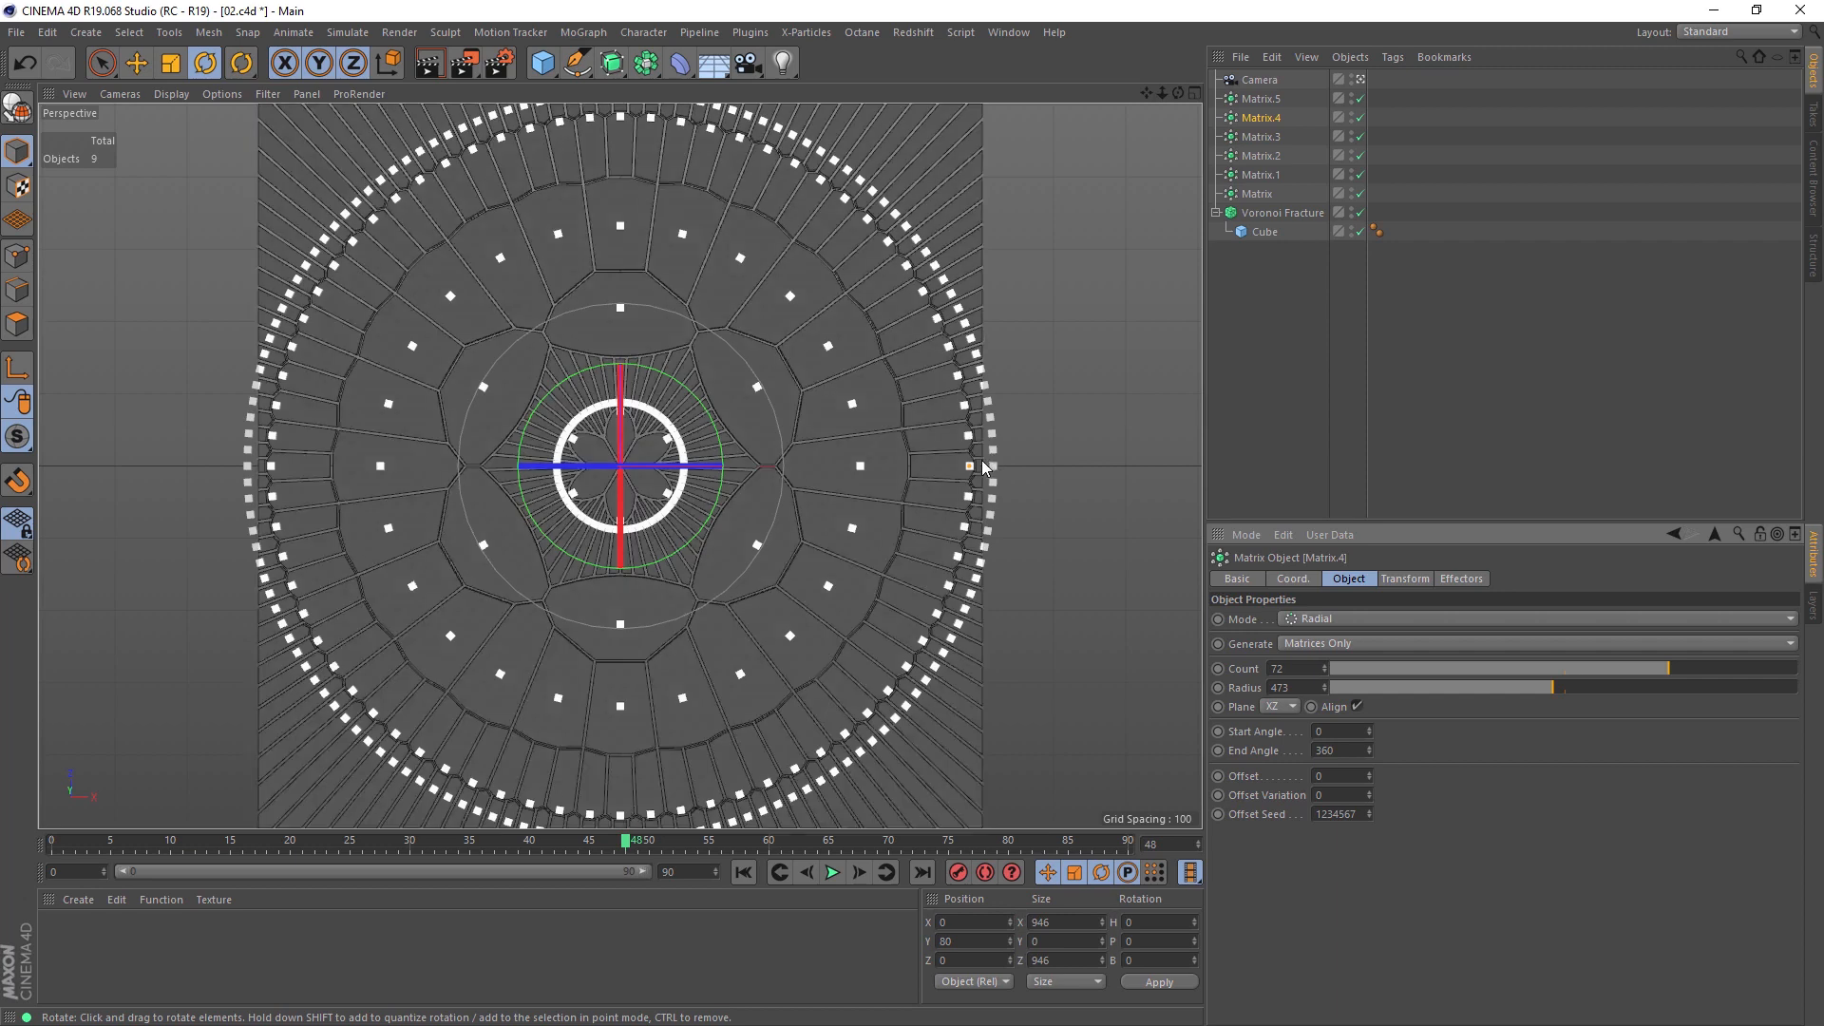
pyautogui.click(1024, 443)
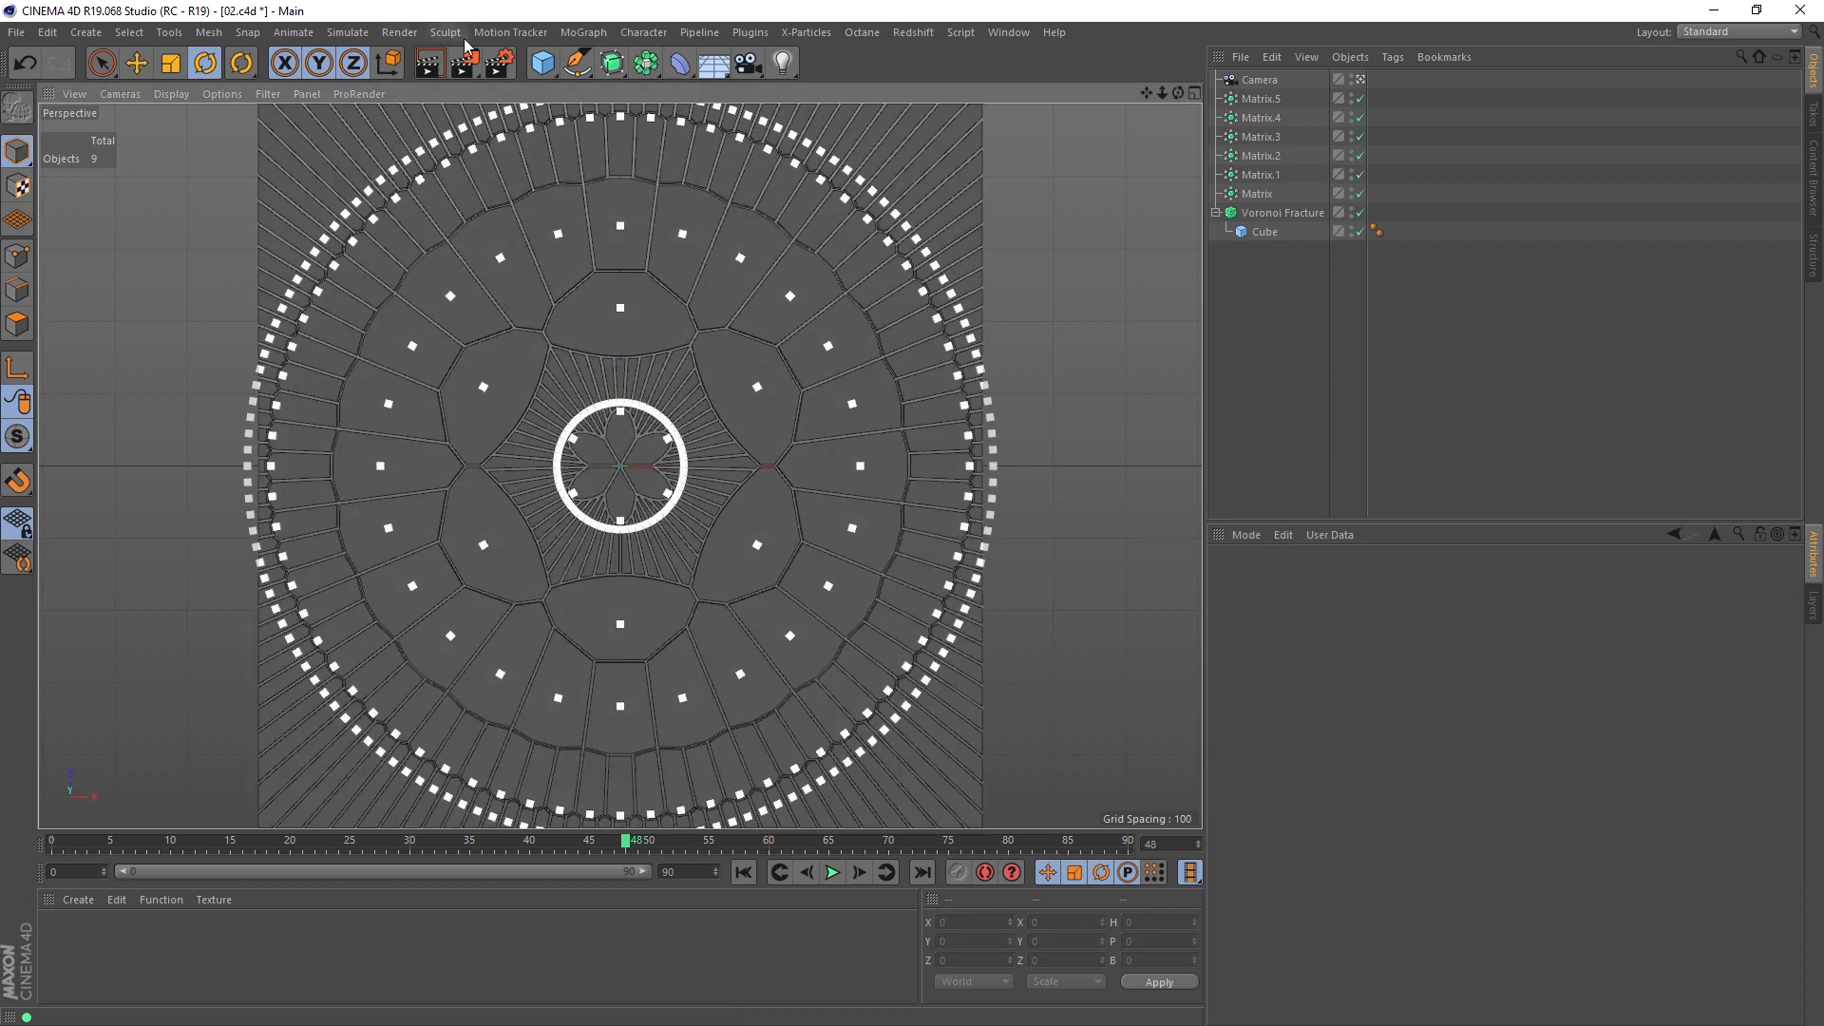
pyautogui.click(430, 64)
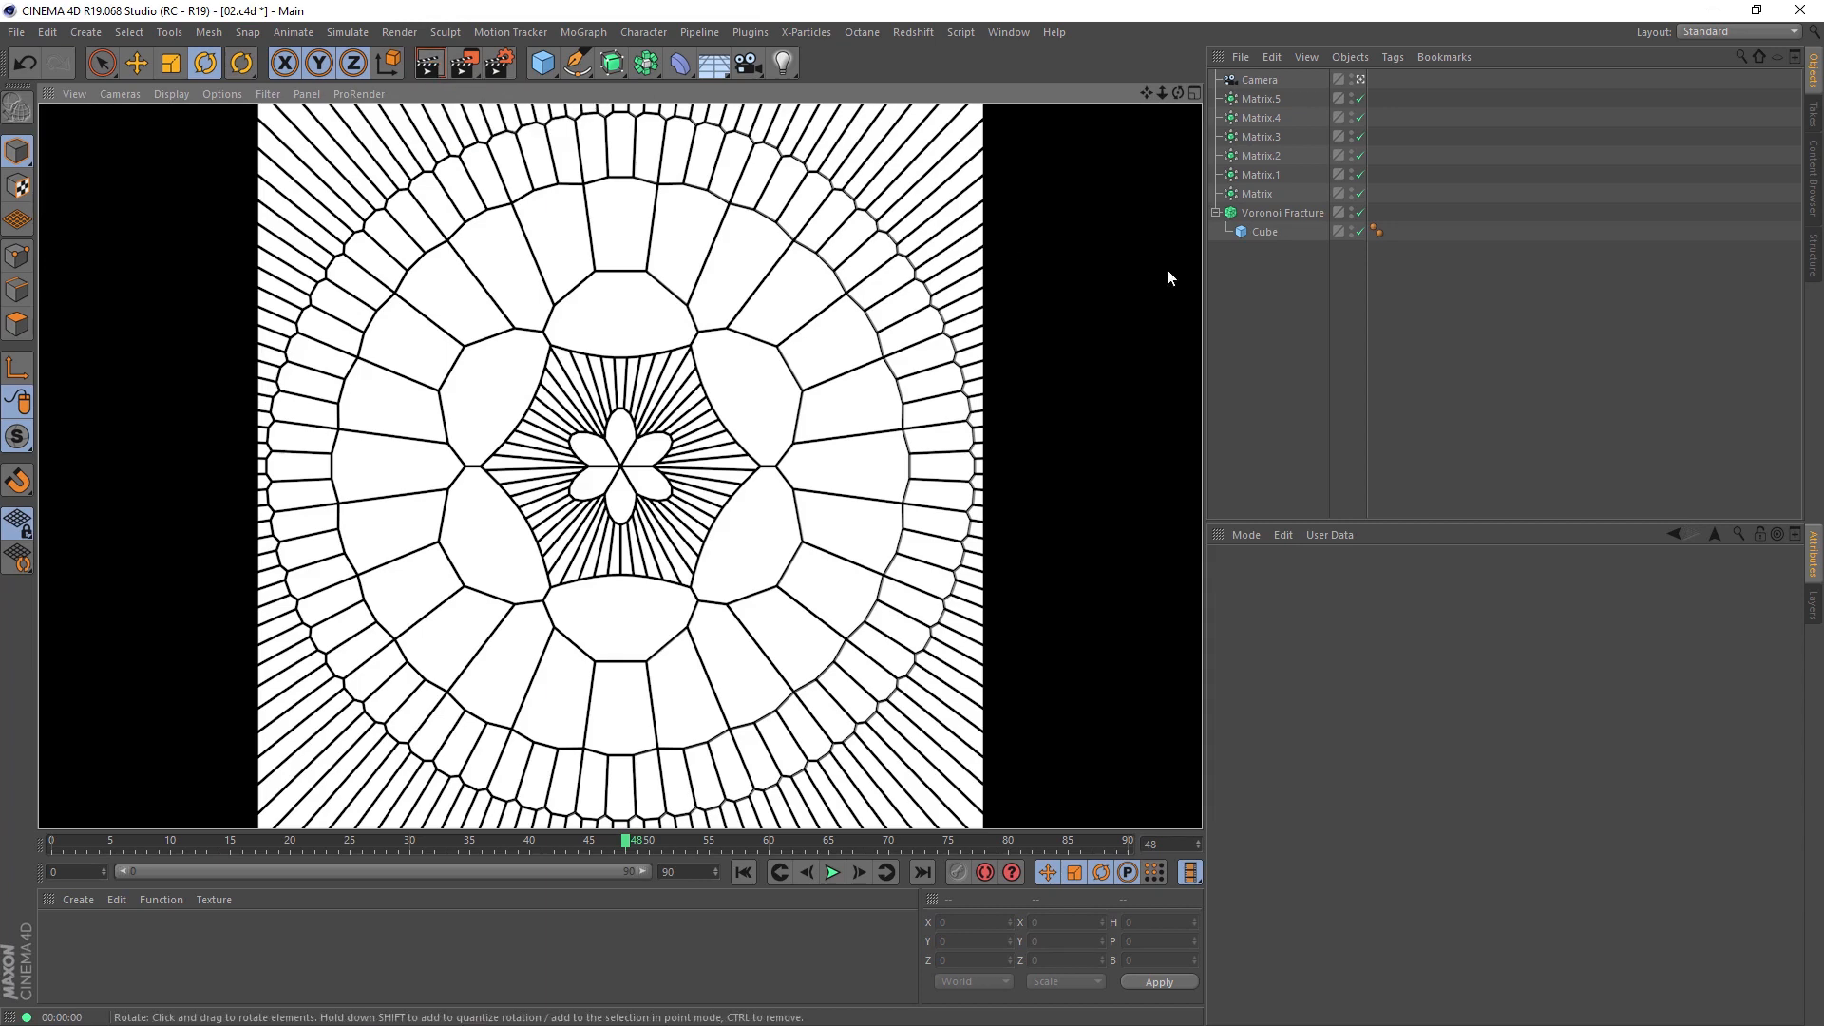
# Step: Try Offset Fragments values of 21.8 and 11 on the Voronoi Fracture, rendering a preview of each
pyautogui.click(1246, 216)
pyautogui.click(1409, 579)
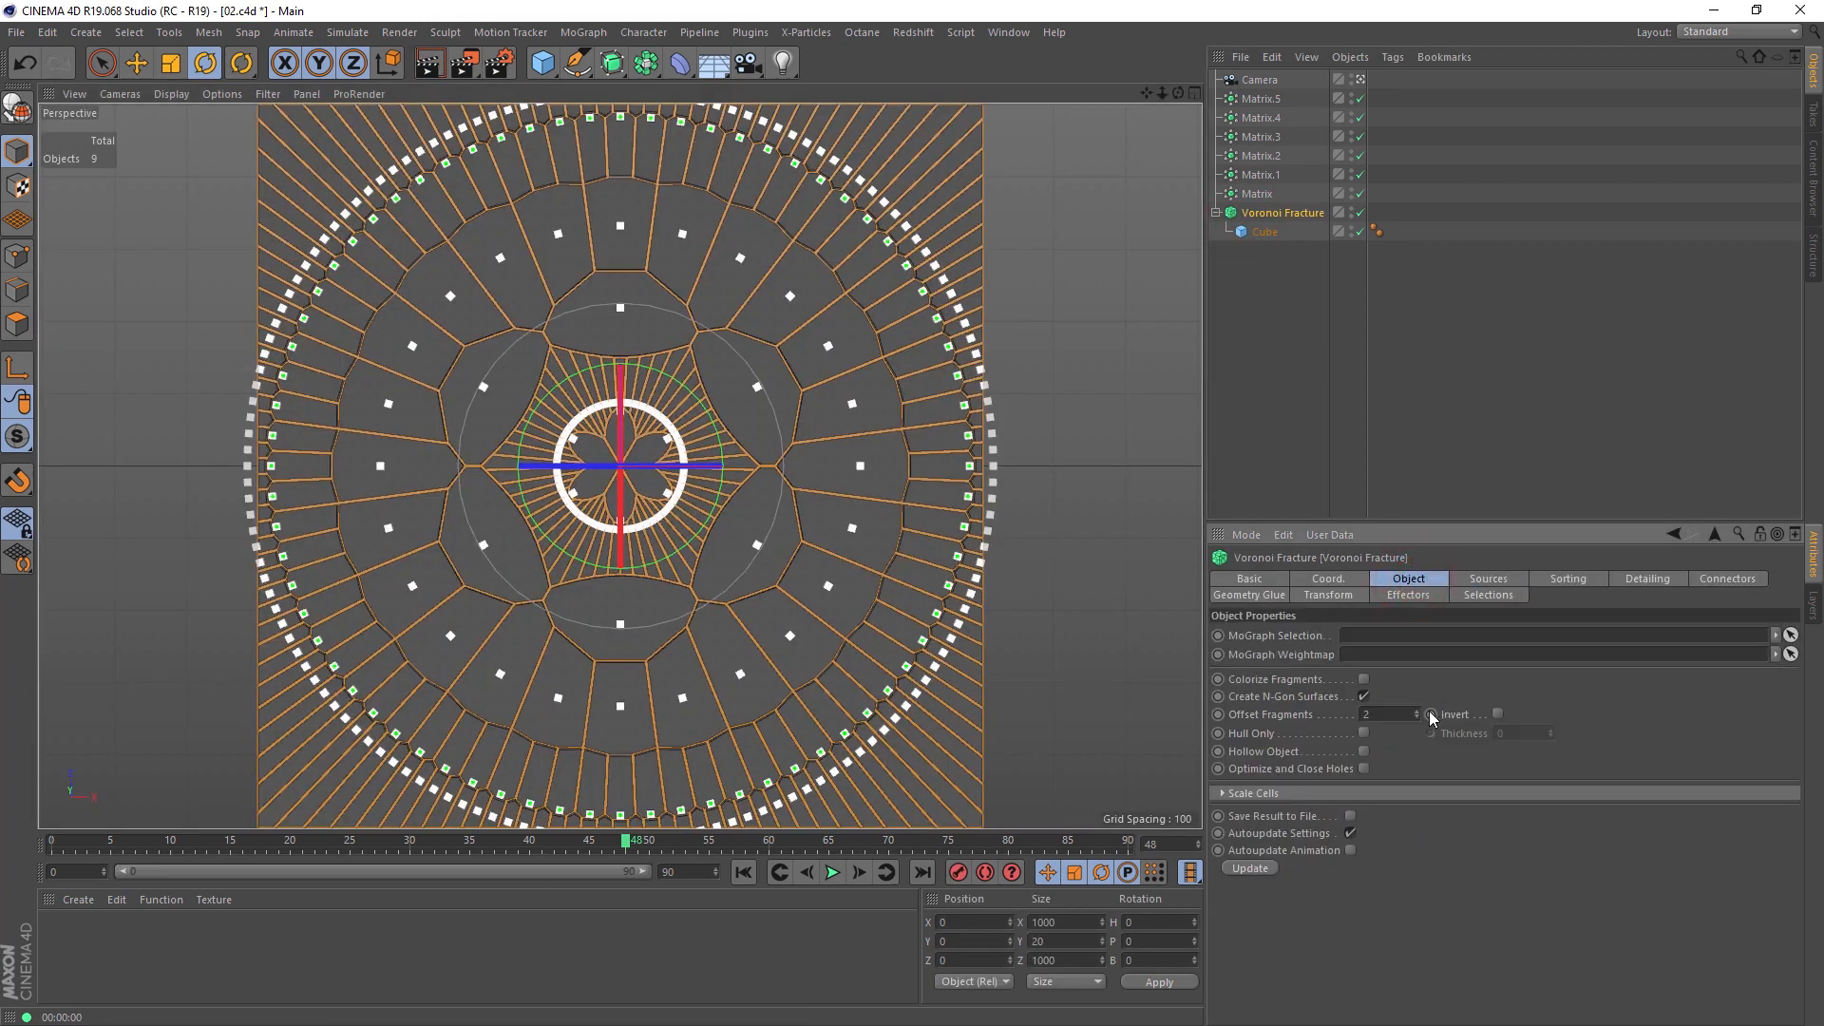
pyautogui.click(1417, 717)
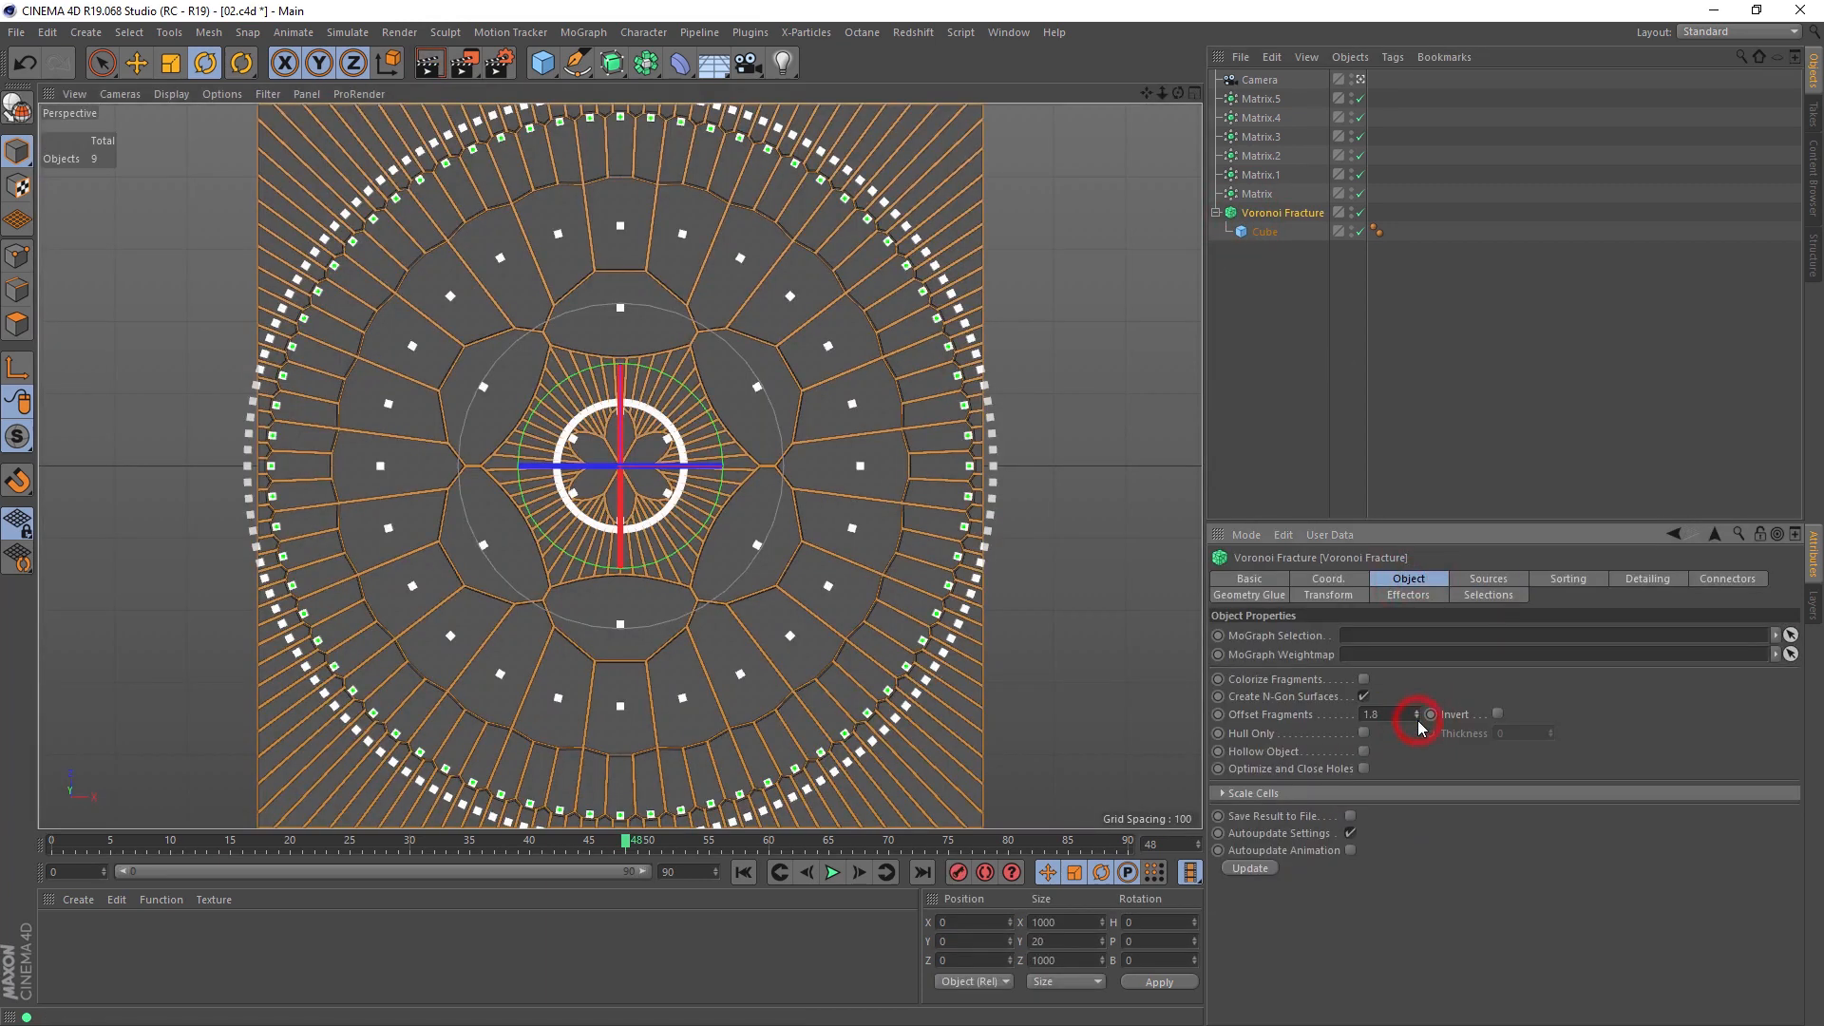
pyautogui.moveTo(1416, 714); pyautogui.dragTo(1416, 665)
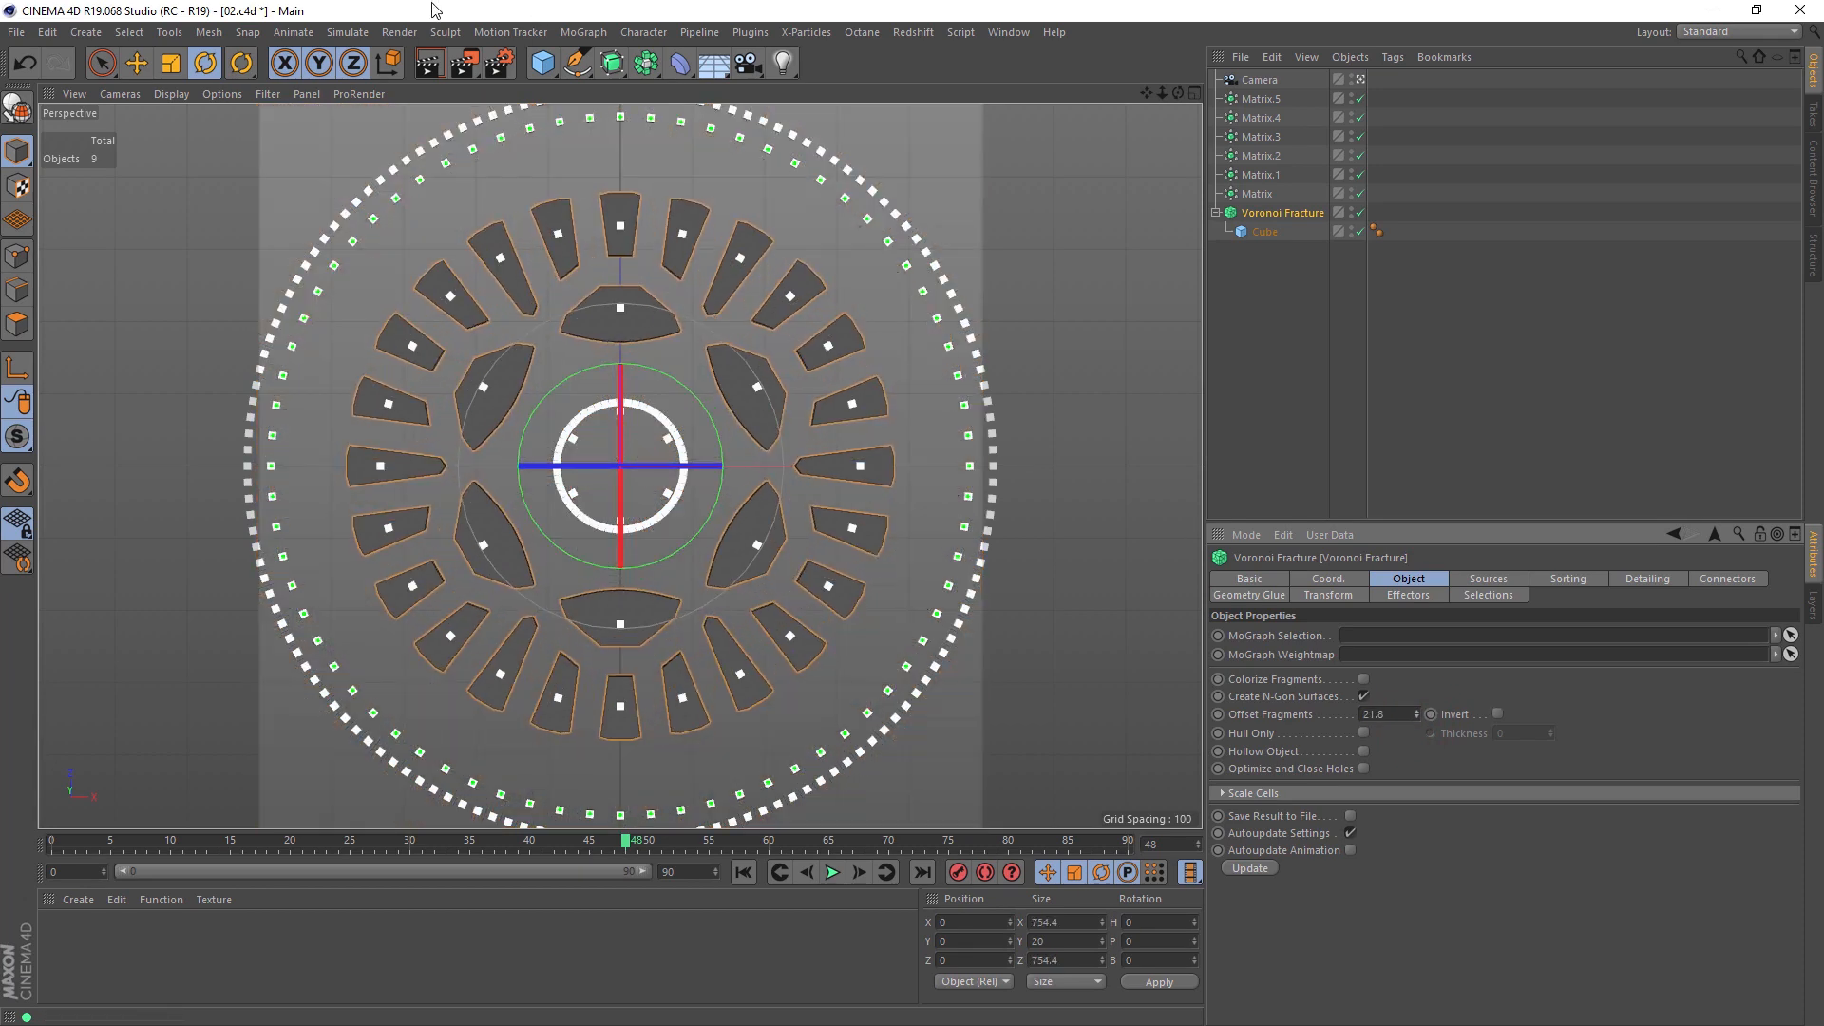
pyautogui.click(430, 65)
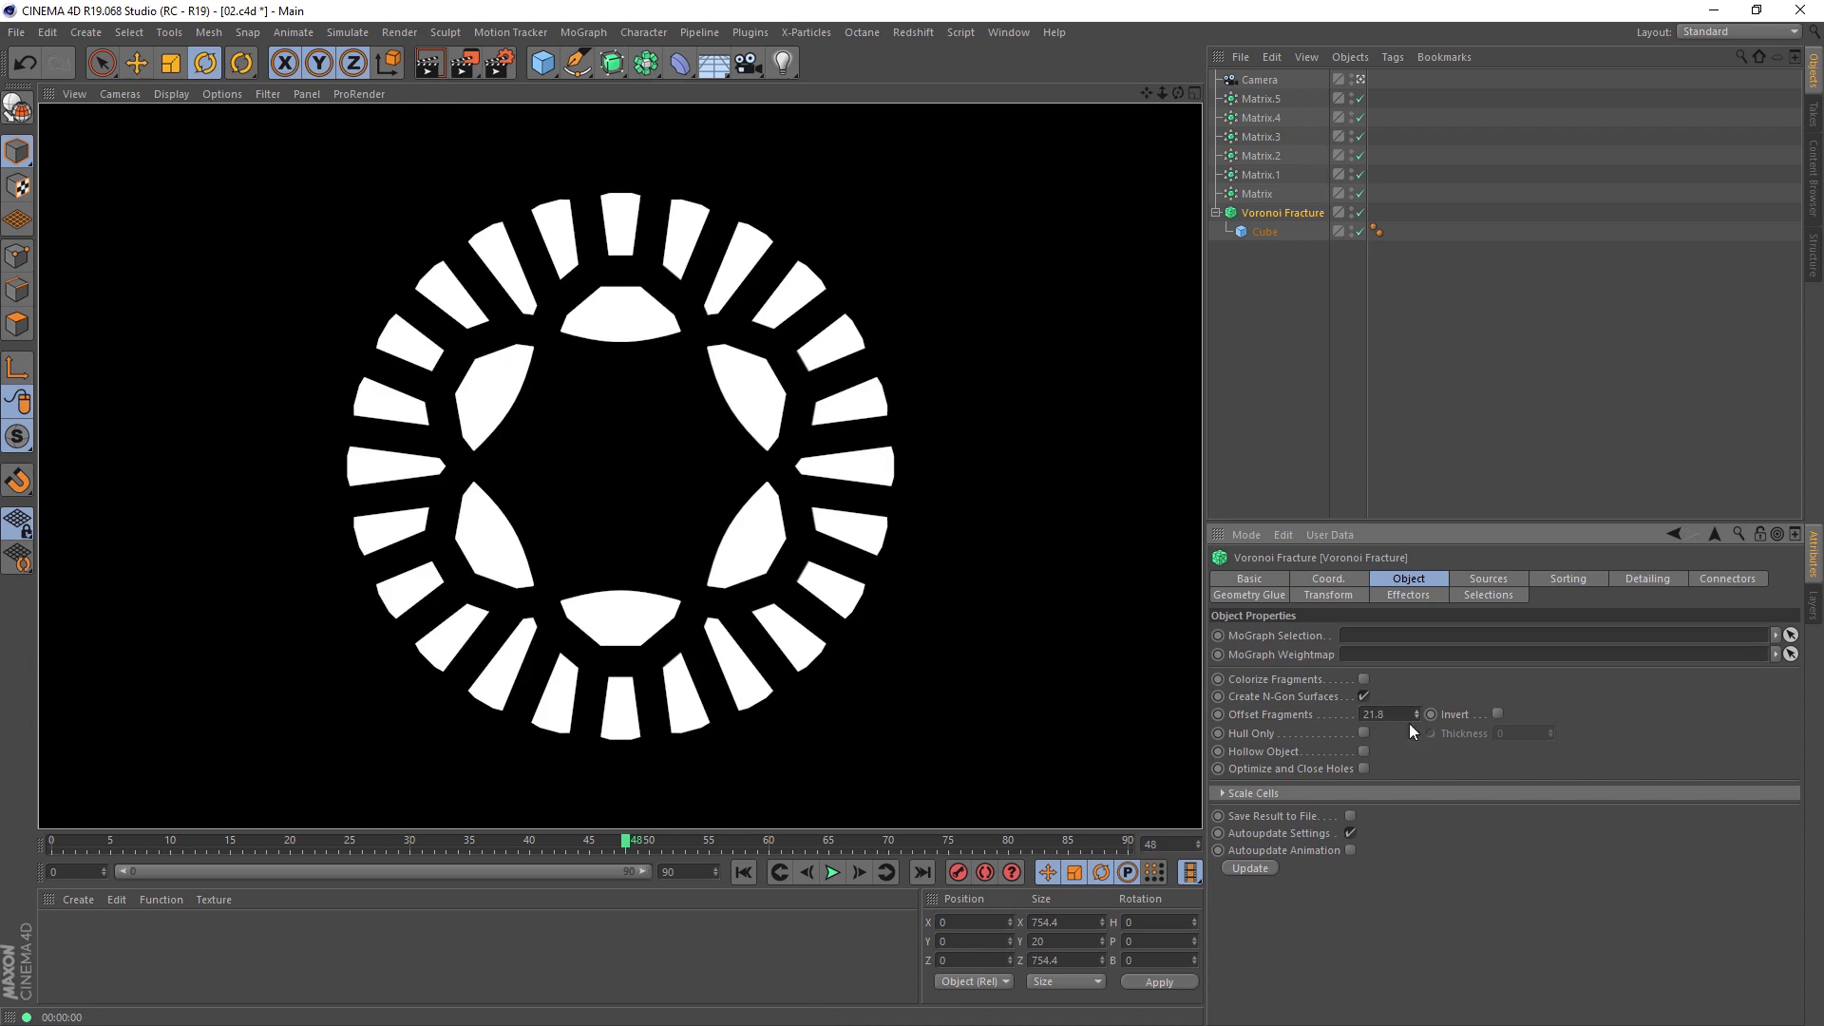
pyautogui.moveTo(1417, 724); pyautogui.dragTo(1418, 722)
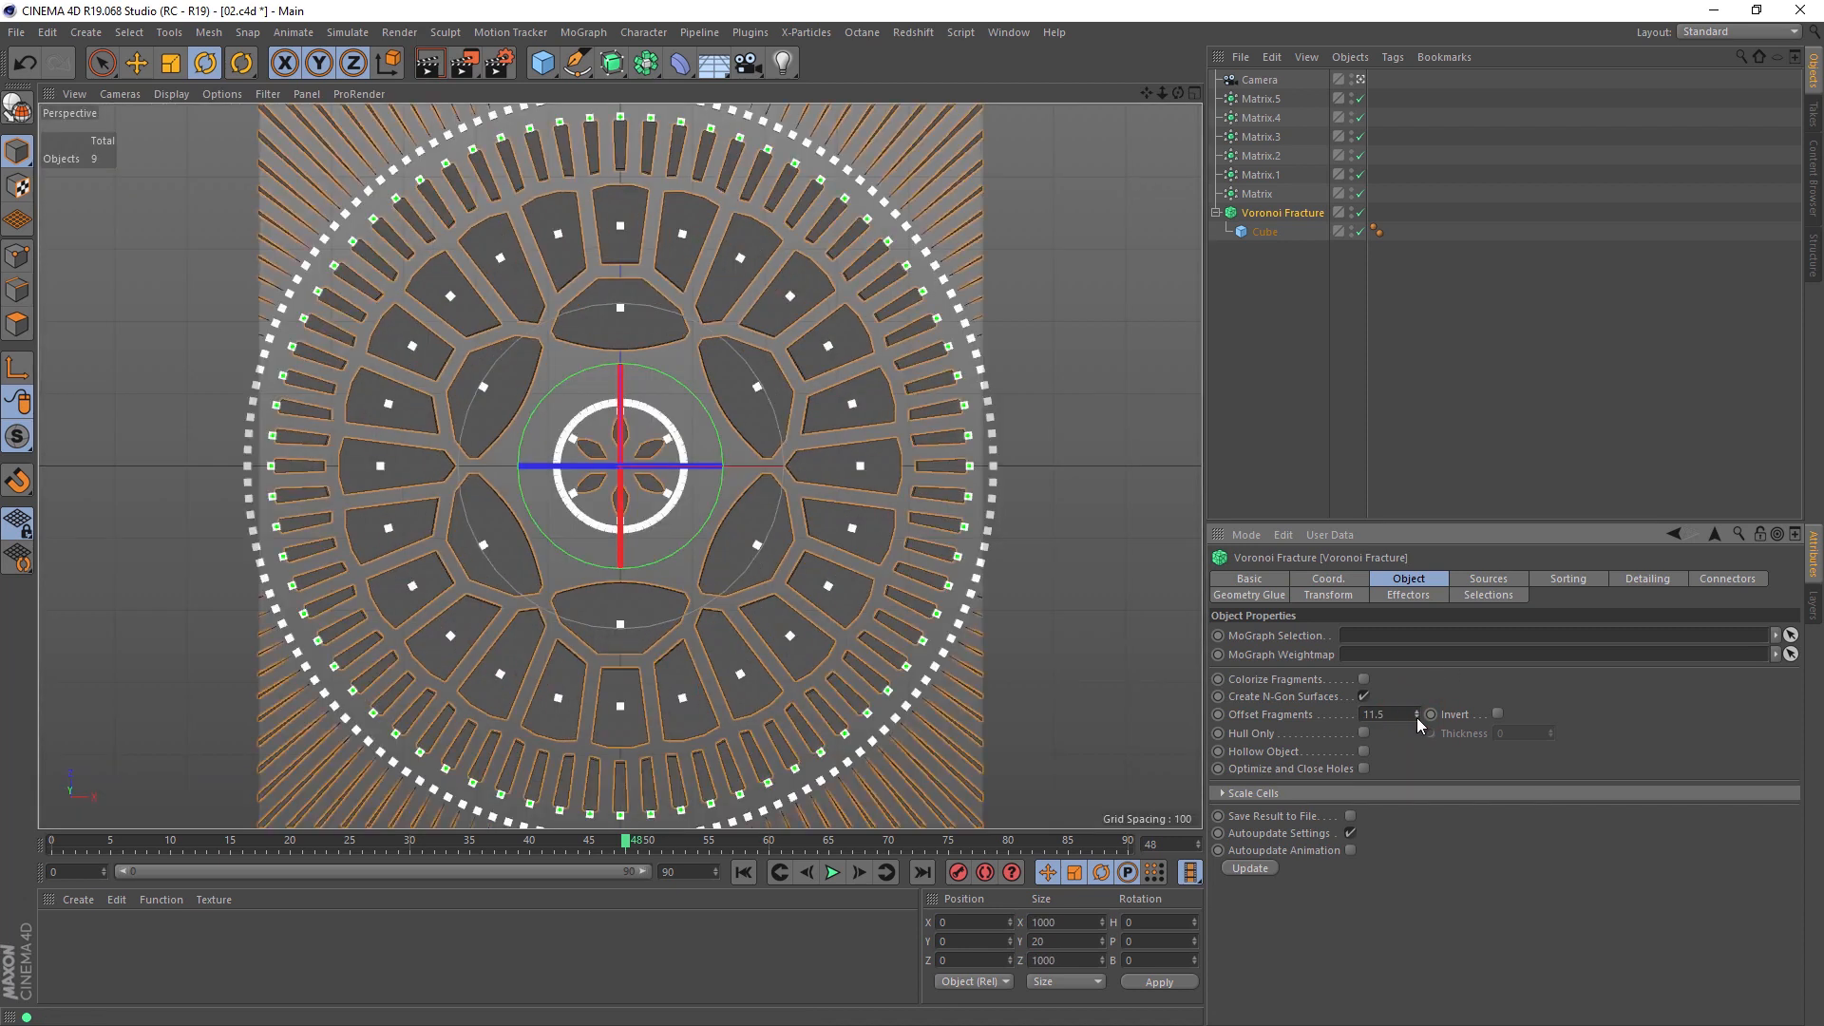
pyautogui.click(436, 73)
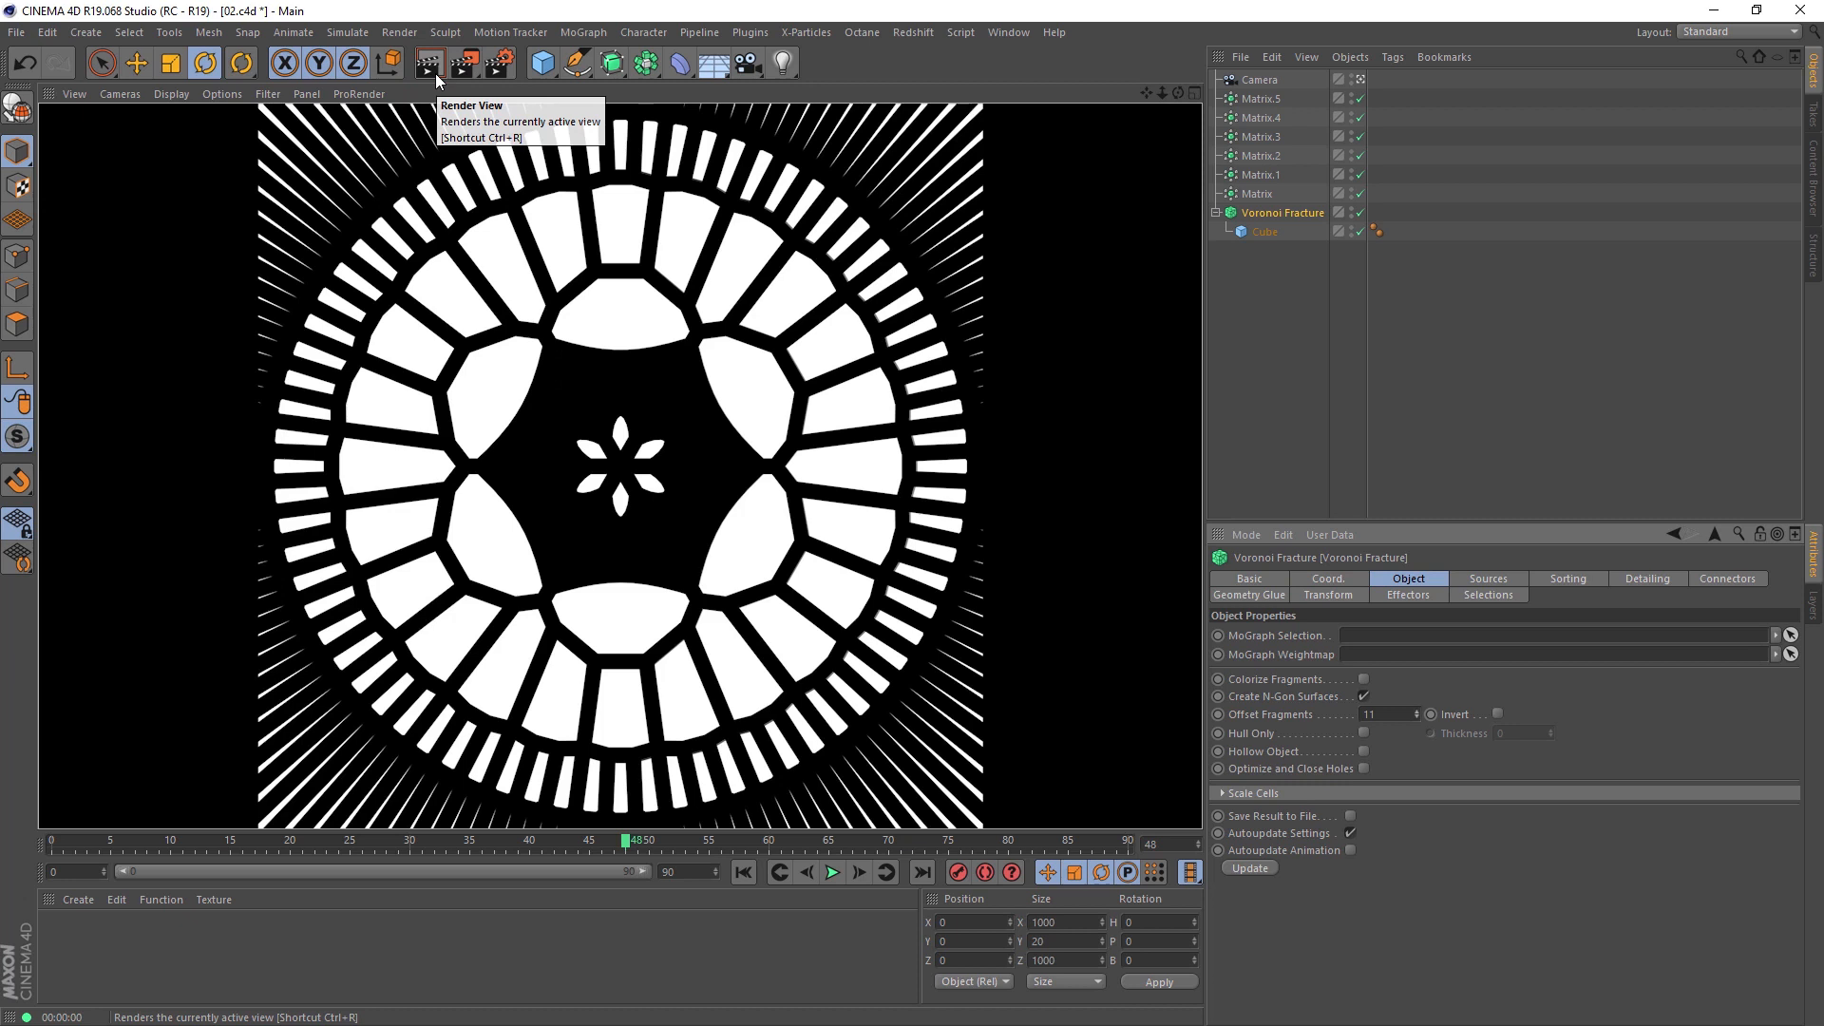
# Step: Set Offset Fragments on the Voronoi Fracture to 1 and record a keyframe for it at frame 0
pyautogui.click(1409, 714)
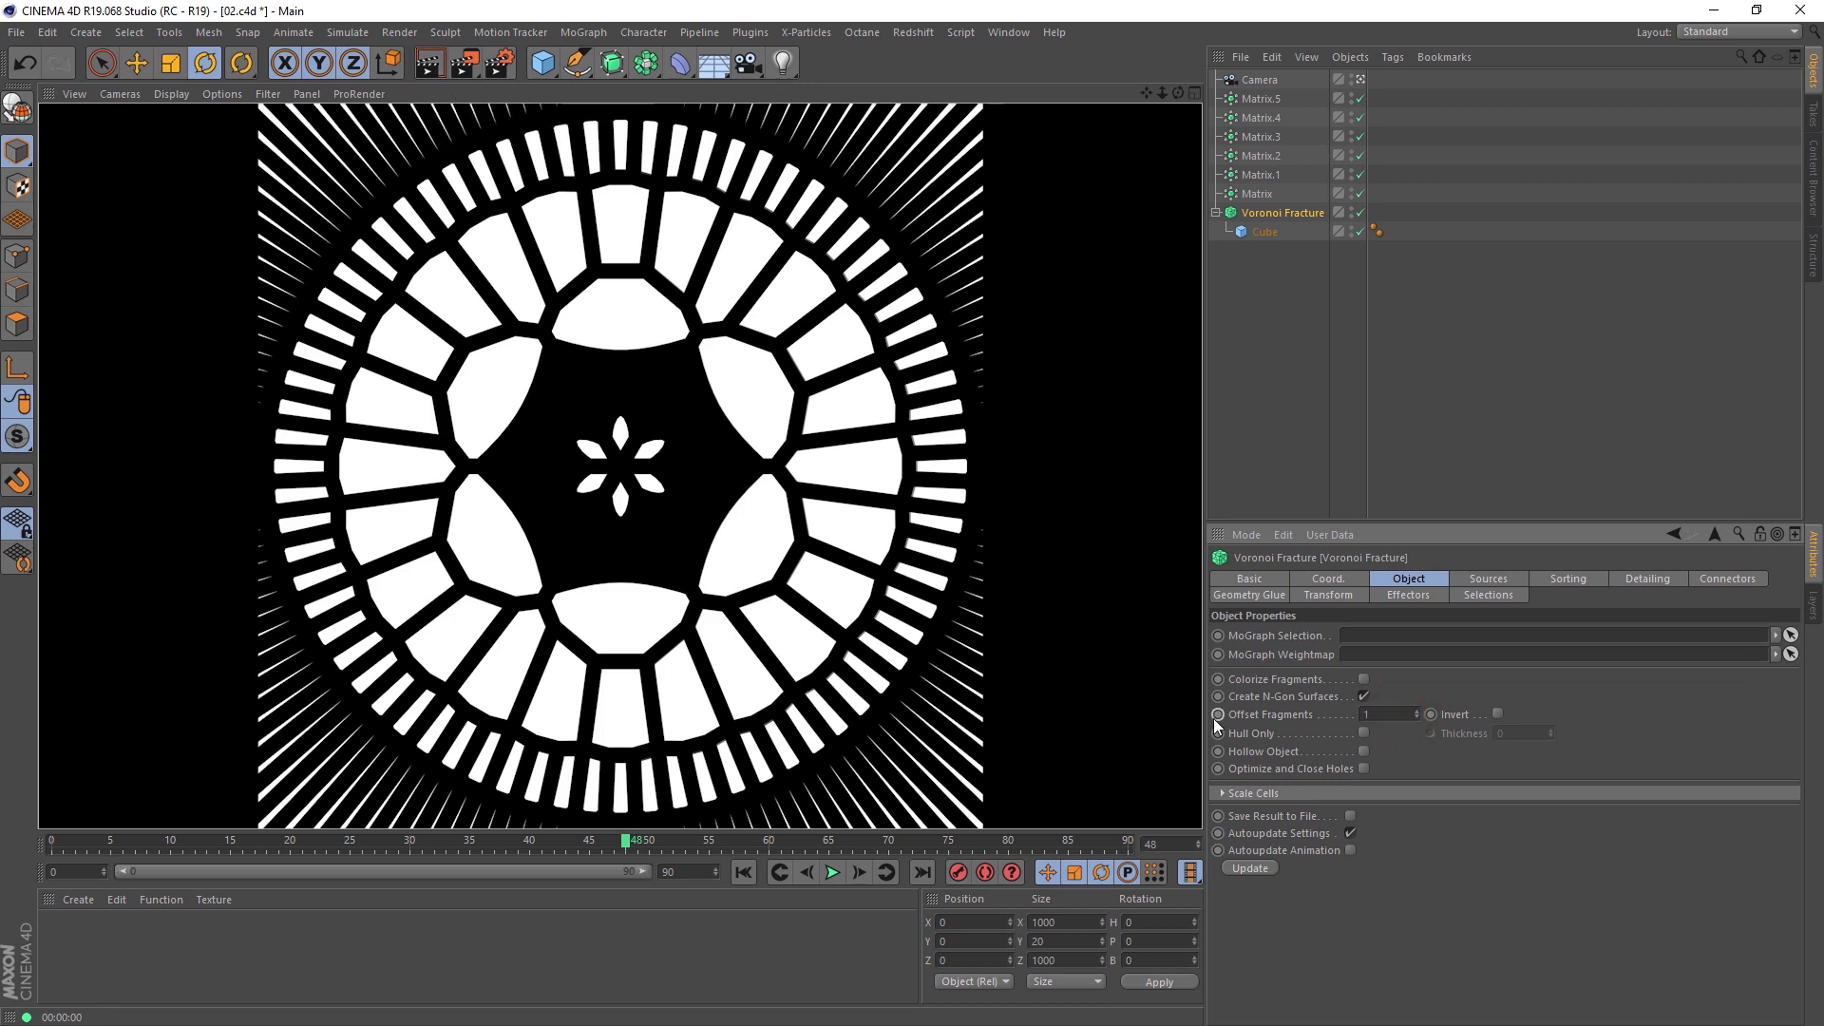
pyautogui.press('Return')
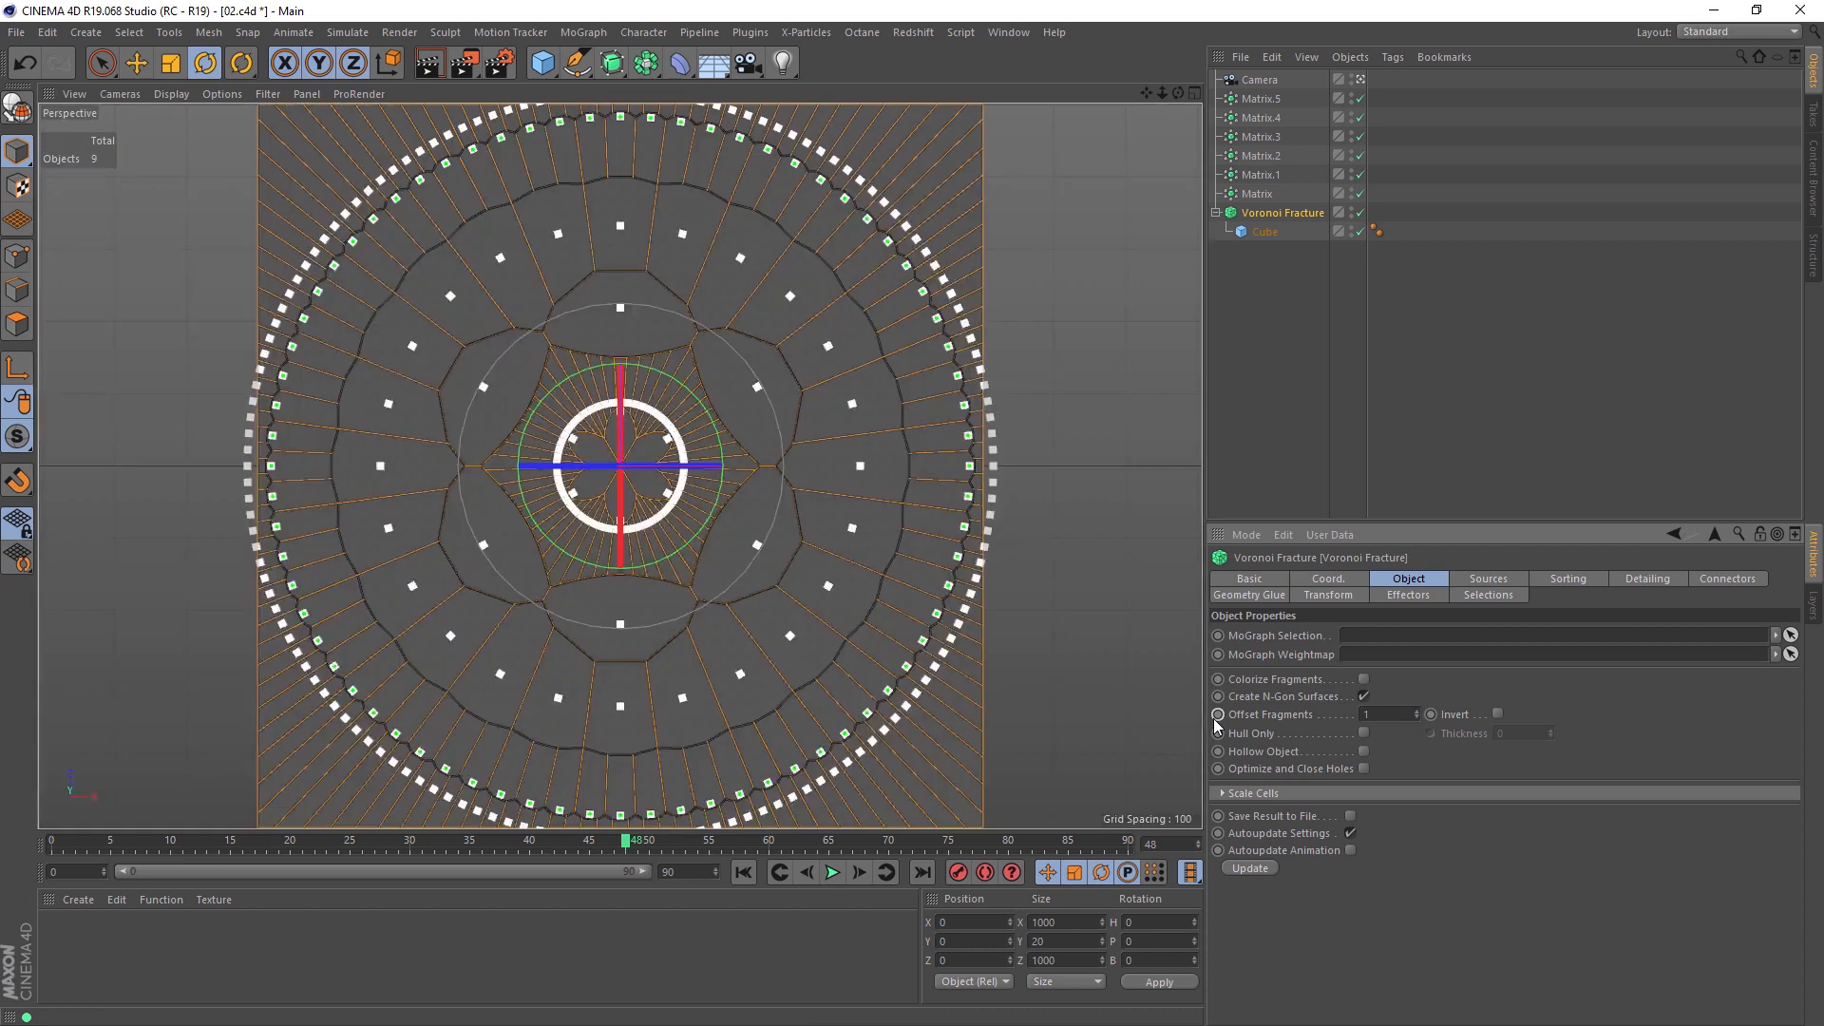
pyautogui.click(66, 852)
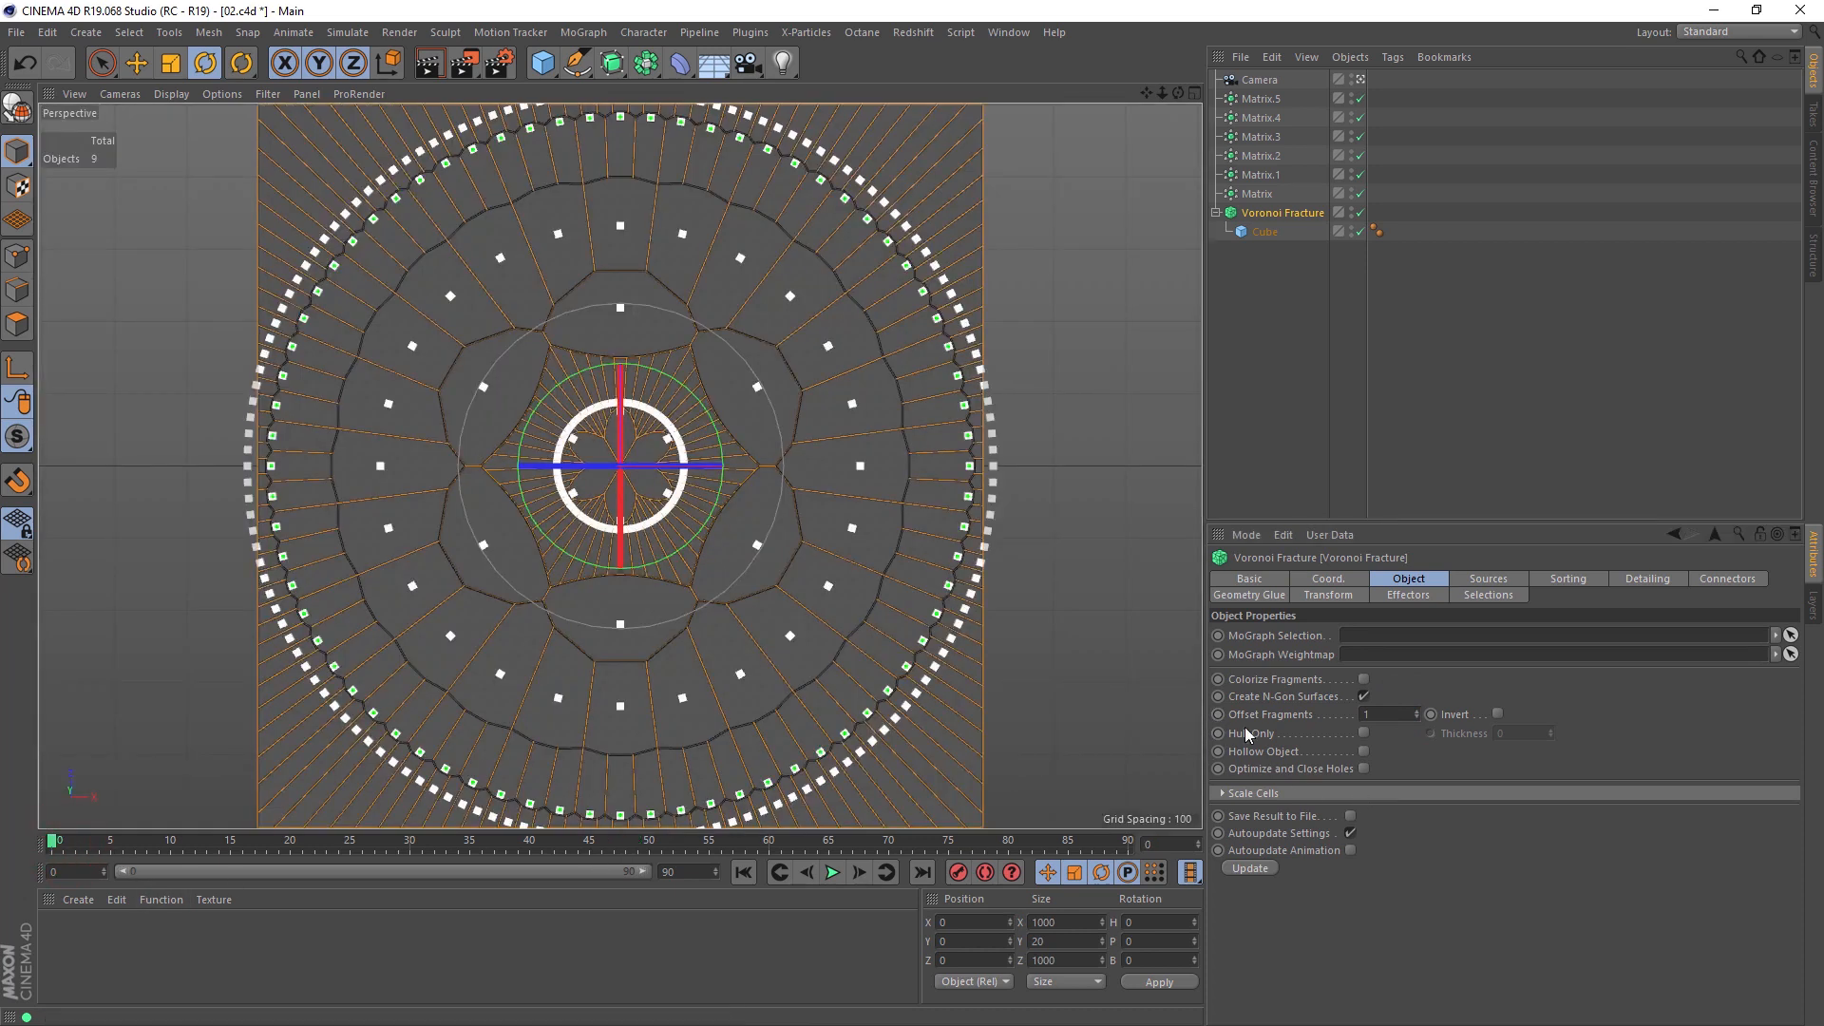
pyautogui.click(1219, 716)
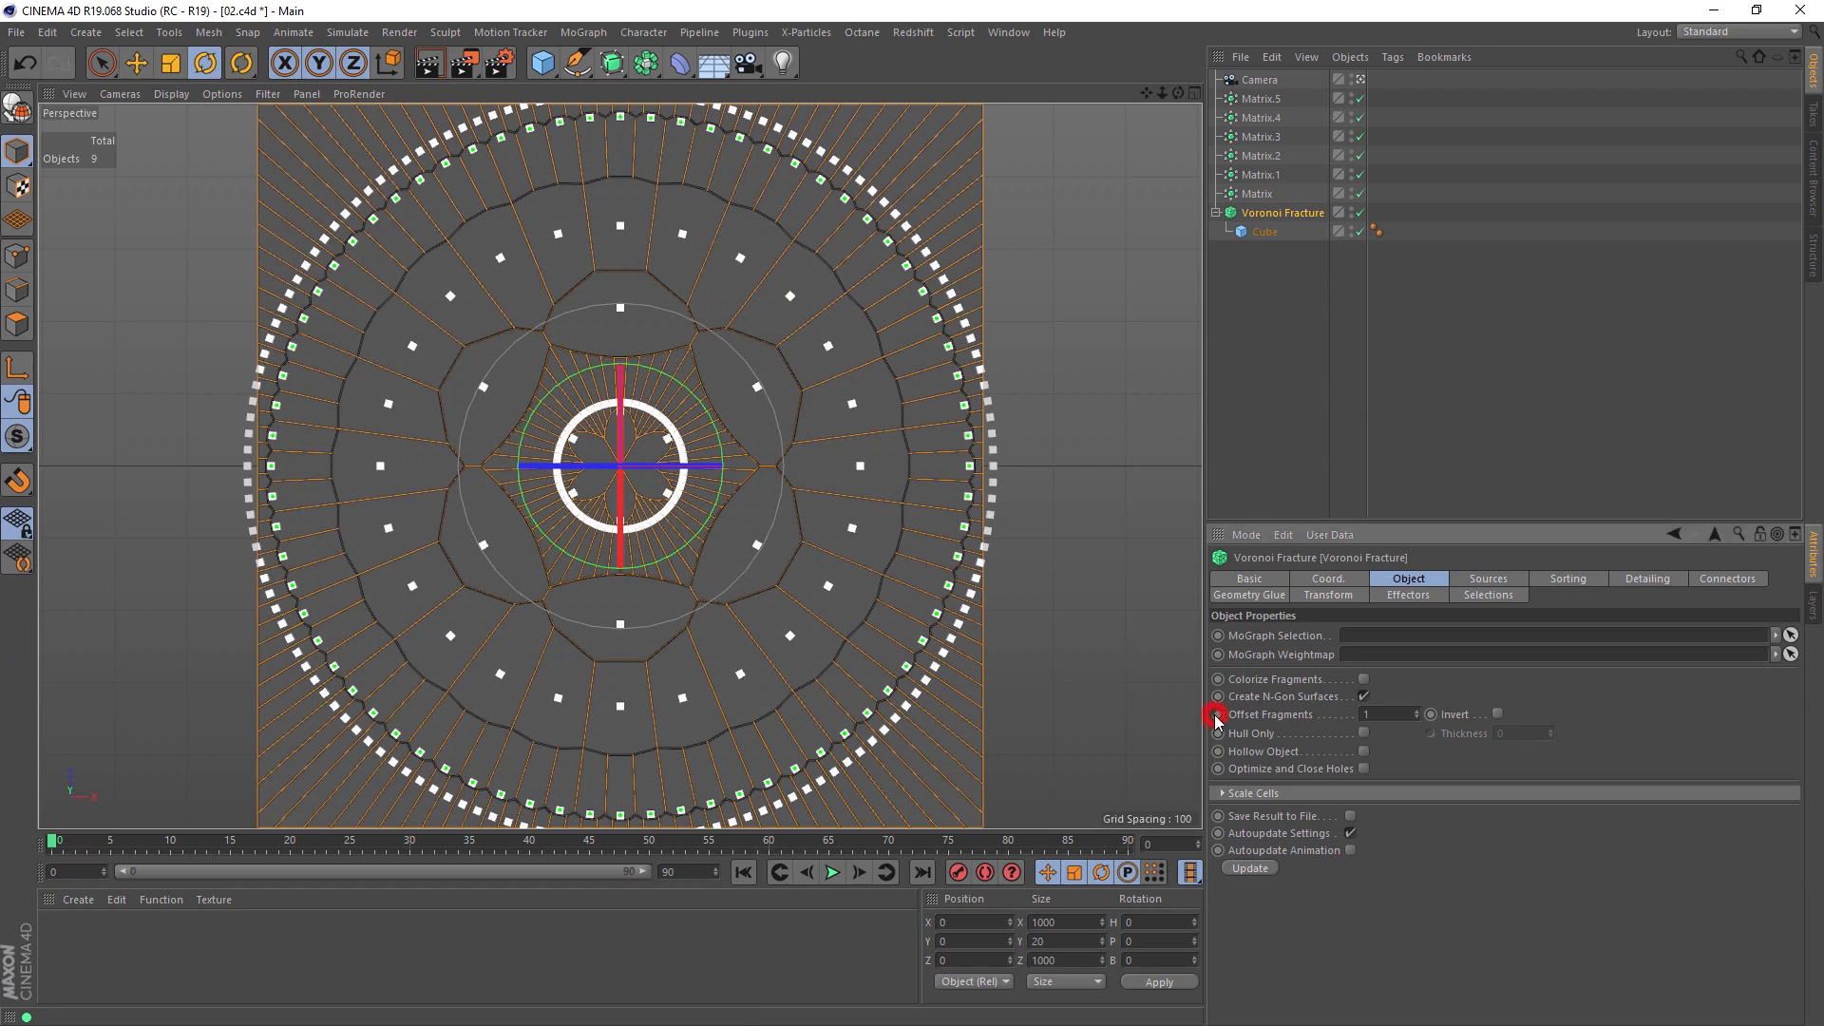
# Step: At frame 5, try Offset Fragments values of 6 and 20 on the Voronoi Fracture, settle on 30 and record a keyframe
pyautogui.click(111, 844)
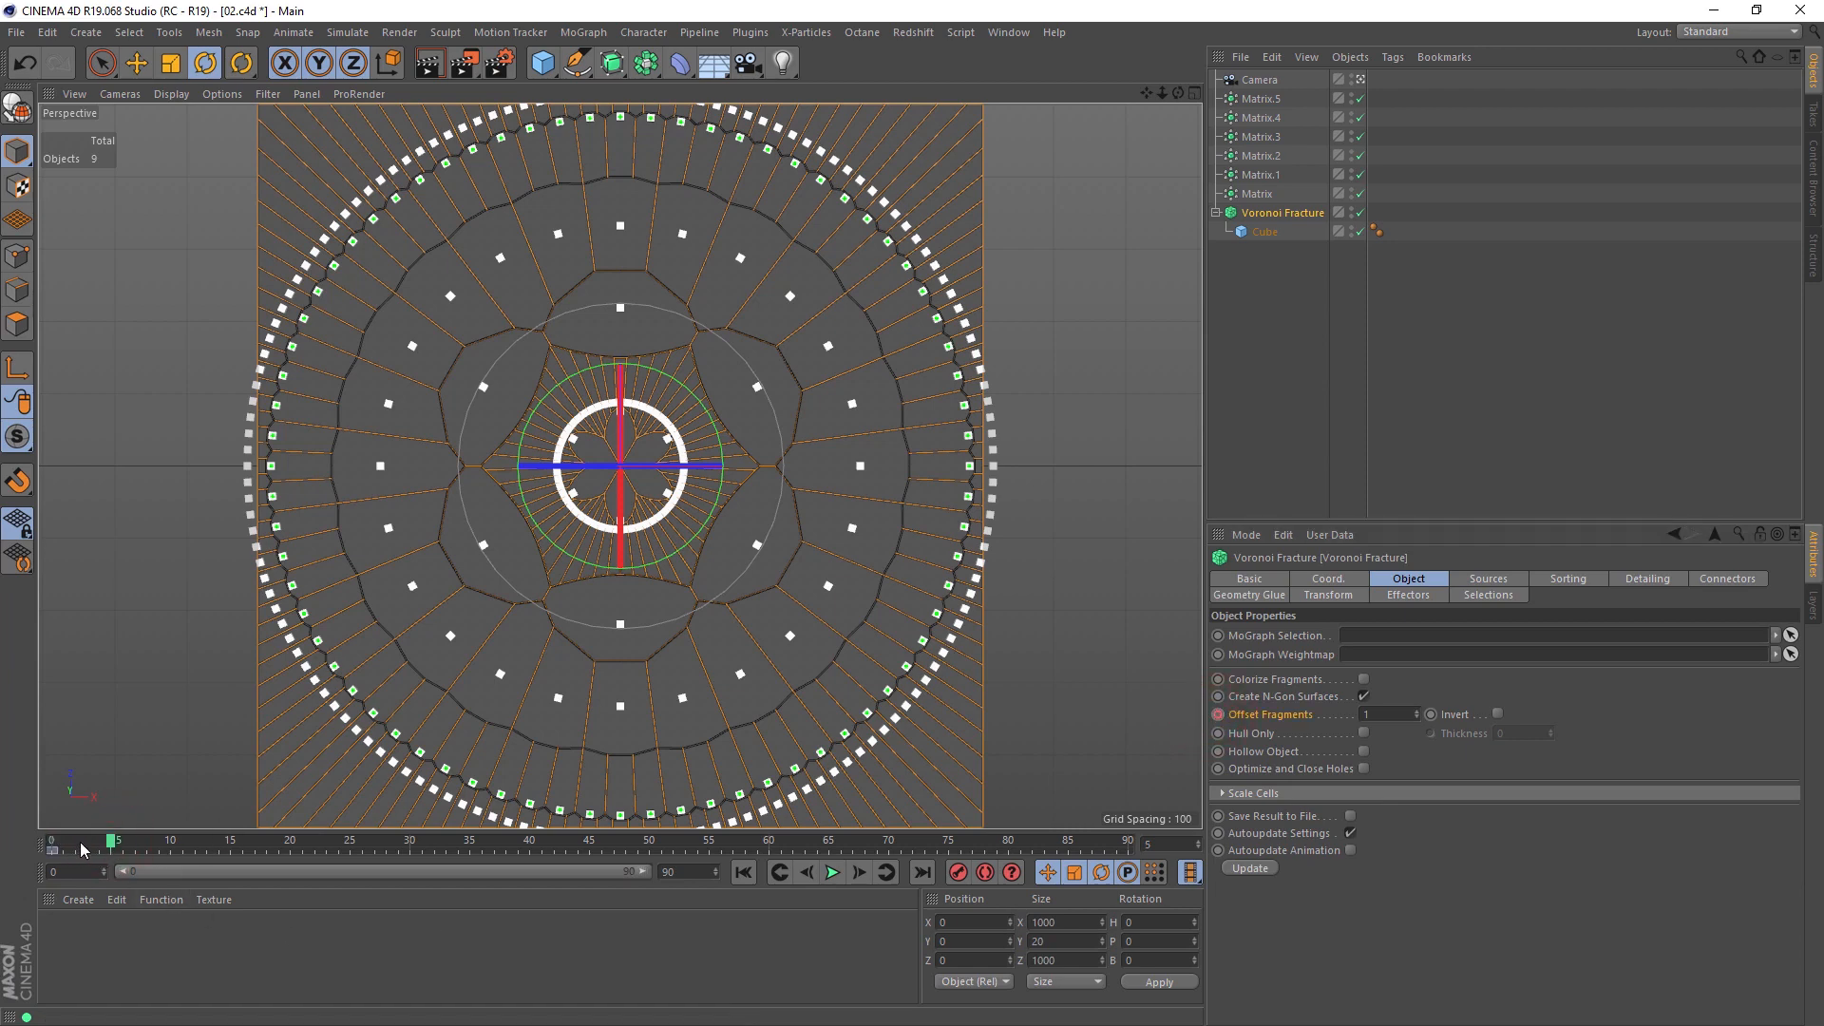
pyautogui.click(1384, 717)
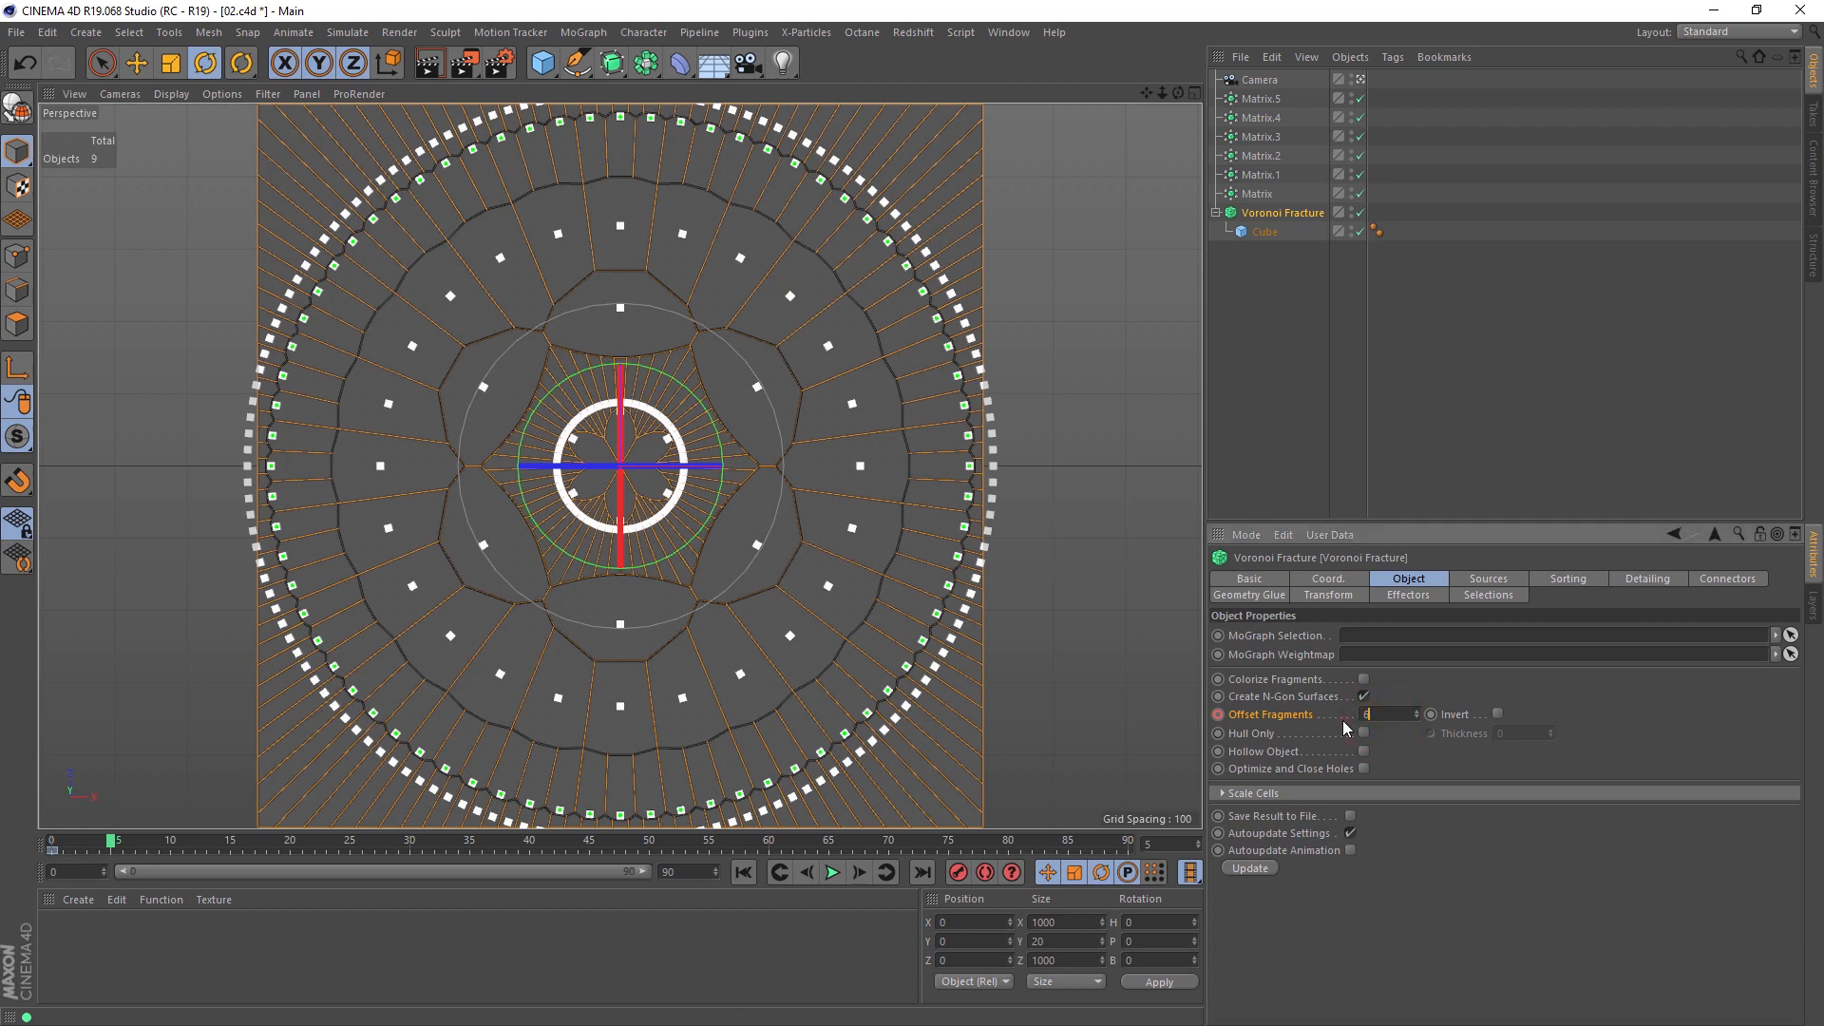
pyautogui.write('6')
pyautogui.press('Return')
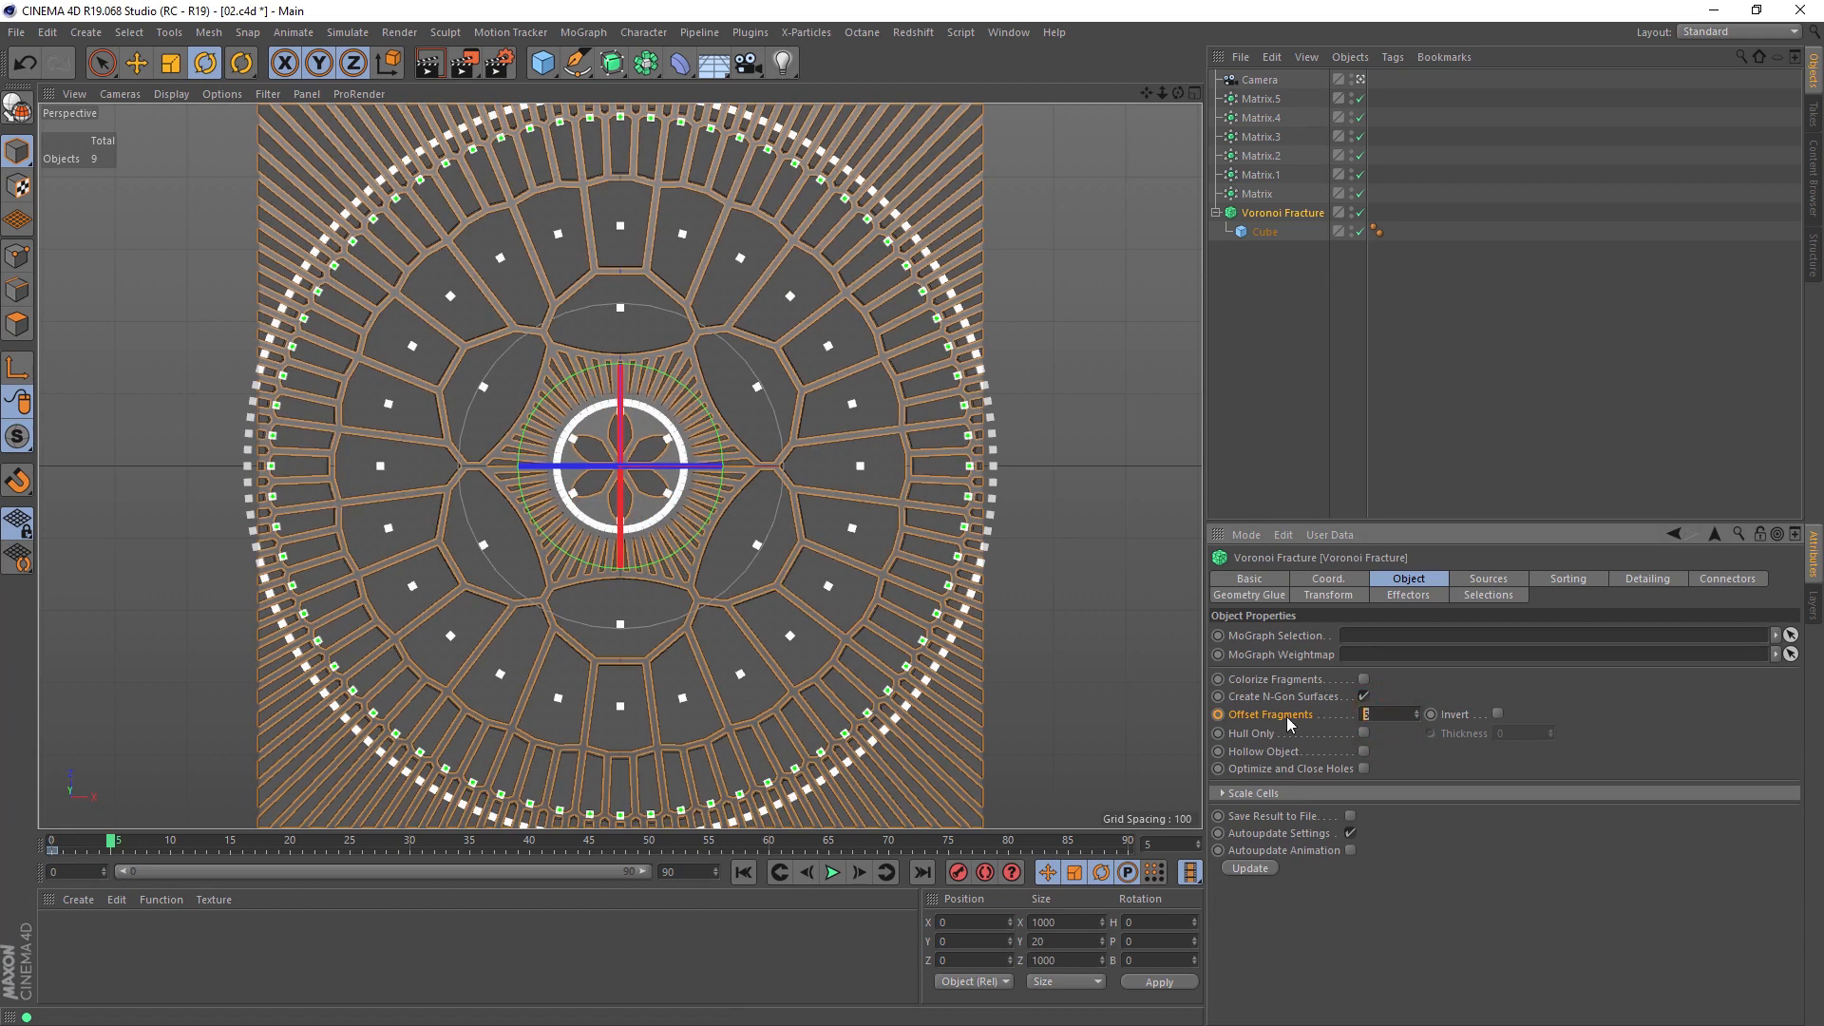
pyautogui.write('20')
pyautogui.press('Return')
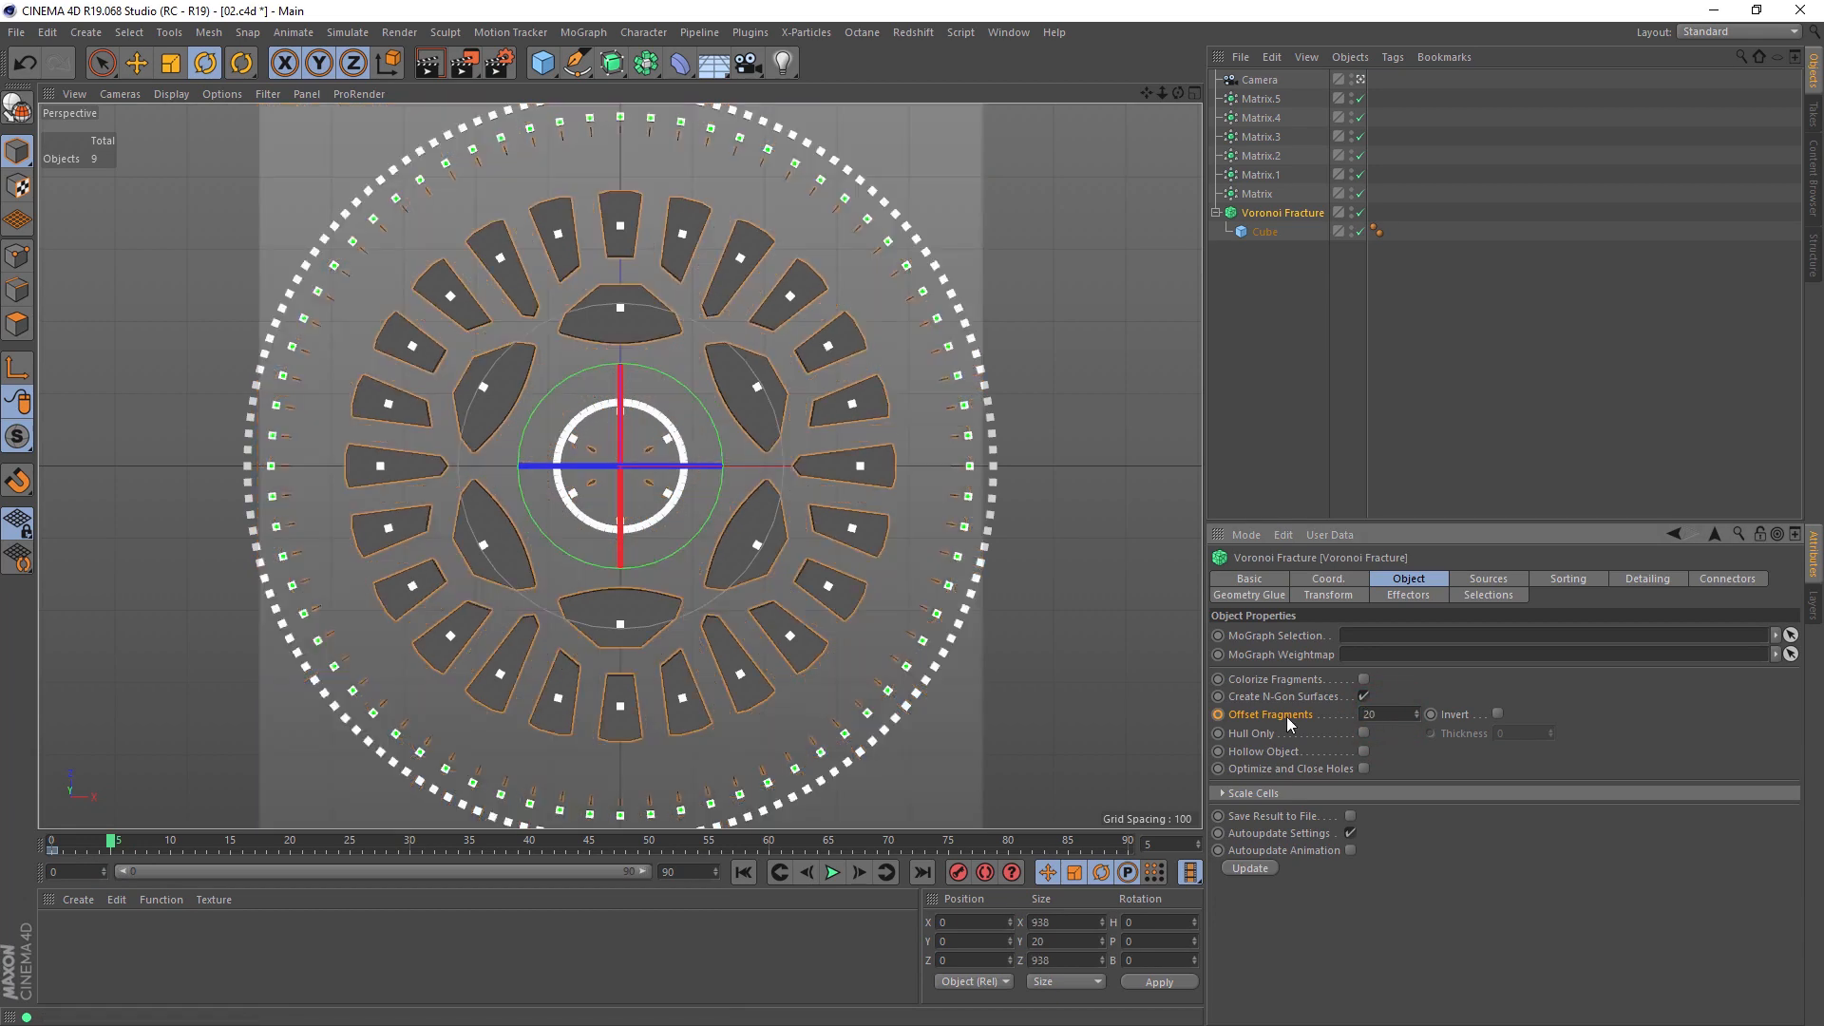
pyautogui.write('30')
pyautogui.press('Return')
pyautogui.keyDown('ctrl'); pyautogui.click(1218, 715); pyautogui.keyUp('ctrl')
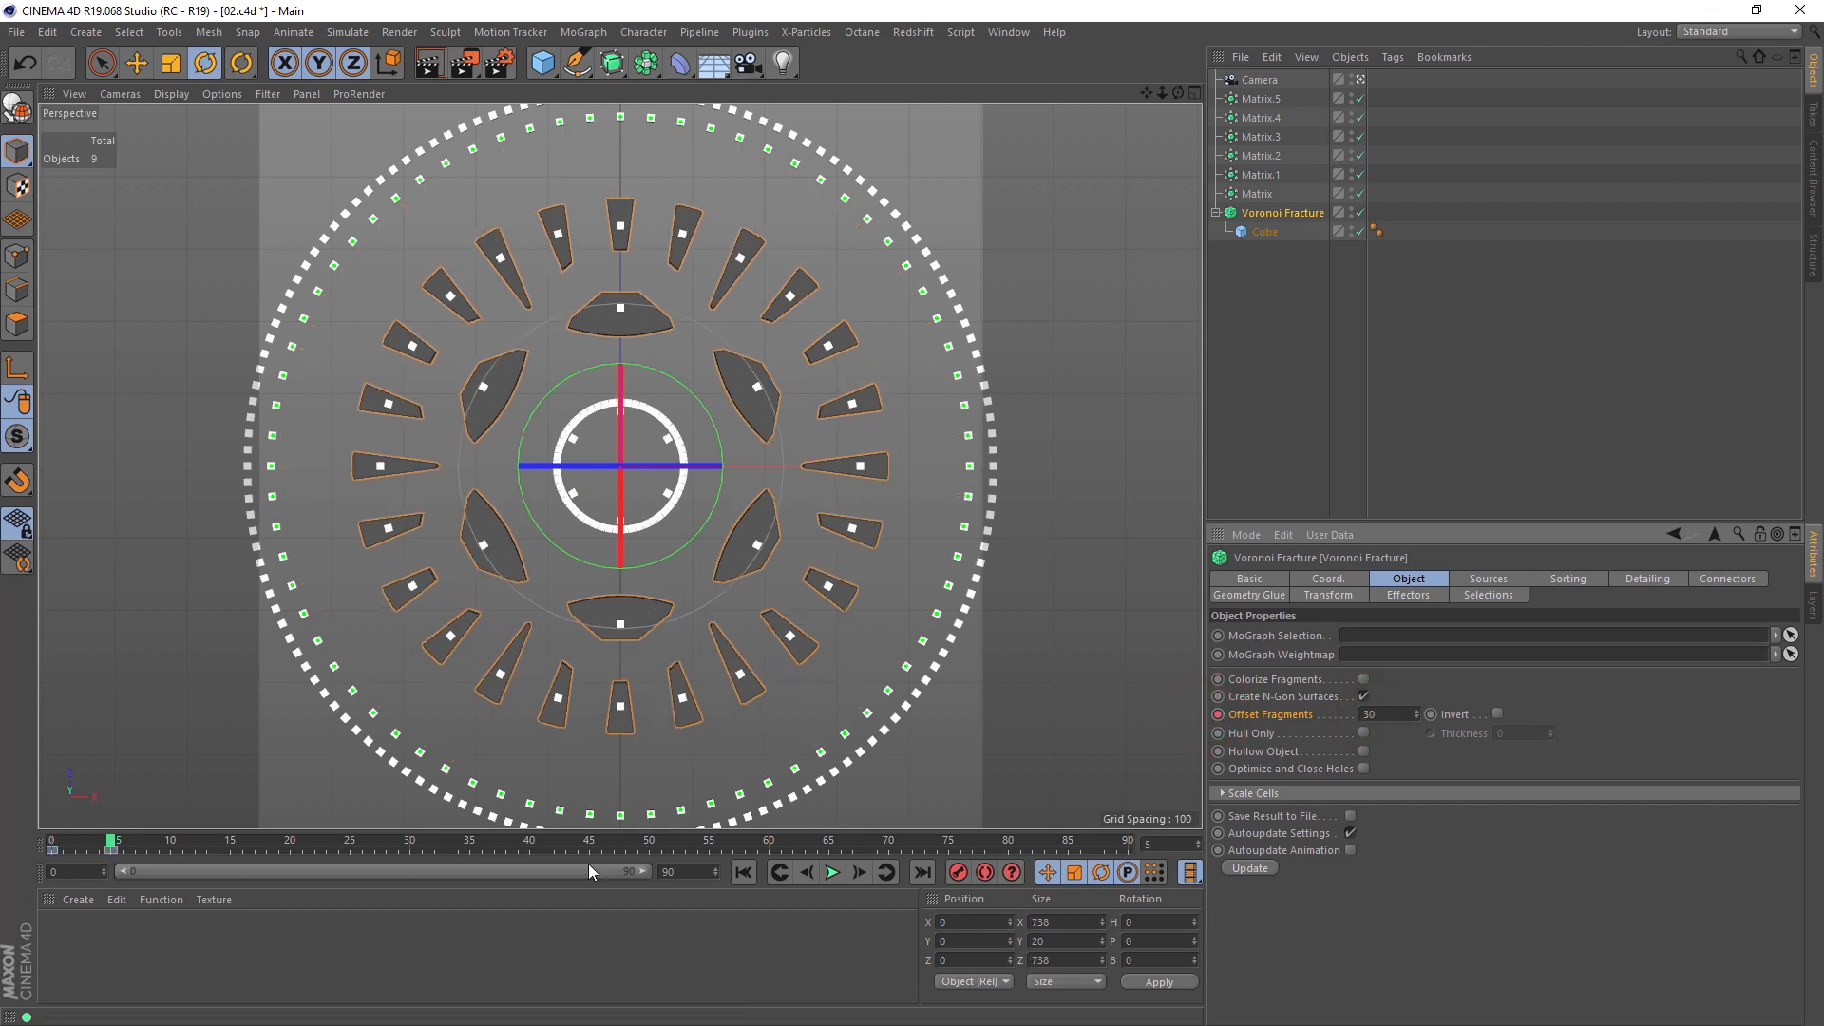
# Step: Shorten the timeline to end at frame 5 and move the second Offset Fragments keyframe to frame 3
pyautogui.doubleClick(677, 873)
pyautogui.write('30')
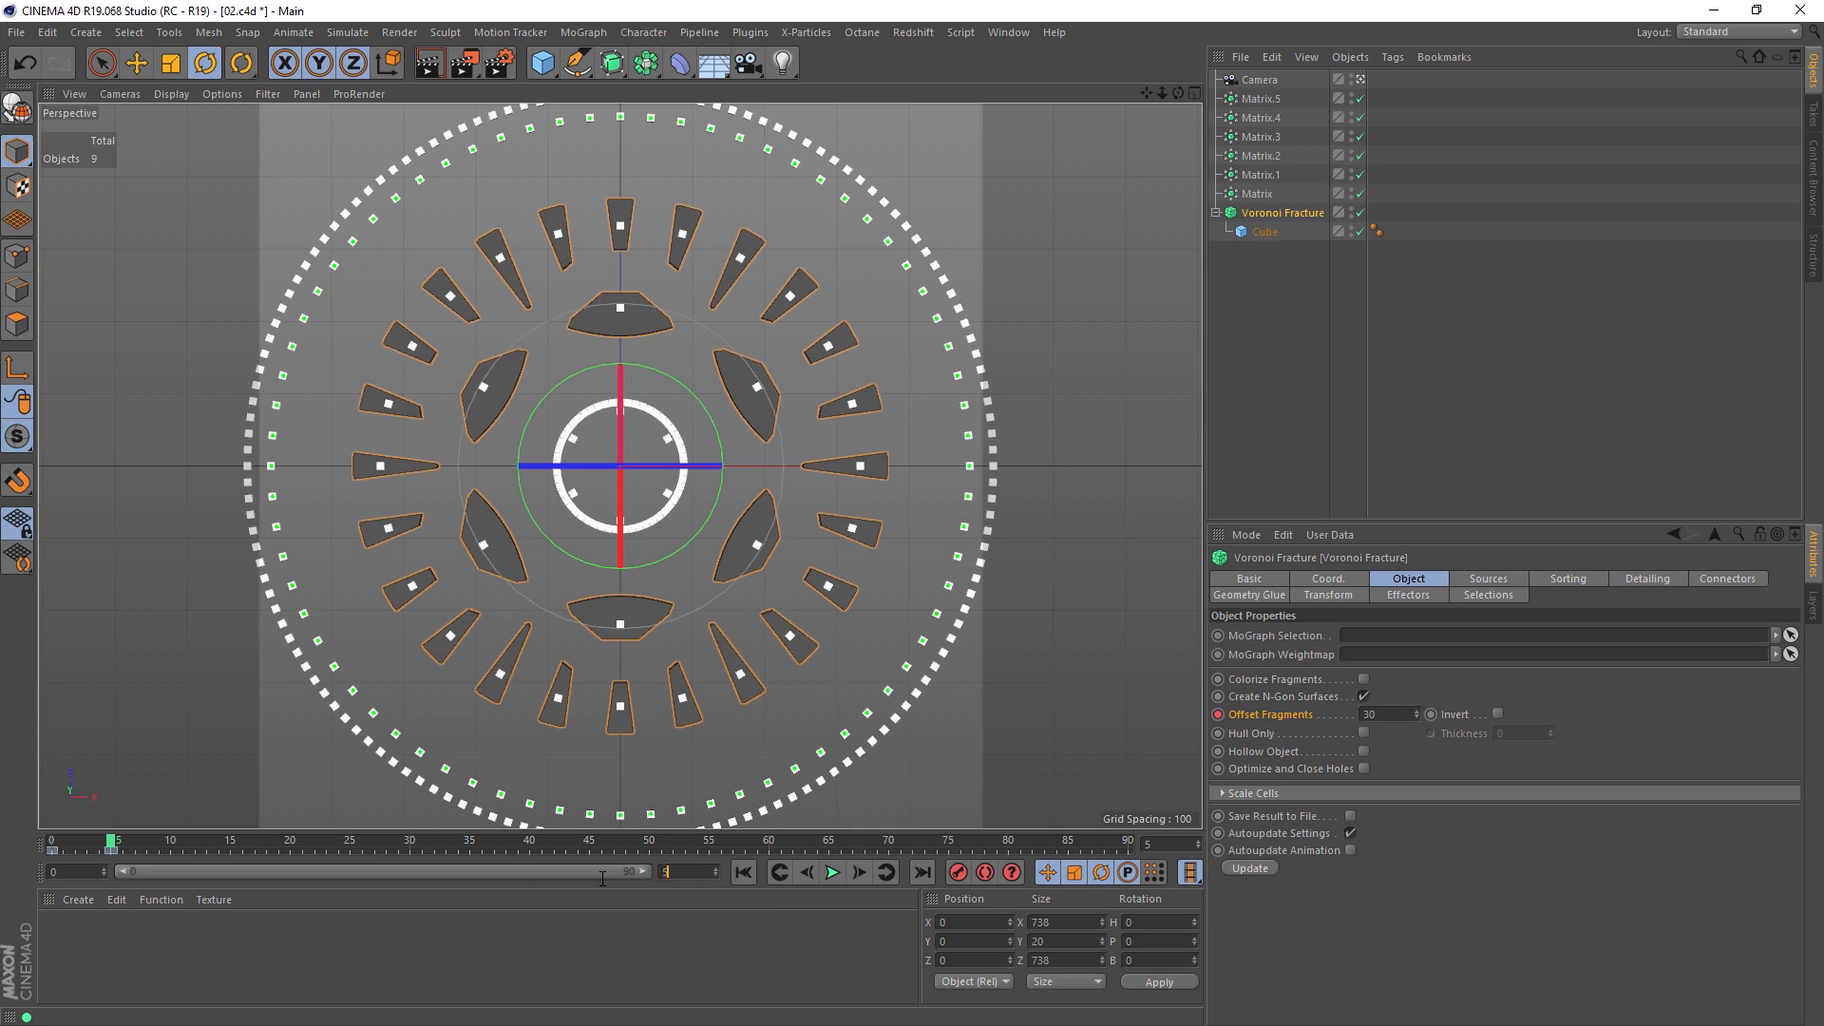
pyautogui.press('Return')
pyautogui.moveTo(60, 840); pyautogui.dragTo(695, 879)
pyautogui.moveTo(867, 887); pyautogui.dragTo(754, 862)
# Step: Try a timeline end of frame 4, scrub through the offset animation, and set the end to frame 3
pyautogui.doubleClick(699, 870)
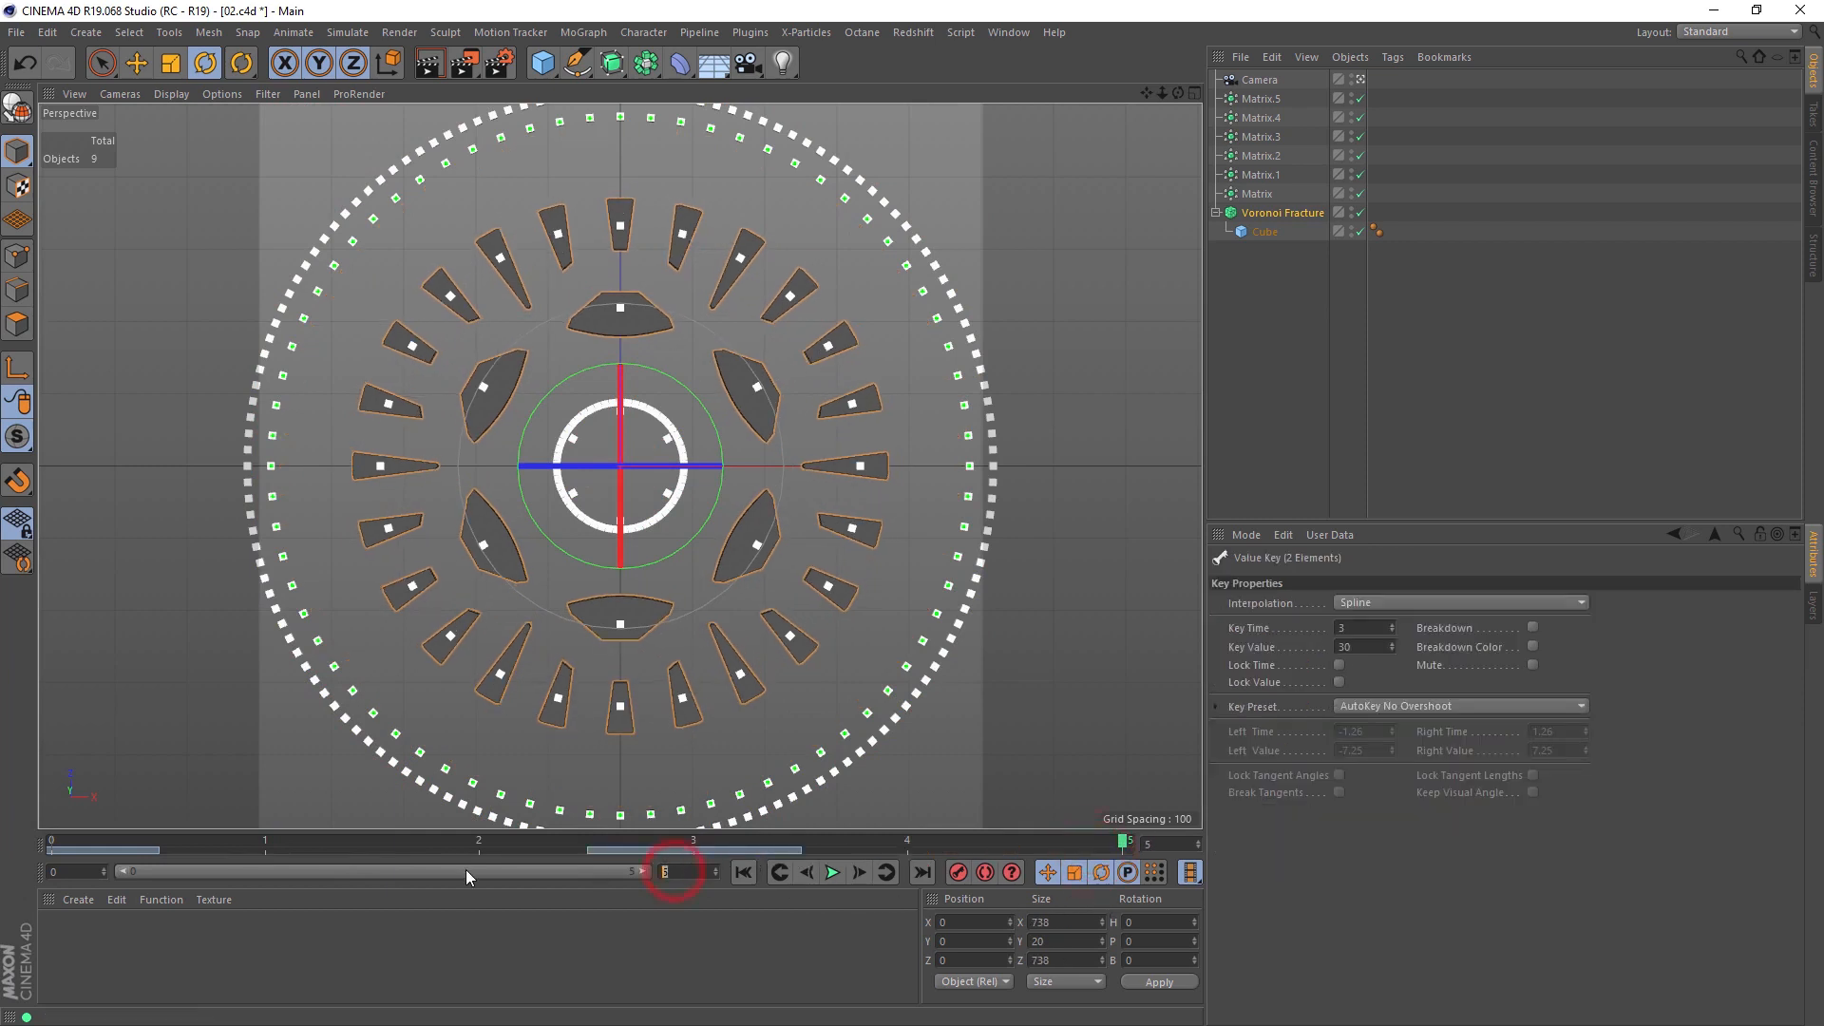
pyautogui.write('4')
pyautogui.press('Return')
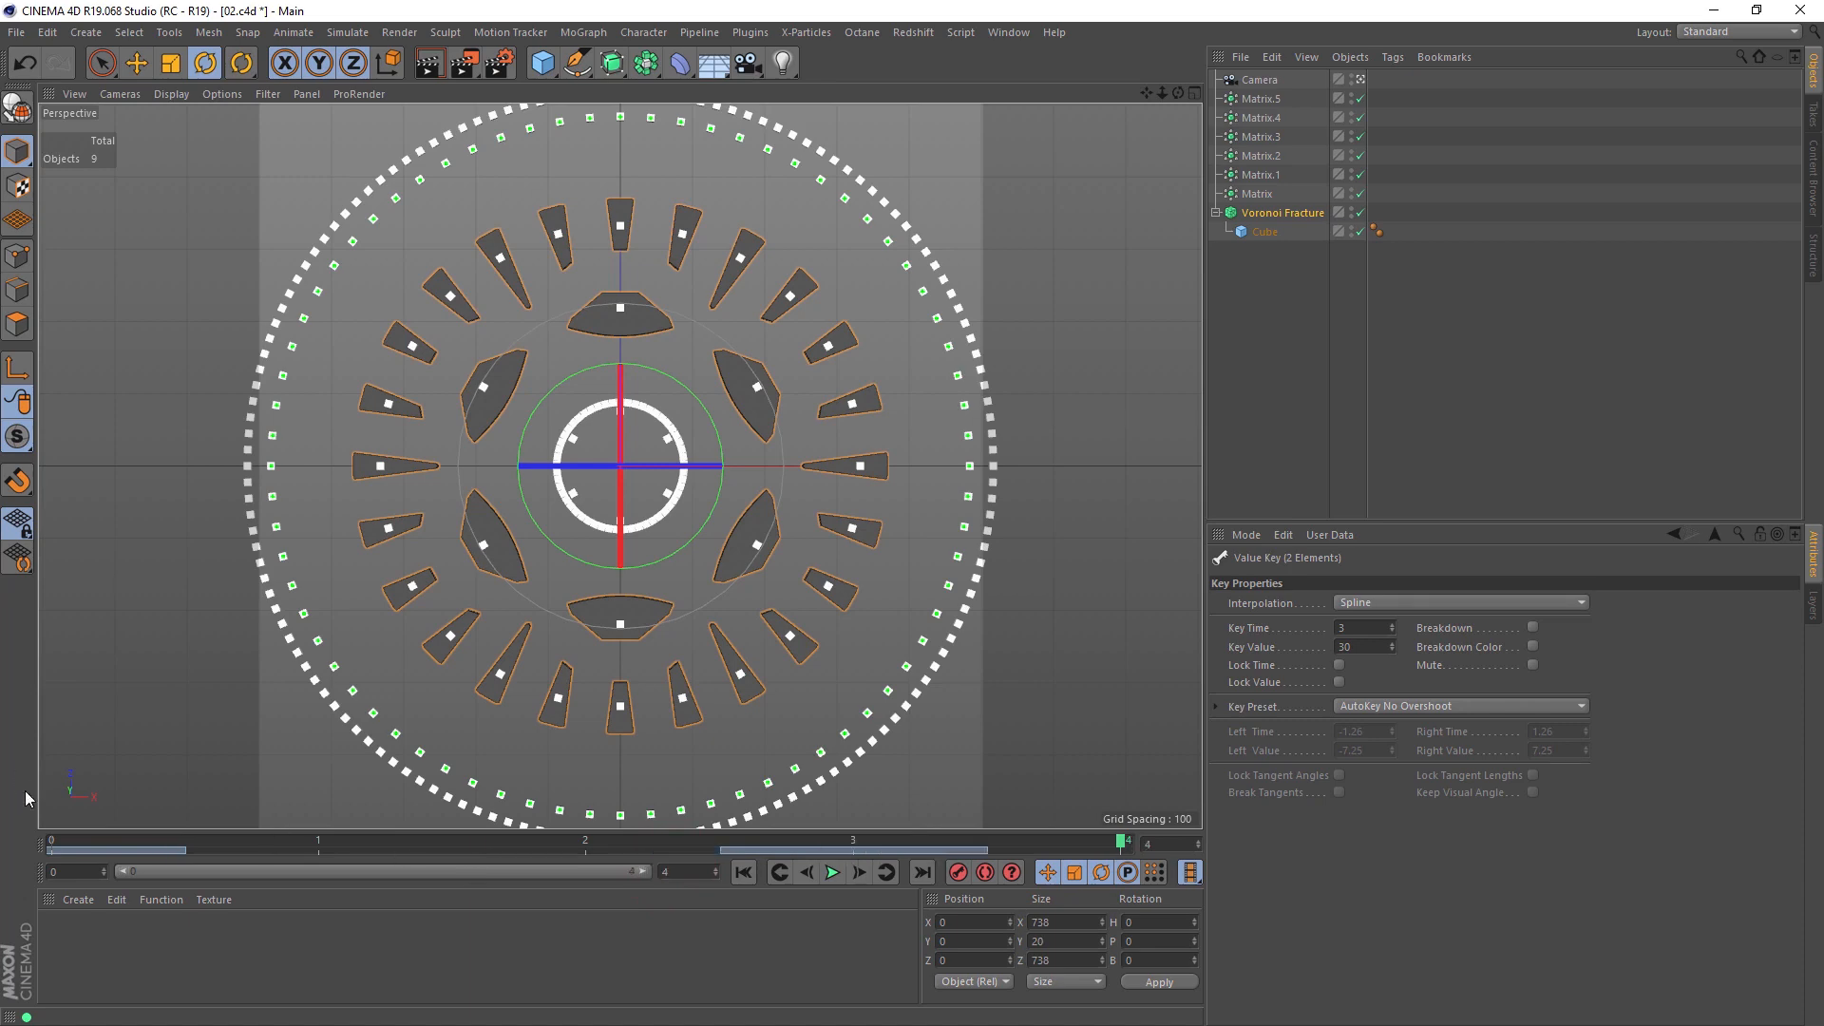
pyautogui.click(74, 846)
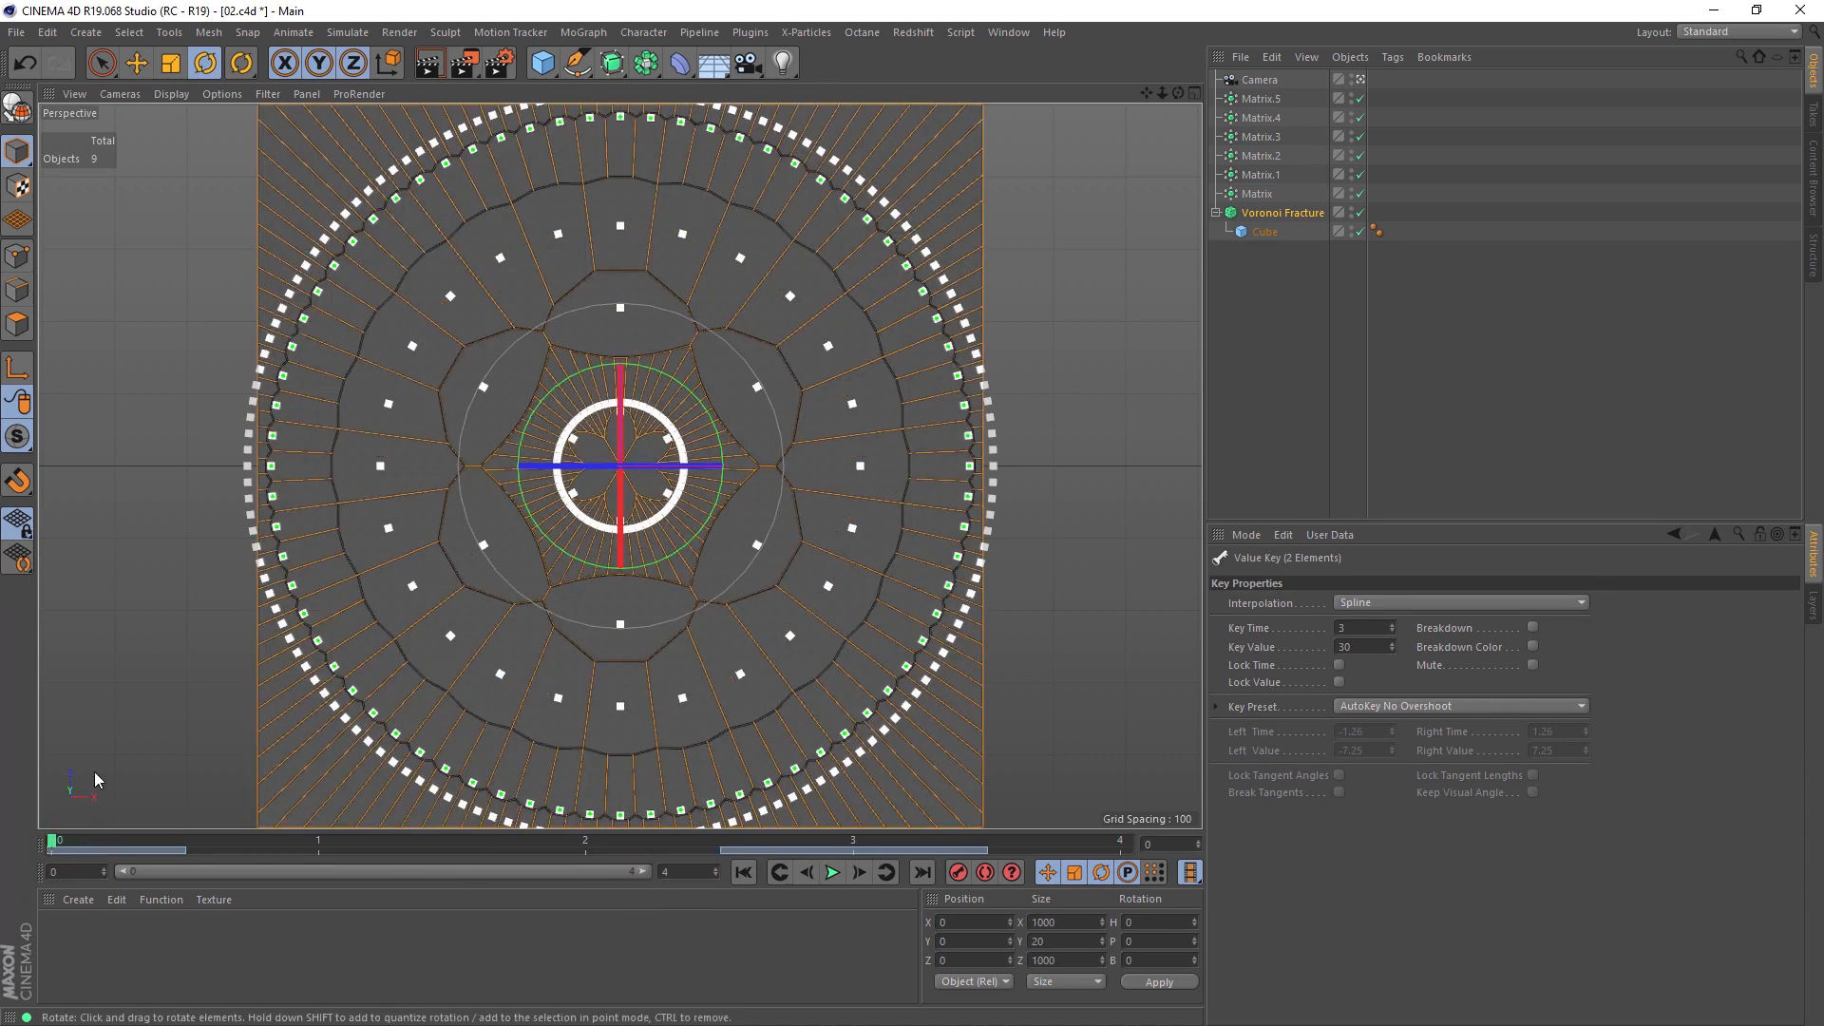
pyautogui.moveTo(82, 842); pyautogui.dragTo(280, 858)
pyautogui.moveTo(424, 868); pyautogui.dragTo(621, 857)
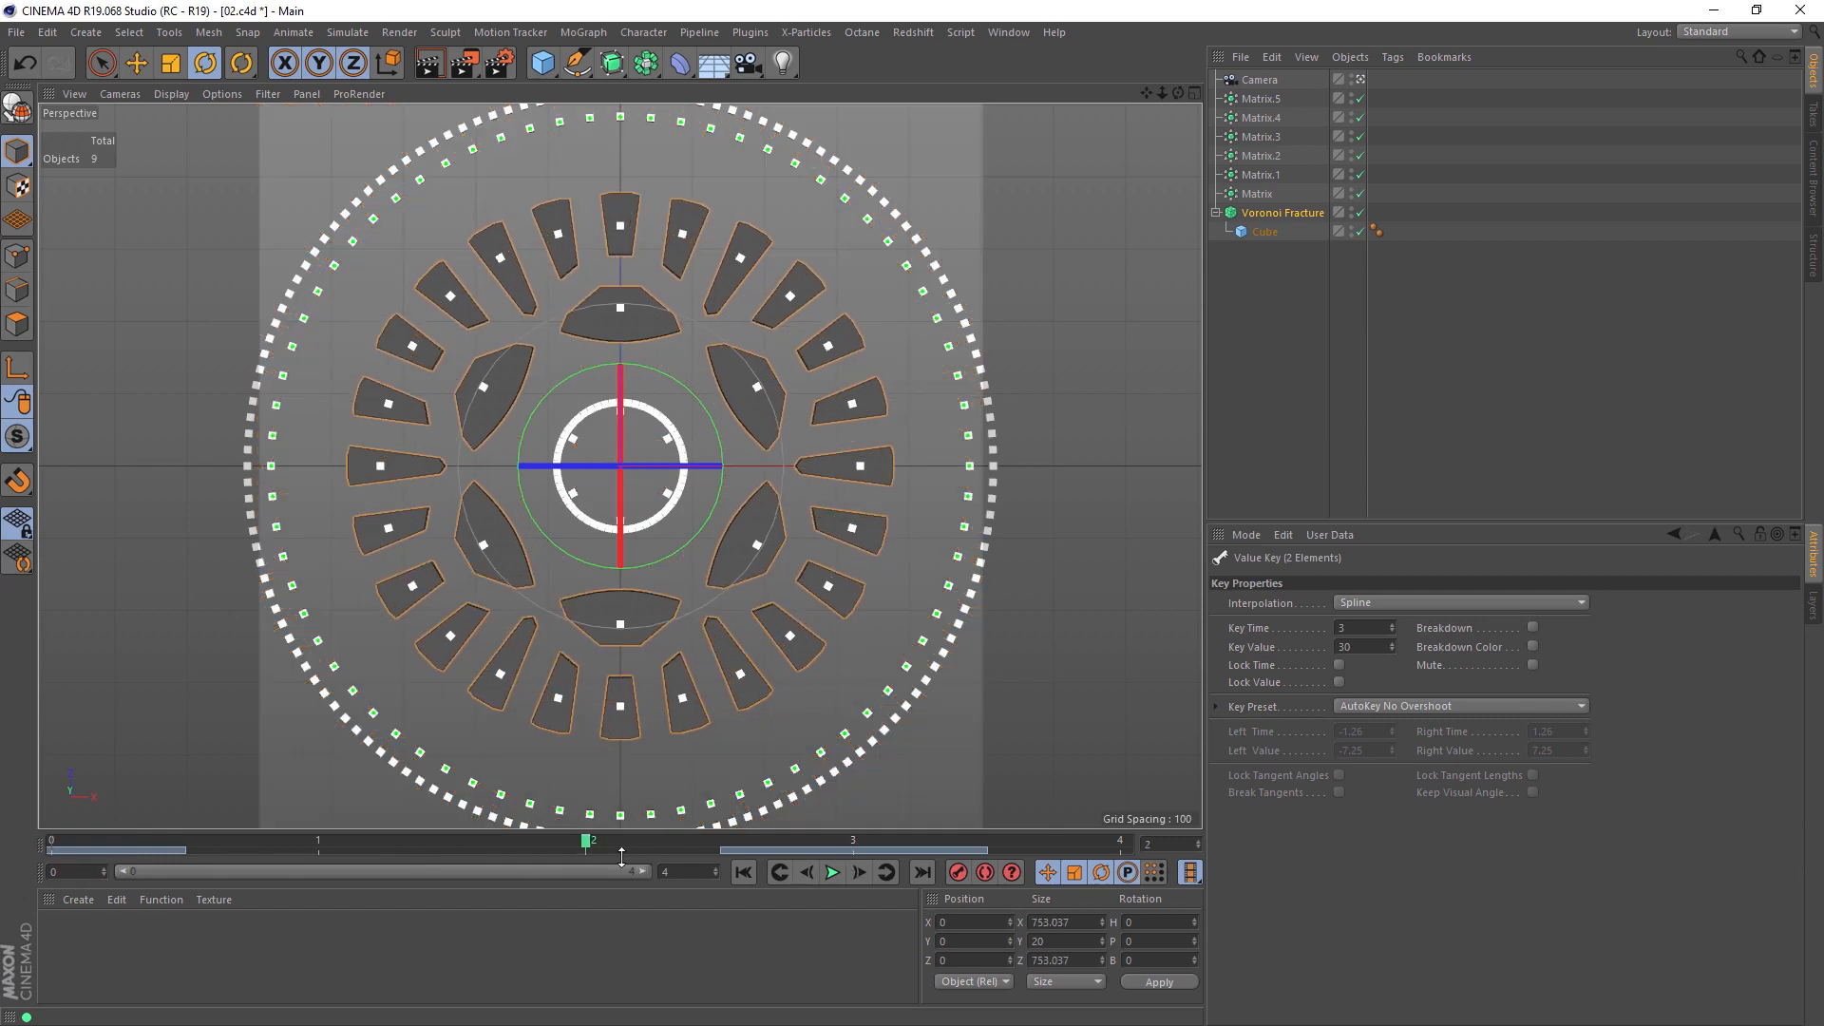
pyautogui.write('3')
pyautogui.press('Return')
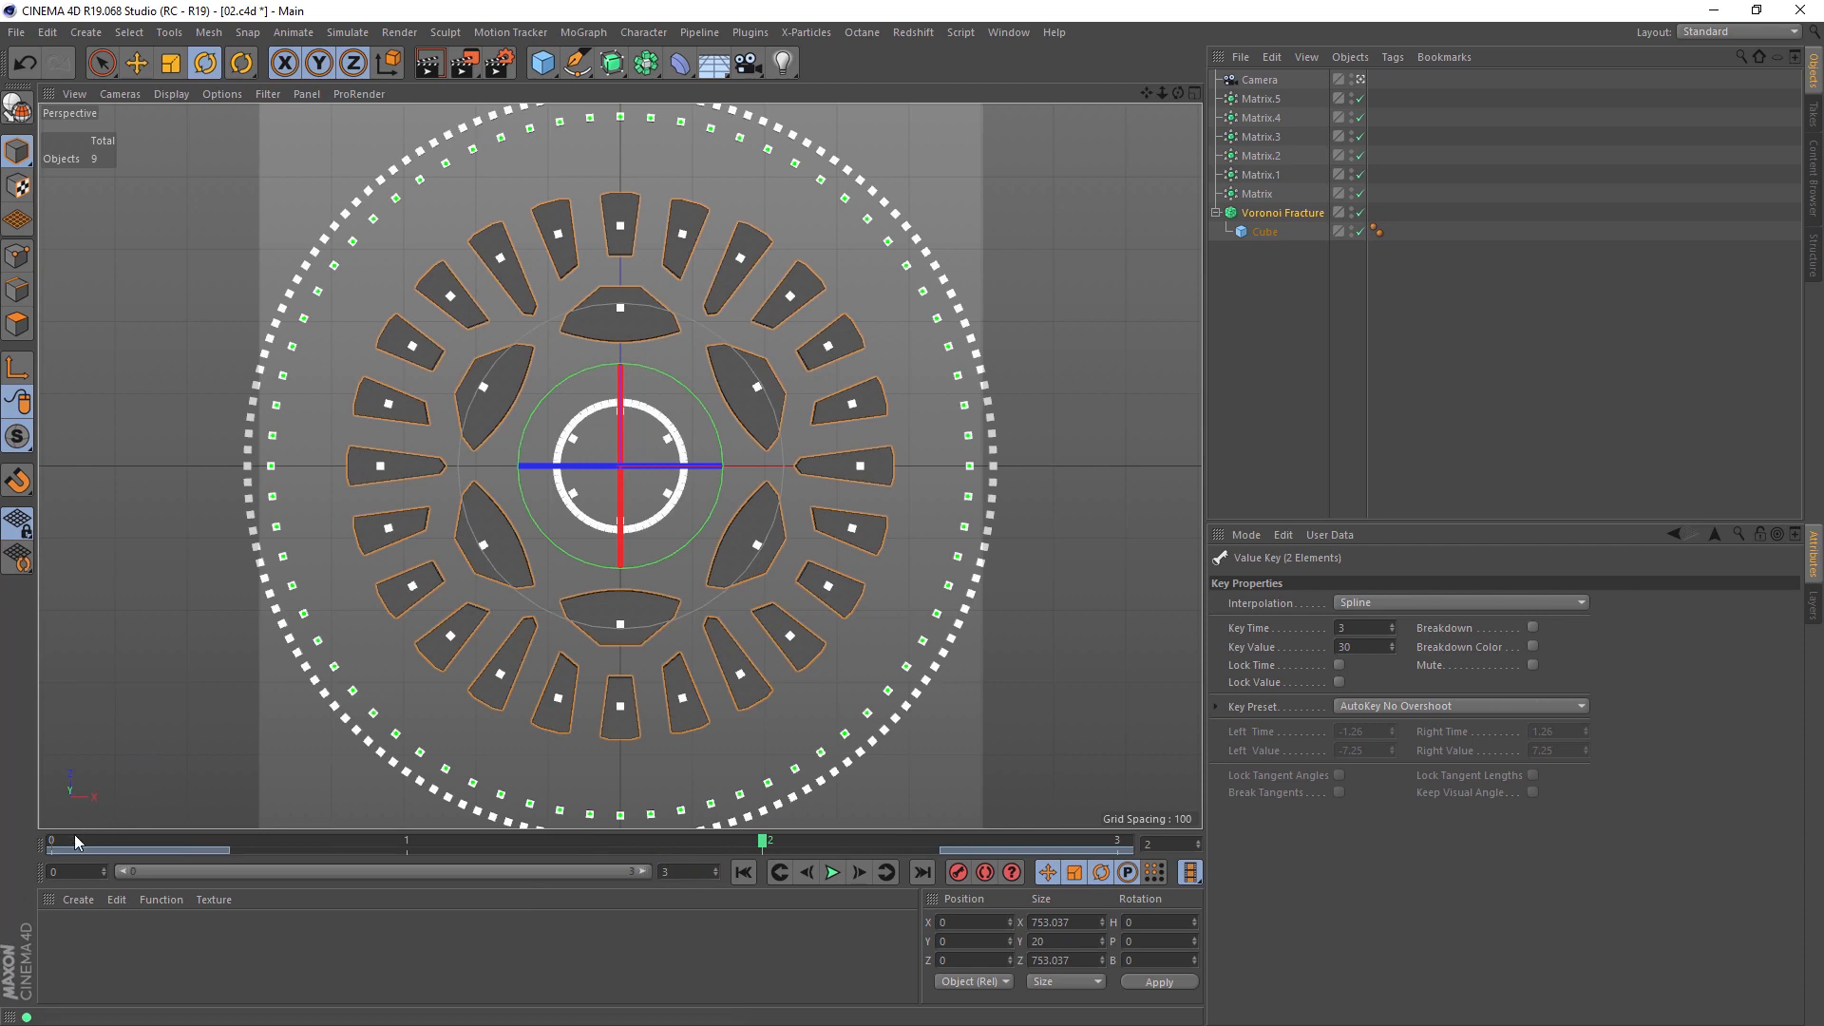
# Step: Set the render's save file name to voronoy_segments in the render settings
pyautogui.click(497, 62)
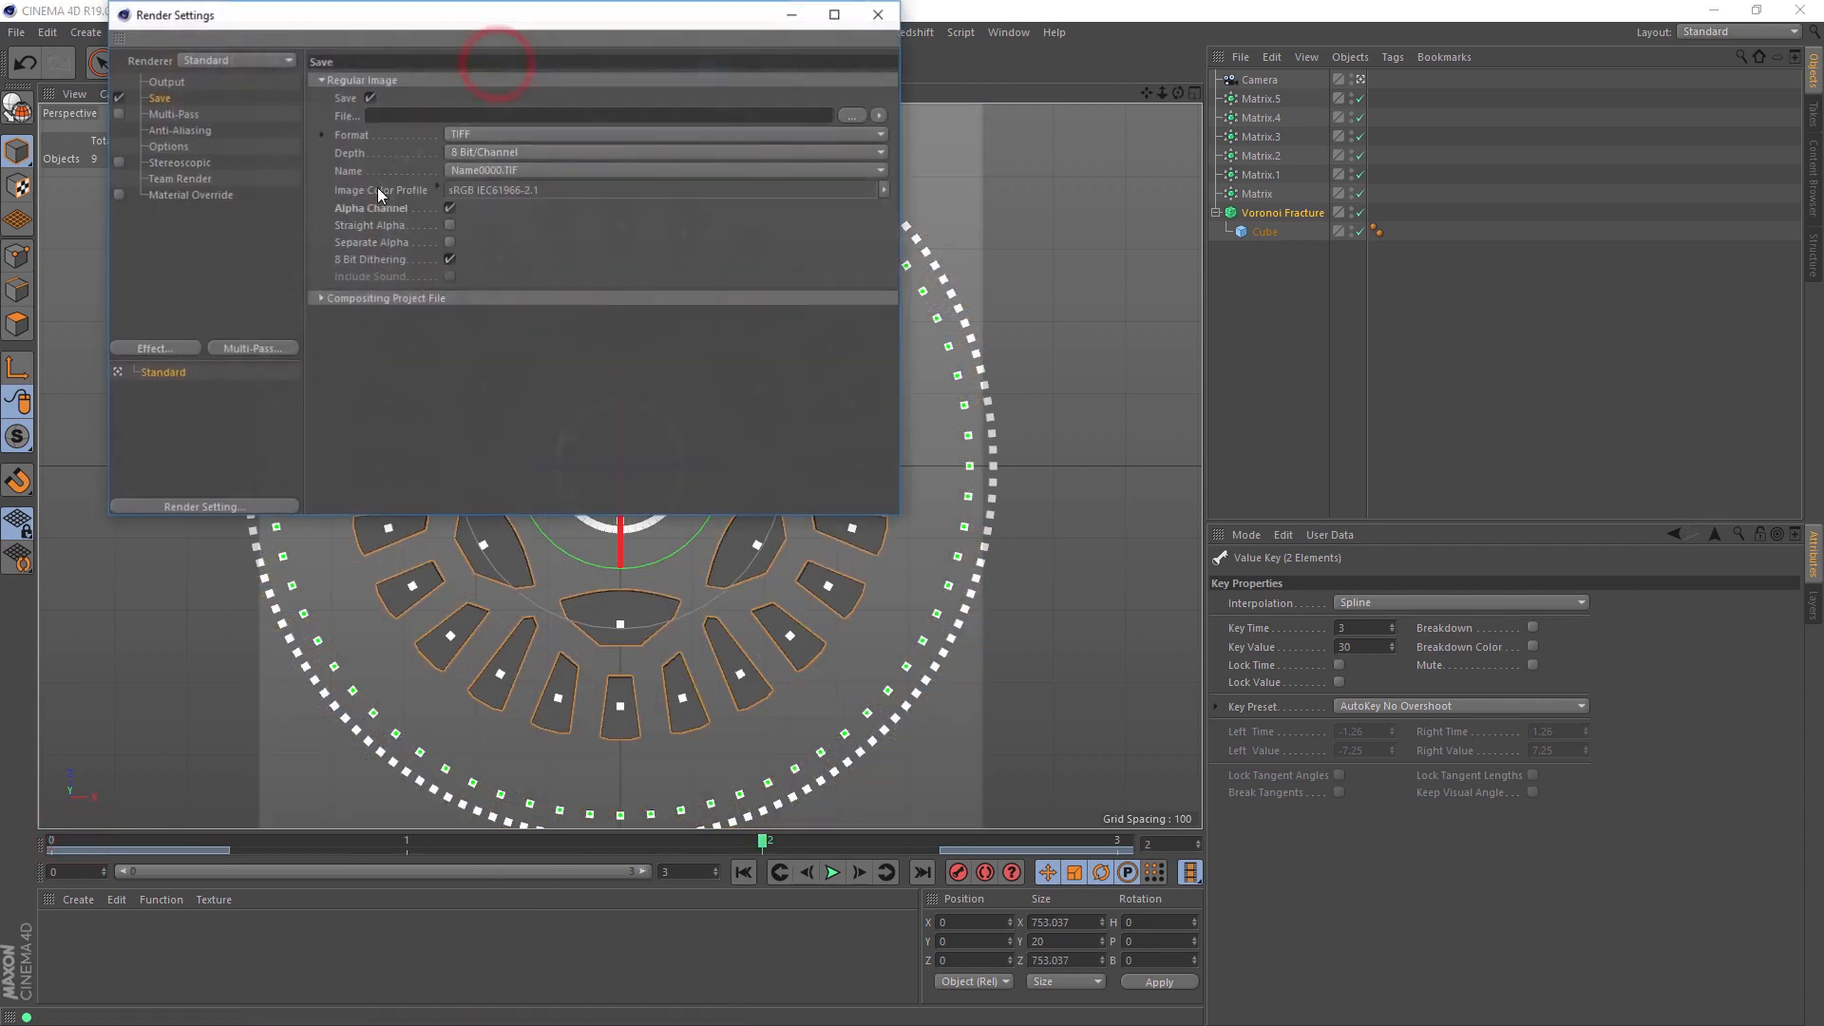
pyautogui.click(409, 115)
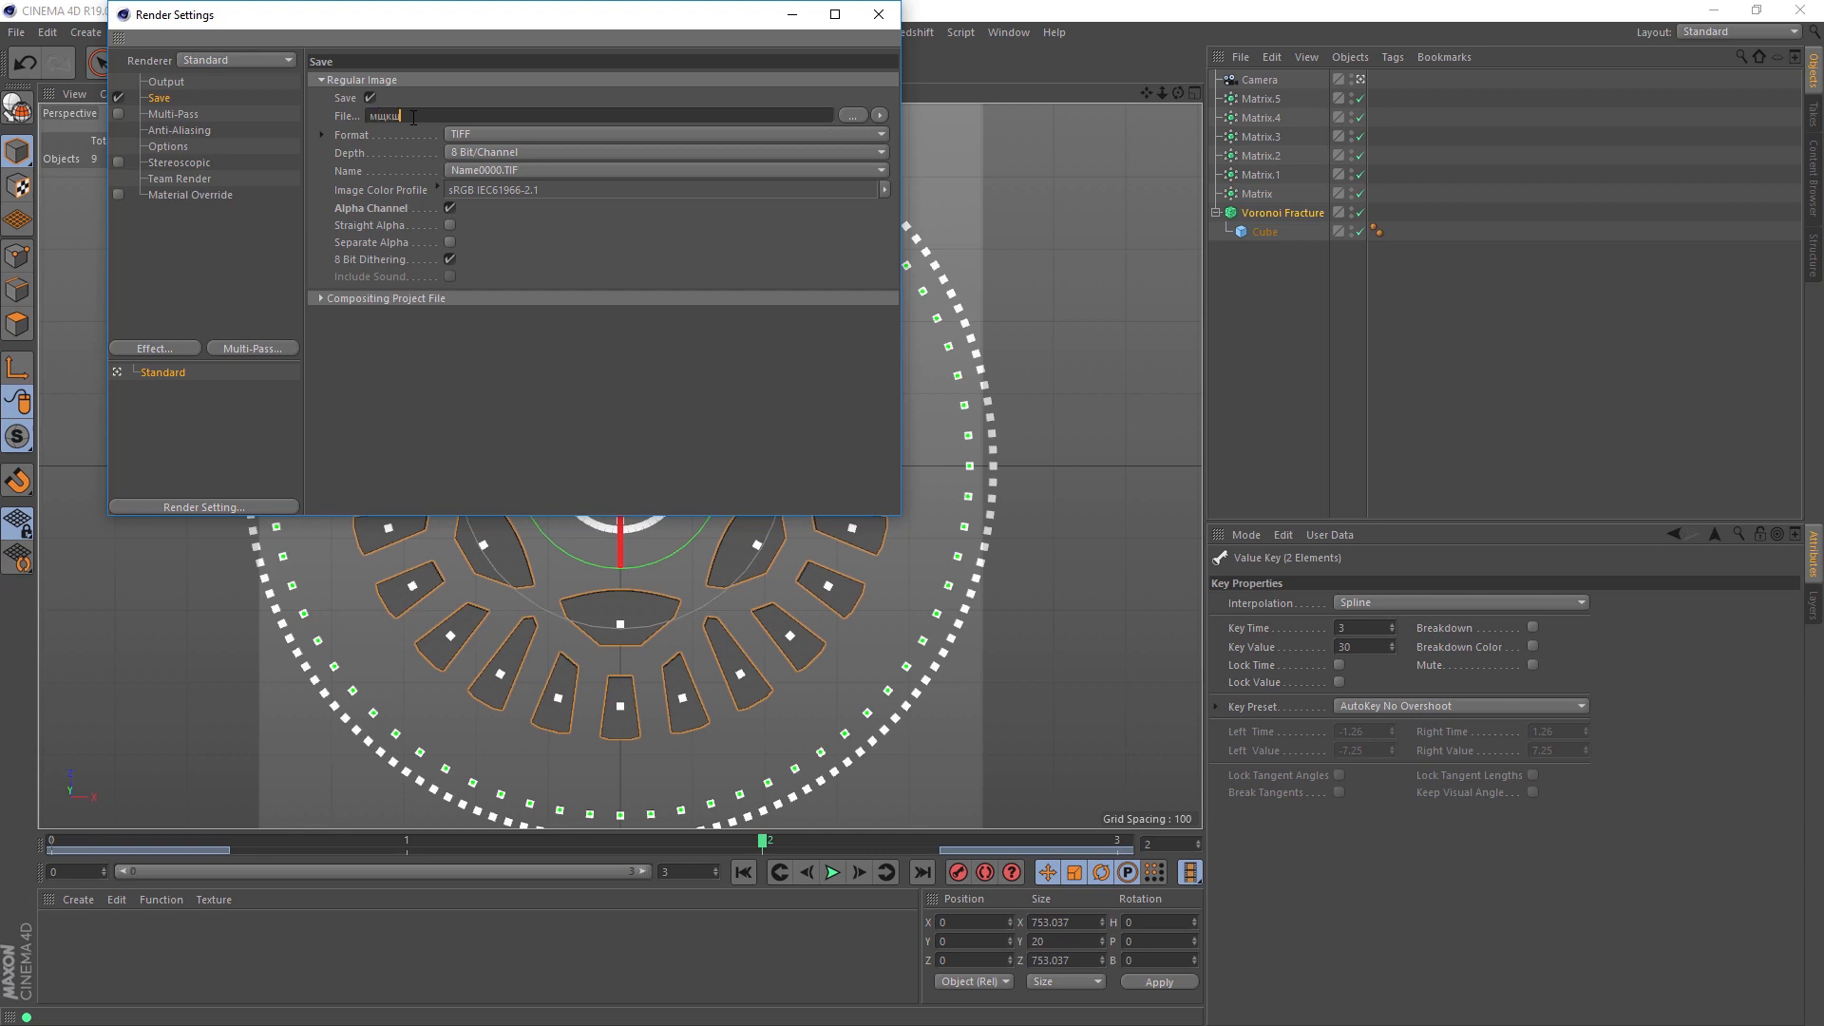
pyautogui.doubleClick(414, 116)
pyautogui.write('voronoy_segments')
# Step: Set the render output size to 1024 x 1024 pixels
pyautogui.click(164, 82)
pyautogui.doubleClick(456, 99)
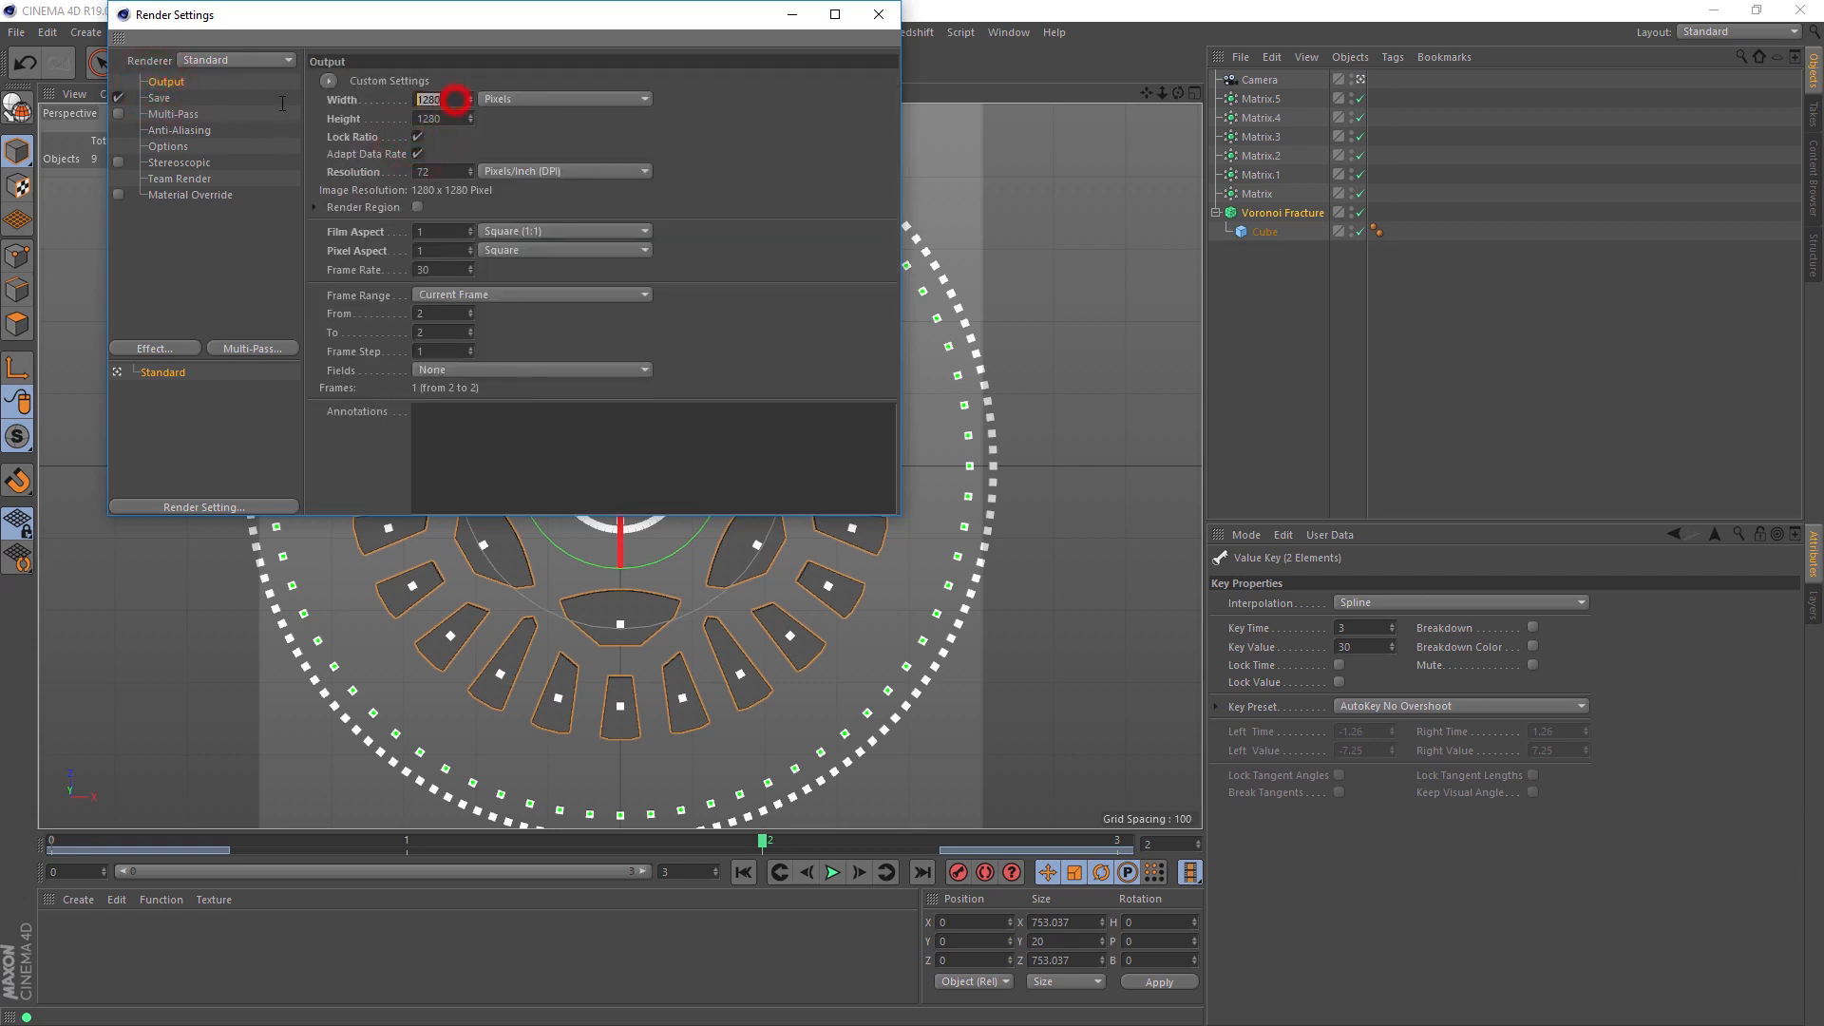
pyautogui.write('1024')
pyautogui.press('Return')
# Step: Review the save and anti-aliasing settings, and render the current frame to the Picture Viewer
pyautogui.click(159, 97)
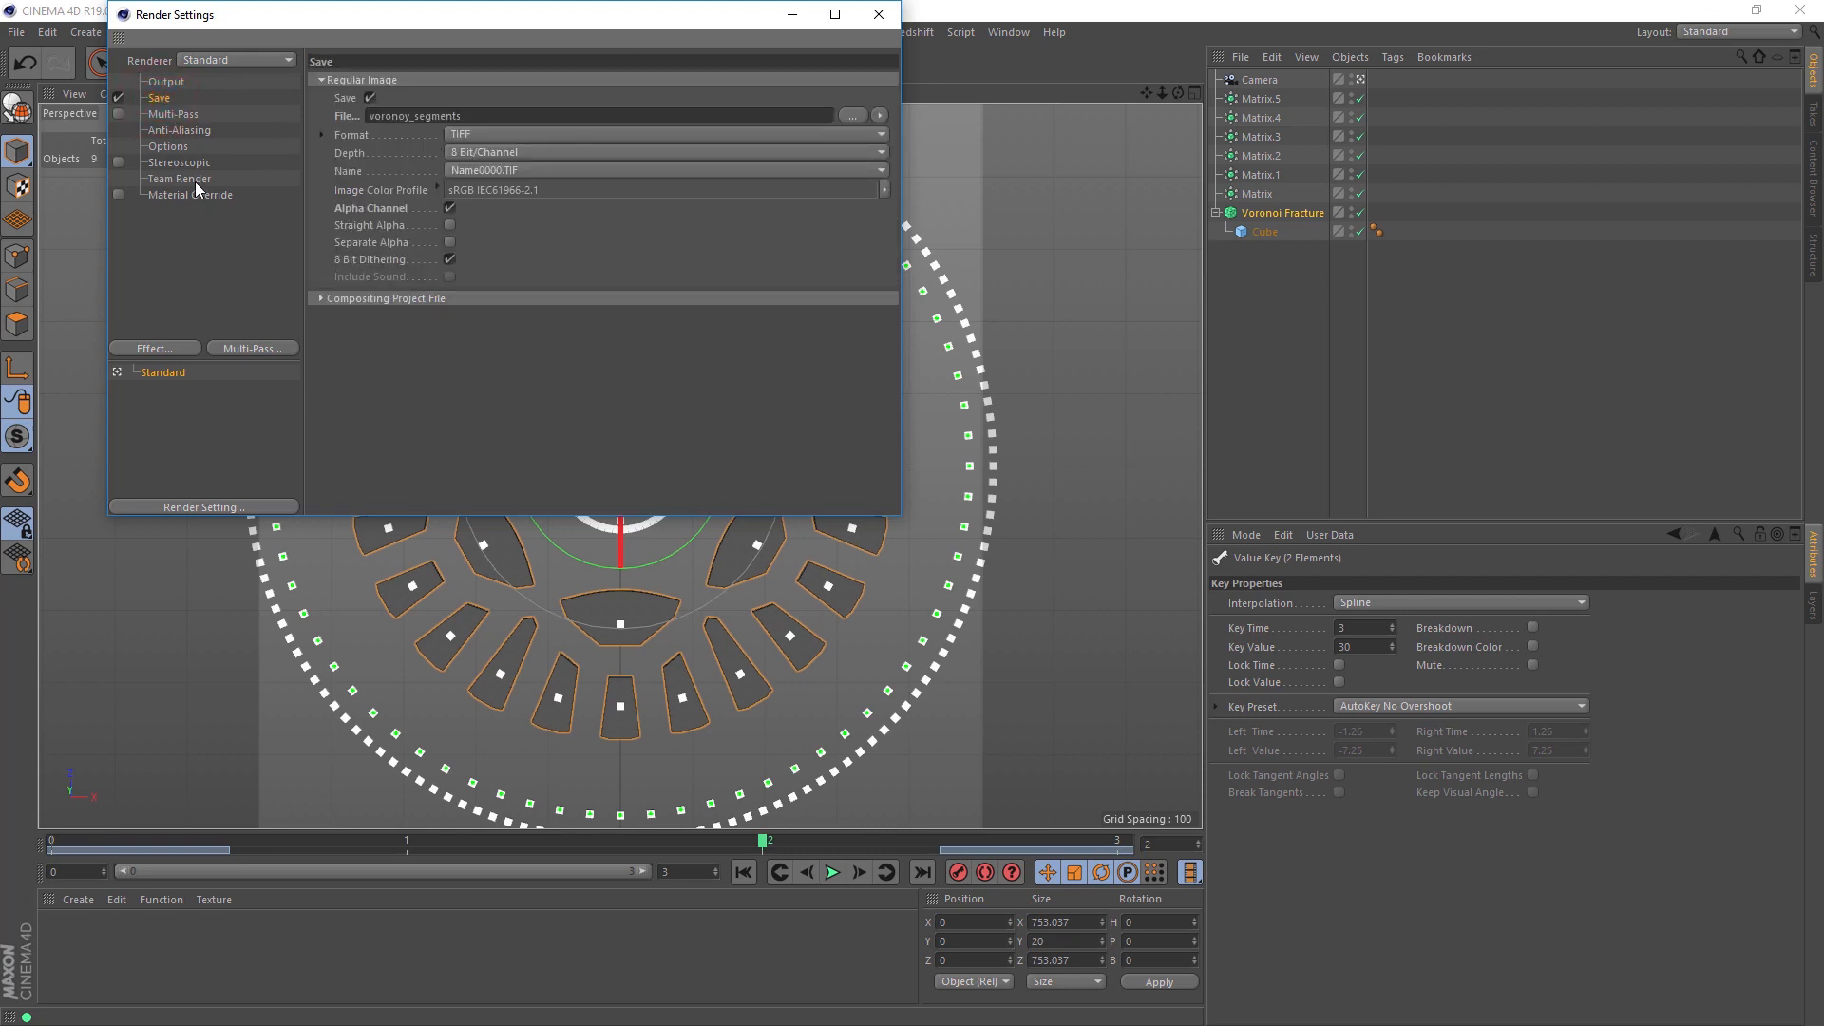
pyautogui.click(186, 130)
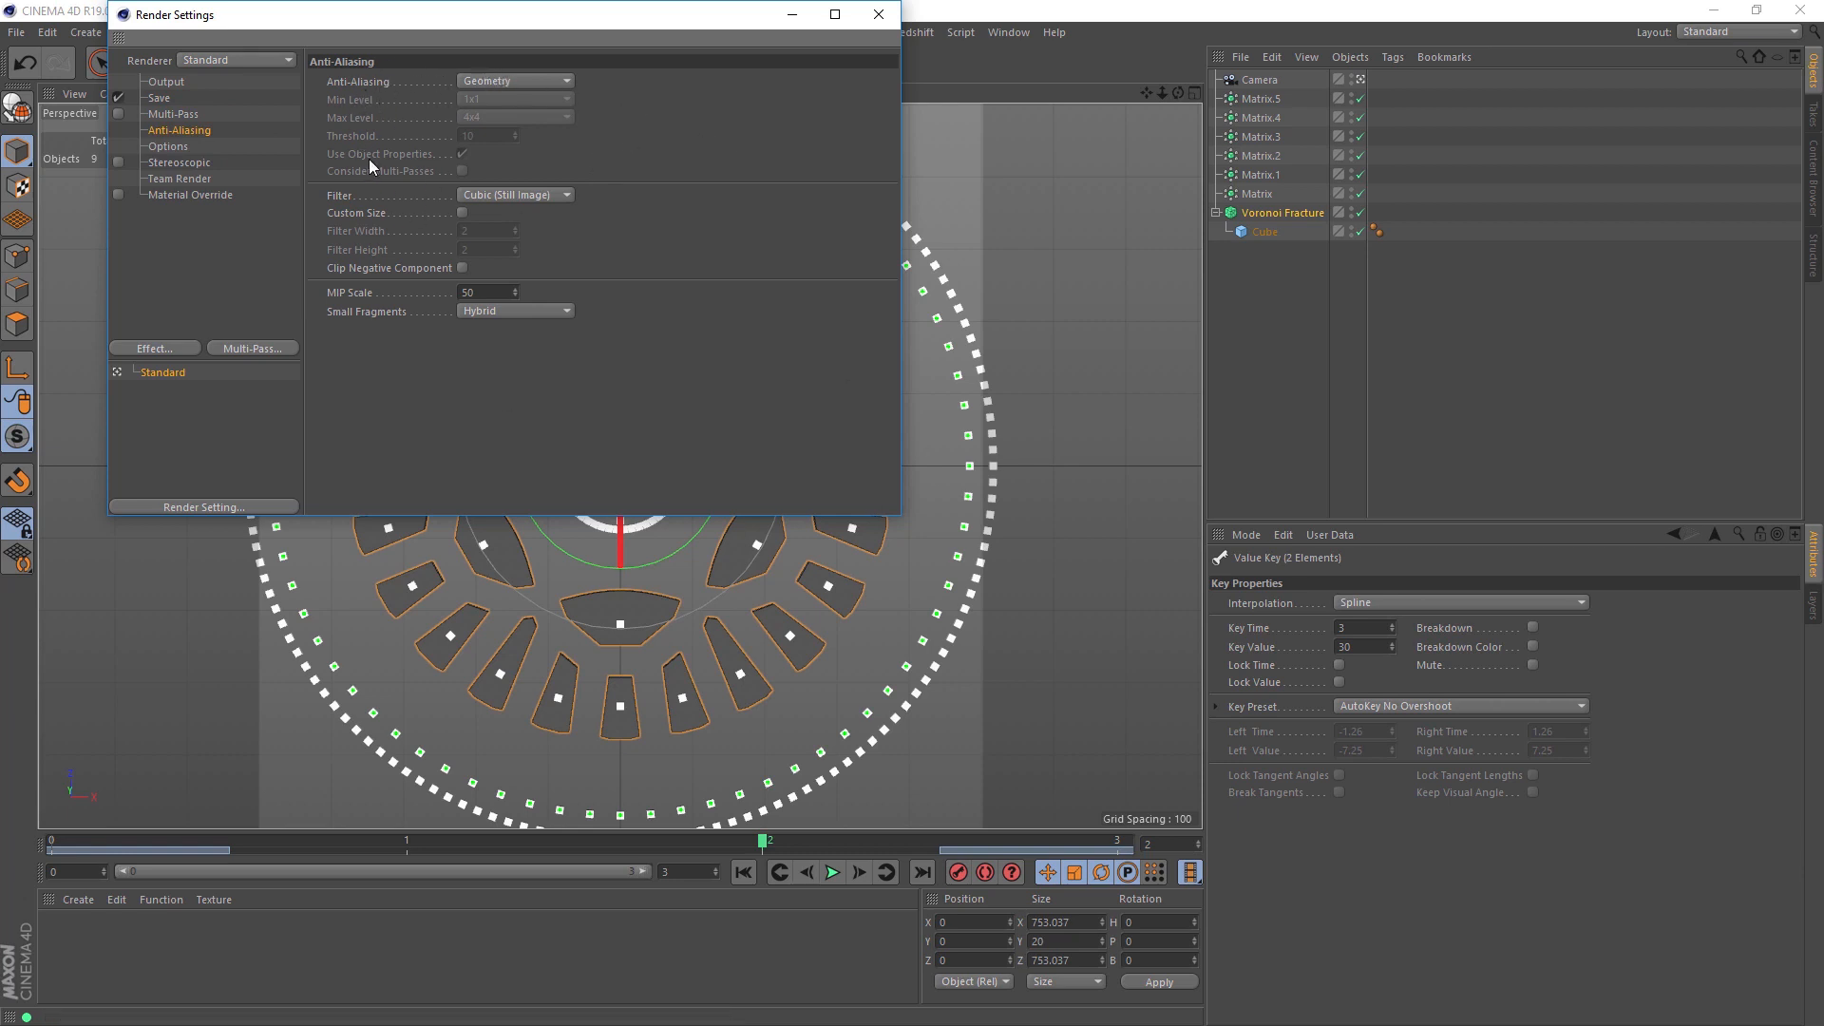
pyautogui.click(878, 14)
pyautogui.click(463, 62)
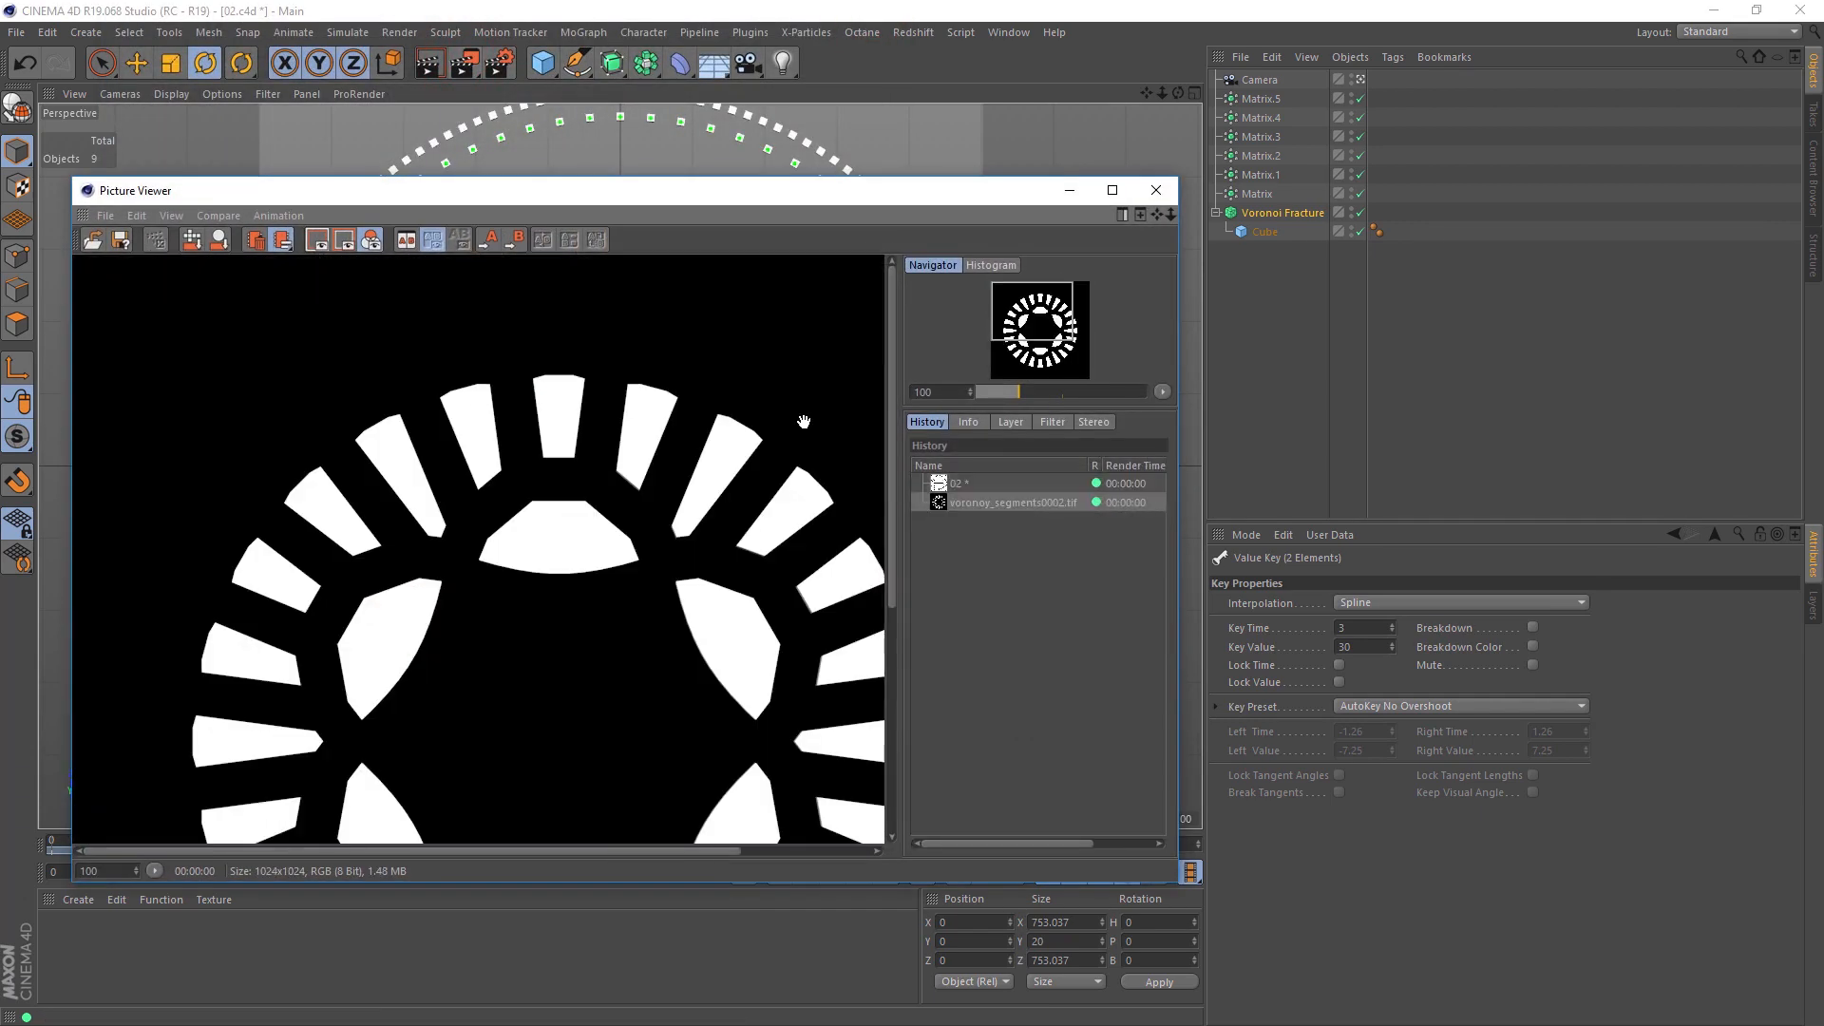
pyautogui.click(1156, 190)
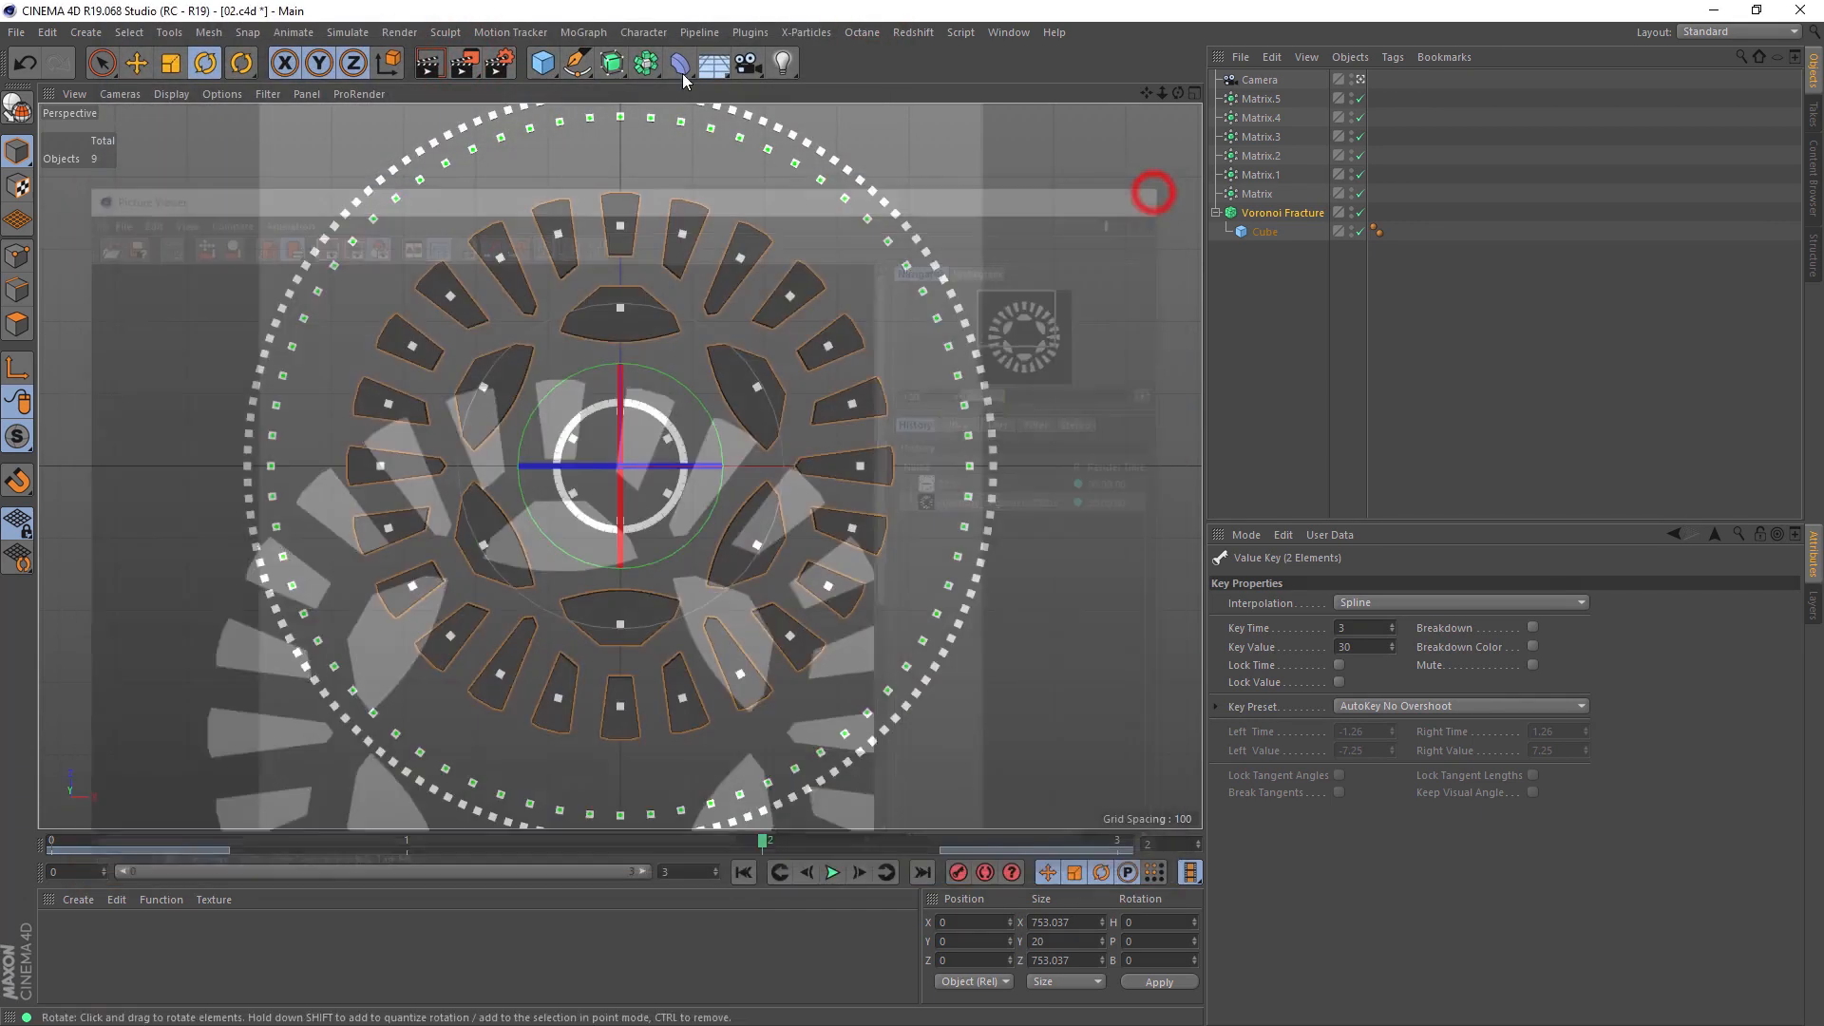
# Step: Set the render's frame range to All Frames and render the sequence to the Picture Viewer
pyautogui.click(499, 63)
pyautogui.click(169, 81)
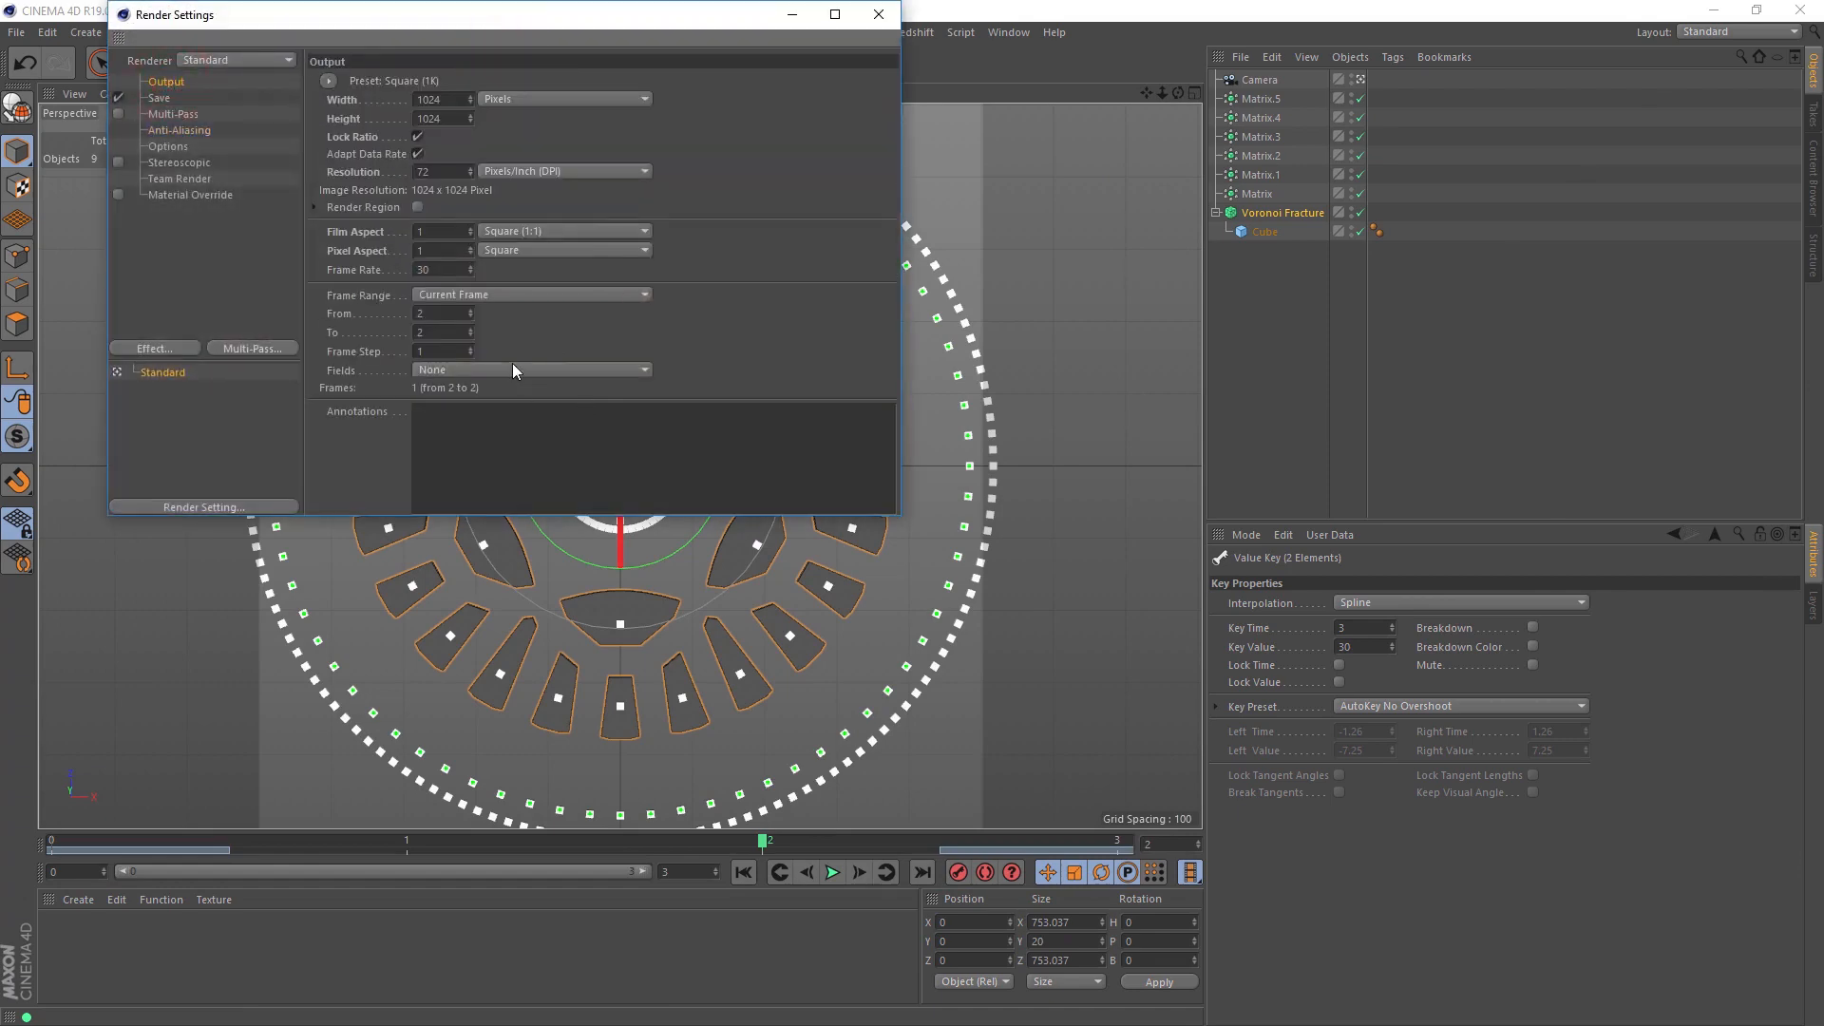
pyautogui.click(424, 295)
pyautogui.click(467, 355)
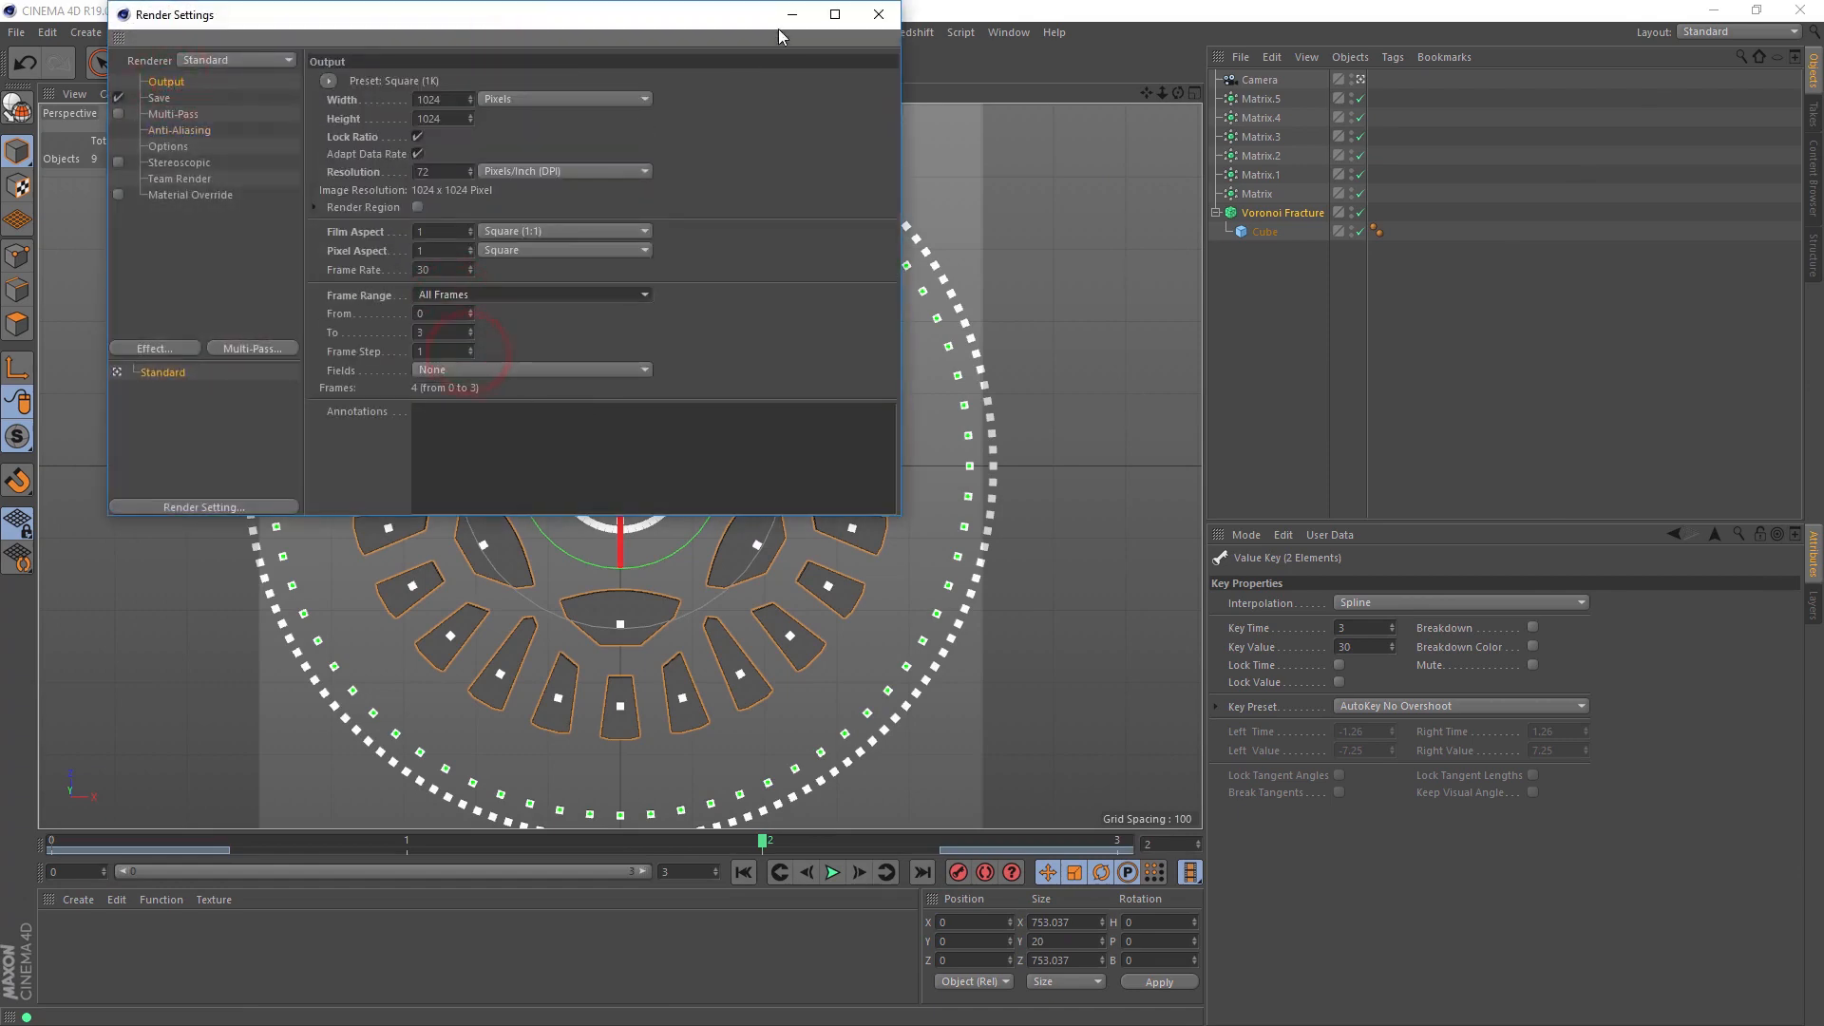
pyautogui.click(884, 17)
pyautogui.click(464, 62)
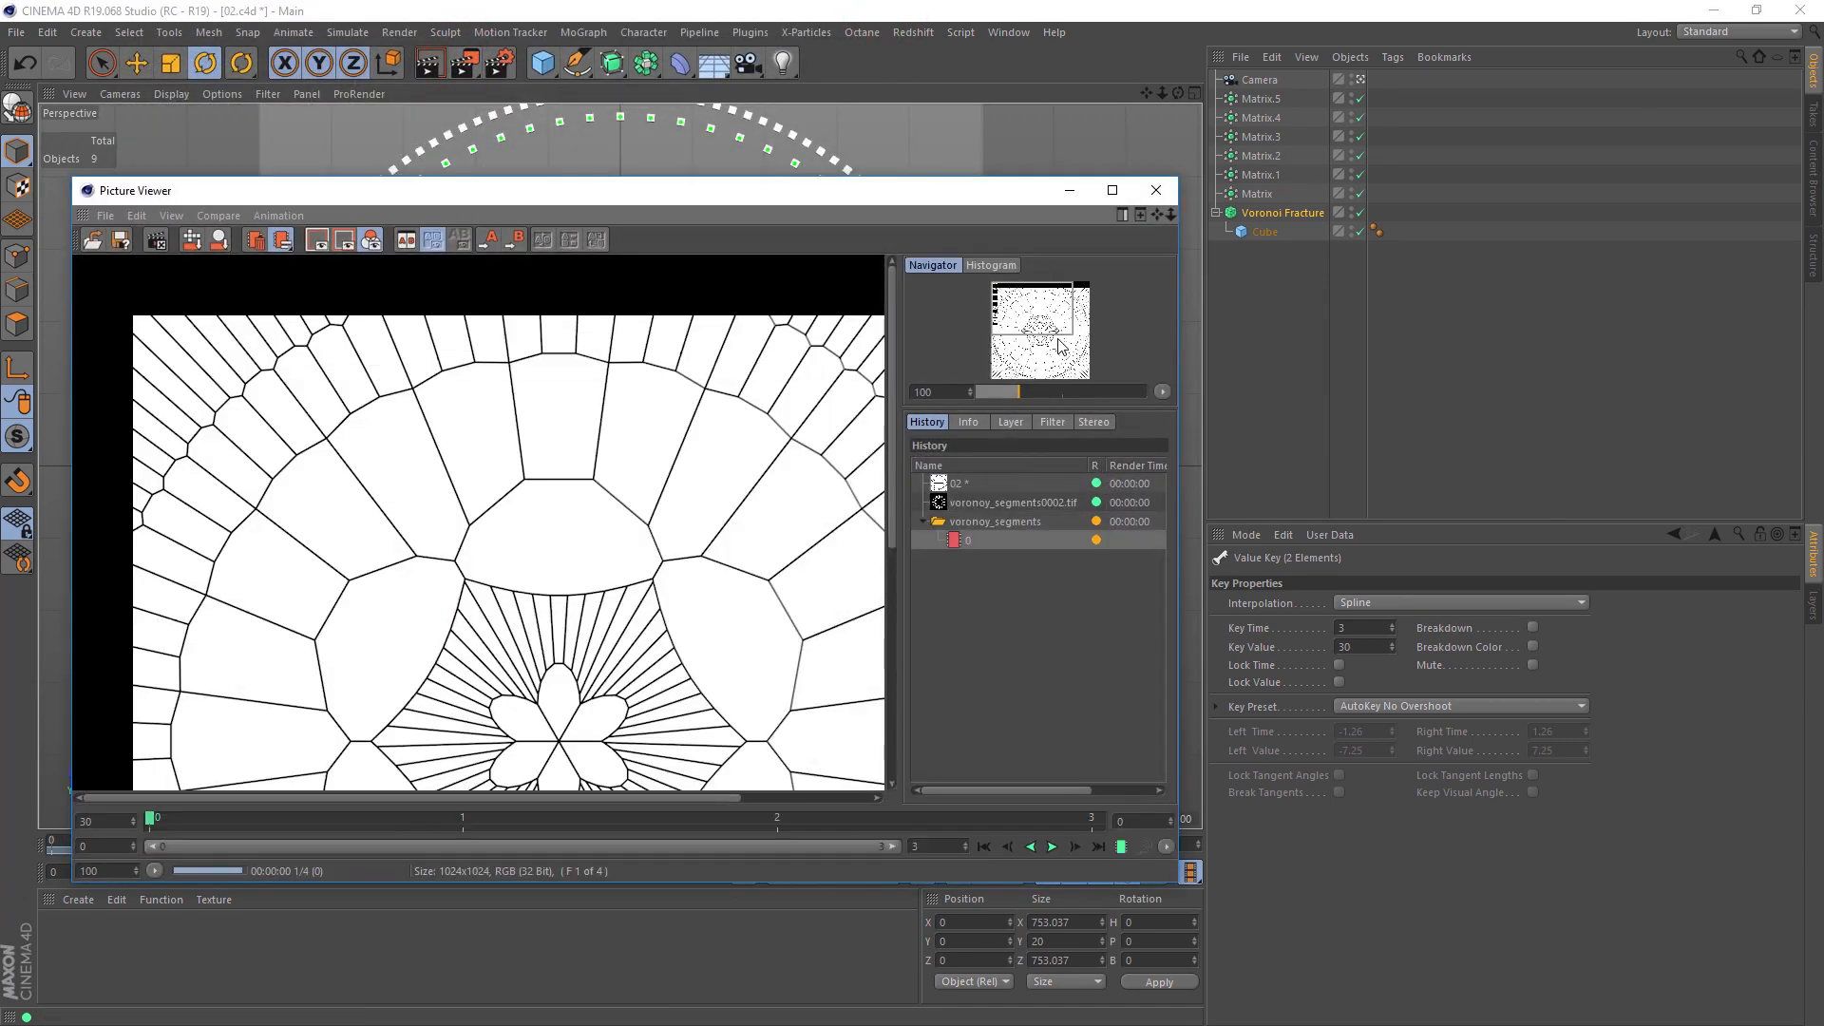
# Step: Examine each rendered frame of the voronoy_segments sequence from 0 to 3, and close the Picture Viewer
pyautogui.click(988, 547)
pyautogui.click(984, 558)
pyautogui.click(988, 577)
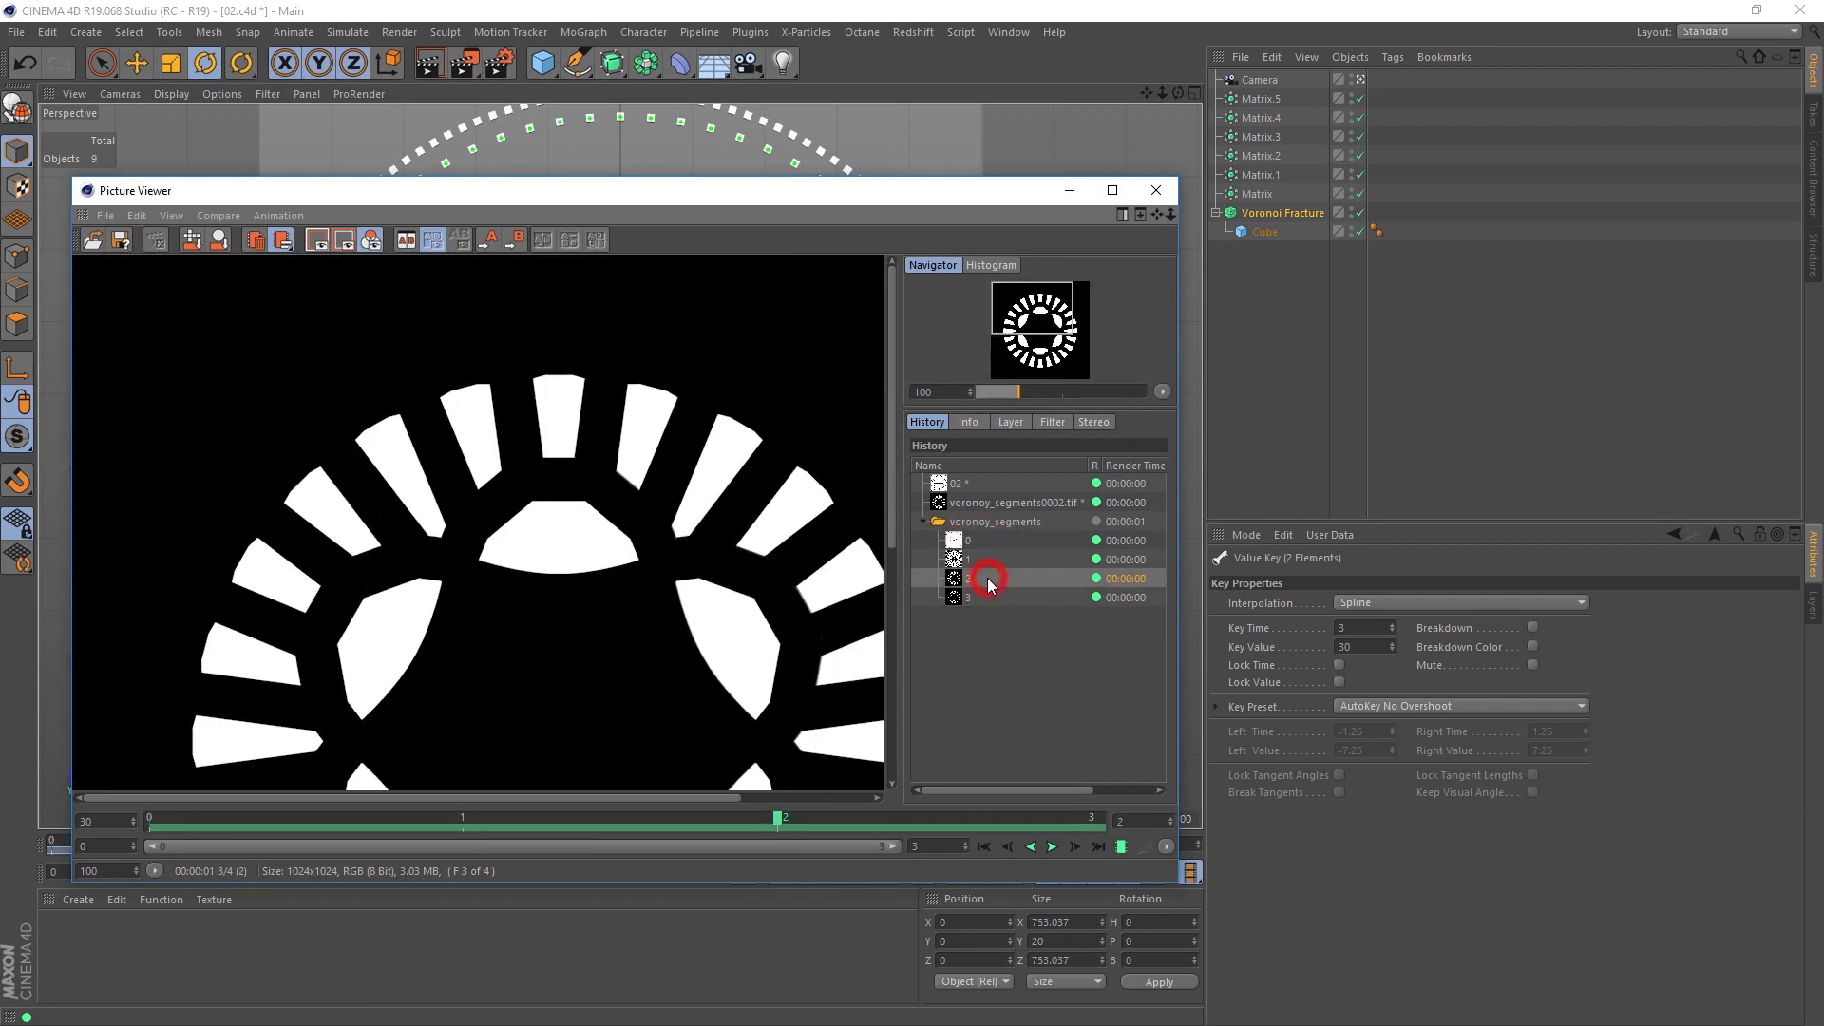
pyautogui.click(988, 599)
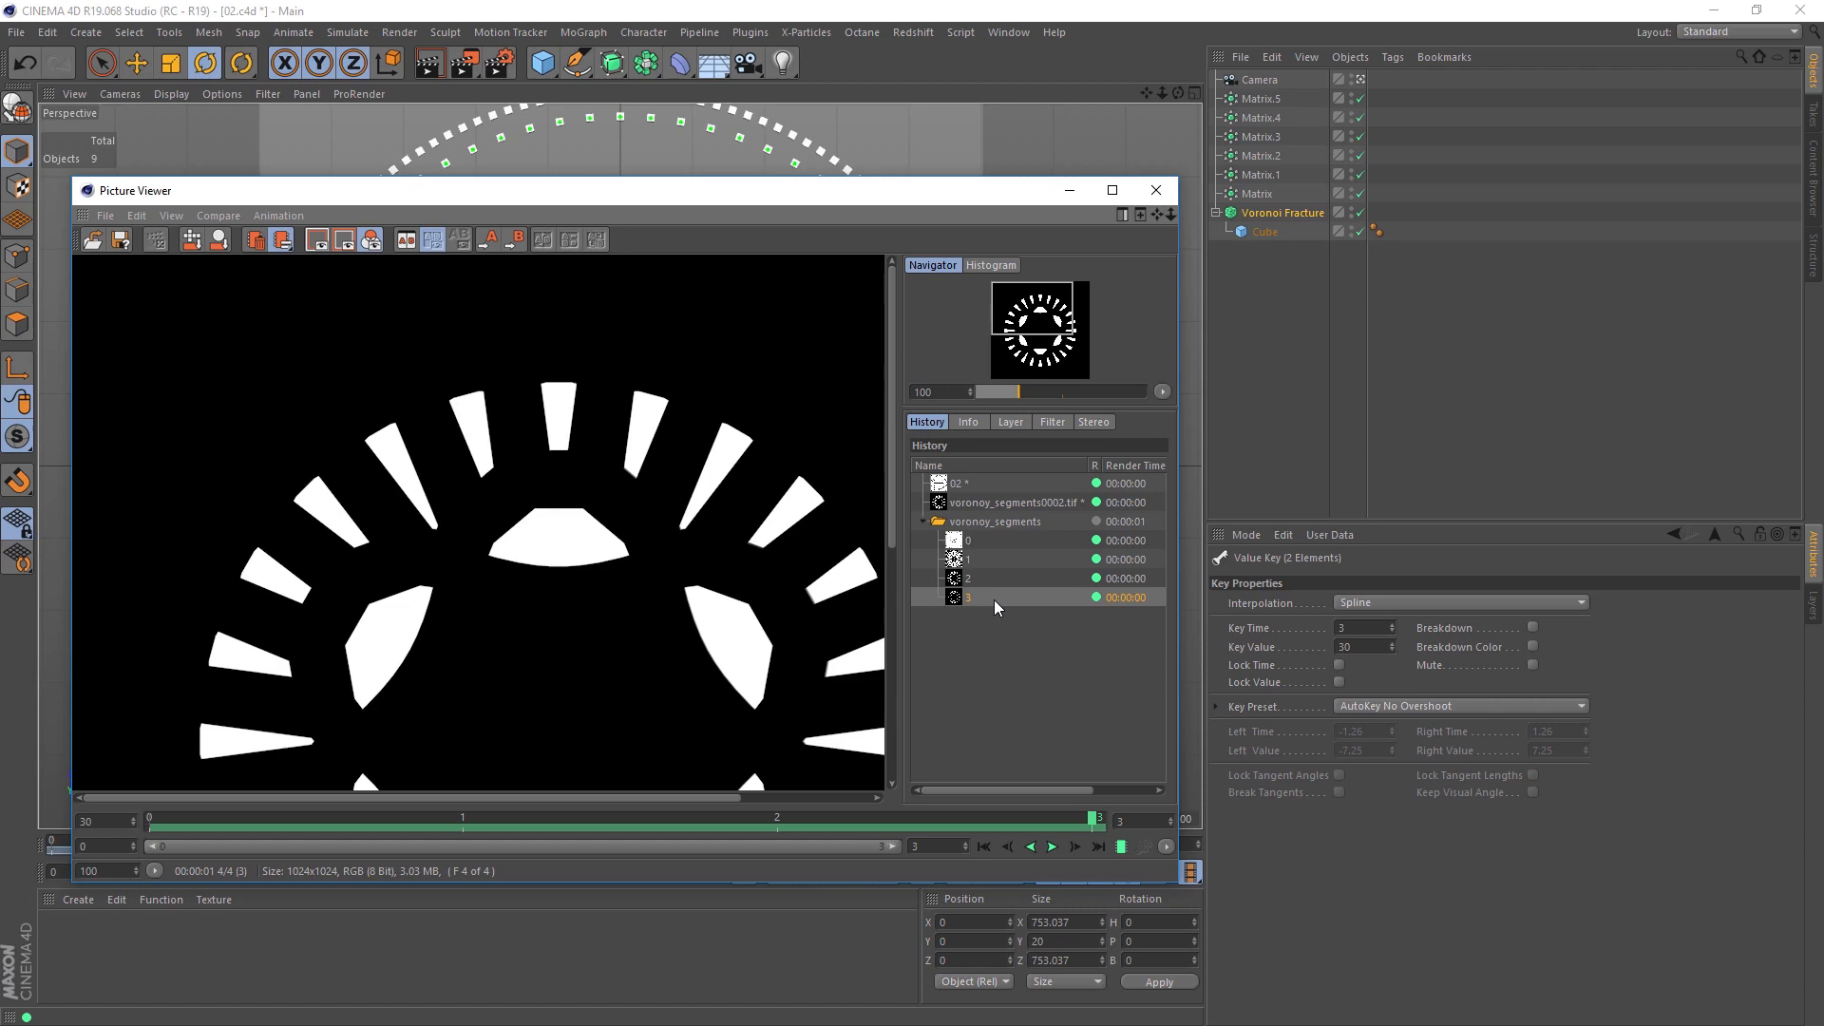
pyautogui.click(1154, 191)
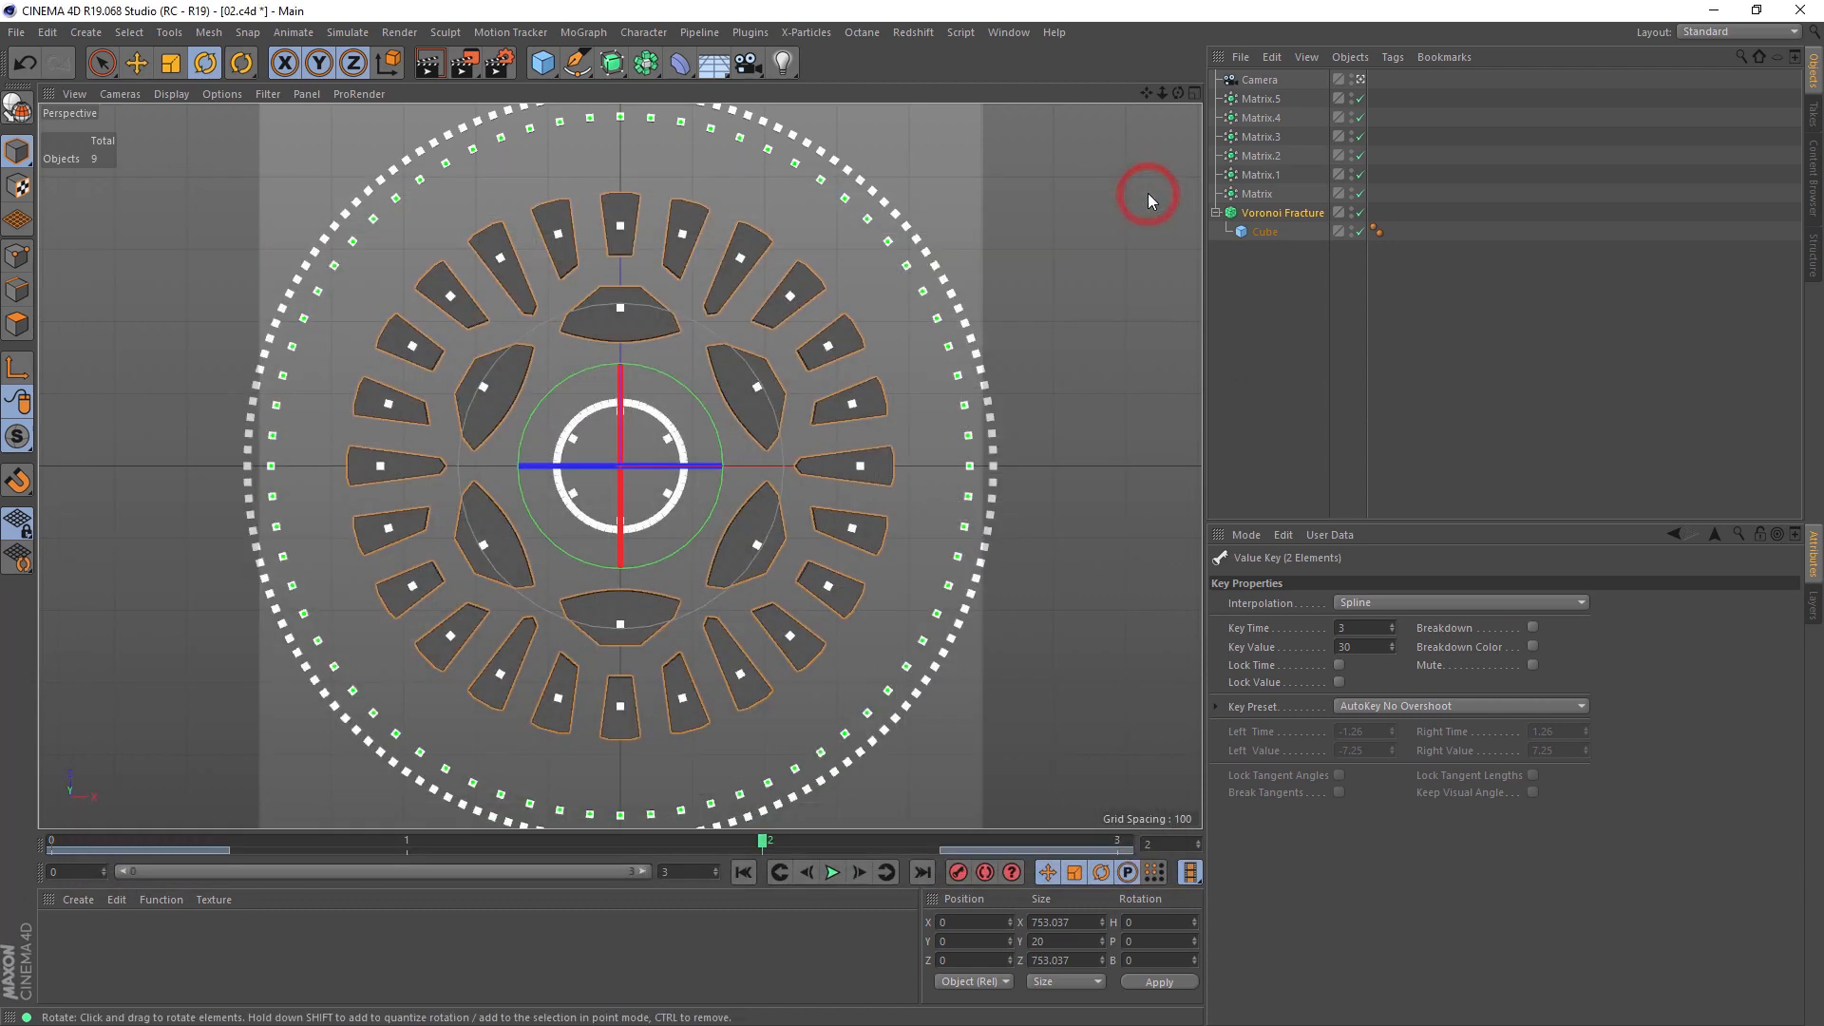
# Step: Disable the outermost ring, Matrix.5, and return the animation to frame 0
pyautogui.click(1287, 285)
pyautogui.click(1260, 175)
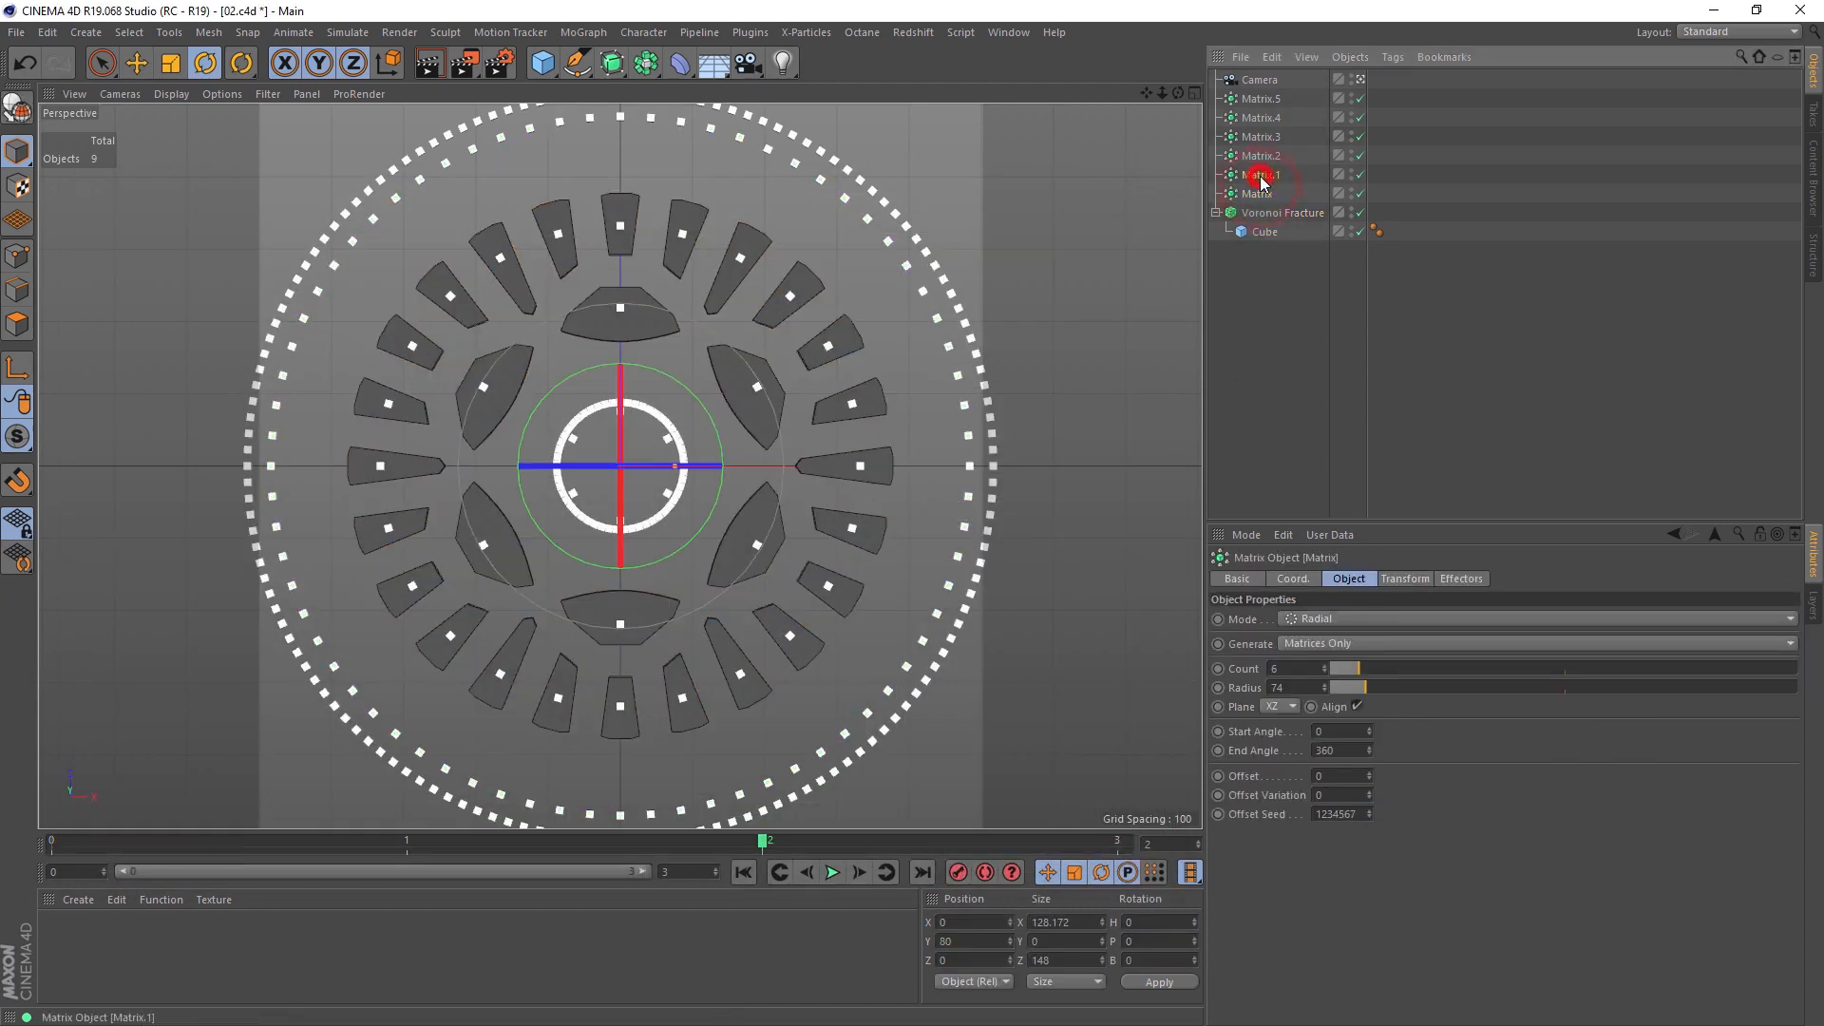
pyautogui.click(1262, 195)
pyautogui.click(1262, 99)
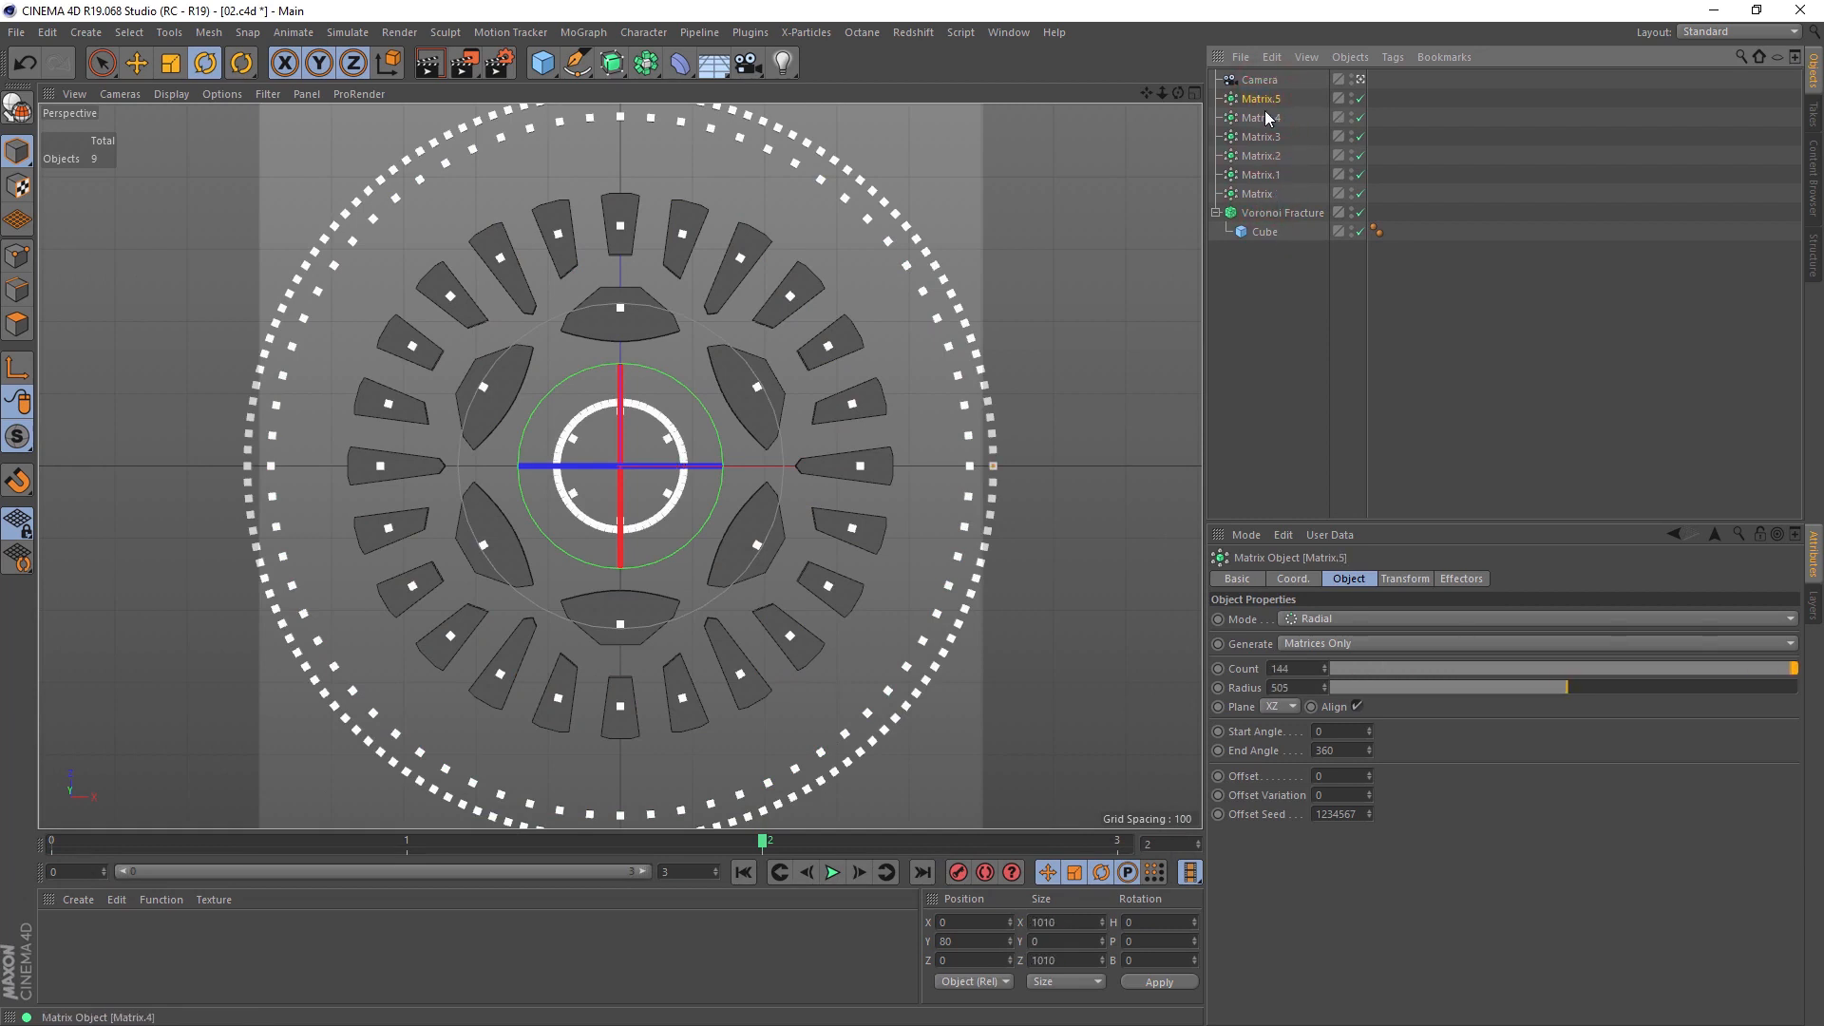
pyautogui.click(1361, 99)
pyautogui.moveTo(674, 840); pyautogui.dragTo(133, 836)
# Step: Try switching Matrix.4 and Matrix.2 off and back on, and leave Matrix.1 disabled
pyautogui.click(1361, 118)
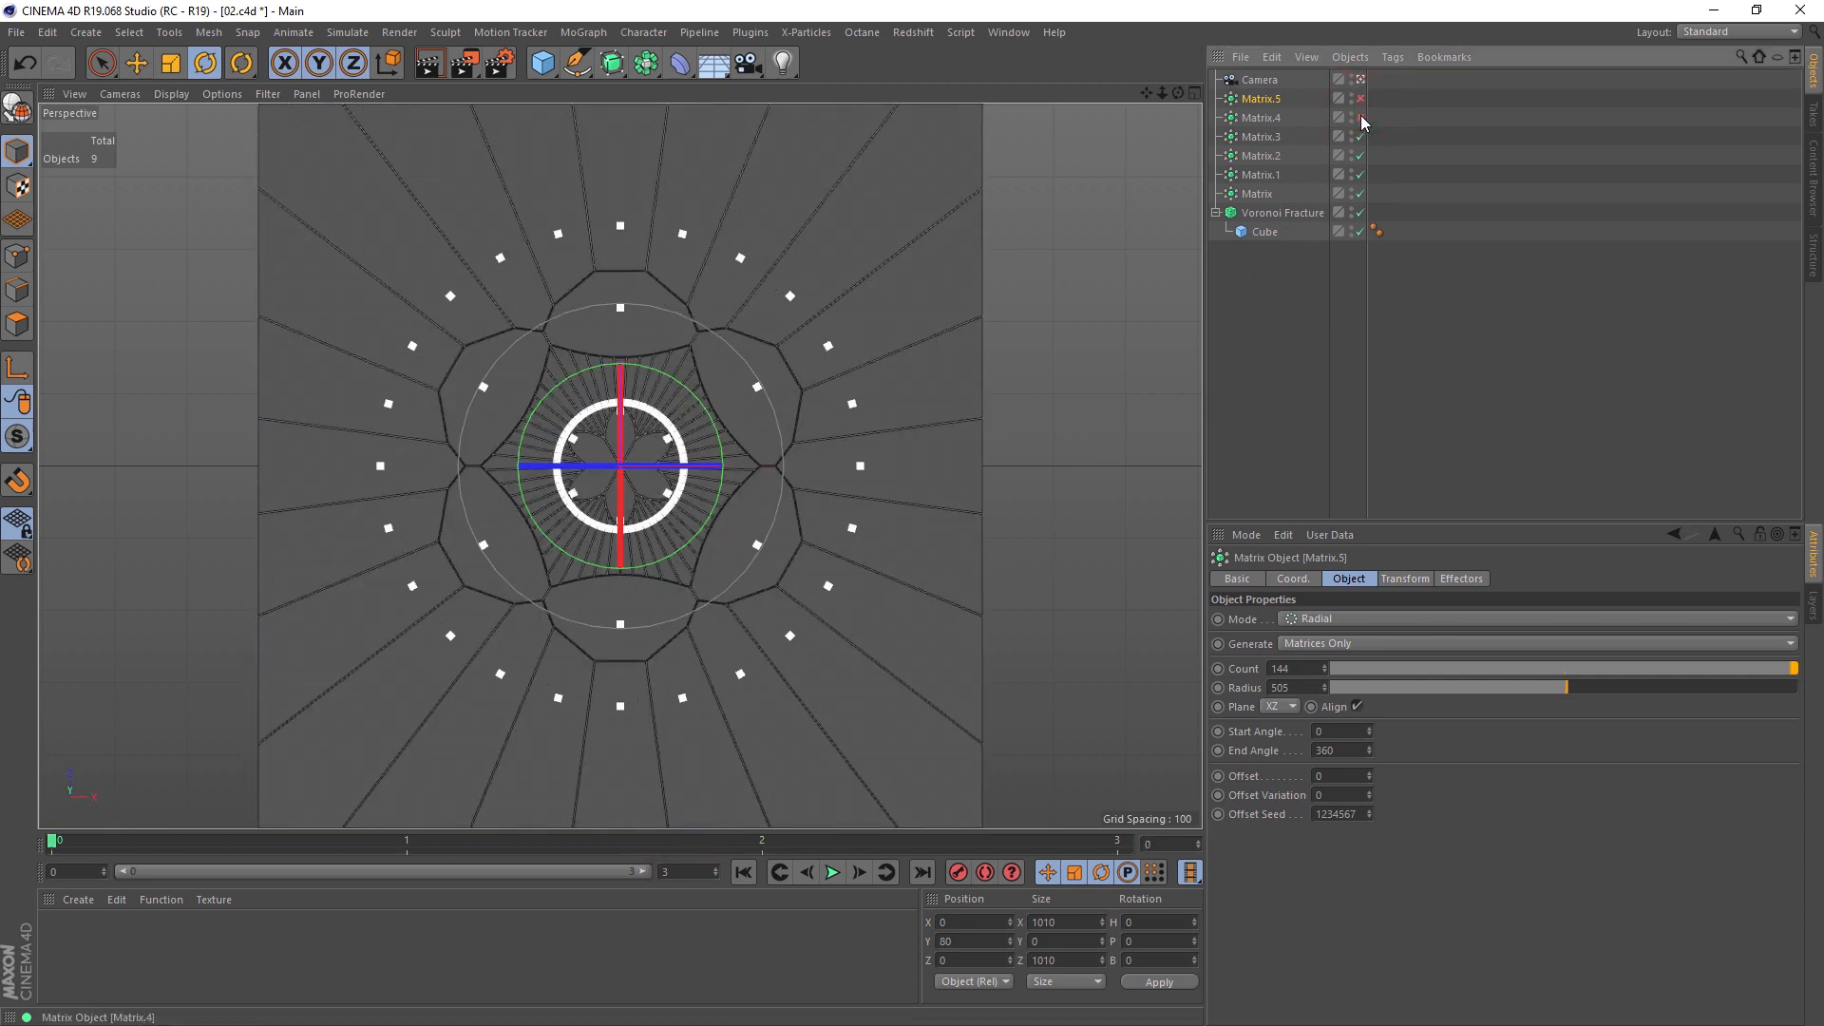
pyautogui.click(1361, 155)
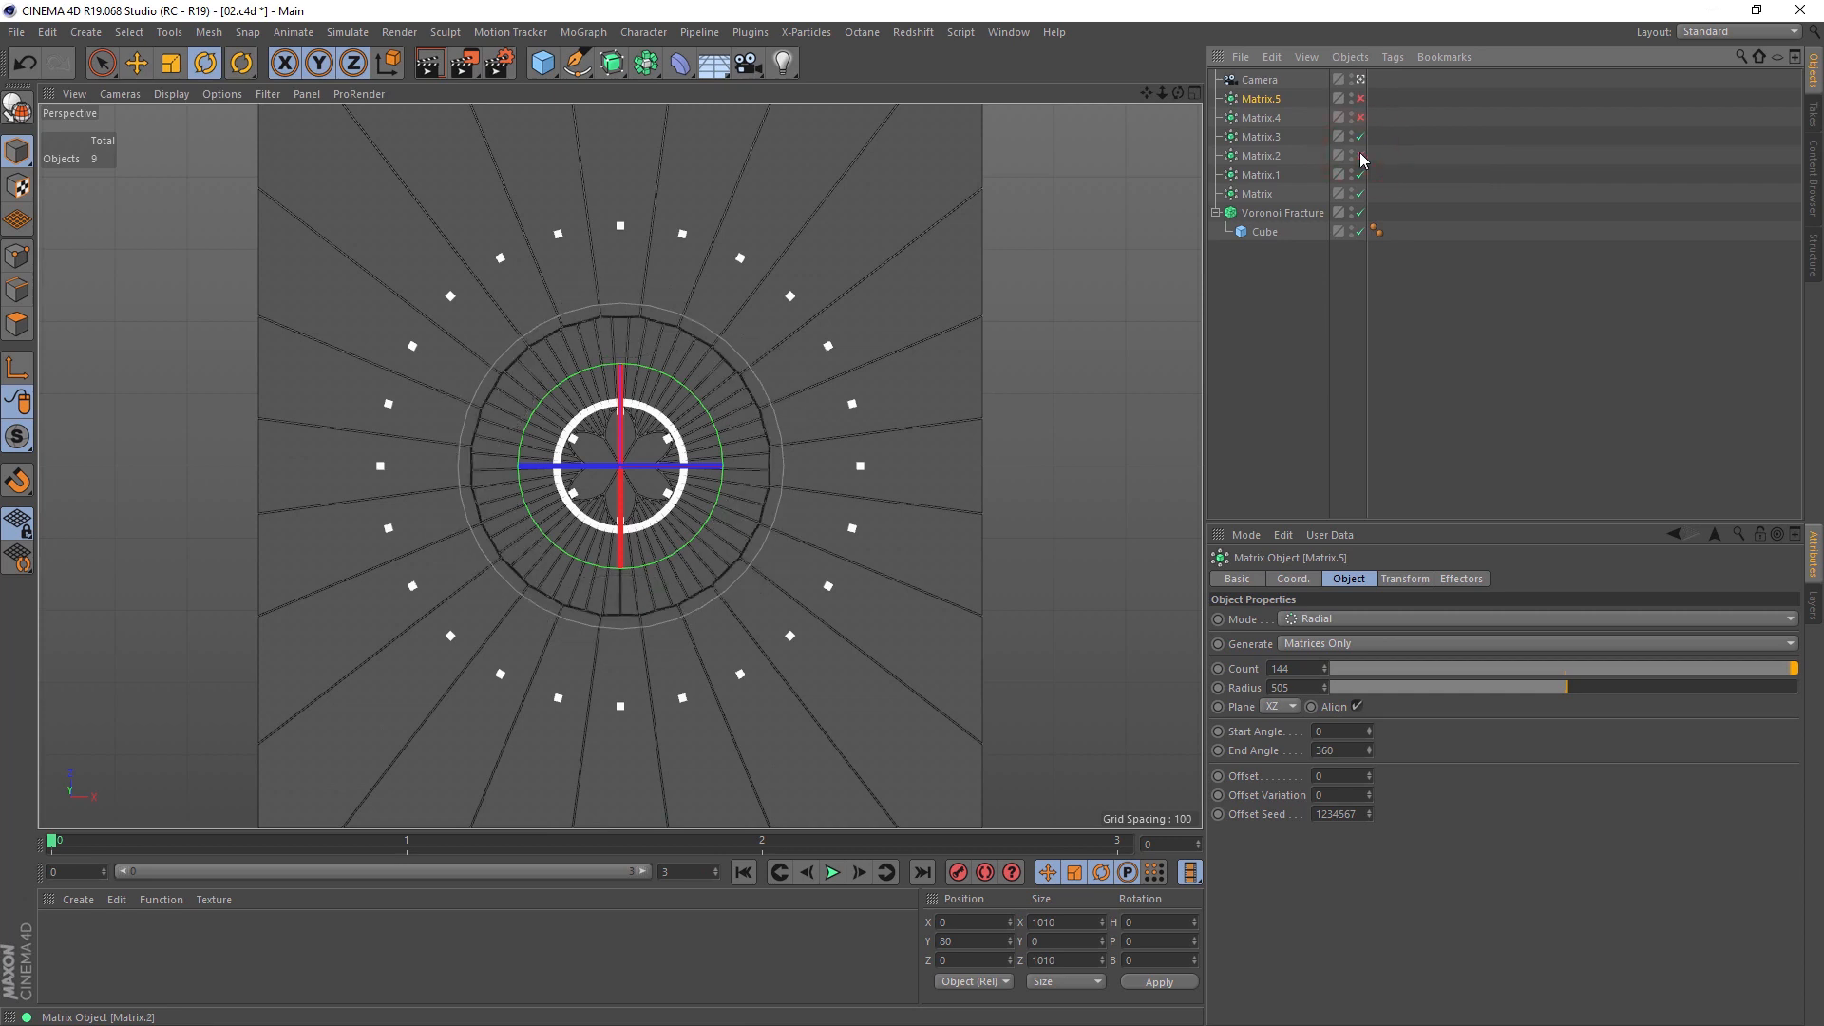
pyautogui.click(1361, 155)
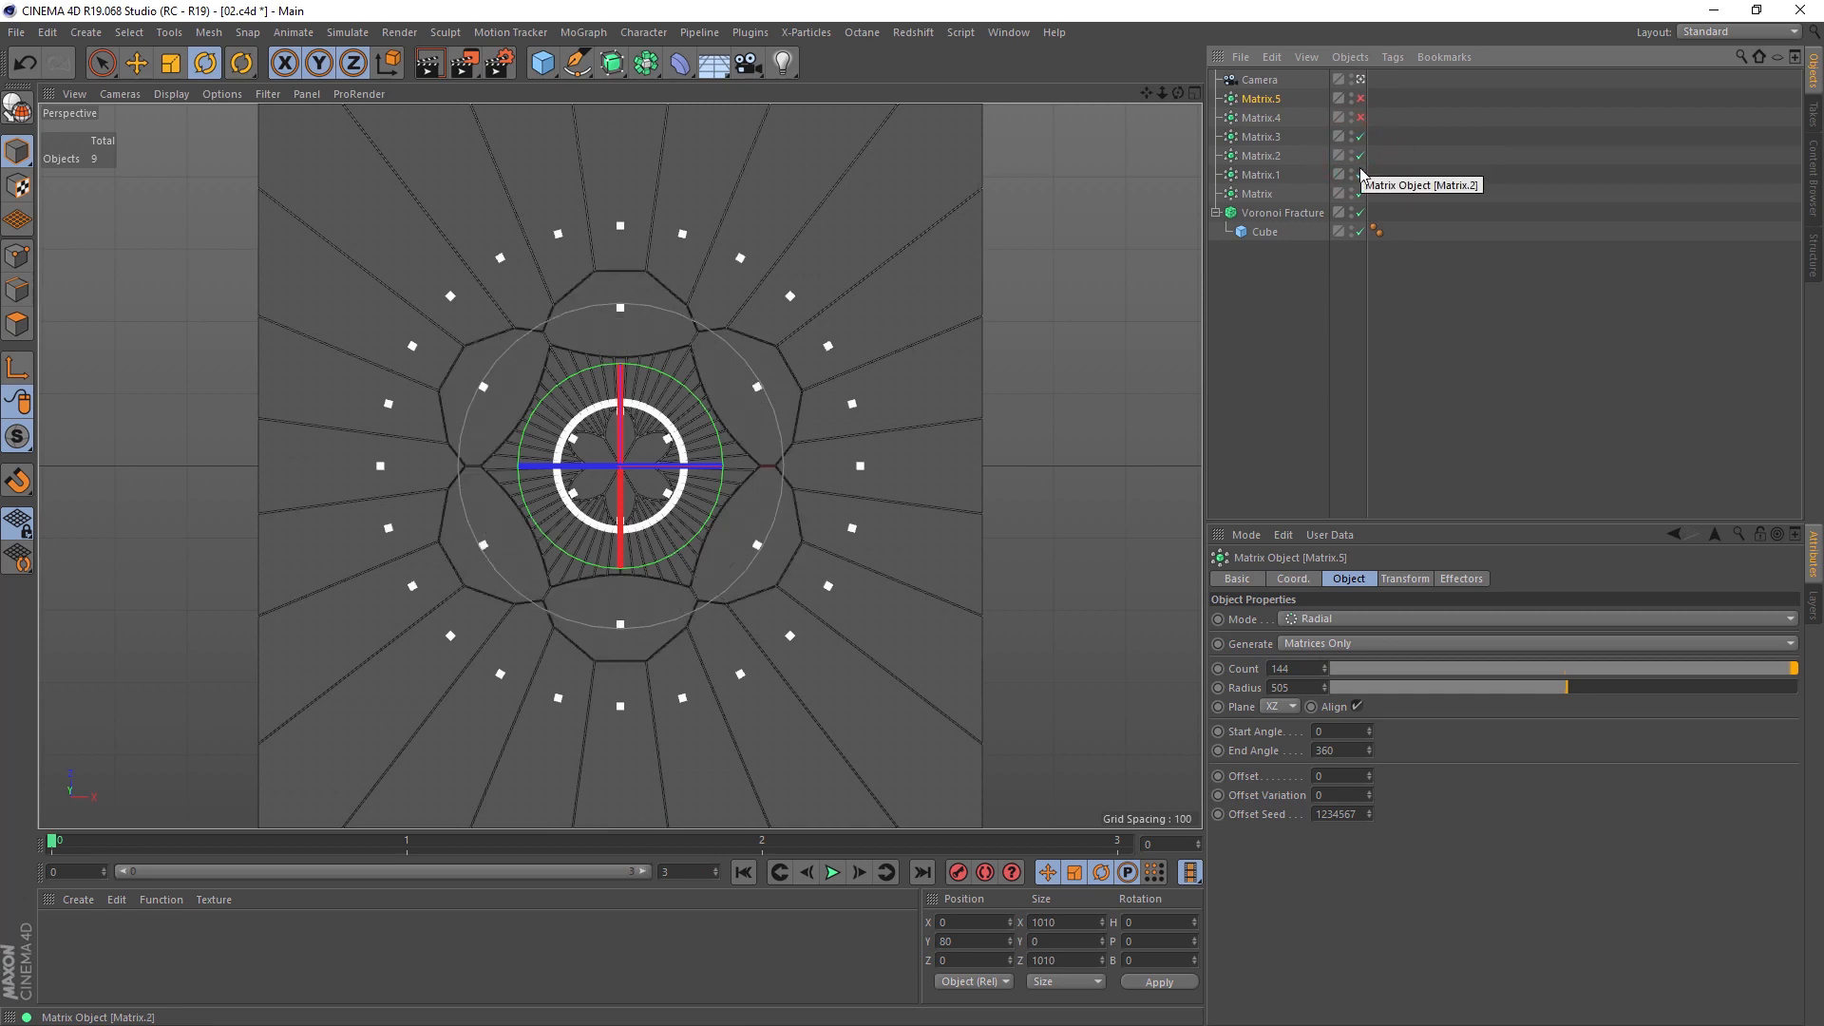
pyautogui.click(1361, 175)
pyautogui.click(1361, 118)
pyautogui.click(1435, 133)
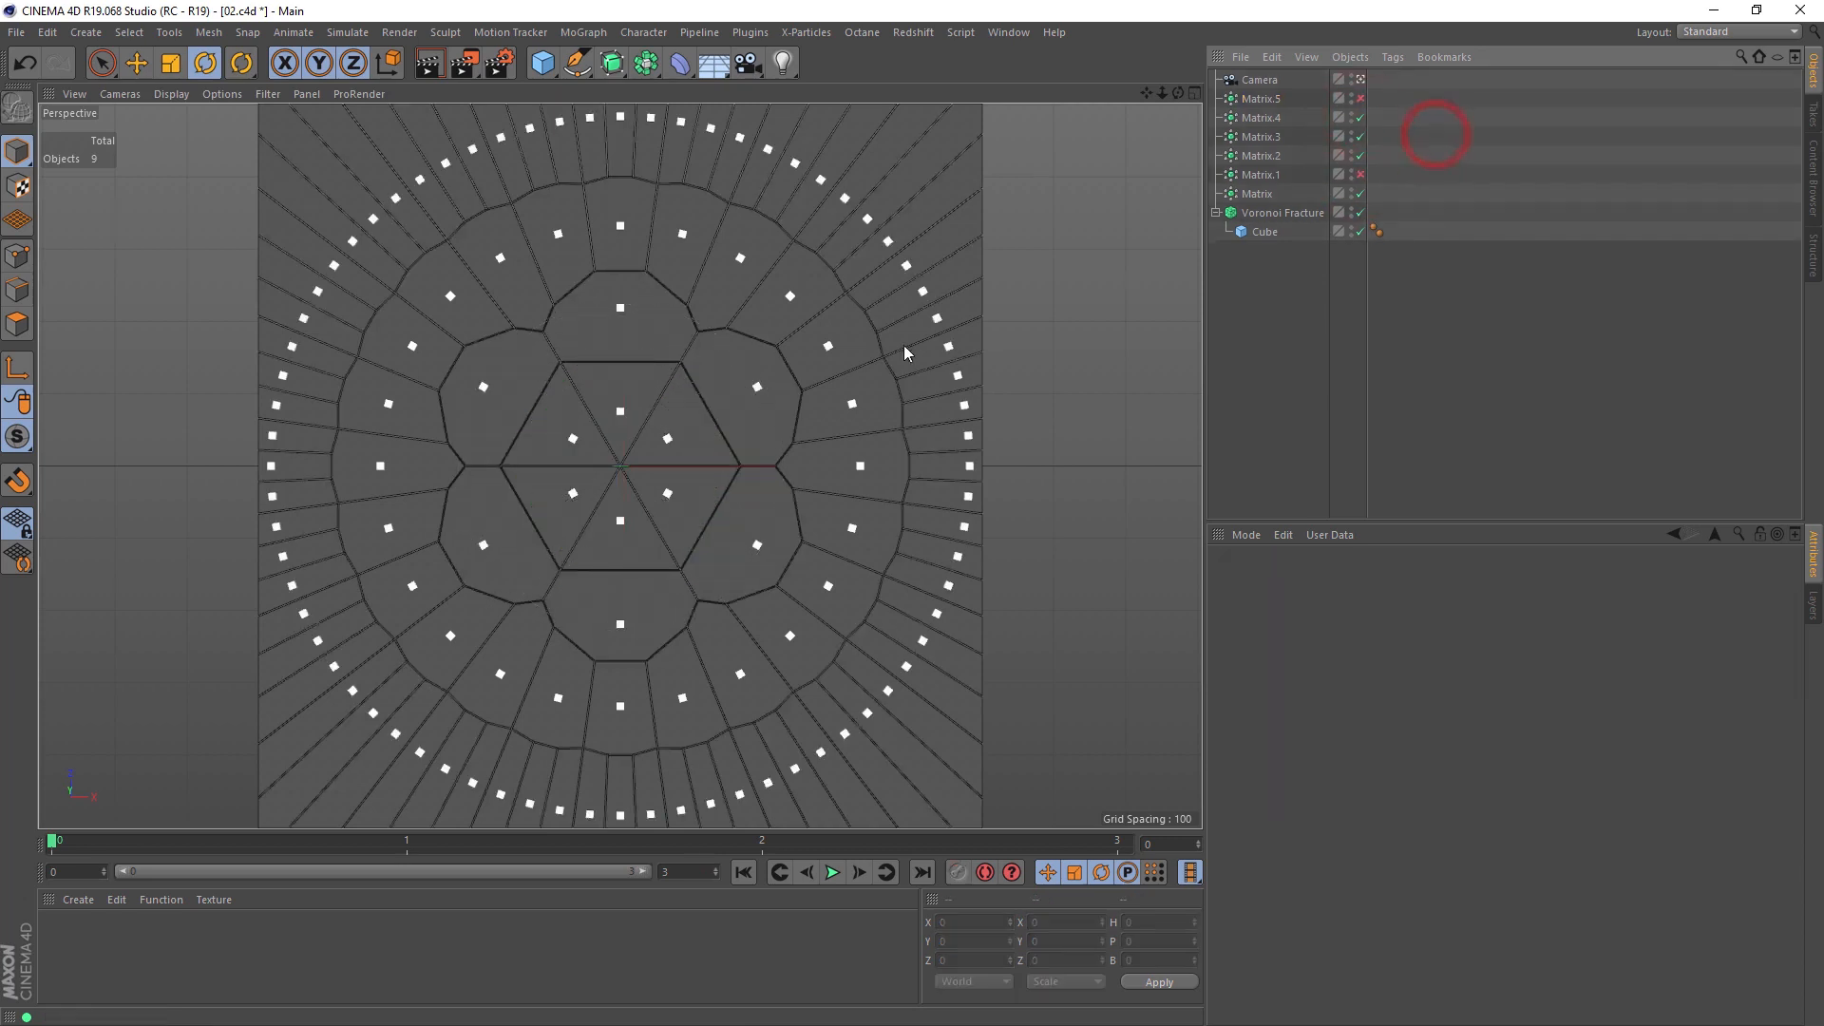
# Step: Compare the settings of Matrix, Matrix.1 and Matrix.2, and set the count of Matrix.1 to 48
pyautogui.click(1264, 194)
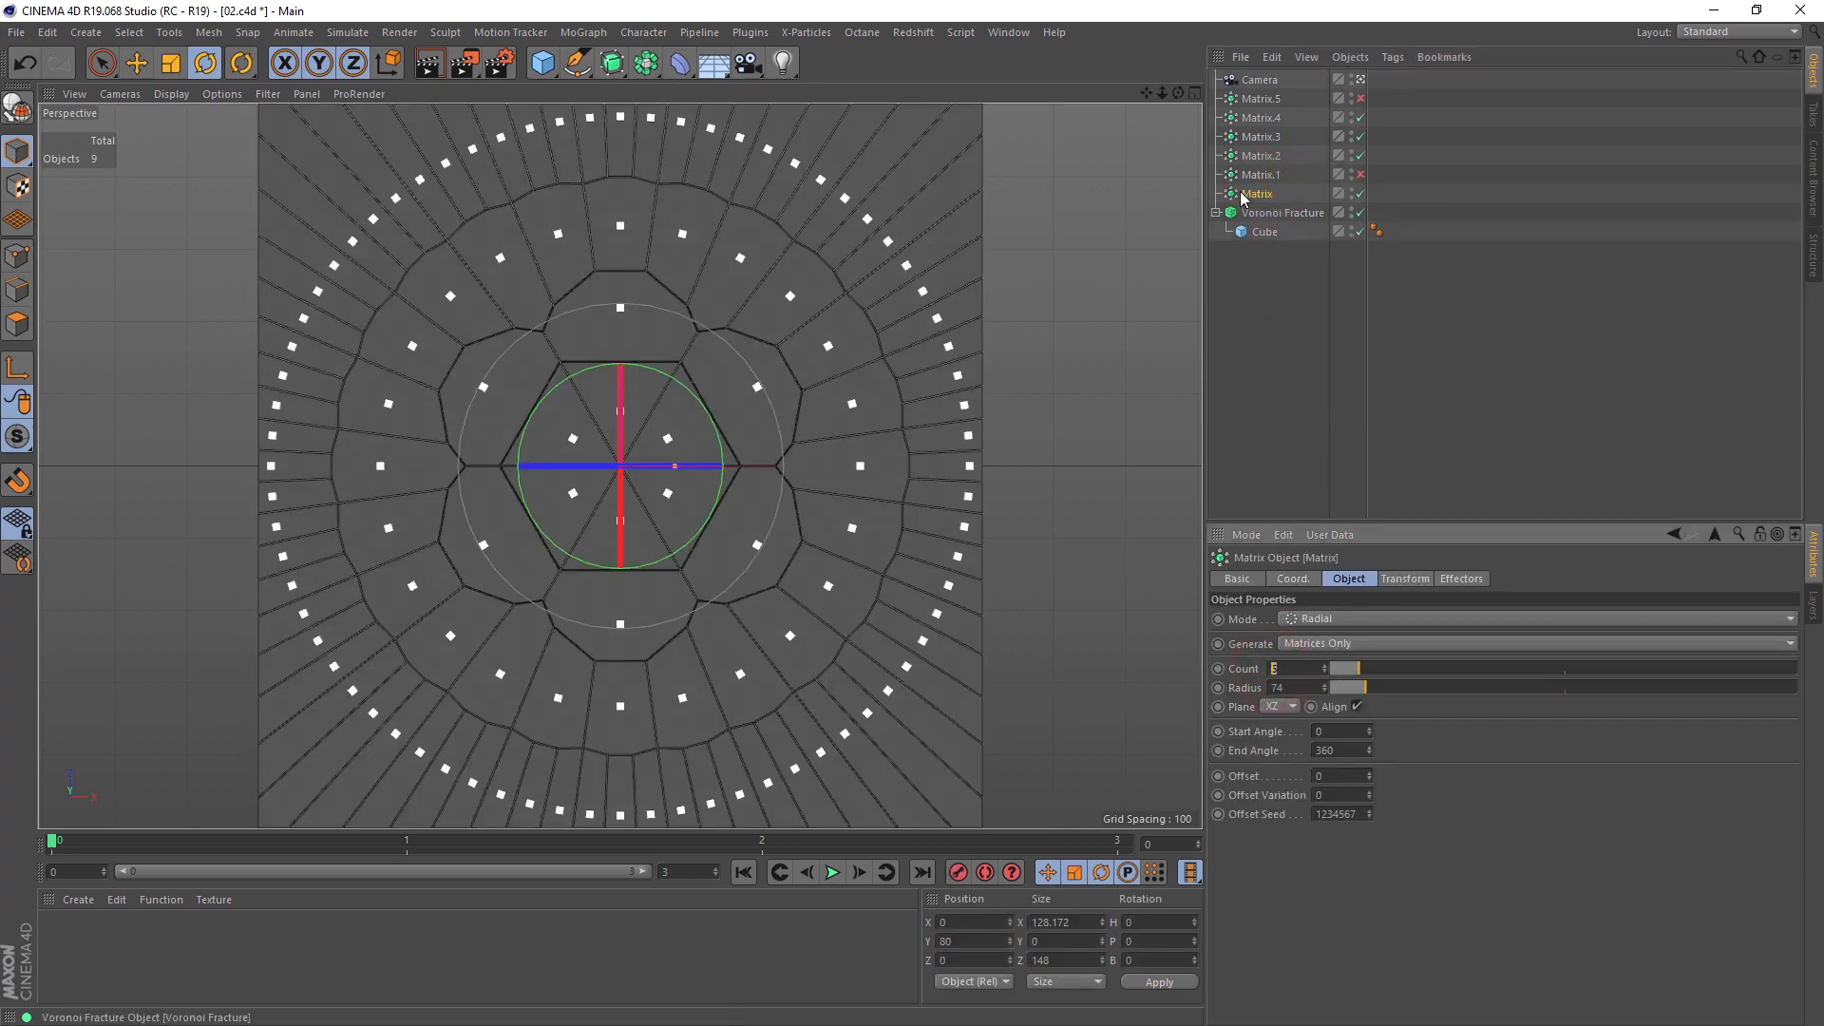
pyautogui.click(1260, 174)
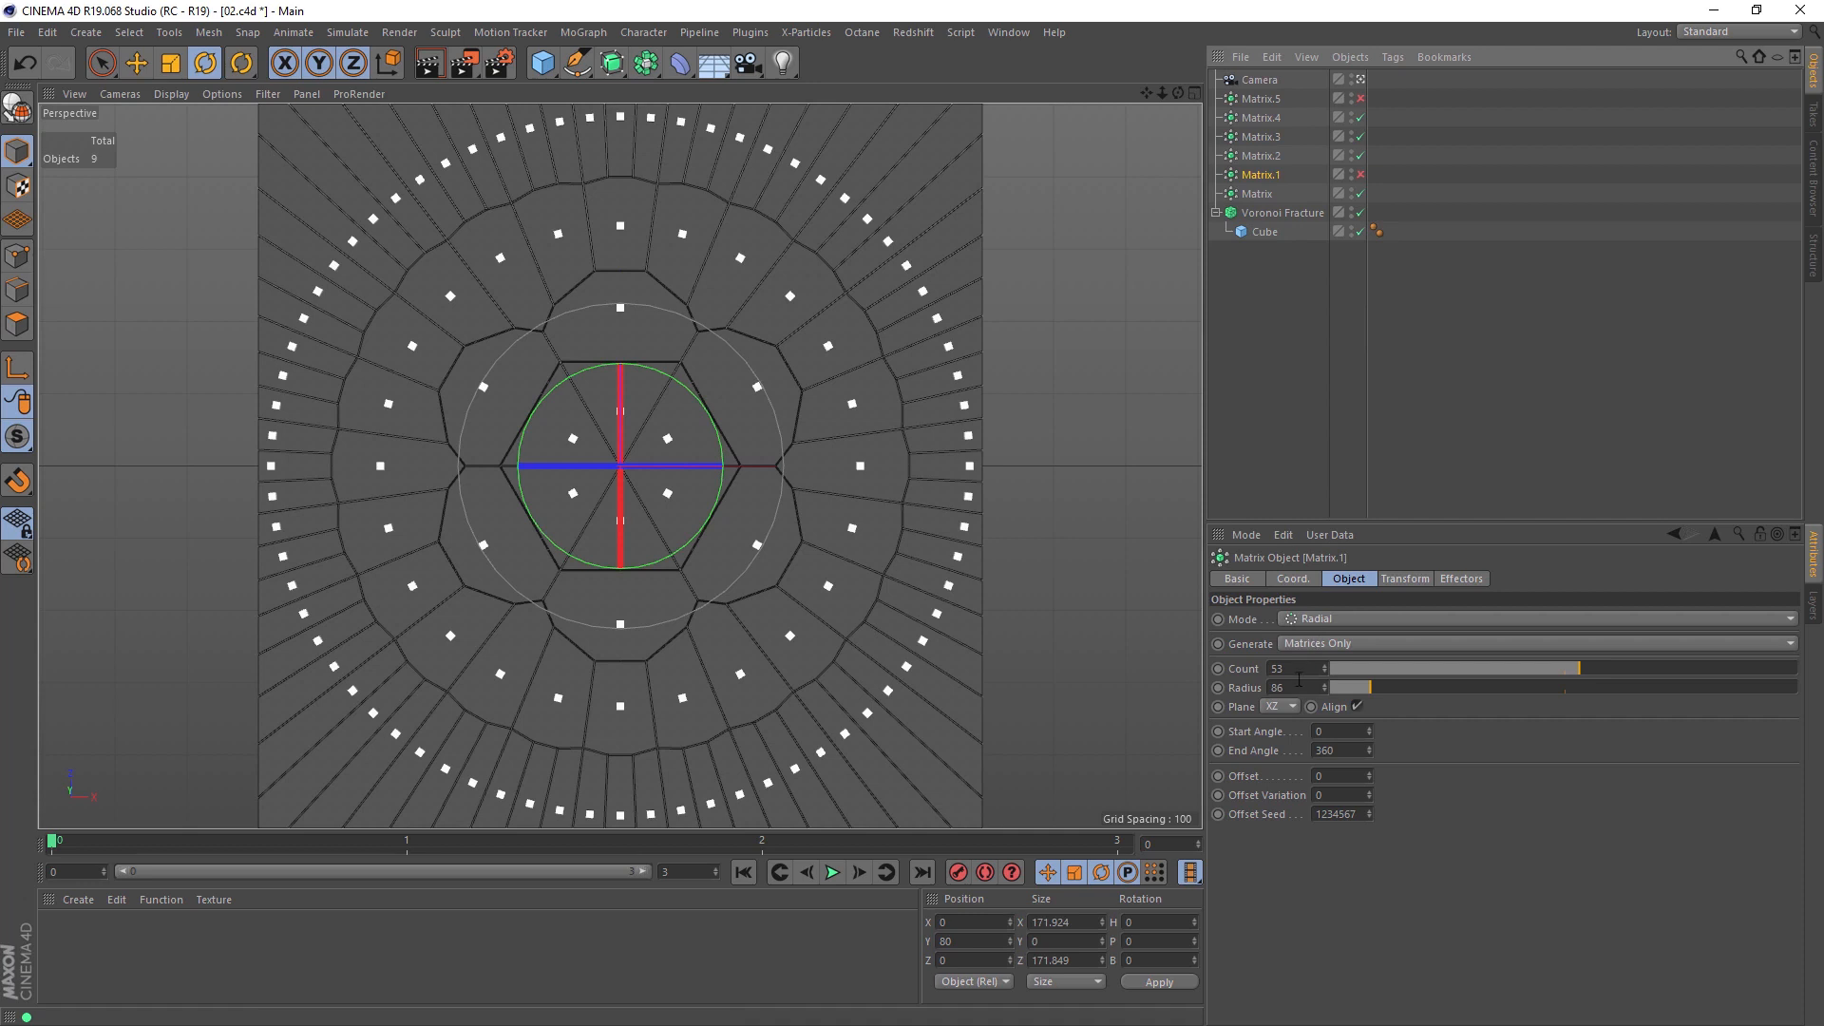
pyautogui.click(1261, 156)
pyautogui.click(1259, 194)
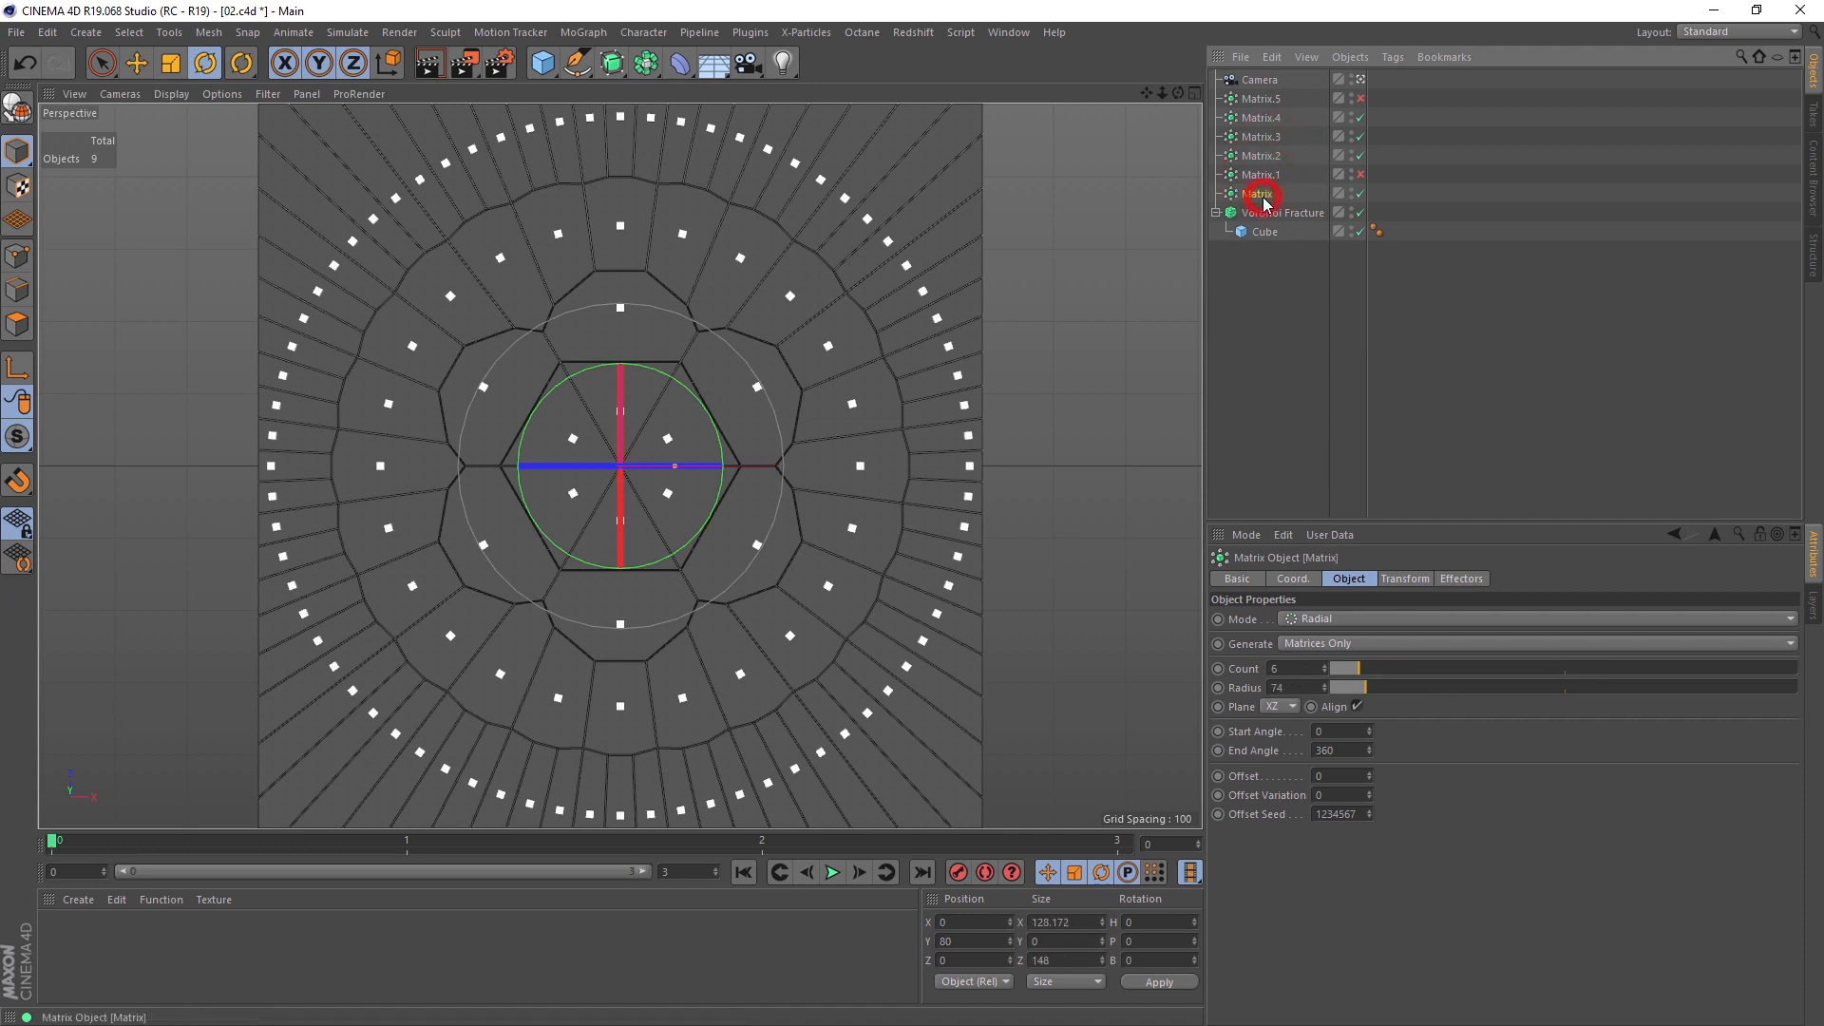
pyautogui.click(1256, 177)
pyautogui.click(1259, 157)
pyautogui.click(1260, 175)
pyautogui.doubleClick(1297, 668)
pyautogui.write('6')
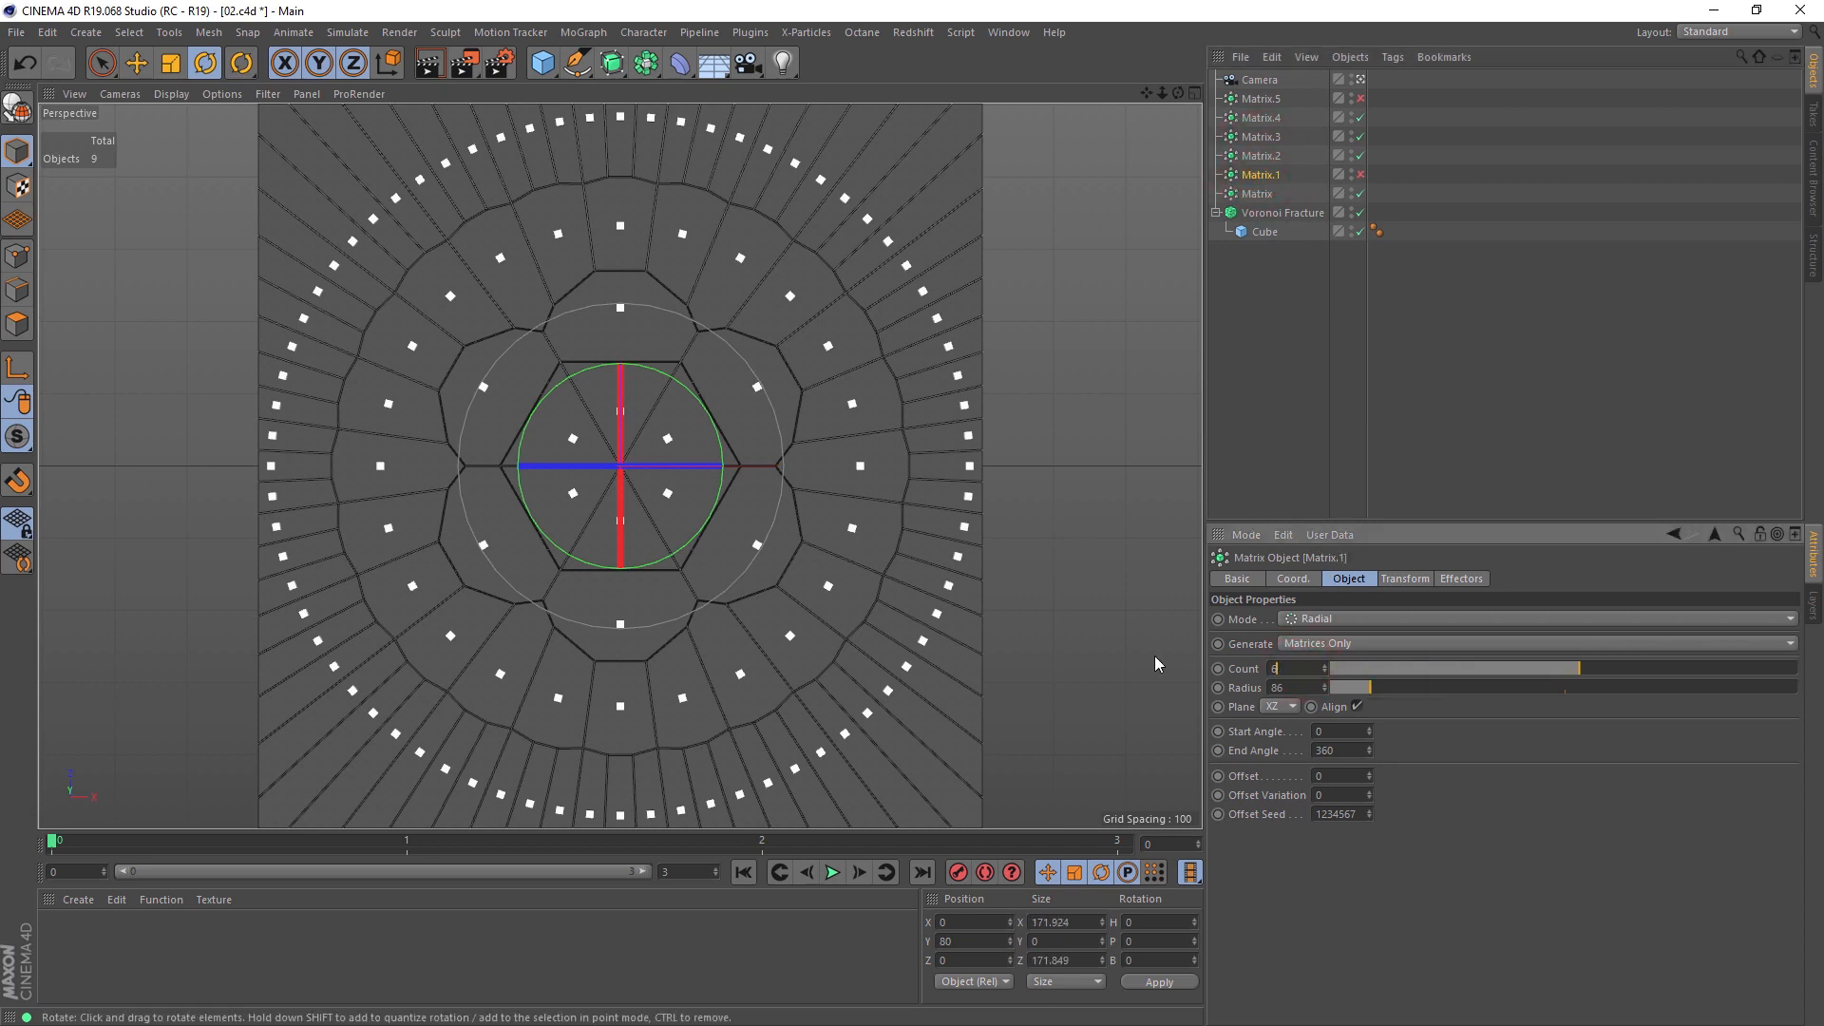
pyautogui.write('8')
pyautogui.press('Return')
# Step: Examine the count and radius settings of Matrix.2, Matrix.3, Matrix.4 and Matrix.5 in turn
pyautogui.click(1271, 157)
pyautogui.click(1275, 139)
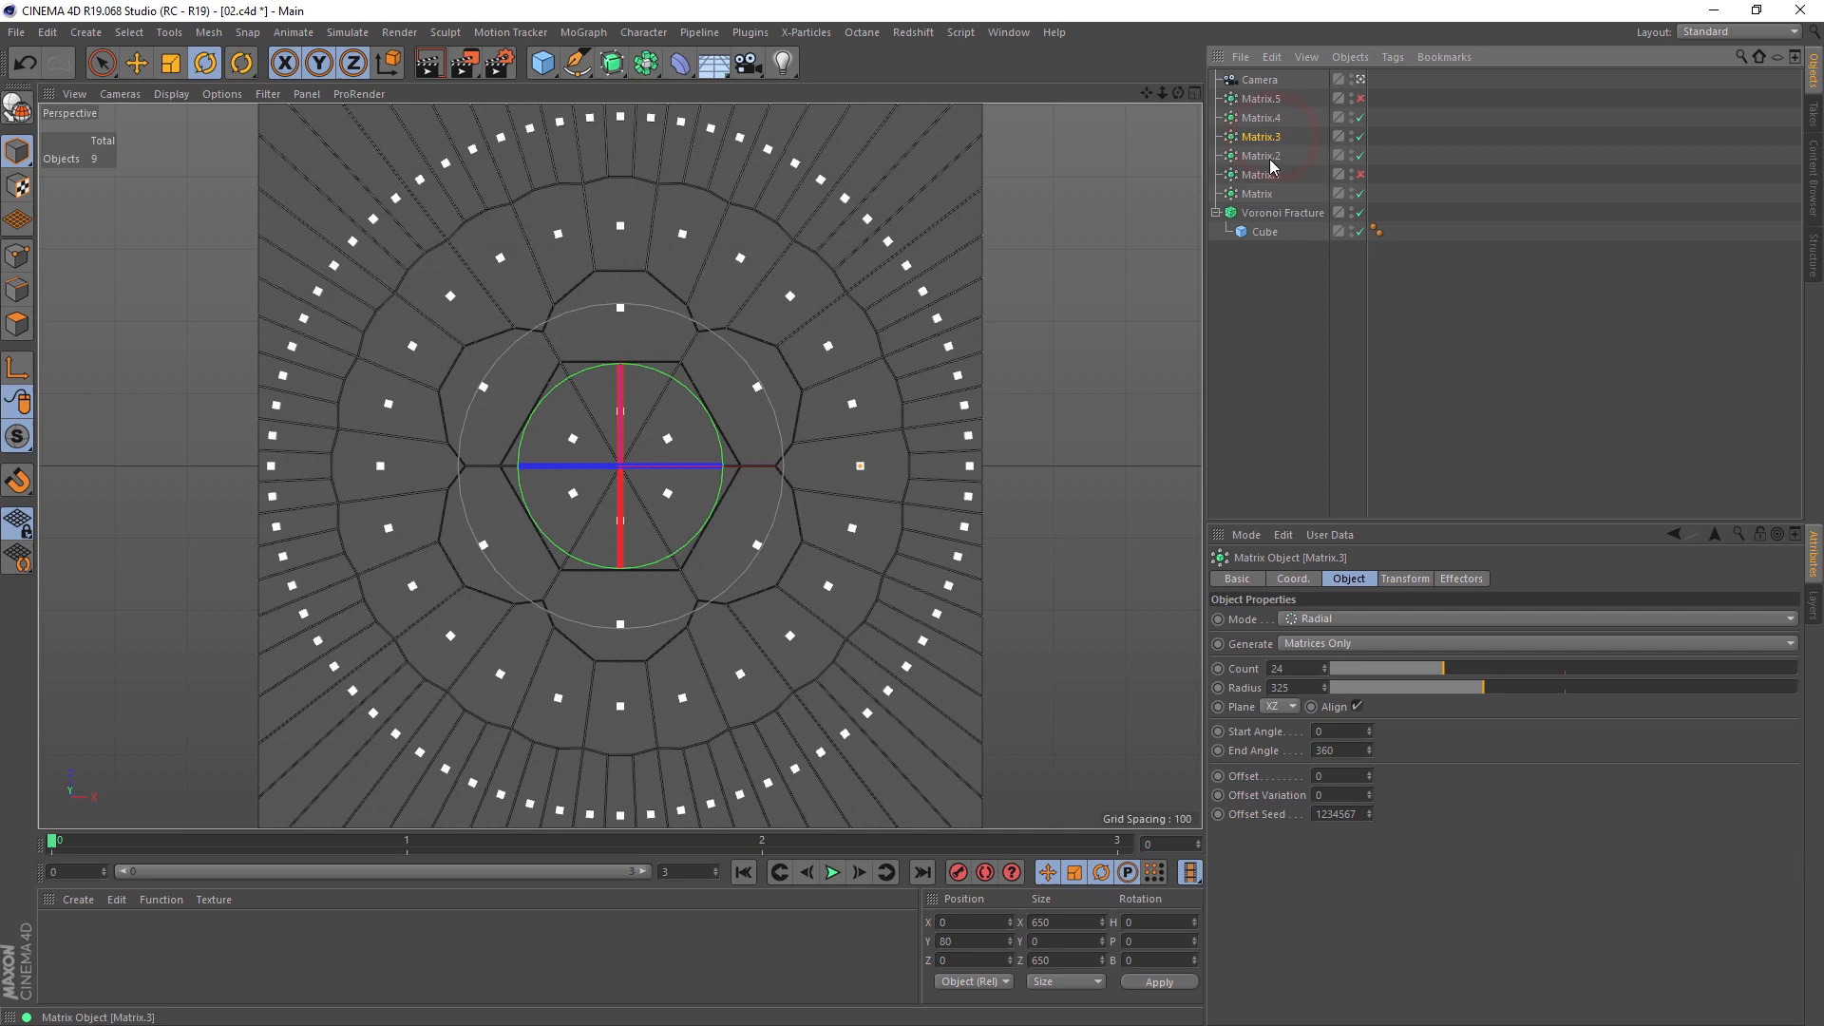
pyautogui.click(1294, 666)
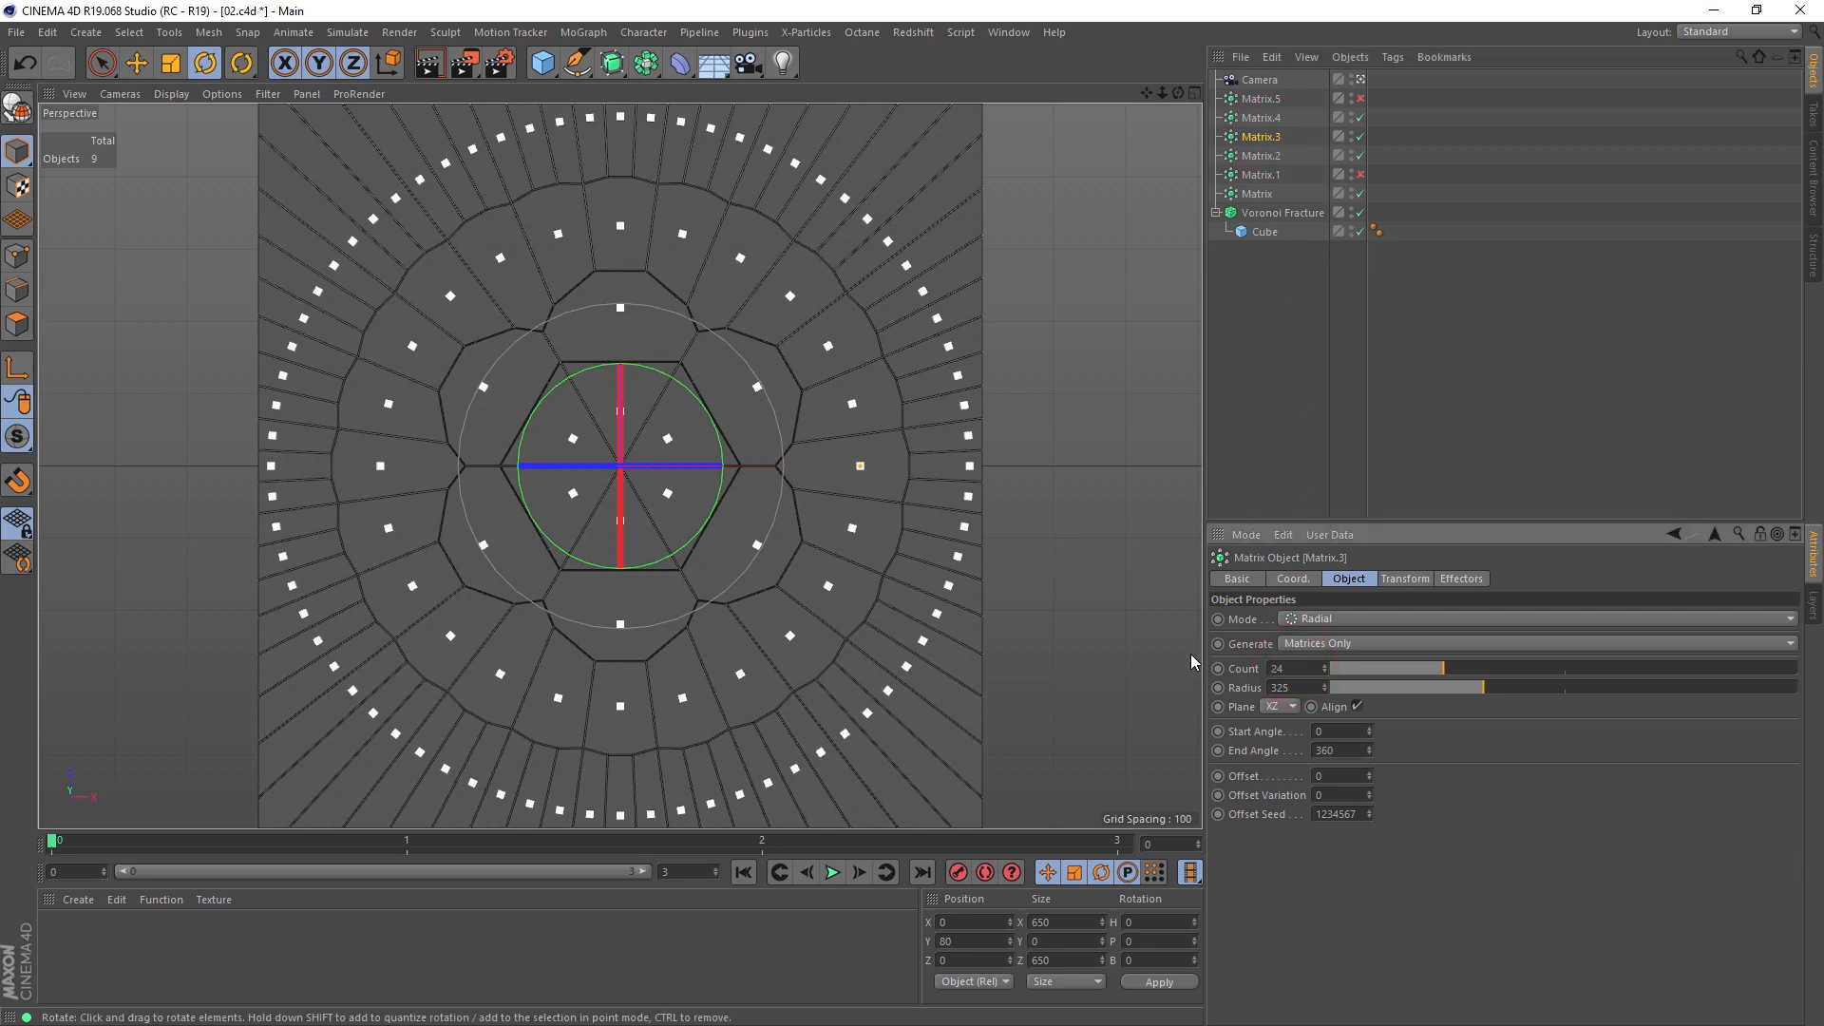
pyautogui.click(1263, 119)
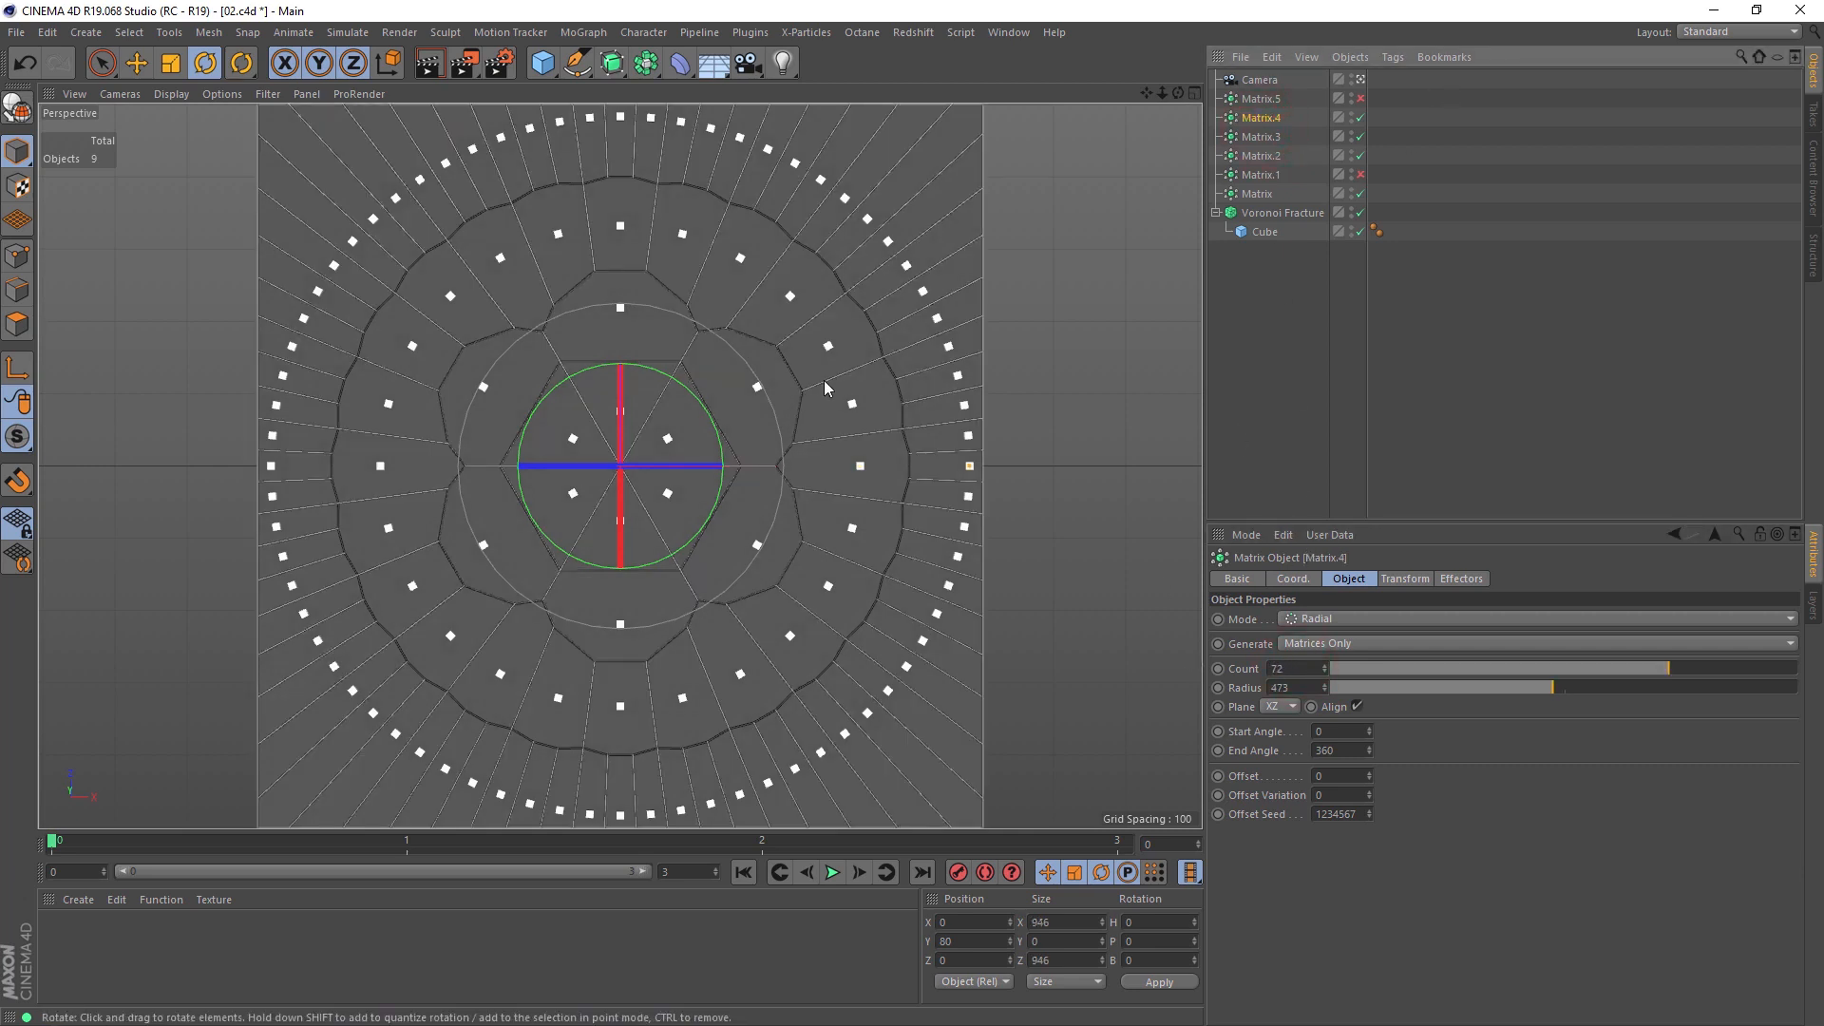
pyautogui.click(1261, 98)
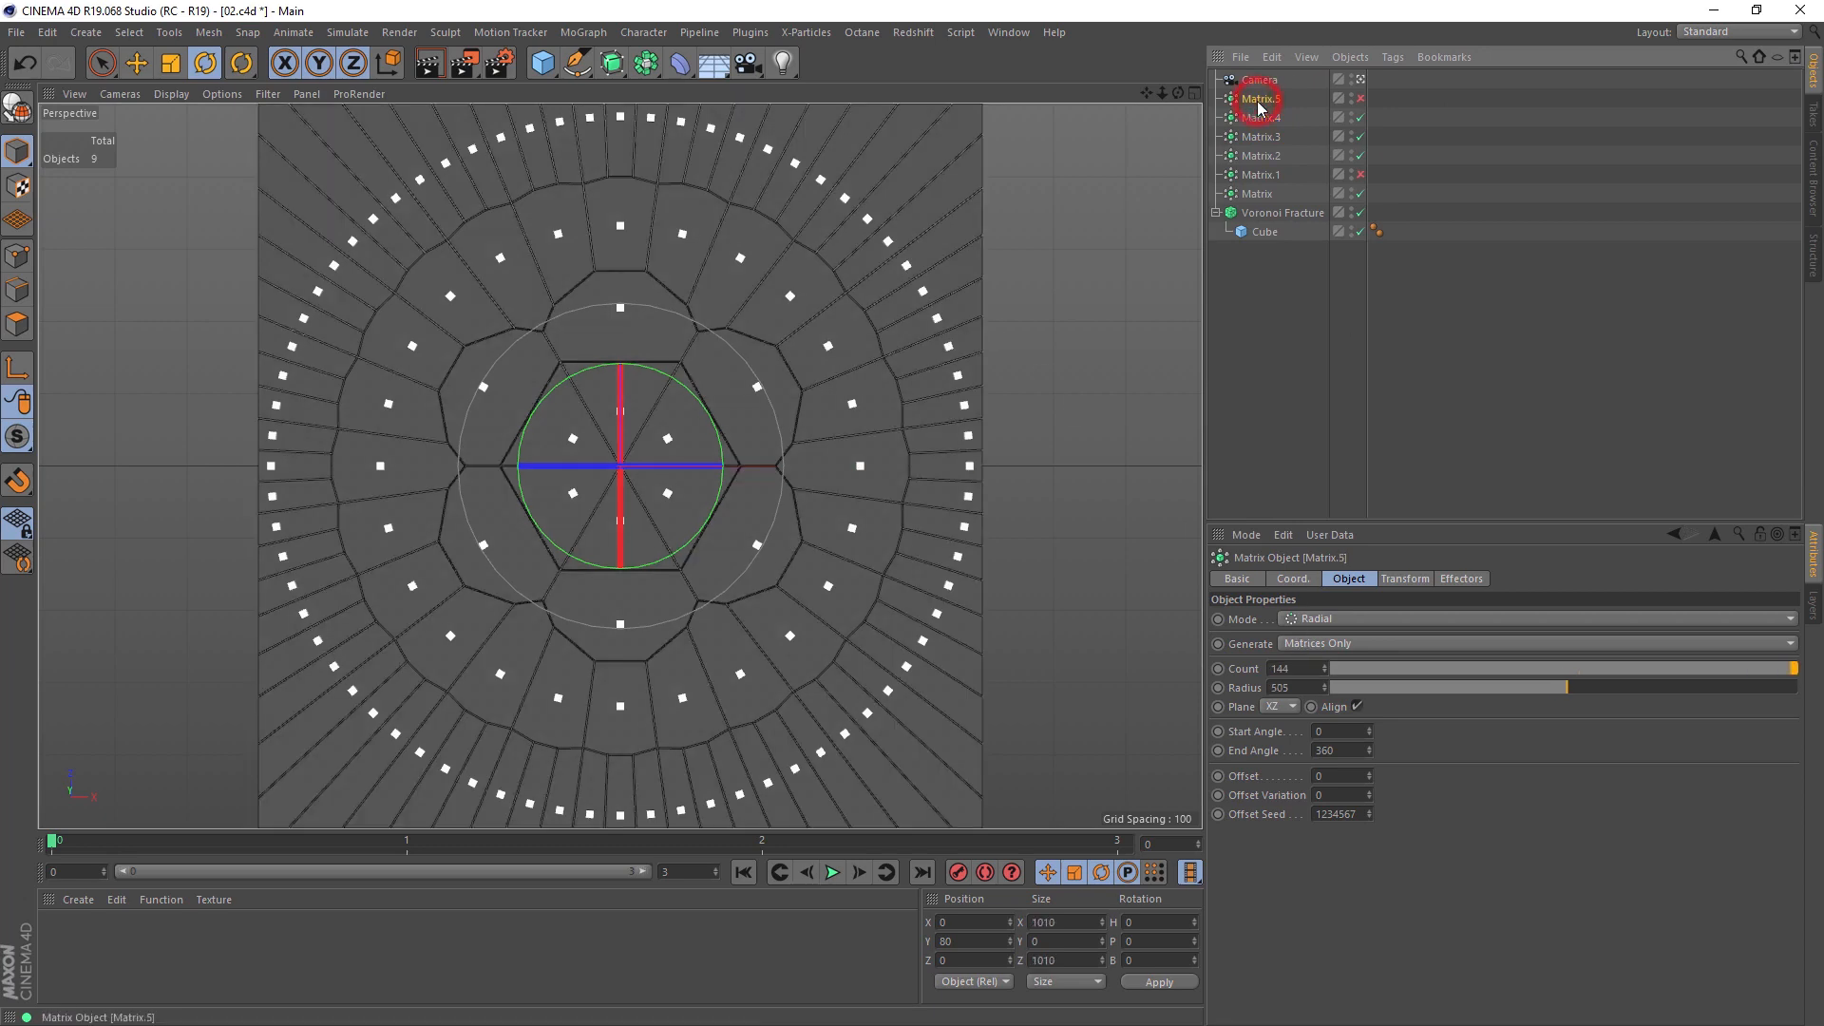
# Step: Enable Matrix.1 and Matrix.5, render the voronoy_segments sequence to the Picture Viewer, and close the viewer
pyautogui.click(1360, 175)
pyautogui.click(1361, 98)
pyautogui.click(464, 62)
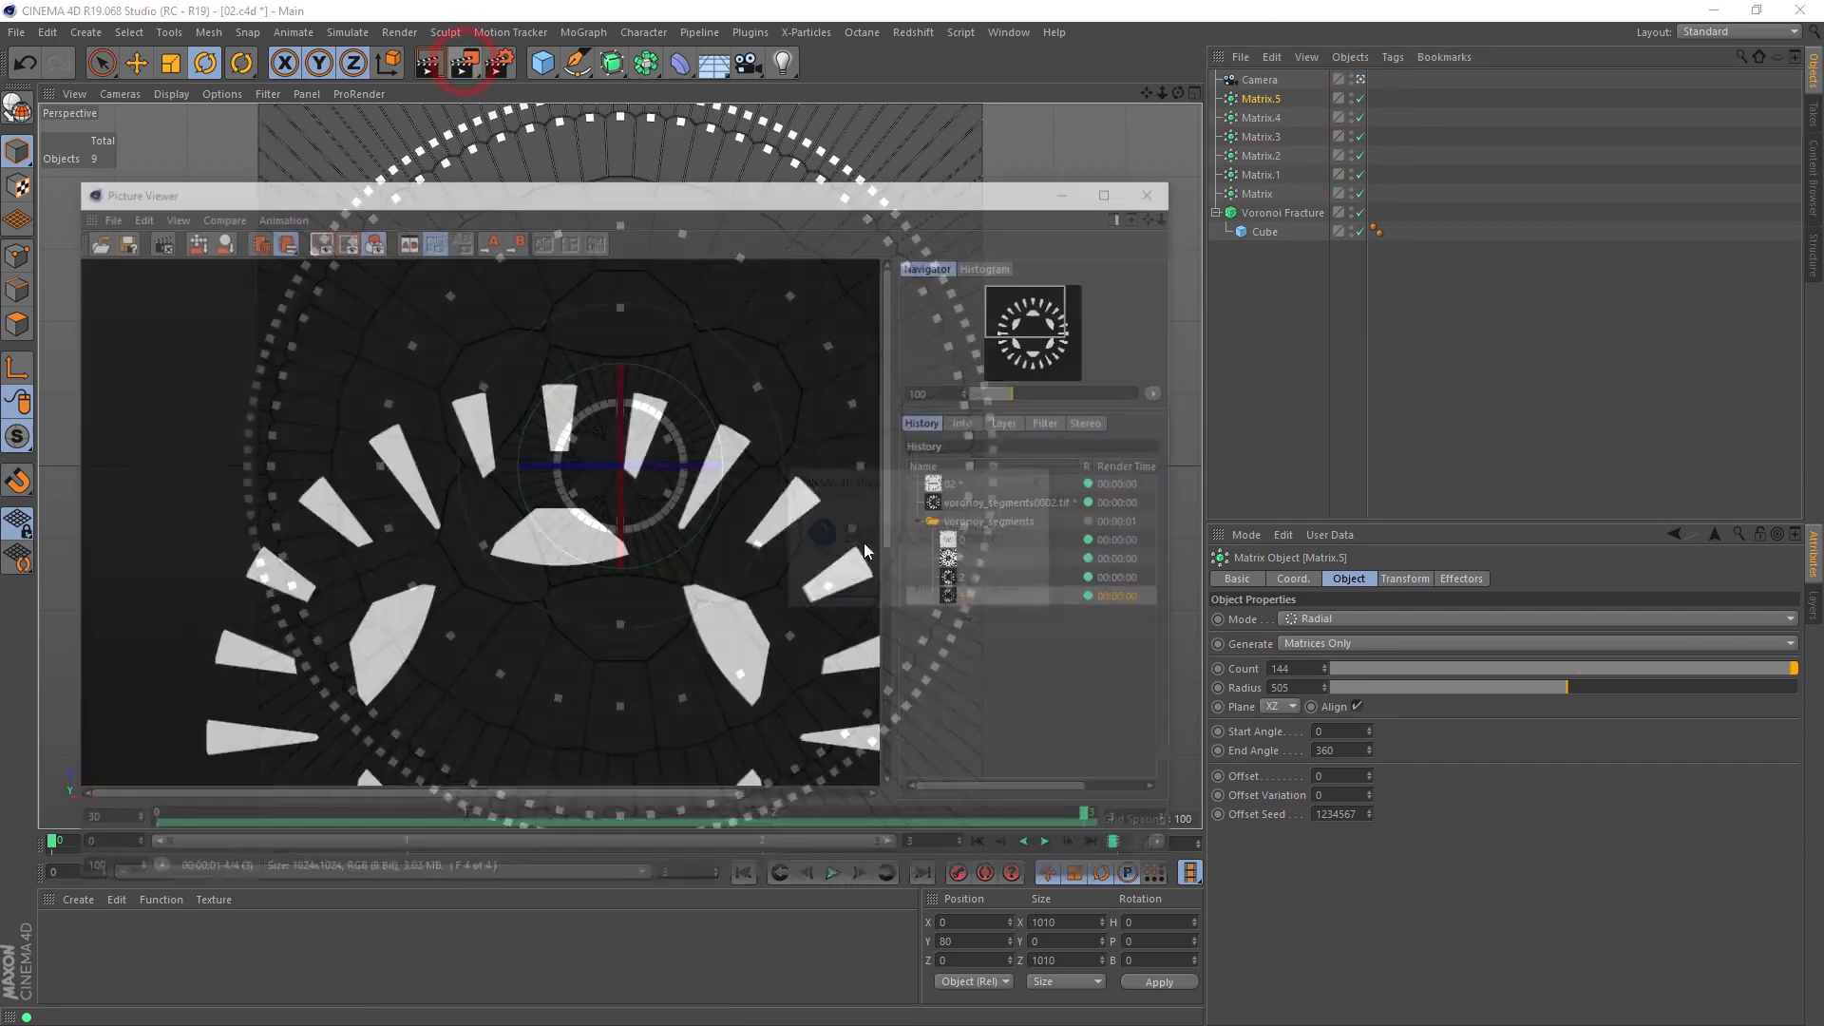
pyautogui.click(848, 601)
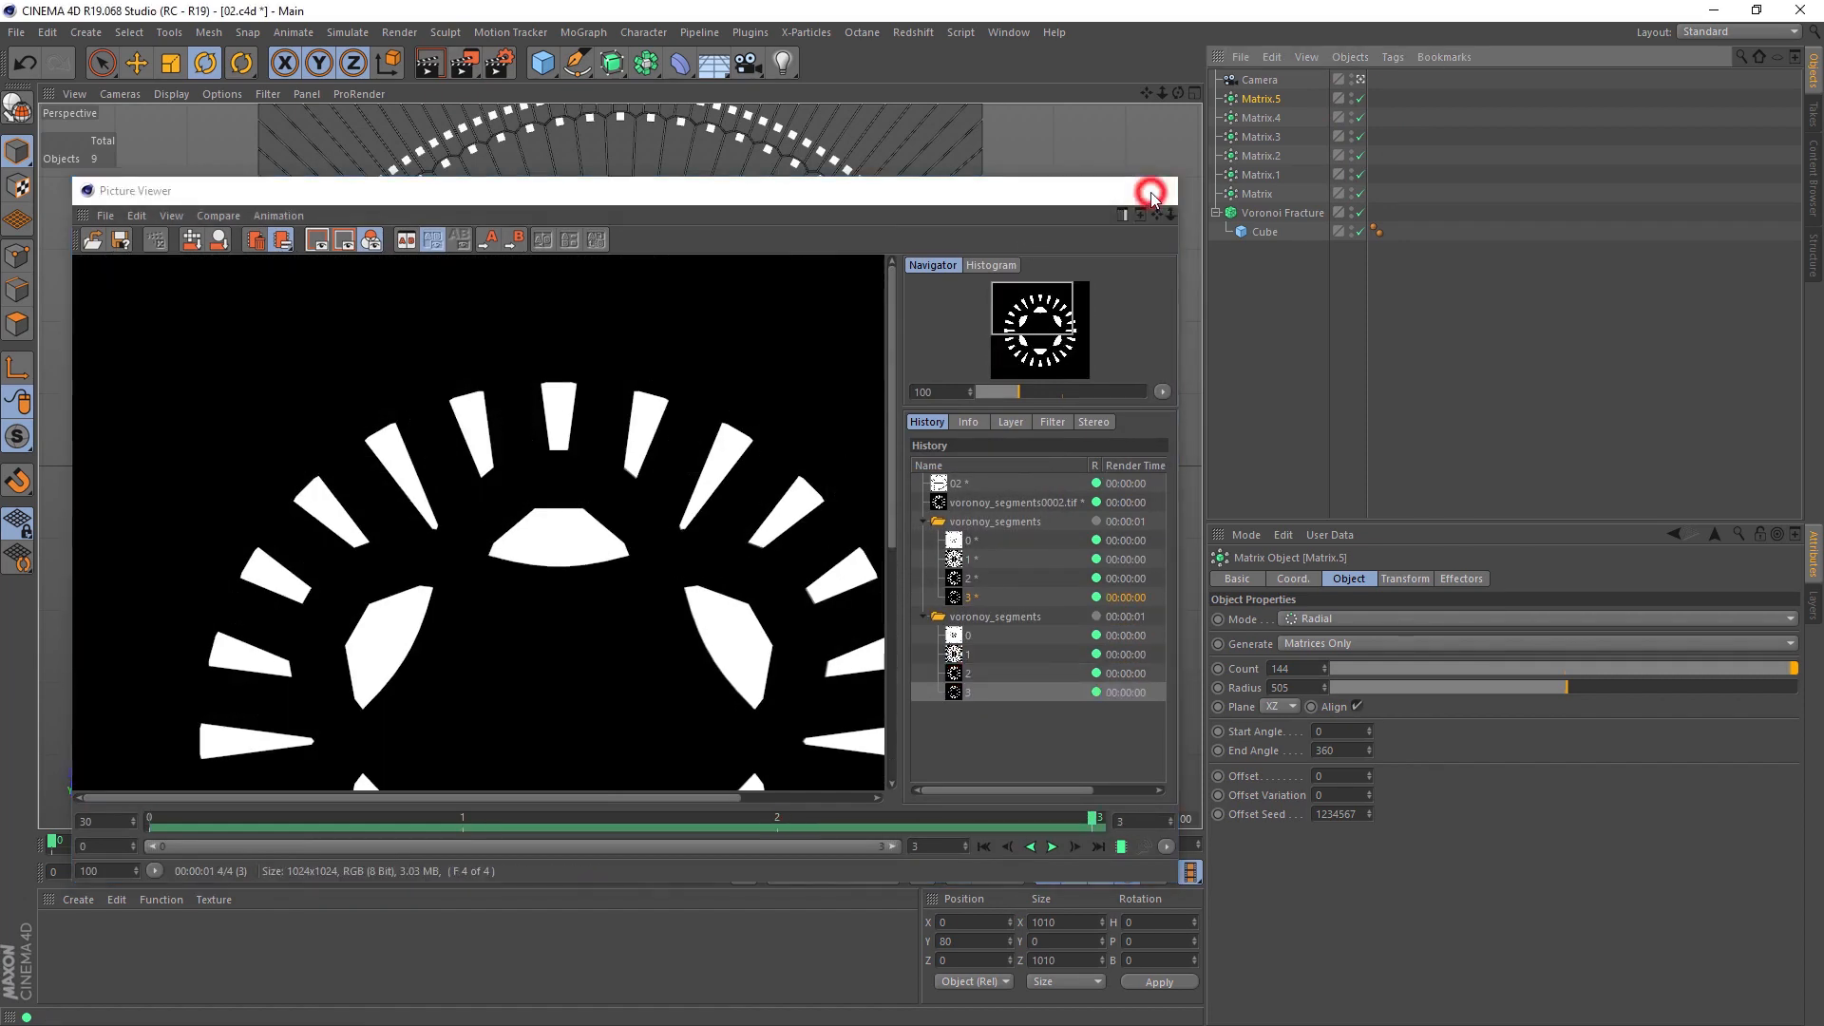
pyautogui.click(1155, 192)
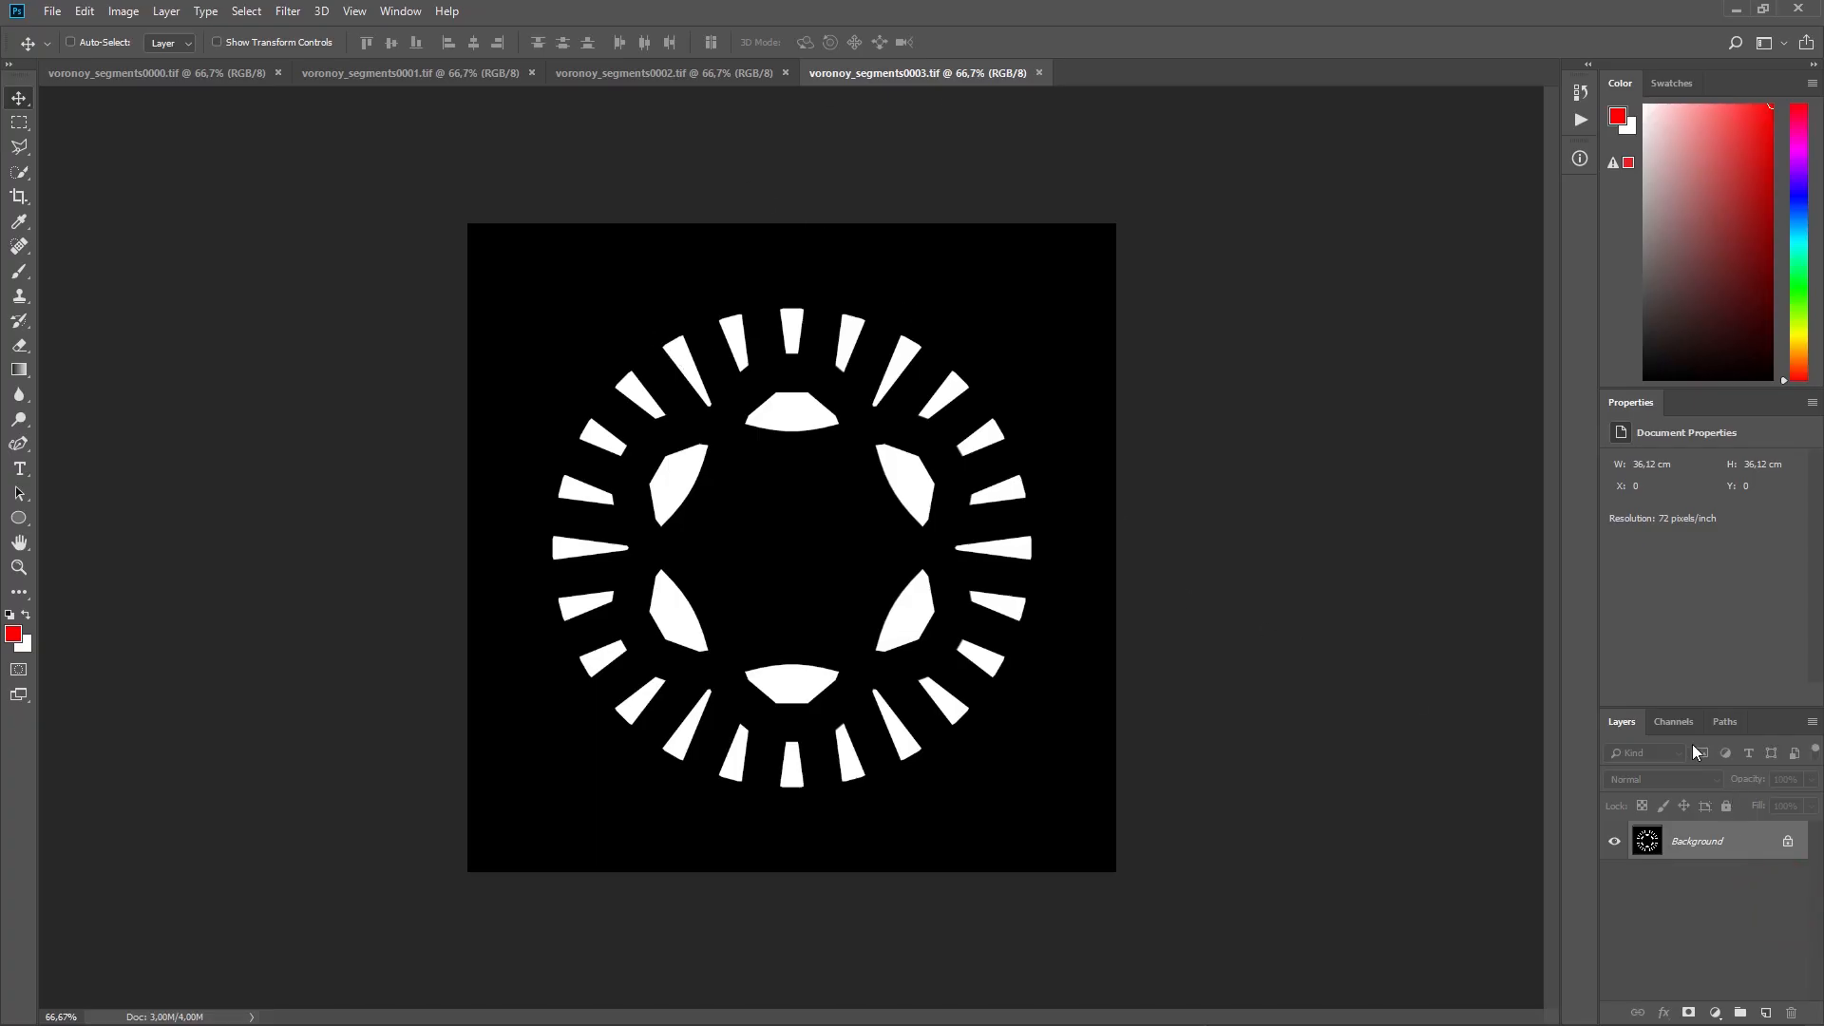
# Step: Switch to Photoshop, copy the alpha-selected segments of voronoy_segments0003.tif into voronoy_segments0000.tif as a new layer, and close the source file
pyautogui.click(1672, 722)
pyautogui.click(1612, 893)
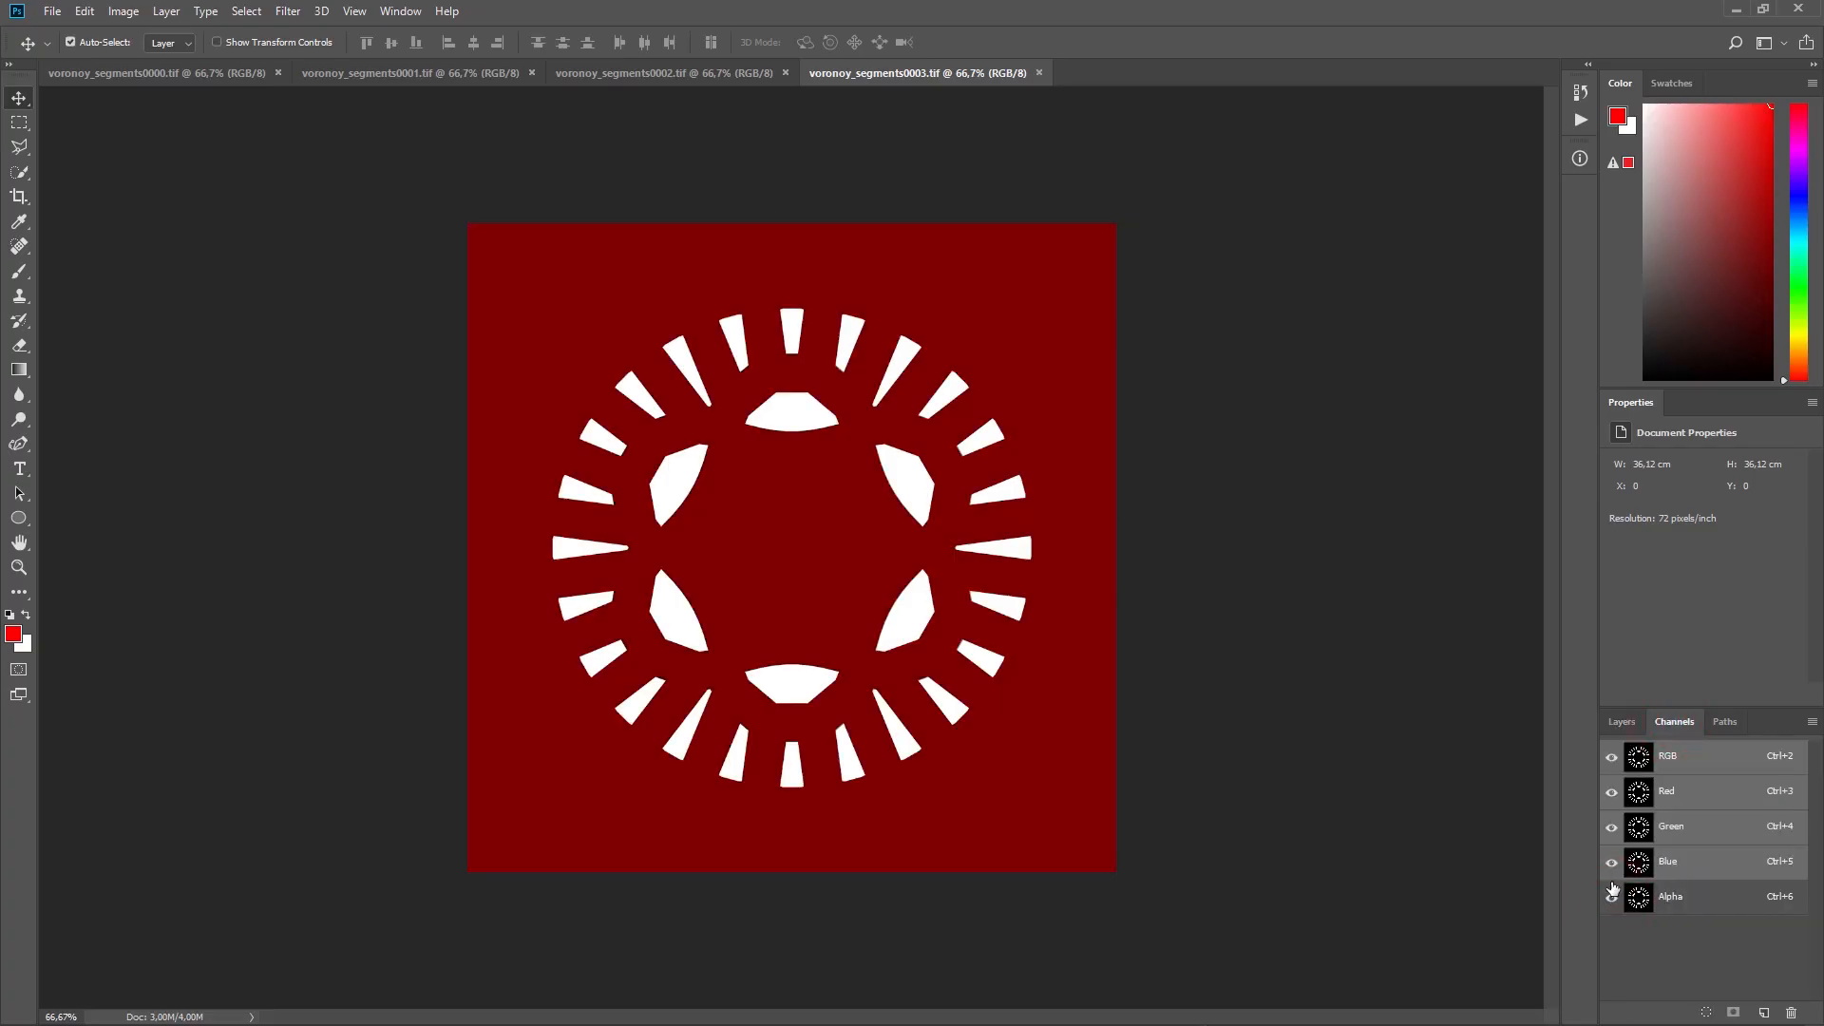
pyautogui.keyDown('ctrl'); pyautogui.click(1638, 897); pyautogui.keyUp('ctrl')
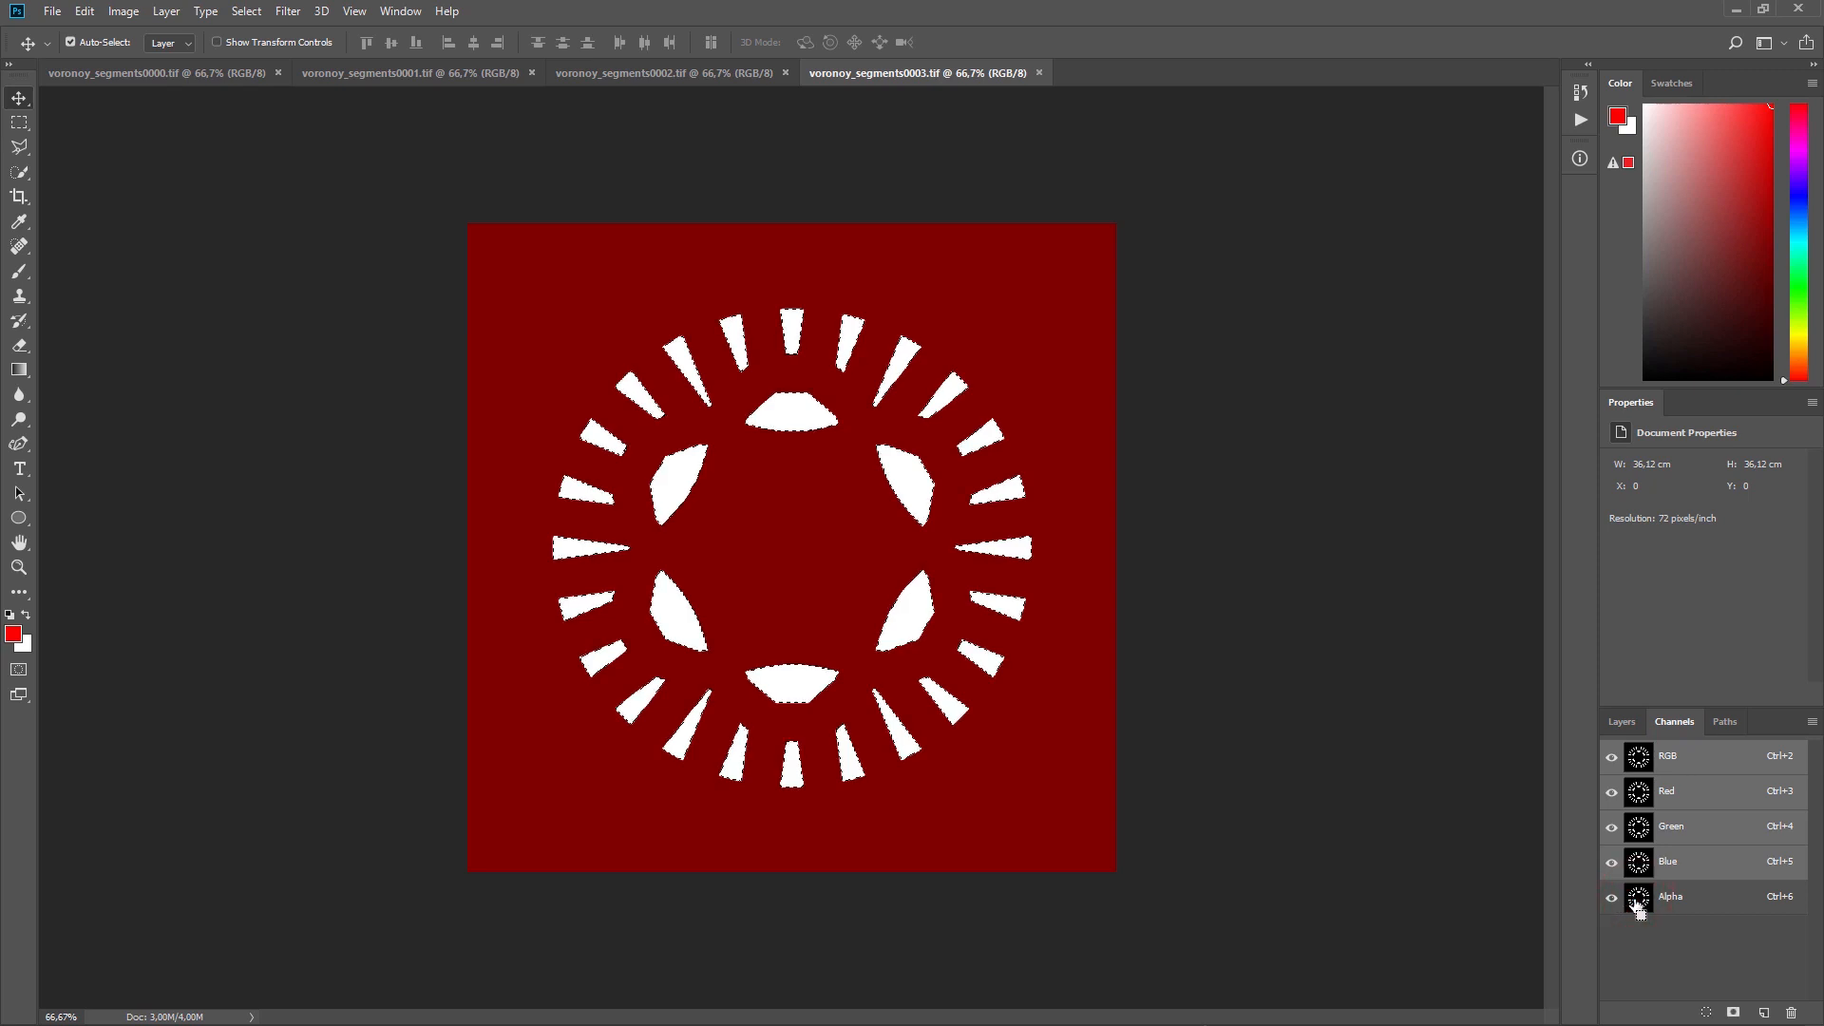
pyautogui.click(1622, 722)
pyautogui.click(1694, 840)
pyautogui.click(130, 73)
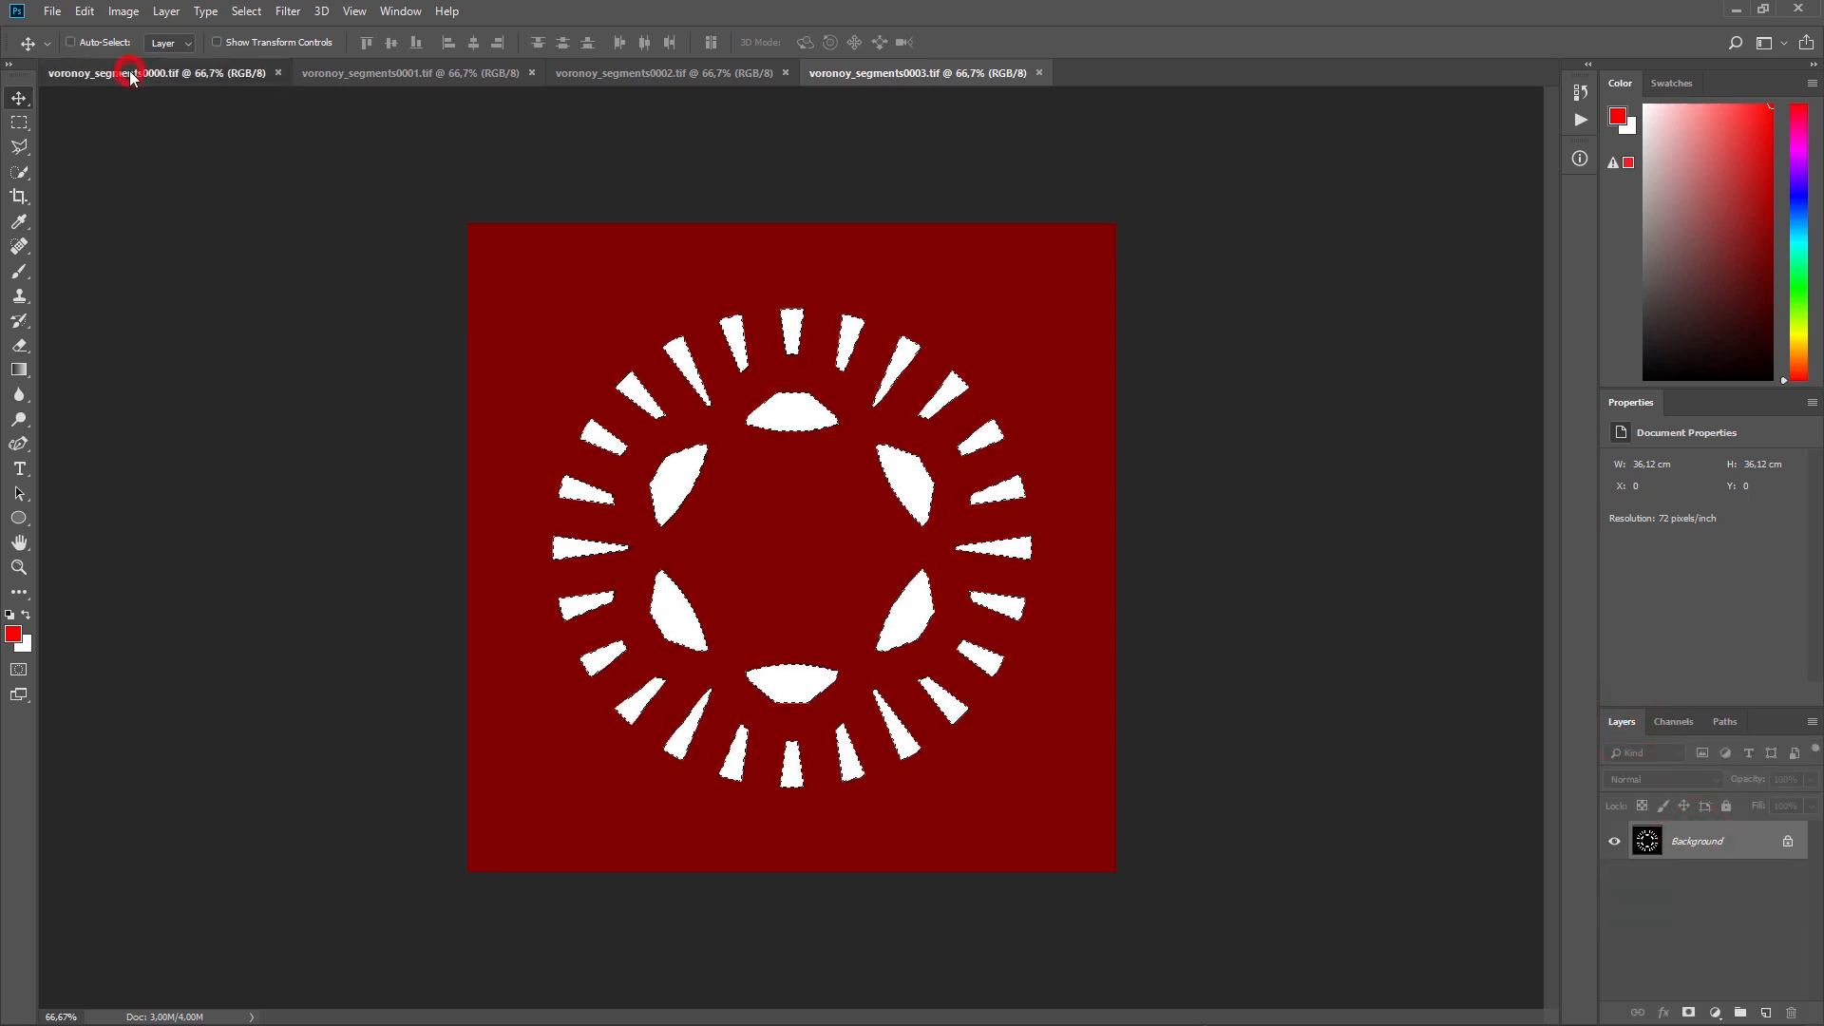
pyautogui.hotkey('ctrl', 'v')
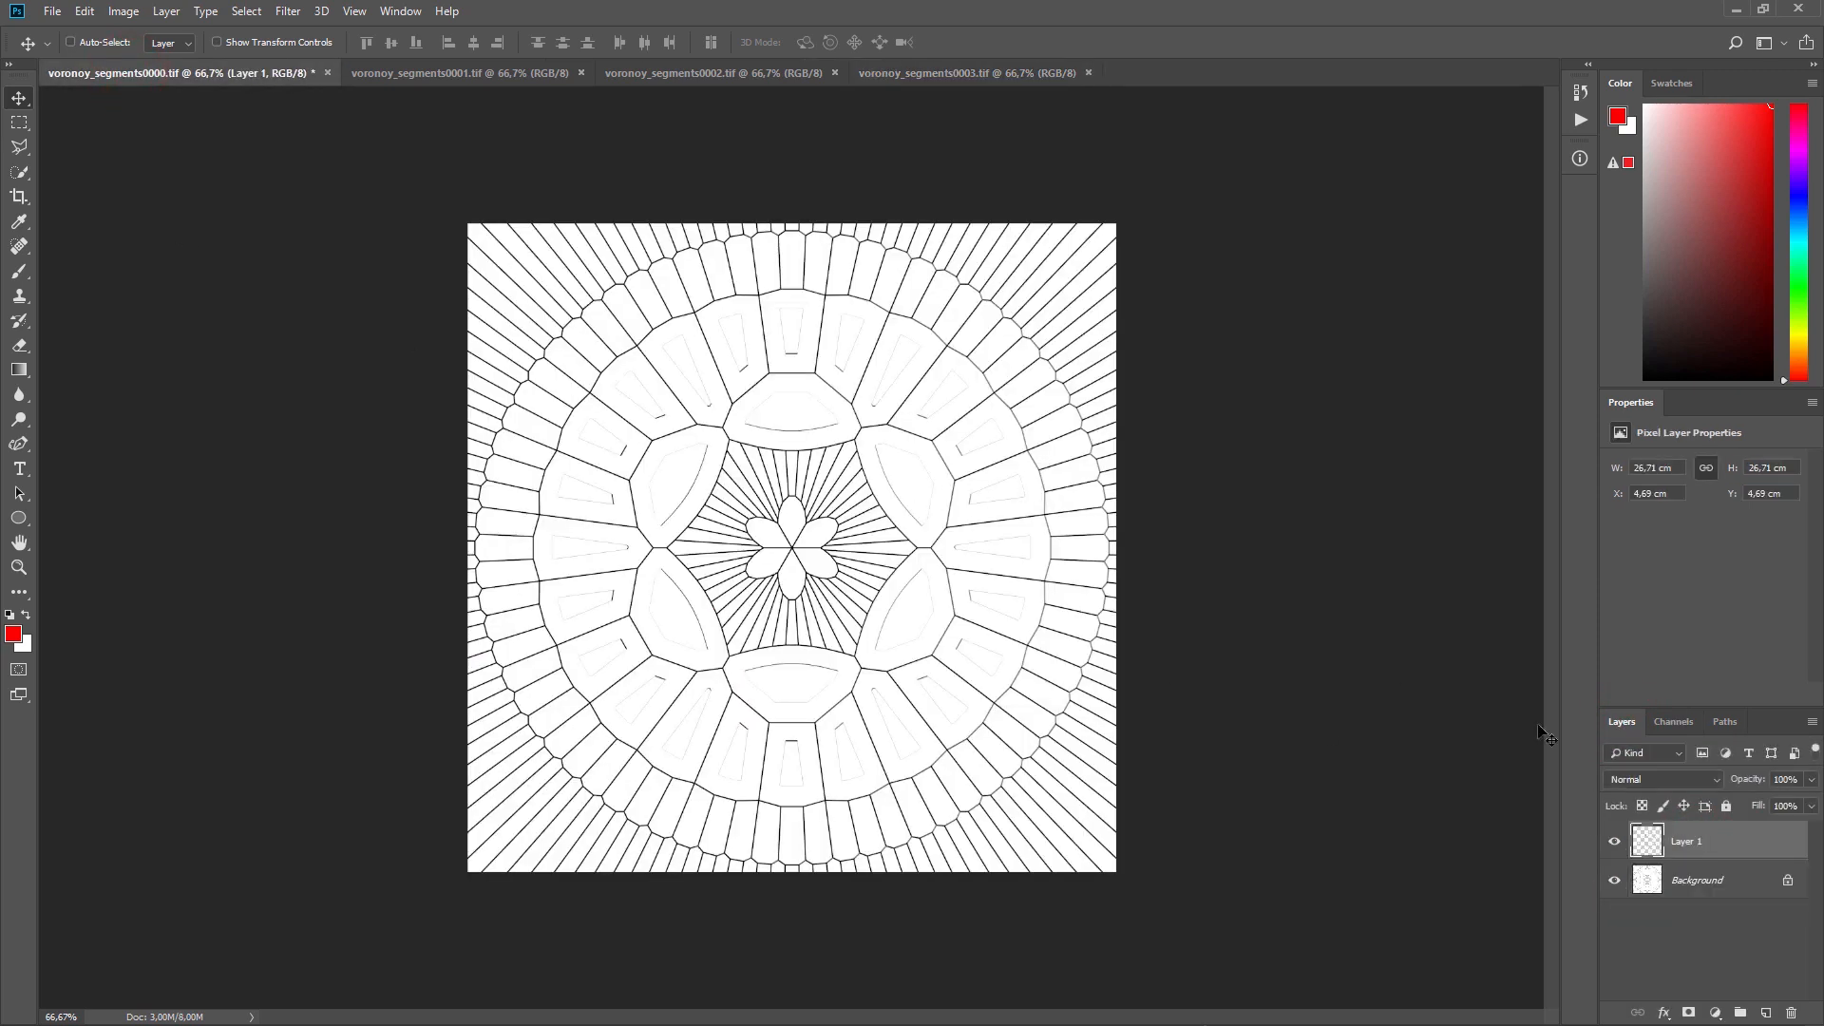
pyautogui.click(949, 75)
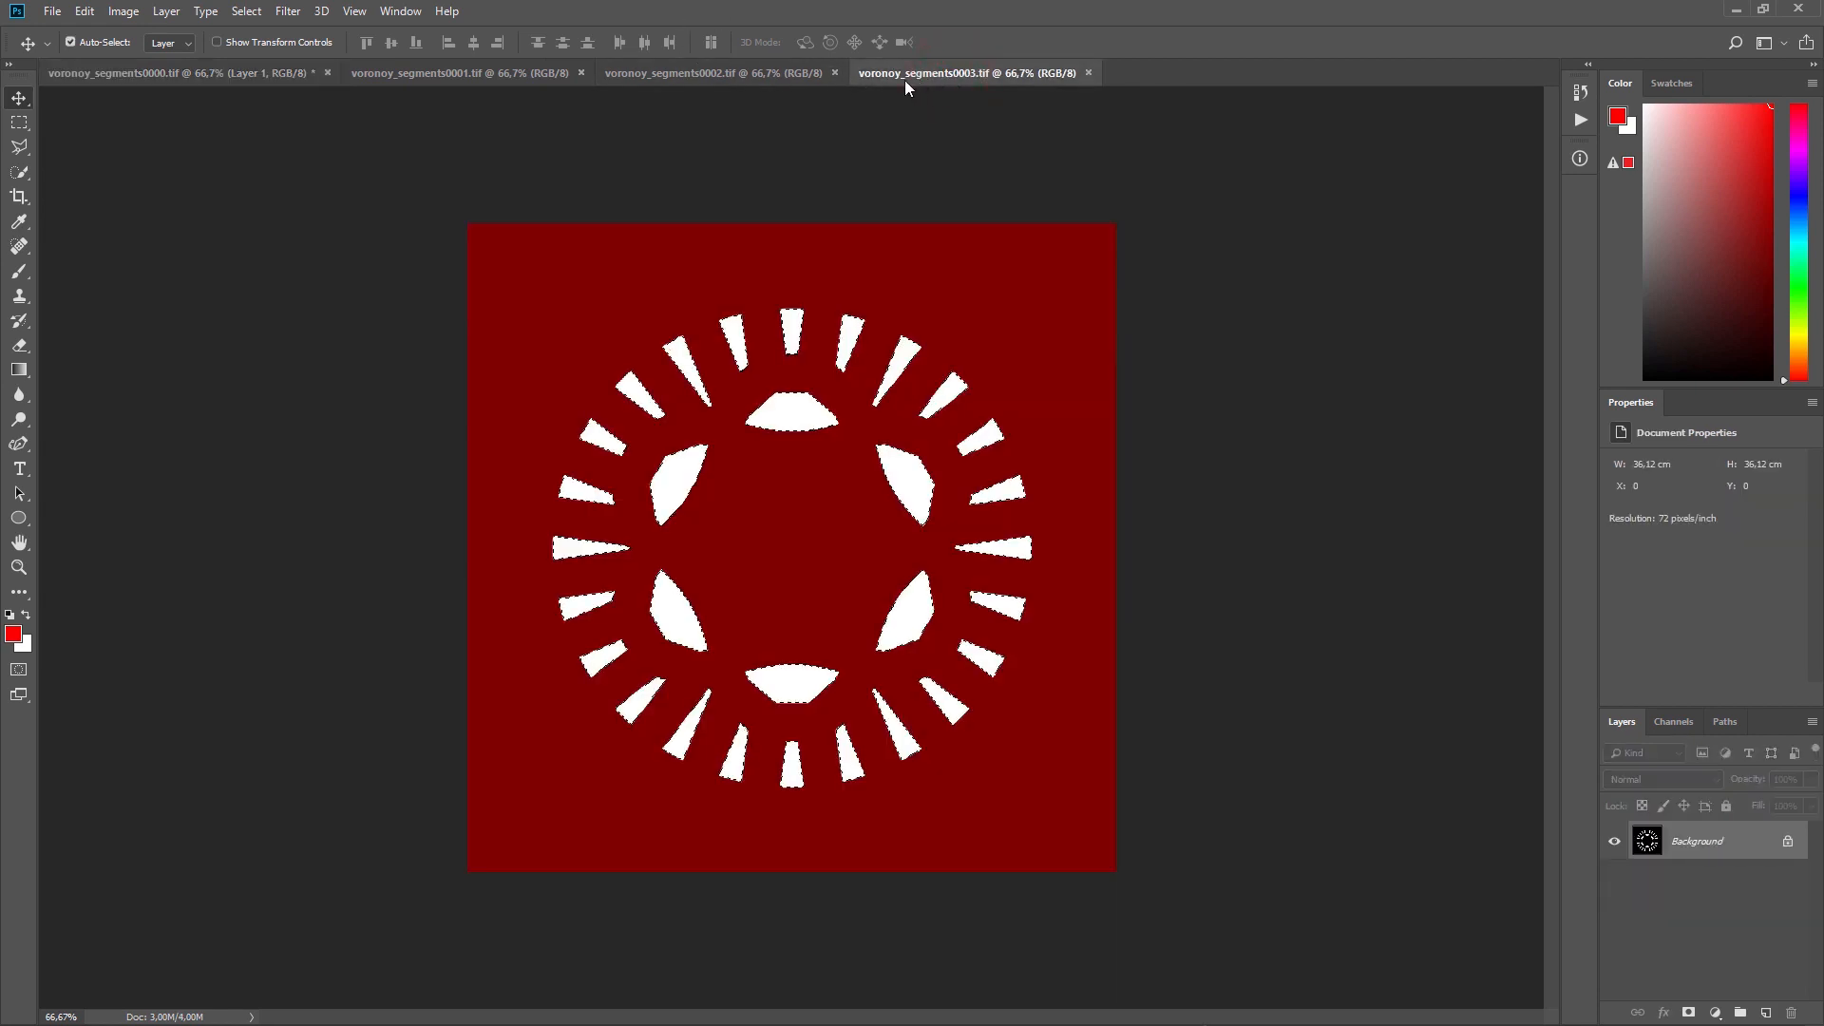
pyautogui.hotkey('ctrl', 'w')
# Step: Copy the alpha-selected segments of voronoy_segments0002.tif into voronoy_segments0000.tif as a new layer, and close the source file
pyautogui.click(803, 74)
pyautogui.click(1673, 722)
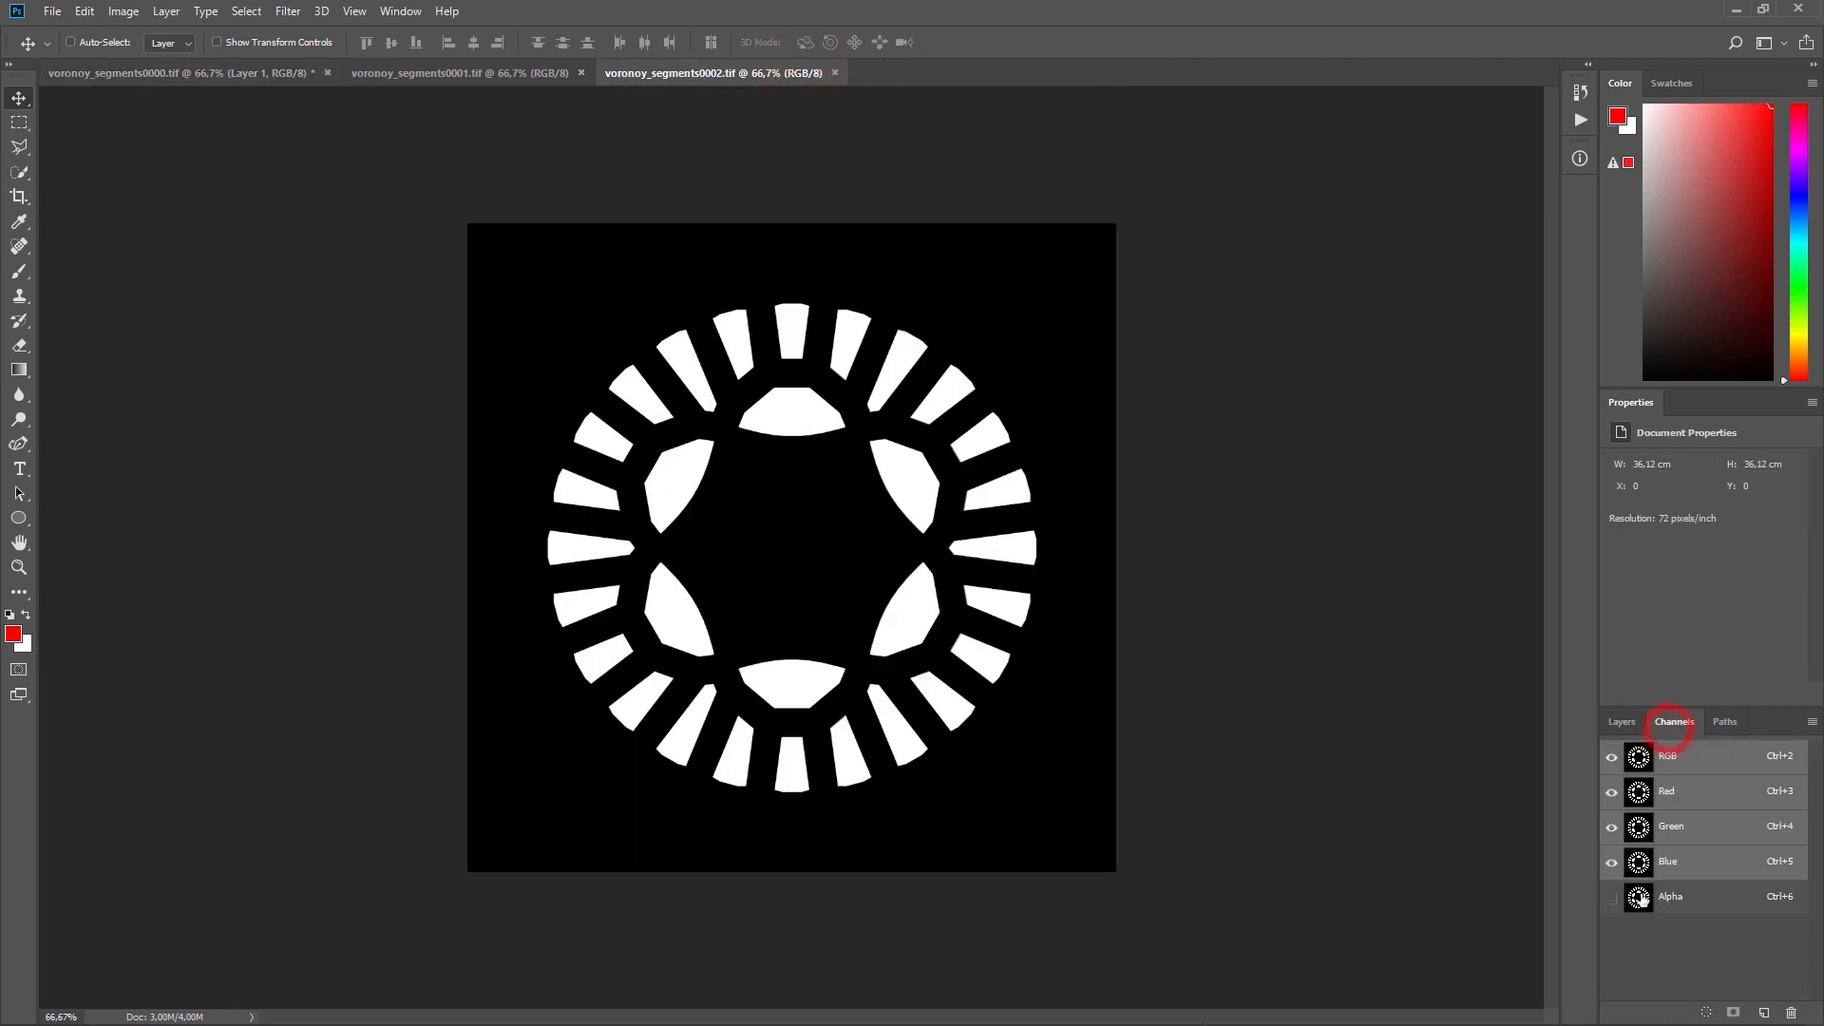
pyautogui.keyDown('ctrl'); pyautogui.click(1644, 908); pyautogui.keyUp('ctrl')
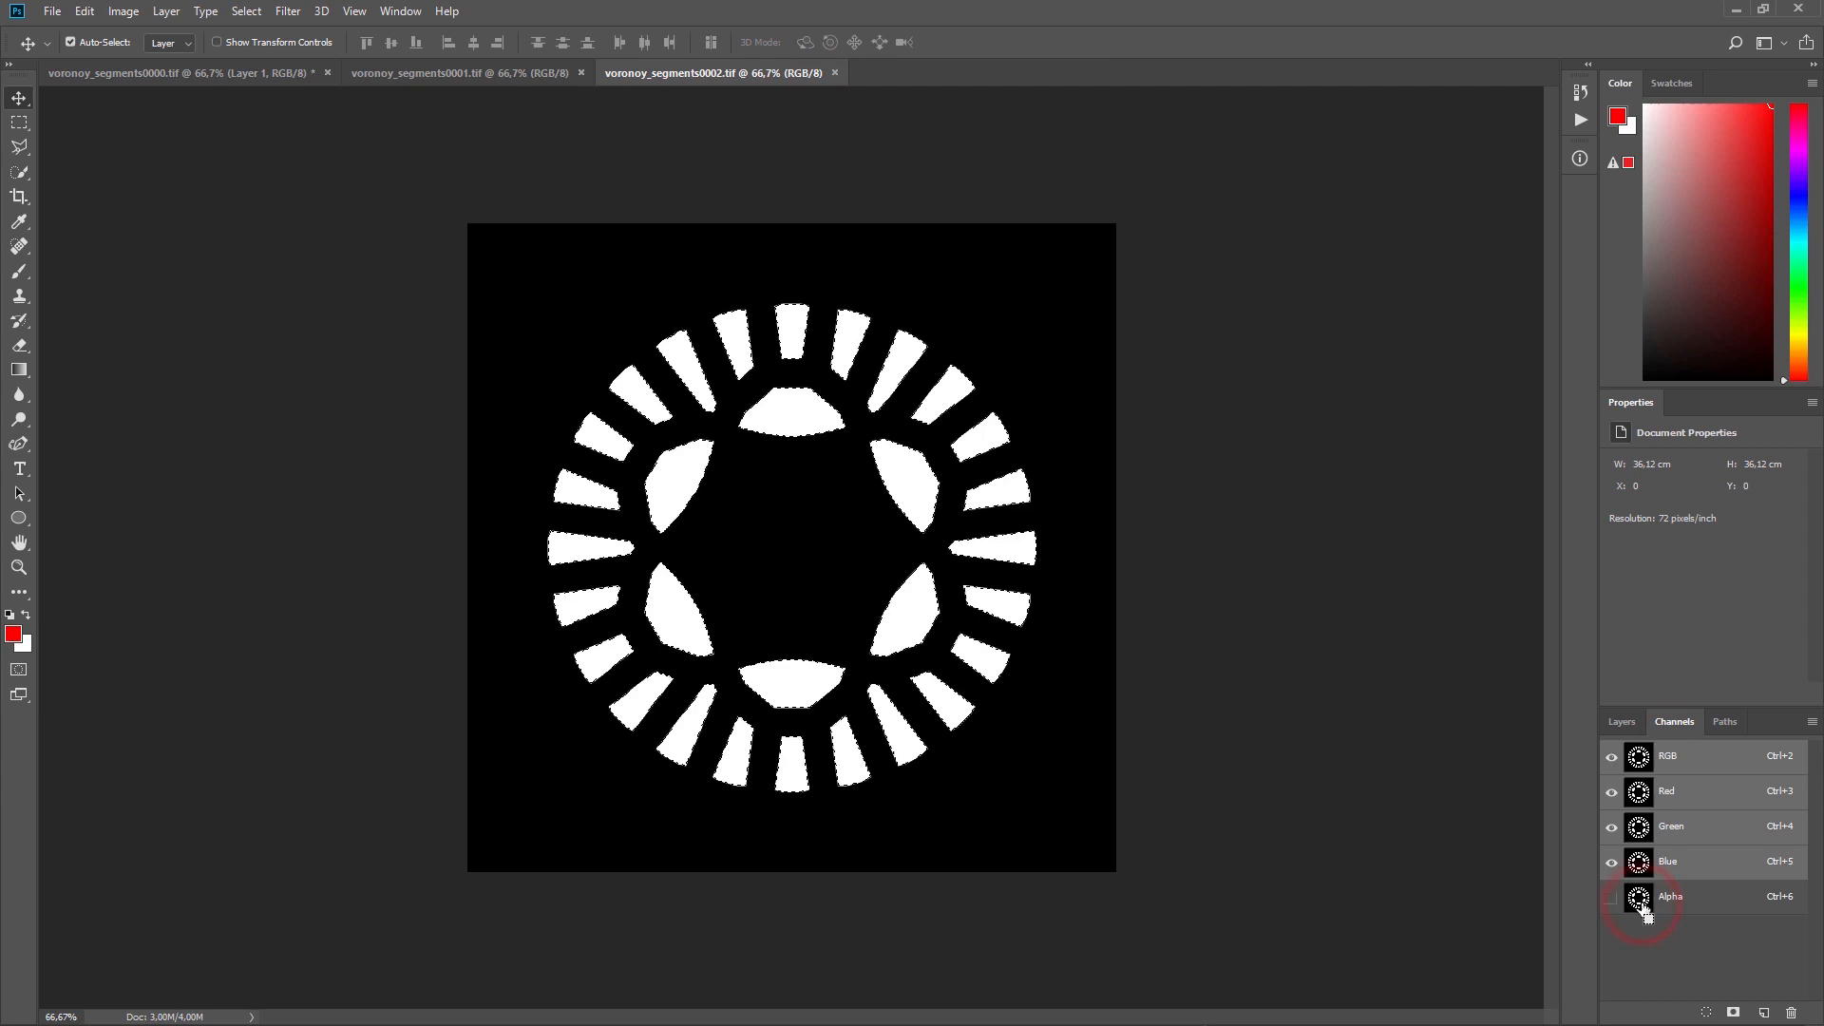
pyautogui.click(1622, 723)
pyautogui.click(1687, 838)
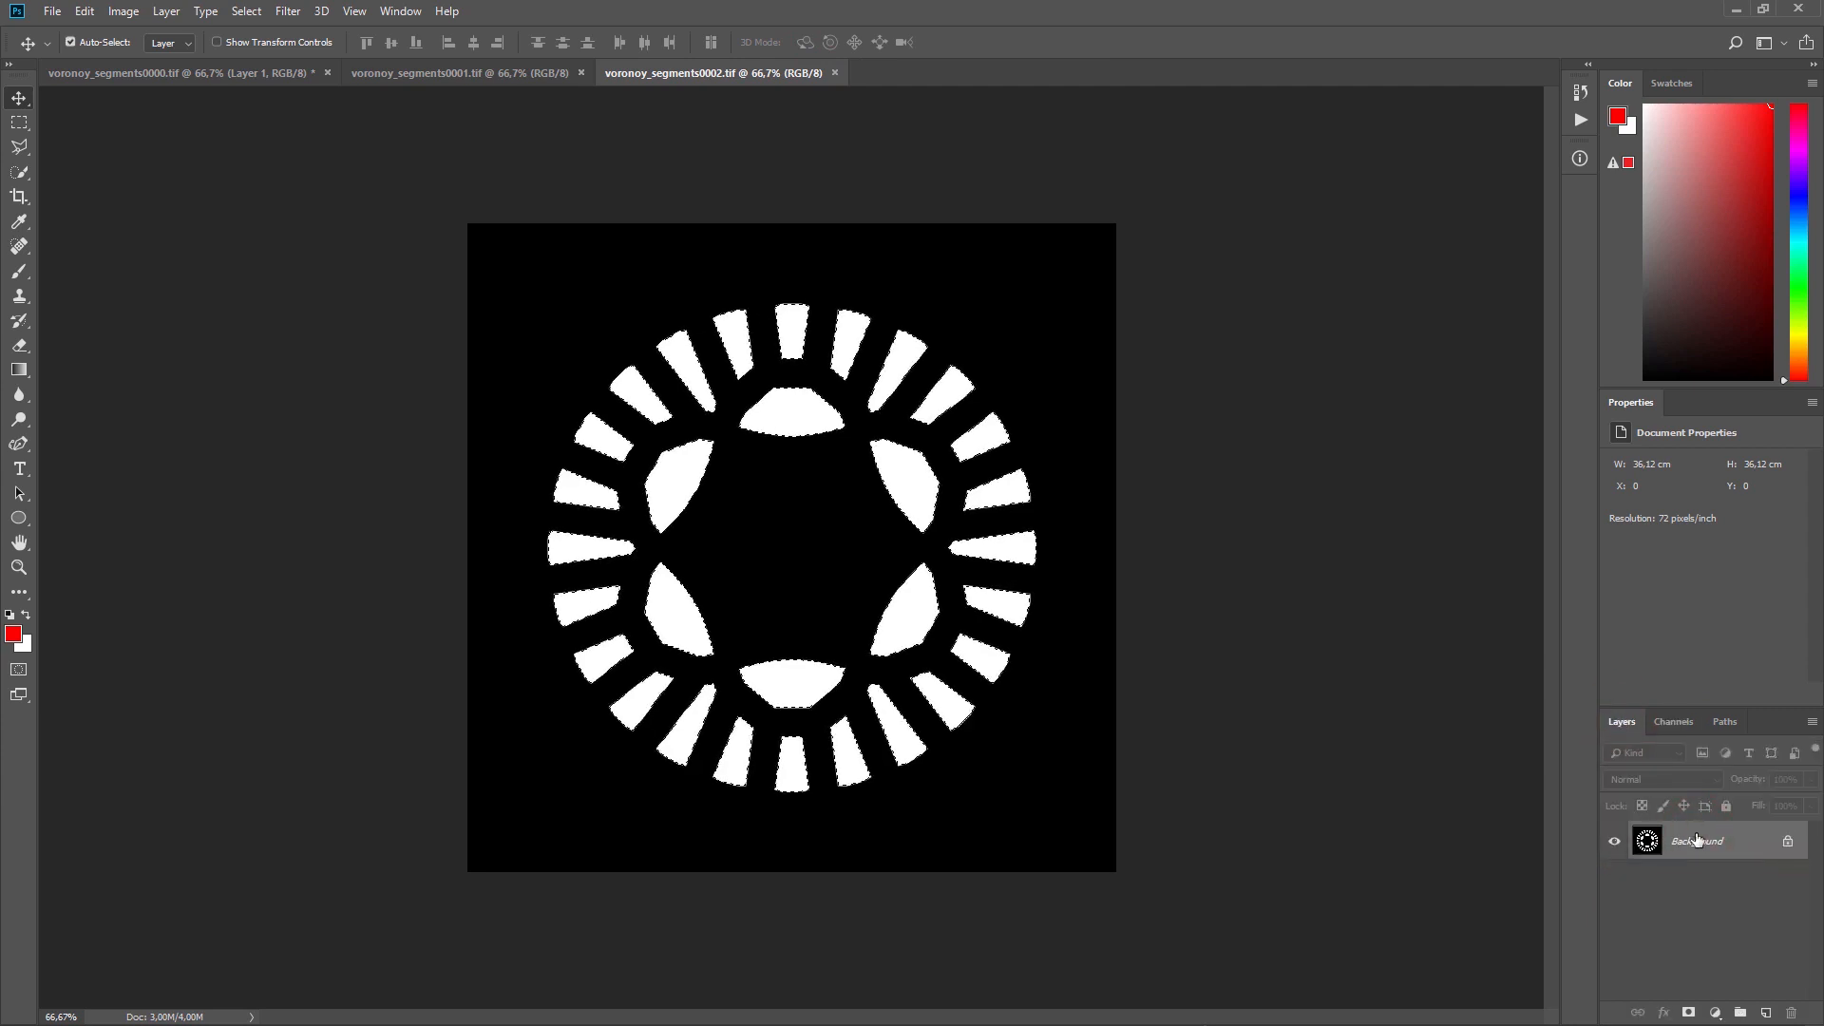
pyautogui.click(124, 75)
pyautogui.hotkey('ctrl', 'v')
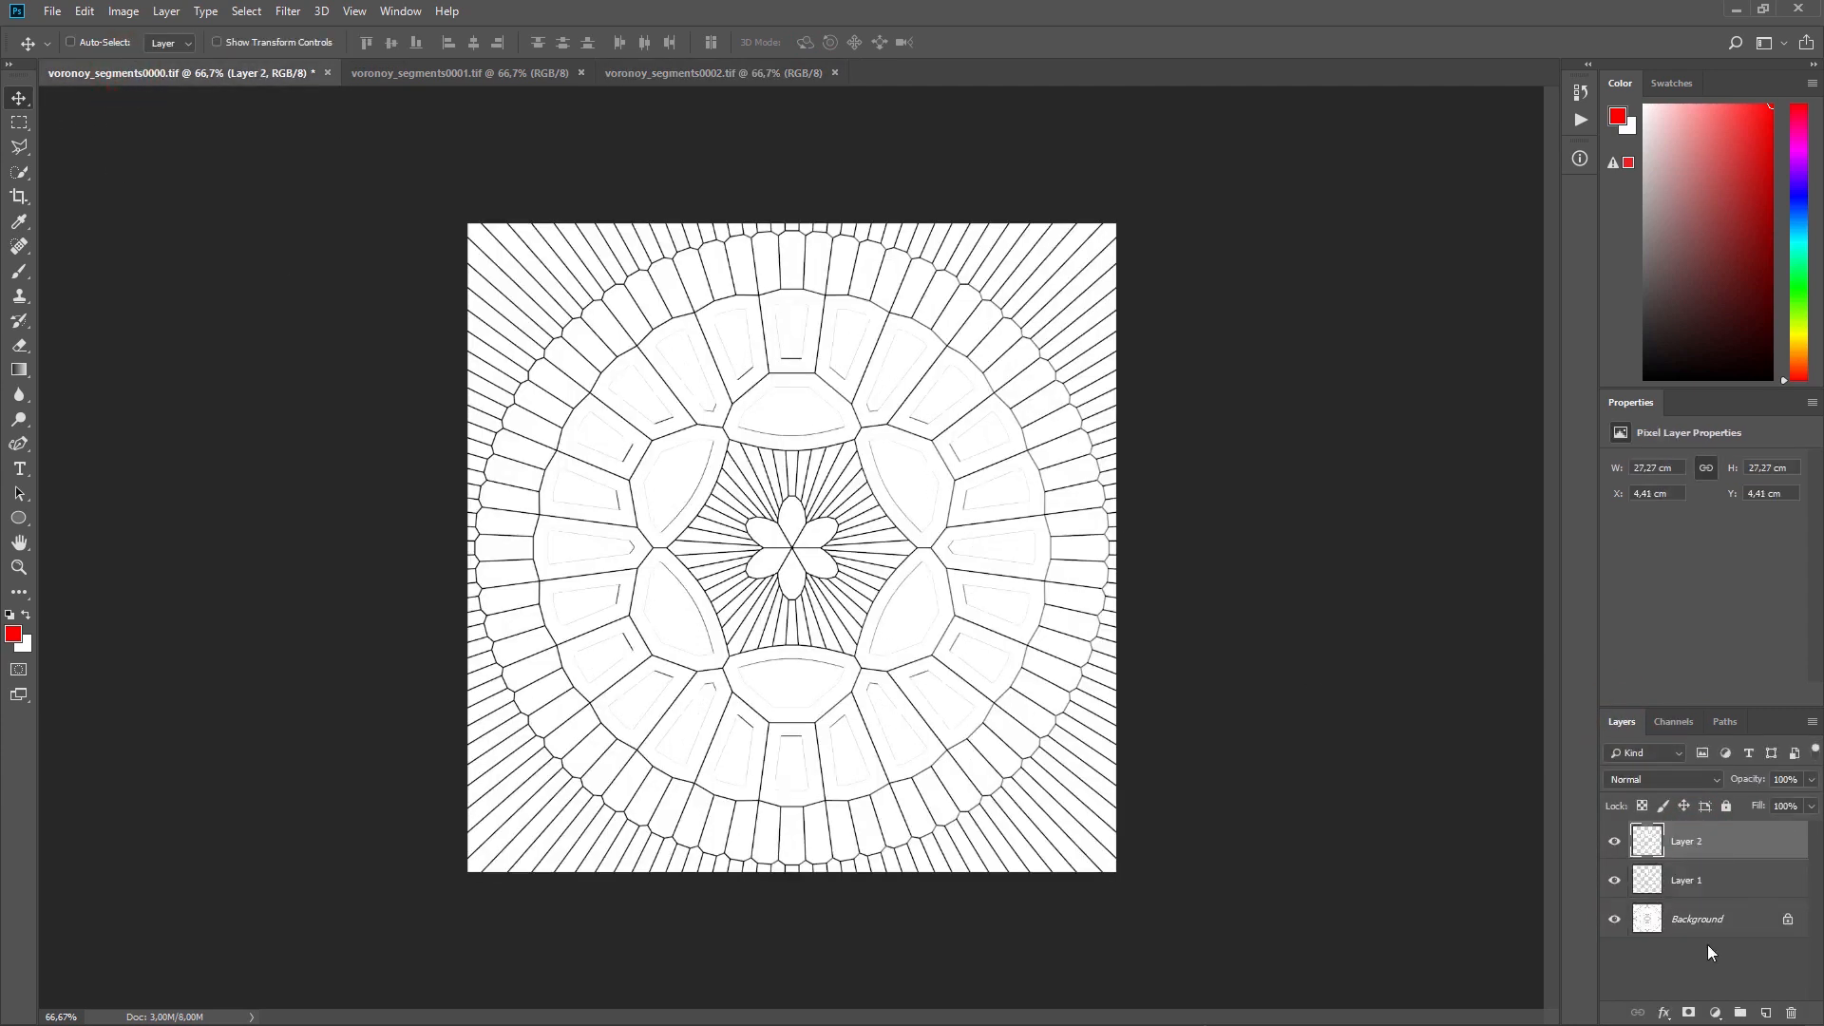
pyautogui.click(701, 76)
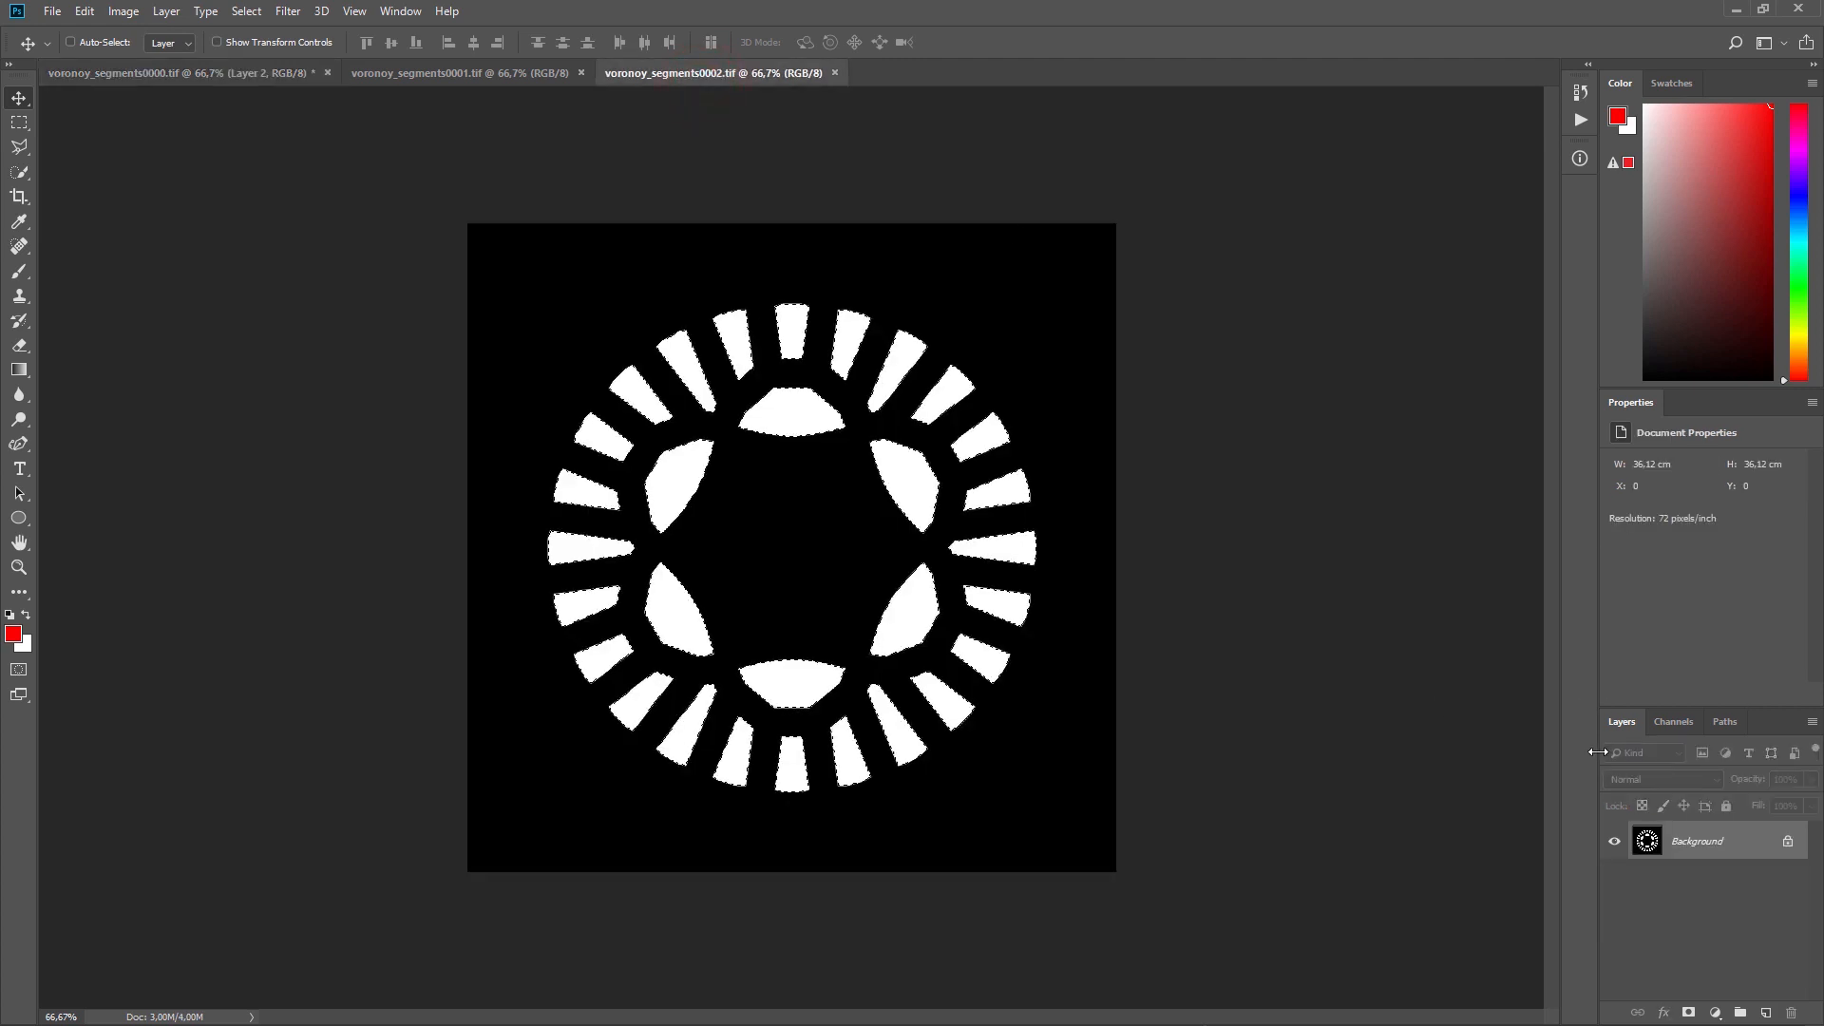
pyautogui.hotkey('ctrl', 'w')
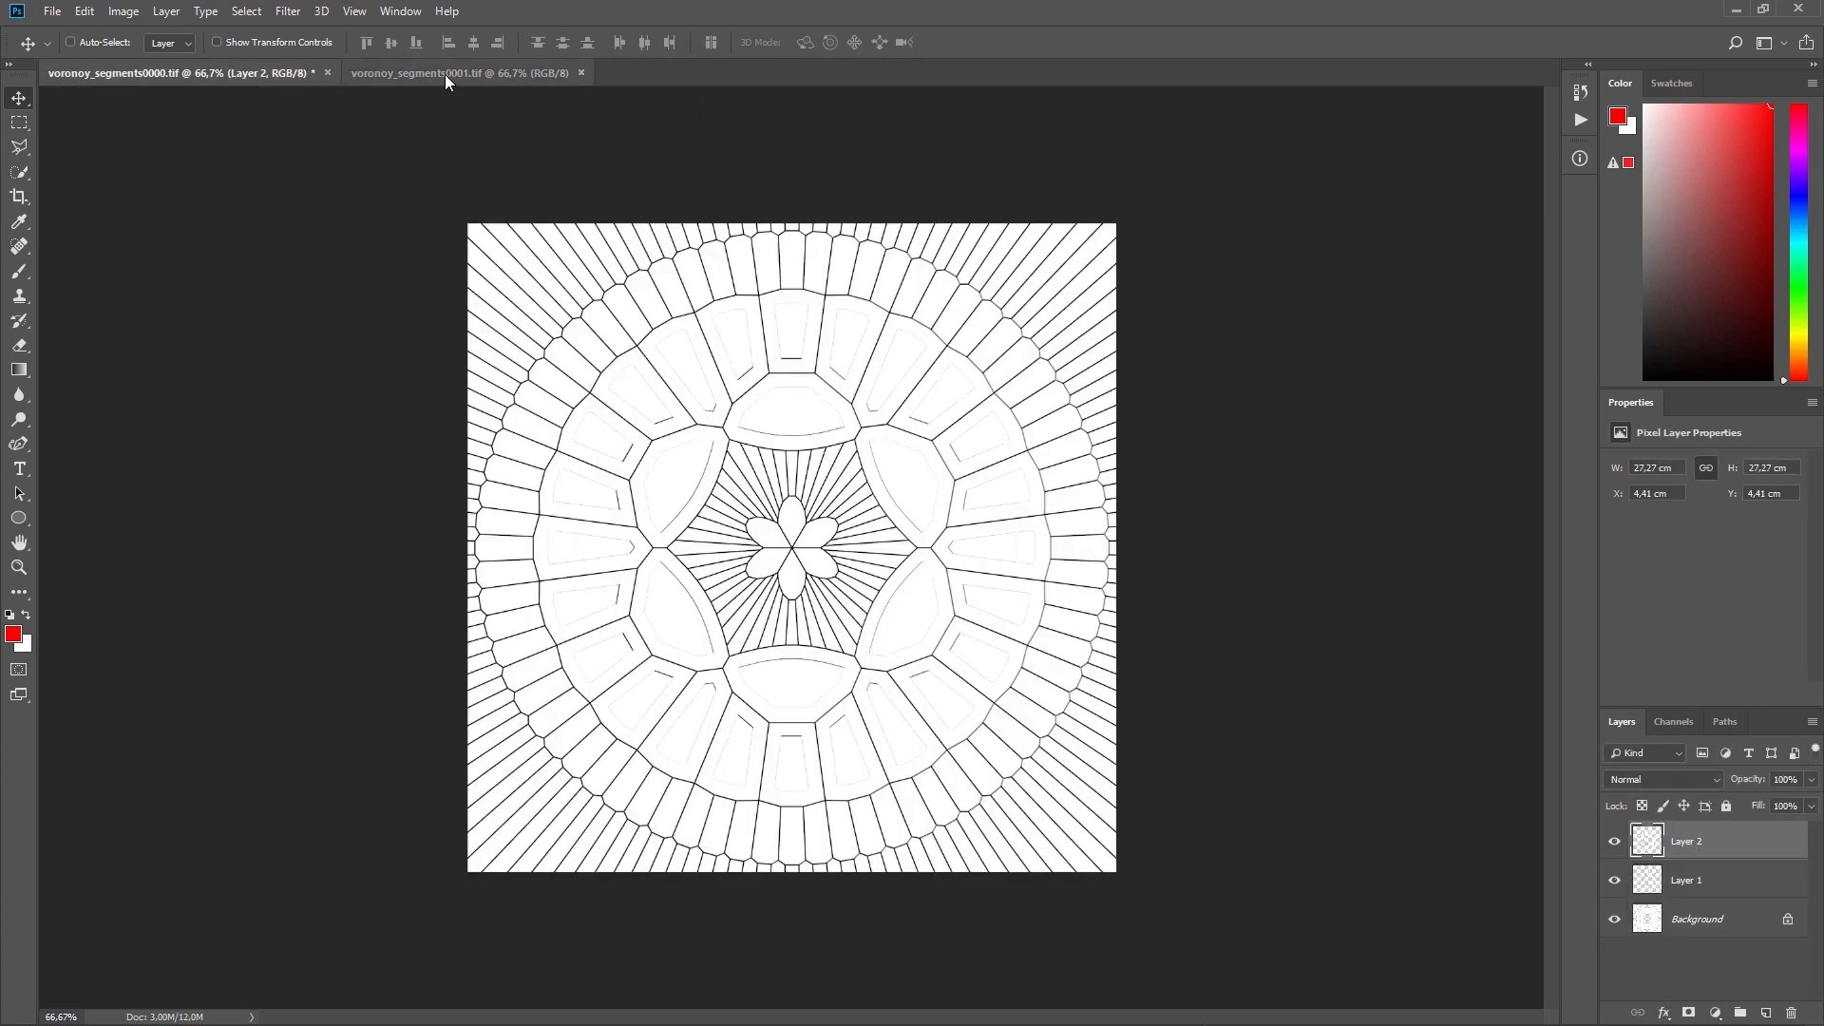
# Step: Copy the alpha-selected segments of voronoy_segments0001.tif into voronoy_segments0000.tif as a new layer, and close the source file
pyautogui.click(446, 74)
pyautogui.click(1675, 724)
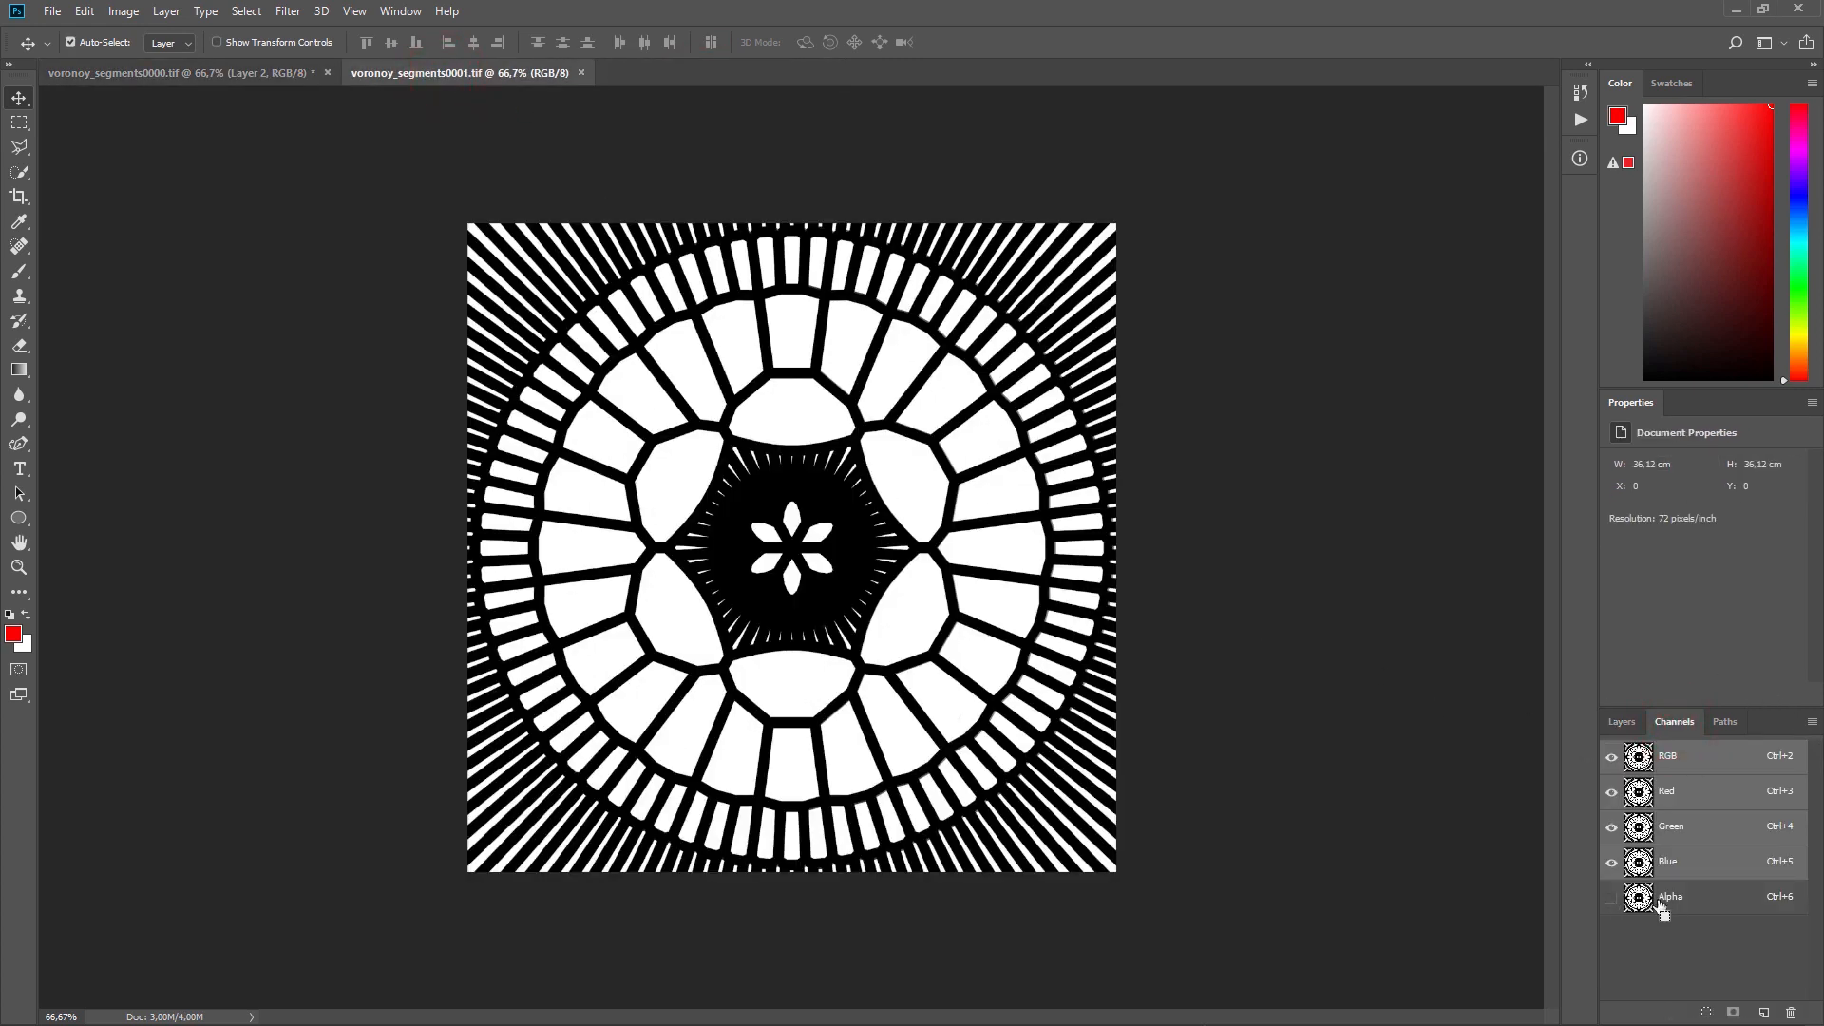
pyautogui.keyDown('ctrl'); pyautogui.click(1639, 898); pyautogui.keyUp('ctrl')
pyautogui.click(1620, 723)
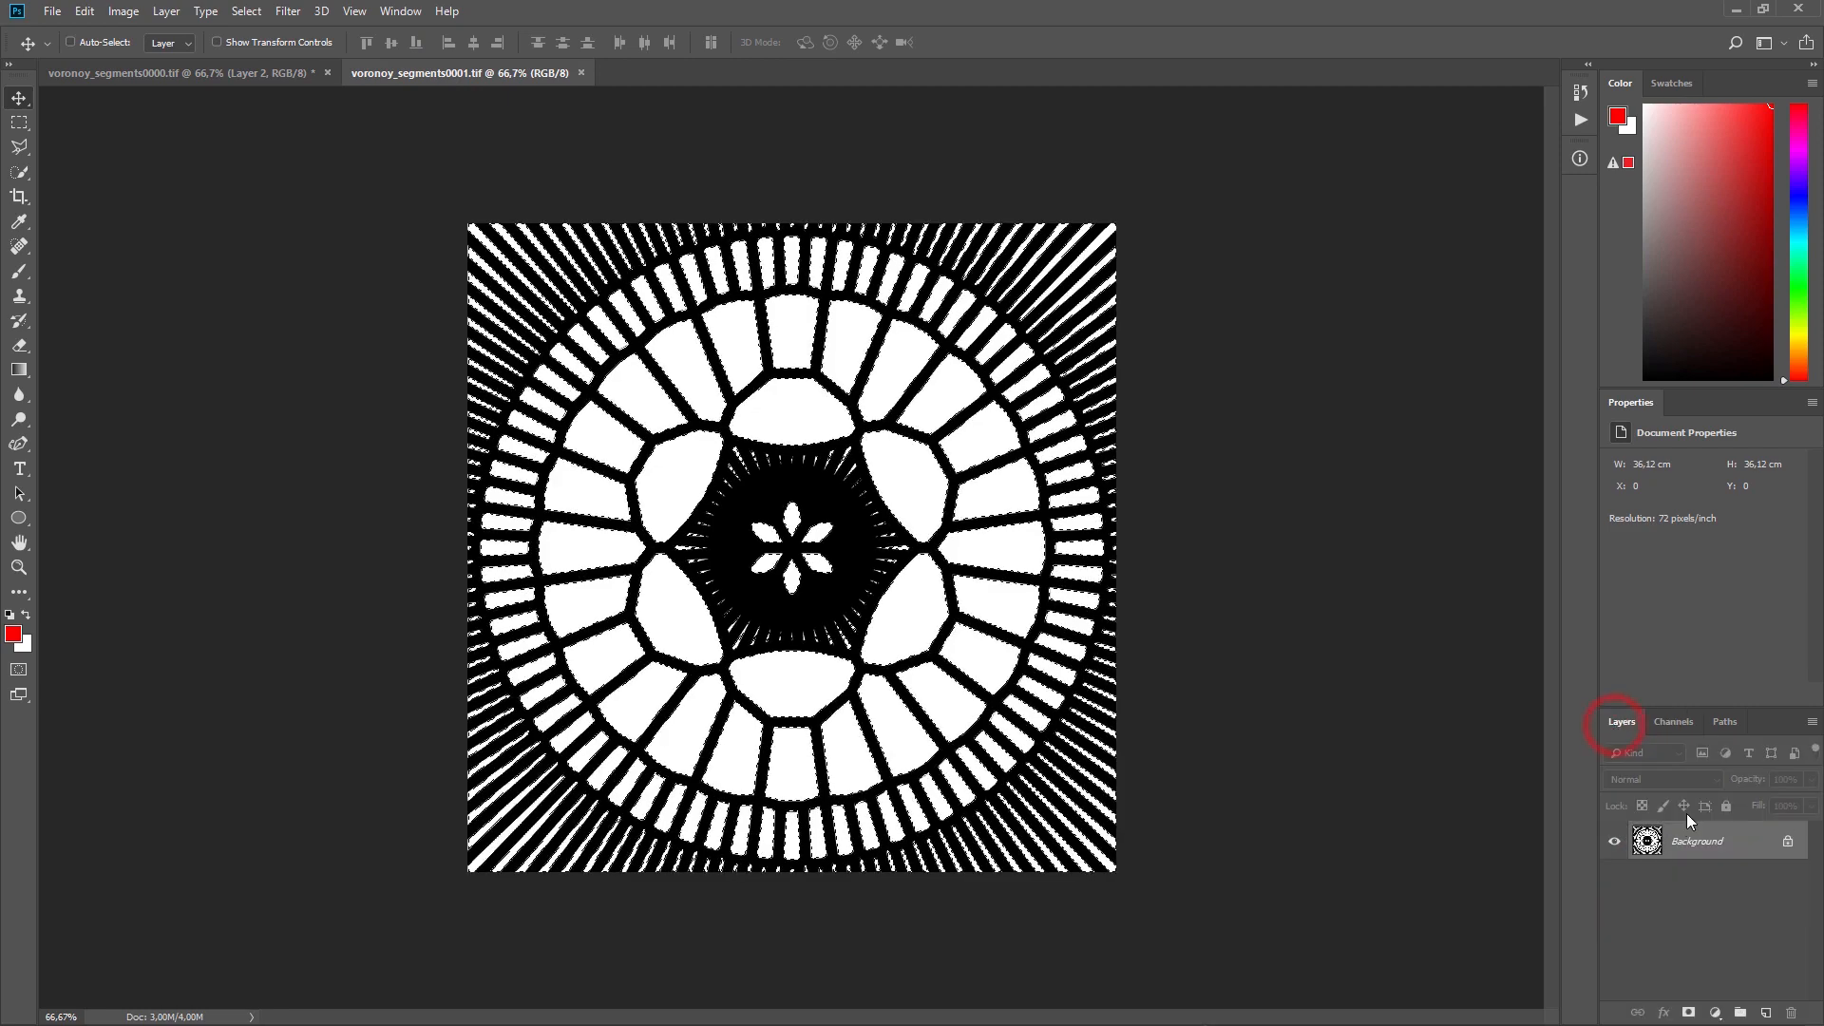
pyautogui.click(245, 73)
pyautogui.hotkey('ctrl', 'v')
pyautogui.click(582, 73)
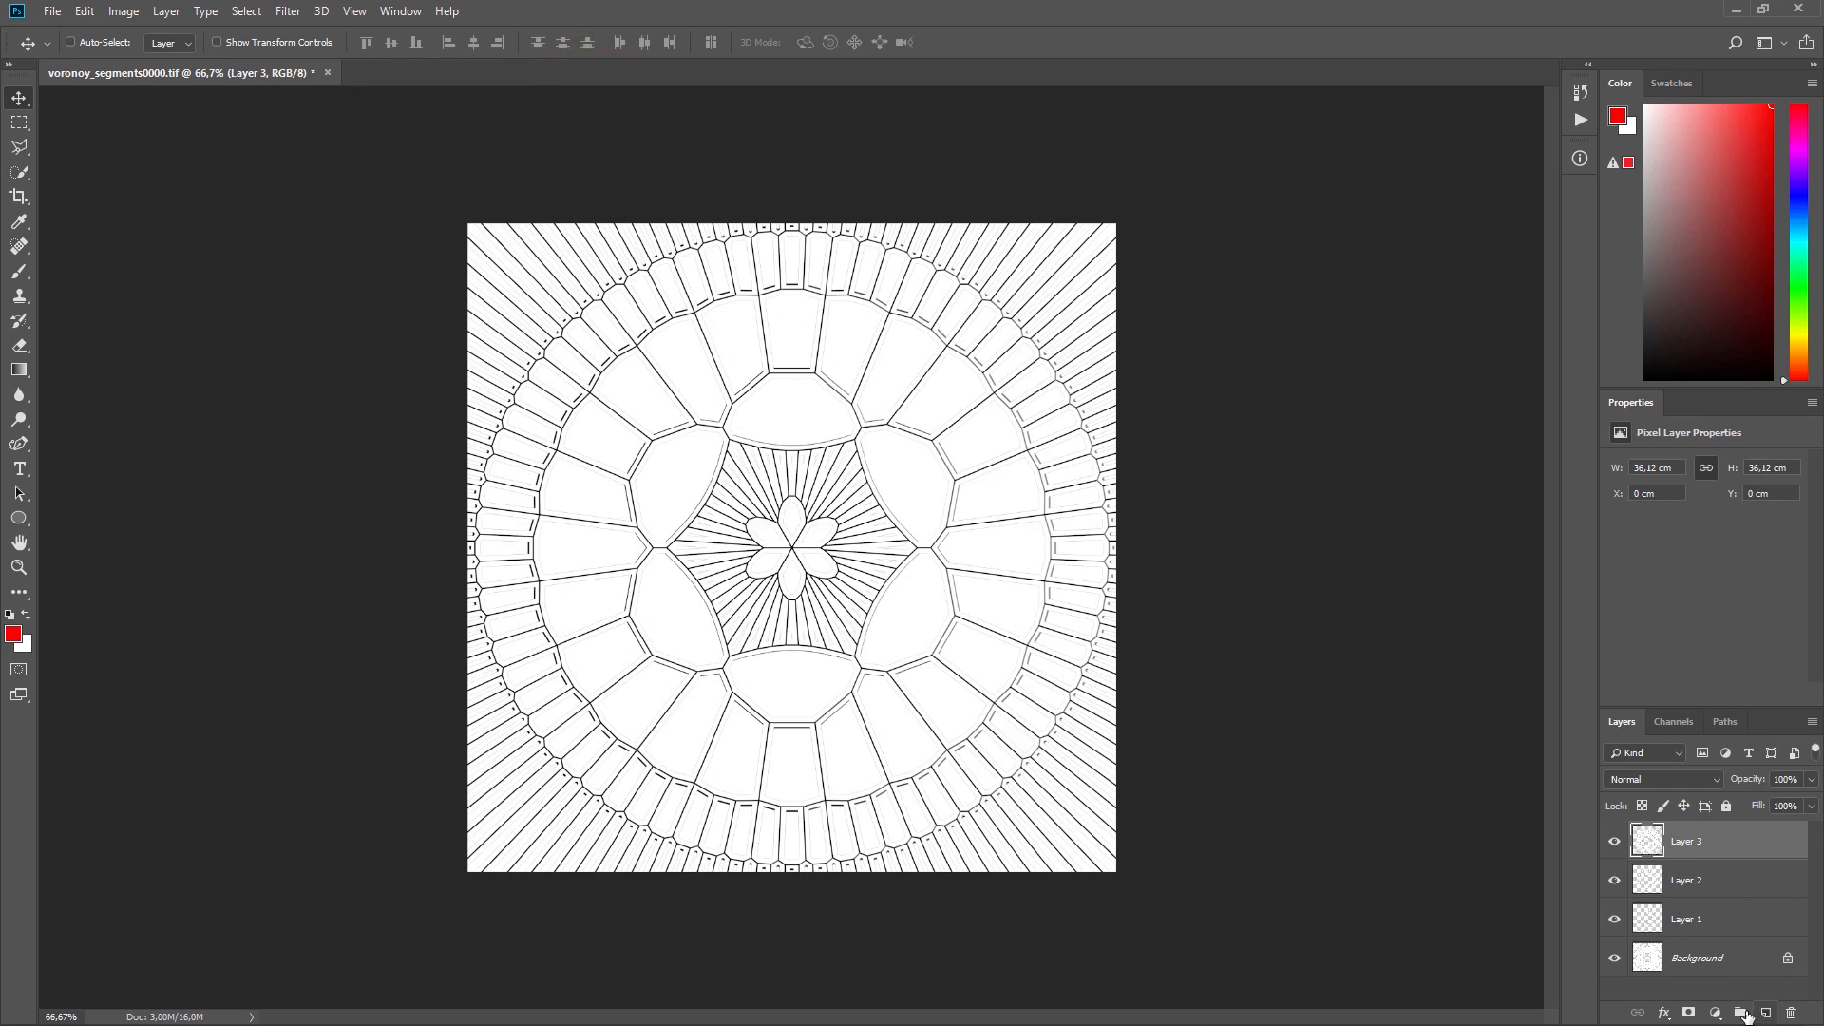
# Step: Add a Solid Color fill layer in red ff0000 above Layer 3
pyautogui.click(1716, 1015)
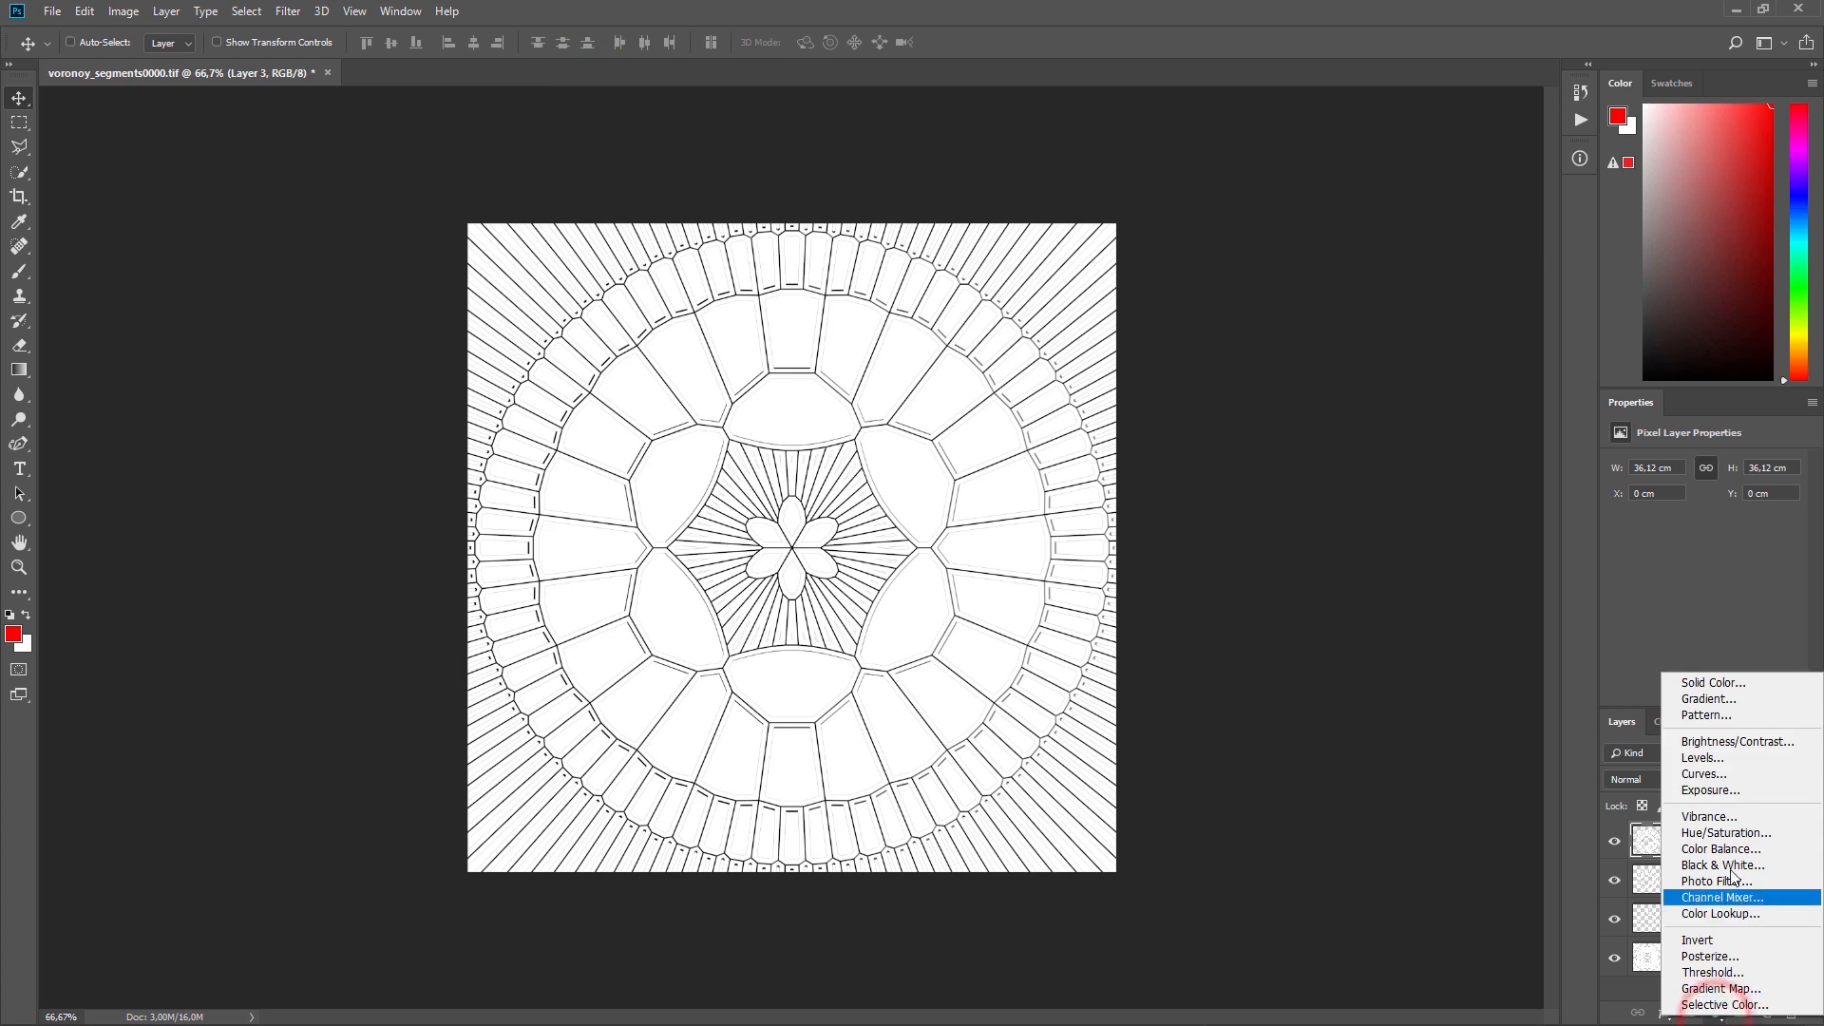
pyautogui.click(1710, 690)
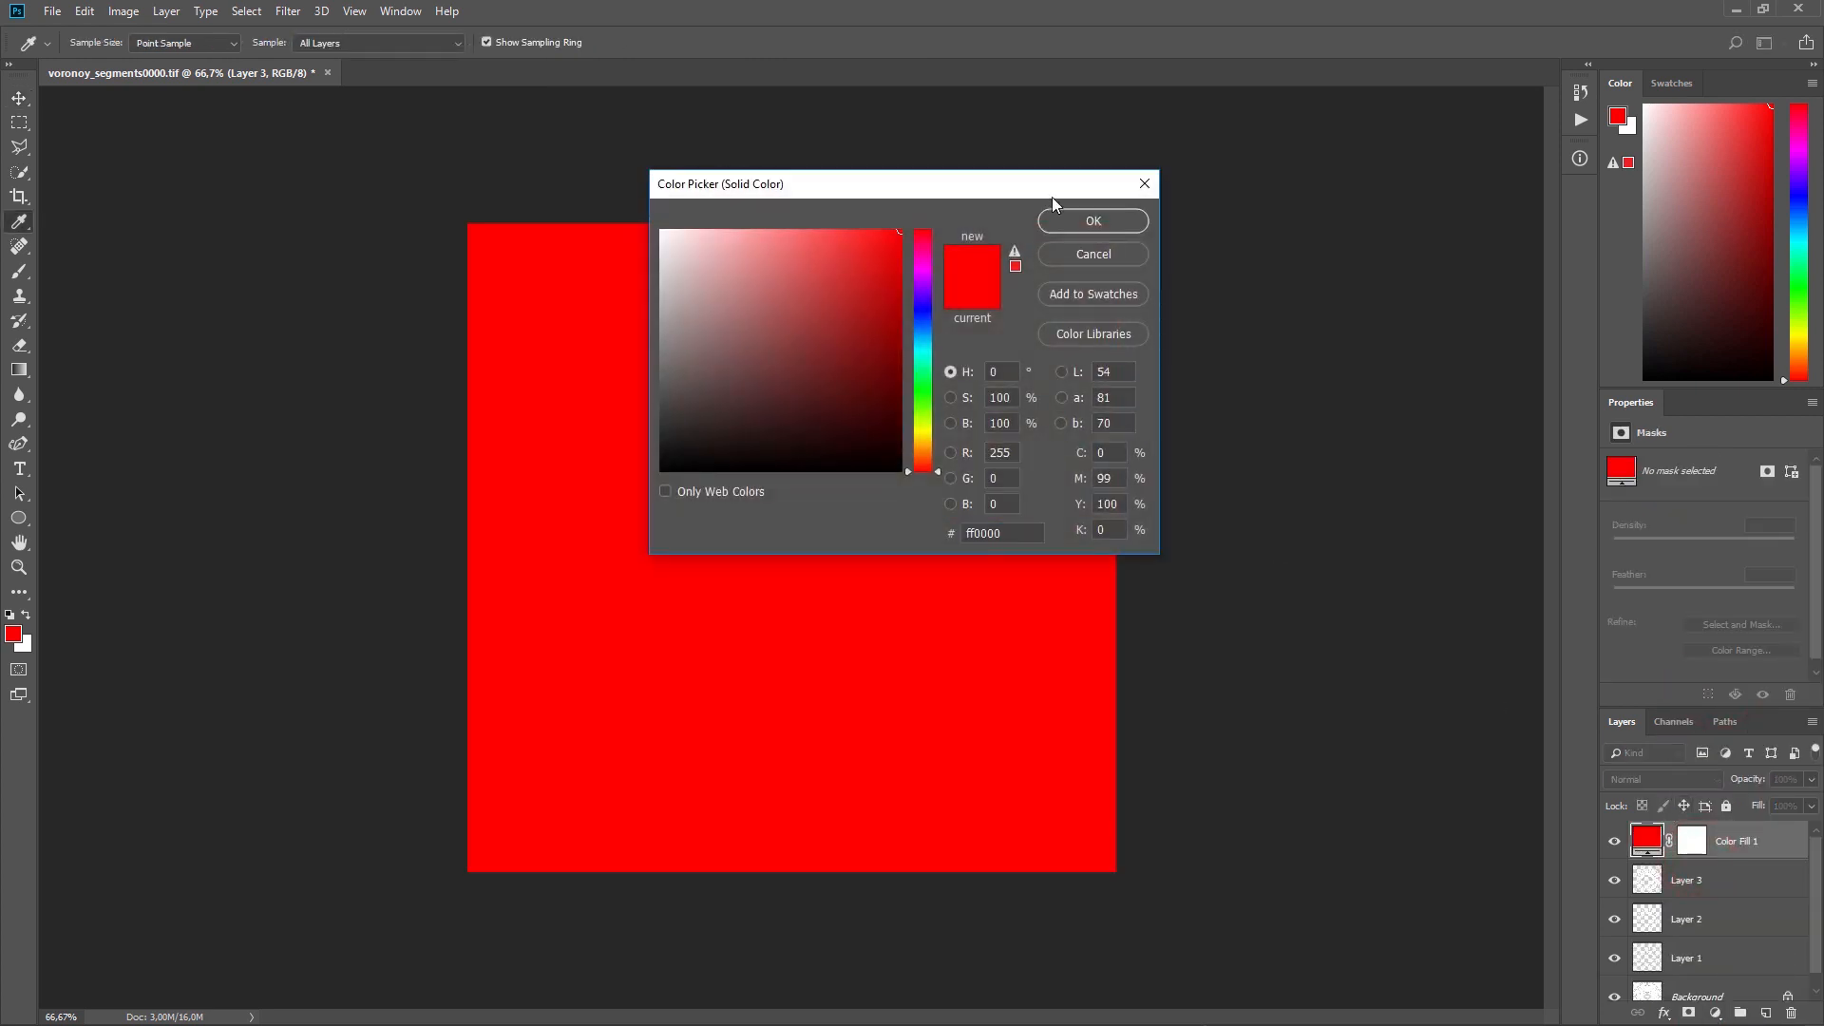
pyautogui.click(1082, 222)
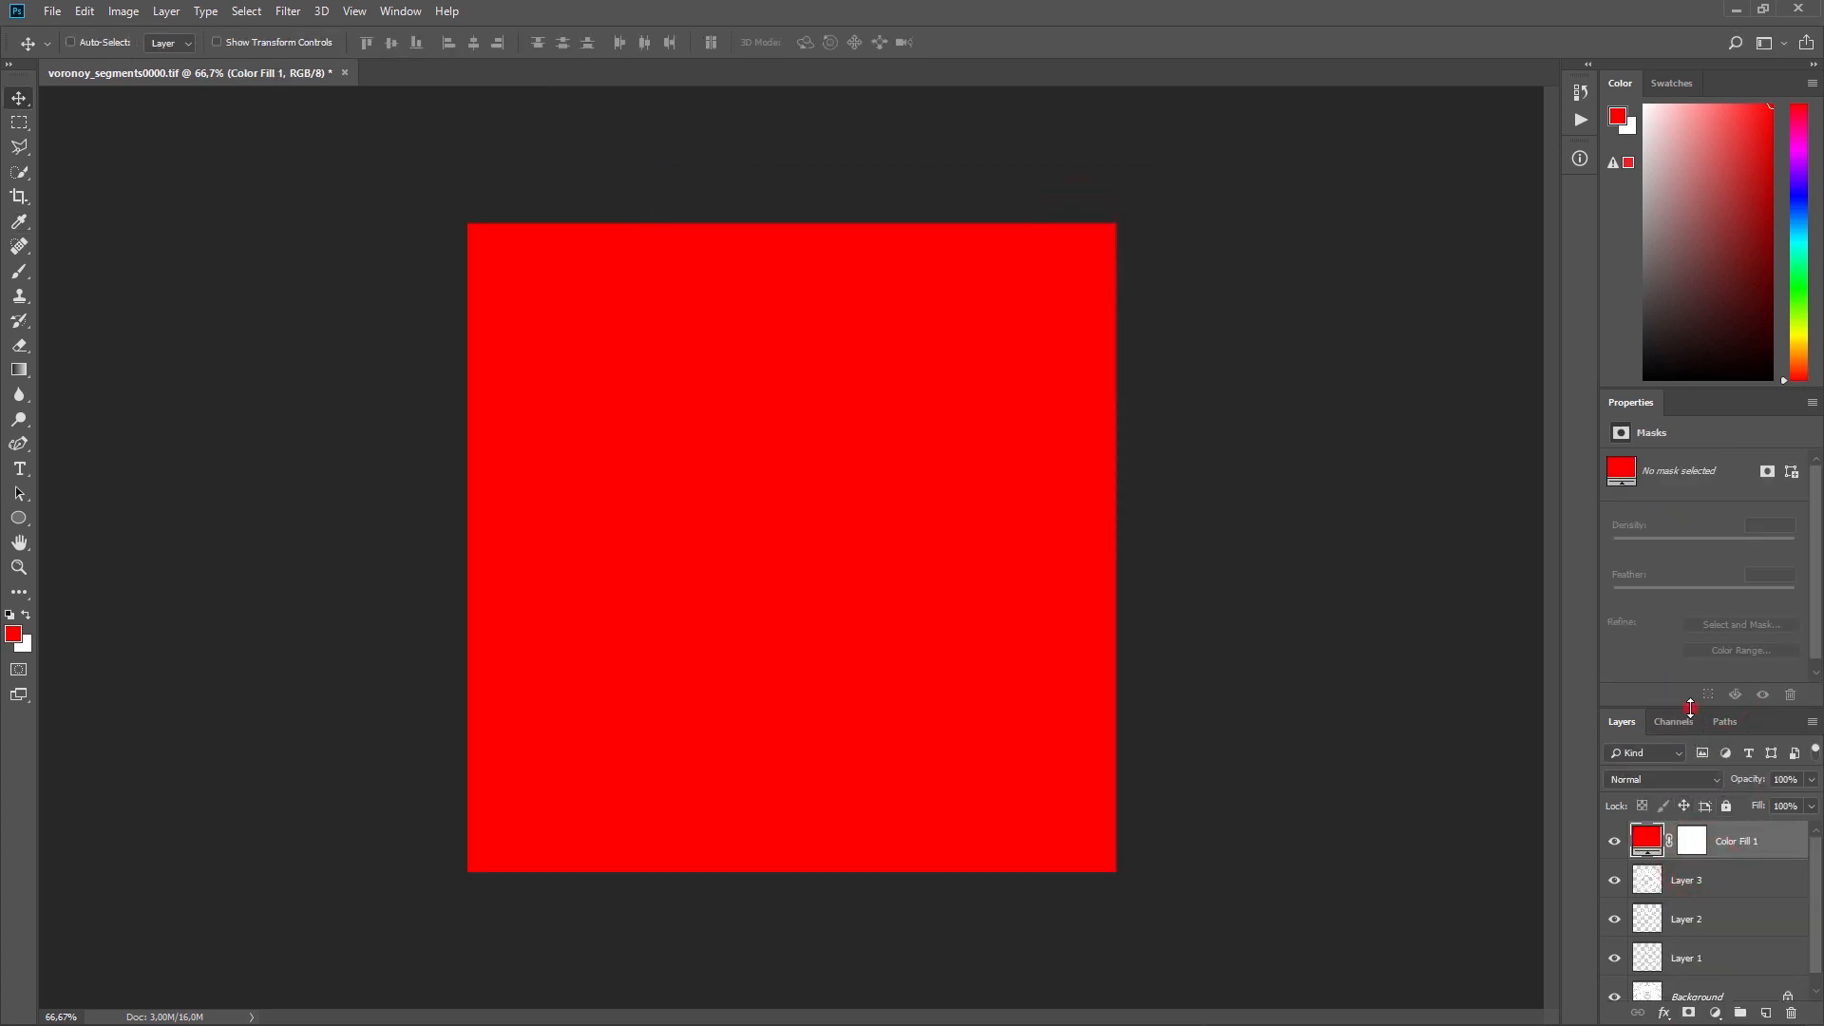
# Step: Clip the red fill to Layer 3, clip copies of it to Layer 2 and Layer 1, and change the foreground colour to bright blue
pyautogui.moveTo(1690, 705); pyautogui.dragTo(1674, 521)
pyautogui.moveTo(1724, 644); pyautogui.dragTo(1743, 774)
pyautogui.keyDown('alt'); pyautogui.click(1737, 663); pyautogui.keyUp('alt')
pyautogui.keyDown('alt'); pyautogui.click(1730, 740); pyautogui.keyUp('alt')
pyautogui.keyDown('alt'); pyautogui.click(1735, 815); pyautogui.keyUp('alt')
pyautogui.click(1665, 727)
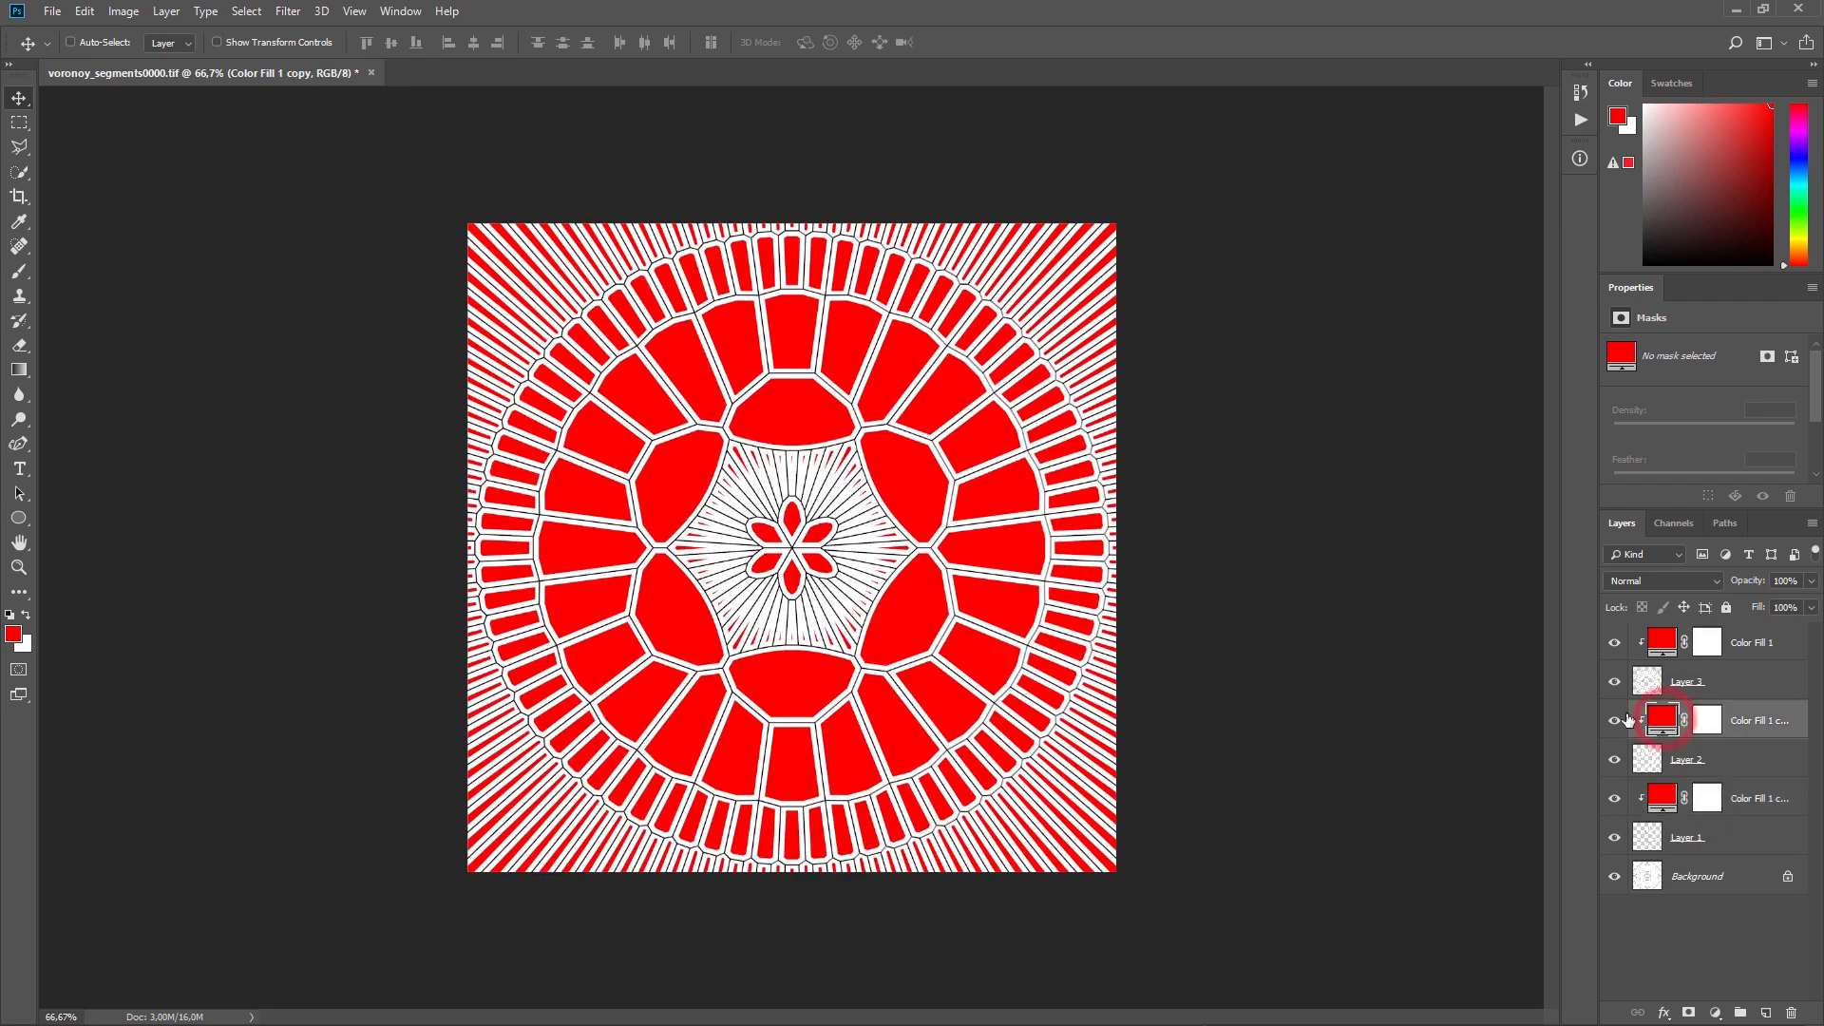
pyautogui.click(1794, 173)
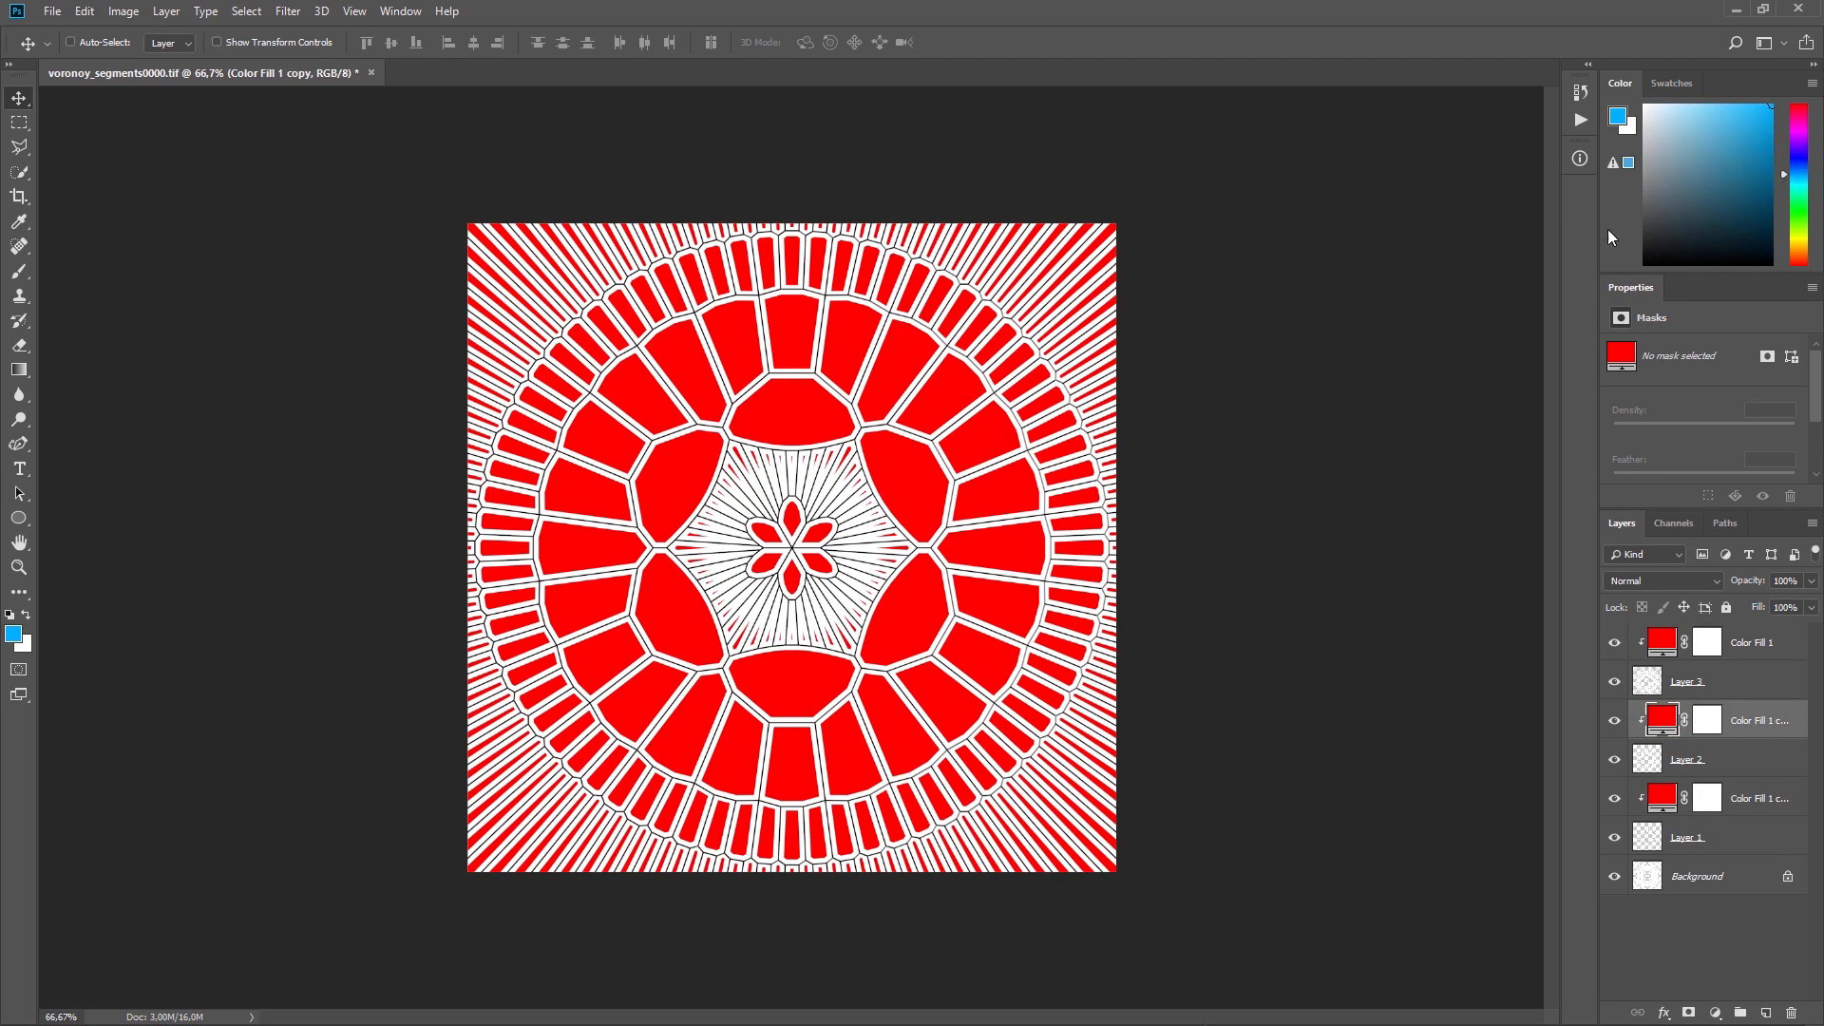
# Step: Hide all layers above Background and convert the Background into a regular layer named Layer 0
pyautogui.moveTo(1615, 642); pyautogui.dragTo(1614, 837)
pyautogui.click(1638, 879)
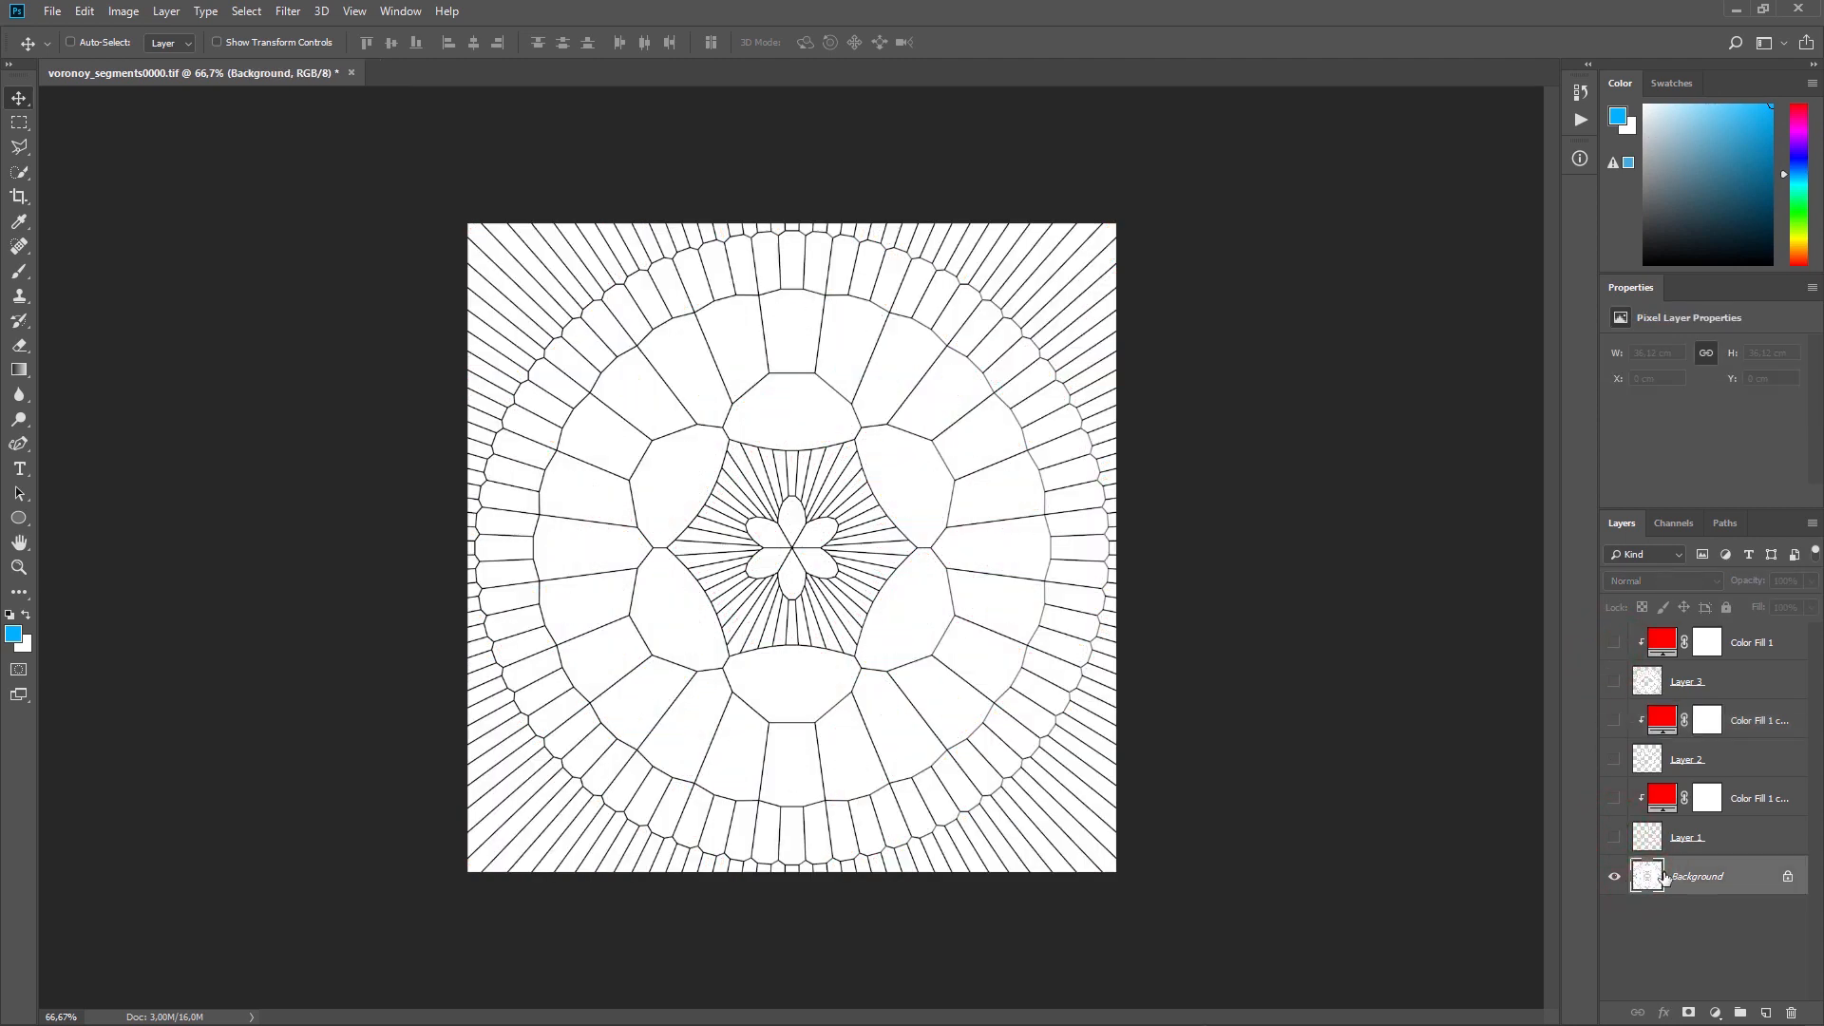
pyautogui.click(1753, 886)
pyautogui.click(1088, 298)
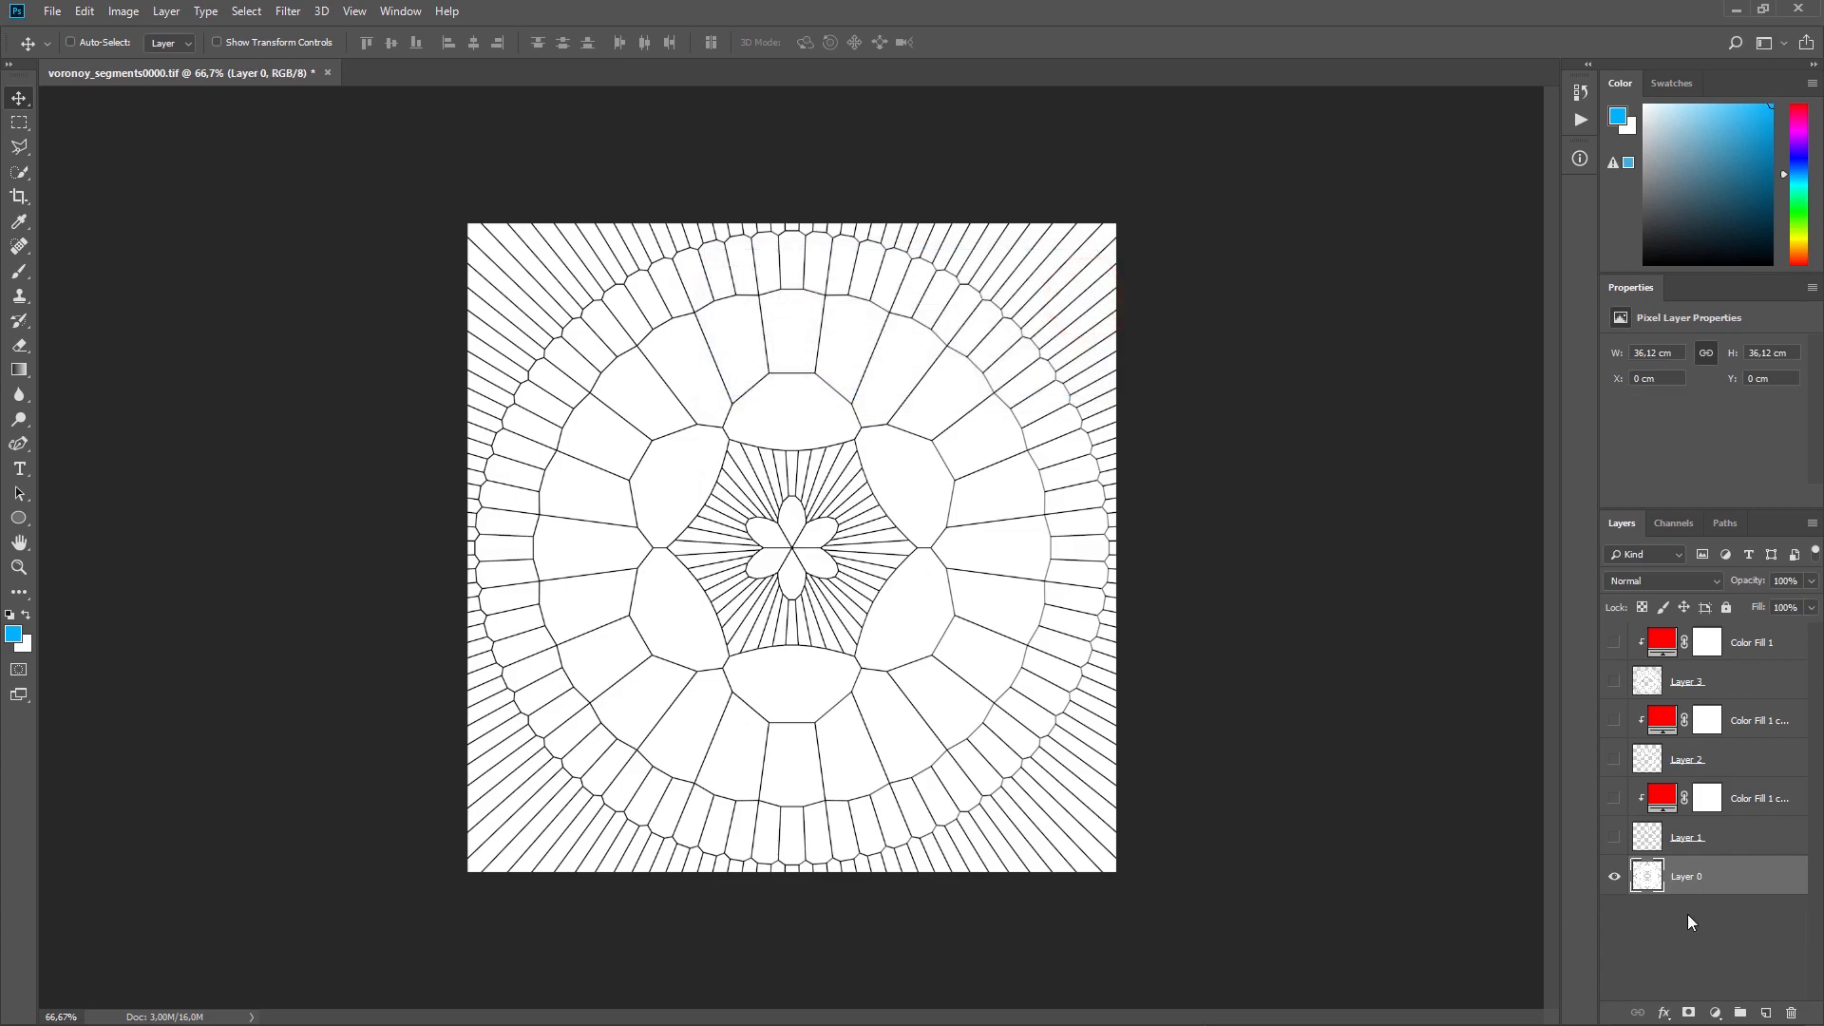
# Step: Mask Layer 0 with the selection from its Alpha channel, and clip a copy of the red colour fill to it
pyautogui.click(1673, 525)
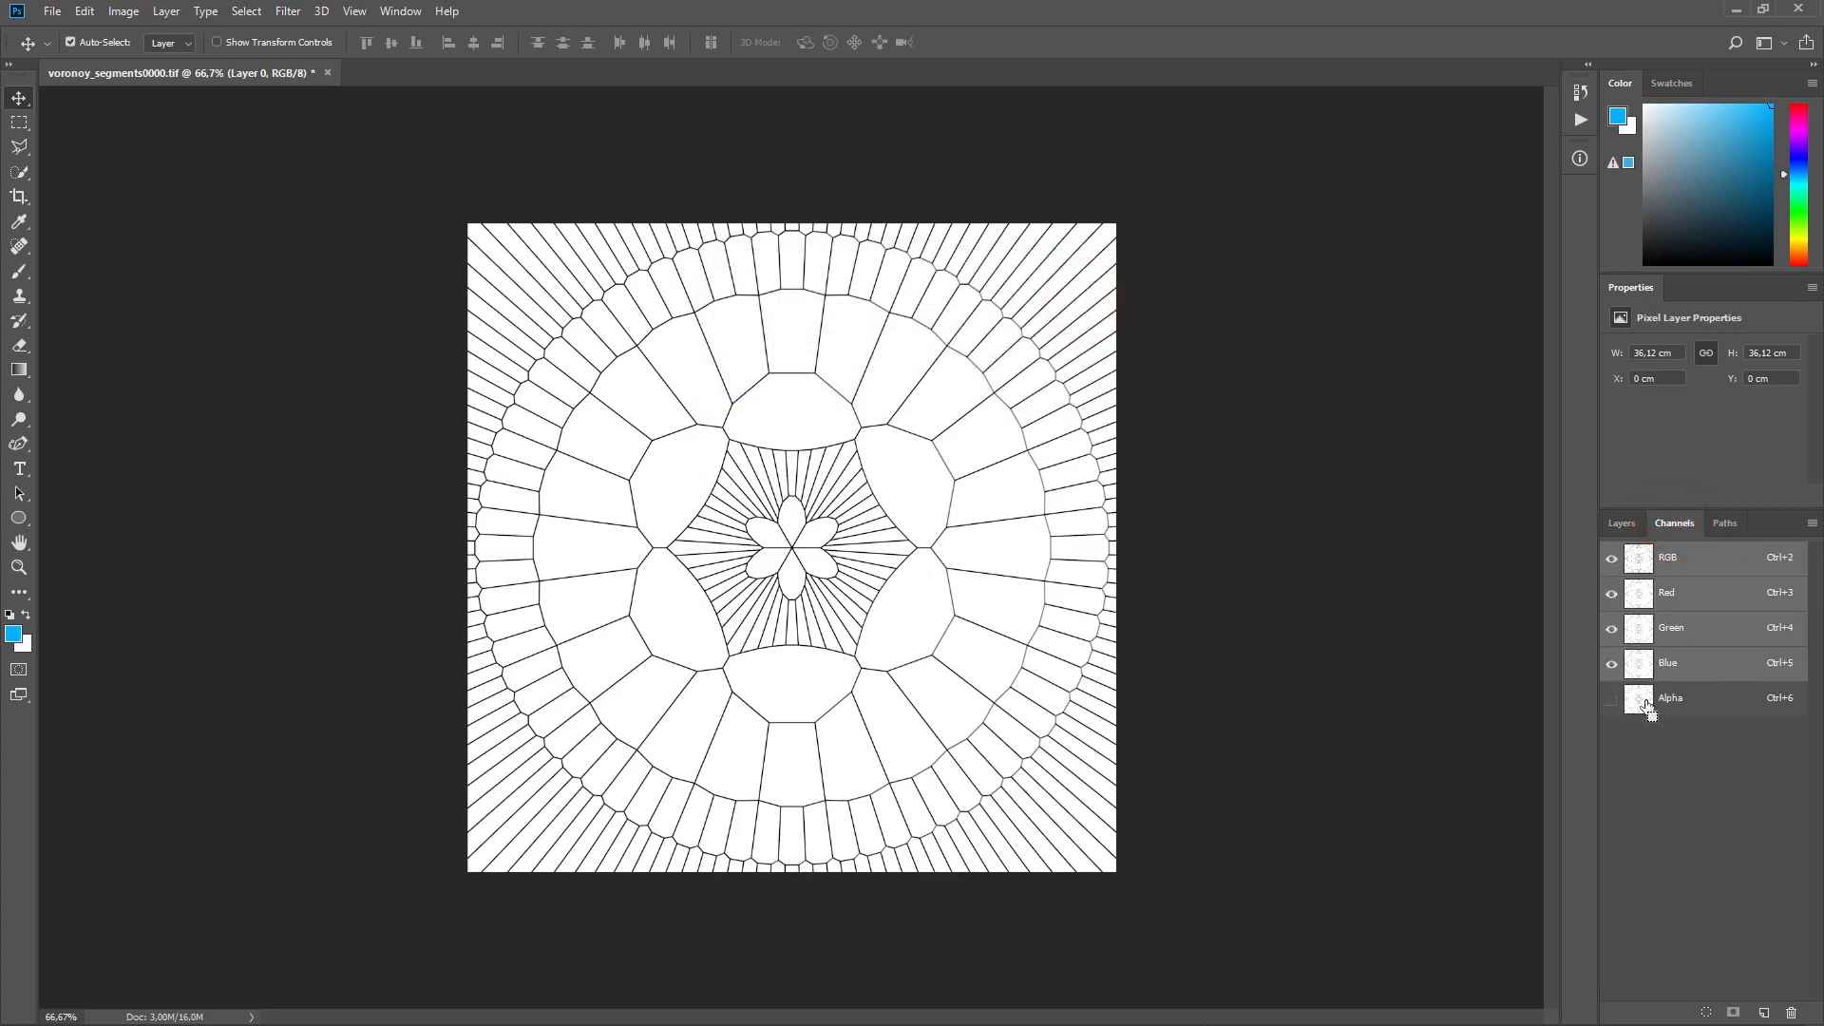
pyautogui.keyDown('ctrl'); pyautogui.click(1641, 703); pyautogui.keyUp('ctrl')
pyautogui.click(1623, 527)
pyautogui.click(1678, 867)
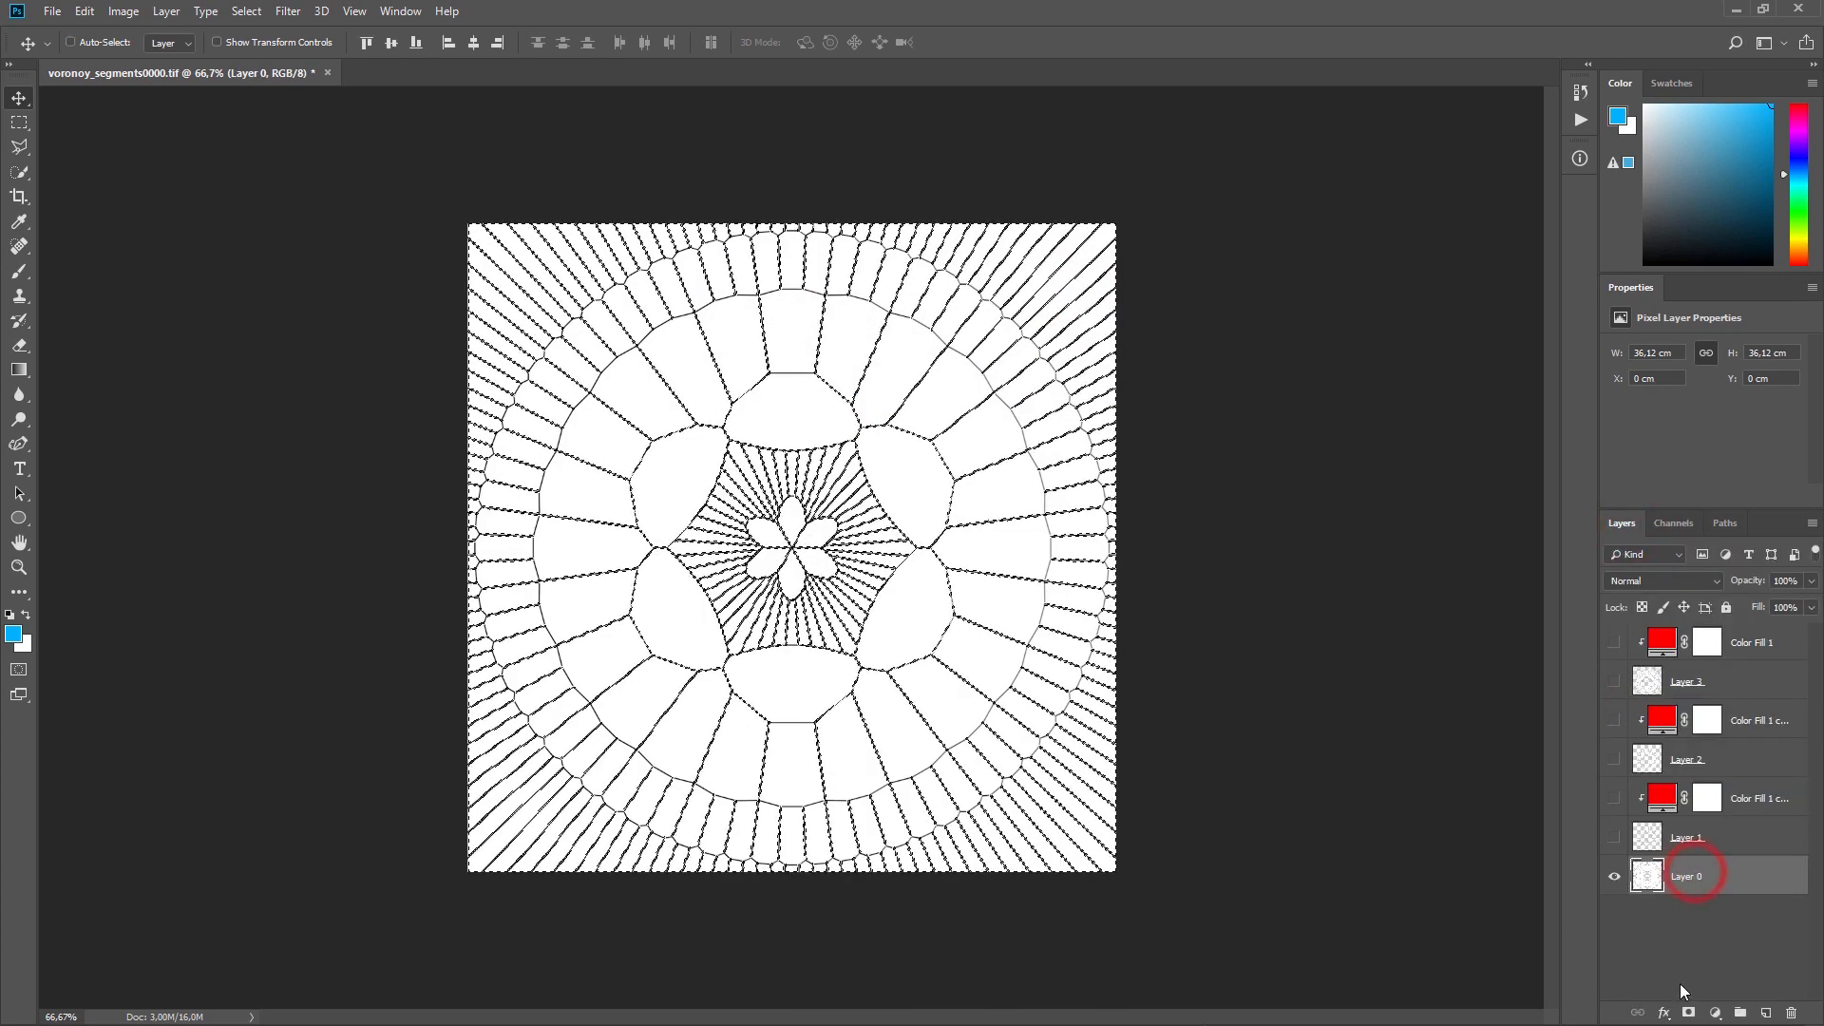
pyautogui.click(1690, 1010)
pyautogui.keyDown('alt'); pyautogui.moveTo(1747, 798); pyautogui.dragTo(1673, 889); pyautogui.keyUp('alt')
pyautogui.keyDown('alt'); pyautogui.click(1671, 892); pyautogui.keyUp('alt')
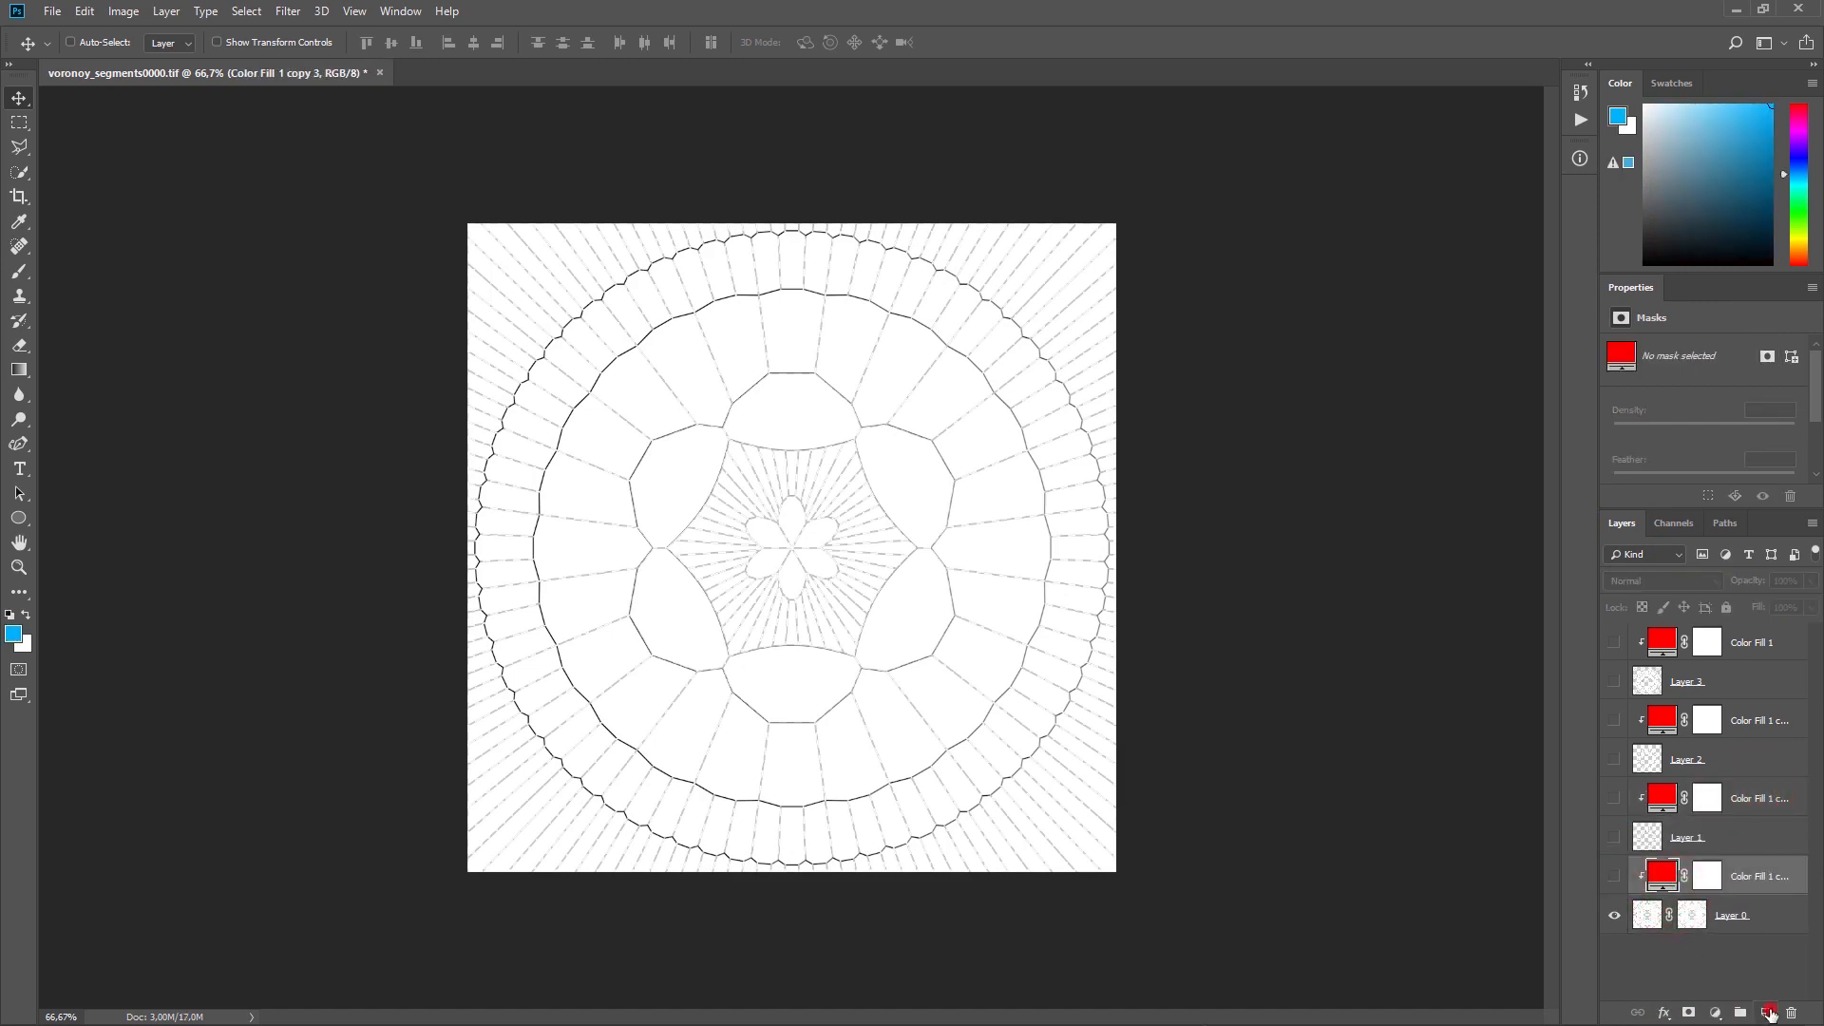
# Step: Create a new layer beneath Layer 0 and fill it with a very dark blue
pyautogui.click(1765, 1013)
pyautogui.moveTo(1745, 883); pyautogui.dragTo(1701, 971)
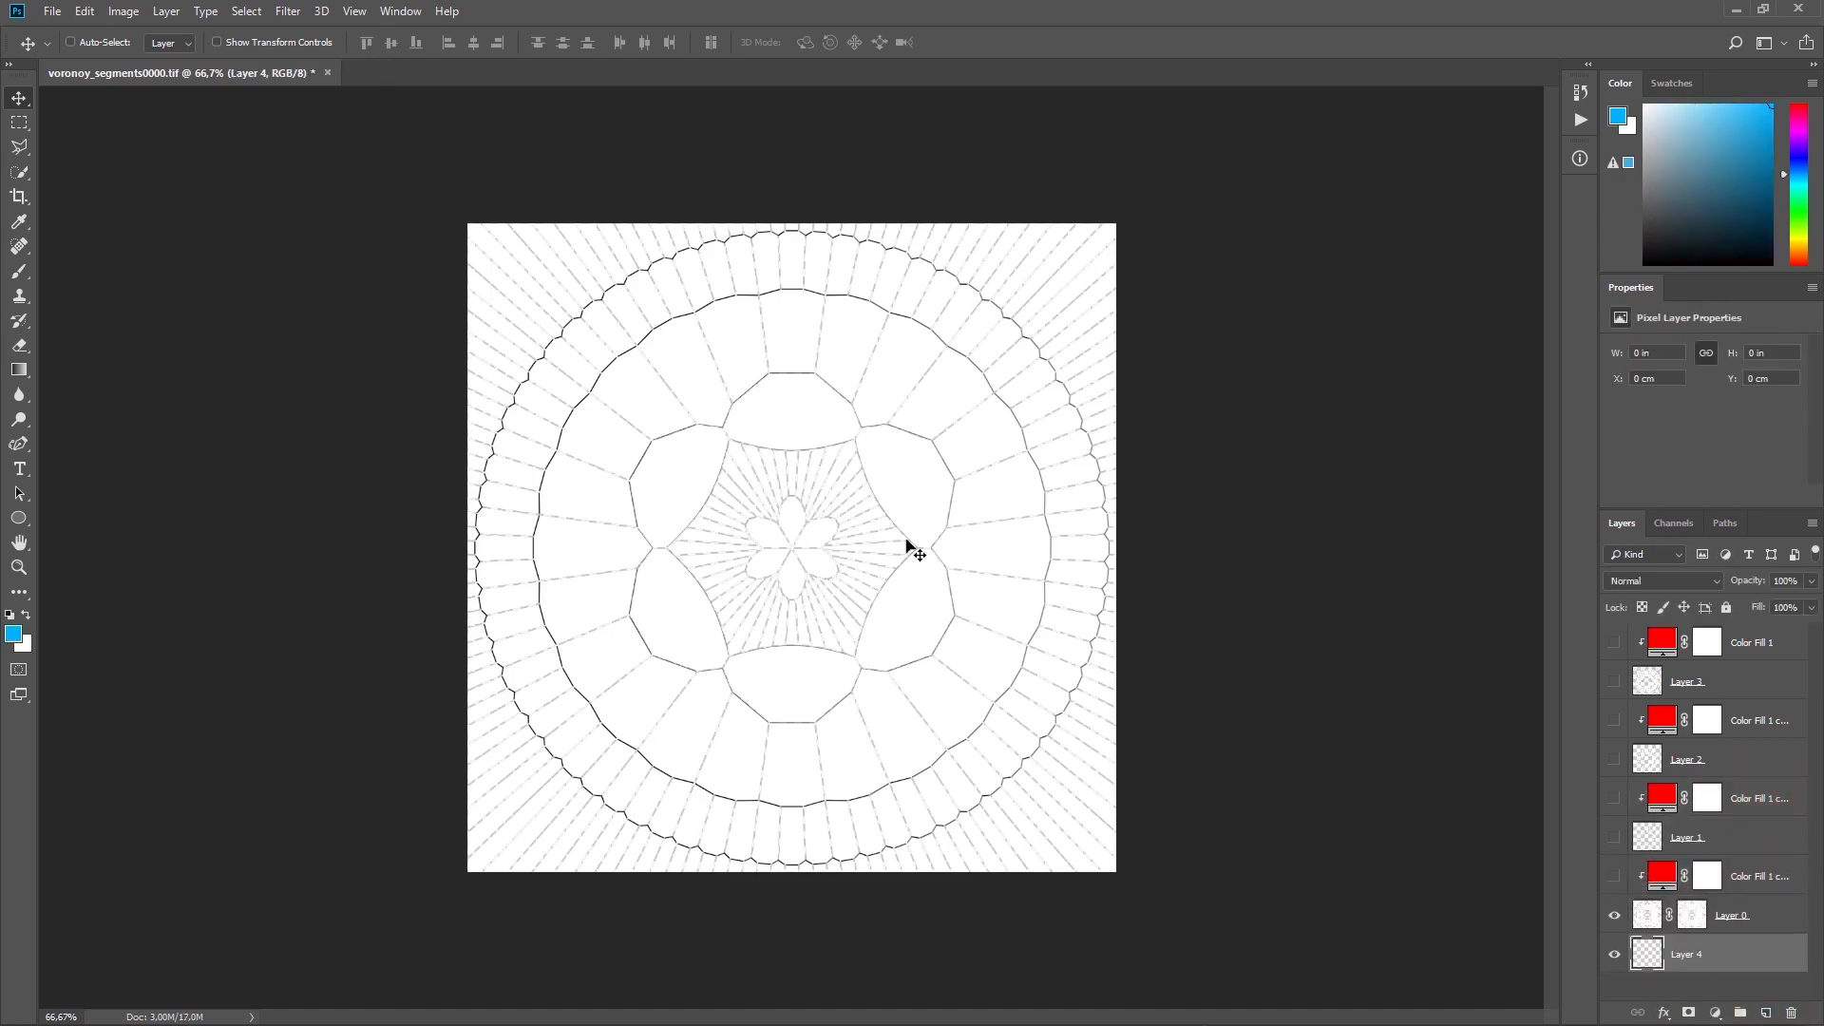
pyautogui.click(1756, 232)
pyautogui.hotkey('alt', 'BackSpace')
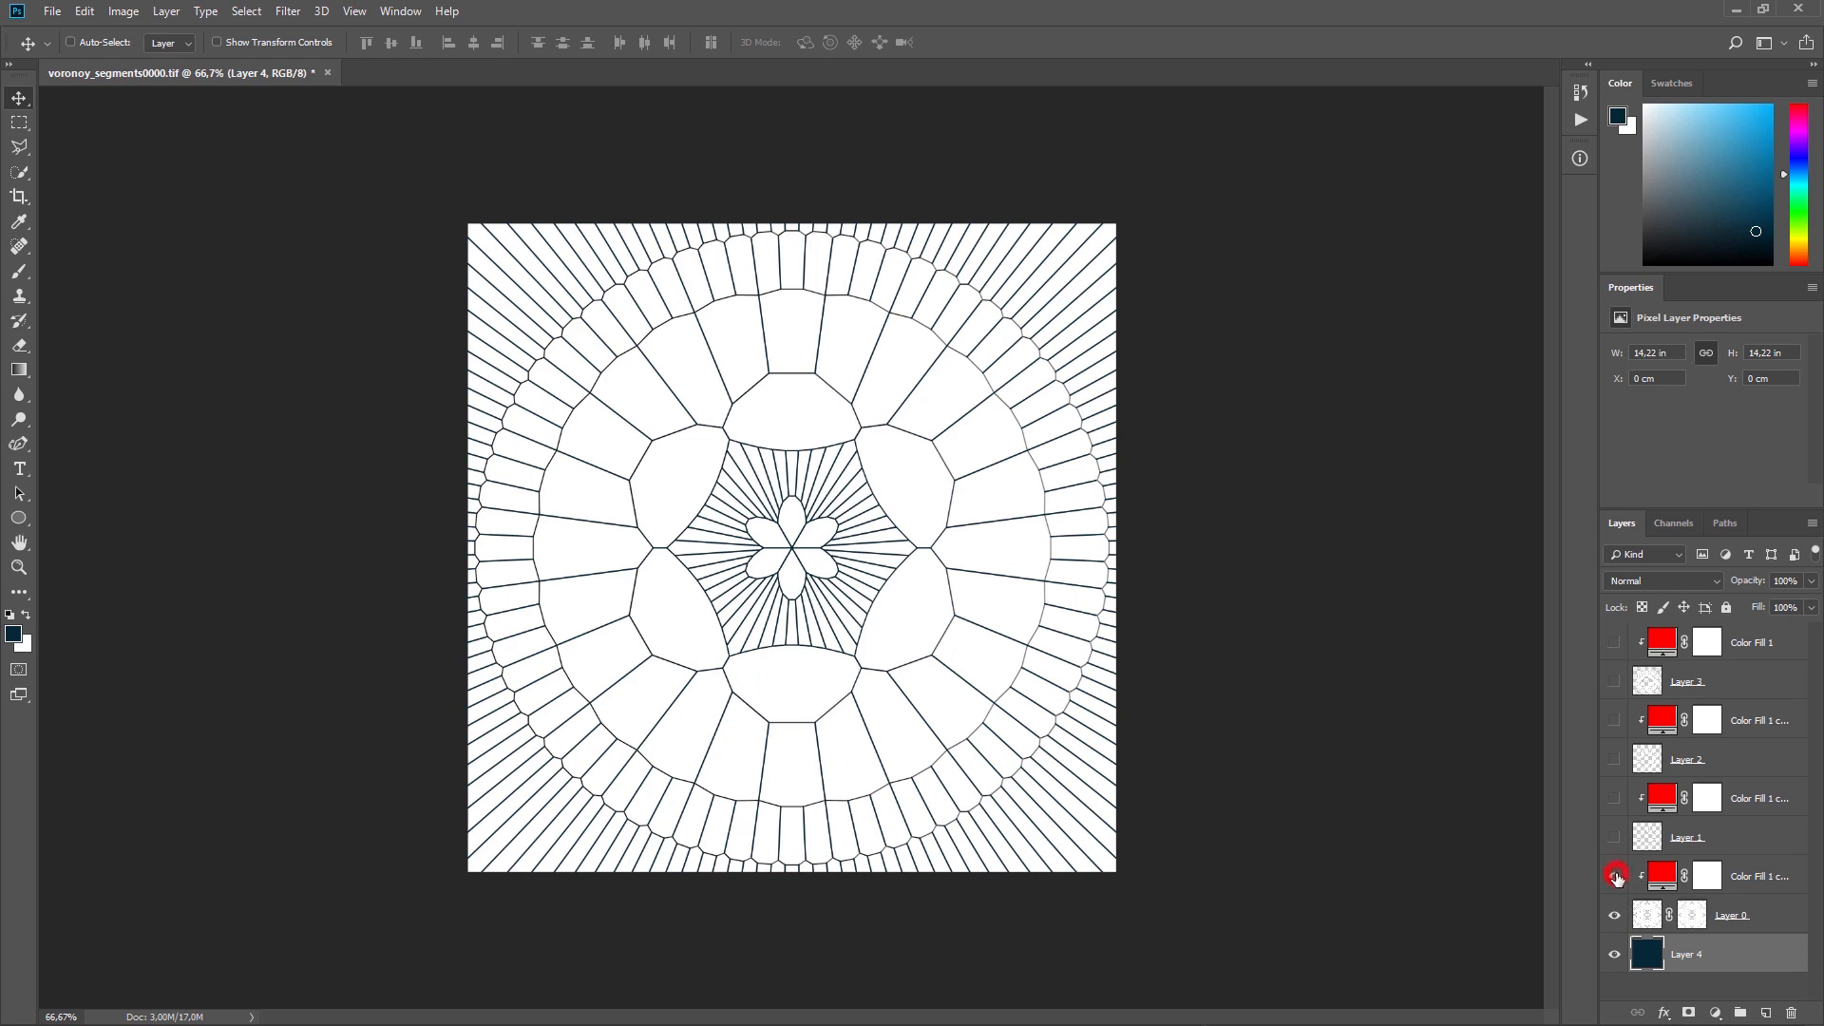
# Step: Show the colour fill clipped to Layer 0 and set its colour to light blue 54b9f3
pyautogui.click(1614, 876)
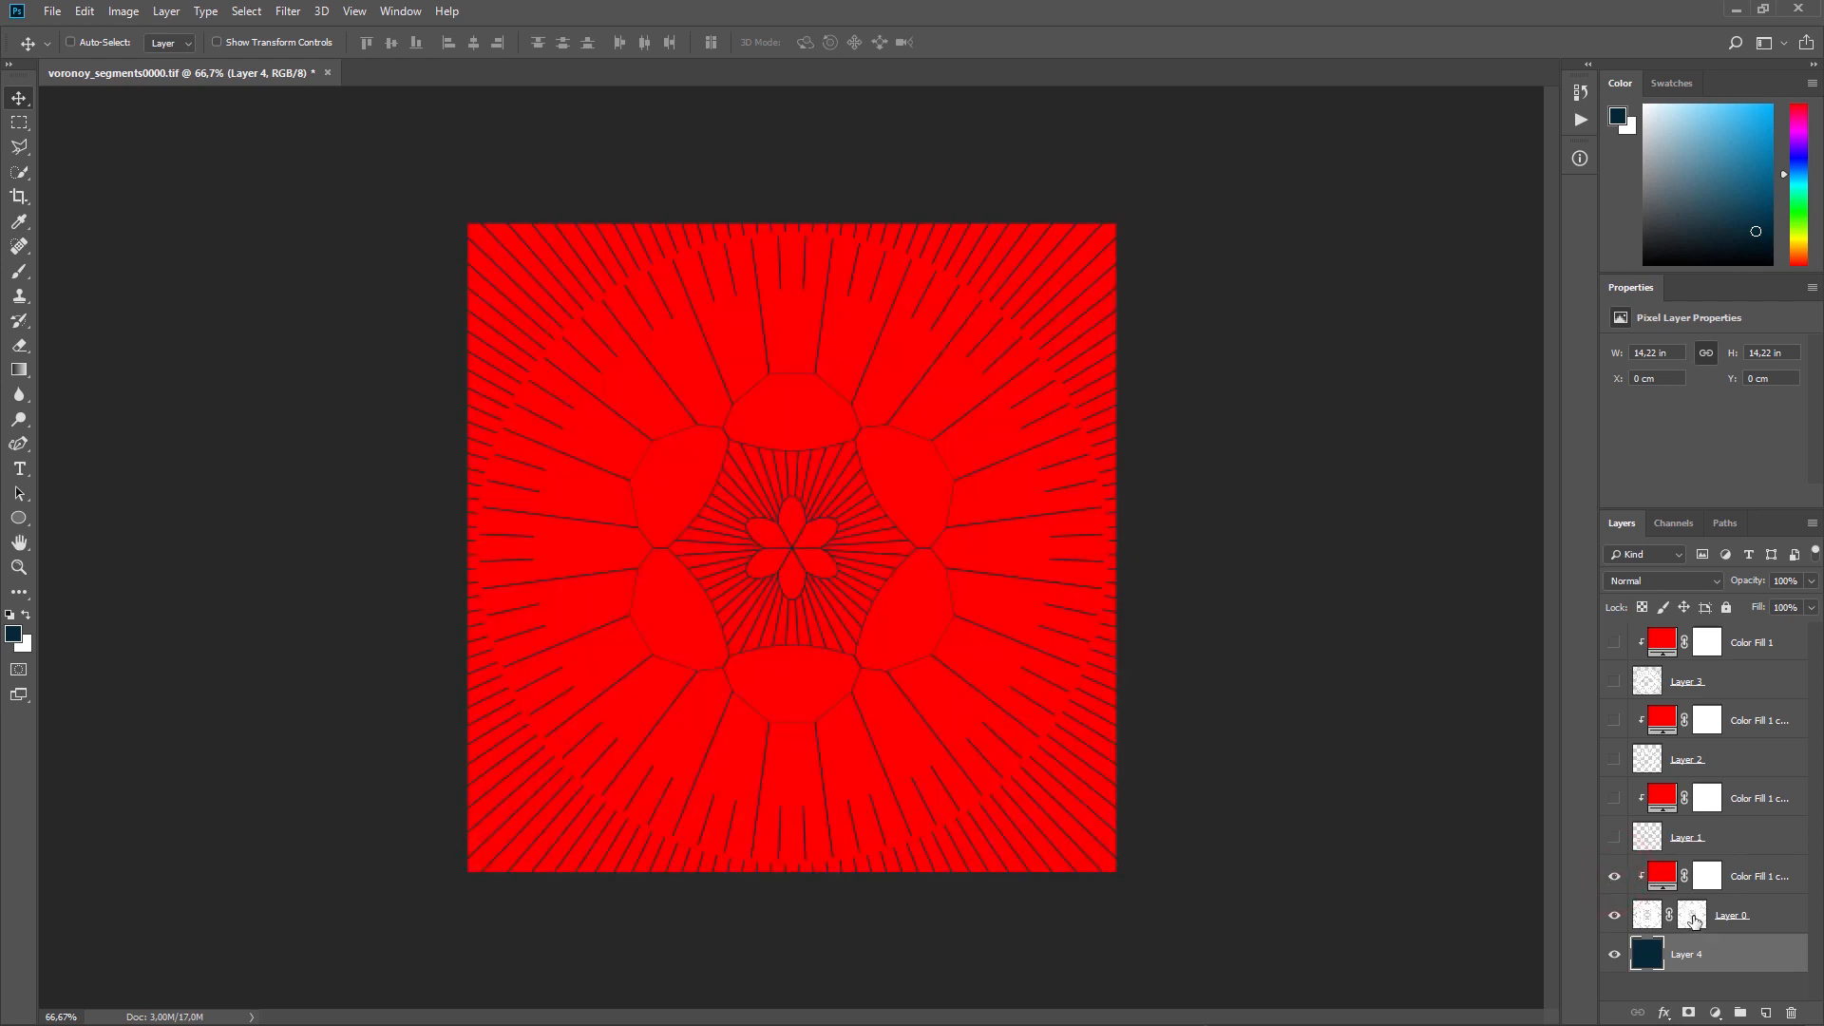
pyautogui.click(1662, 876)
pyautogui.click(1754, 163)
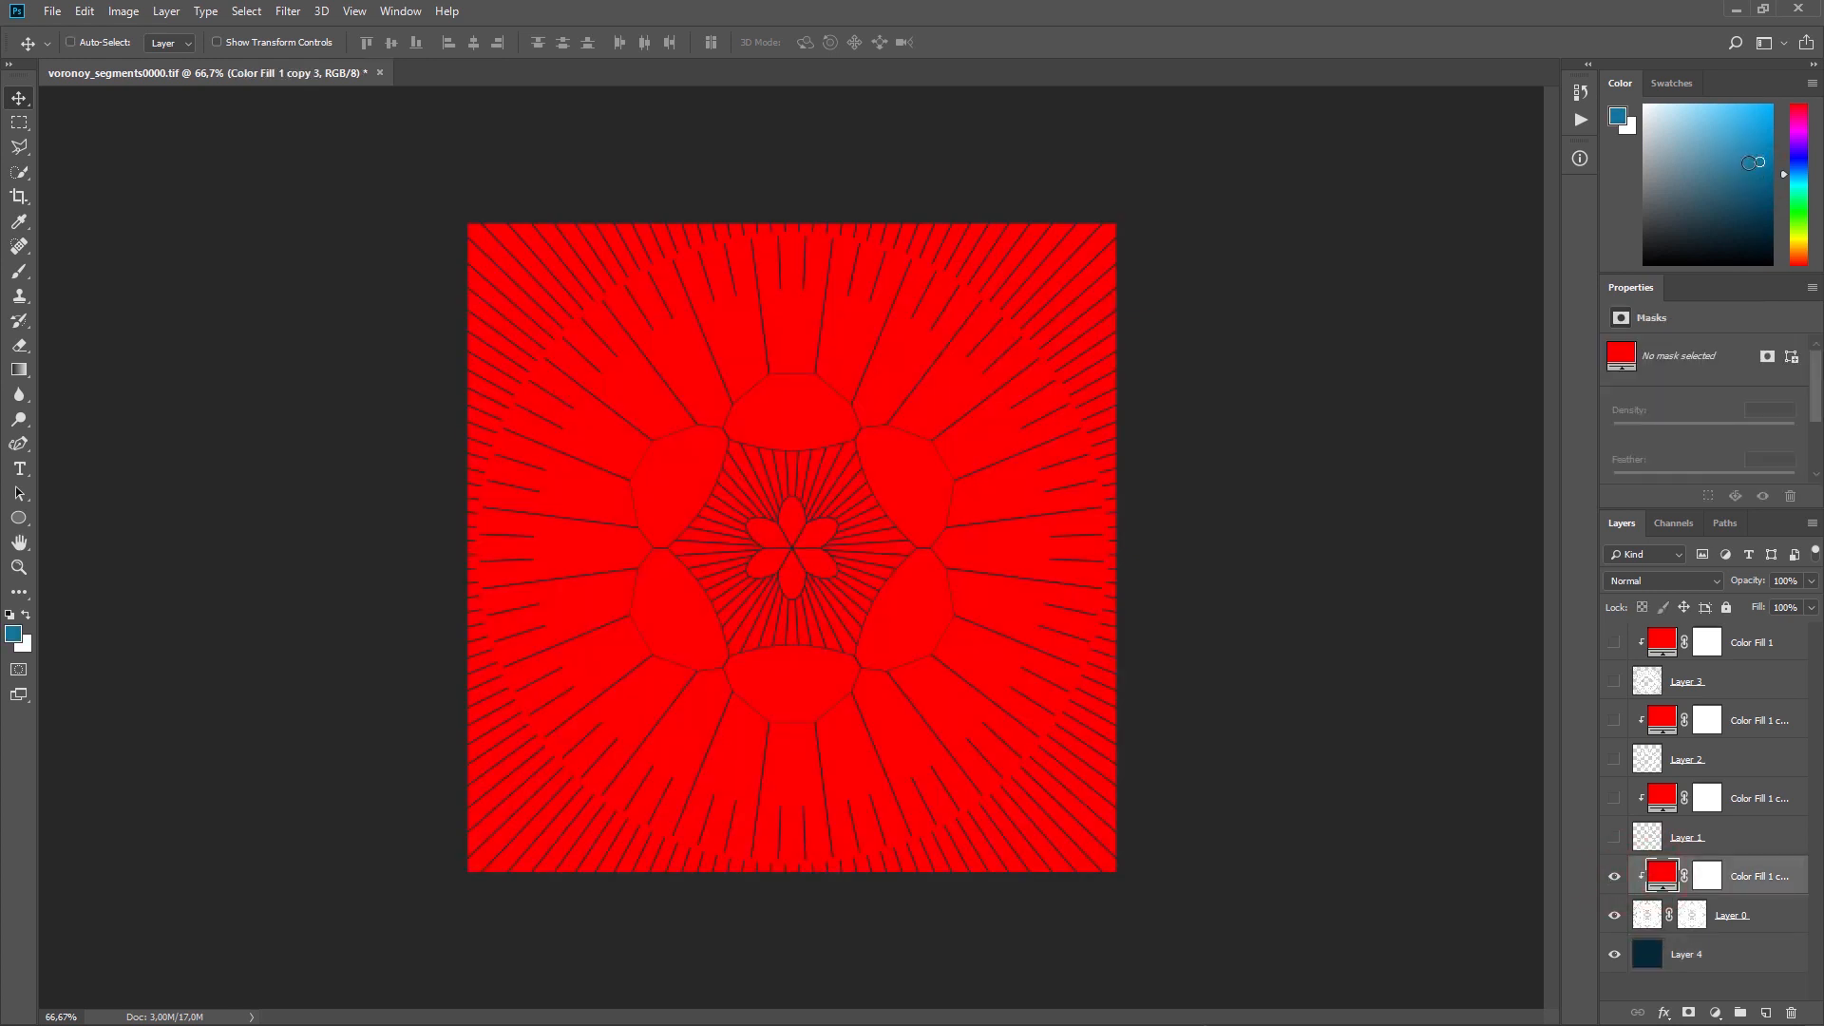
pyautogui.moveTo(1723, 161); pyautogui.dragTo(1759, 123)
pyautogui.doubleClick(1662, 876)
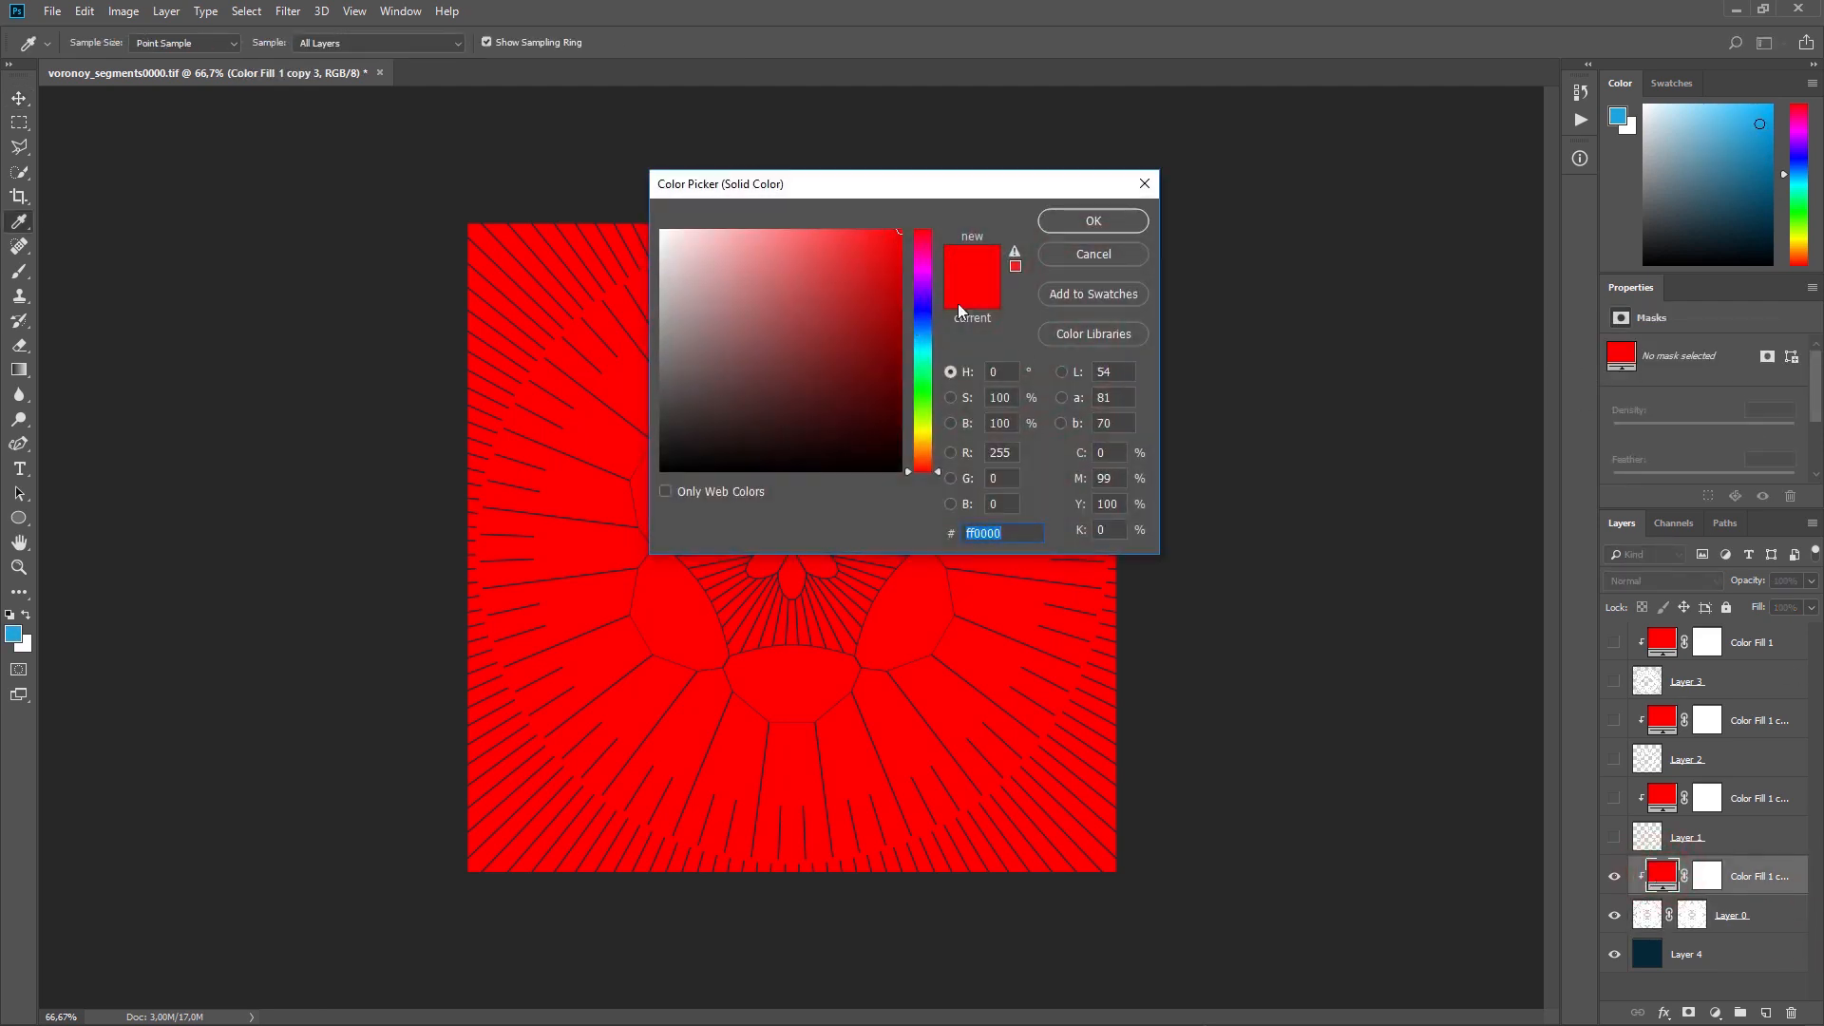
pyautogui.moveTo(879, 357)
pyautogui.mouseDown()
pyautogui.moveTo(814, 403)
pyautogui.moveTo(937, 344)
pyautogui.moveTo(819, 241)
pyautogui.mouseUp()
pyautogui.click(1071, 220)
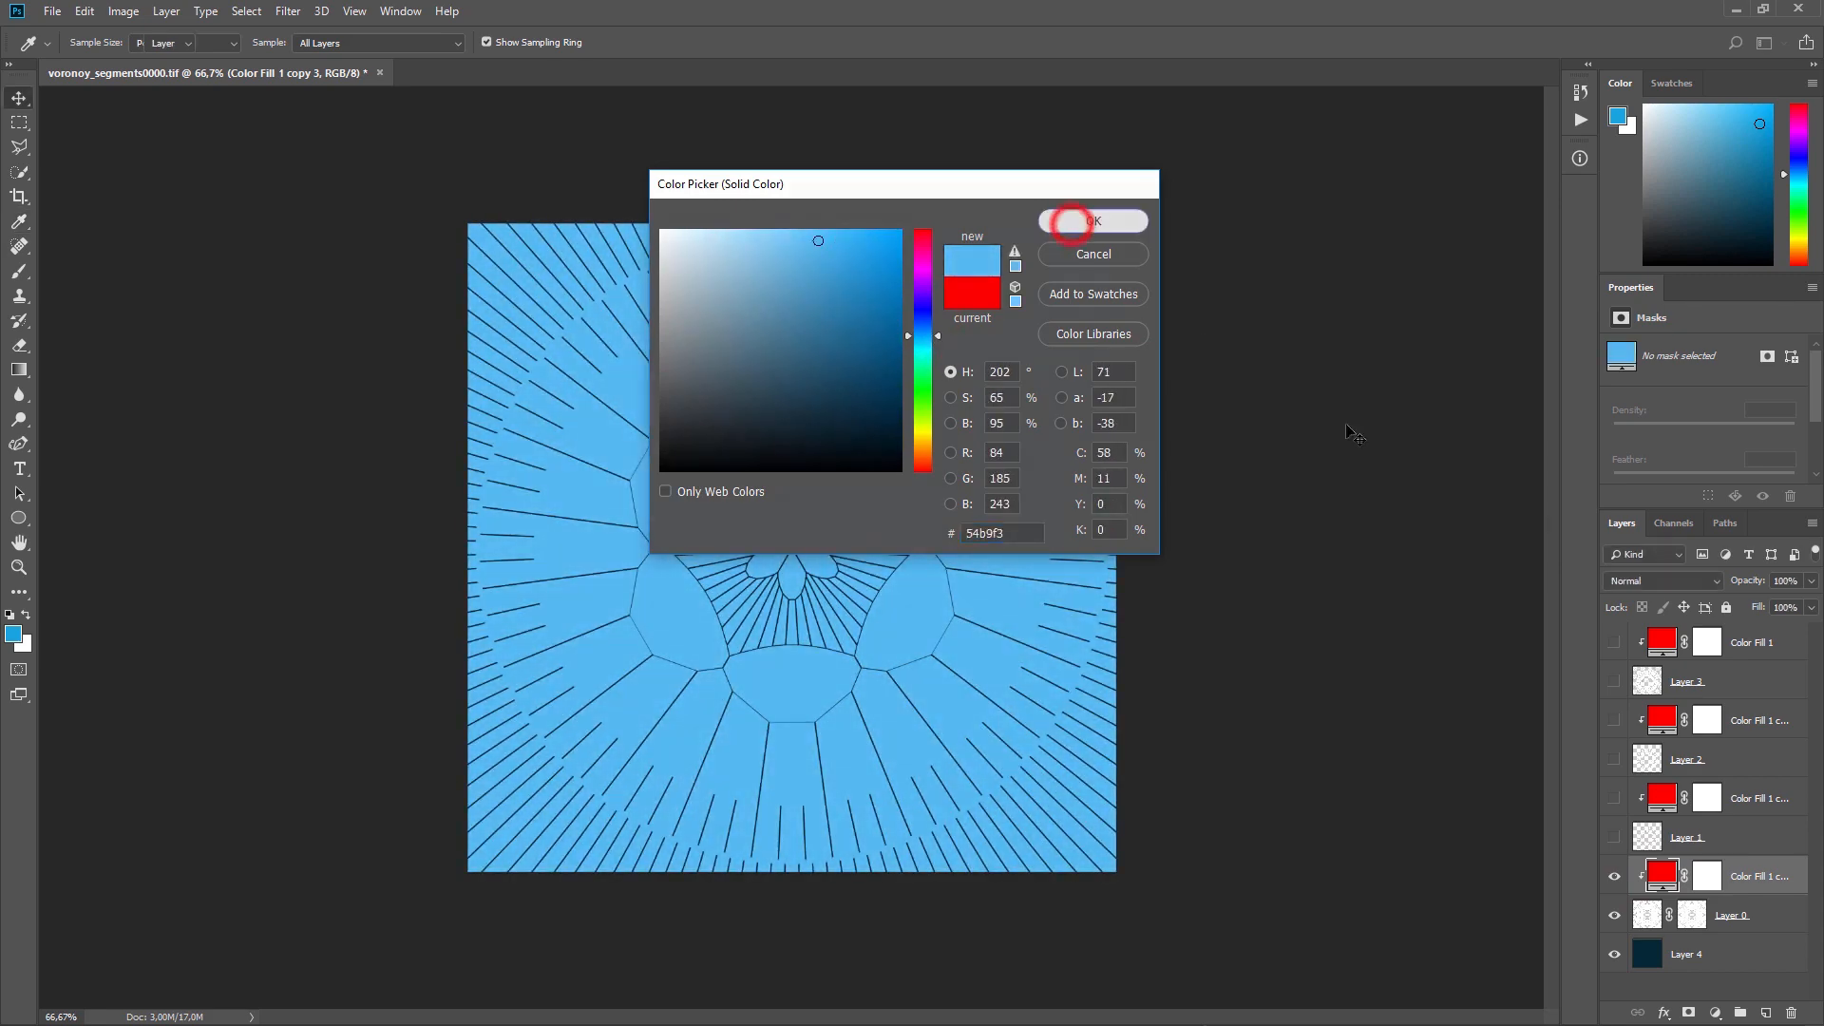
# Step: Show Layer 1 and the colour fill clipped to it, and set that fill's colour to blue 0078ff
pyautogui.click(1615, 838)
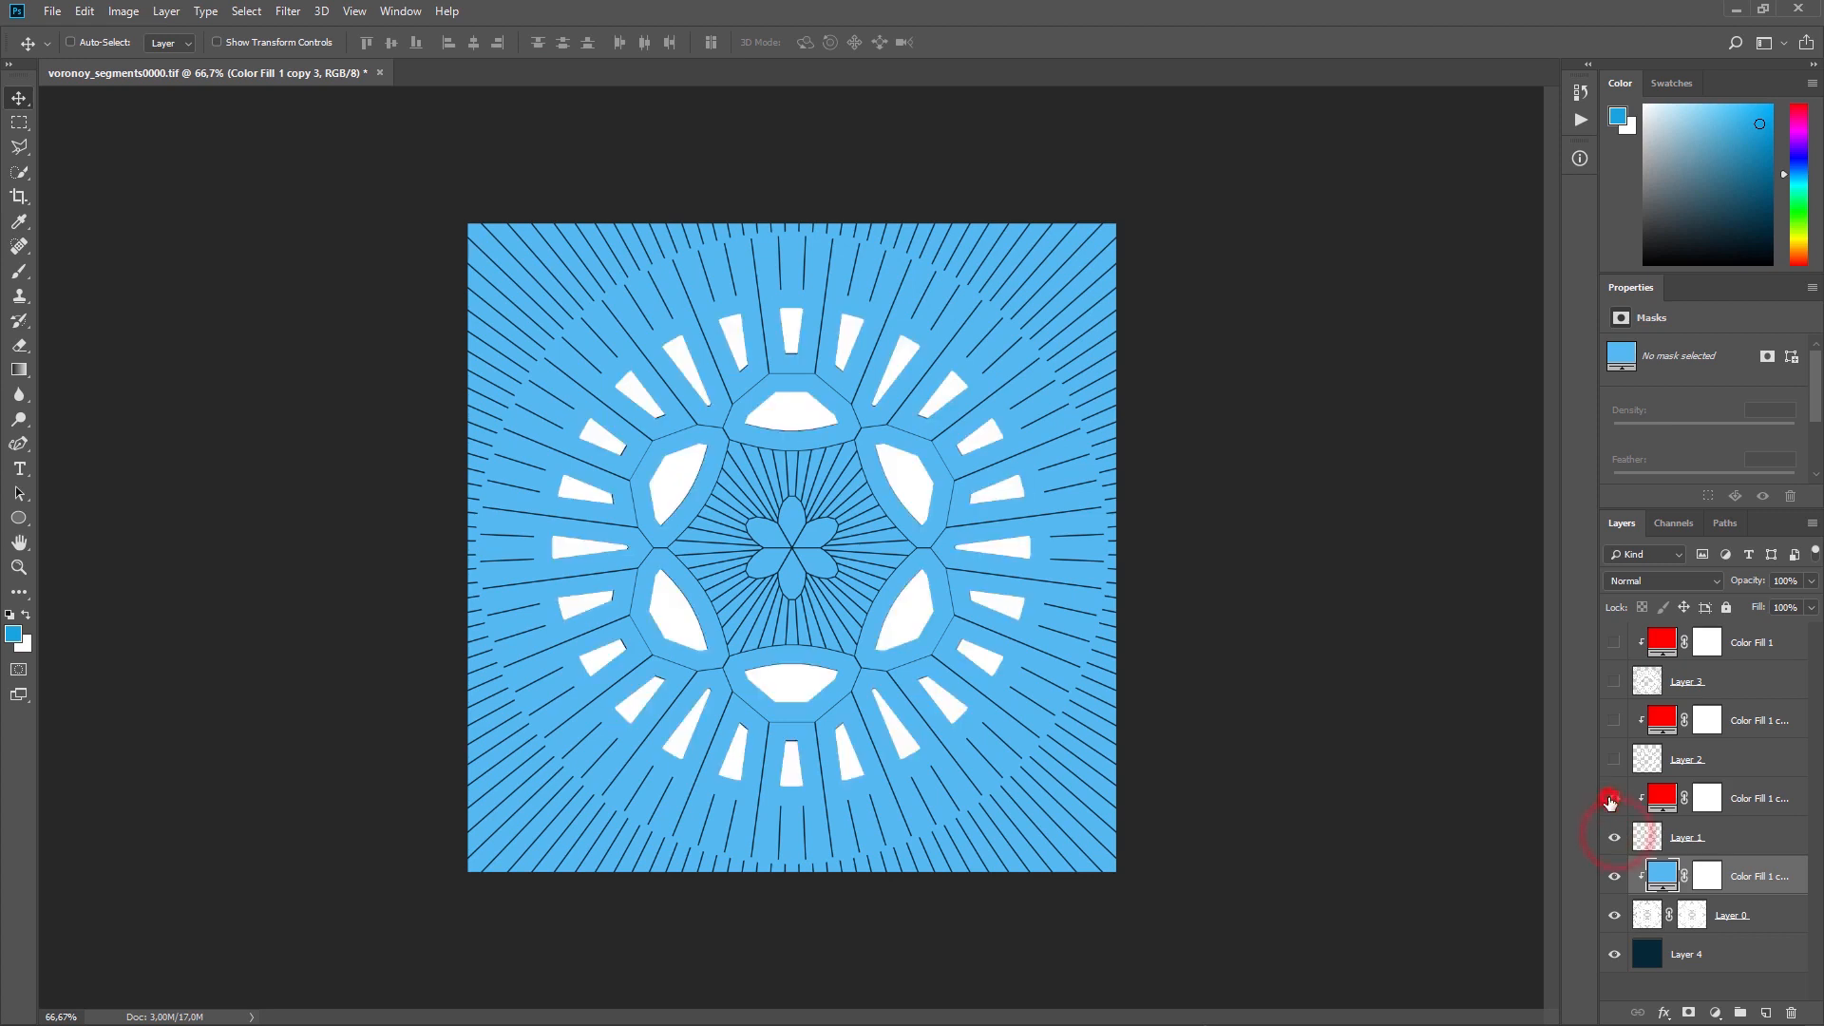
pyautogui.click(1613, 798)
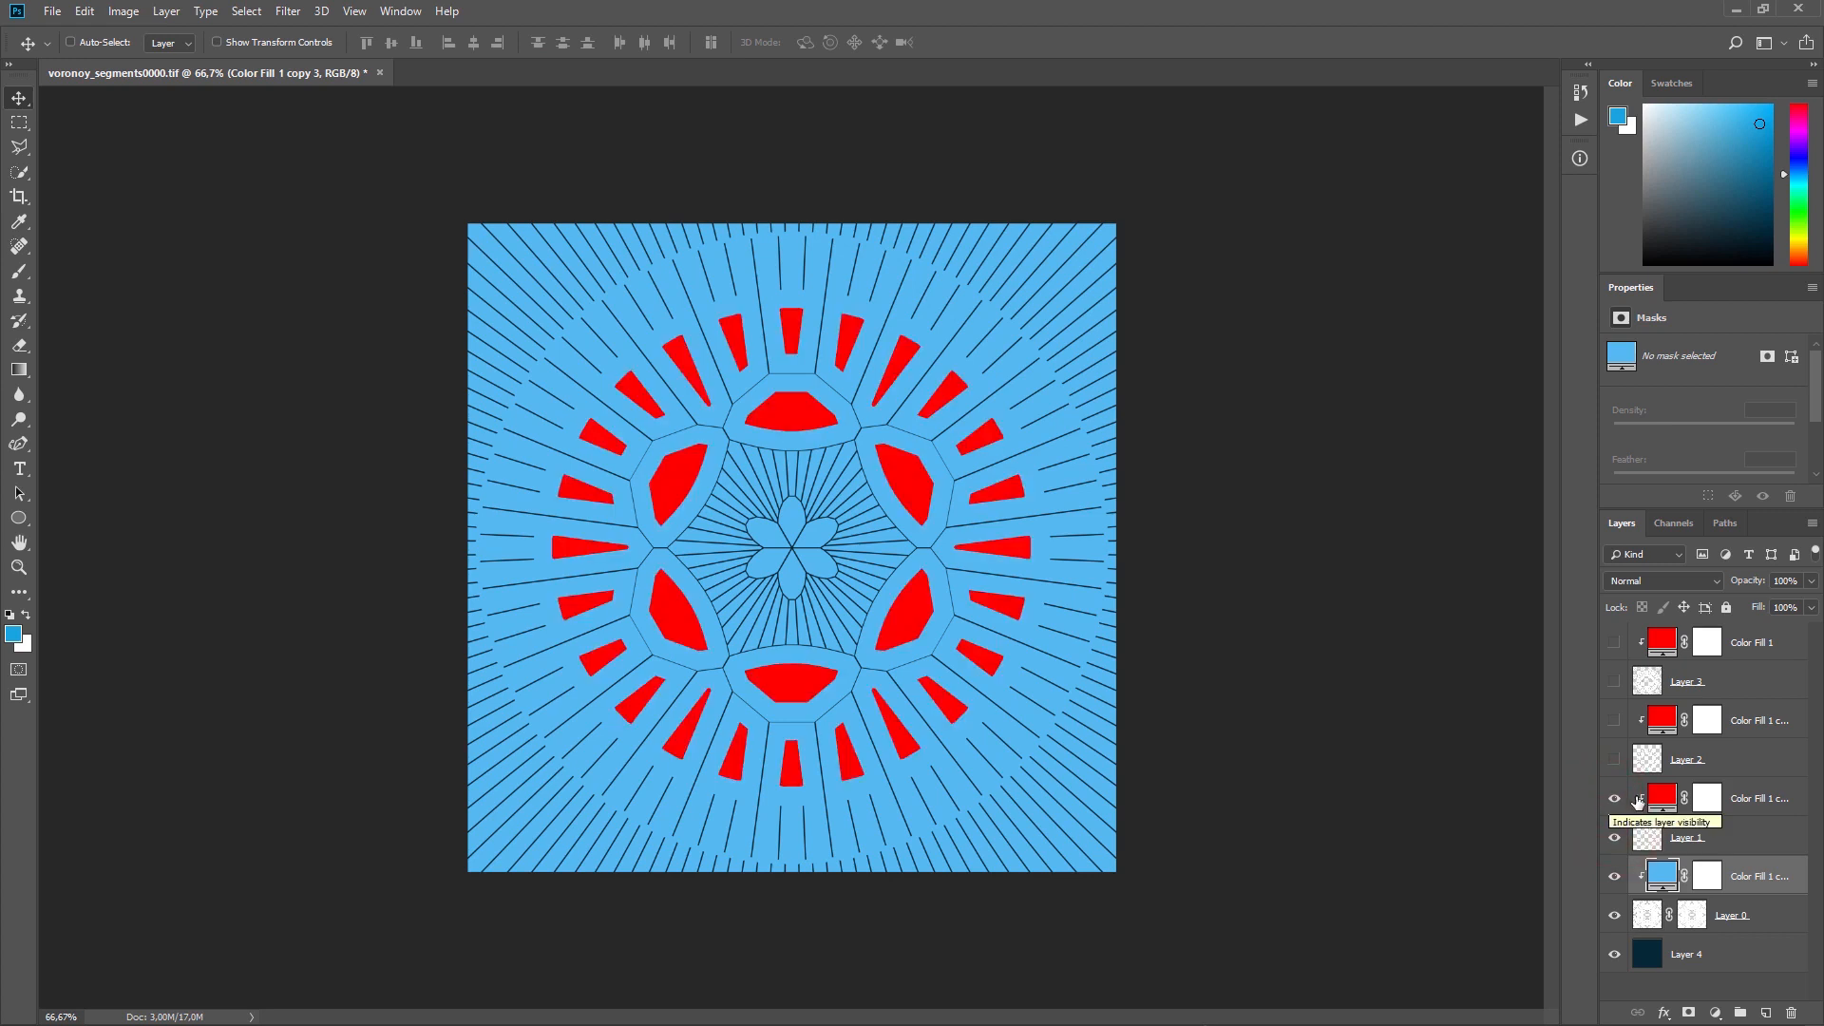
pyautogui.doubleClick(1662, 799)
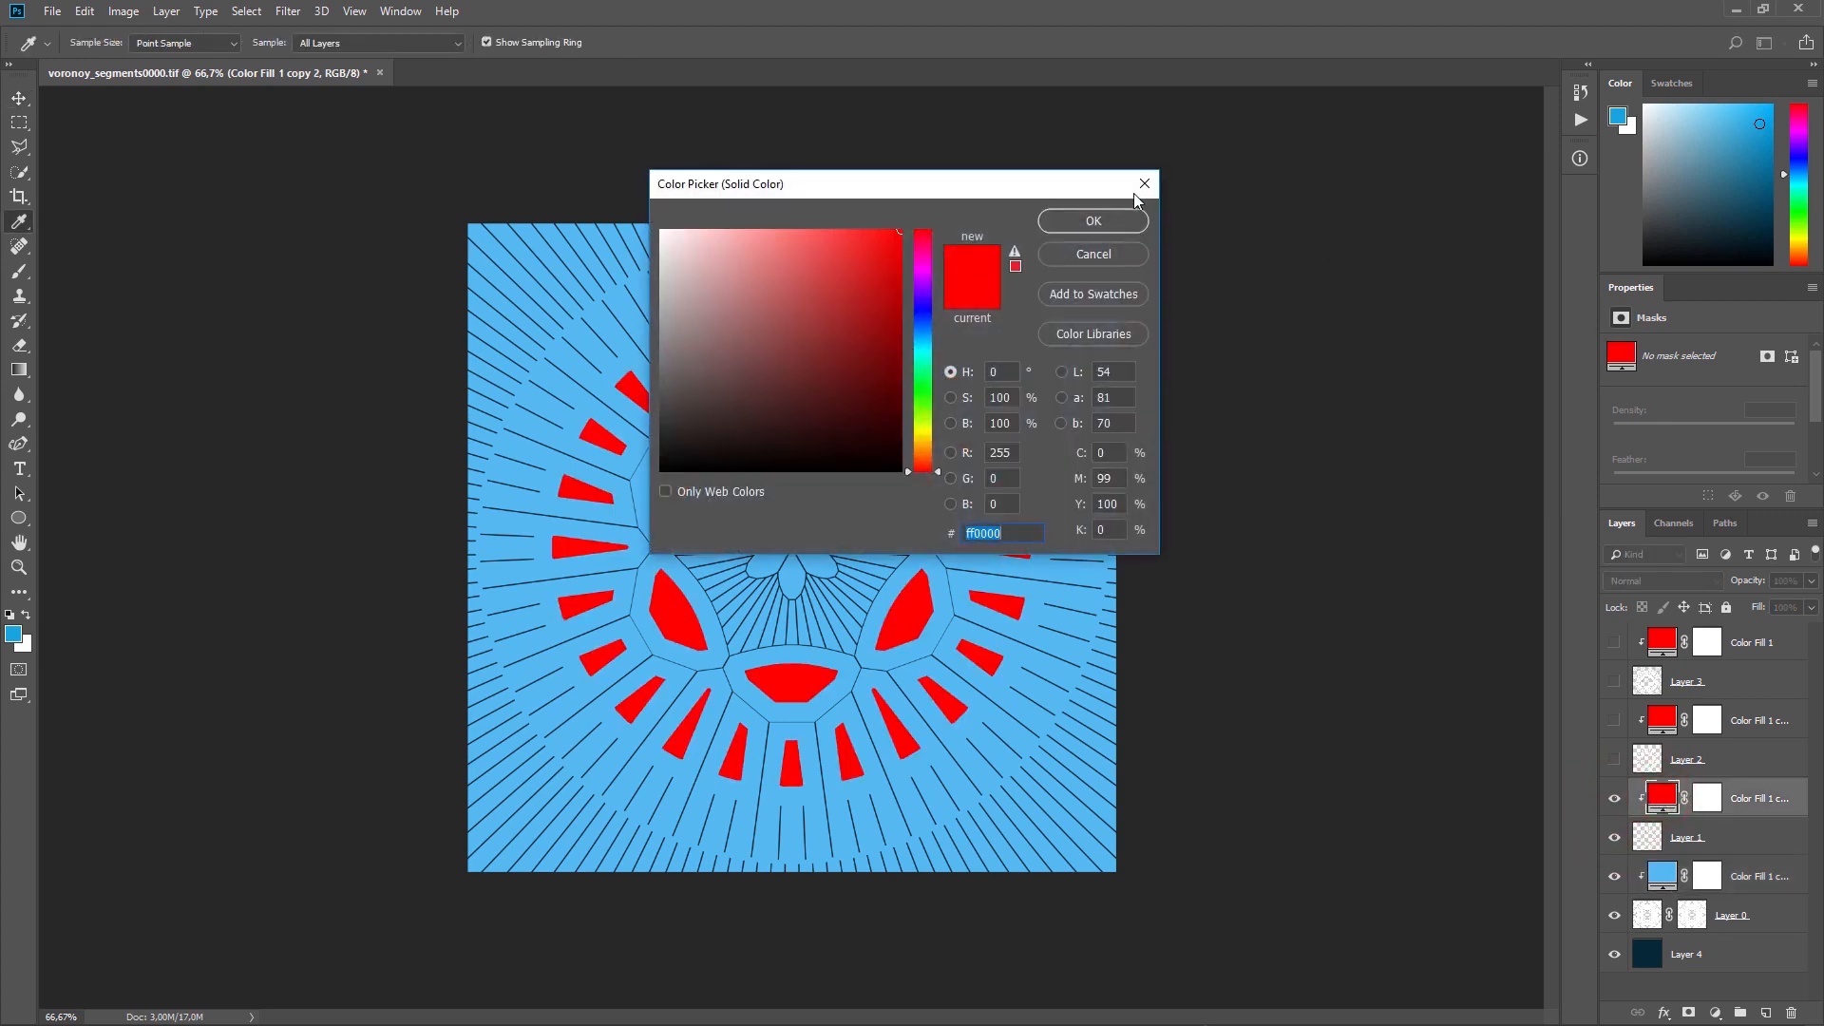
pyautogui.moveTo(916, 325)
pyautogui.mouseDown()
pyautogui.moveTo(917, 345)
pyautogui.moveTo(918, 270)
pyautogui.moveTo(915, 333)
pyautogui.mouseUp()
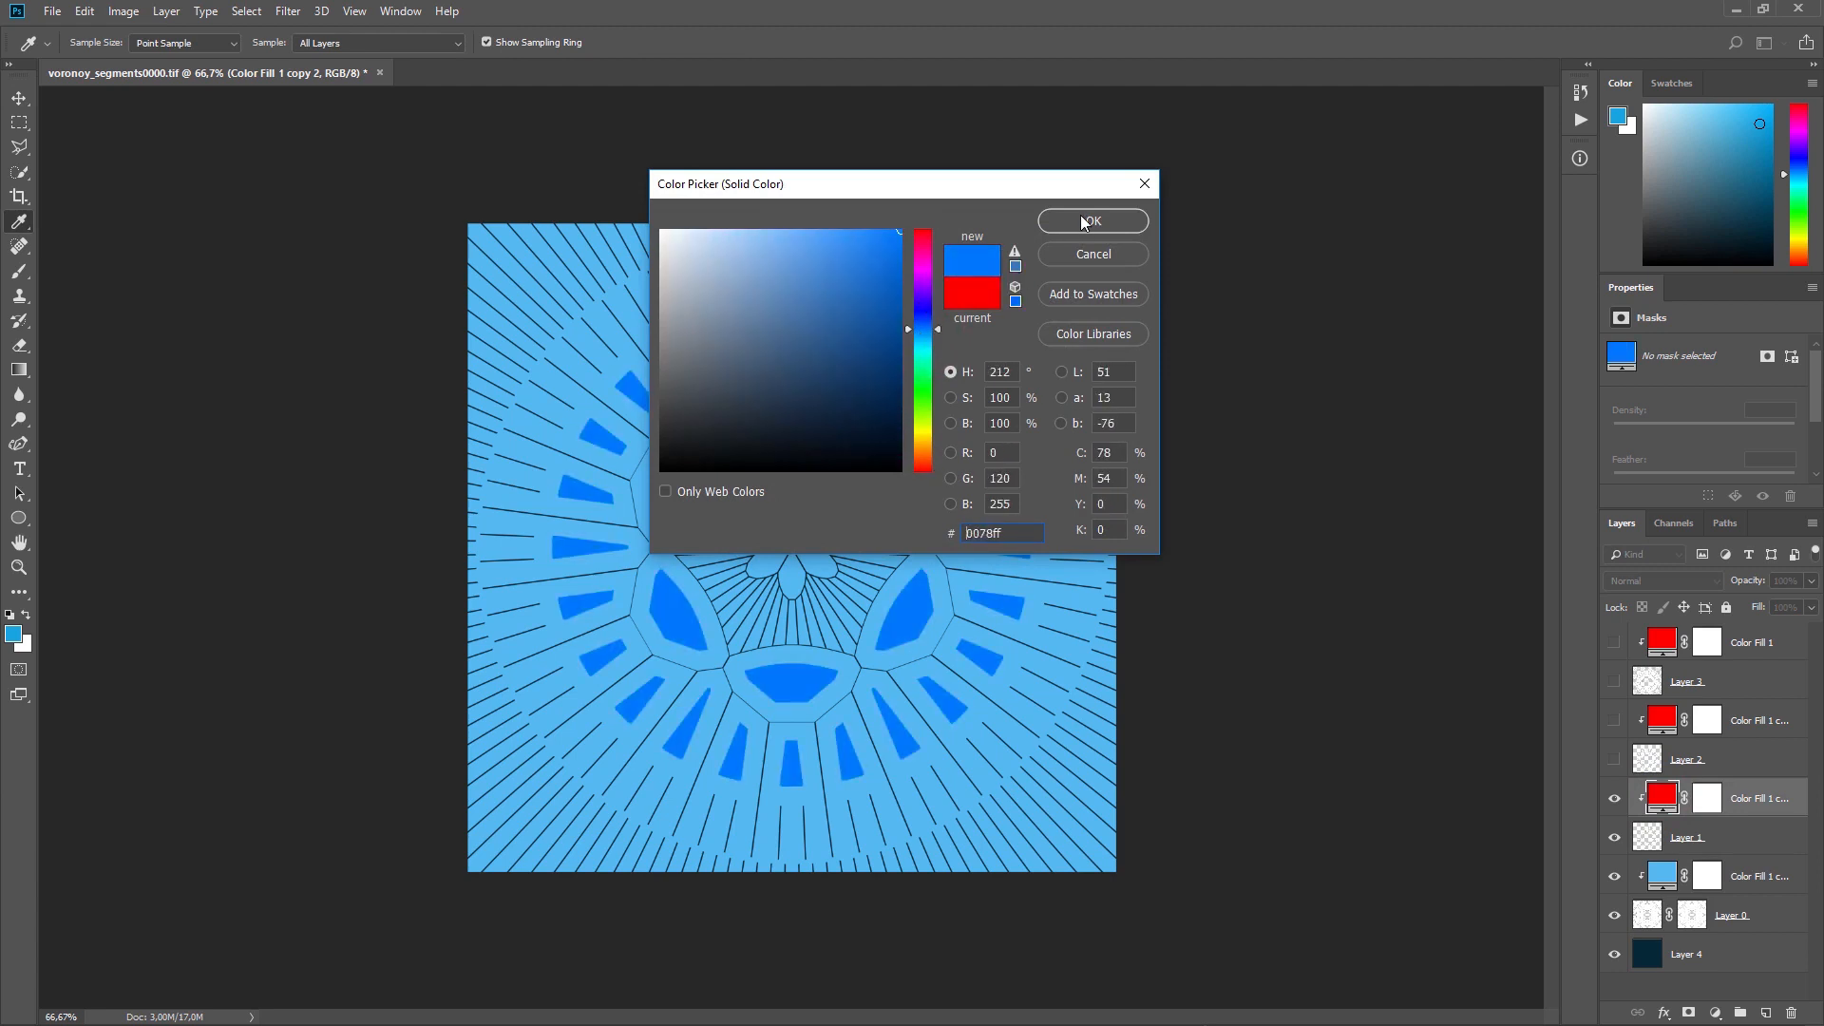
pyautogui.click(1090, 221)
# Step: Show Layer 2 together with the red colour fill clipped to it
pyautogui.click(1610, 760)
pyautogui.click(1611, 720)
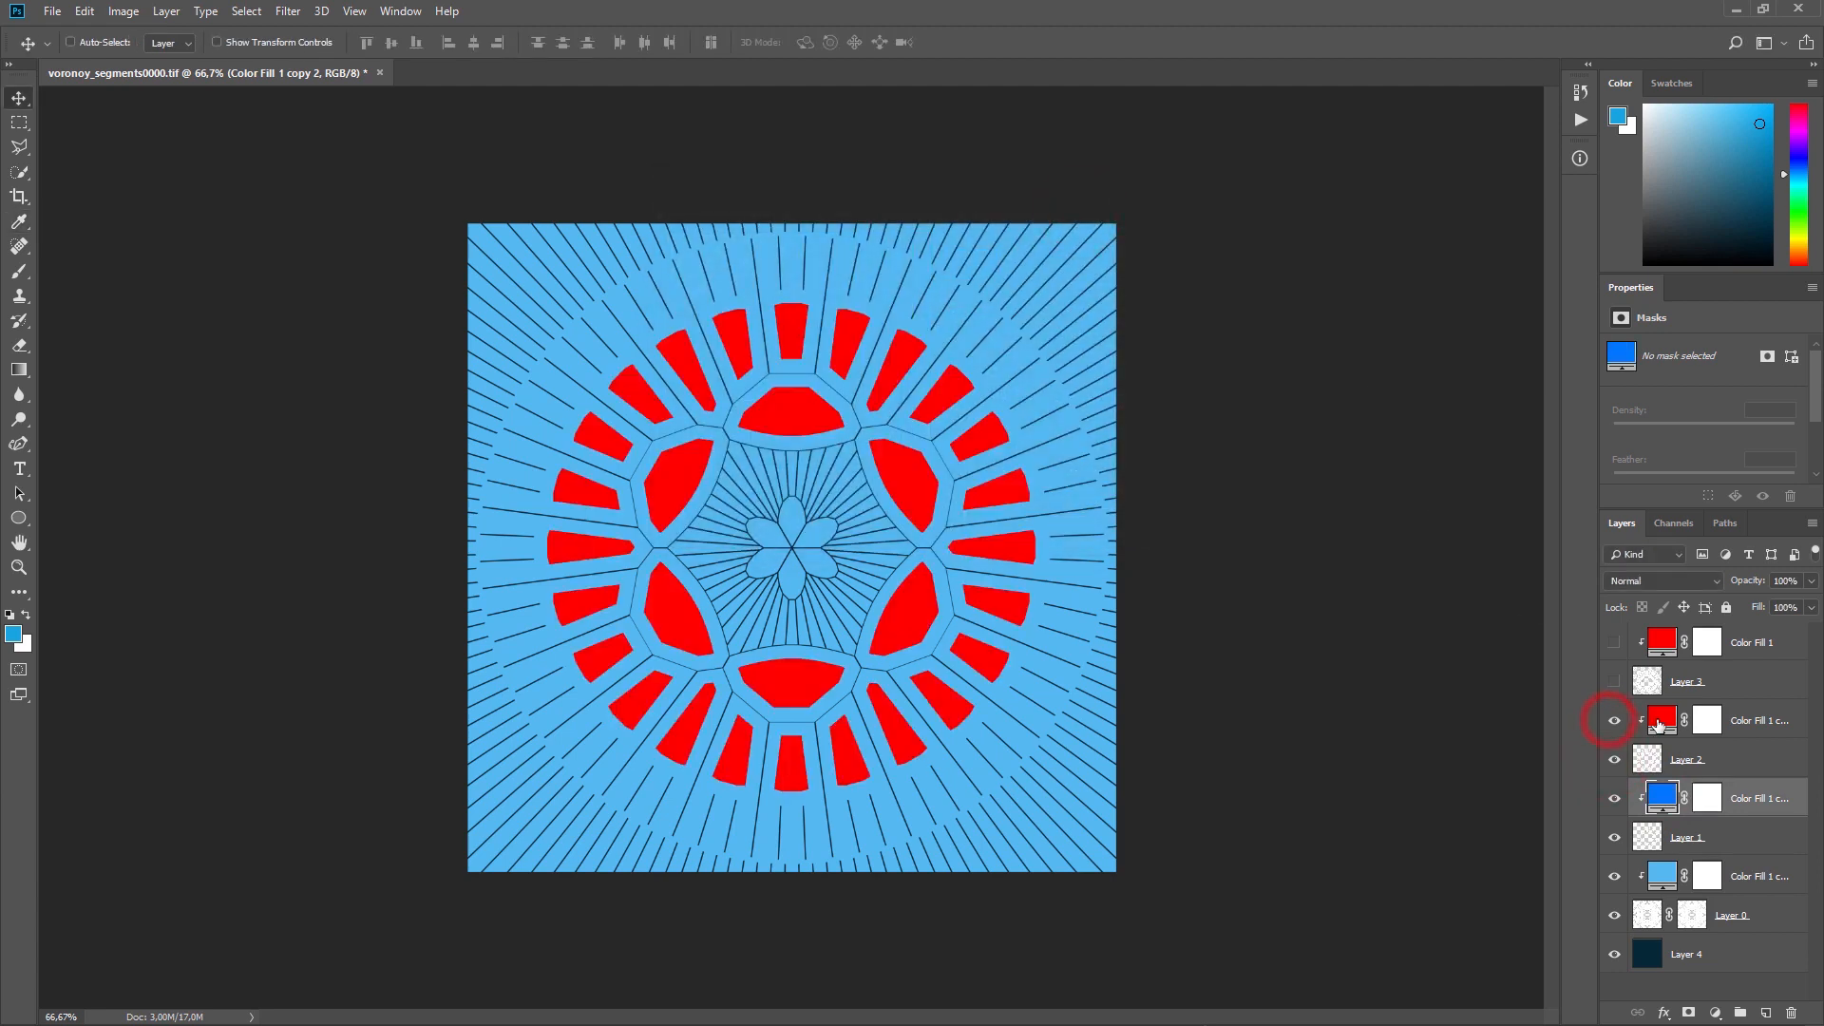
pyautogui.doubleClick(1660, 722)
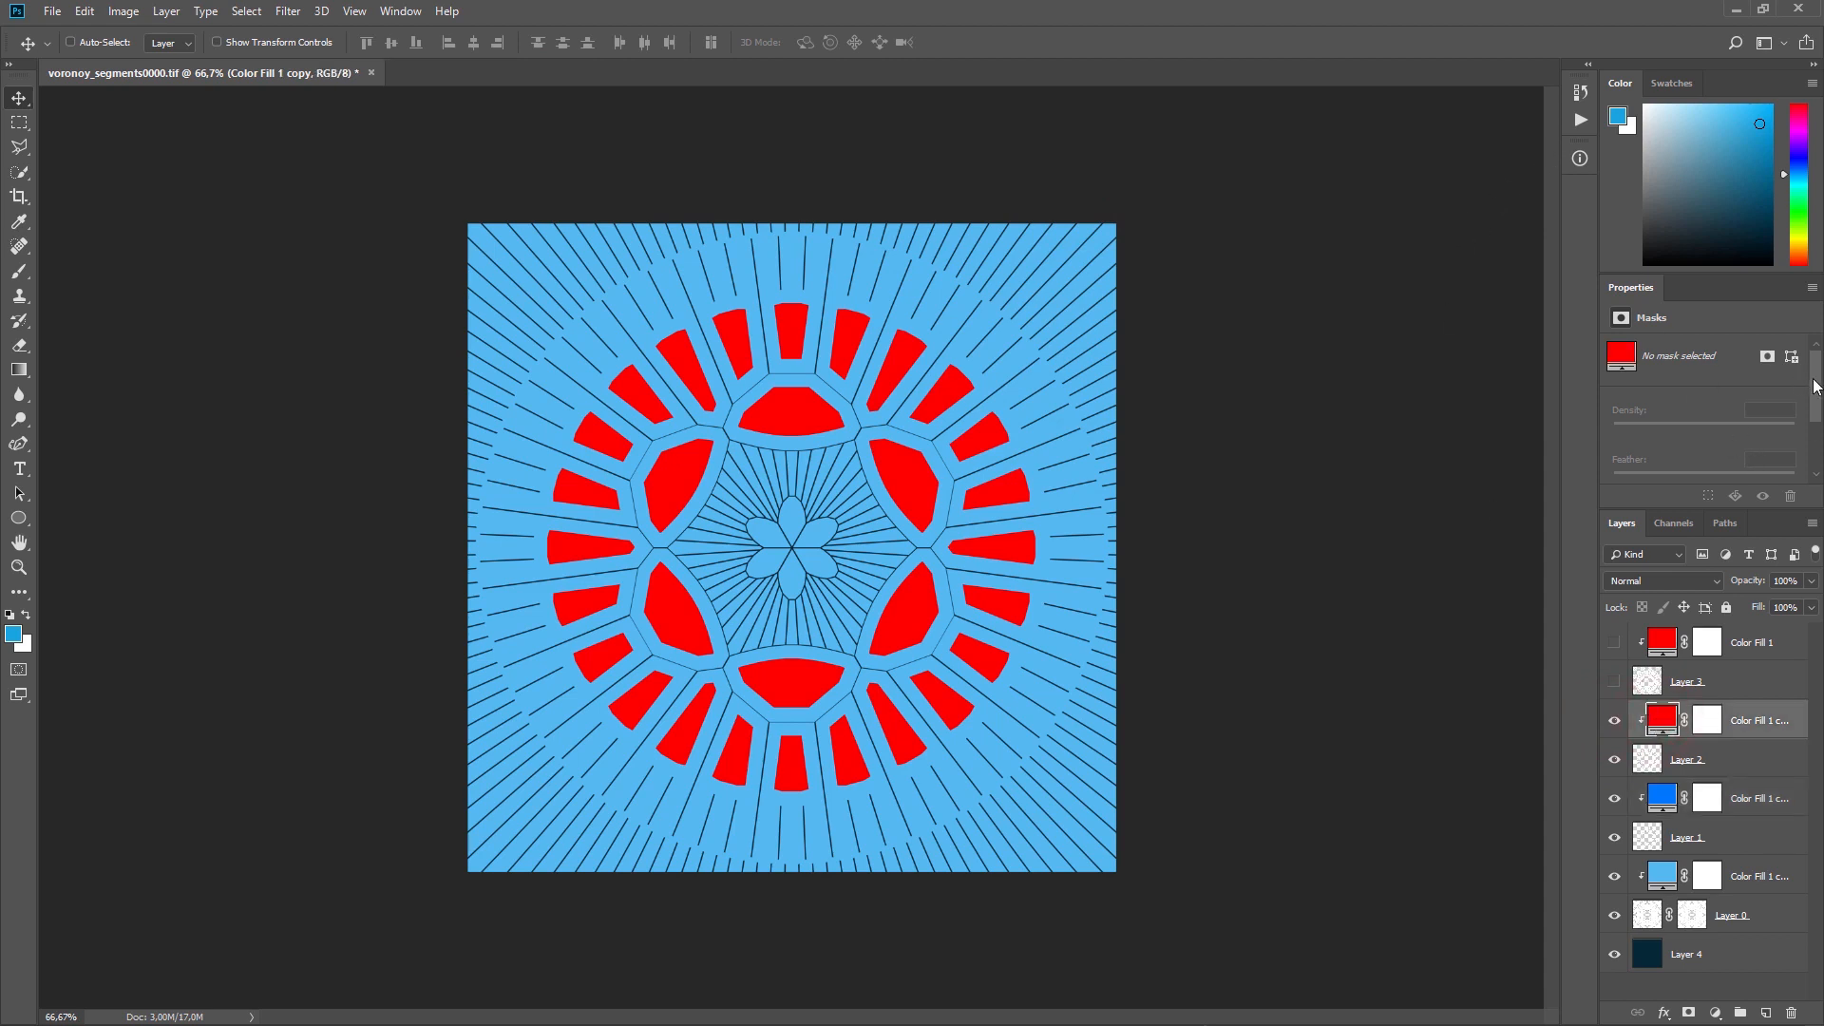
# Step: Add the Adjustments panel to the workspace and return to the fill layer's properties
pyautogui.click(400, 10)
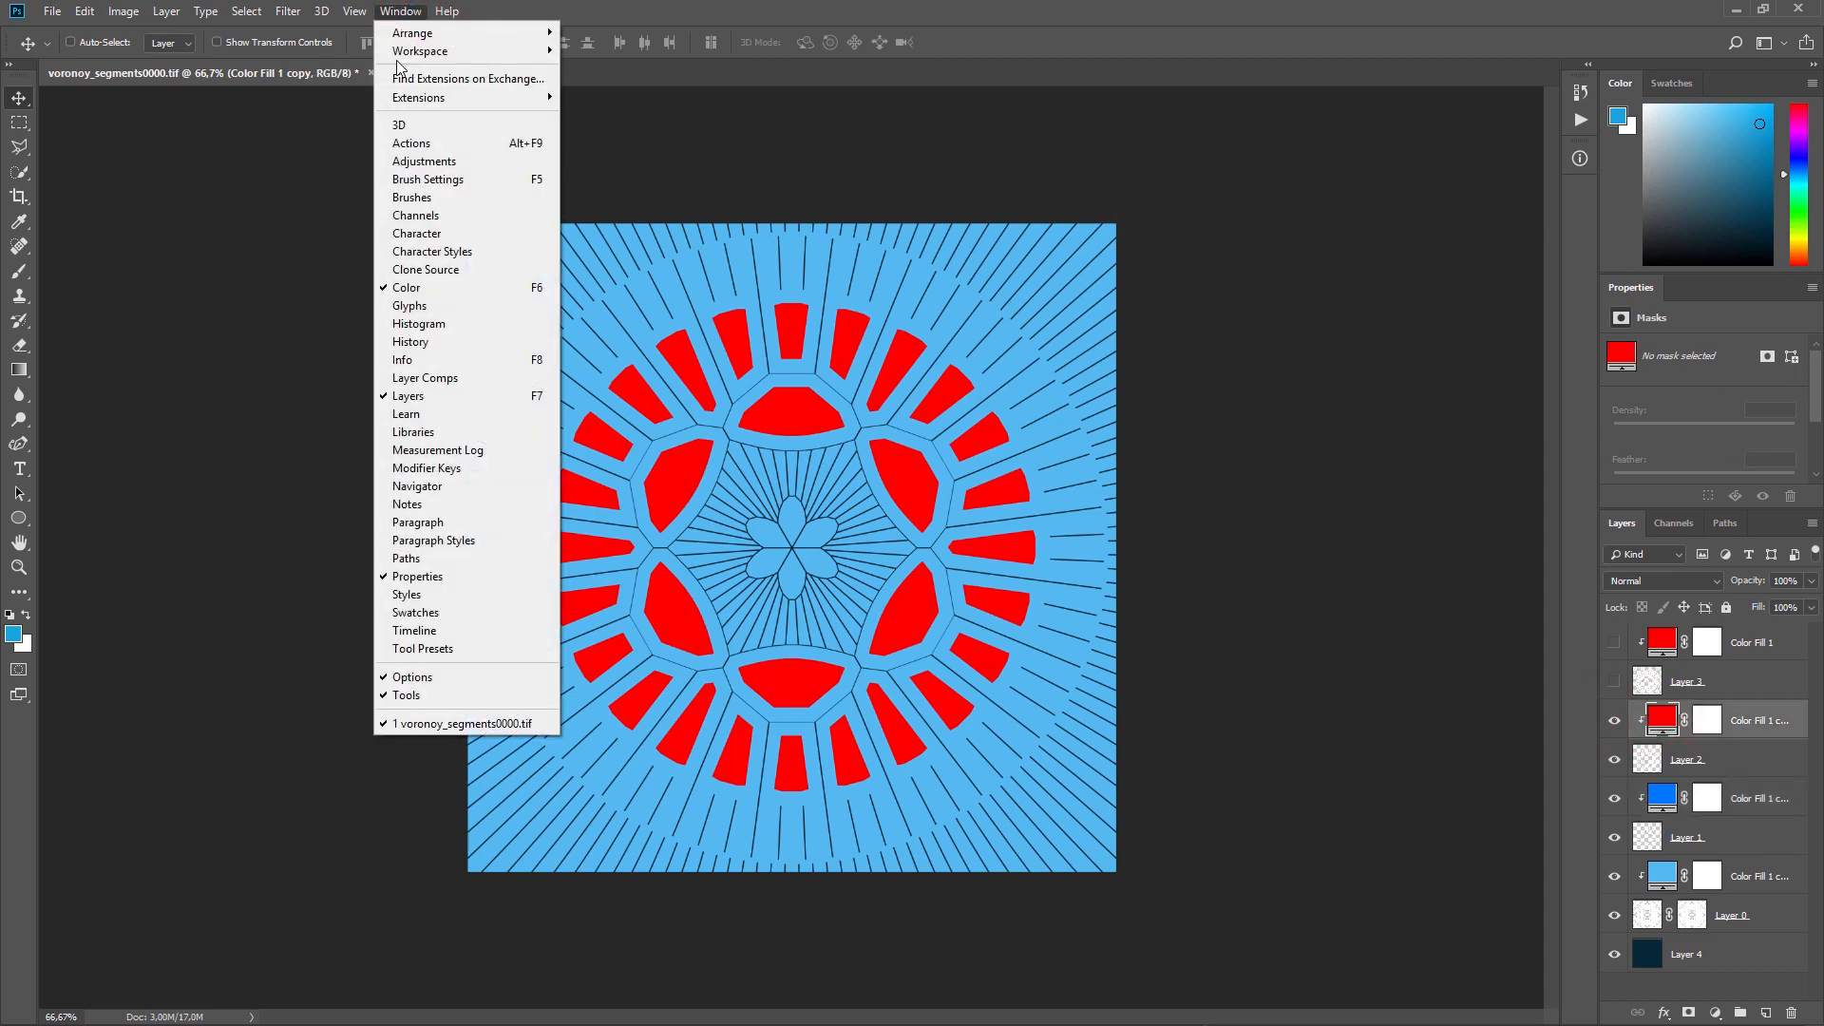
pyautogui.click(400, 161)
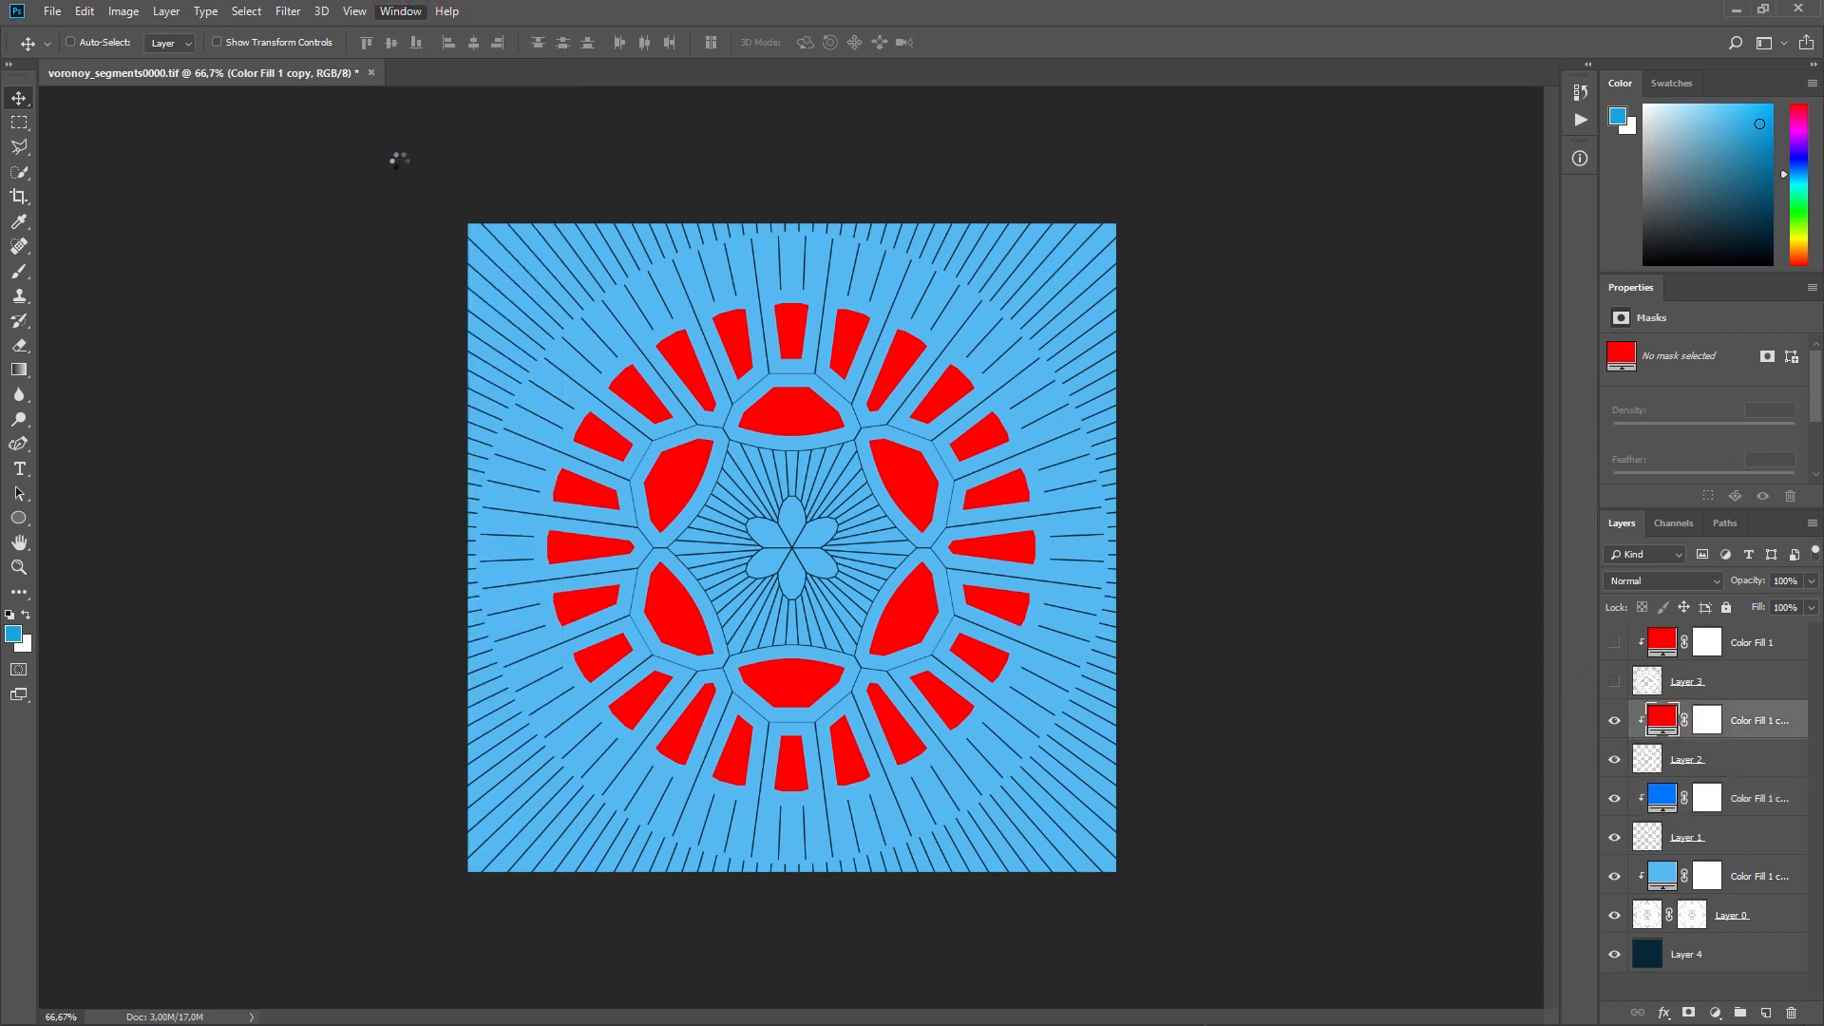
pyautogui.click(1632, 288)
# Step: Change the colour fill clipped to Layer 2 to a bright azure blue
pyautogui.doubleClick(1662, 721)
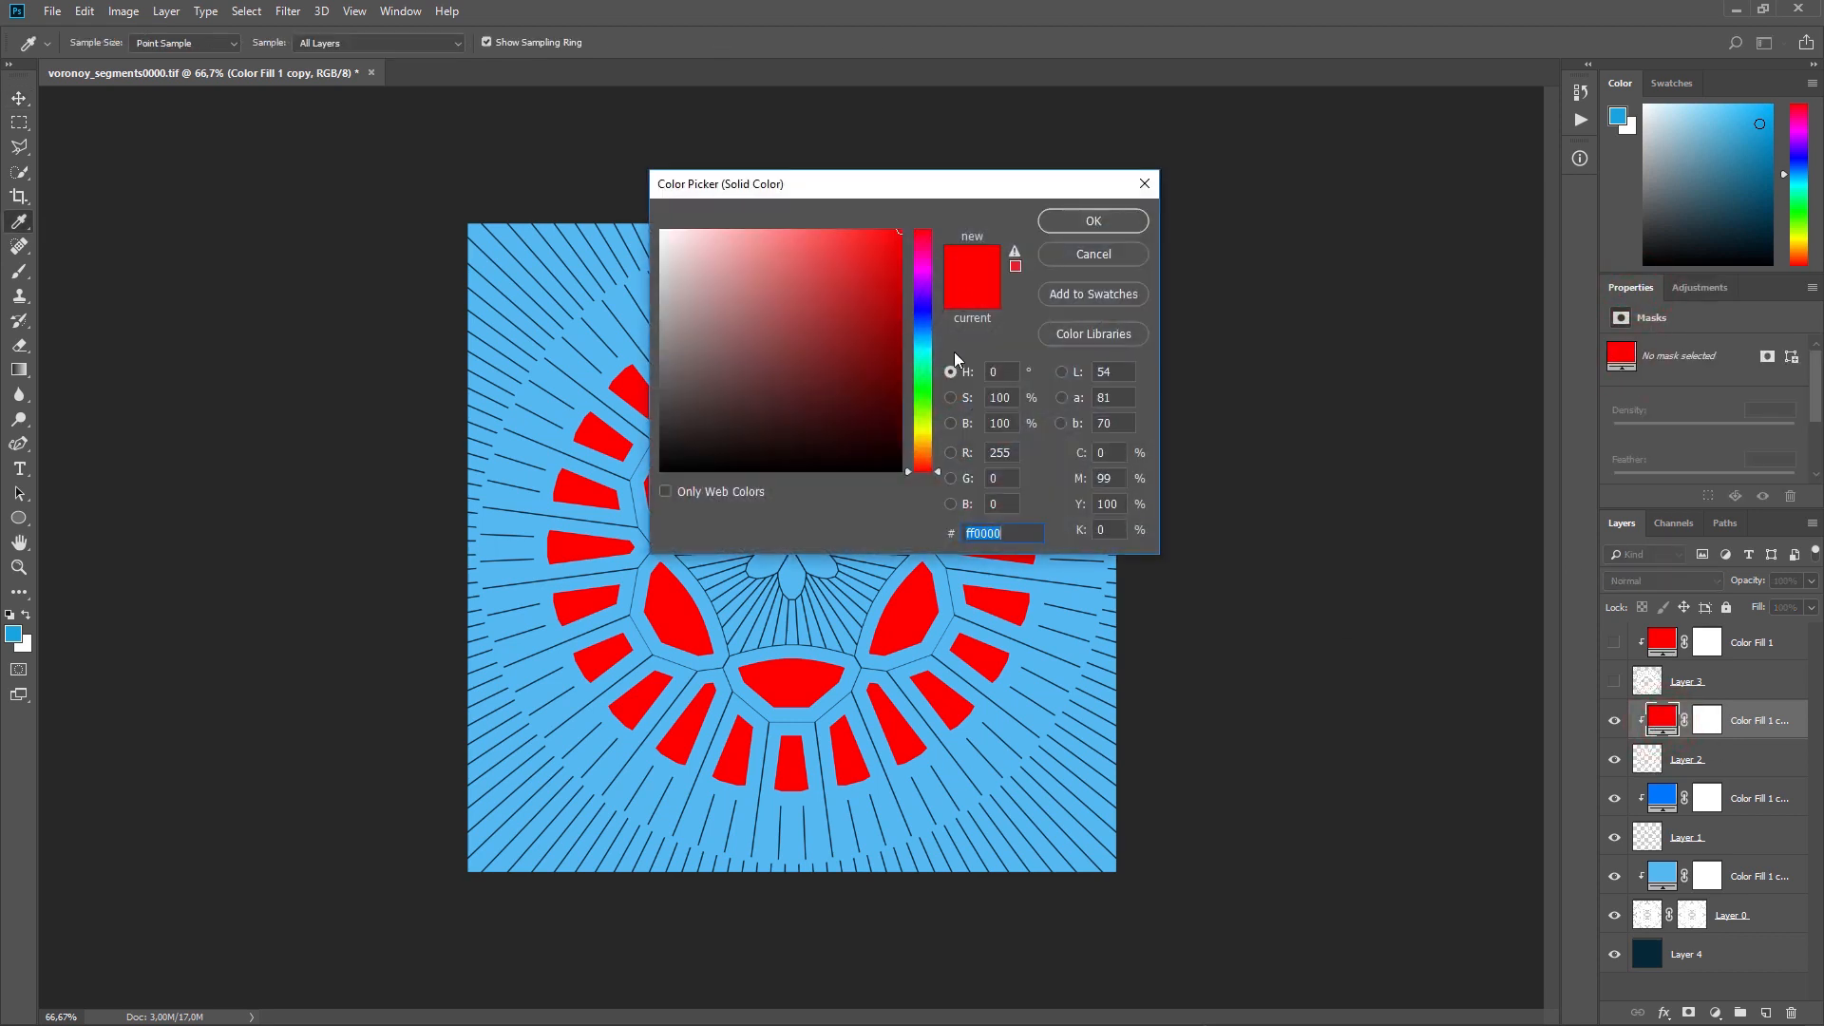
pyautogui.moveTo(927, 313)
pyautogui.mouseDown()
pyautogui.moveTo(926, 271)
pyautogui.moveTo(924, 342)
pyautogui.mouseUp()
pyautogui.click(1093, 220)
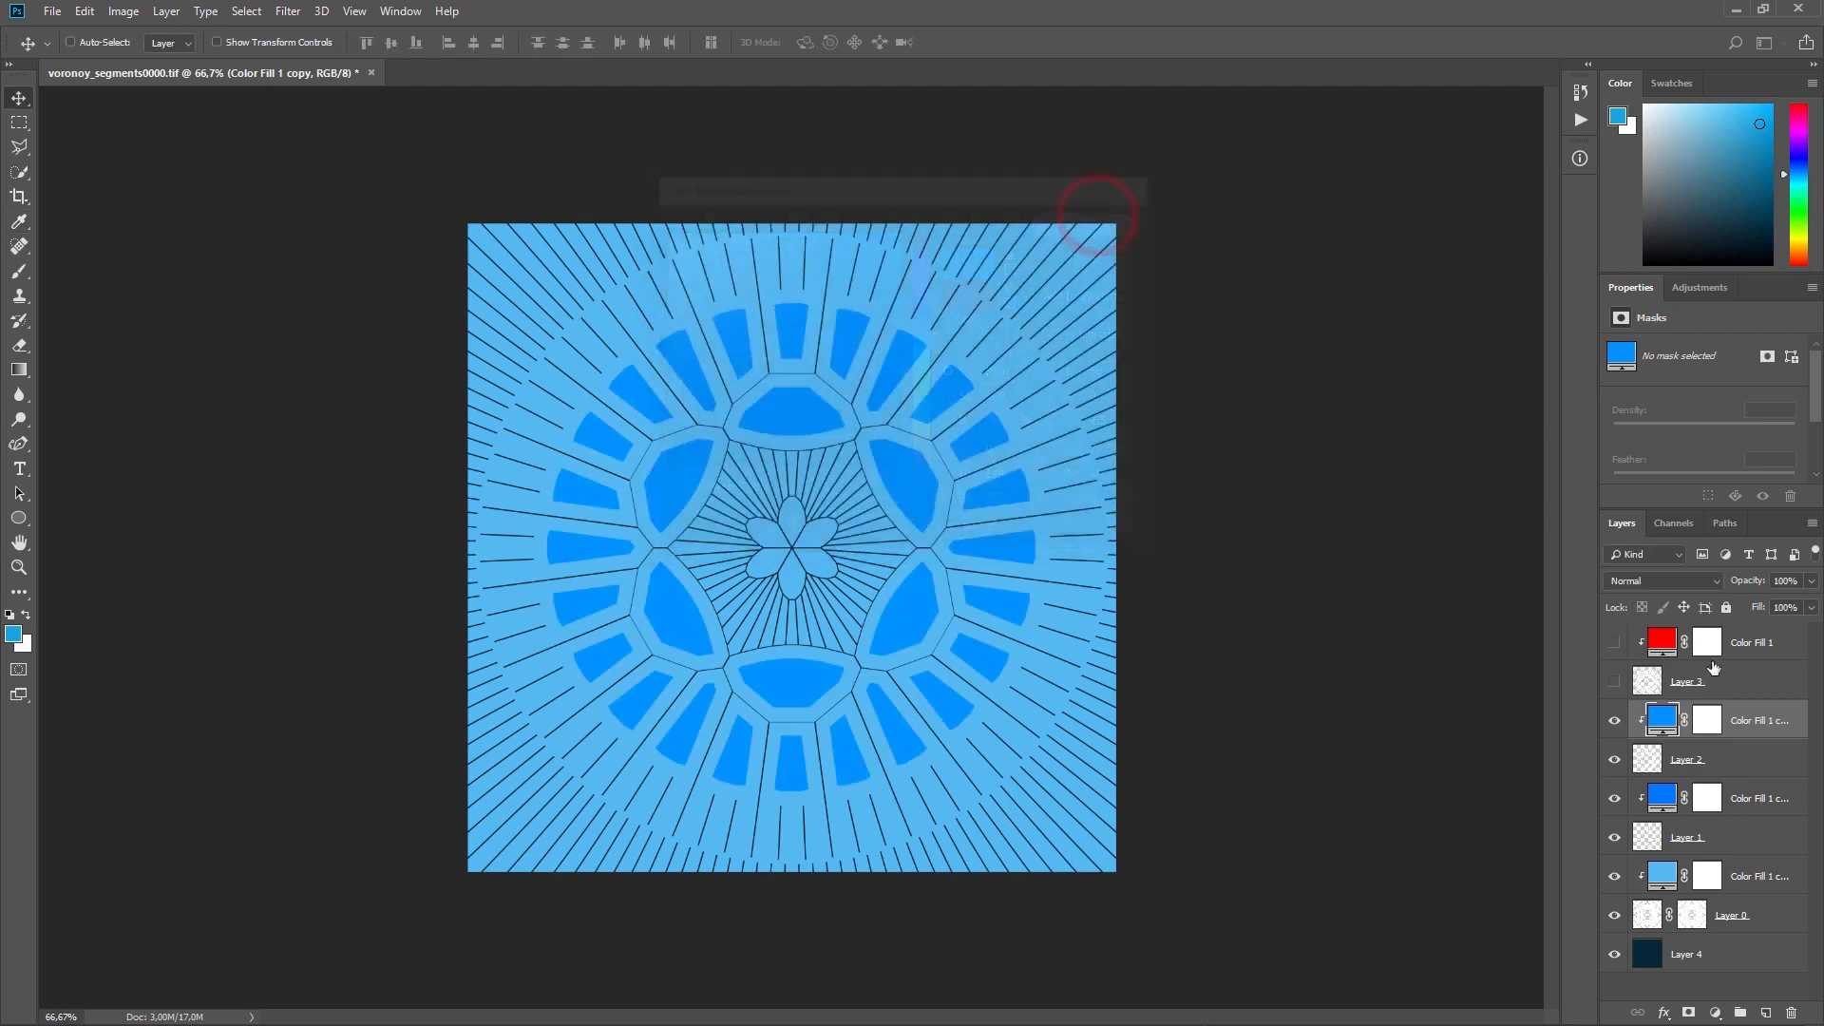
# Step: Show Layer 3 and its clipped colour fill, and set the fill's colour to purple b400ff
pyautogui.click(1614, 681)
pyautogui.click(1614, 642)
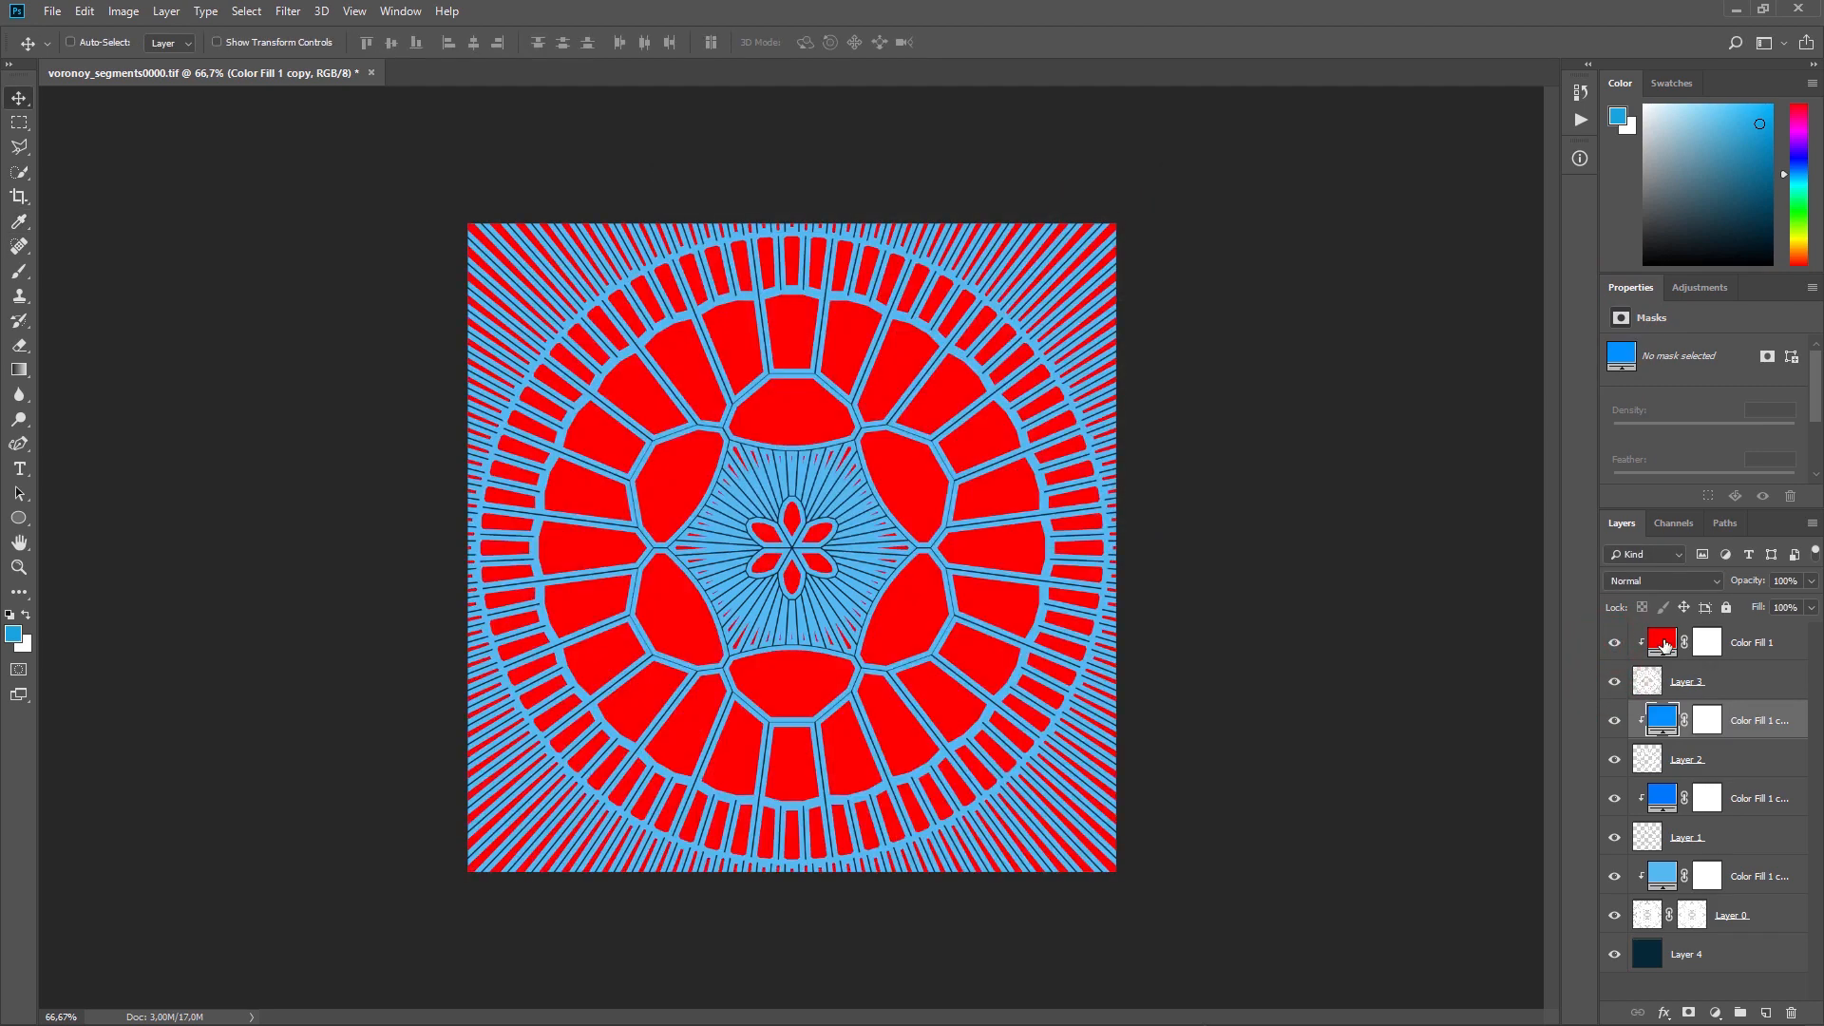
pyautogui.doubleClick(1664, 648)
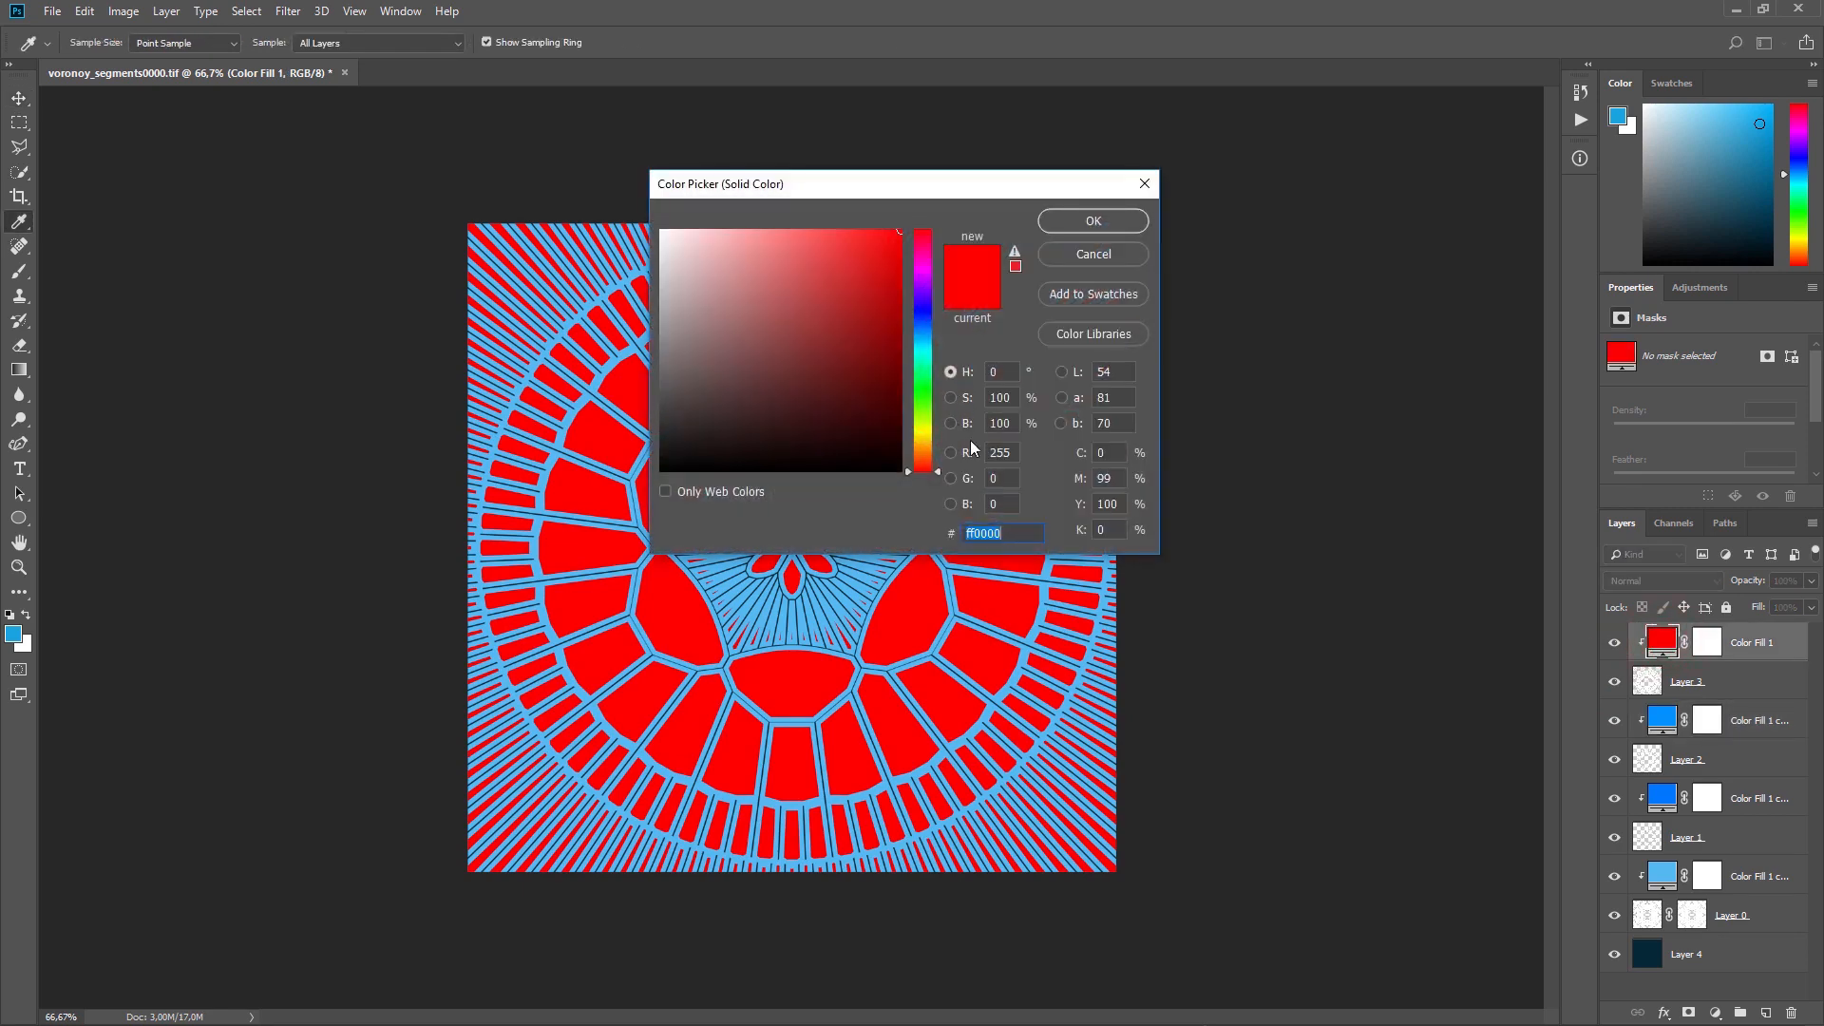
pyautogui.moveTo(930, 332); pyautogui.dragTo(931, 281)
pyautogui.click(1084, 222)
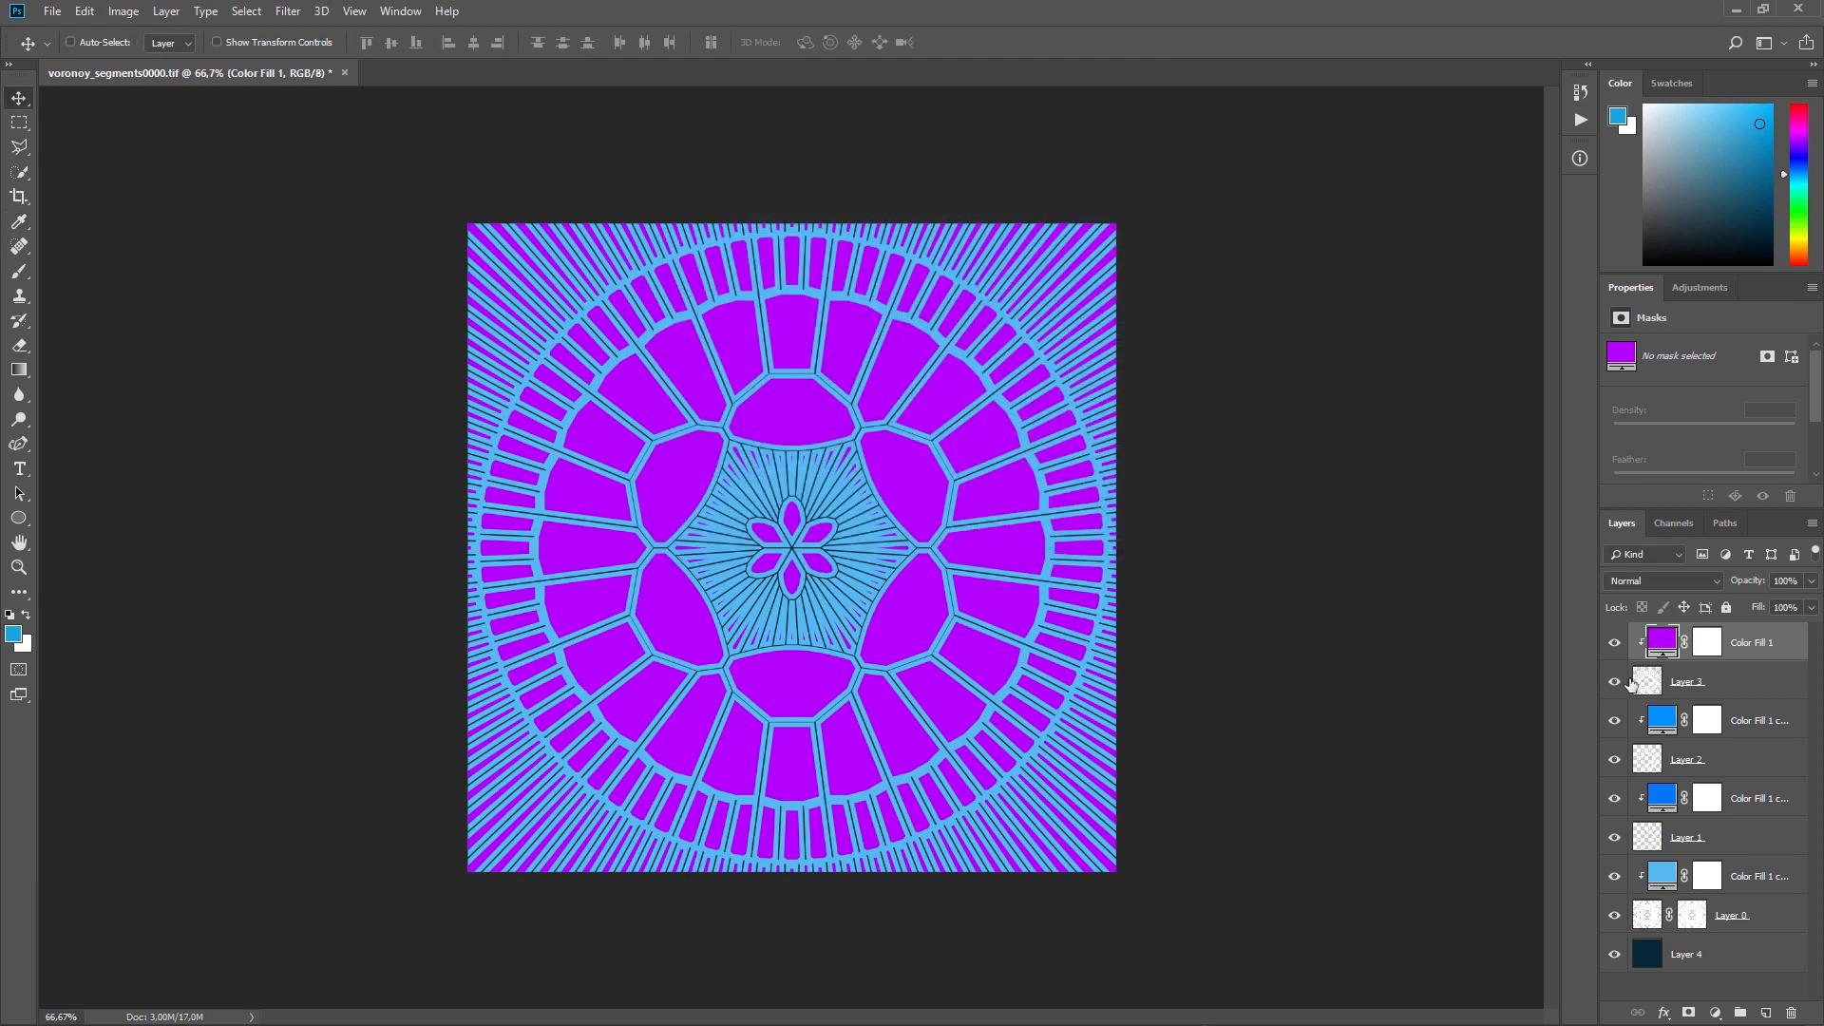
# Step: Reorder the stack so Layer 3 with its fill sits directly above Layer 0's fill, and Layer 2 with its fill beneath Layer 1
pyautogui.keyDown('shift'); pyautogui.click(1758, 681); pyautogui.keyUp('shift')
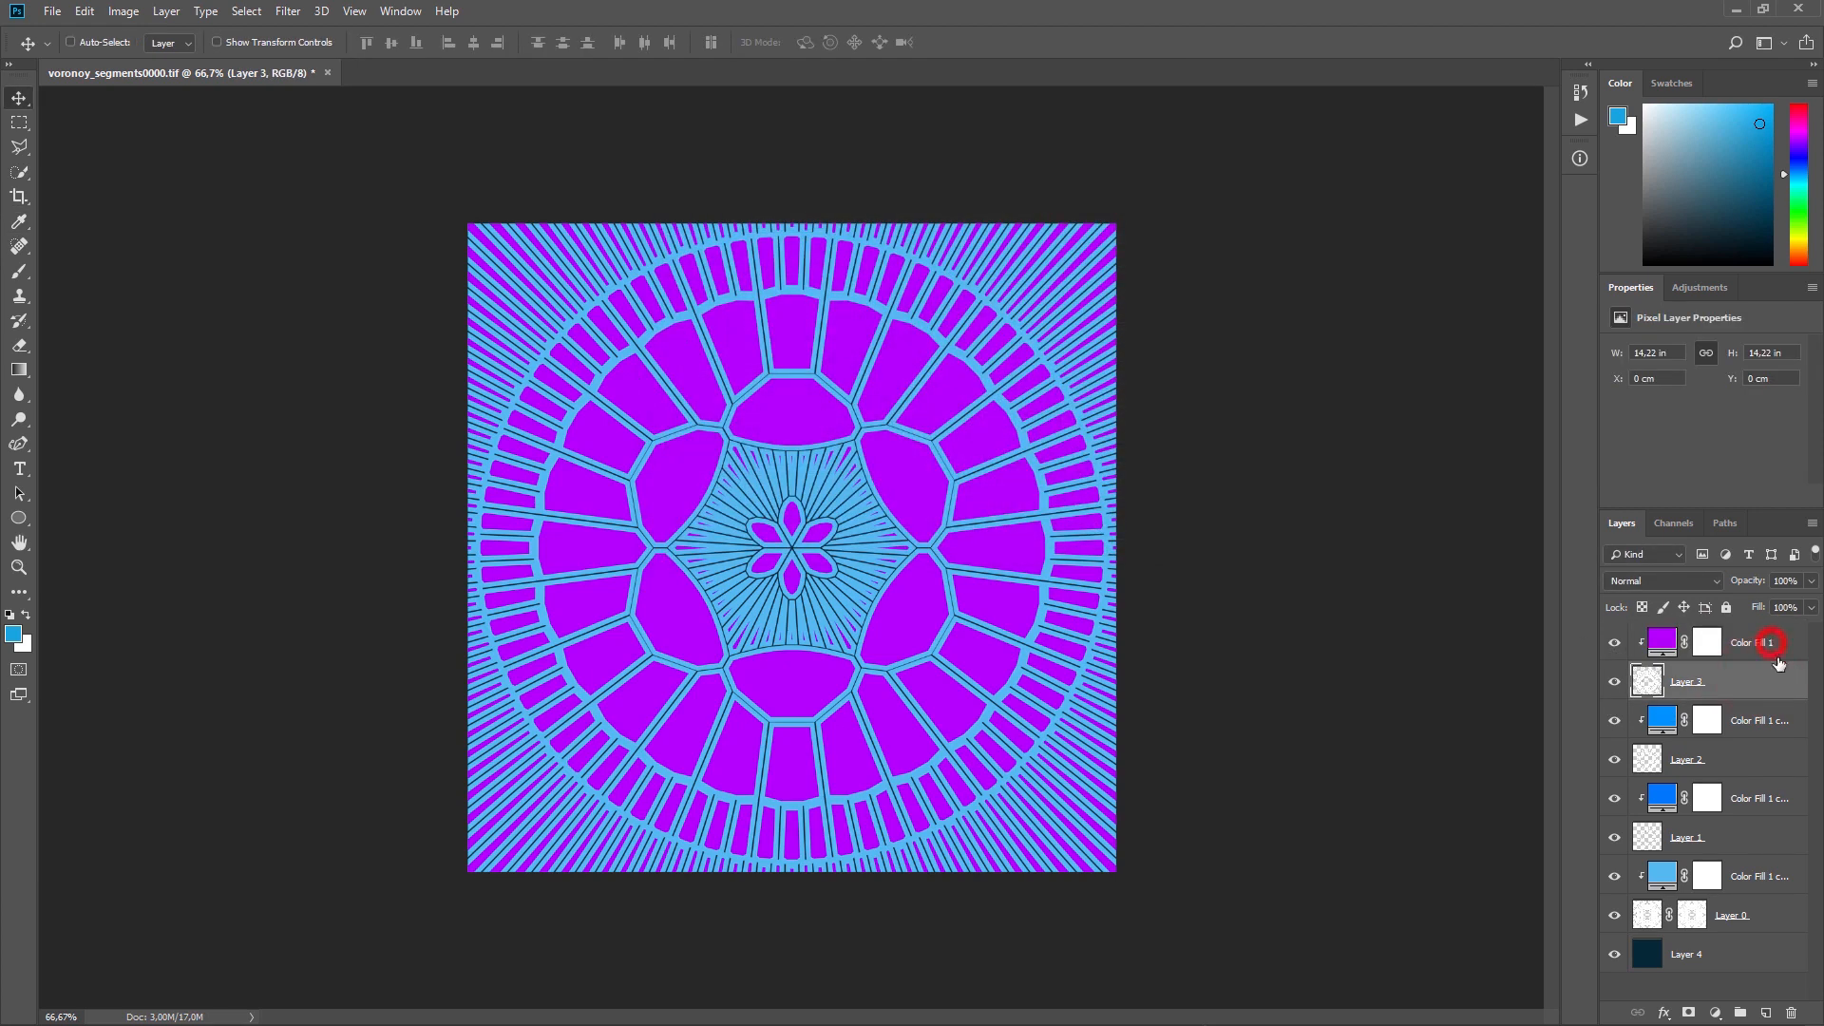
pyautogui.moveTo(1763, 681); pyautogui.dragTo(1781, 851)
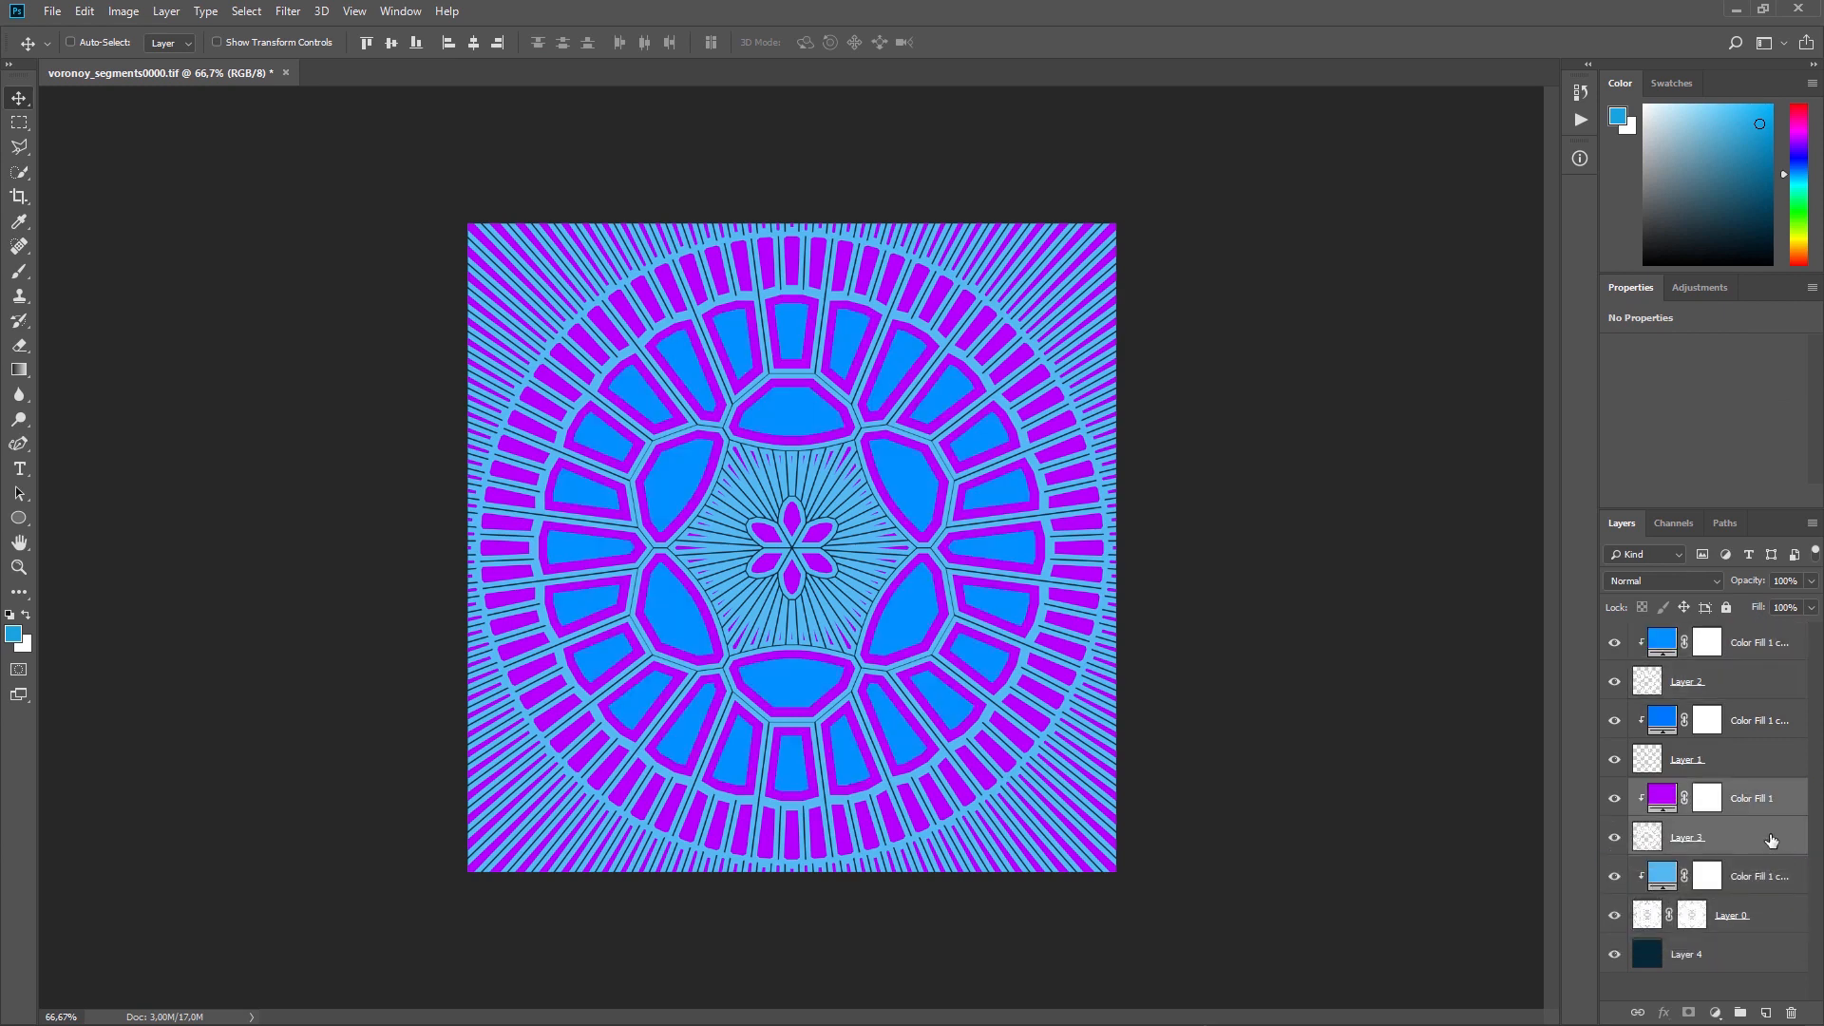
pyautogui.click(1759, 641)
pyautogui.keyDown('shift'); pyautogui.click(1766, 682); pyautogui.keyUp('shift')
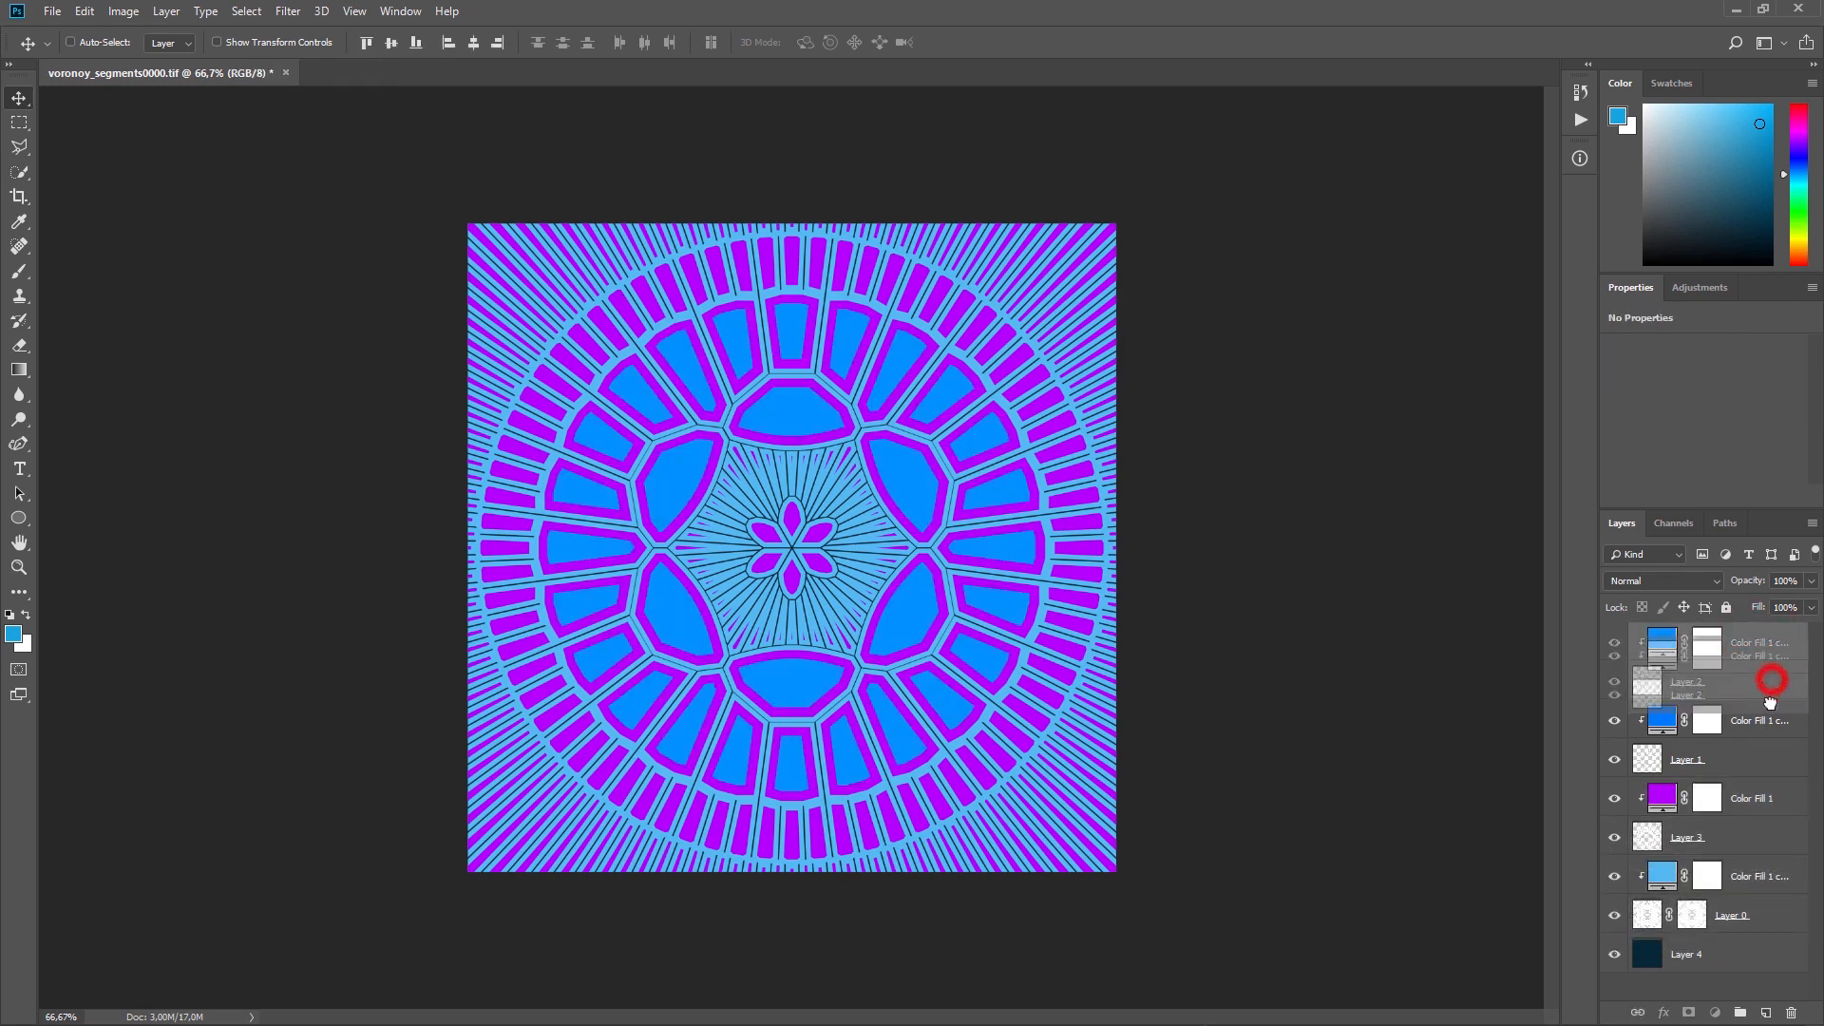
pyautogui.moveTo(1780, 770); pyautogui.dragTo(1779, 771)
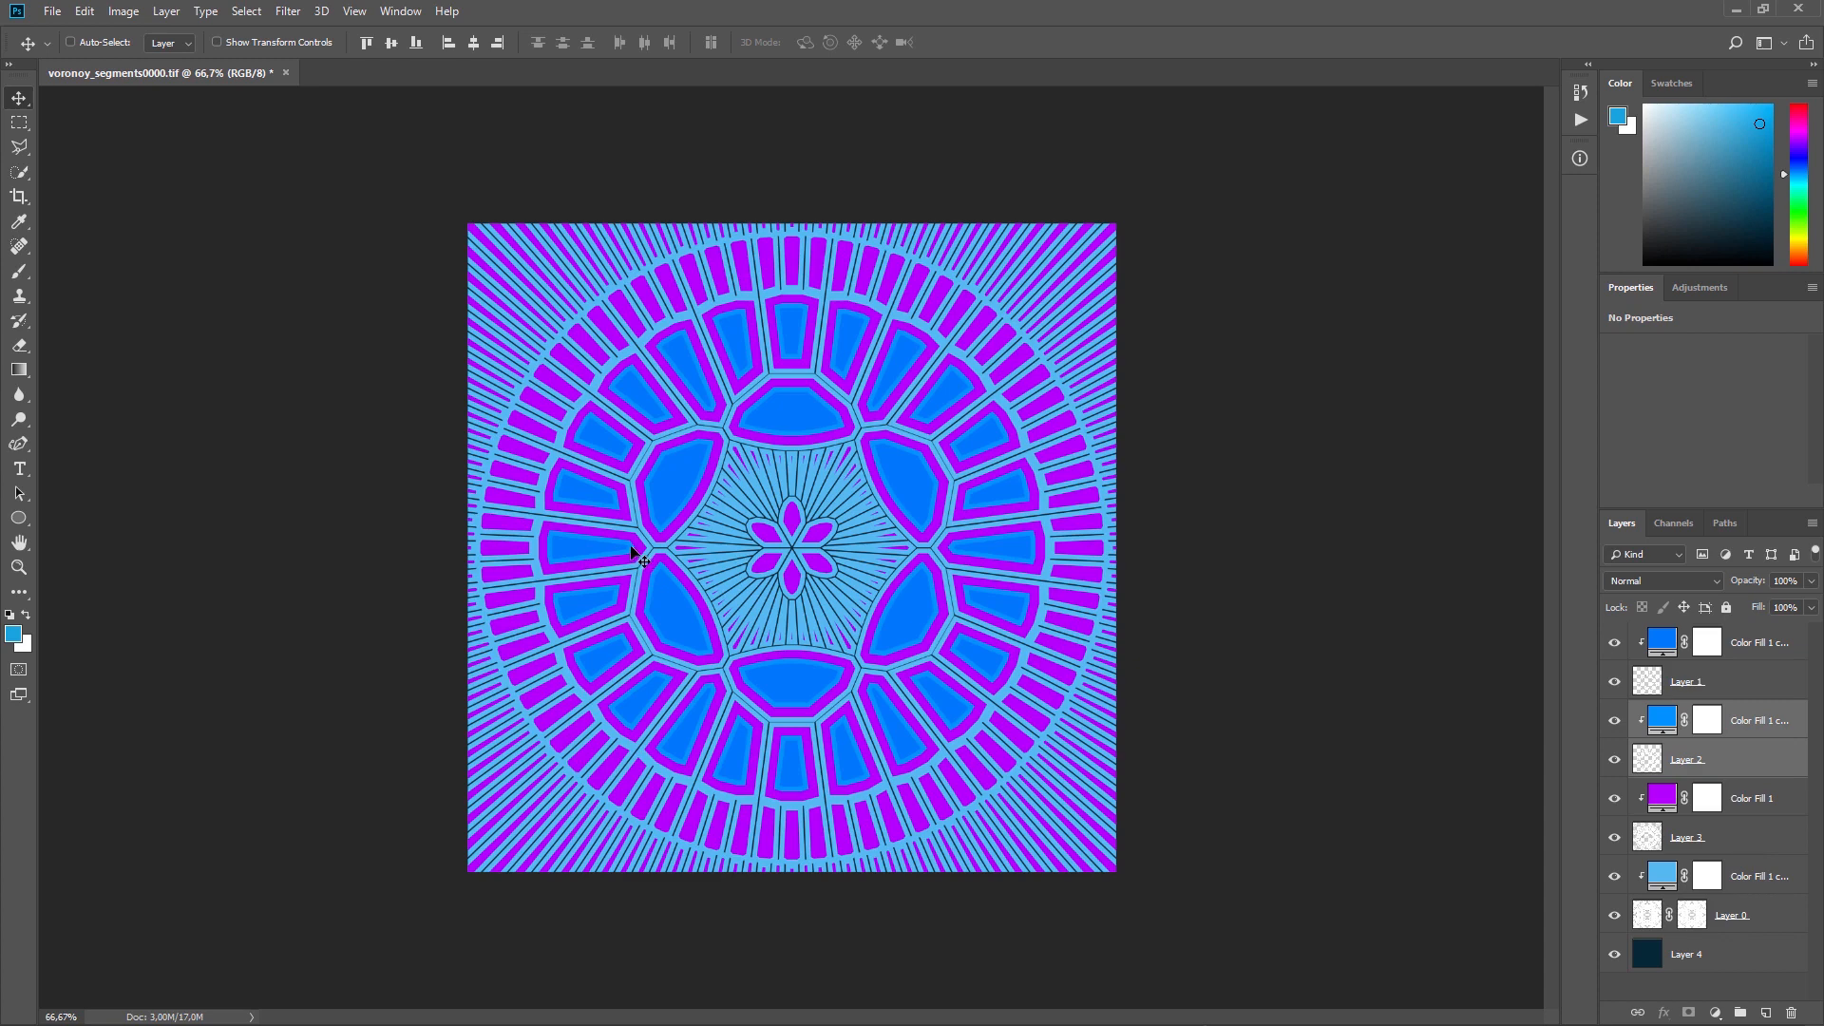
# Step: Lower the opacity of Layer 1 and set Layer 2's opacity to 58%
pyautogui.click(1615, 643)
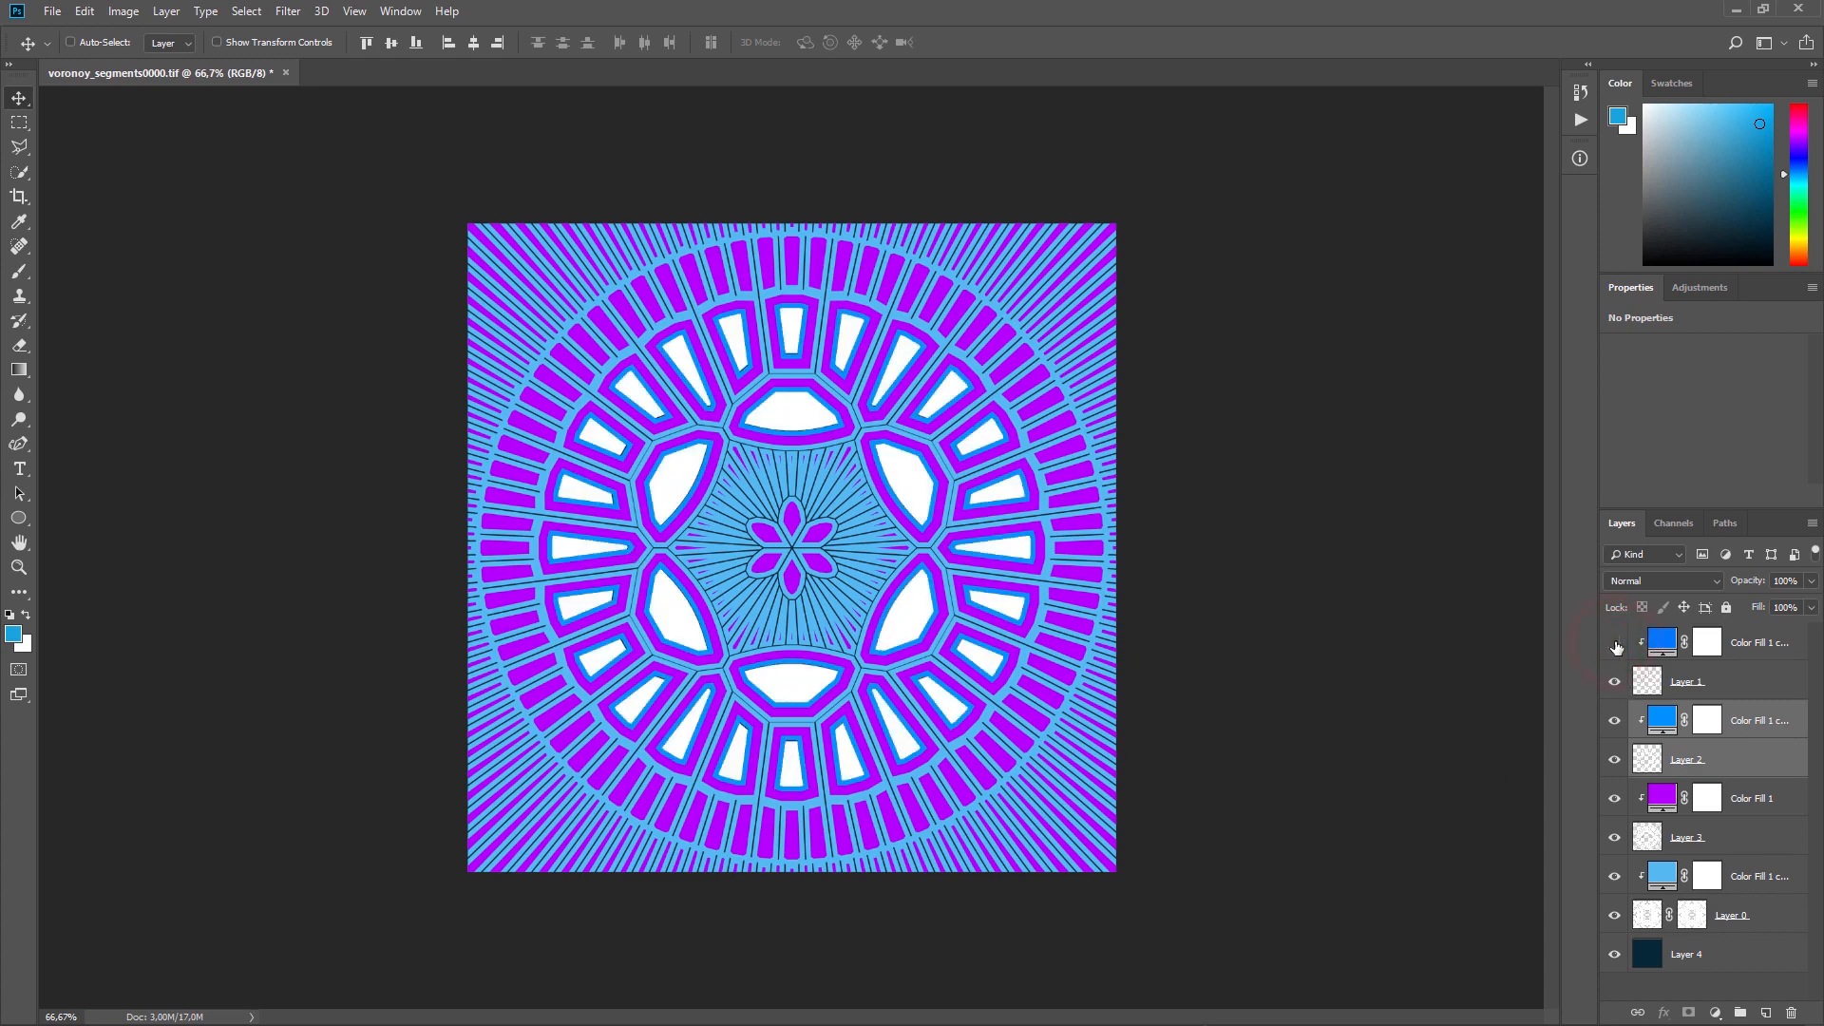
pyautogui.click(1615, 643)
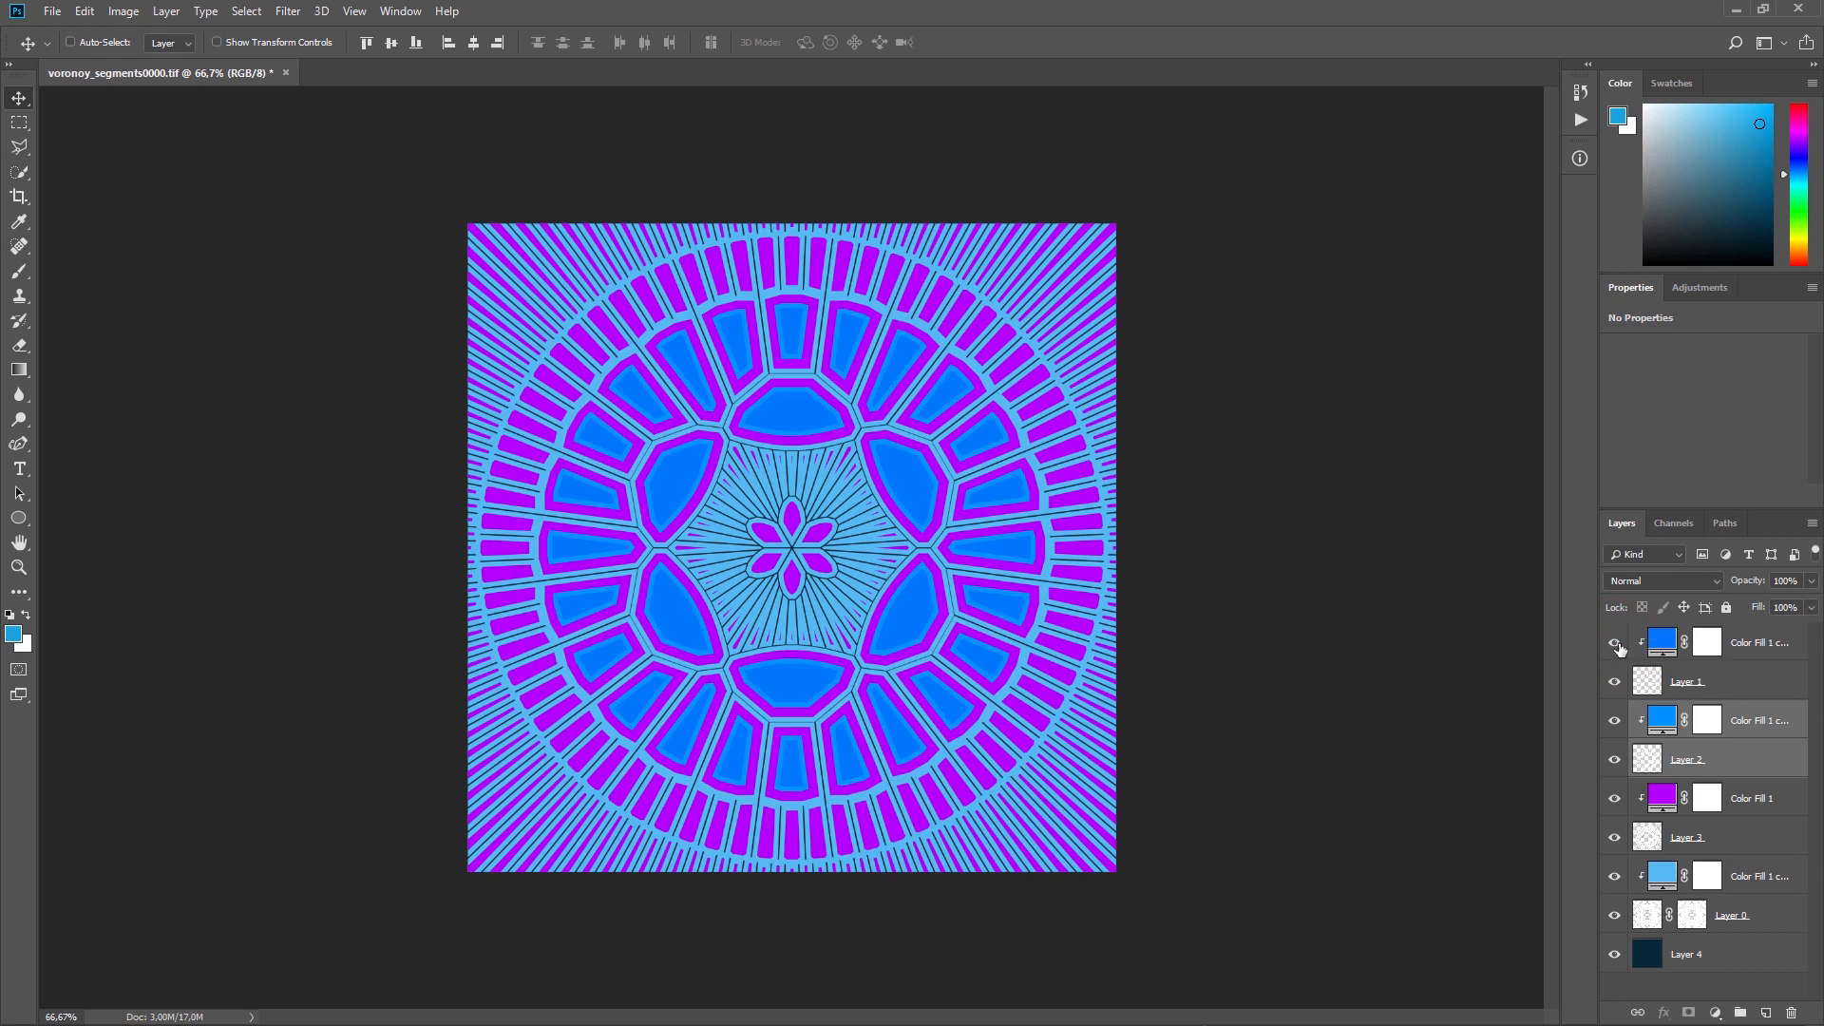
pyautogui.click(1764, 656)
pyautogui.click(1762, 675)
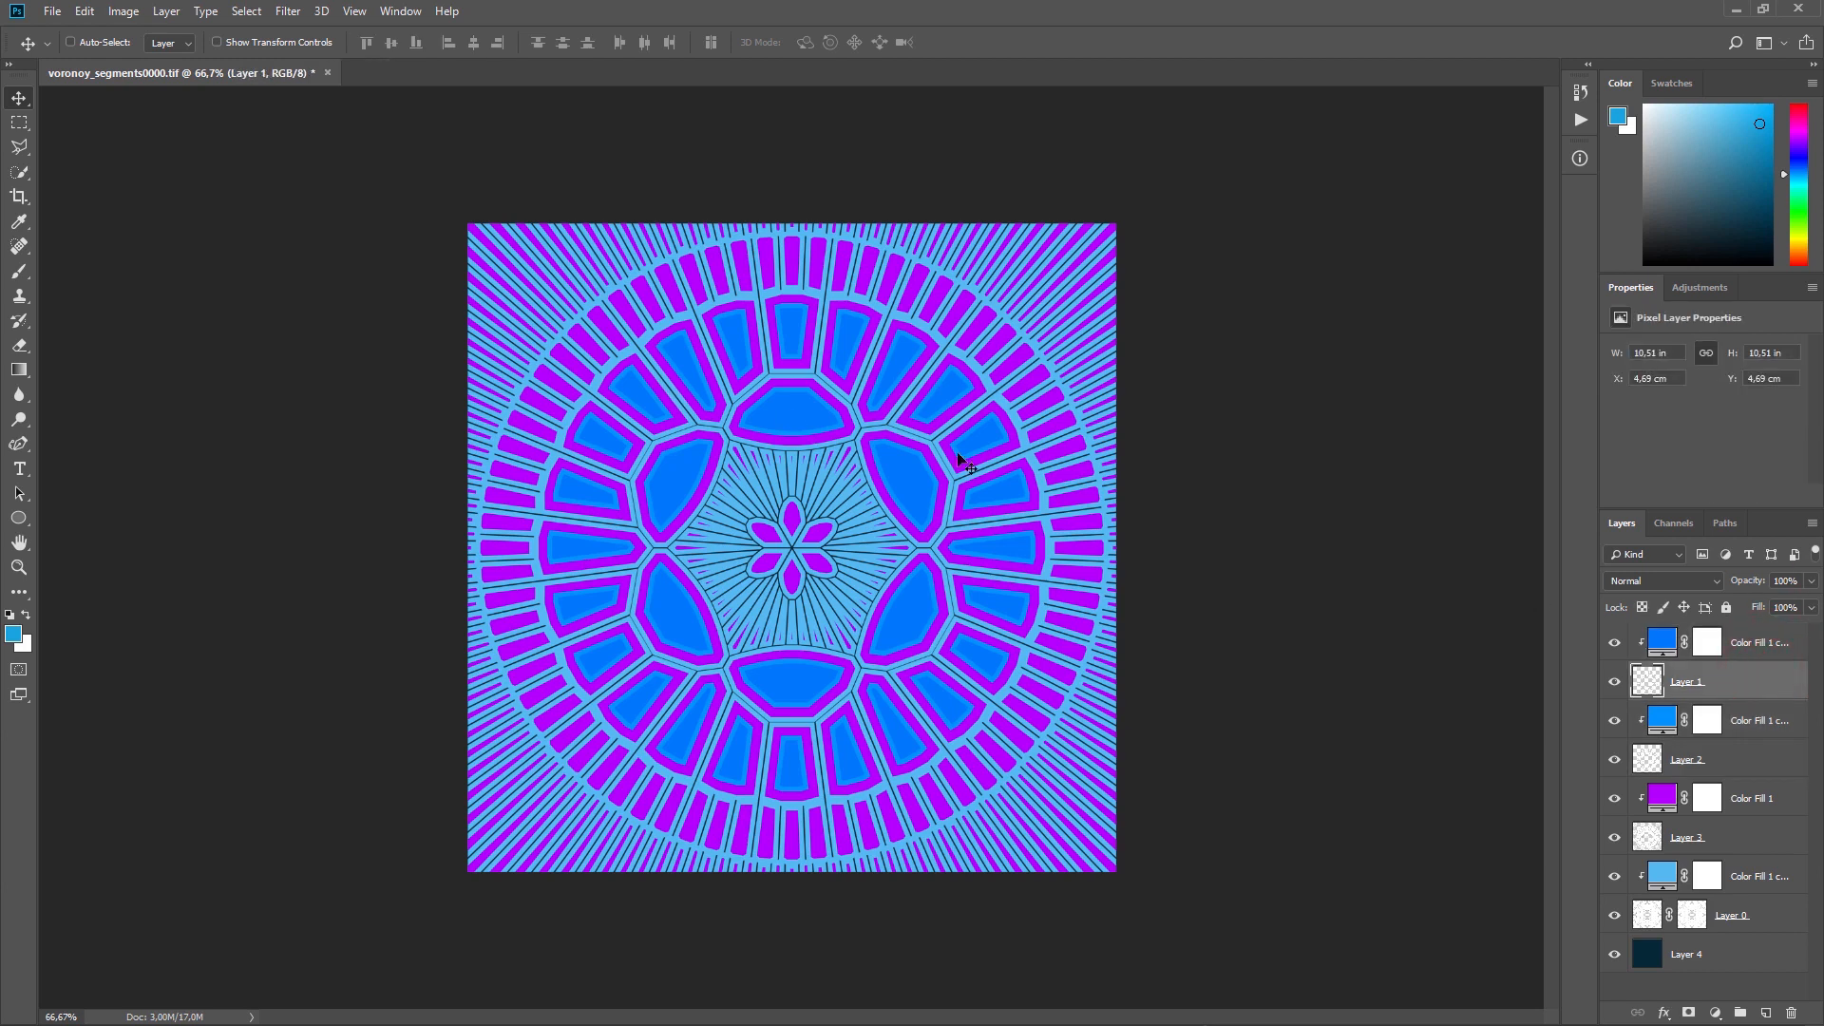
pyautogui.moveTo(1811, 581); pyautogui.dragTo(1763, 608)
pyautogui.click(1757, 760)
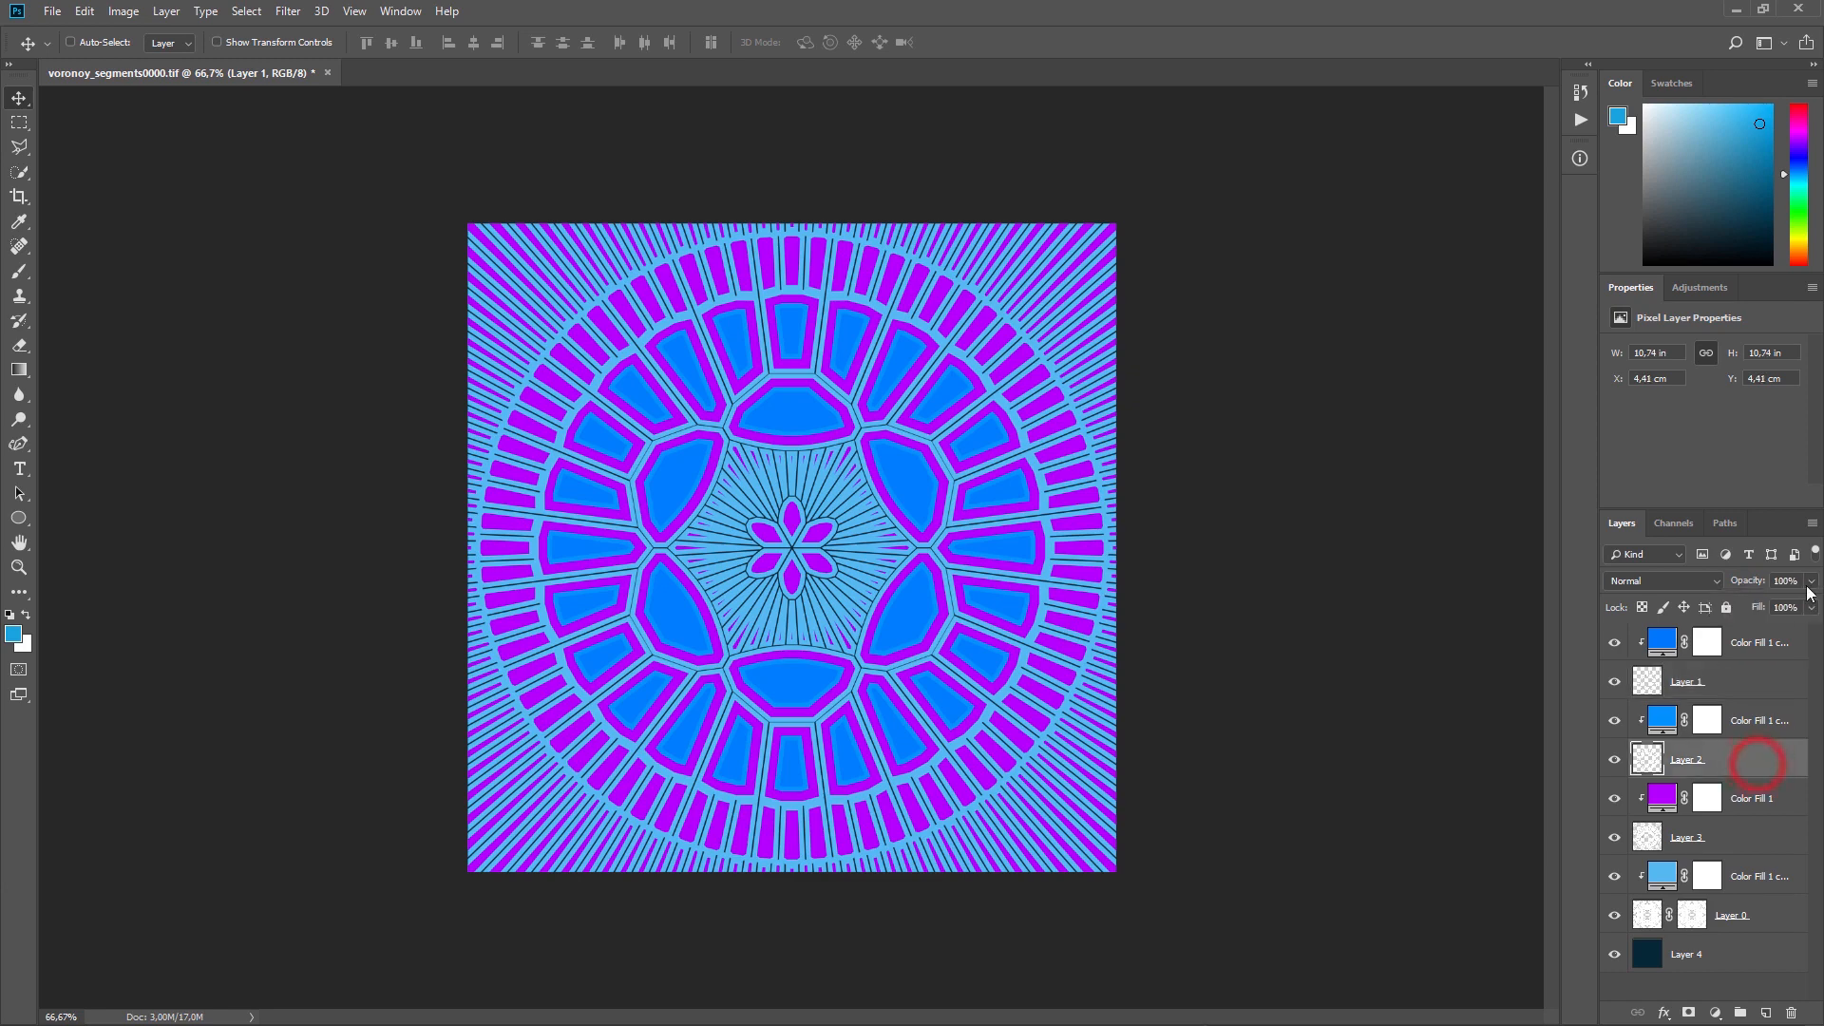
pyautogui.moveTo(1811, 589); pyautogui.dragTo(1756, 608)
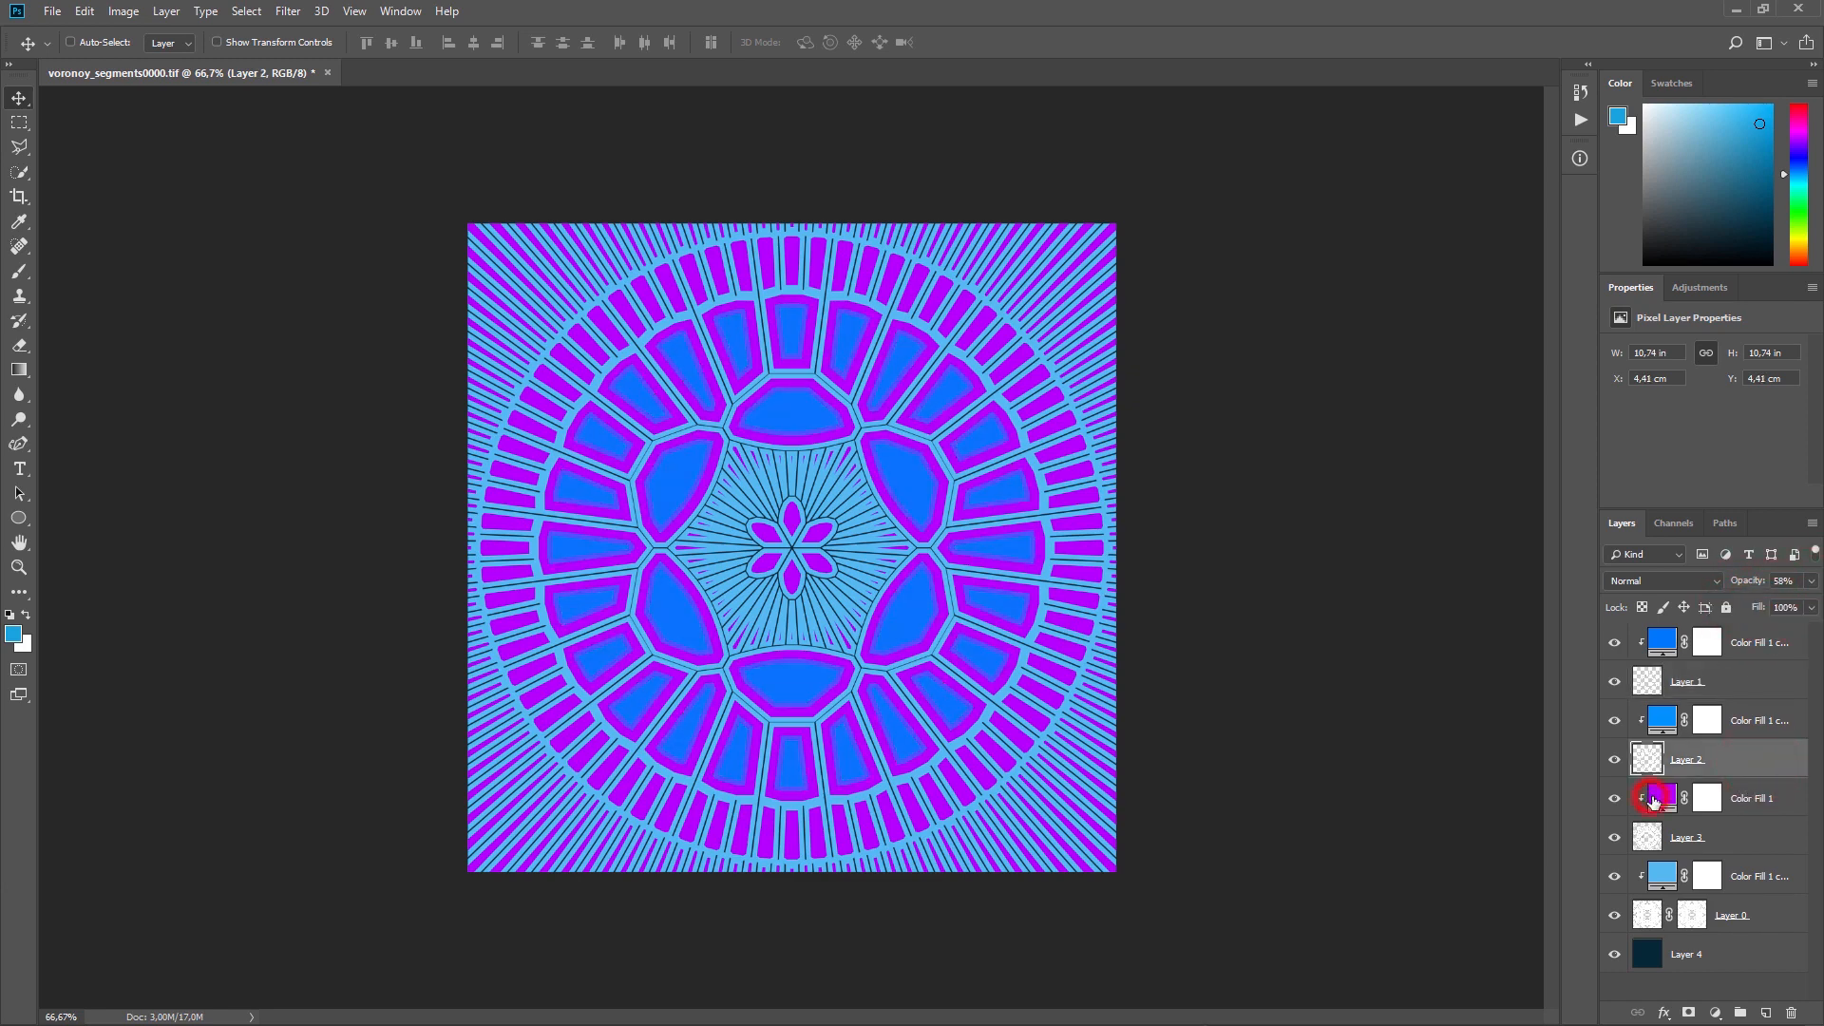
# Step: Change the purple colour fill clipped to Layer 3 to a very pale blue
pyautogui.click(1662, 798)
pyautogui.doubleClick(1662, 798)
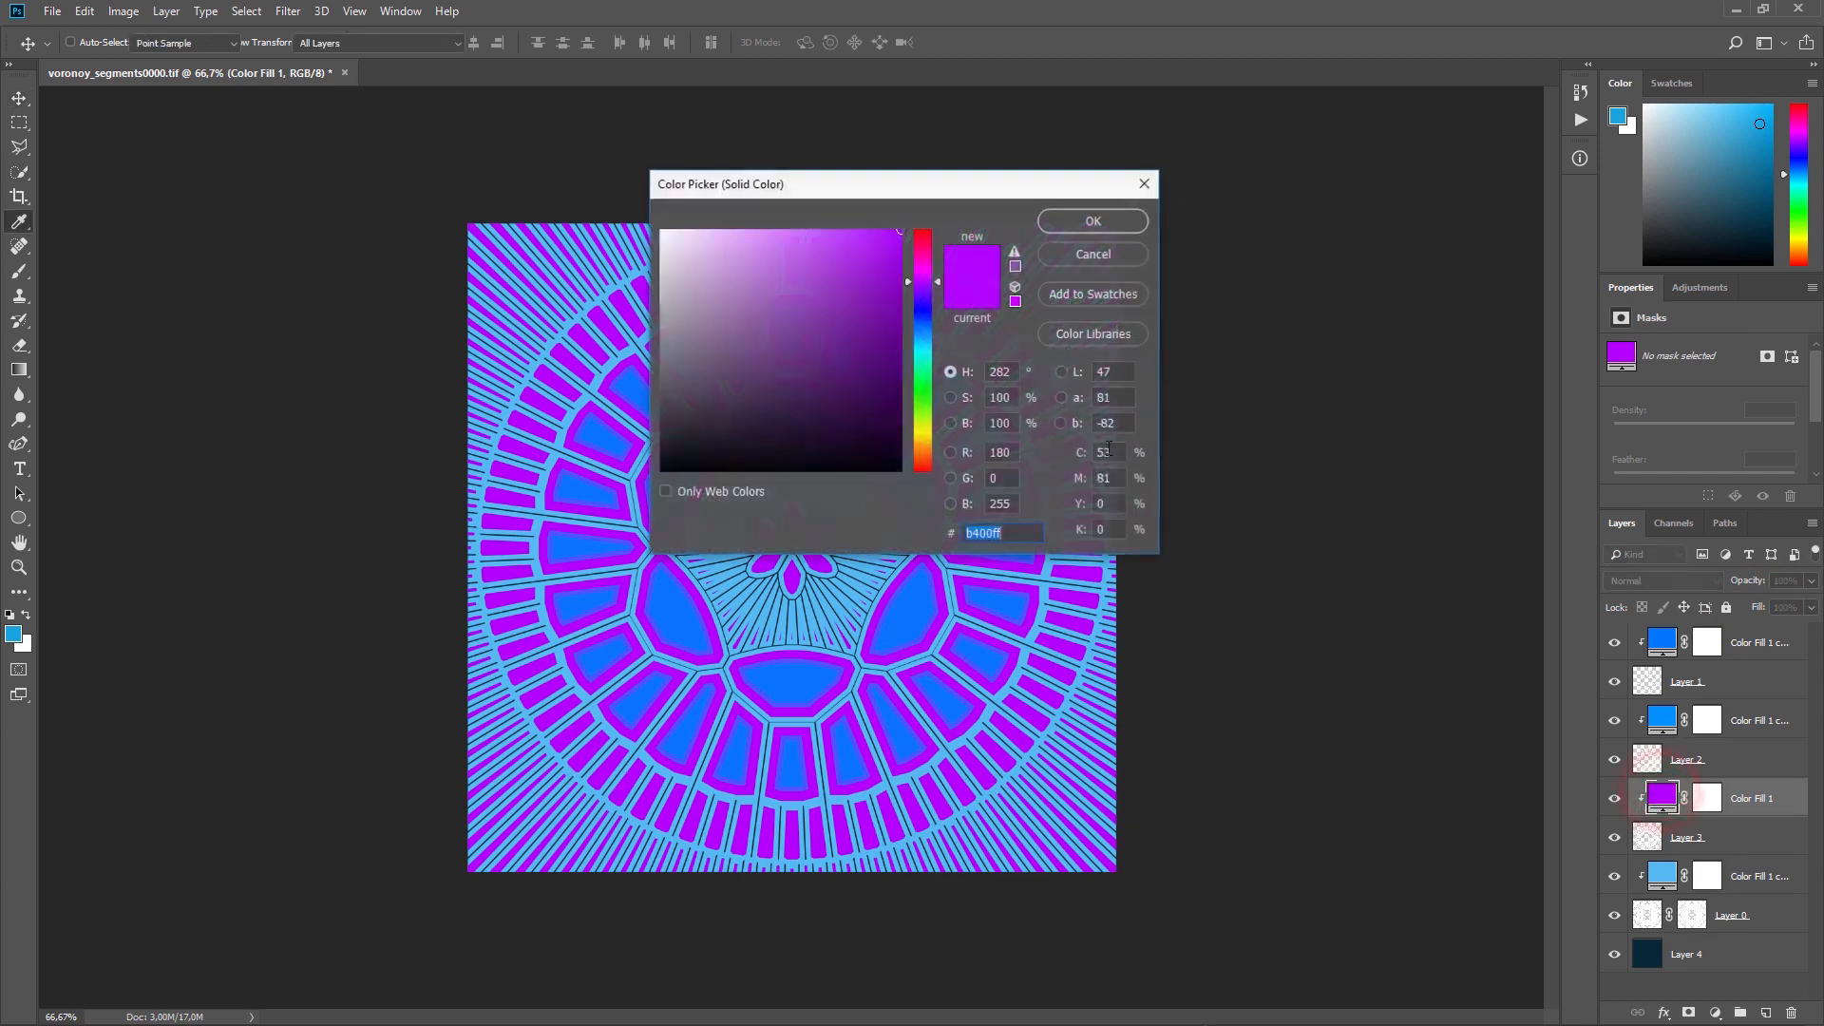
pyautogui.moveTo(927, 344); pyautogui.dragTo(939, 340)
pyautogui.moveTo(830, 248); pyautogui.dragTo(713, 217)
pyautogui.click(1083, 221)
# Step: Set the foreground colour to white and fill Layer 4 with it
pyautogui.click(1653, 952)
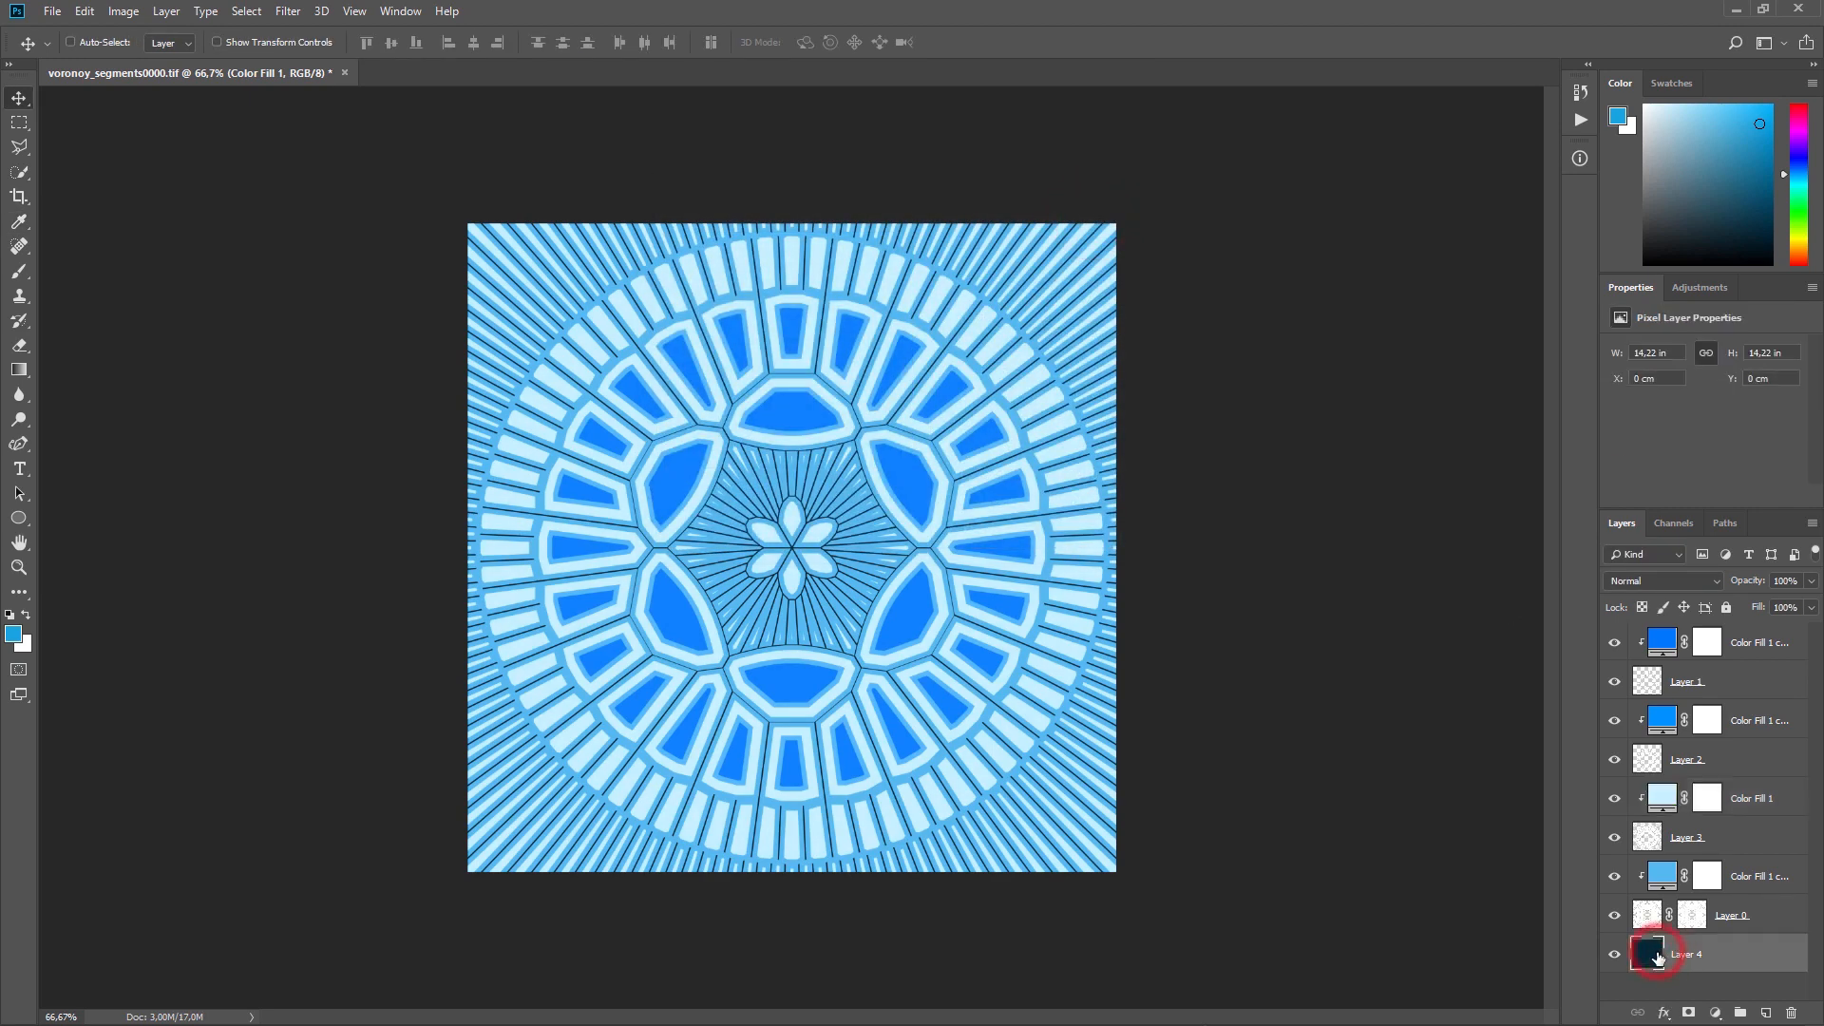
pyautogui.moveTo(1691, 160); pyautogui.dragTo(1631, 71)
pyautogui.hotkey('alt', 'BackSpace')
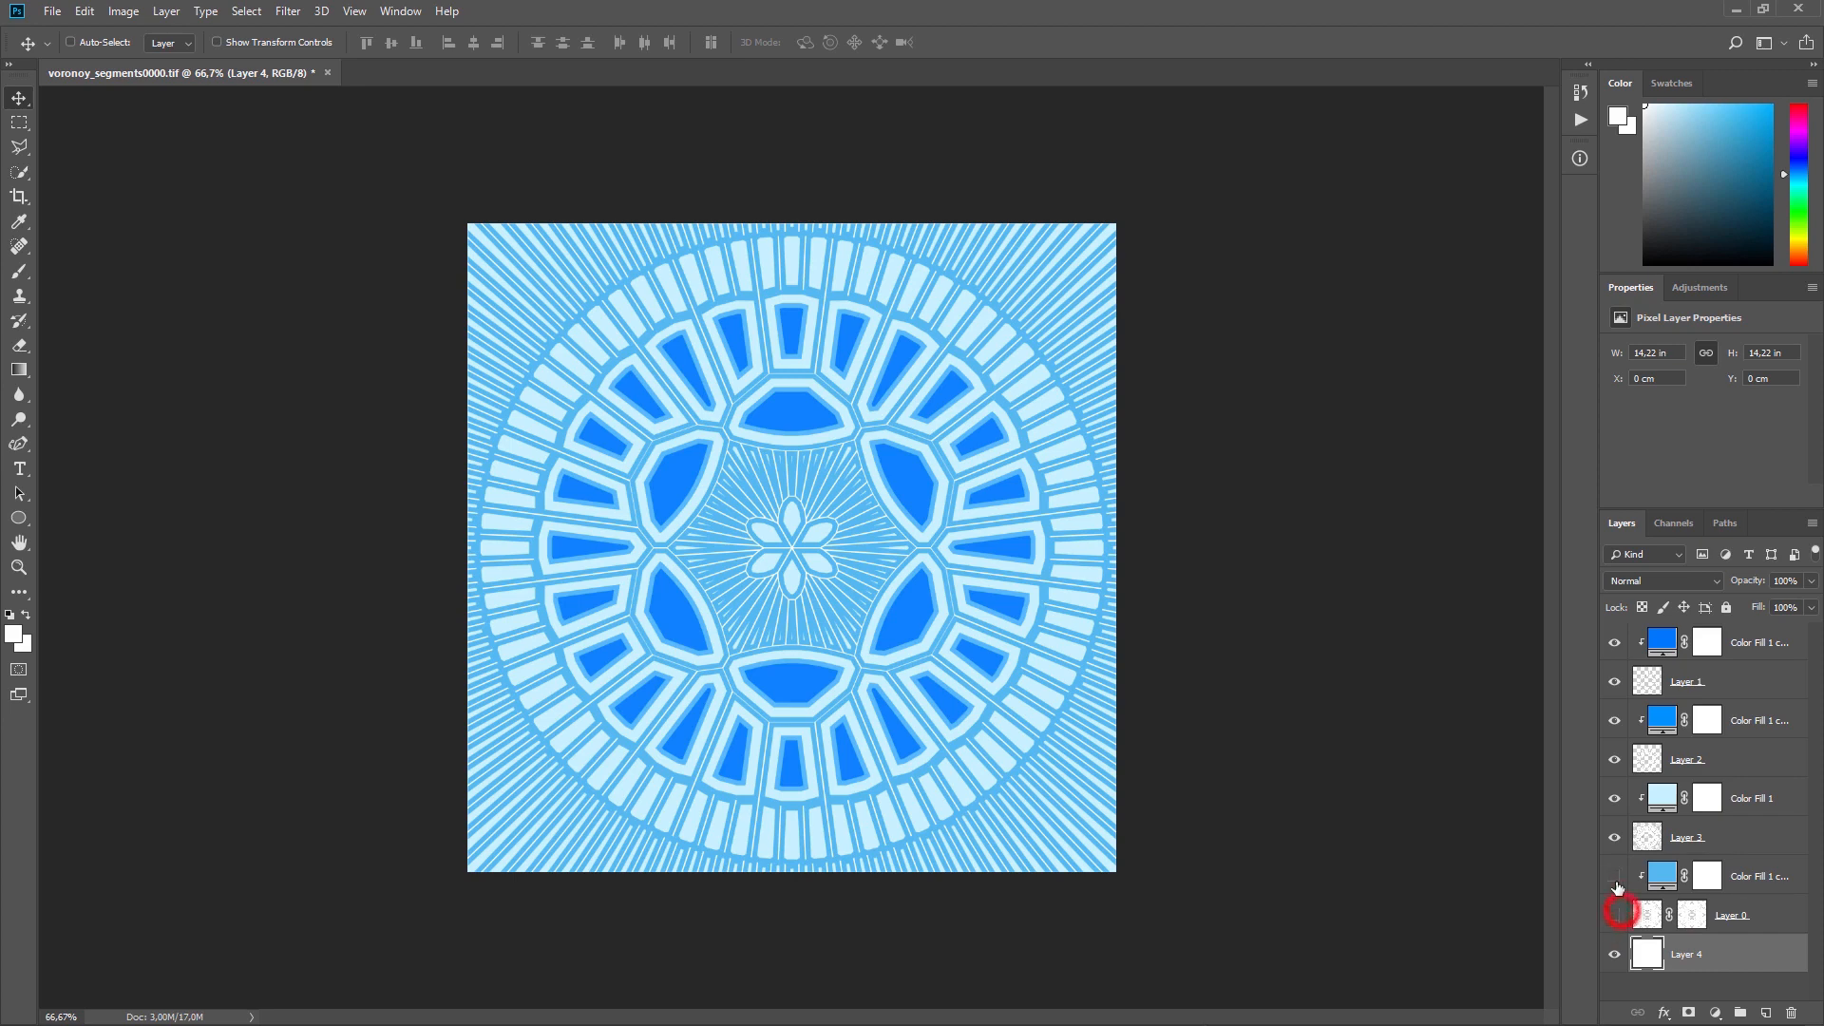
# Step: Hide Layer 0 and Layer 2 along with the colour fills clipped to them
pyautogui.moveTo(1614, 915); pyautogui.dragTo(1618, 887)
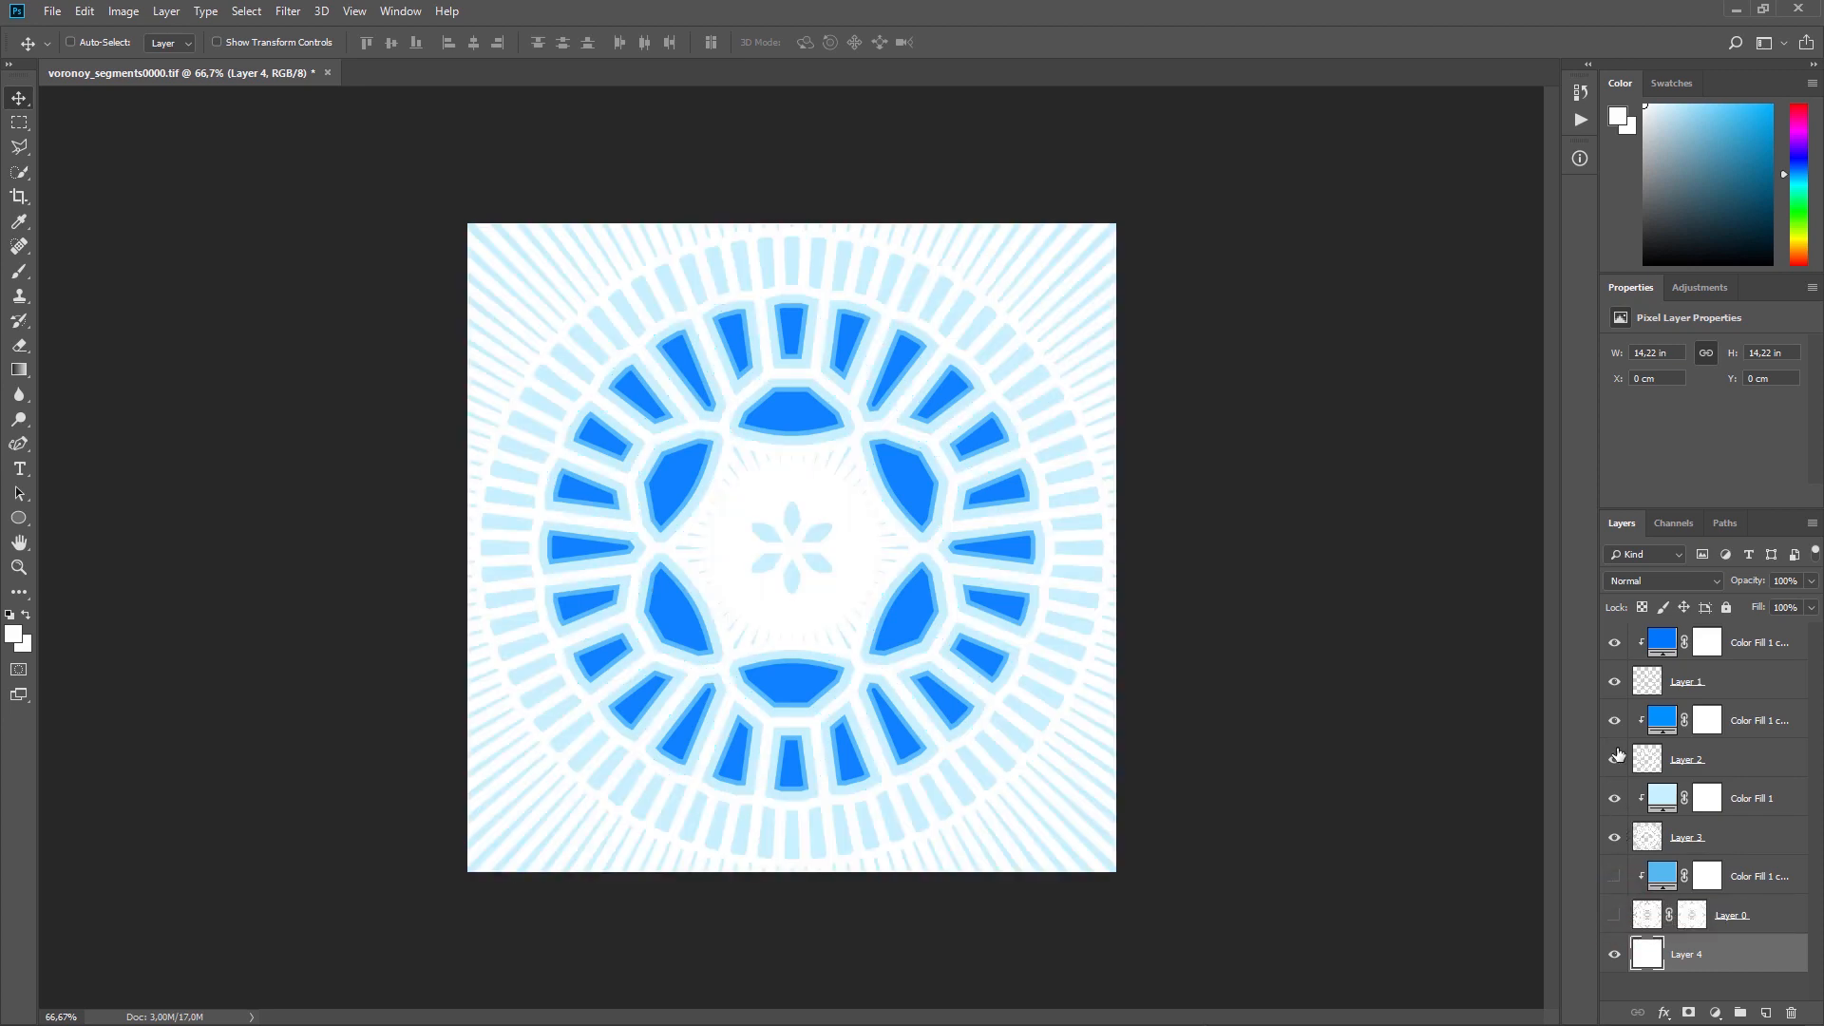
pyautogui.moveTo(1615, 759); pyautogui.dragTo(1618, 730)
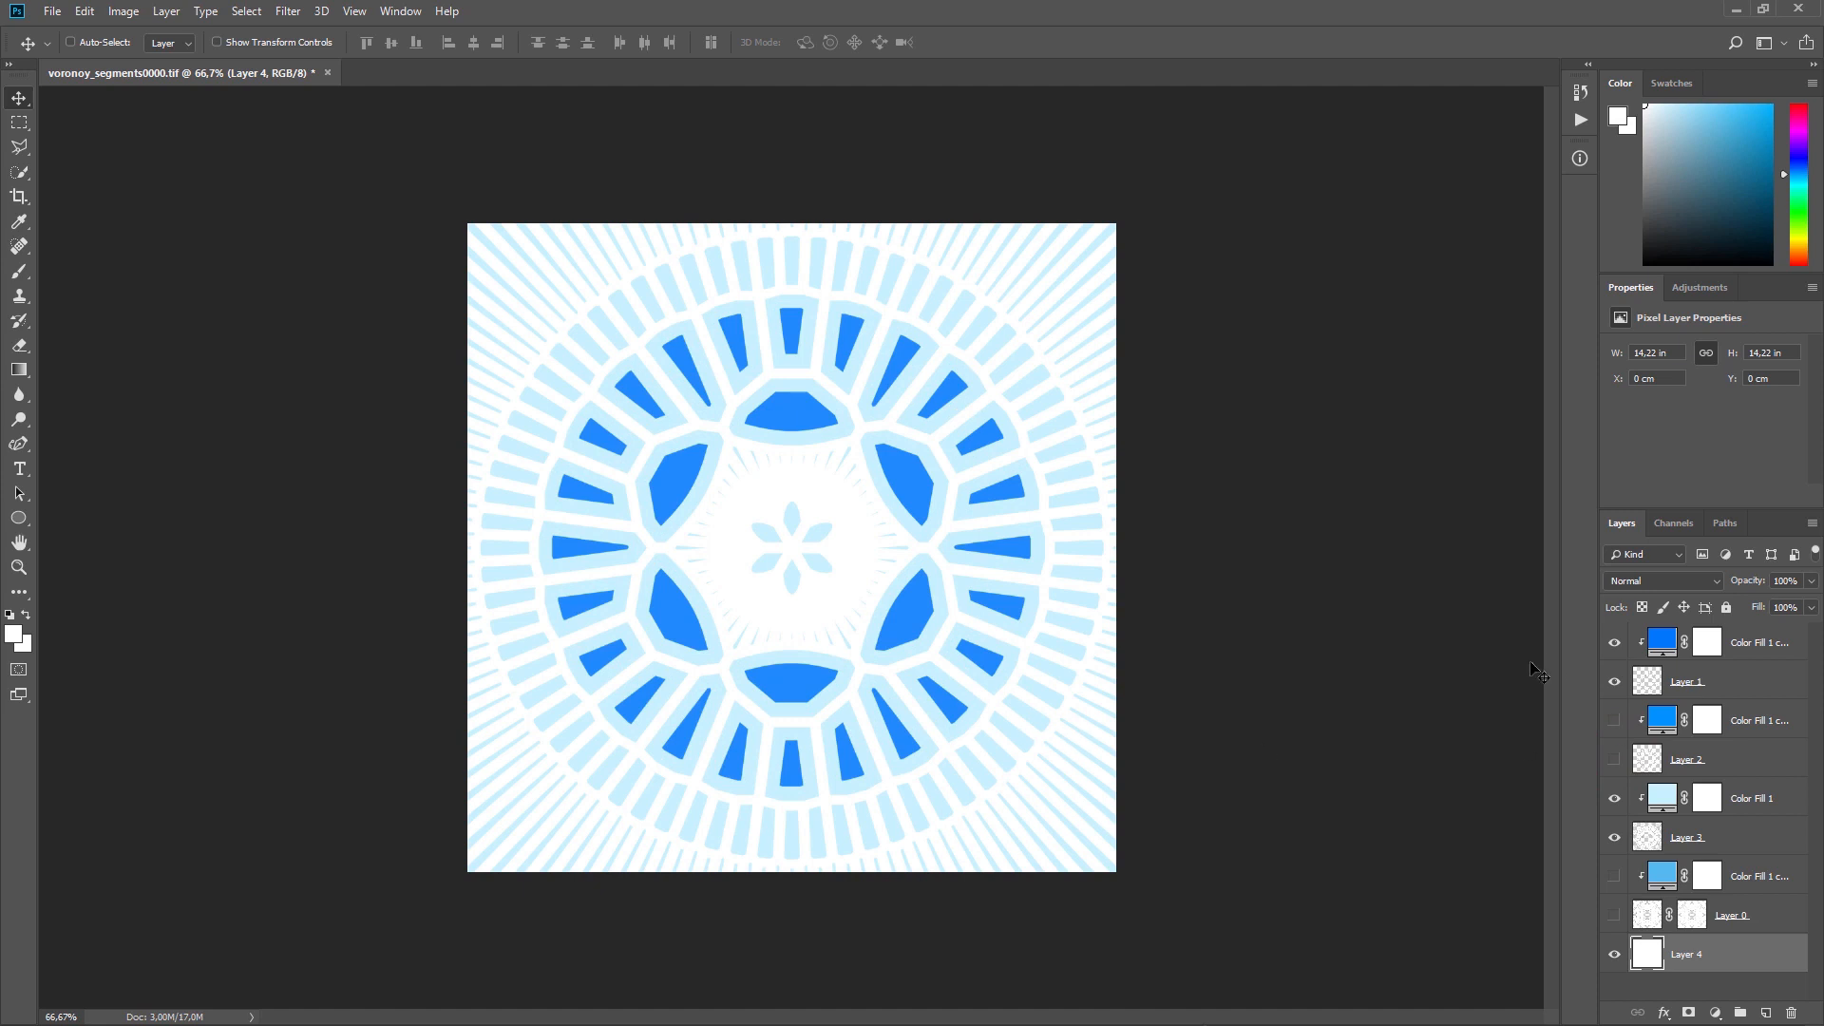
# Step: Compare Layer 1 over different combinations of Layers 0, 2 and 3 by switching those layers and their fills on and off
pyautogui.click(1614, 801)
pyautogui.click(1616, 841)
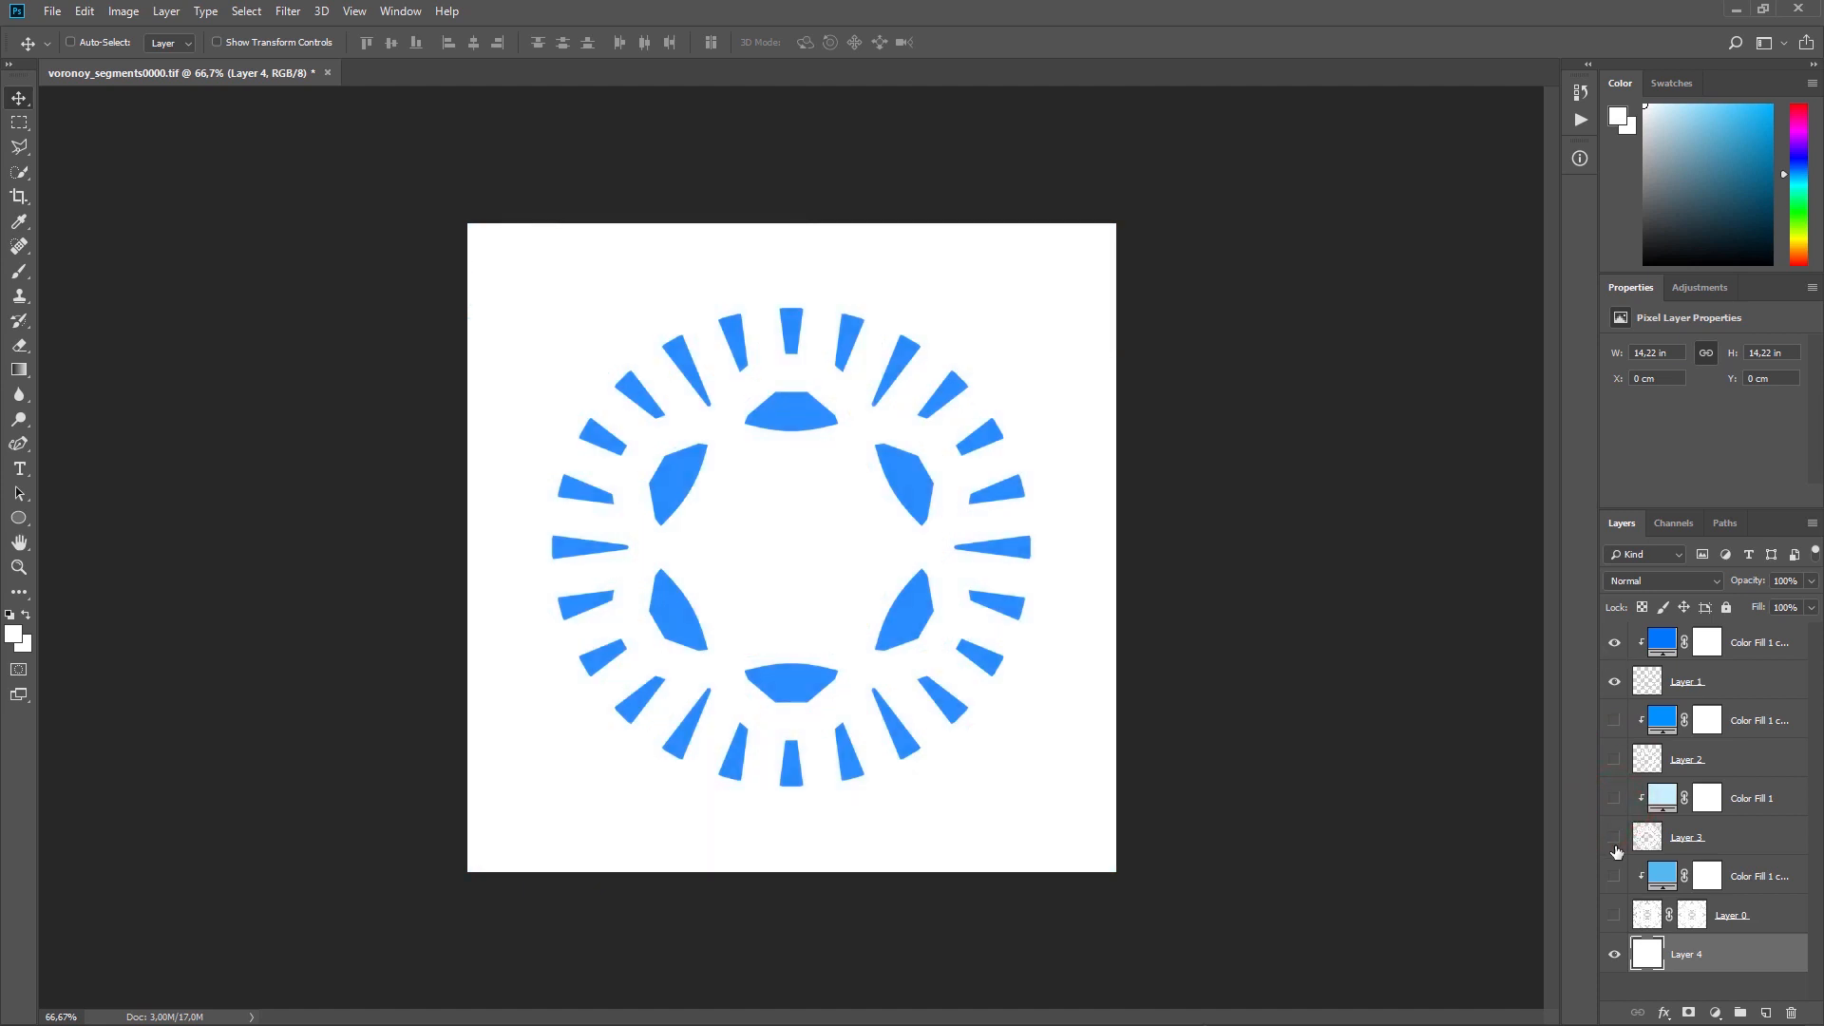
pyautogui.click(1615, 760)
pyautogui.click(1613, 799)
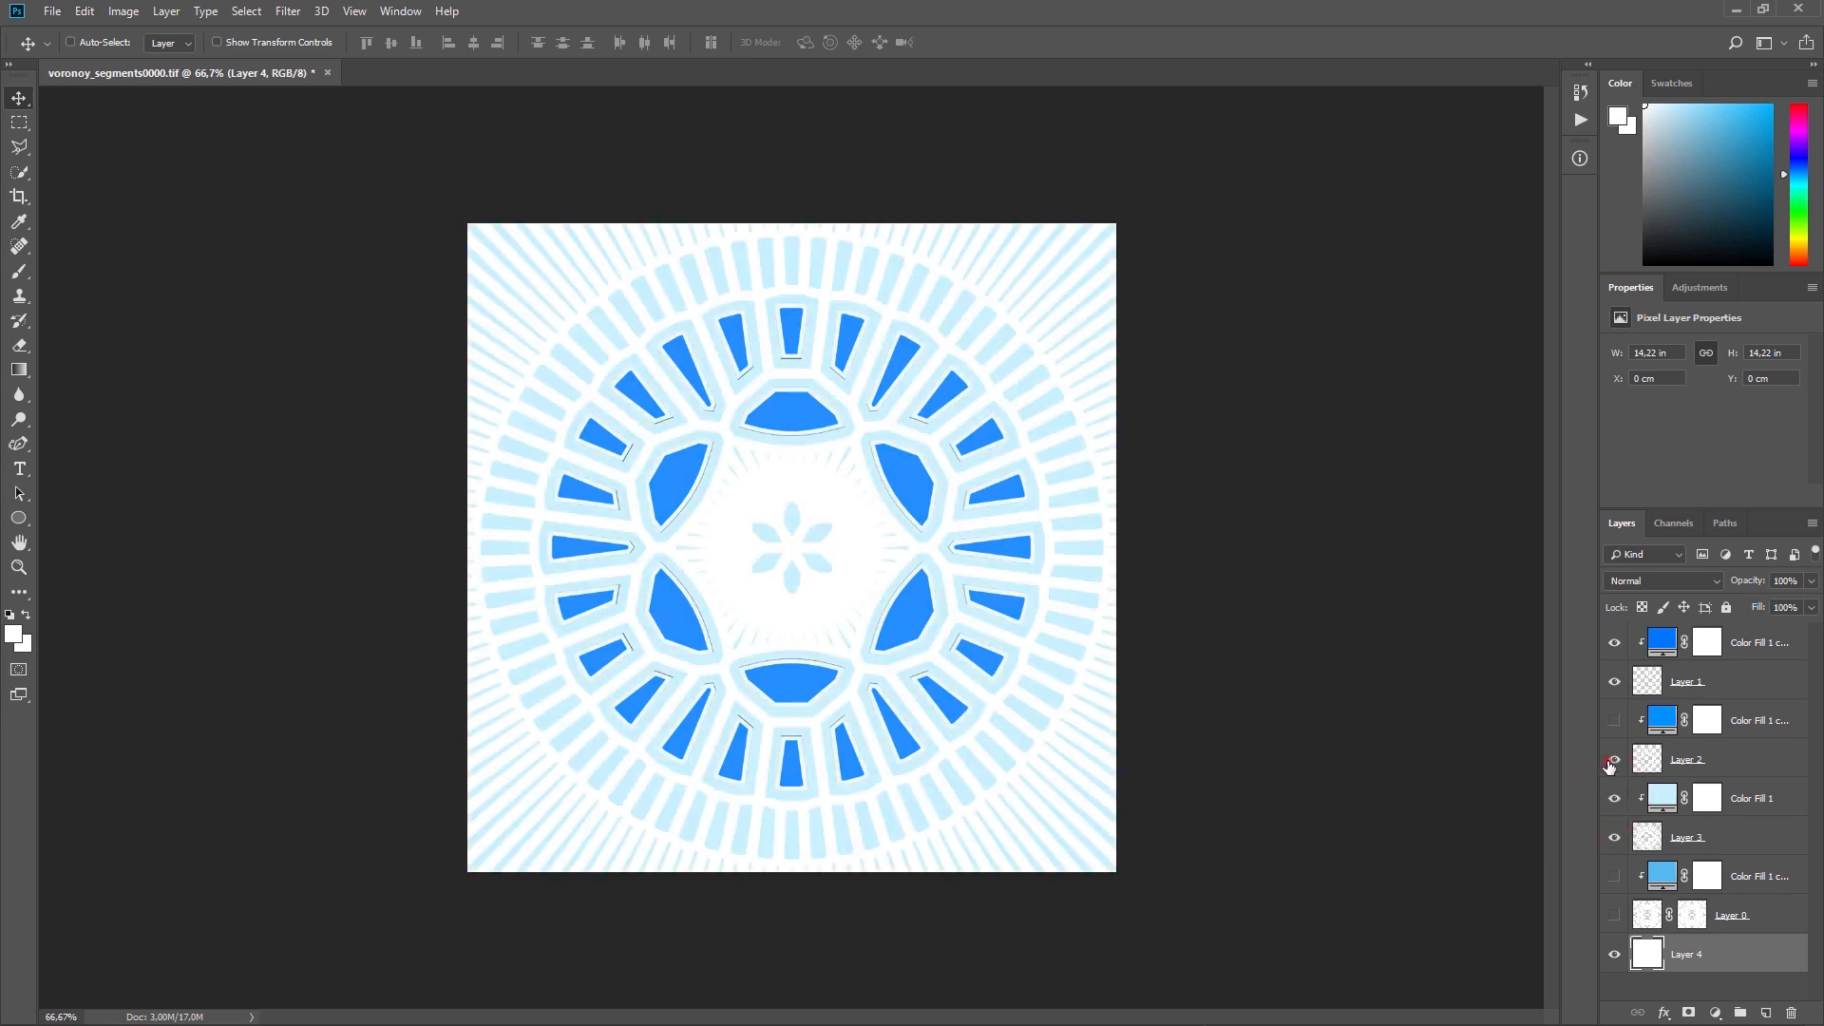
pyautogui.moveTo(1610, 762); pyautogui.dragTo(1615, 839)
pyautogui.click(1615, 840)
pyautogui.click(1615, 876)
pyautogui.click(1614, 916)
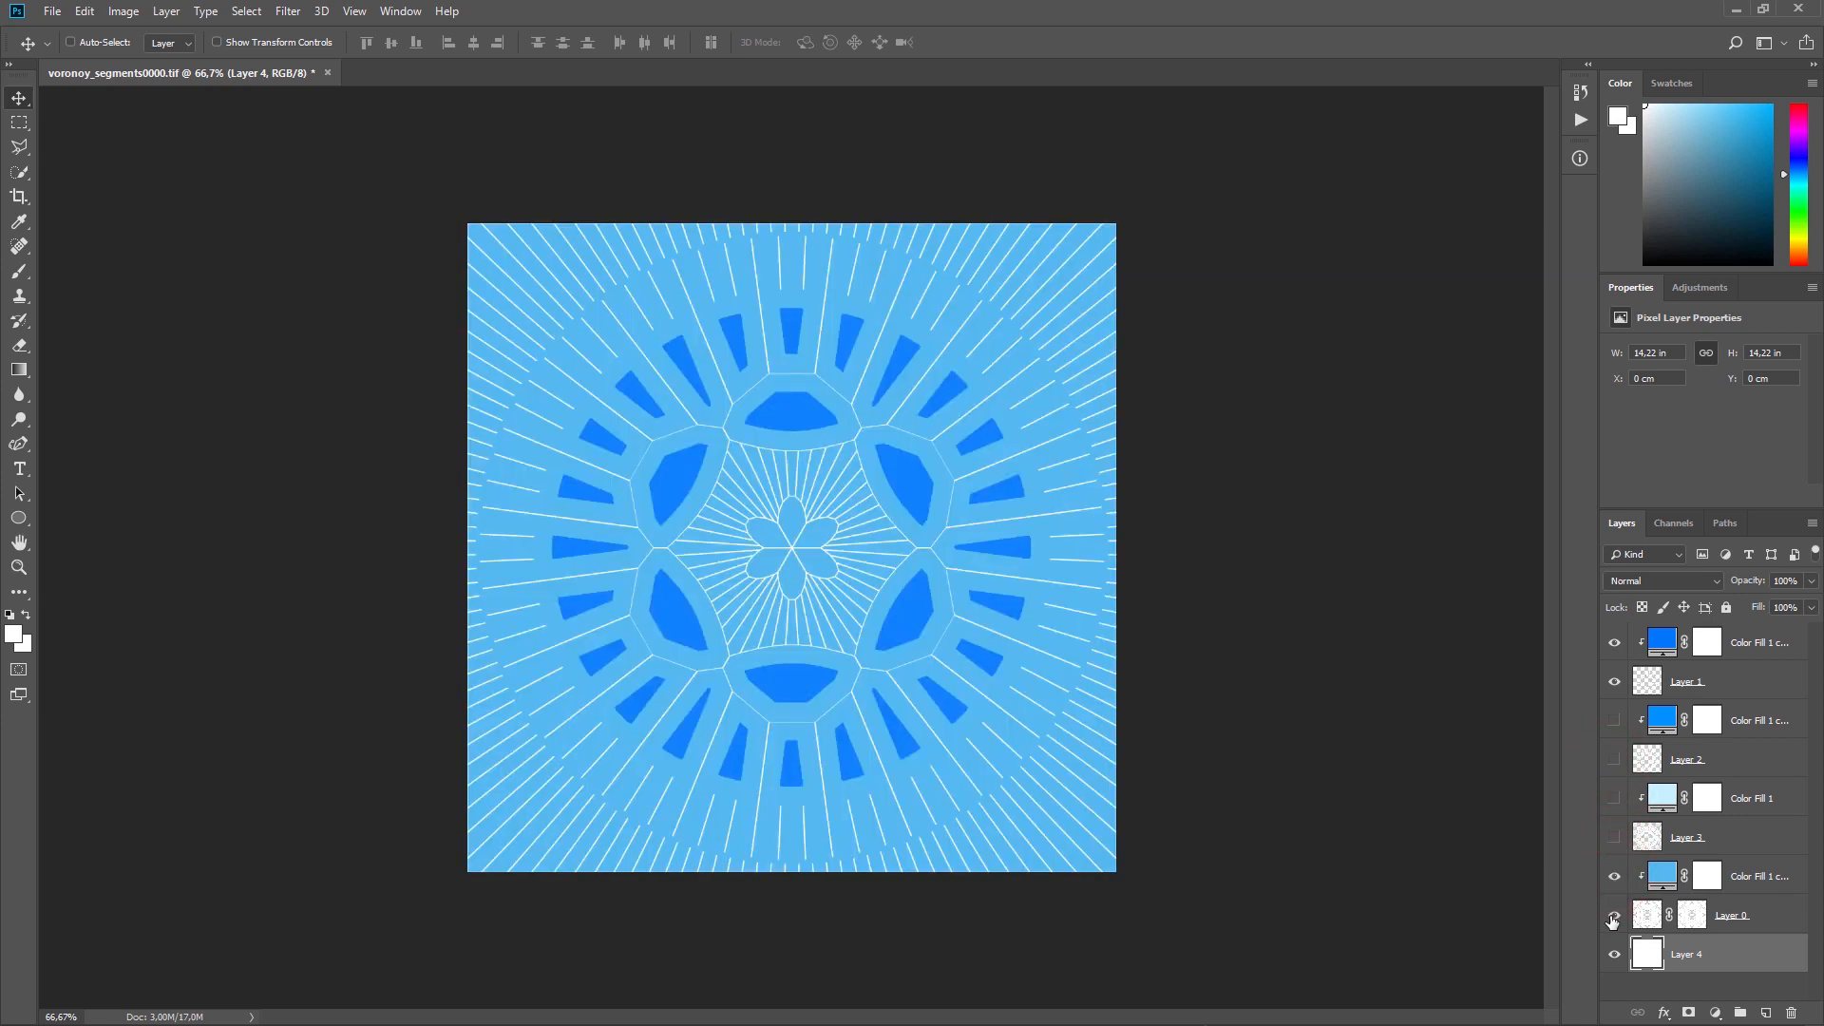
pyautogui.moveTo(1617, 919); pyautogui.dragTo(1612, 803)
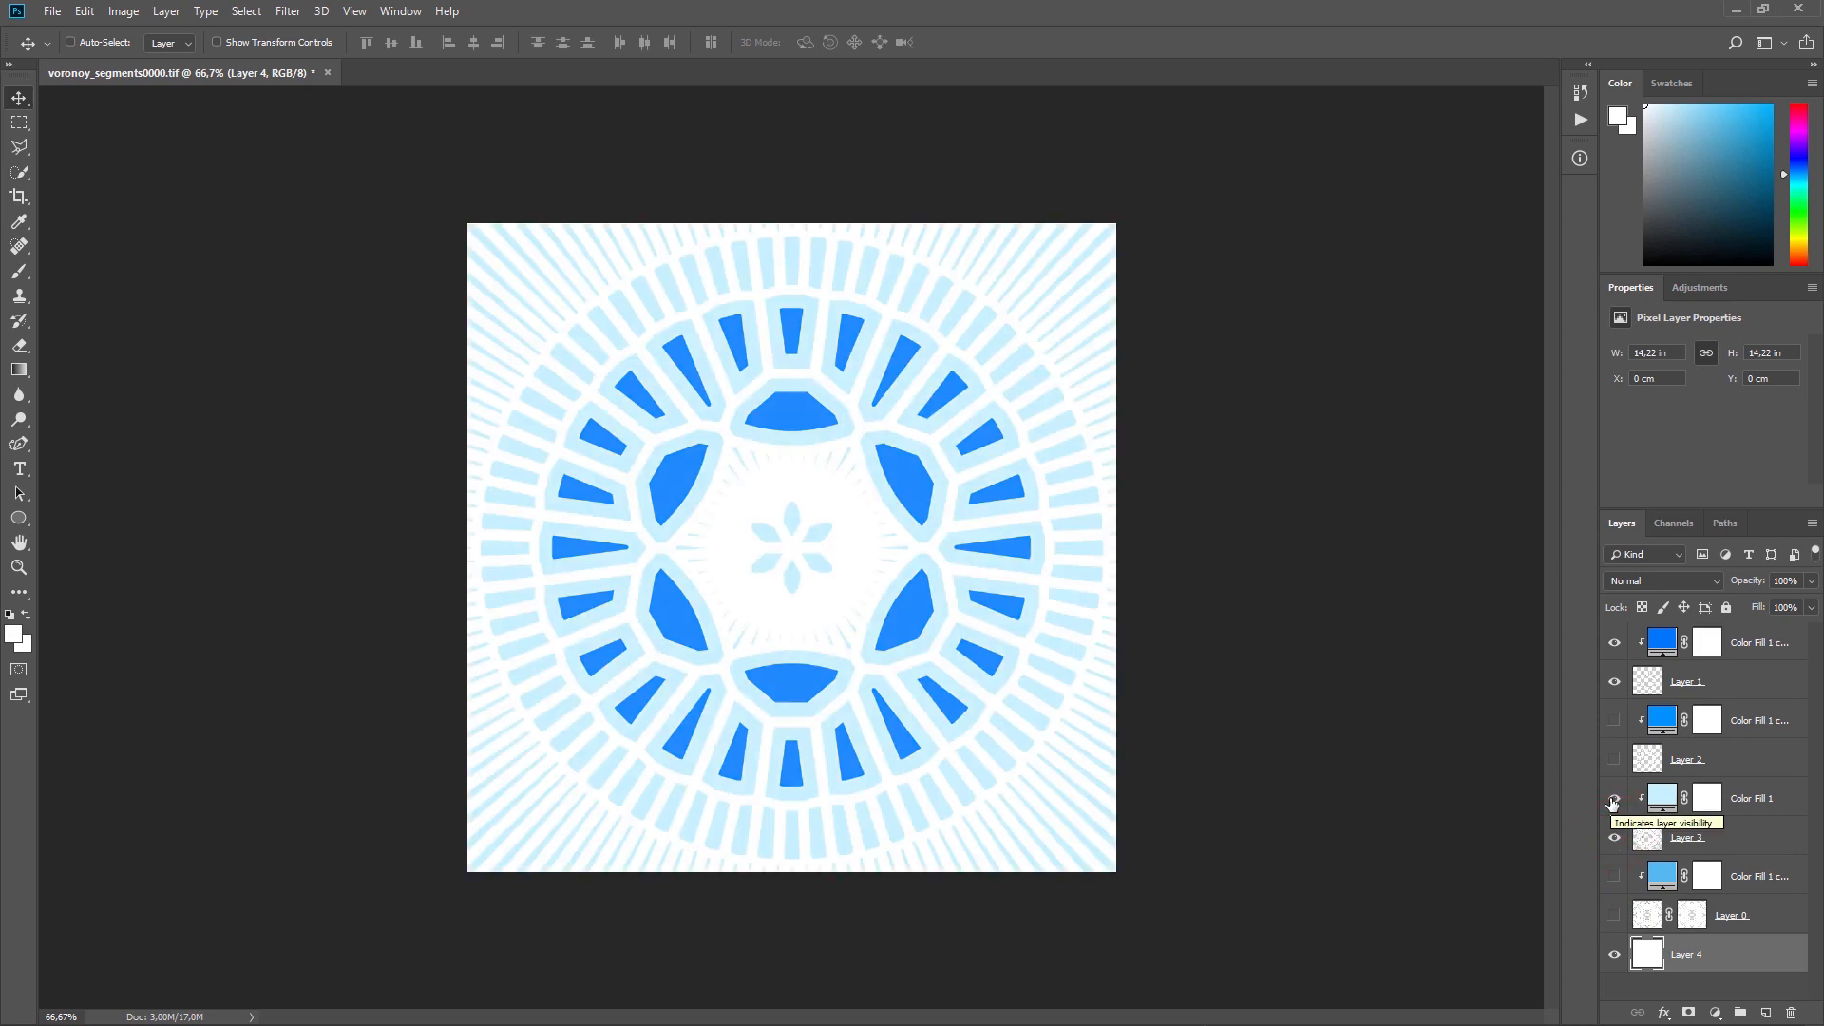
# Step: Group Layer 3 with its clipped colour fill and add a layer mask to the group, with the Gradient tool active
pyautogui.click(1776, 798)
pyautogui.keyDown('shift'); pyautogui.click(1773, 836); pyautogui.keyUp('shift')
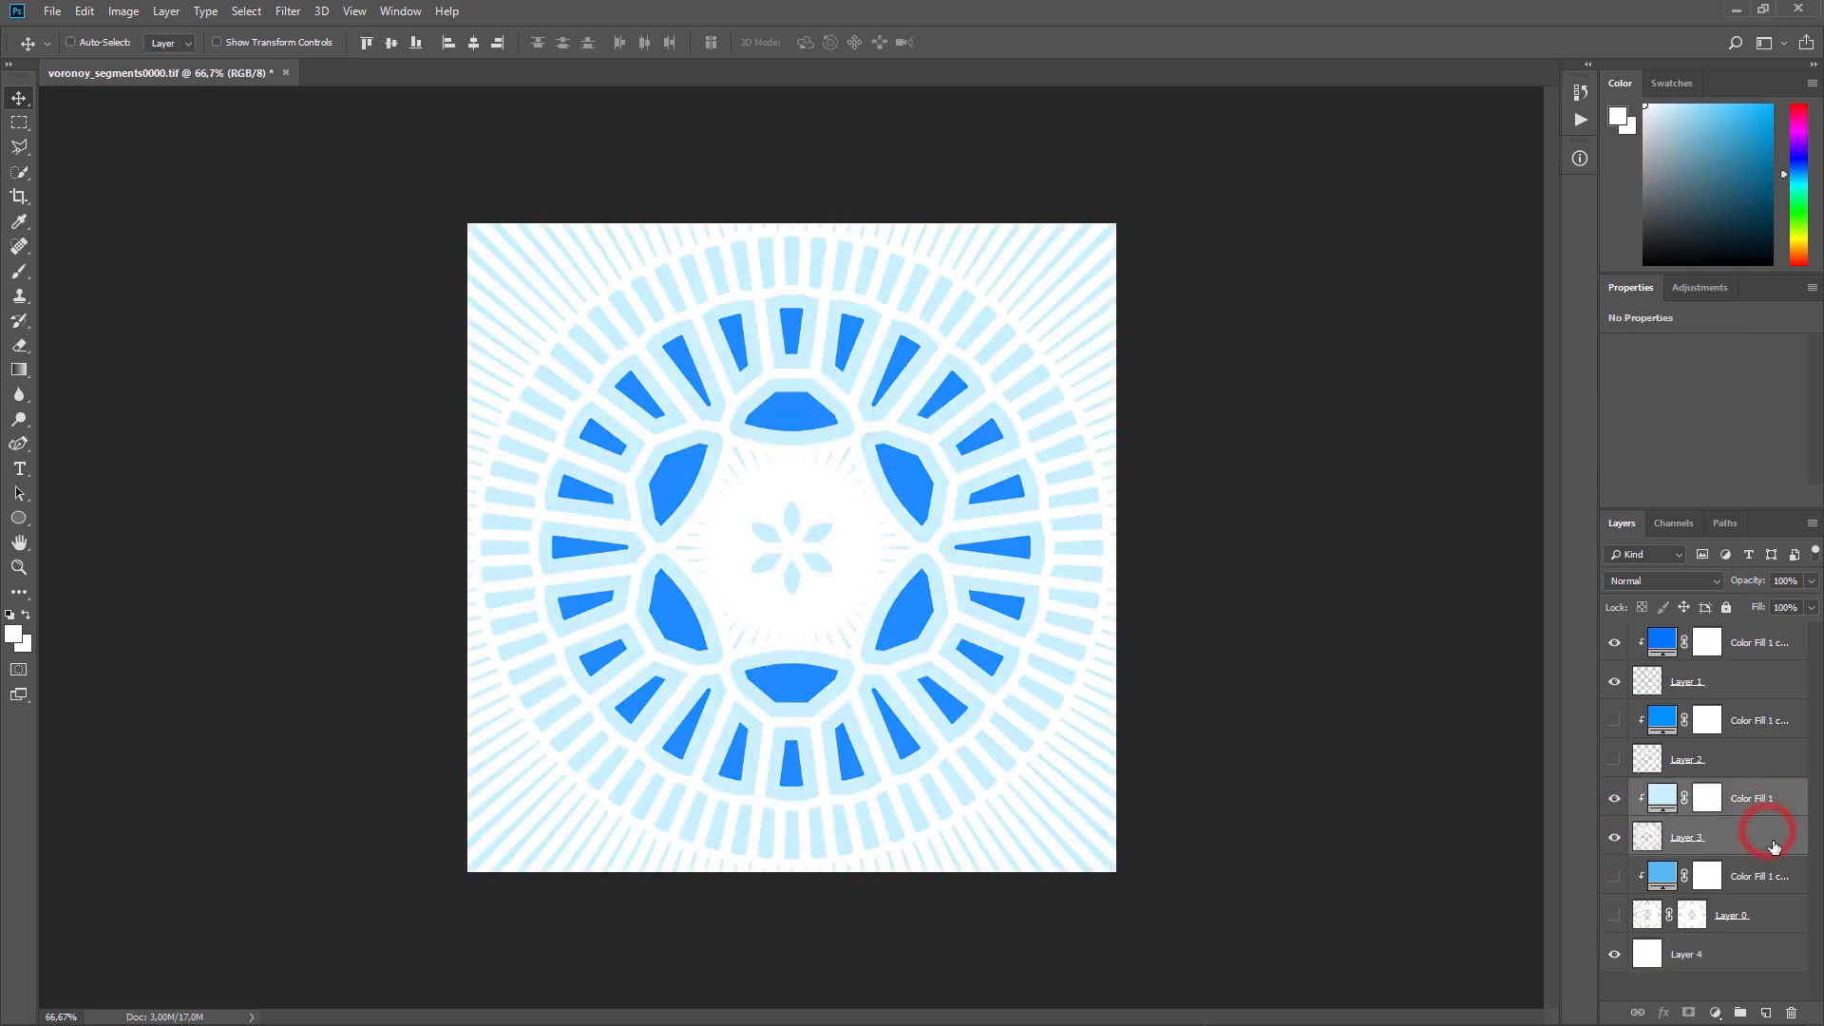
pyautogui.moveTo(1773, 837); pyautogui.dragTo(1741, 1011)
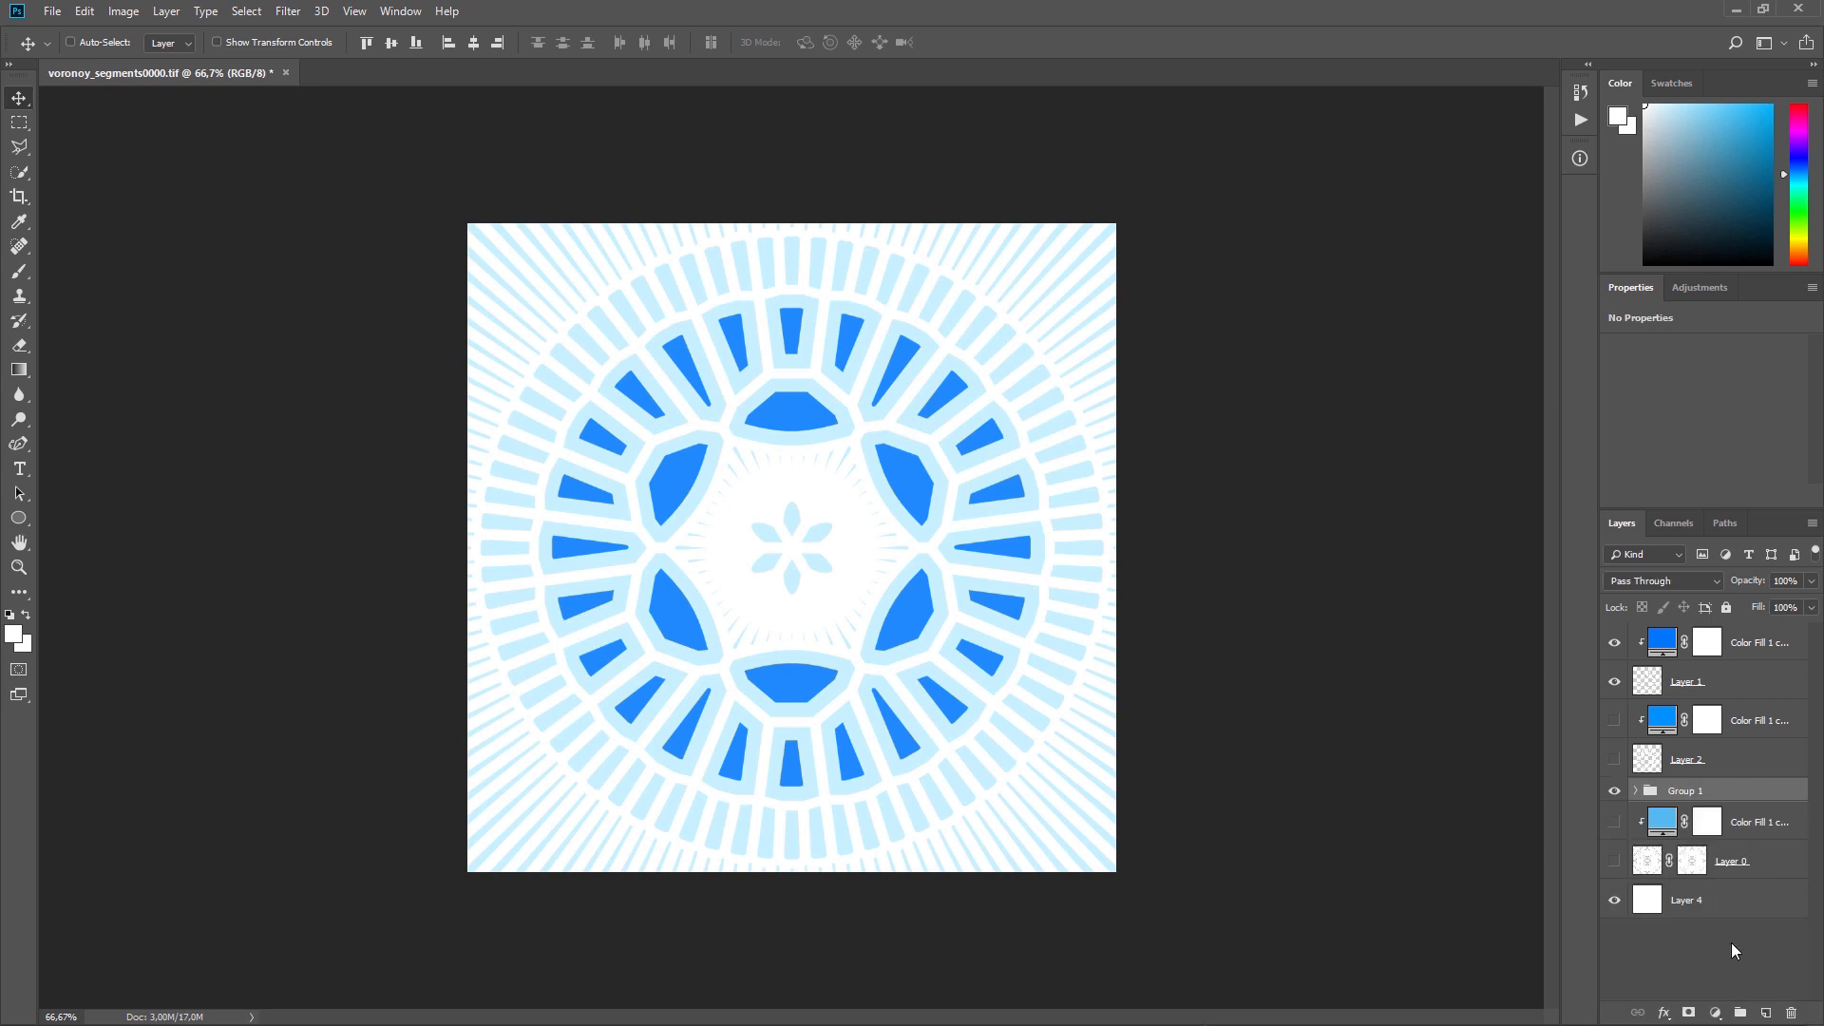
pyautogui.click(1689, 1012)
pyautogui.press('g')
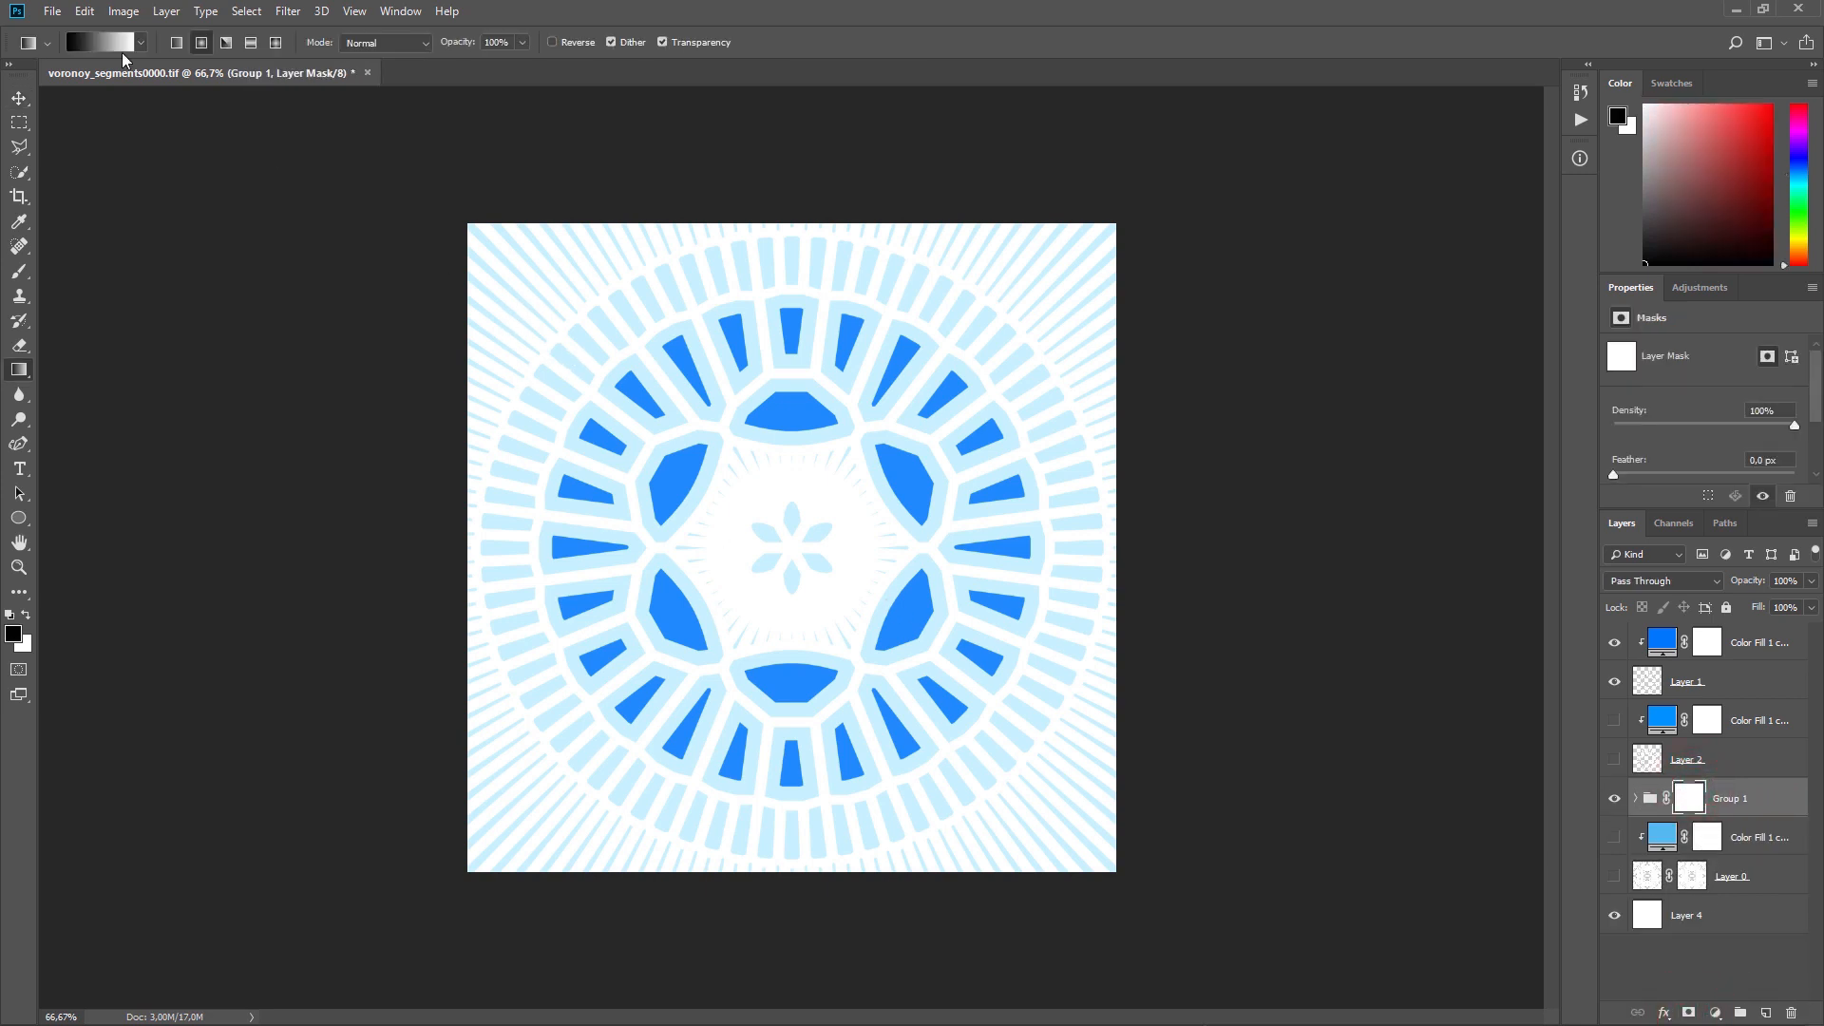
# Step: Fill Group 1's mask with an inverted black-to-white radial gradient from the pattern's centre and set the mask density to 33%
pyautogui.moveTo(790, 546); pyautogui.dragTo(980, 542)
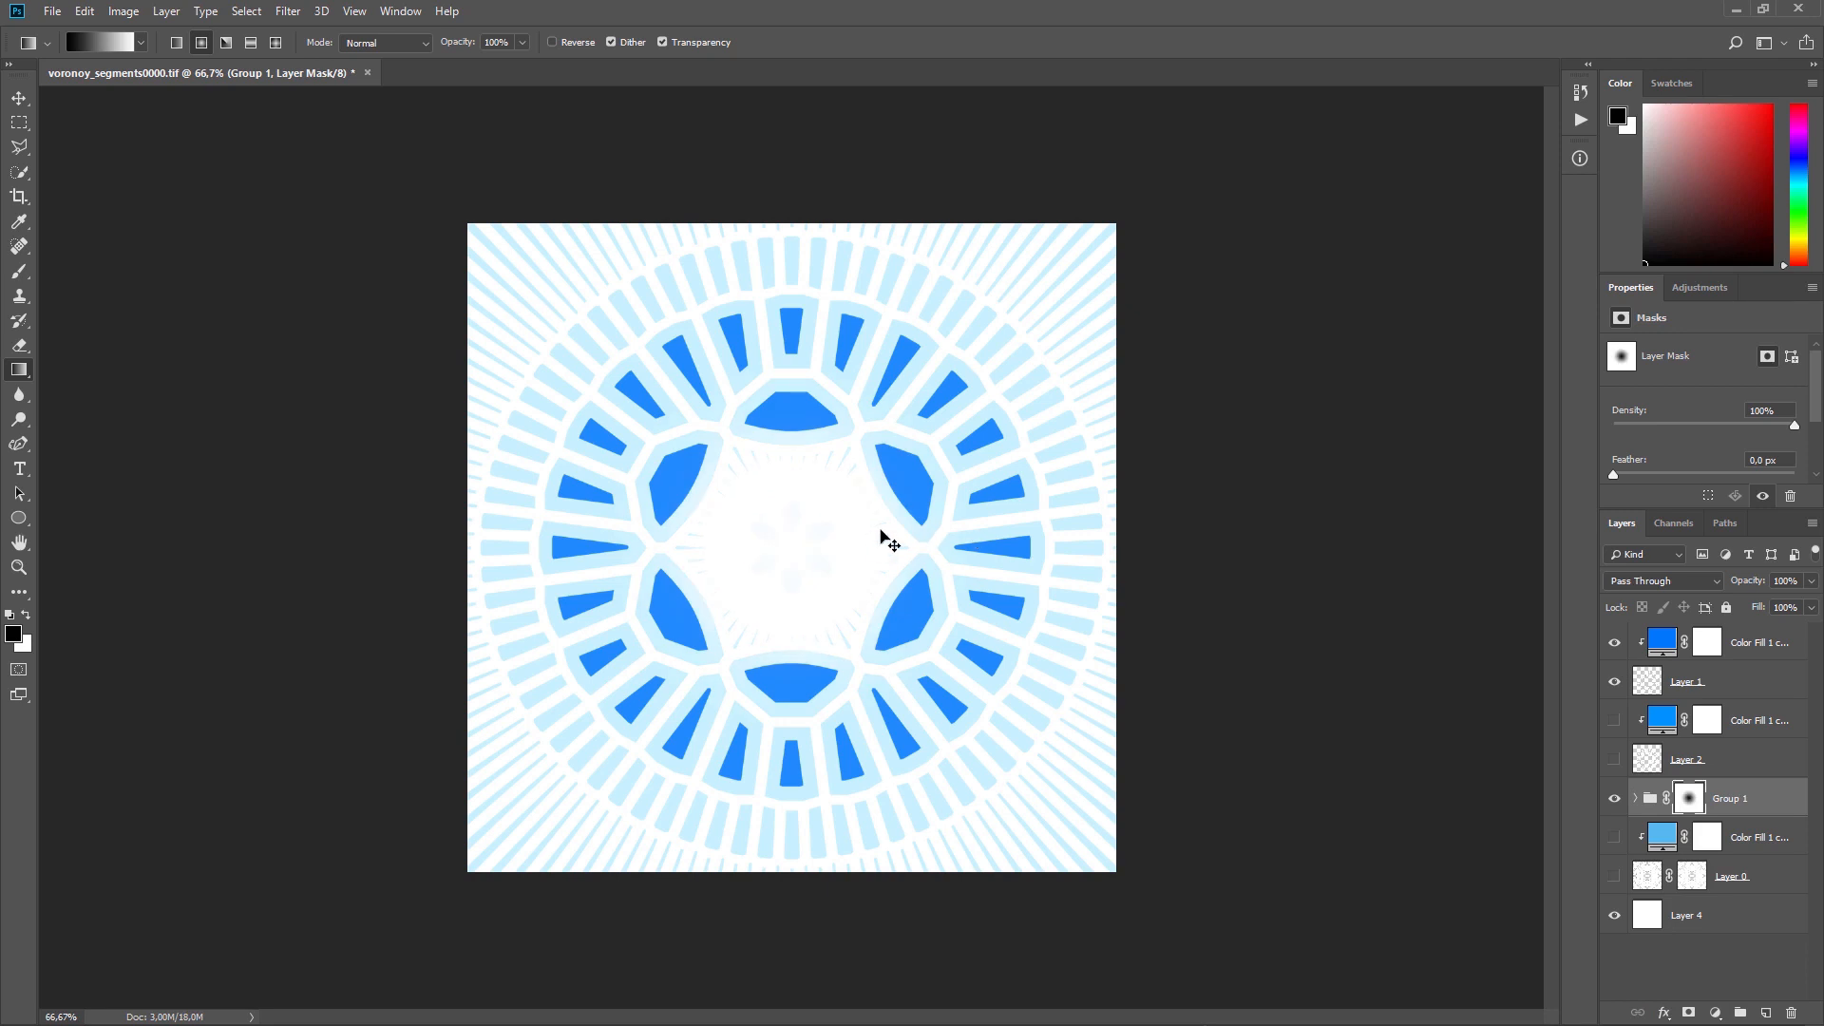
pyautogui.hotkey('ctrl', 'i')
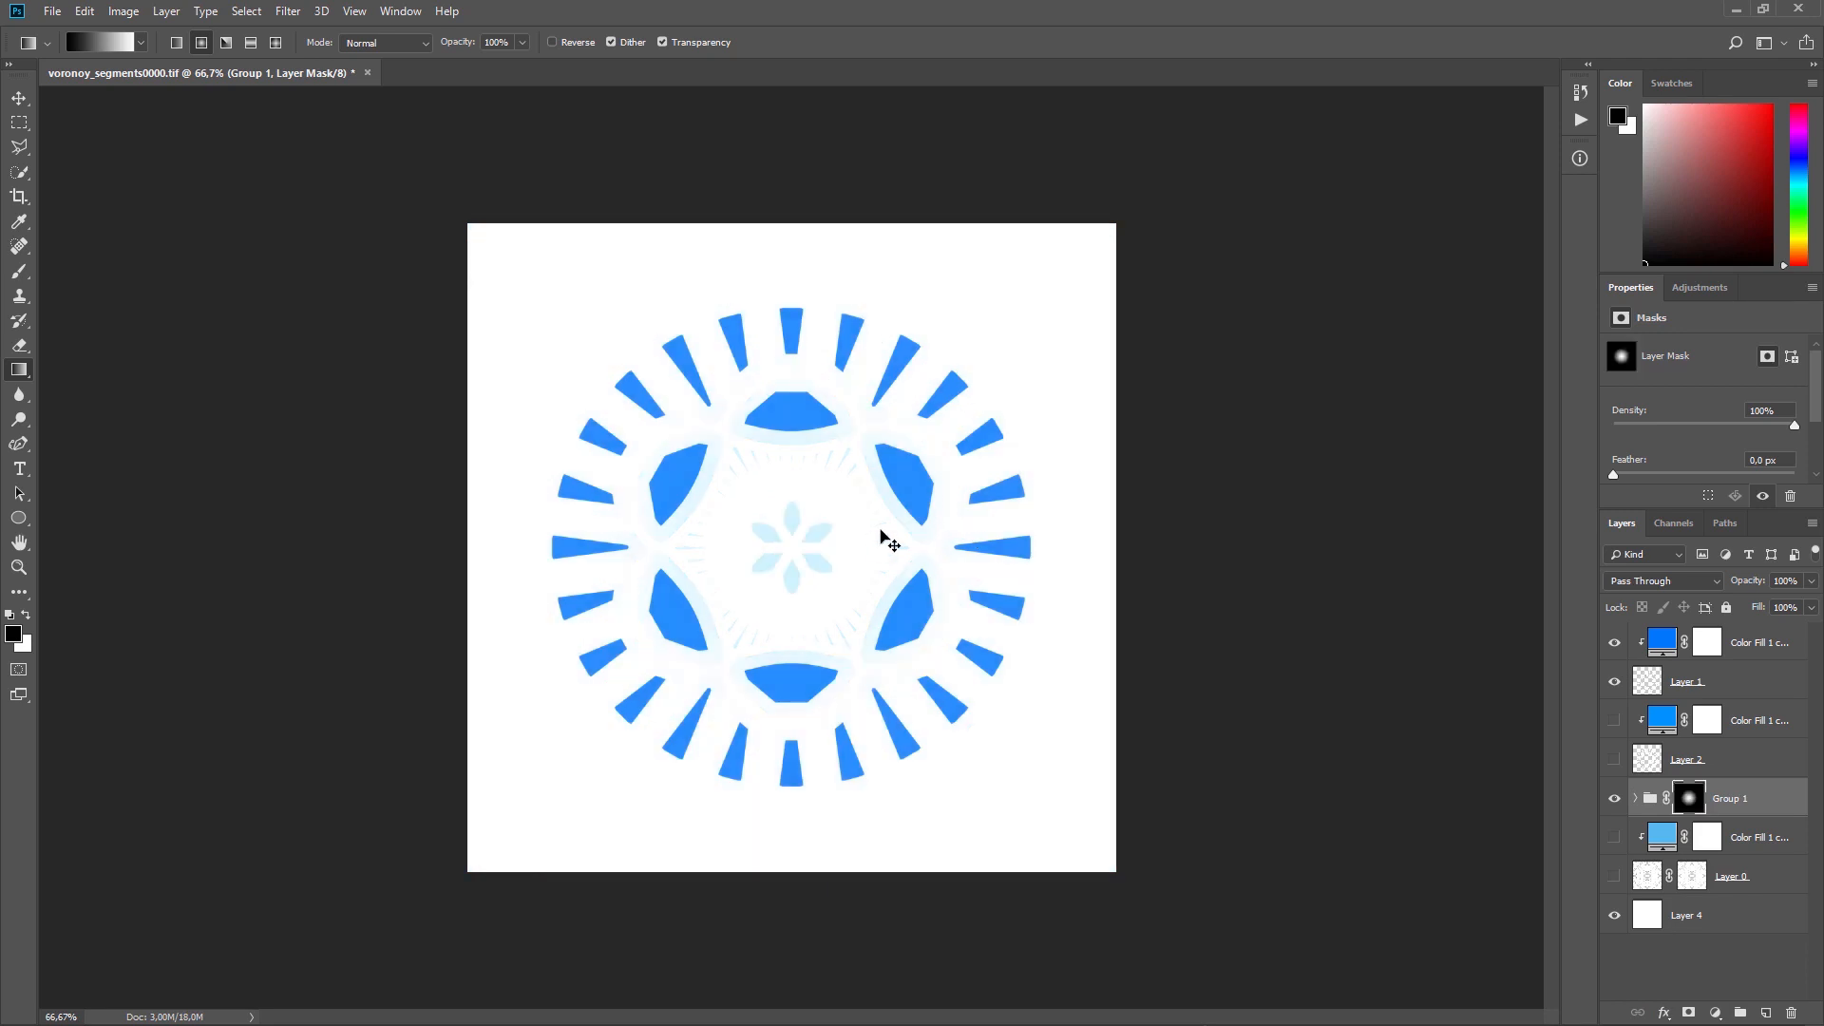
pyautogui.click(1690, 796)
pyautogui.moveTo(1795, 426); pyautogui.dragTo(1674, 430)
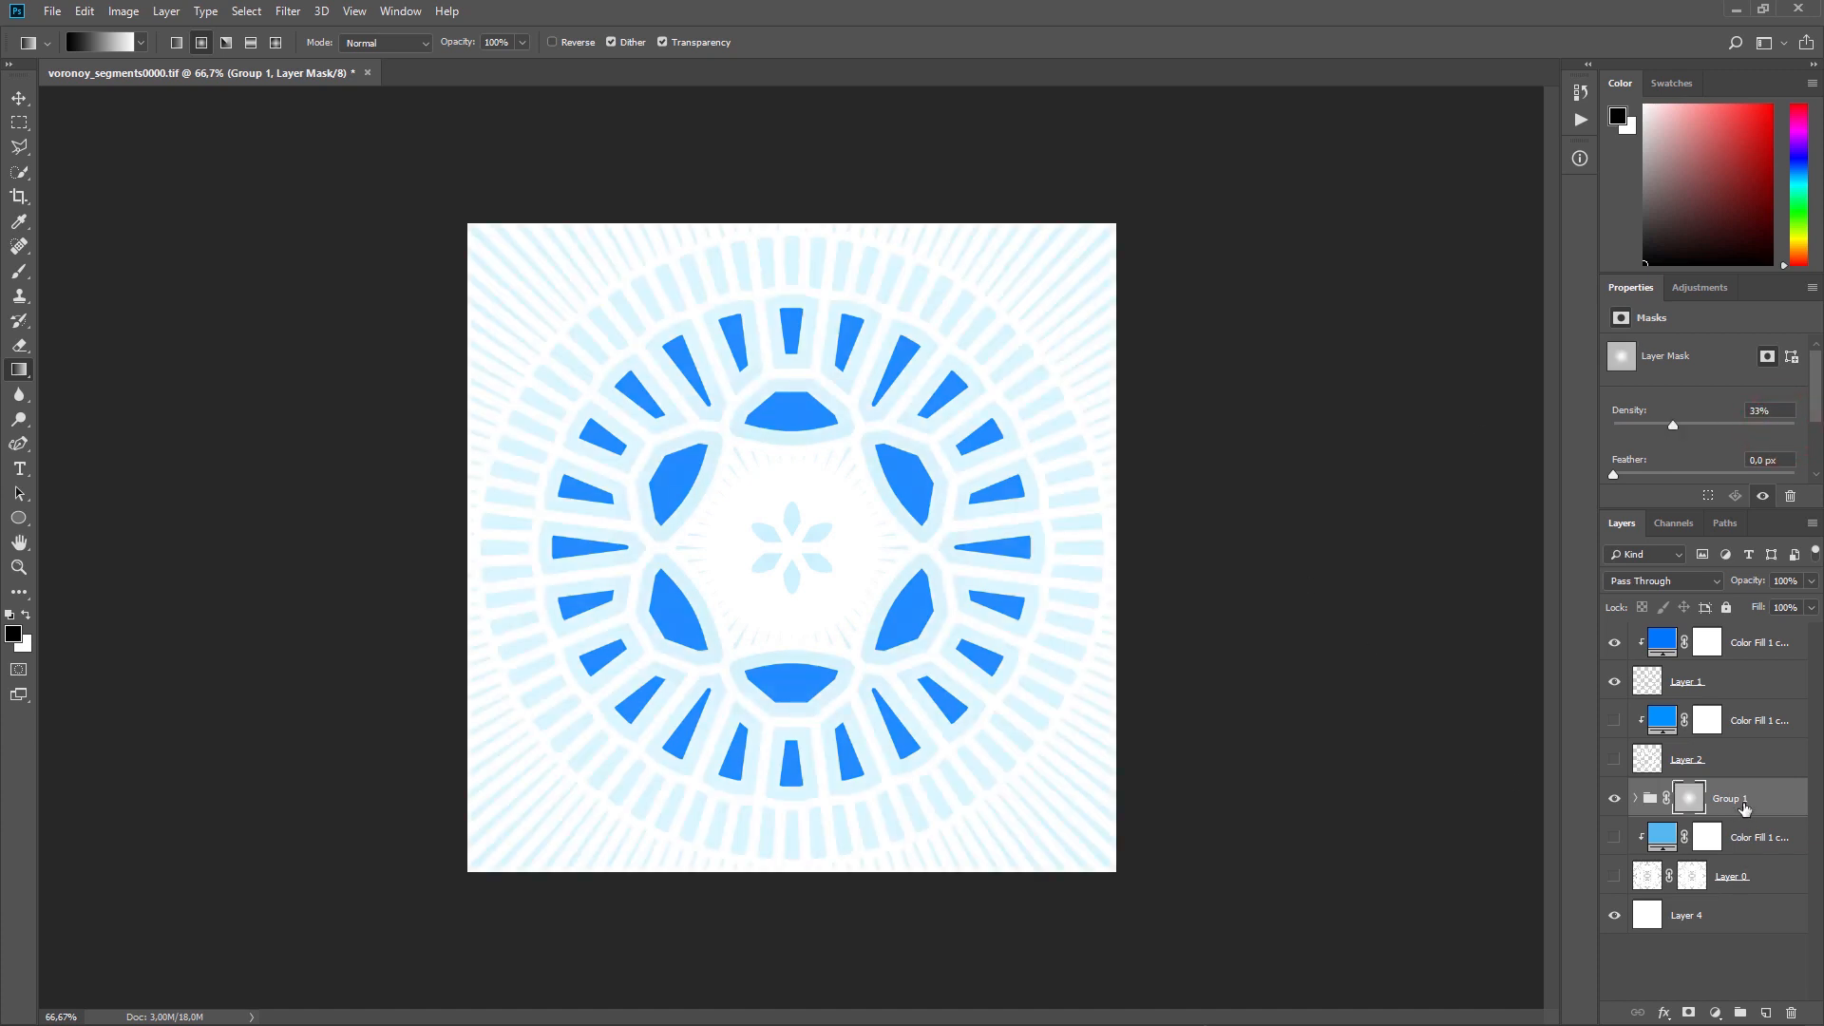
# Step: Move Layer 3 and its clipped Color Fill 1 out of Group 1, placing them directly above the group
pyautogui.click(1635, 798)
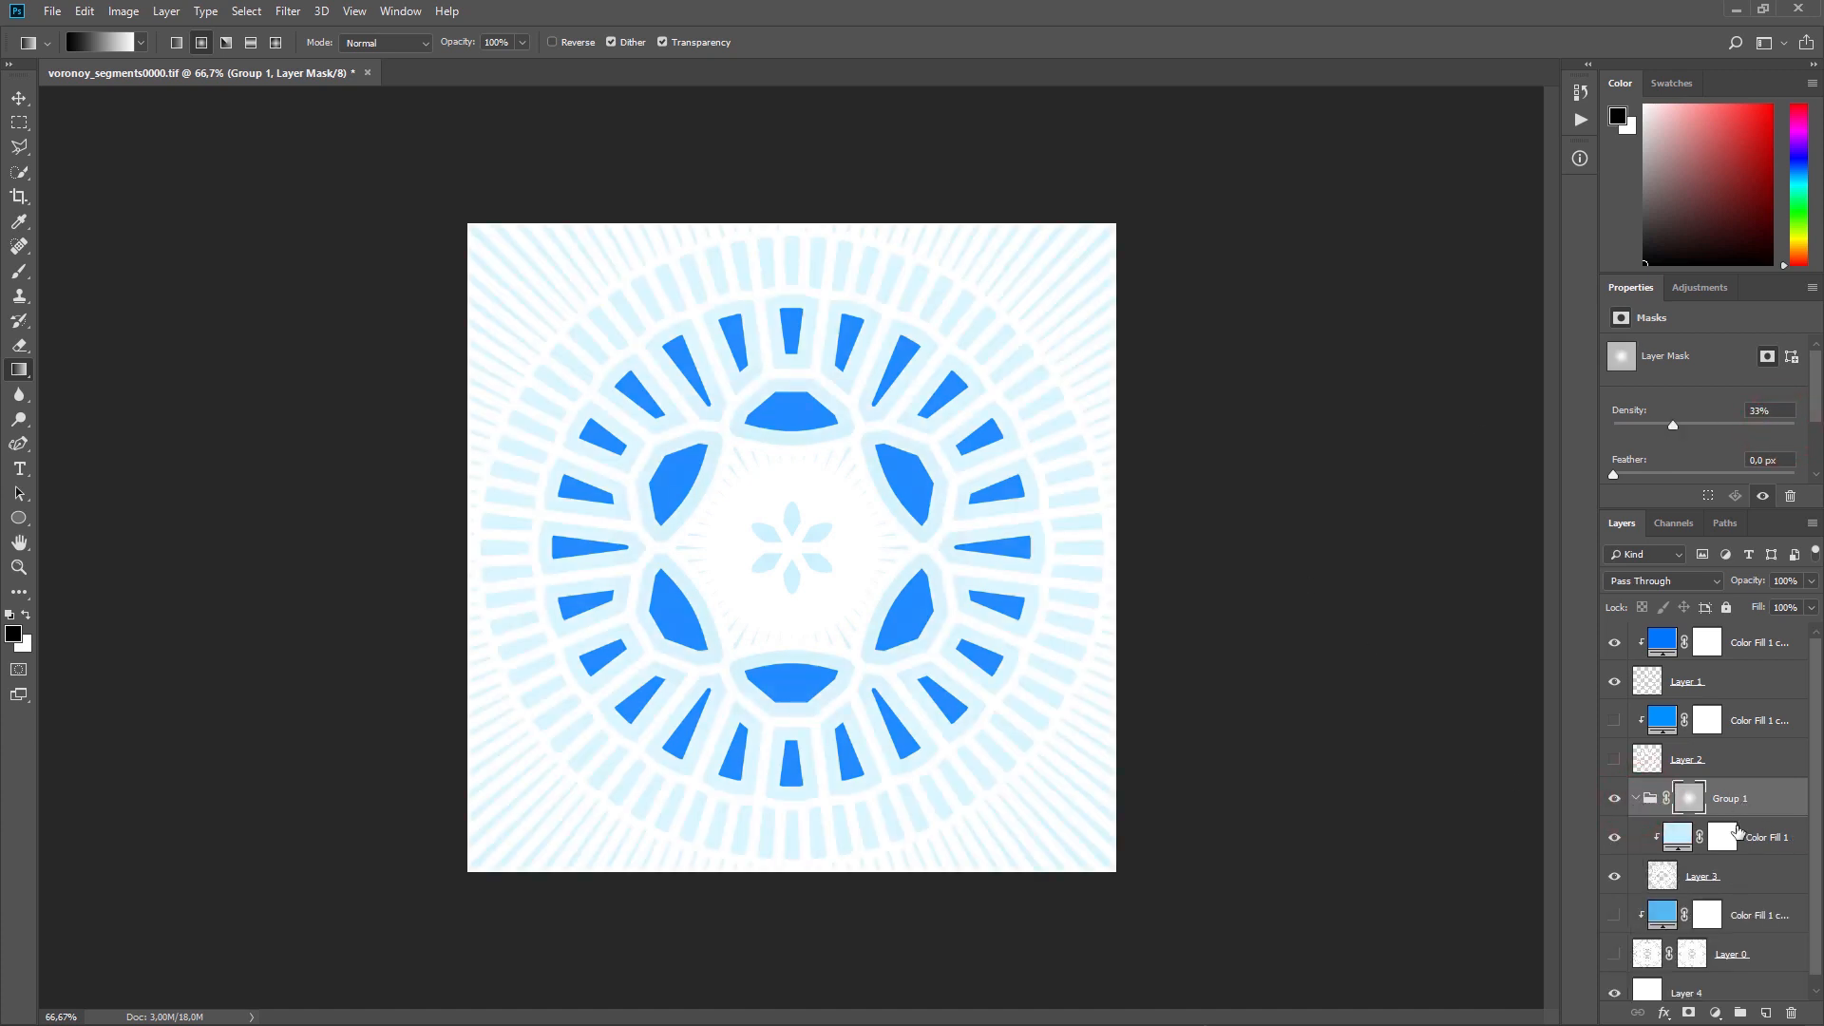
pyautogui.click(1758, 836)
pyautogui.keyDown('shift'); pyautogui.click(1754, 874); pyautogui.keyUp('shift')
pyautogui.moveTo(1760, 836); pyautogui.dragTo(1752, 780)
# Step: Delete the layer mask of the emptied Group 1
pyautogui.click(1758, 875)
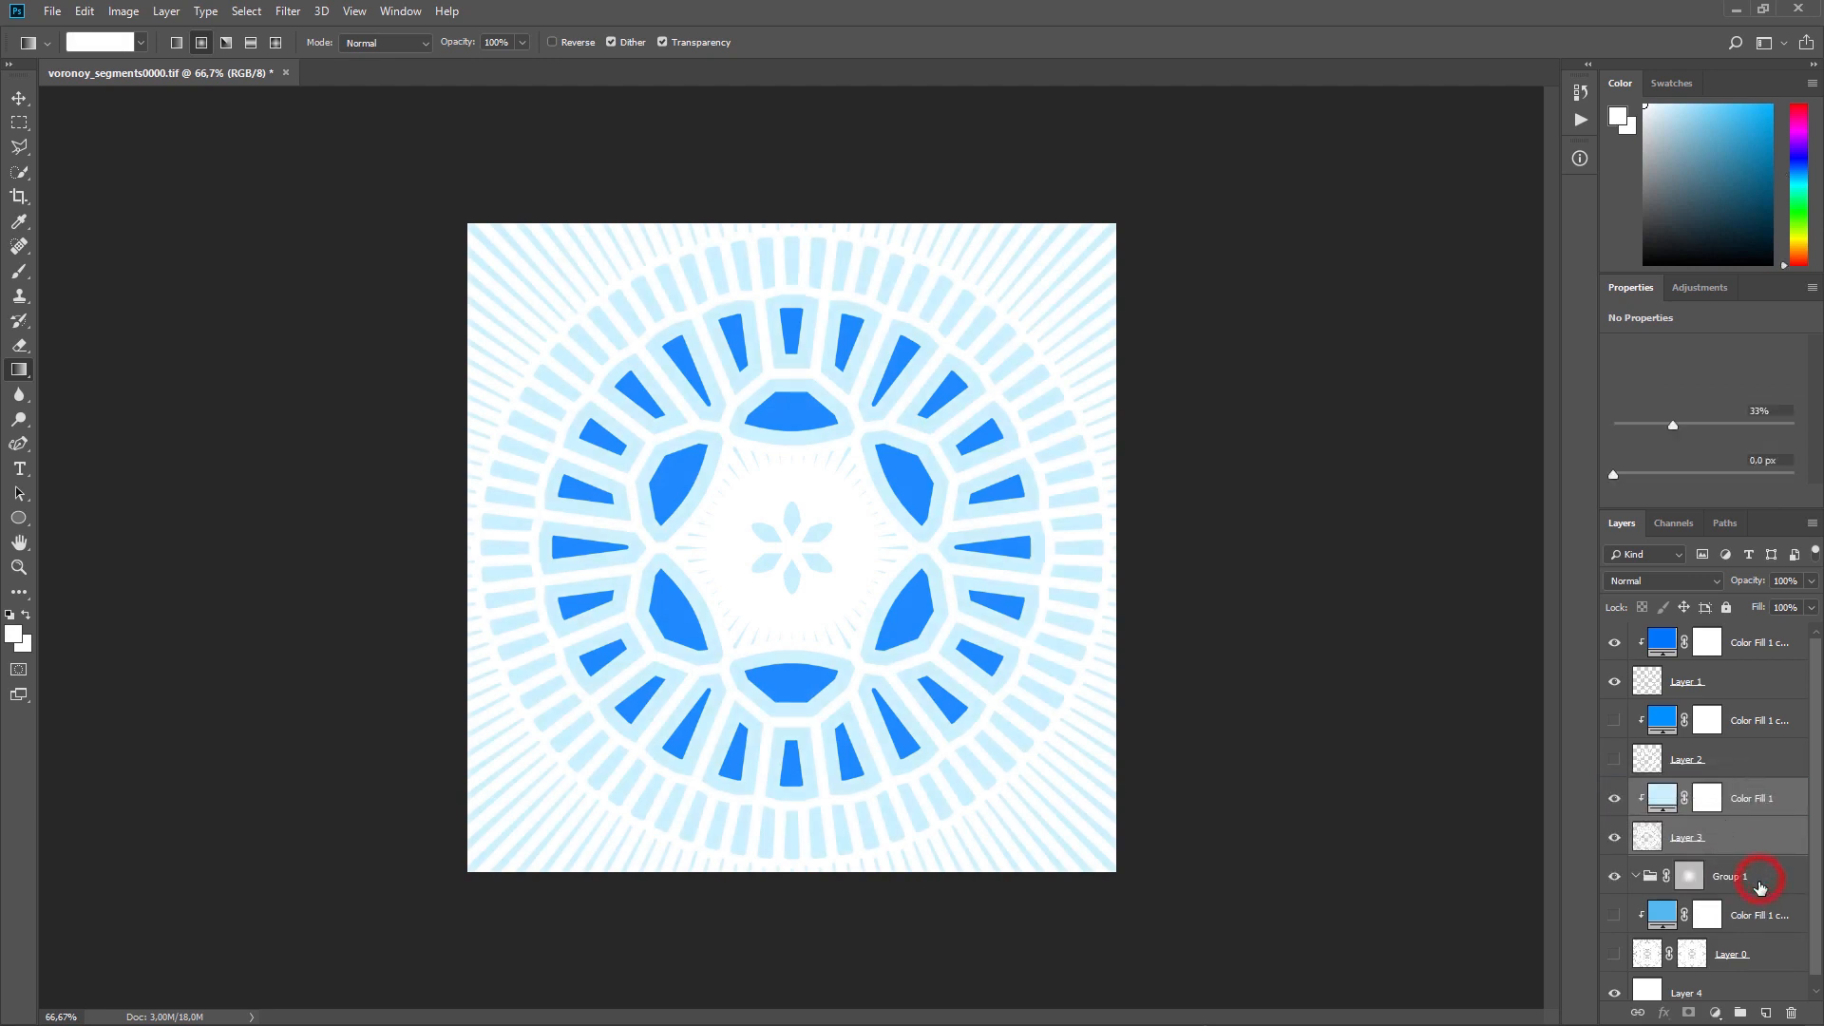
pyautogui.click(1789, 1008)
pyautogui.press('Return')
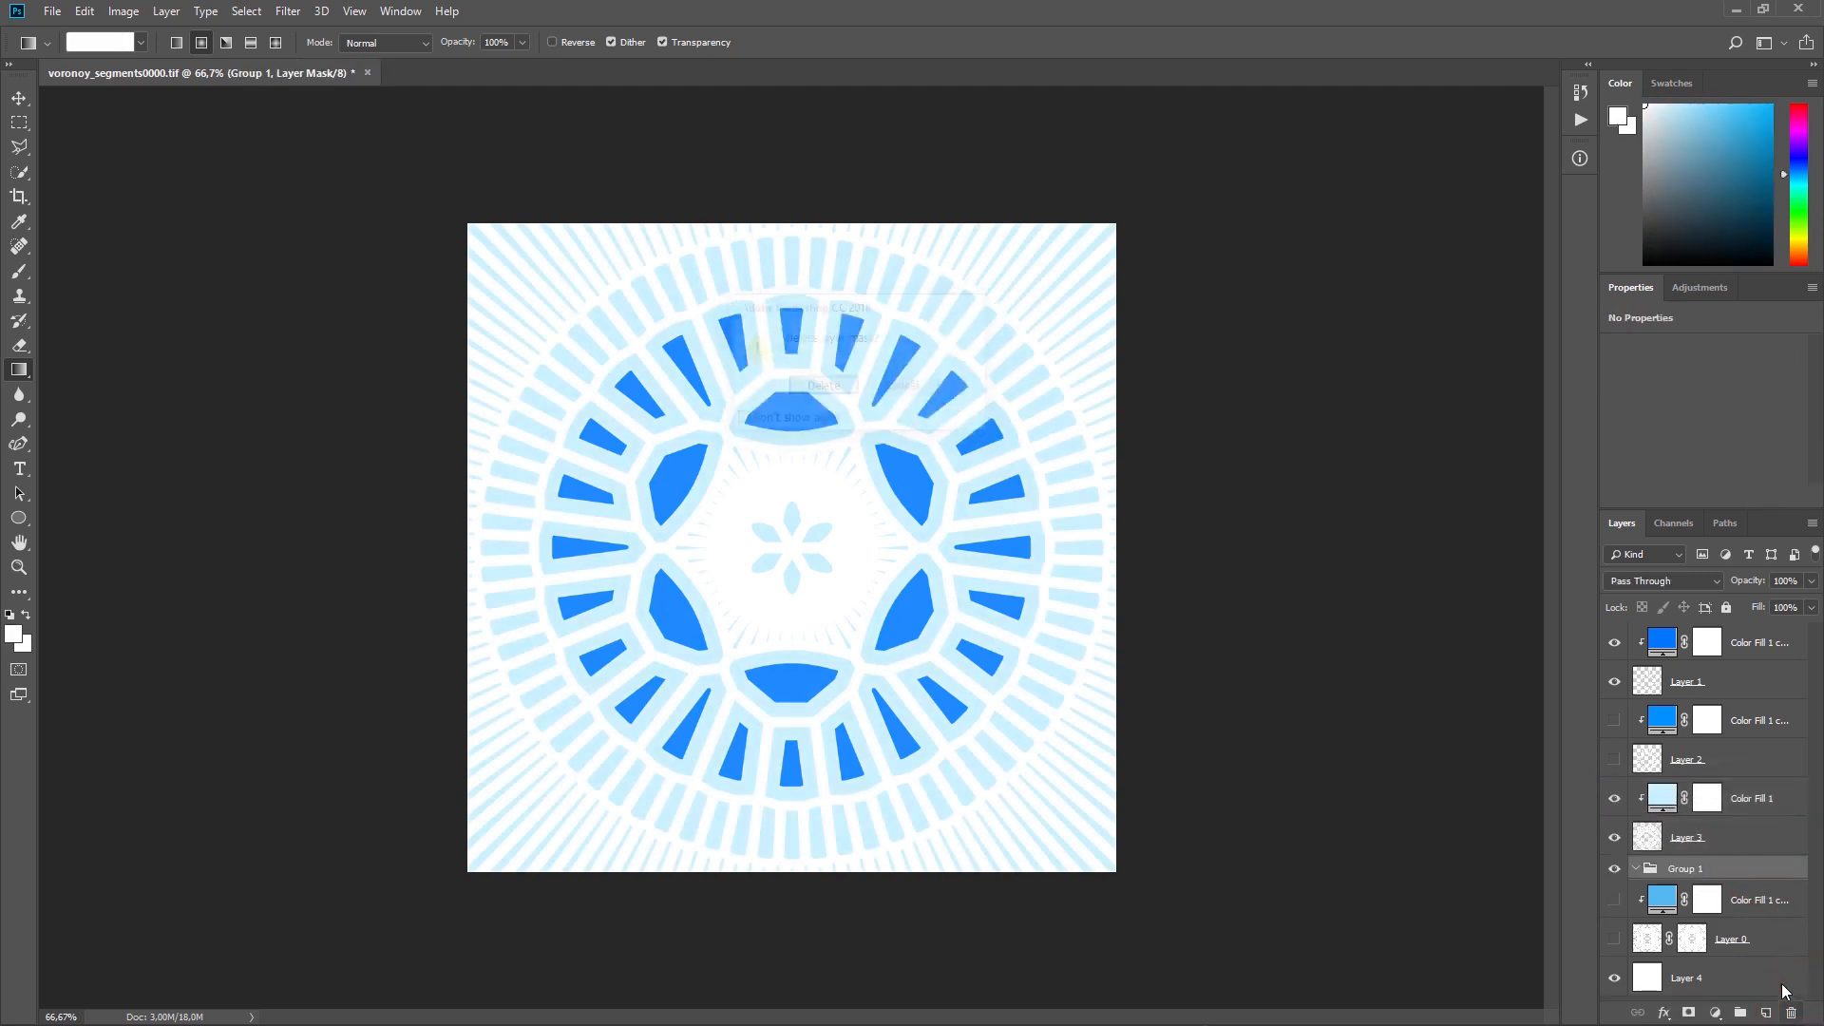
# Step: Preview Layer 2 and its clipped colour fill in the pattern by switching their visibility on and off
pyautogui.click(1615, 720)
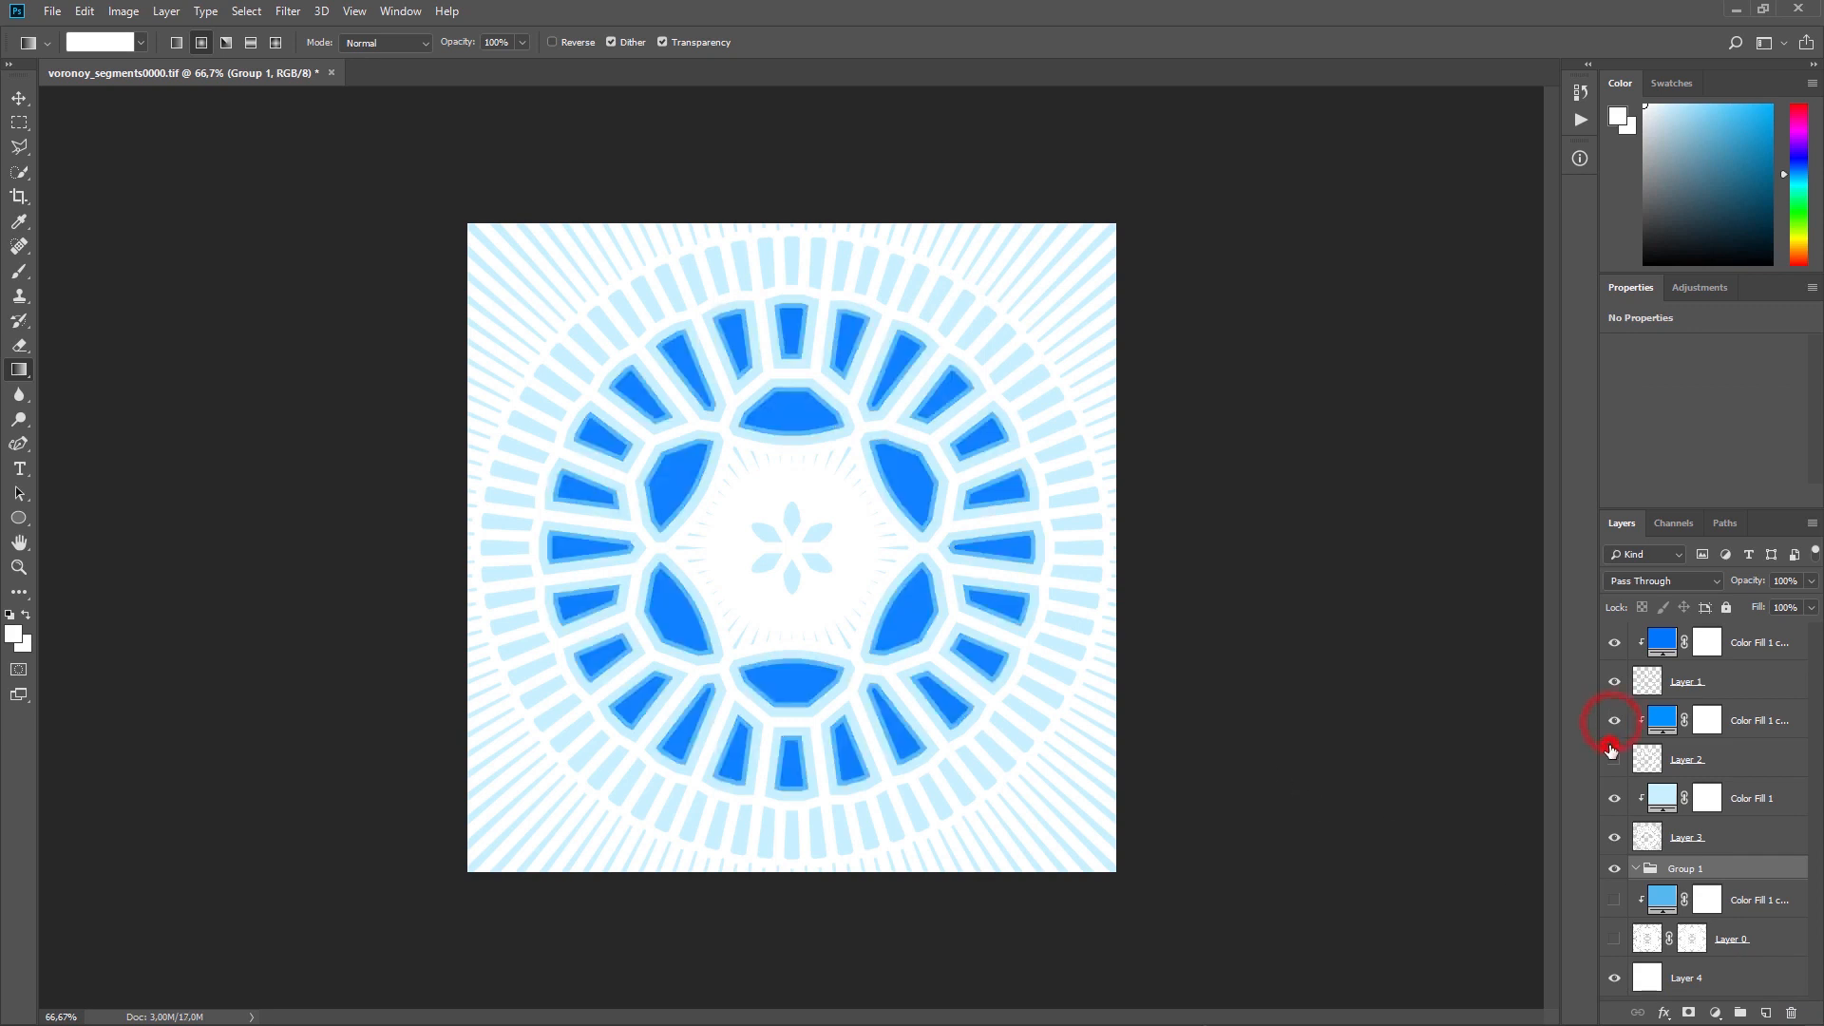
pyautogui.click(1615, 720)
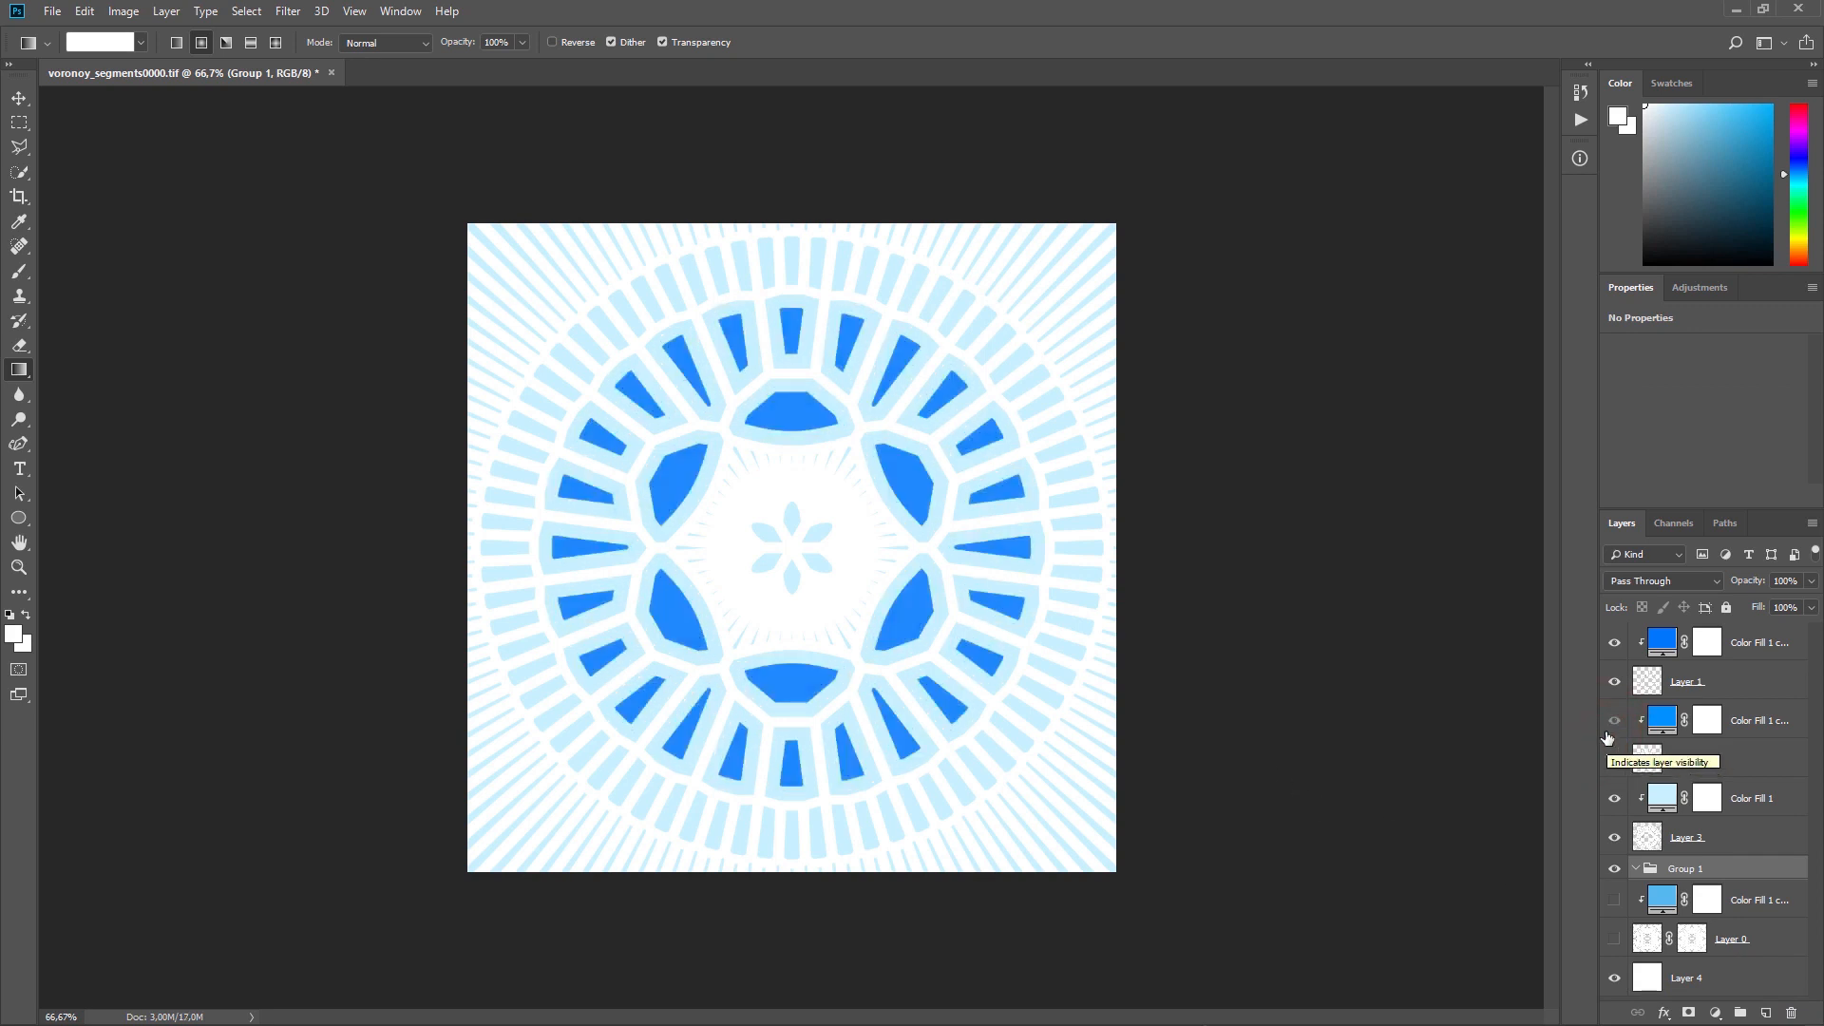
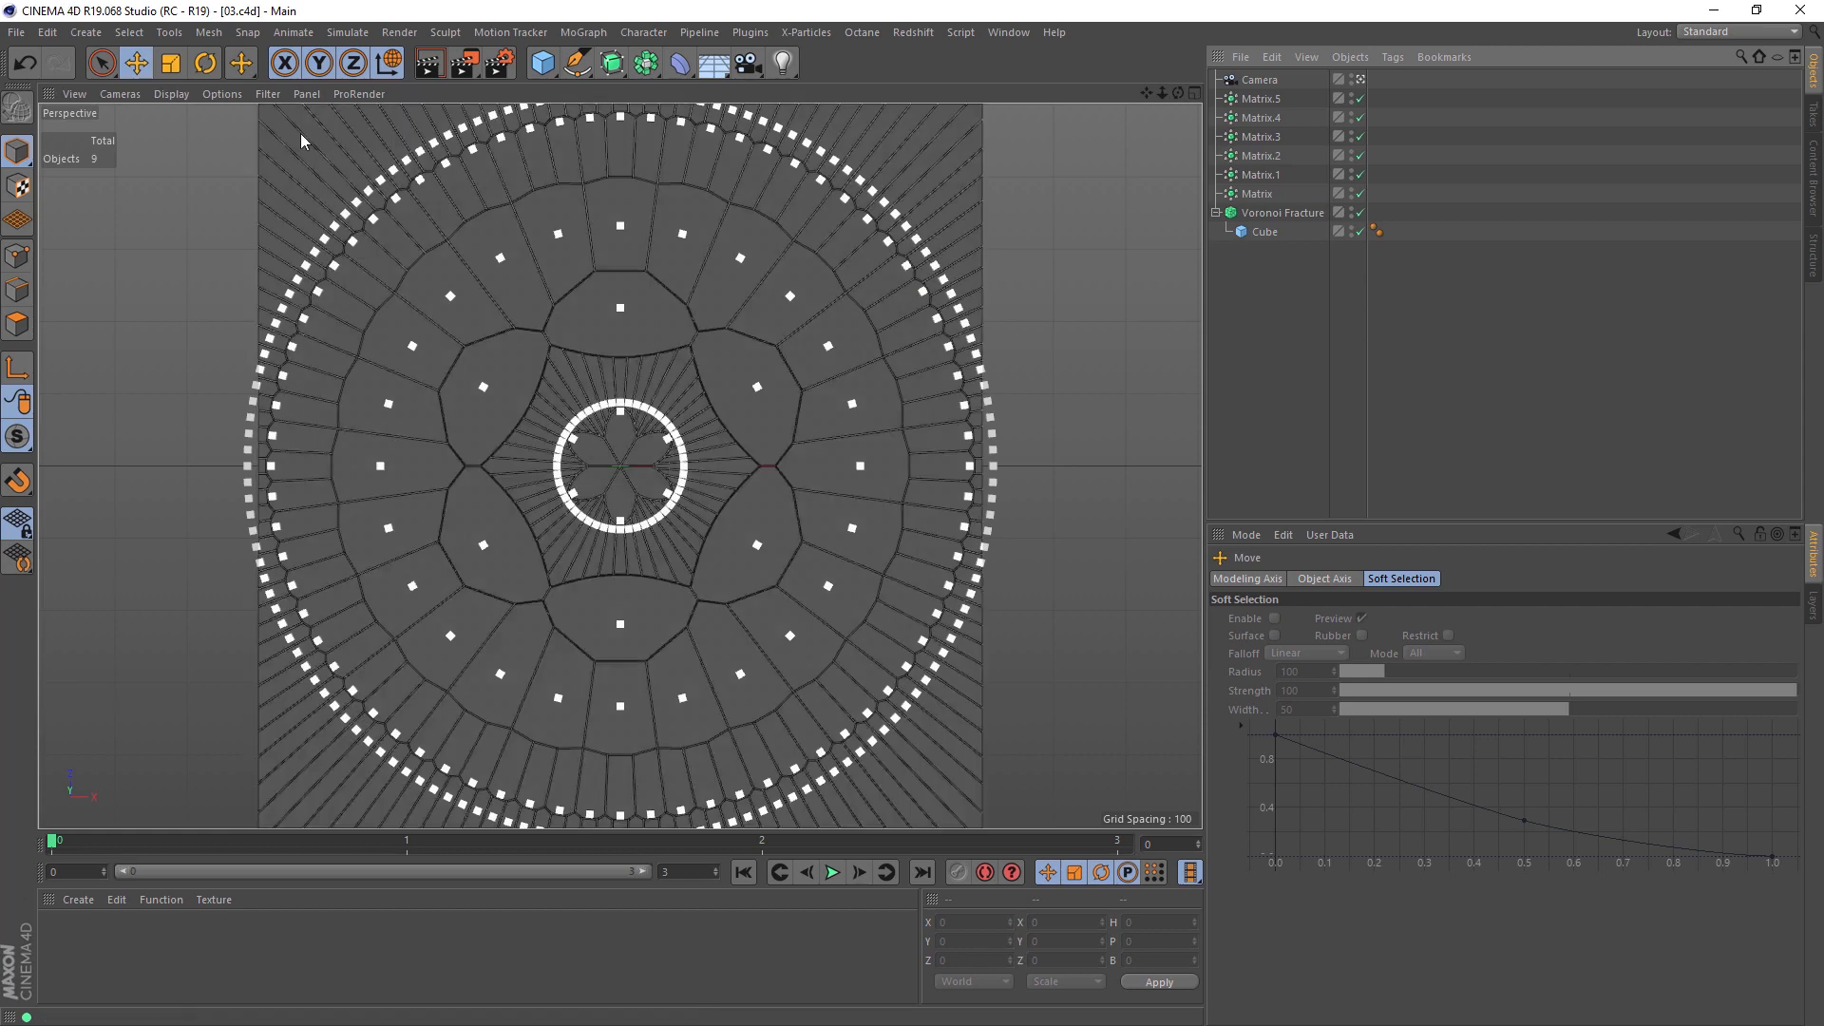
# Step: Render the current view, then add a Shader effector to the Voronoi Fracture object
pyautogui.click(429, 72)
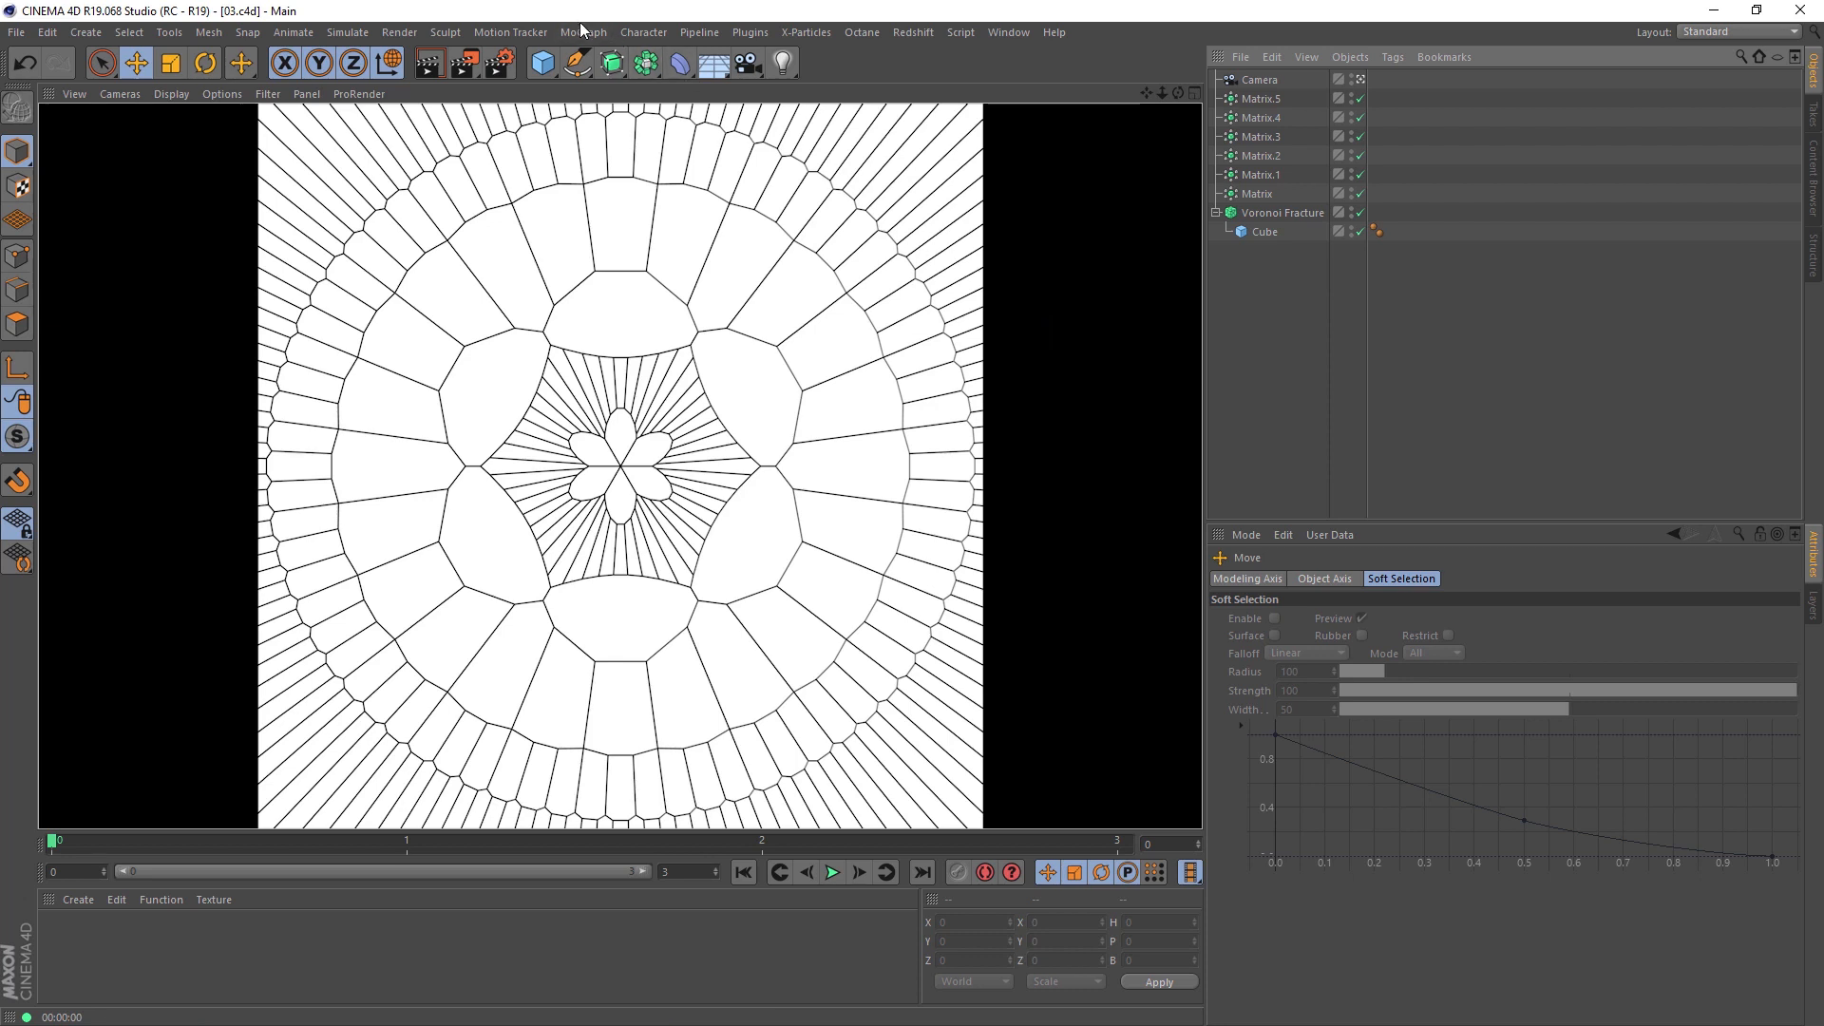
pyautogui.click(1278, 211)
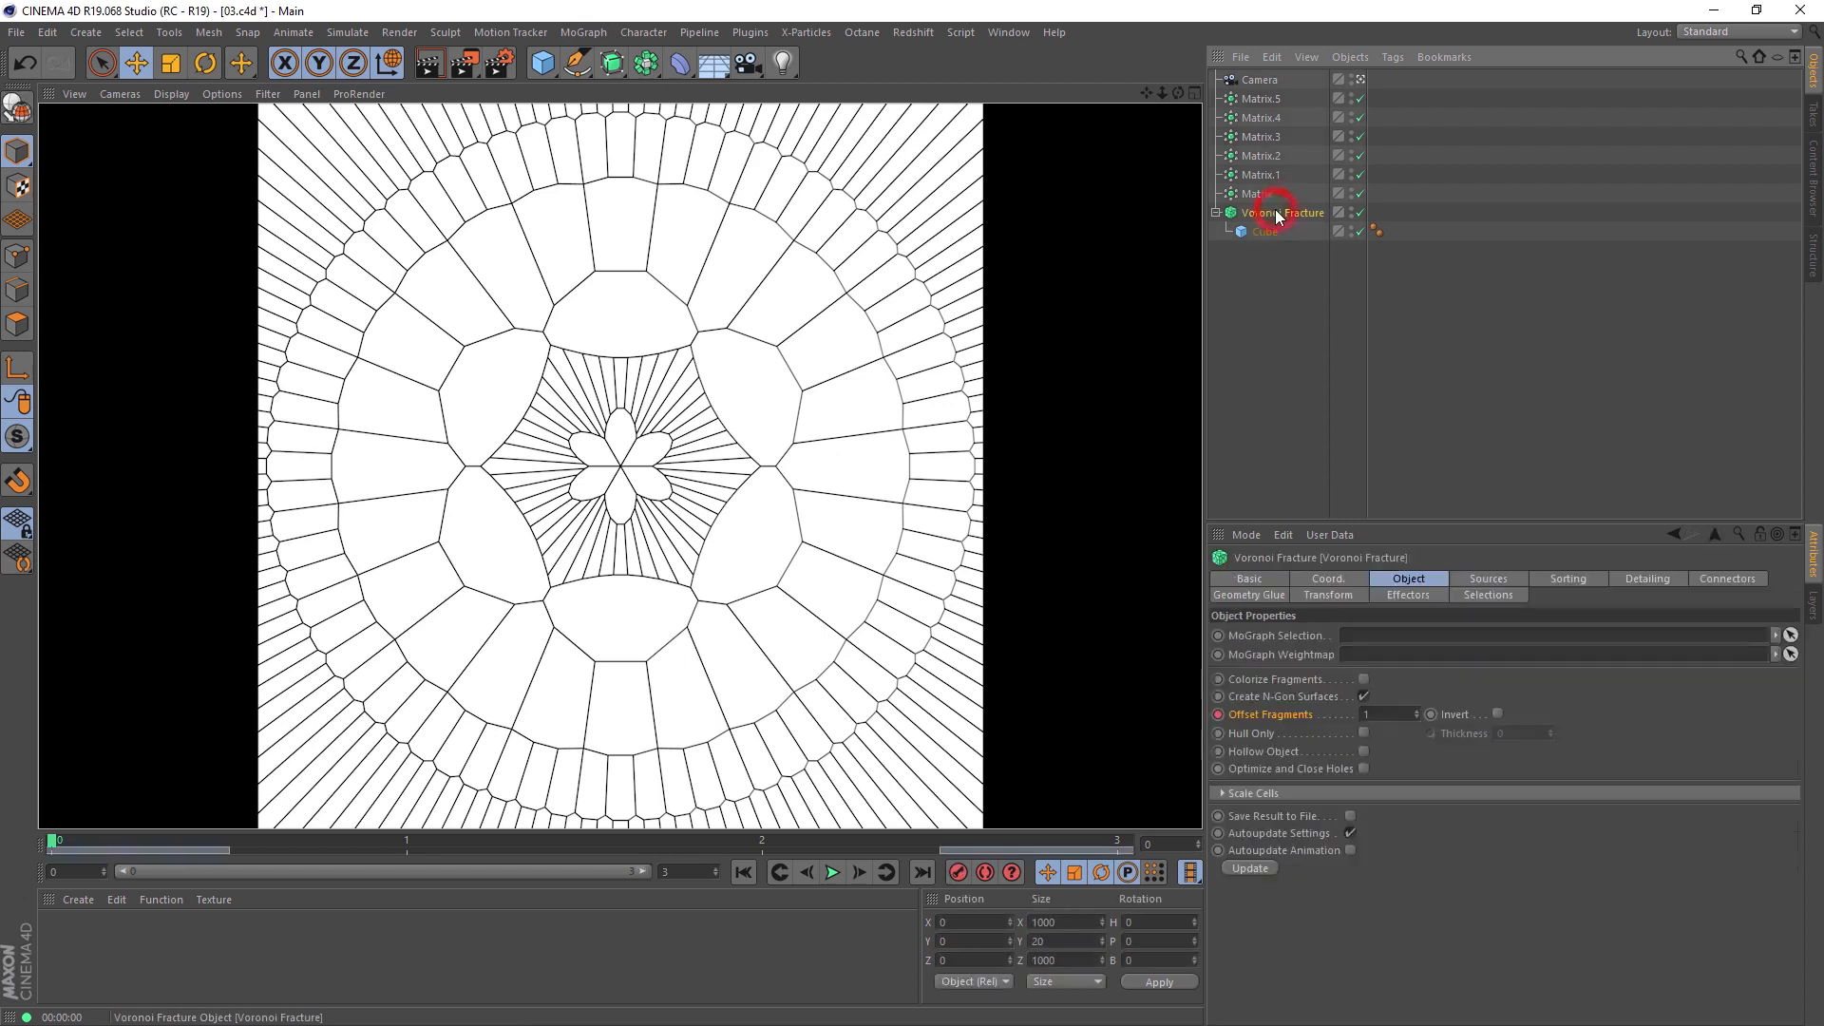
pyautogui.click(583, 32)
pyautogui.moveTo(615, 62)
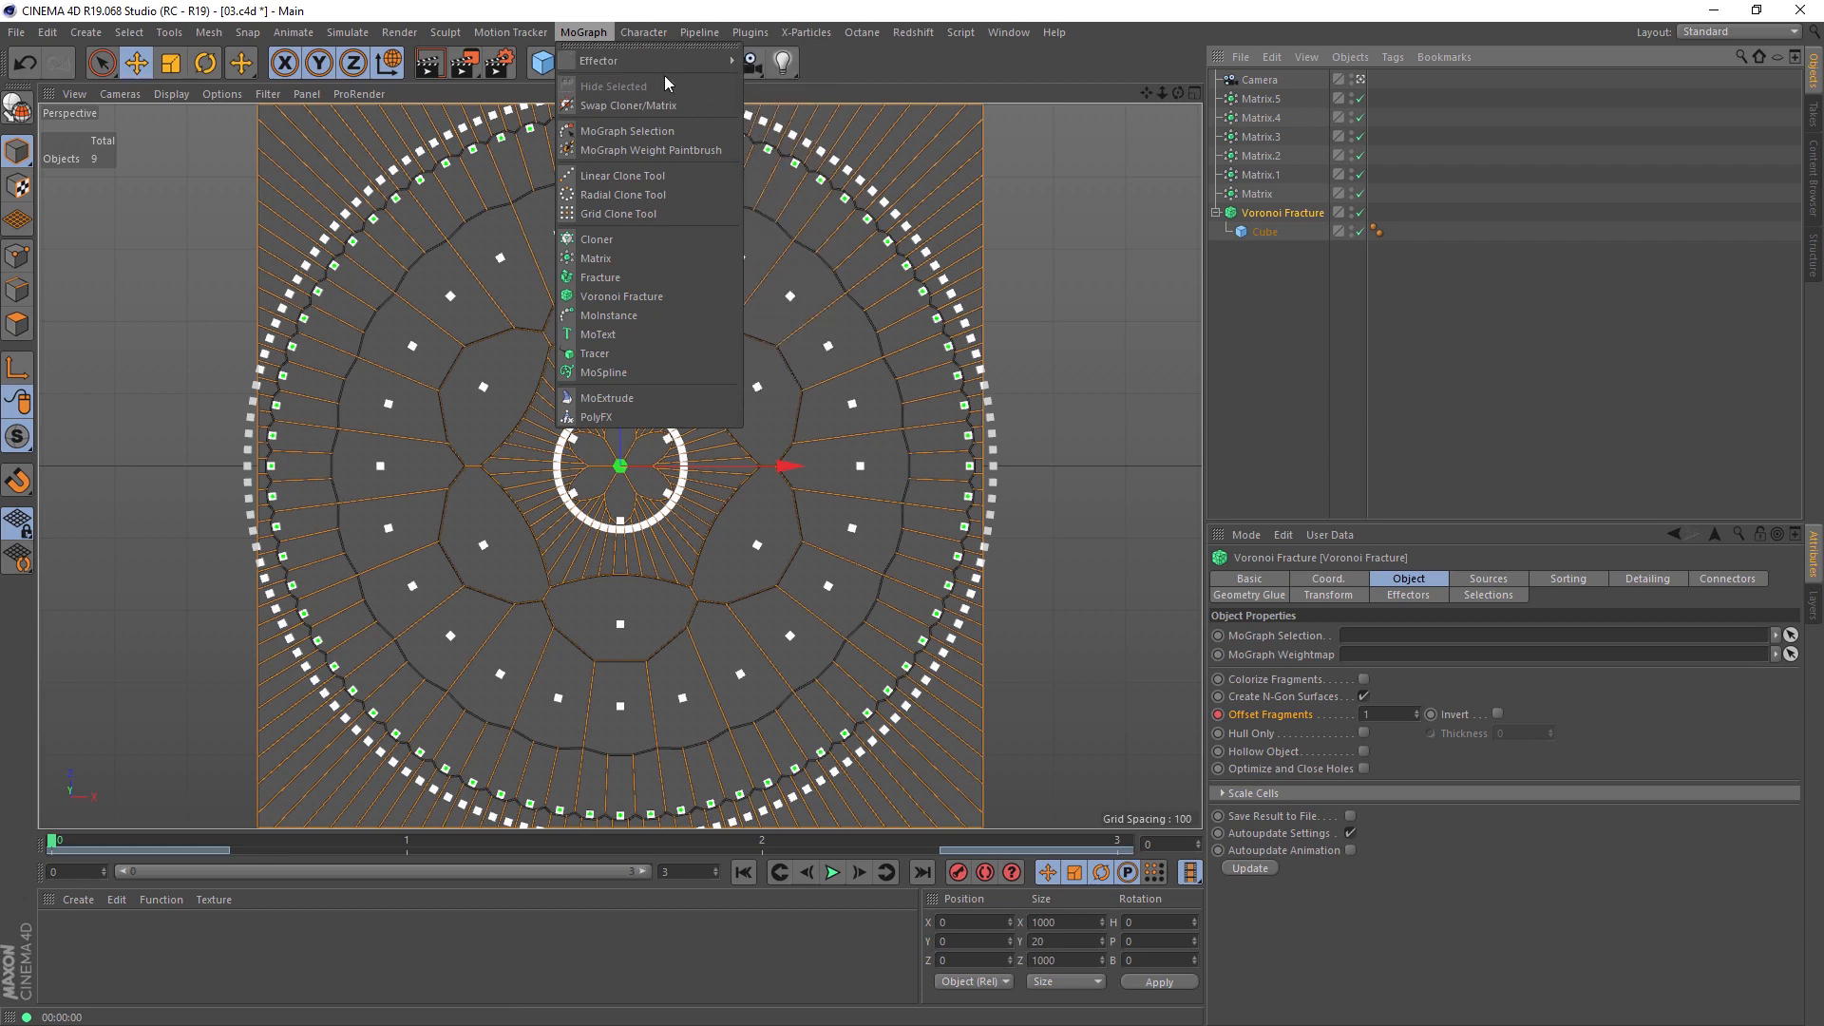
pyautogui.click(782, 264)
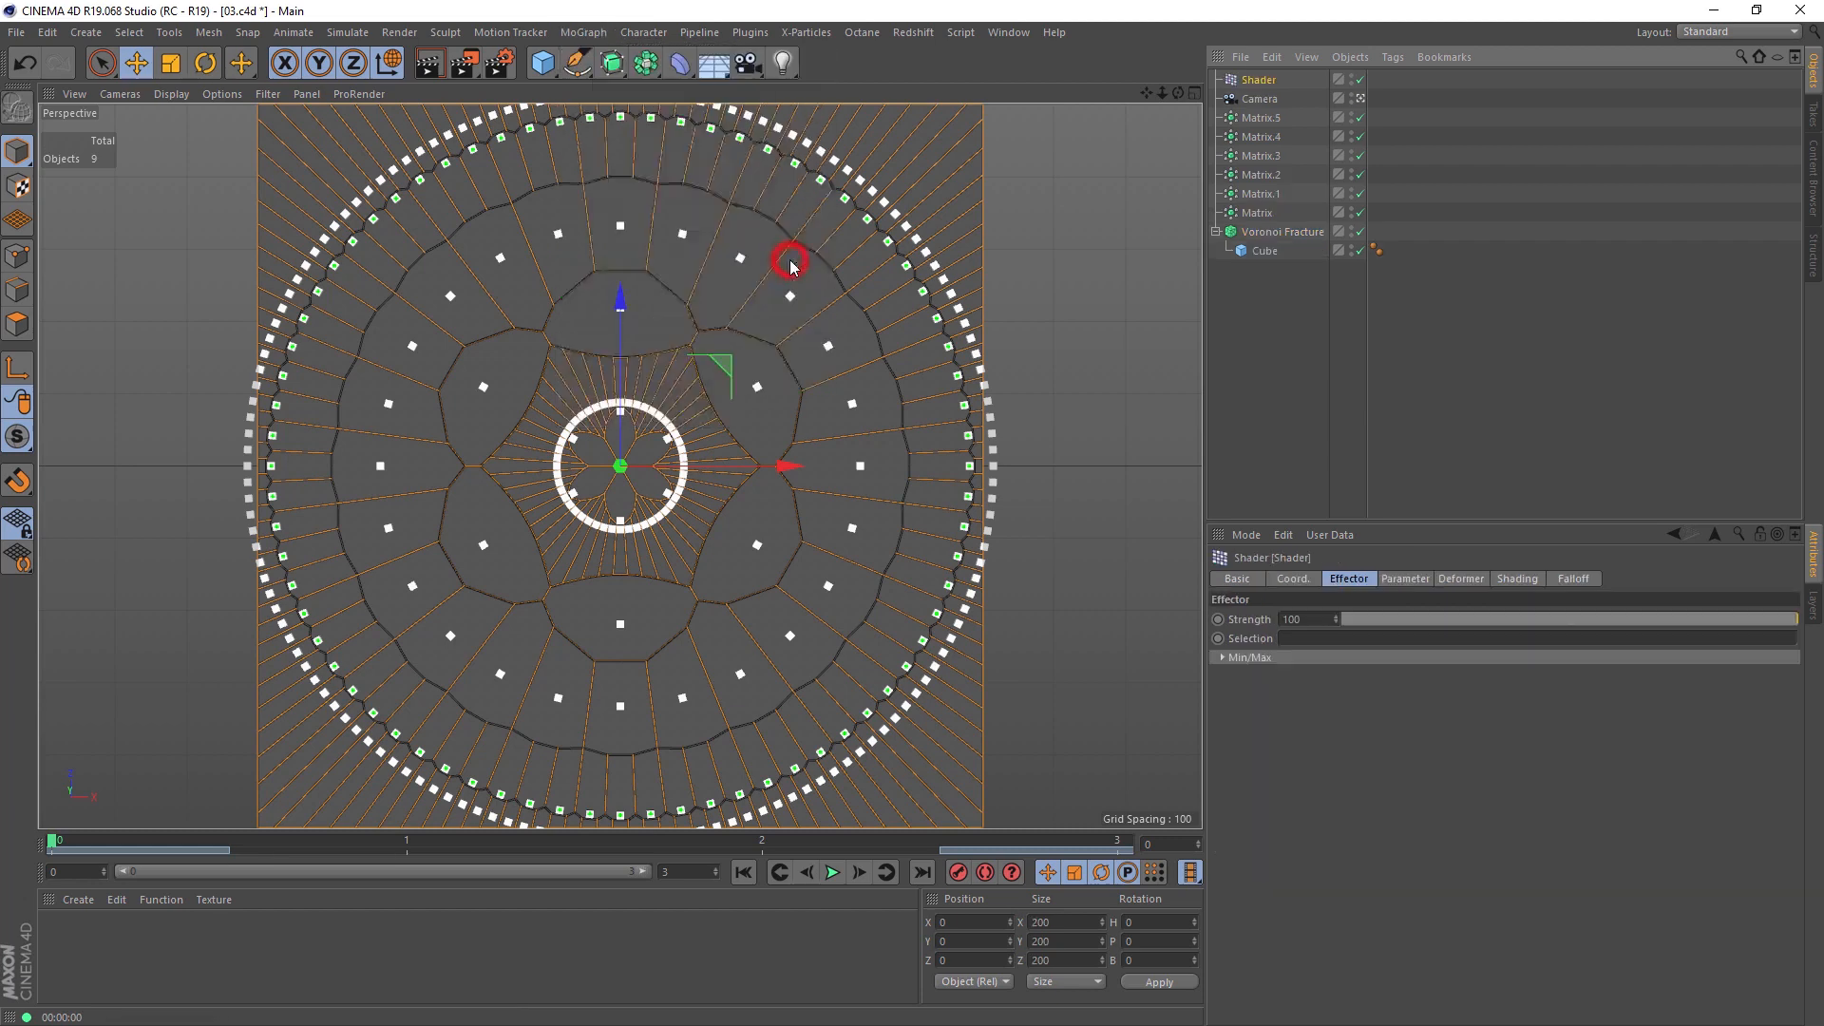
# Step: Turn off the Shader effector's Scale transform and Use Alpha/Strength option, keeping the colour blending mode at Default
pyautogui.click(1405, 580)
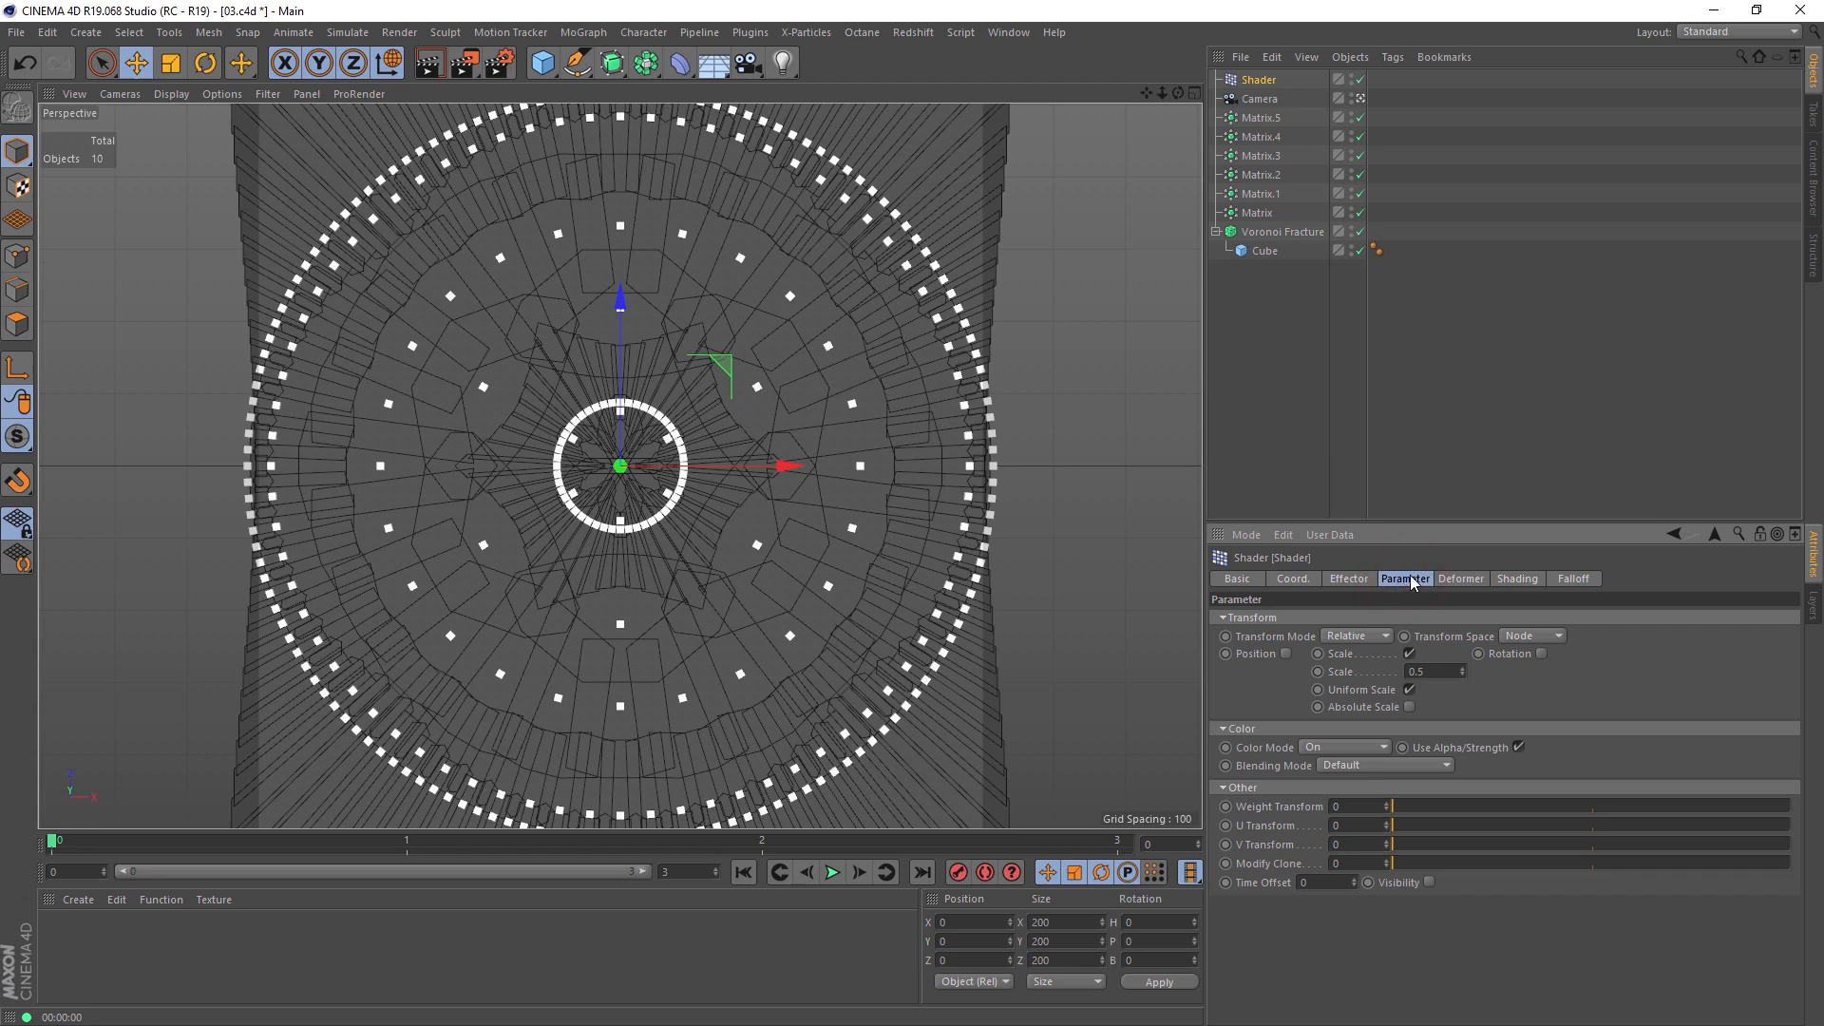
pyautogui.click(1409, 654)
pyautogui.click(1518, 693)
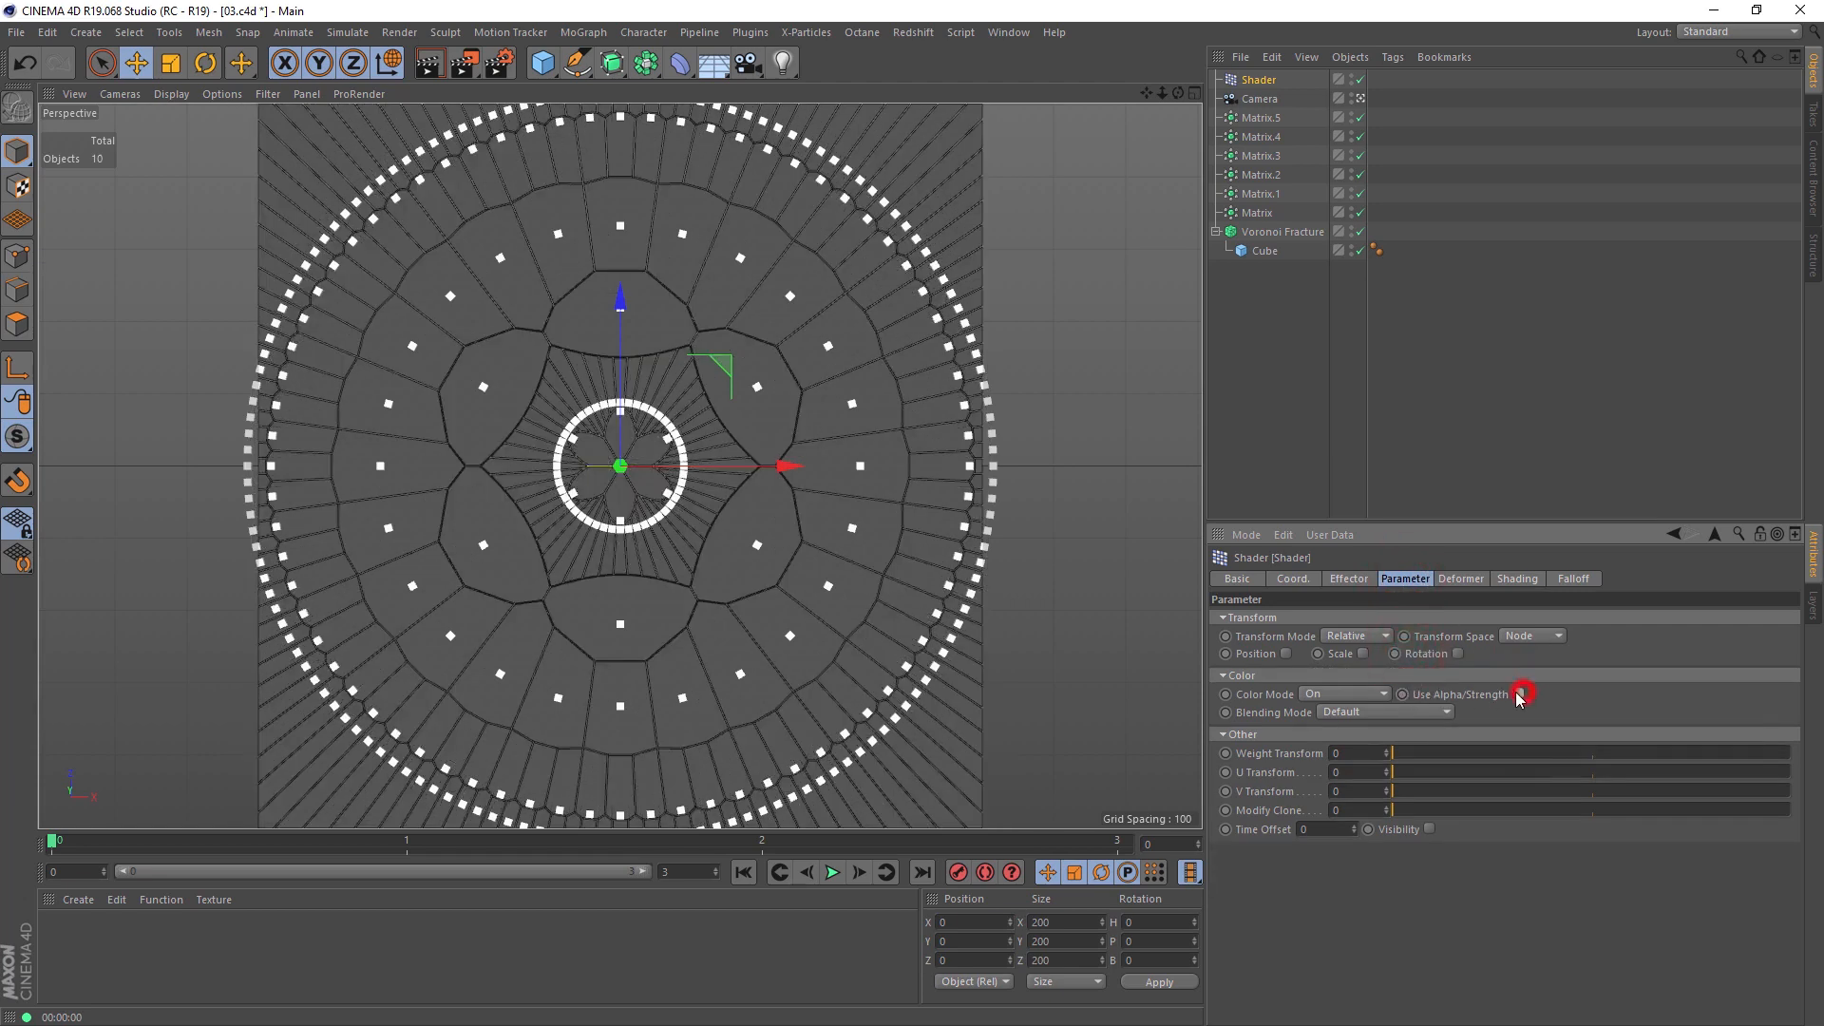
pyautogui.click(1435, 713)
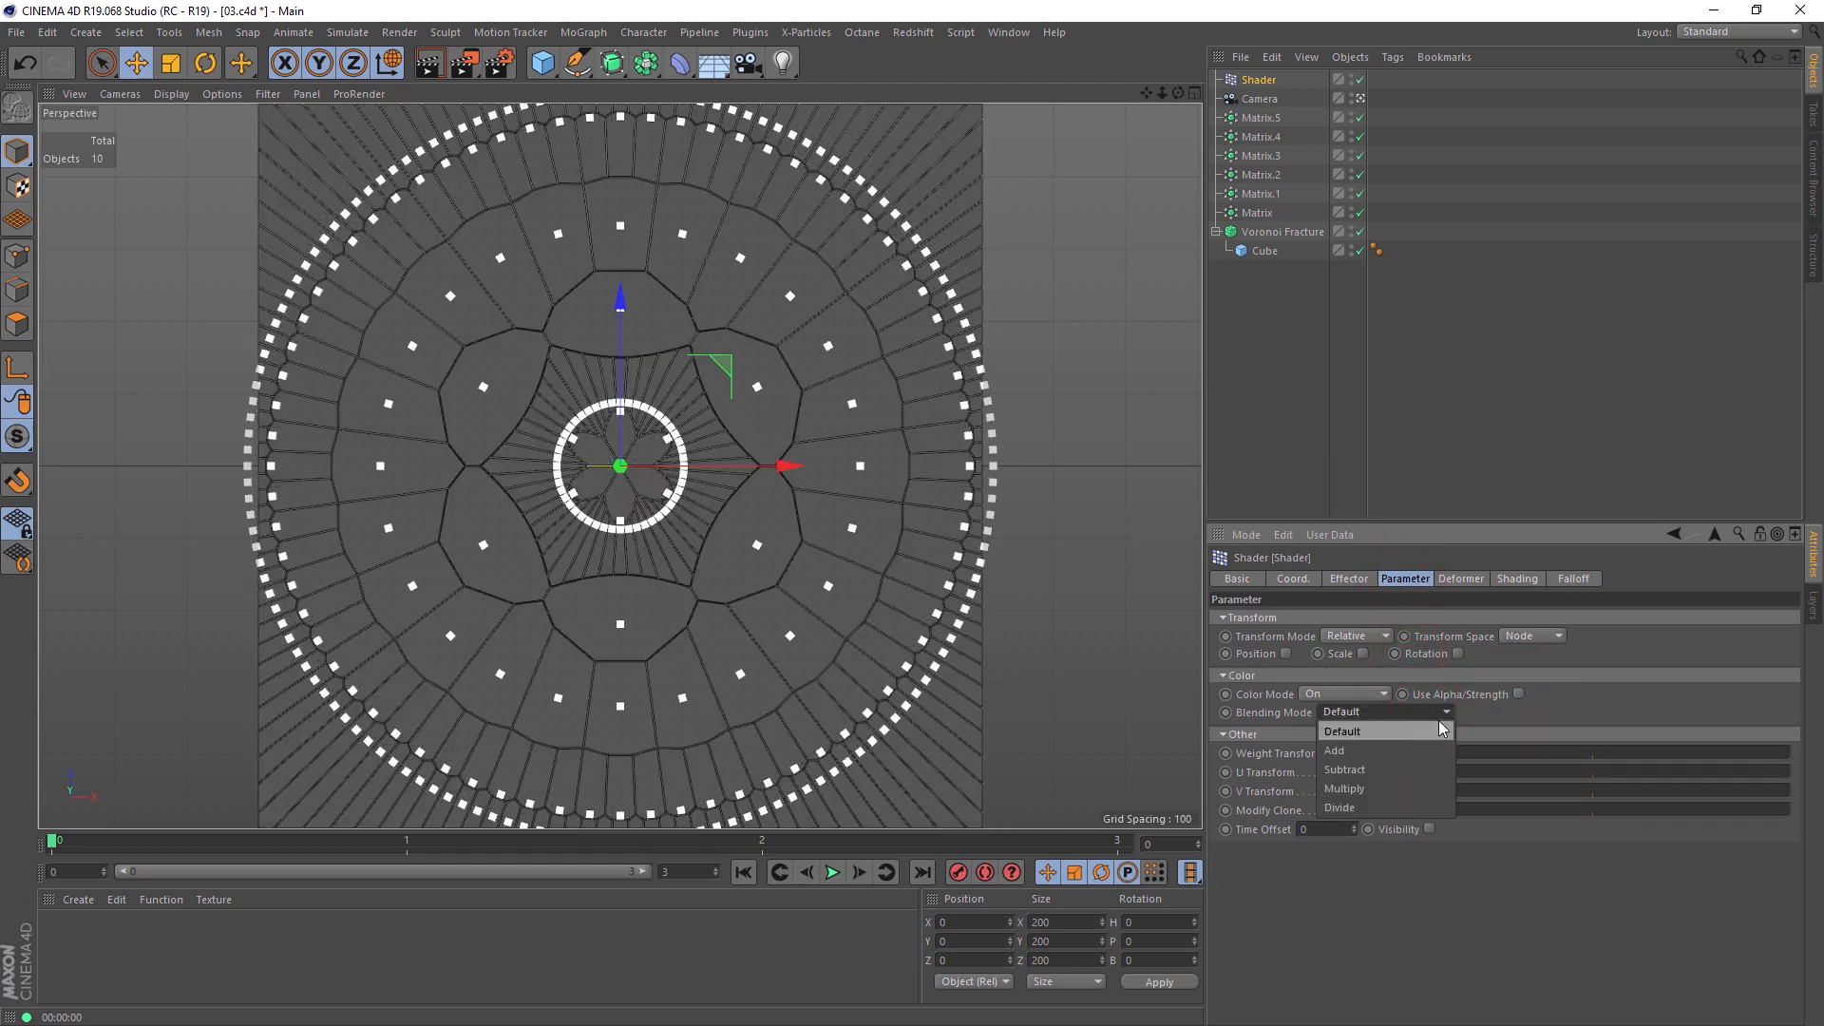
pyautogui.click(1570, 724)
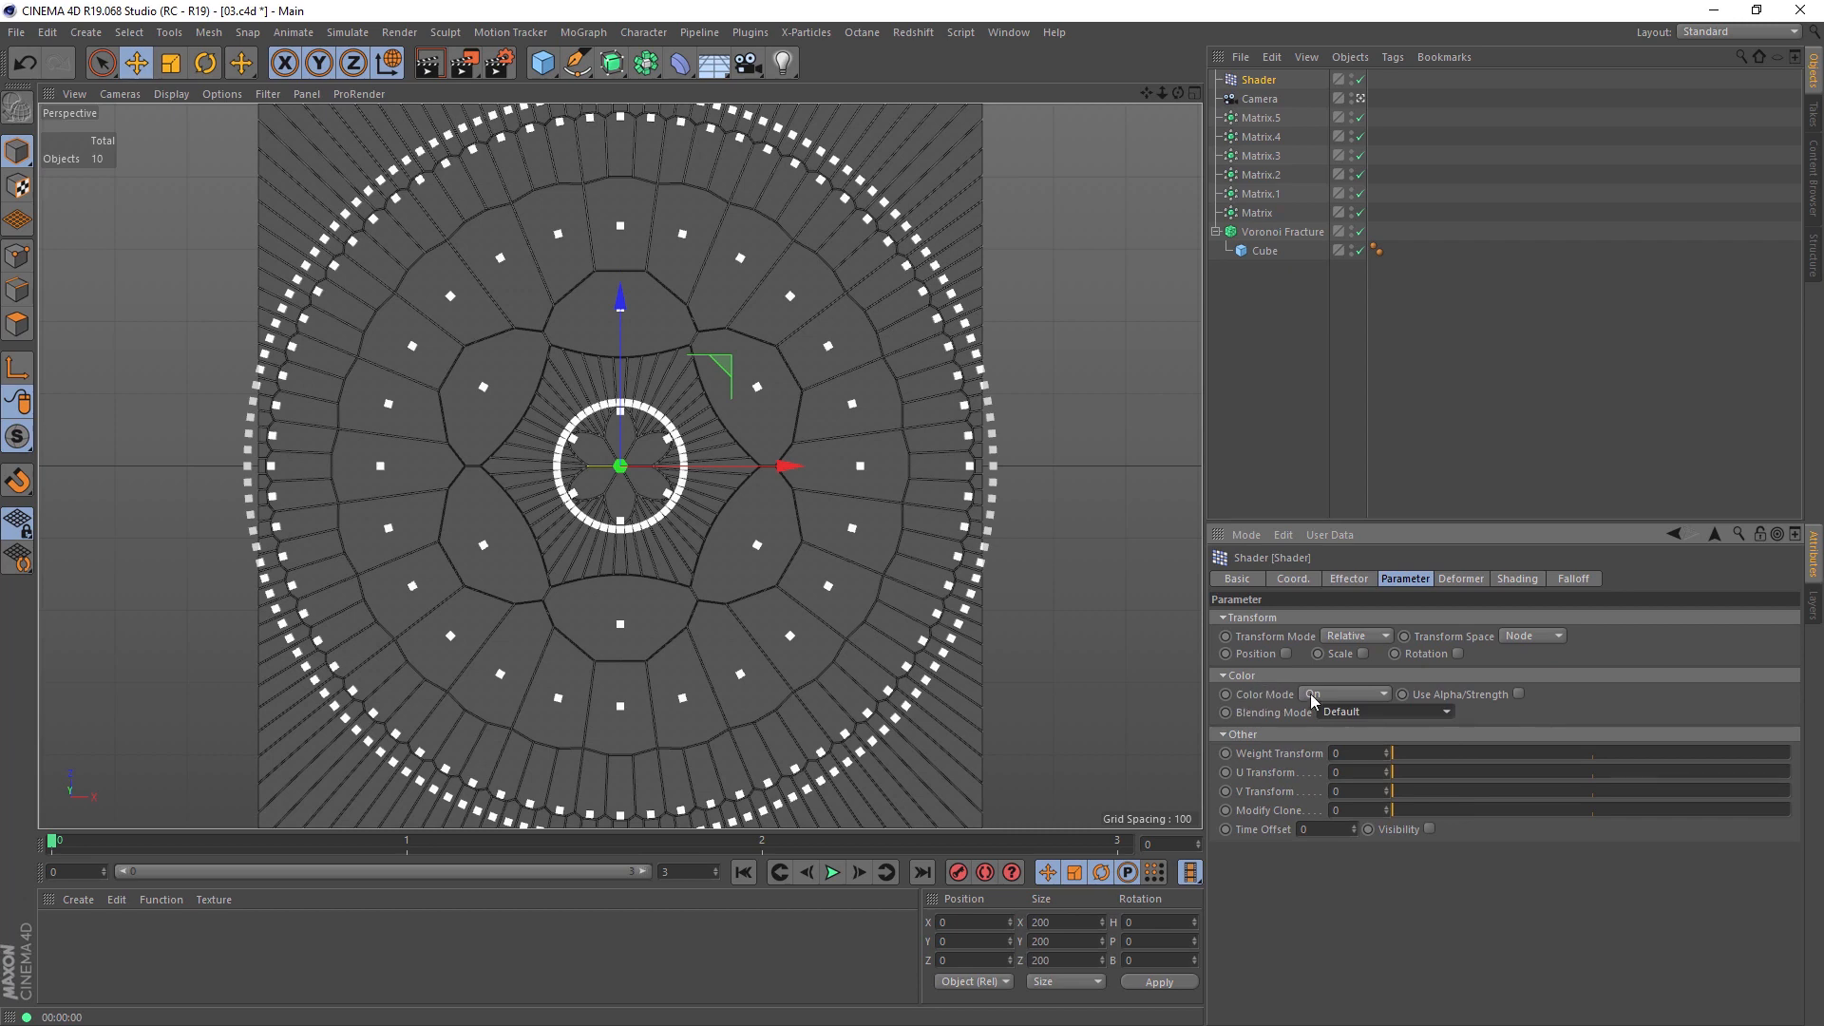
# Step: Load a Noise shader as the effector's custom shader and render the view
pyautogui.click(1501, 582)
pyautogui.click(1277, 638)
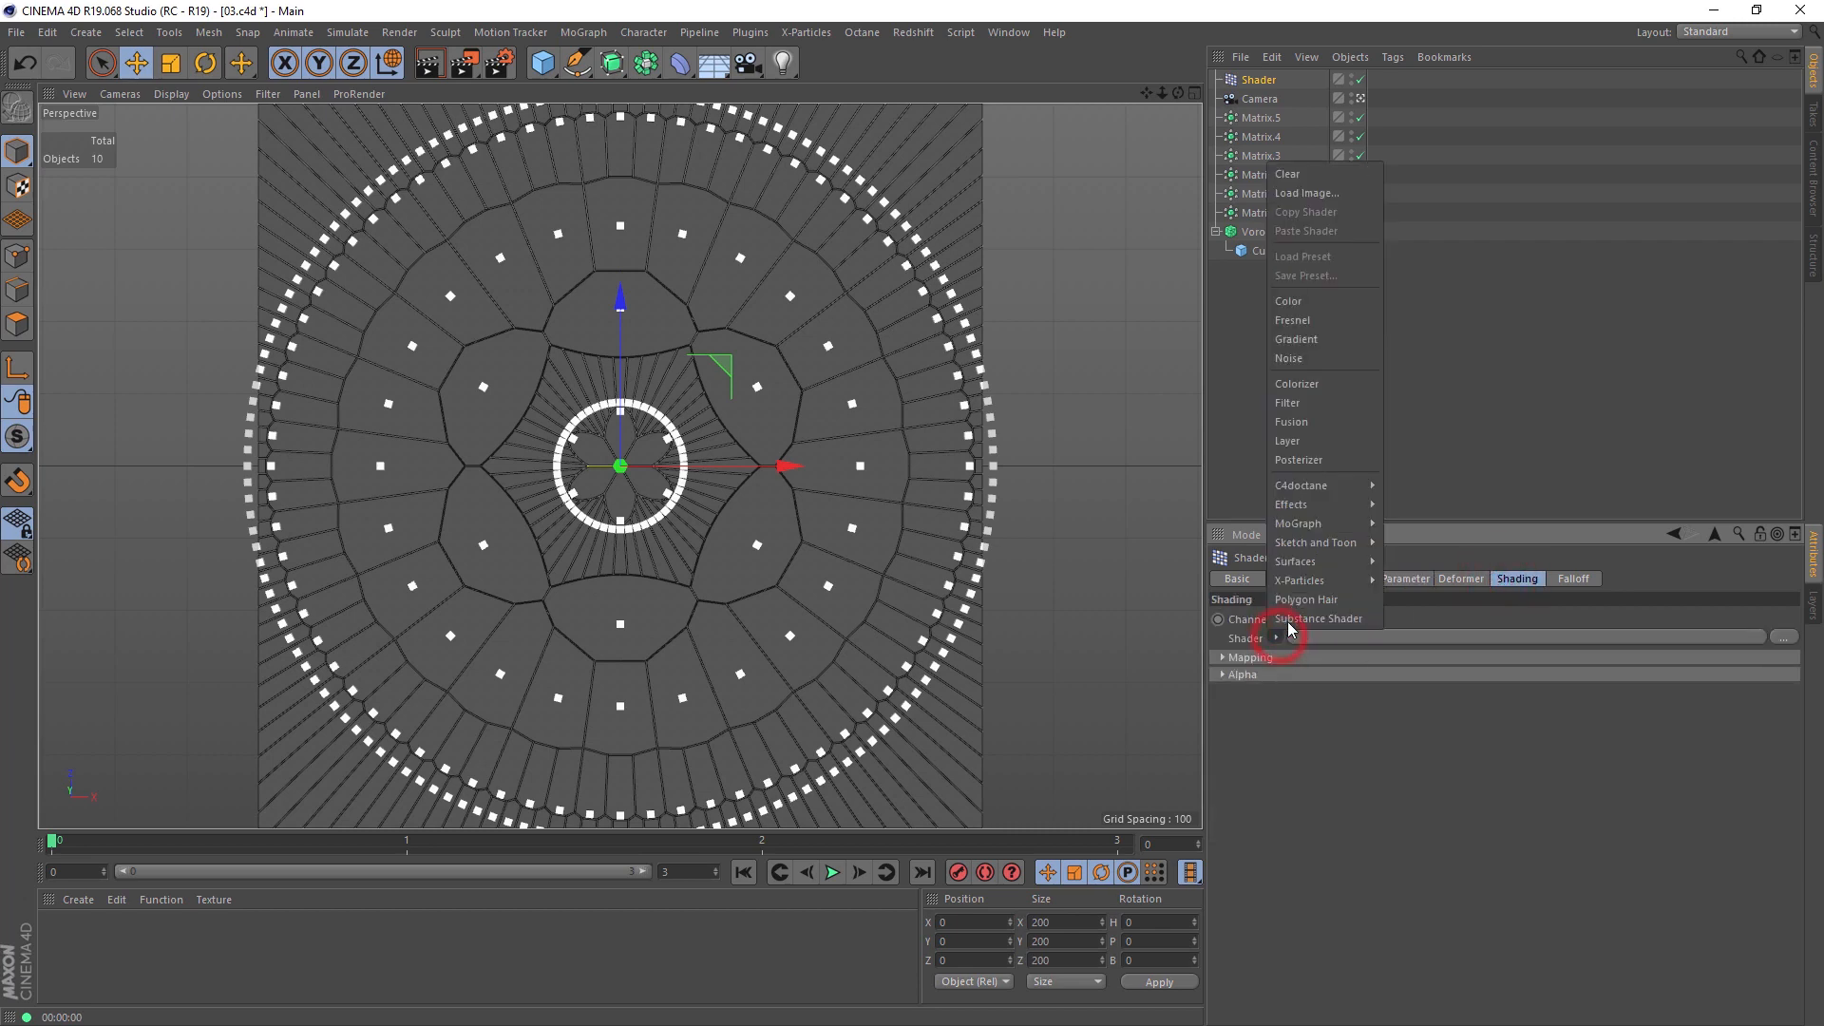
pyautogui.click(1285, 360)
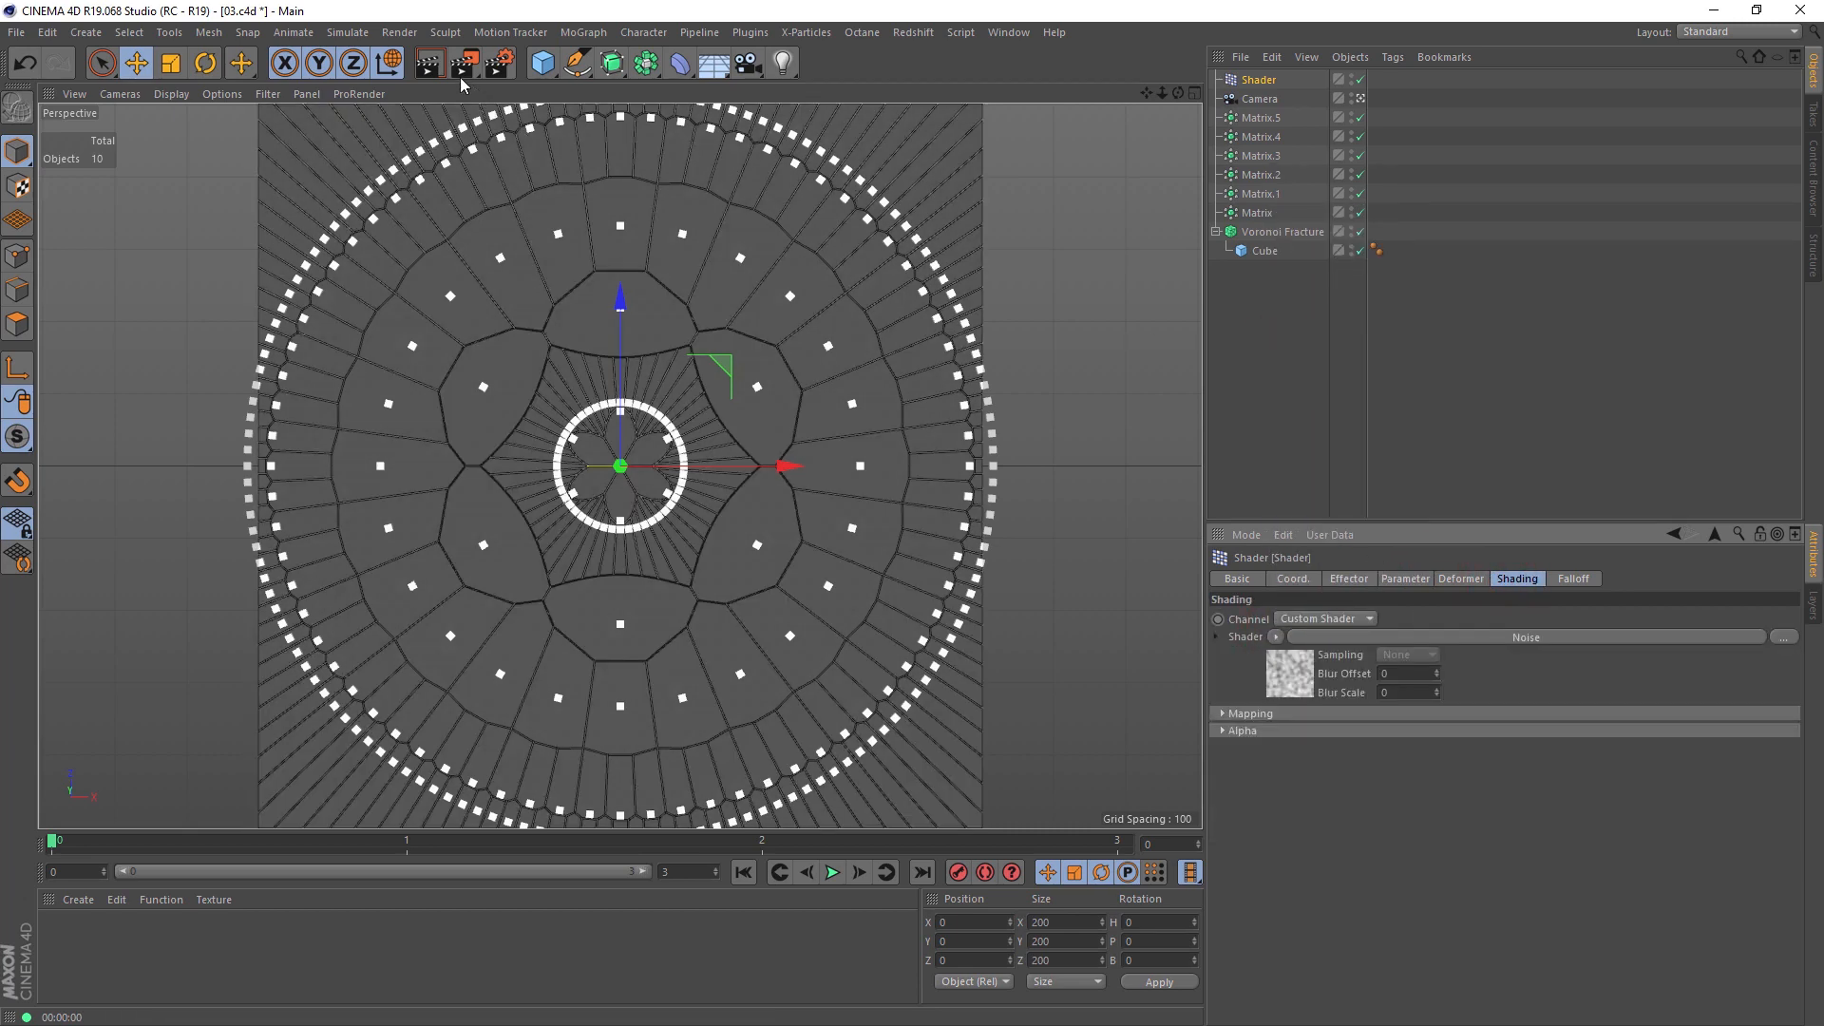
pyautogui.click(429, 63)
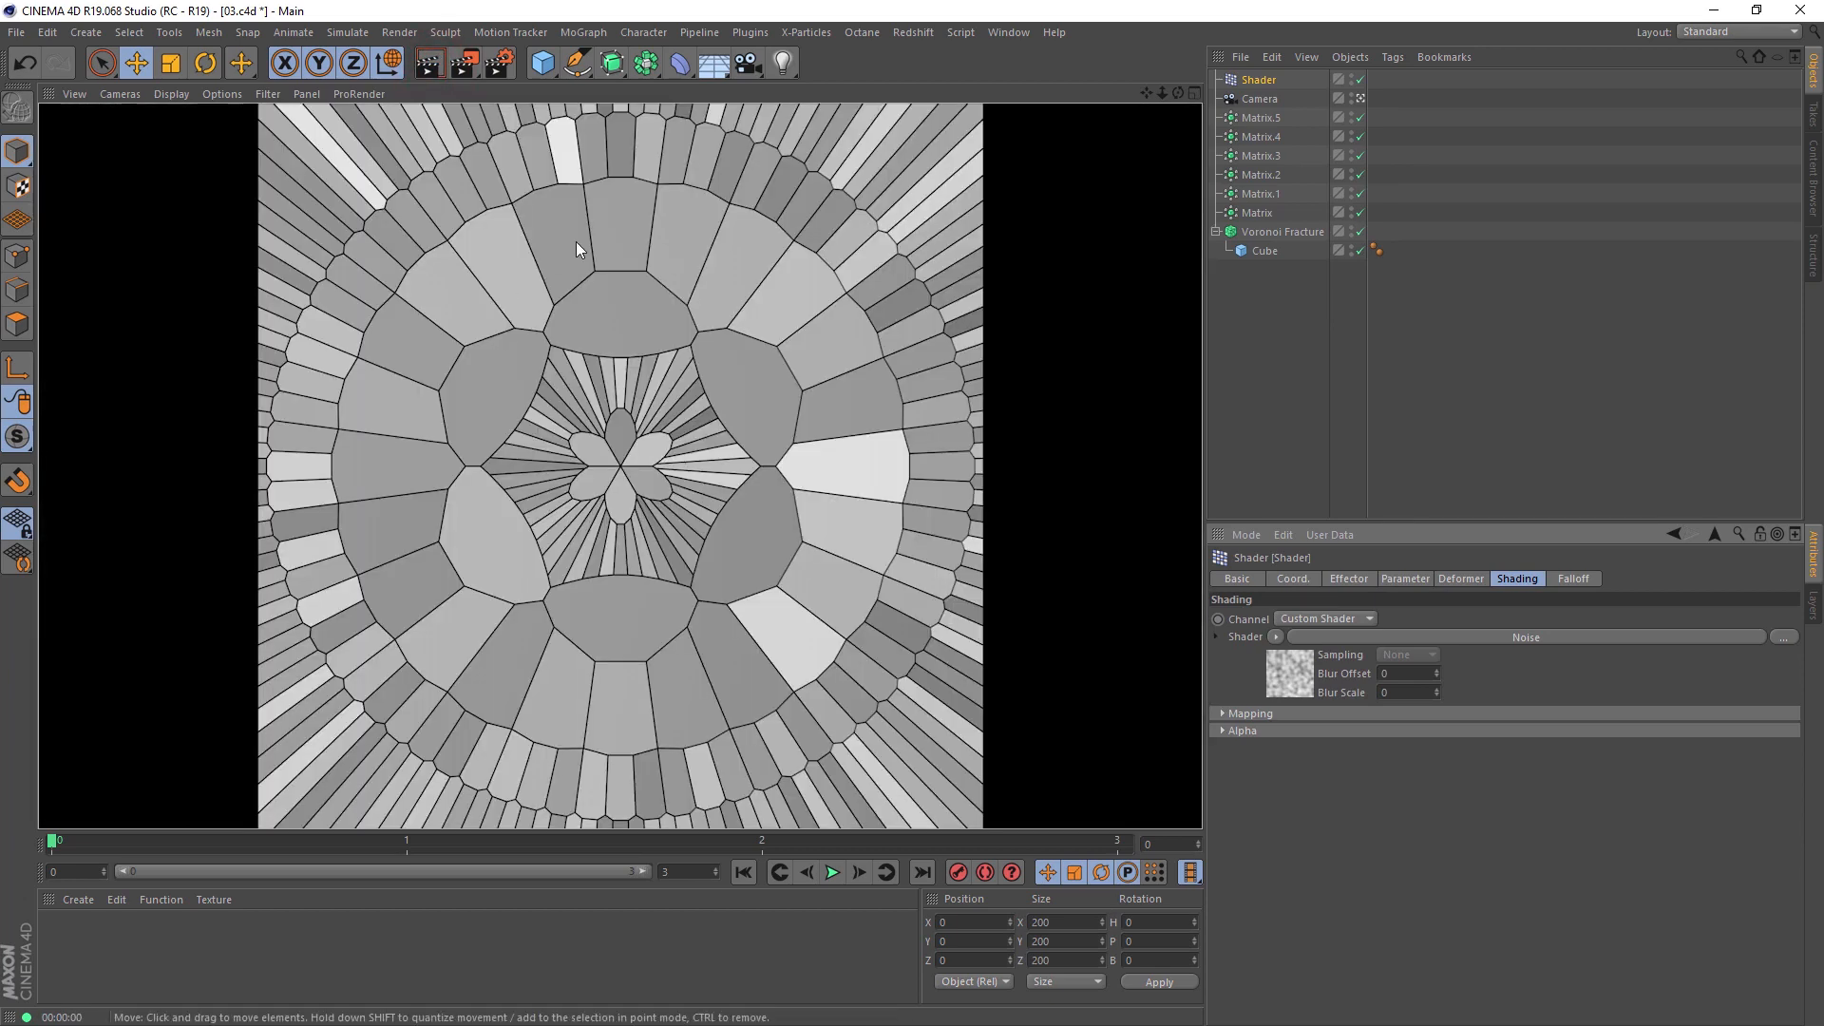
# Step: Set the Noise shader's contrast to 39 and global scale to 10, then render the view
pyautogui.click(1276, 669)
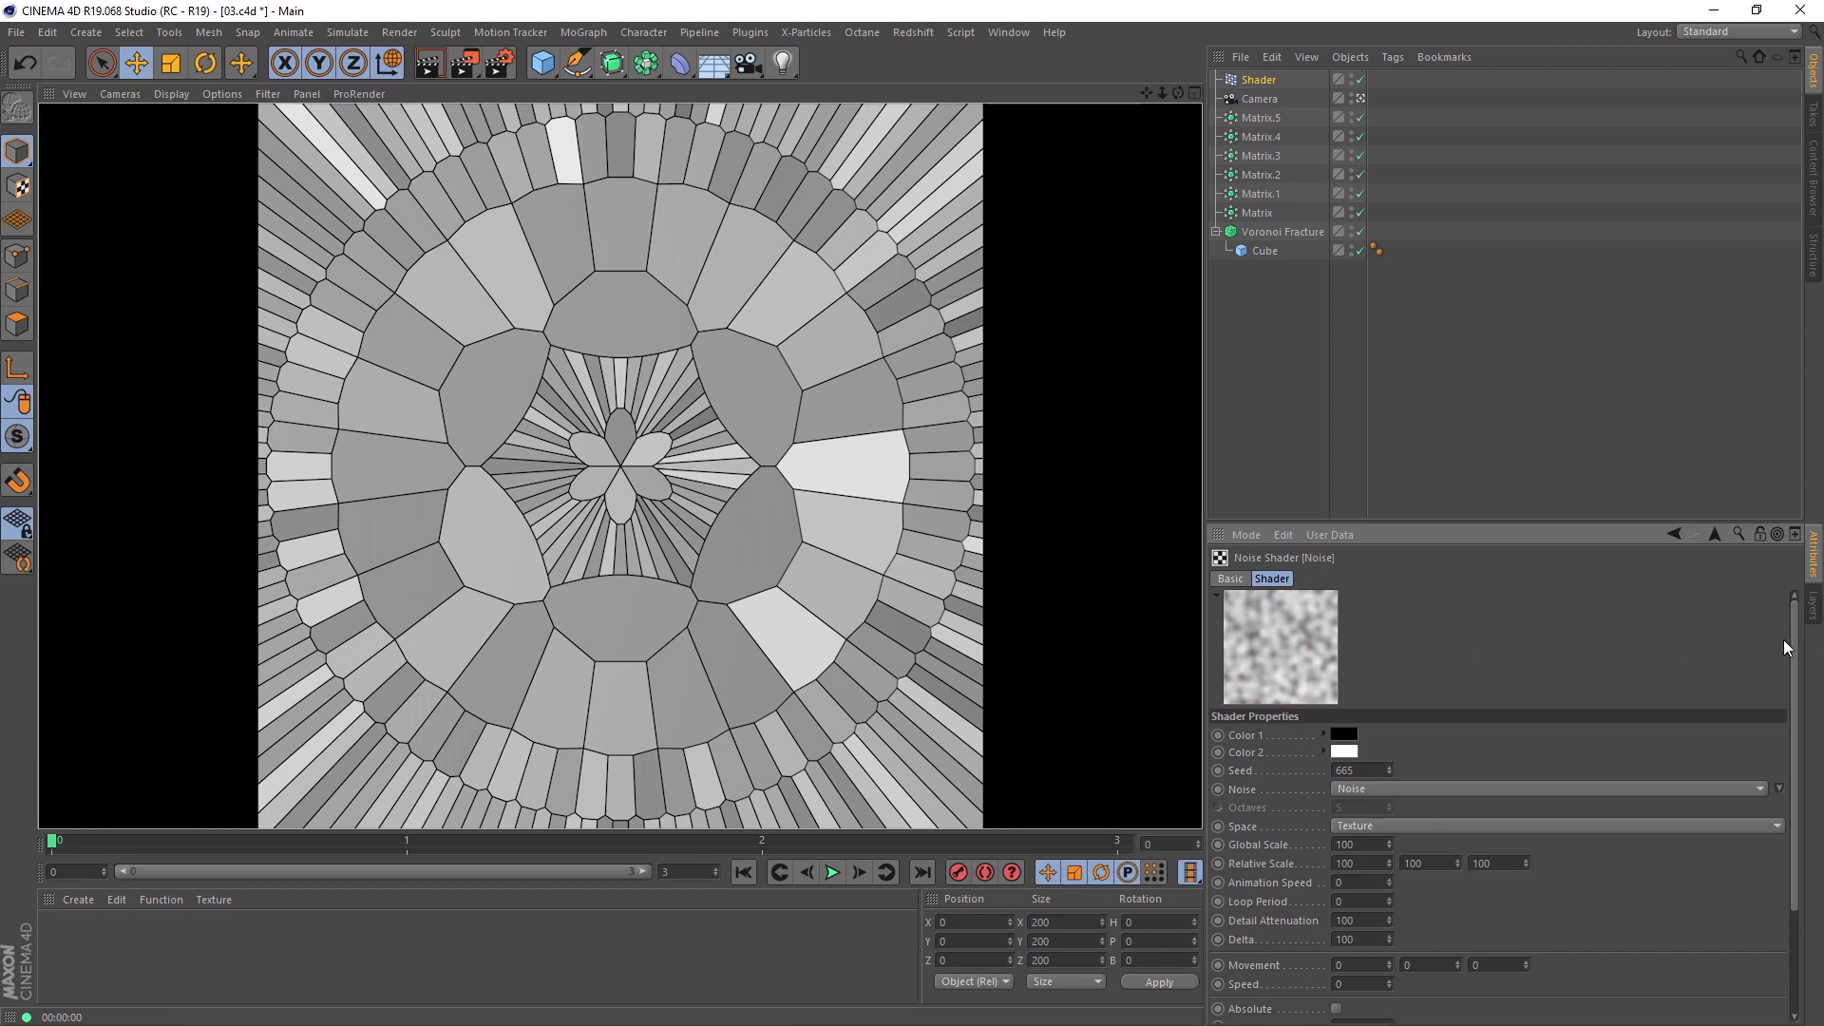
pyautogui.moveTo(1794, 651); pyautogui.dragTo(1794, 722)
pyautogui.moveTo(1647, 961); pyautogui.dragTo(1690, 967)
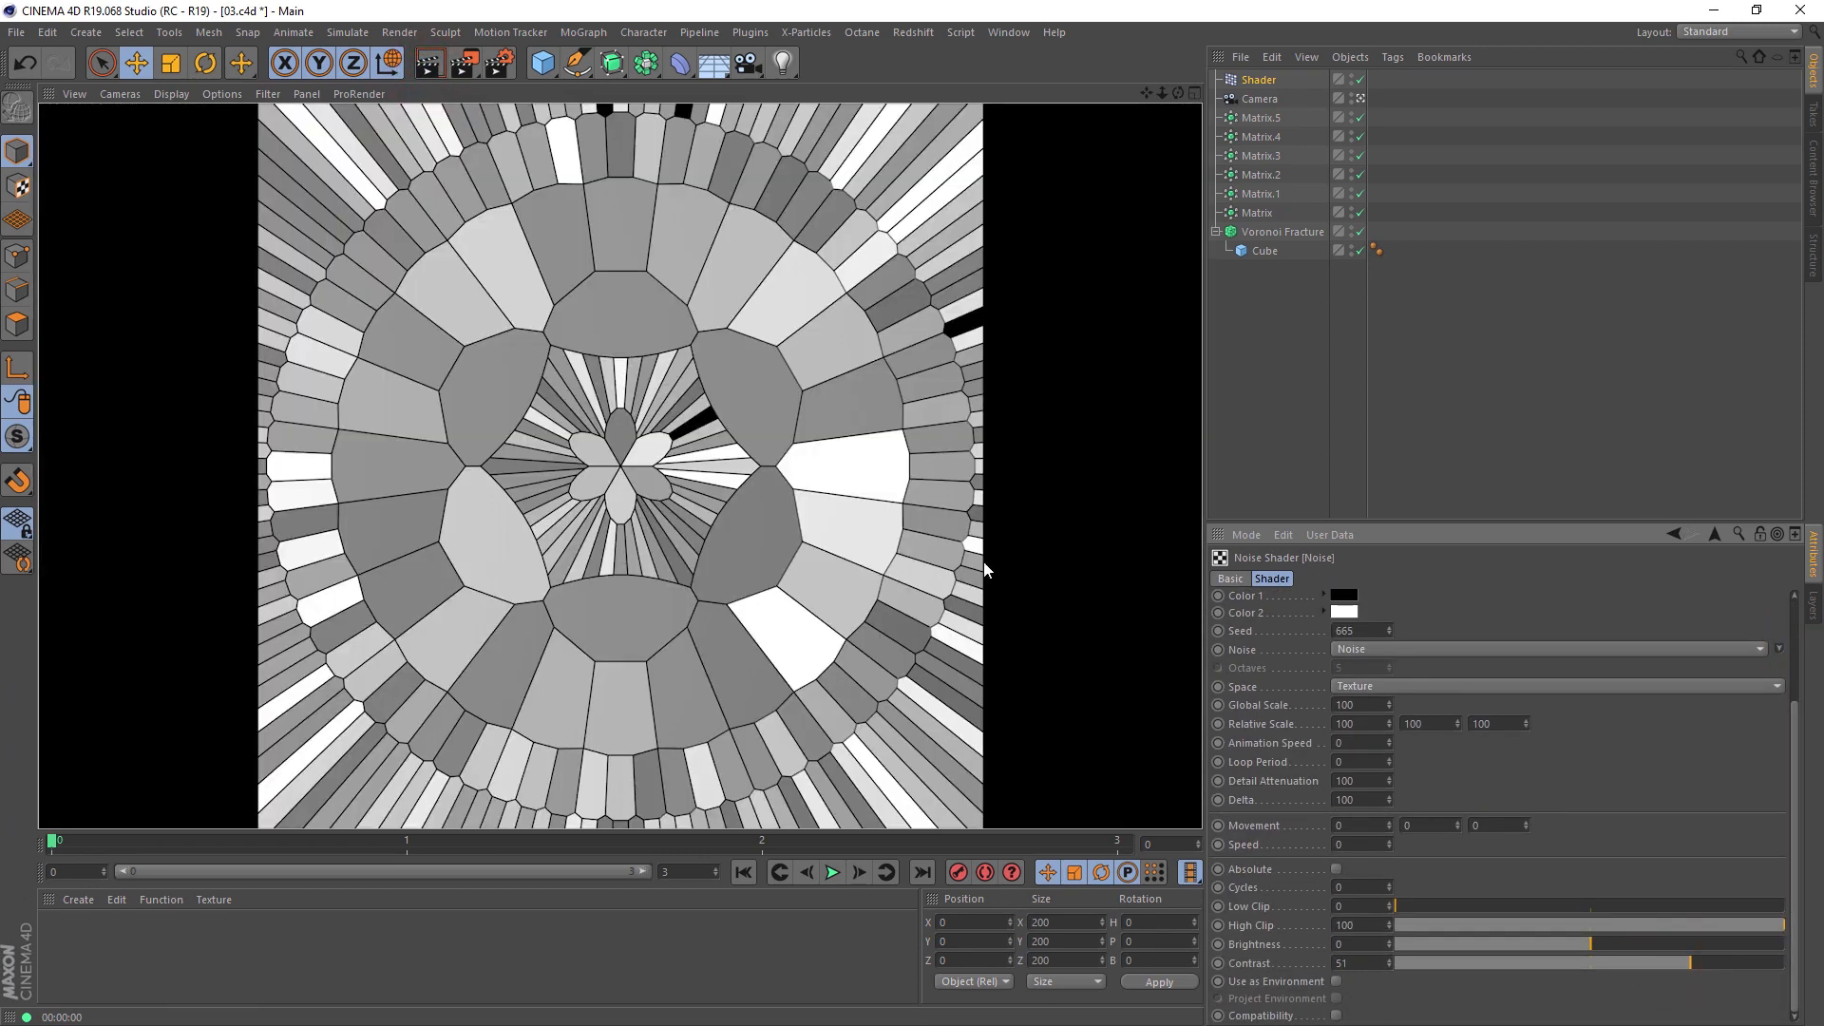
pyautogui.moveTo(1690, 963); pyautogui.dragTo(1666, 963)
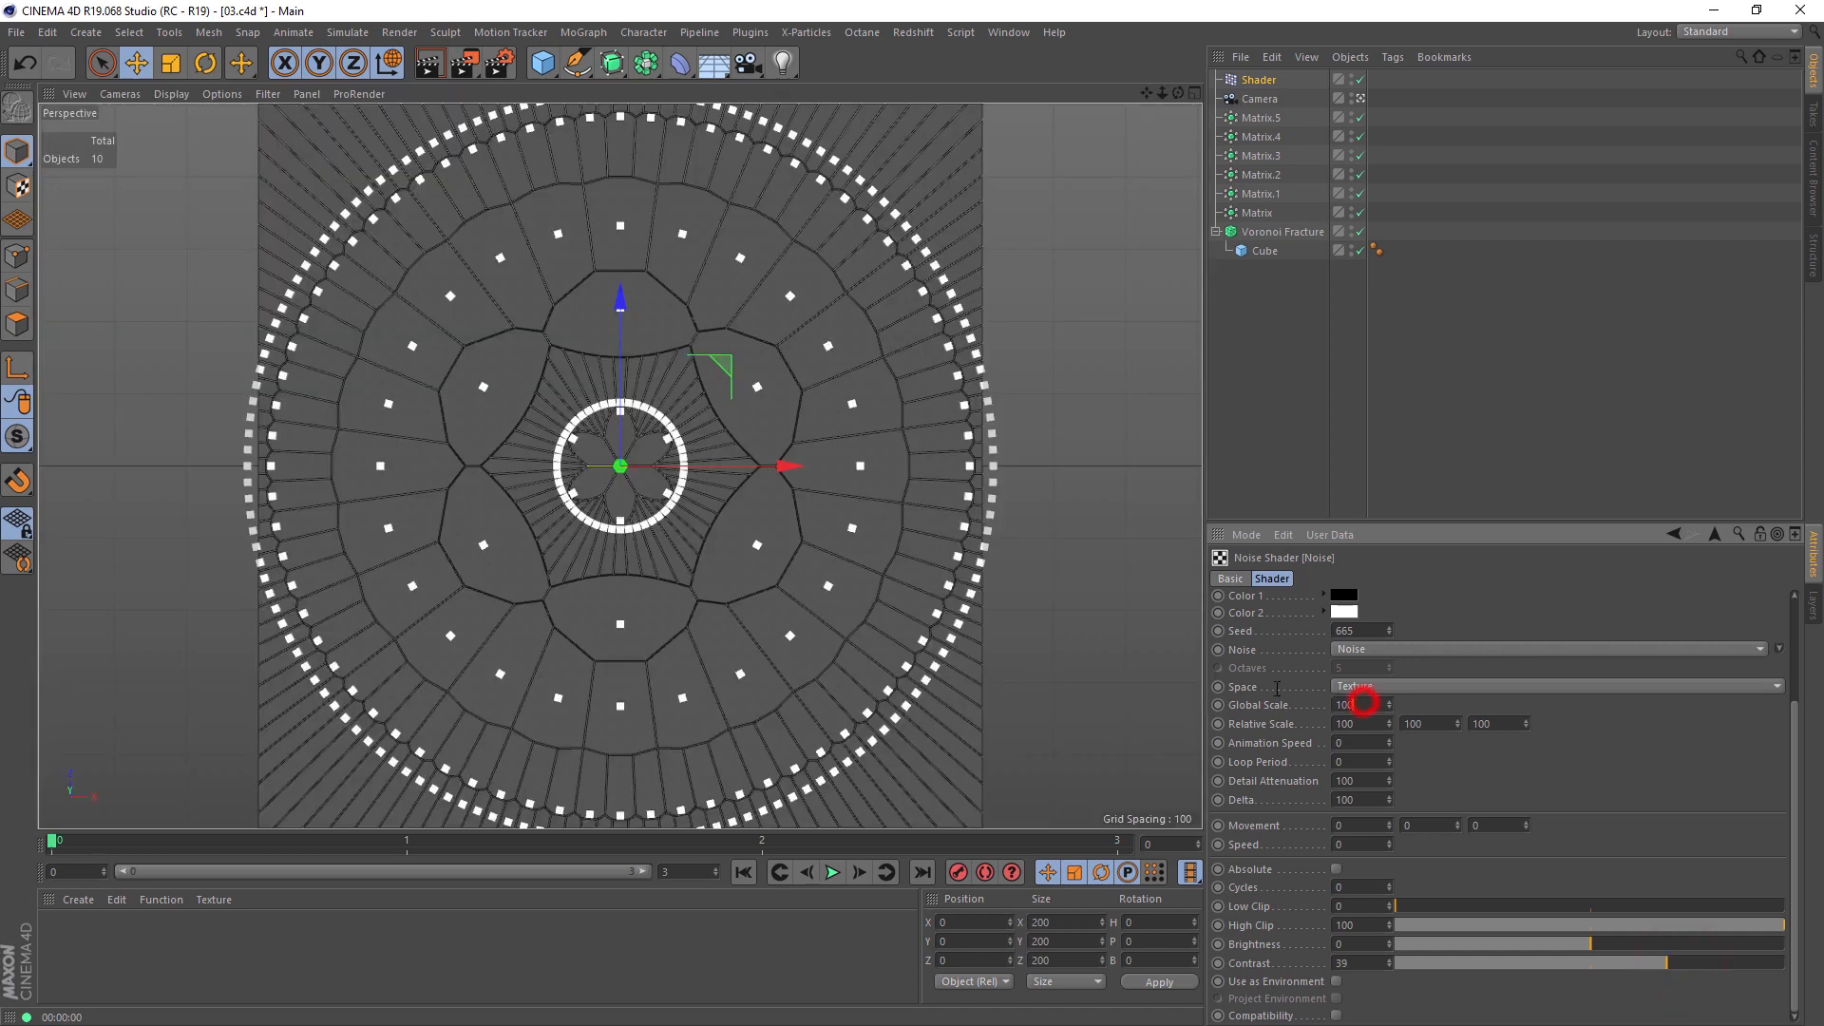
pyautogui.click(1362, 704)
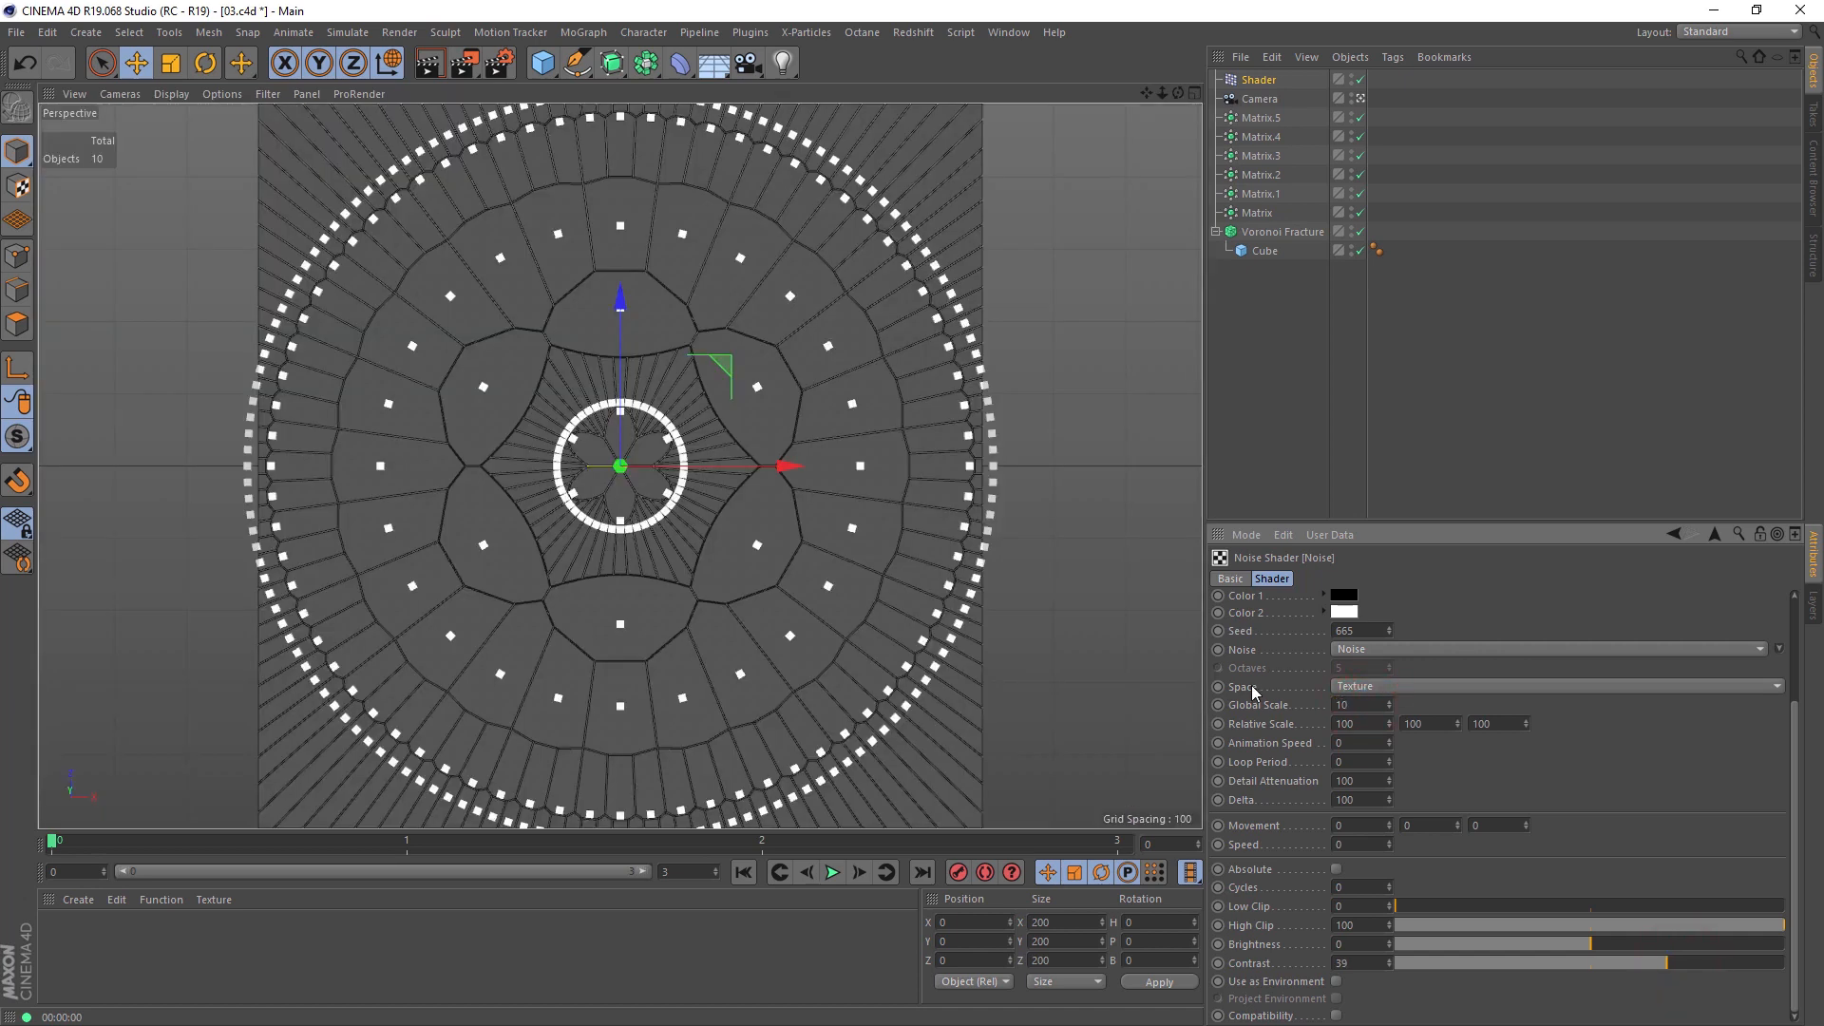
pyautogui.click(429, 63)
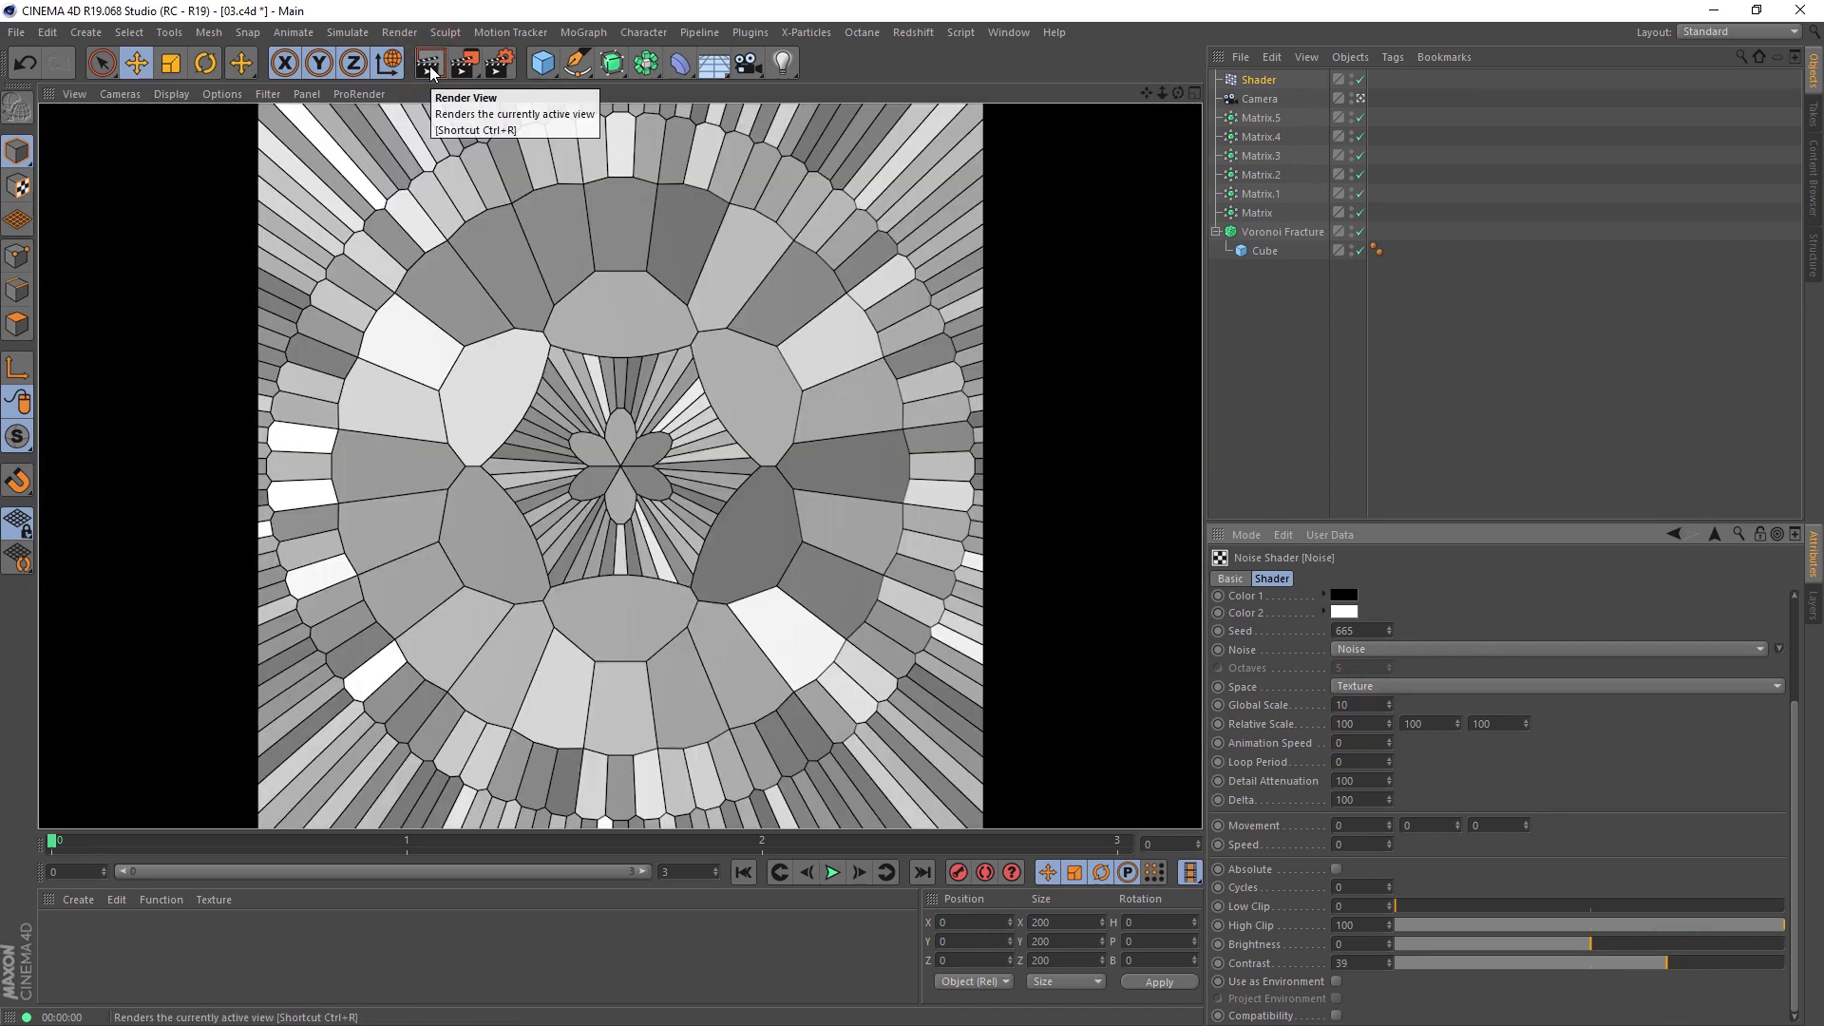
# Step: Wrap the effector's Noise shader in a Colorizer shader
pyautogui.click(1714, 534)
pyautogui.click(1276, 637)
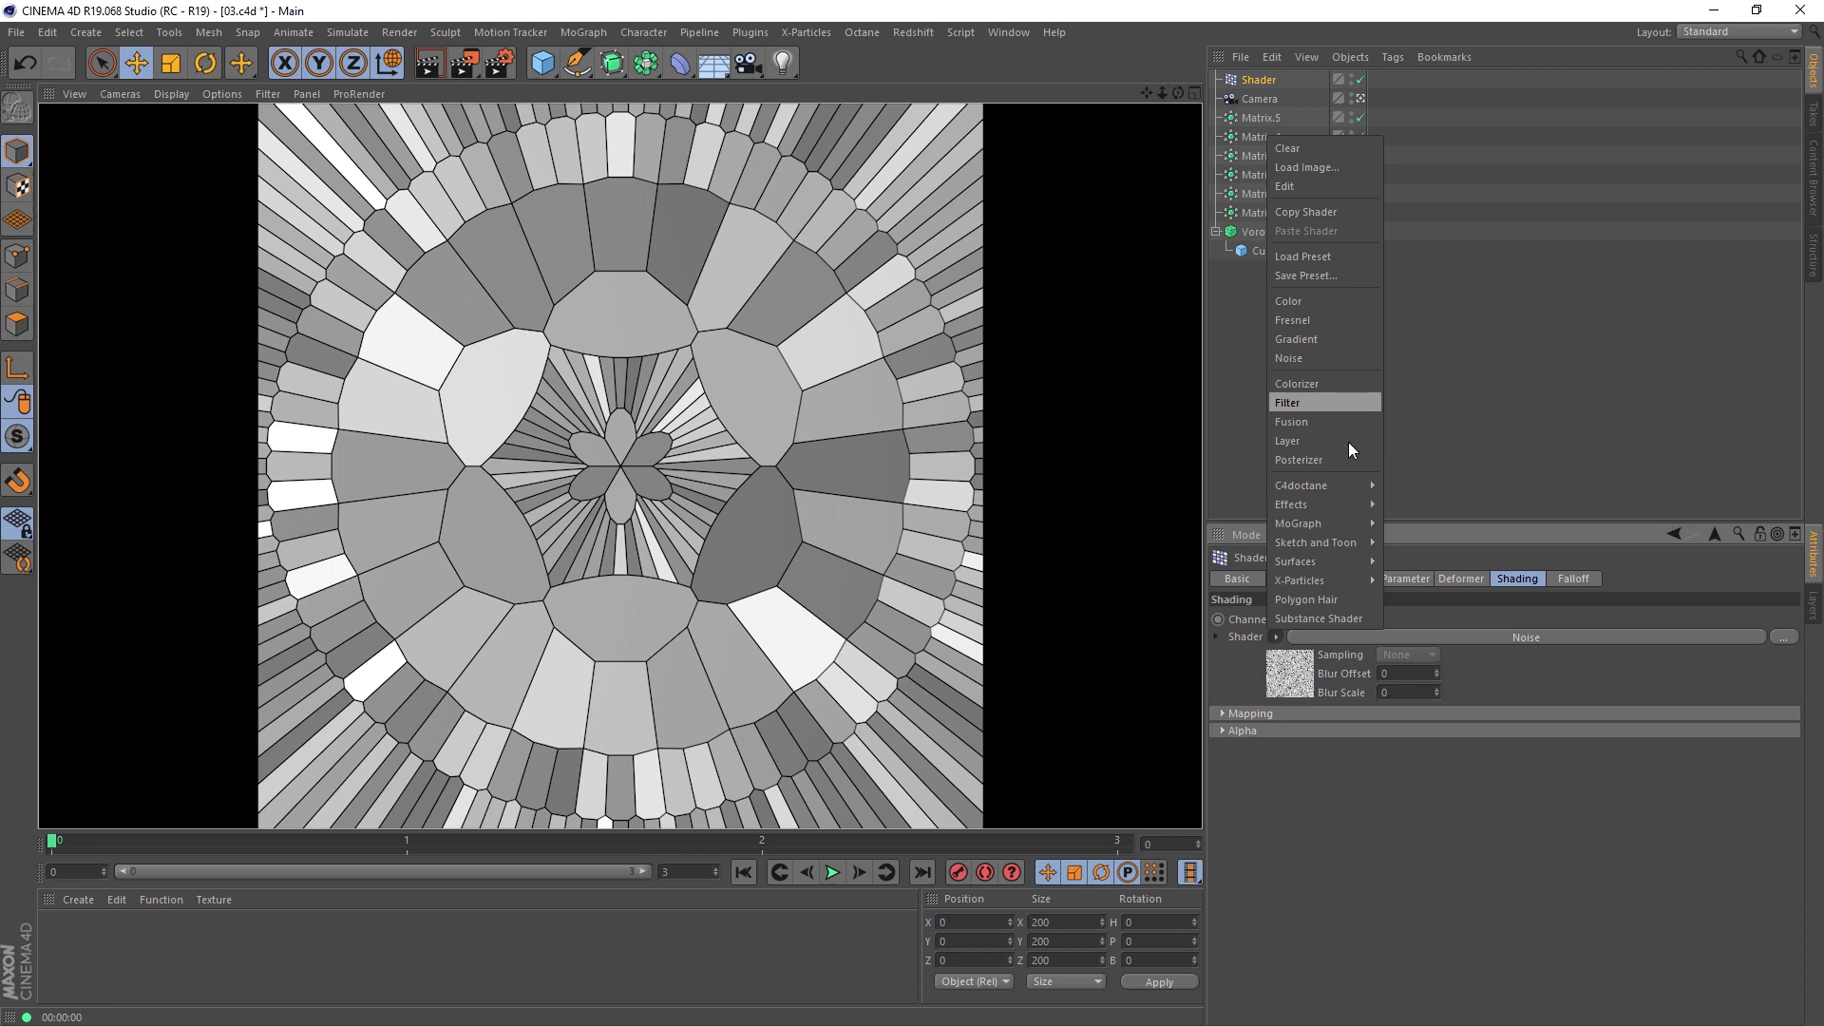
pyautogui.click(1349, 384)
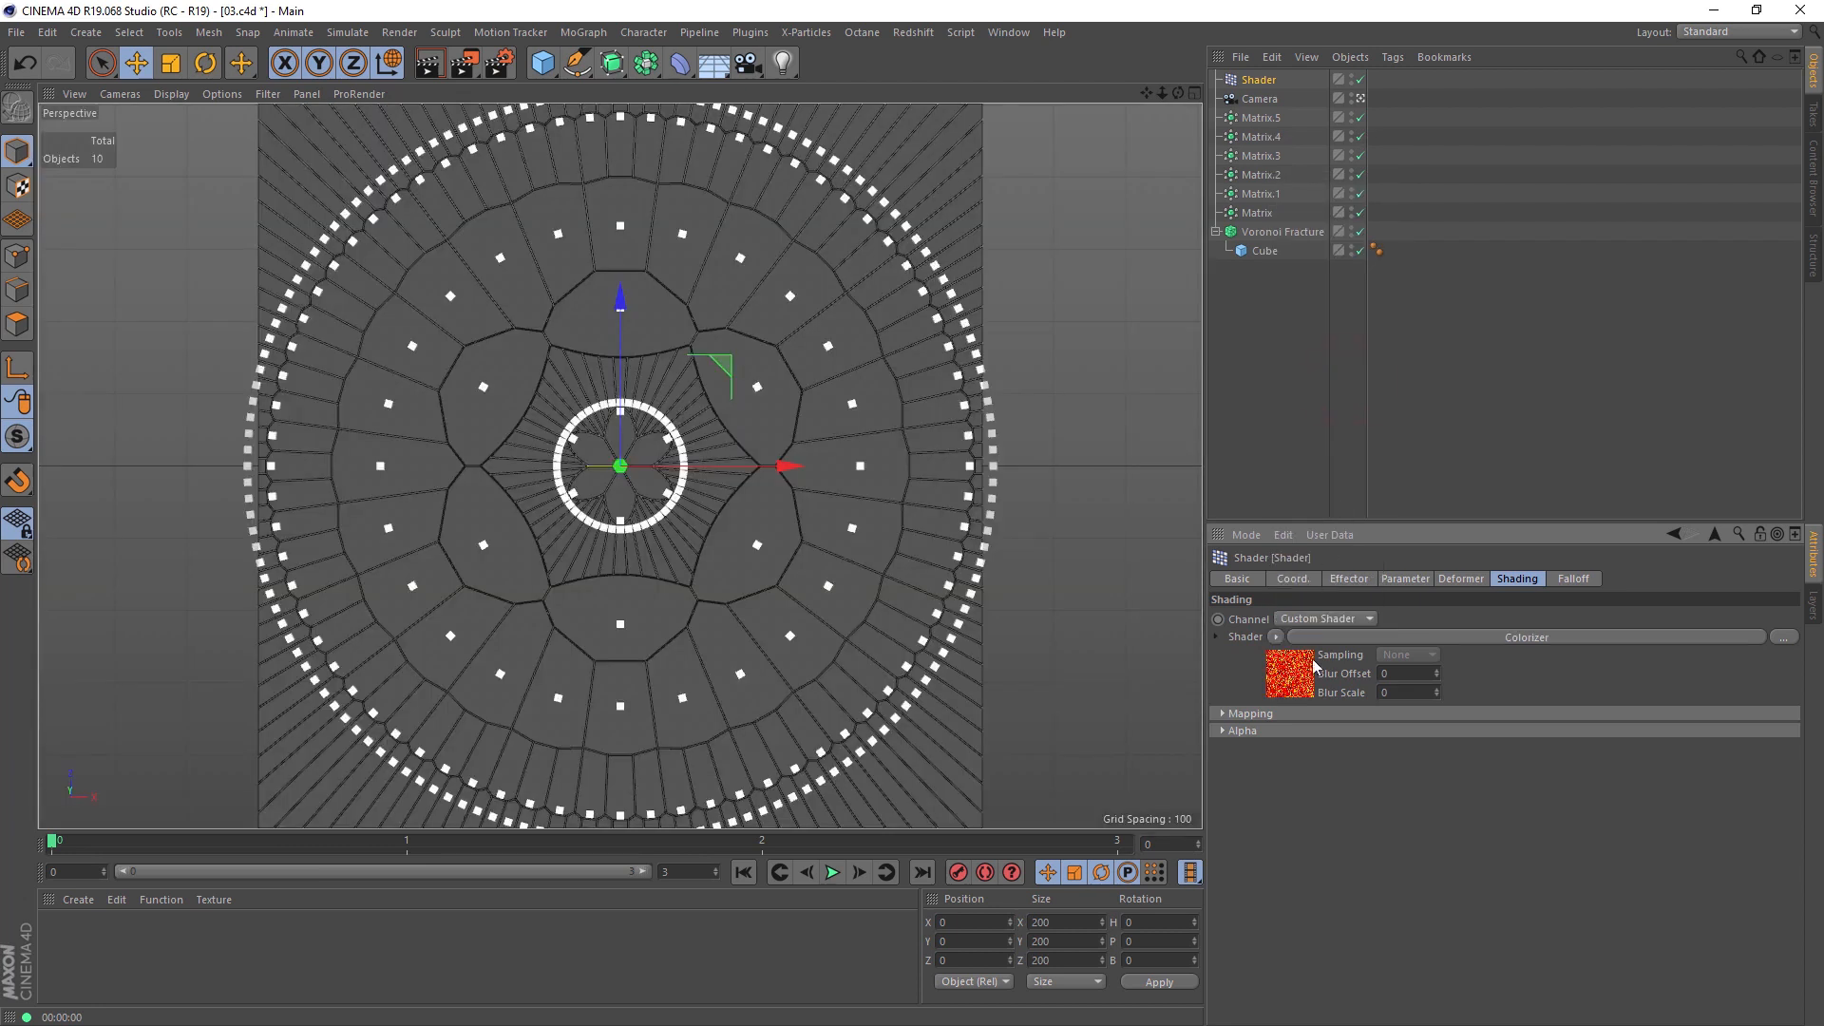
# Step: Load a striped white, light blue, orange, yellow and brown preset into the Colorizer's gradient and render the view
pyautogui.click(1278, 846)
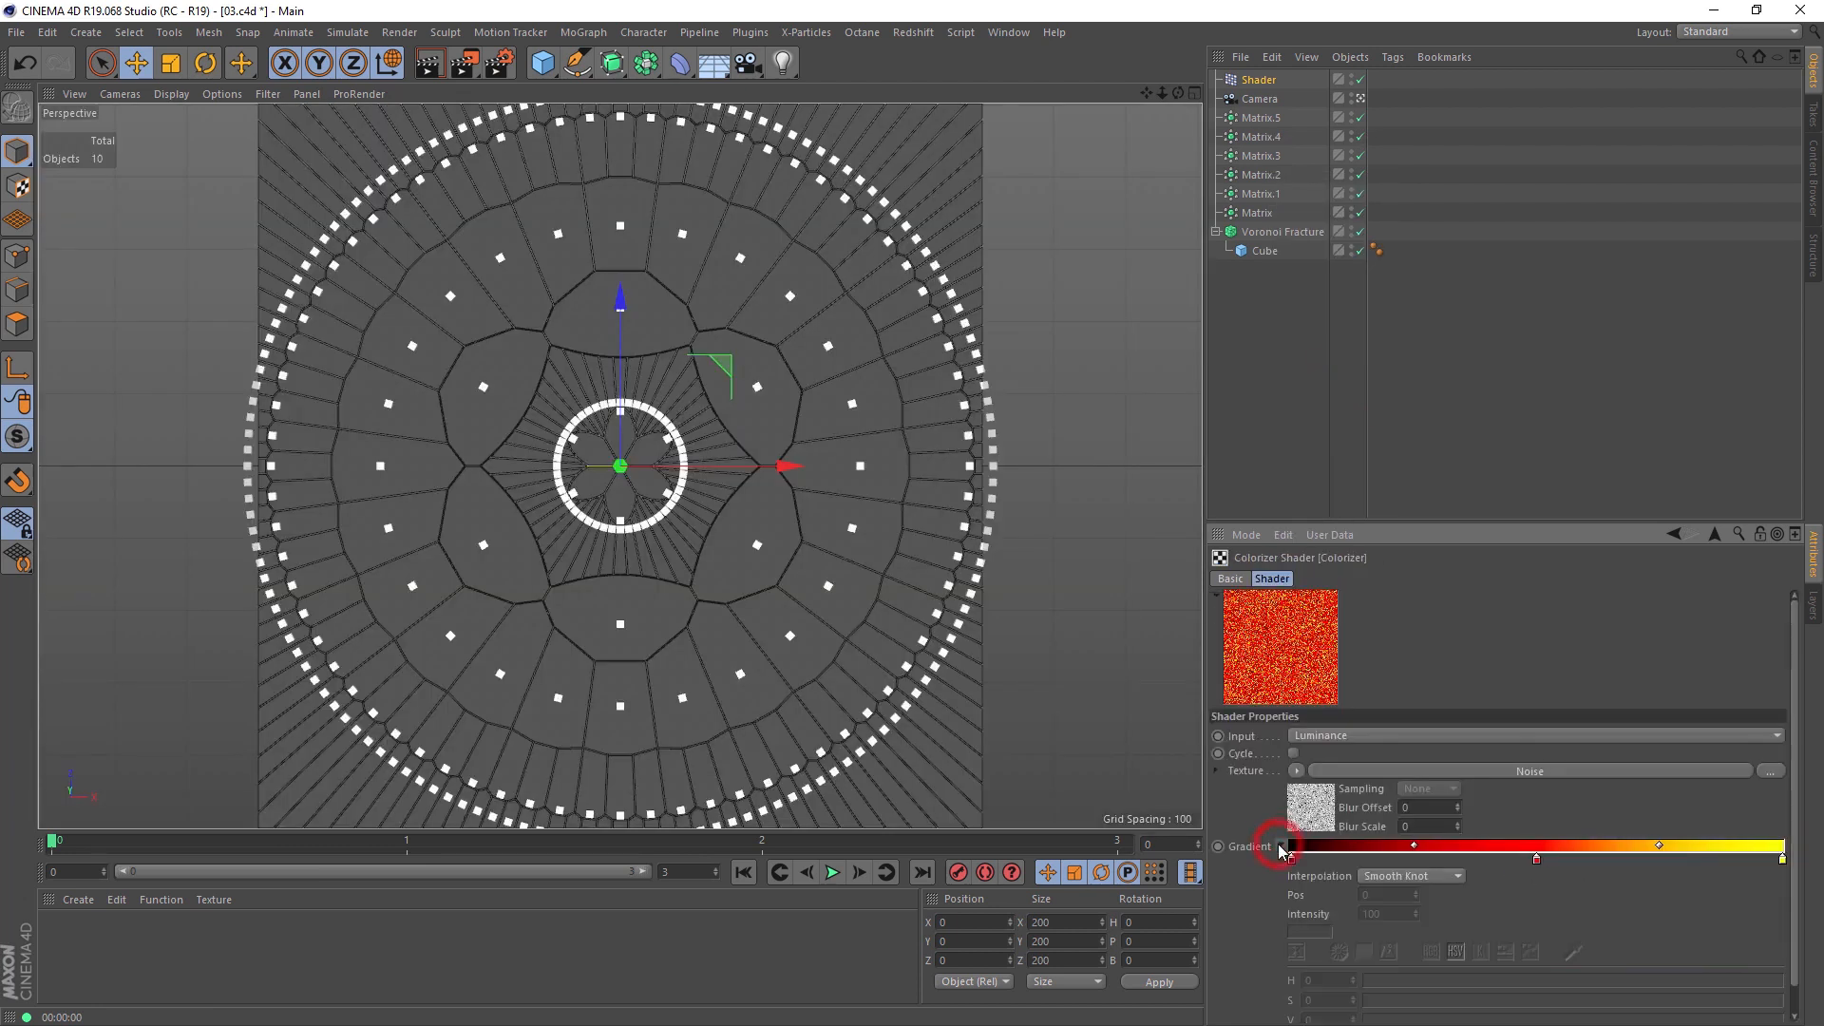
pyautogui.moveTo(1798, 741); pyautogui.dragTo(1798, 769)
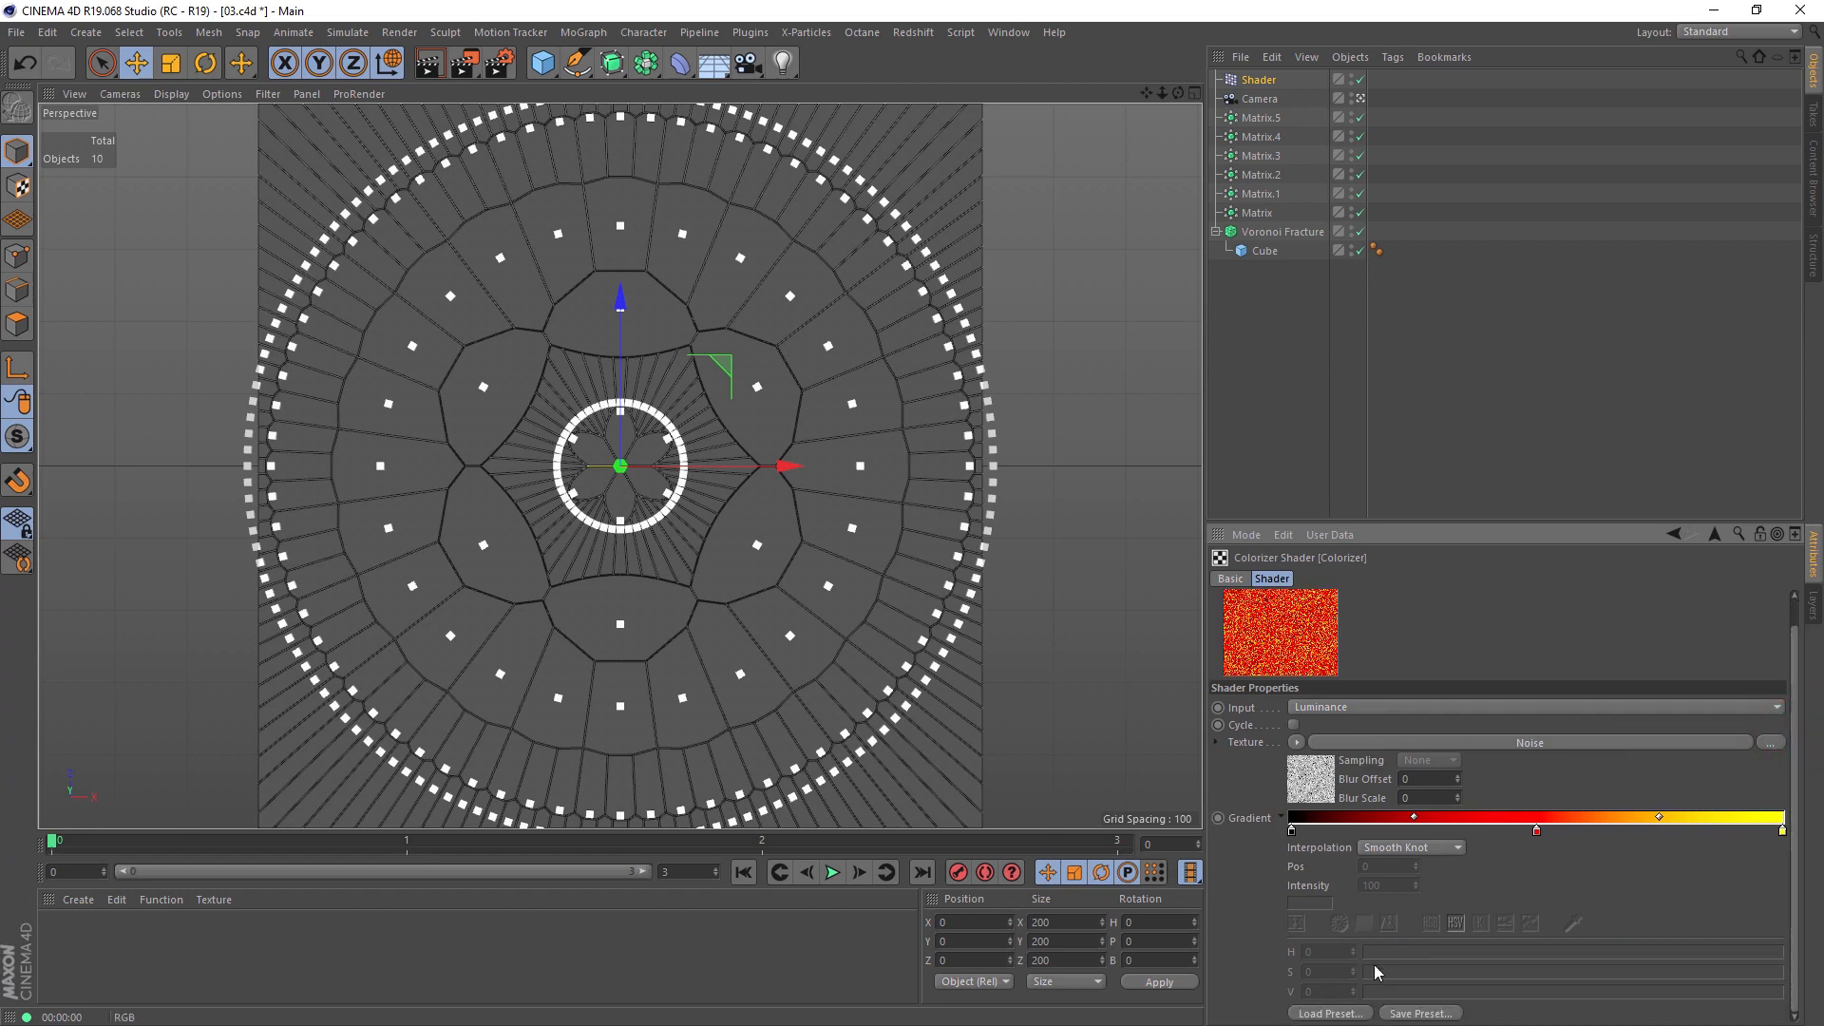
pyautogui.click(1331, 1013)
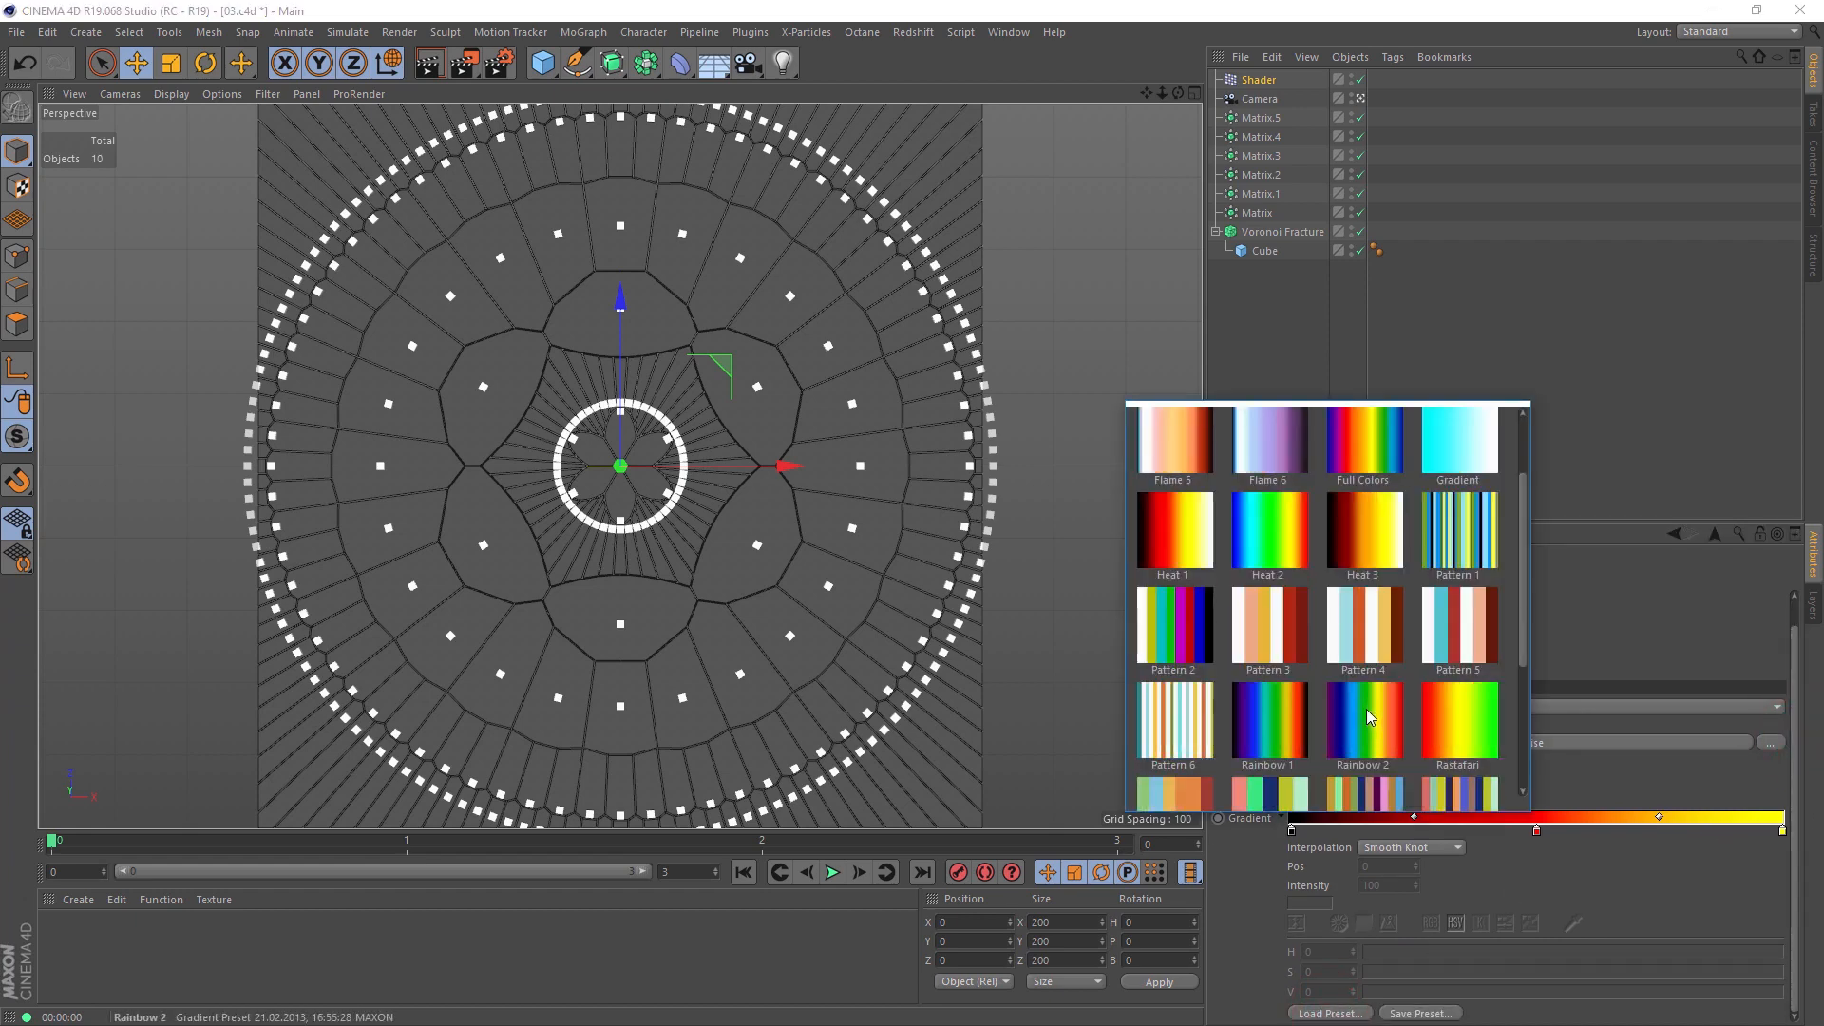
pyautogui.click(1373, 723)
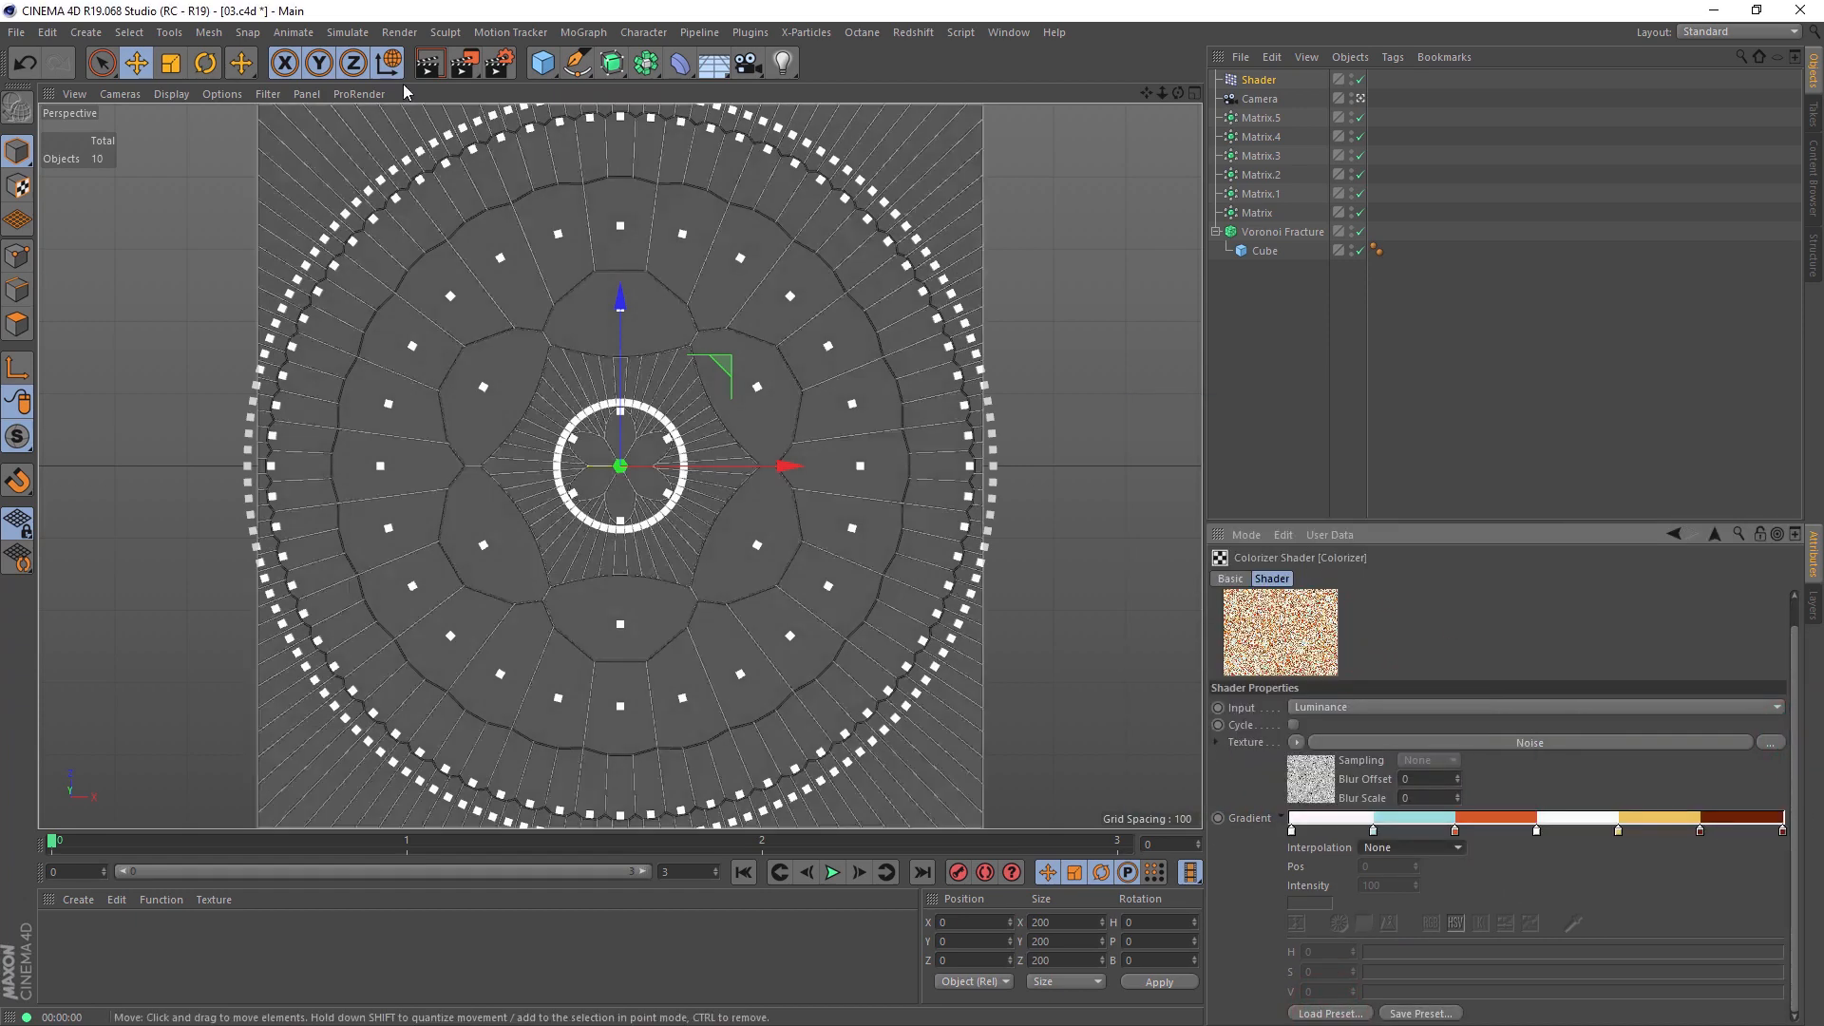
pyautogui.click(427, 64)
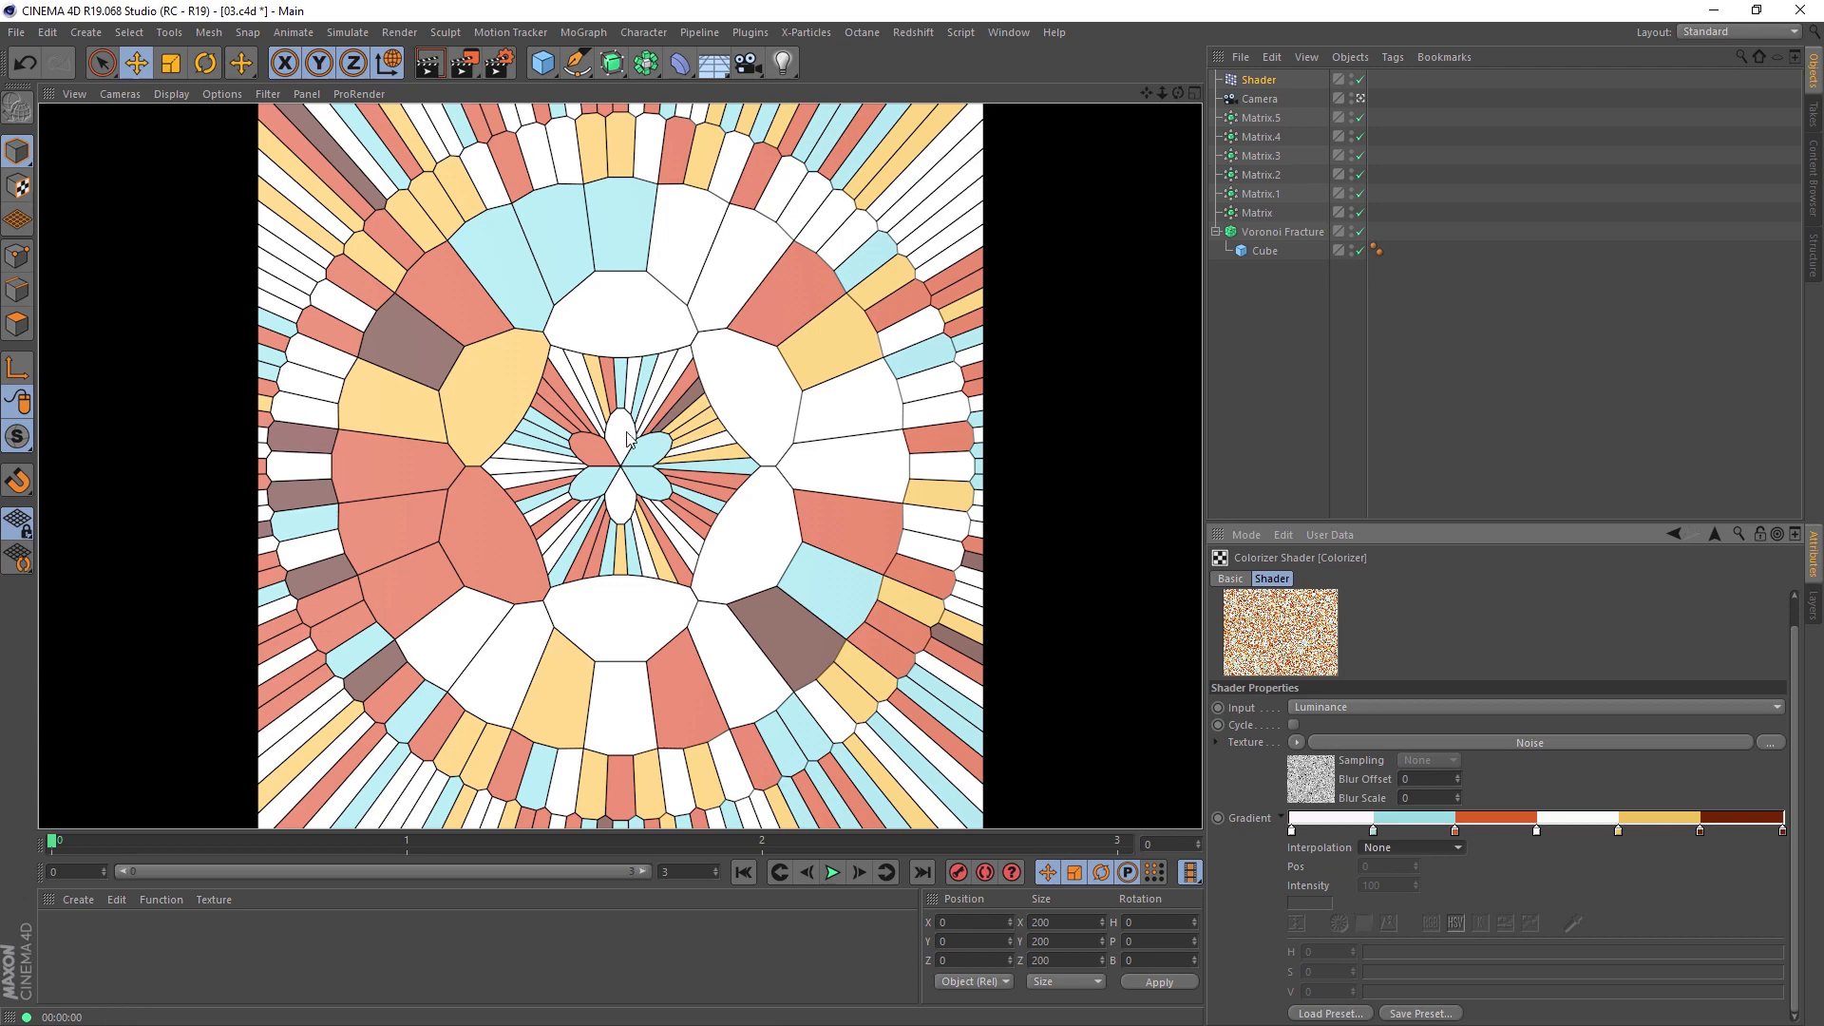
# Step: Replace the Noise texture inside the Colorizer with a Gradient shader and render the view
pyautogui.click(1712, 534)
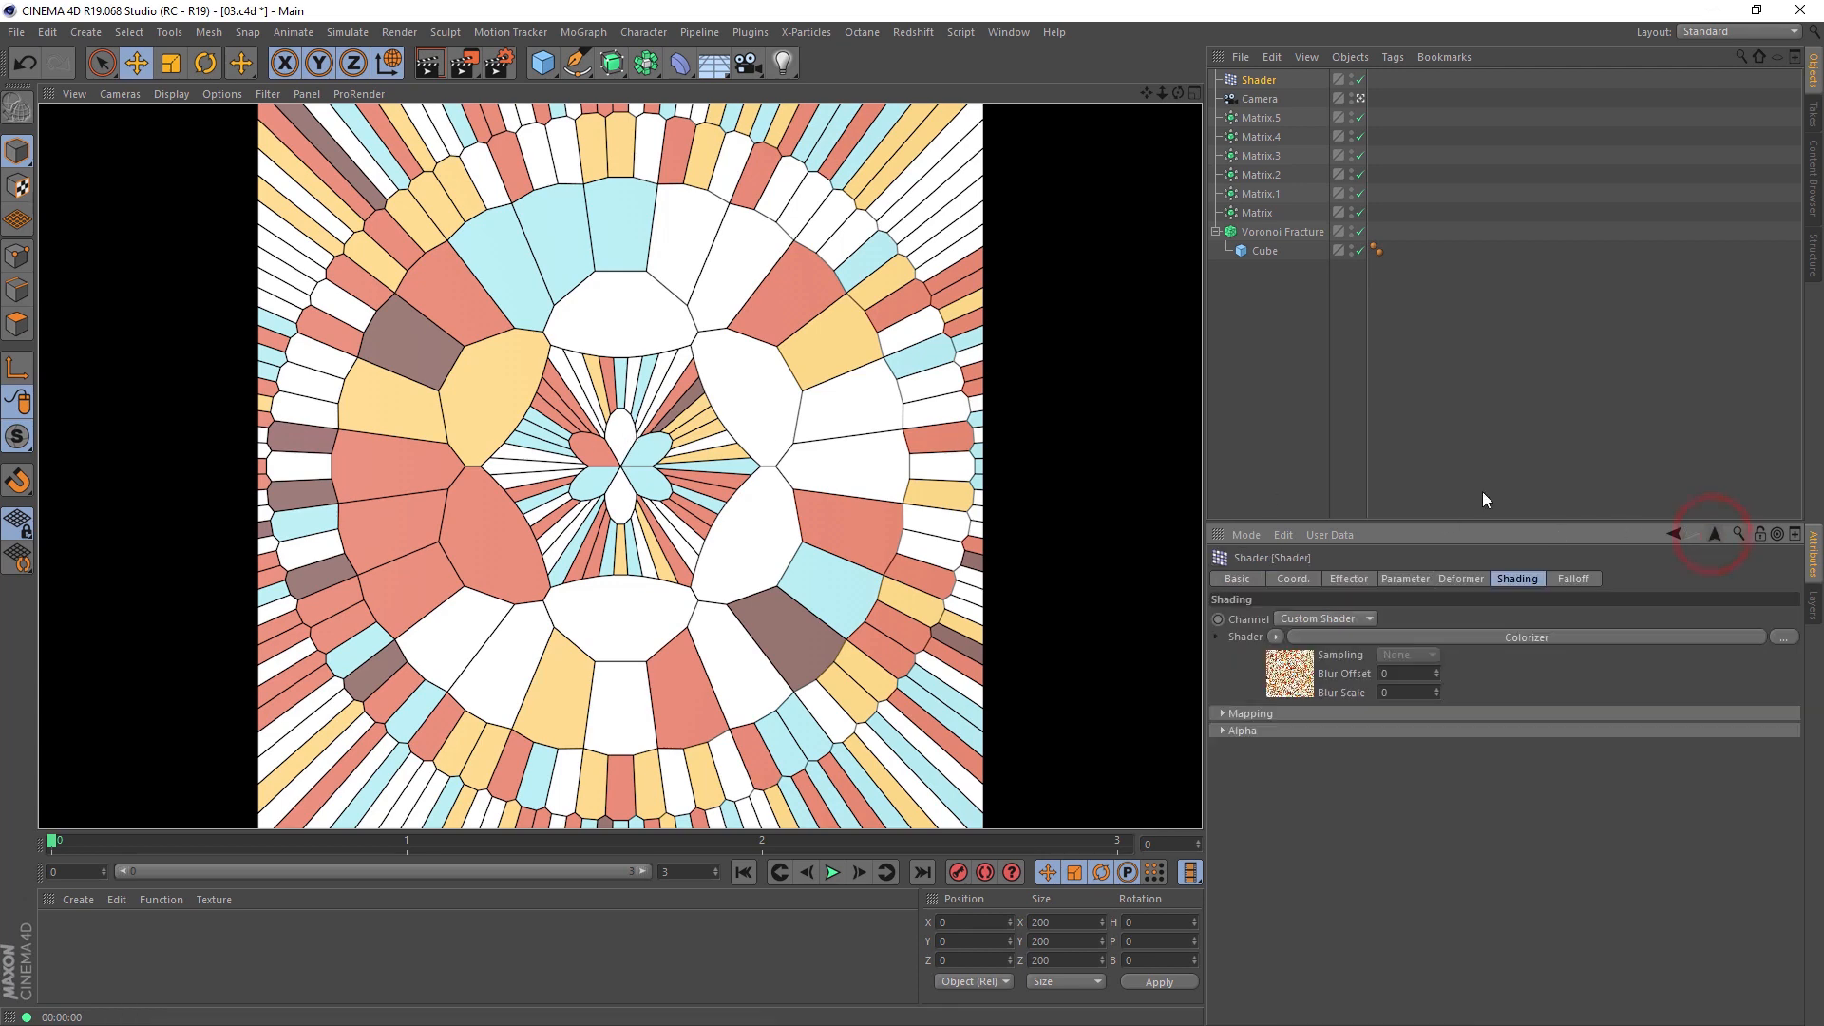
pyautogui.click(1494, 641)
pyautogui.click(1454, 771)
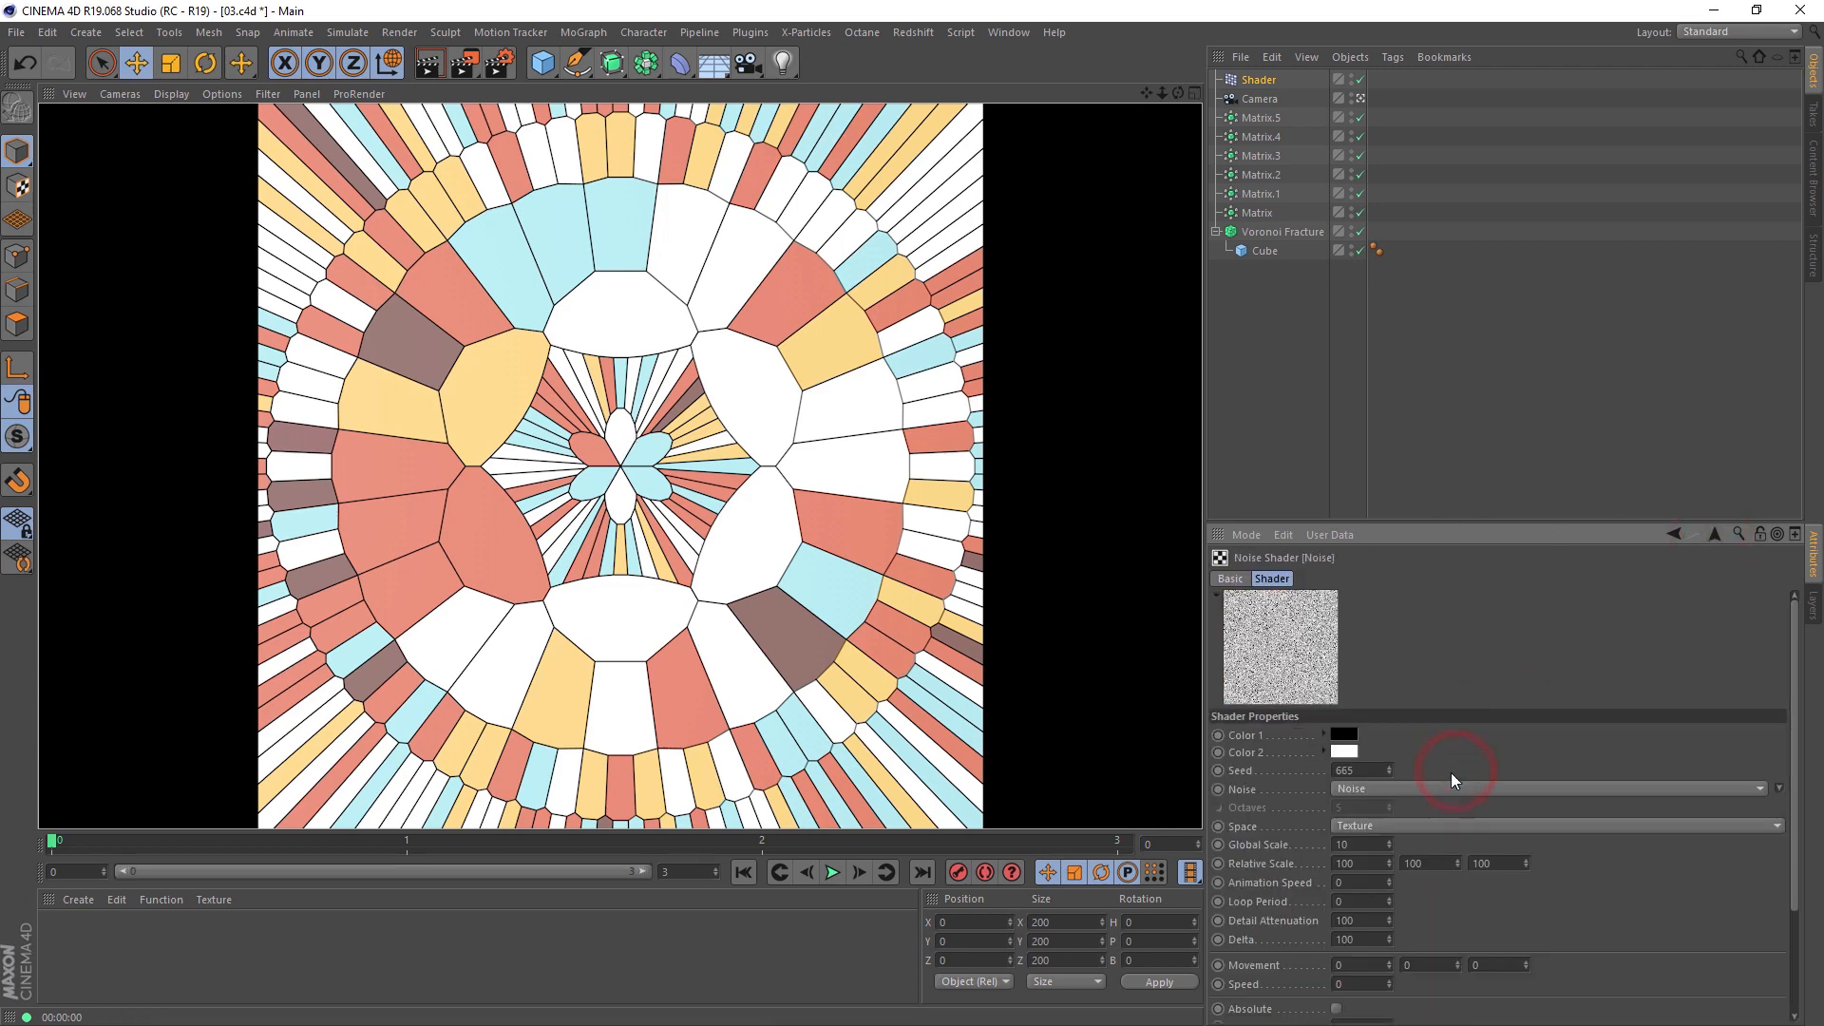
pyautogui.click(1716, 536)
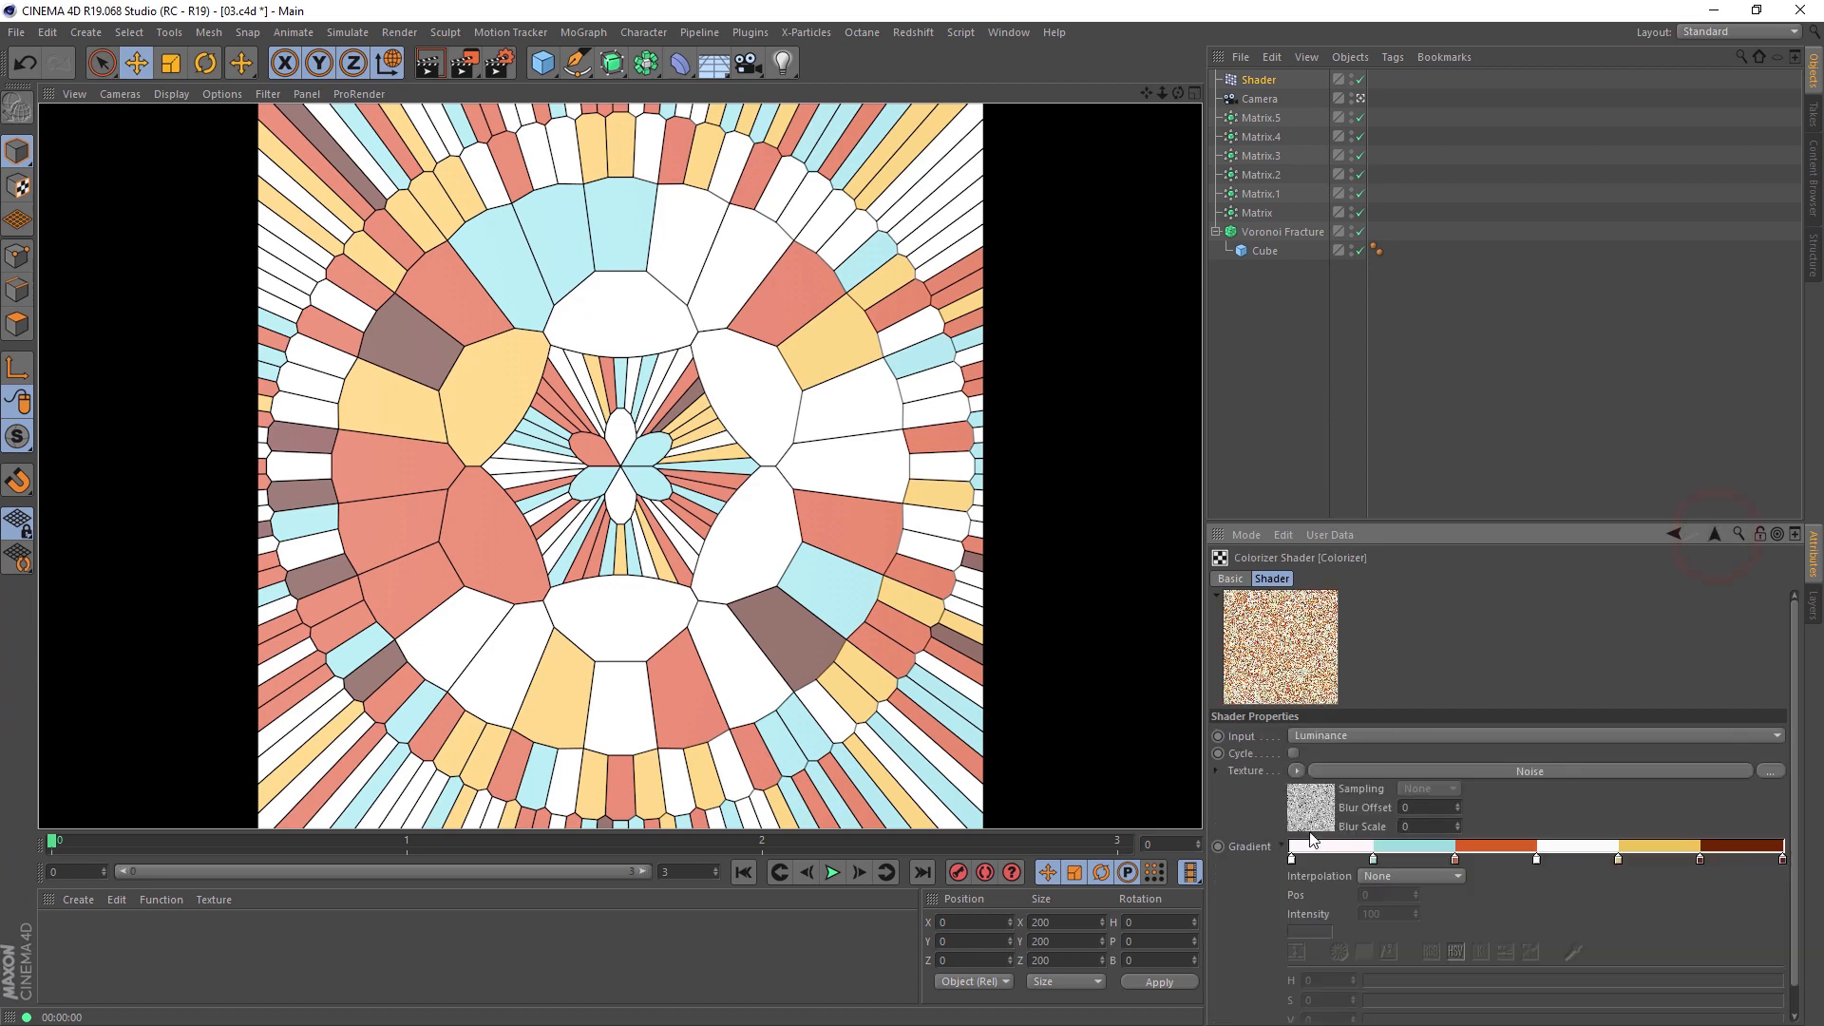
pyautogui.click(1297, 771)
pyautogui.moveTo(1355, 617)
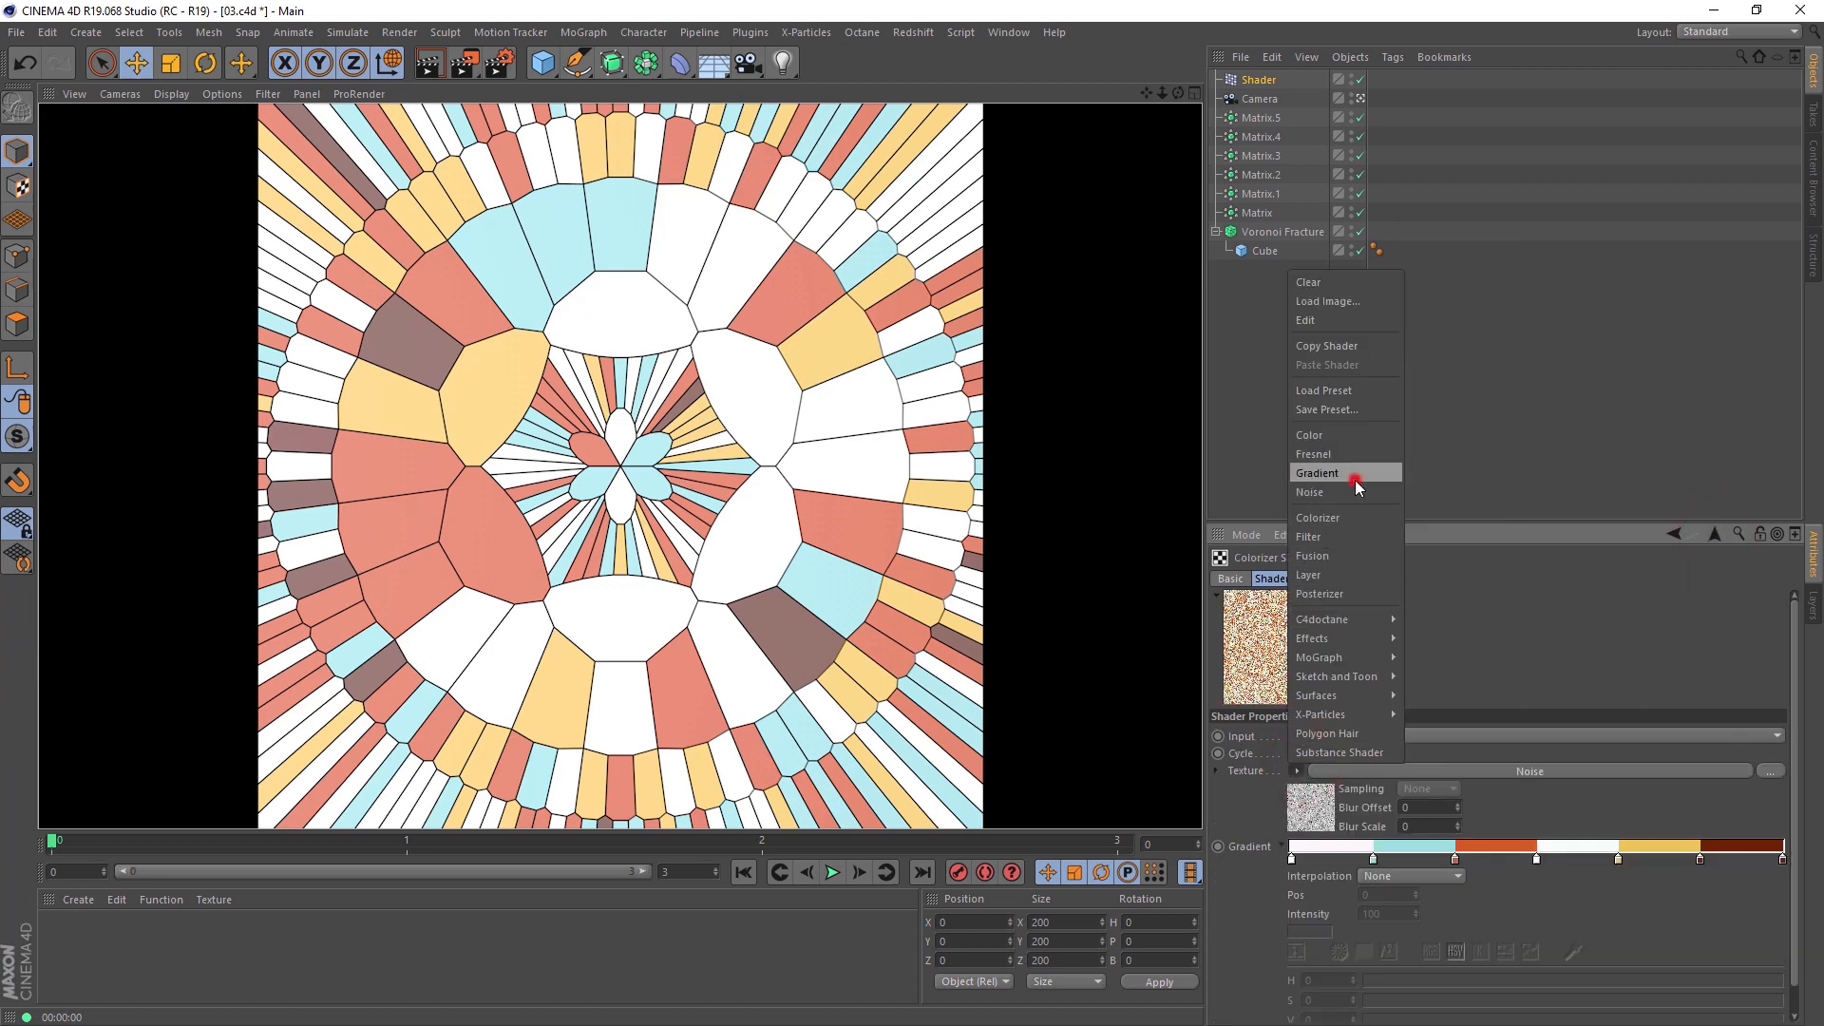
pyautogui.click(1357, 474)
pyautogui.click(427, 63)
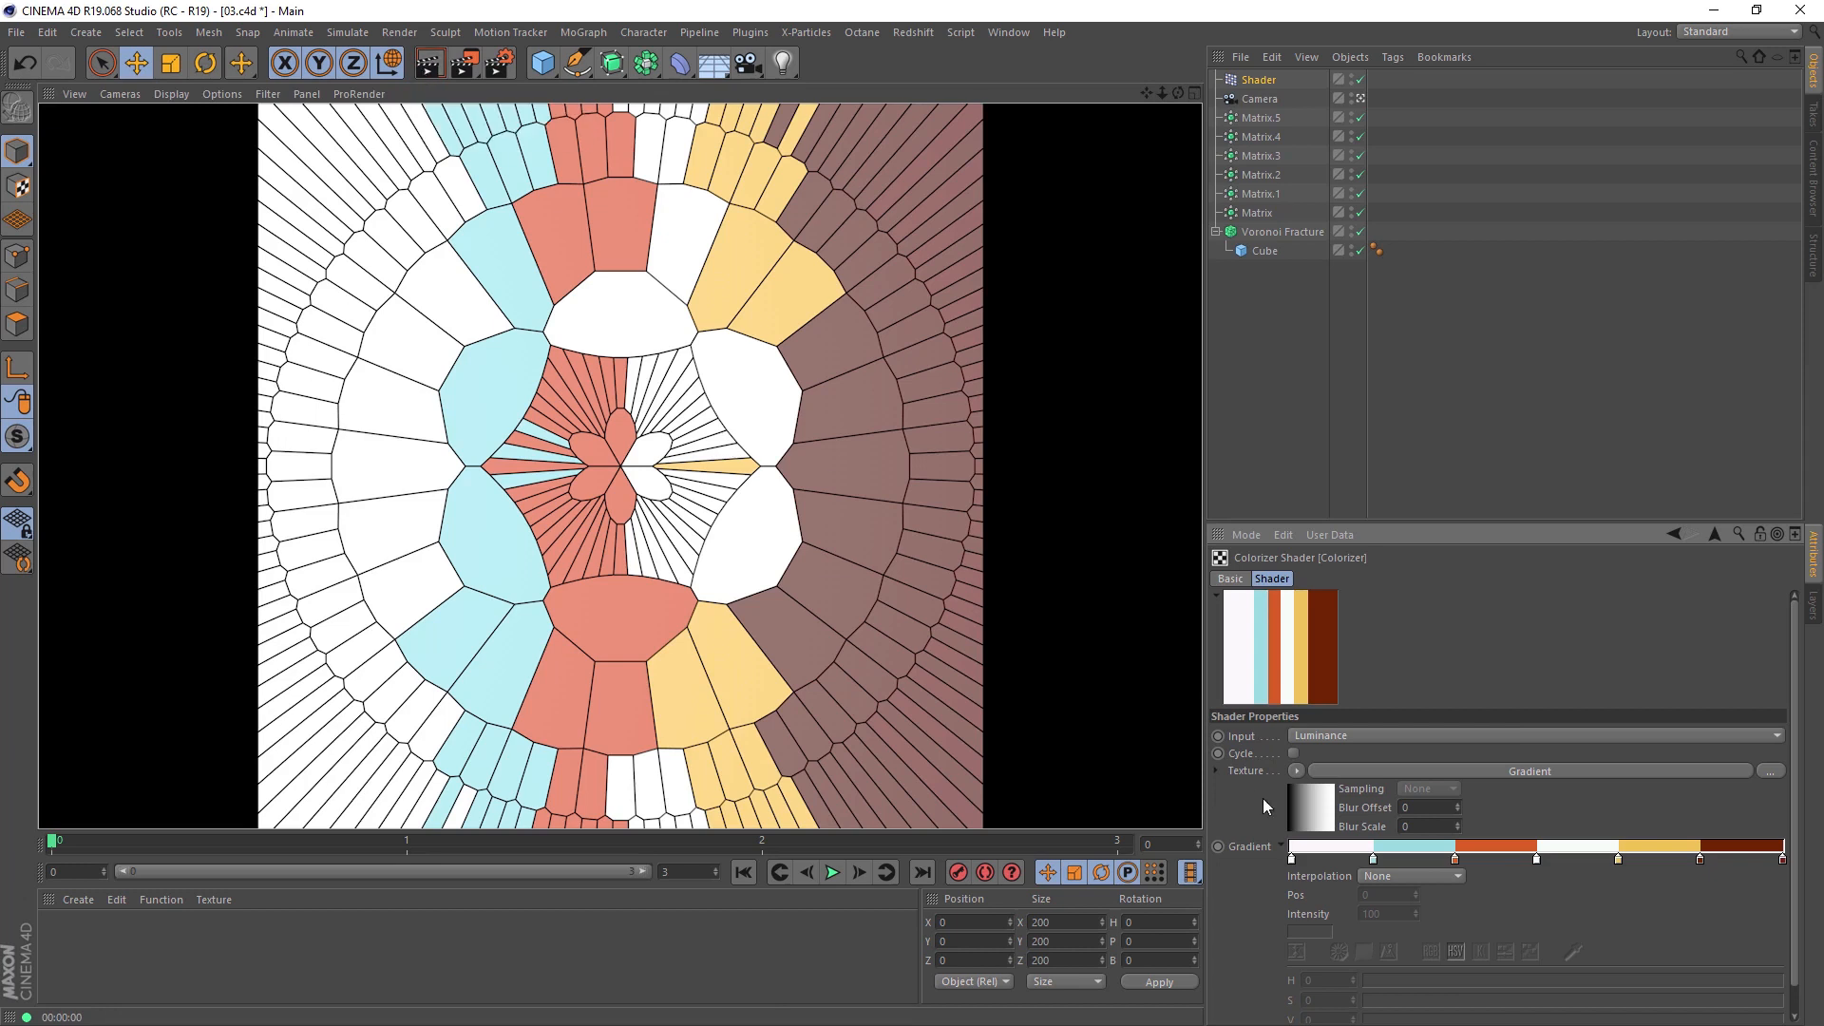
# Step: Try the 2D - V and 2D - Diagonal types on the Colorizer's Gradient texture, rendering the view for each
pyautogui.click(1412, 773)
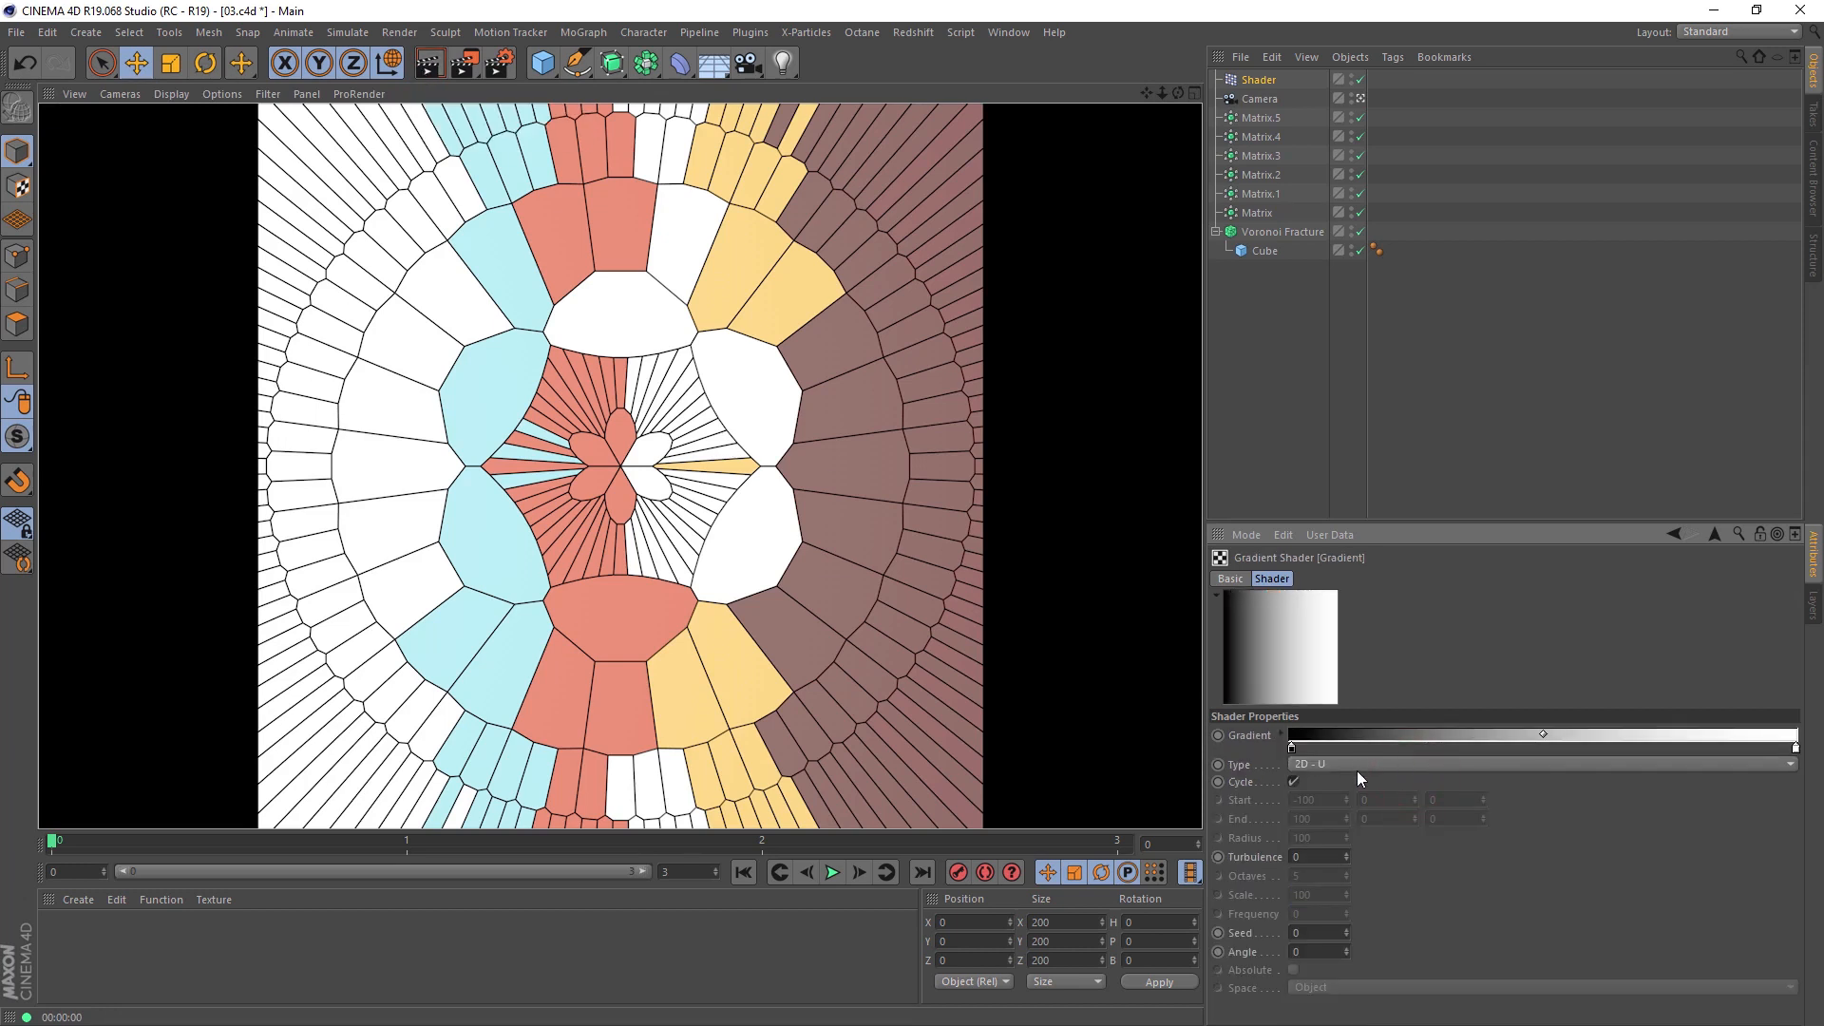
pyautogui.click(1311, 764)
pyautogui.click(1311, 781)
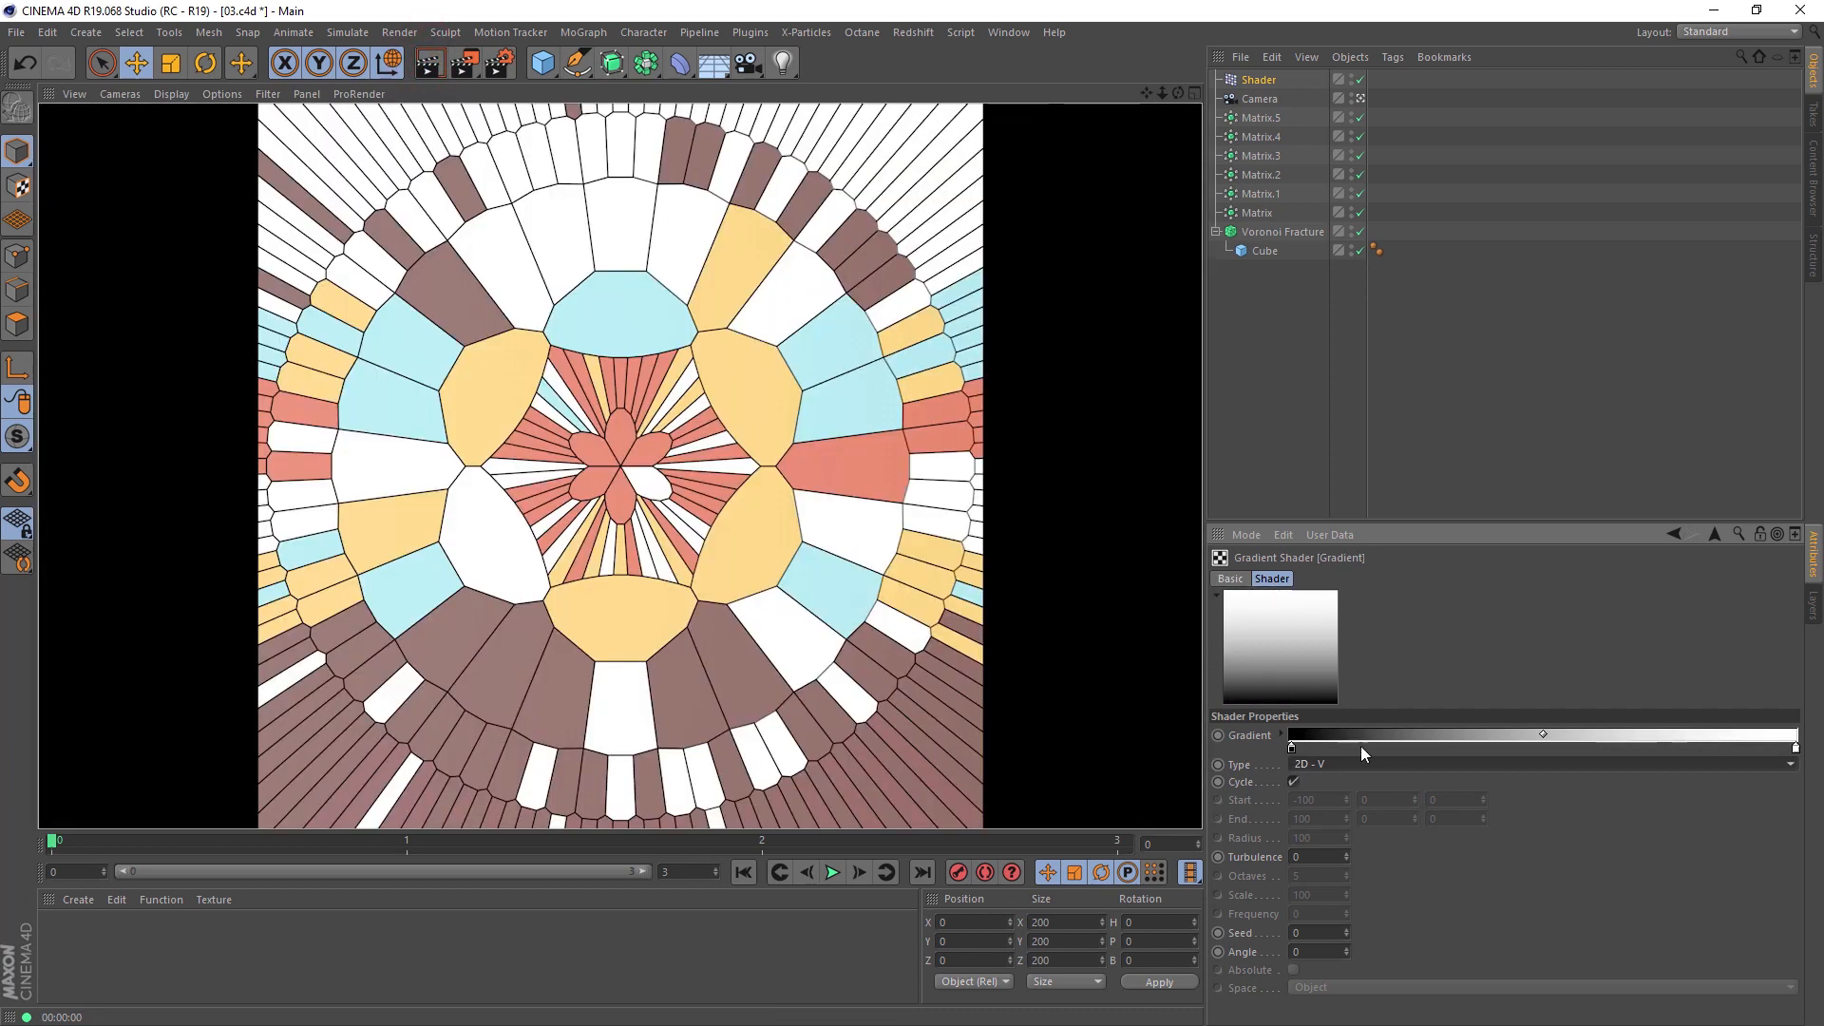
pyautogui.click(1374, 764)
pyautogui.click(1374, 798)
pyautogui.click(427, 66)
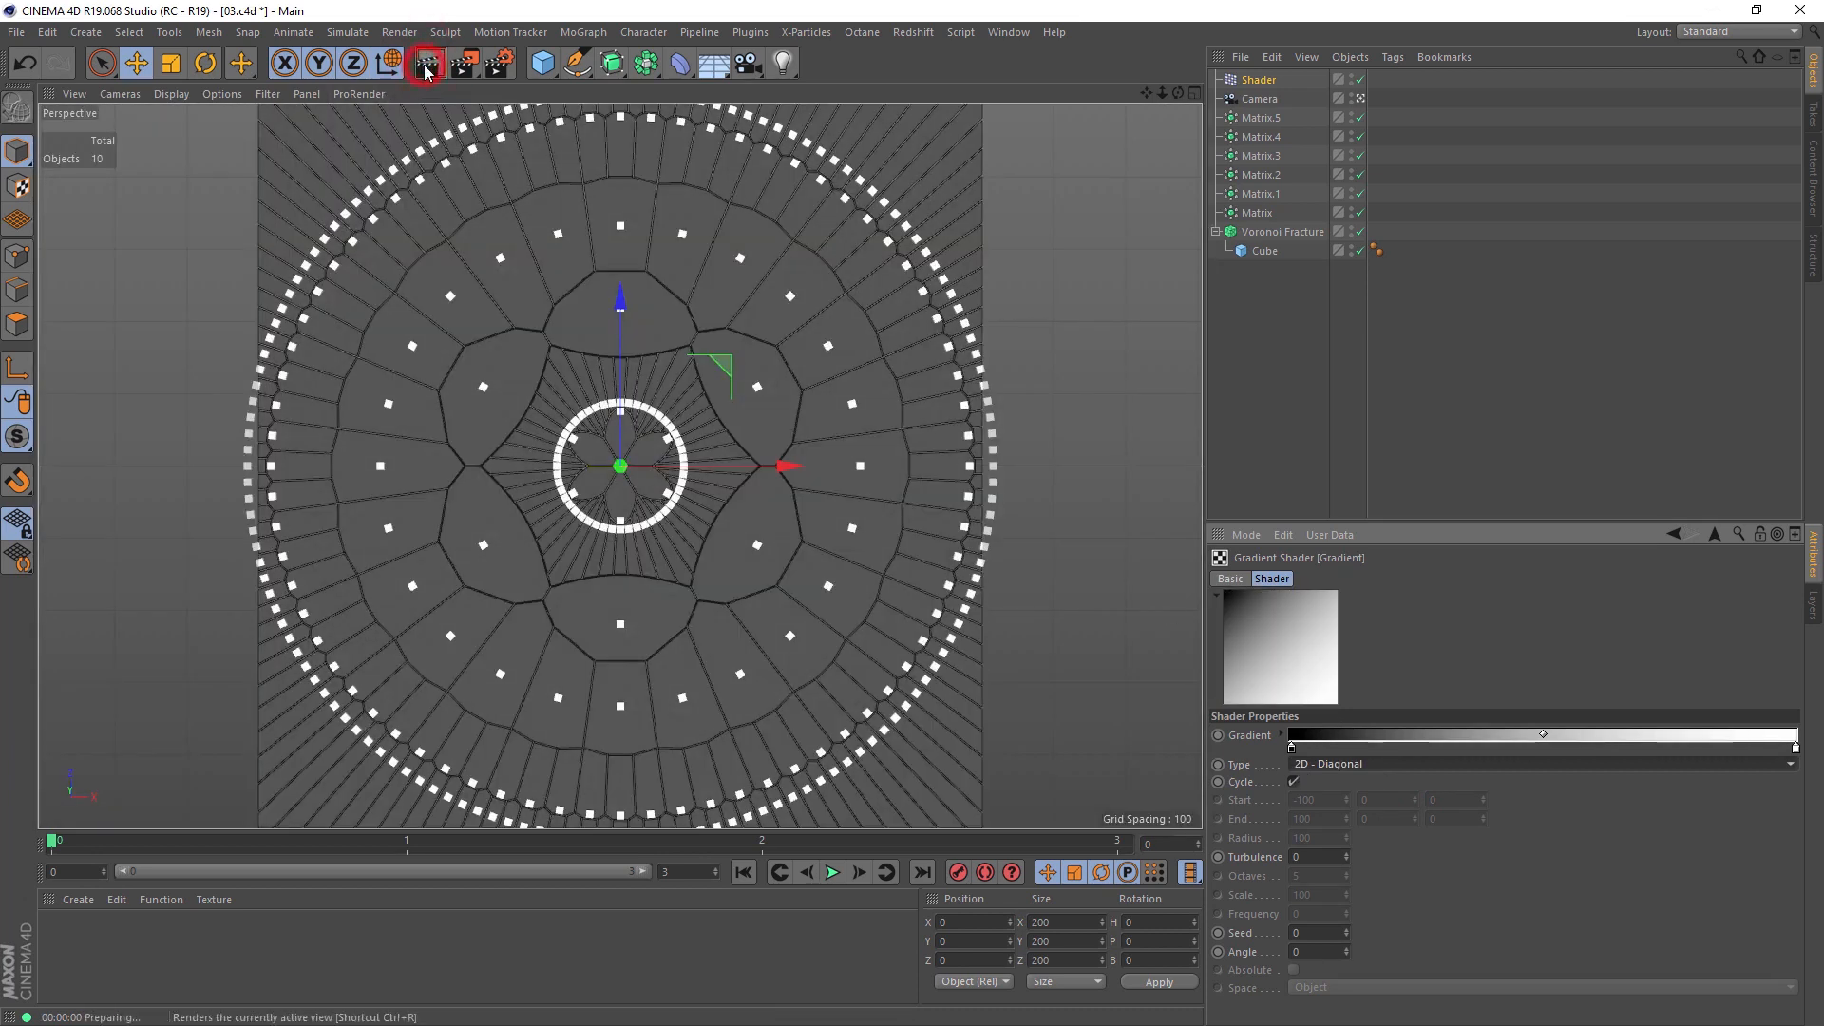
# Step: Set the Gradient shader's type to 2D - Circular and render the view
pyautogui.scroll(-1, 1382, 758)
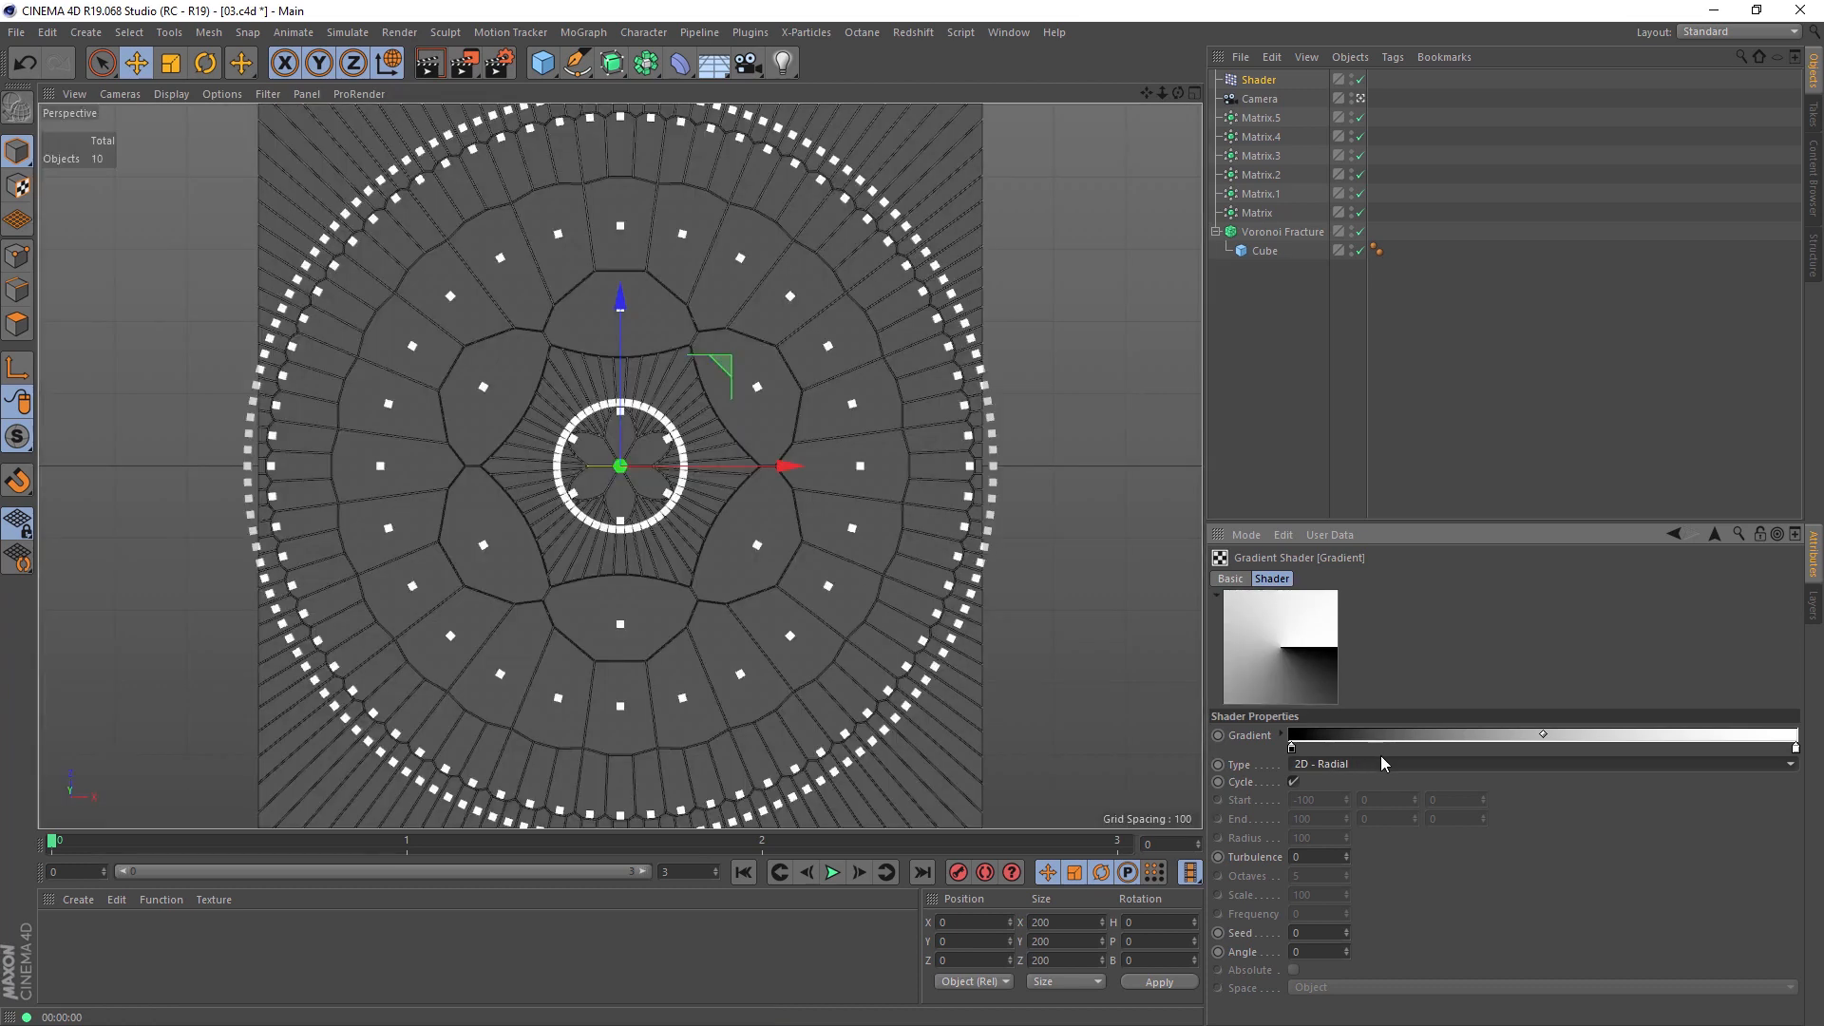
pyautogui.scroll(-1, 1382, 758)
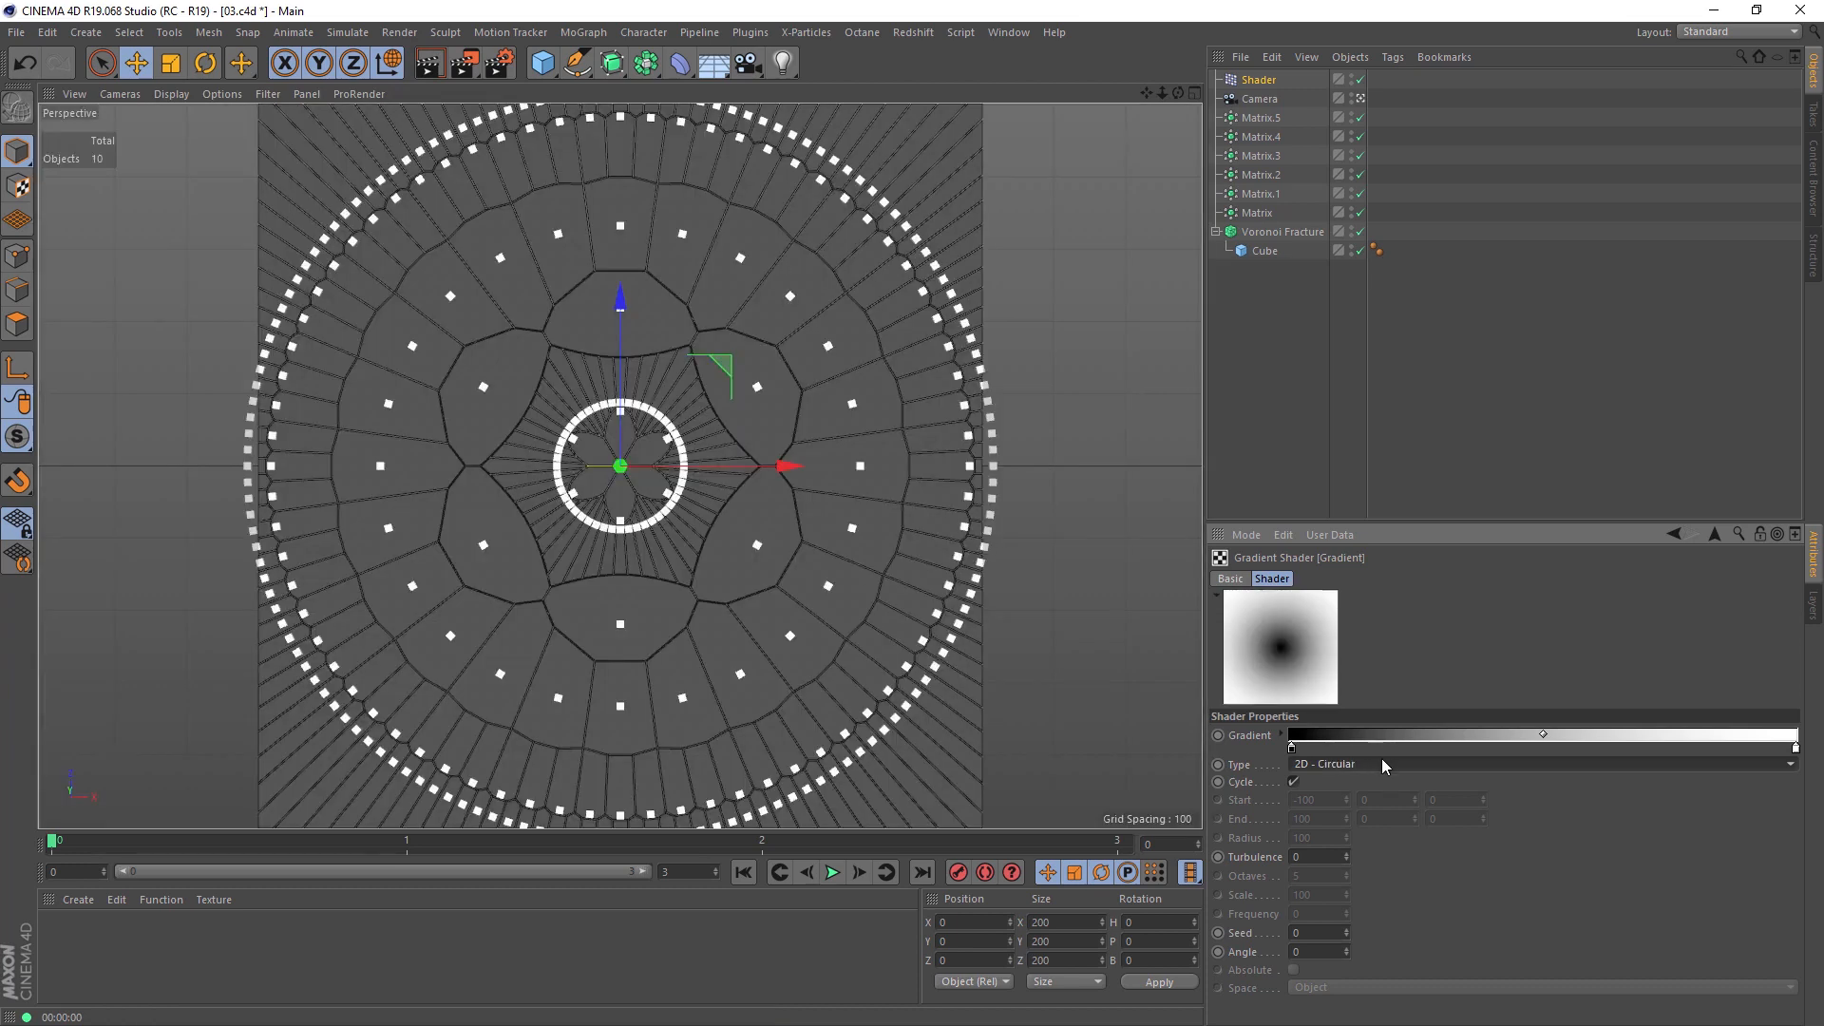
pyautogui.click(429, 65)
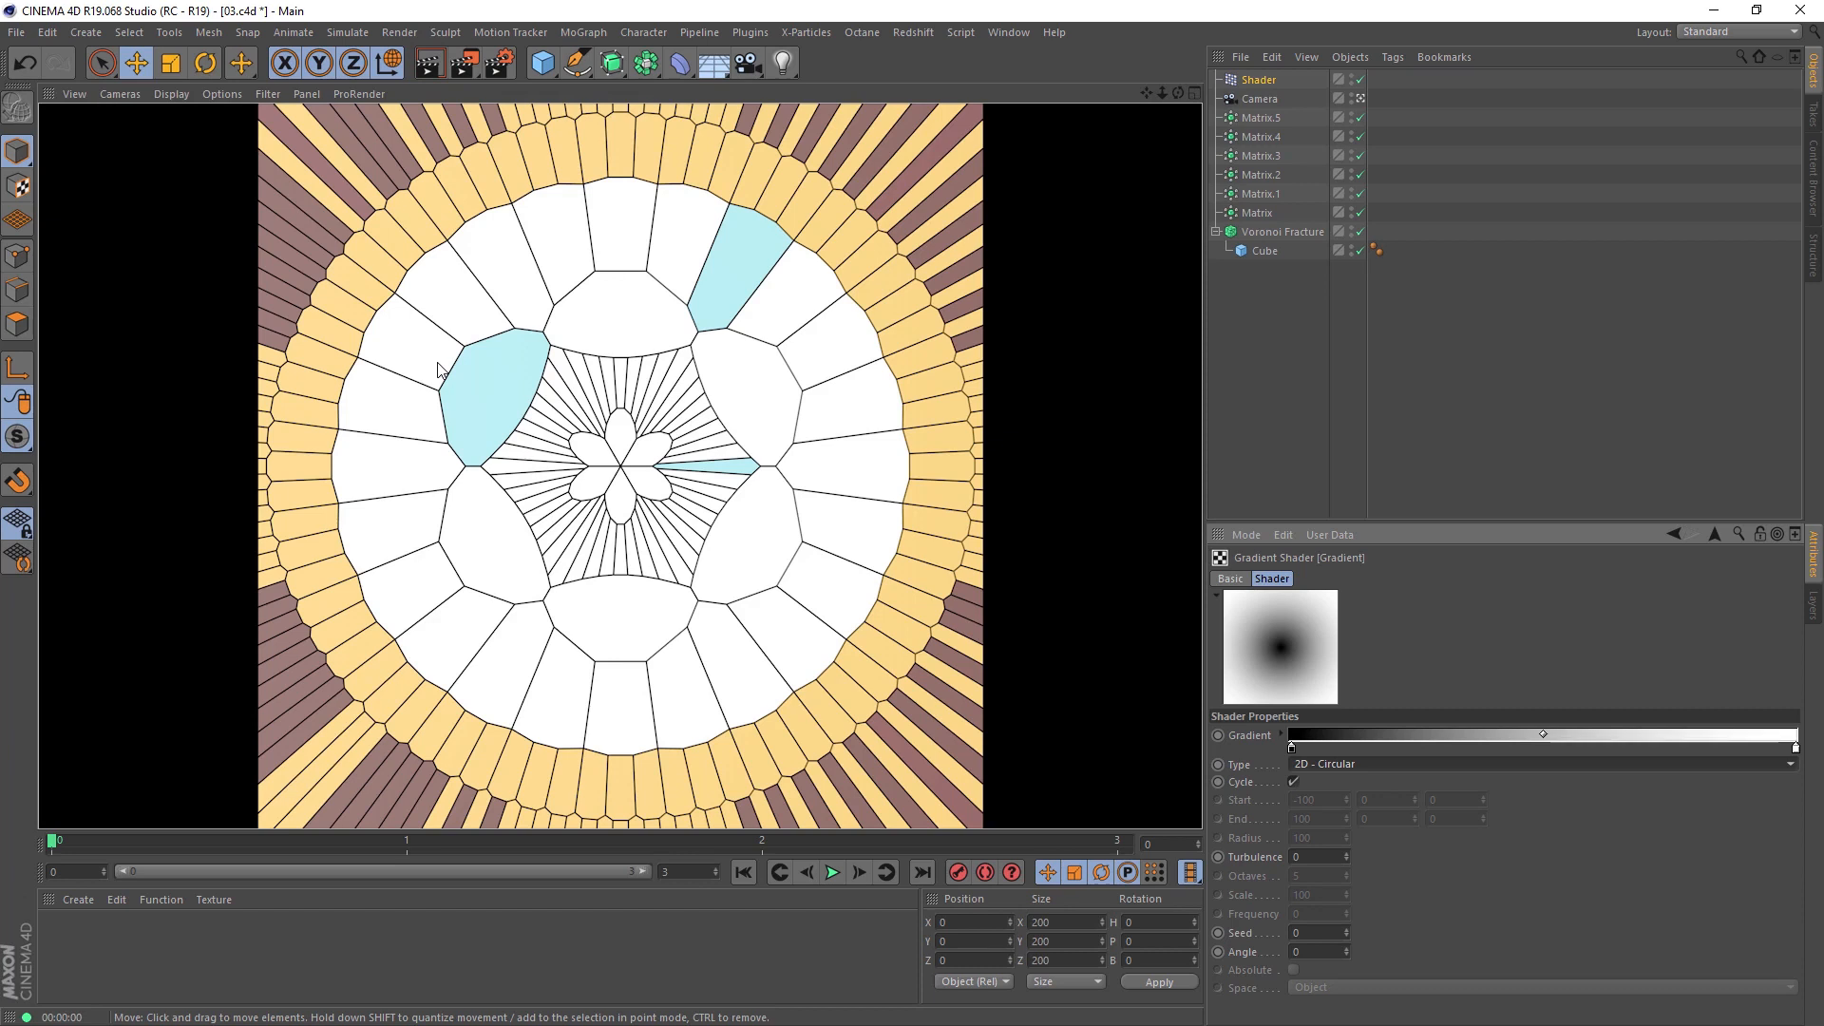
# Step: Double the circular gradient's knots so that its black-to-white ramp repeats twice
pyautogui.rightClick(1511, 736)
pyautogui.click(1525, 760)
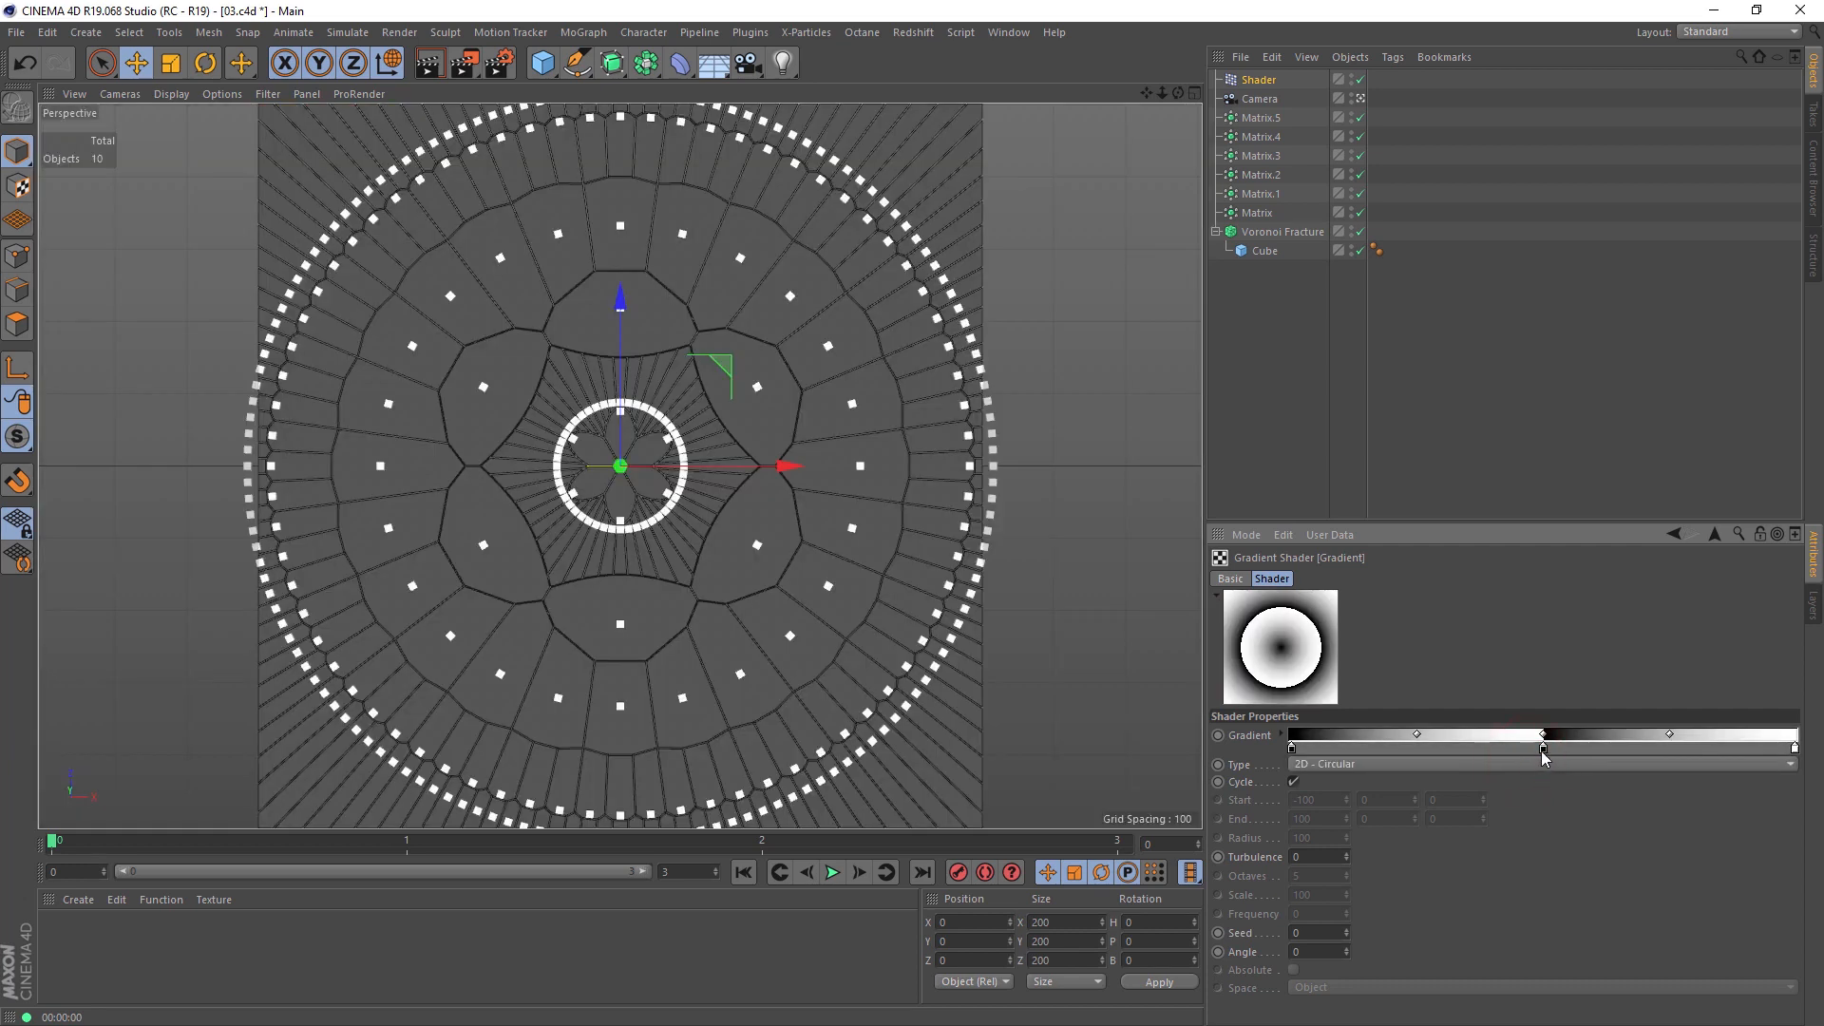
# Step: Reposition the circular gradient's inner knots, placing the second black knot at 55.56, and render the view
pyautogui.moveTo(1543, 750)
pyautogui.mouseDown()
pyautogui.moveTo(1405, 749)
pyautogui.moveTo(1570, 763)
pyautogui.mouseUp()
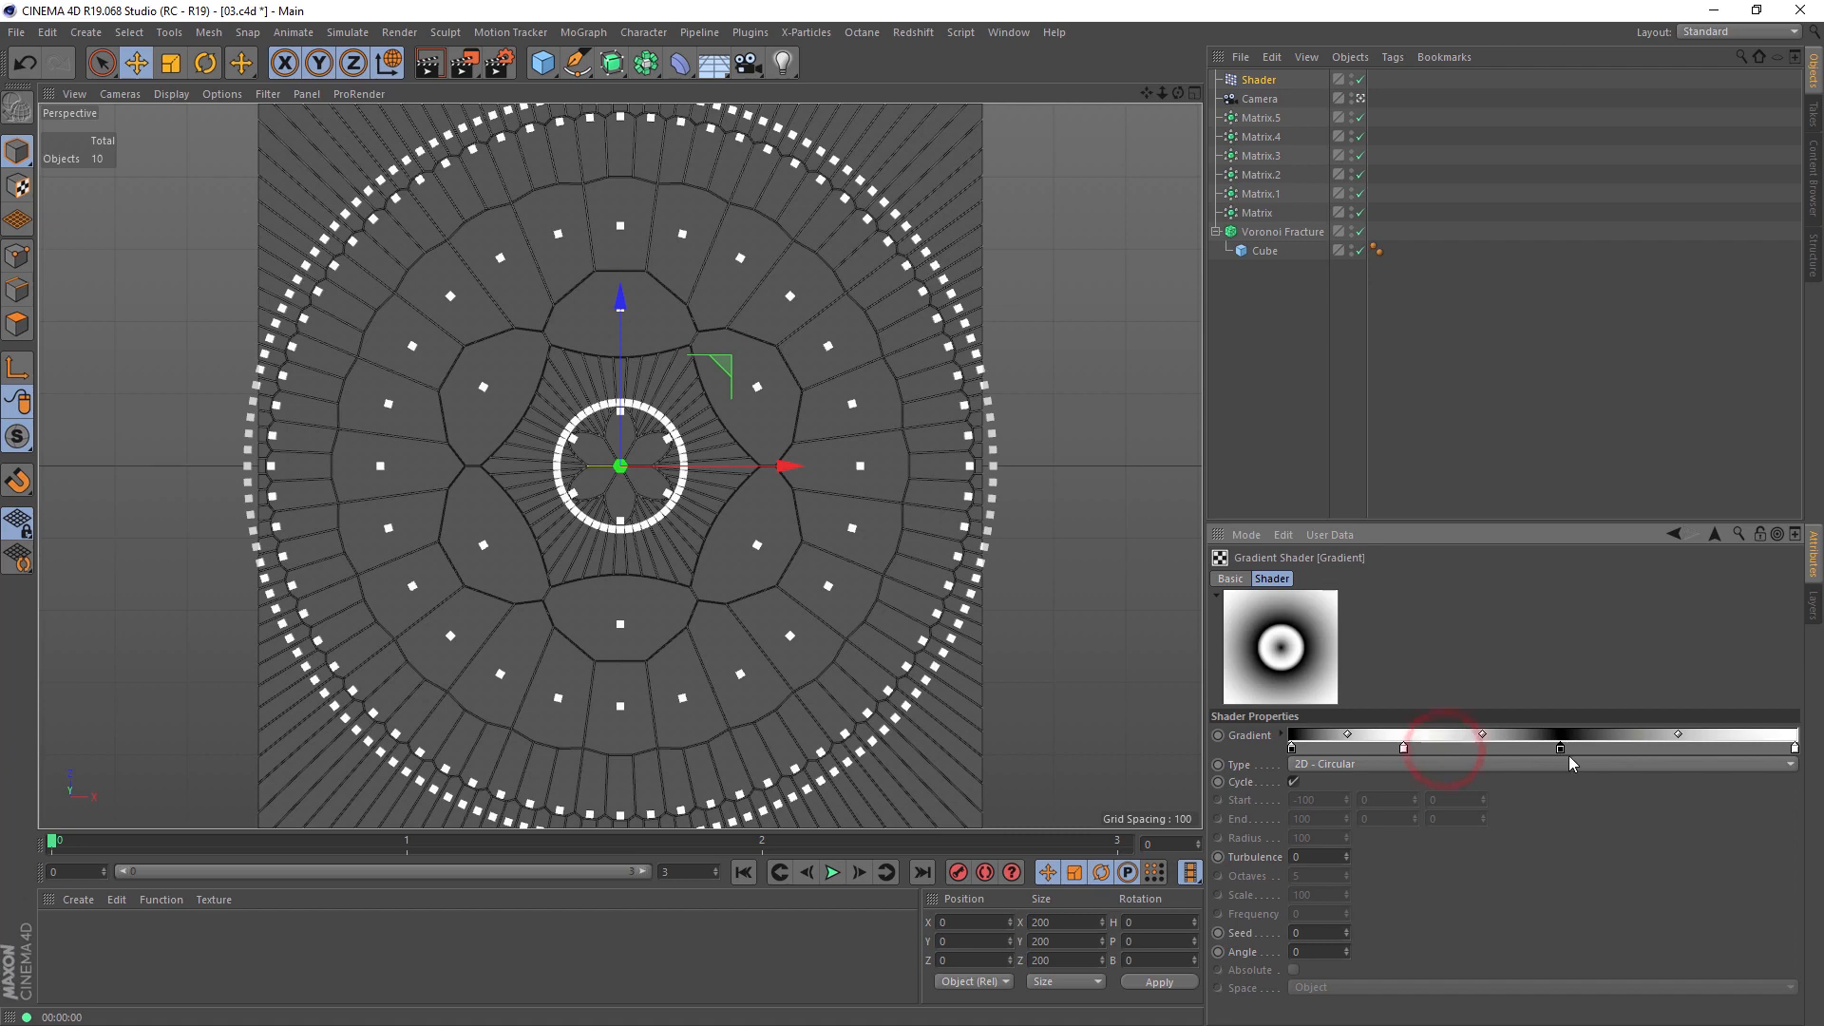
pyautogui.click(429, 62)
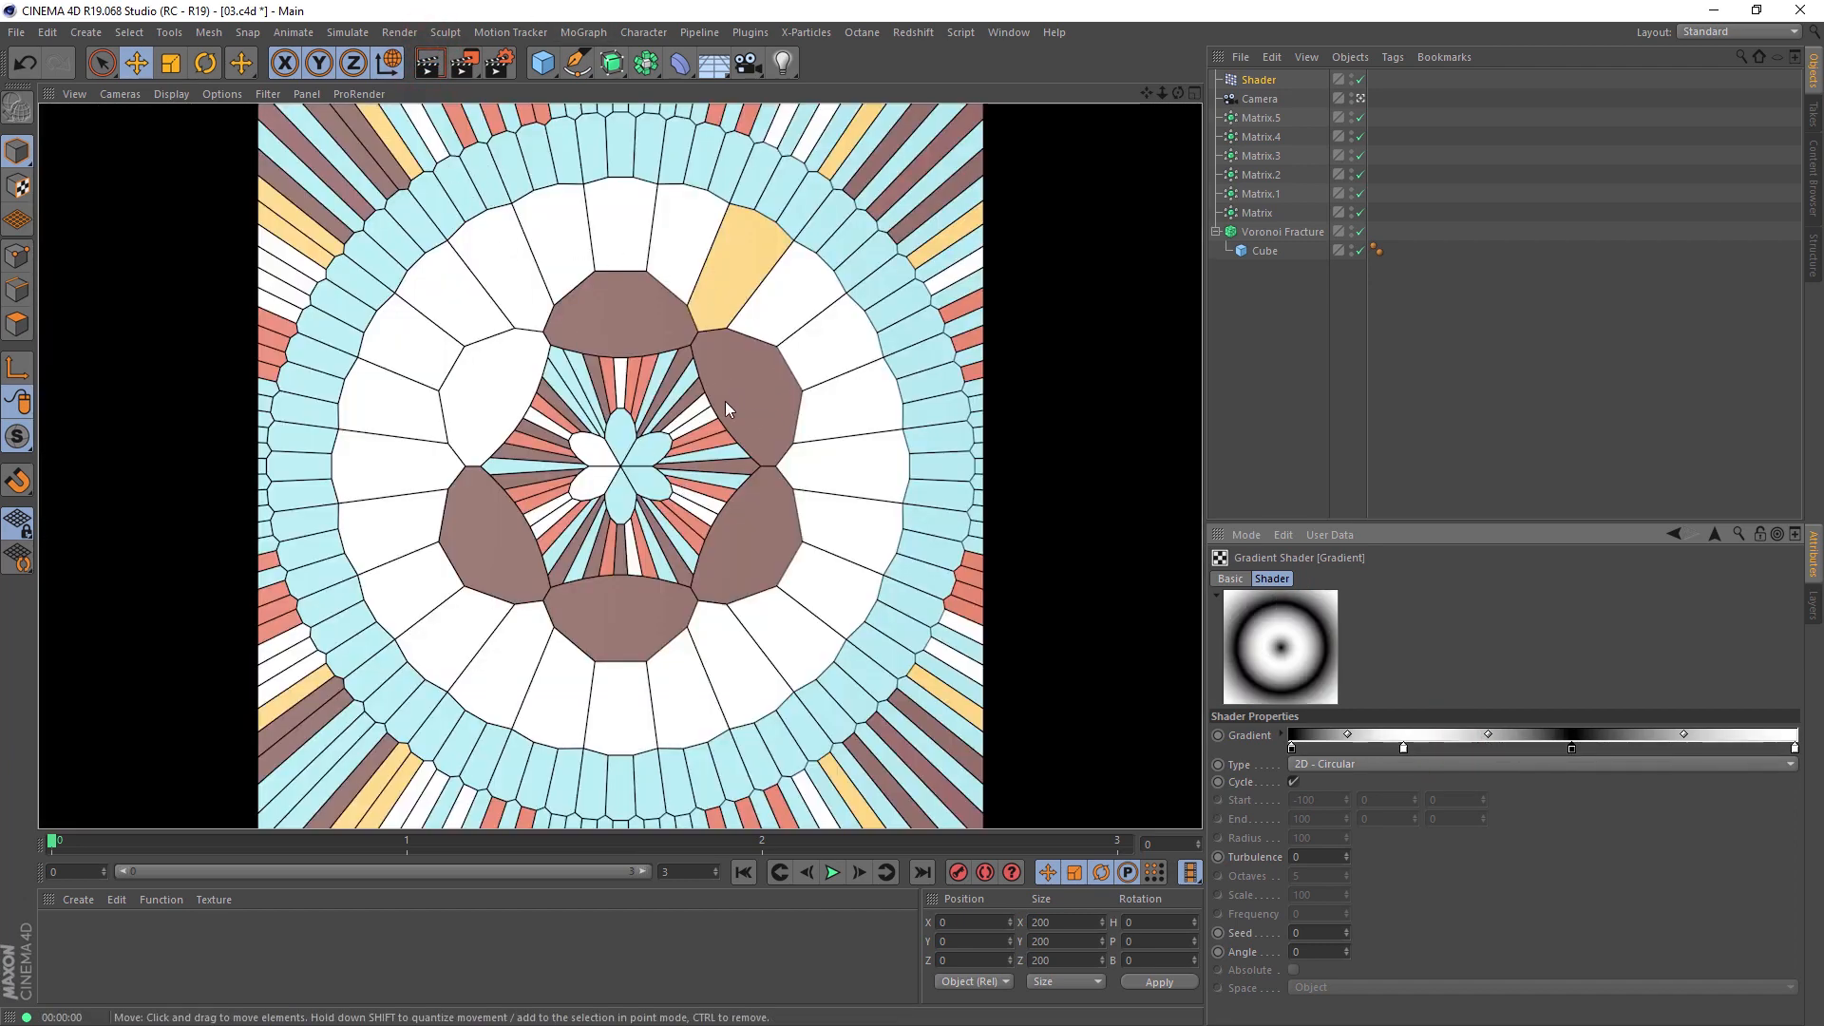
pyautogui.click(715, 344)
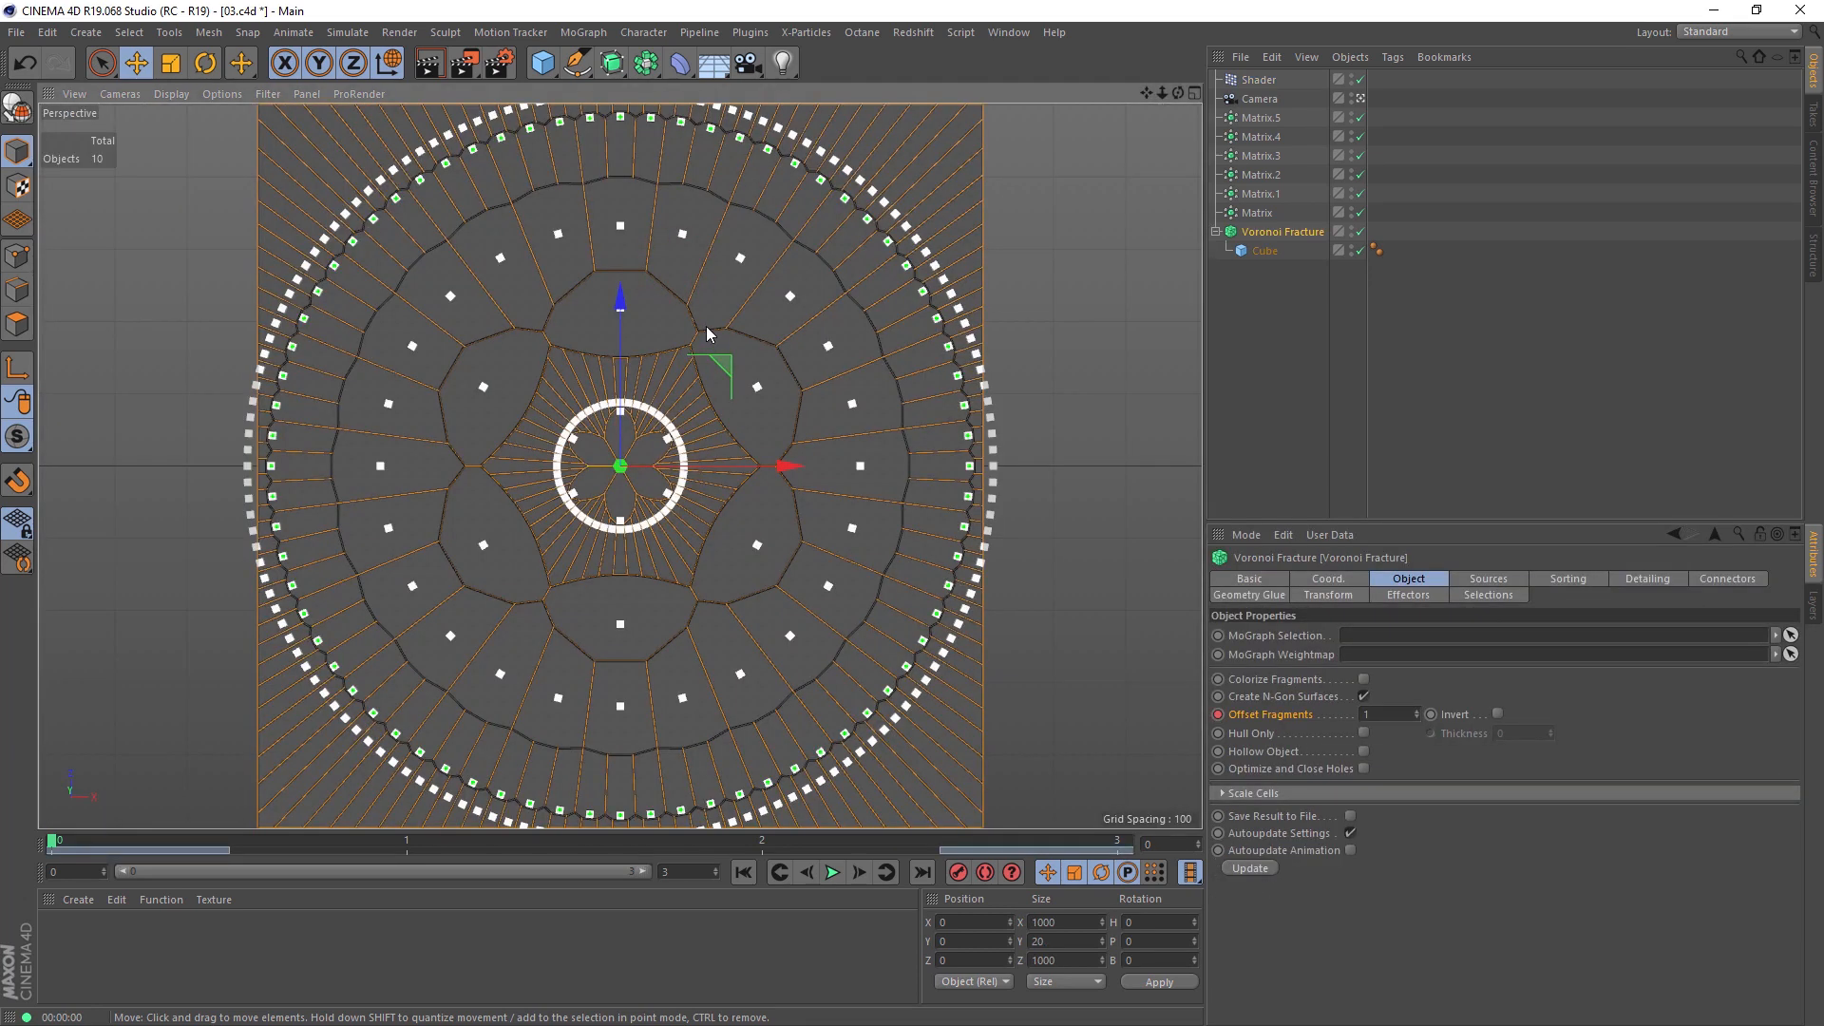
# Step: Turn on an Interactive Render Region, fit it over the whole fractured square and adjust its render quality
pyautogui.click(466, 64)
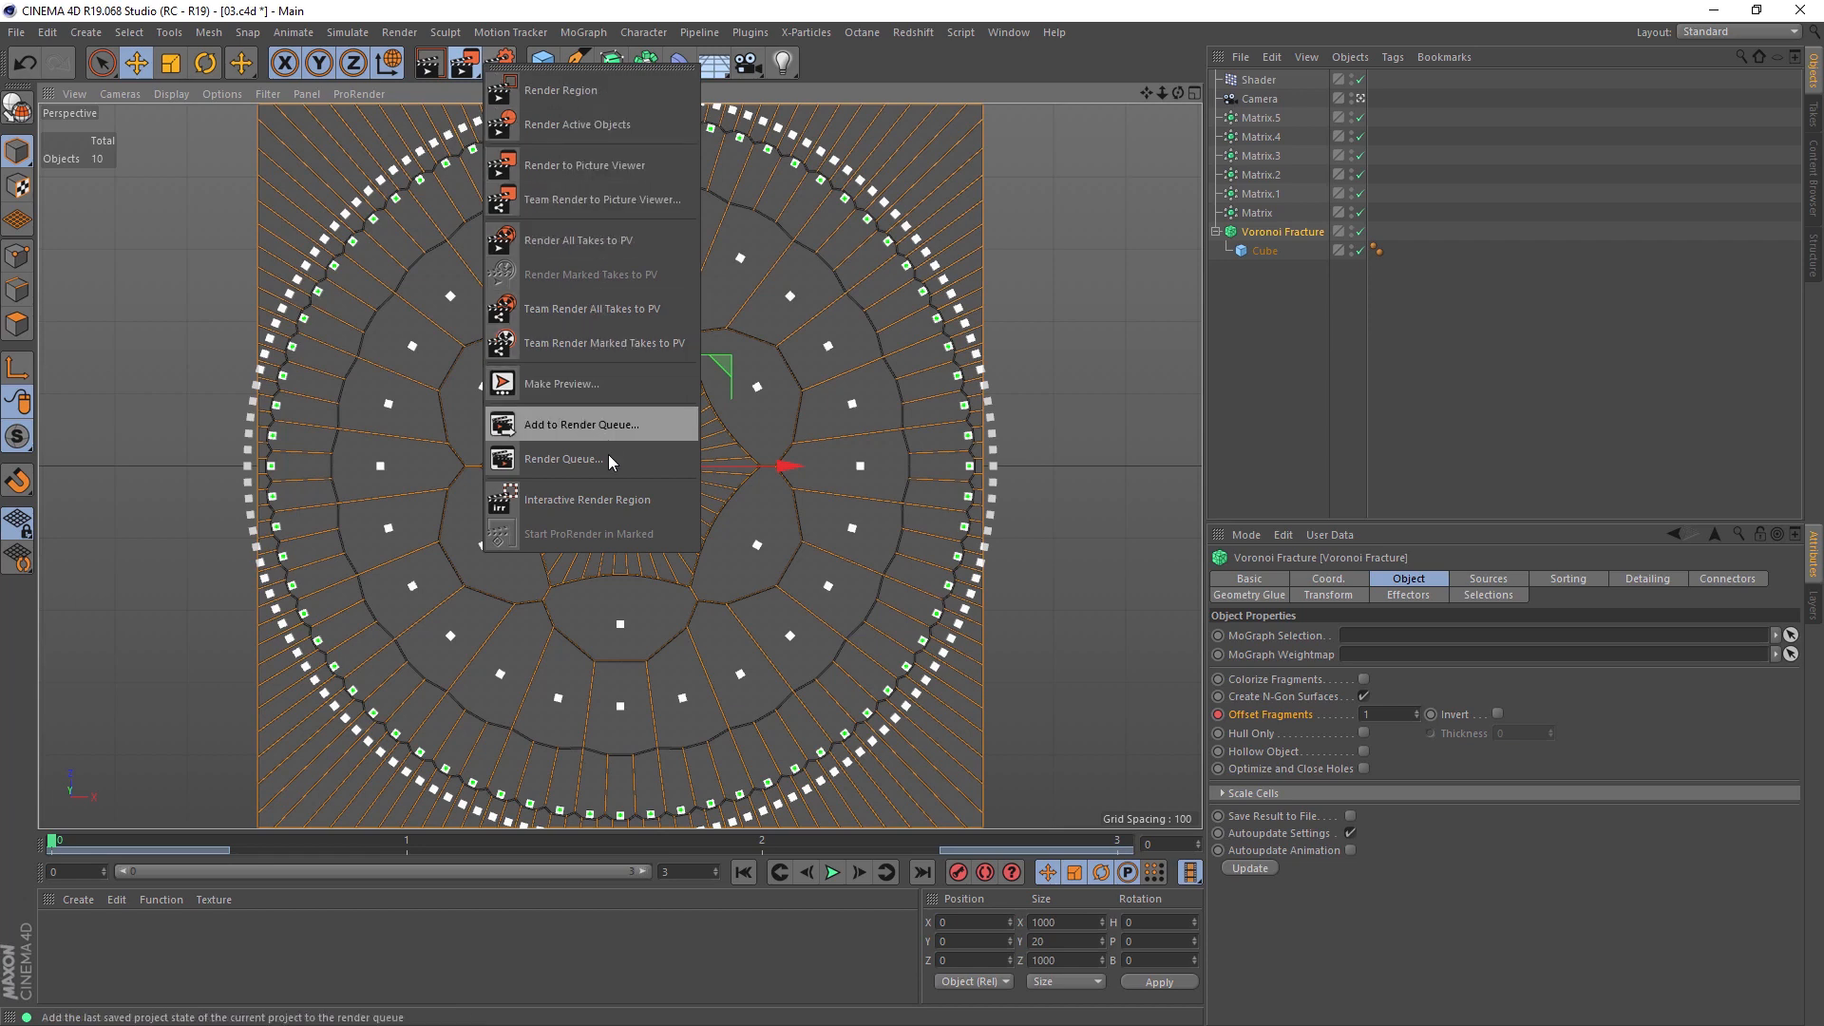
pyautogui.click(606, 501)
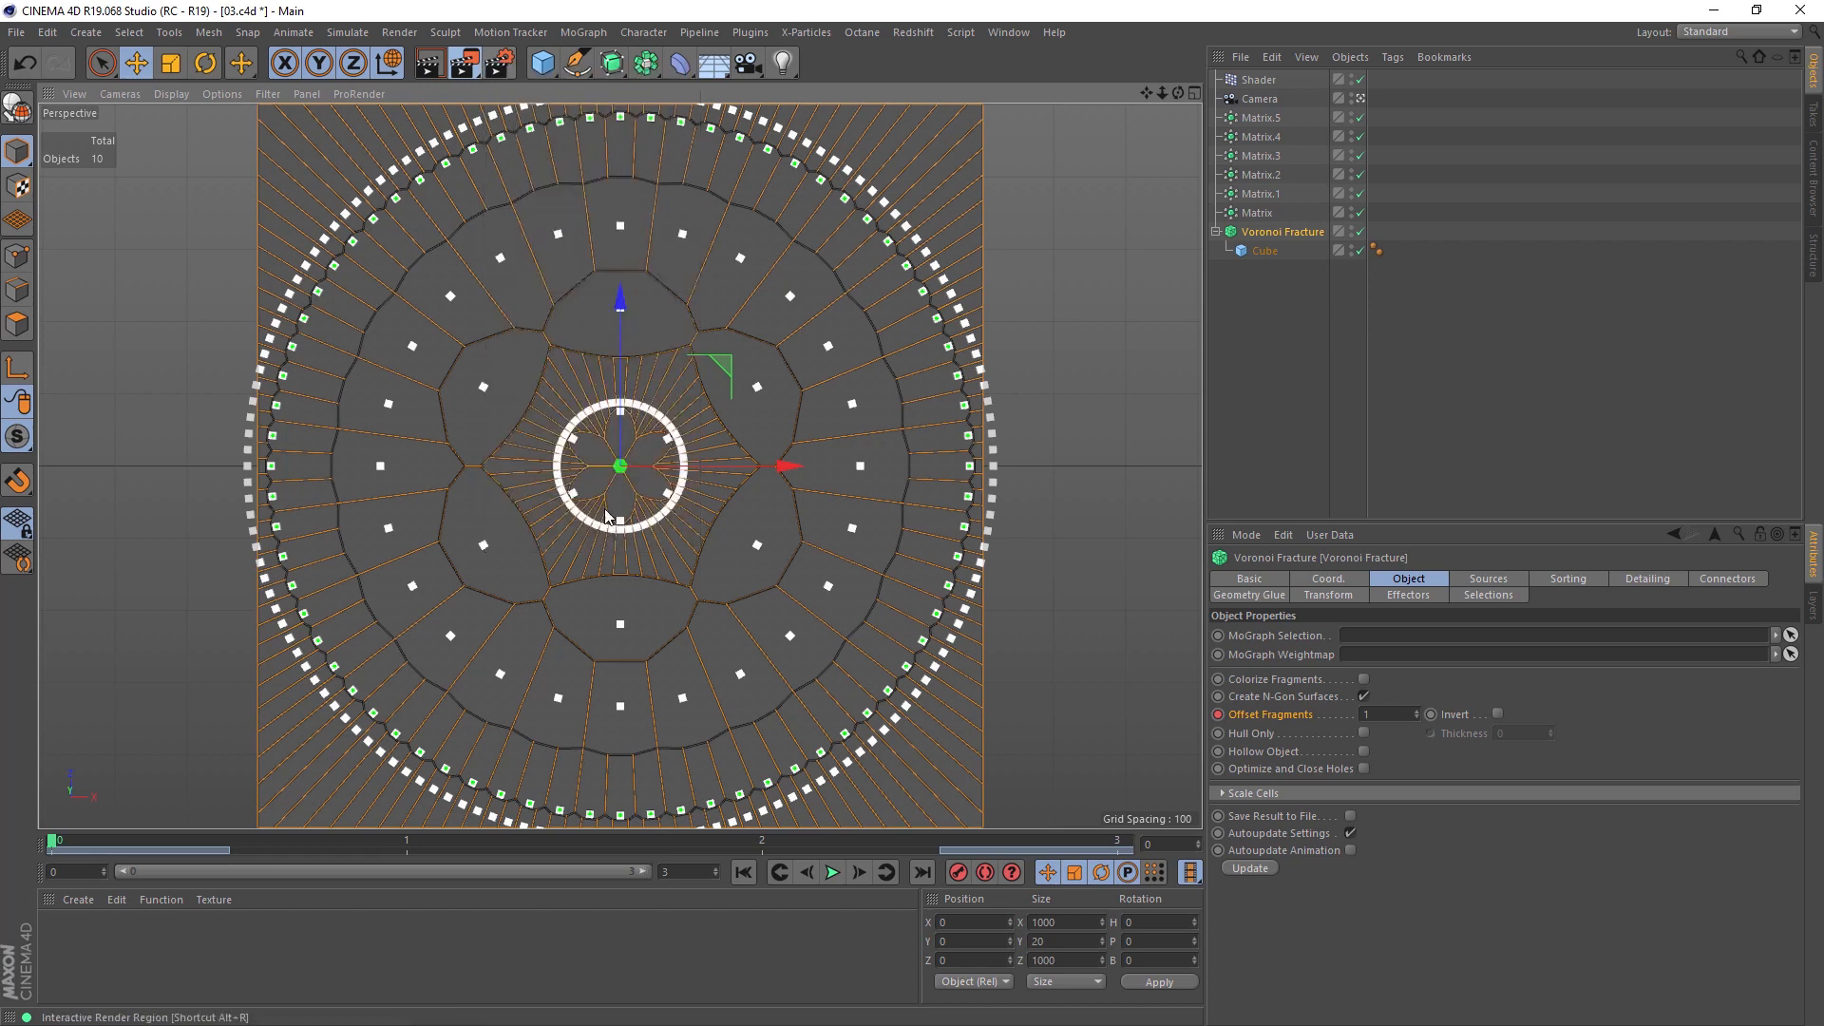
pyautogui.moveTo(273, 140); pyautogui.dragTo(260, 106)
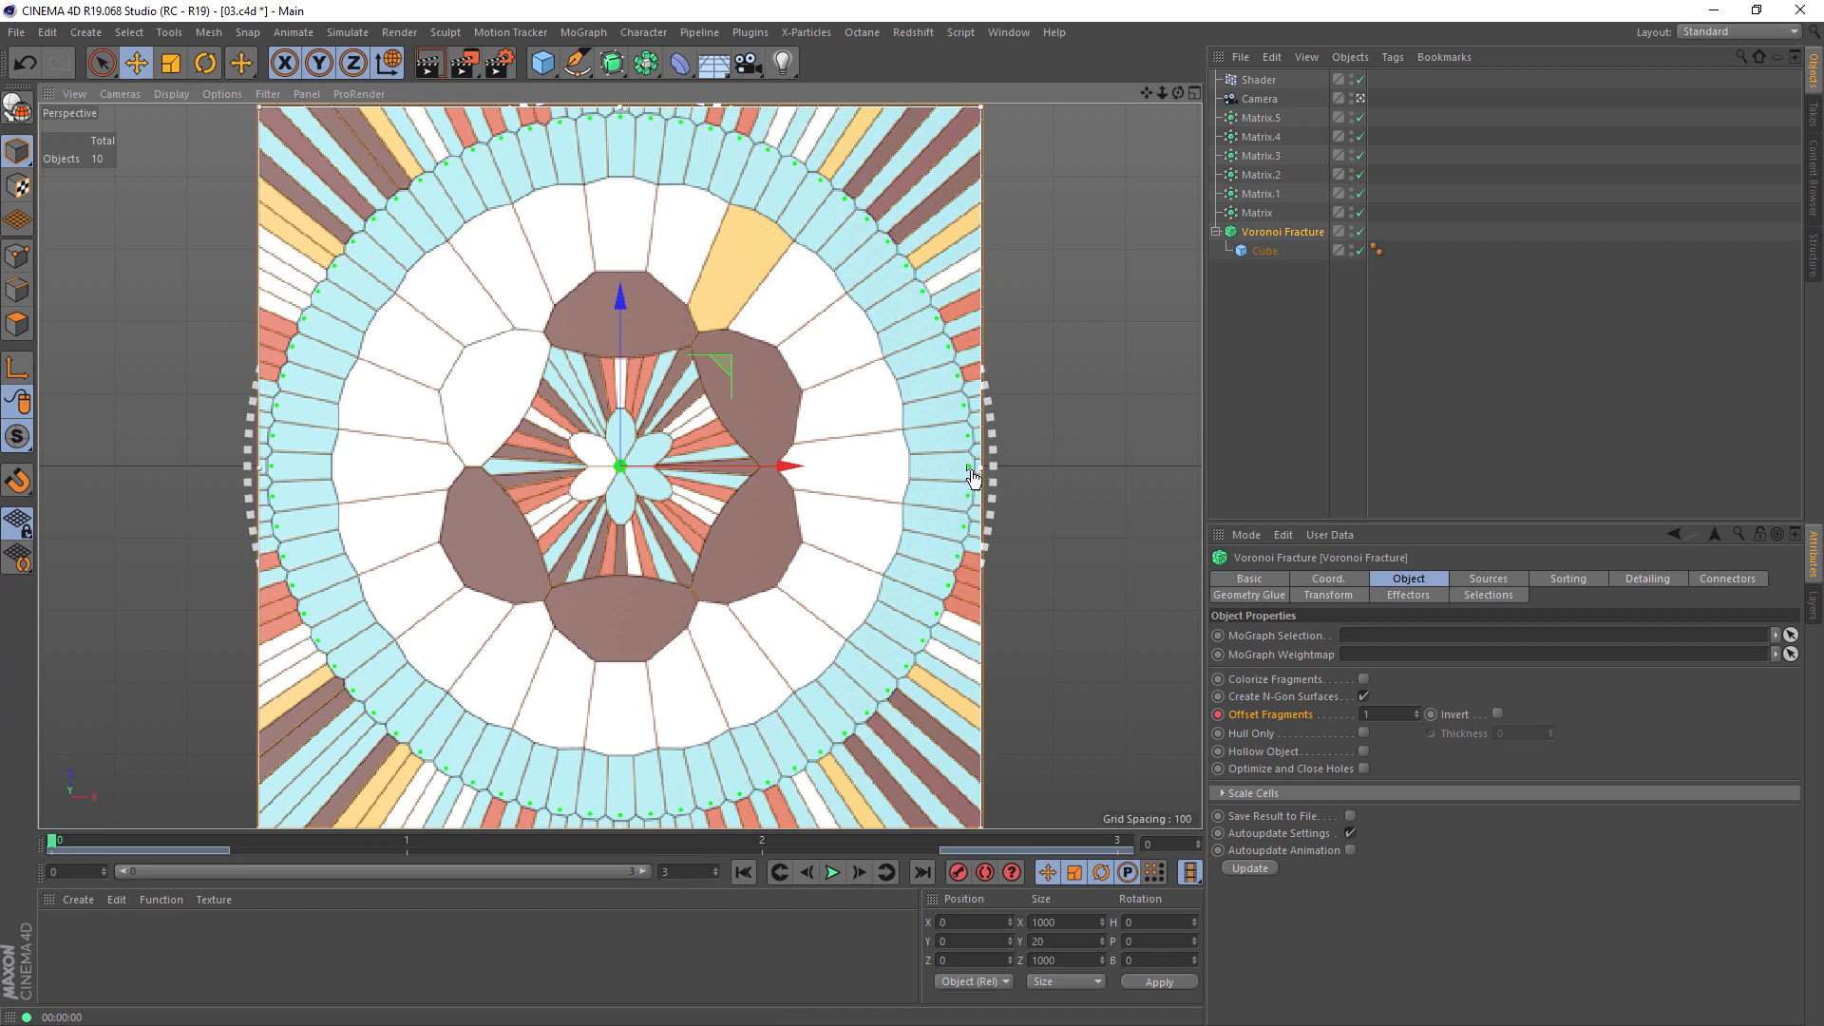
pyautogui.moveTo(969, 466); pyautogui.dragTo(969, 763)
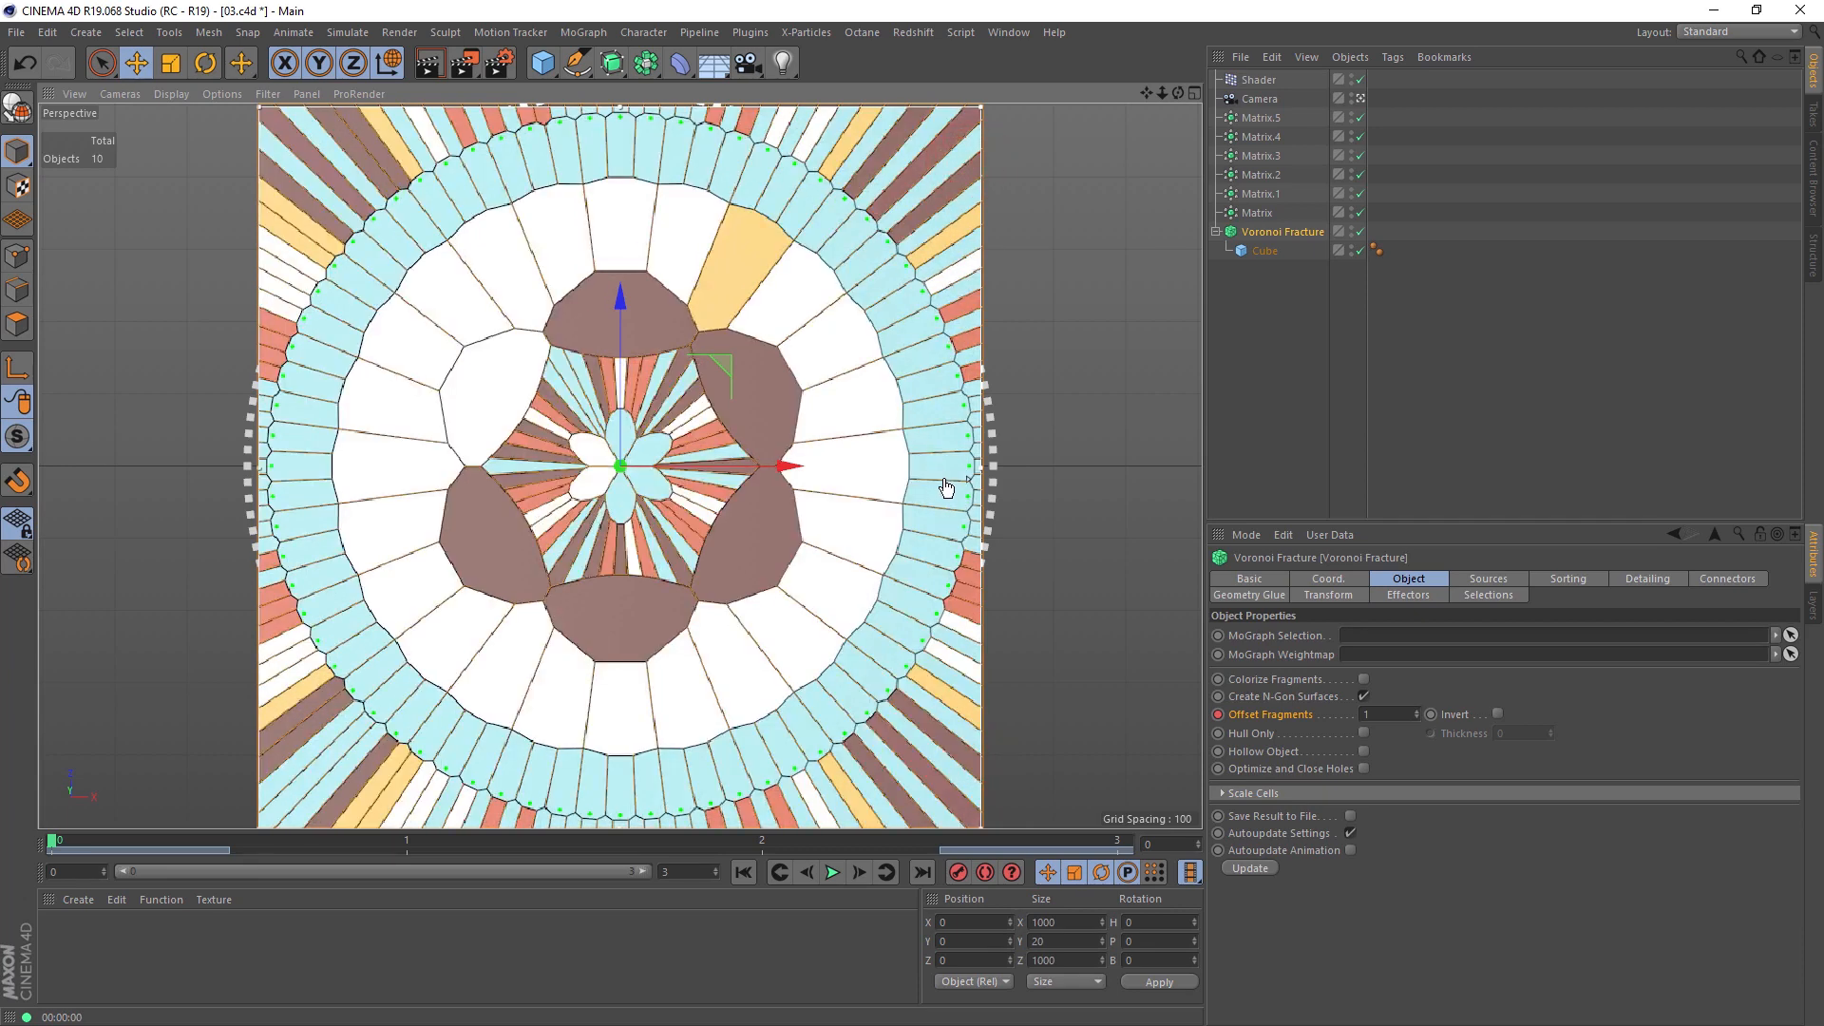
pyautogui.moveTo(971, 482); pyautogui.dragTo(969, 470)
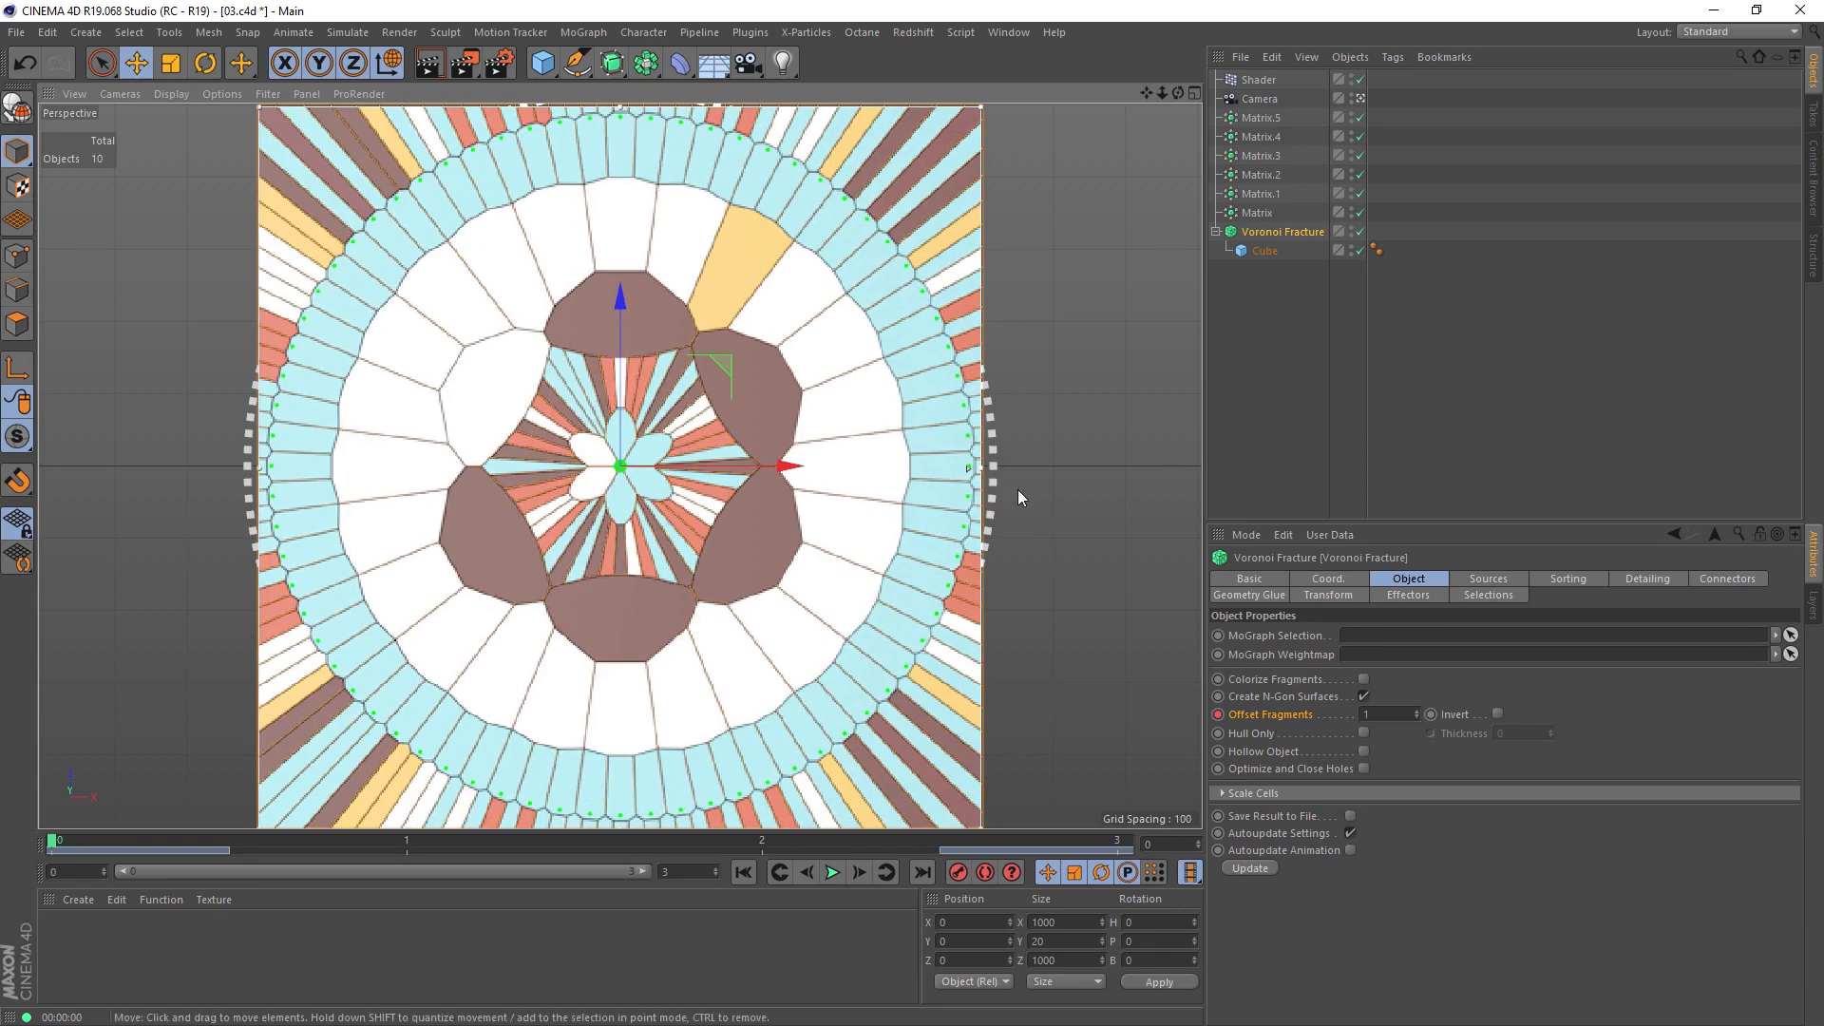
# Step: In the Shader effector's Colorizer gradient, move the orange knot to about 24 and add a green knot with hue 121 at 38.49
pyautogui.click(1258, 79)
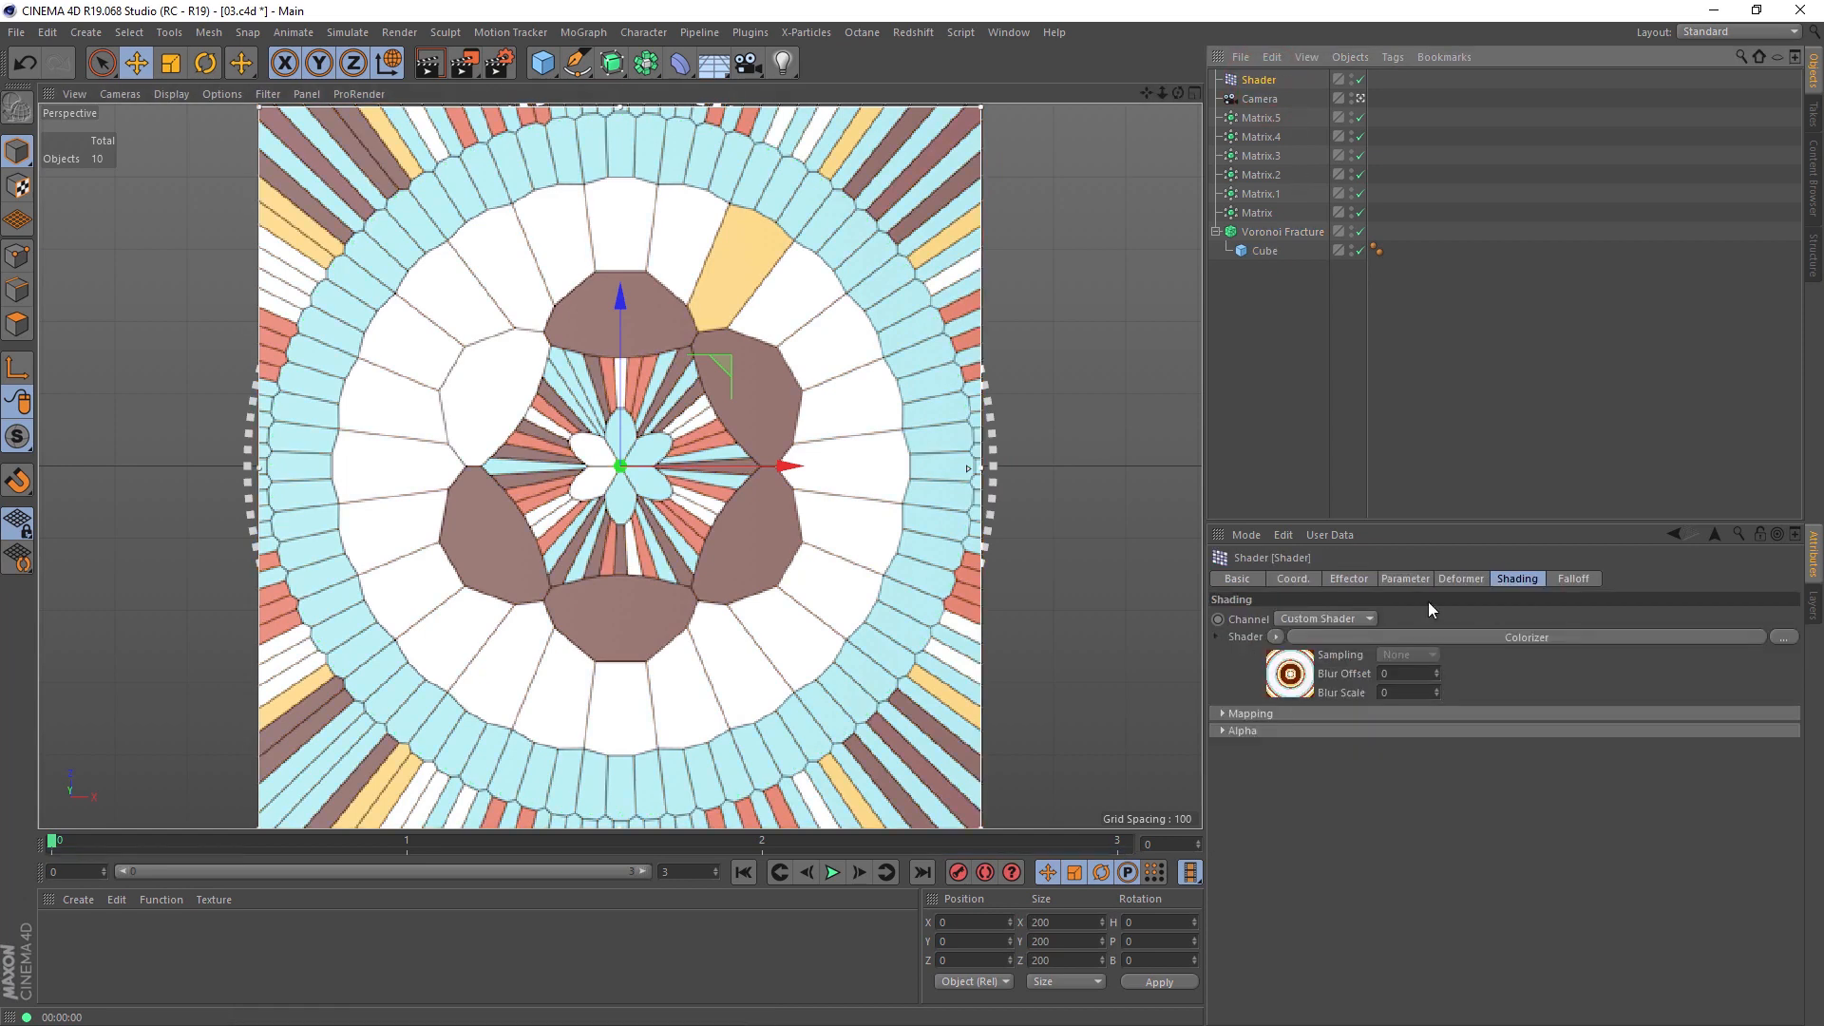
pyautogui.click(1291, 676)
pyautogui.moveTo(1455, 859); pyautogui.dragTo(1410, 858)
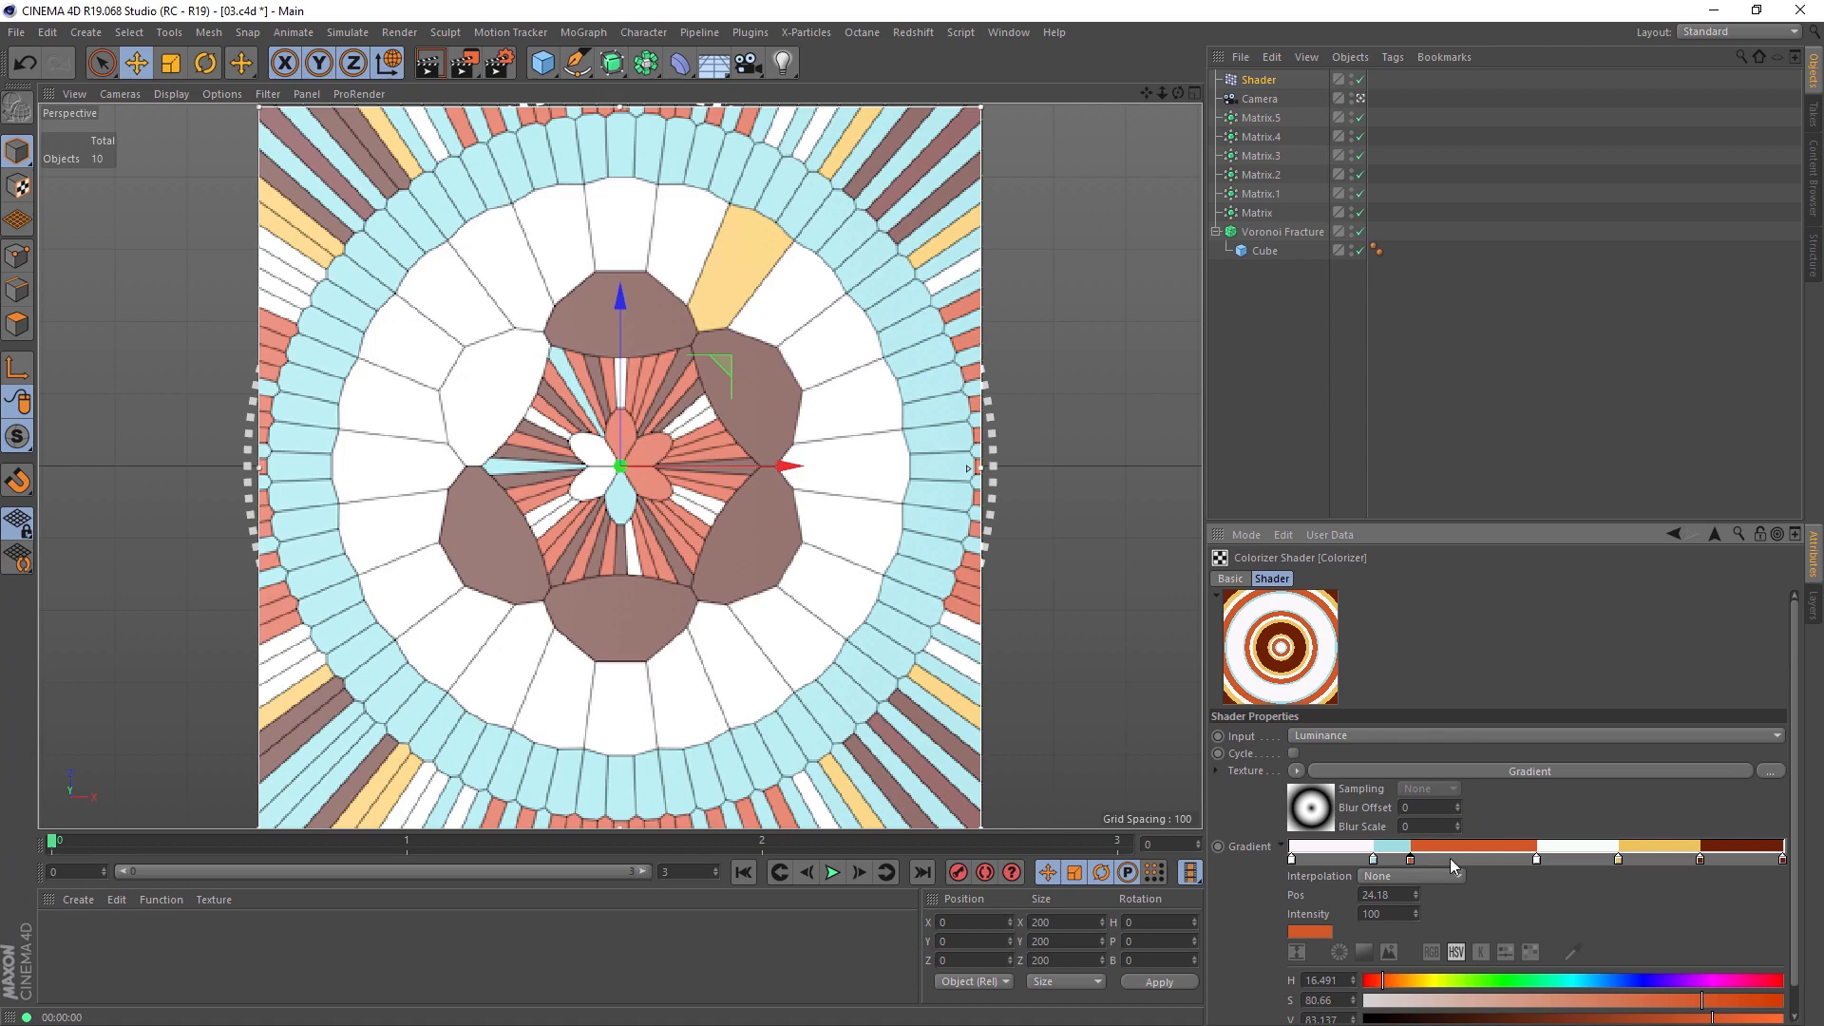
pyautogui.click(1480, 859)
pyautogui.click(1505, 980)
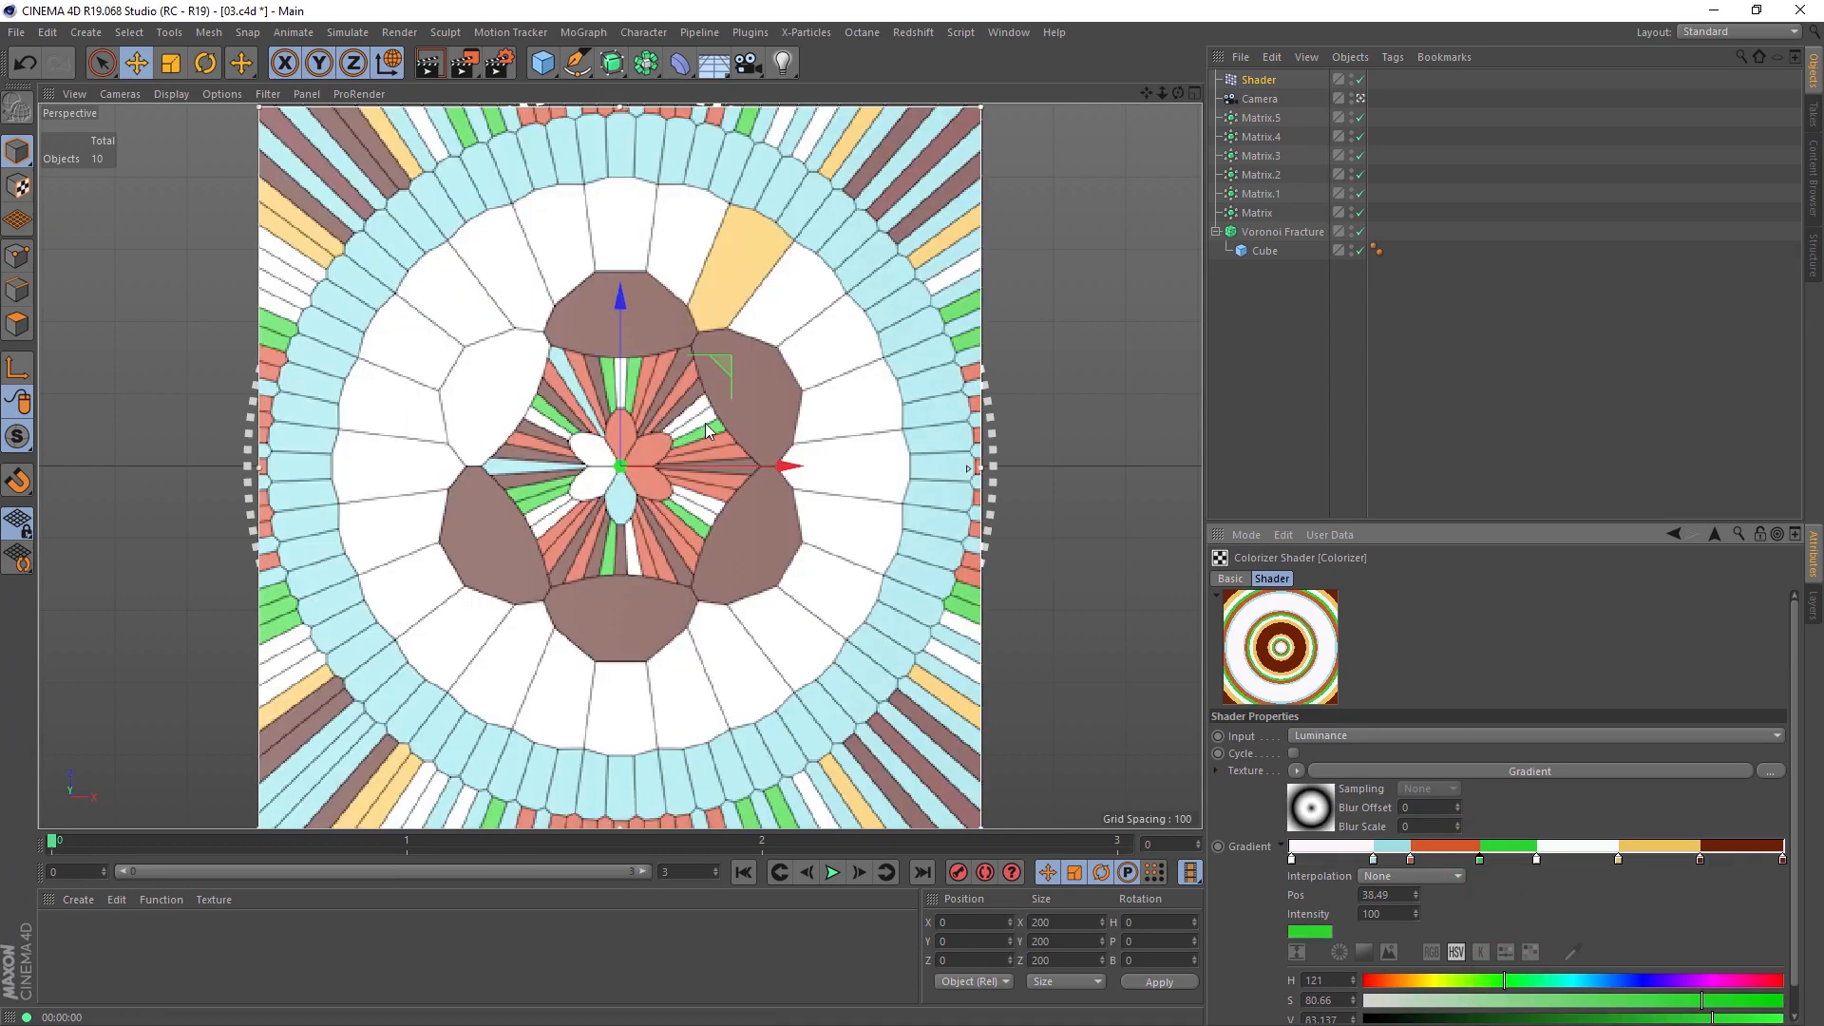
# Step: Try Turbulence values of 28 and 20 on the circular Gradient shader and set Turbulence back to 0
pyautogui.click(1446, 768)
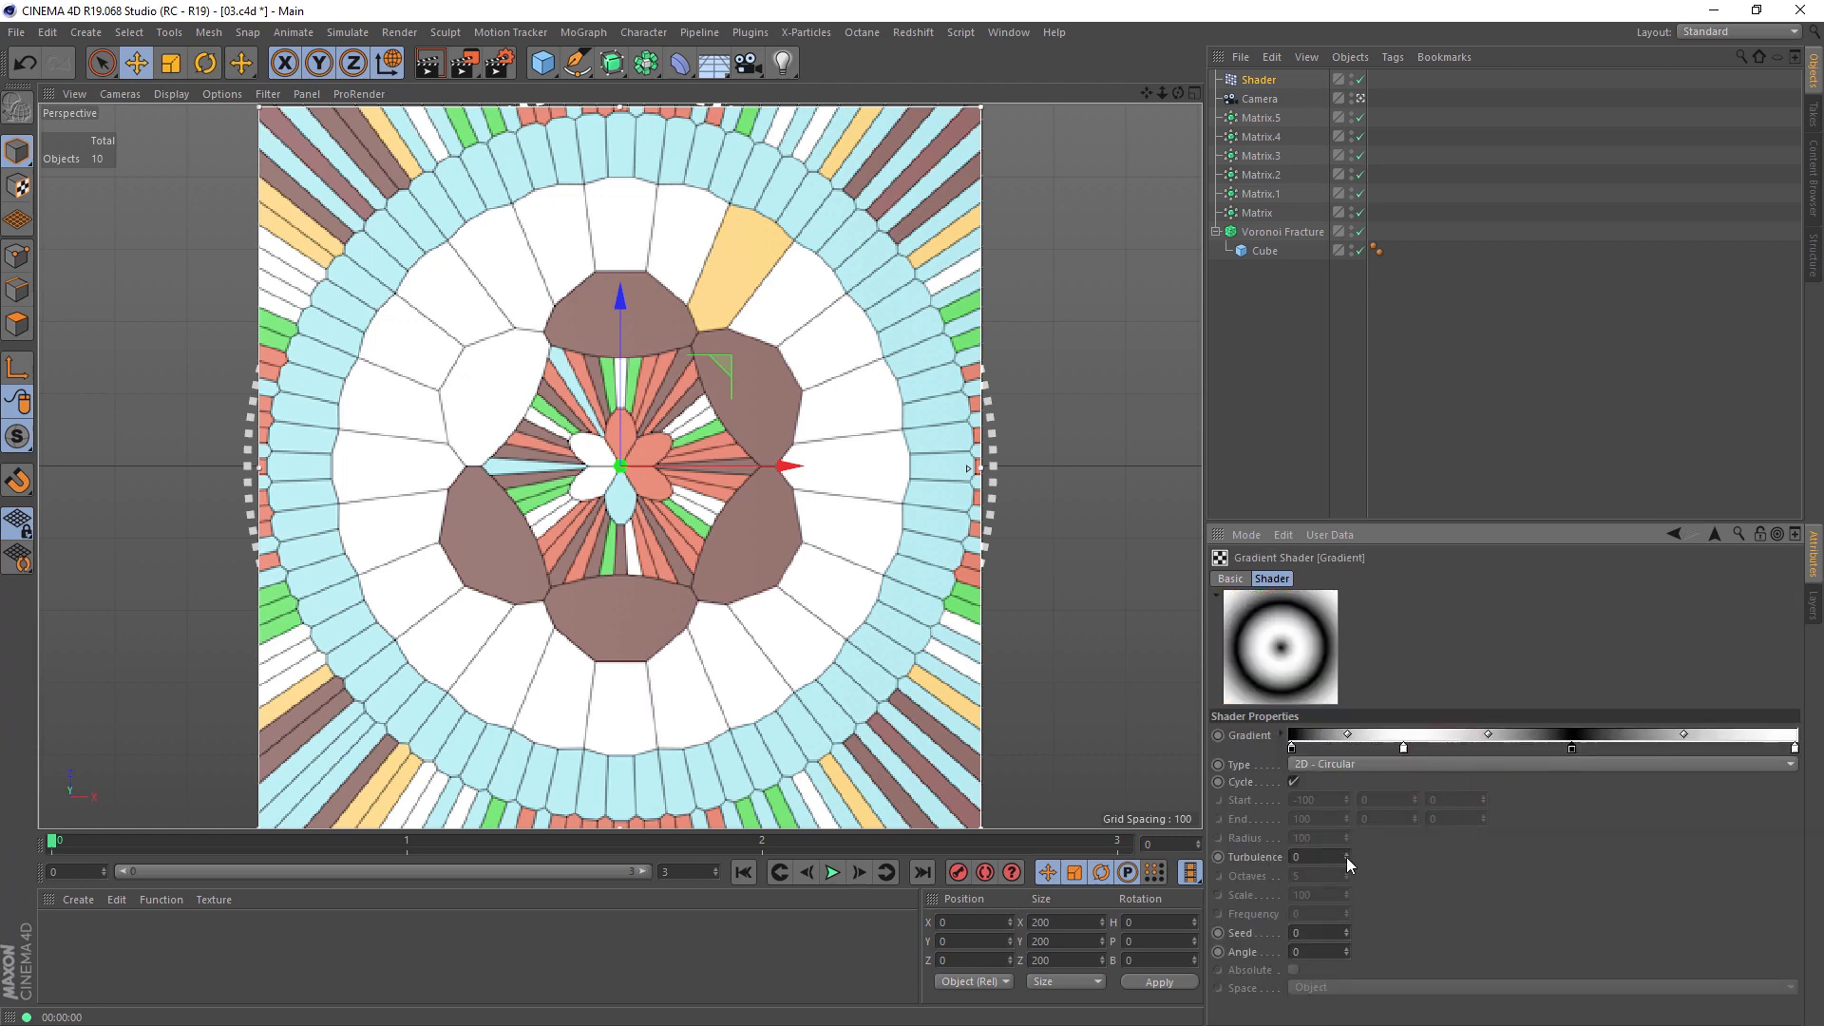
pyautogui.moveTo(1348, 857); pyautogui.dragTo(1347, 831)
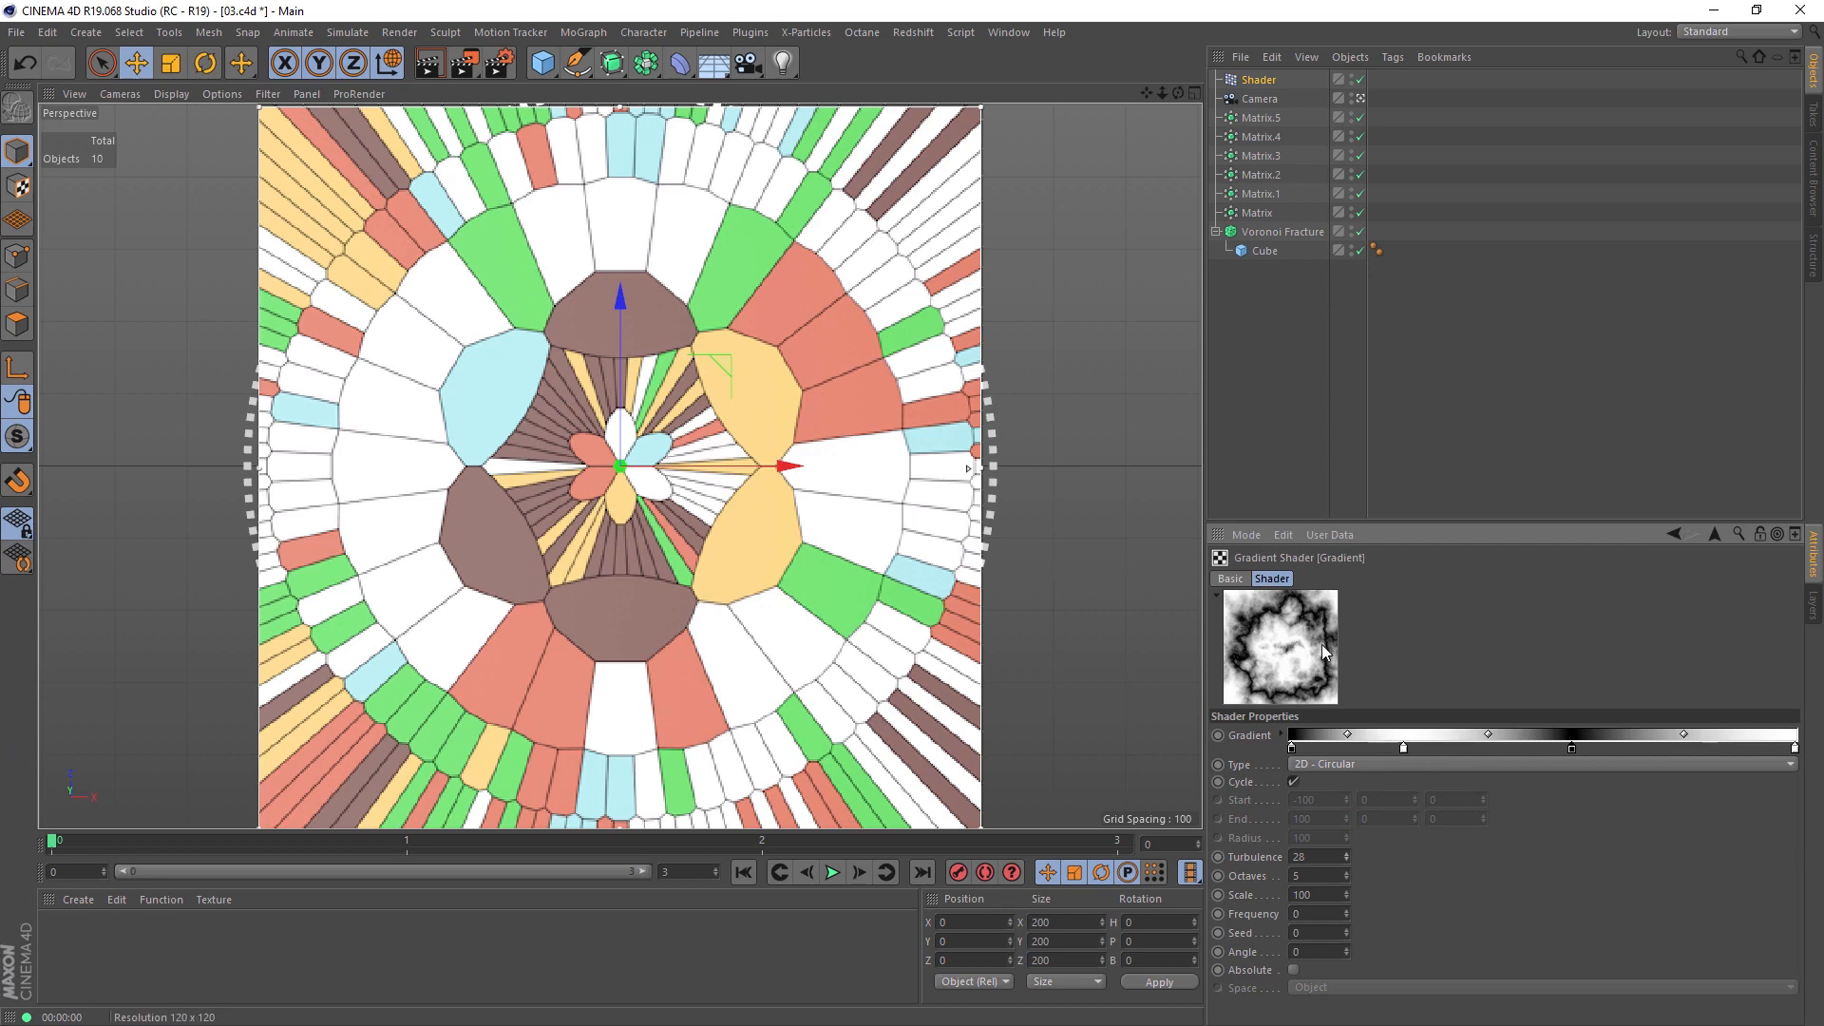
pyautogui.moveTo(1347, 857); pyautogui.dragTo(1348, 875)
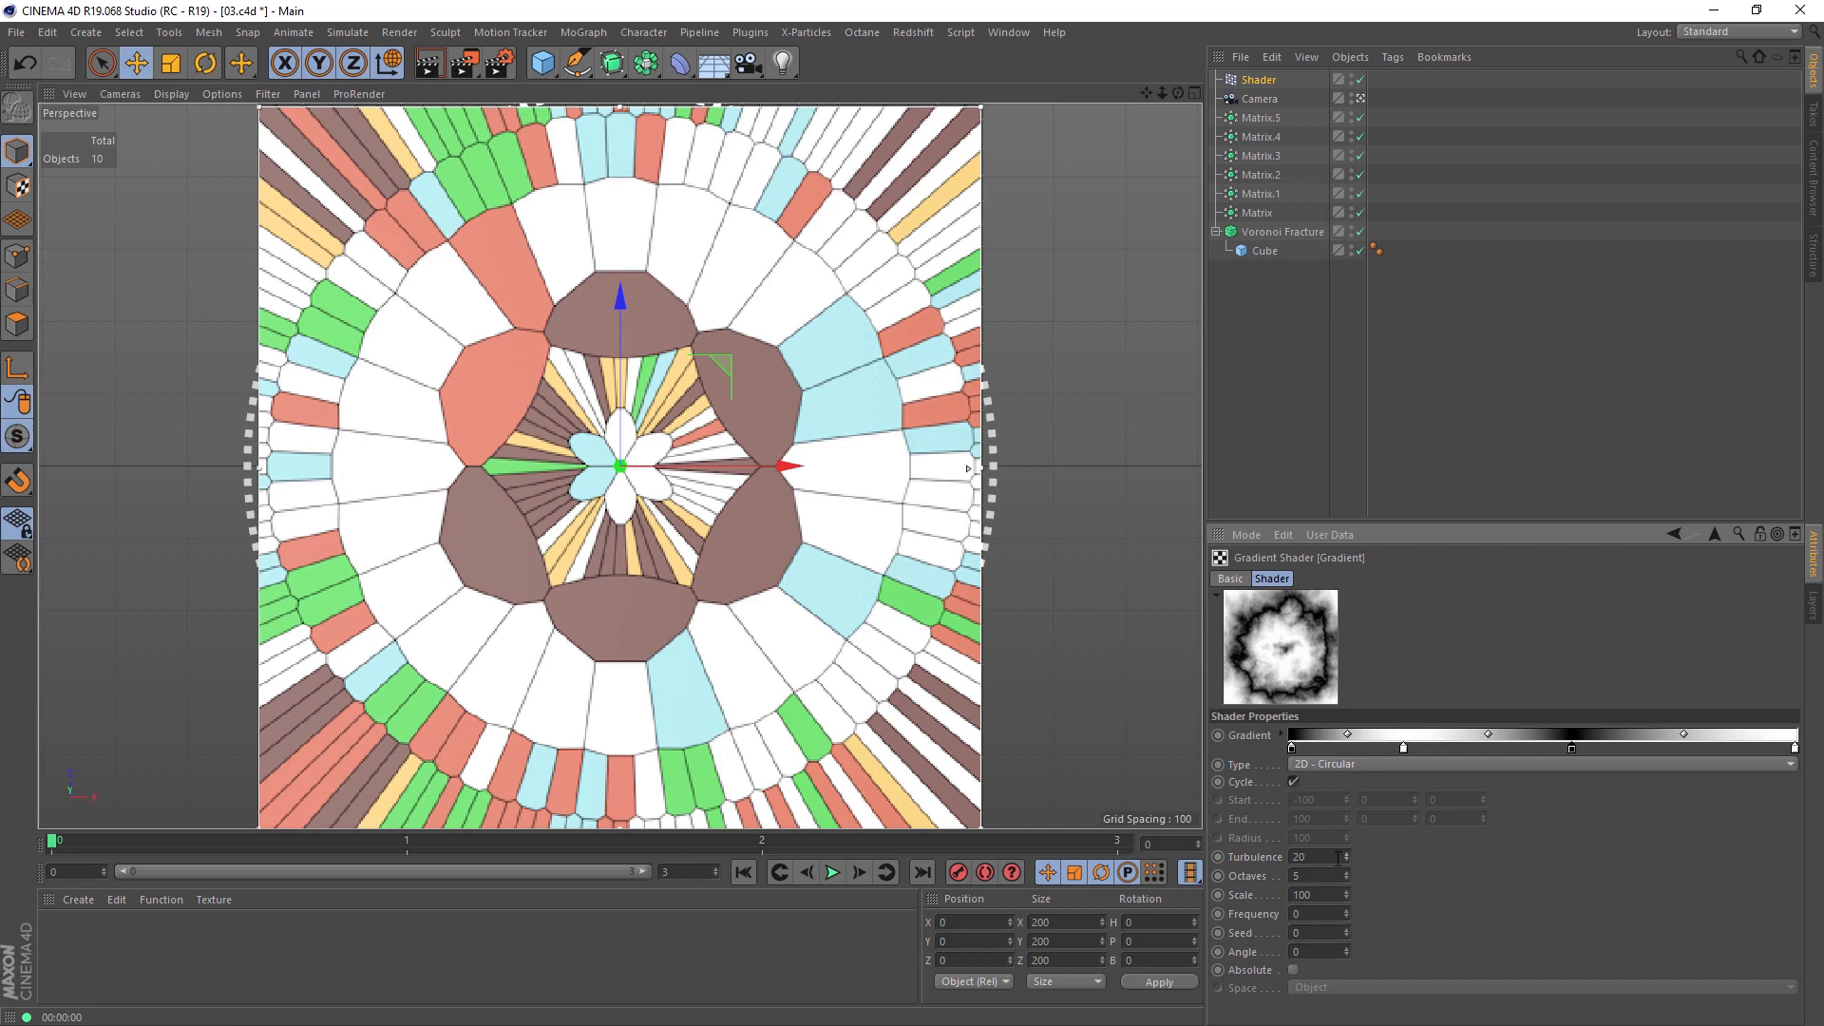
pyautogui.write('0')
pyautogui.press('Return')
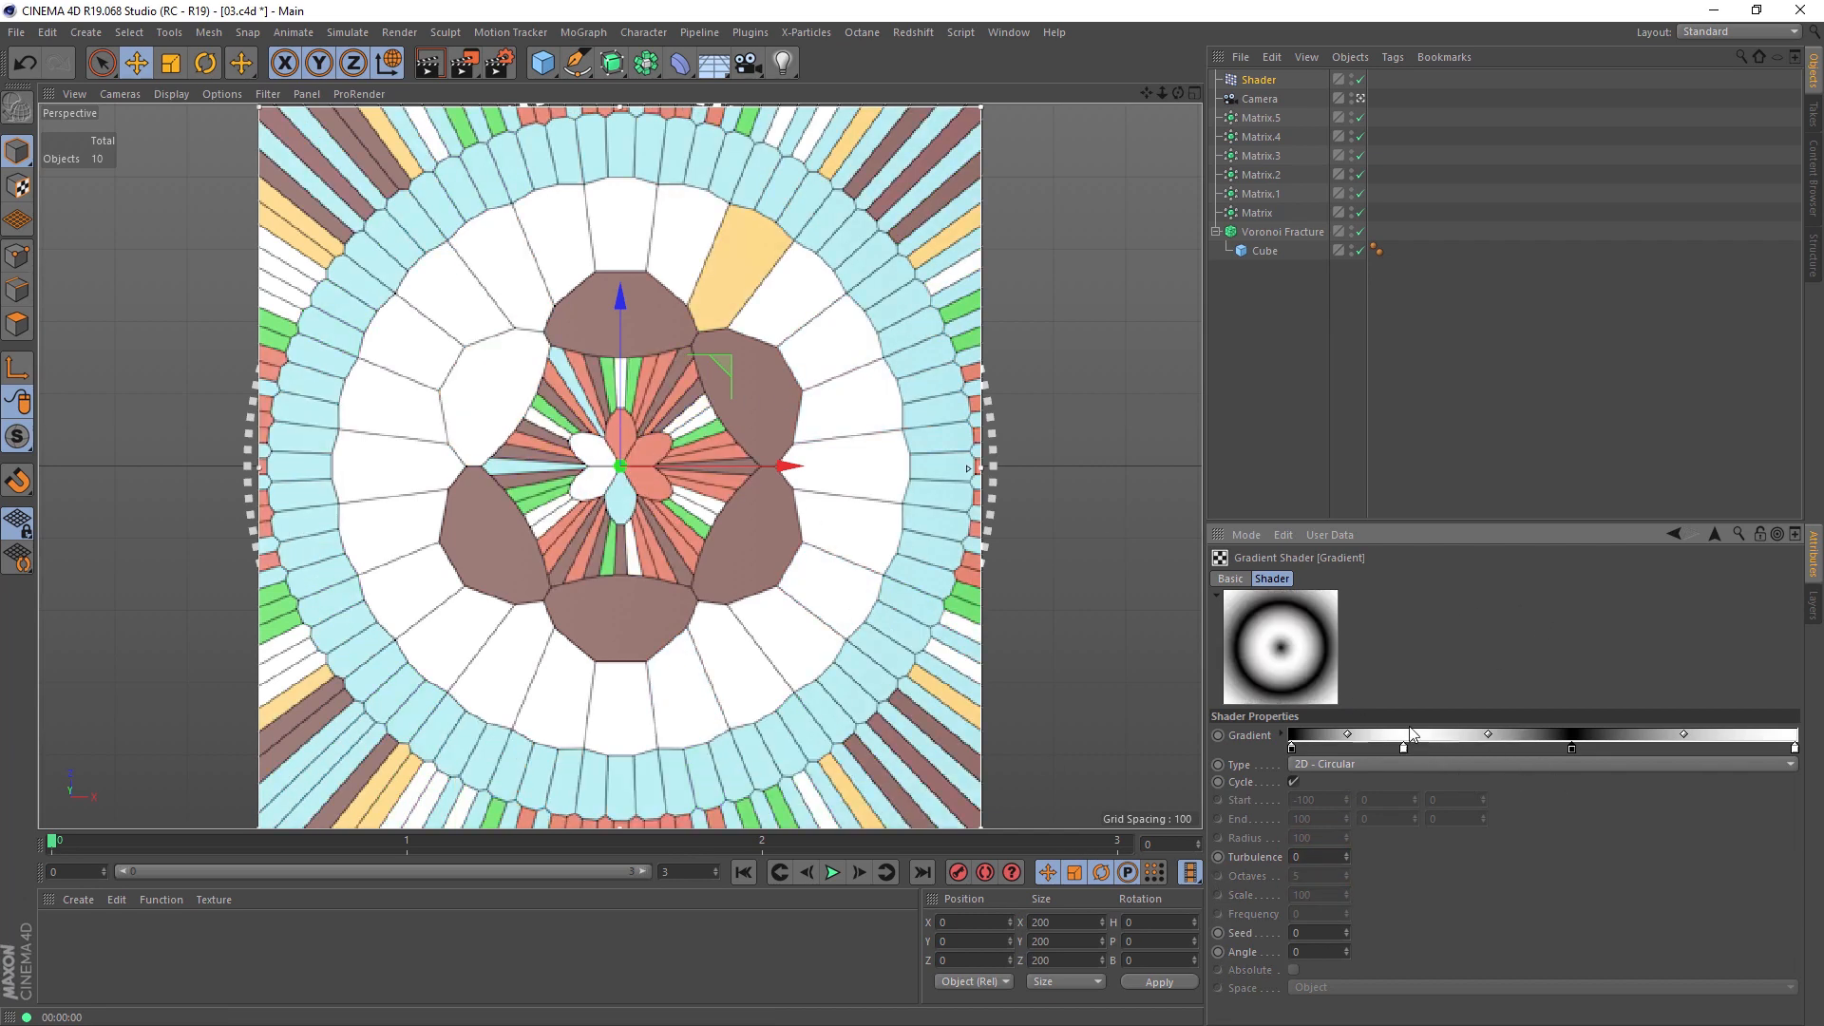
# Step: Set the Gradient shader's knot interpolation to None, moving the second black knot to 45.65 and the last white knot to 68.47
pyautogui.click(1280, 733)
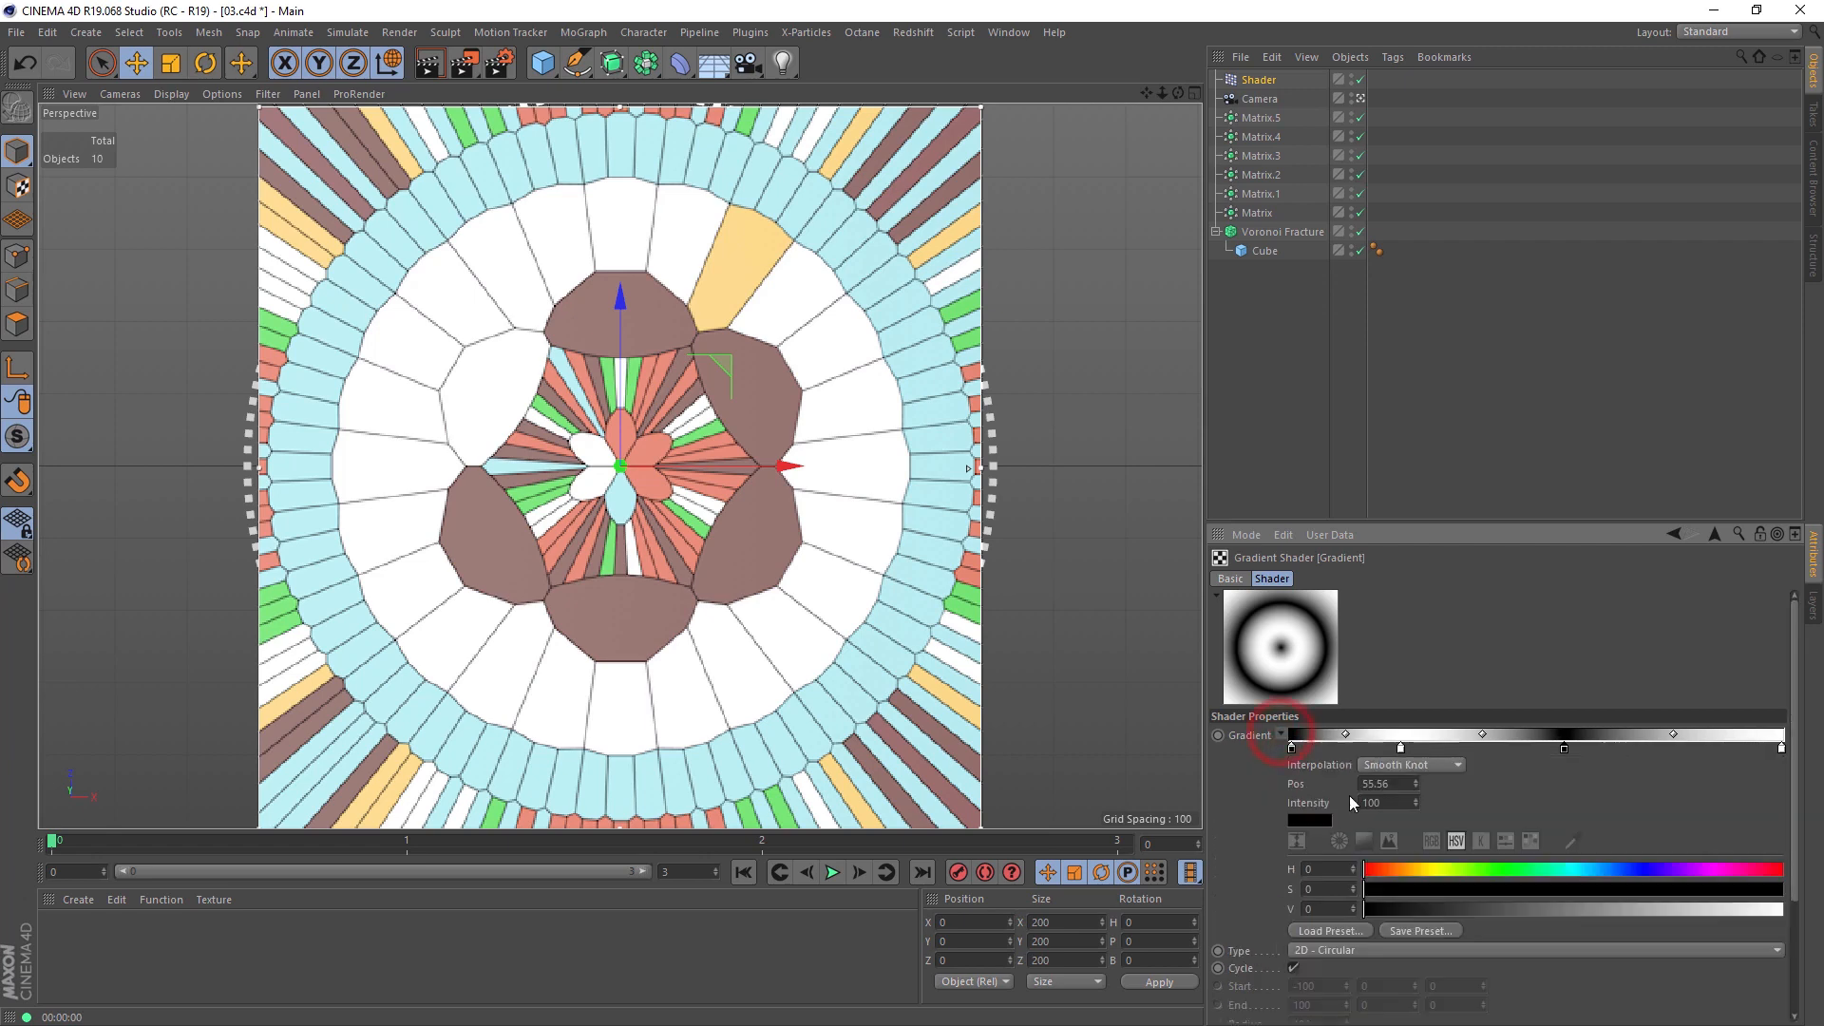
pyautogui.click(1401, 766)
pyautogui.click(1399, 876)
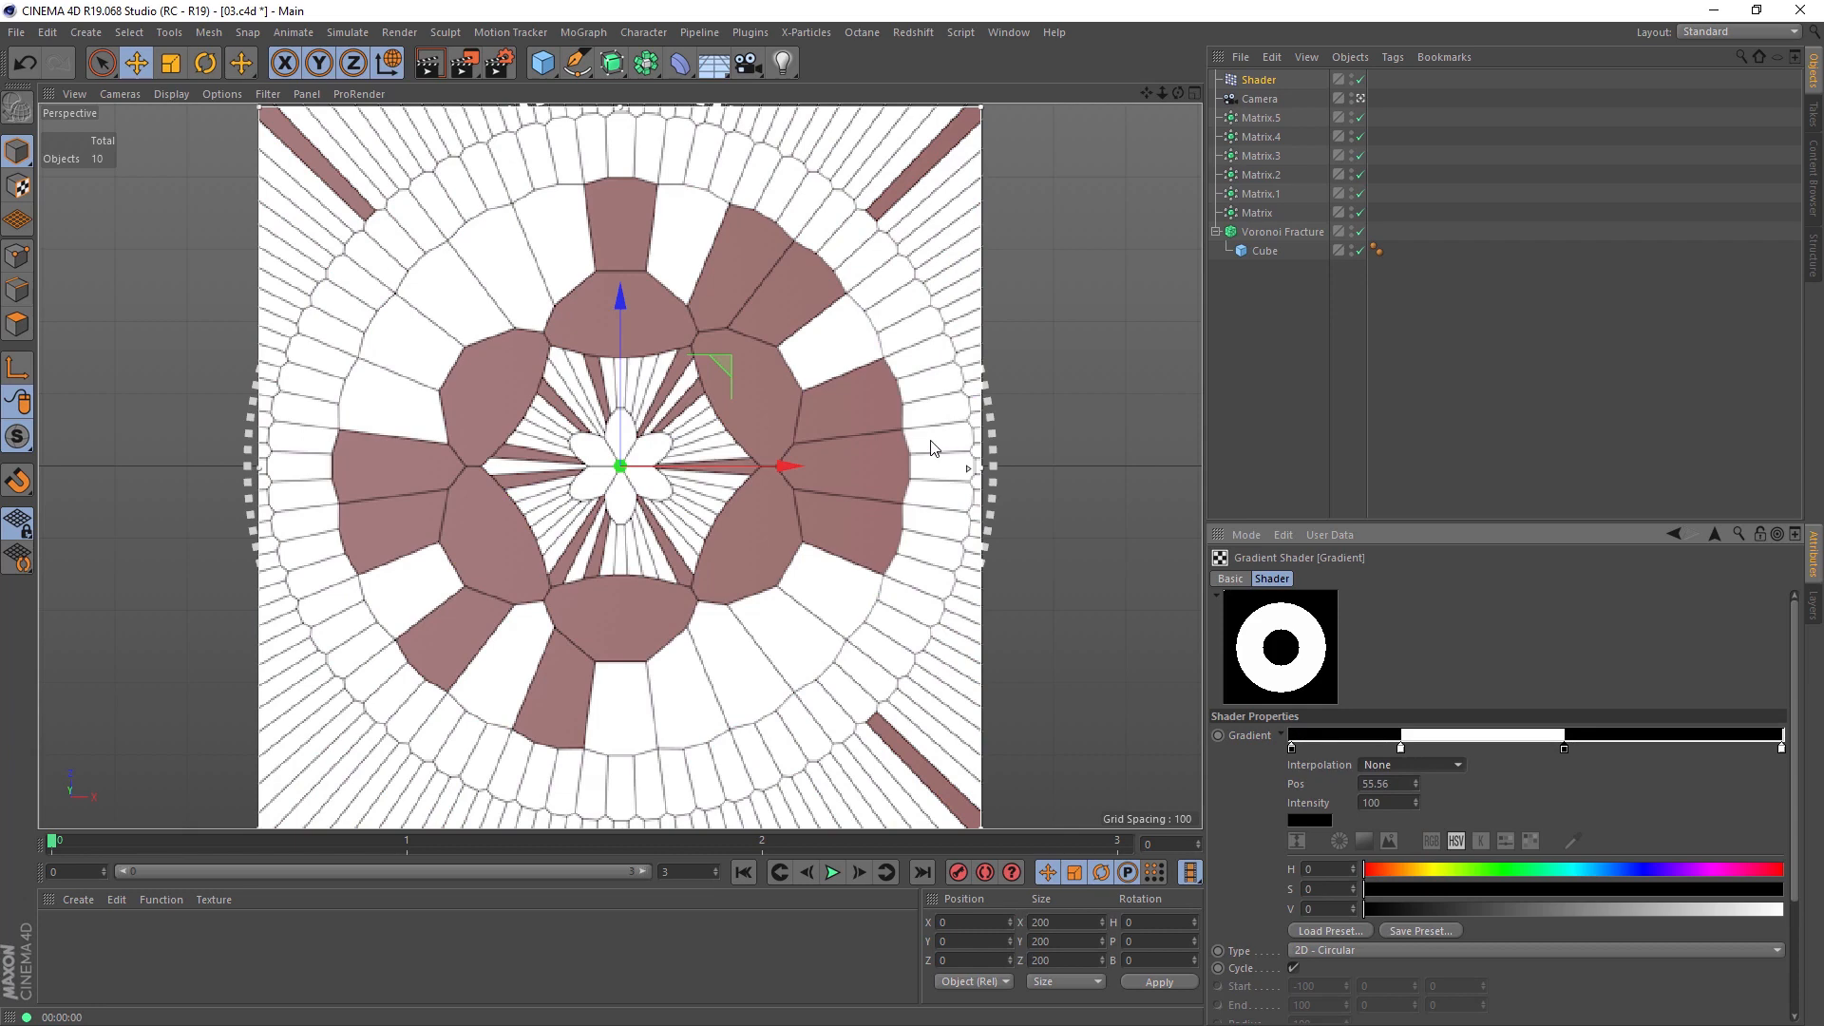
pyautogui.moveTo(1561, 749); pyautogui.dragTo(1517, 750)
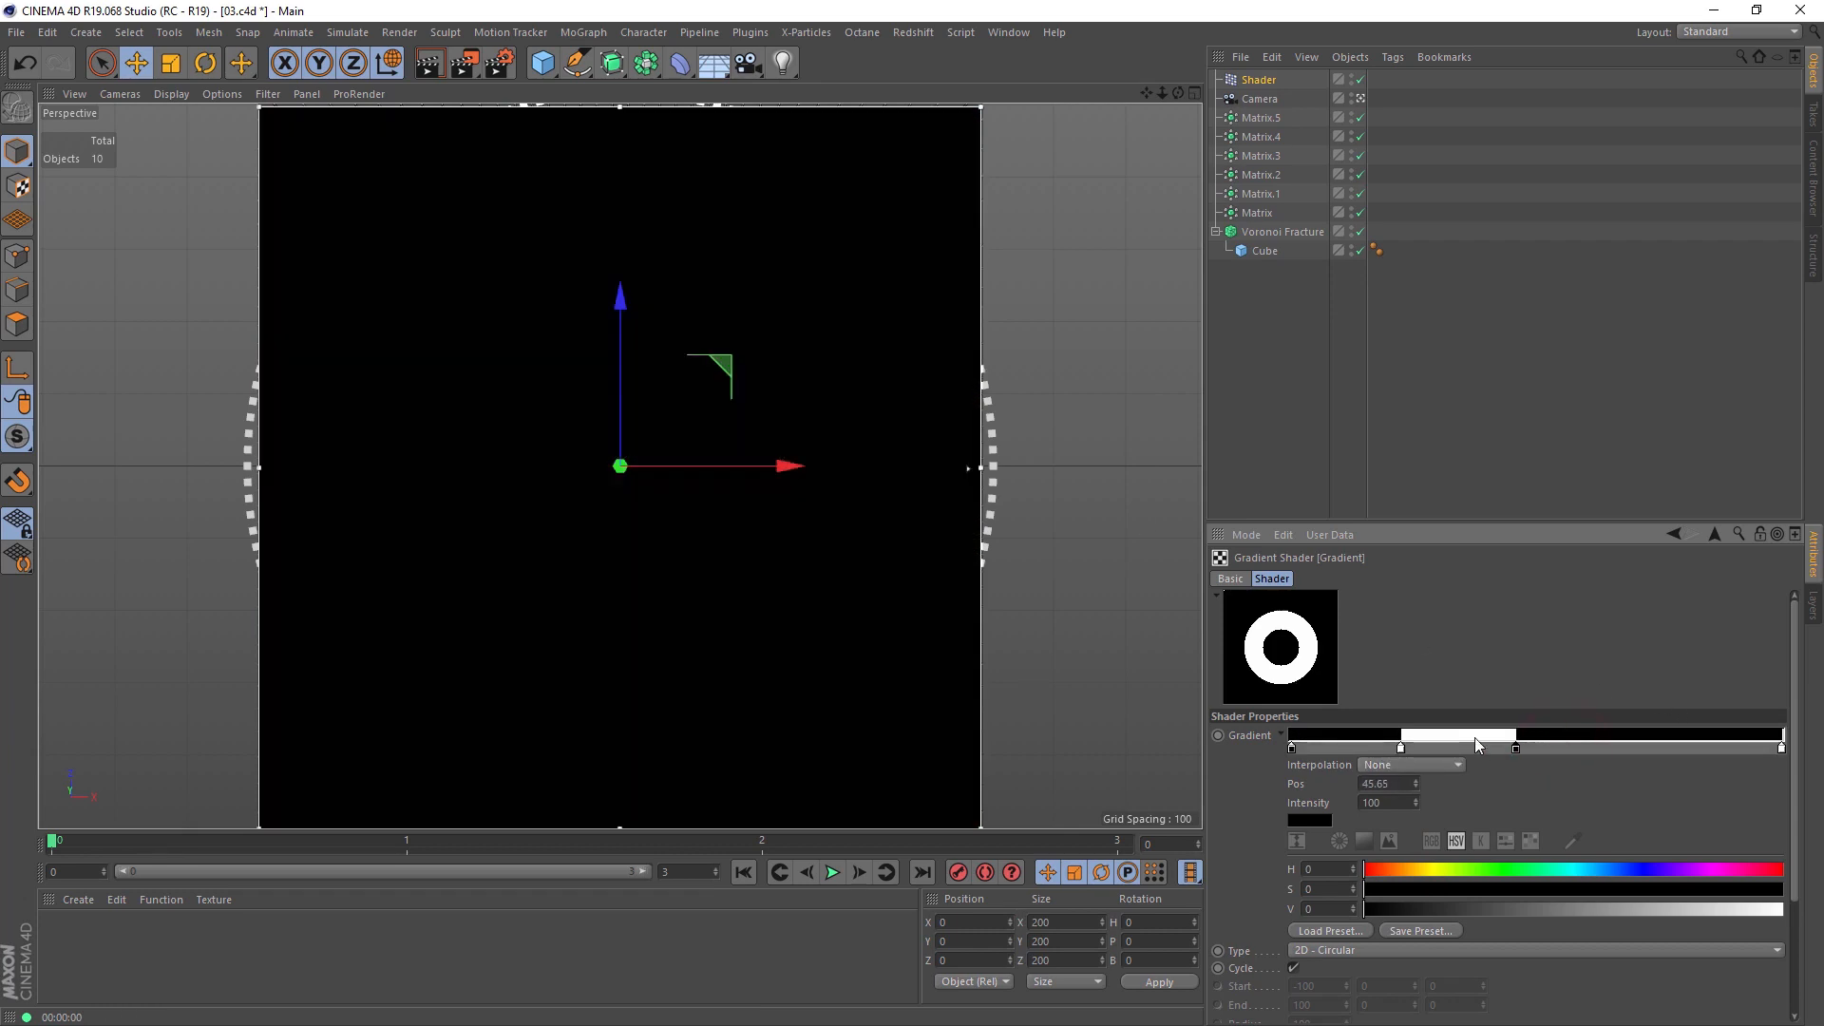
pyautogui.moveTo(1783, 749); pyautogui.dragTo(1627, 750)
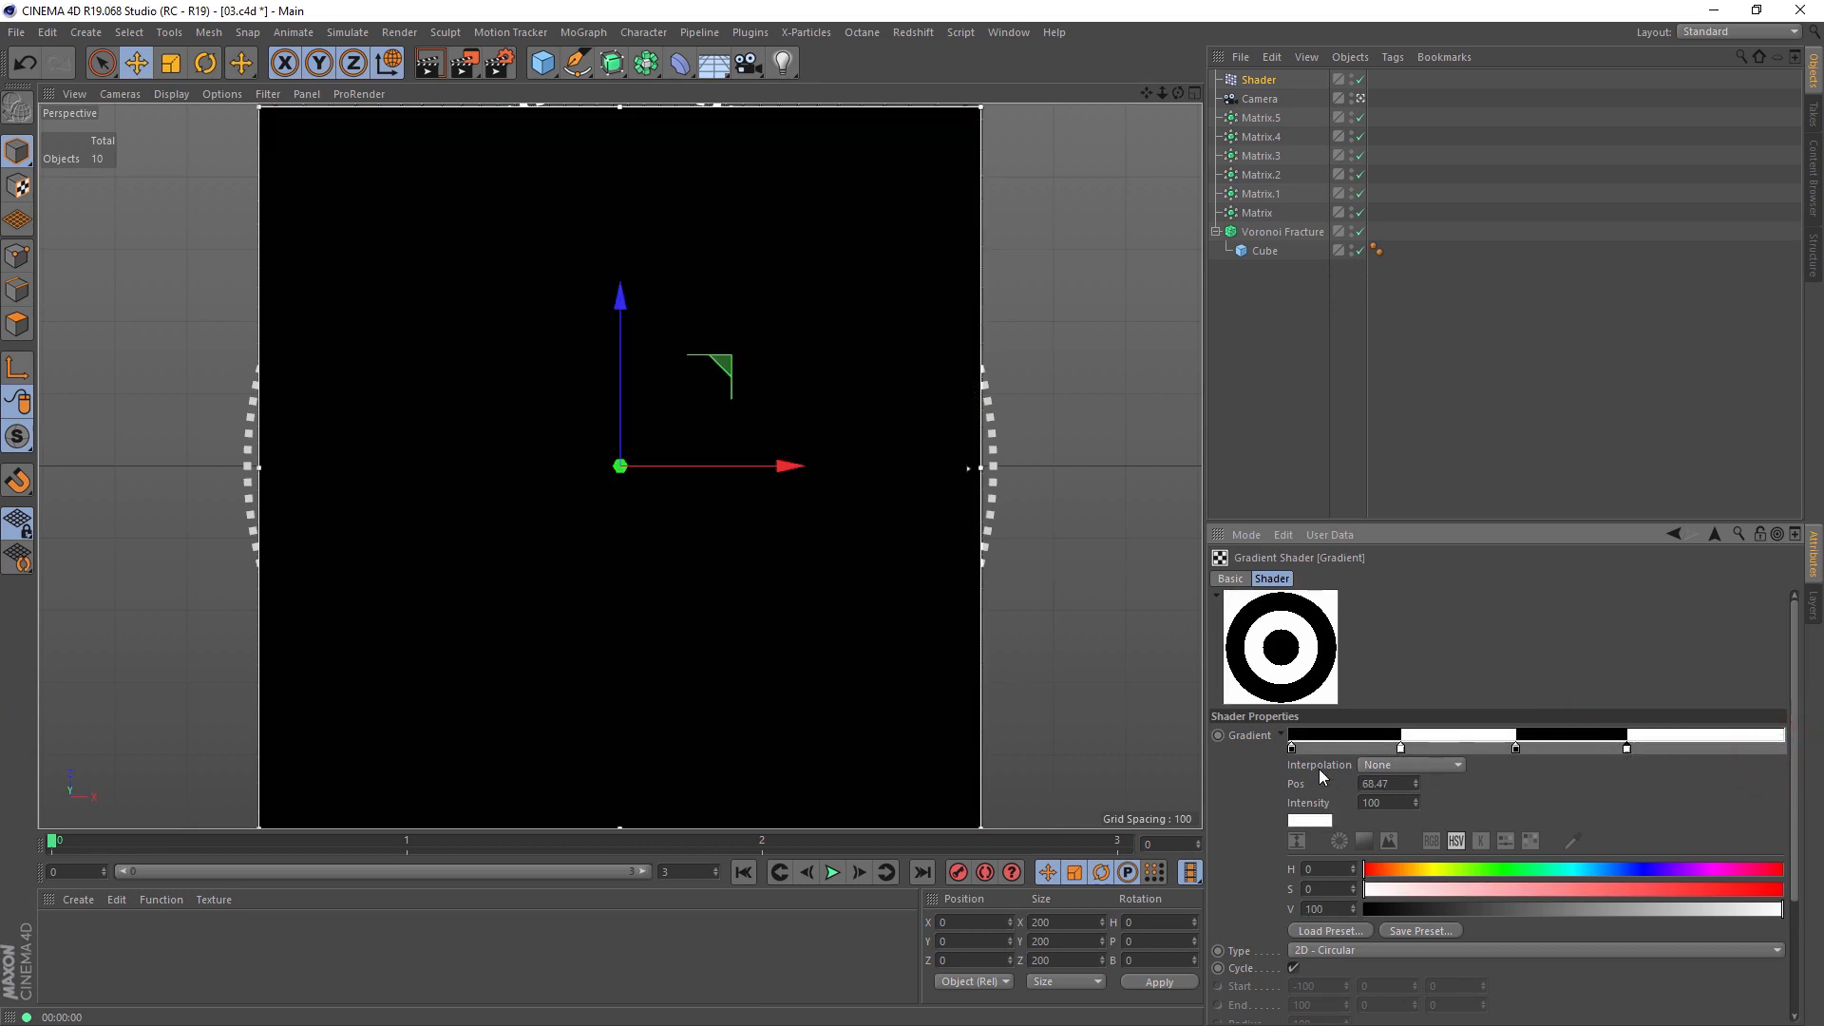
# Step: Try Cubic Knots interpolation on the circular gradient and switch it back to None
pyautogui.click(1423, 766)
pyautogui.click(1427, 803)
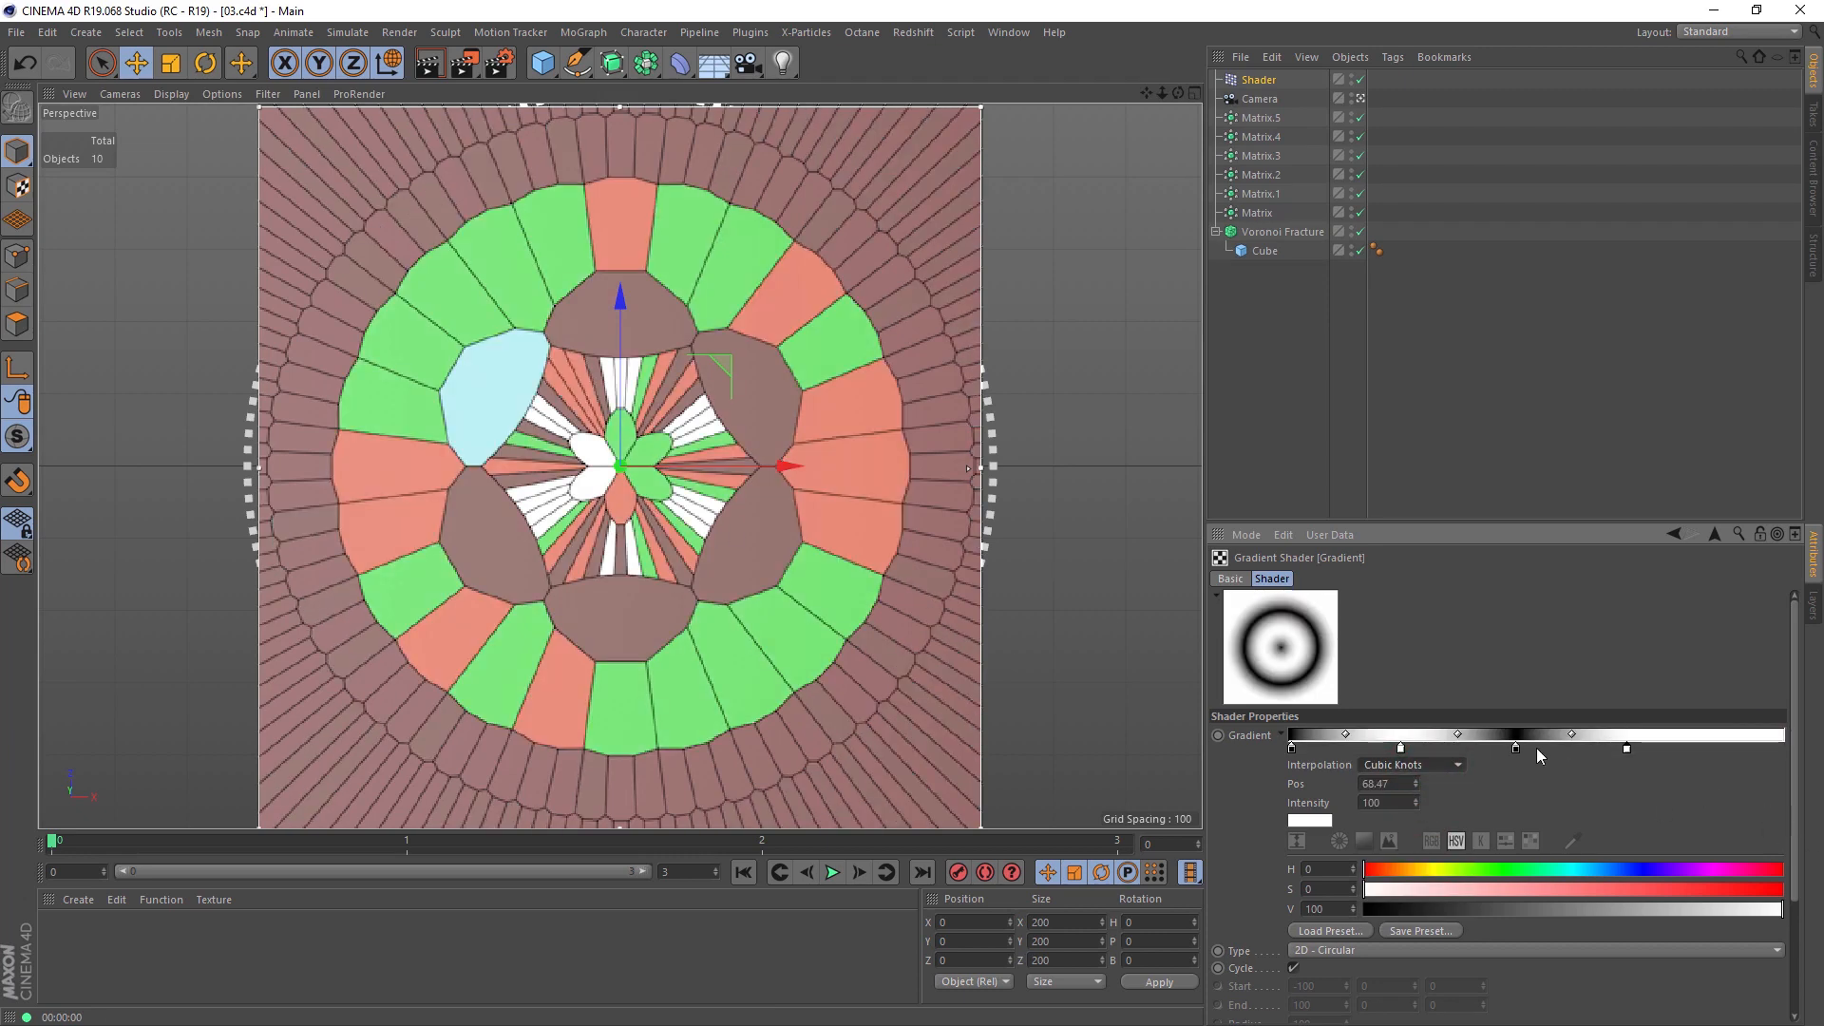
pyautogui.click(1441, 766)
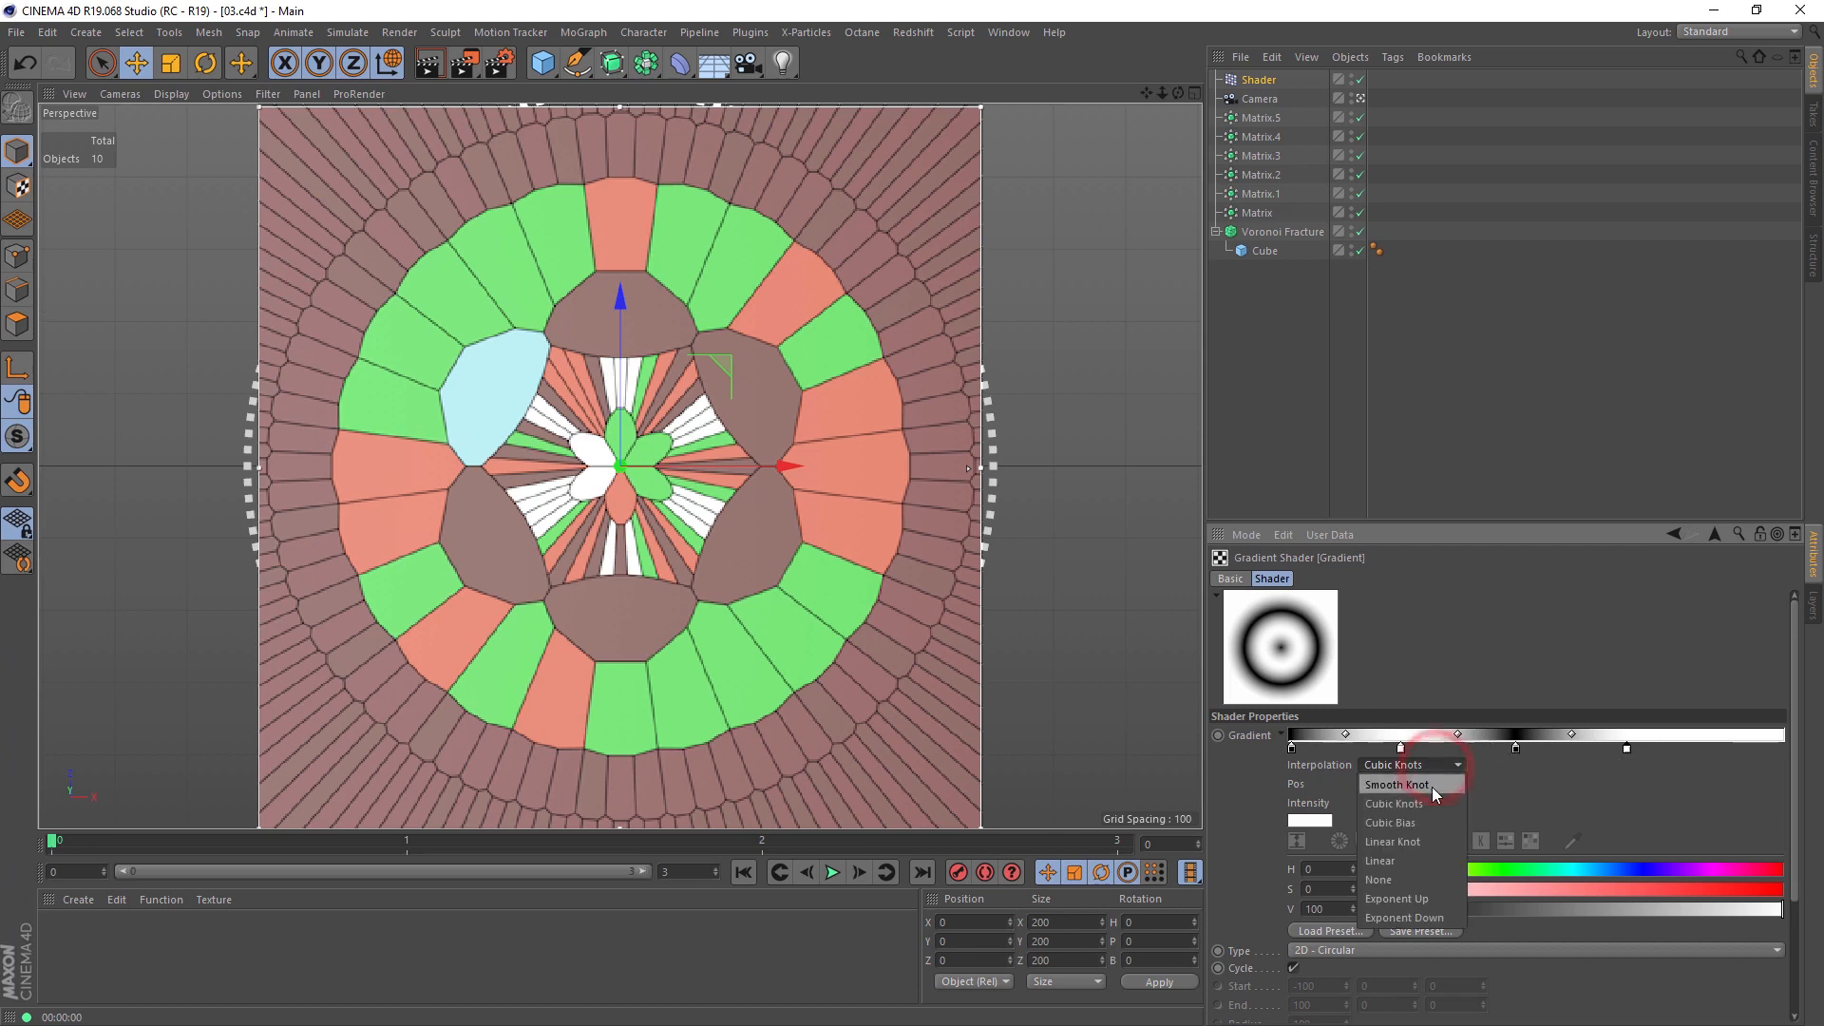
pyautogui.click(1411, 878)
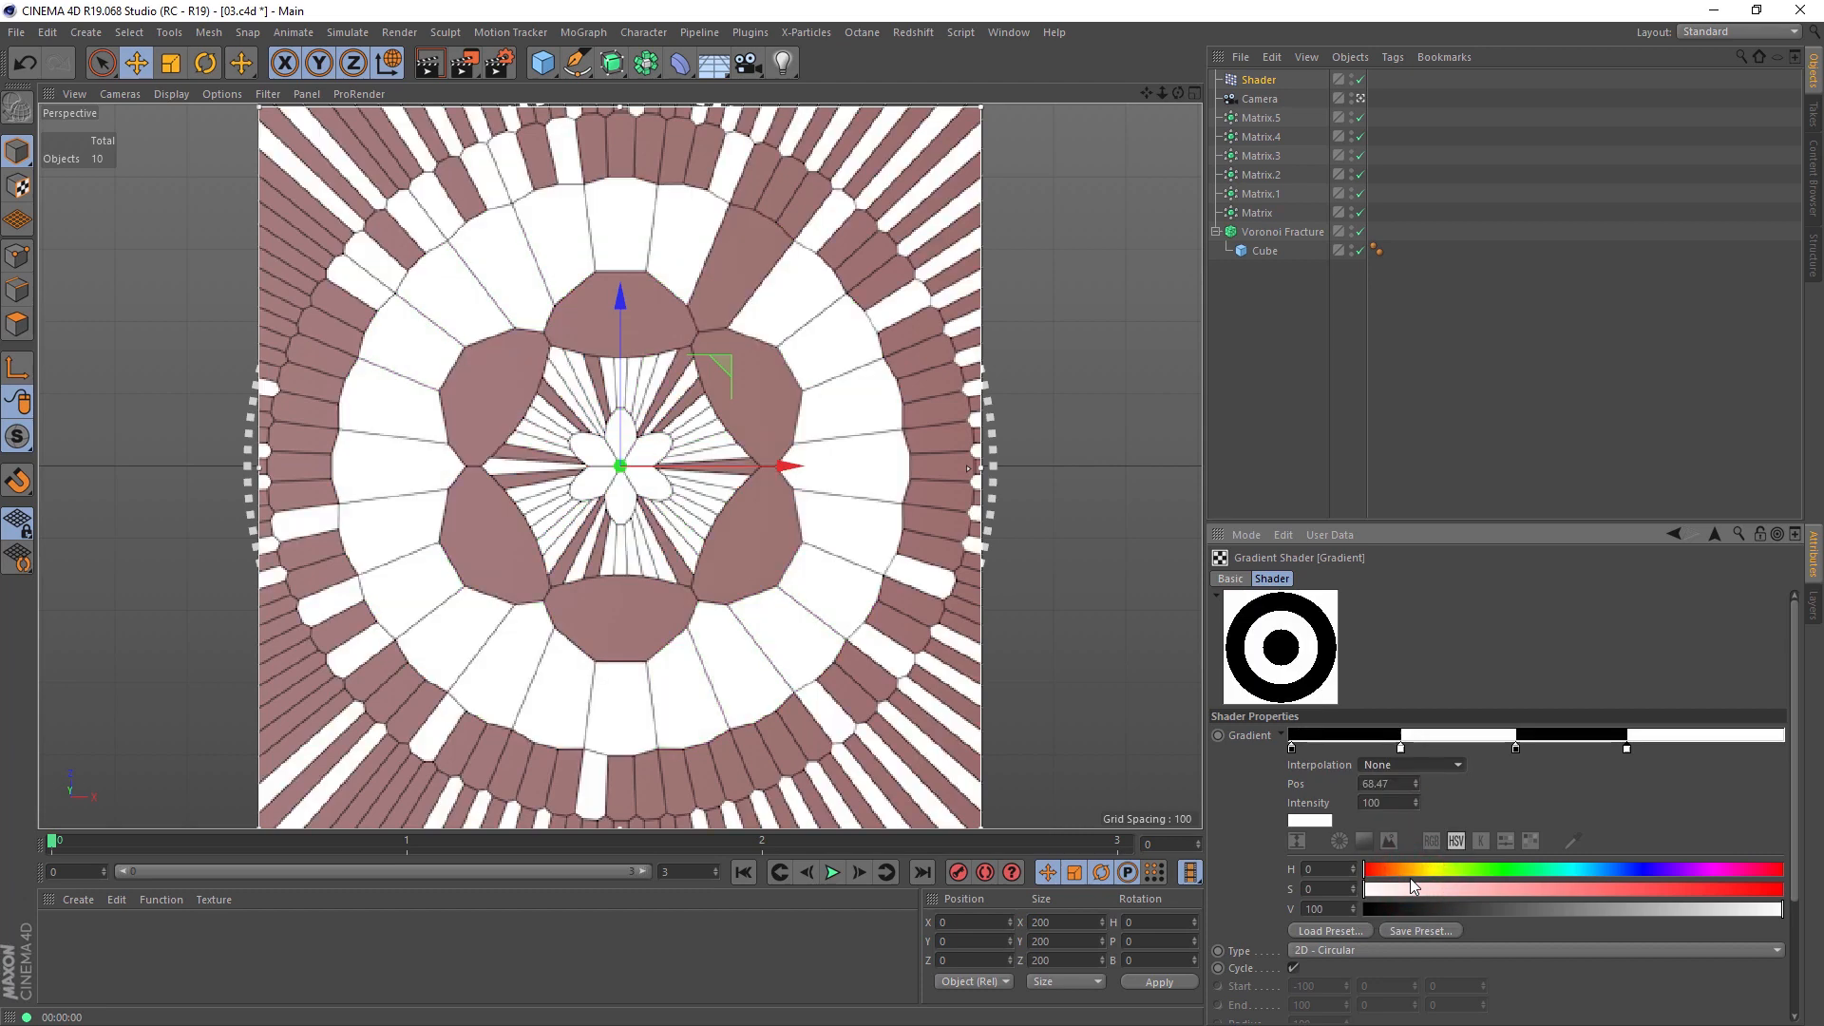
# Step: Add a grey knot with 48% value to the circular gradient and move it to position 75.63
pyautogui.doubleClick(1460, 745)
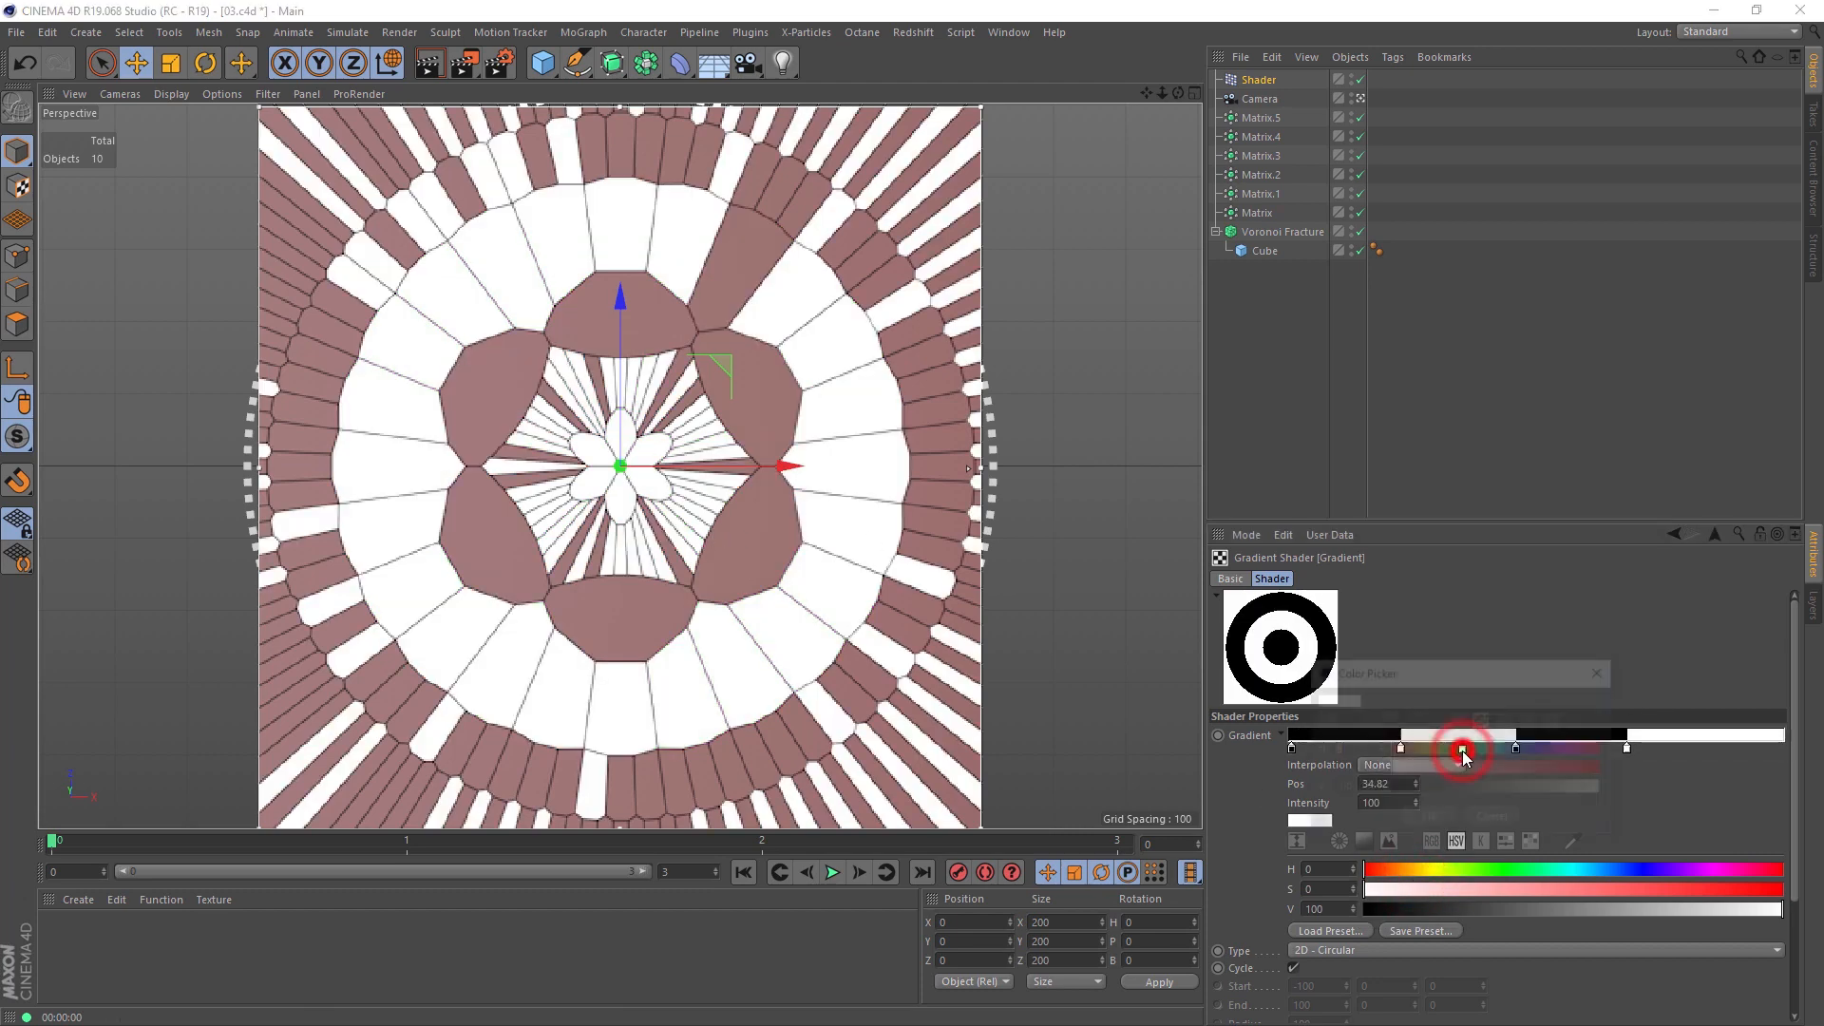
pyautogui.click(1495, 788)
pyautogui.click(1423, 817)
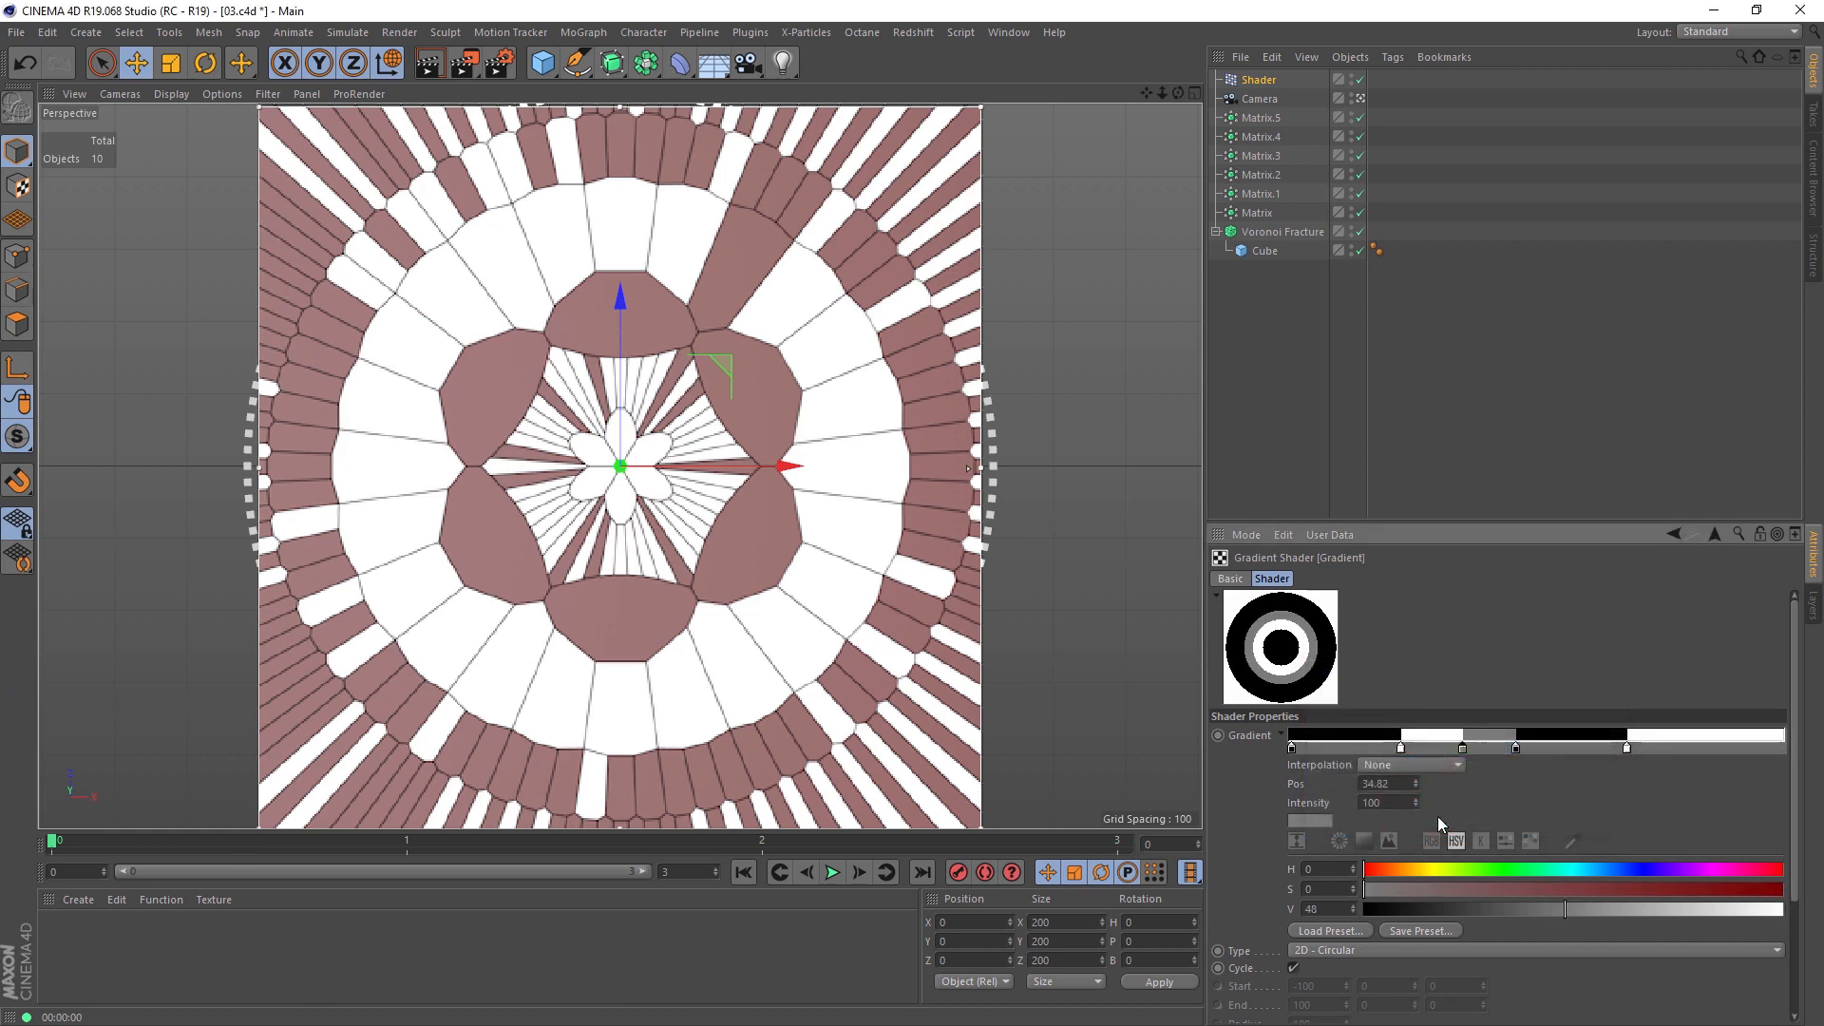
pyautogui.moveTo(1462, 748); pyautogui.dragTo(1667, 753)
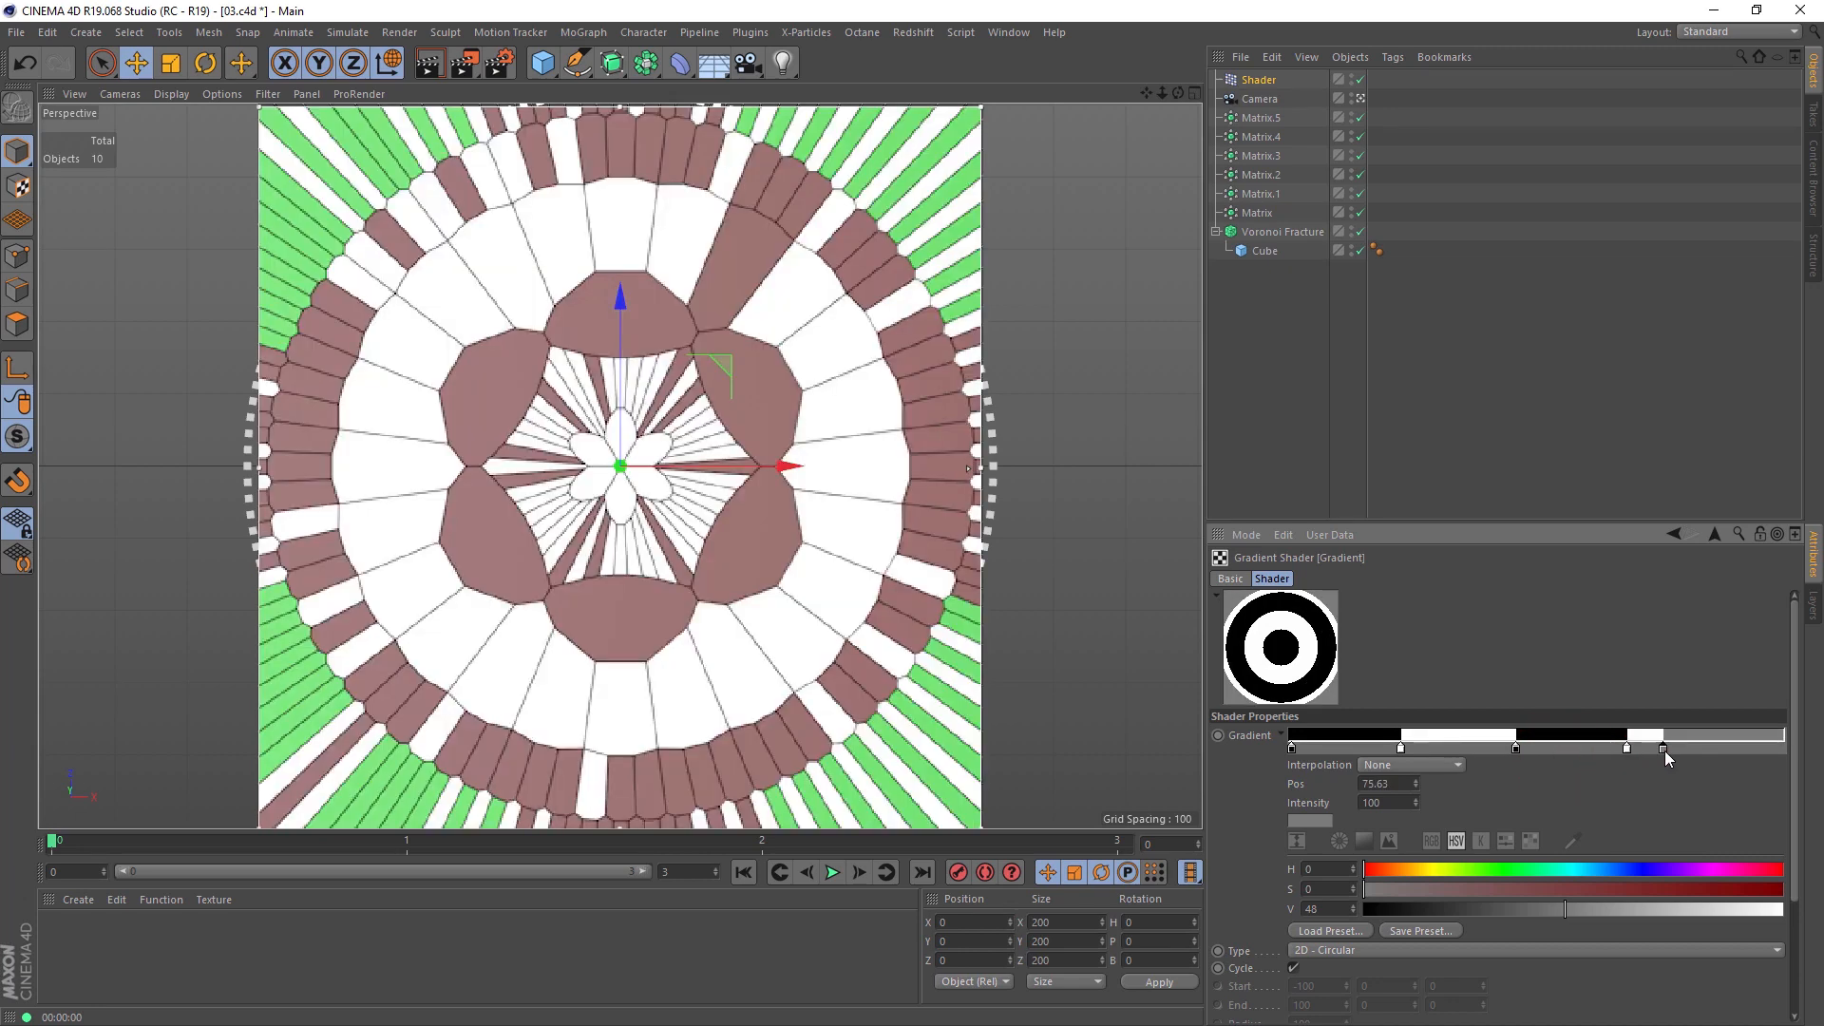
# Step: Reset the Gradient shader's ramp to its default black-to-white and move the Colorizer's green knot to 39.65
pyautogui.rightClick(1258, 737)
pyautogui.click(1291, 812)
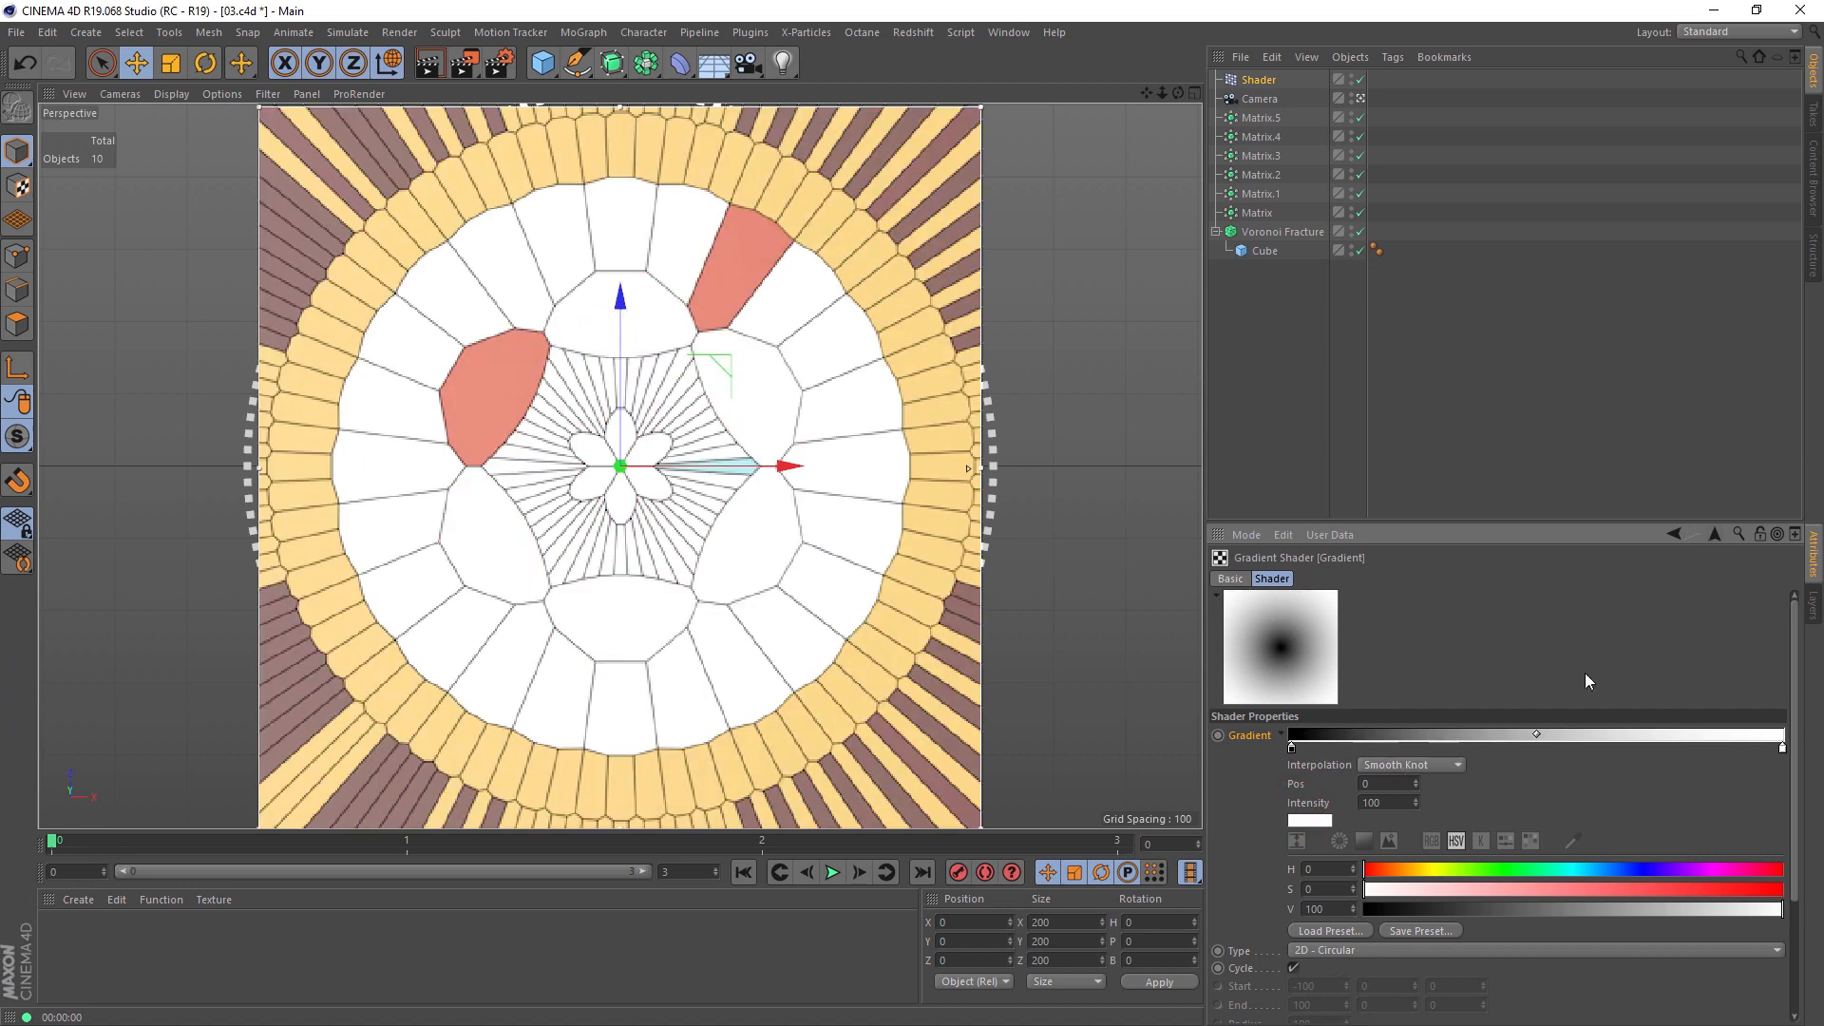
pyautogui.click(1714, 534)
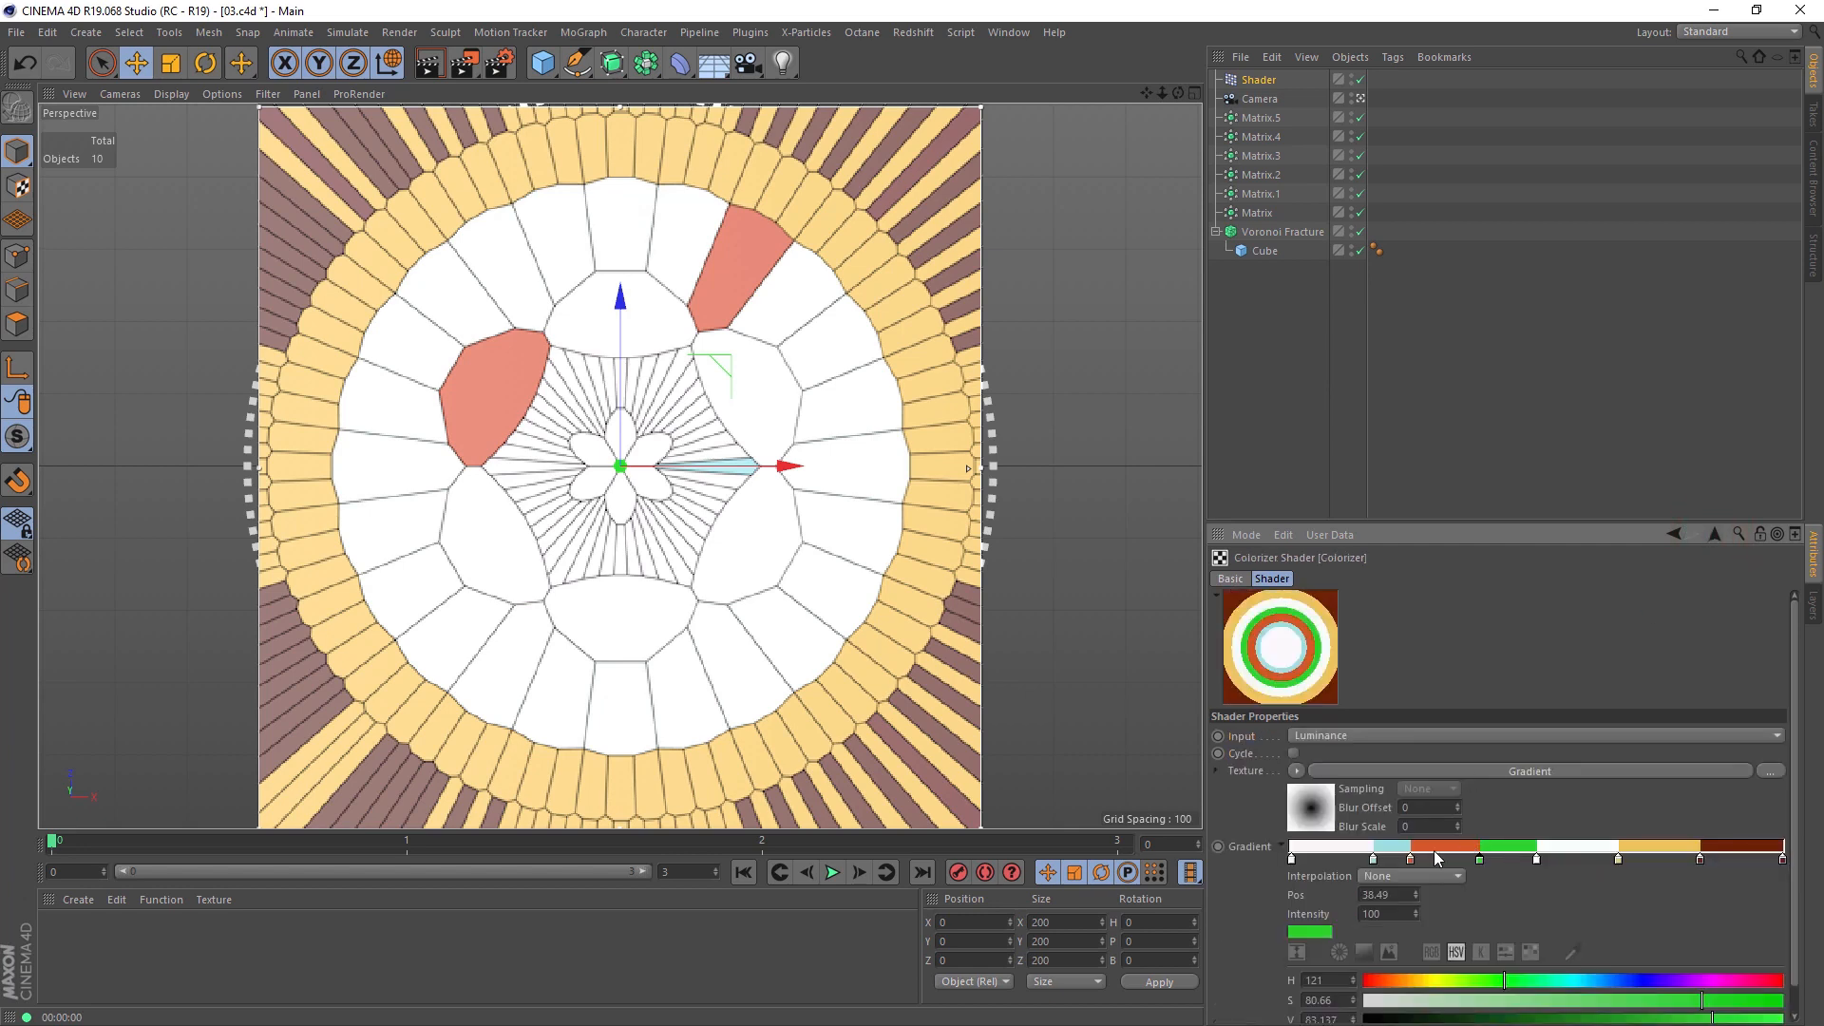
pyautogui.moveTo(1481, 859); pyautogui.dragTo(1485, 859)
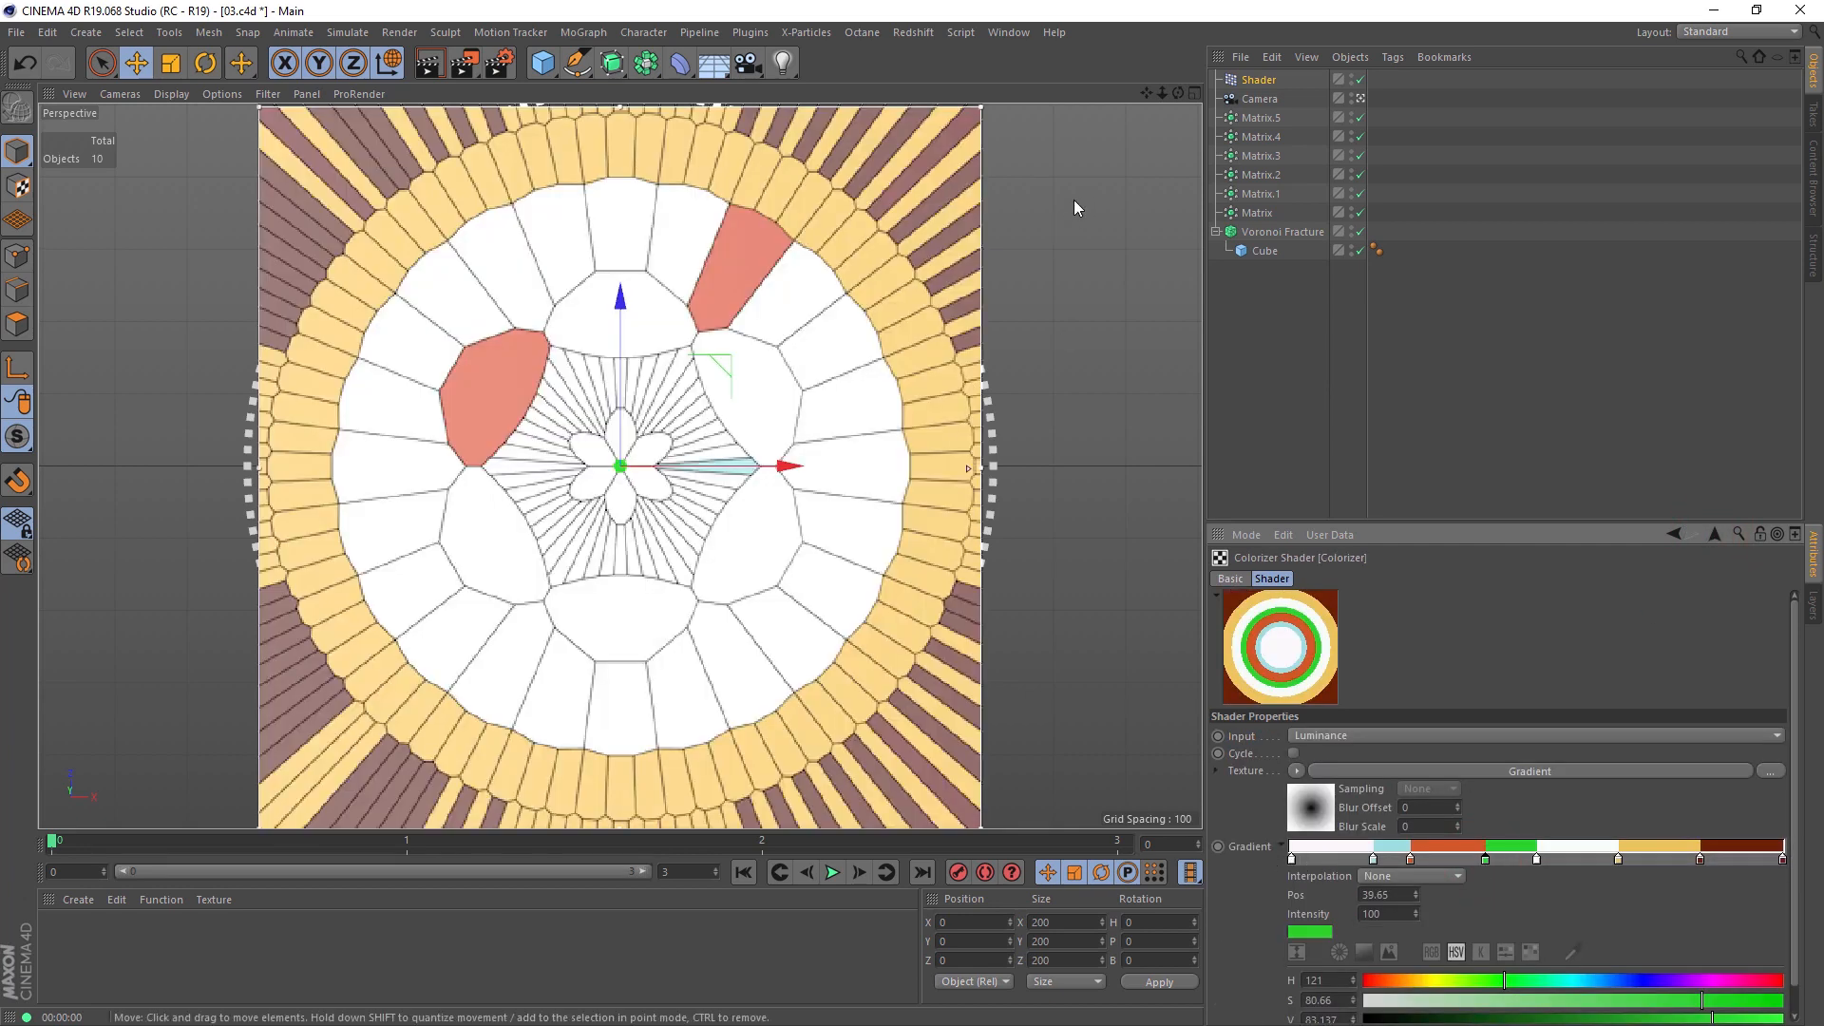
# Step: Add a Plain effector to the Voronoi Fracture object
pyautogui.click(1298, 233)
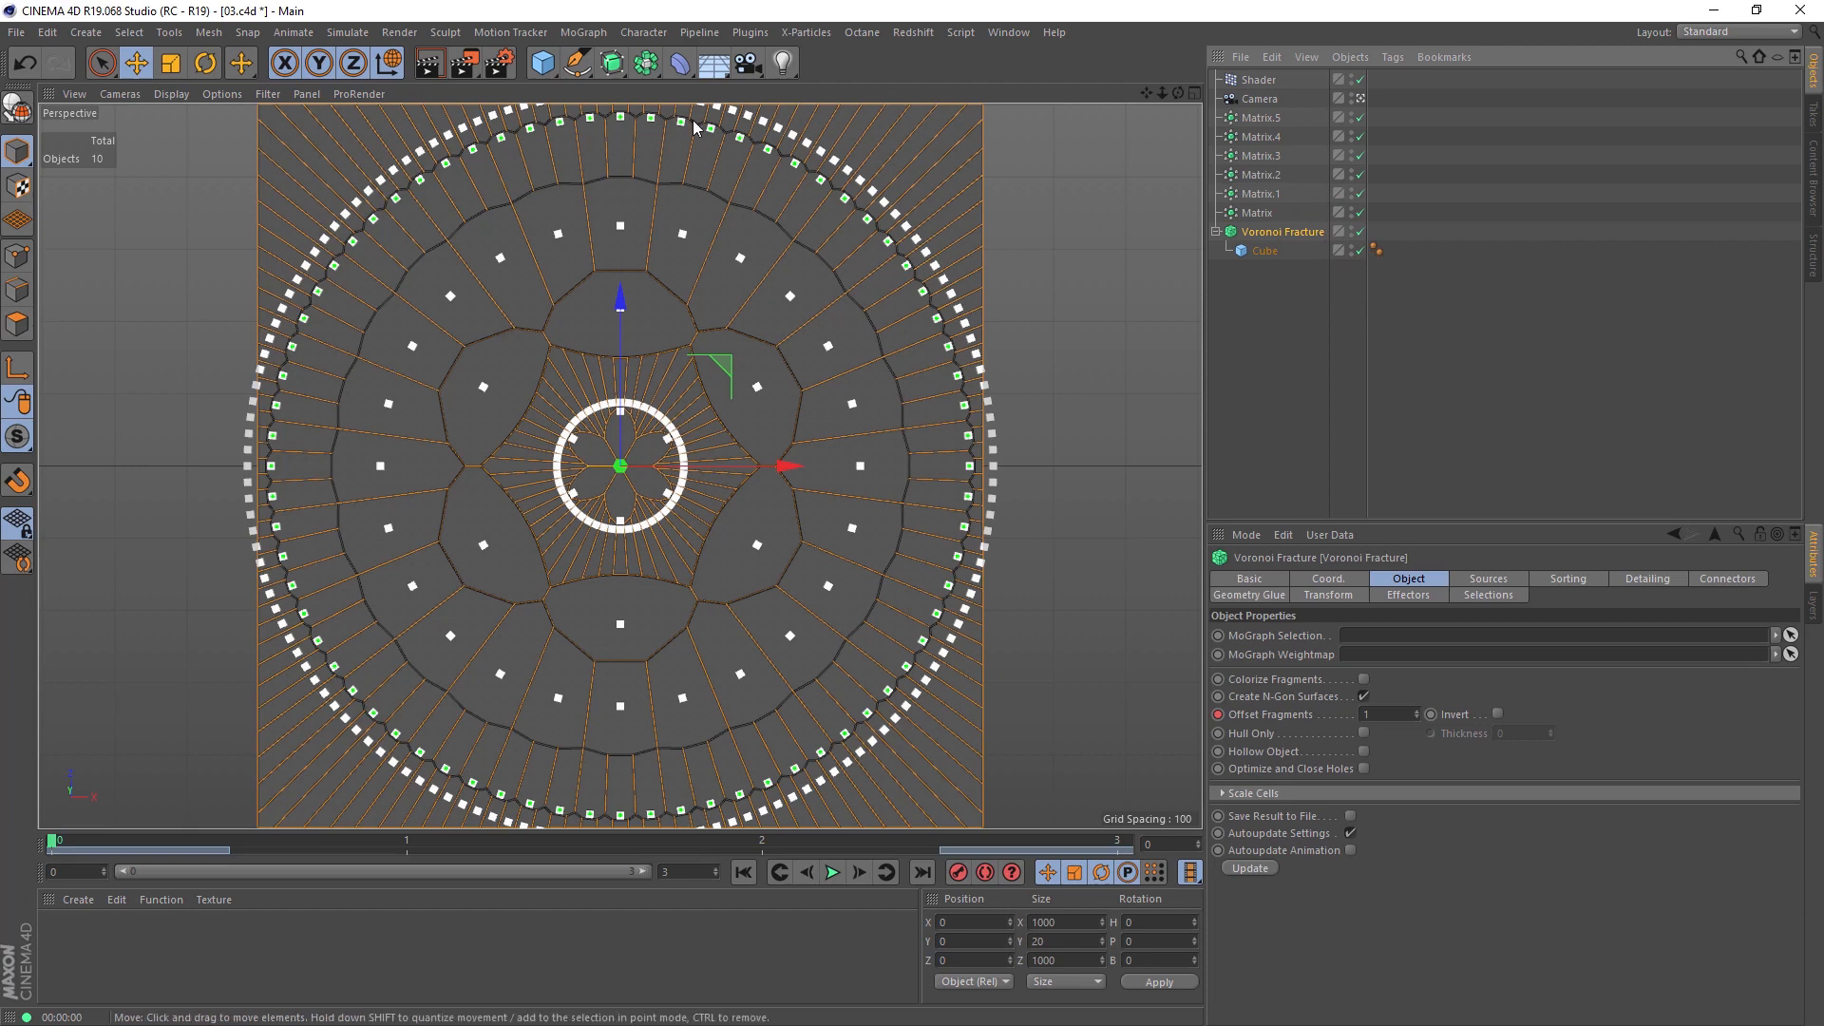
pyautogui.click(582, 32)
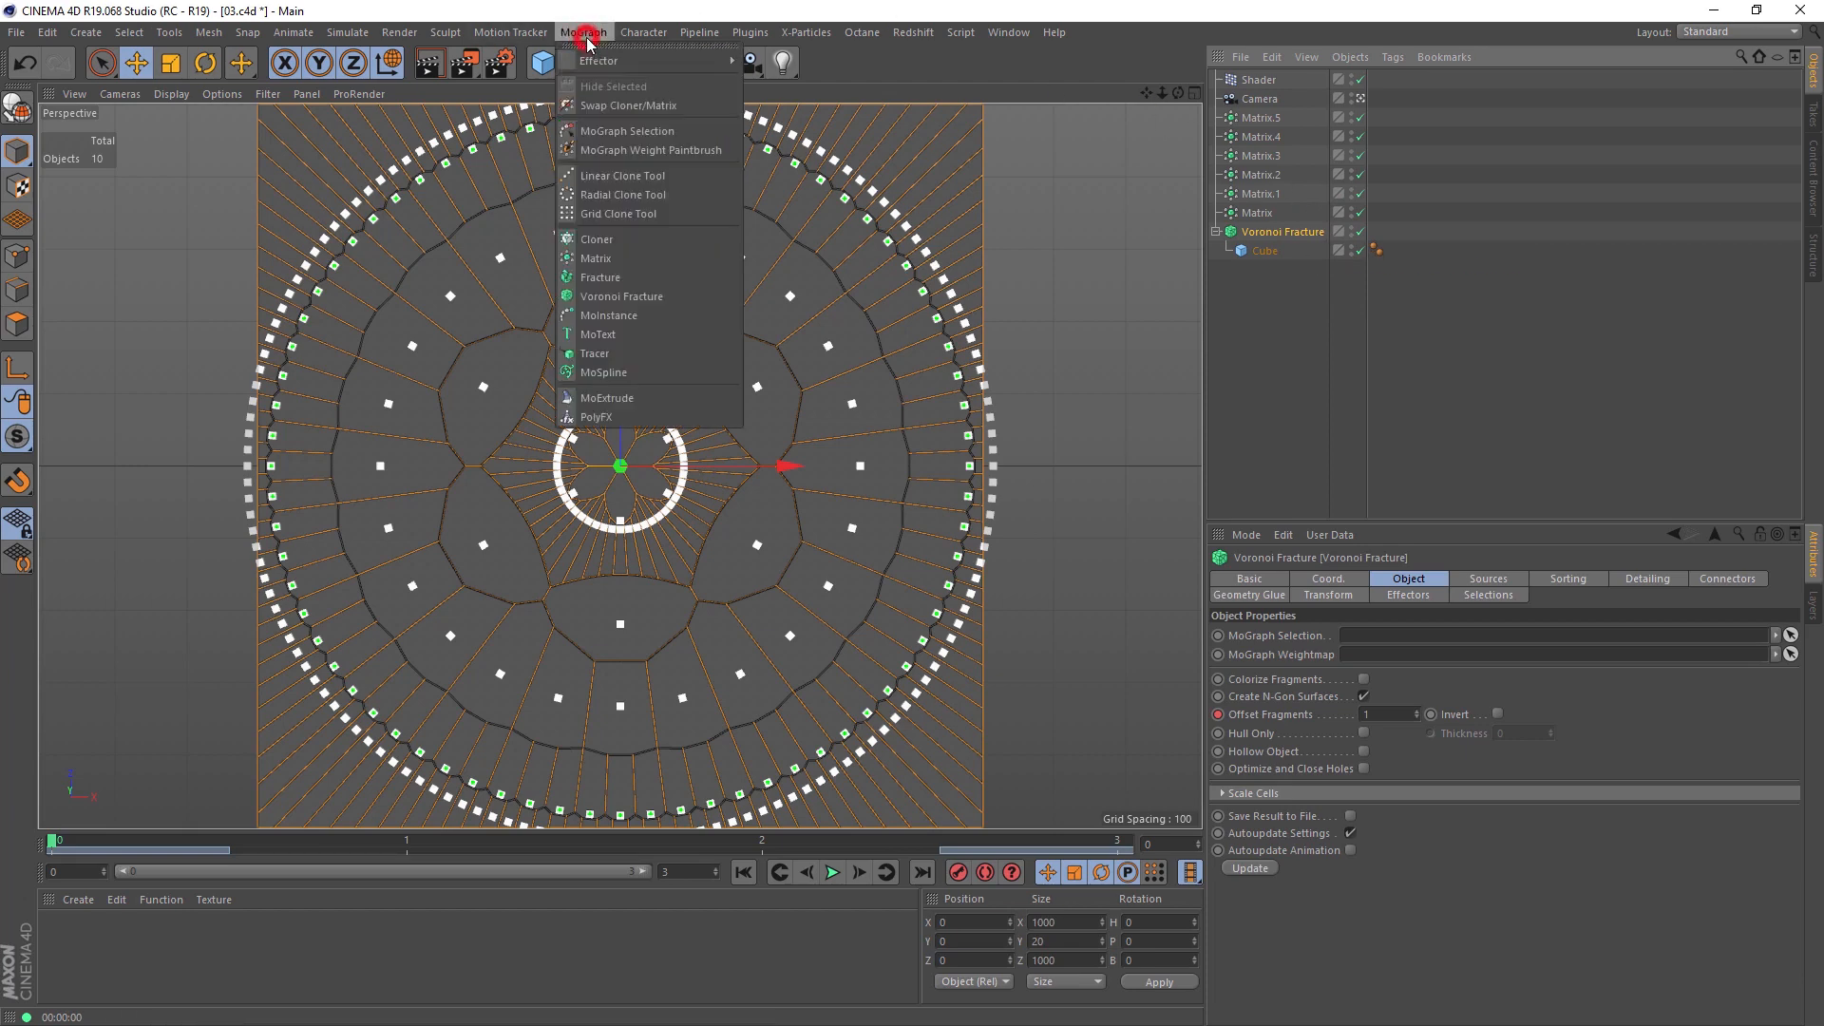
pyautogui.moveTo(597, 60)
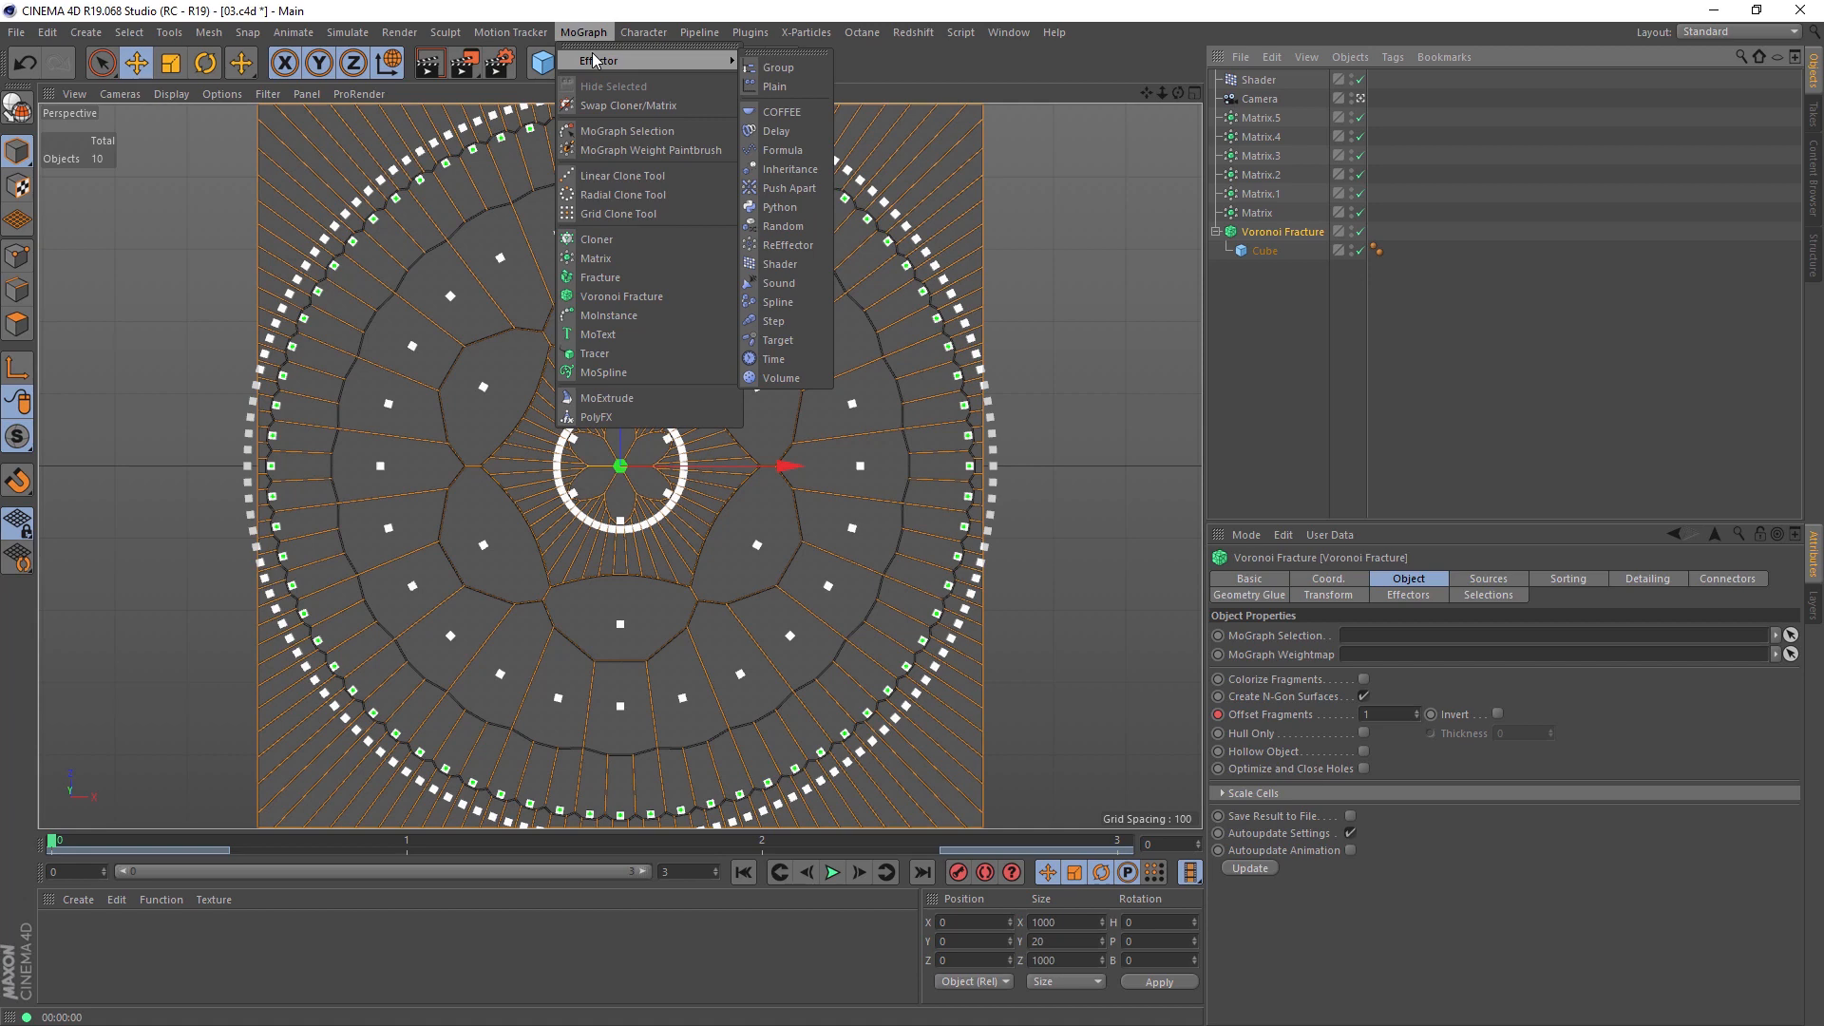
pyautogui.click(787, 87)
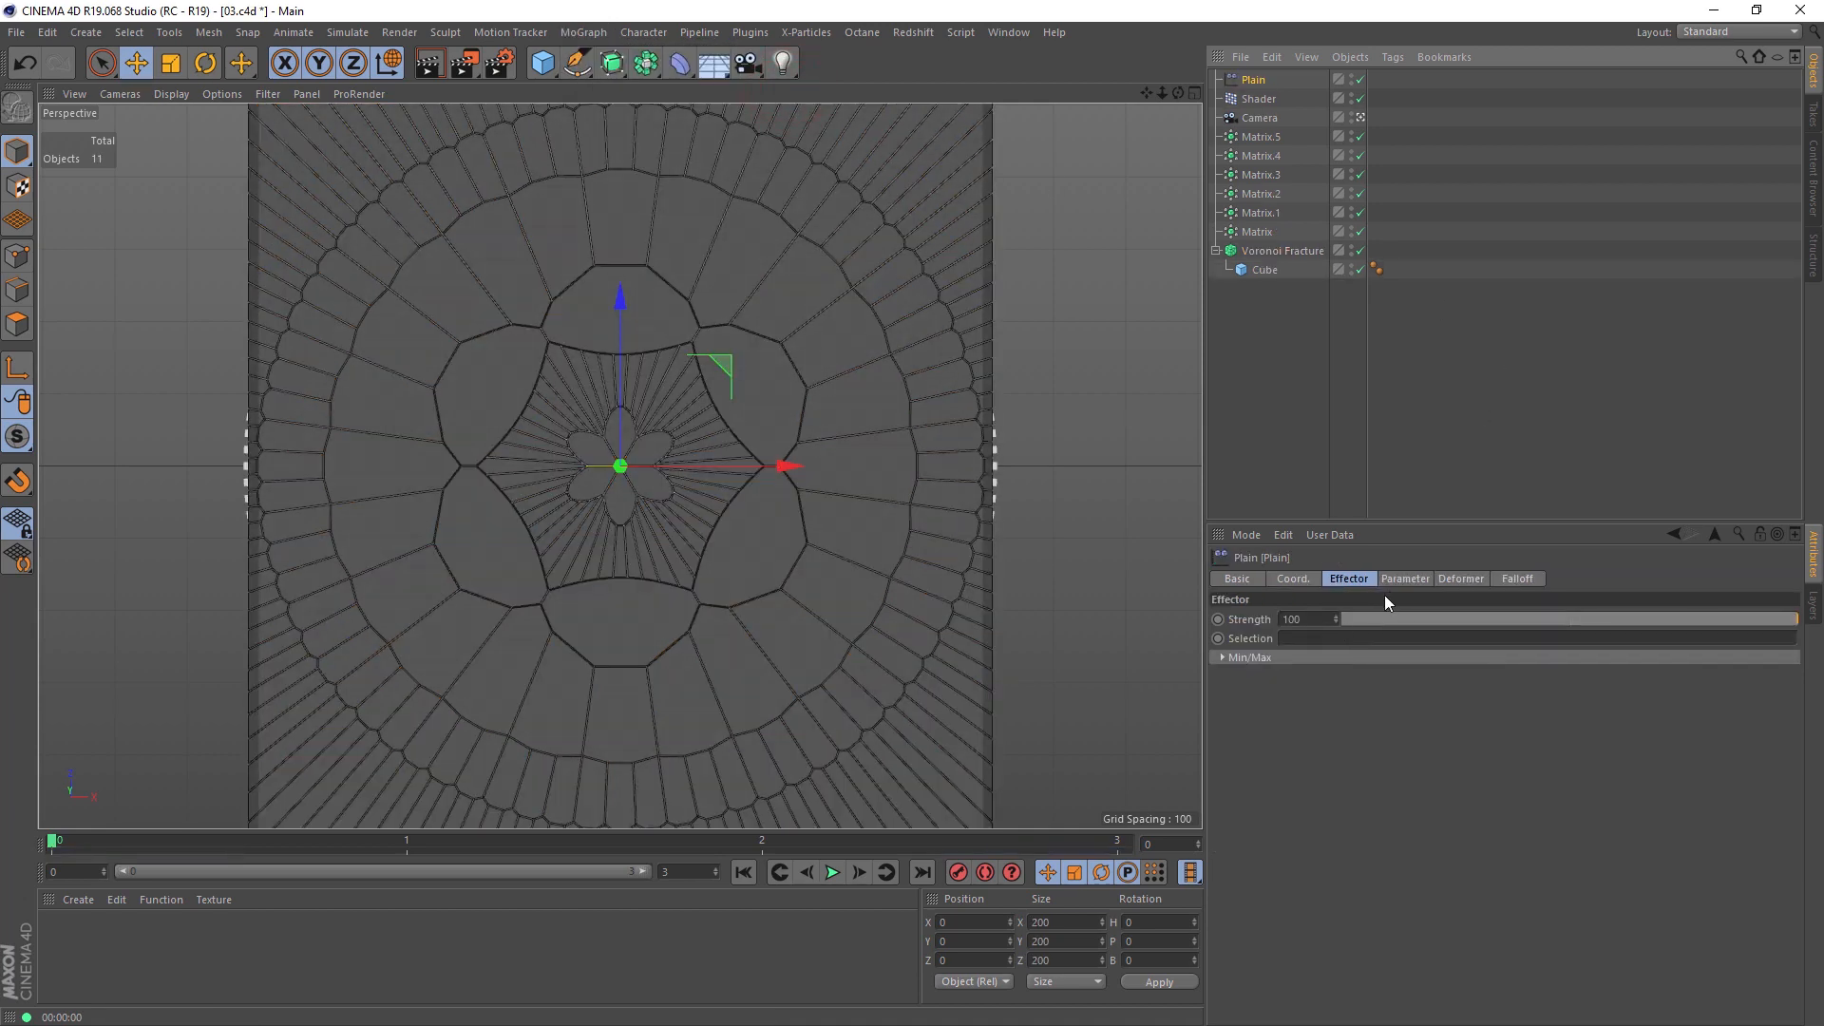
# Step: Turn off the Plain effector's Position, enable uniform Scale and set the scale to -0.51
pyautogui.click(1402, 578)
pyautogui.click(1293, 653)
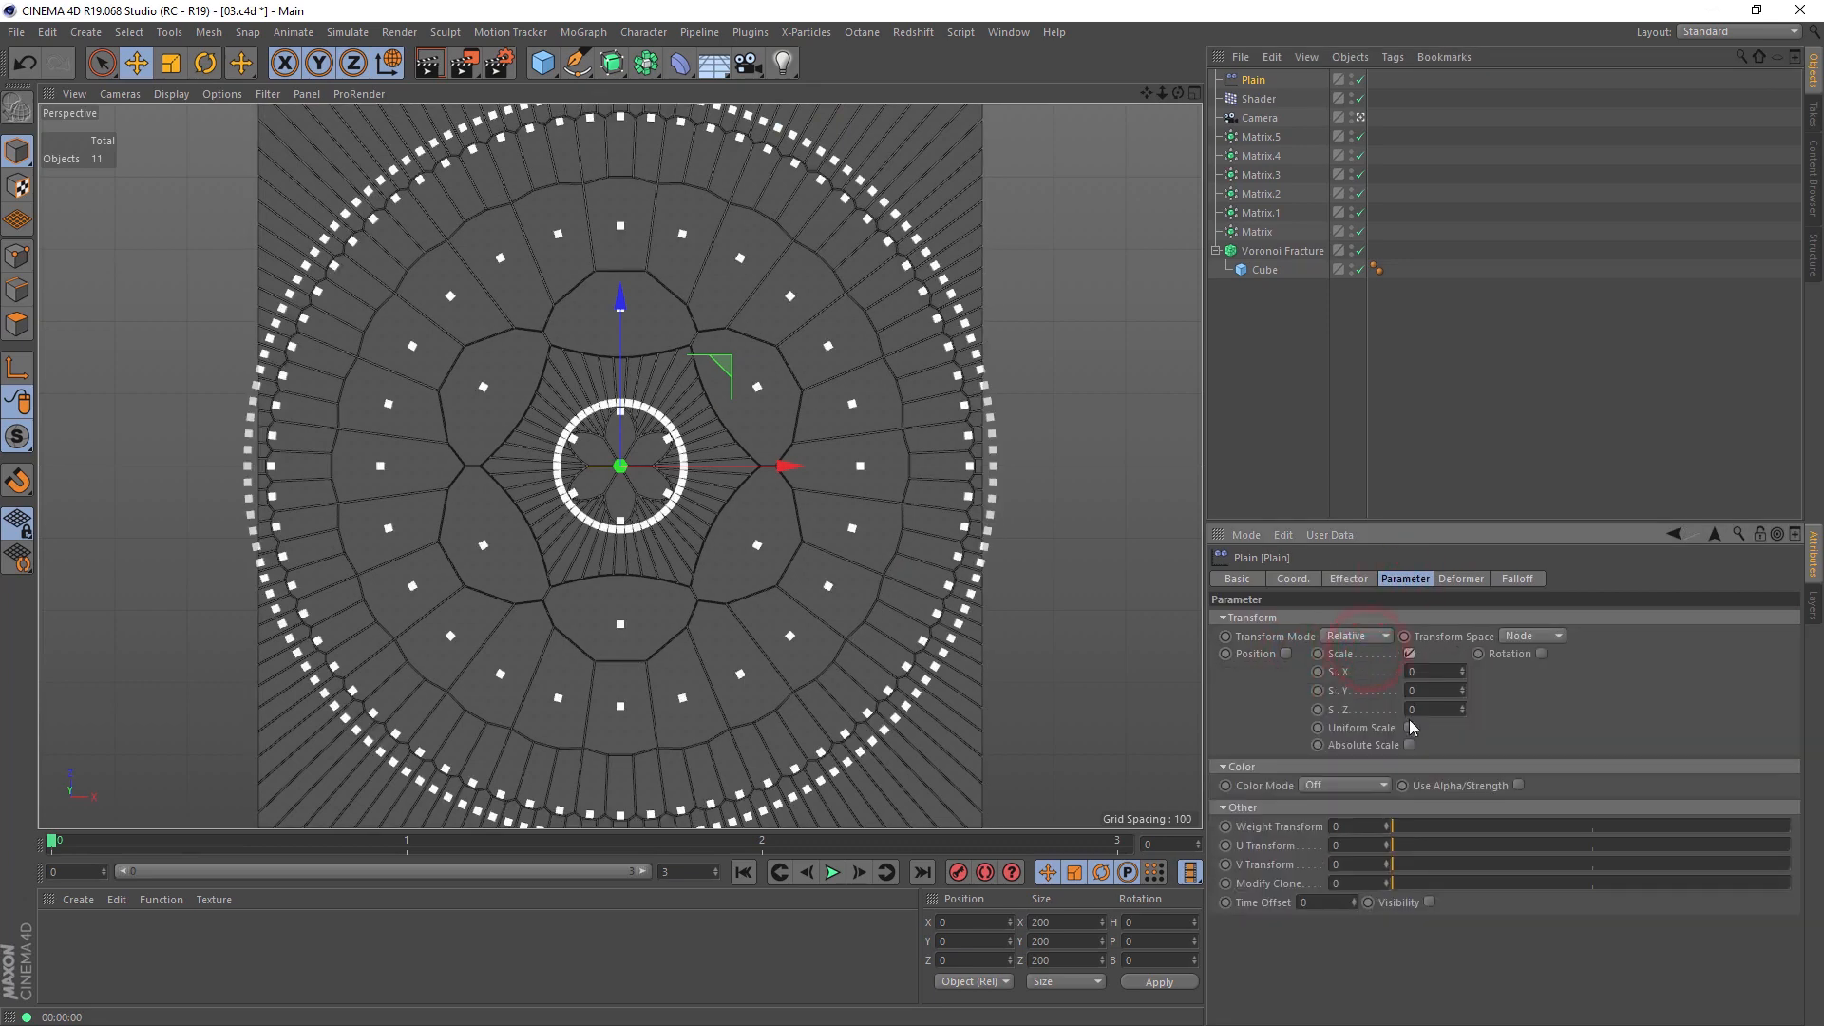
pyautogui.click(1410, 728)
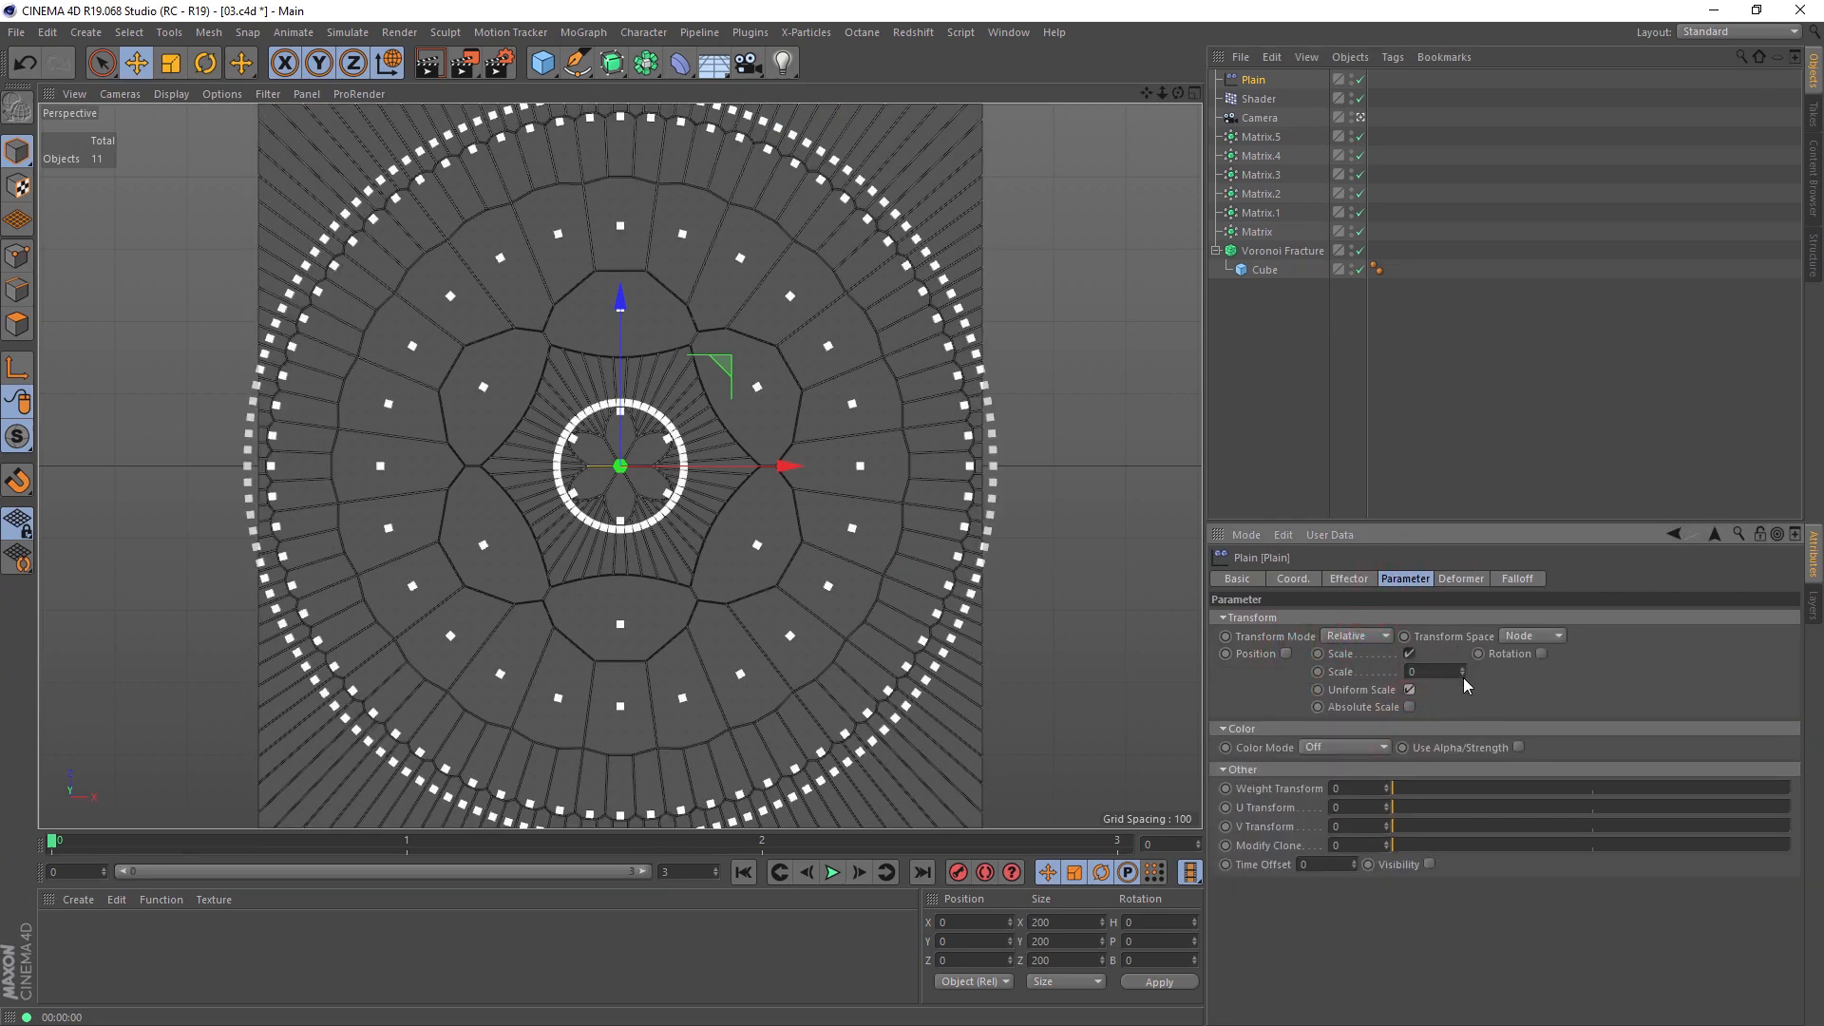
pyautogui.moveTo(1462, 672)
pyautogui.mouseDown()
pyautogui.moveTo(1463, 731)
pyautogui.moveTo(1462, 676)
pyautogui.mouseUp()
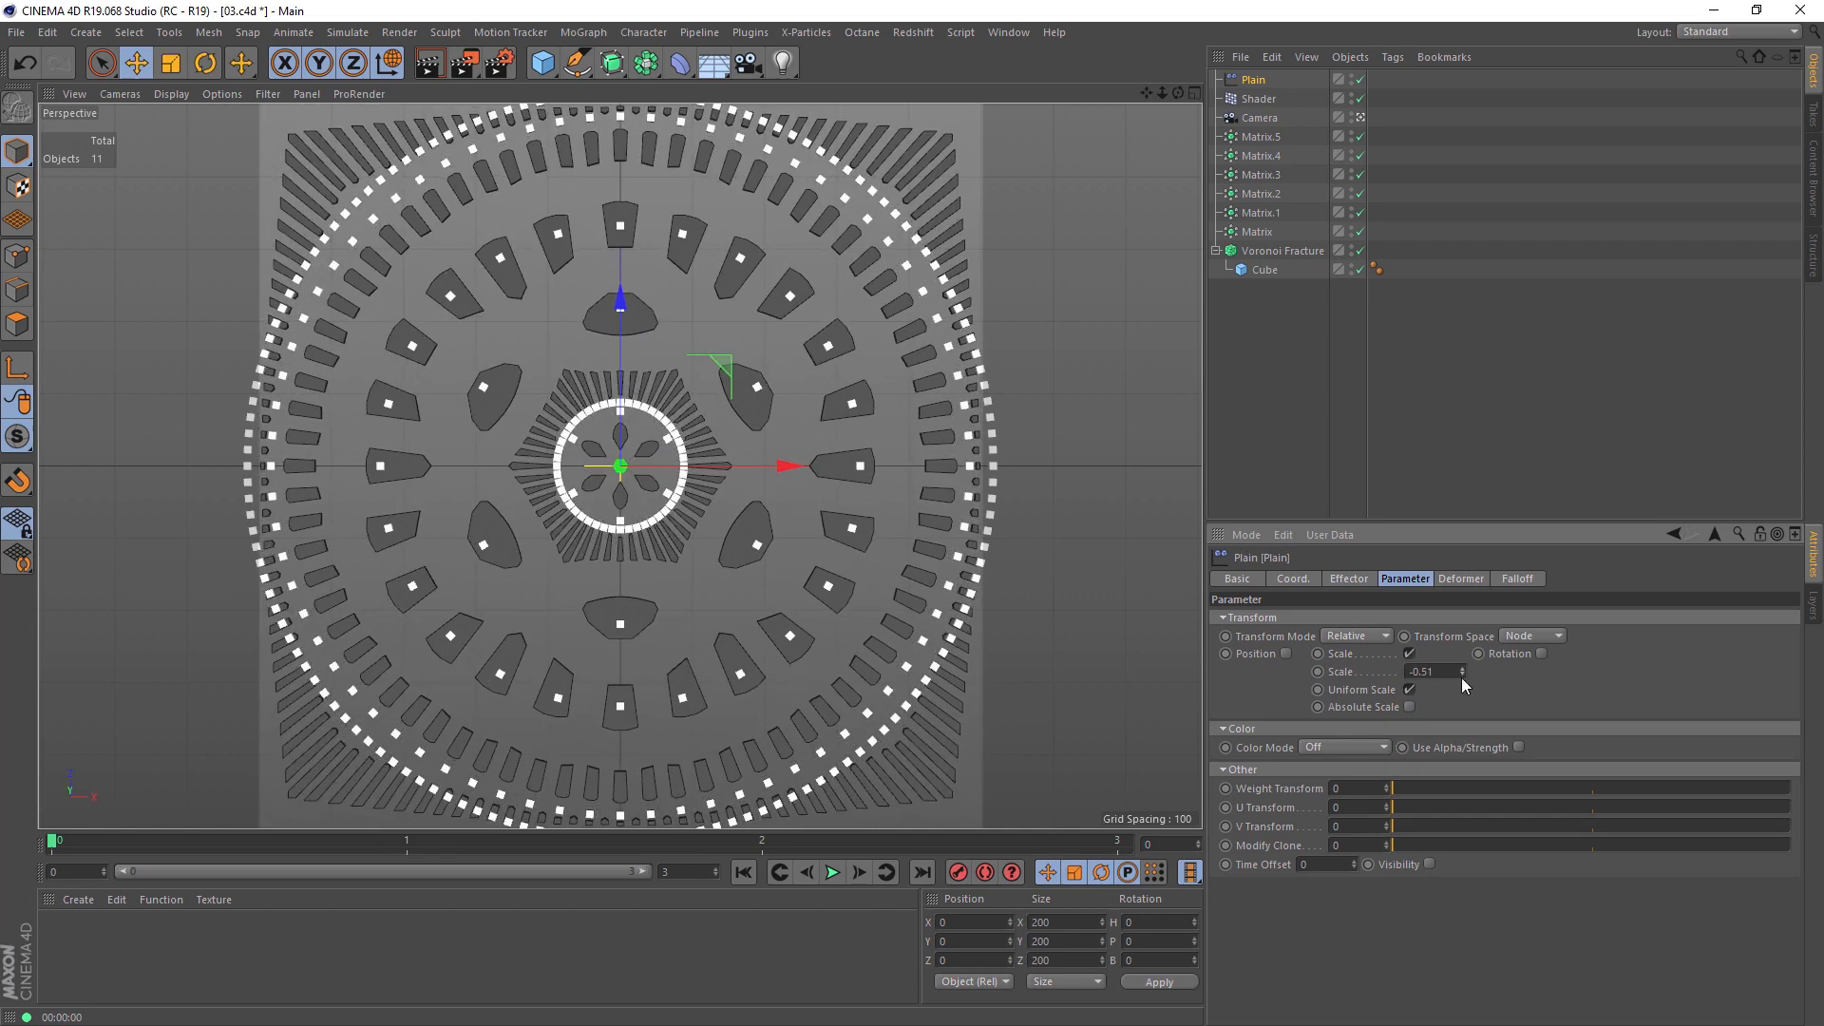
# Step: Set the Plain effector's falloff shape to Torus with a scale of 532 and a radius of 23
pyautogui.click(1516, 582)
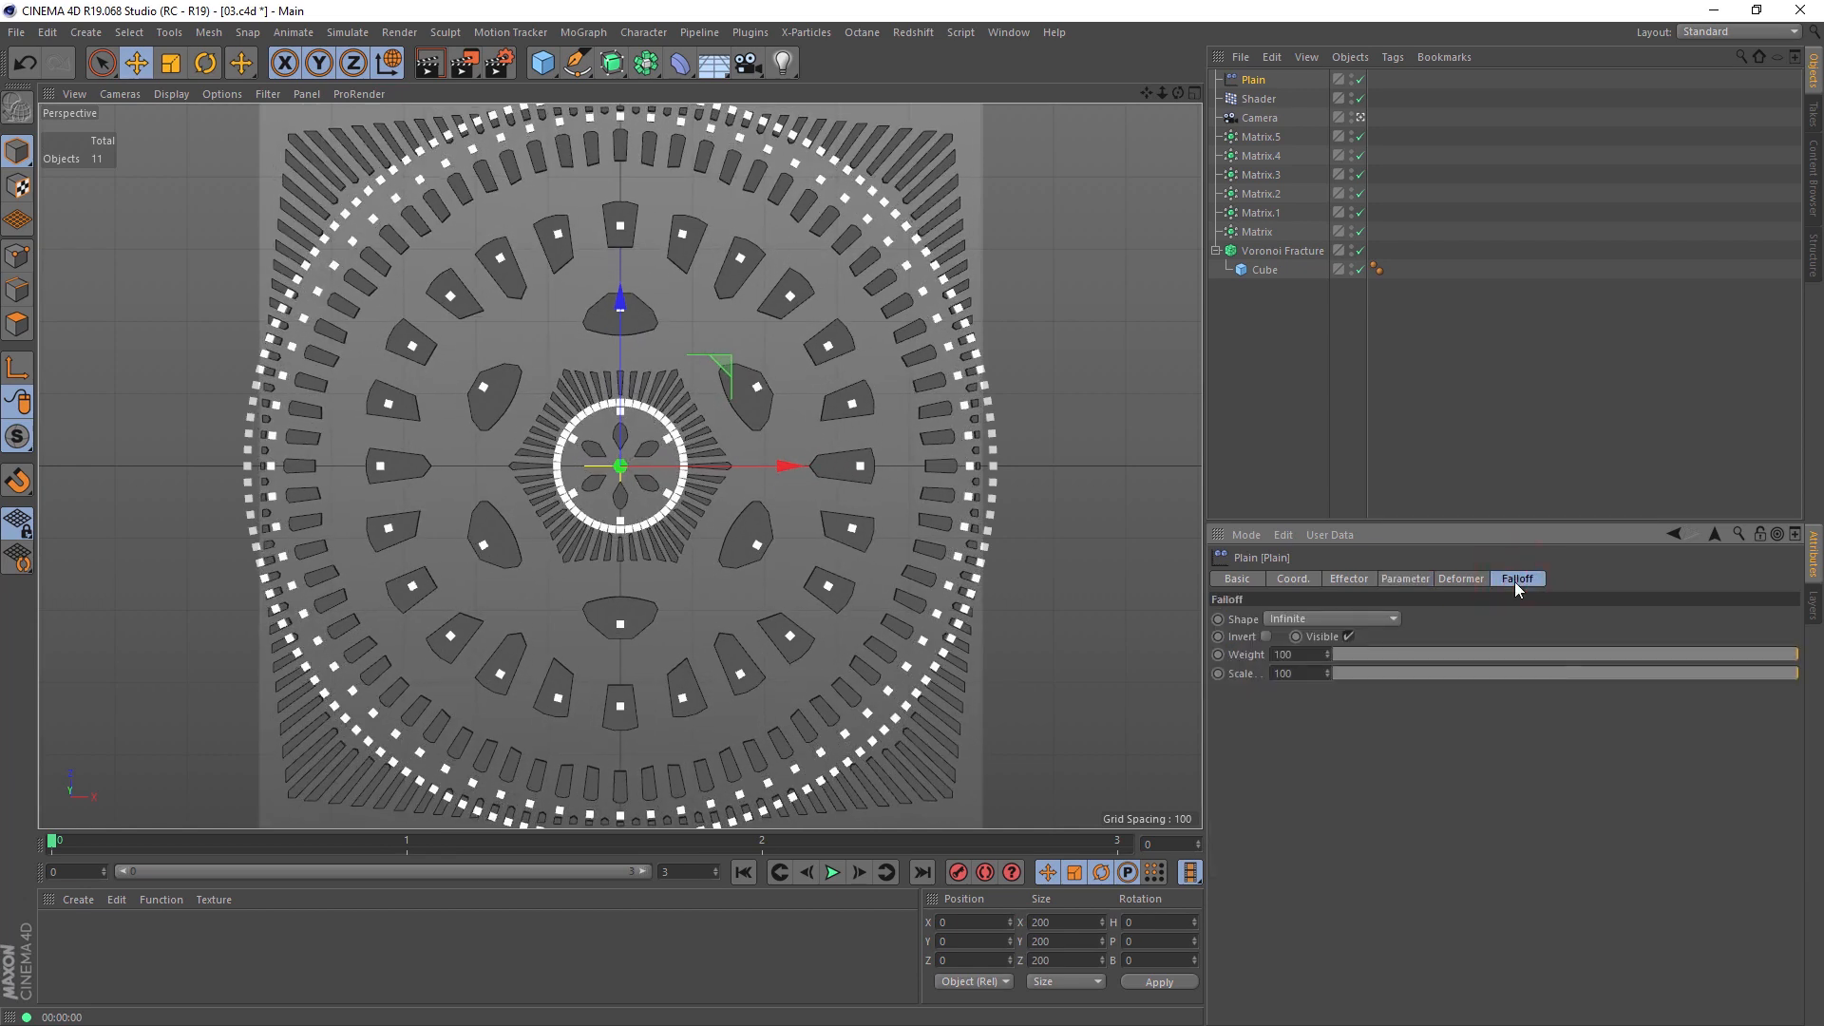
pyautogui.click(1379, 619)
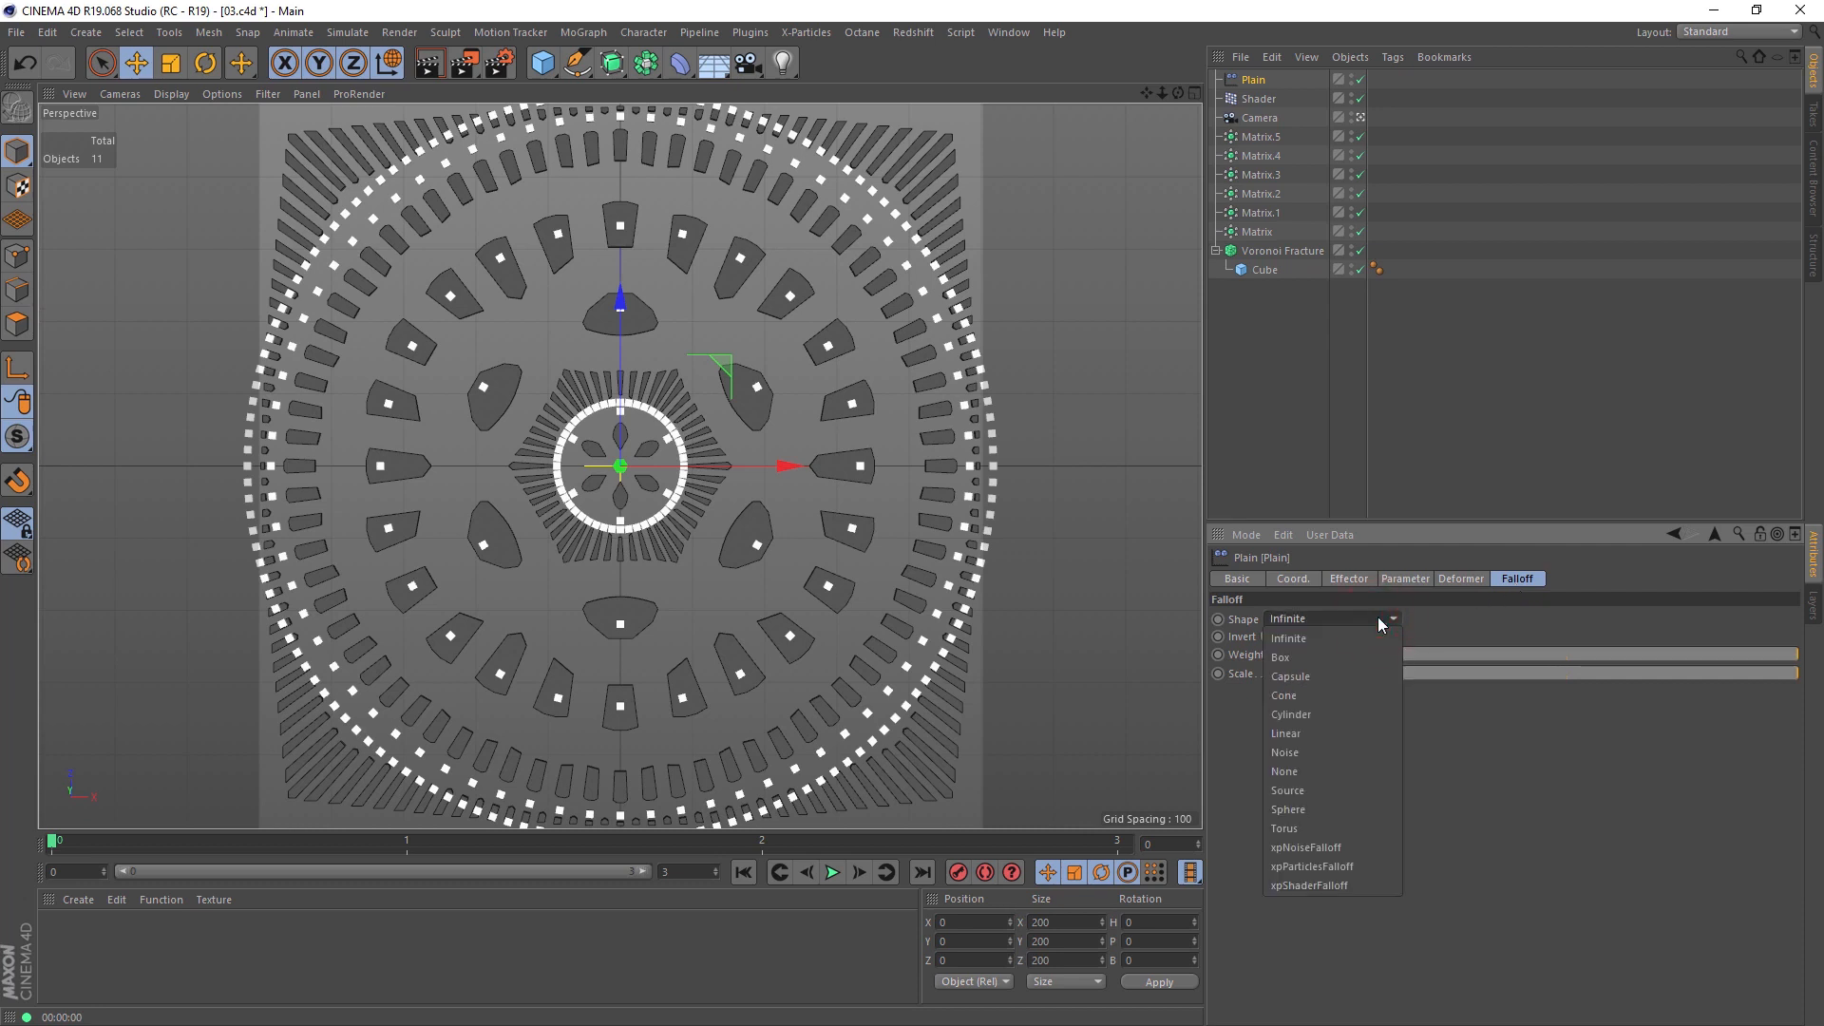
pyautogui.click(1332, 826)
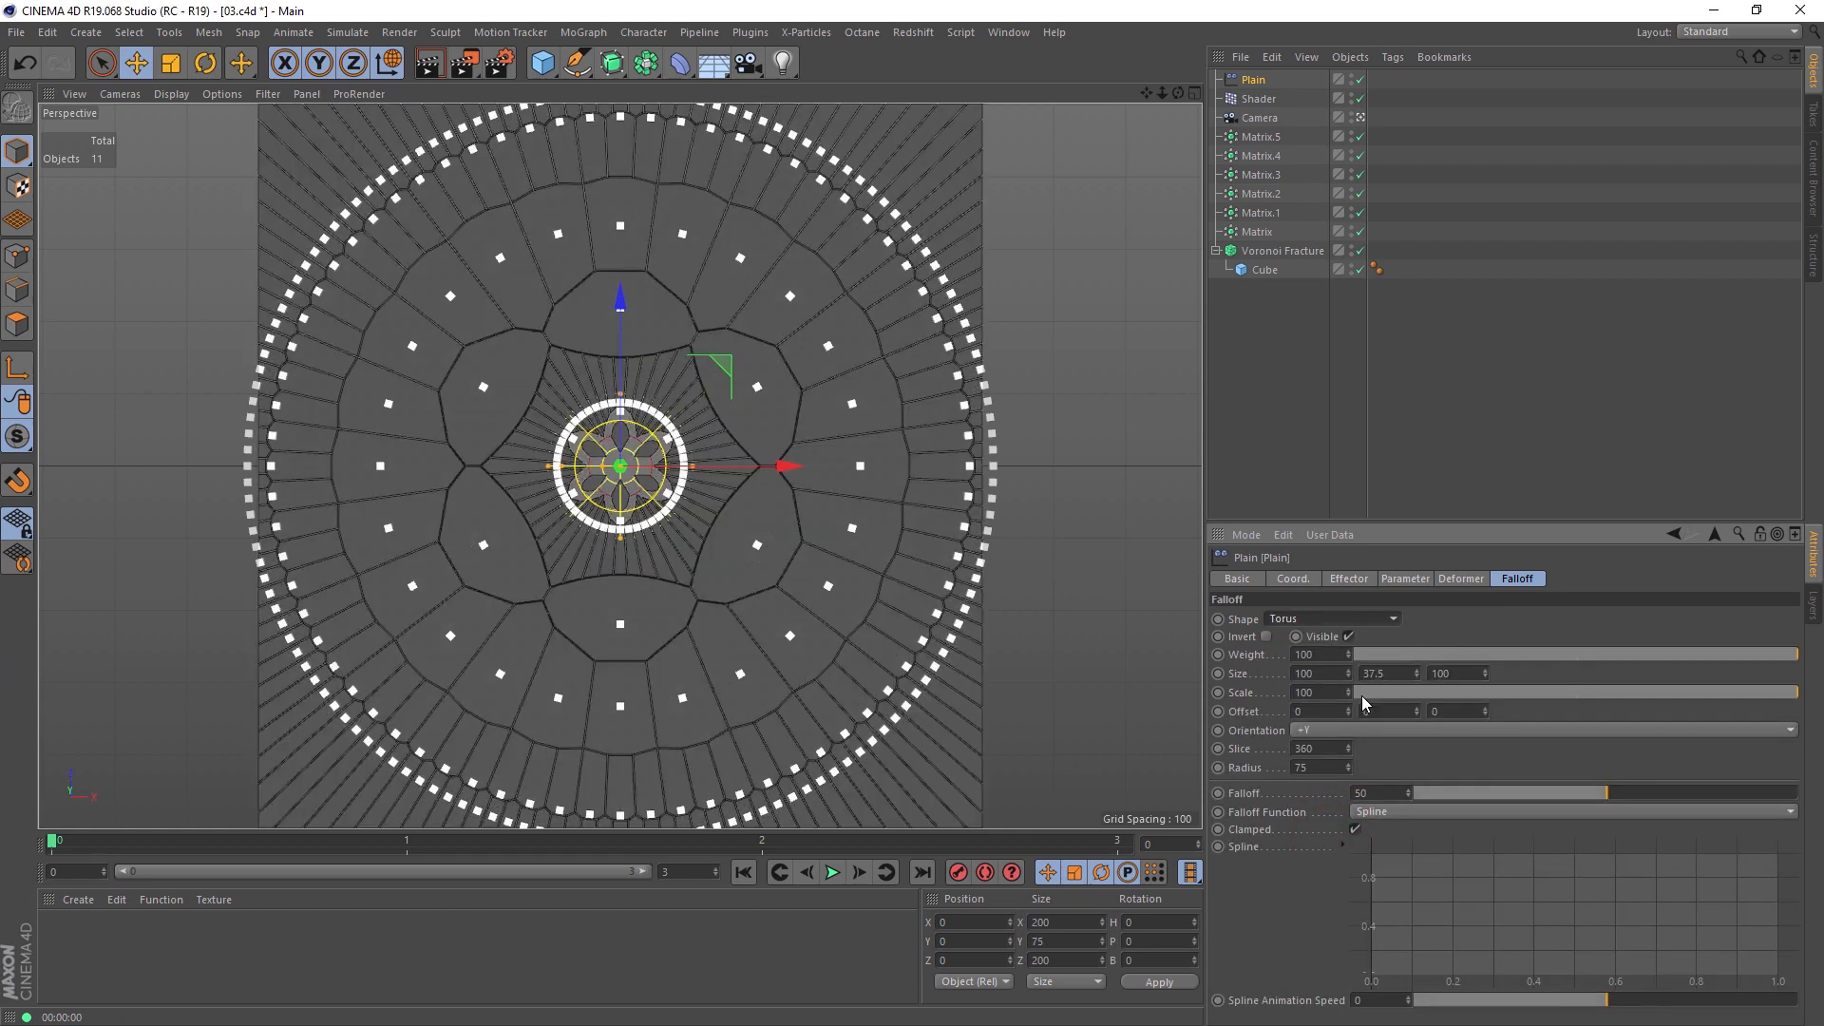
pyautogui.moveTo(1348, 696); pyautogui.dragTo(1415, 691)
pyautogui.moveTo(1349, 693); pyautogui.dragTo(1348, 684)
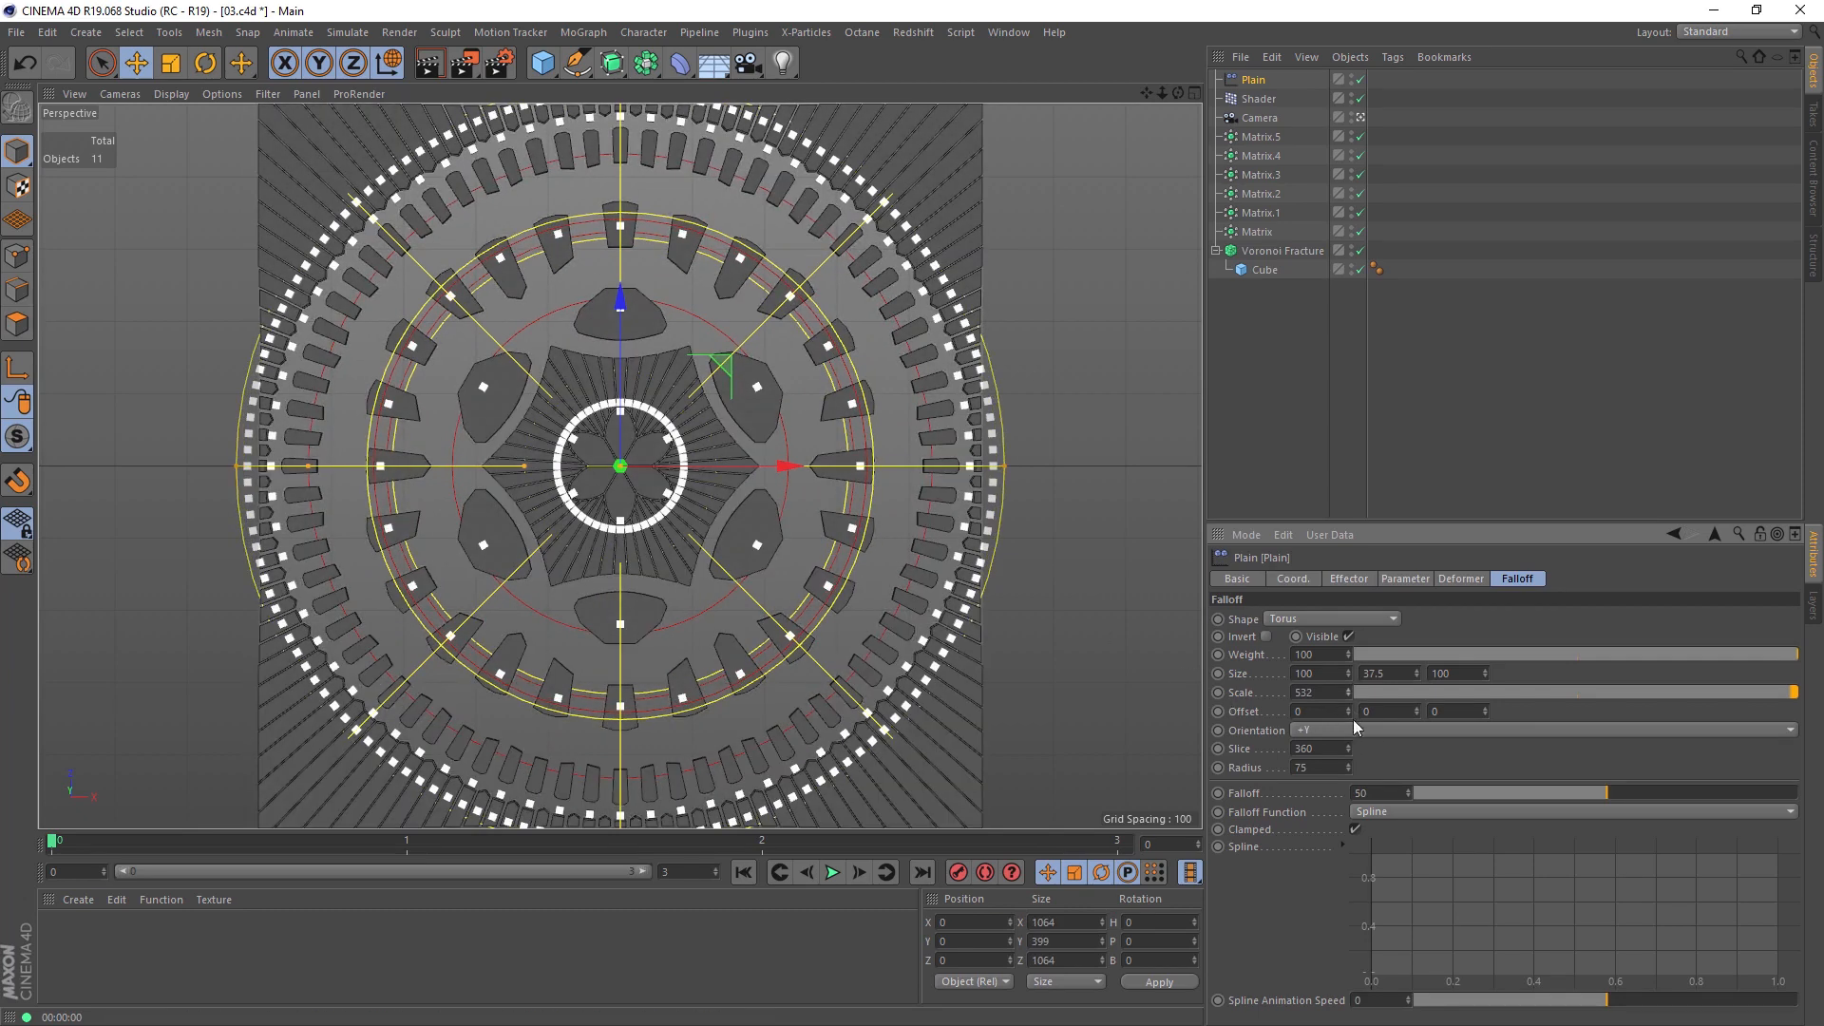
pyautogui.moveTo(1348, 771); pyautogui.dragTo(1348, 794)
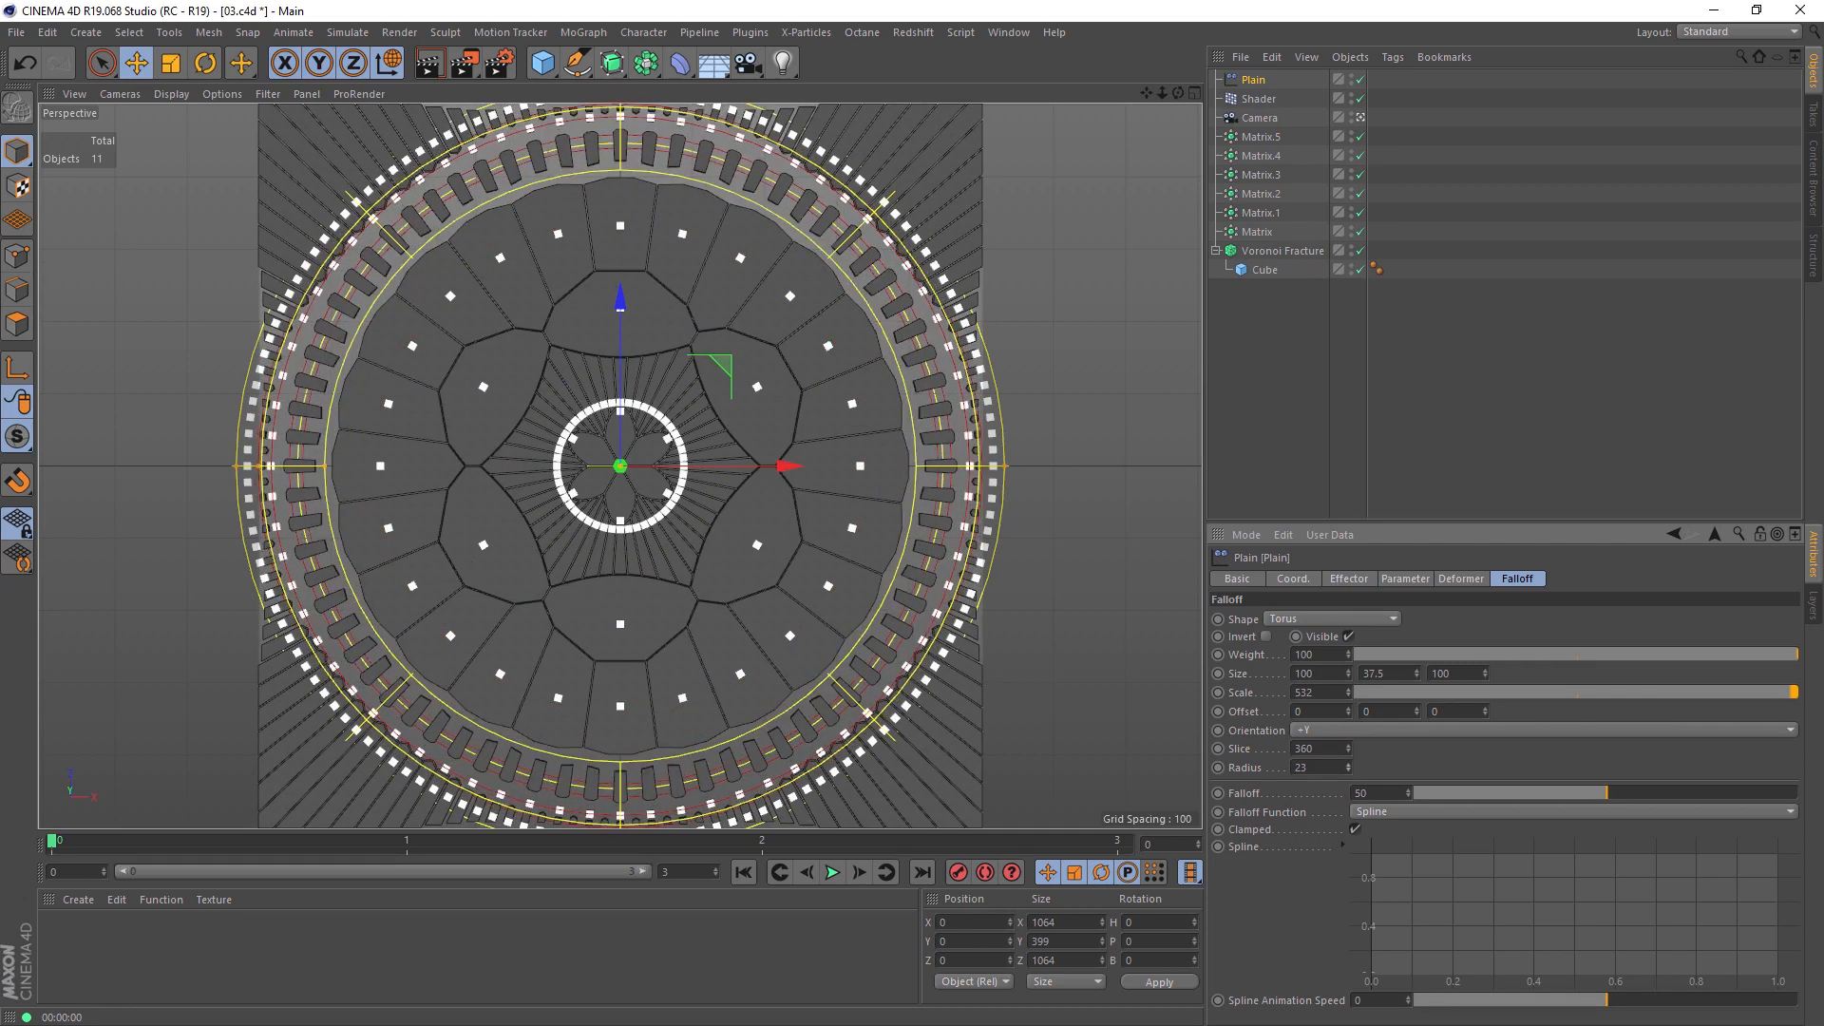
# Step: Adjust the Plain effector's scale strength, duplicate the effector and check the Voronoi Fracture's effector list for the copy
pyautogui.click(1403, 579)
pyautogui.moveTo(1461, 669); pyautogui.dragTo(1461, 670)
pyautogui.keyDown('ctrl'); pyautogui.moveTo(1256, 80); pyautogui.dragTo(1361, 697); pyautogui.keyUp('ctrl')
pyautogui.click(1285, 271)
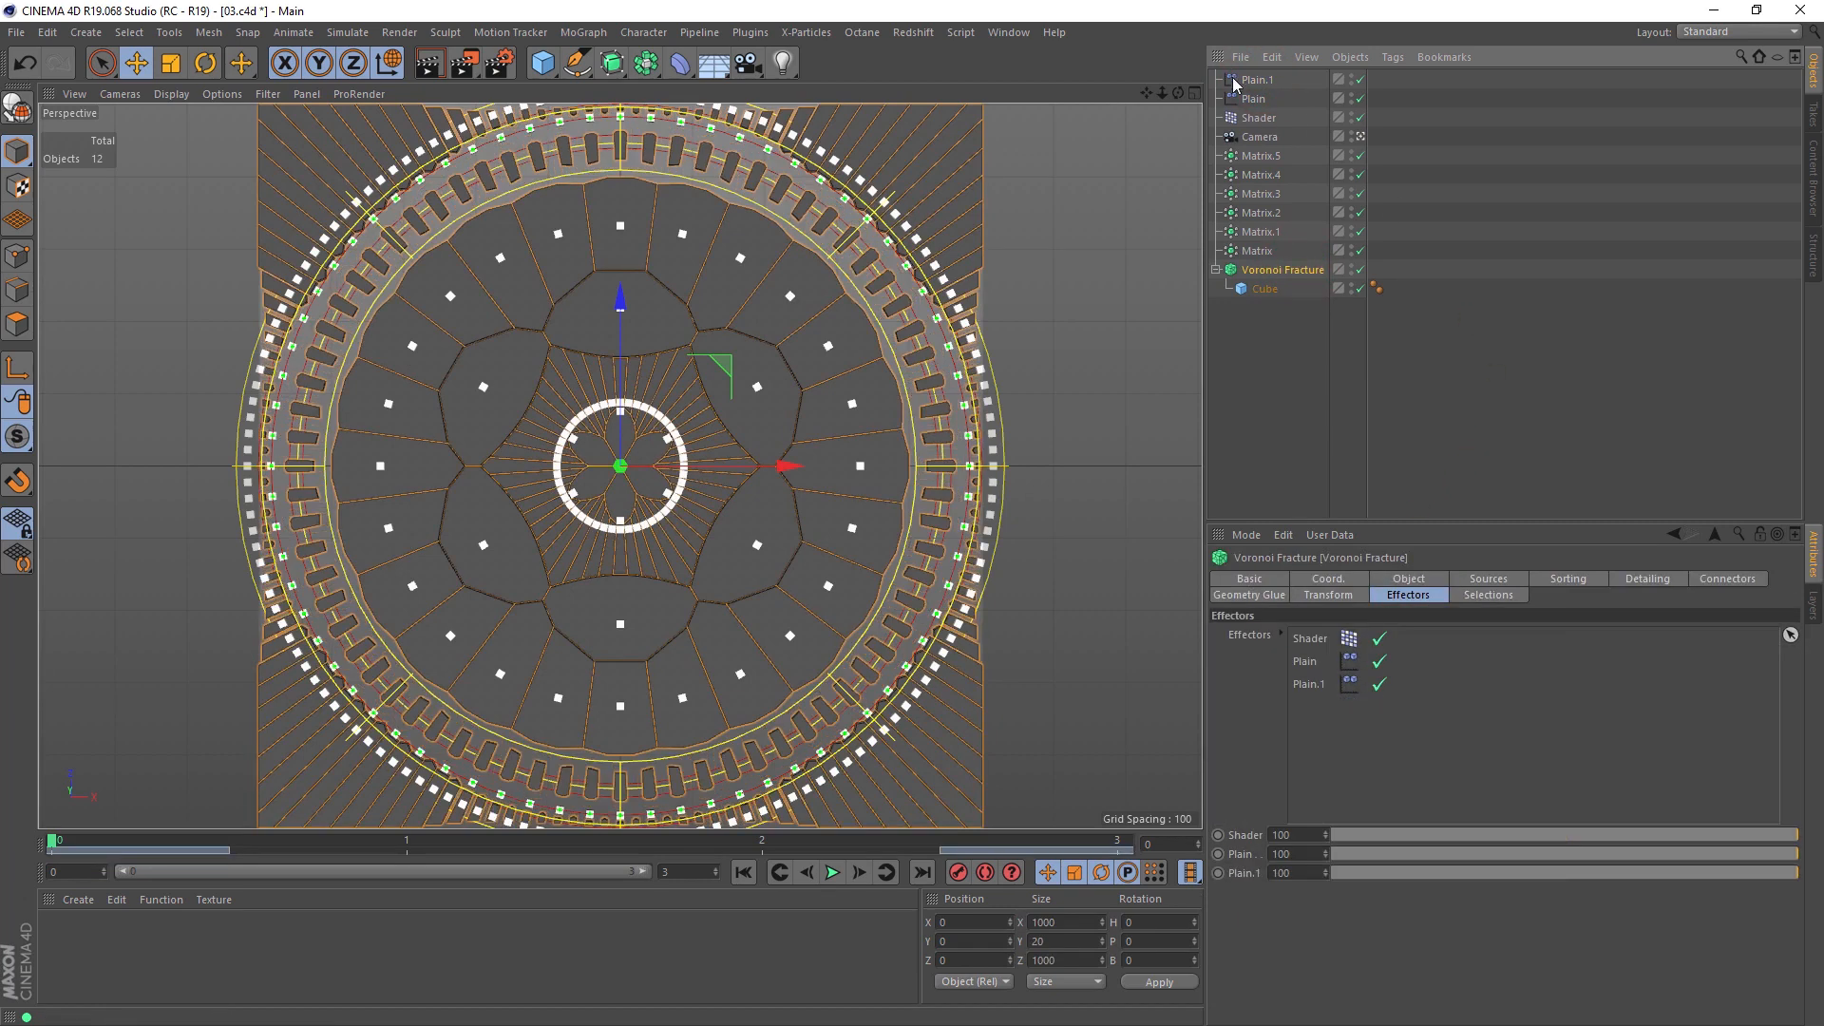
# Step: Reshape the duplicated Plain effector's torus falloff with scale 347, radius 85 and falloff 96
pyautogui.click(1258, 81)
pyautogui.click(1517, 579)
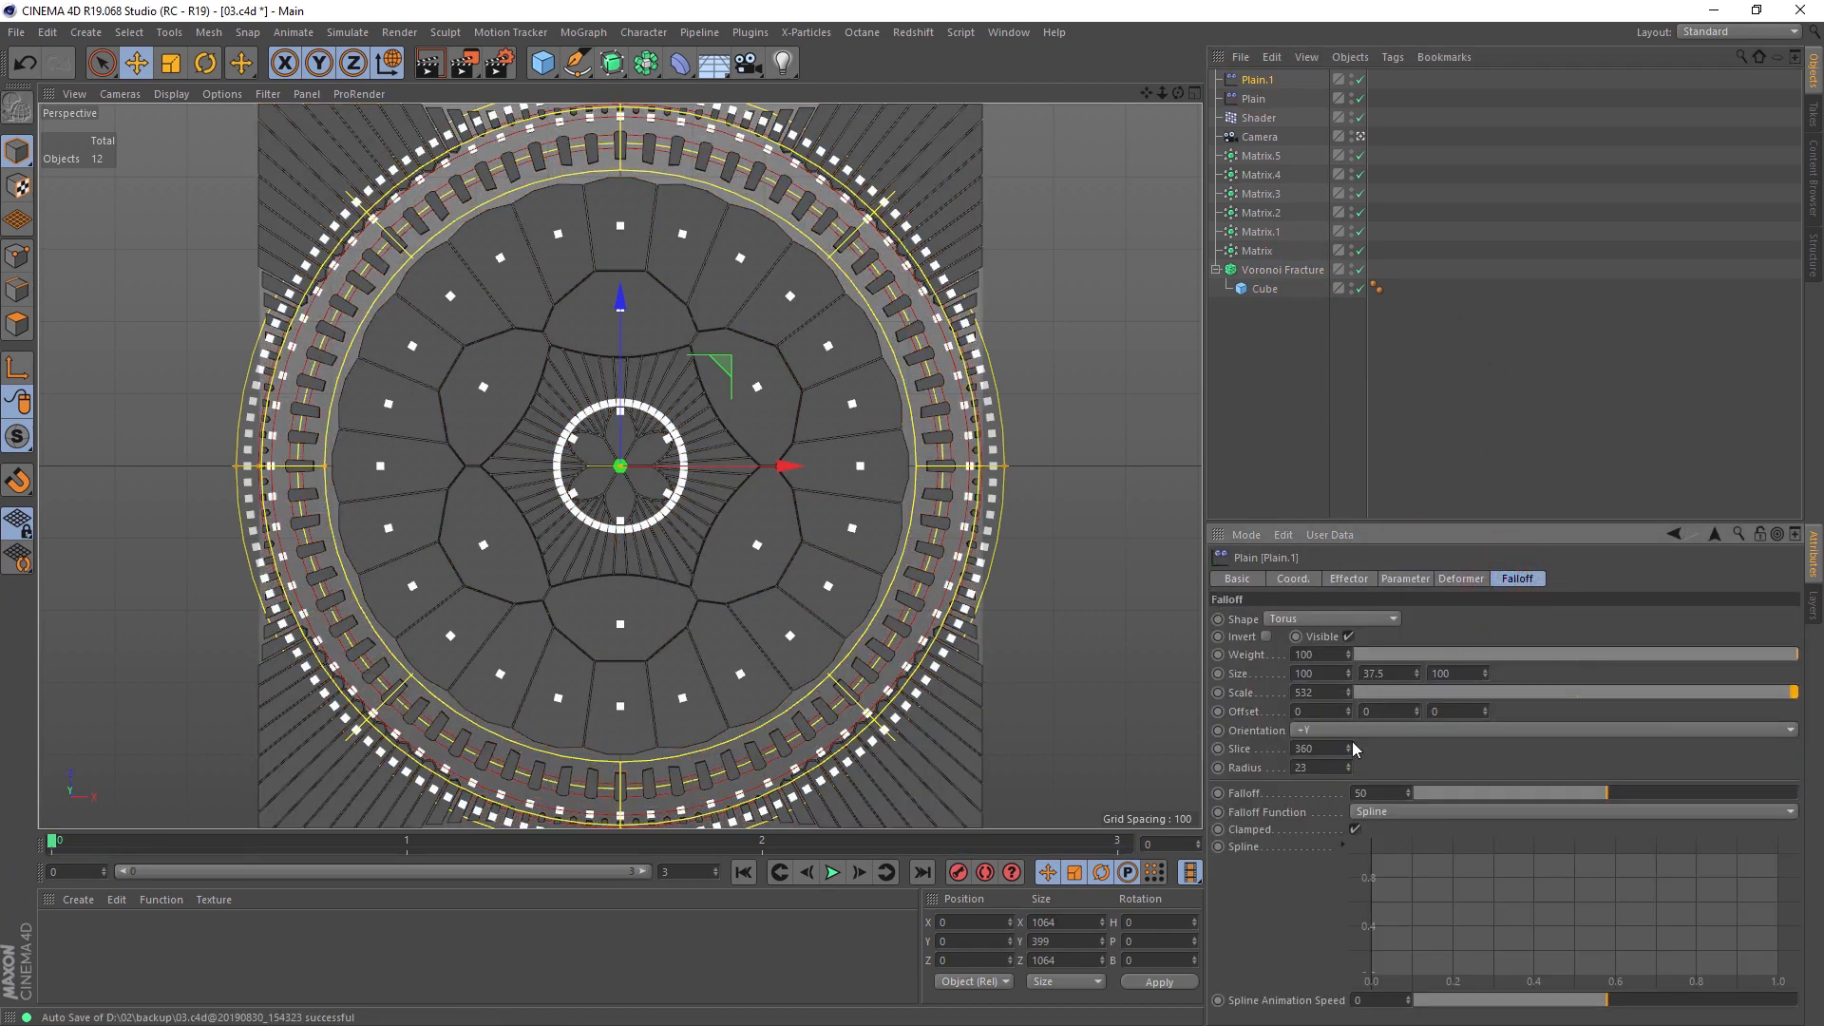
pyautogui.moveTo(1348, 767); pyautogui.dragTo(1349, 781)
pyautogui.click(1777, 692)
pyautogui.moveTo(1759, 701); pyautogui.dragTo(1796, 692)
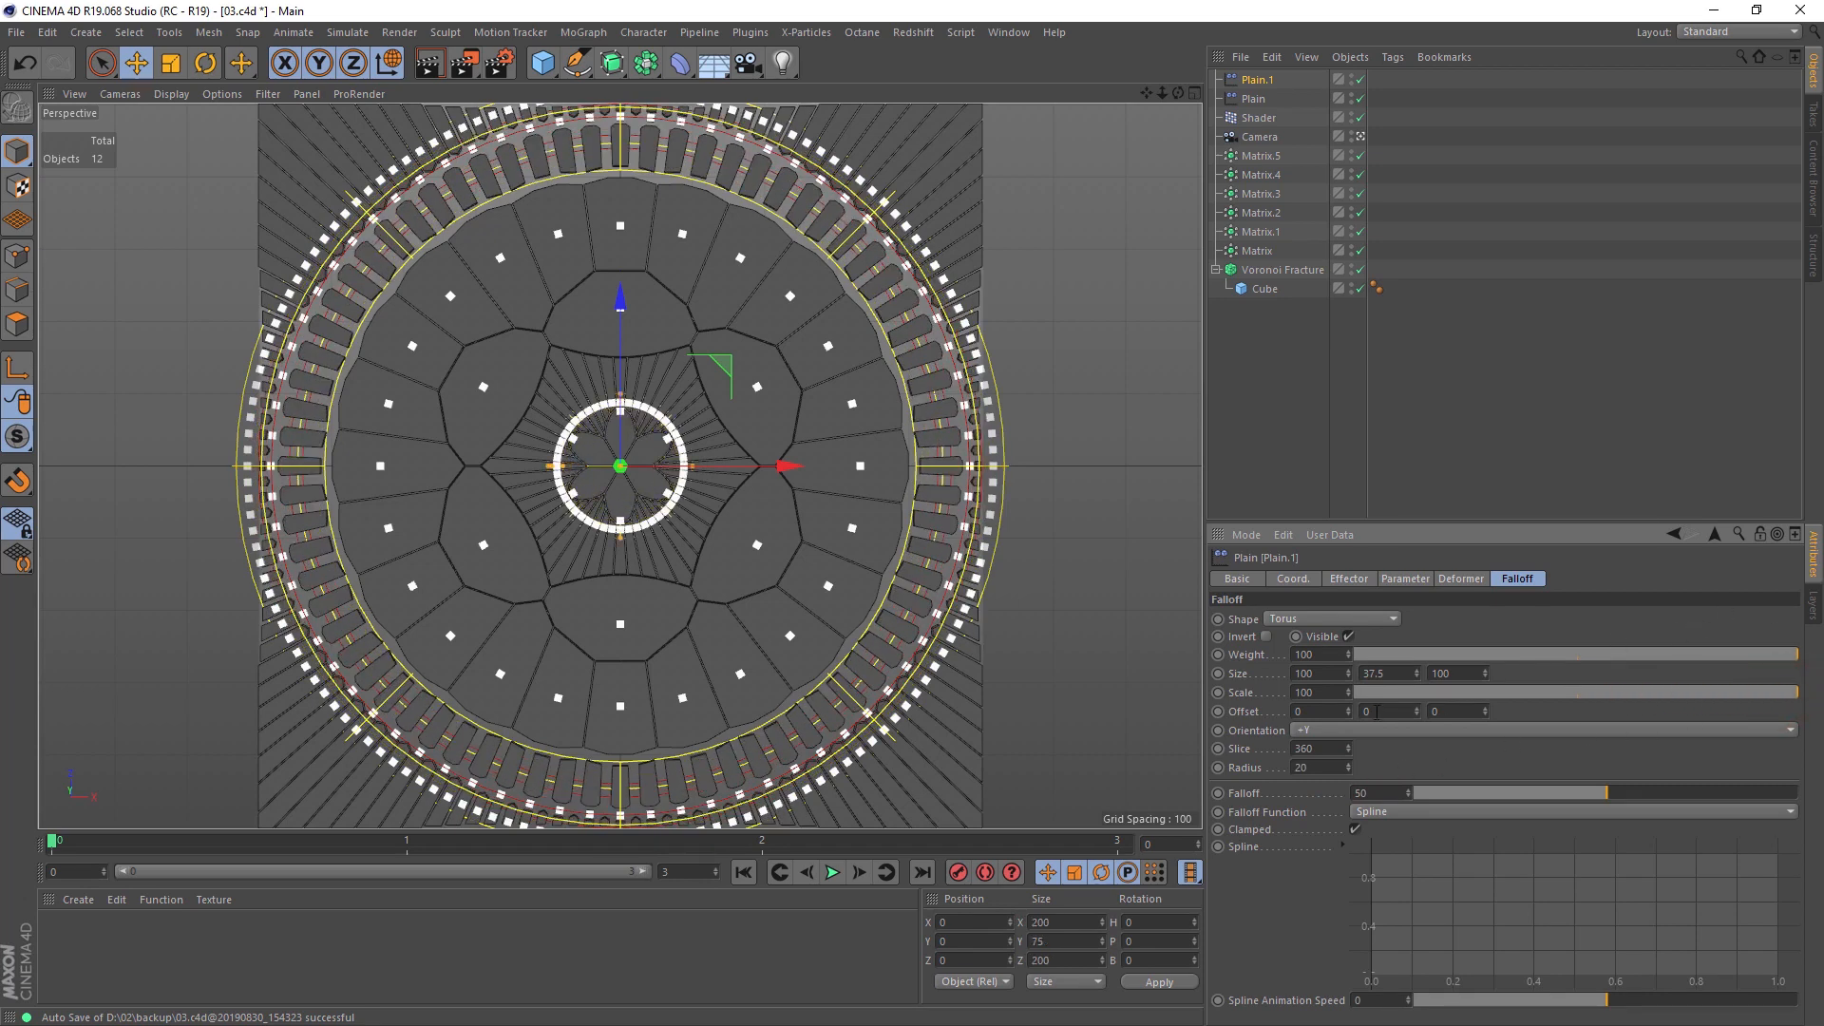
pyautogui.moveTo(1348, 767); pyautogui.dragTo(1348, 597)
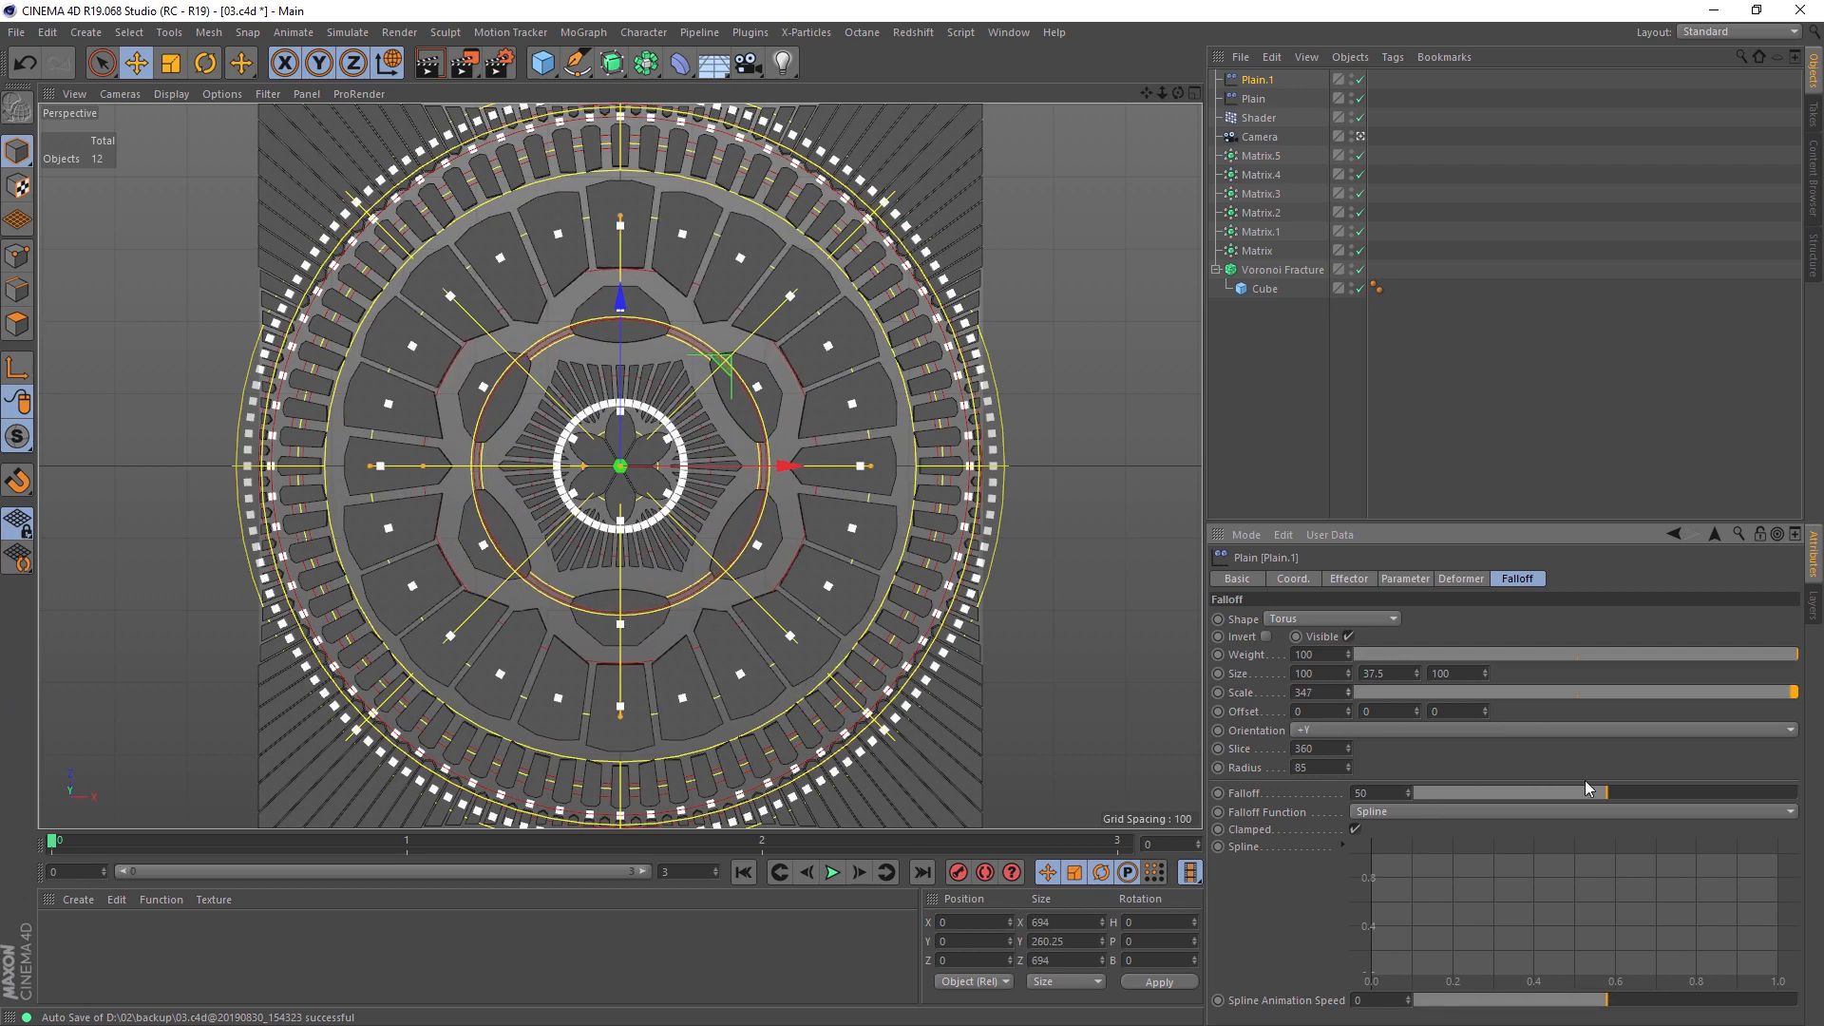
pyautogui.moveTo(1606, 792); pyautogui.dragTo(1786, 798)
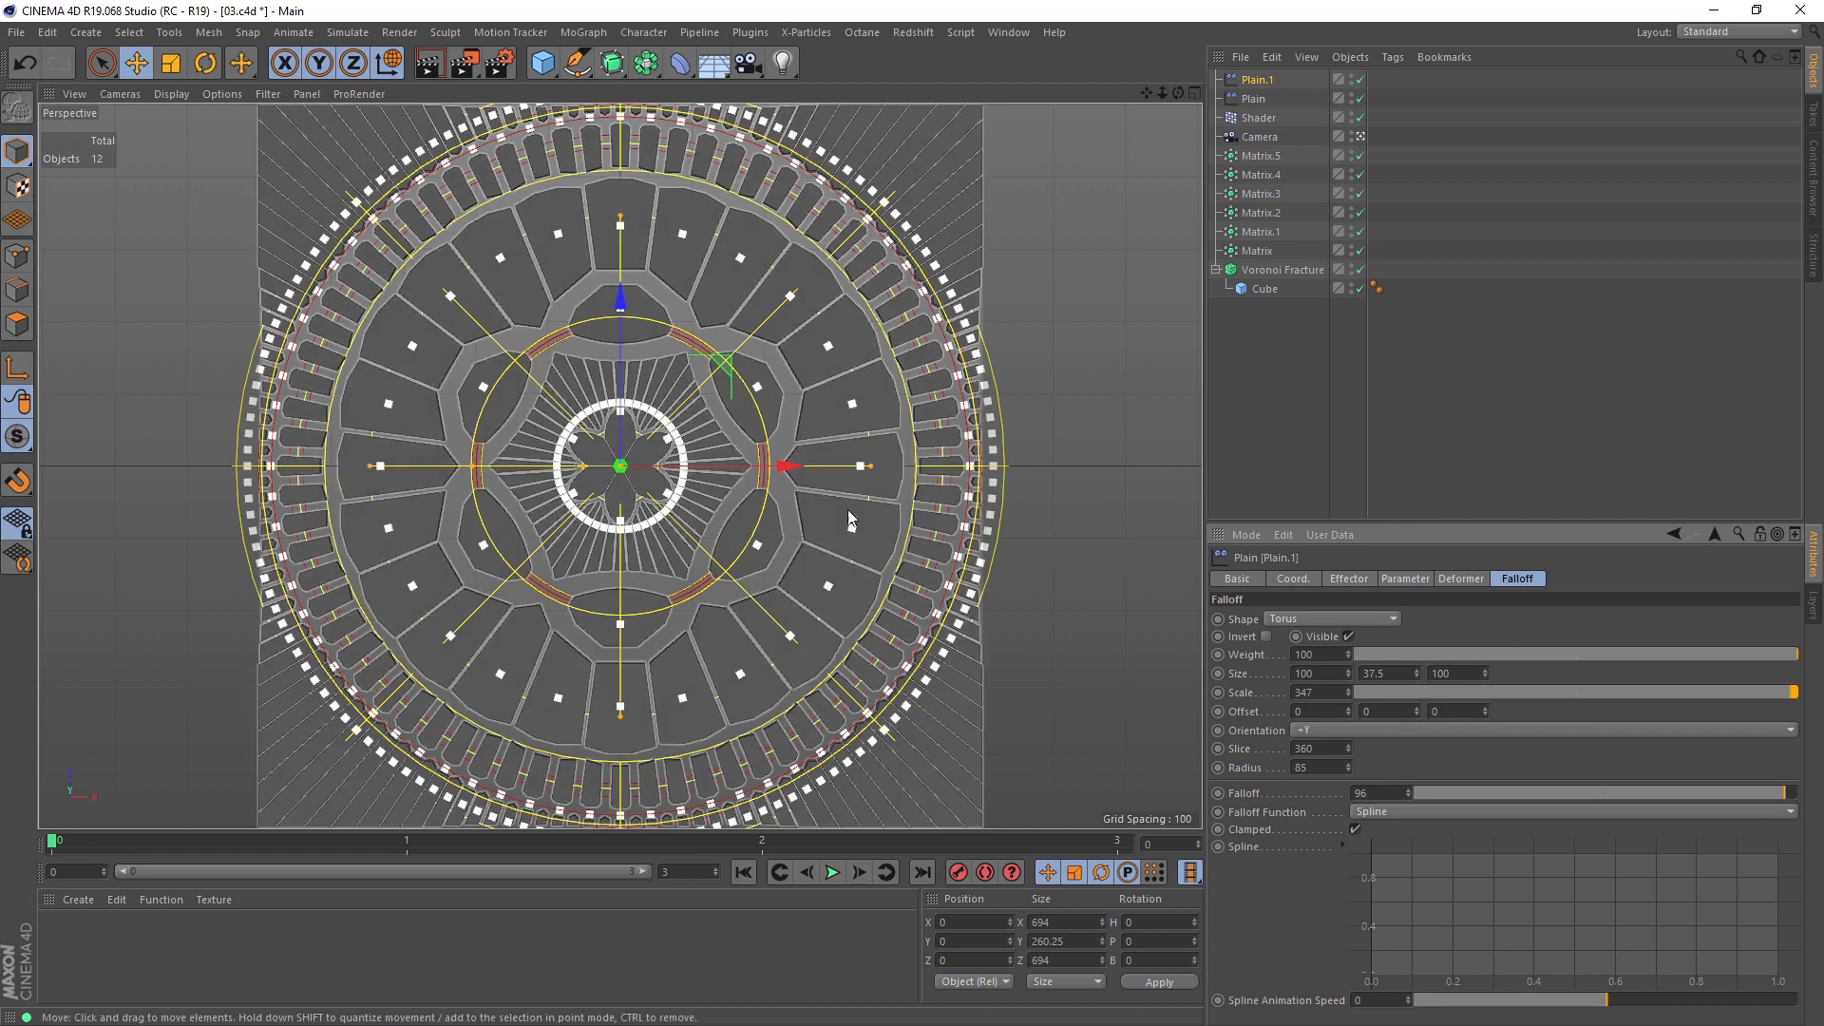
# Step: Set the duplicated Plain effector's uniform scale to -0.32, deselect it and render the view
pyautogui.click(1406, 578)
pyautogui.moveTo(1464, 673); pyautogui.dragTo(1464, 664)
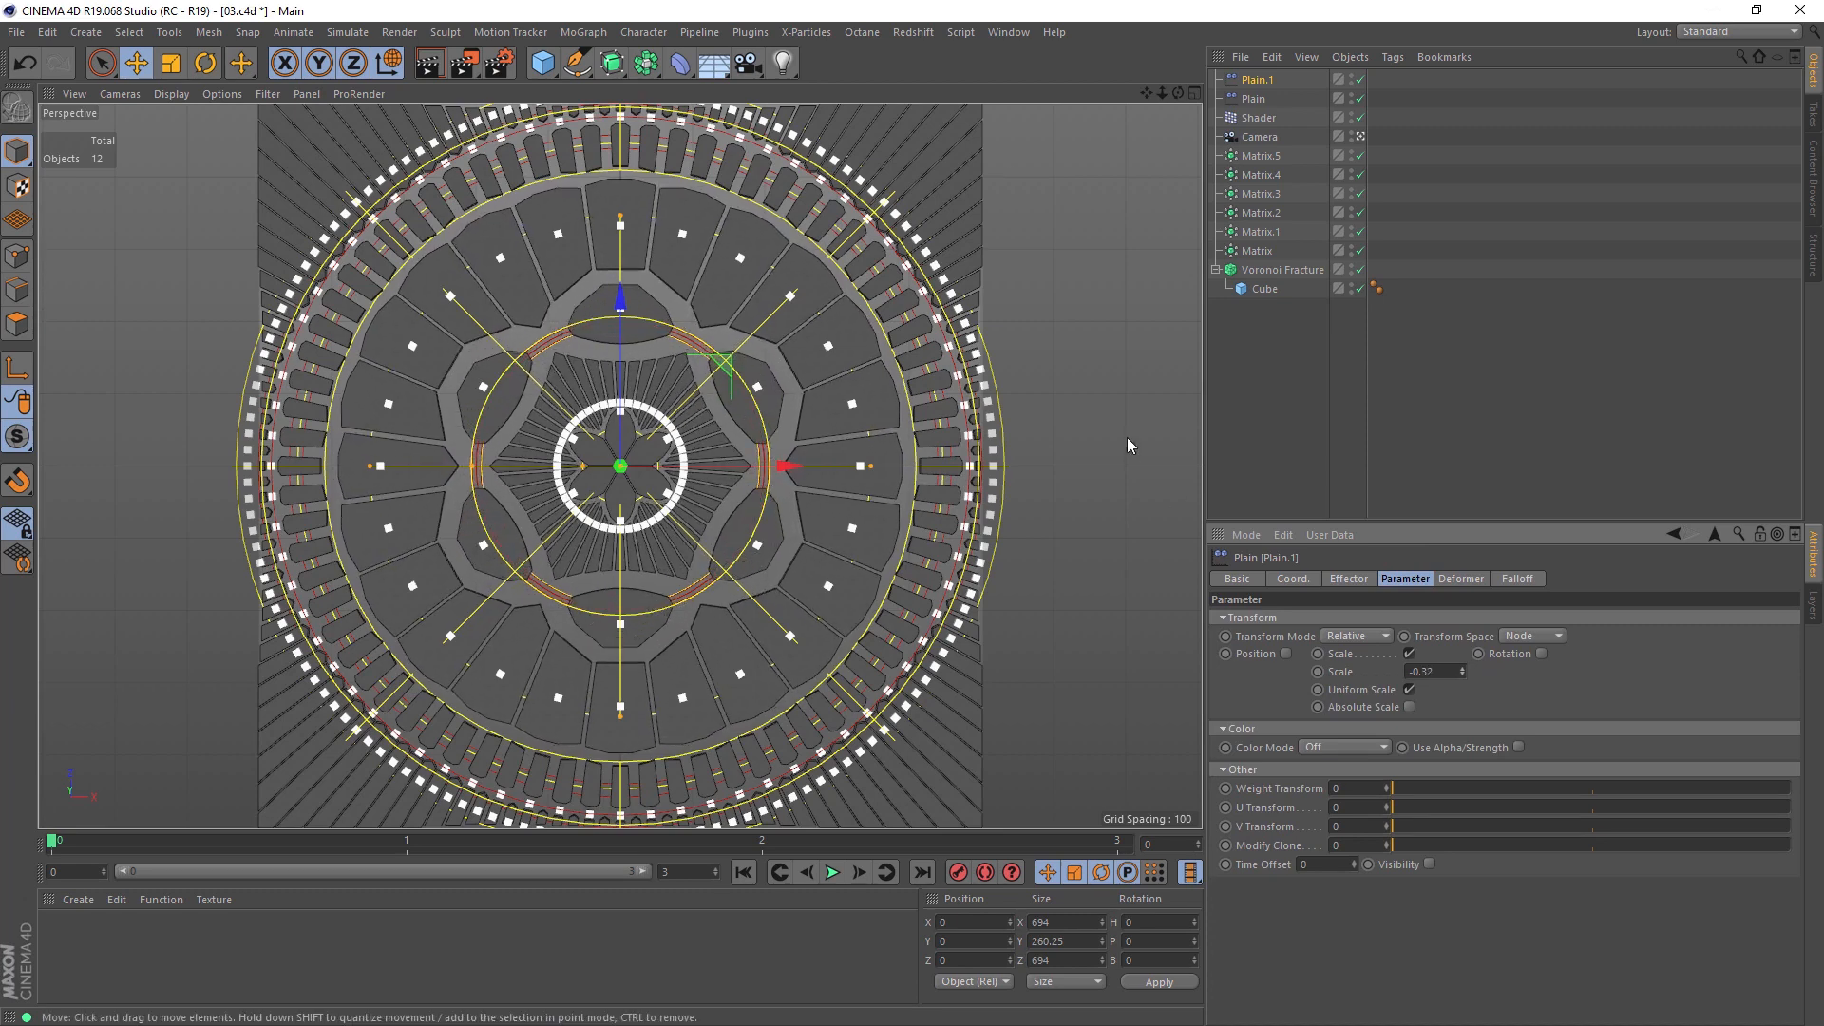
pyautogui.click(1088, 416)
pyautogui.click(430, 63)
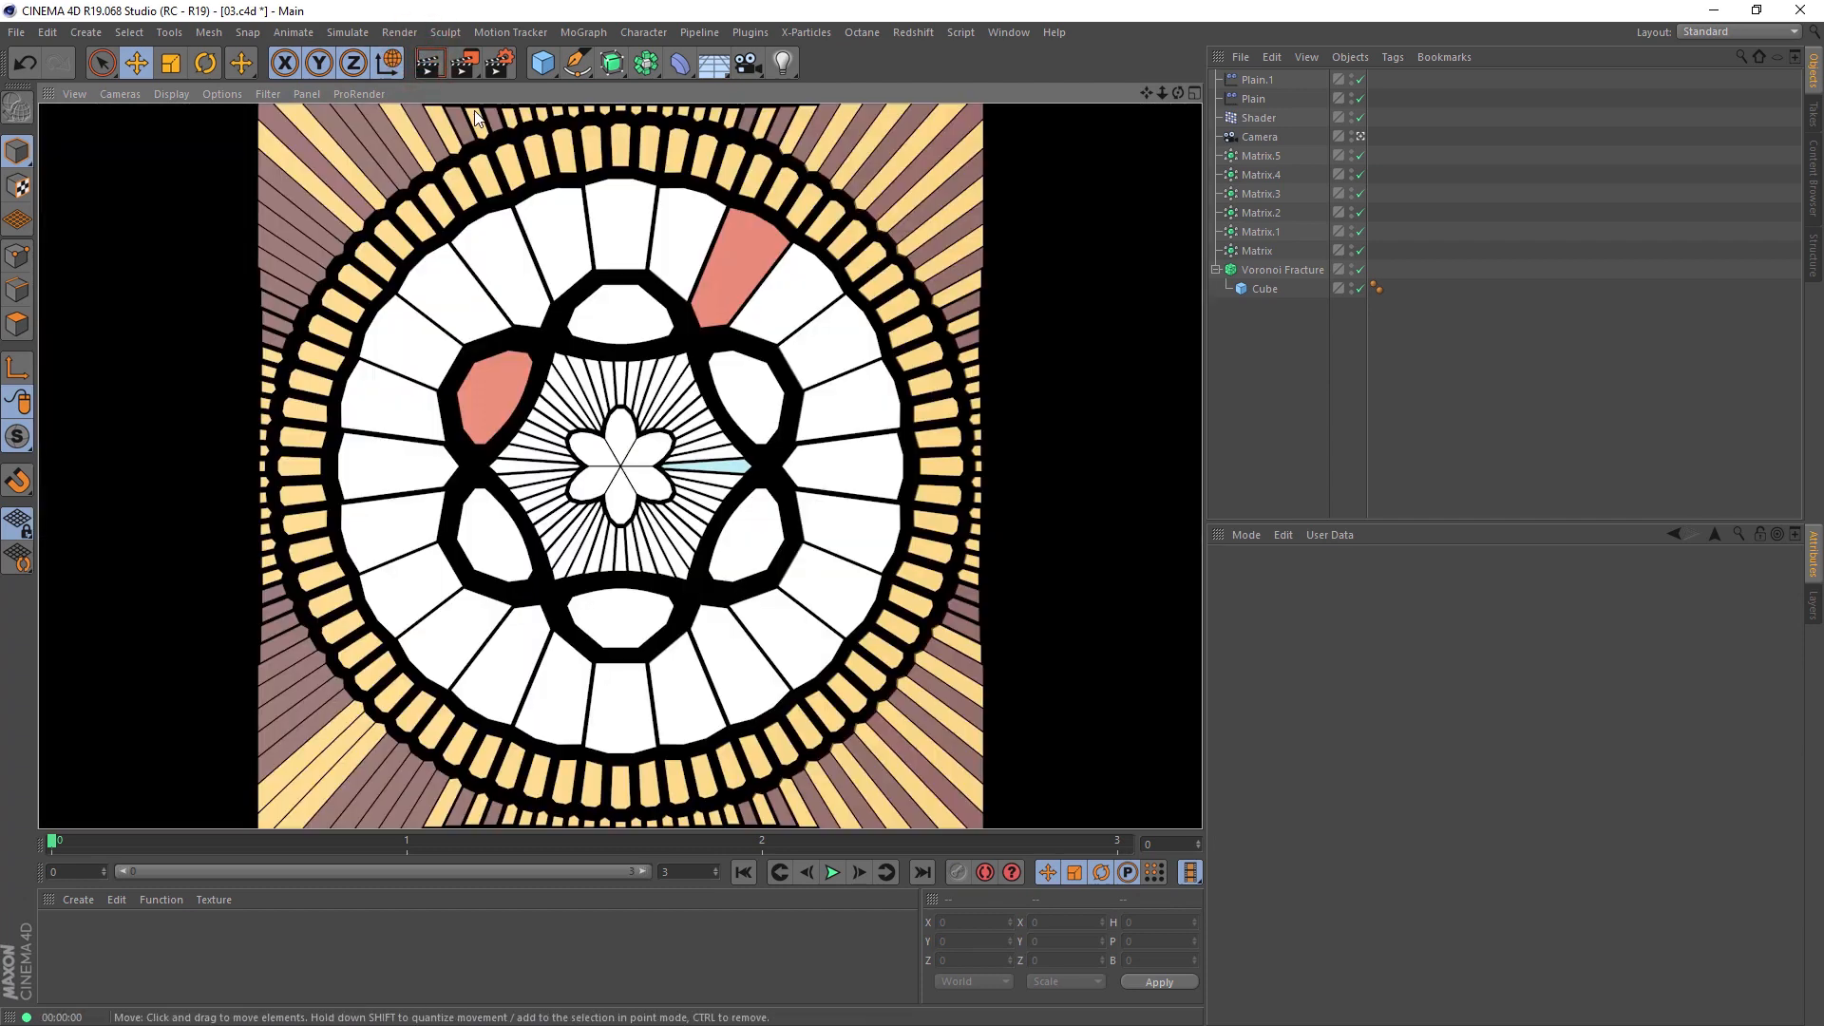
# Step: Set the turbulence of the circular Gradient shader inside the Shader effector's Colorizer to 10 and return to the Colorizer
pyautogui.click(1264, 118)
pyautogui.click(1292, 924)
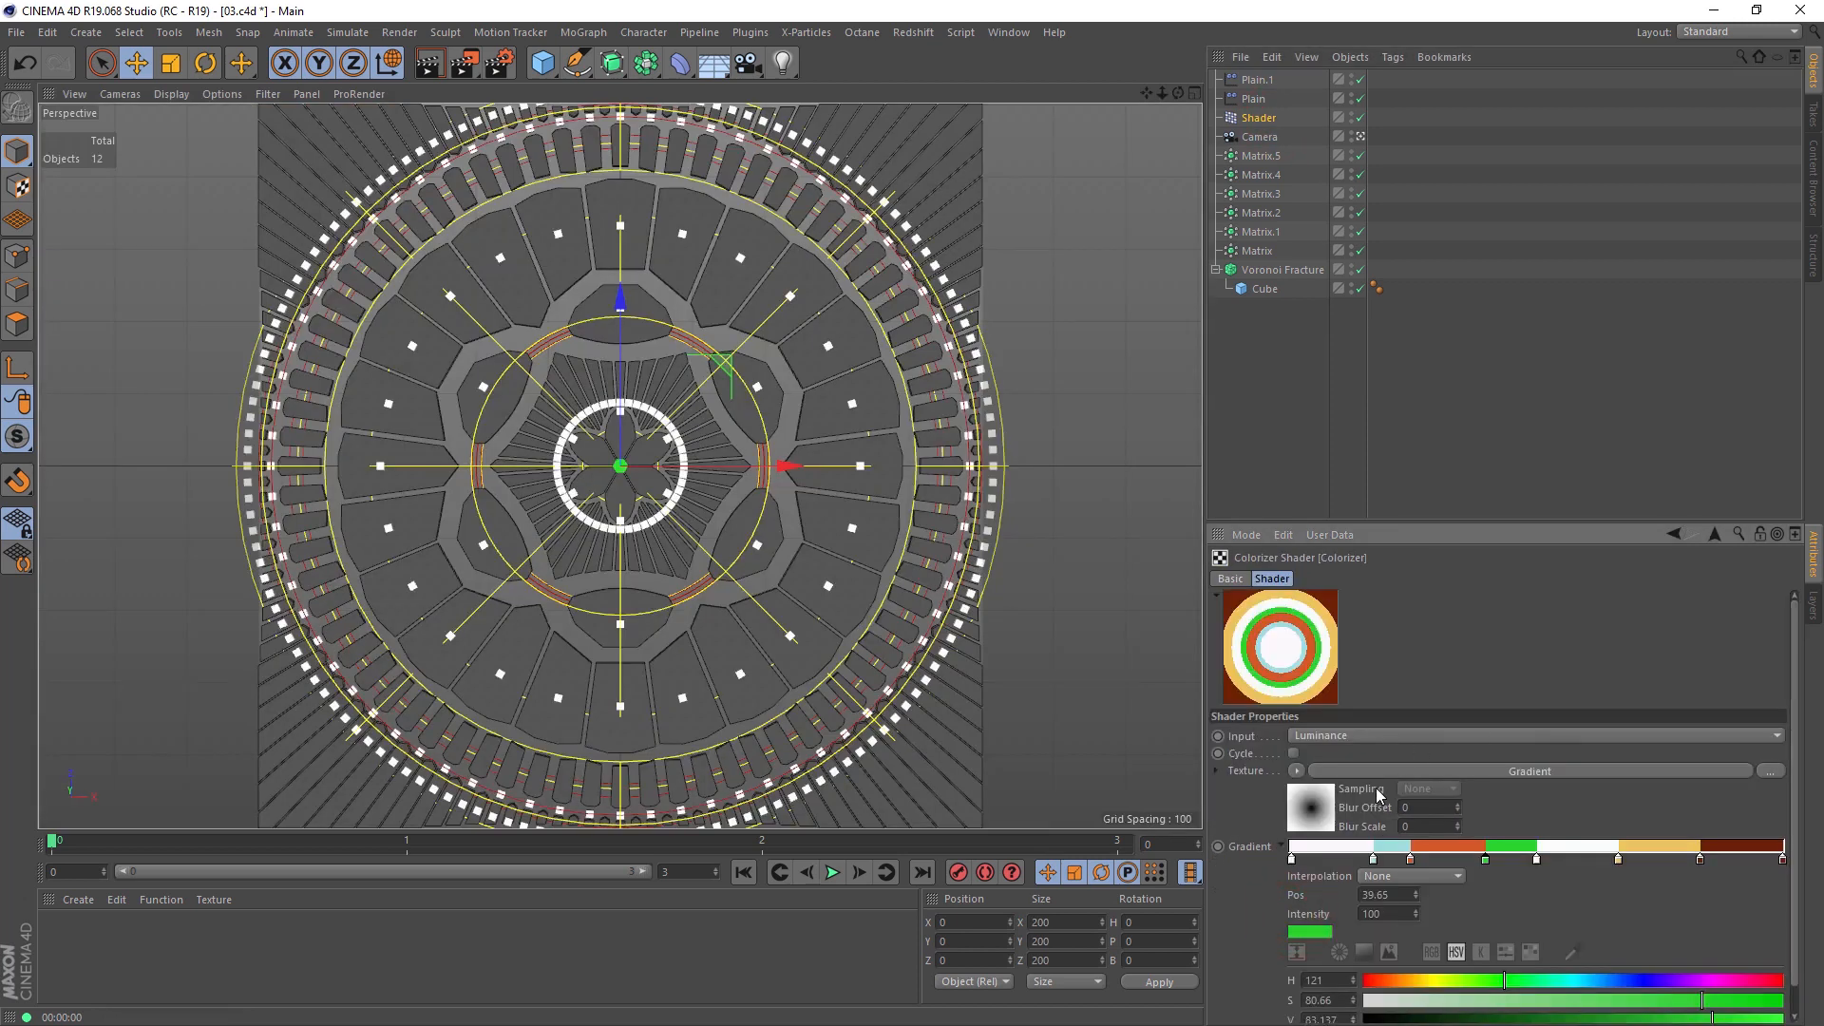
pyautogui.click(1319, 810)
pyautogui.moveTo(1794, 697); pyautogui.dragTo(1794, 758)
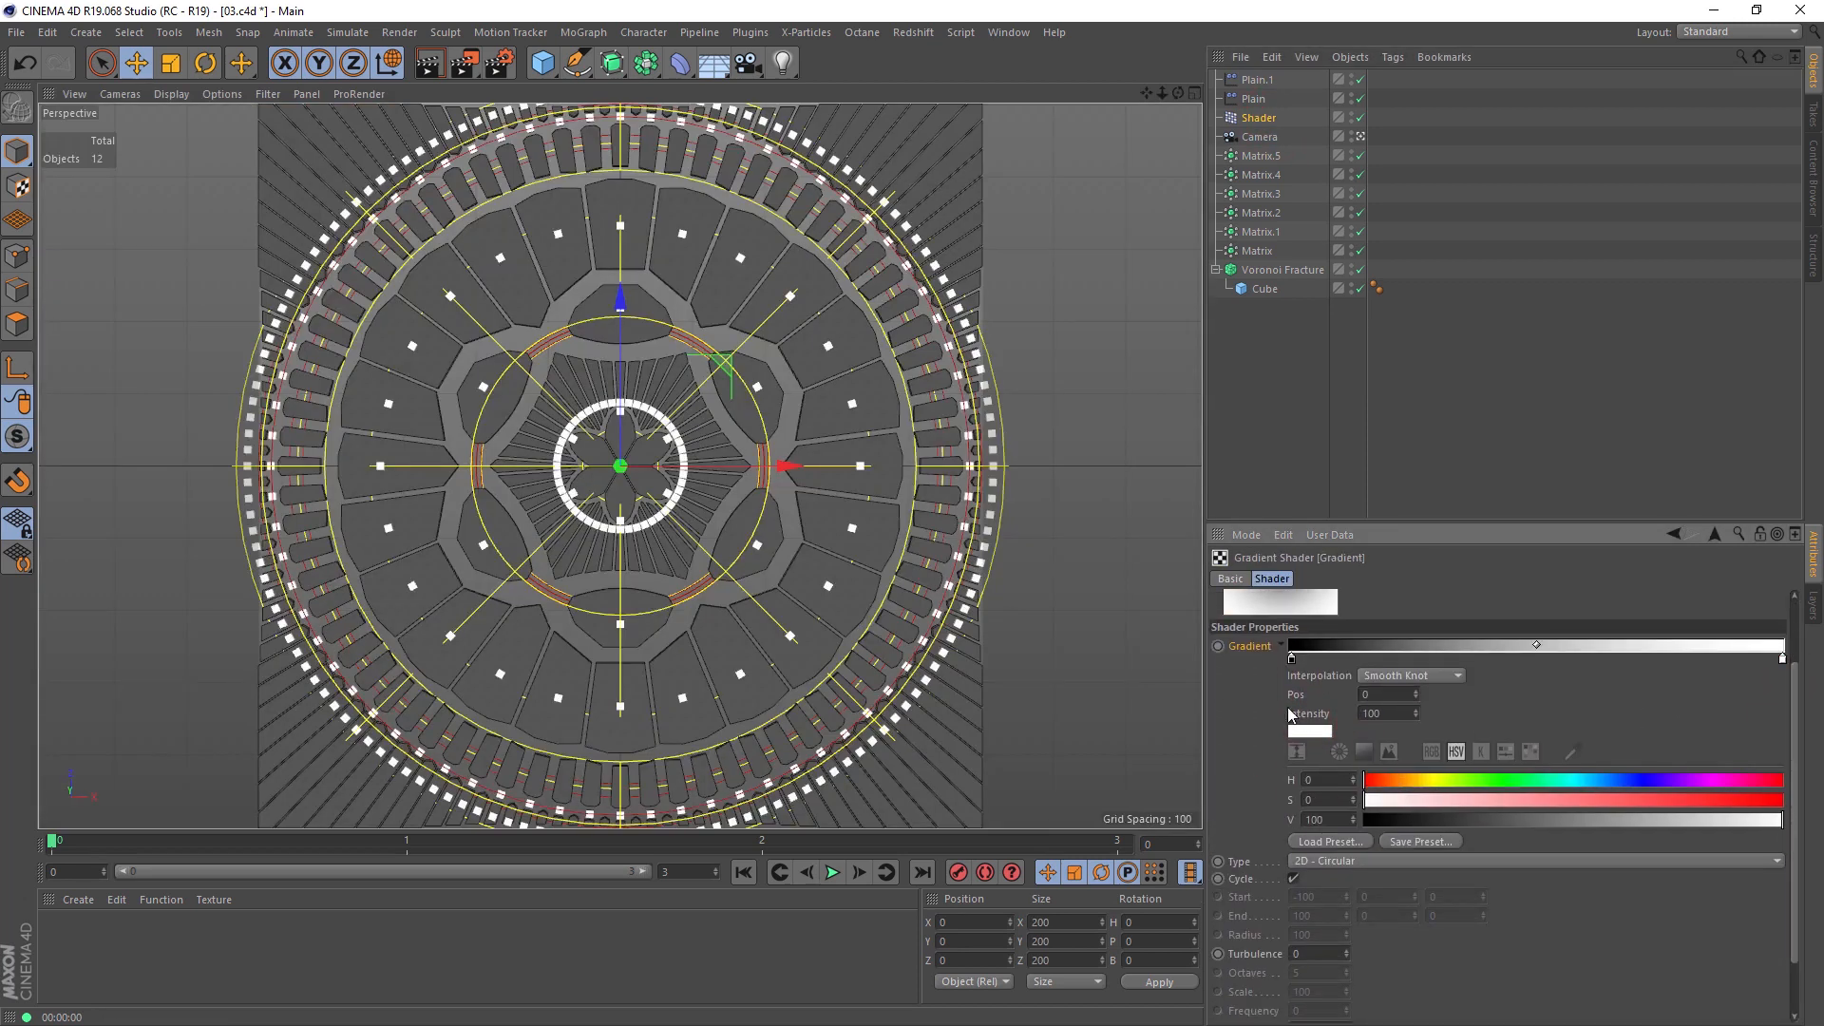
pyautogui.click(1346, 950)
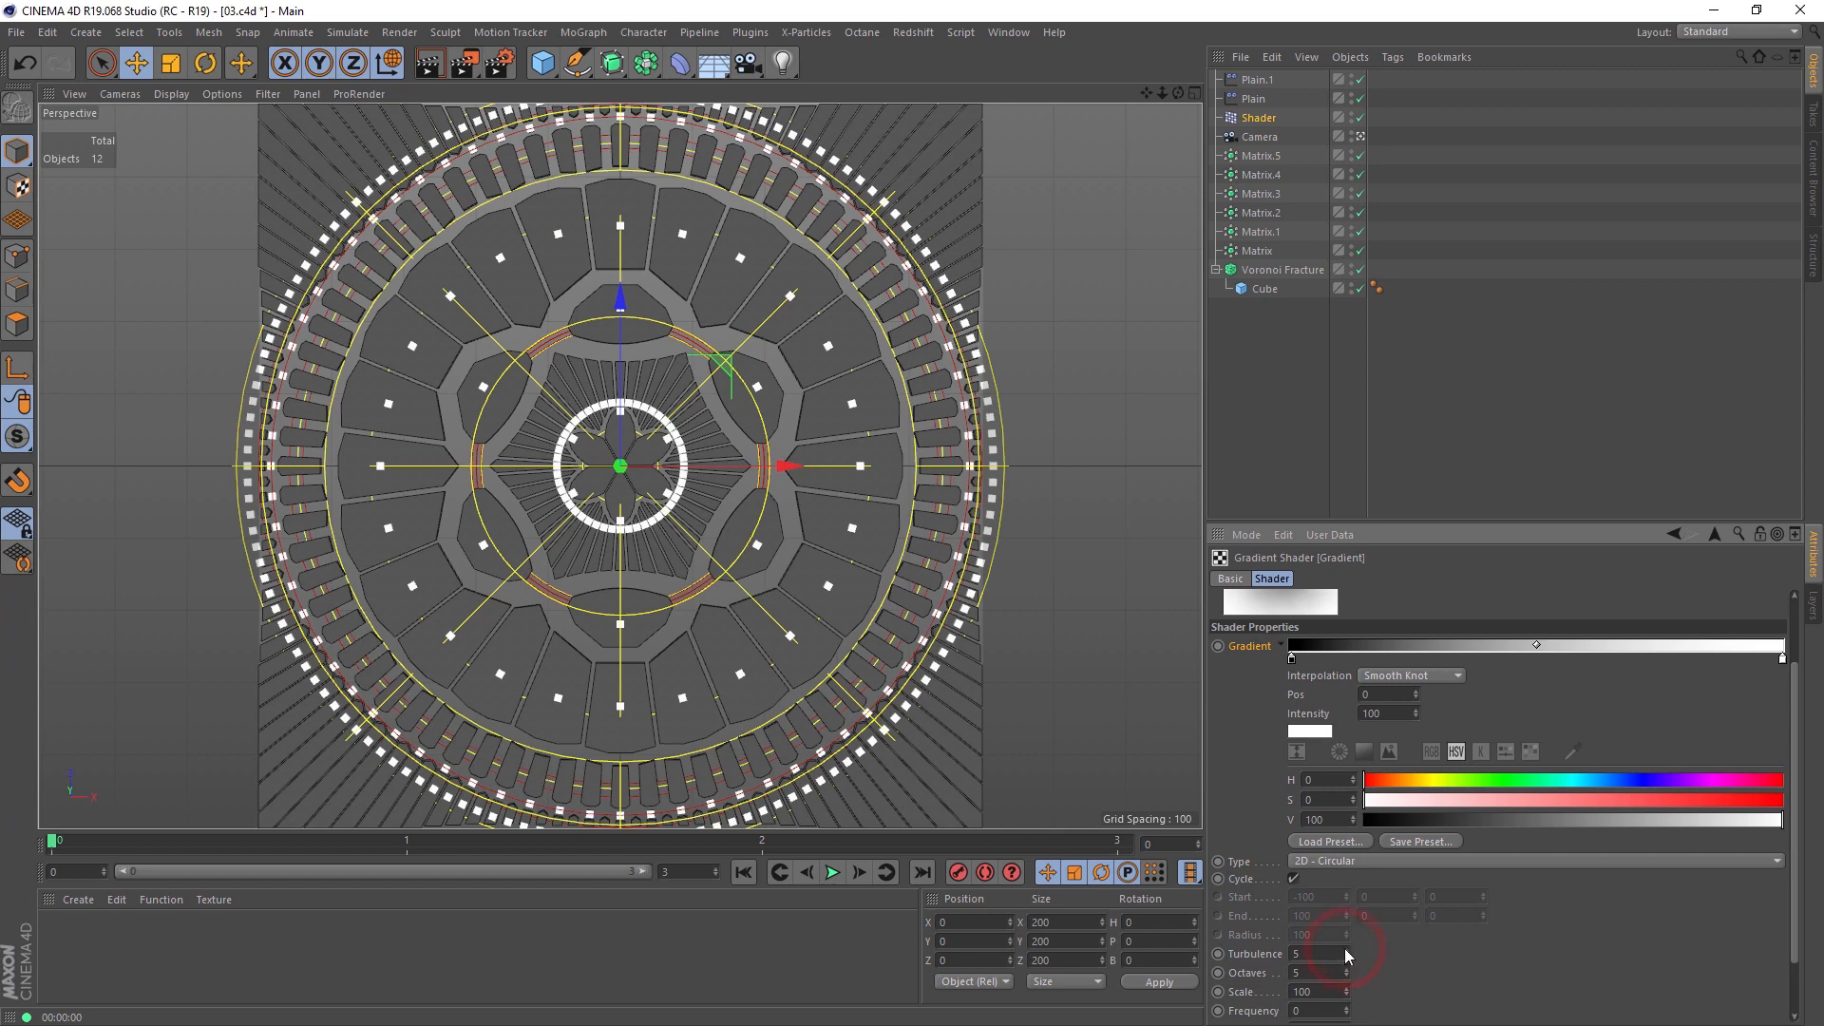
pyautogui.write('10')
pyautogui.click(1716, 535)
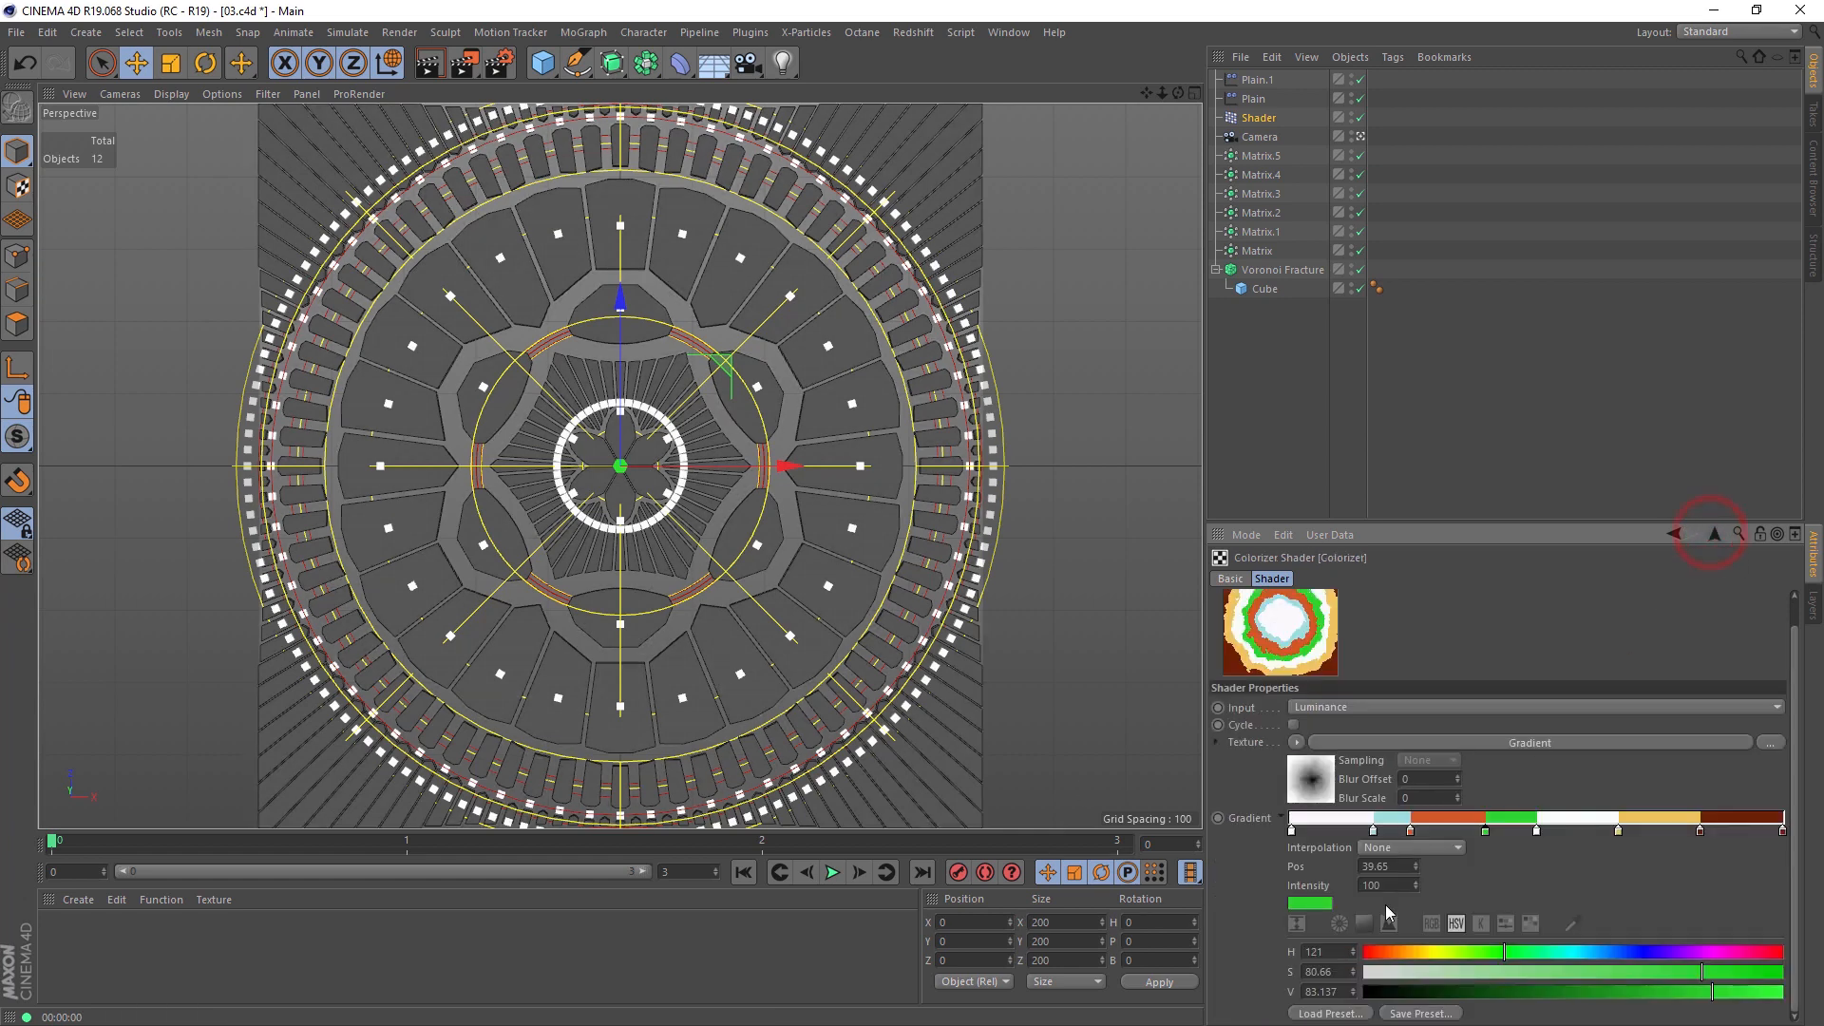
# Step: Try the Sky 1 gradient preset on the Colorizer and render the view
pyautogui.click(1337, 1013)
pyautogui.scroll(-3, 1288, 722)
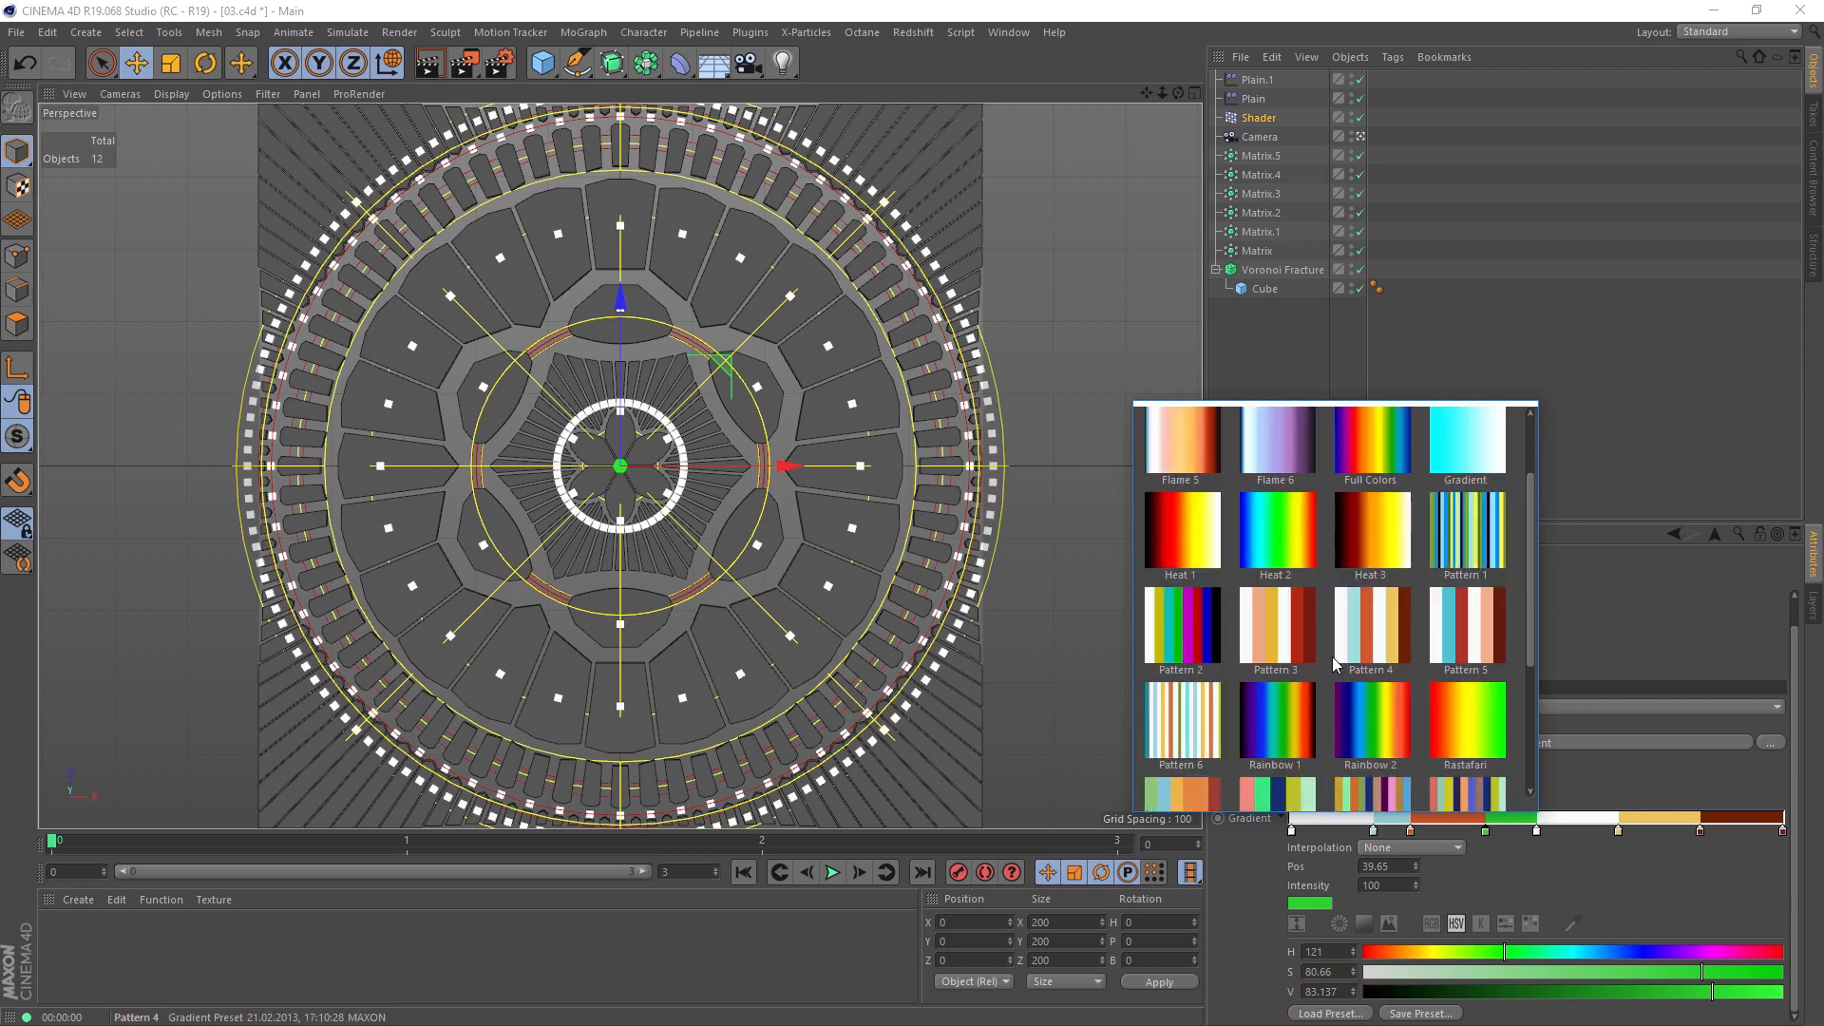
pyautogui.scroll(-1, 1289, 722)
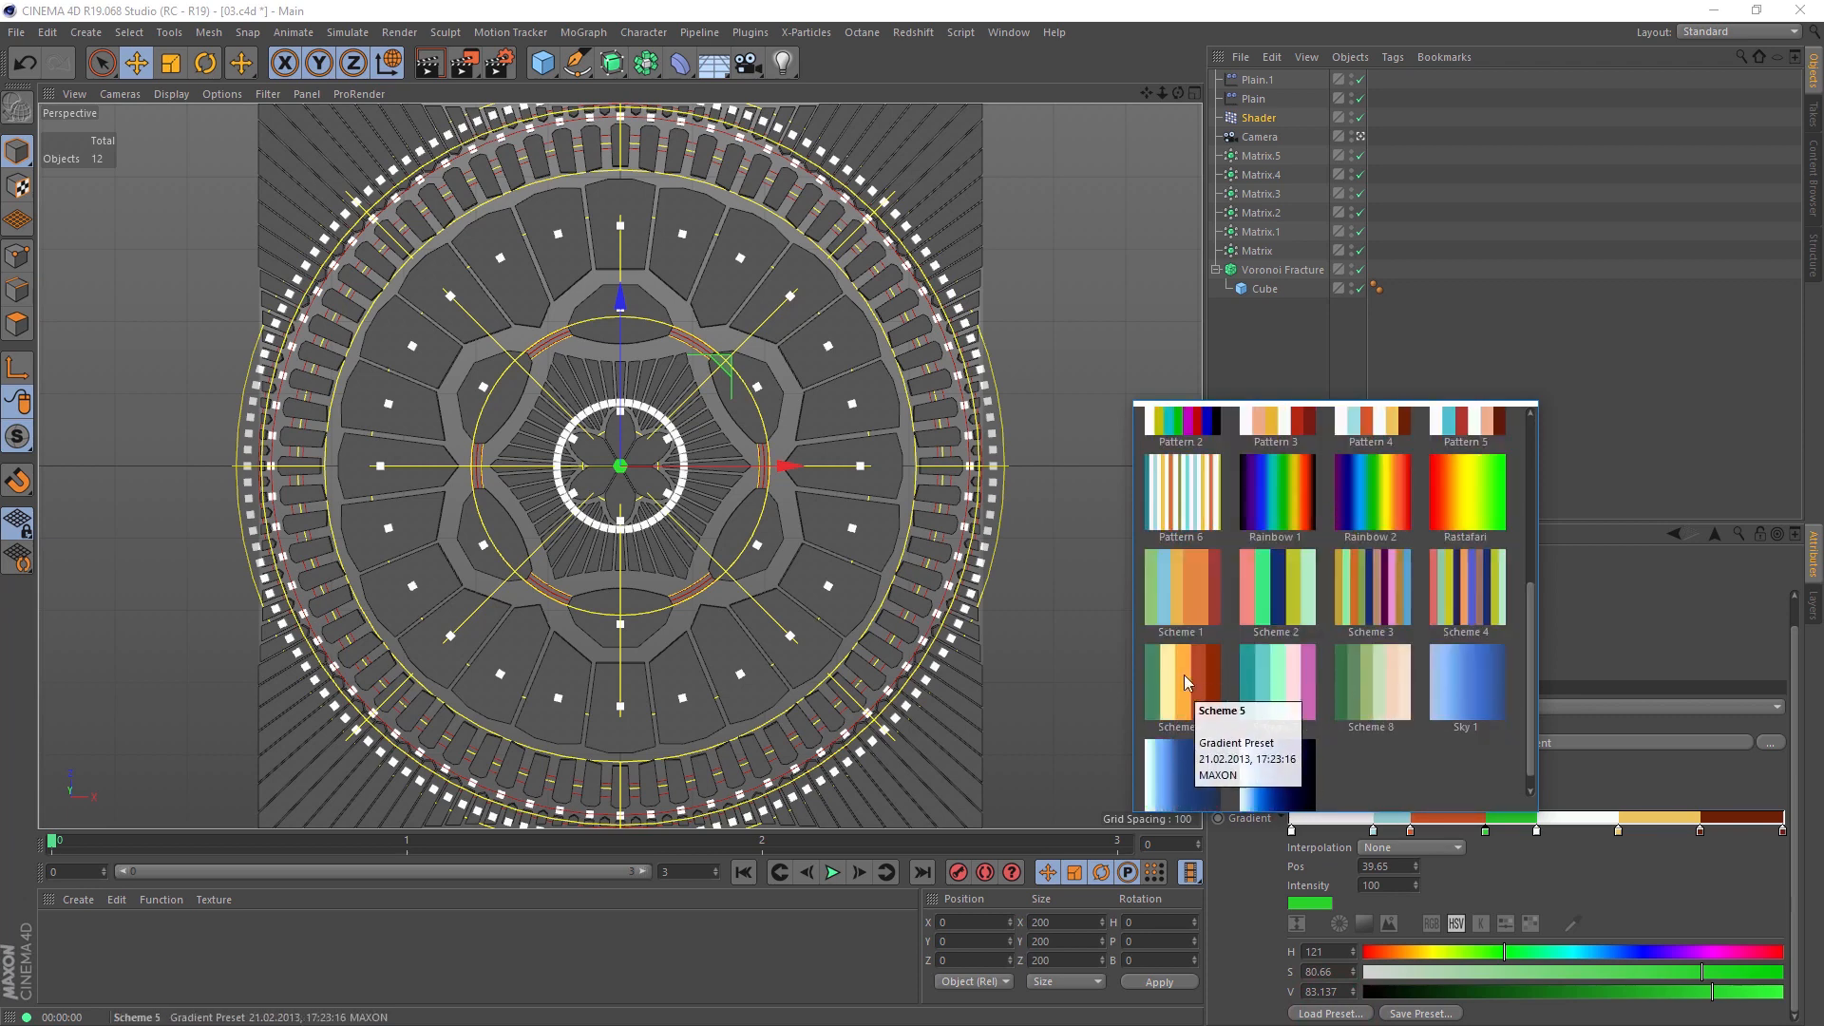
pyautogui.click(1453, 683)
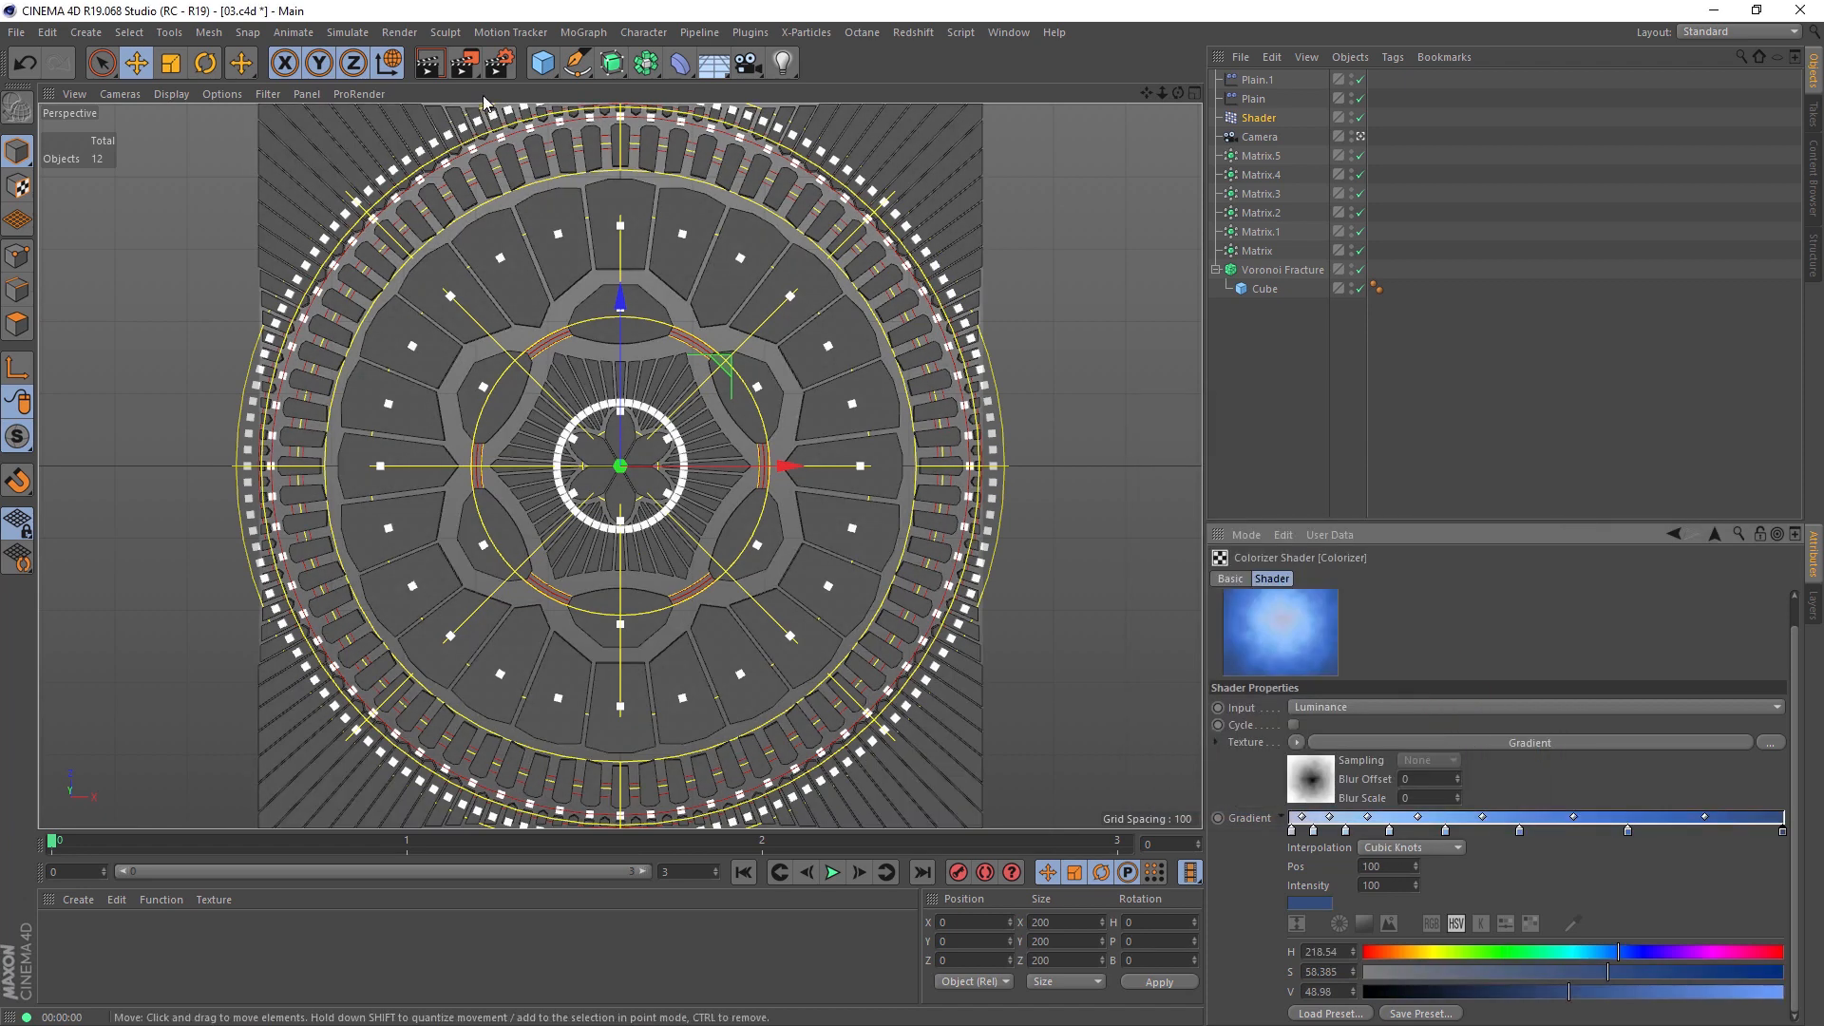
pyautogui.click(433, 68)
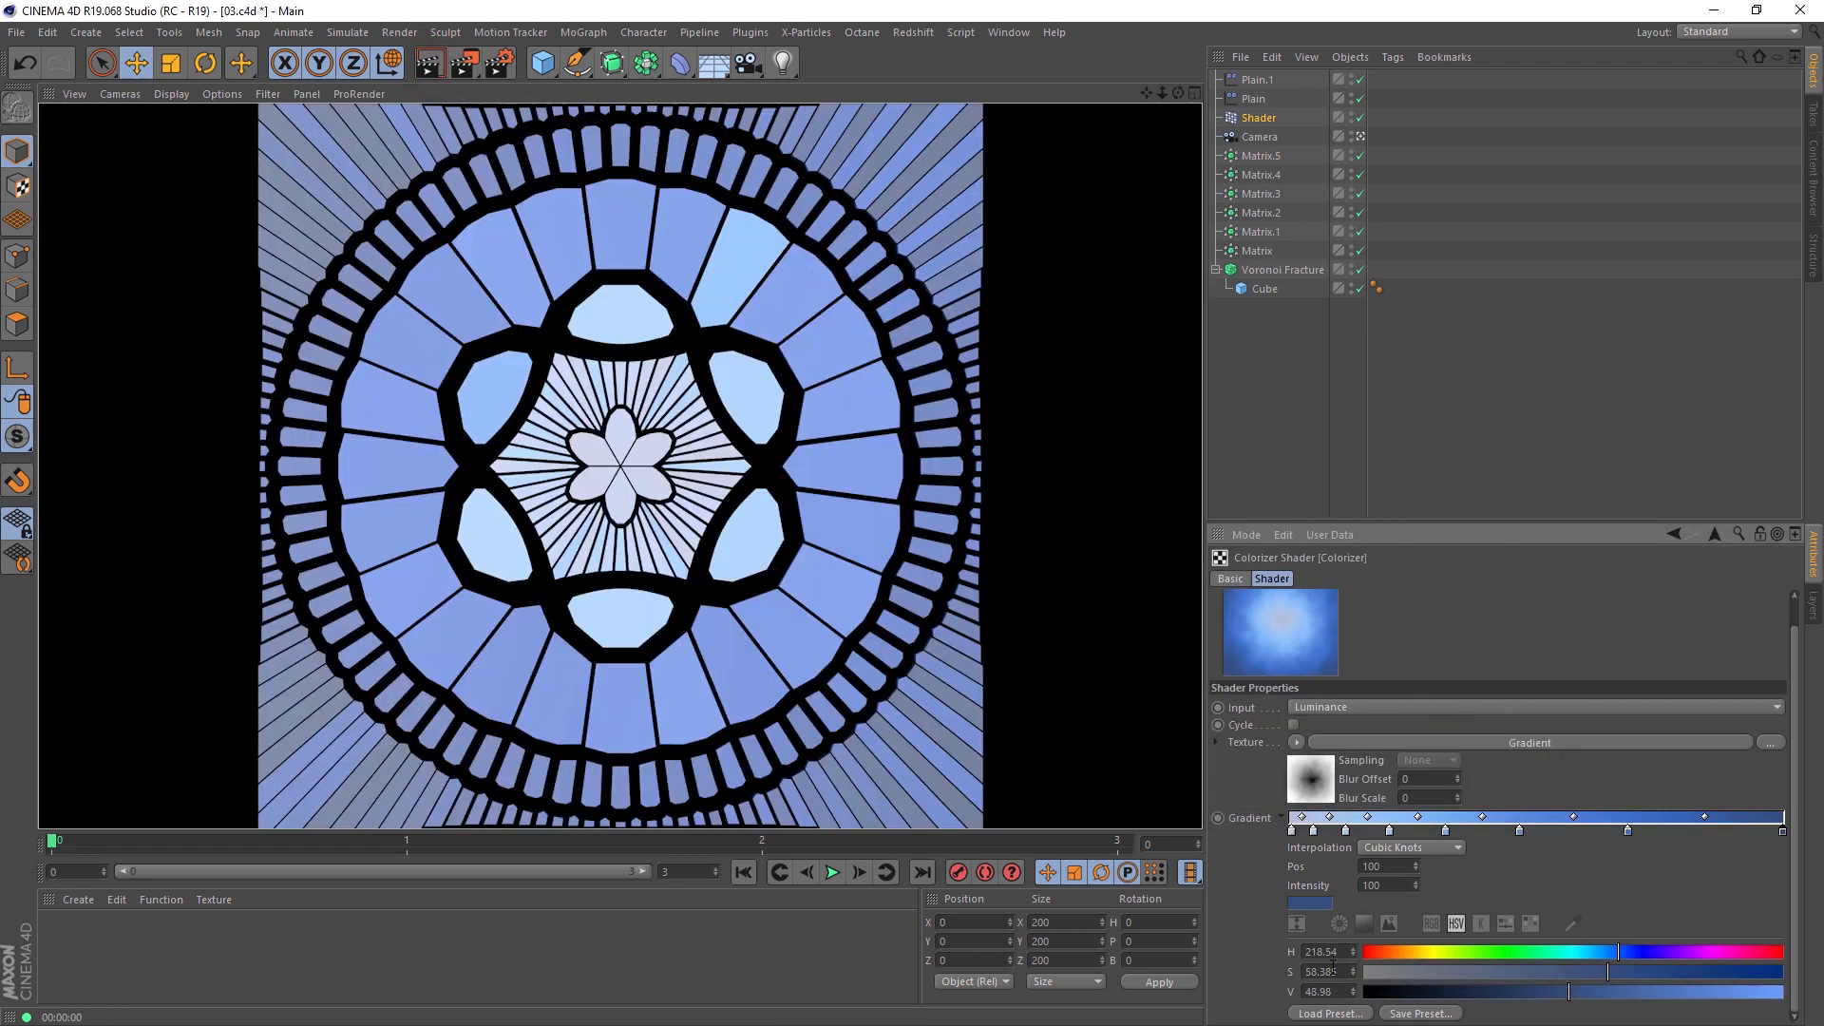
# Step: Load the Rainbow 1 gradient preset into the Colorizer and render the view
pyautogui.click(1329, 1014)
pyautogui.scroll(-5, 1268, 609)
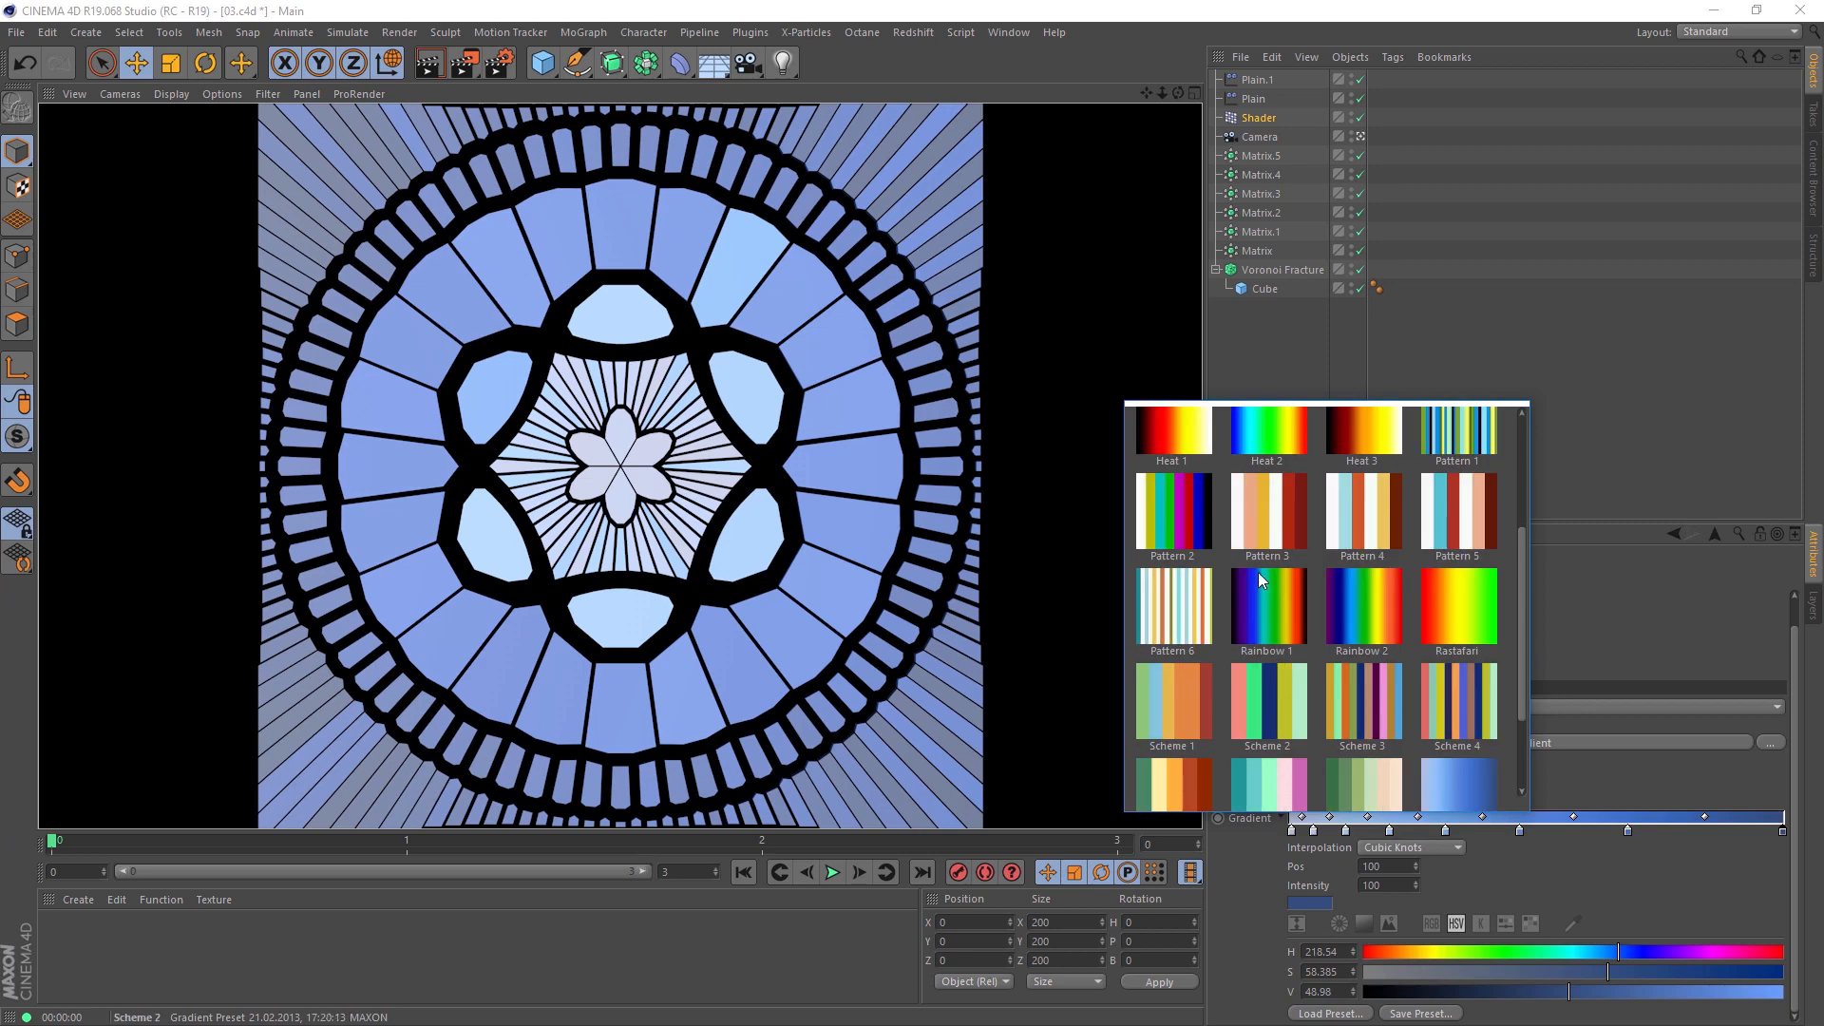
pyautogui.click(1268, 608)
pyautogui.click(429, 64)
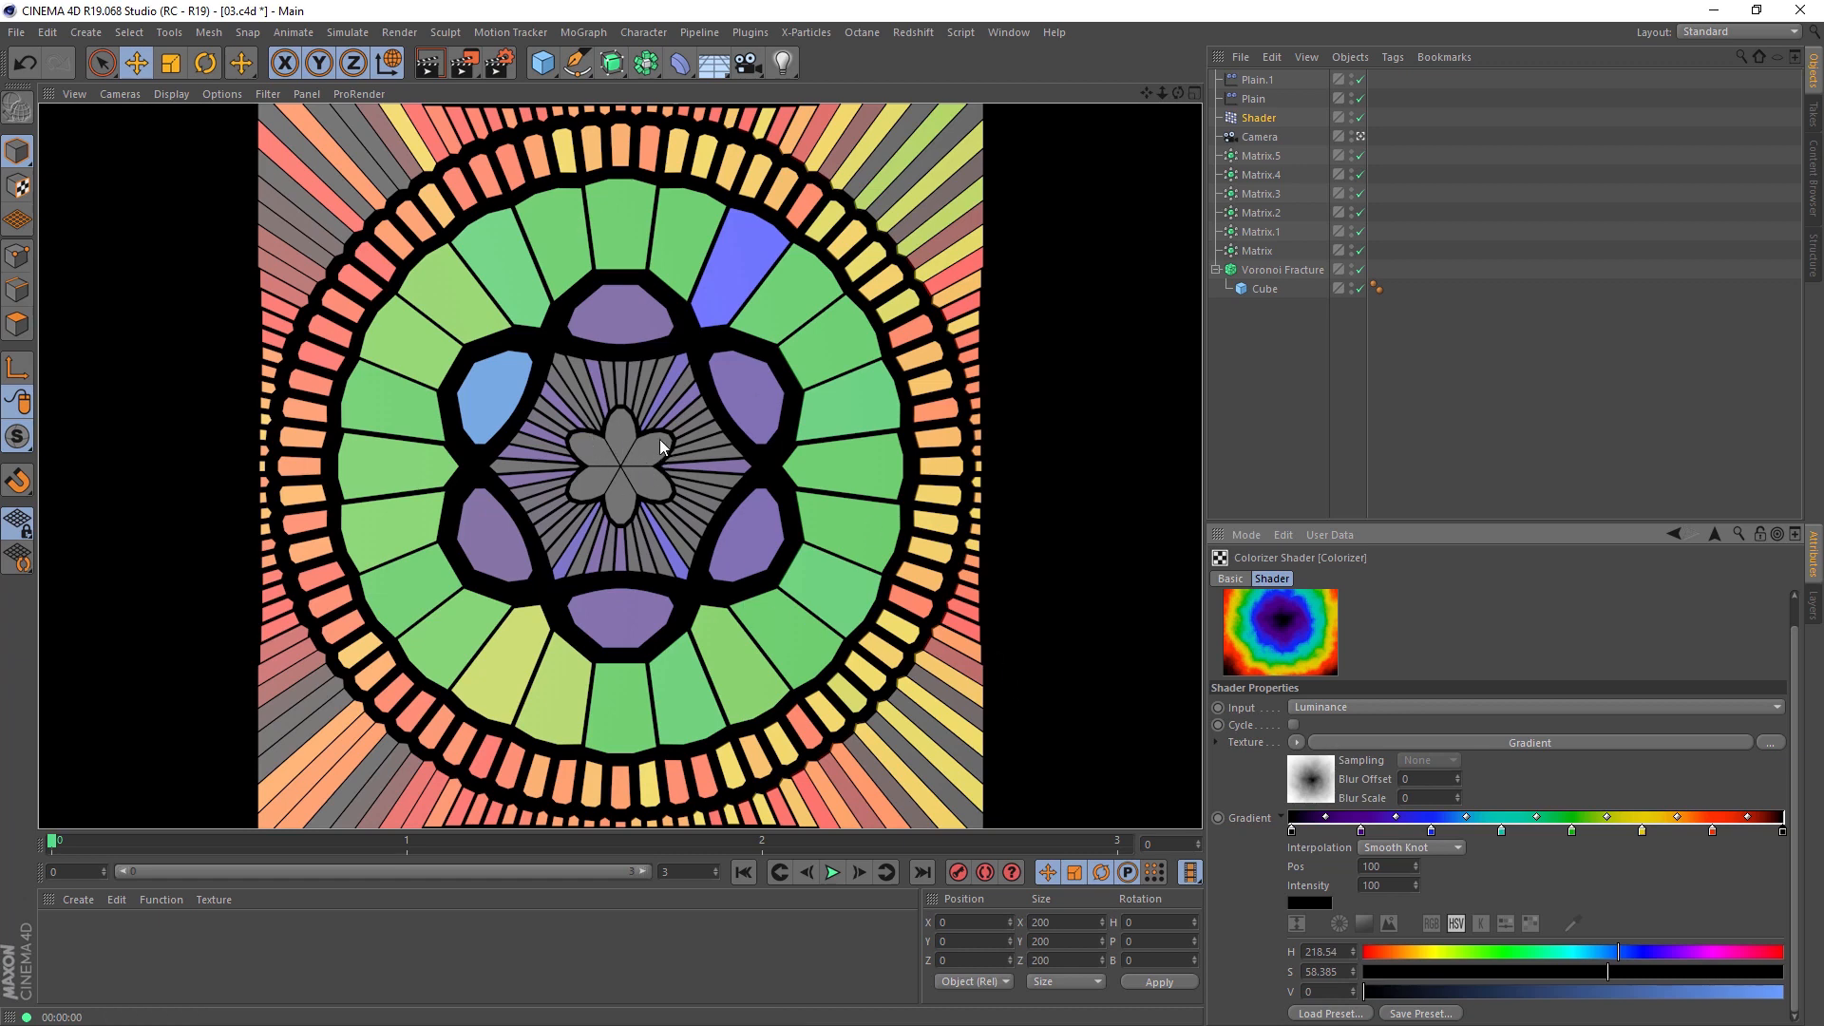
# Step: Remove the black knot at position 0 of the Colorizer's gradient, double the remaining knots and render the view
pyautogui.moveTo(1292, 836); pyautogui.dragTo(1278, 856)
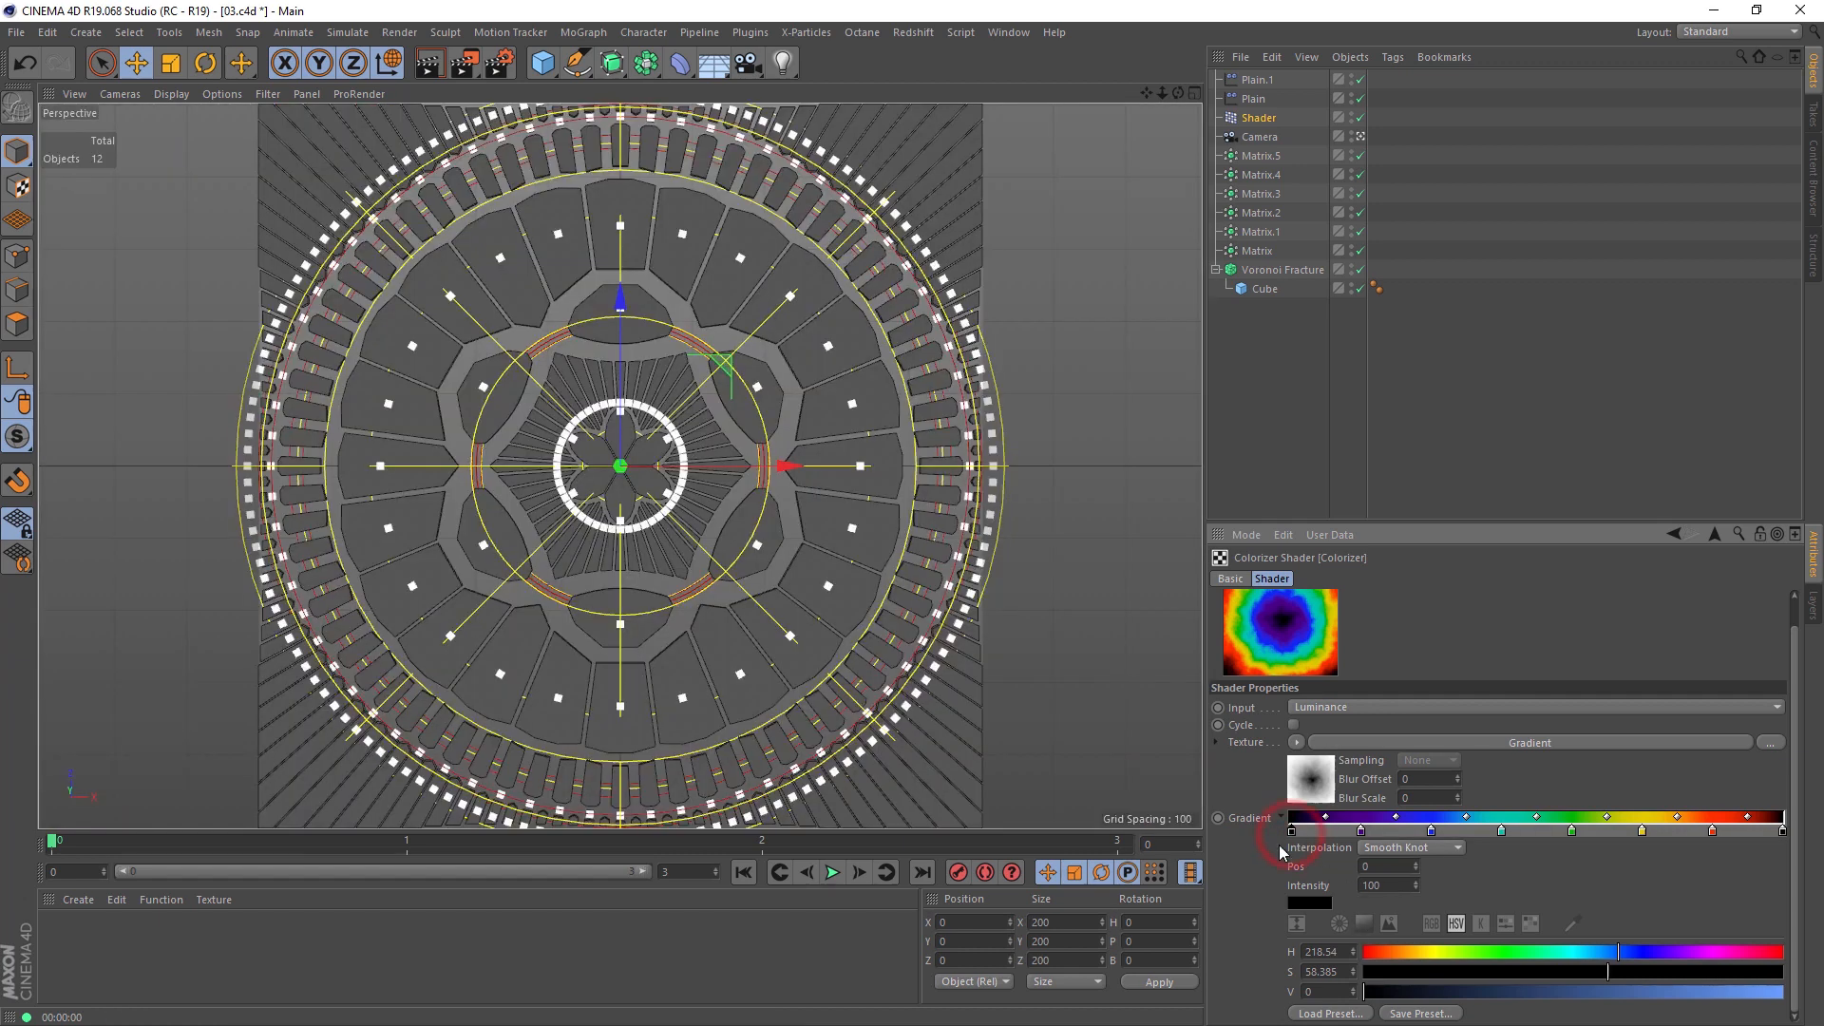
pyautogui.click(429, 61)
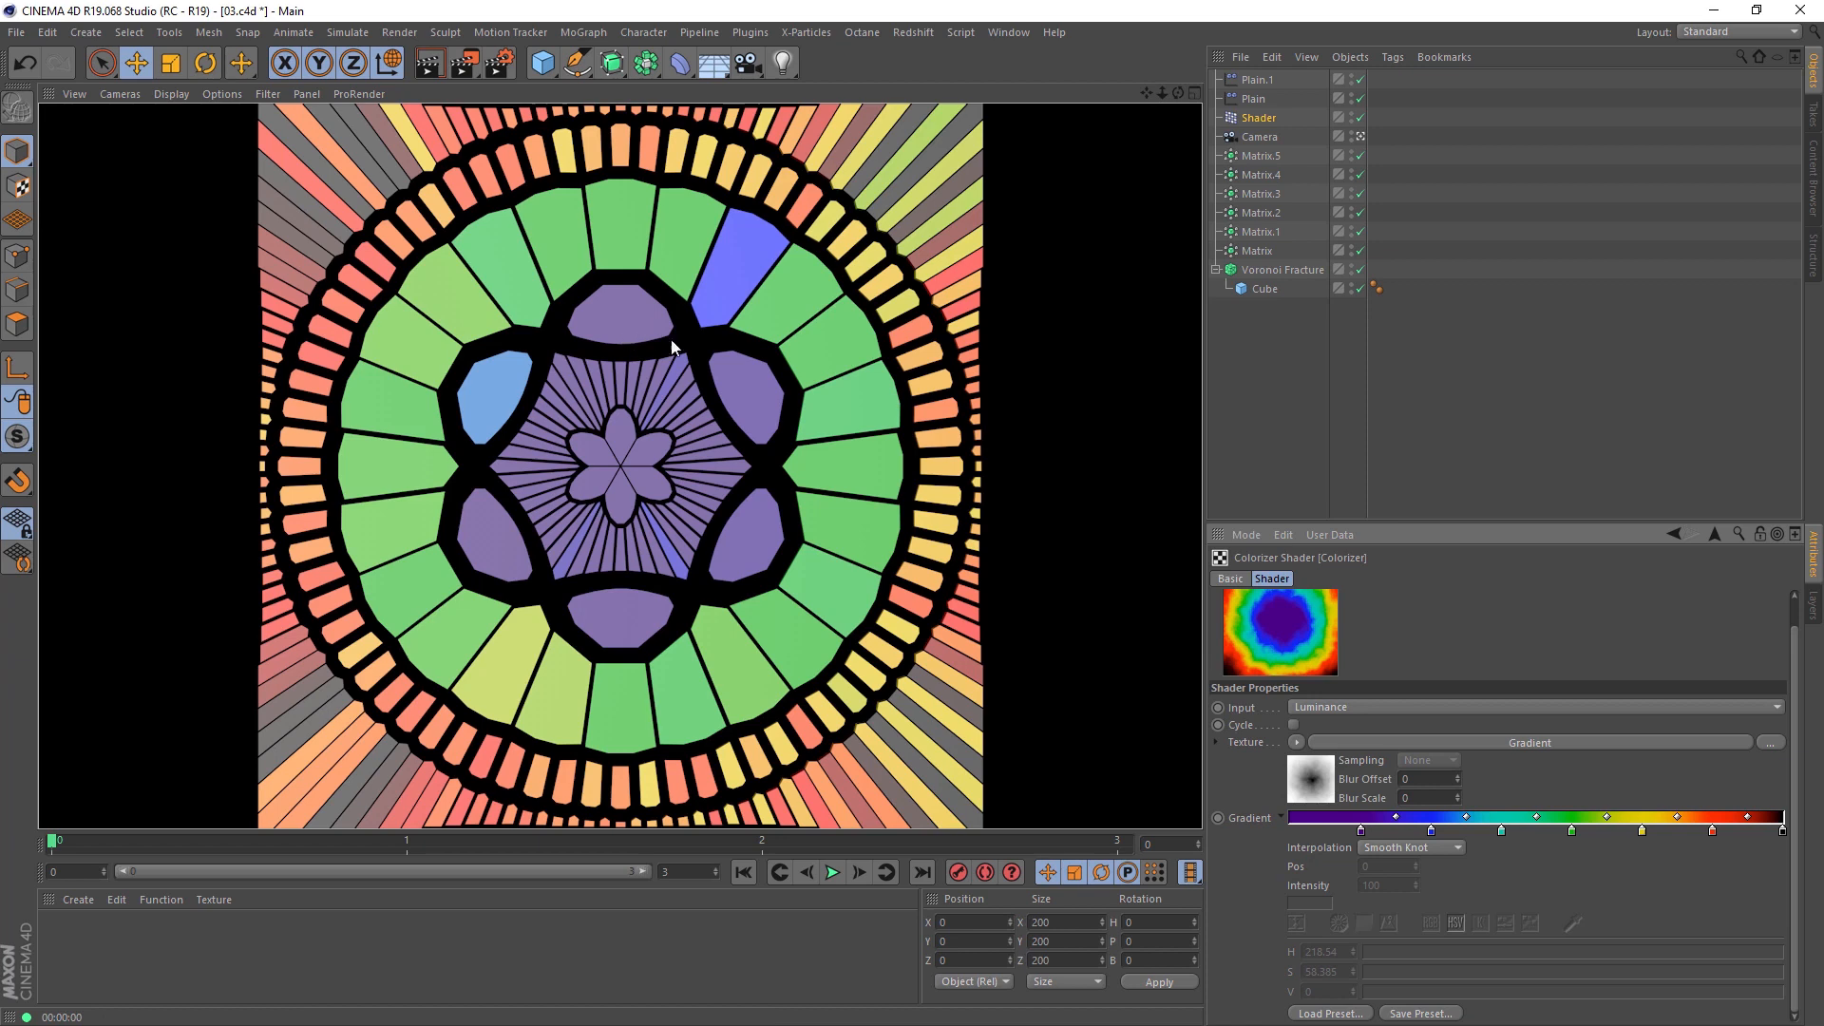
pyautogui.rightClick(1505, 827)
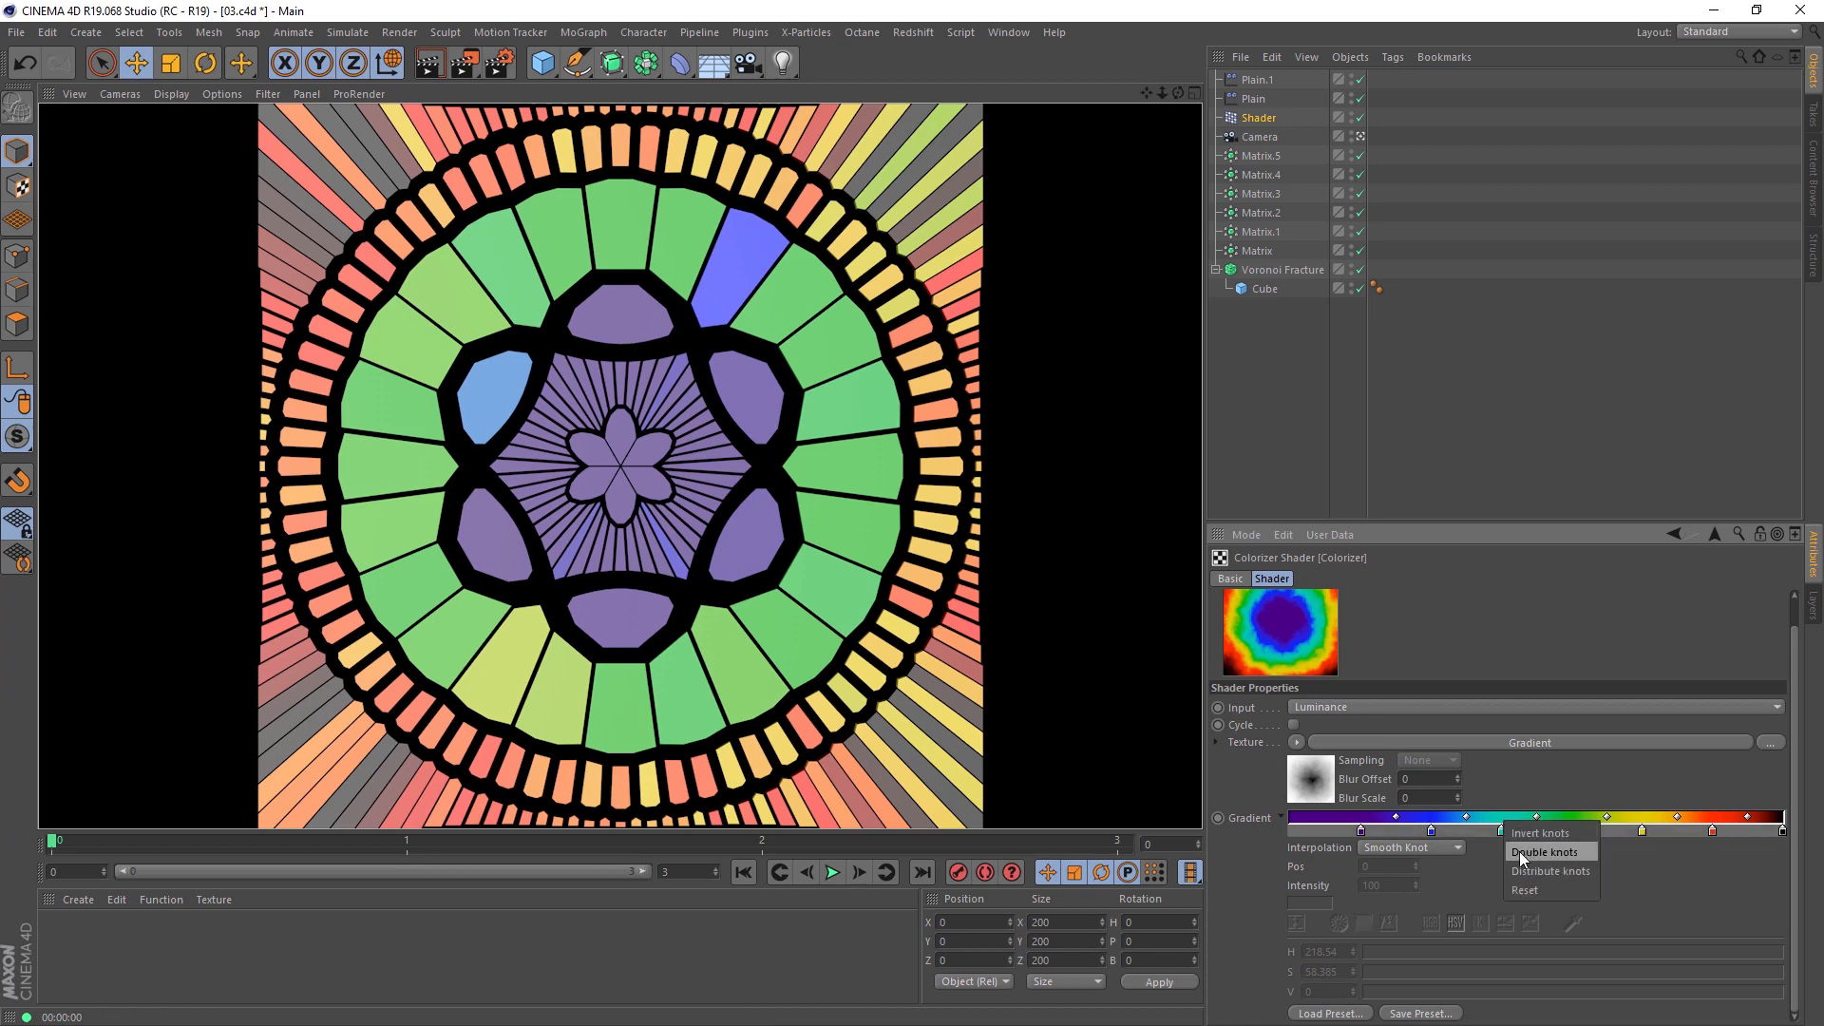
pyautogui.click(1519, 852)
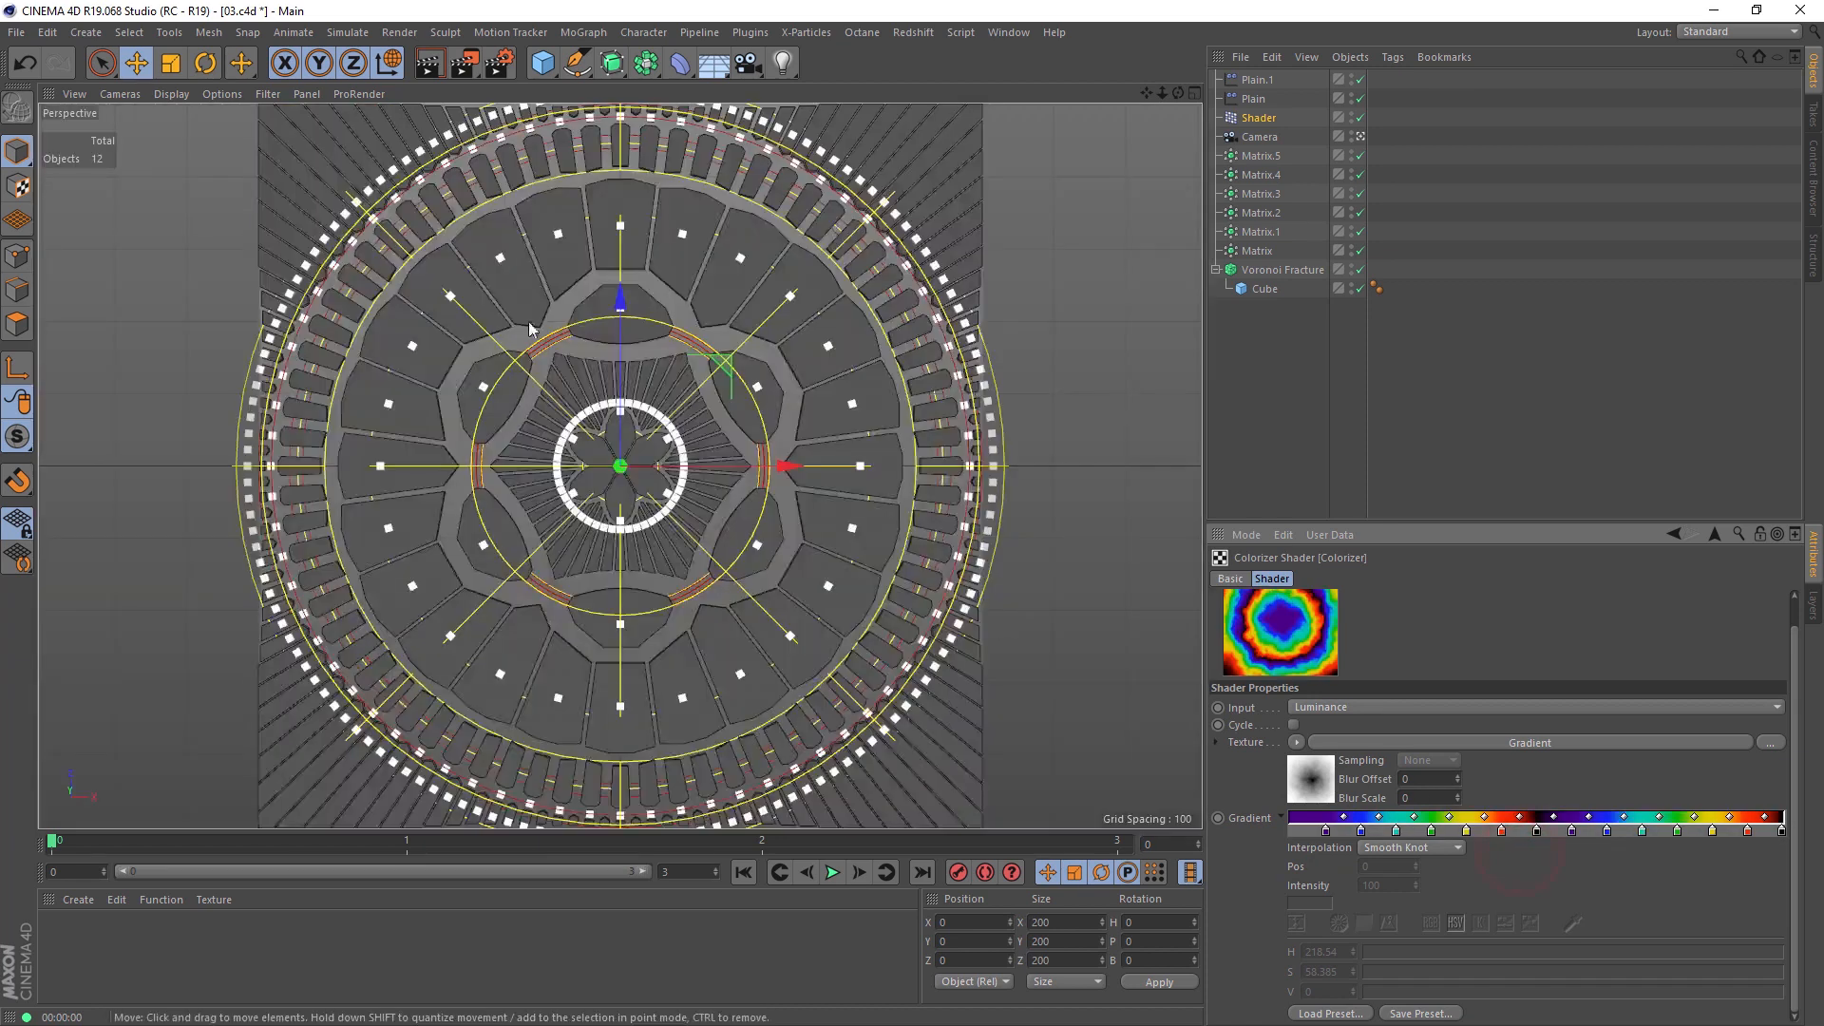
pyautogui.click(429, 64)
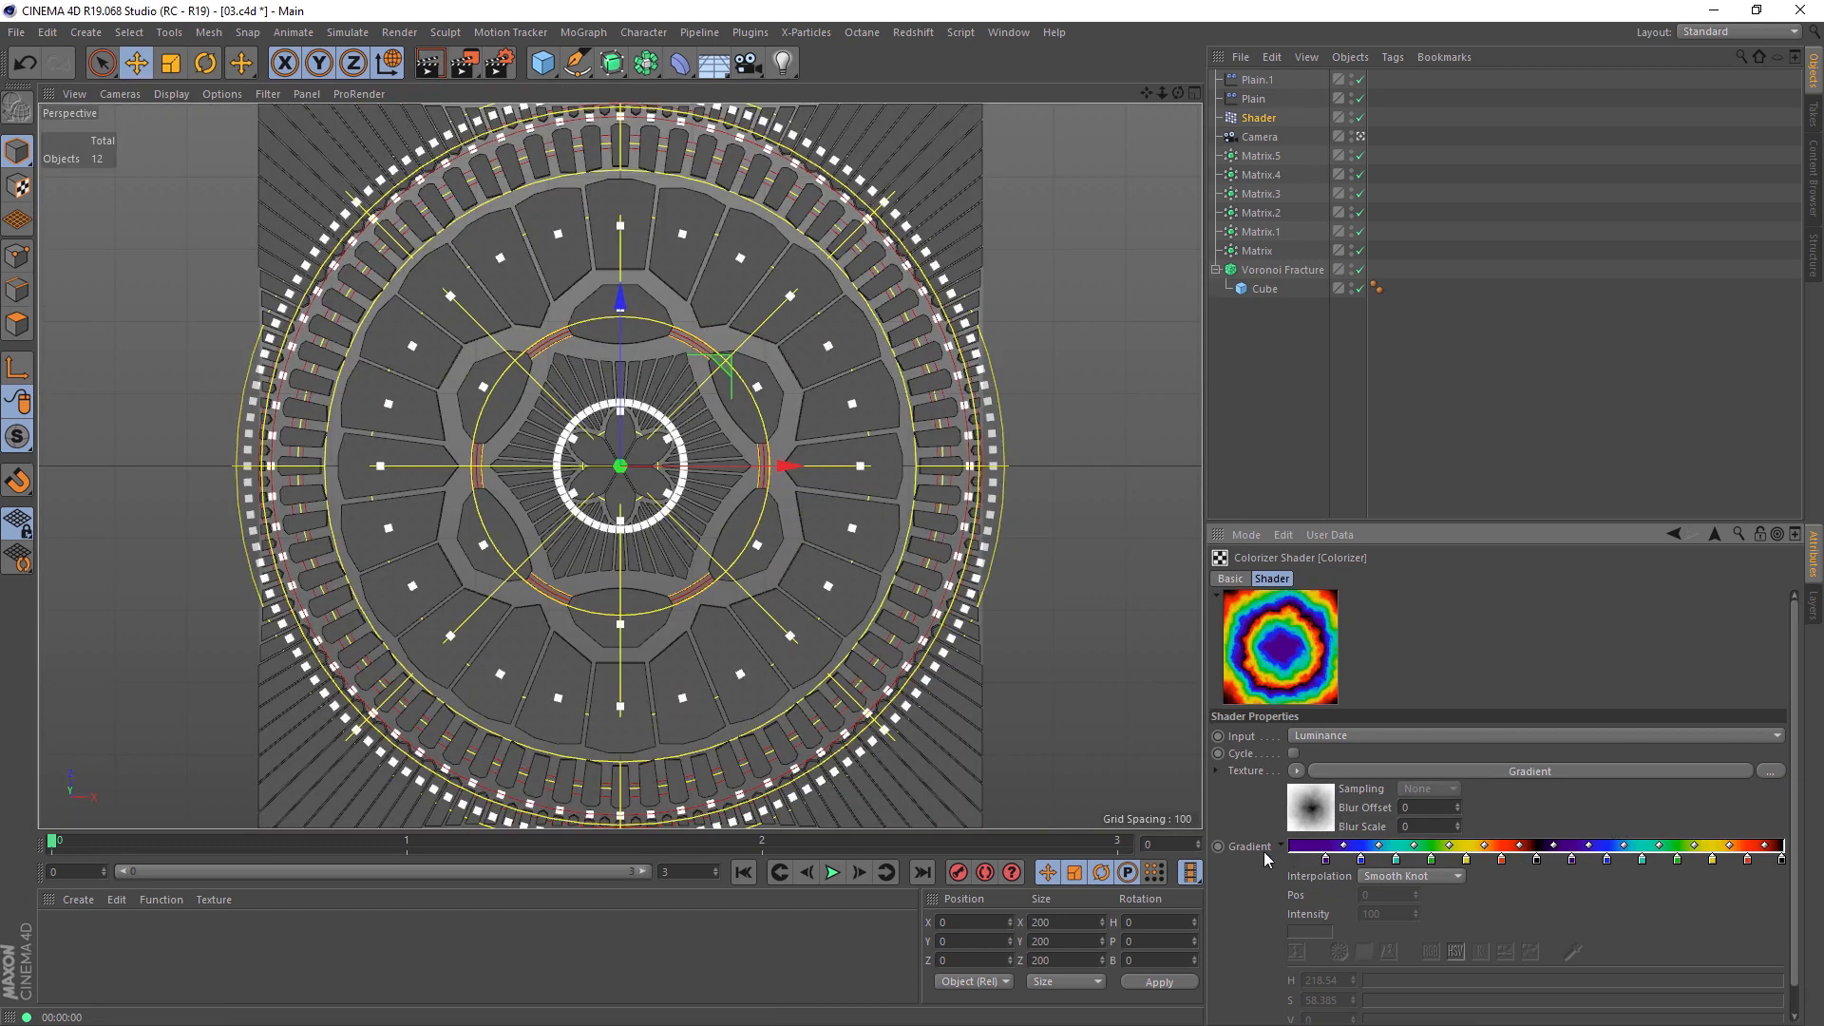
pyautogui.click(424, 73)
pyautogui.click(1034, 310)
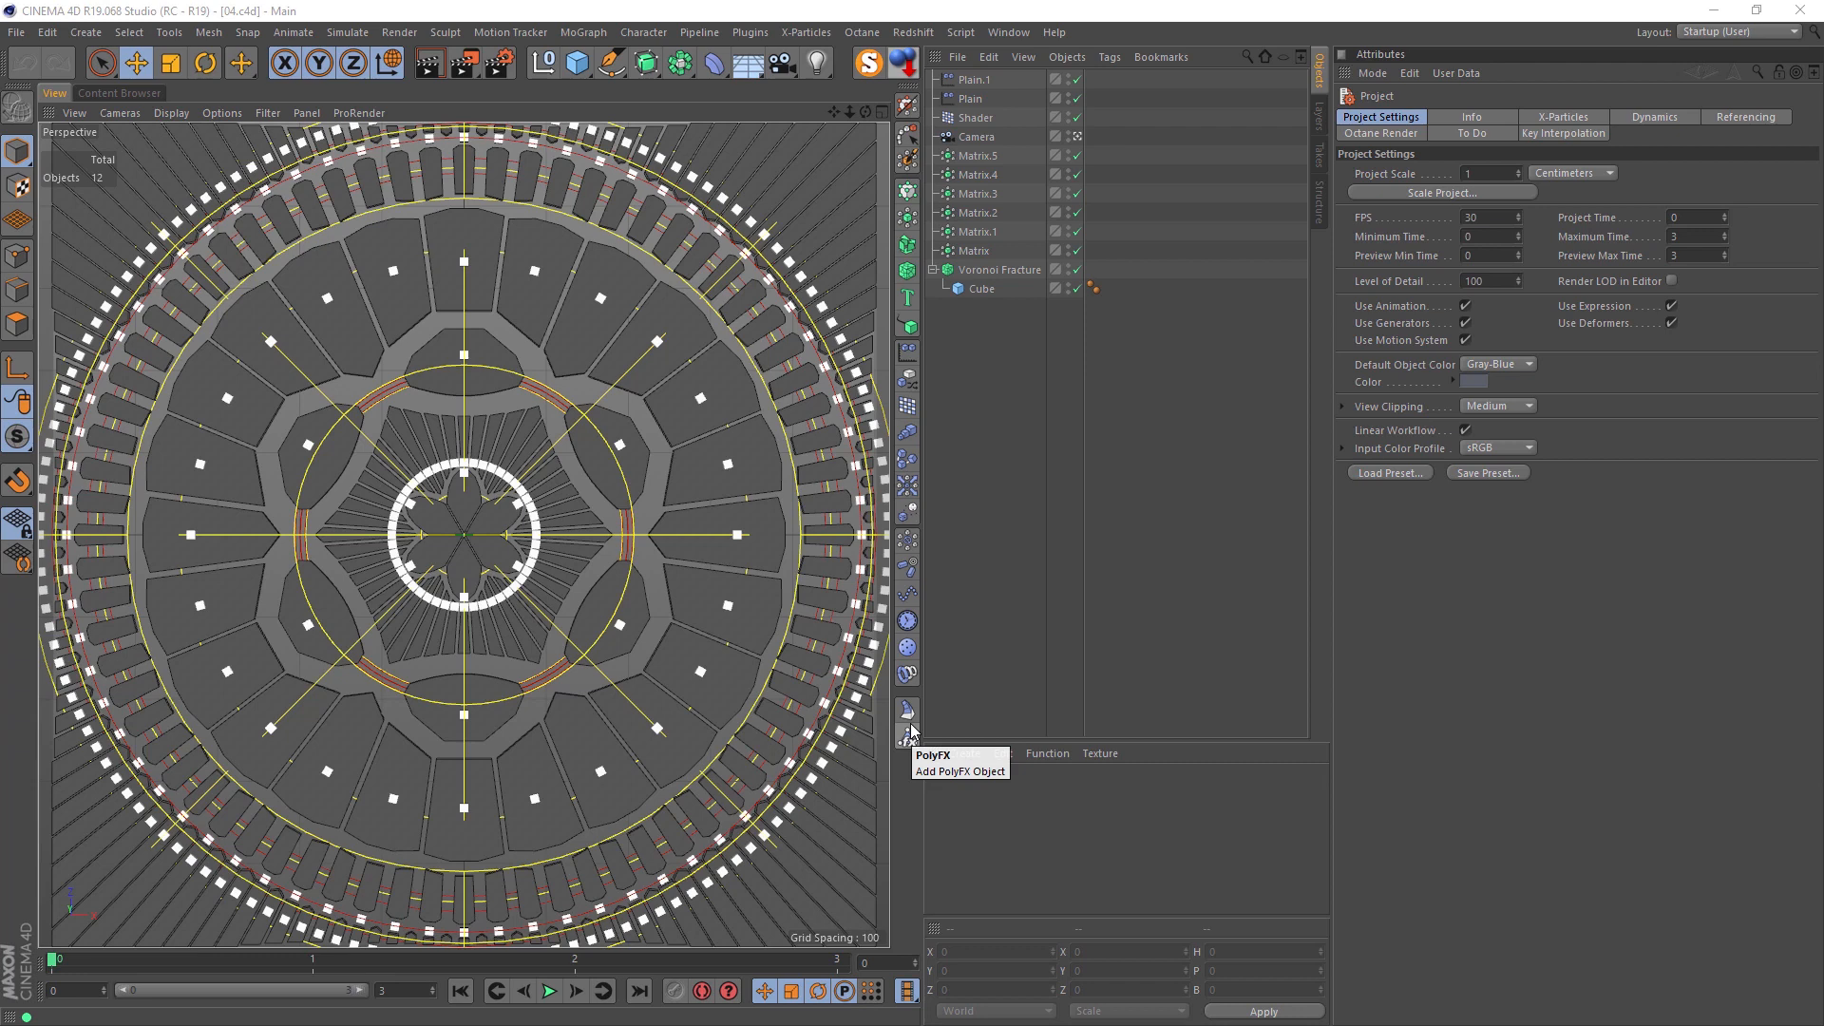
# Step: Delete both Plain effectors from the 04.c4d scene
pyautogui.click(970, 80)
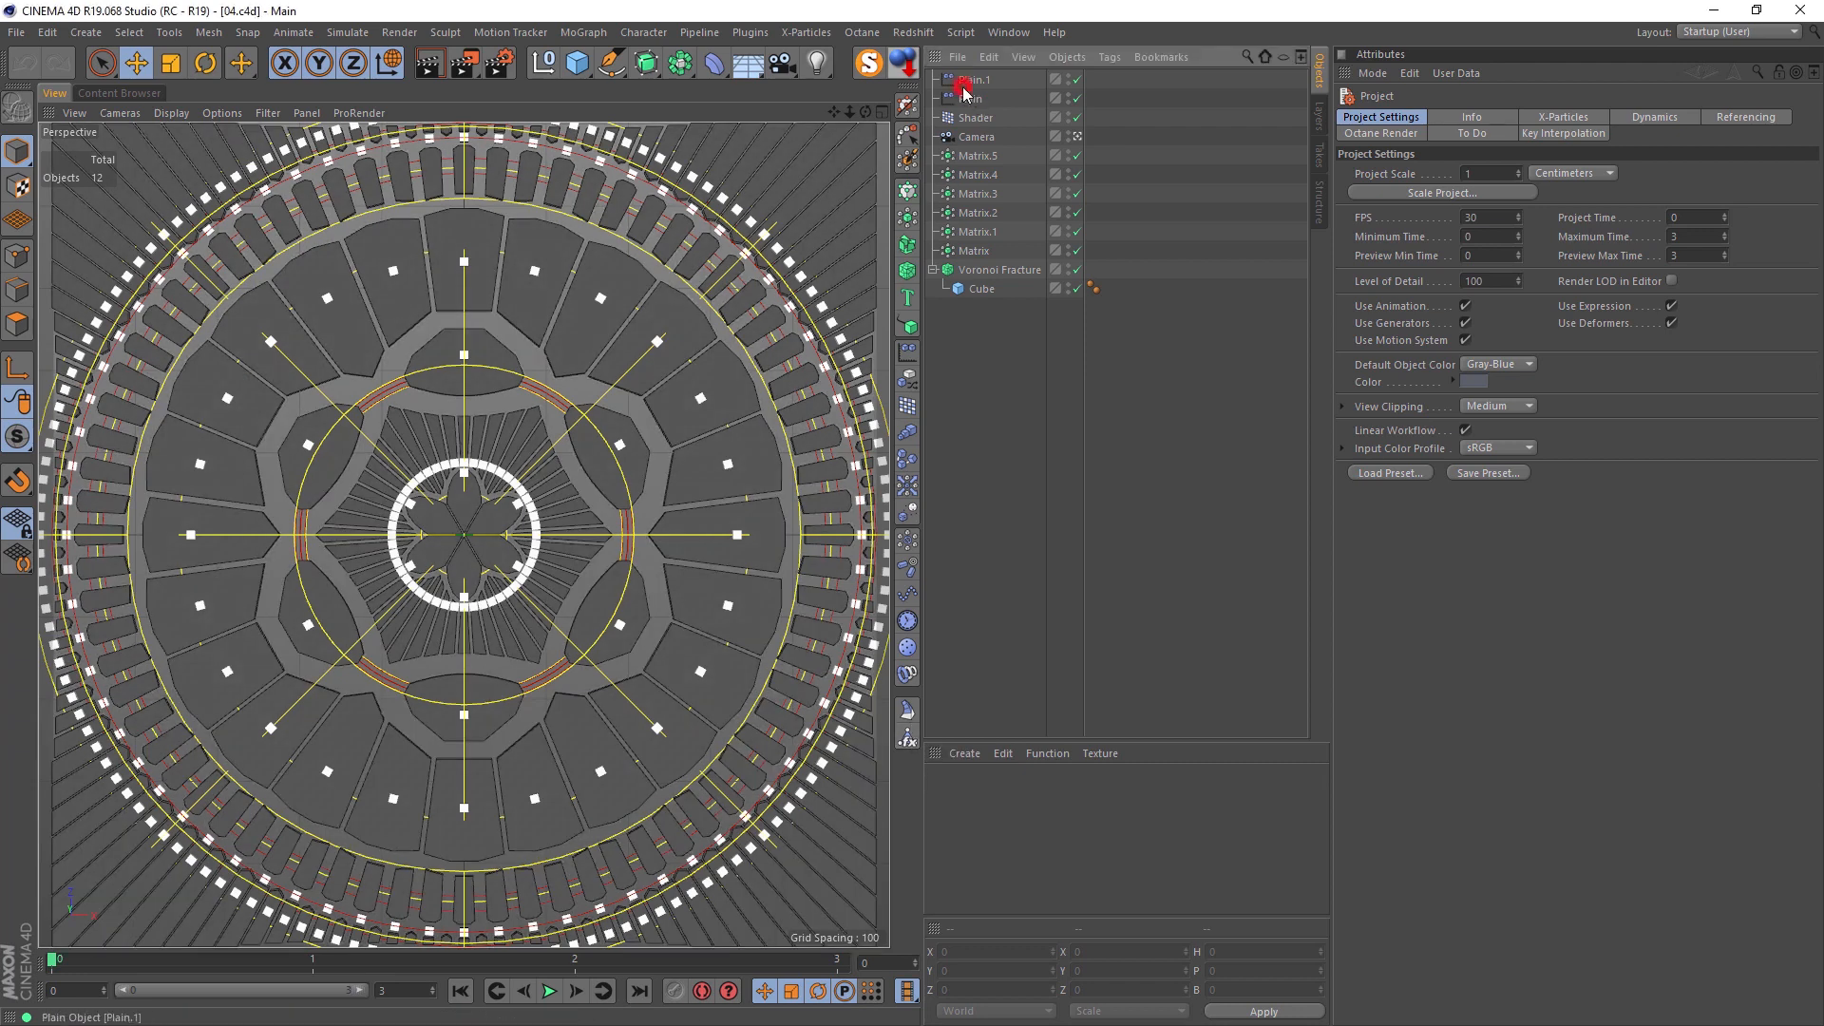
pyautogui.press('Delete')
pyautogui.click(969, 80)
pyautogui.press('Delete')
# Step: Replace the Shader effector's Colorizer with a Noise shader and open the noise settings
pyautogui.click(973, 82)
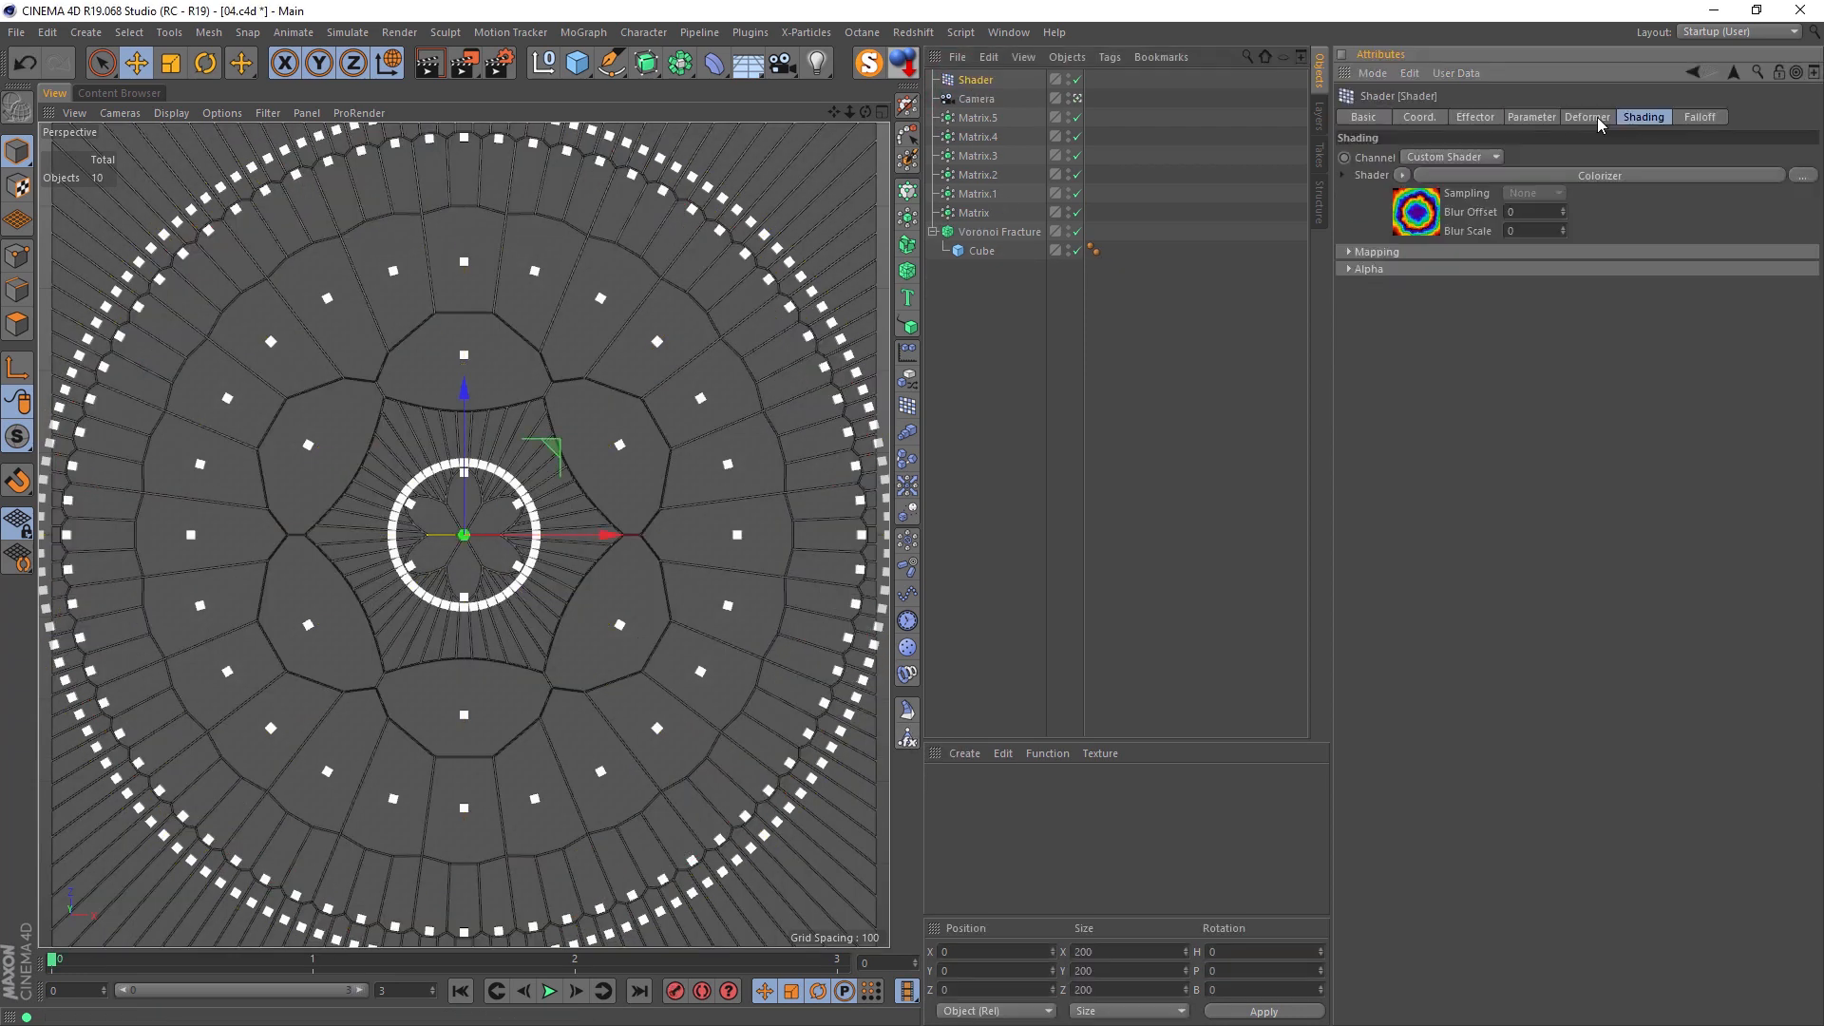
pyautogui.click(1401, 176)
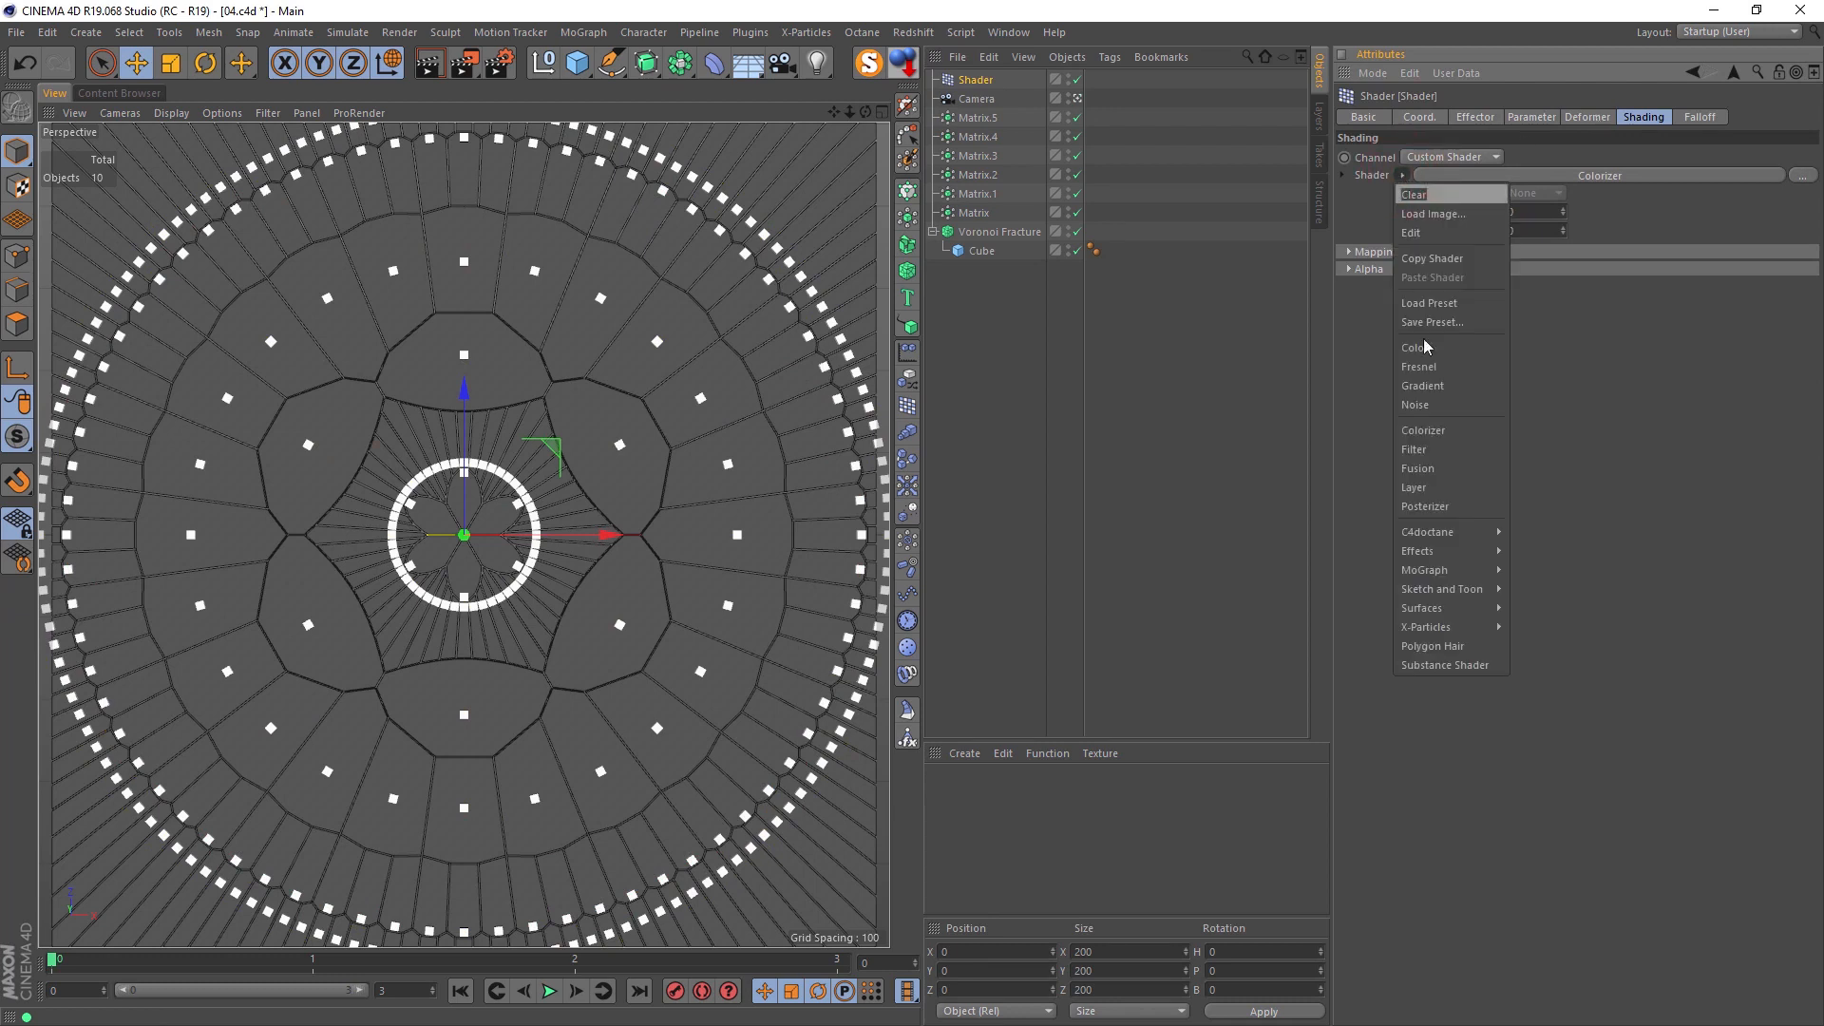
pyautogui.click(1443, 404)
pyautogui.click(1416, 205)
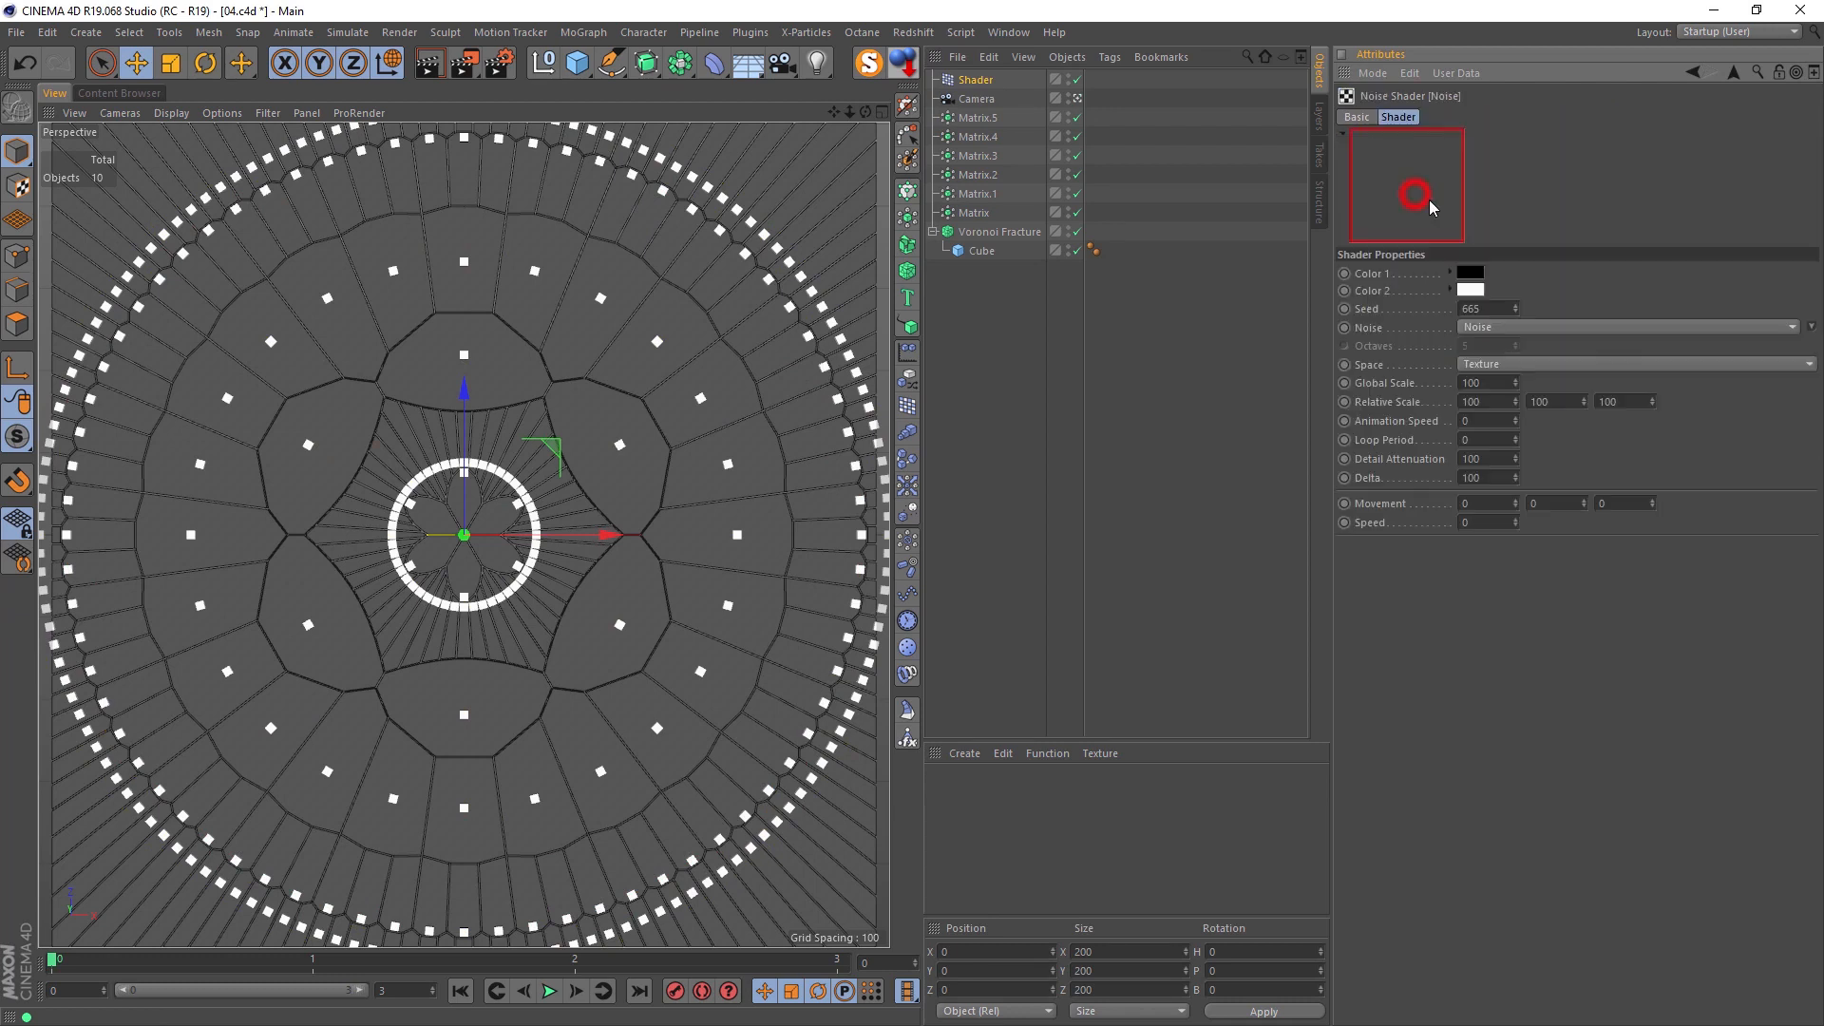
# Step: Render the view with the Noise shader's contrast at 52, and reduce the contrast to 34
pyautogui.click(1725, 641)
pyautogui.moveTo(1728, 644); pyautogui.dragTo(1749, 641)
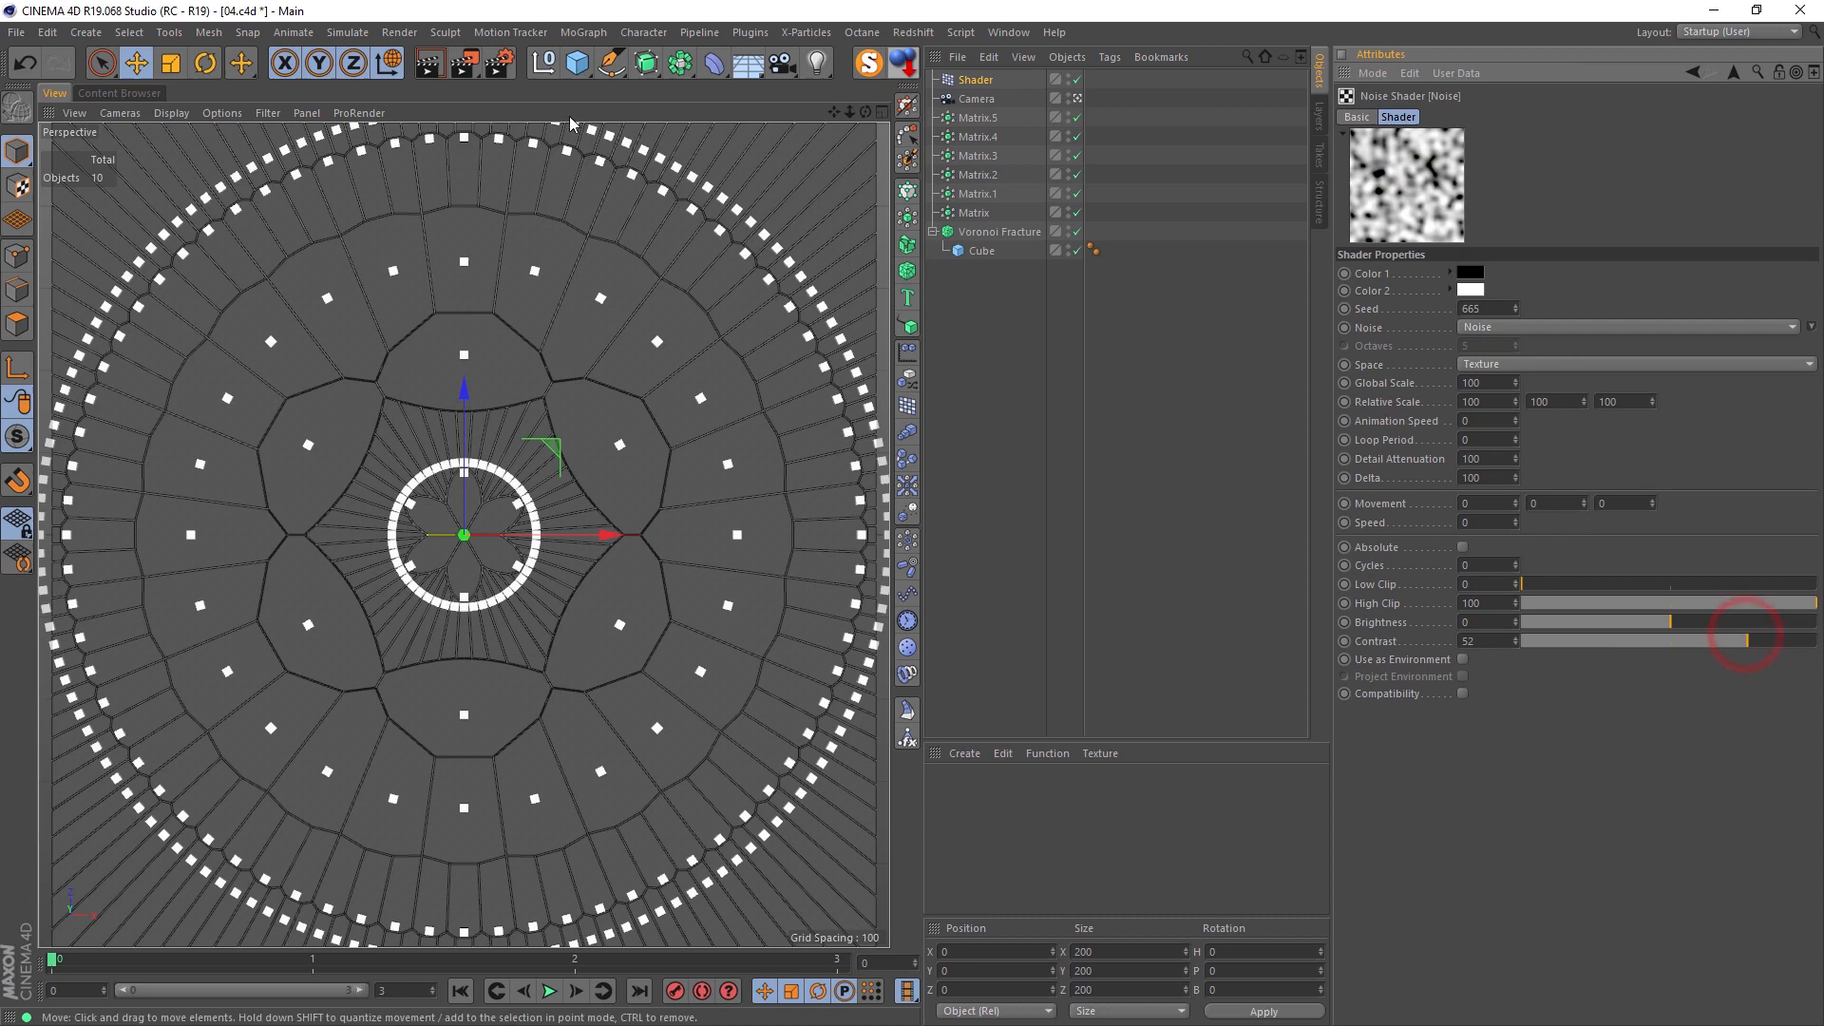
pyautogui.click(429, 64)
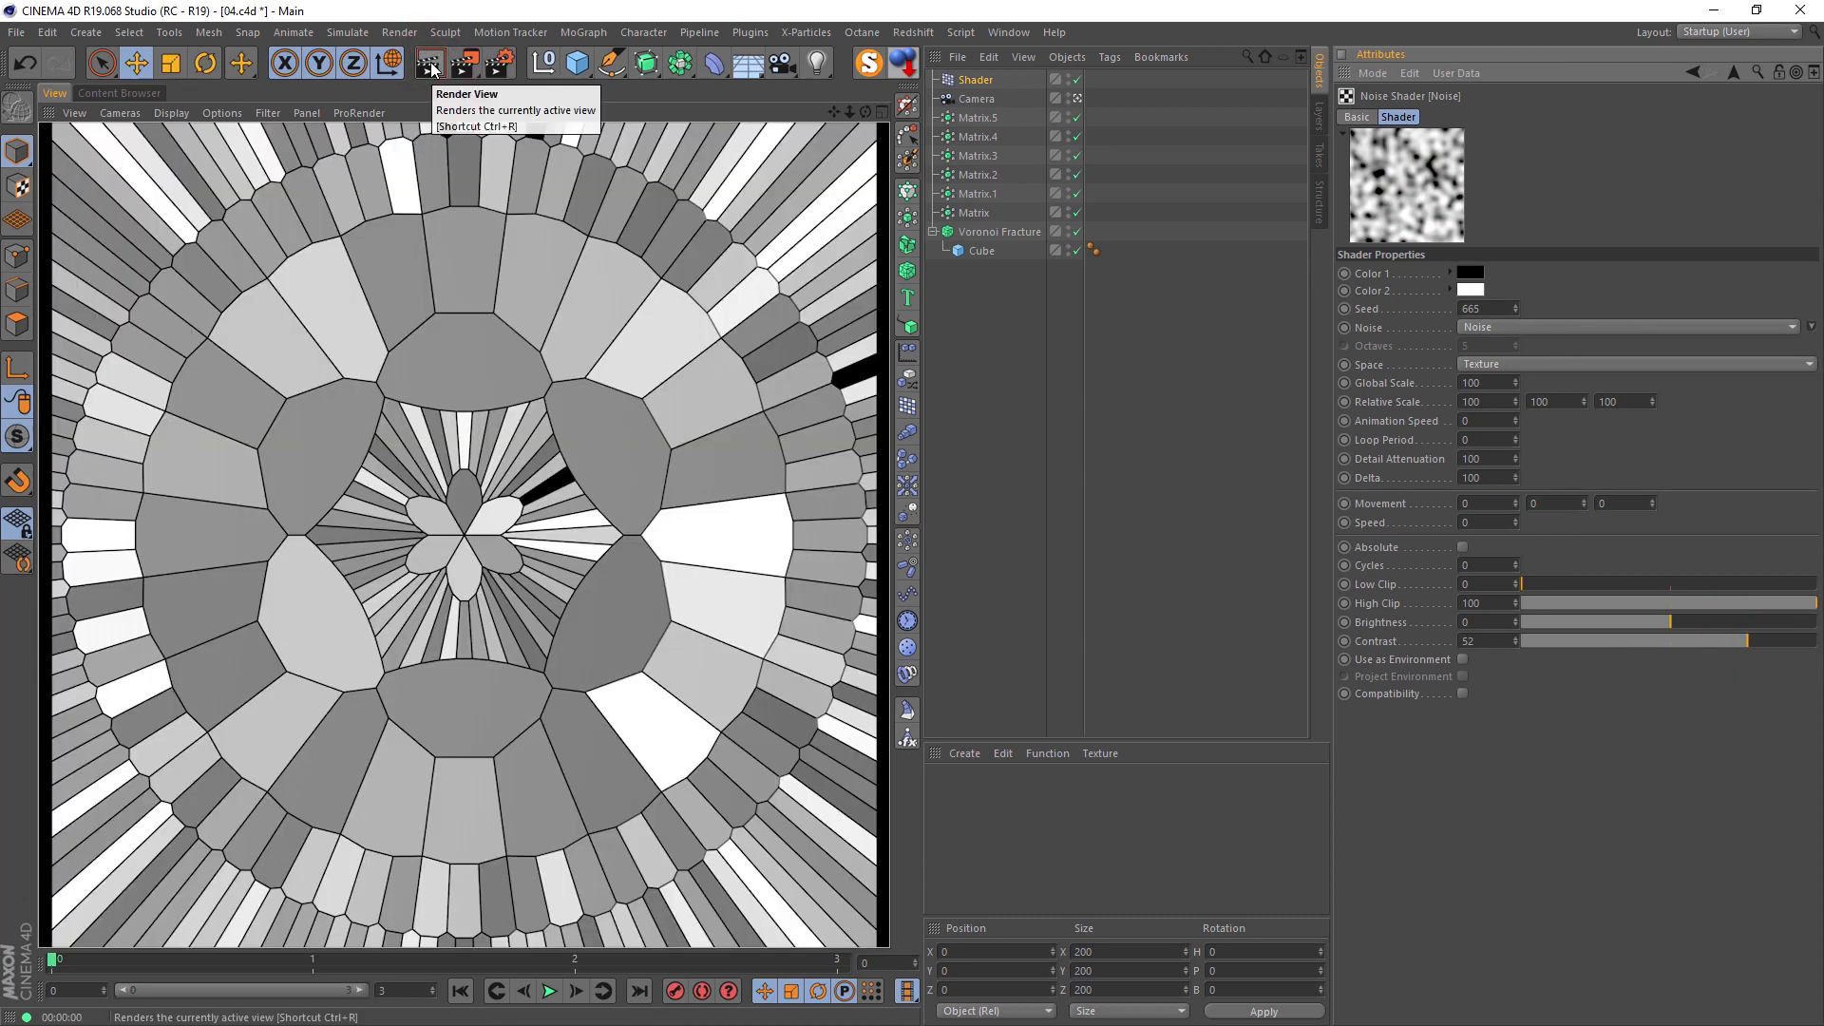
pyautogui.click(1721, 642)
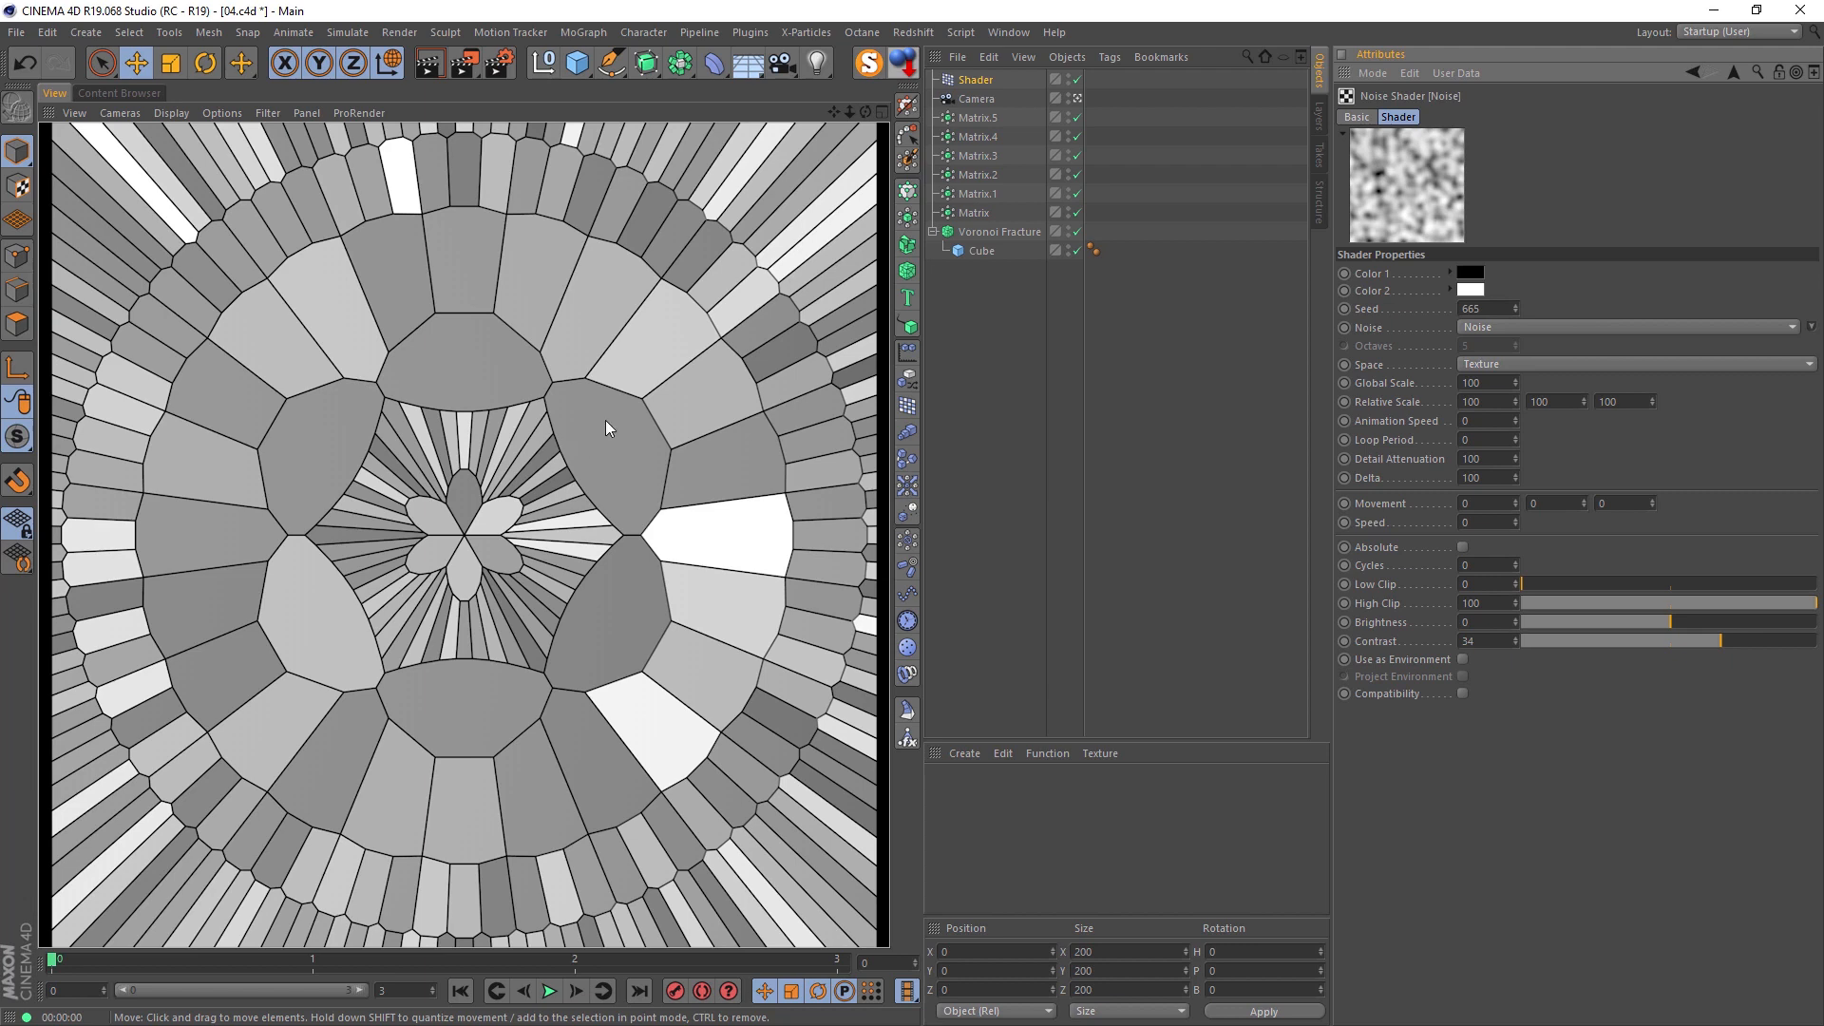
# Step: Enable the Shader effector's Scale transform and leave the camera view to see the fracture in perspective
pyautogui.click(976, 80)
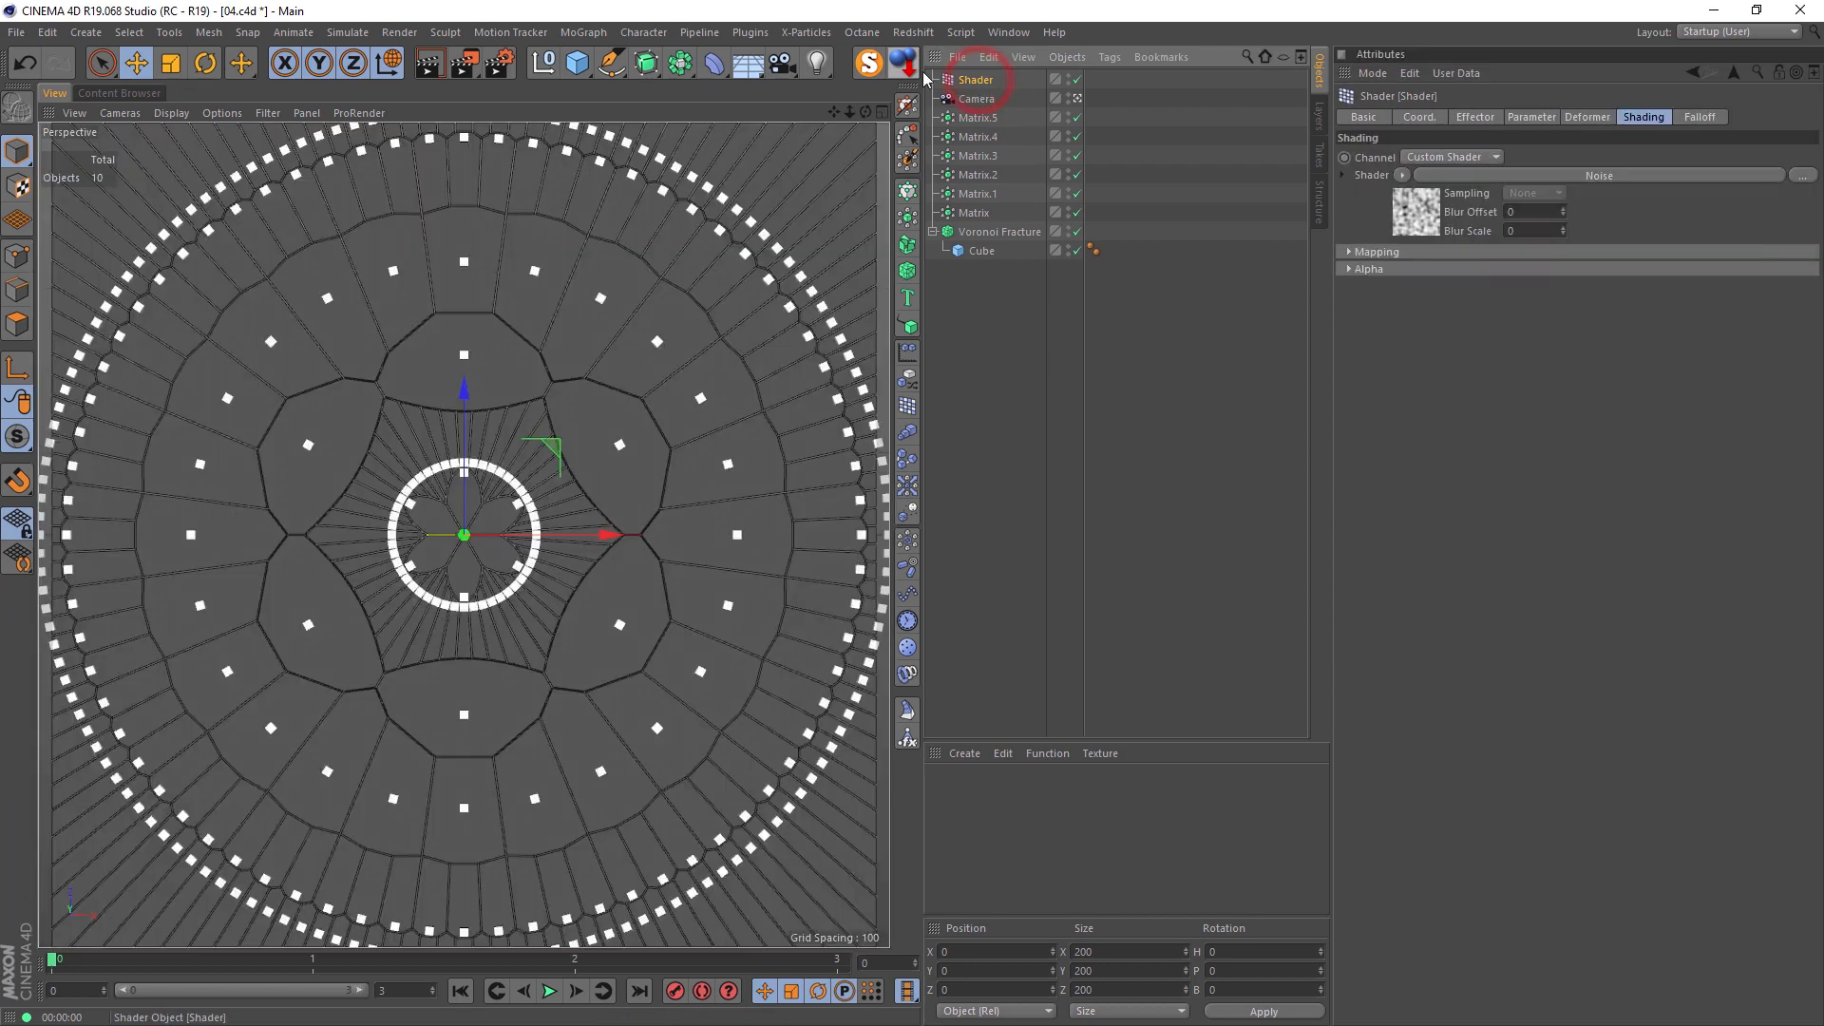
pyautogui.click(1519, 120)
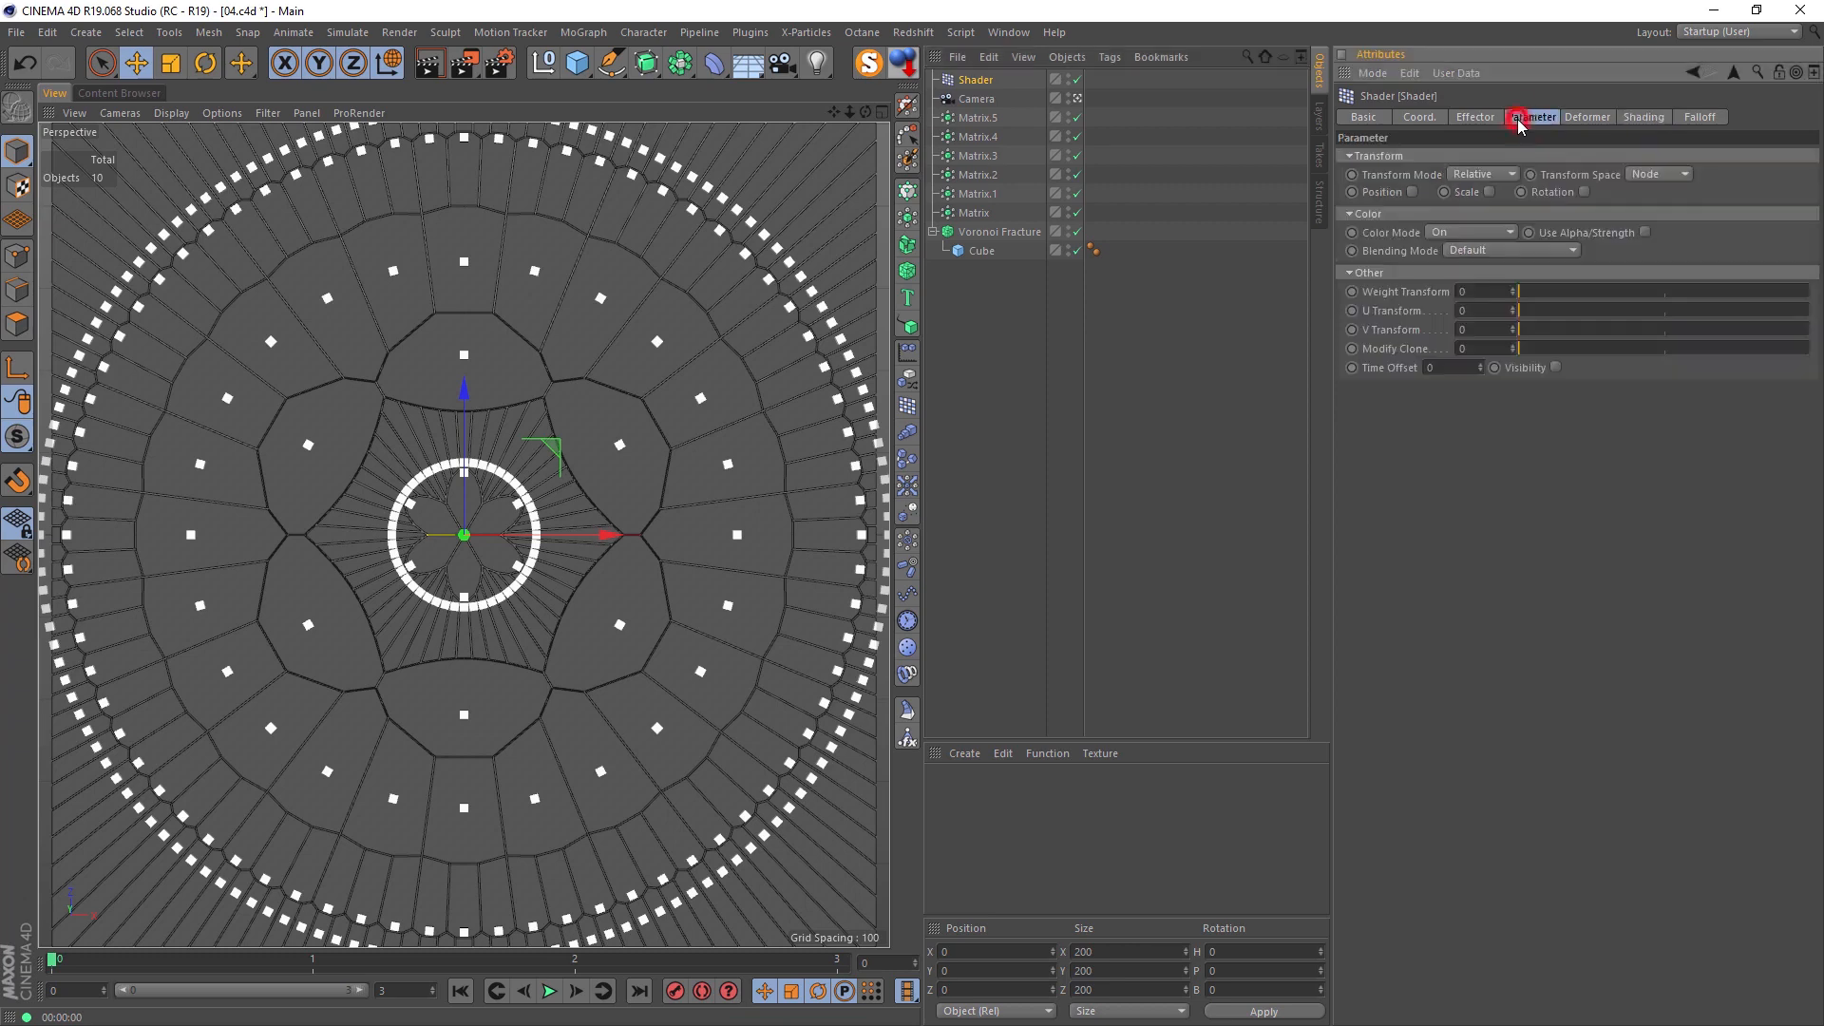
pyautogui.click(1490, 192)
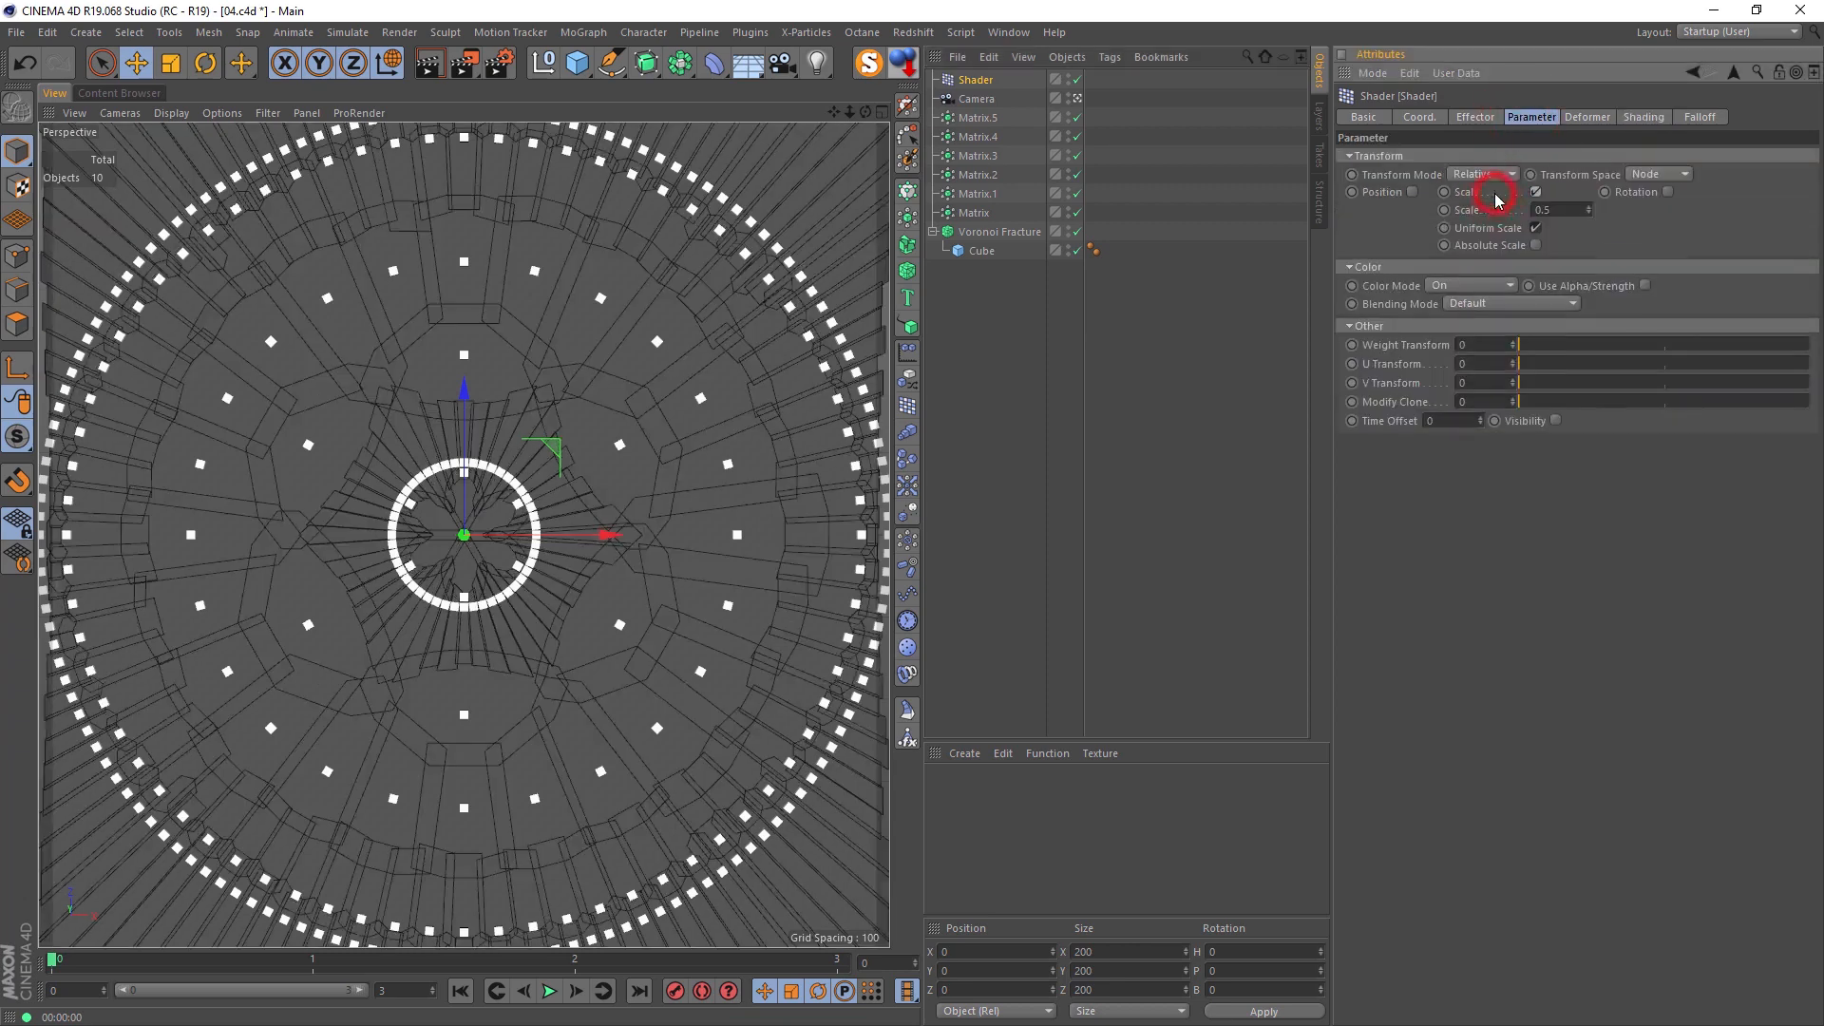
pyautogui.click(1078, 98)
pyautogui.keyDown('alt'); pyautogui.moveTo(684, 499); pyautogui.dragTo(732, 448); pyautogui.keyUp('alt')
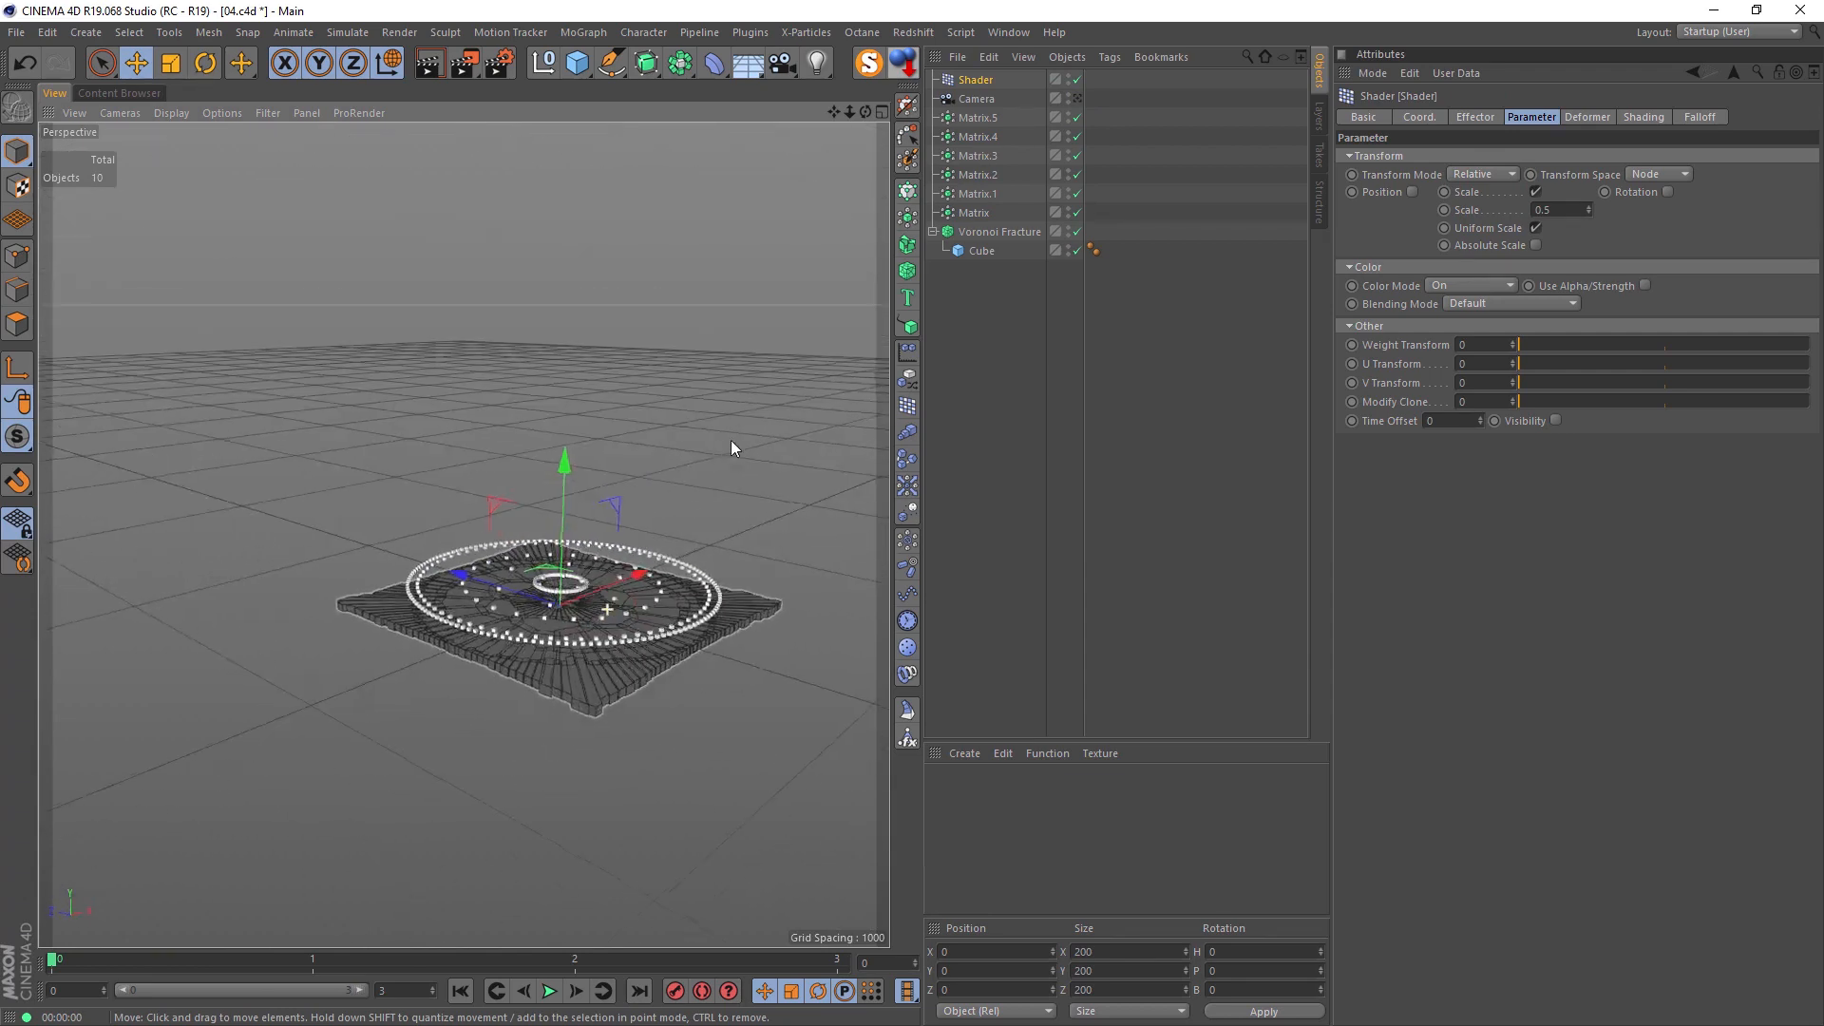
pyautogui.scroll(5, 731, 449)
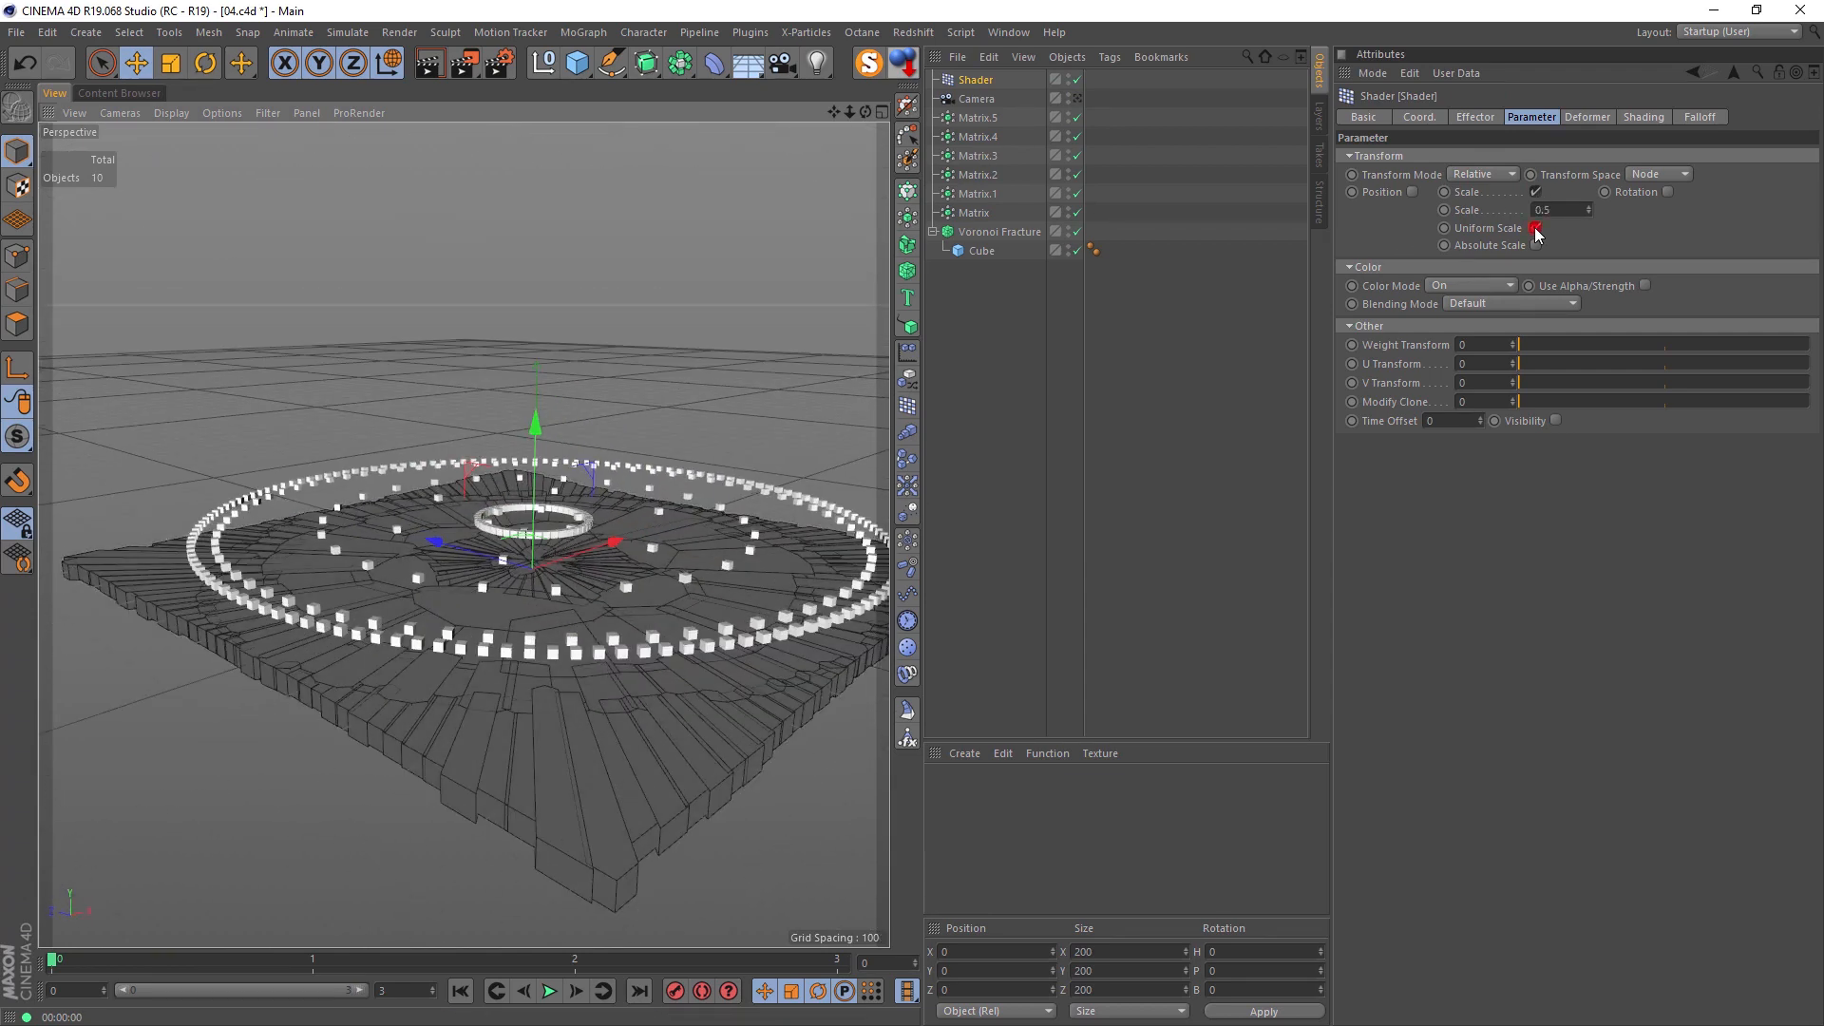
# Step: Turn off the Shader effector's Uniform Scale and set its Y scale to 10.39
pyautogui.click(1537, 228)
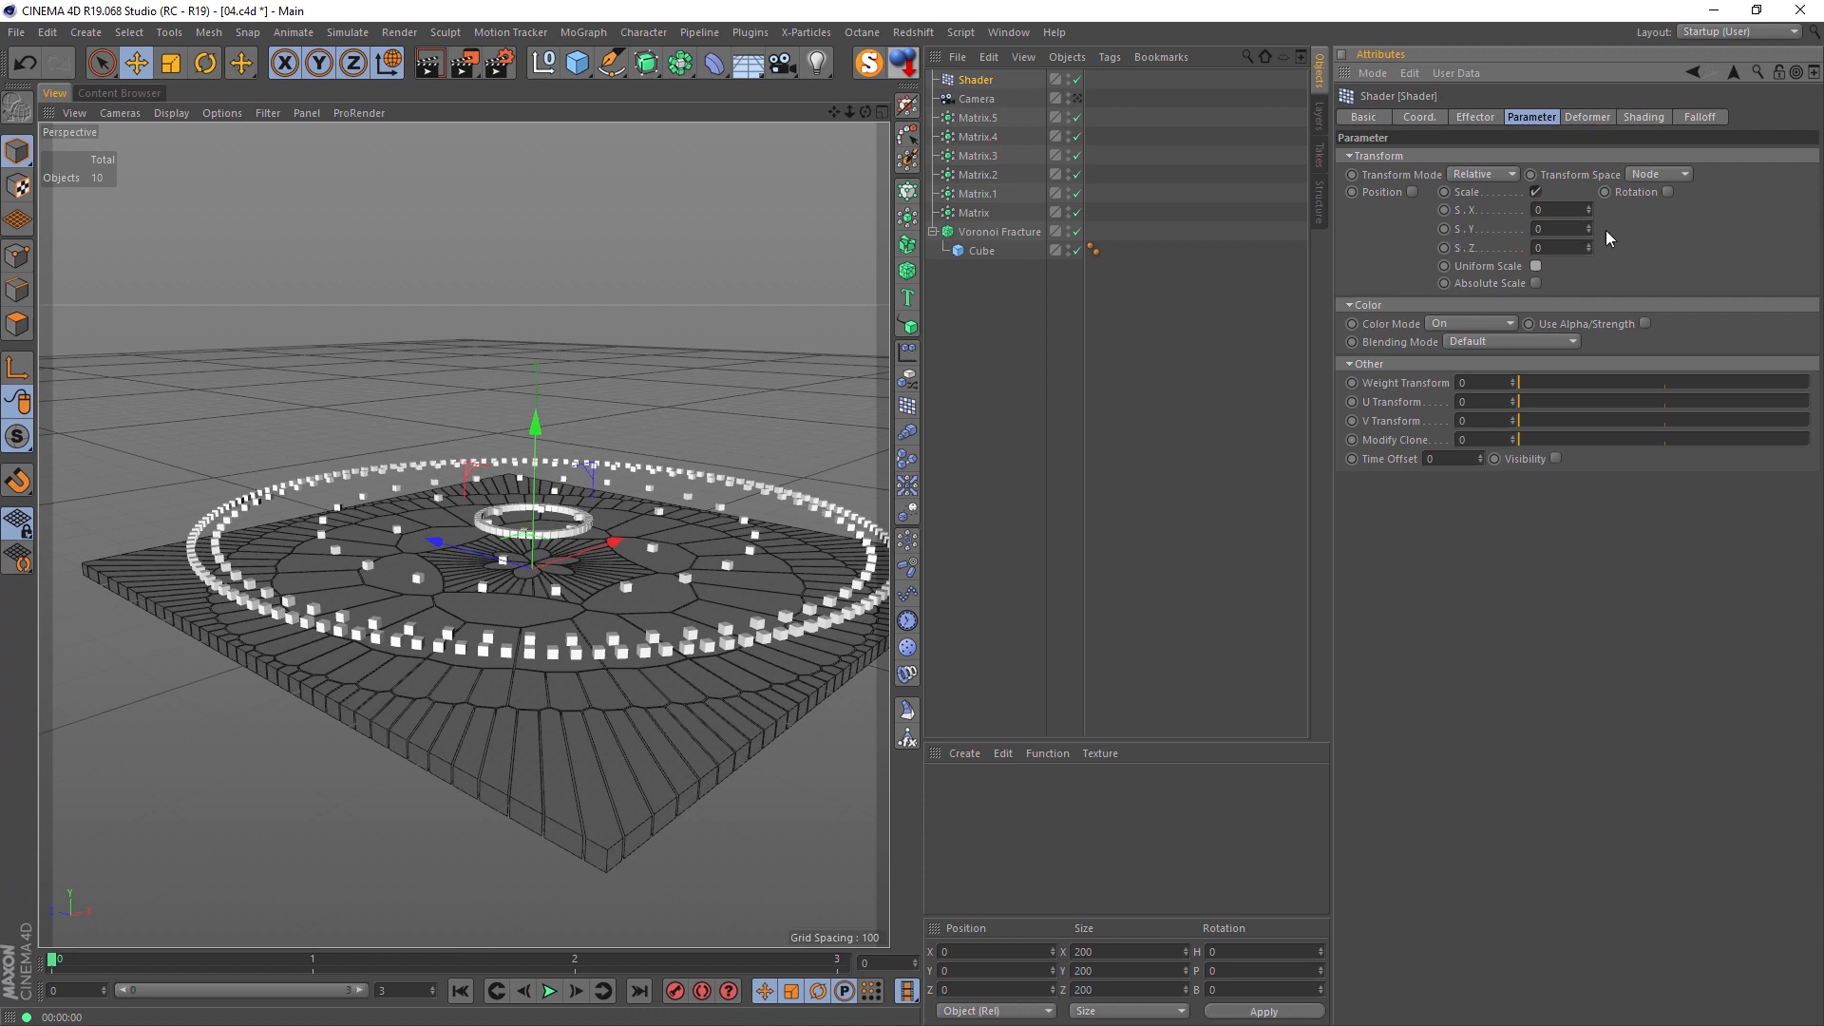
pyautogui.moveTo(1589, 229); pyautogui.dragTo(1588, 105)
pyautogui.scroll(5, 567, 563)
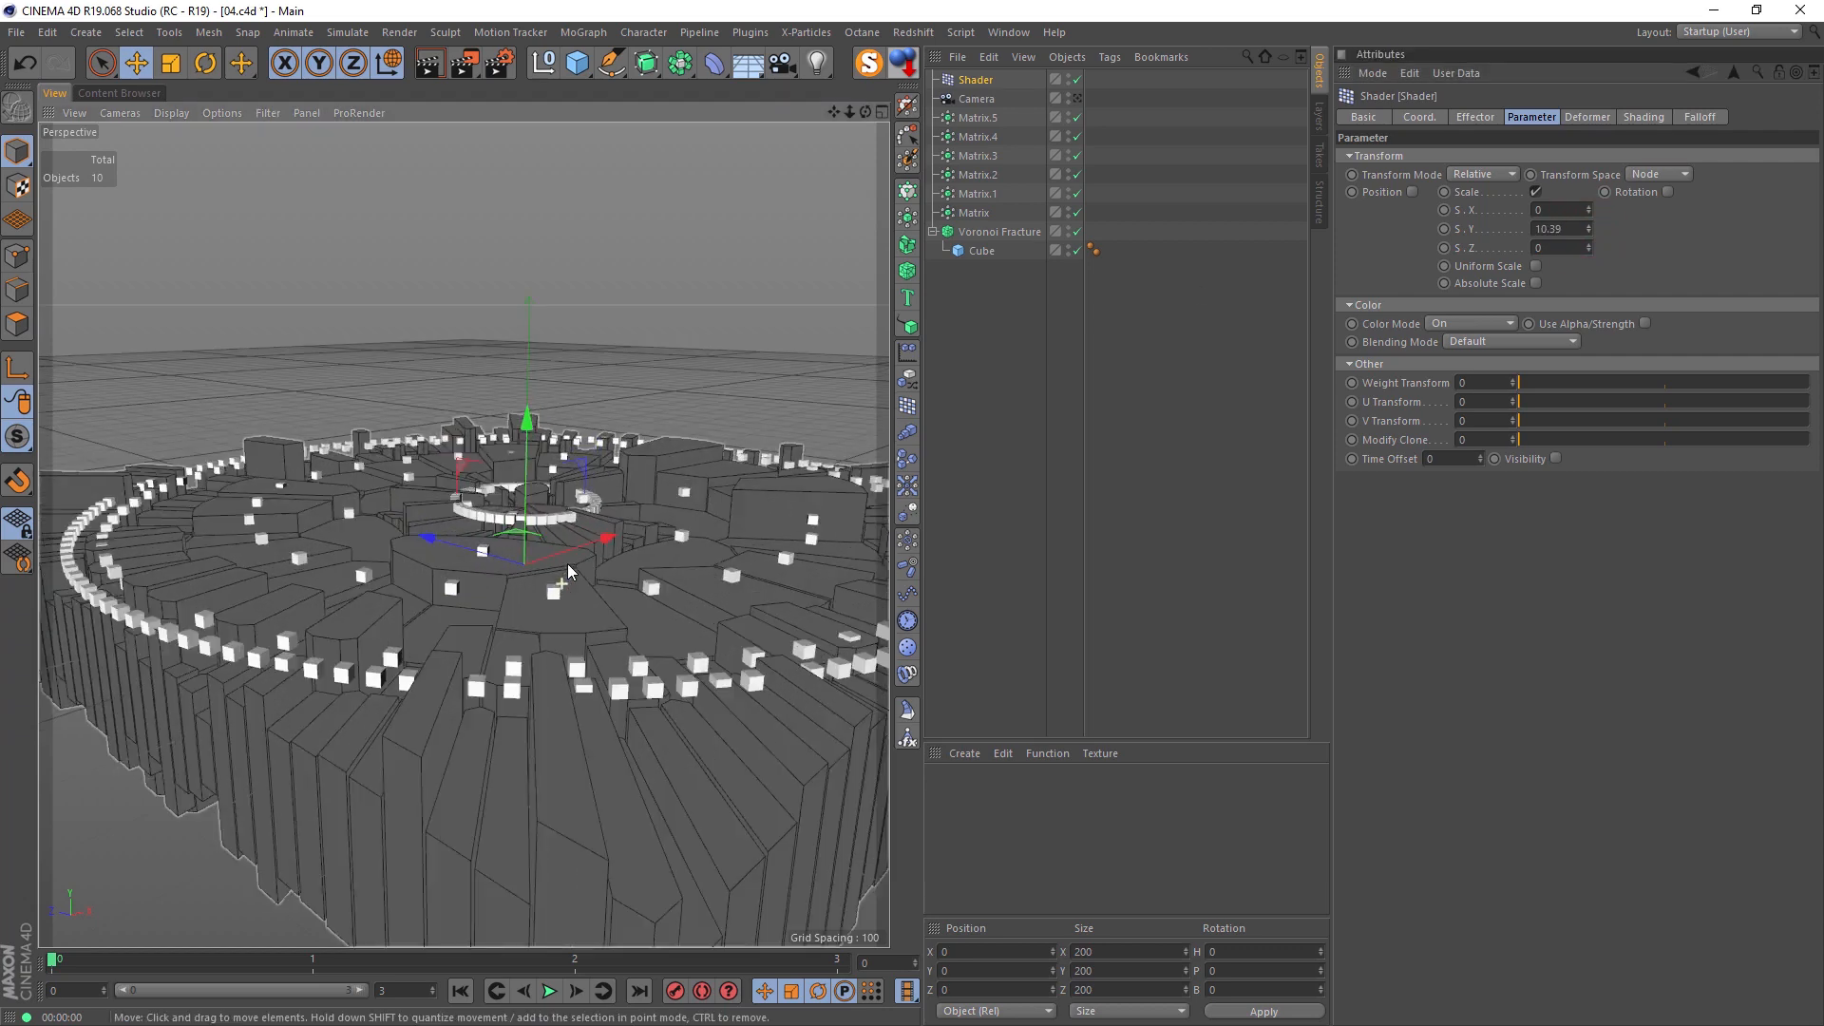
pyautogui.keyDown('alt'); pyautogui.moveTo(654, 548); pyautogui.dragTo(528, 586); pyautogui.keyUp('alt')
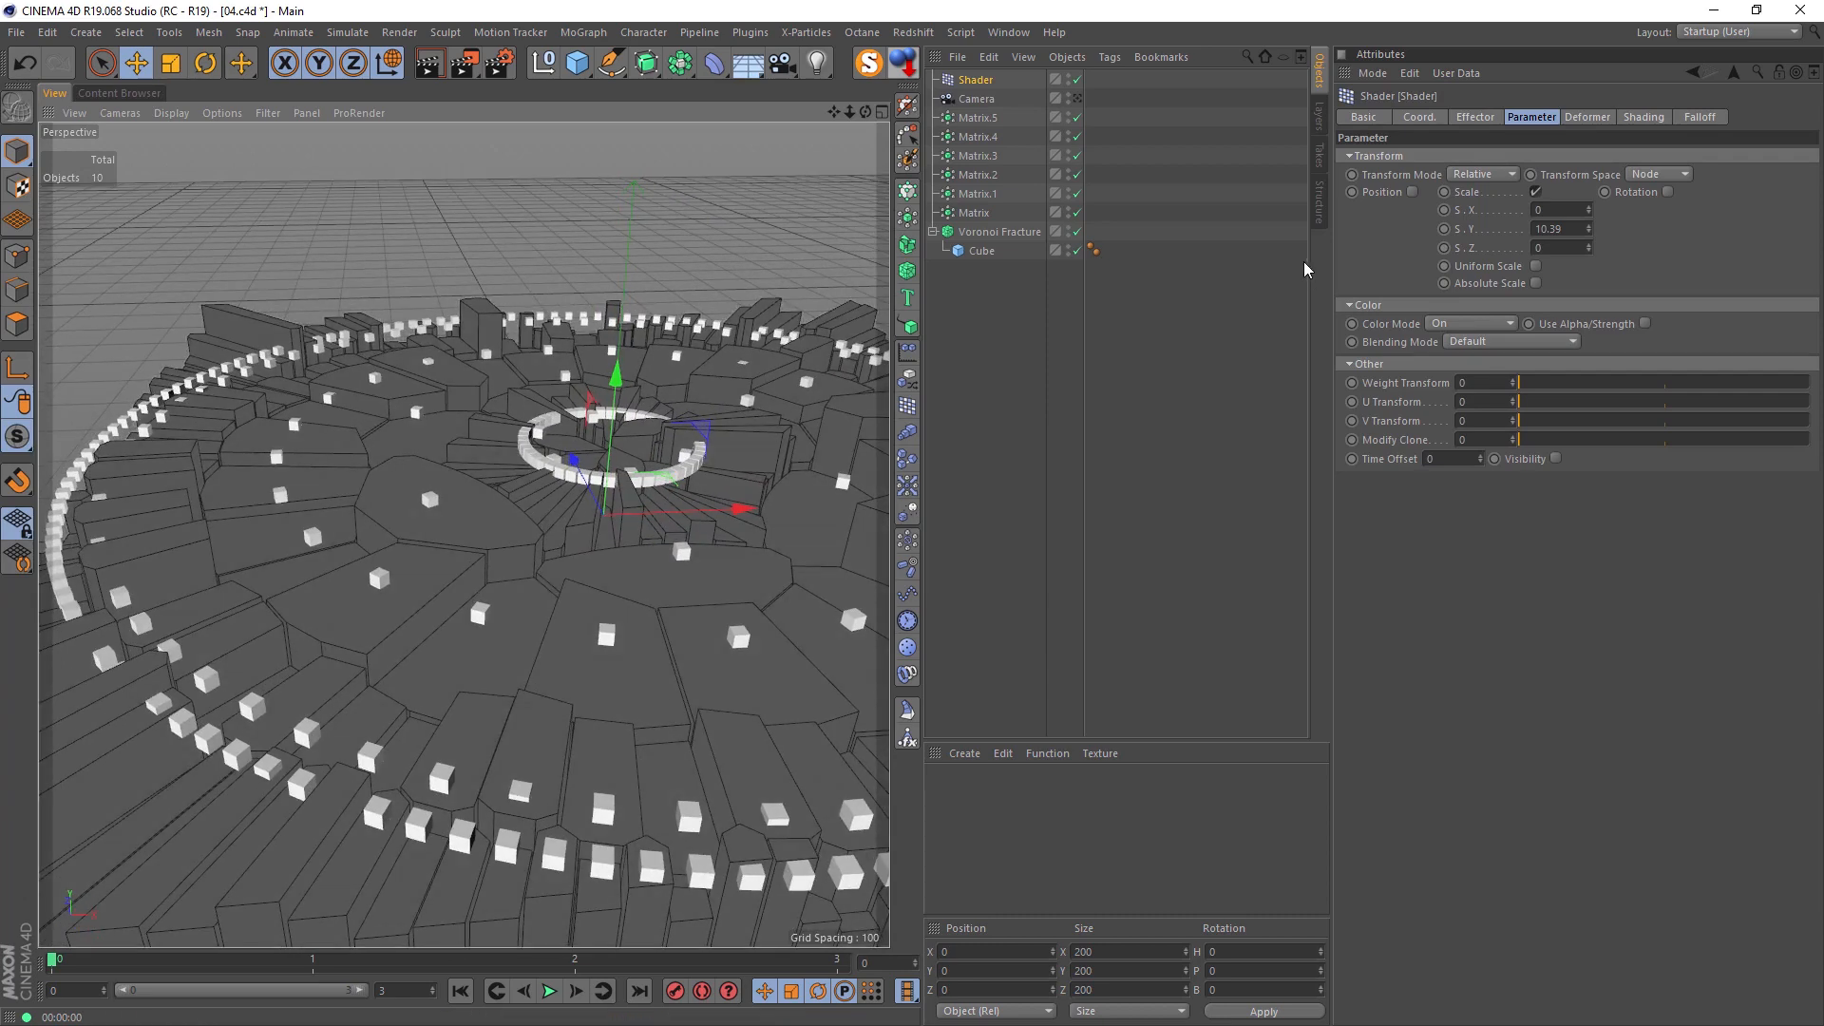
# Step: Replace the Shader effector's Noise shader with a Gradient
pyautogui.click(1642, 117)
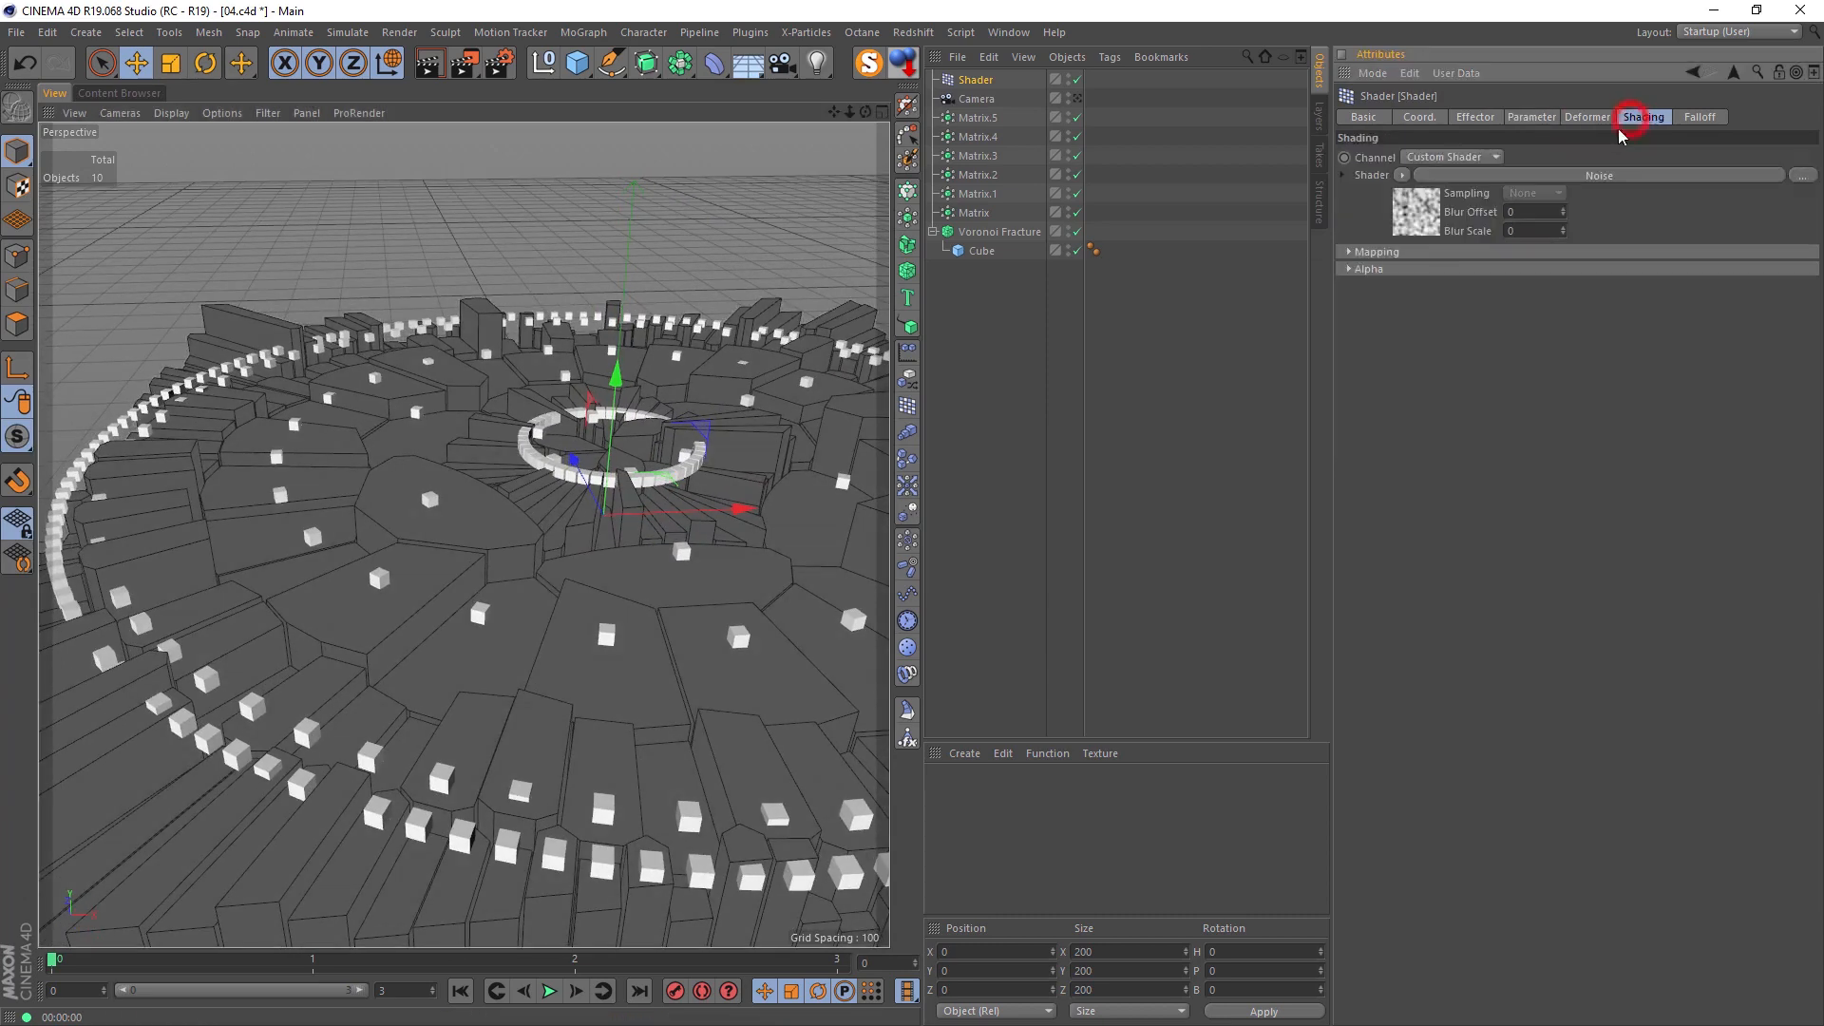
pyautogui.click(1404, 177)
pyautogui.click(1451, 389)
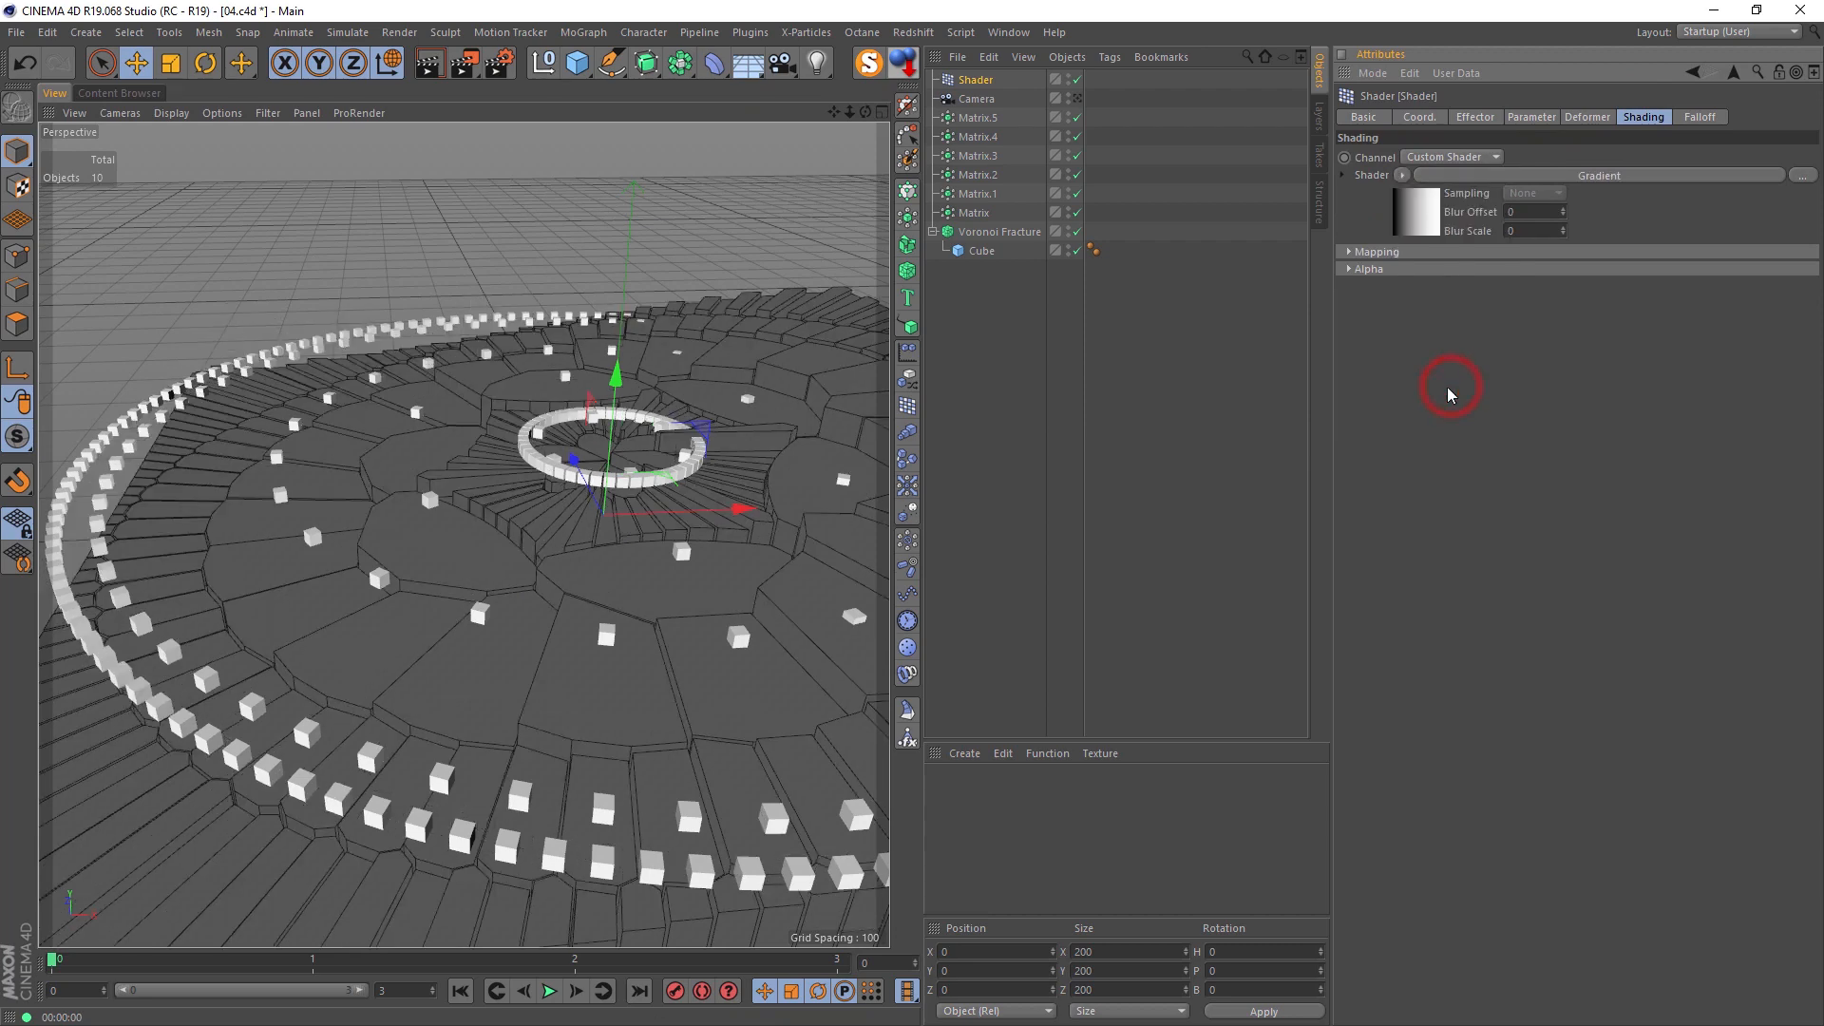
pyautogui.keyDown('alt'); pyautogui.moveTo(608, 532); pyautogui.dragTo(380, 523, button='middle'); pyautogui.keyUp('alt')
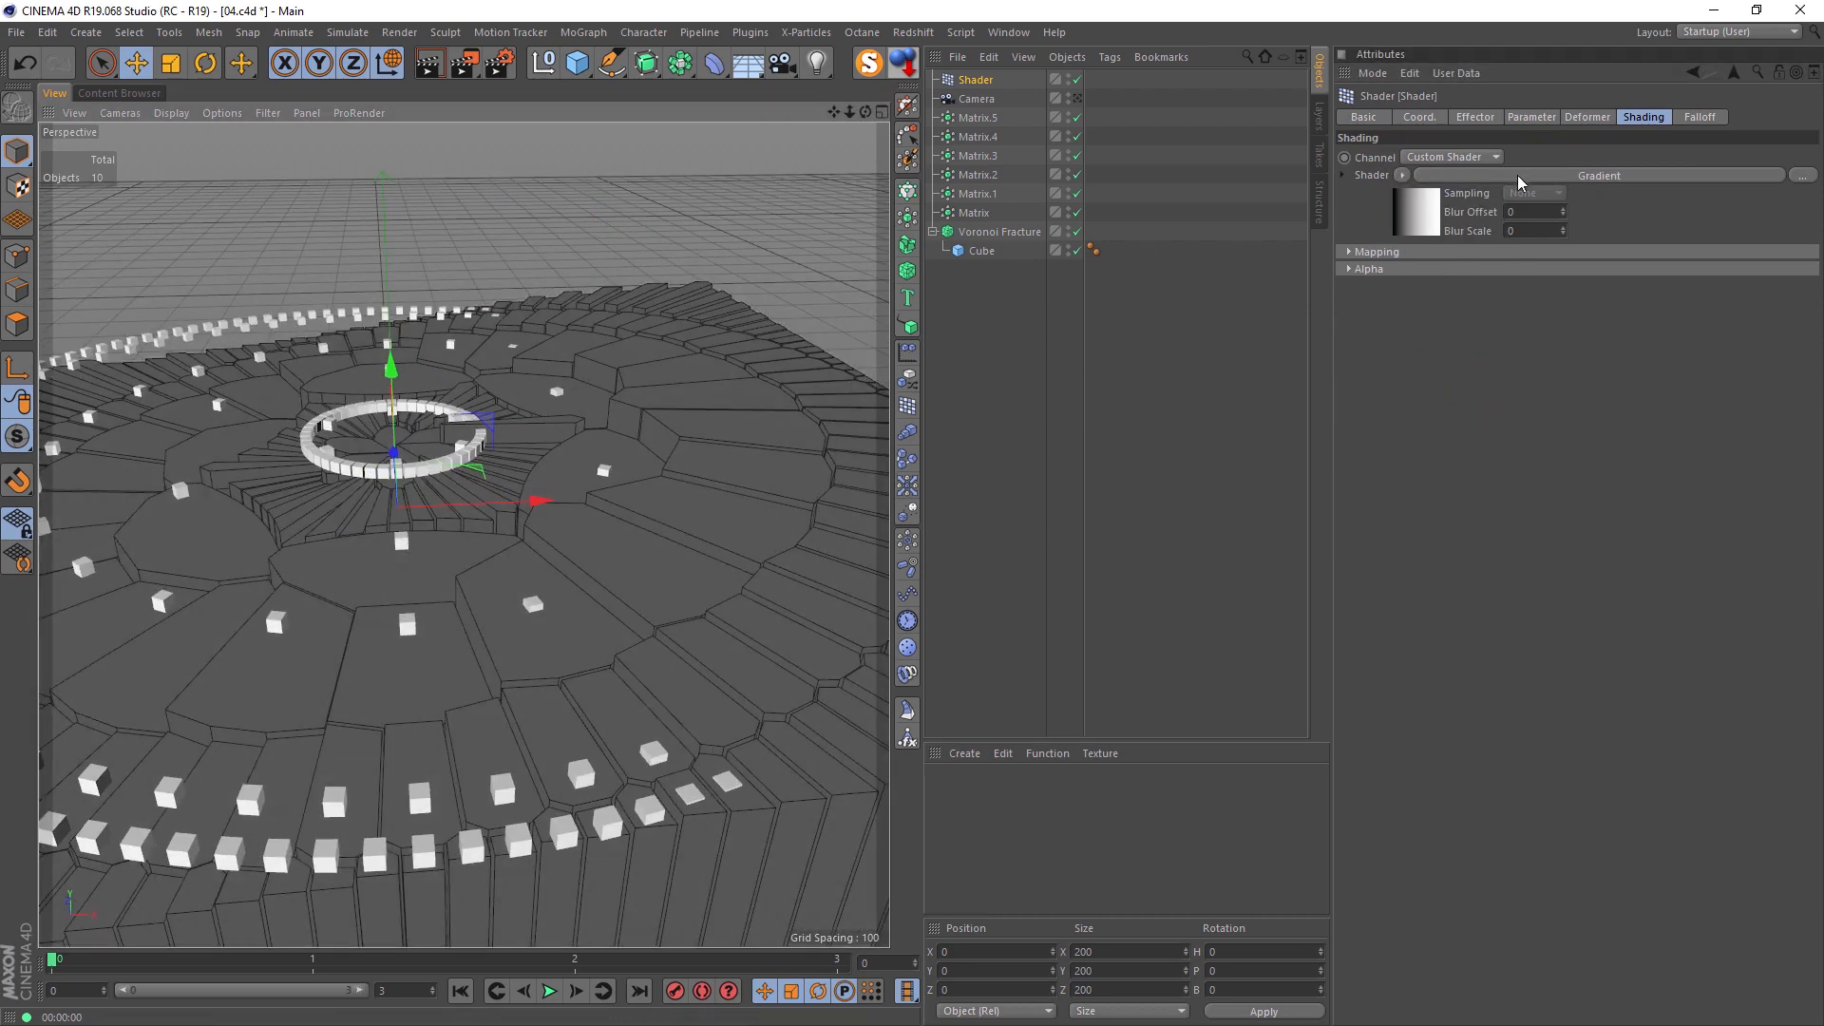
# Step: Open the Gradient shader's settings and set its type to 2D - Circular
pyautogui.click(1422, 211)
pyautogui.scroll(-2, 1448, 308)
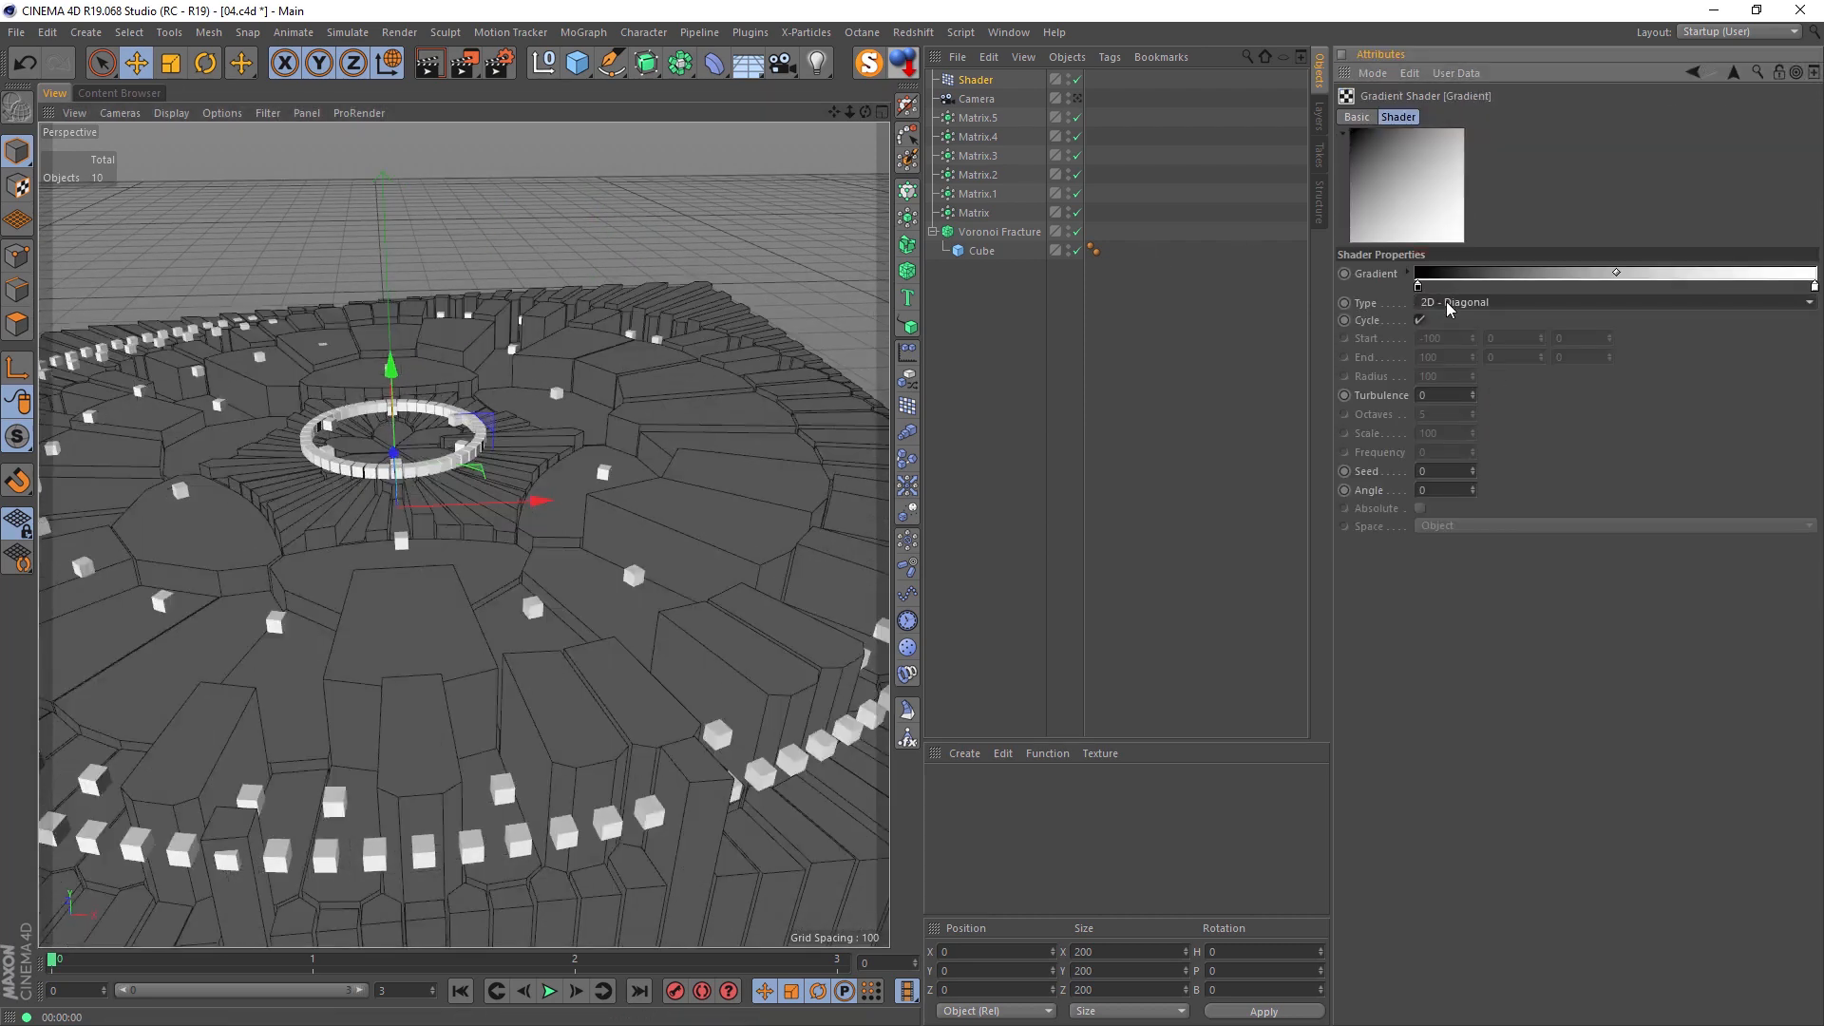
pyautogui.scroll(-2, 1450, 309)
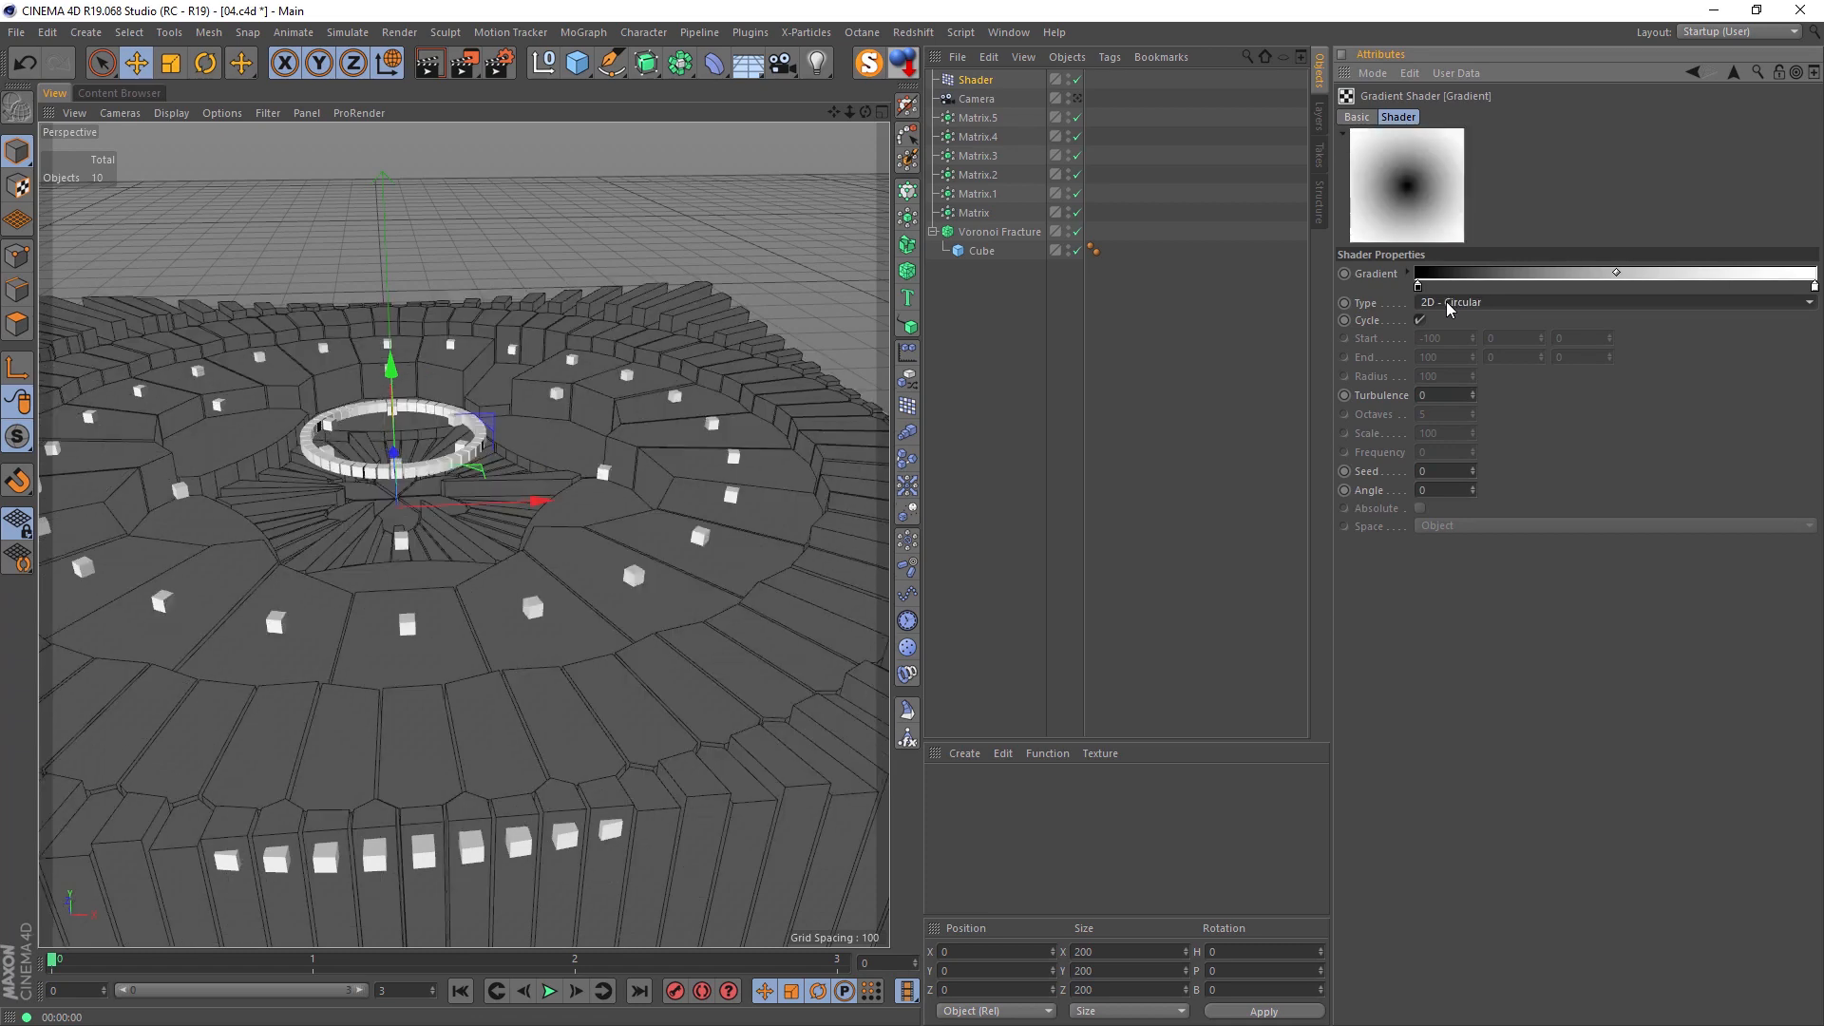
pyautogui.keyDown('alt'); pyautogui.moveTo(585, 443); pyautogui.dragTo(563, 523); pyautogui.keyUp('alt')
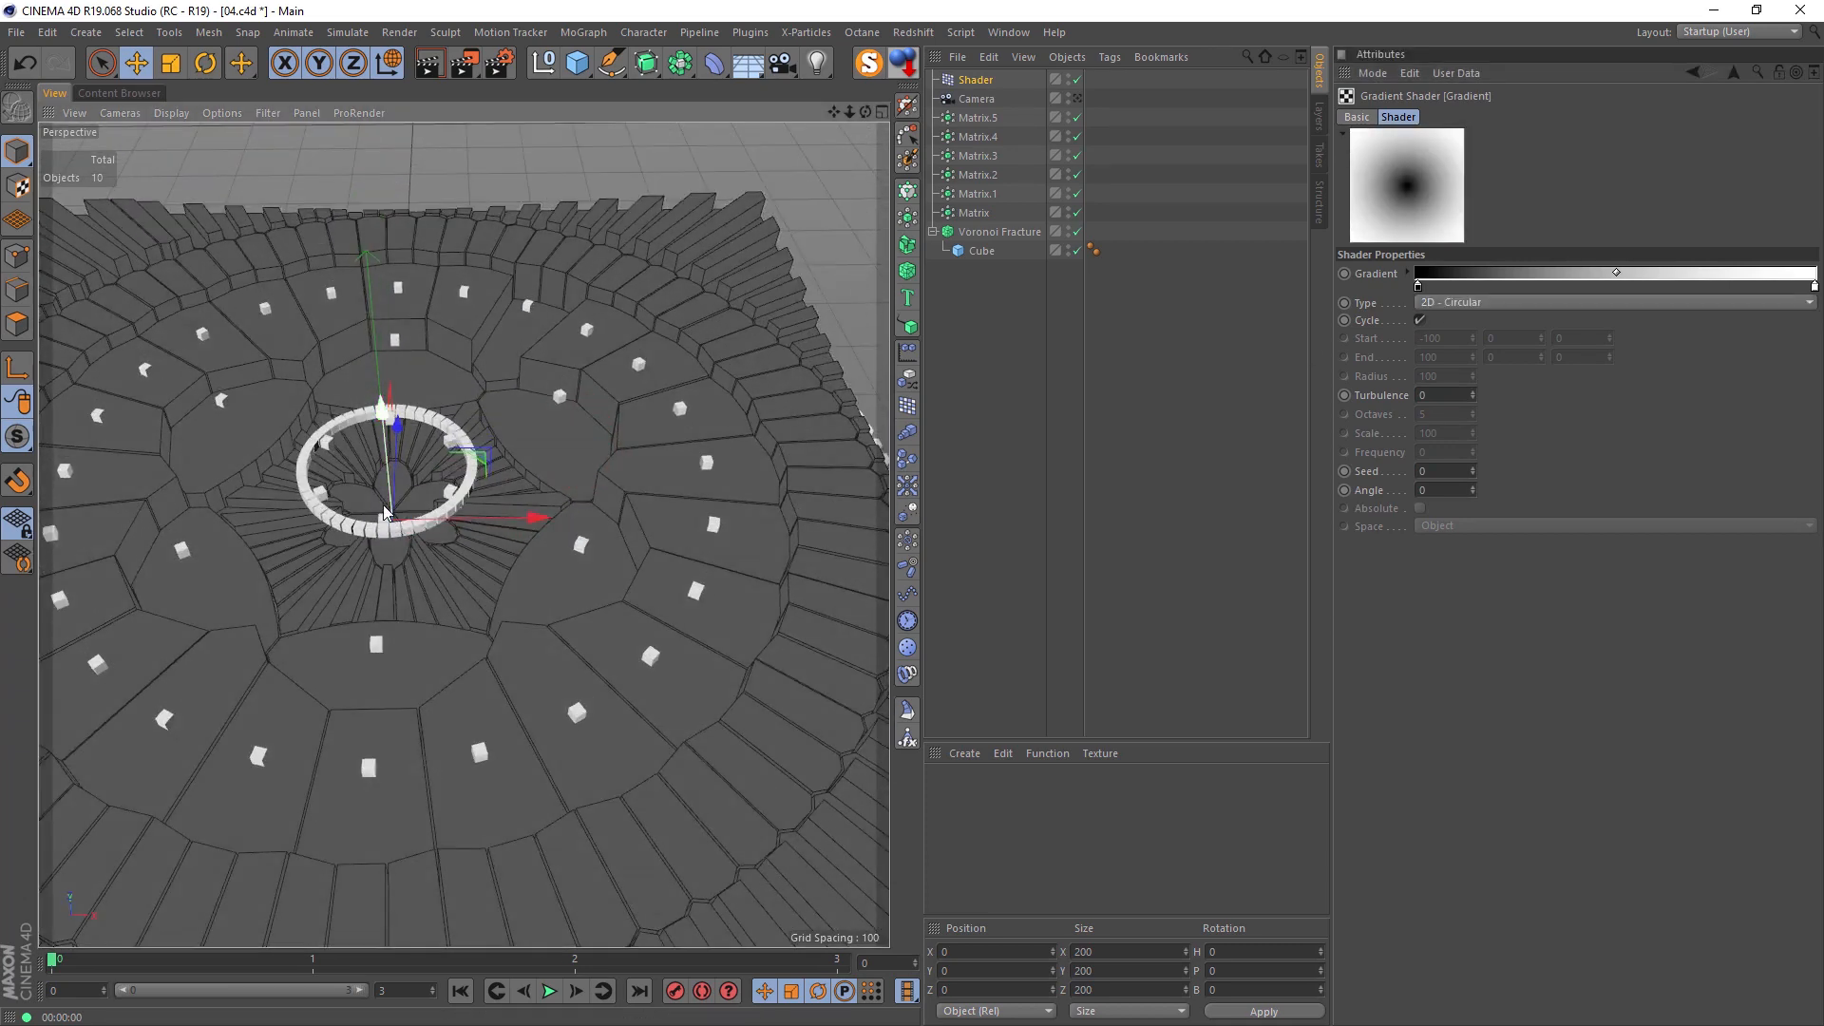
pyautogui.scroll(5, 383, 505)
# Step: Set the circular gradient's turbulence to 6 and render the view through the scene camera
pyautogui.moveTo(1472, 397); pyautogui.dragTo(1474, 382)
pyautogui.keyDown('alt'); pyautogui.moveTo(794, 256); pyautogui.dragTo(825, 223, button='right'); pyautogui.keyUp('alt')
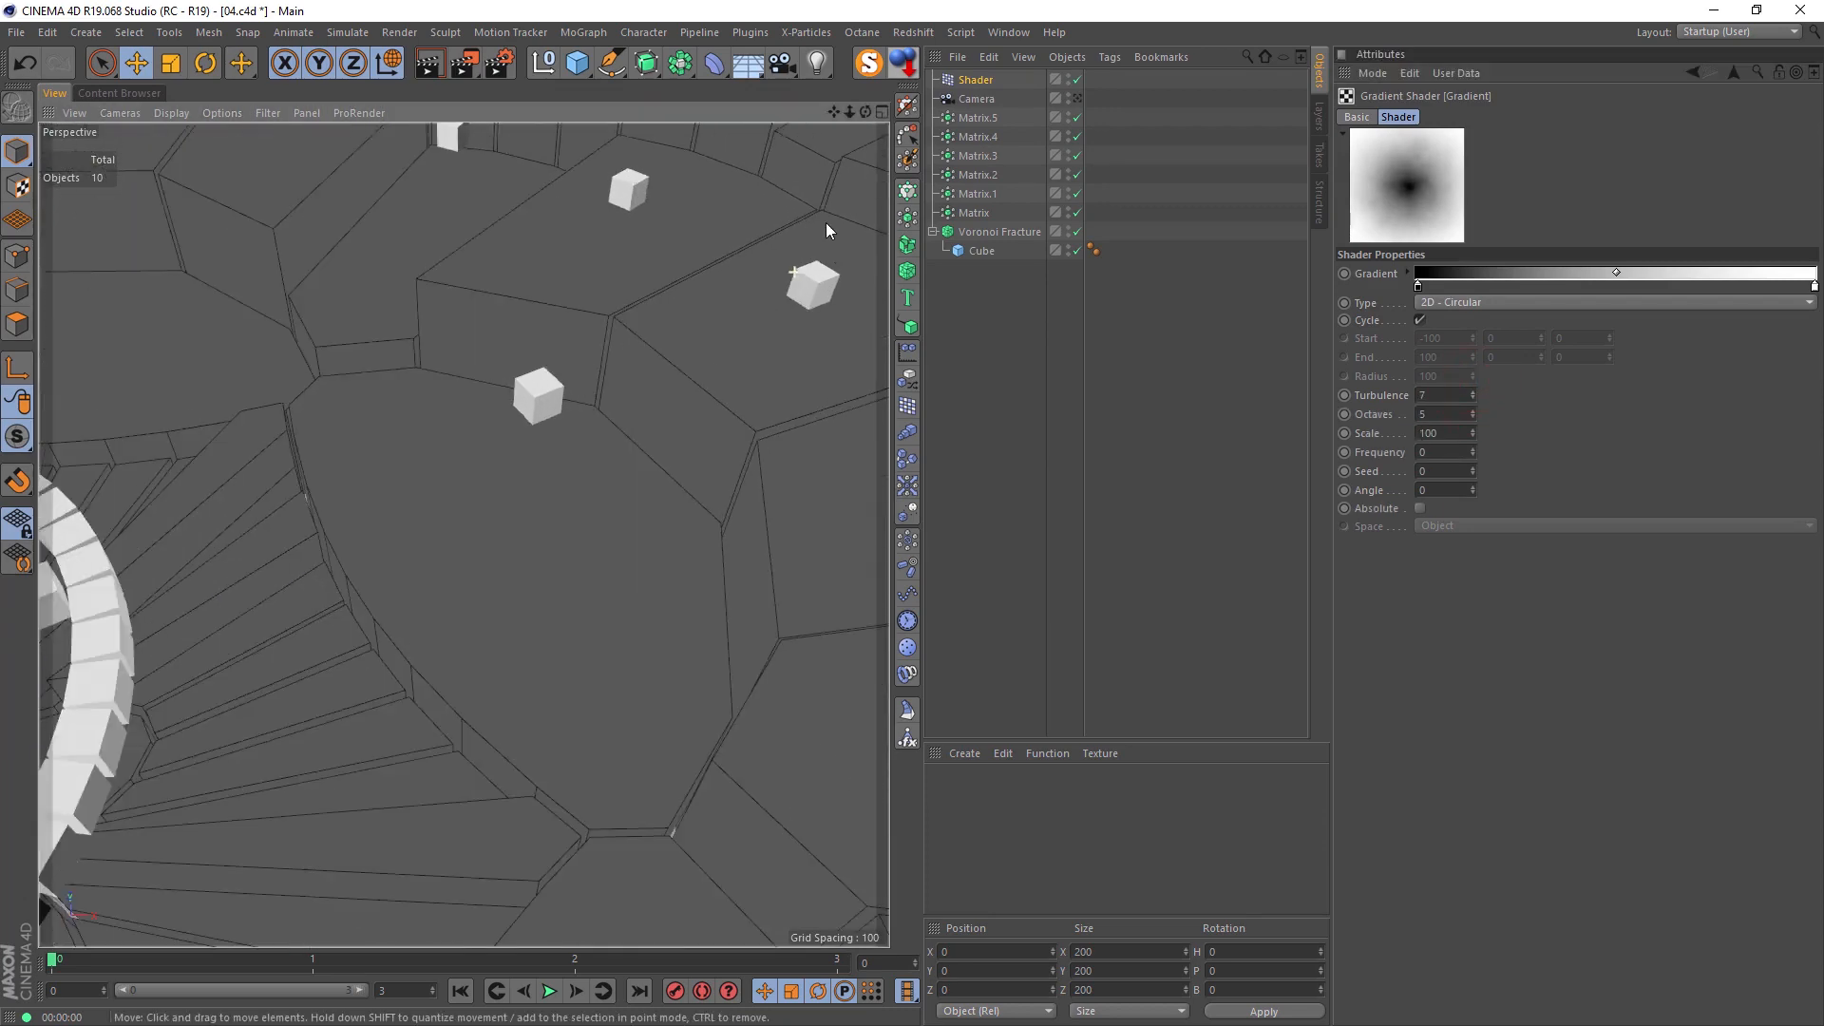
pyautogui.keyDown('alt'); pyautogui.moveTo(806, 207); pyautogui.dragTo(857, 192); pyautogui.keyUp('alt')
pyautogui.keyDown('alt'); pyautogui.moveTo(807, 195); pyautogui.dragTo(738, 287, button='middle'); pyautogui.keyUp('alt')
pyautogui.keyDown('alt'); pyautogui.moveTo(764, 257); pyautogui.dragTo(834, 252, button='right'); pyautogui.keyUp('alt')
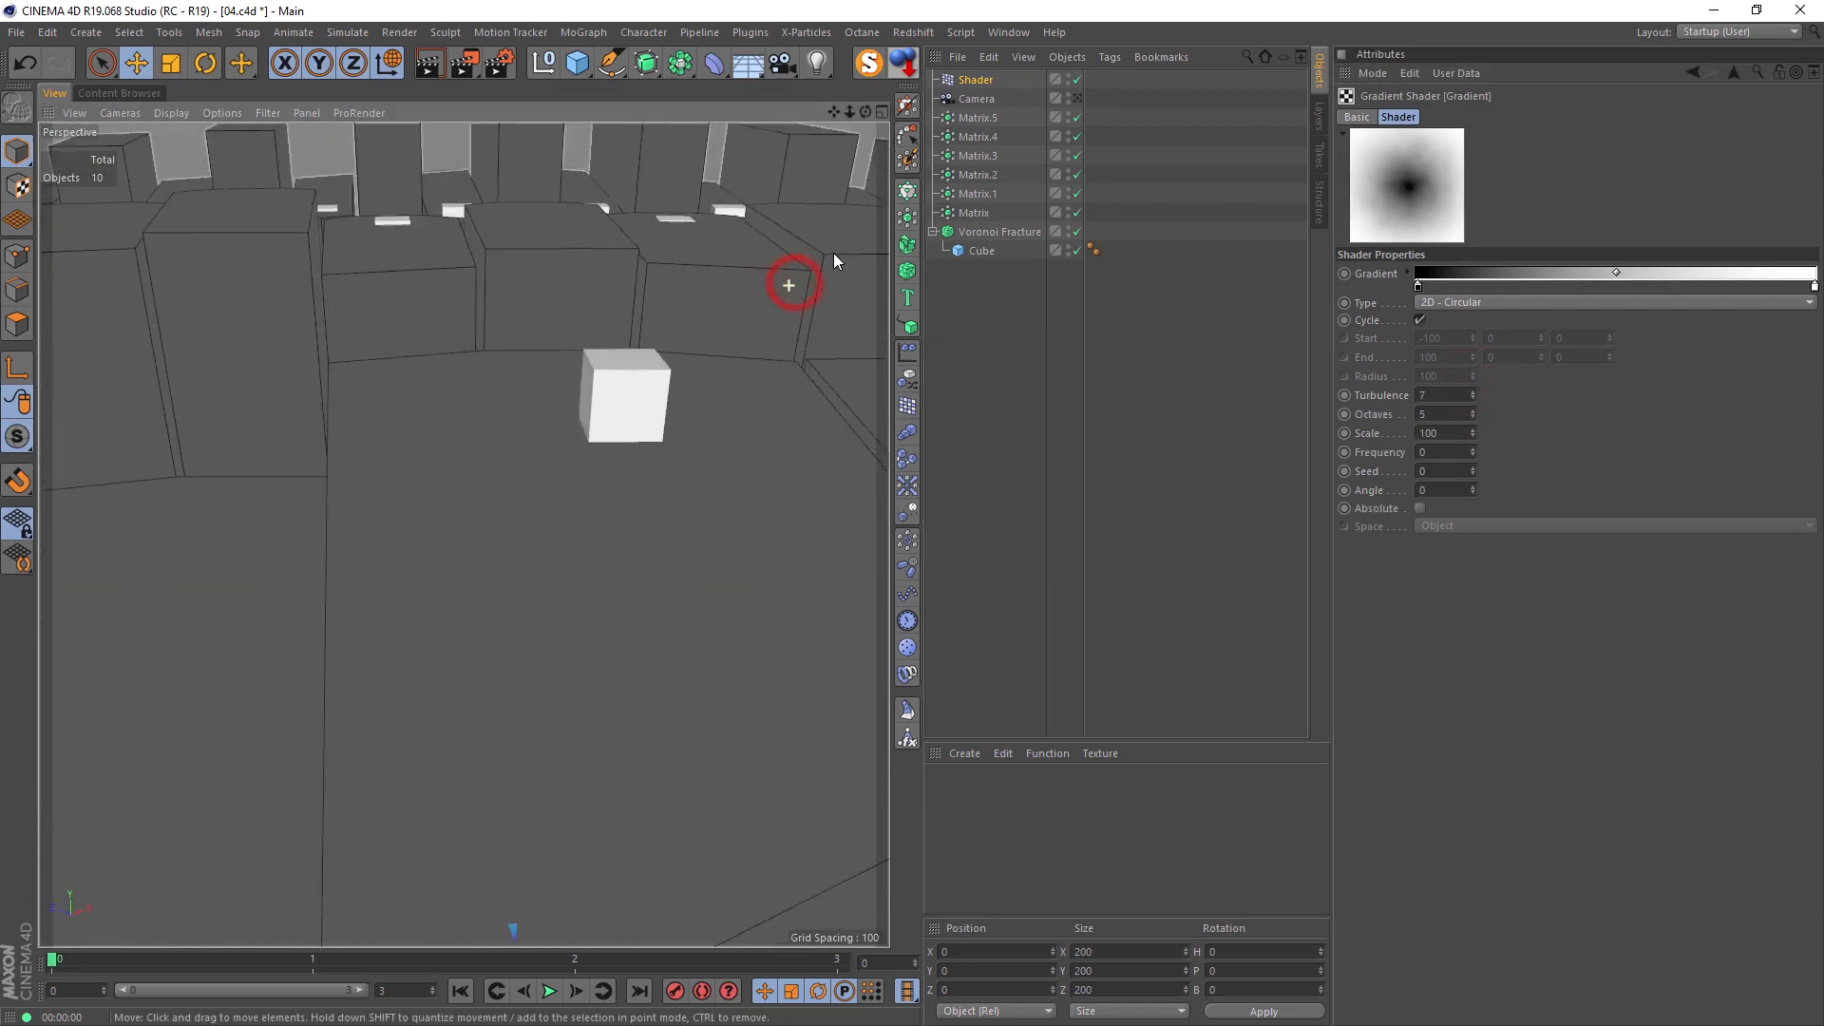
pyautogui.keyDown('alt'); pyautogui.moveTo(834, 252); pyautogui.dragTo(802, 253); pyautogui.keyUp('alt')
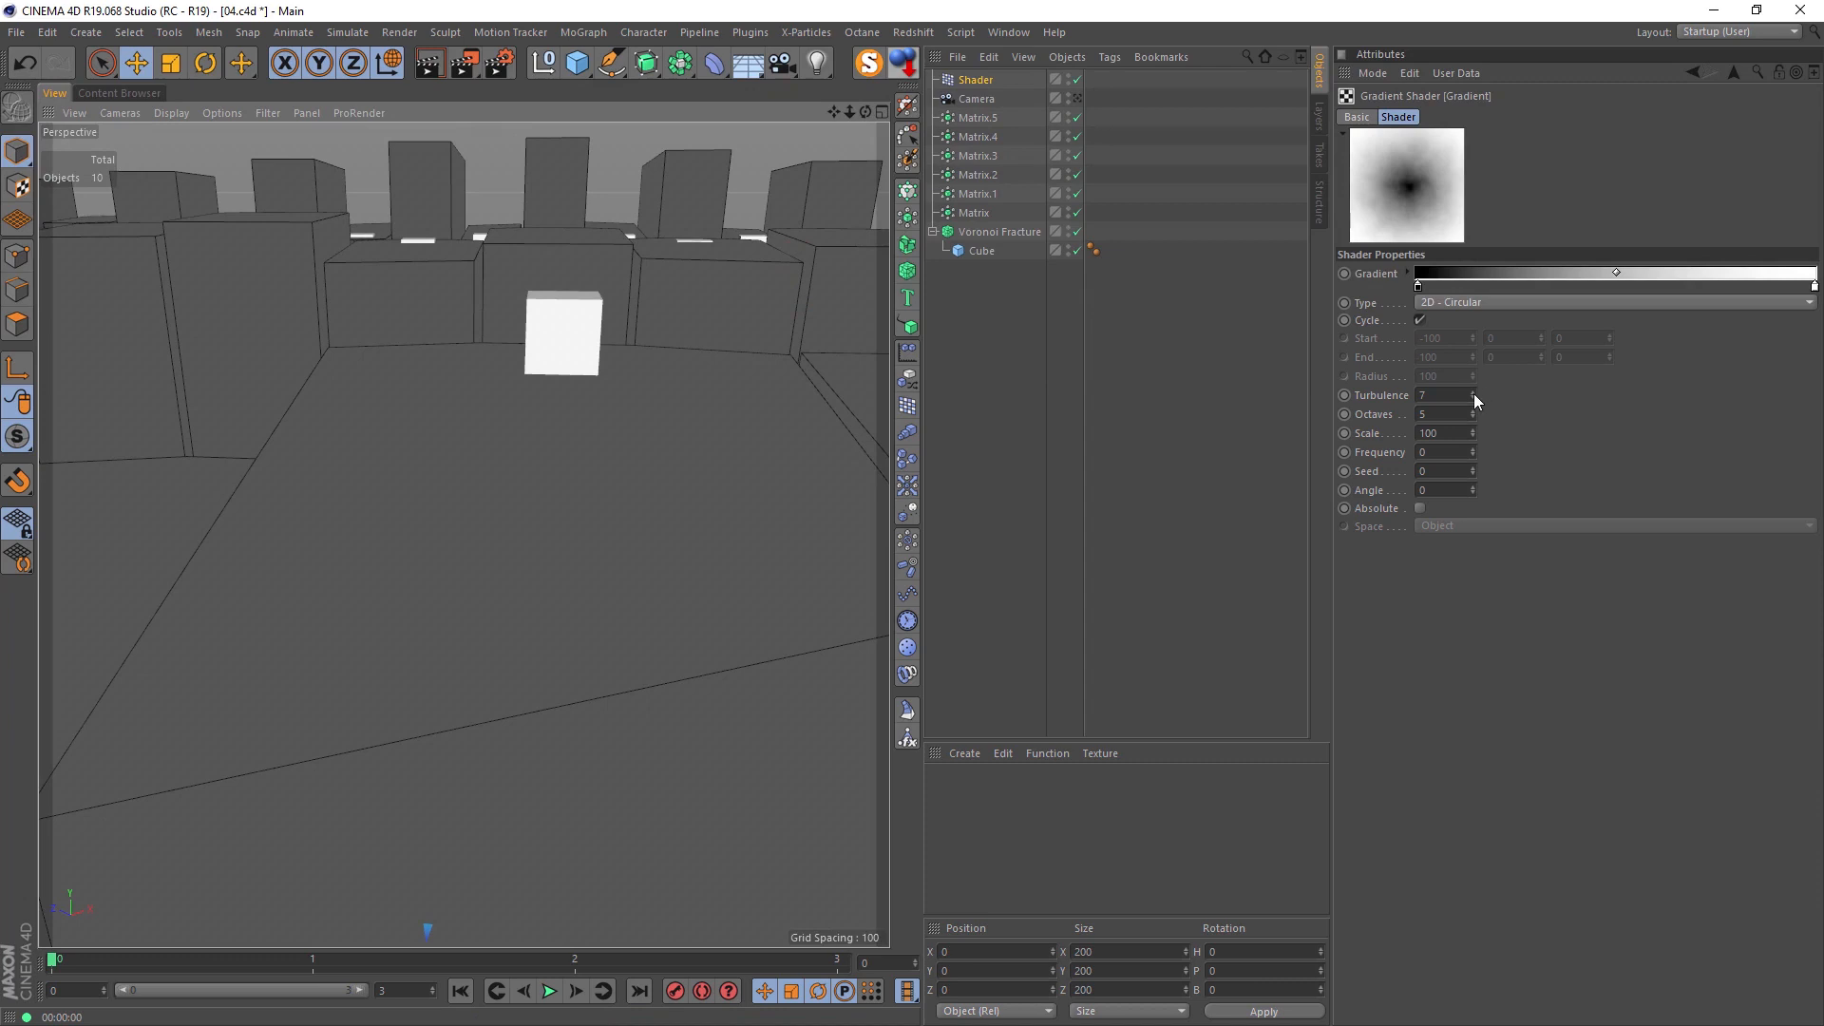
pyautogui.moveTo(1473, 393); pyautogui.dragTo(1470, 405)
pyautogui.moveTo(1473, 395); pyautogui.dragTo(1473, 390)
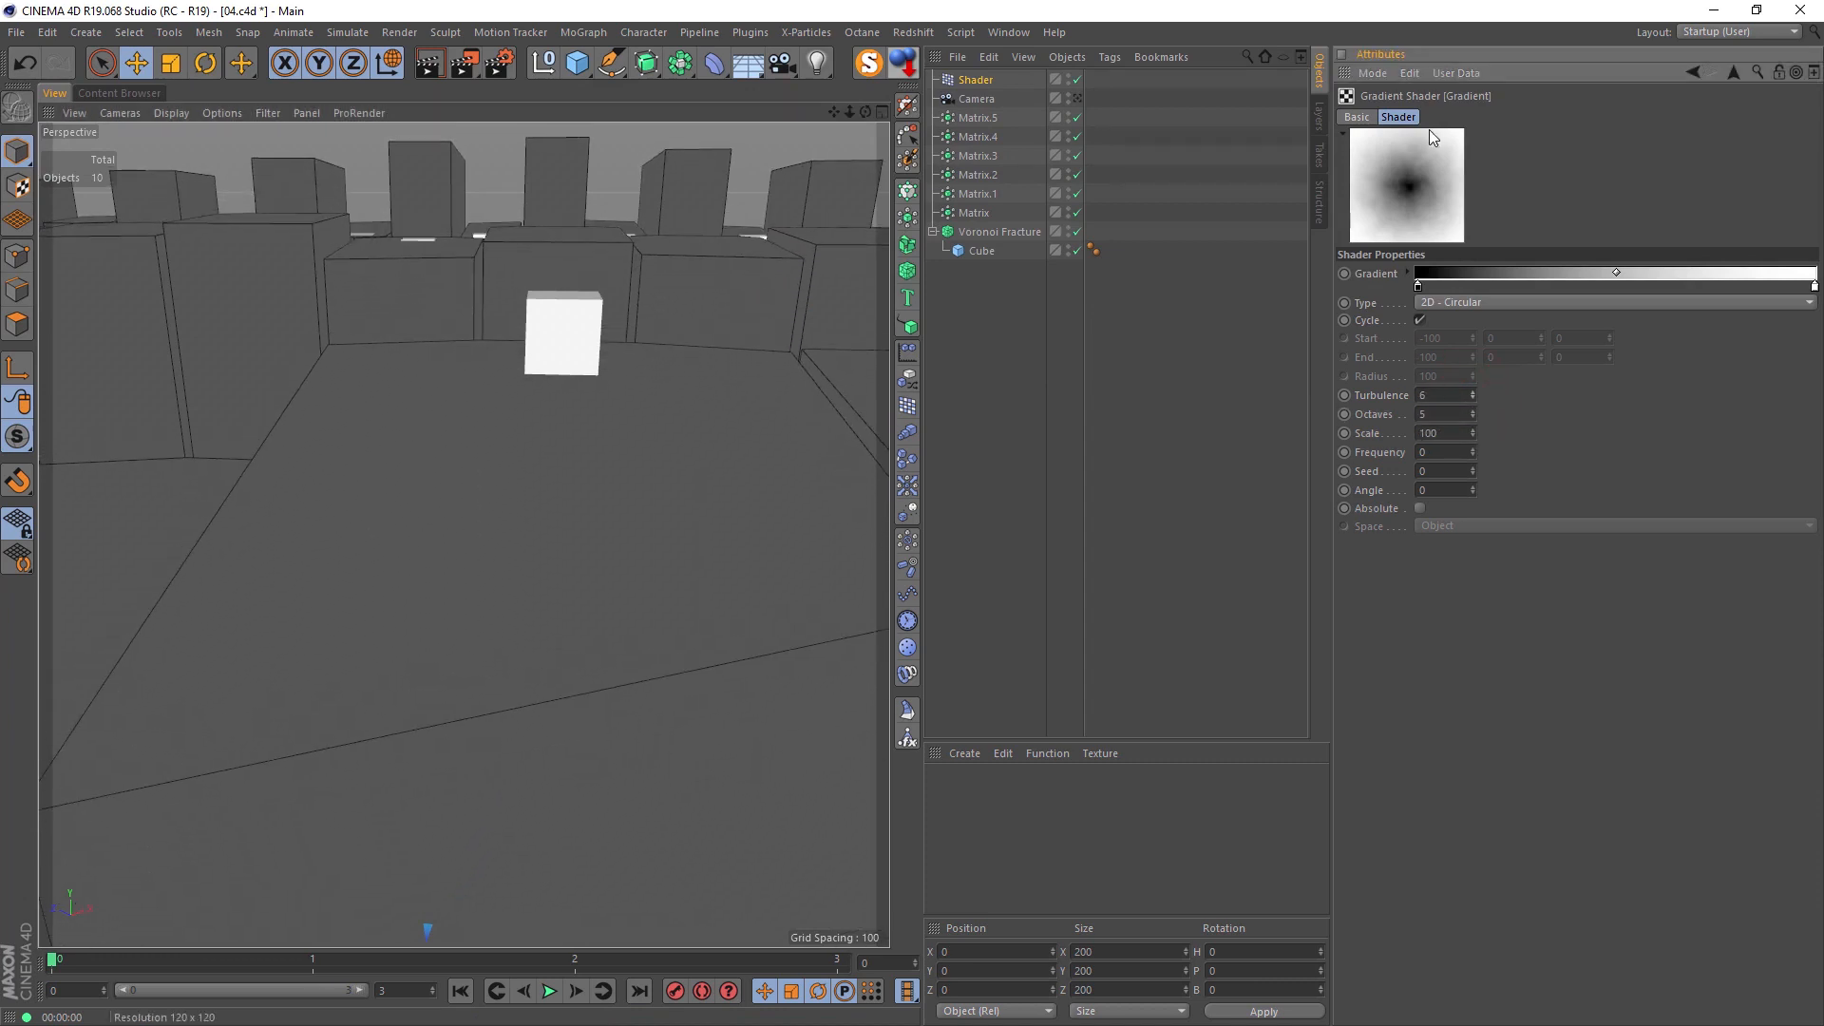
pyautogui.click(1077, 98)
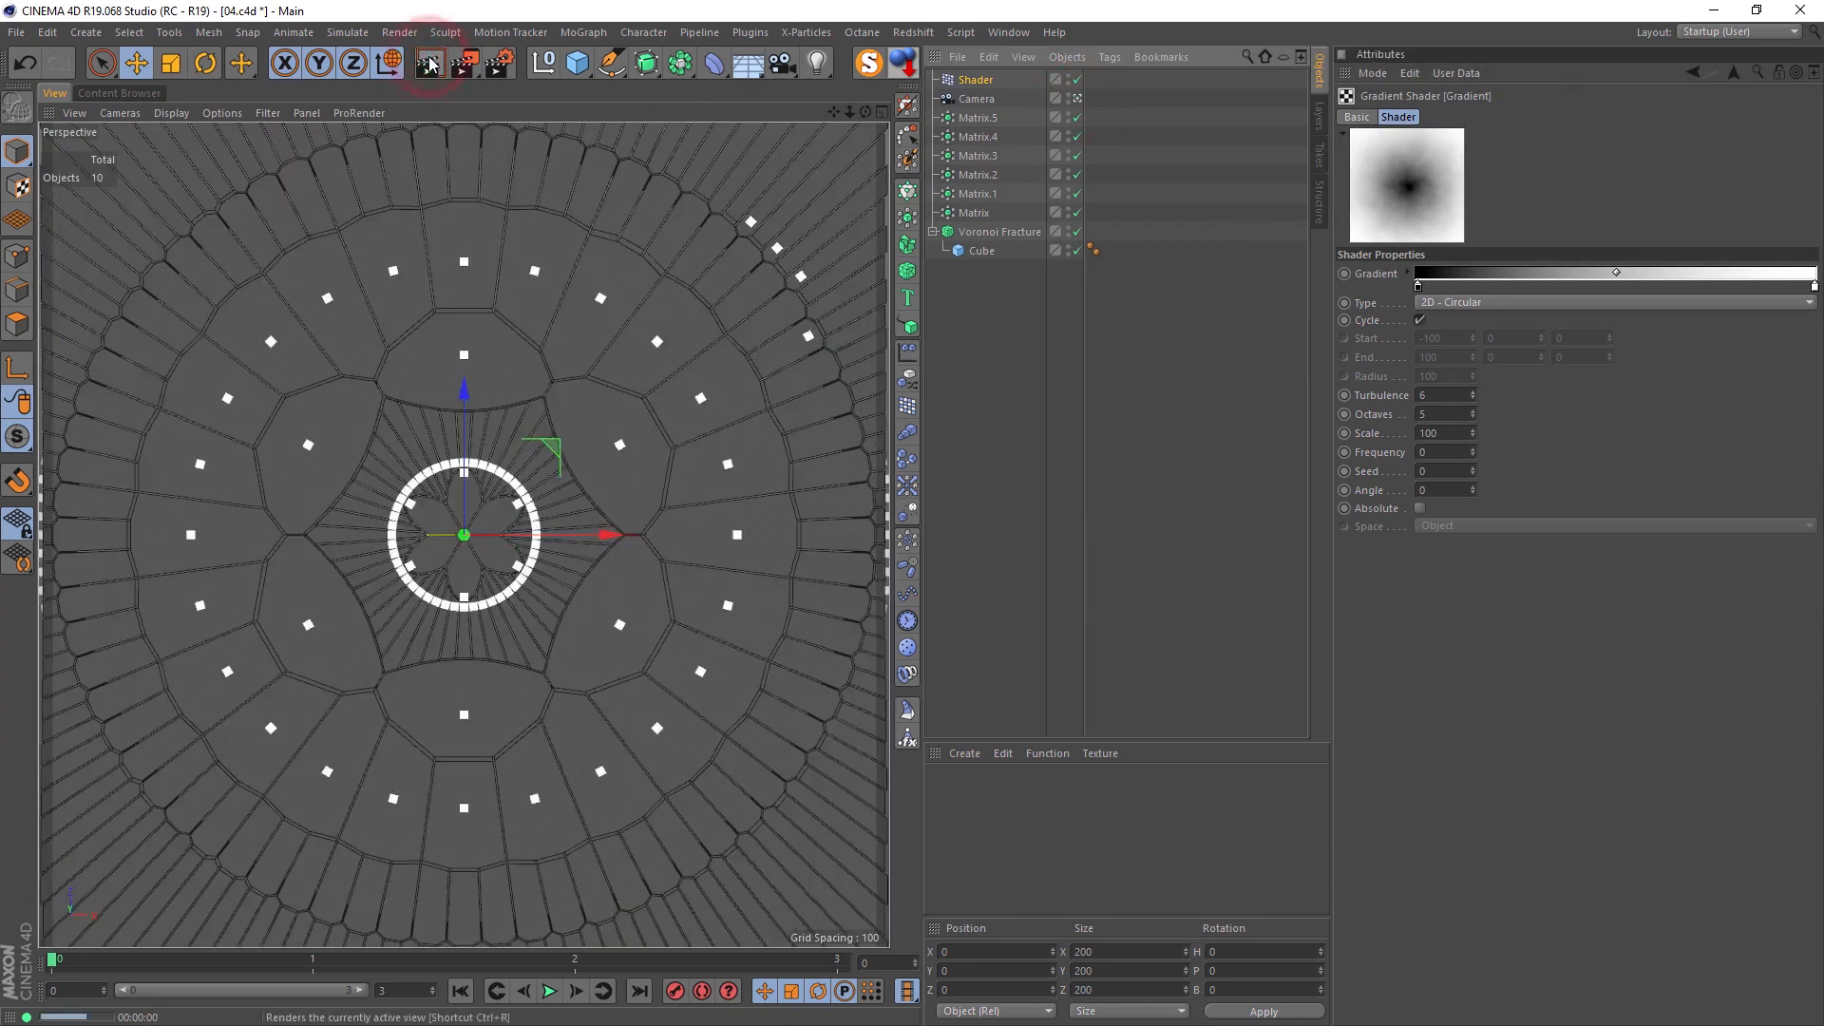
pyautogui.click(430, 64)
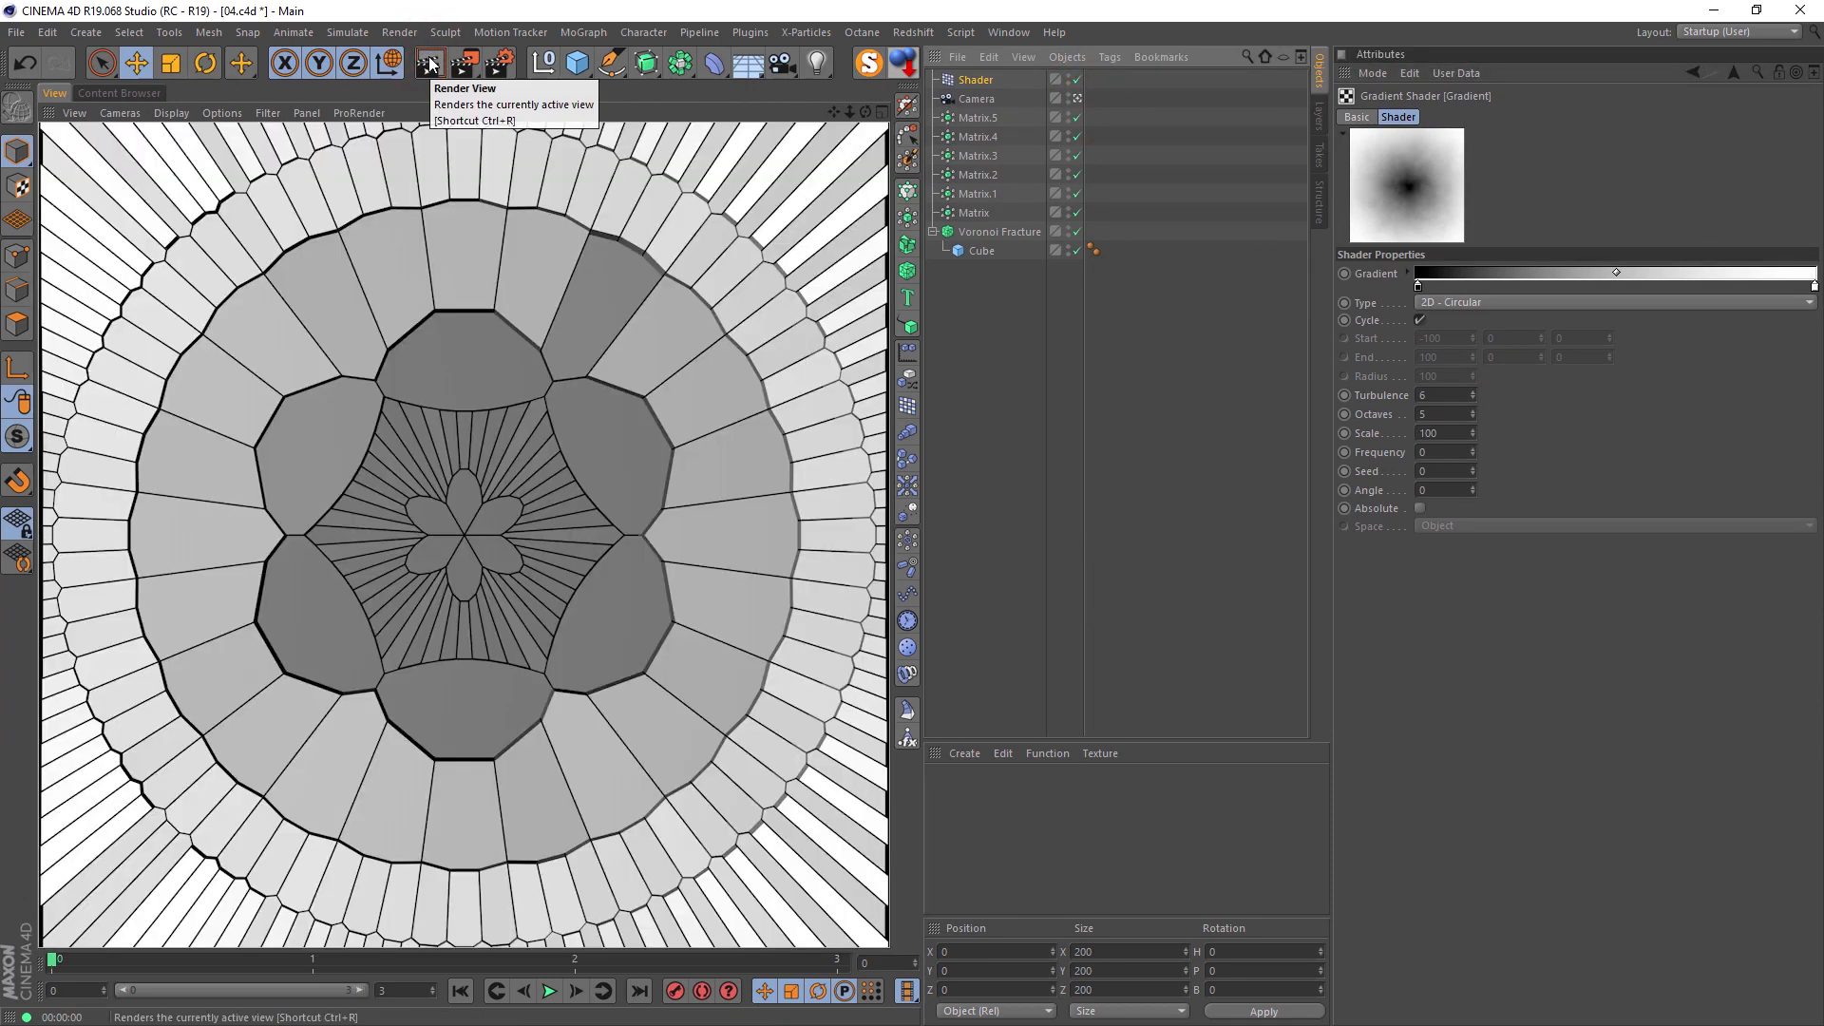
# Step: Set the Shader effector's Y scale to 20
pyautogui.click(975, 80)
pyautogui.click(1531, 116)
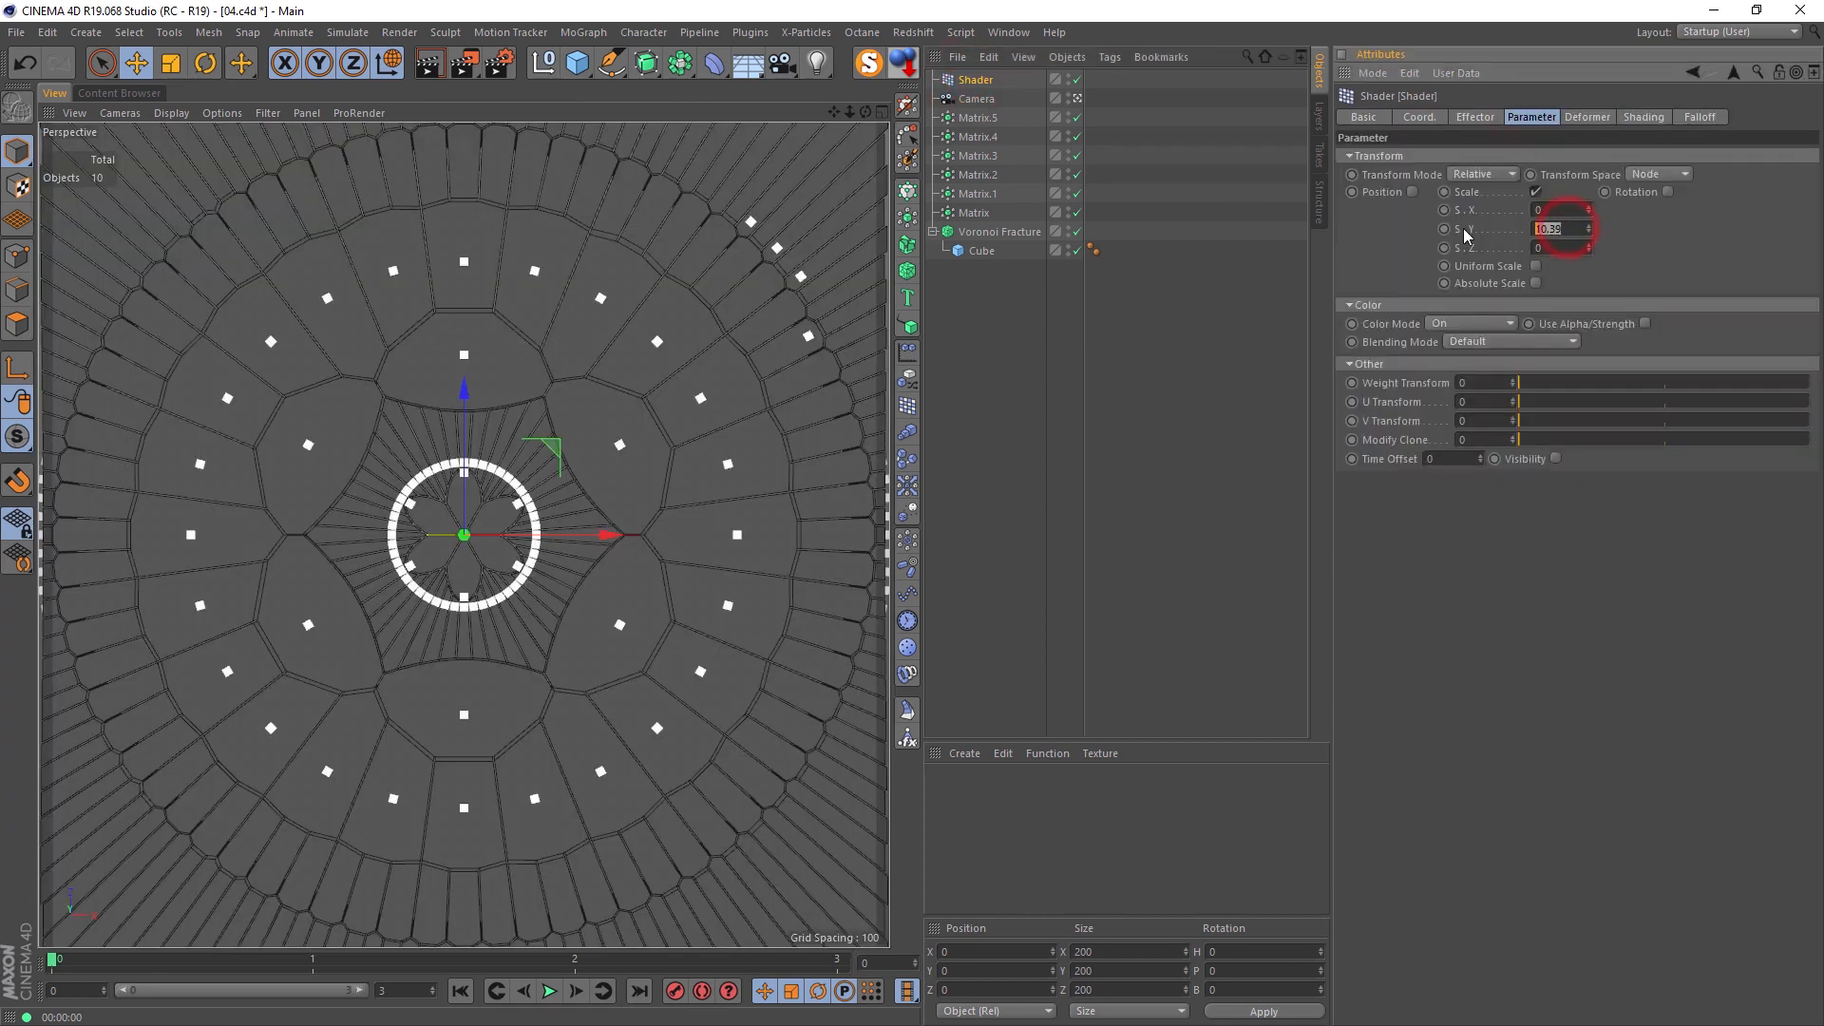
pyautogui.write('20')
pyautogui.press('Return')
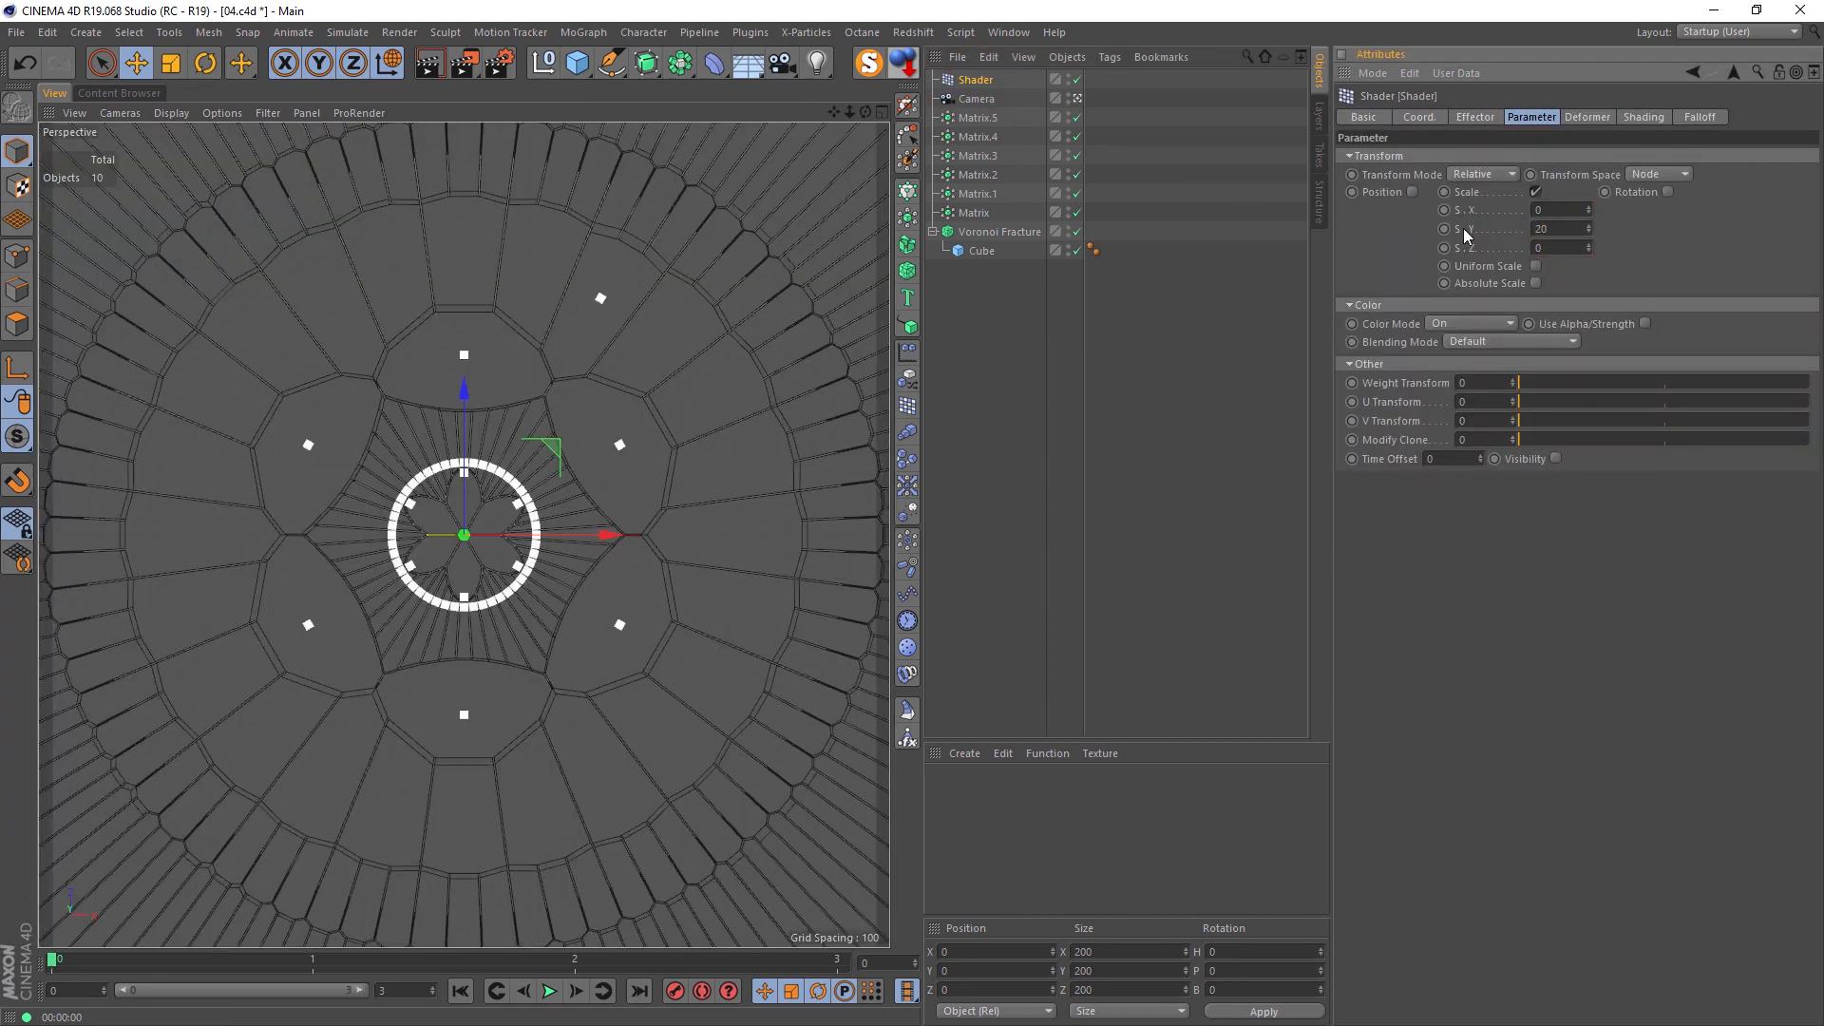
# Step: Add a Plane object and scale it to about 2302 in X and Z so it extends beyond the fracture
pyautogui.moveTo(582, 70); pyautogui.dragTo(791, 126)
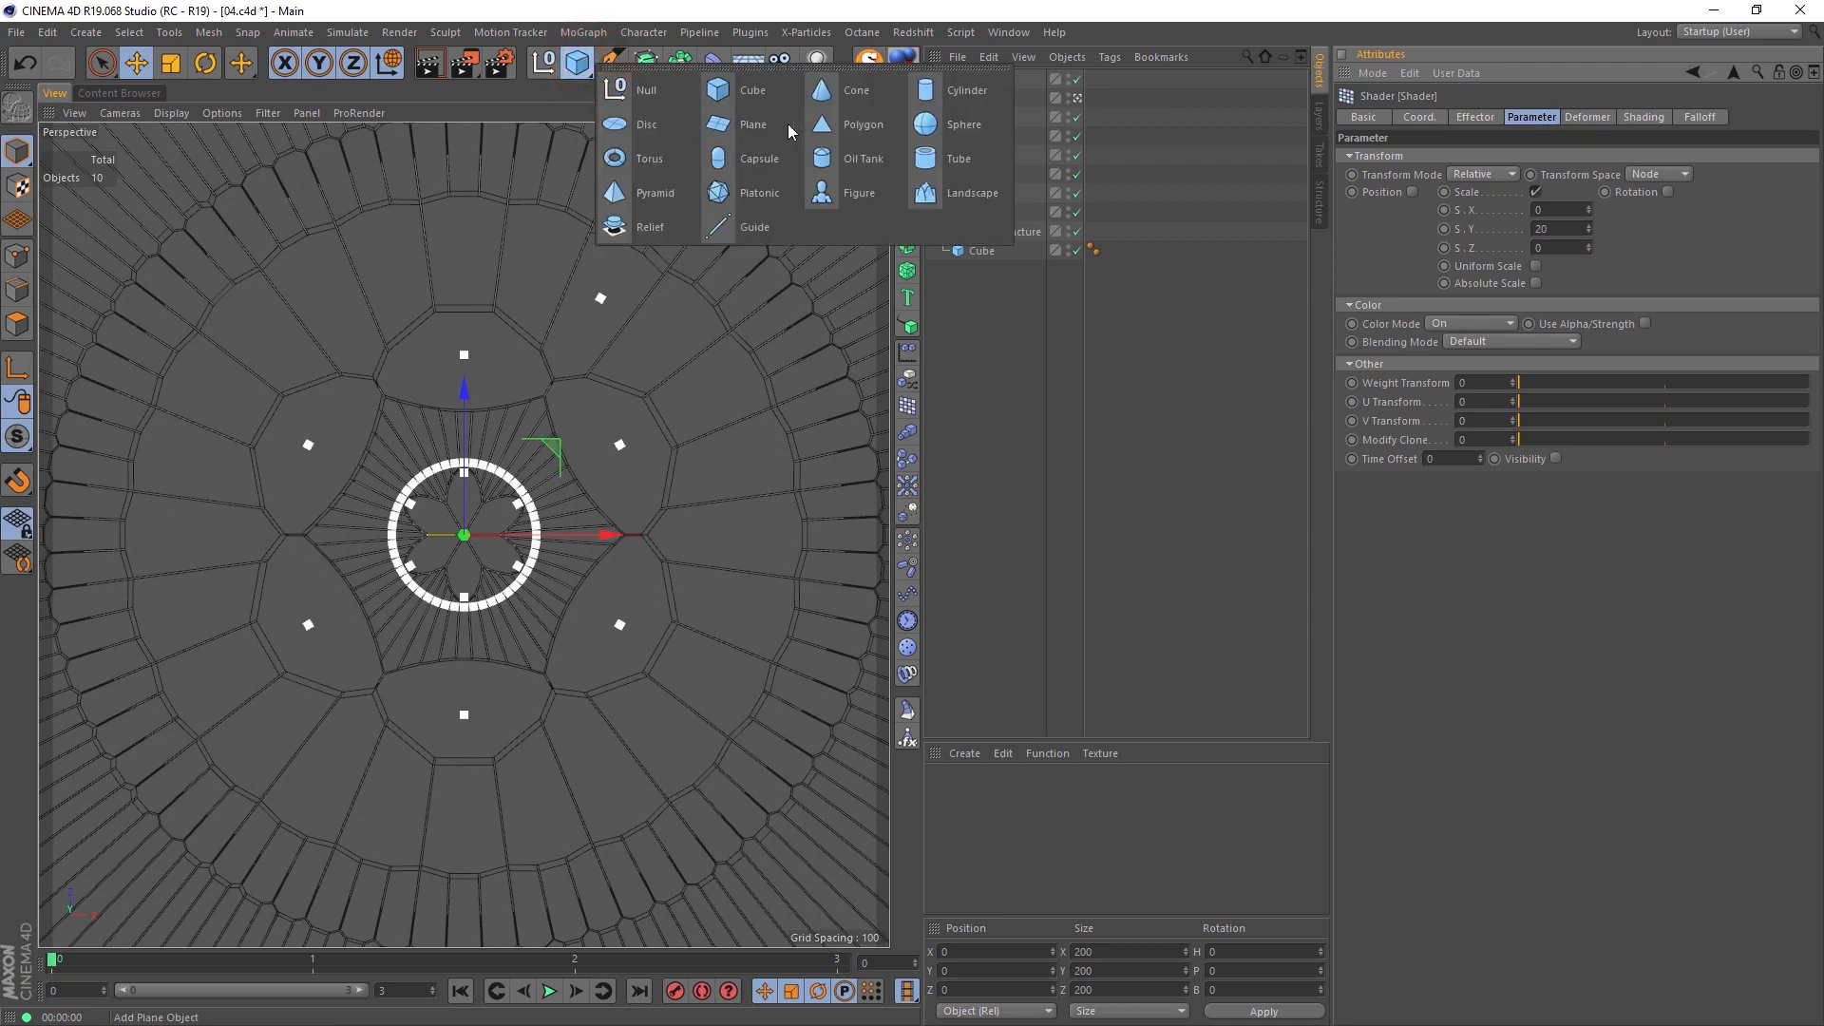
pyautogui.press('t')
pyautogui.moveTo(420, 283); pyautogui.dragTo(729, 287)
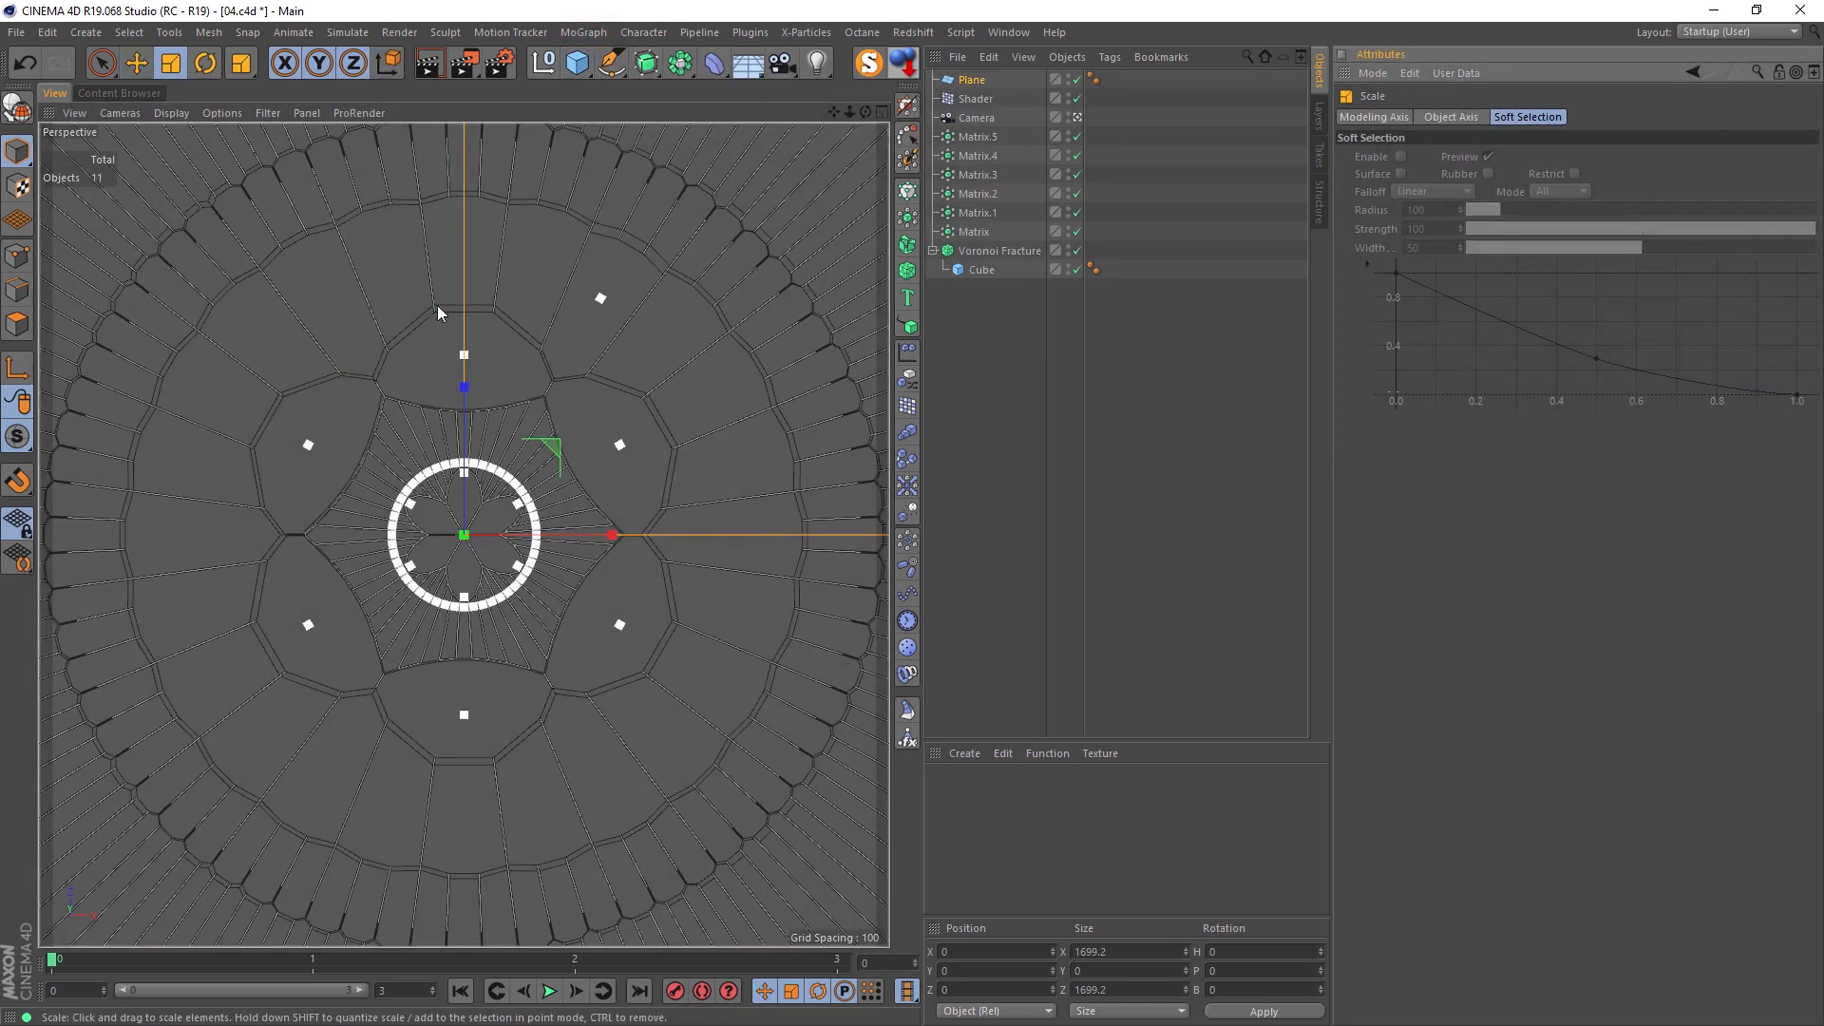
pyautogui.click(1077, 116)
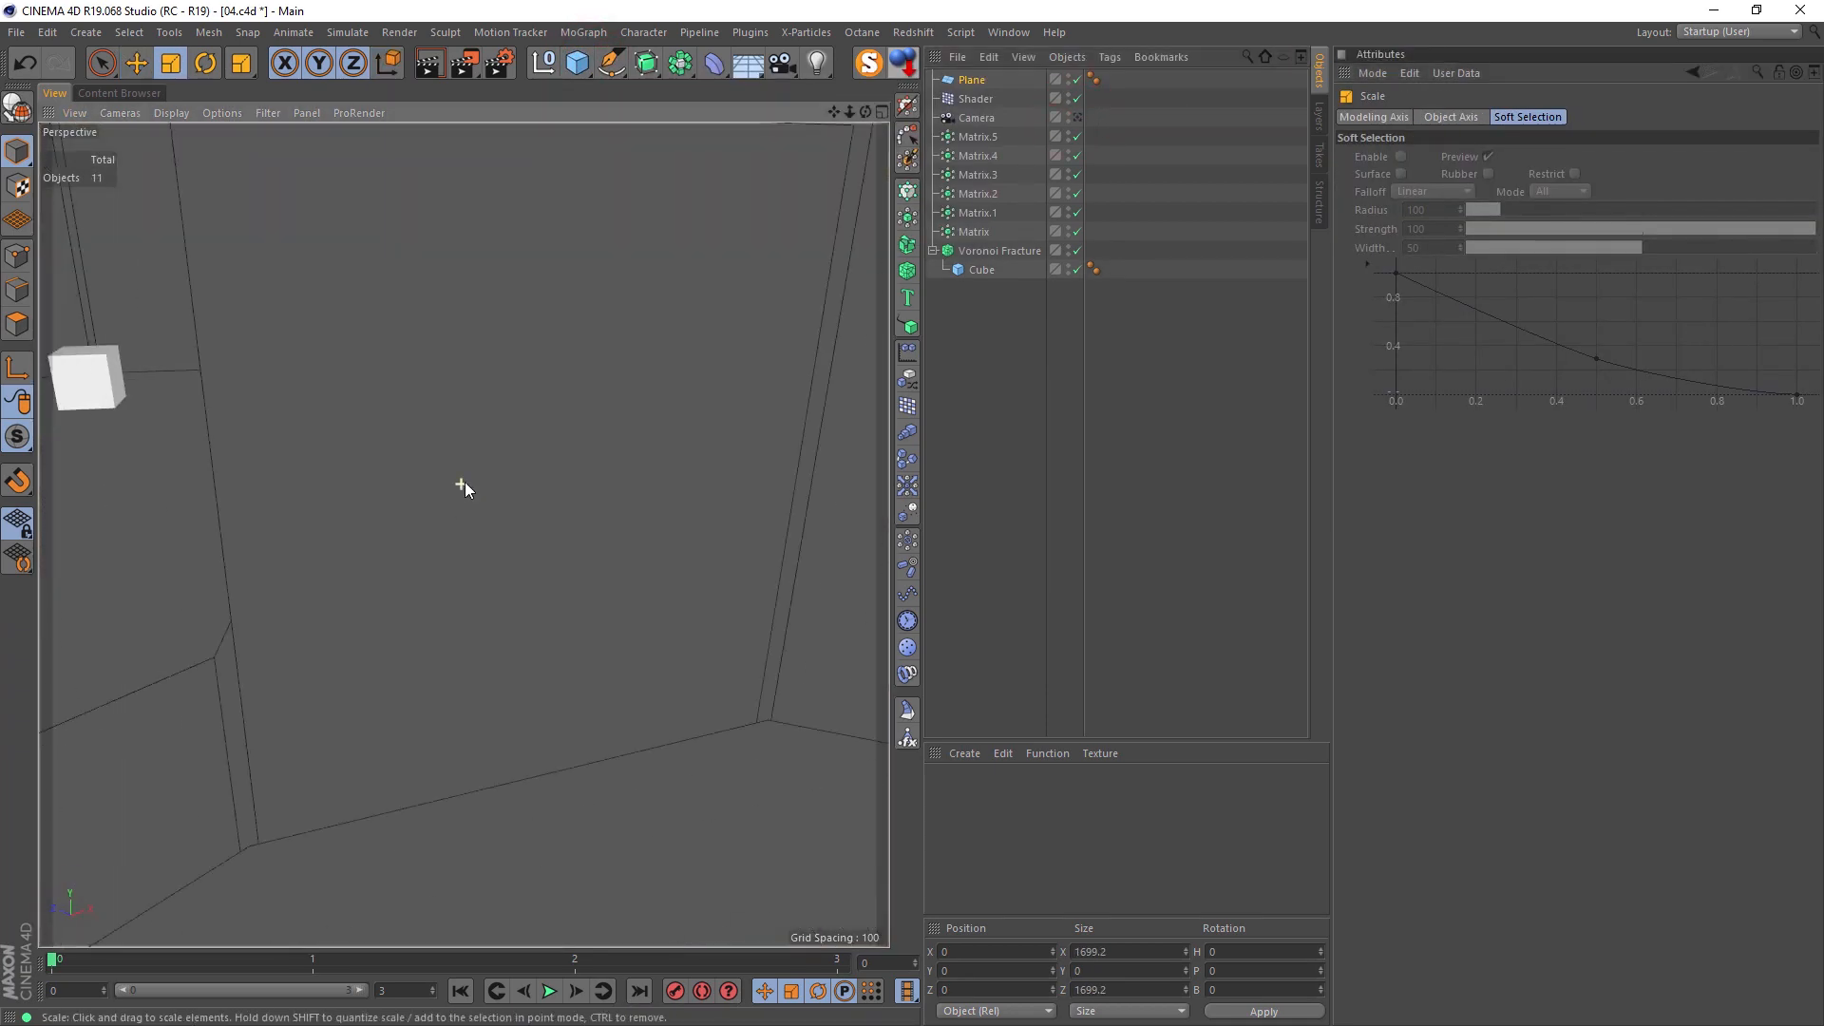
pyautogui.scroll(-8, 467, 487)
pyautogui.moveTo(685, 415); pyautogui.dragTo(719, 414)
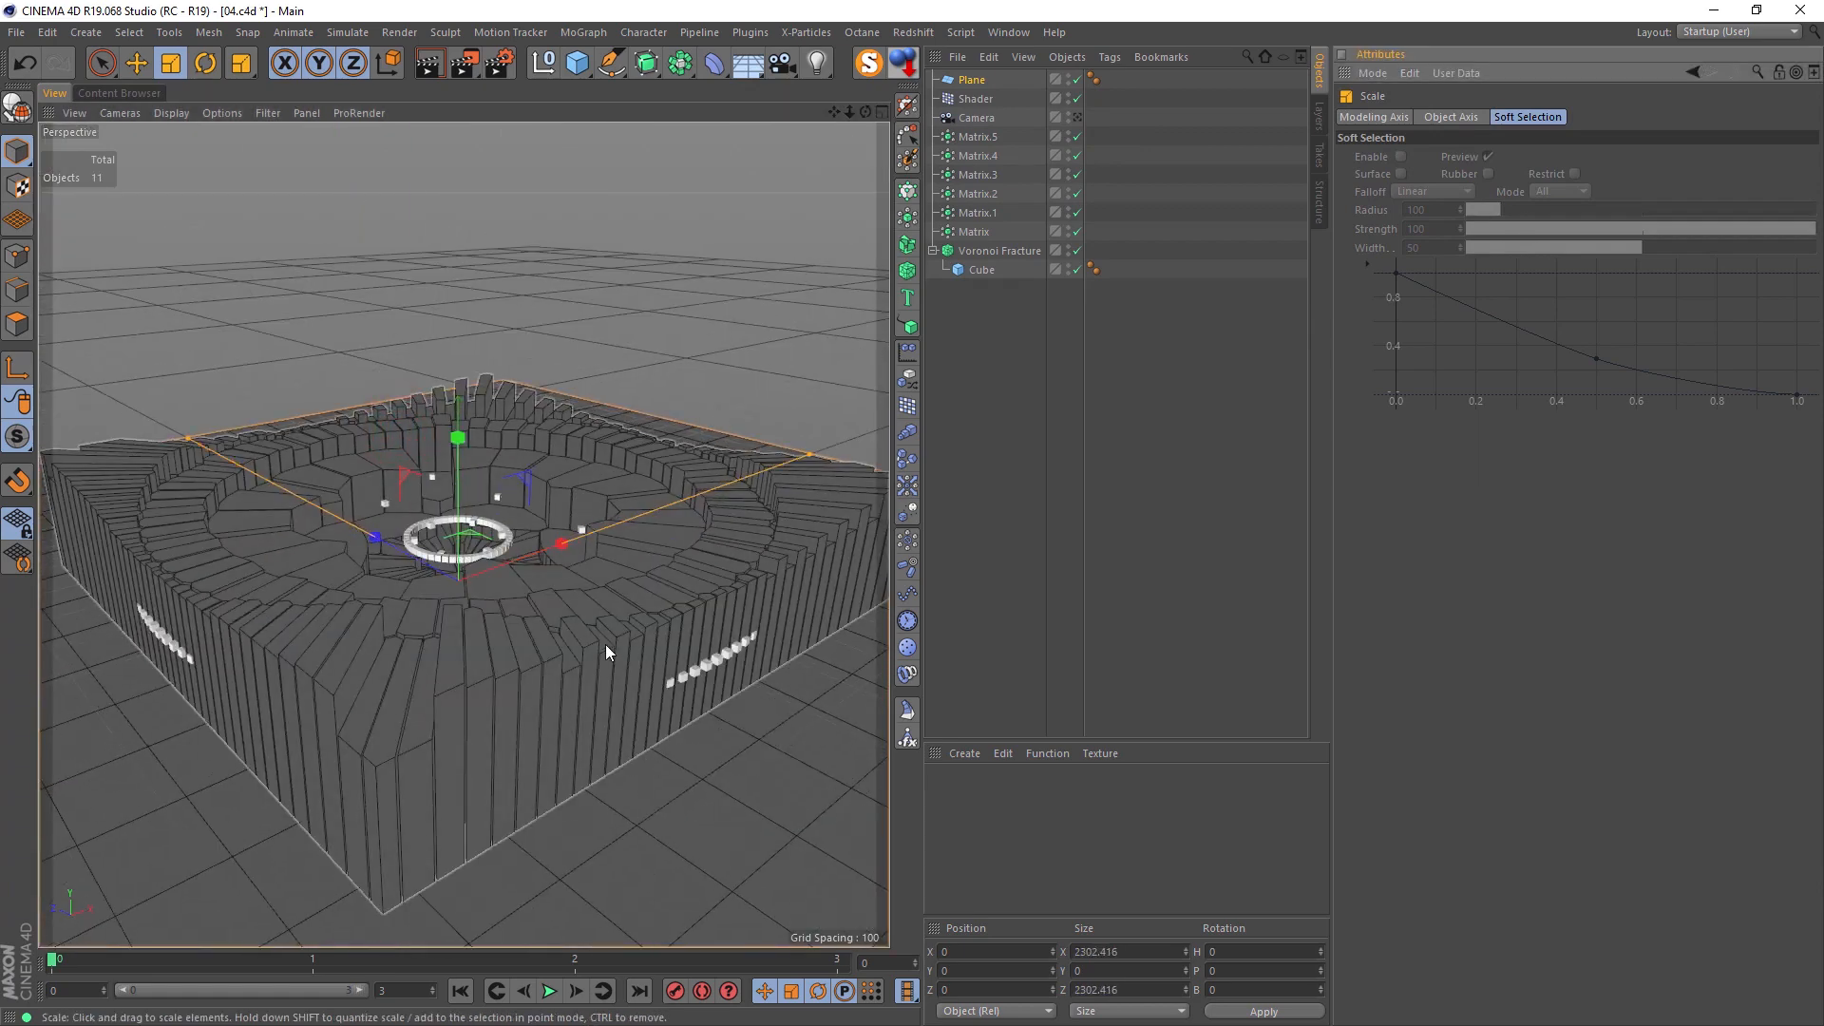
pyautogui.scroll(10, 612, 647)
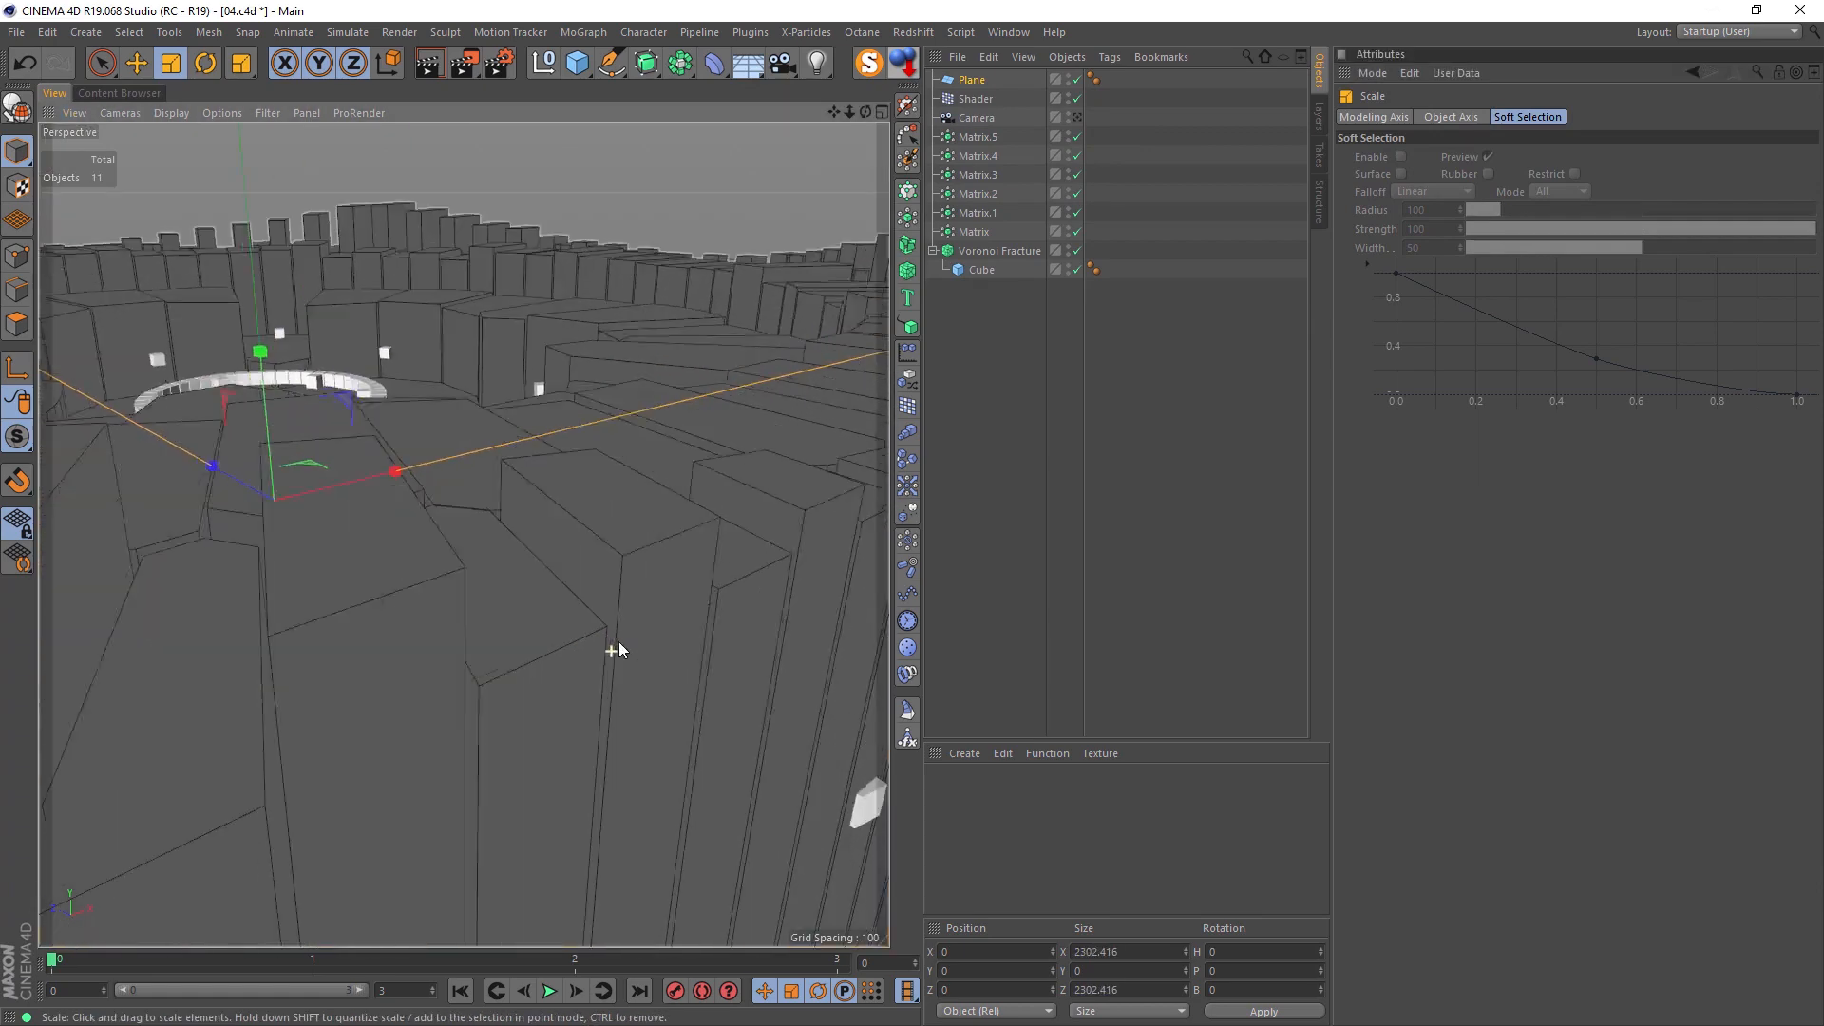
pyautogui.scroll(3, 506, 534)
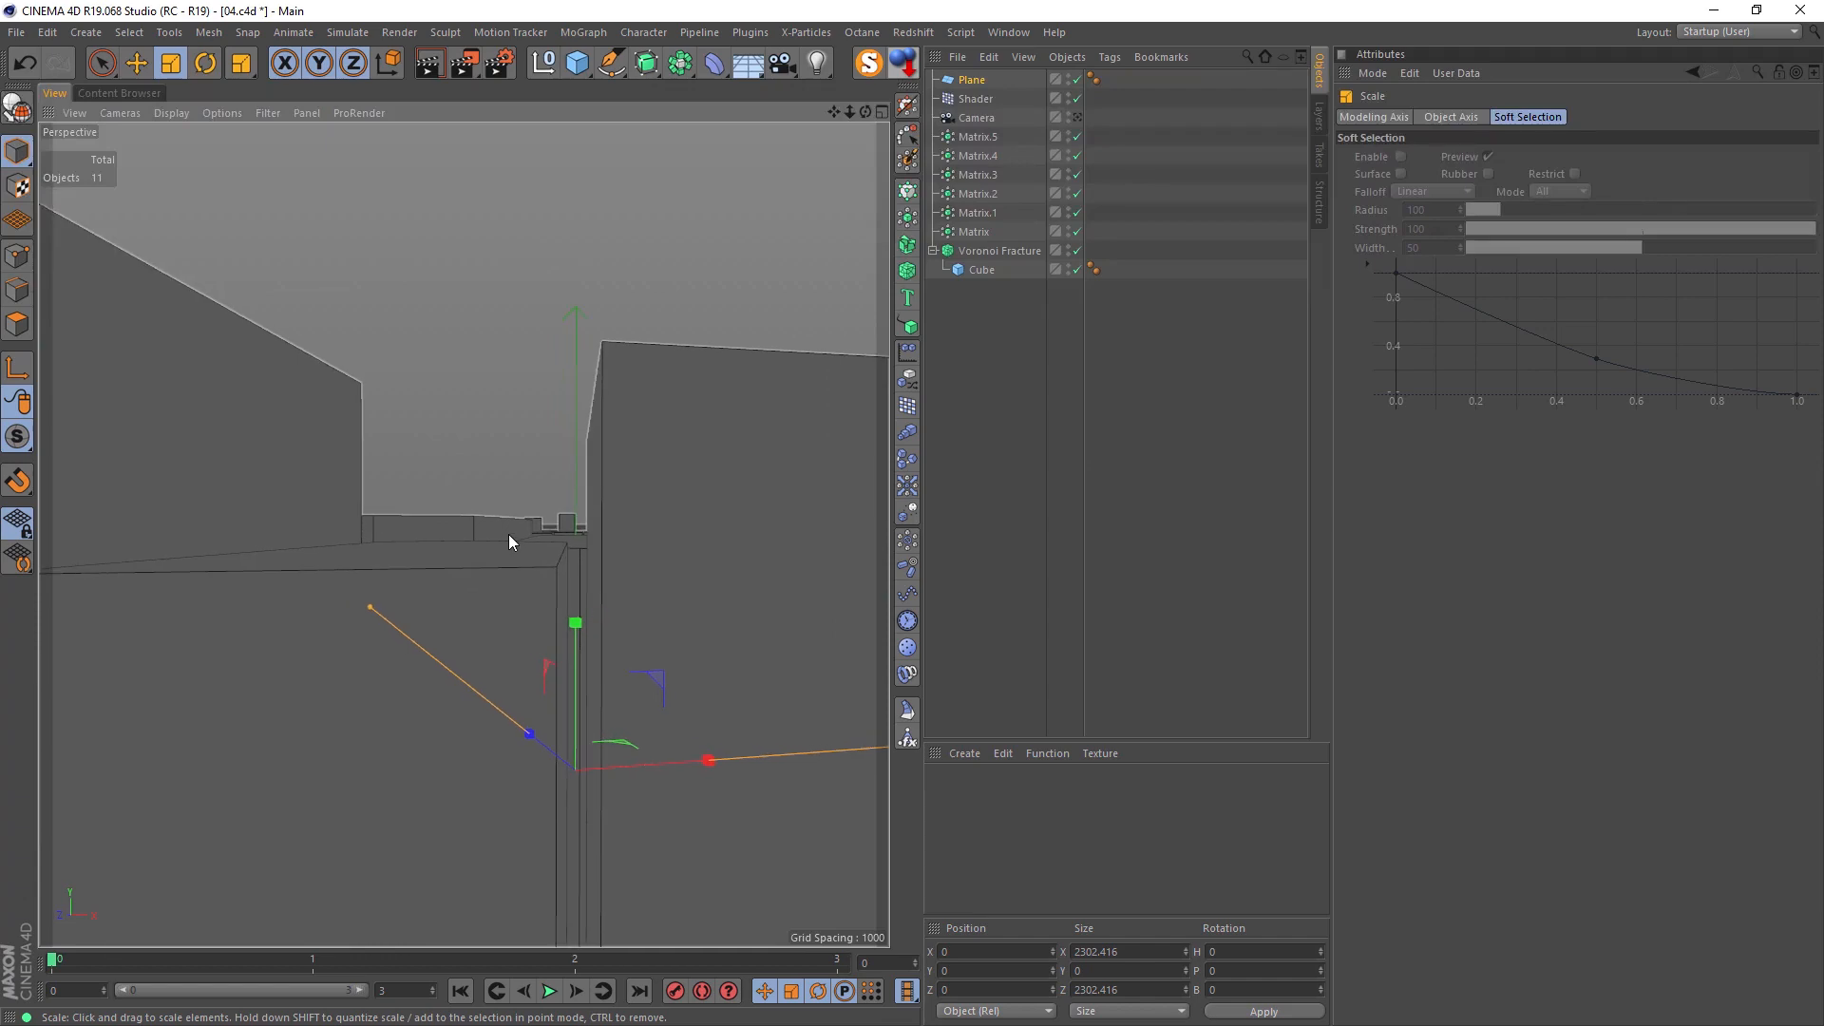
# Step: Add an area light in the top view and move it along Z to 590
pyautogui.click(1078, 116)
pyautogui.middleClick(665, 298)
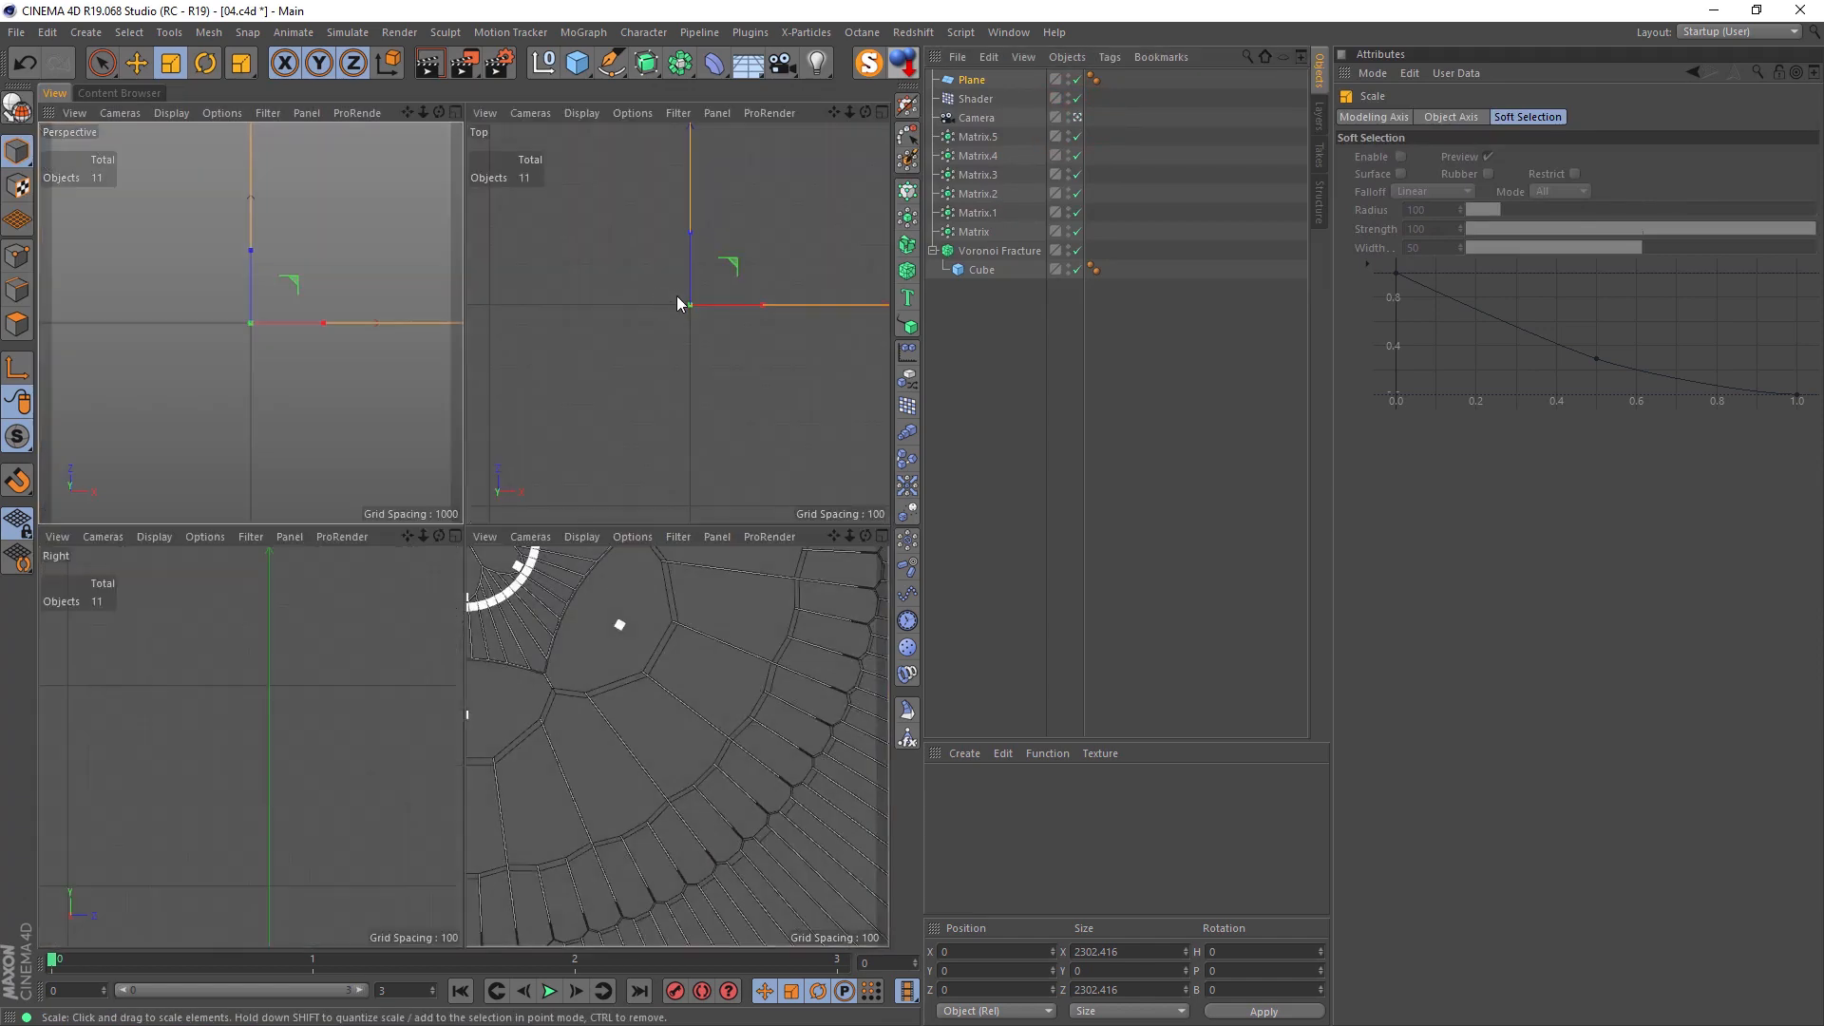
pyautogui.middleClick(665, 345)
pyautogui.scroll(-3, 665, 345)
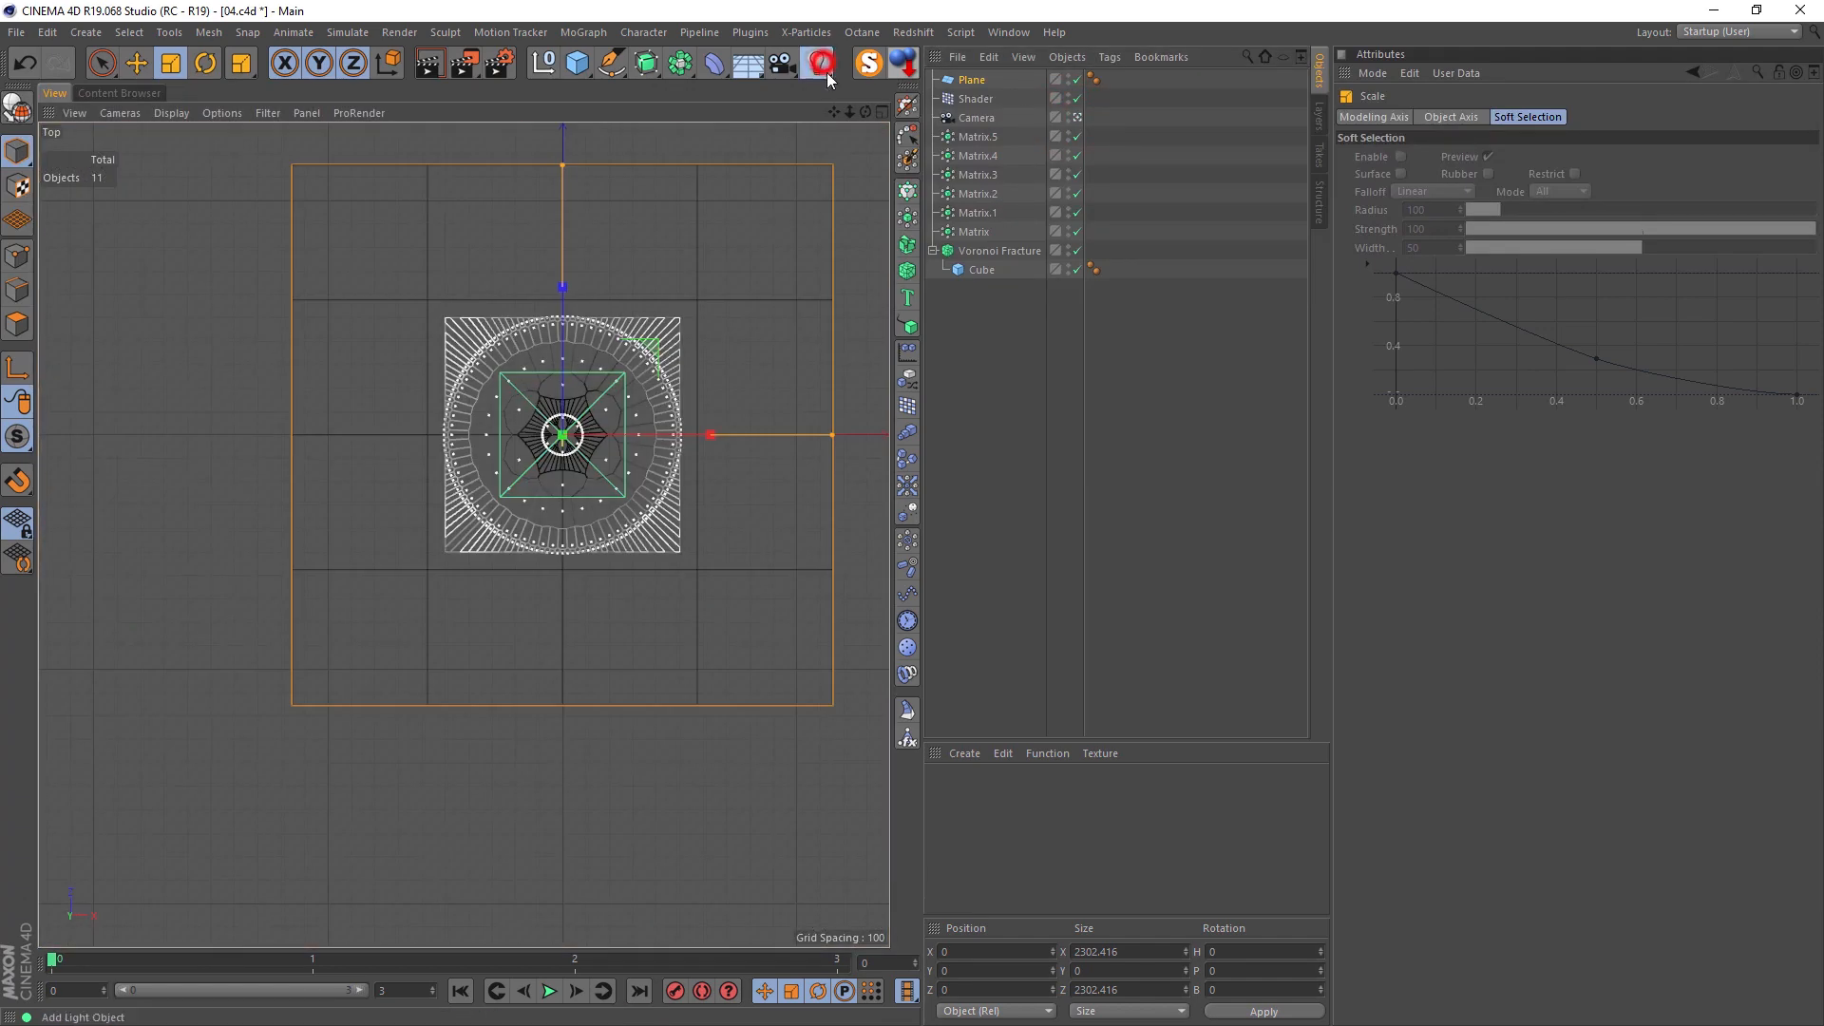
pyautogui.moveTo(823, 68); pyautogui.dragTo(977, 107)
pyautogui.click(977, 106)
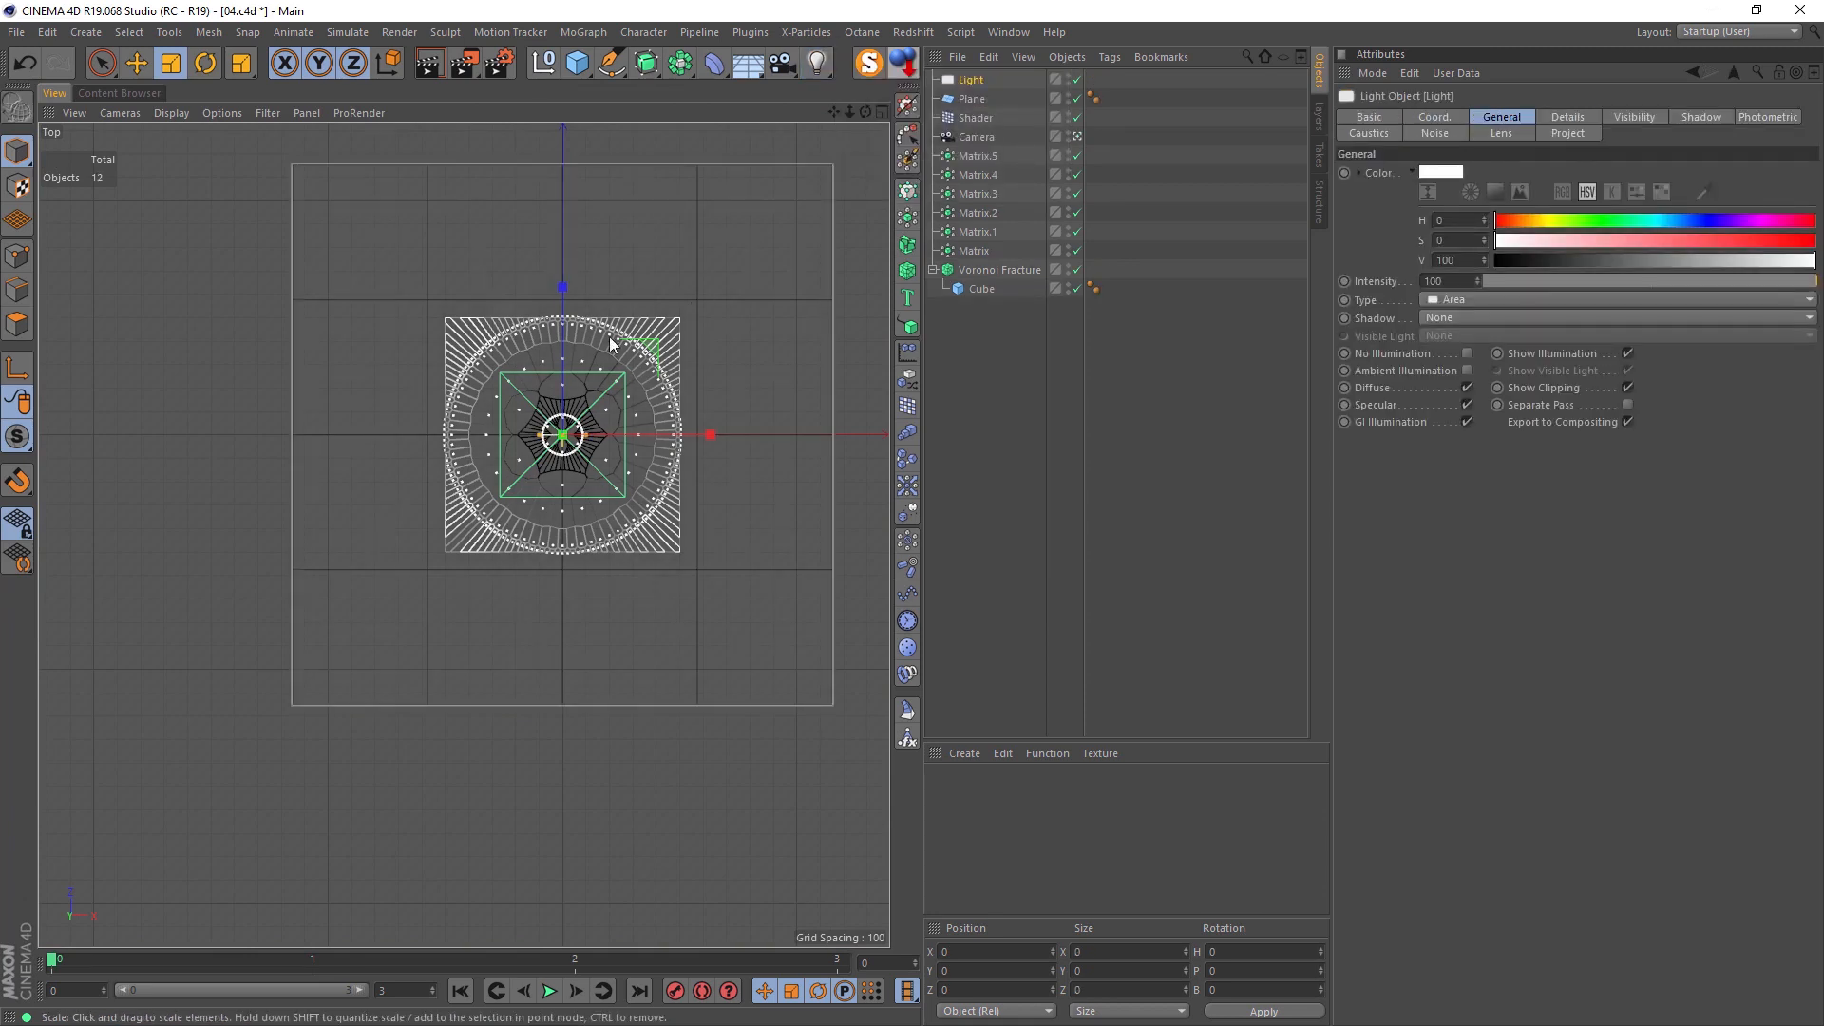
pyautogui.press('t')
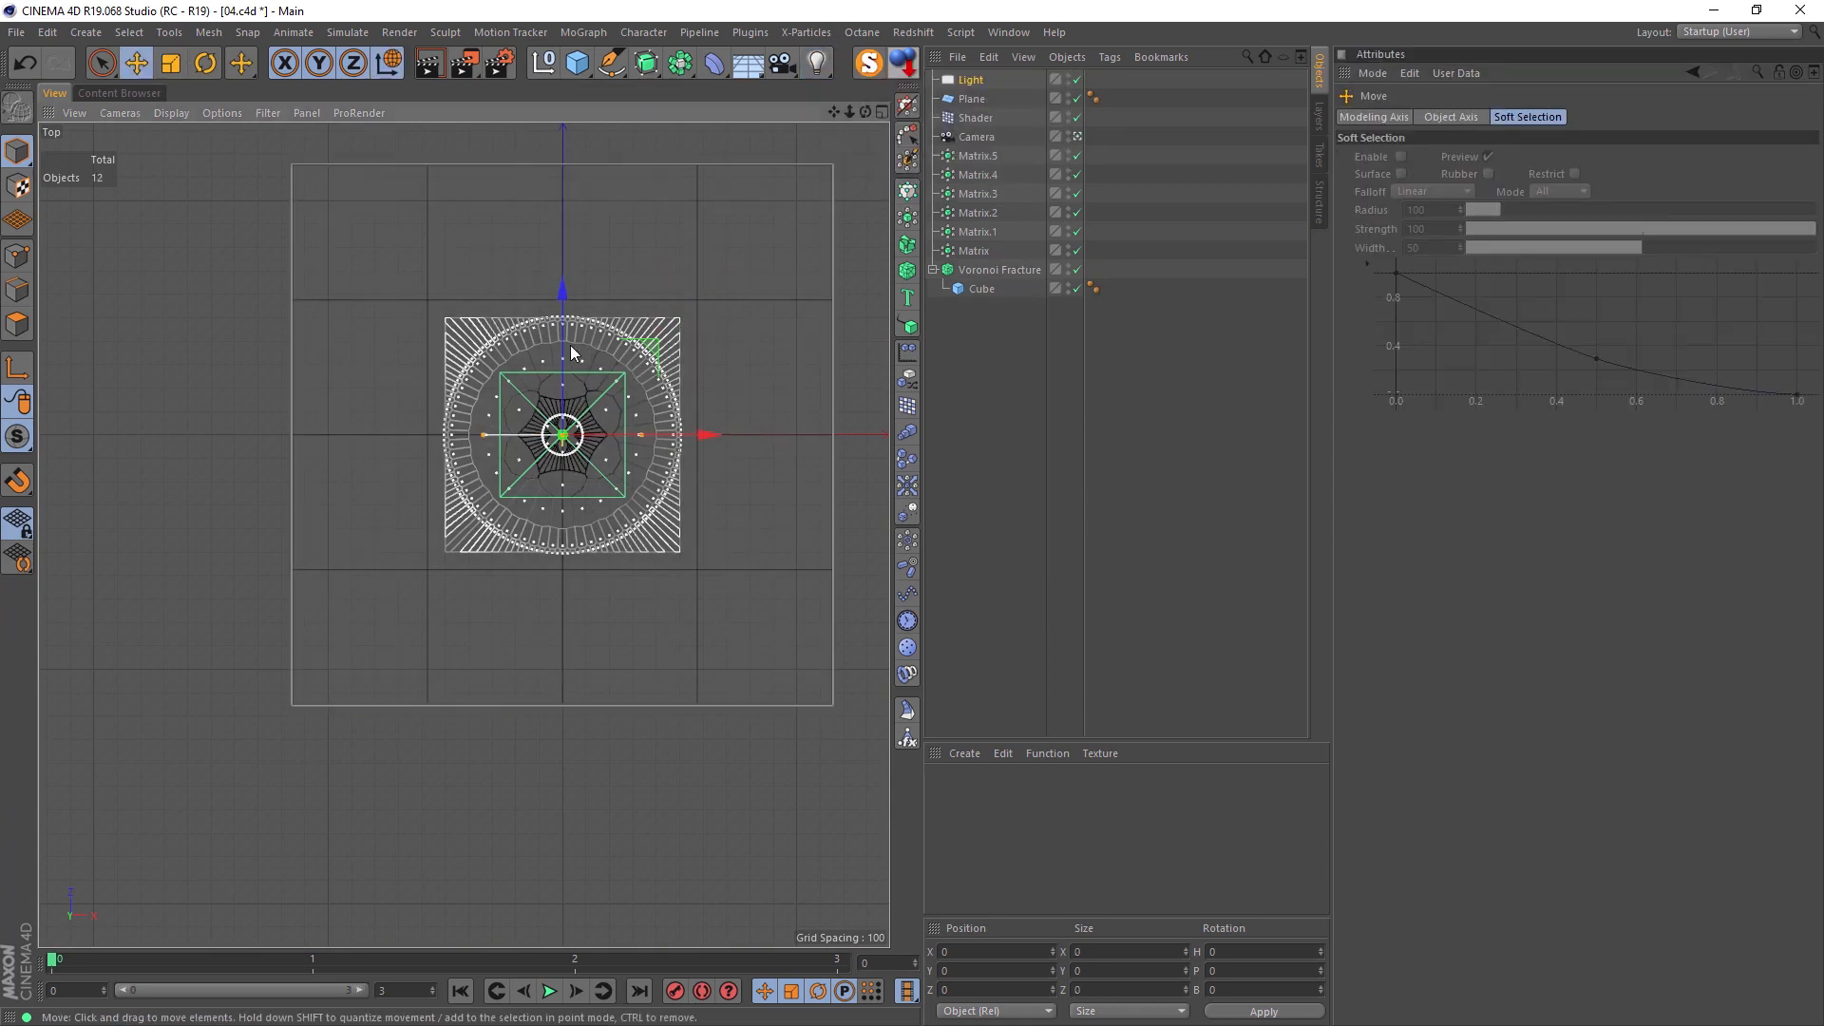
pyautogui.press('e')
pyautogui.moveTo(562, 338); pyautogui.dragTo(555, 202)
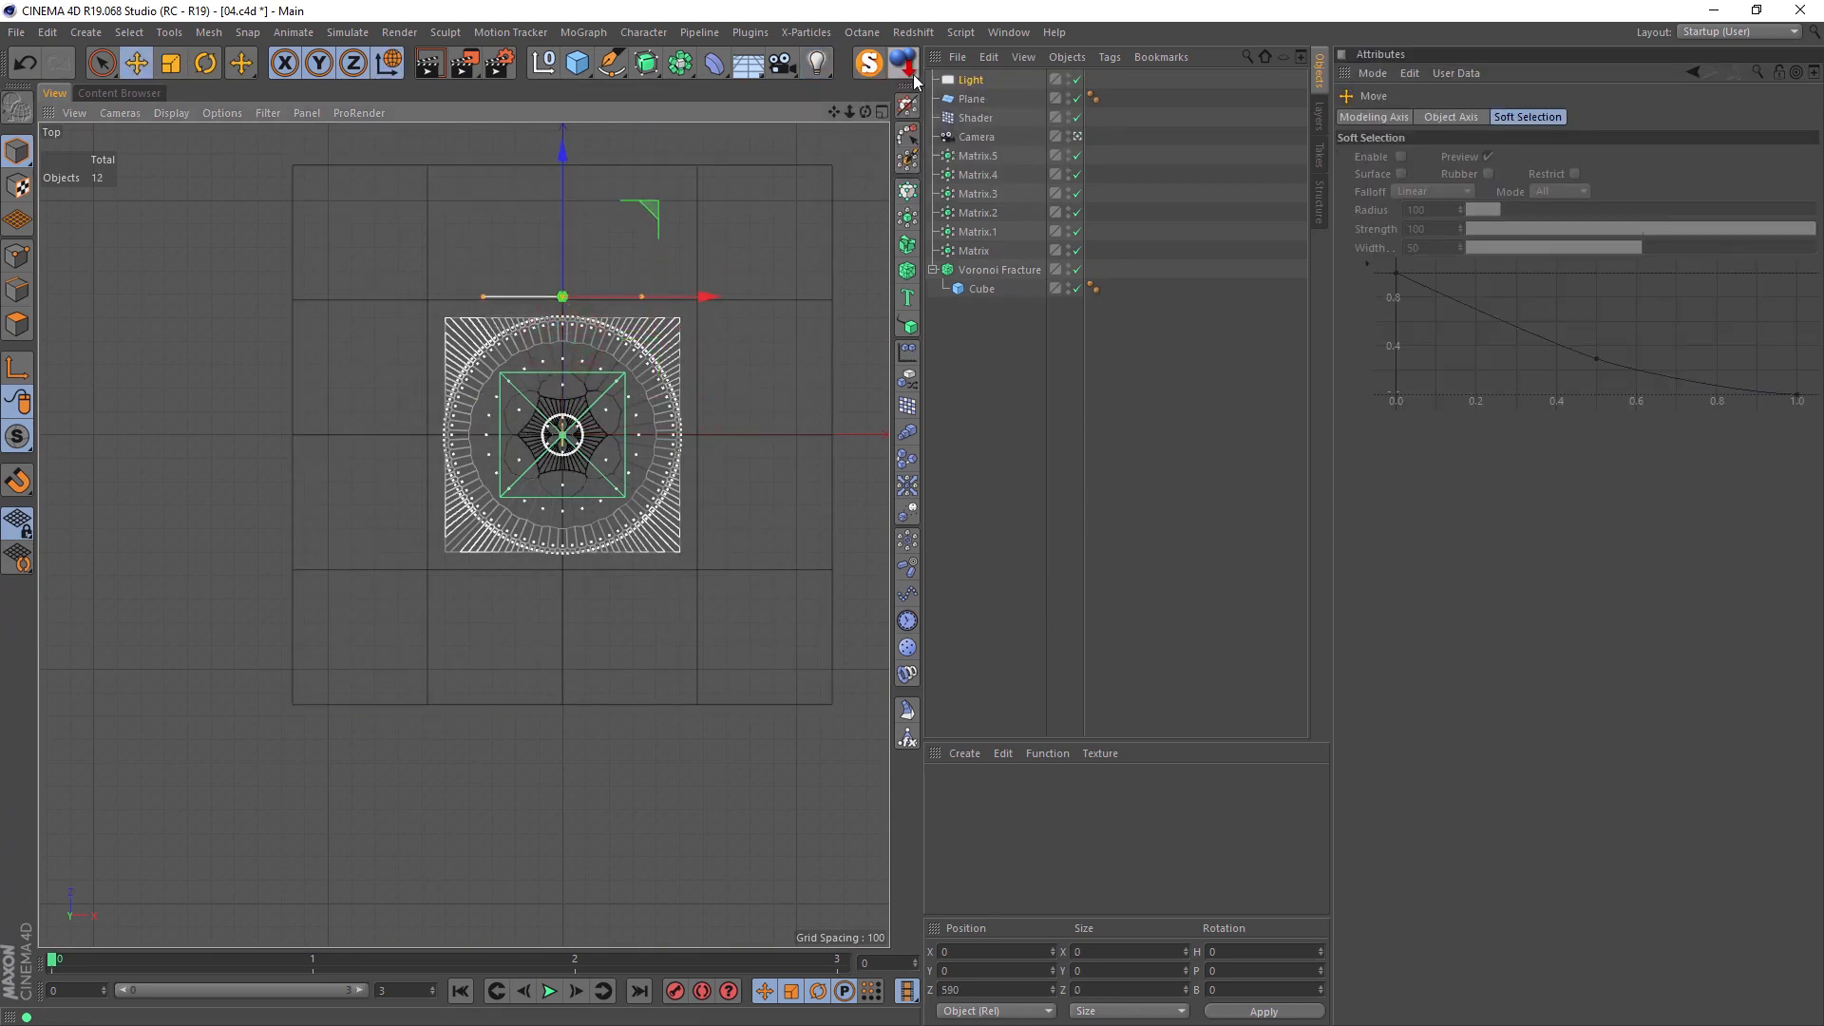
# Step: Set the light's shadow type to Area and render the view through the camera
pyautogui.click(971, 80)
pyautogui.click(1490, 319)
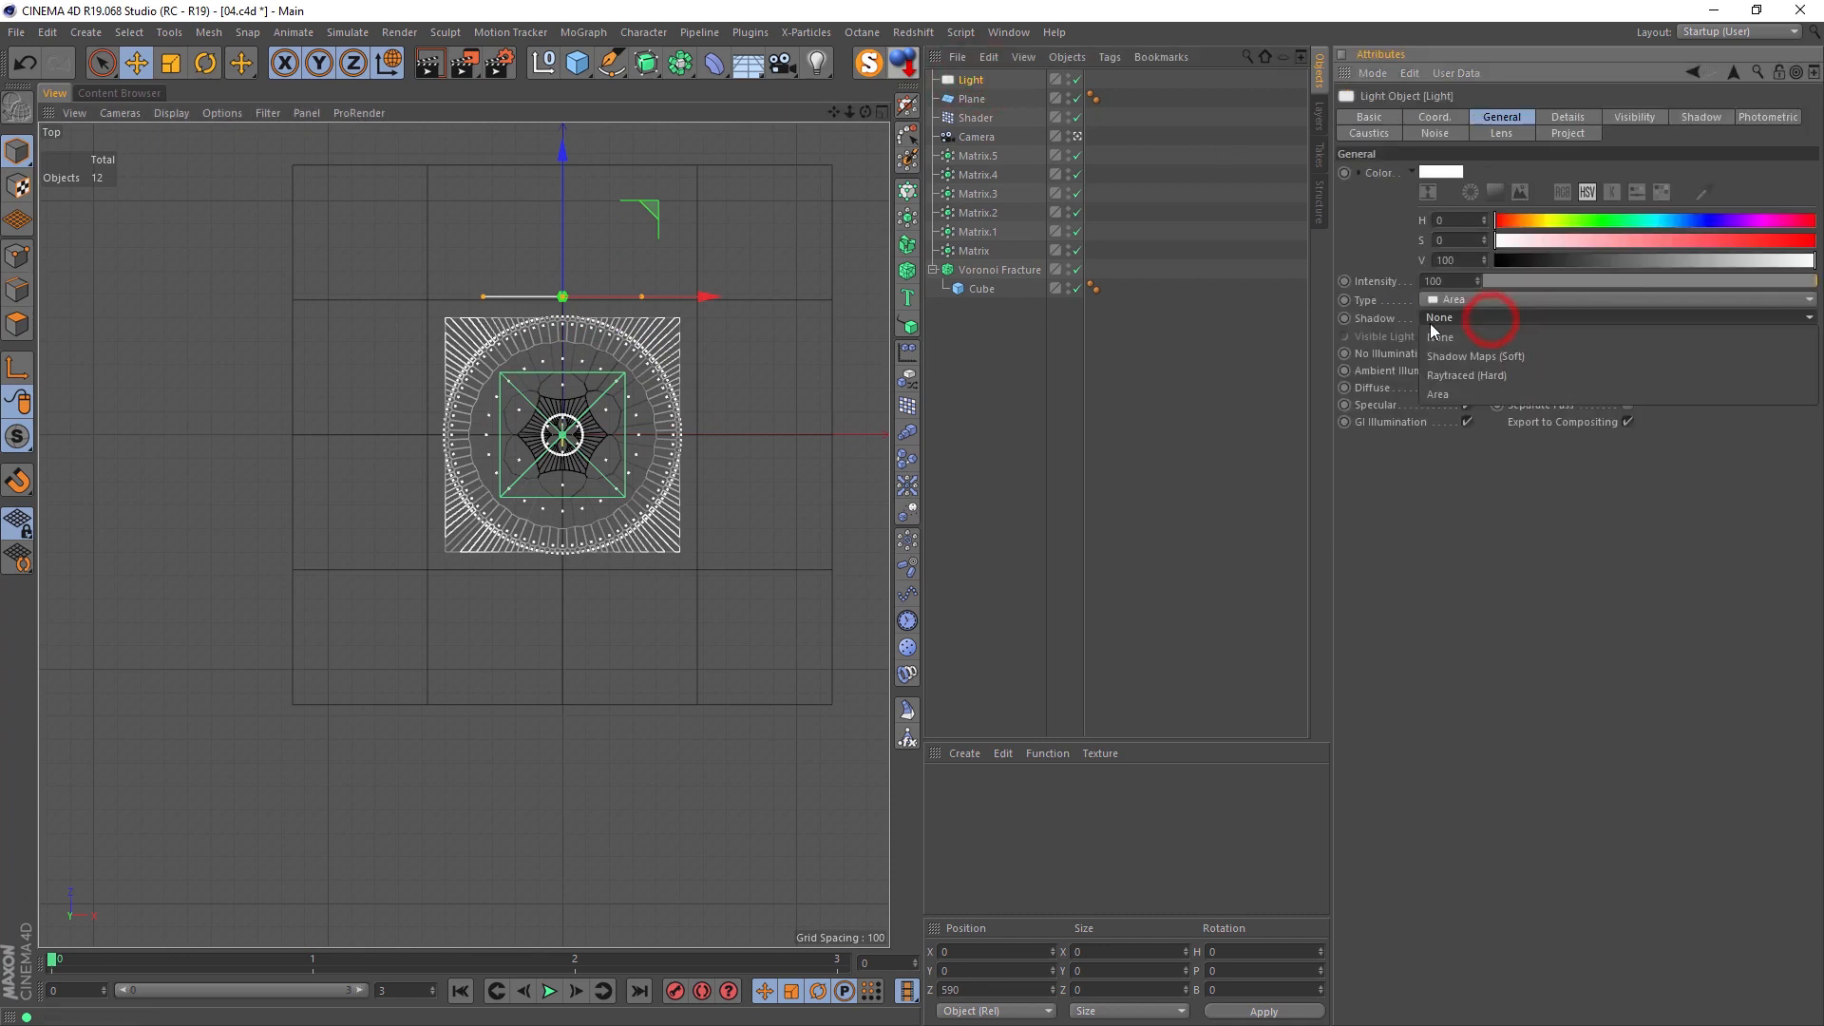
pyautogui.click(1467, 389)
pyautogui.middleClick(659, 323)
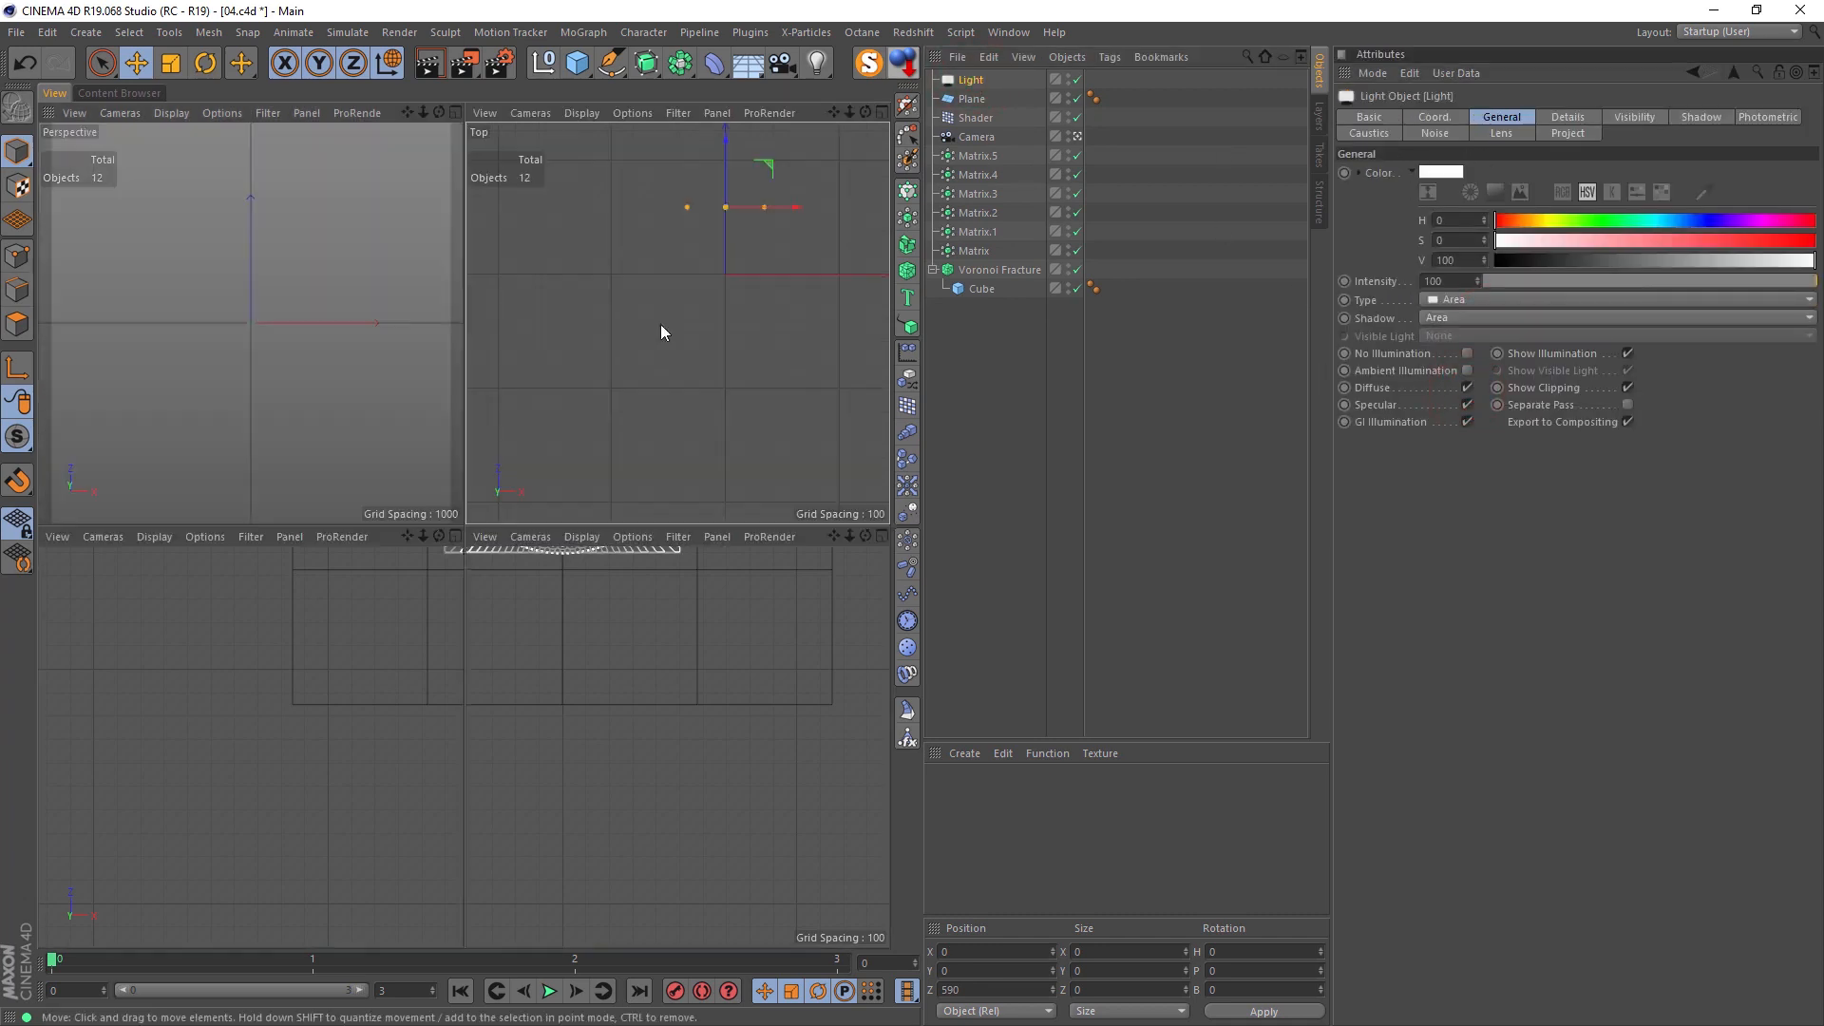
pyautogui.middleClick(380, 234)
pyautogui.click(430, 65)
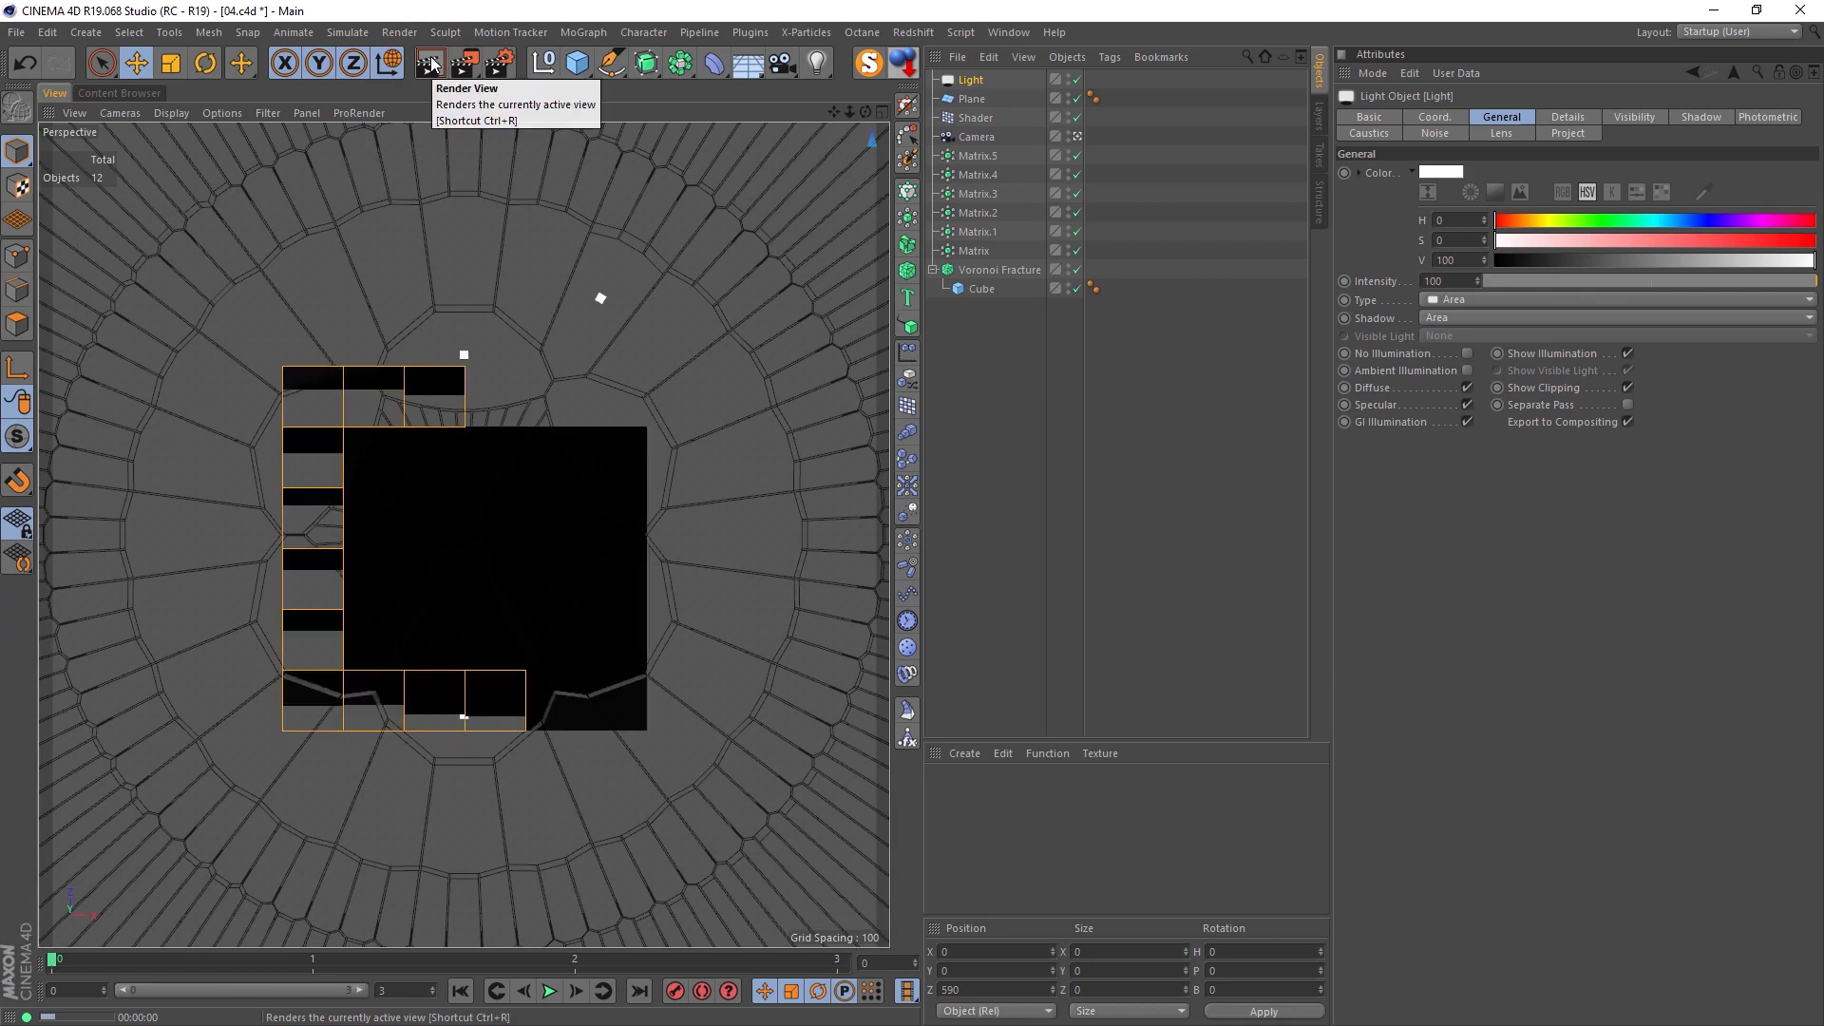
# Step: Raise the area light in the right view to about Y 704 and Z 1011, and render the camera view
pyautogui.middleClick(470, 219)
pyautogui.middleClick(440, 543)
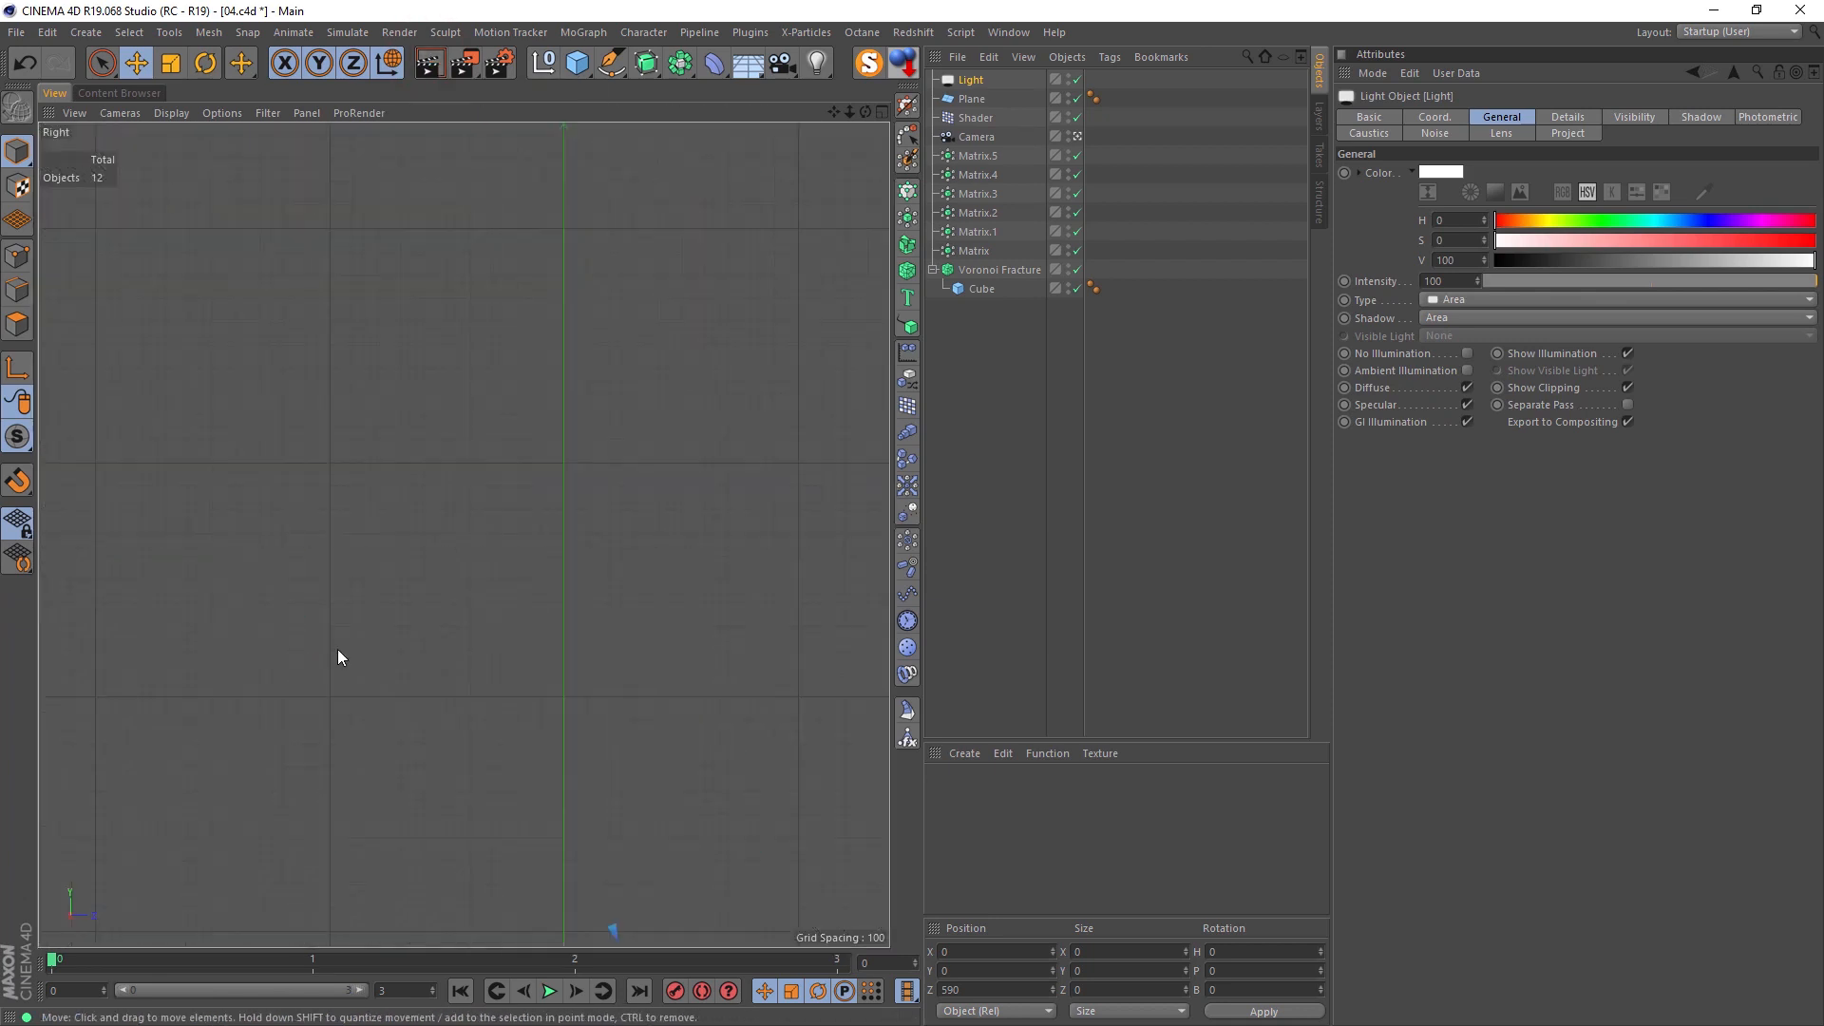
pyautogui.scroll(-2, 627, 692)
pyautogui.keyDown('alt'); pyautogui.moveTo(581, 543); pyautogui.dragTo(536, 387, button='middle'); pyautogui.keyUp('alt')
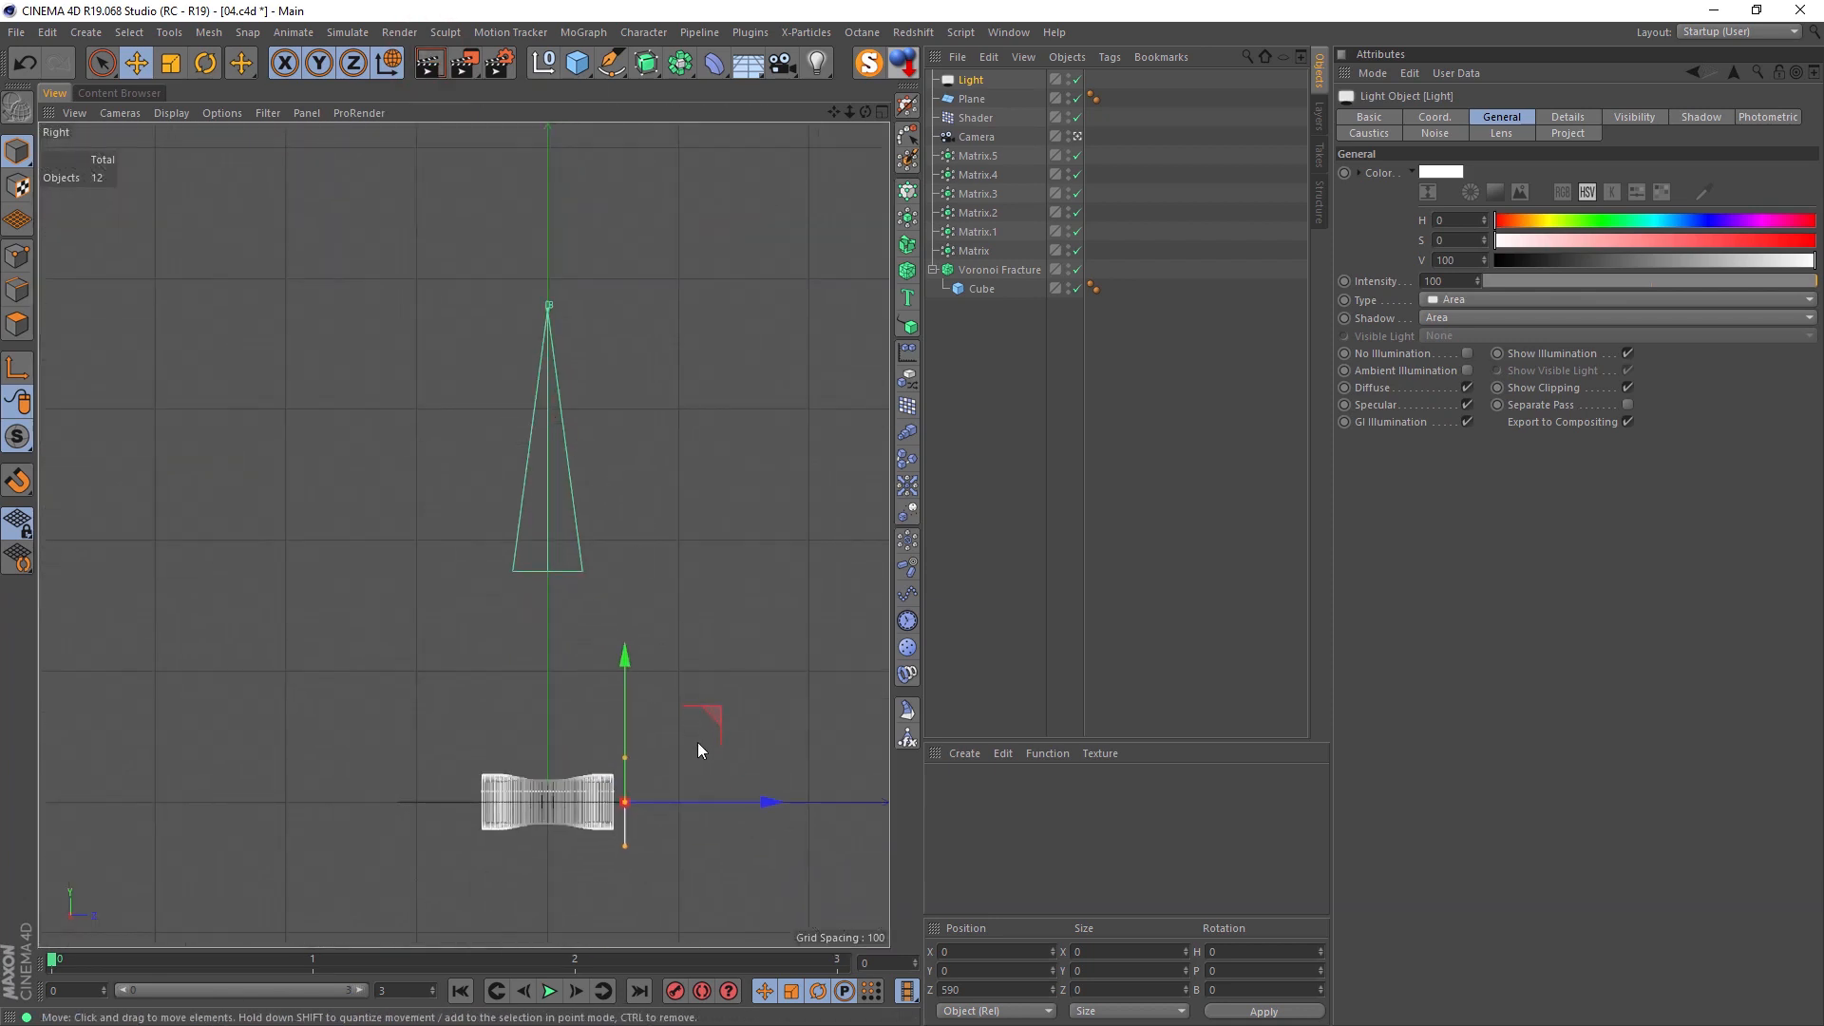
pyautogui.moveTo(713, 723); pyautogui.dragTo(768, 631)
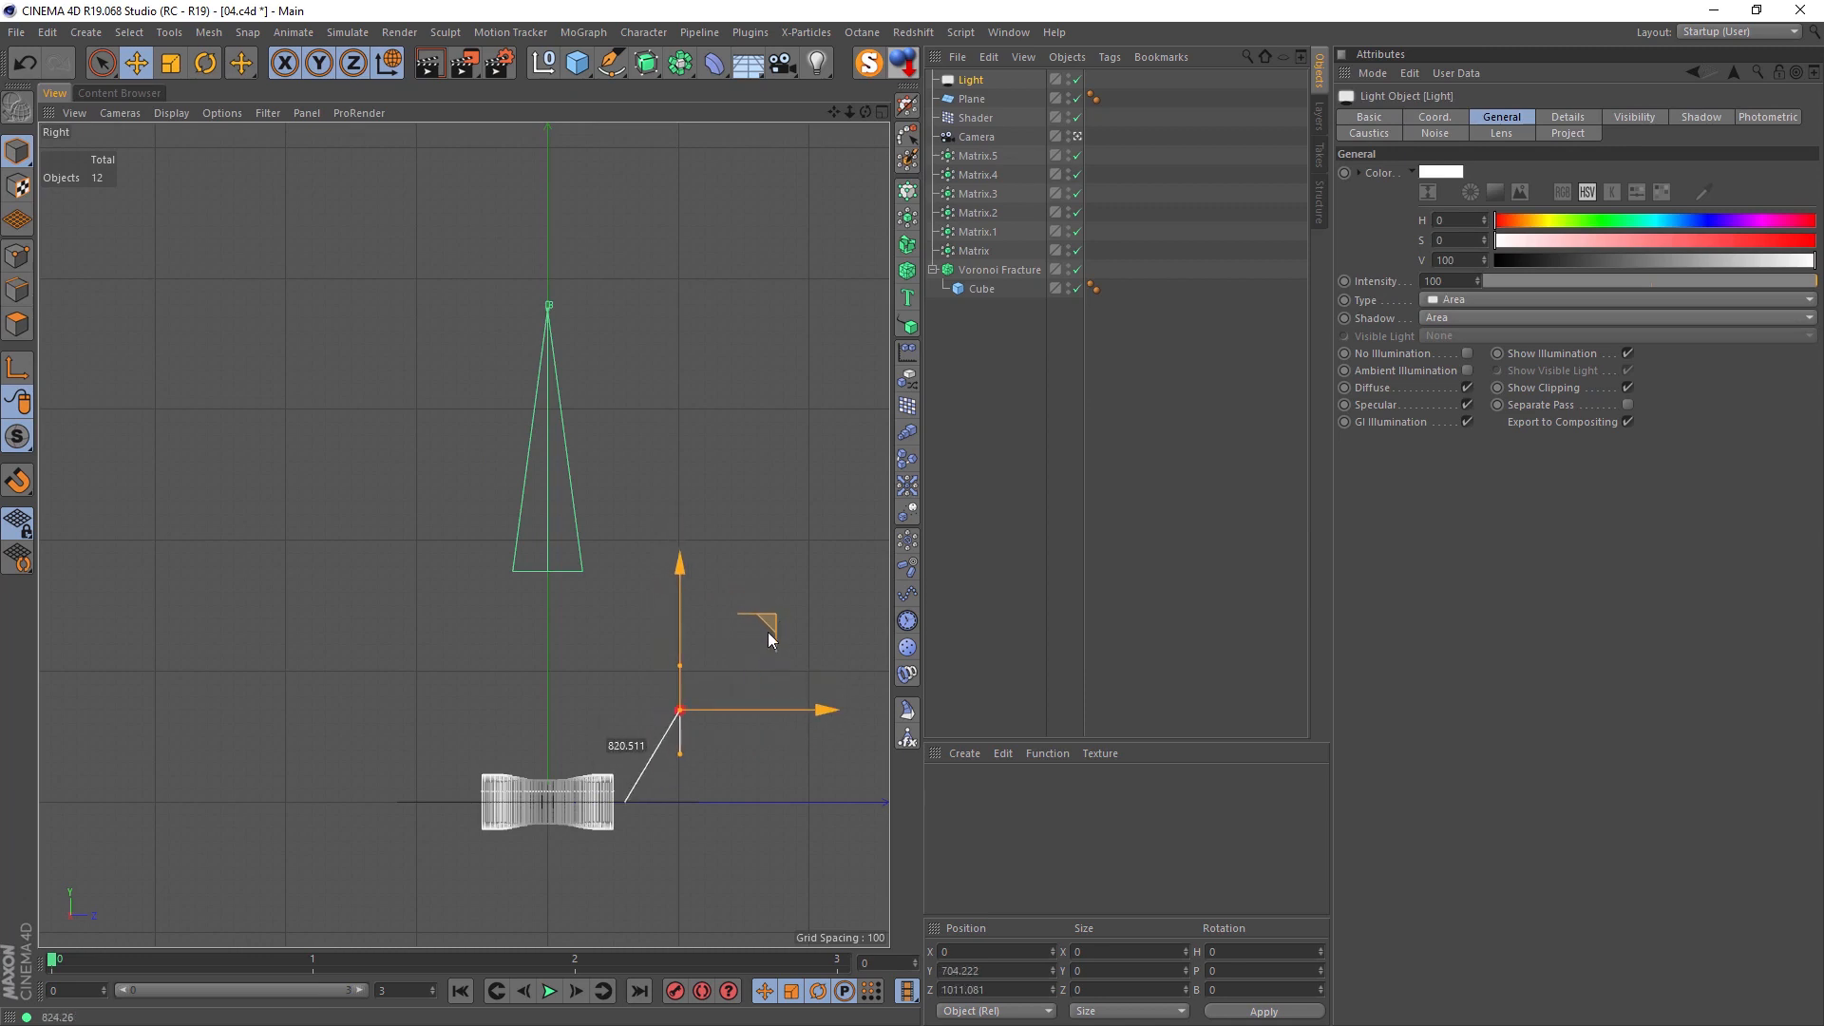
pyautogui.middleClick(705, 581)
pyautogui.middleClick(366, 238)
pyautogui.click(429, 63)
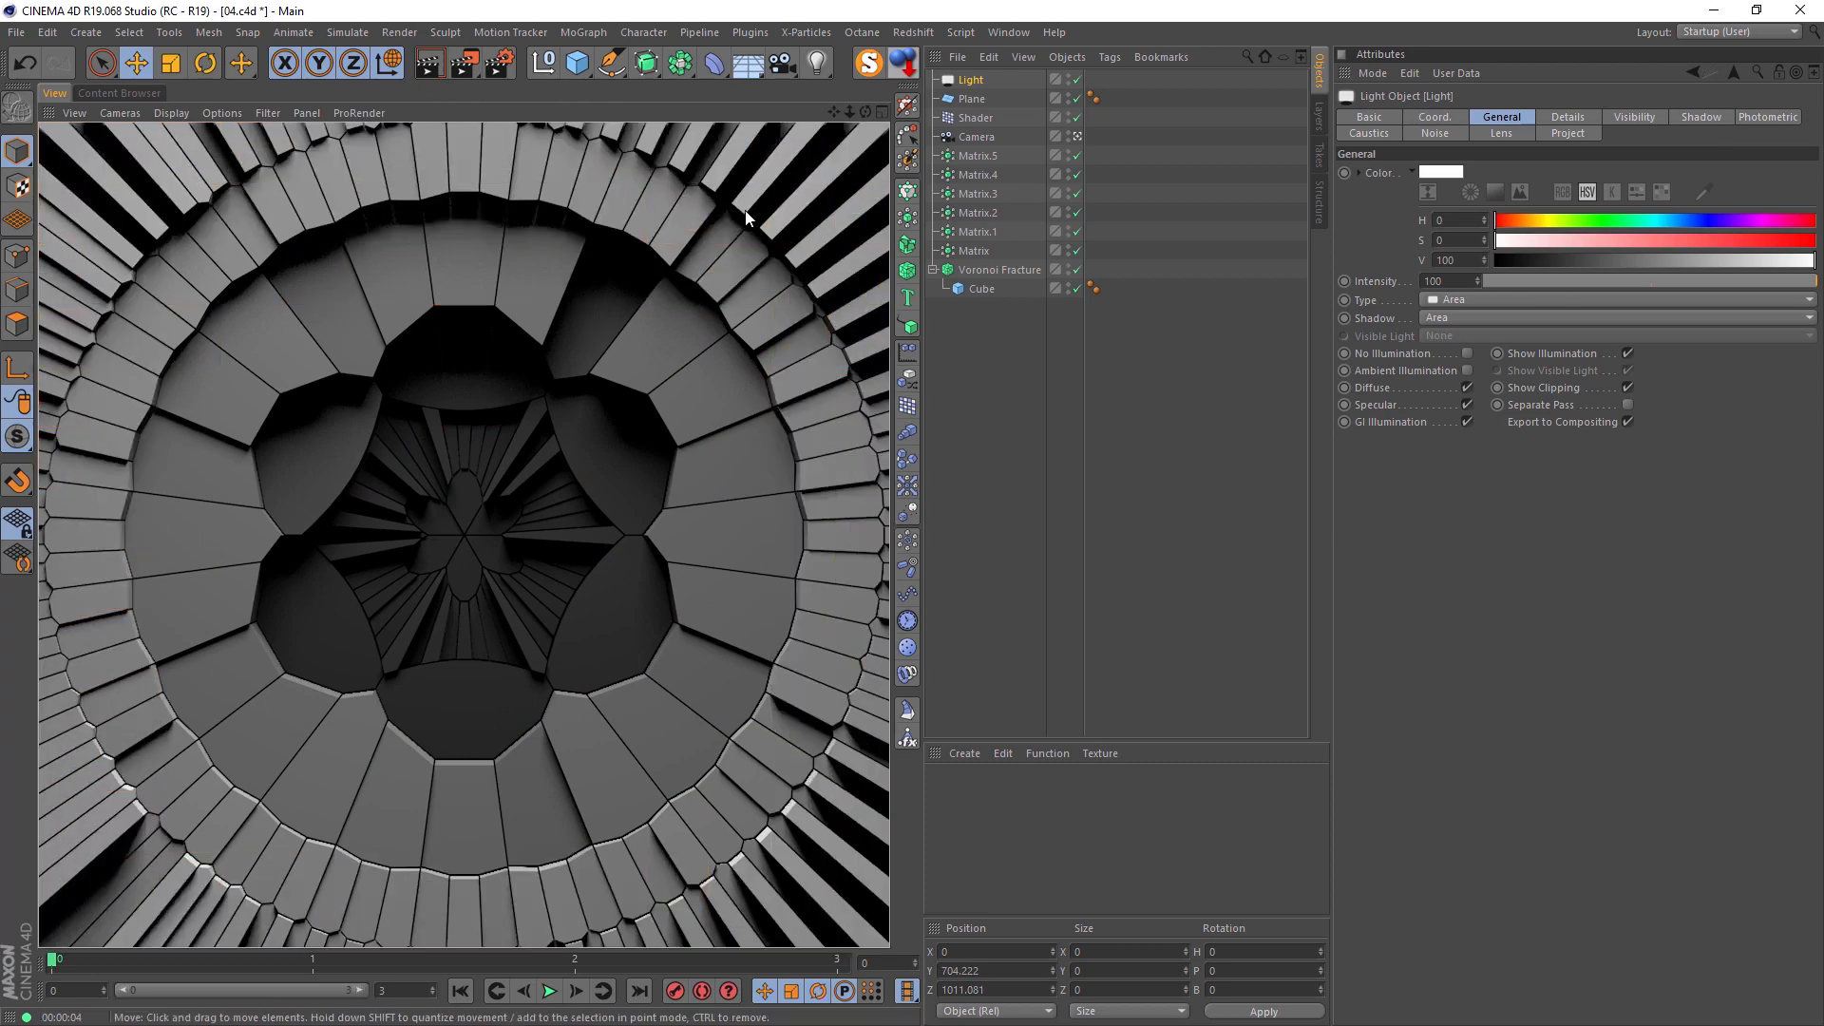
# Step: Scale the area light to about 1428 in size, rotate its heading to -90°, and move it beside the fracture at about X 851, Z -19
pyautogui.middleClick(427, 389)
pyautogui.press('t')
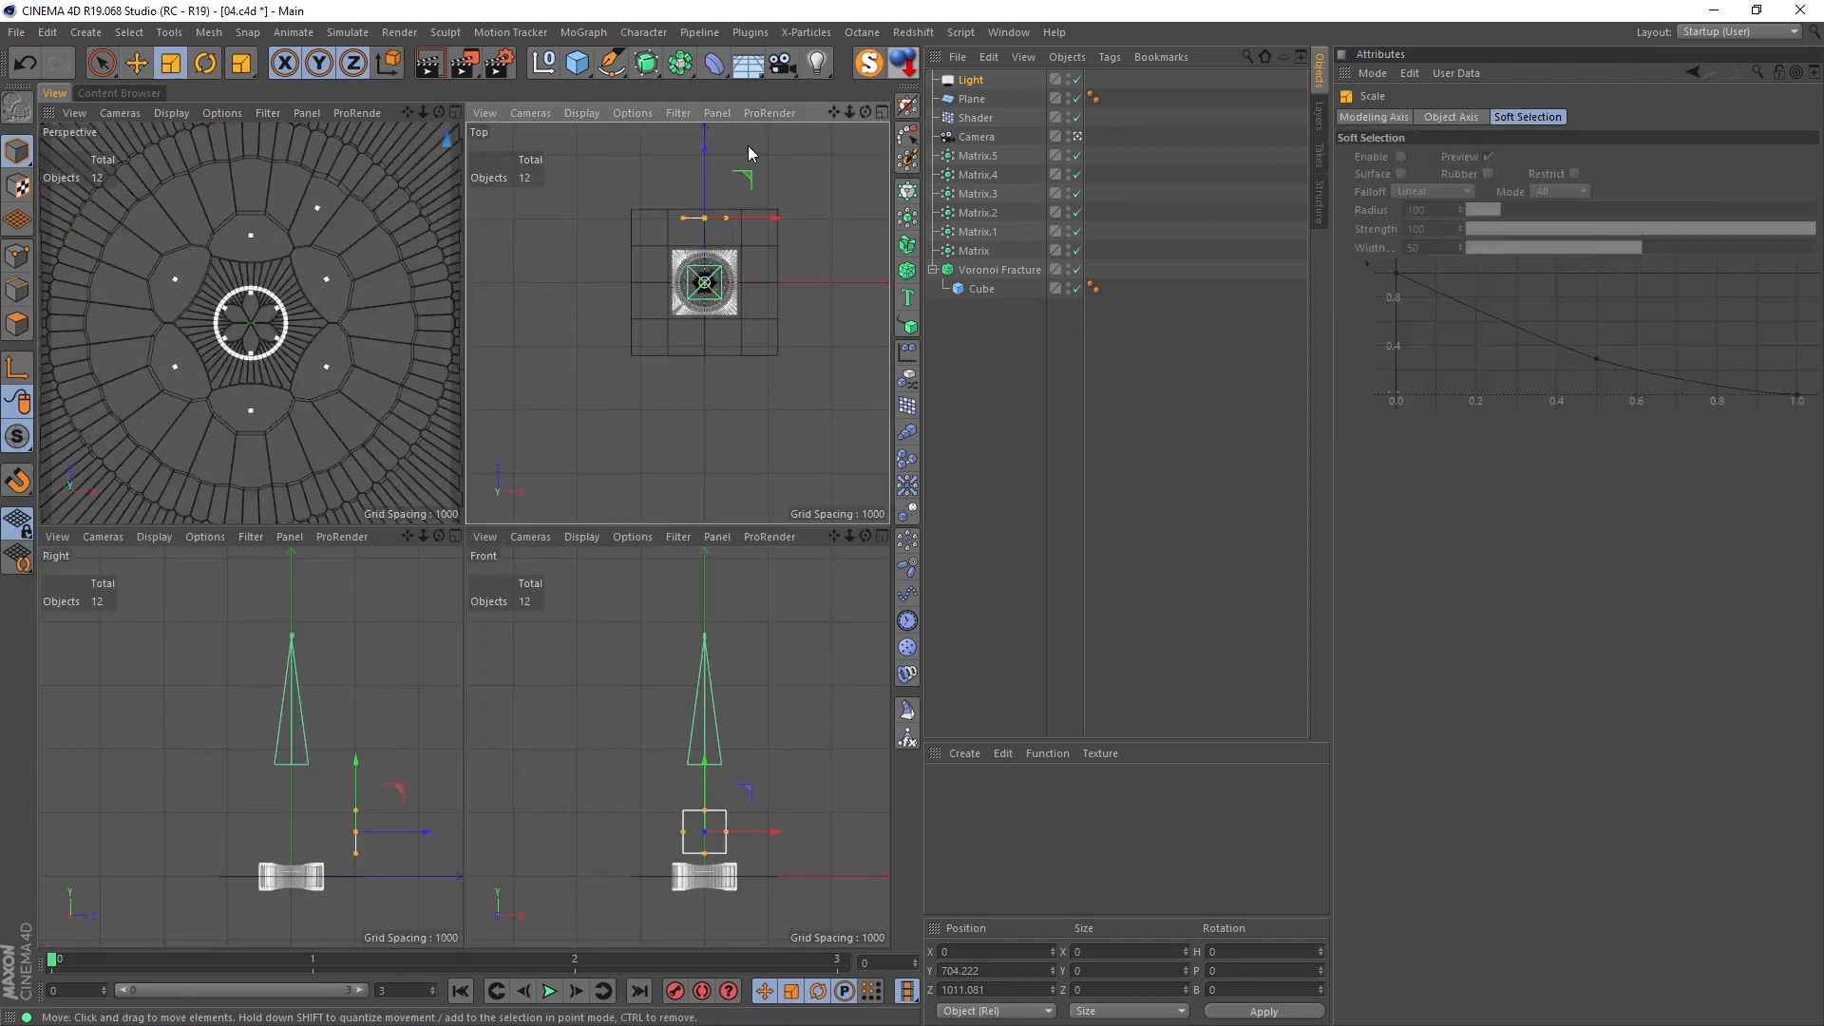
pyautogui.press('r')
pyautogui.moveTo(750, 194); pyautogui.dragTo(747, 258)
pyautogui.press('e')
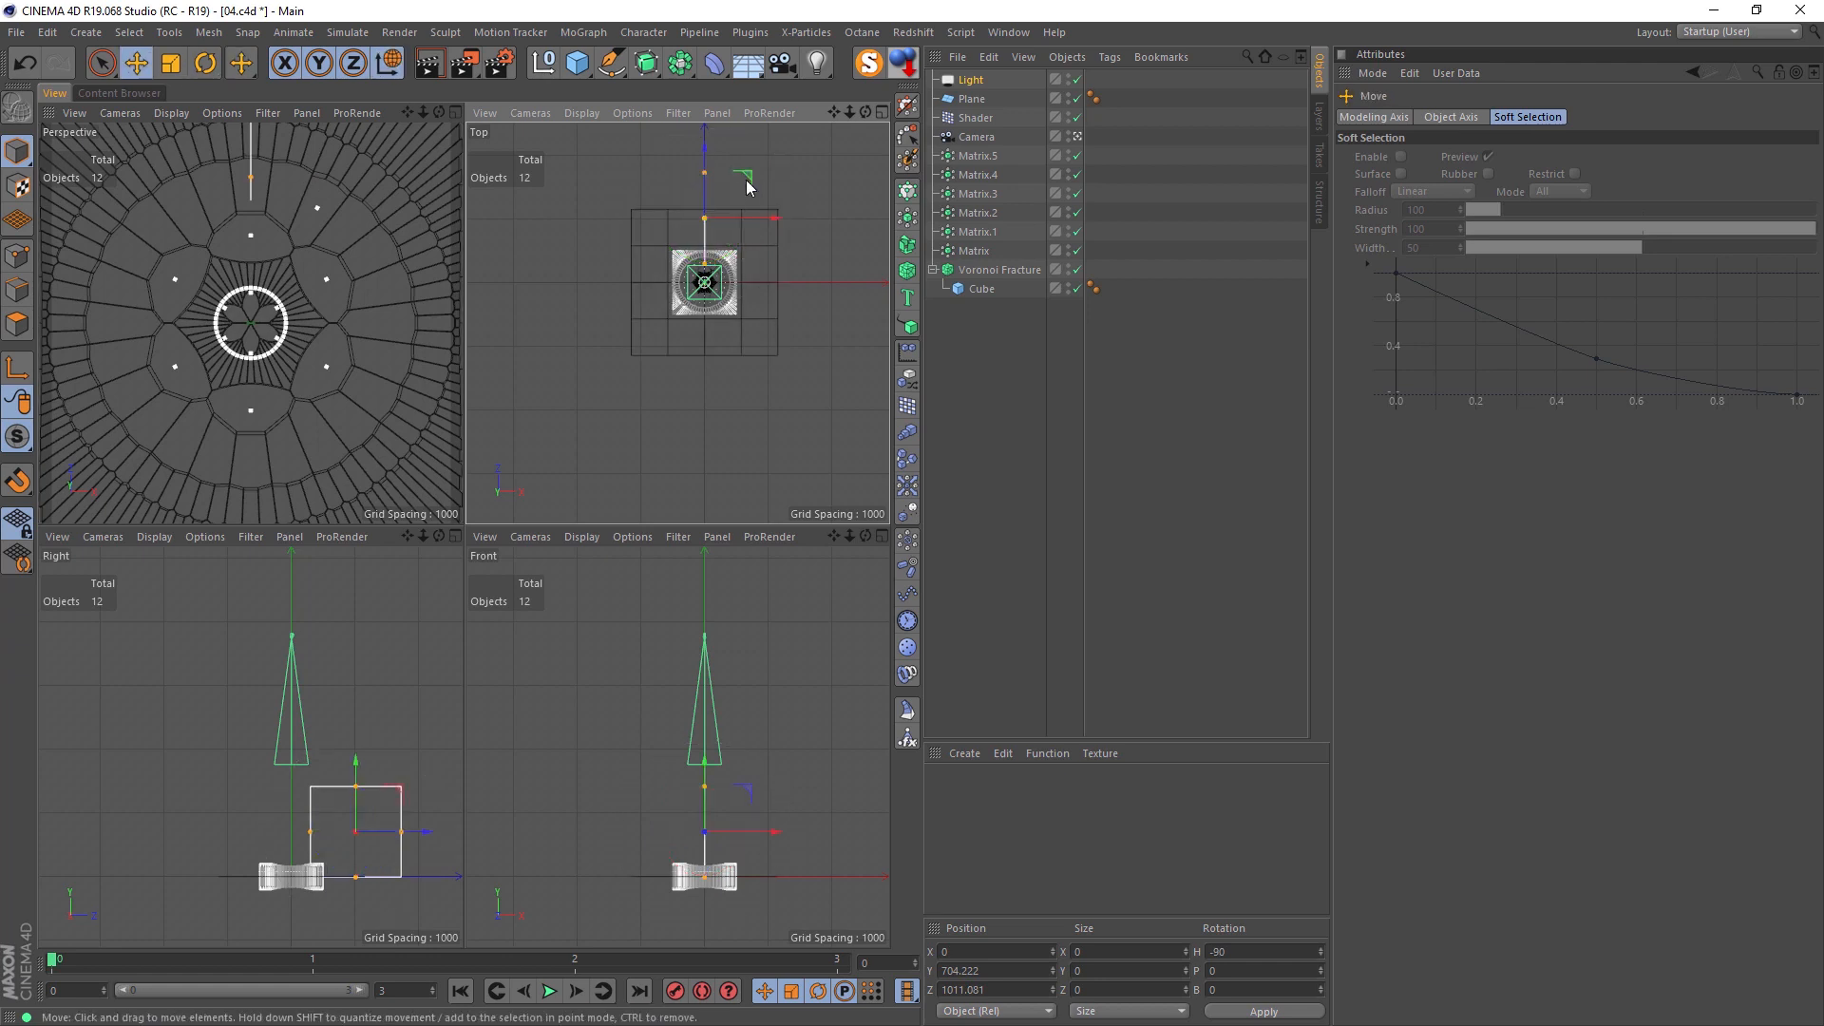
pyautogui.moveTo(746, 180); pyautogui.dragTo(809, 254)
# Step: Colour the light red with saturation 89, and place a blue copy with hue 201 on the opposite side at about X -926
pyautogui.click(970, 80)
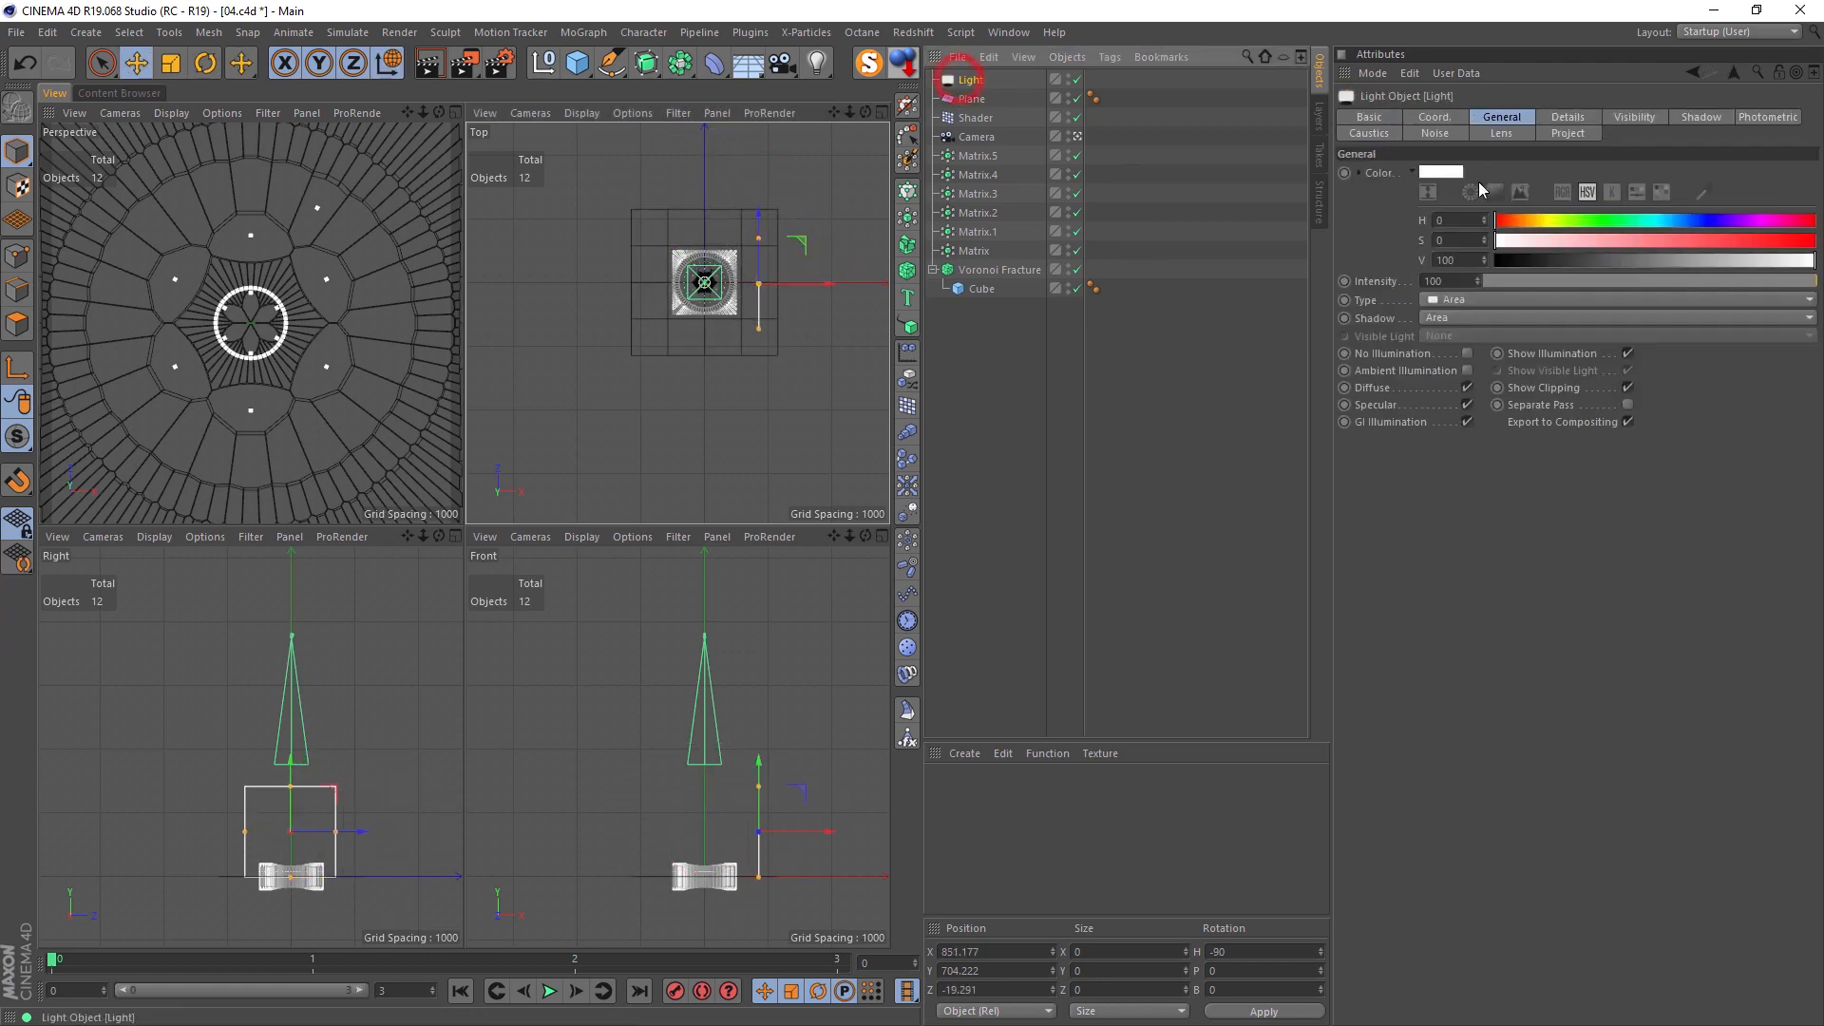
pyautogui.click(1780, 240)
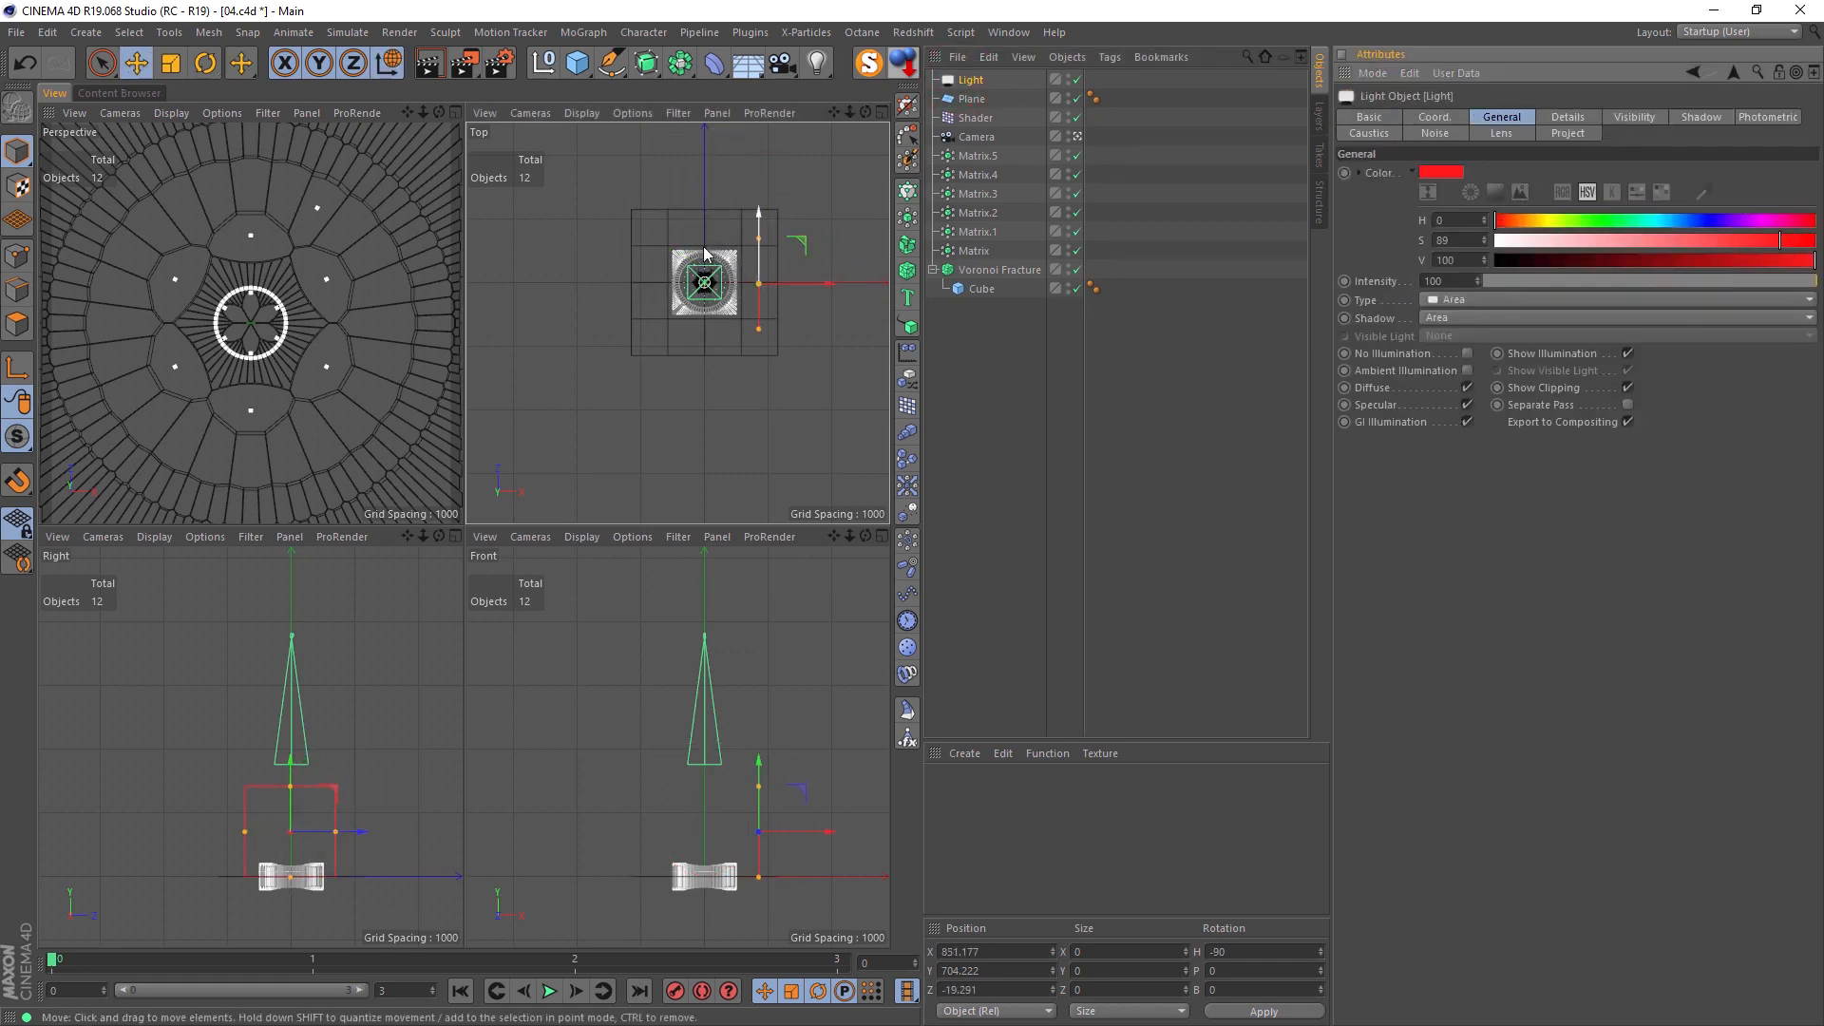
pyautogui.keyDown('ctrl'); pyautogui.moveTo(806, 285); pyautogui.dragTo(693, 284); pyautogui.keyUp('ctrl')
pyautogui.click(1658, 221)
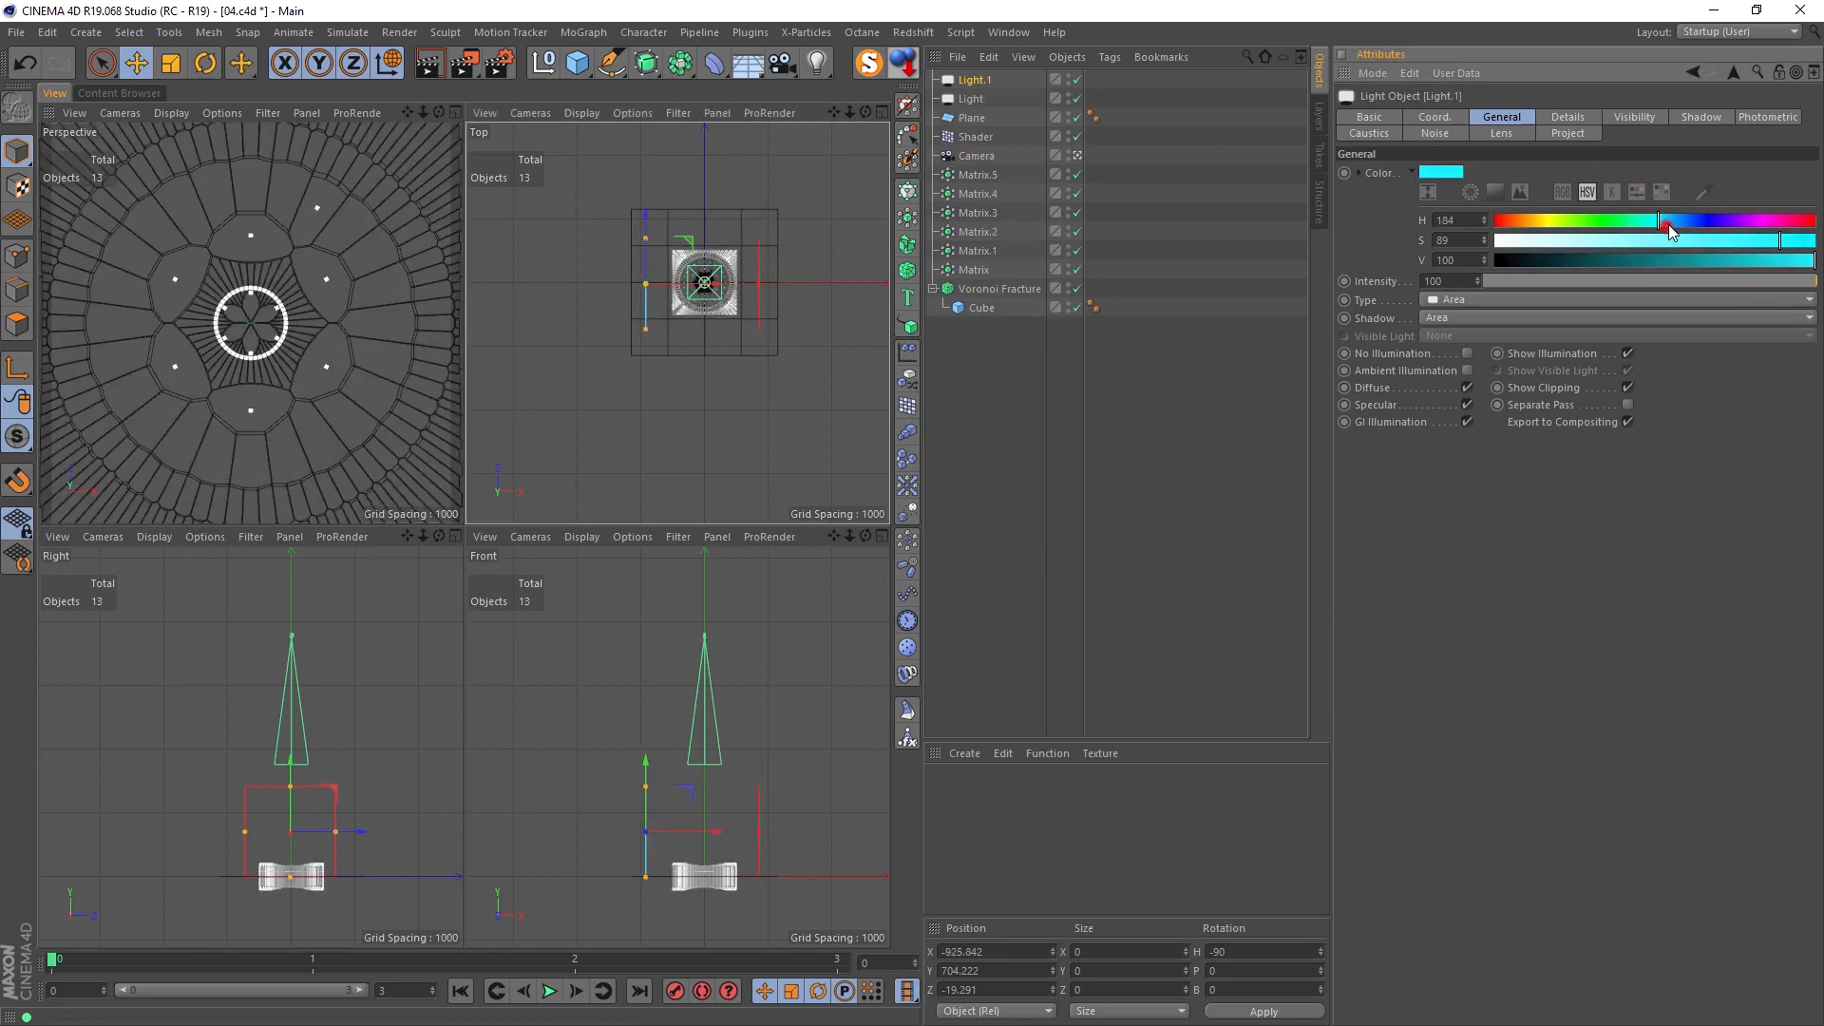
pyautogui.click(1674, 222)
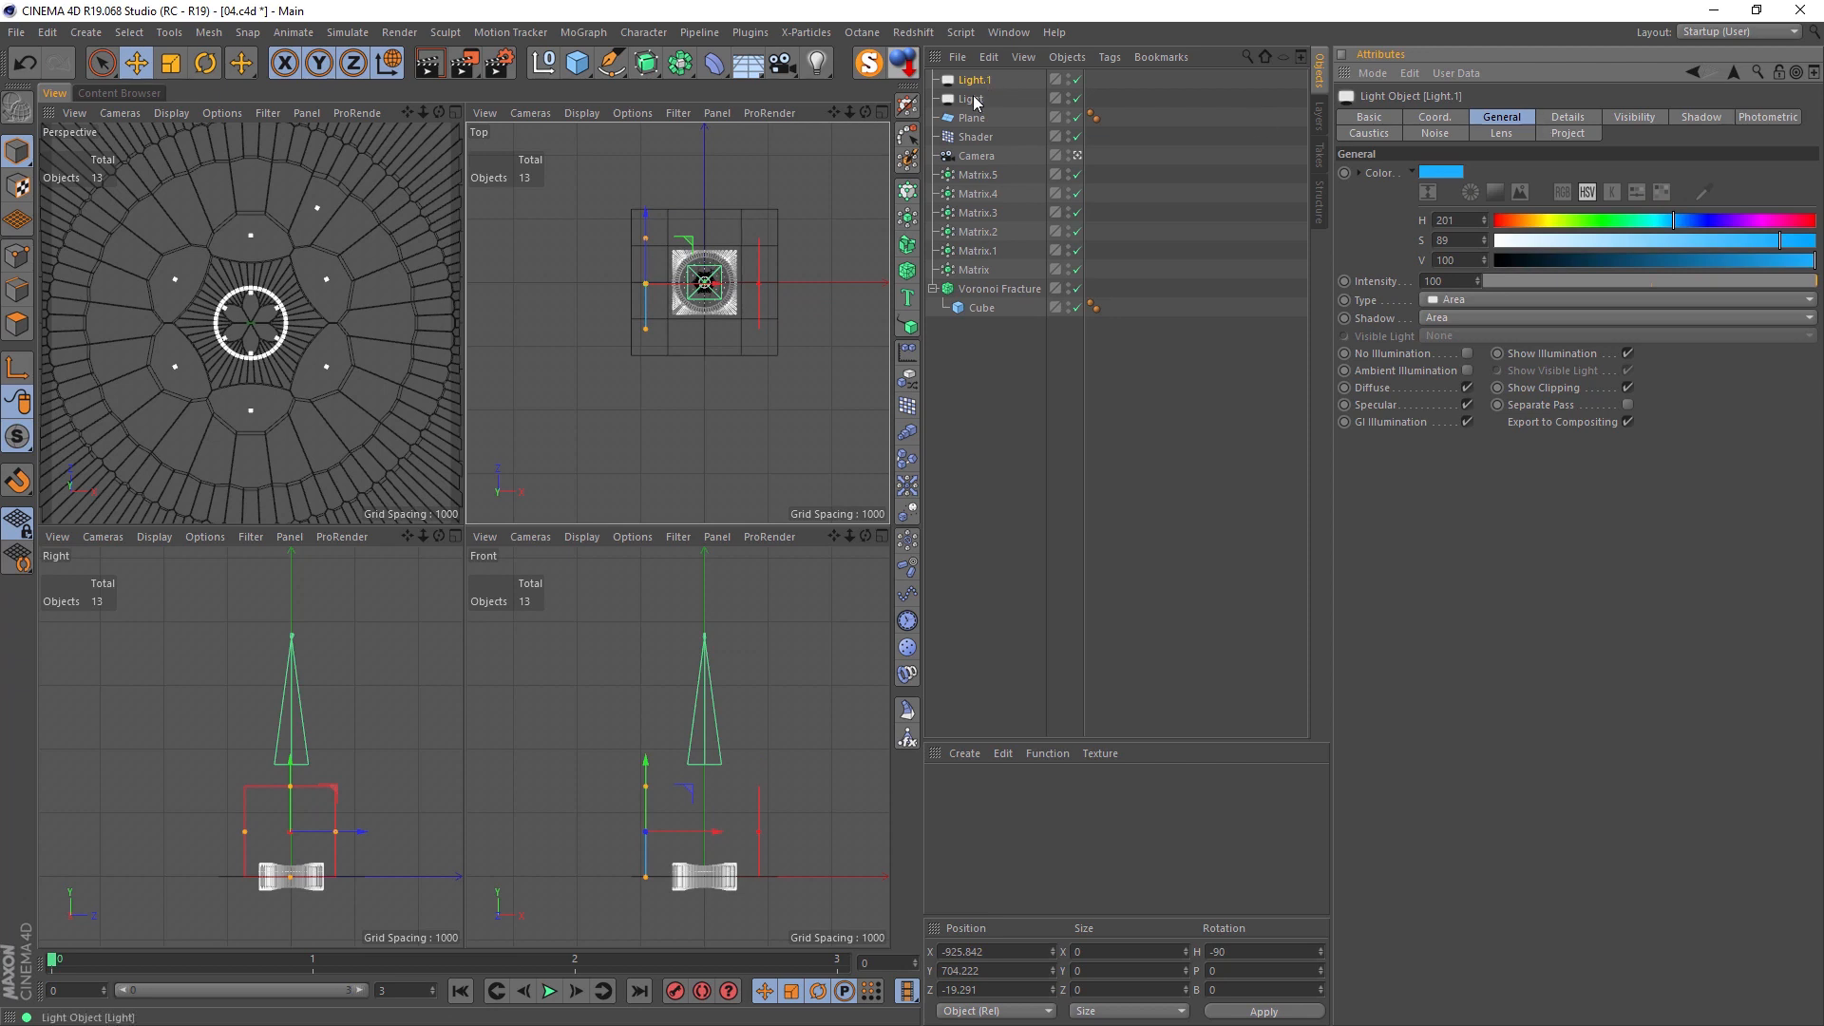
# Step: Set both lights' falloff to Inverse Square (Physically Accurate) with a radius/decay of about 1489
pyautogui.keyDown('ctrl'); pyautogui.click(976, 99); pyautogui.keyUp('ctrl')
pyautogui.click(1568, 116)
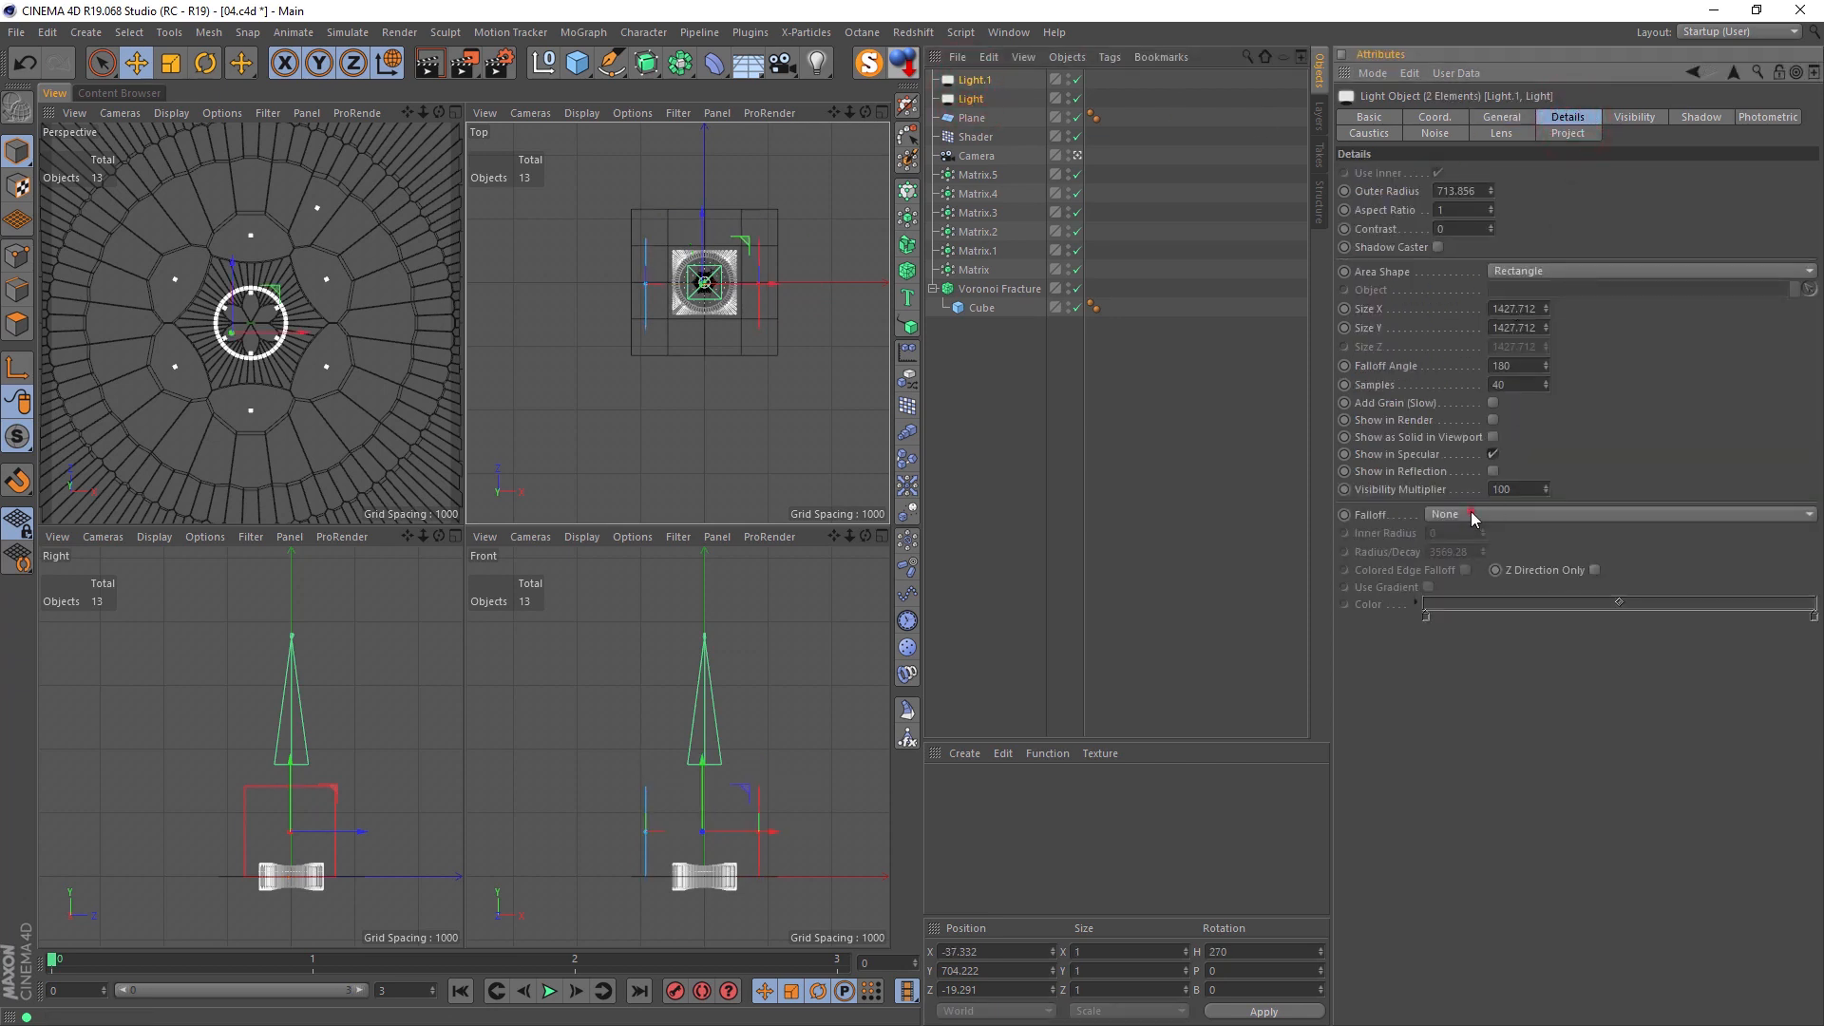
pyautogui.click(1471, 513)
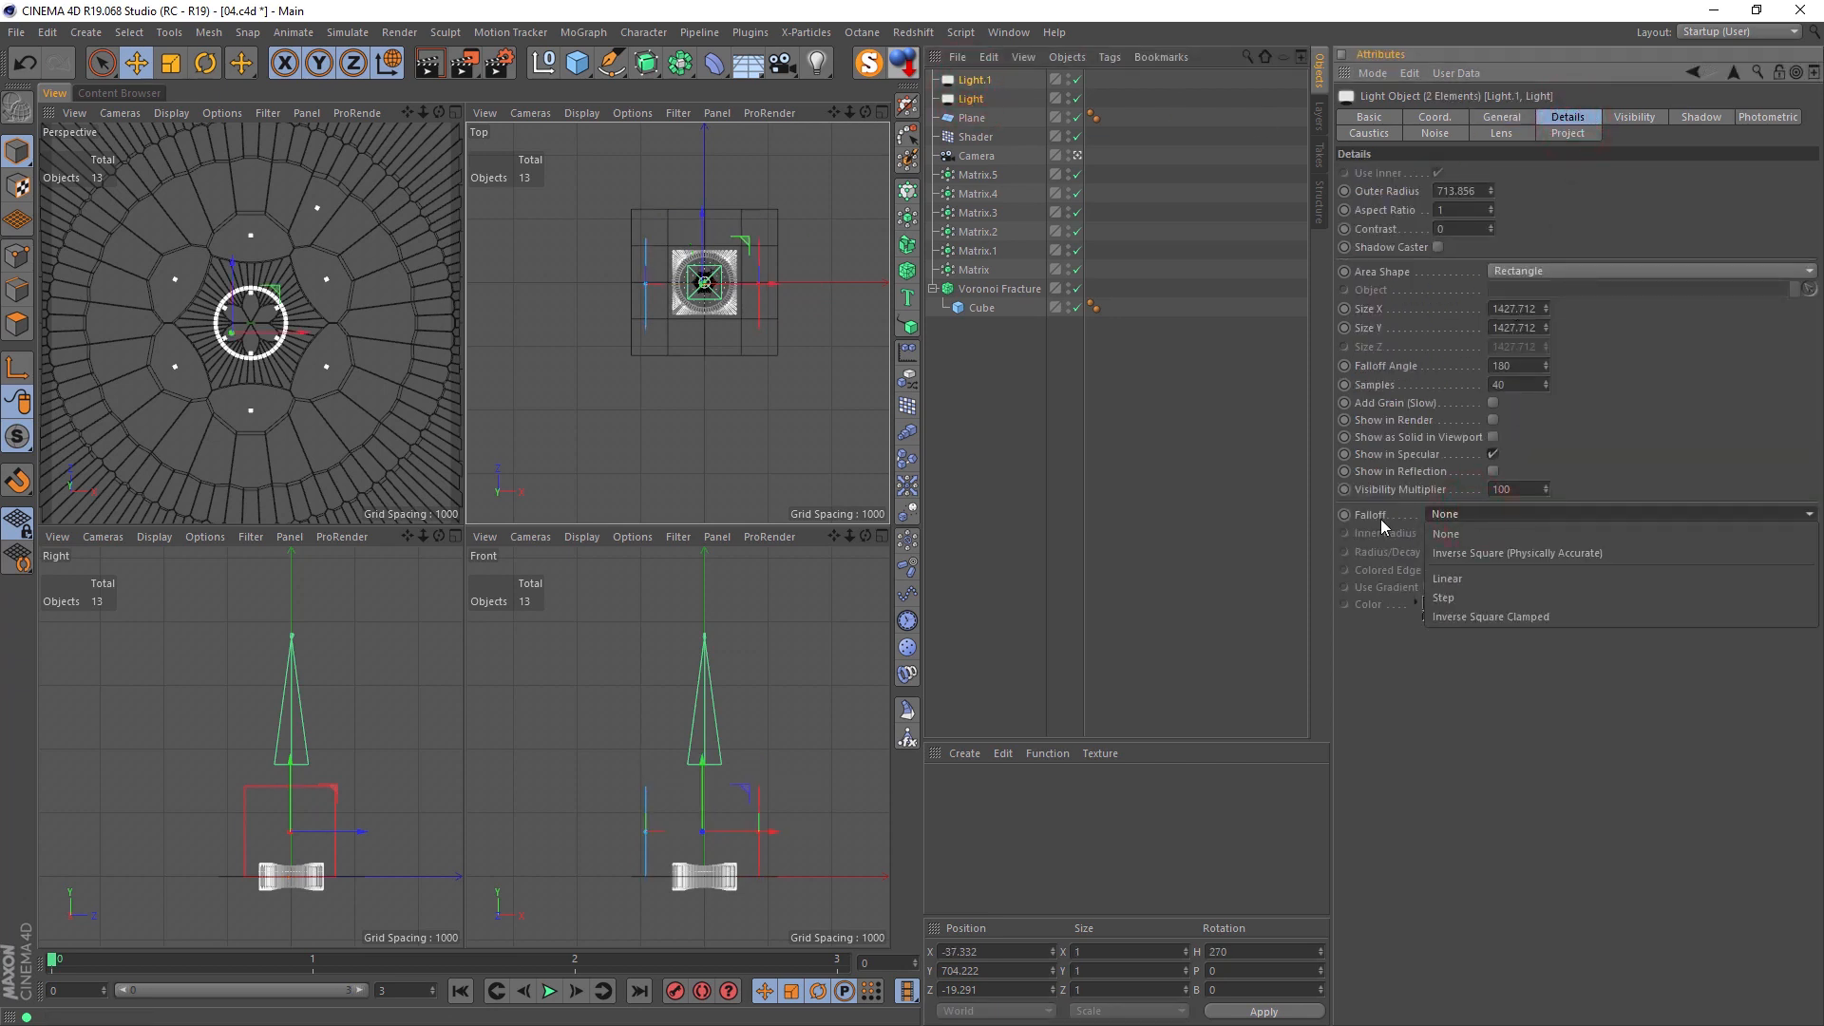
pyautogui.click(1496, 555)
pyautogui.keyDown('alt'); pyautogui.moveTo(768, 320); pyautogui.dragTo(673, 345, button='middle'); pyautogui.keyUp('alt')
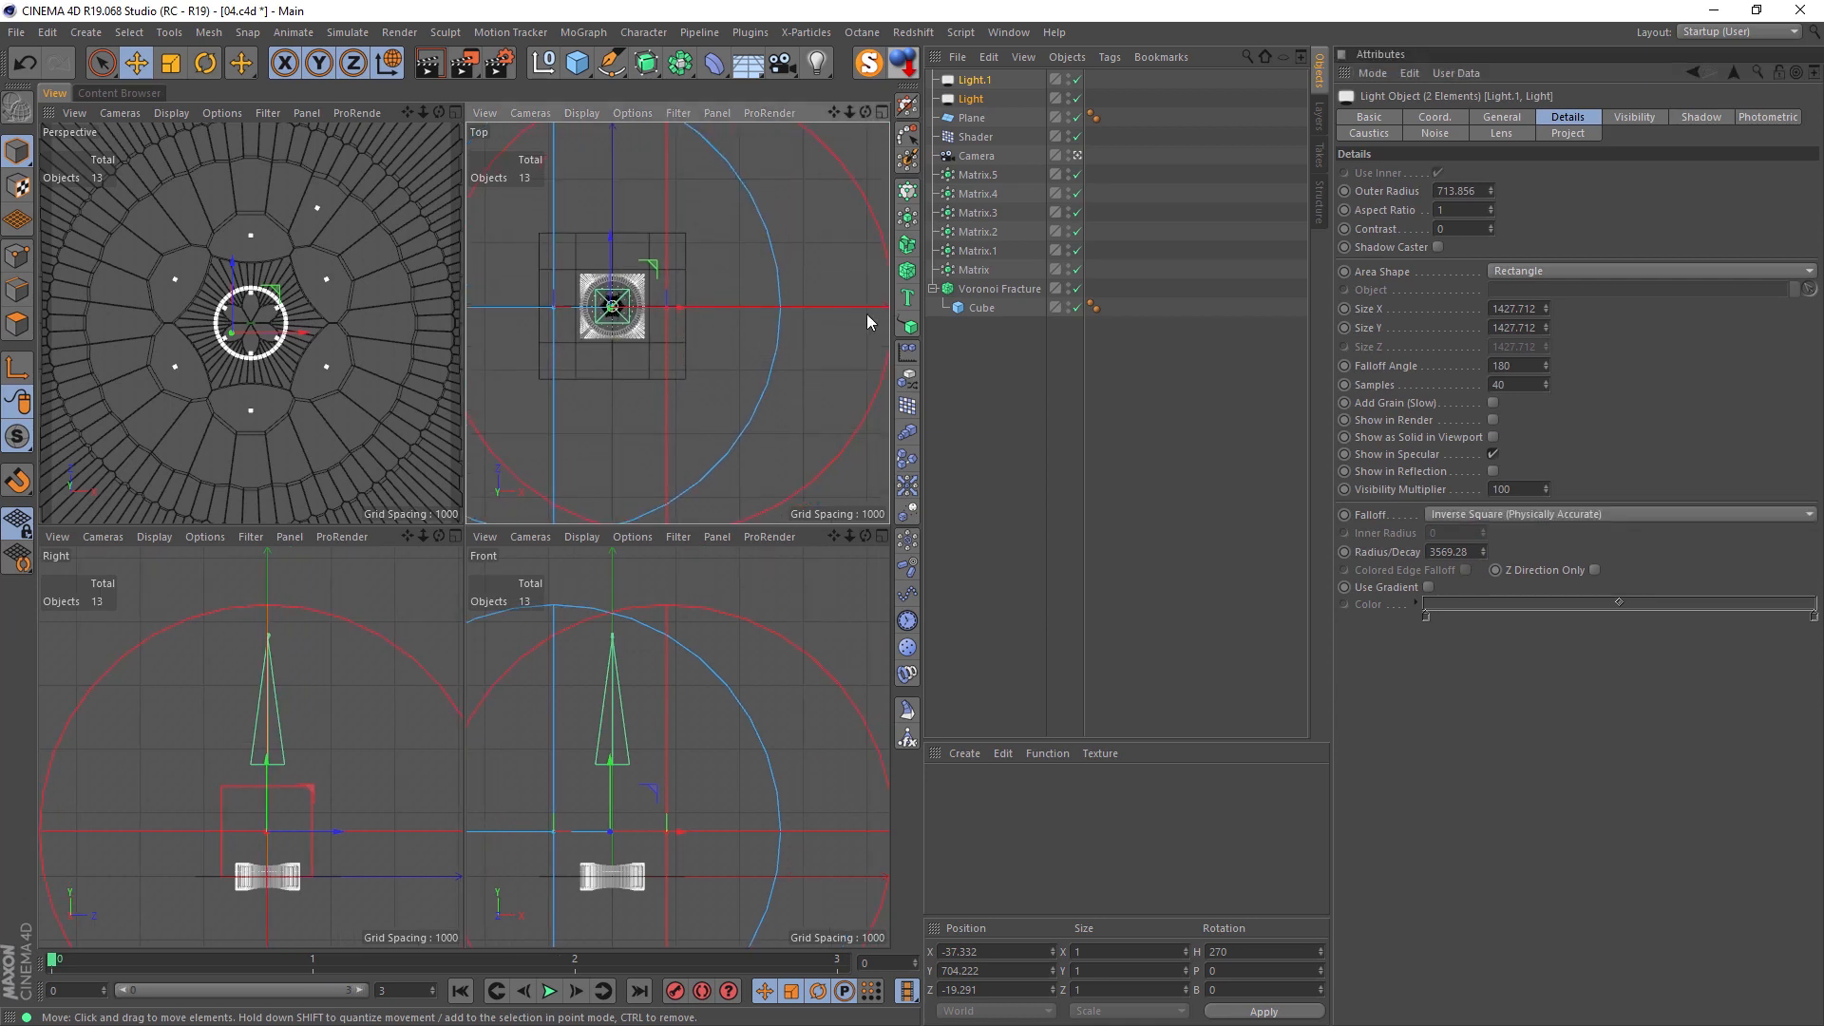
pyautogui.moveTo(1485, 555)
pyautogui.mouseDown()
pyautogui.moveTo(1485, 627)
pyautogui.moveTo(1466, 558)
pyautogui.mouseUp()
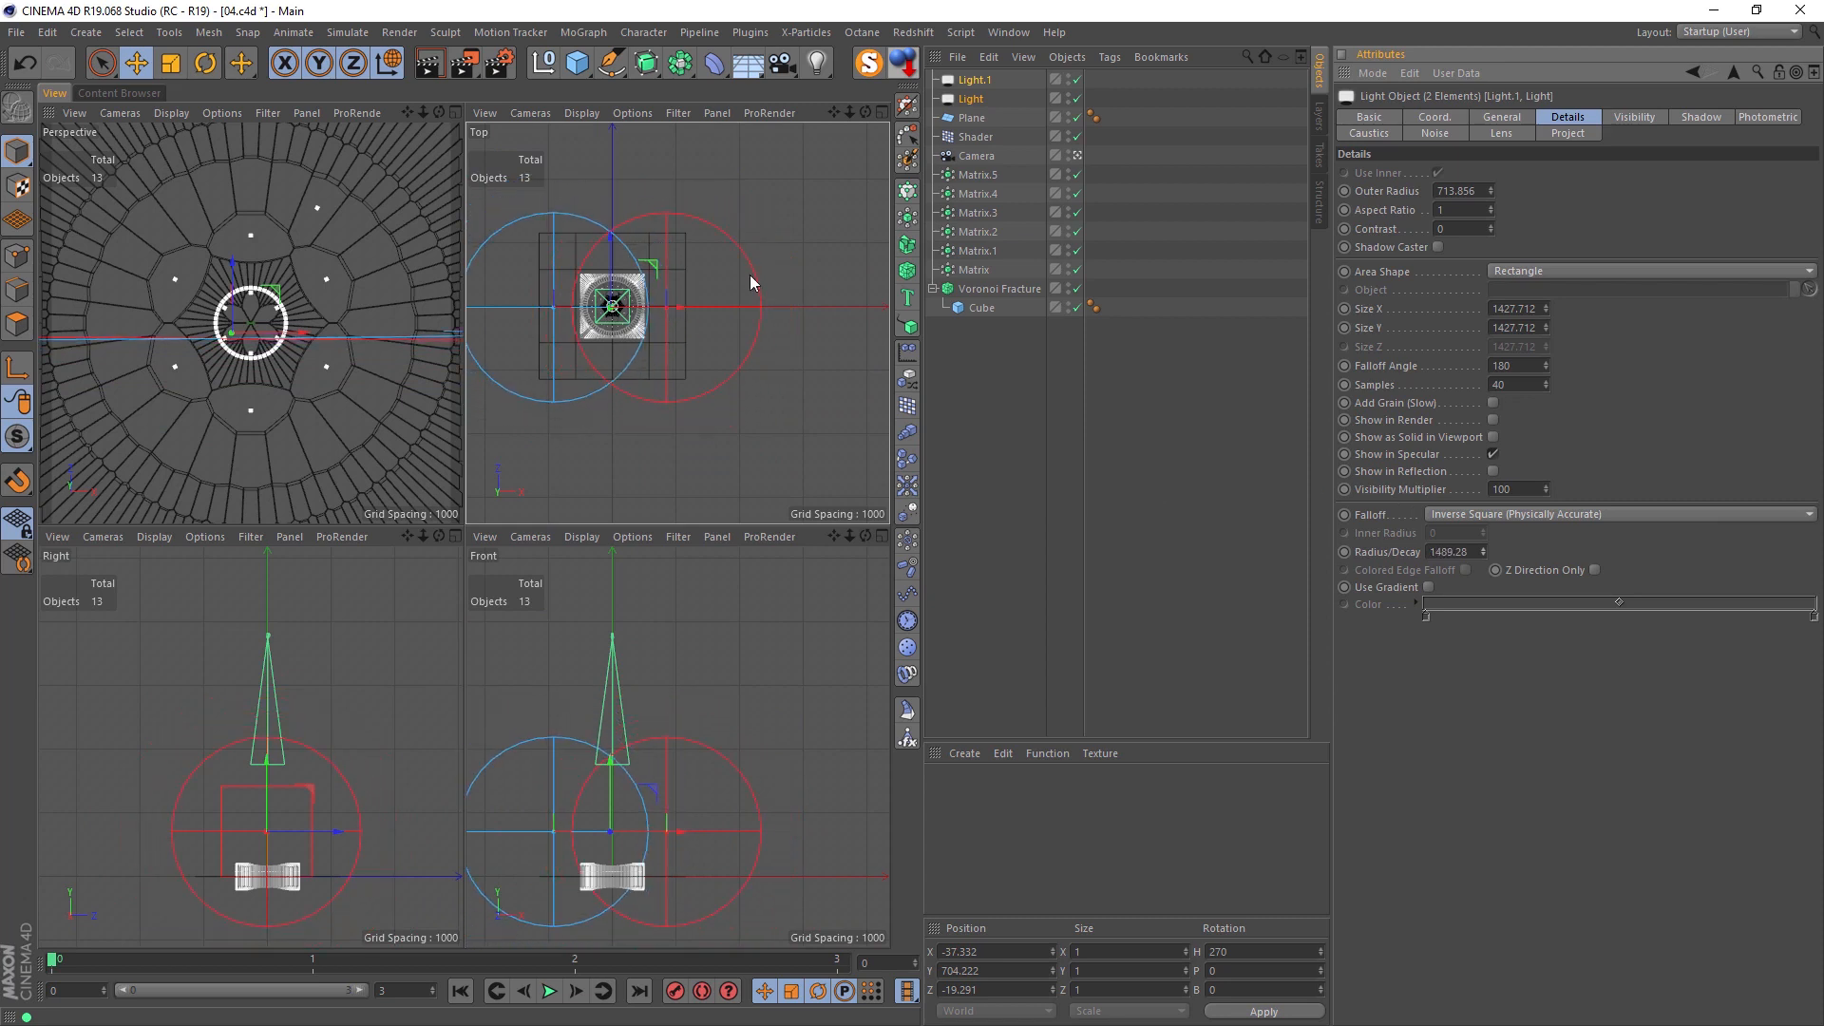
# Step: Render the perspective view at full size to check the red and blue lighting
pyautogui.click(301, 344)
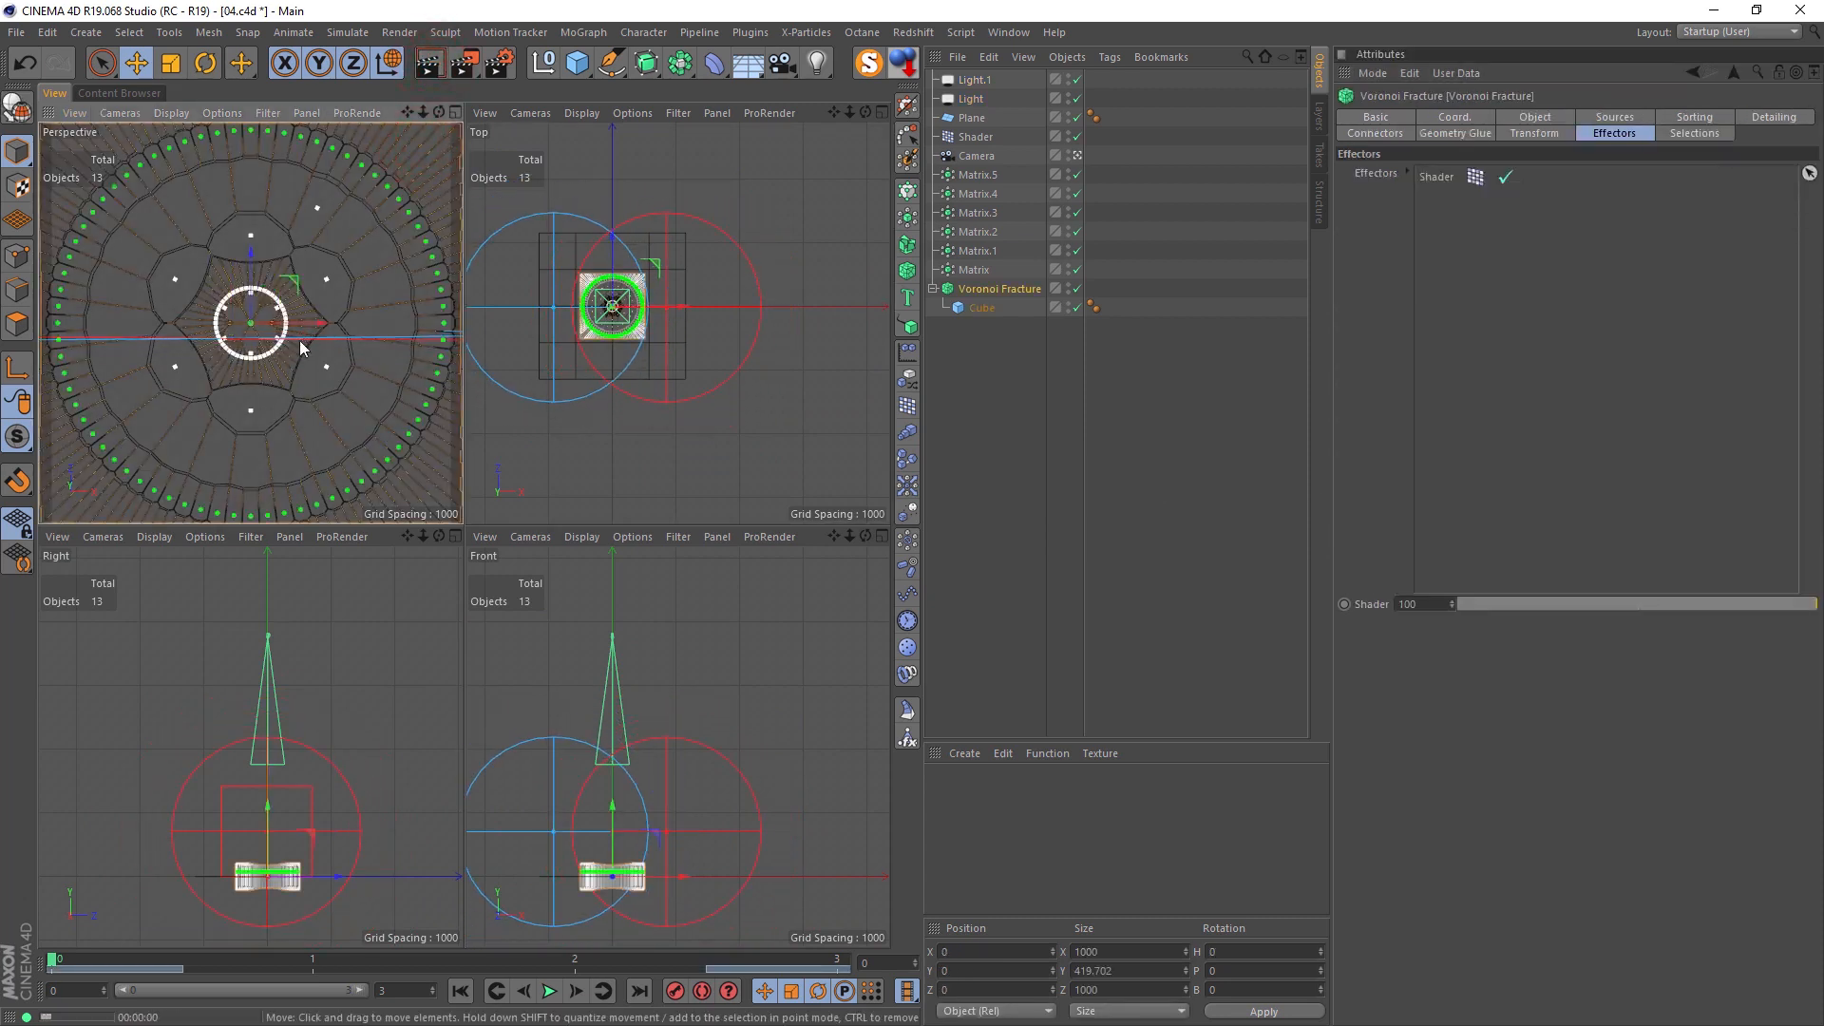
pyautogui.hotkey('ctrl', 'r')
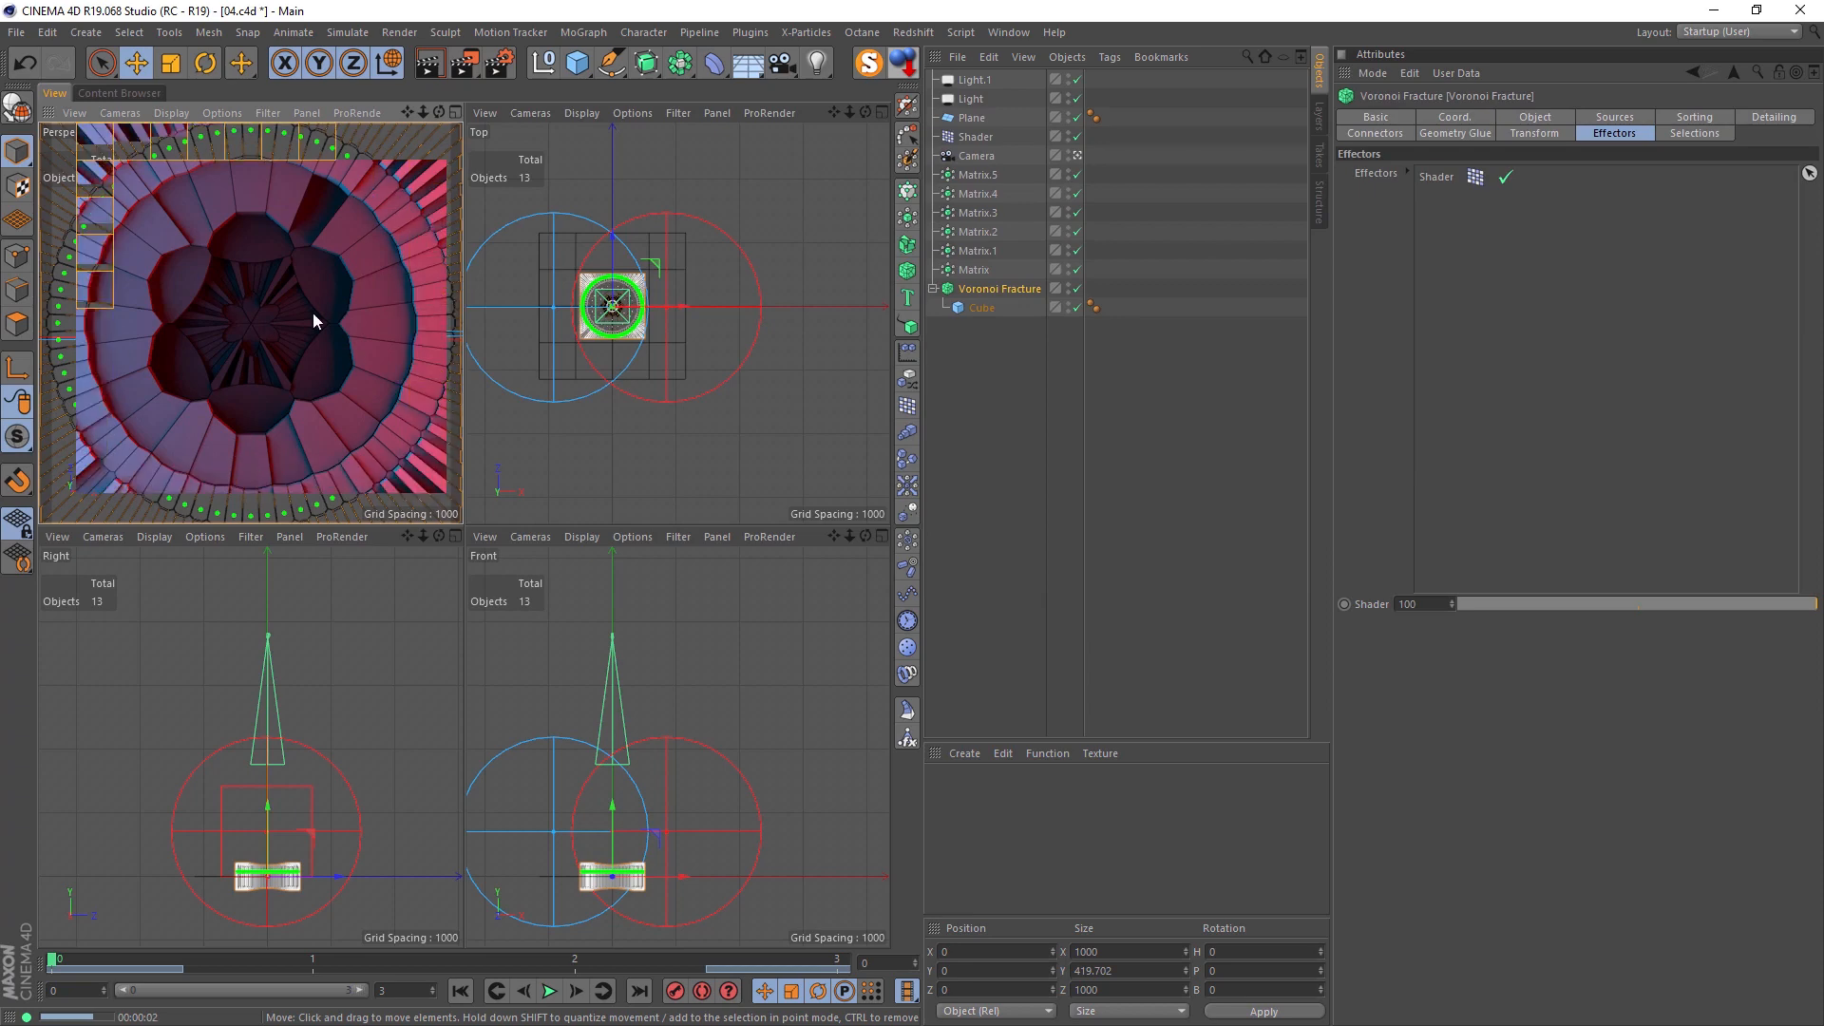
pyautogui.middleClick(311, 314)
pyautogui.click(425, 71)
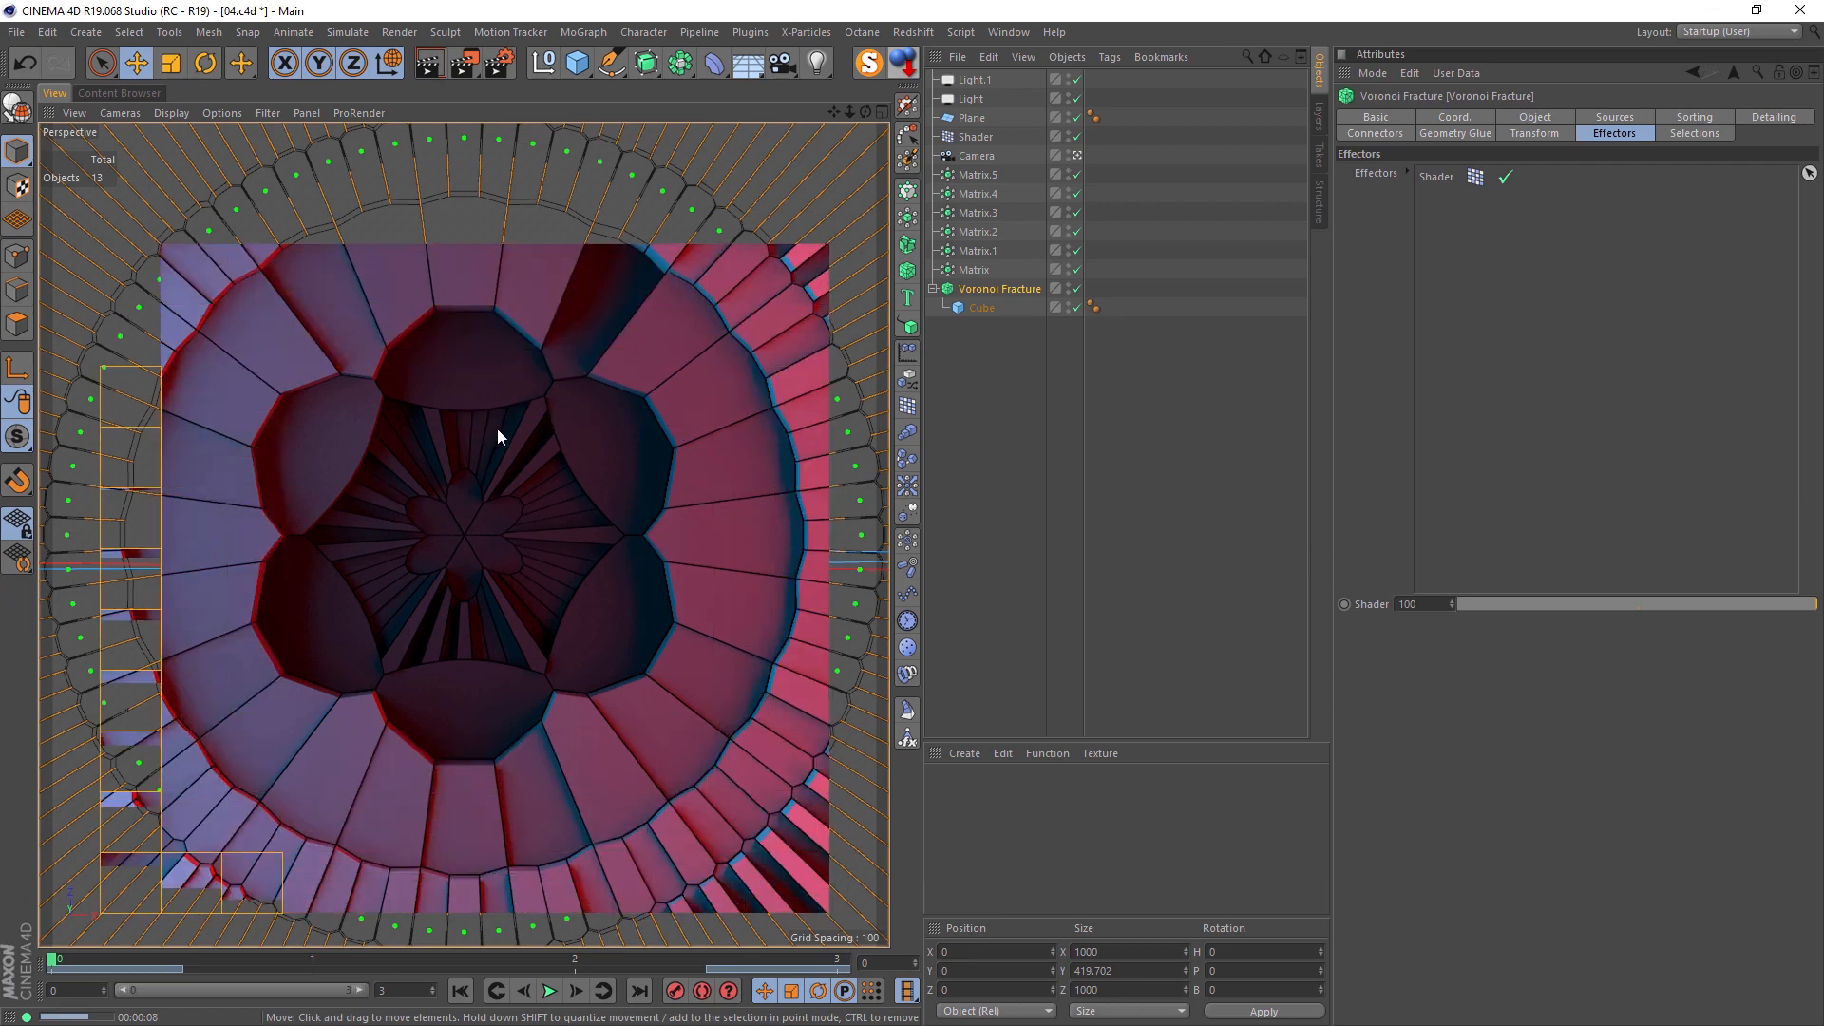
# Step: Examine the area shadow sampling settings of both coloured lights
pyautogui.click(988, 82)
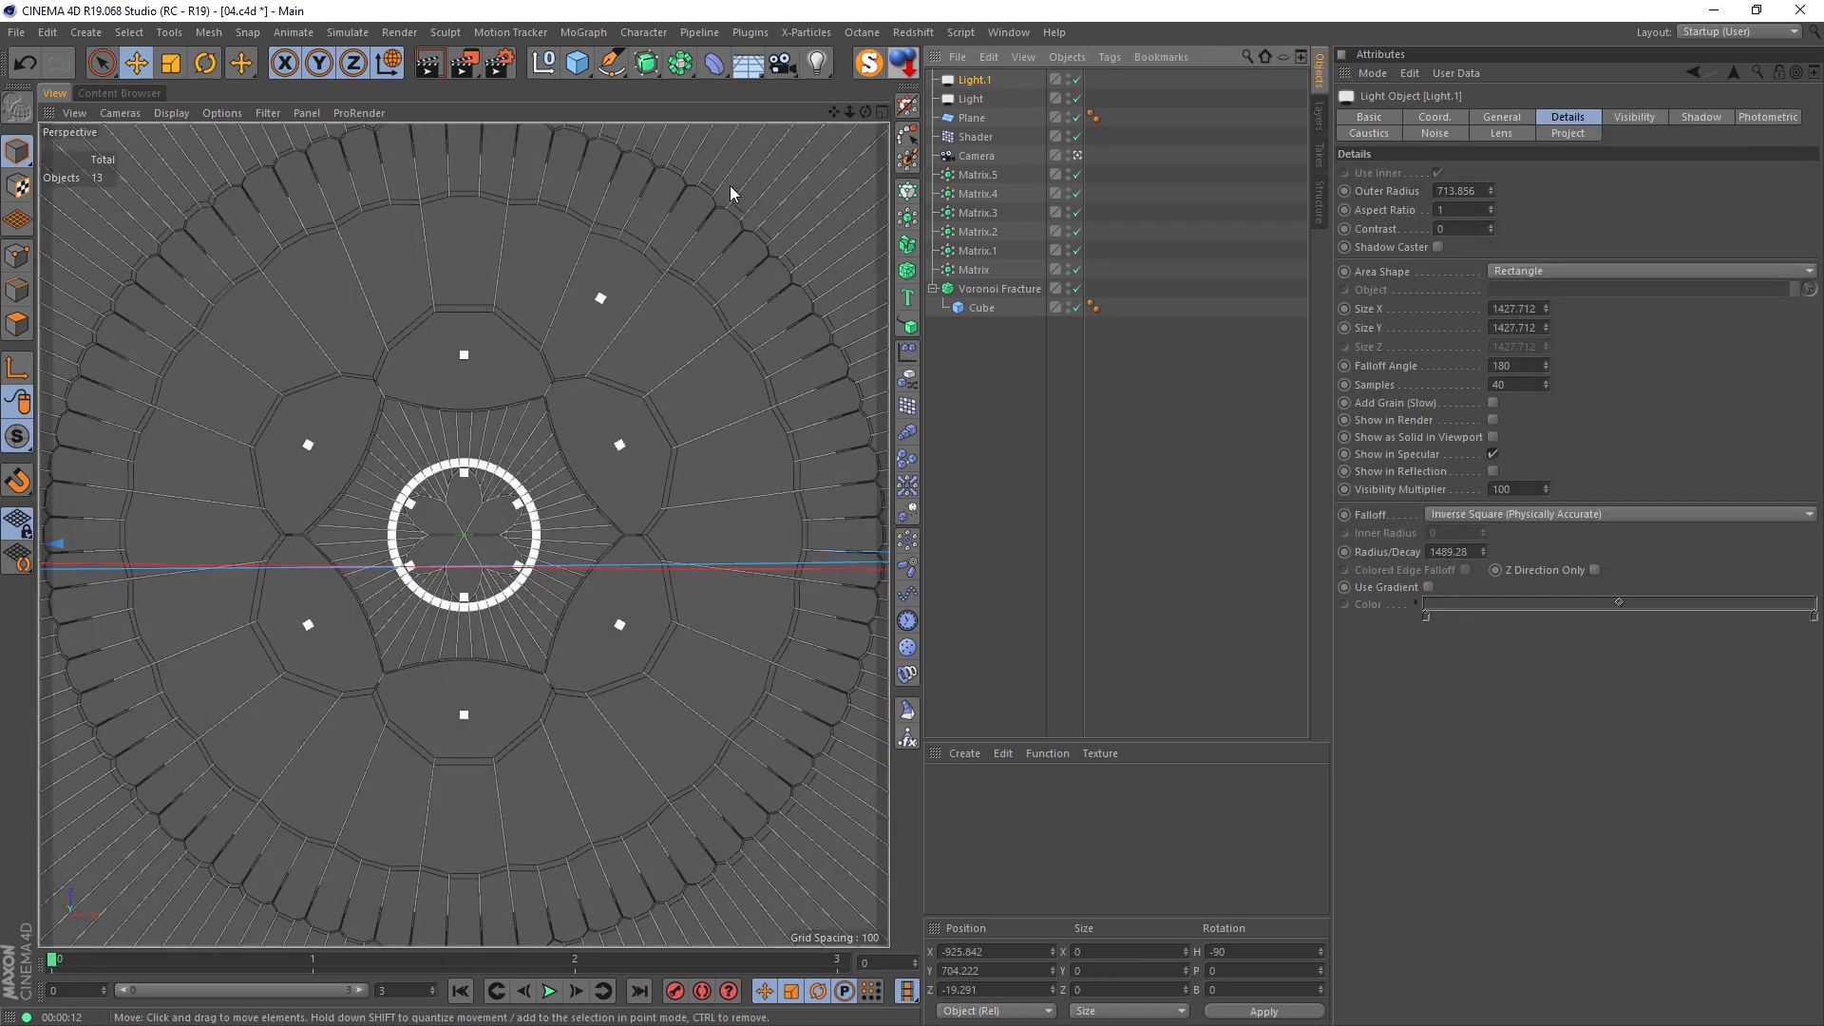
pyautogui.keyDown('shift'); pyautogui.click(971, 99); pyautogui.keyUp('shift')
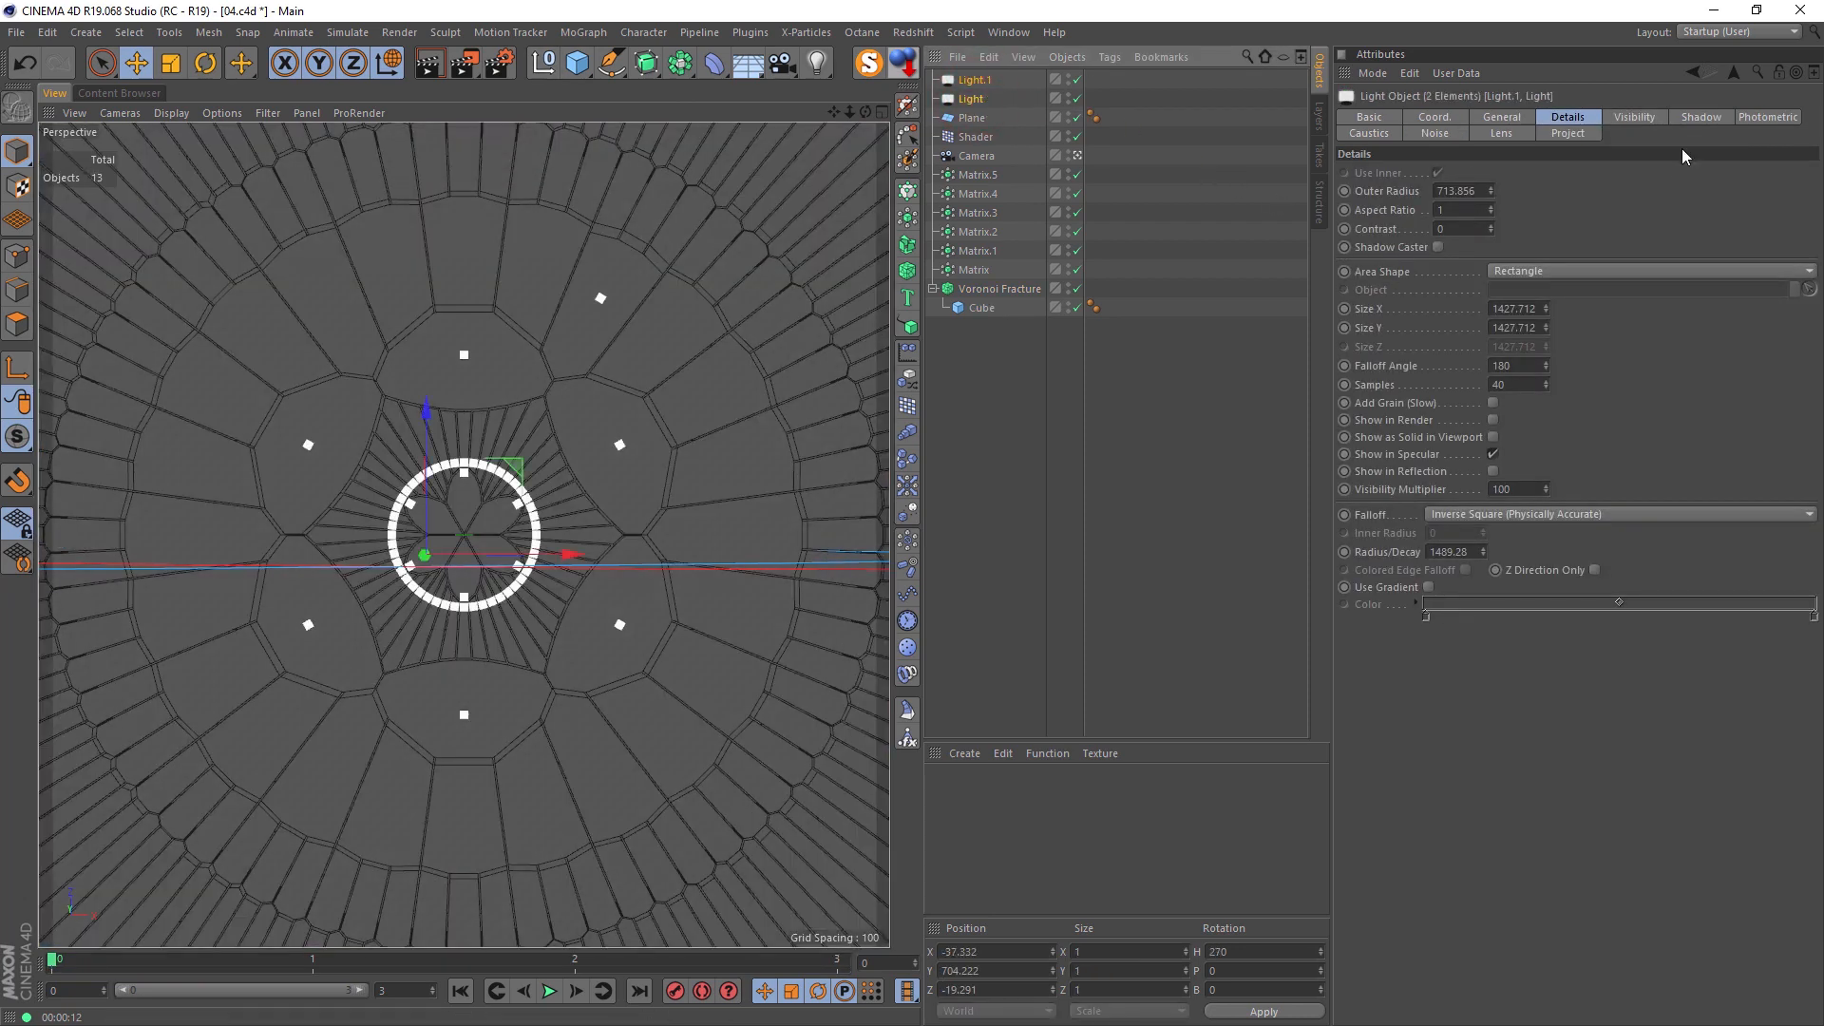
pyautogui.click(1687, 117)
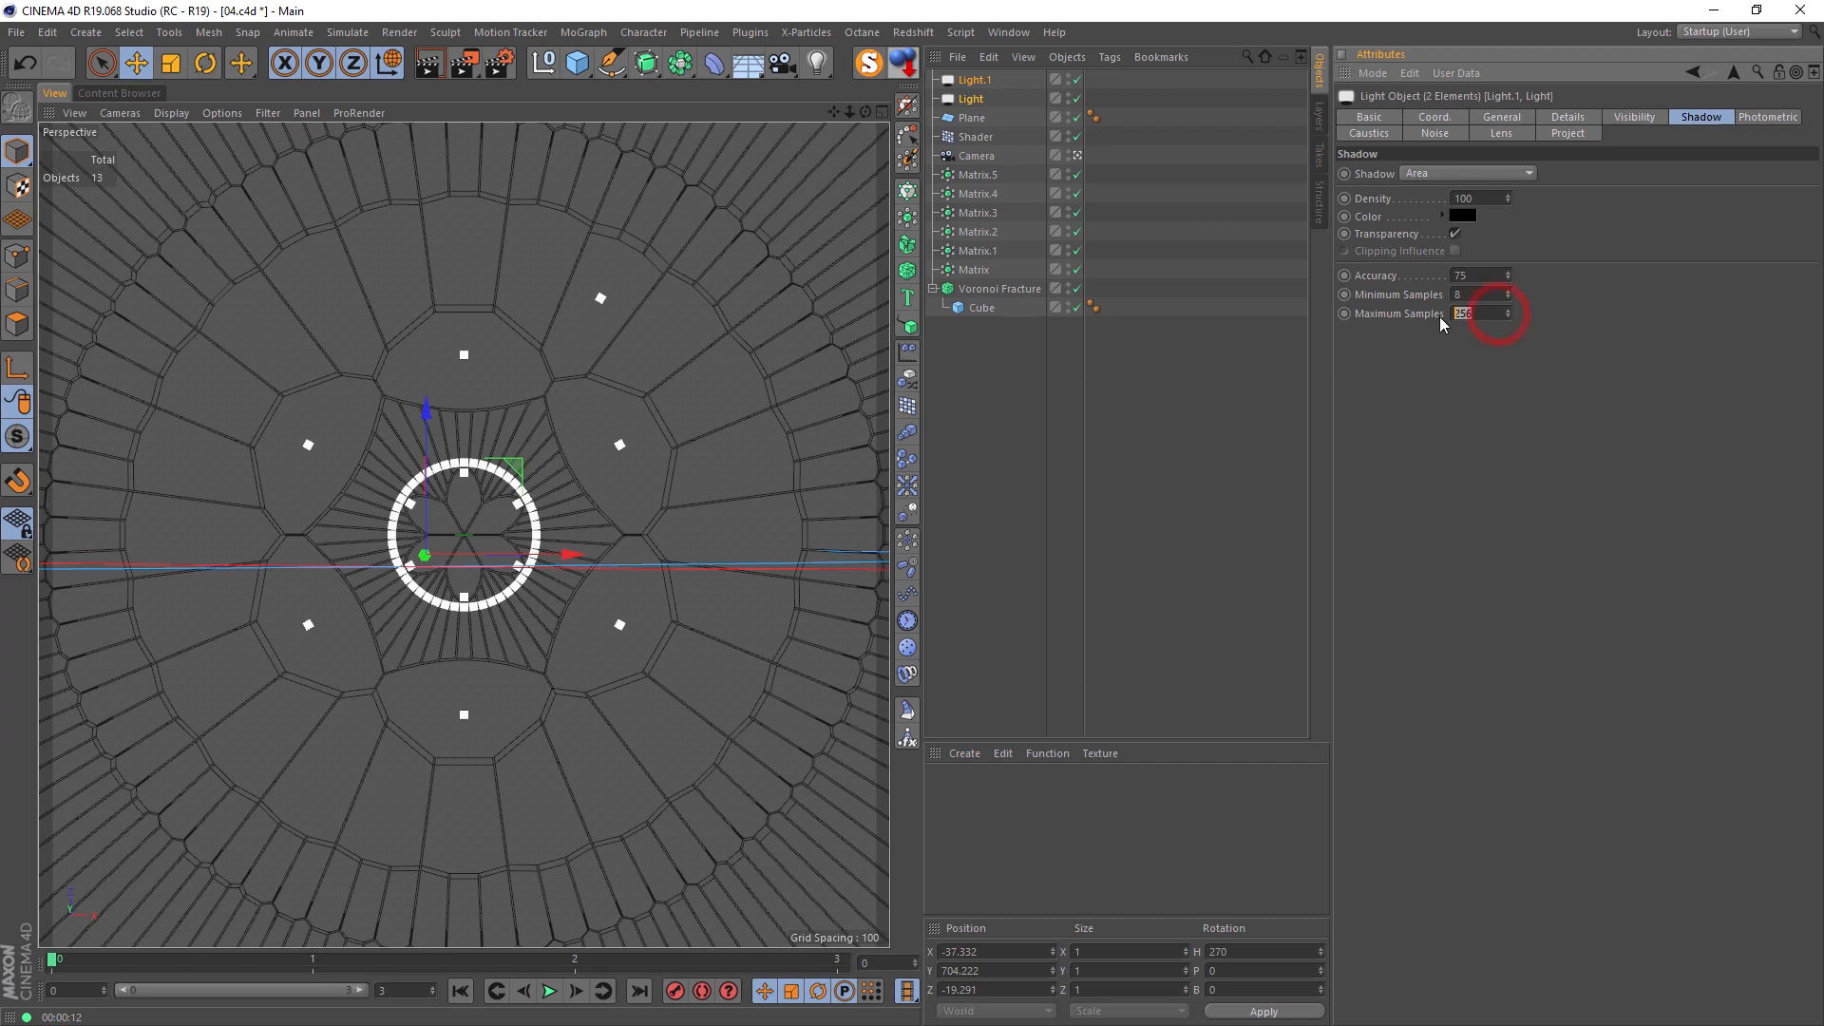
# Step: Set the render anti-aliasing to Best and render the perspective view again
pyautogui.click(500, 62)
pyautogui.click(177, 130)
pyautogui.click(471, 81)
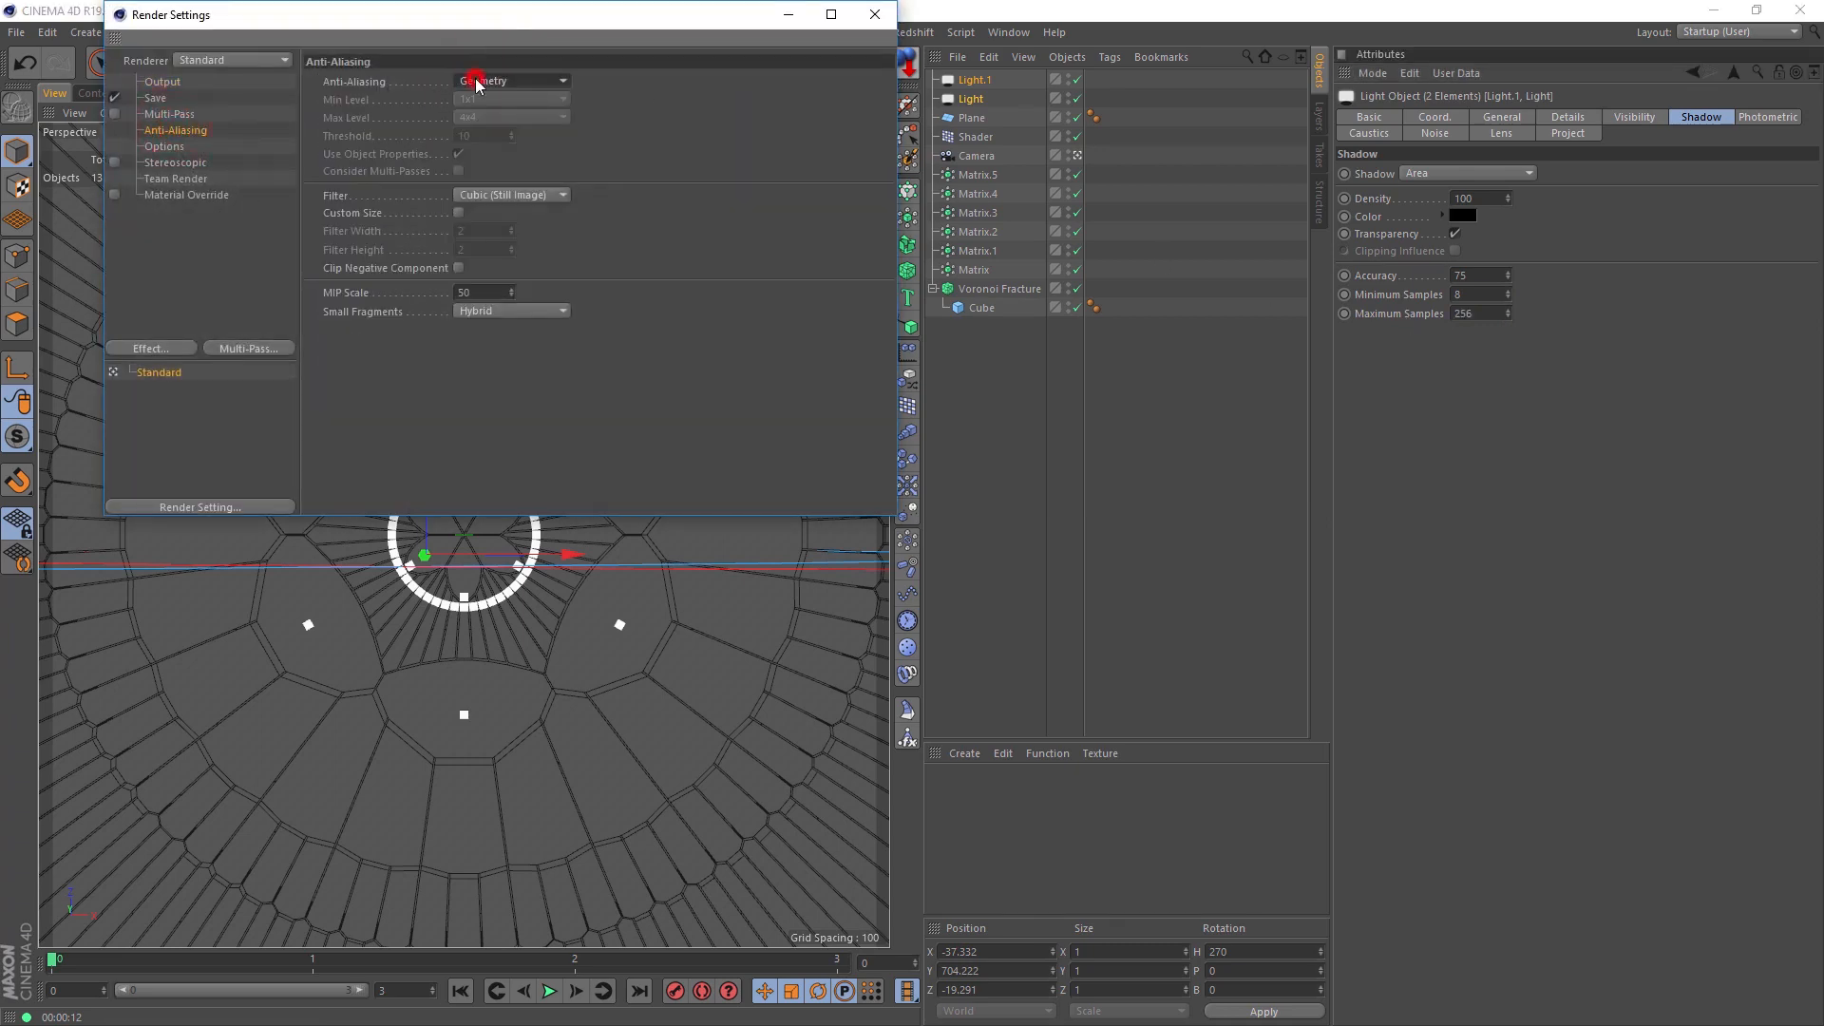
pyautogui.click(507, 134)
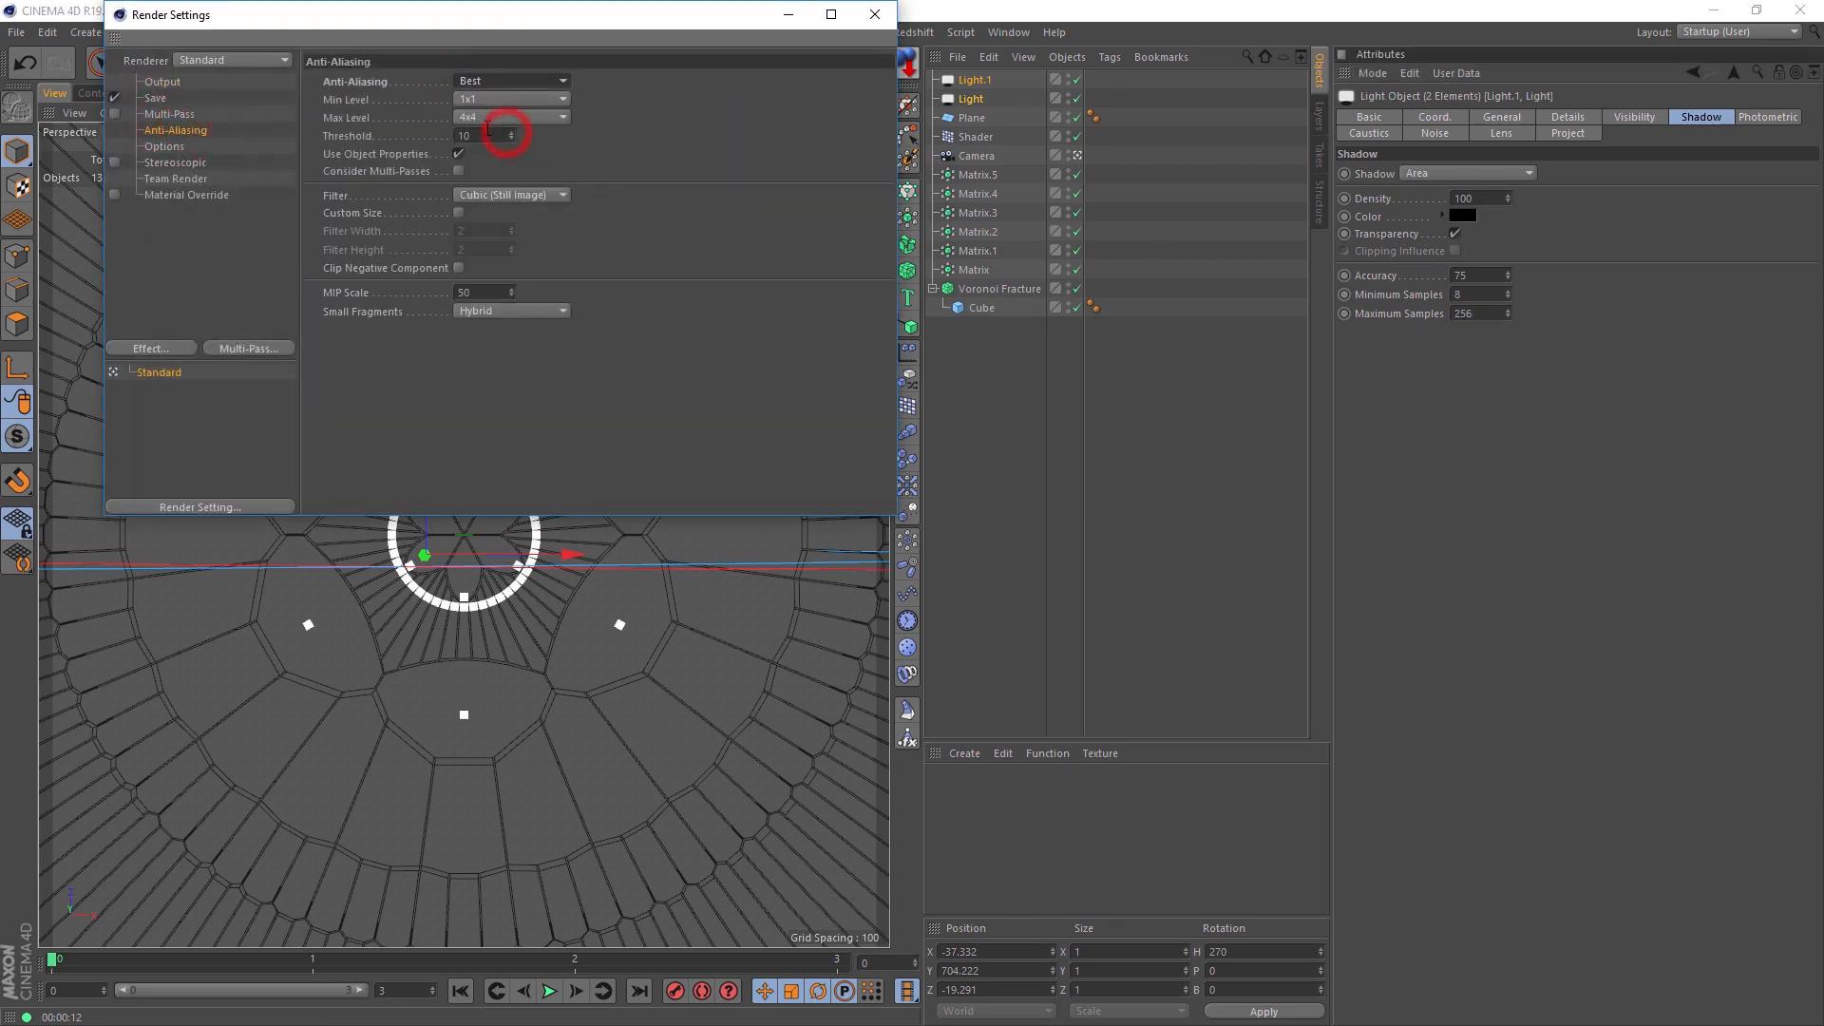
pyautogui.click(874, 14)
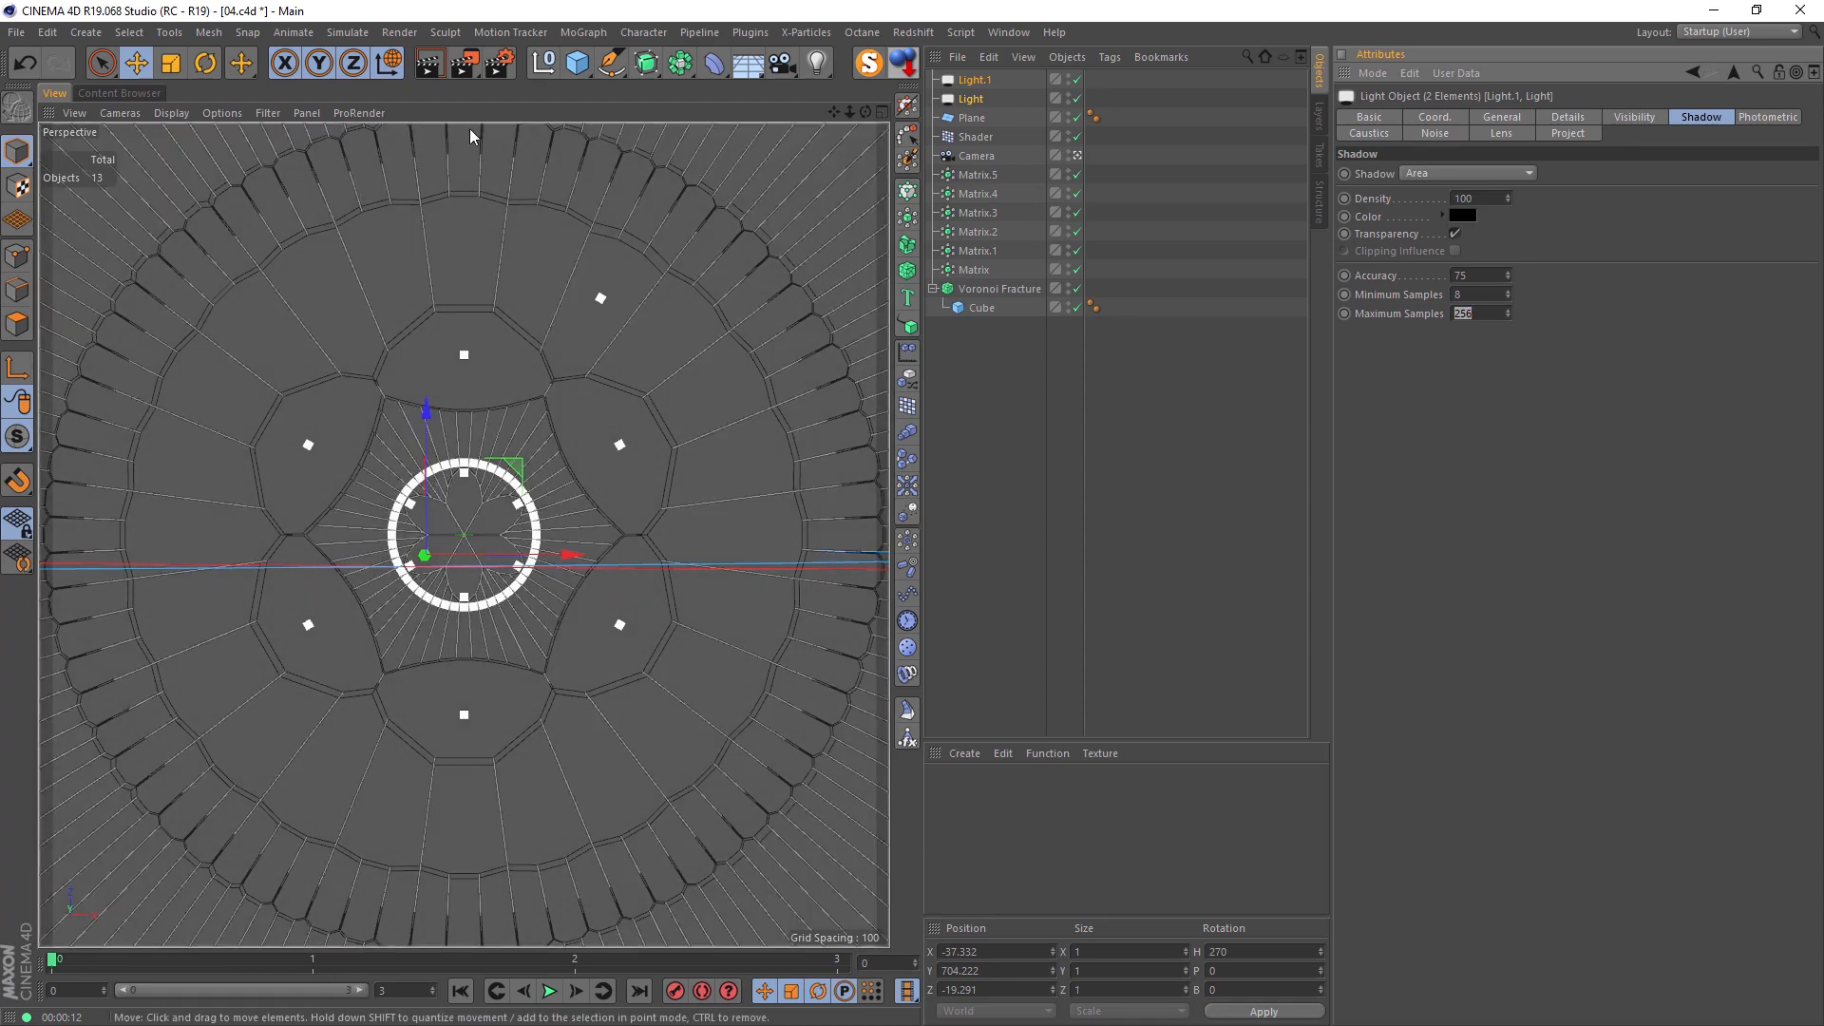
pyautogui.click(430, 63)
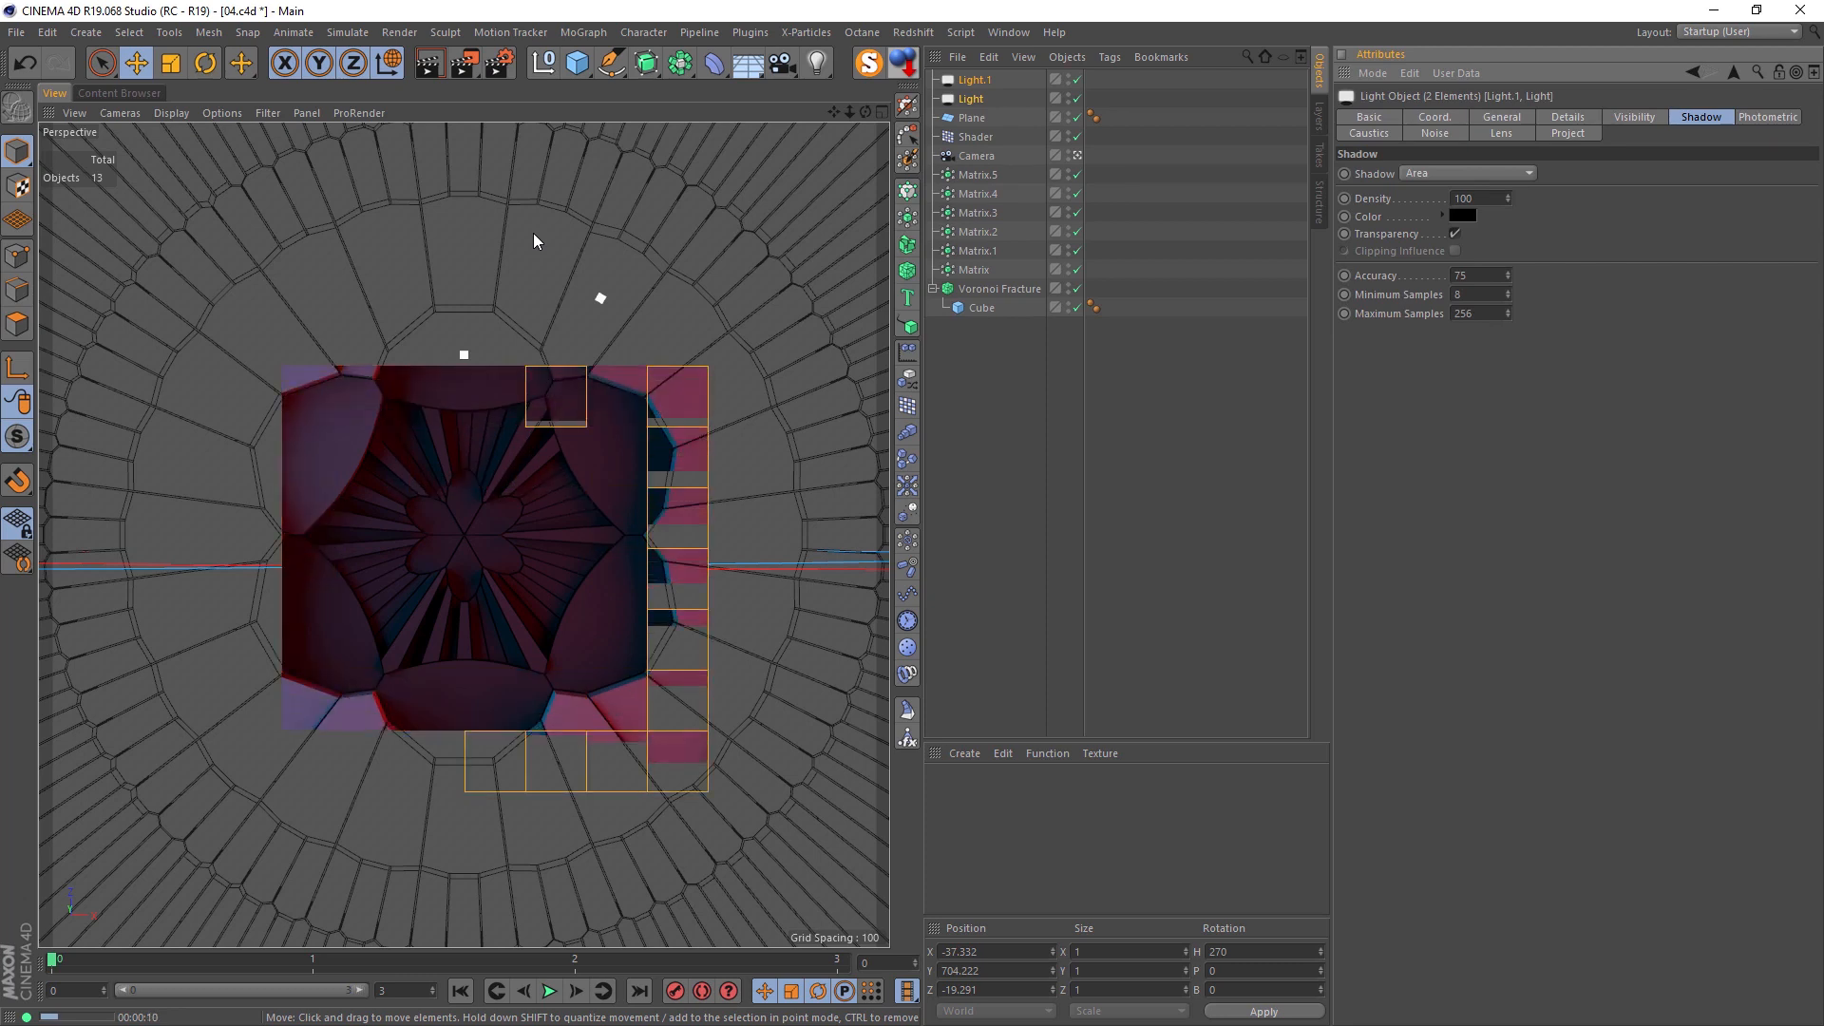
# Step: Add a third area light and move it along Z to 1110 in the top view
pyautogui.click(978, 395)
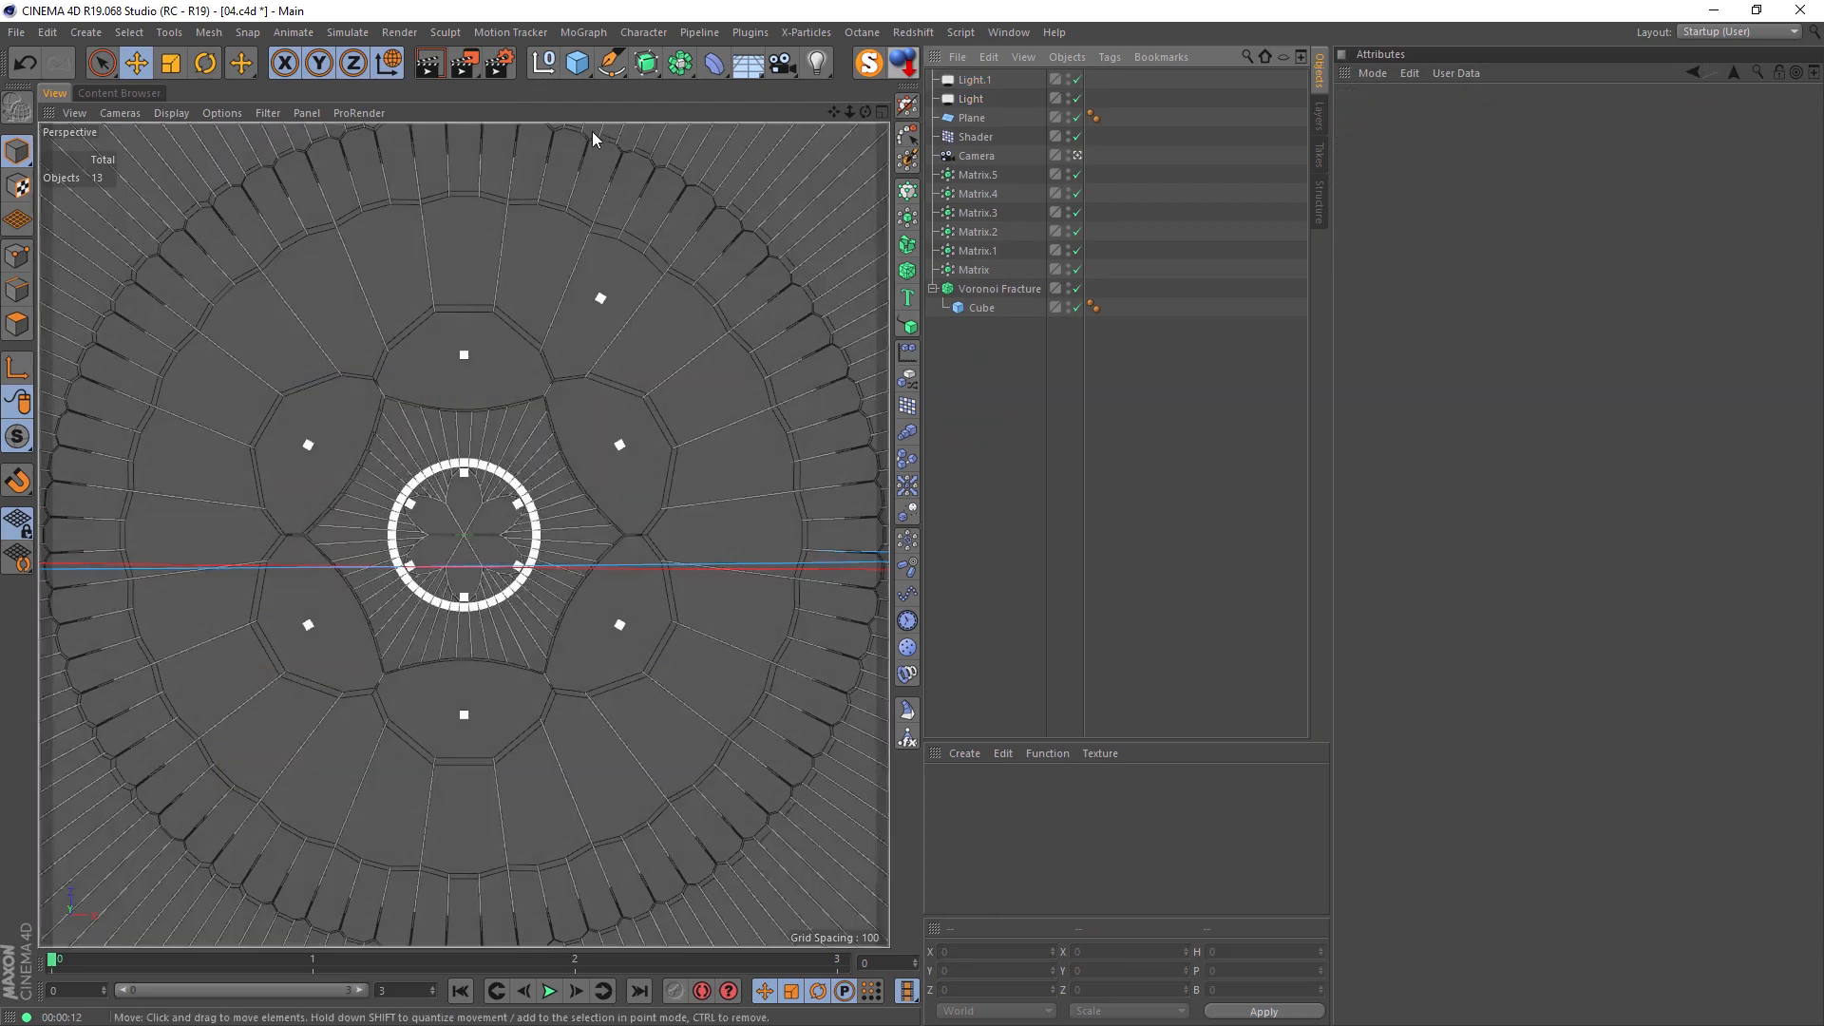
pyautogui.moveTo(817, 63); pyautogui.dragTo(1007, 122)
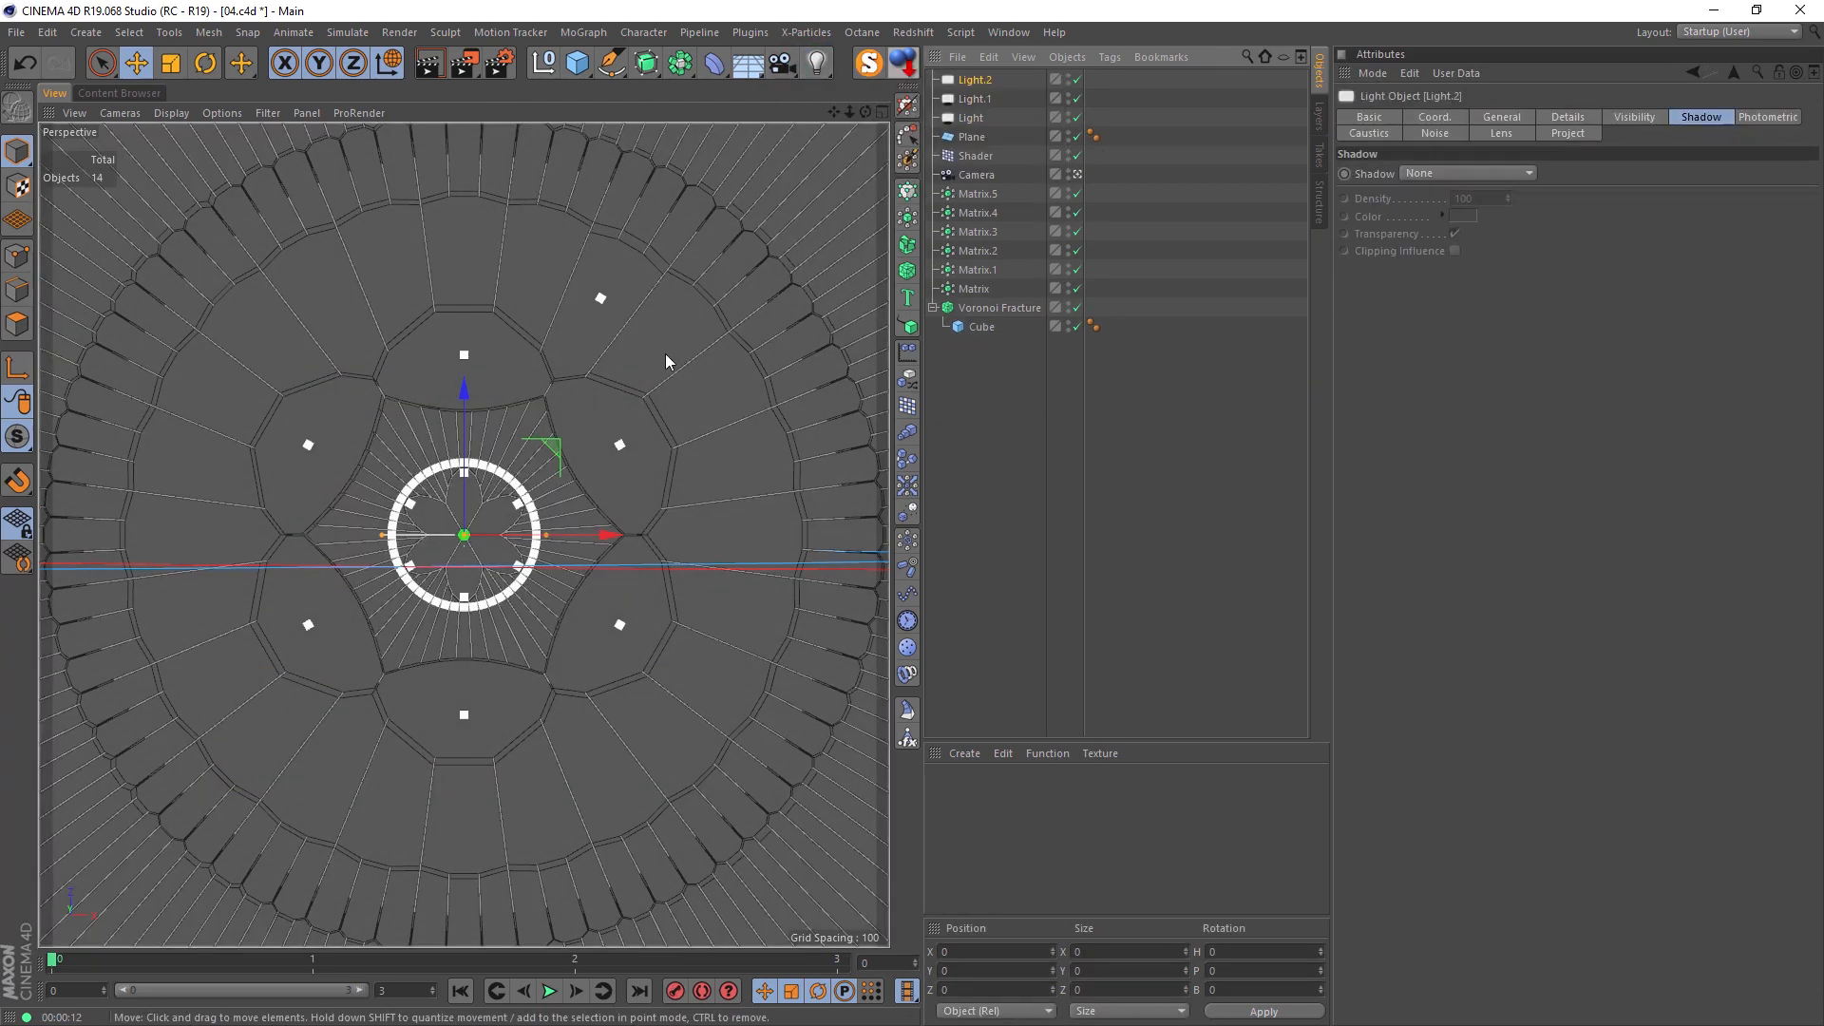
pyautogui.middleClick(634, 274)
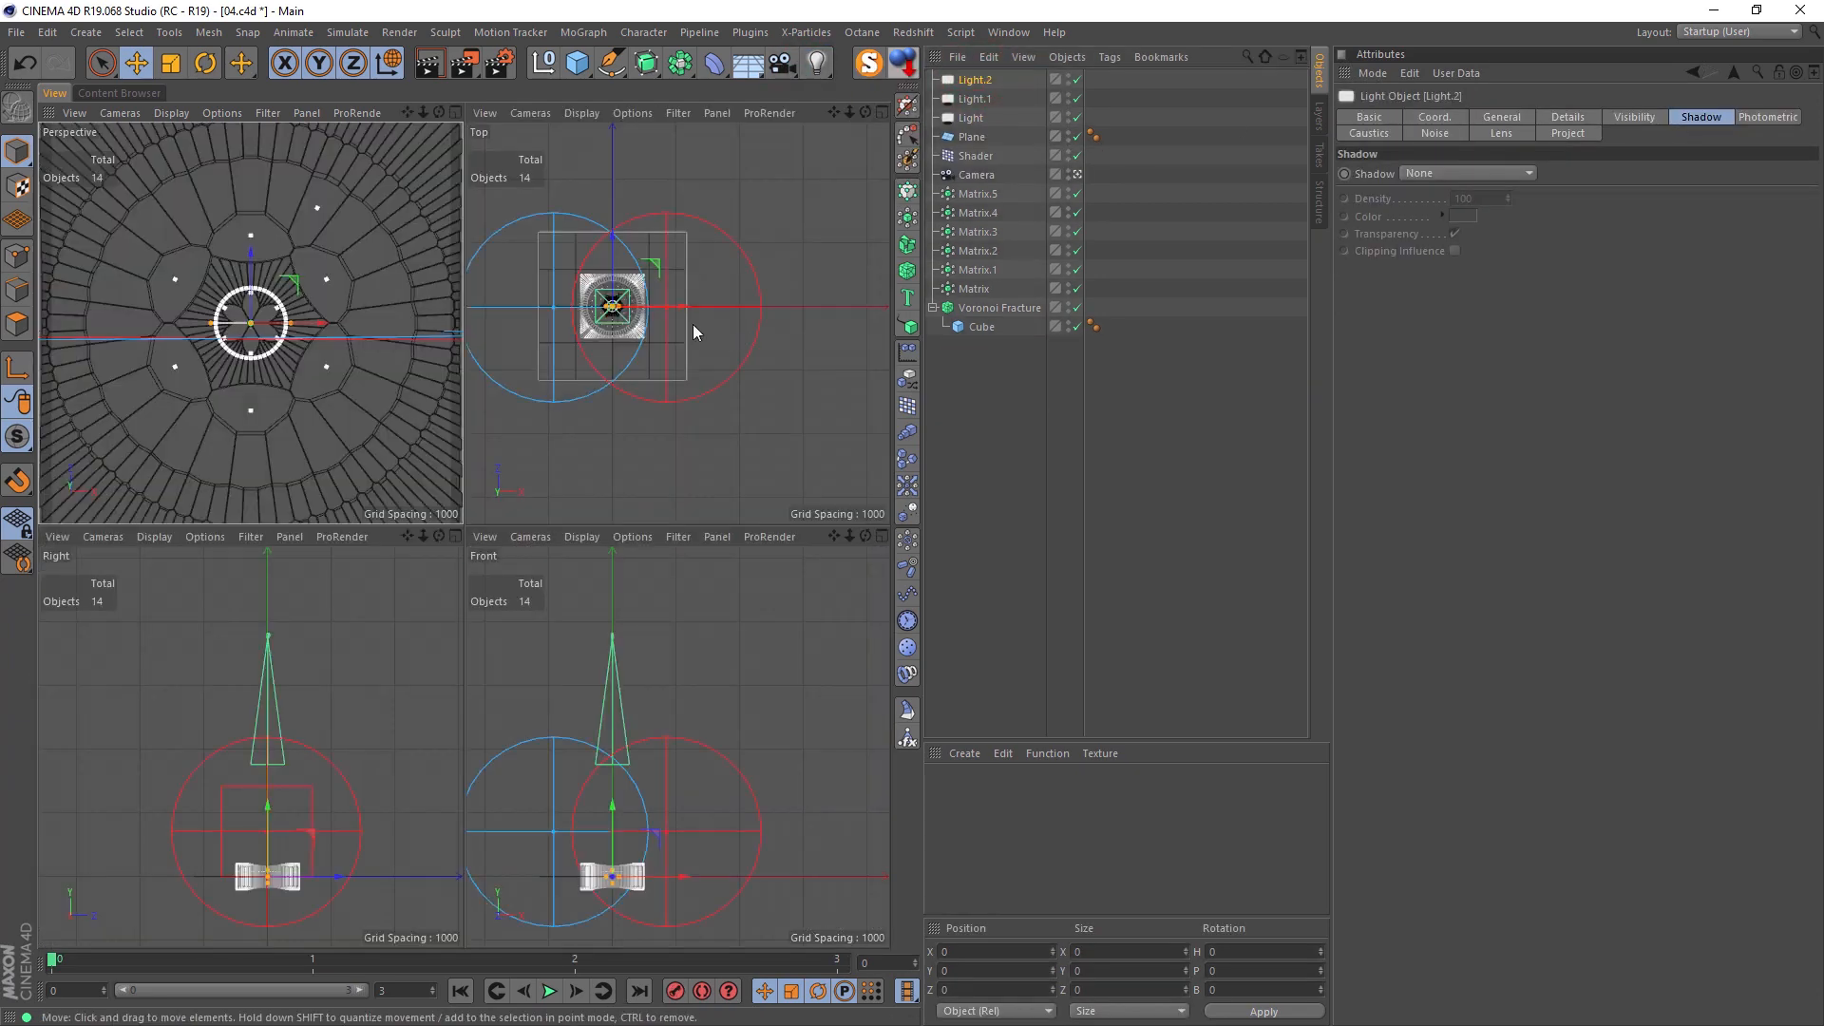
pyautogui.moveTo(611, 270); pyautogui.dragTo(612, 202)
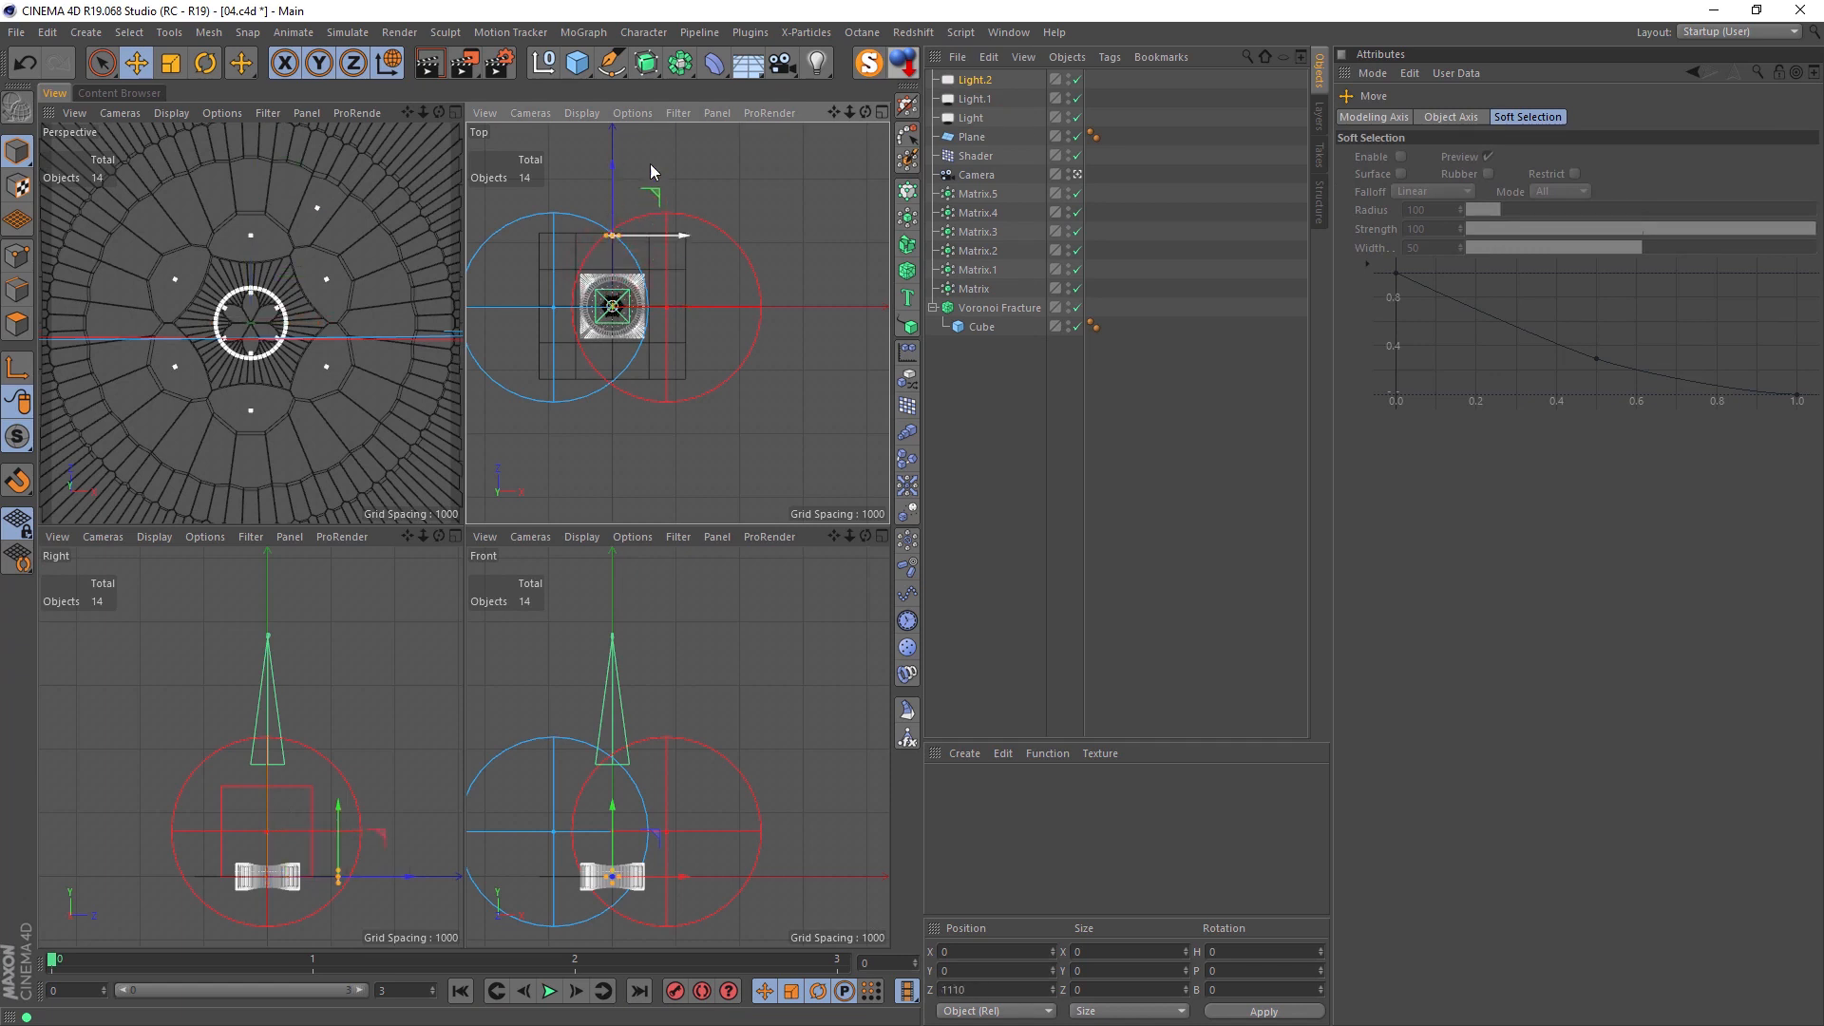
# Step: Colour the third light green with hue 88 and saturation 100, and set its shadow type to Area
pyautogui.click(971, 80)
pyautogui.click(1501, 117)
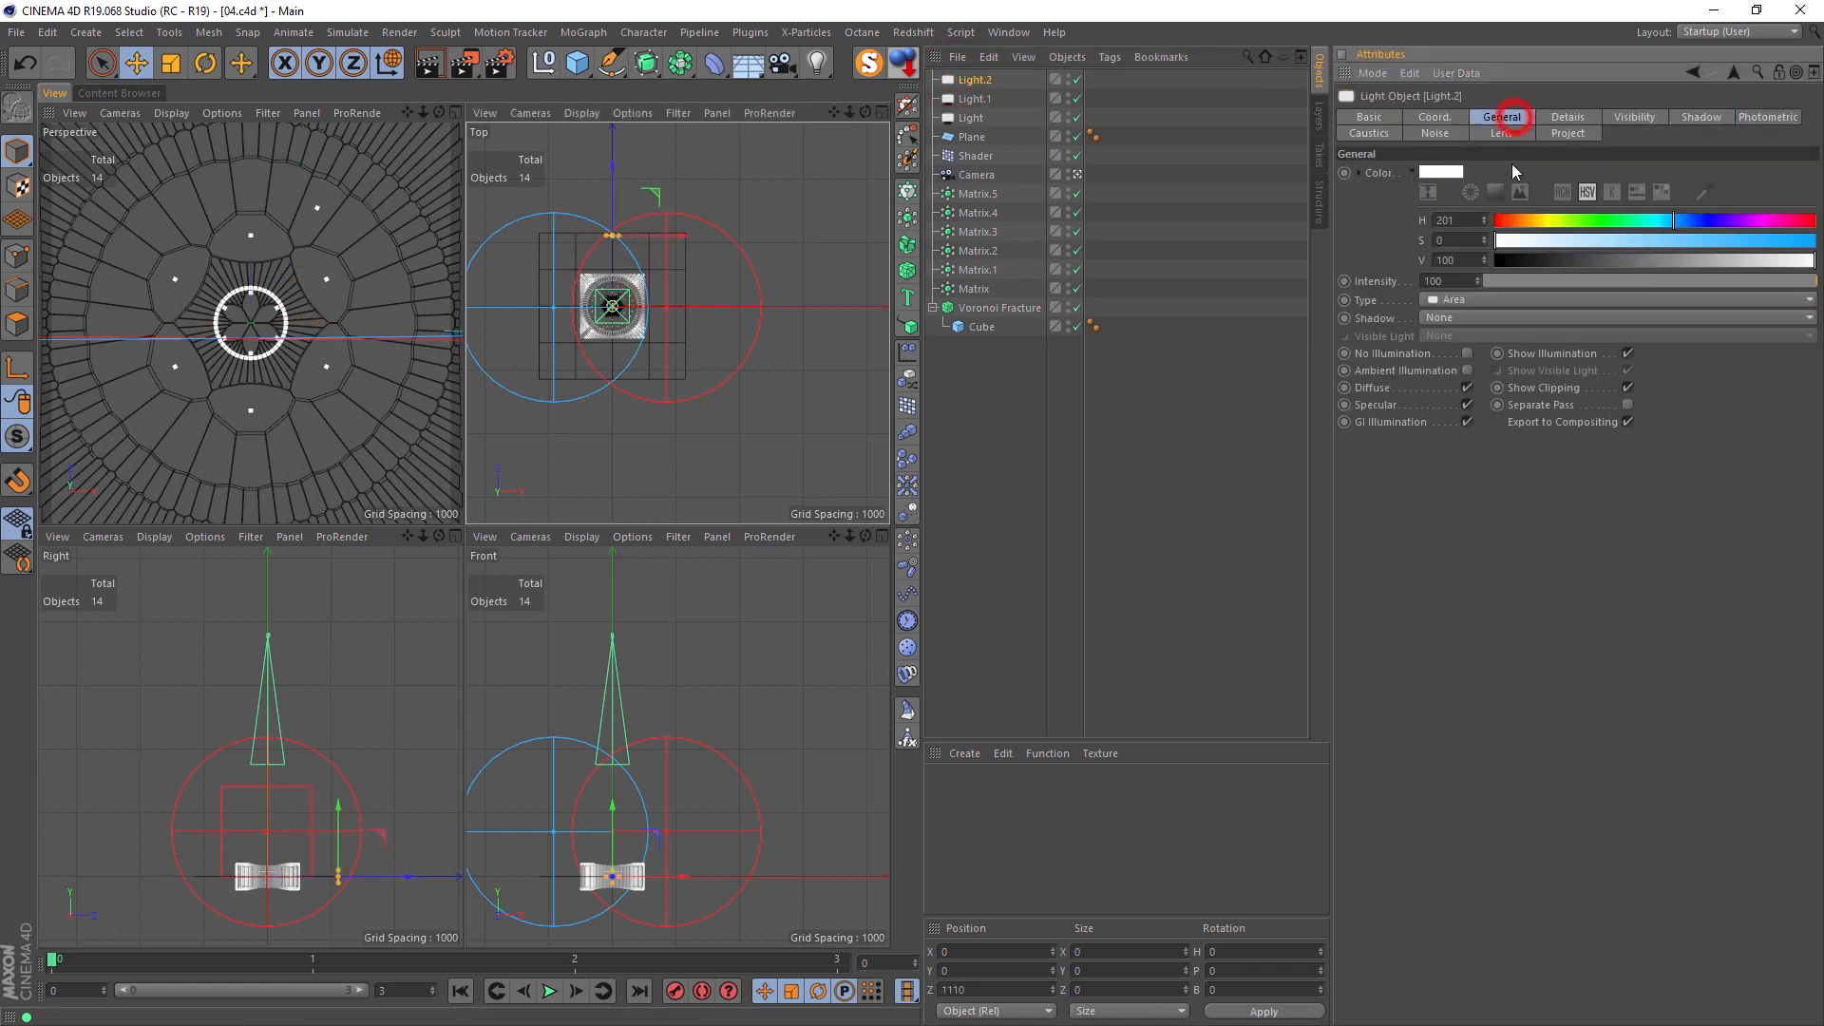
pyautogui.moveTo(1603, 225)
pyautogui.mouseDown()
pyautogui.moveTo(1551, 226)
pyautogui.moveTo(1574, 225)
pyautogui.mouseUp()
pyautogui.click(1672, 245)
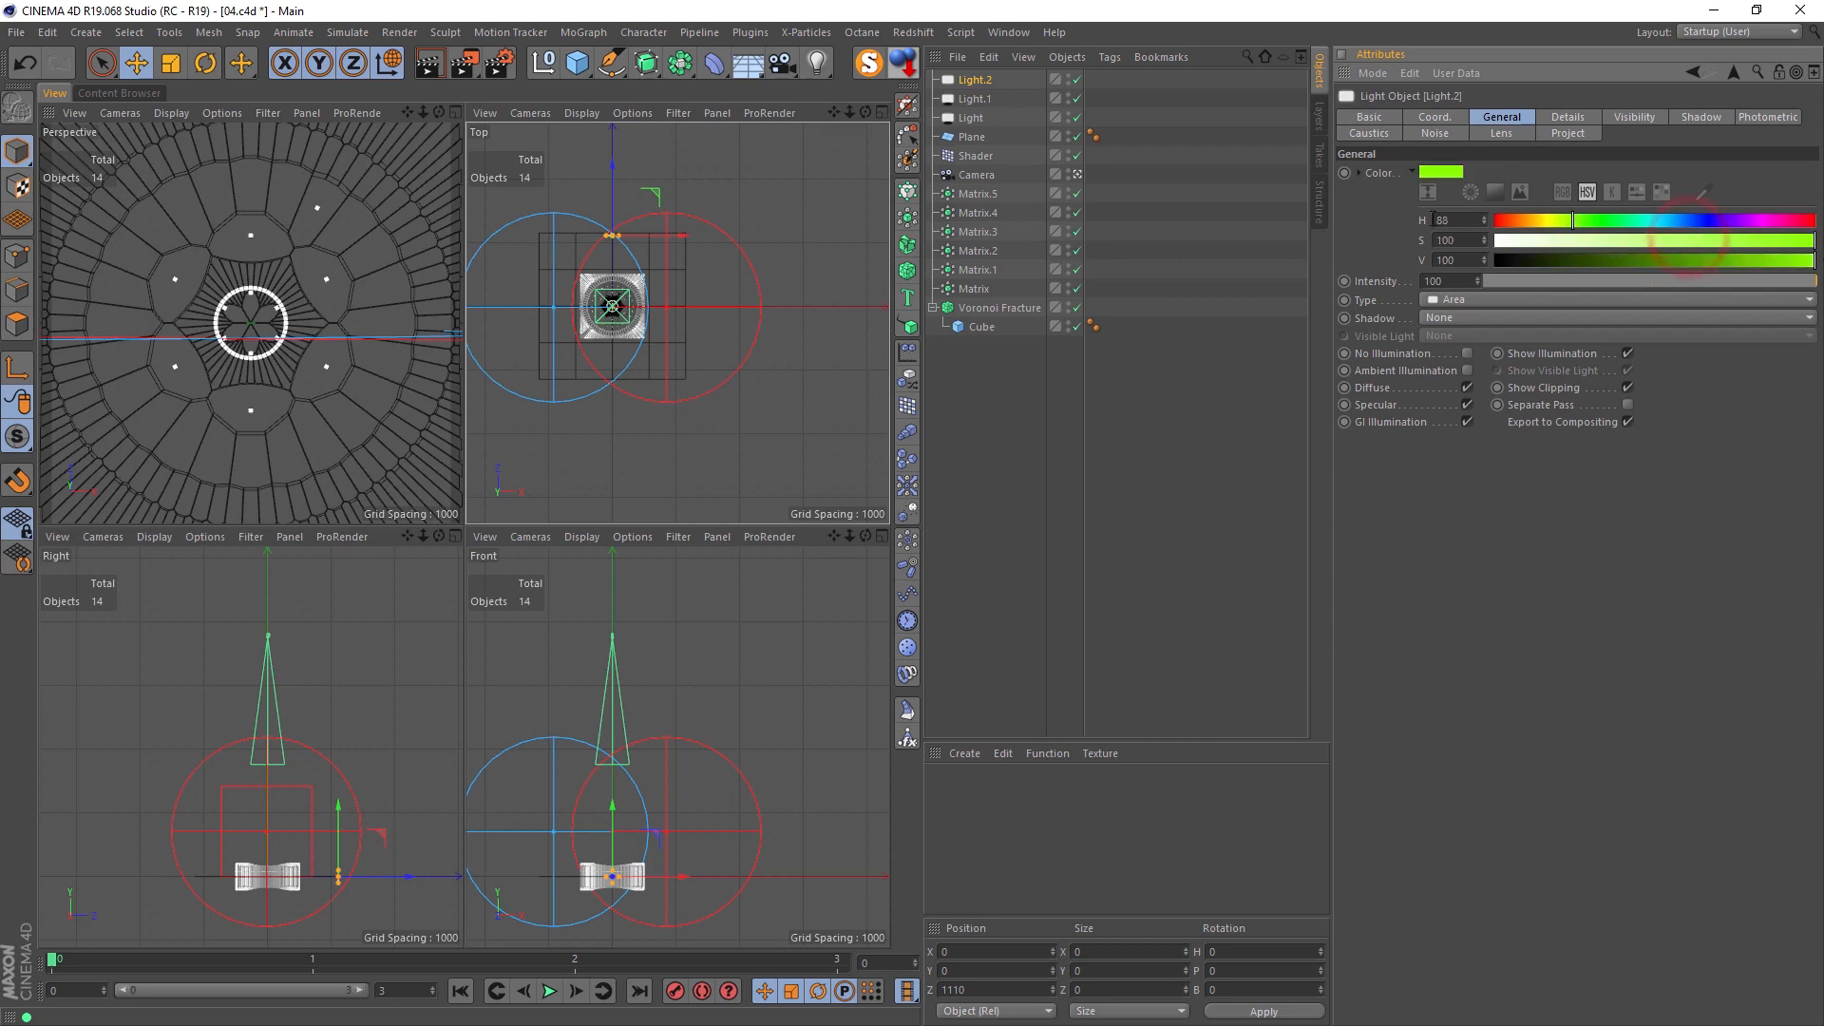
pyautogui.click(1511, 300)
pyautogui.click(1449, 396)
# Step: Set the green light's falloff to Inverse Square and scale the light until its falloff circle roughly matches the other two
pyautogui.click(1568, 117)
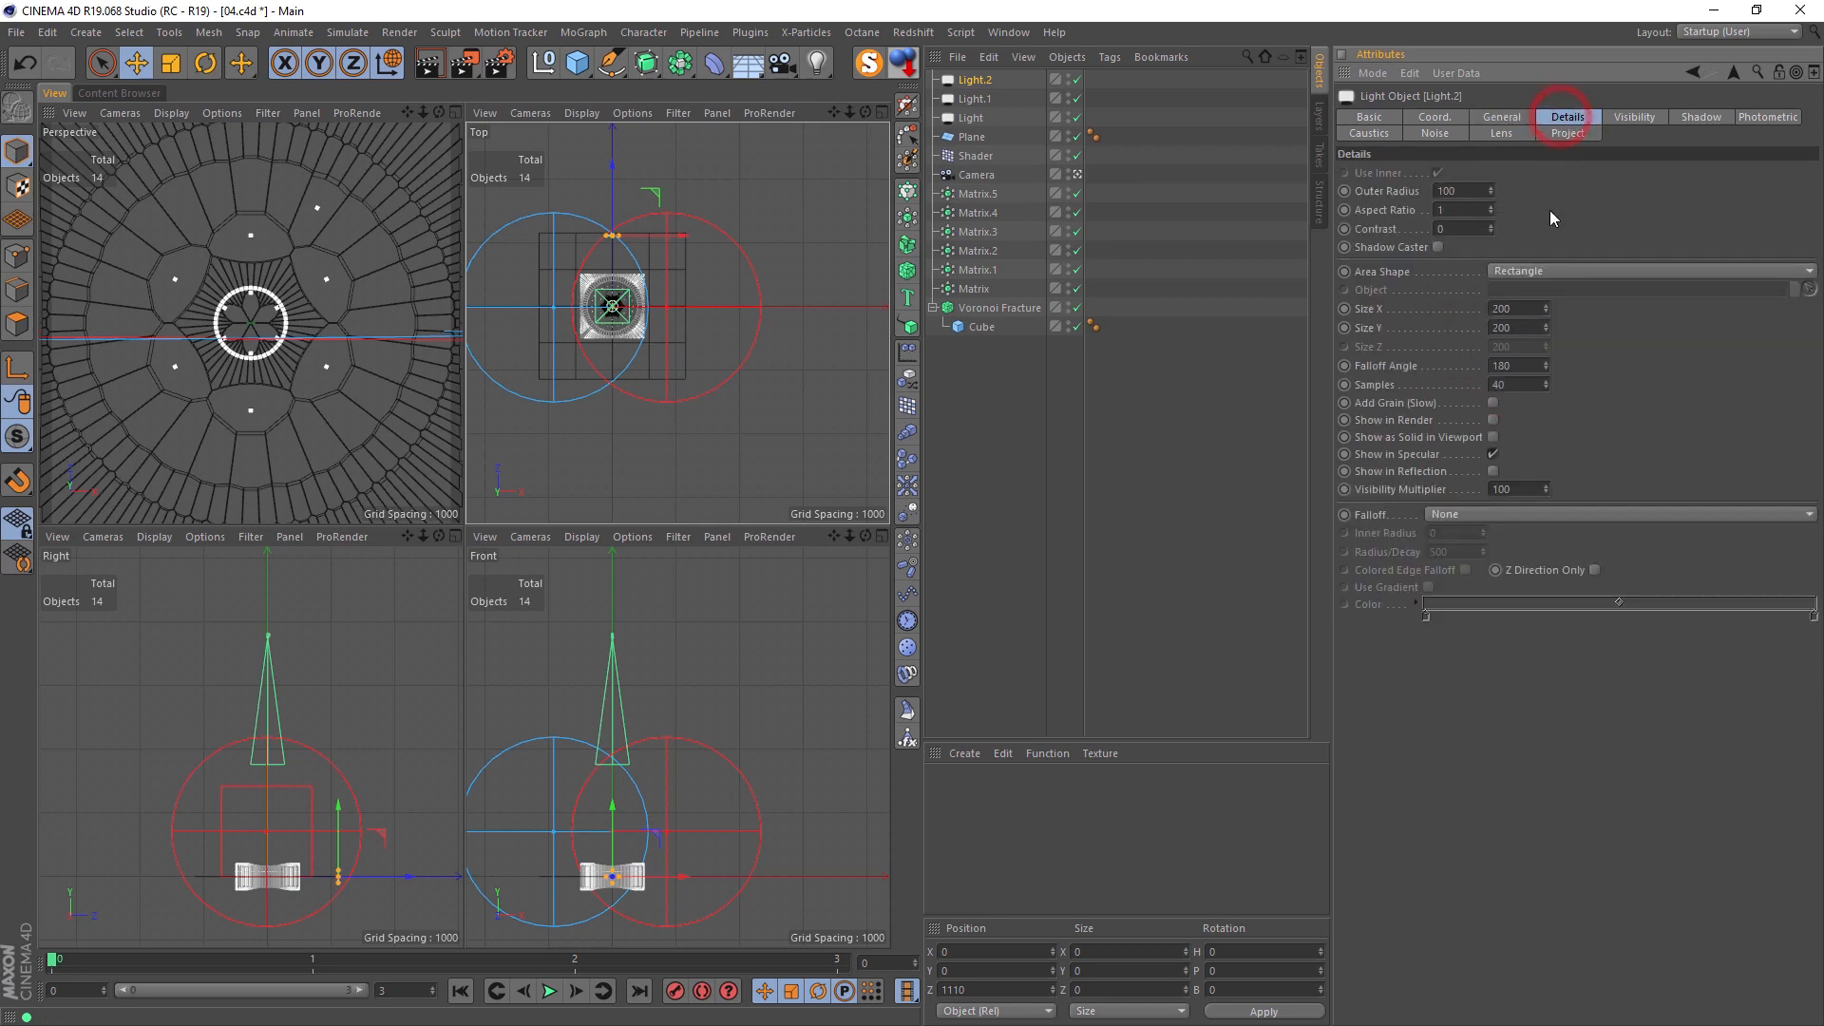
pyautogui.click(1466, 515)
pyautogui.click(1470, 553)
pyautogui.press('t')
pyautogui.moveTo(702, 247); pyautogui.dragTo(860, 133)
# Step: Raise the green light to about Y 642 in the front view and render the perspective view
pyautogui.press('e')
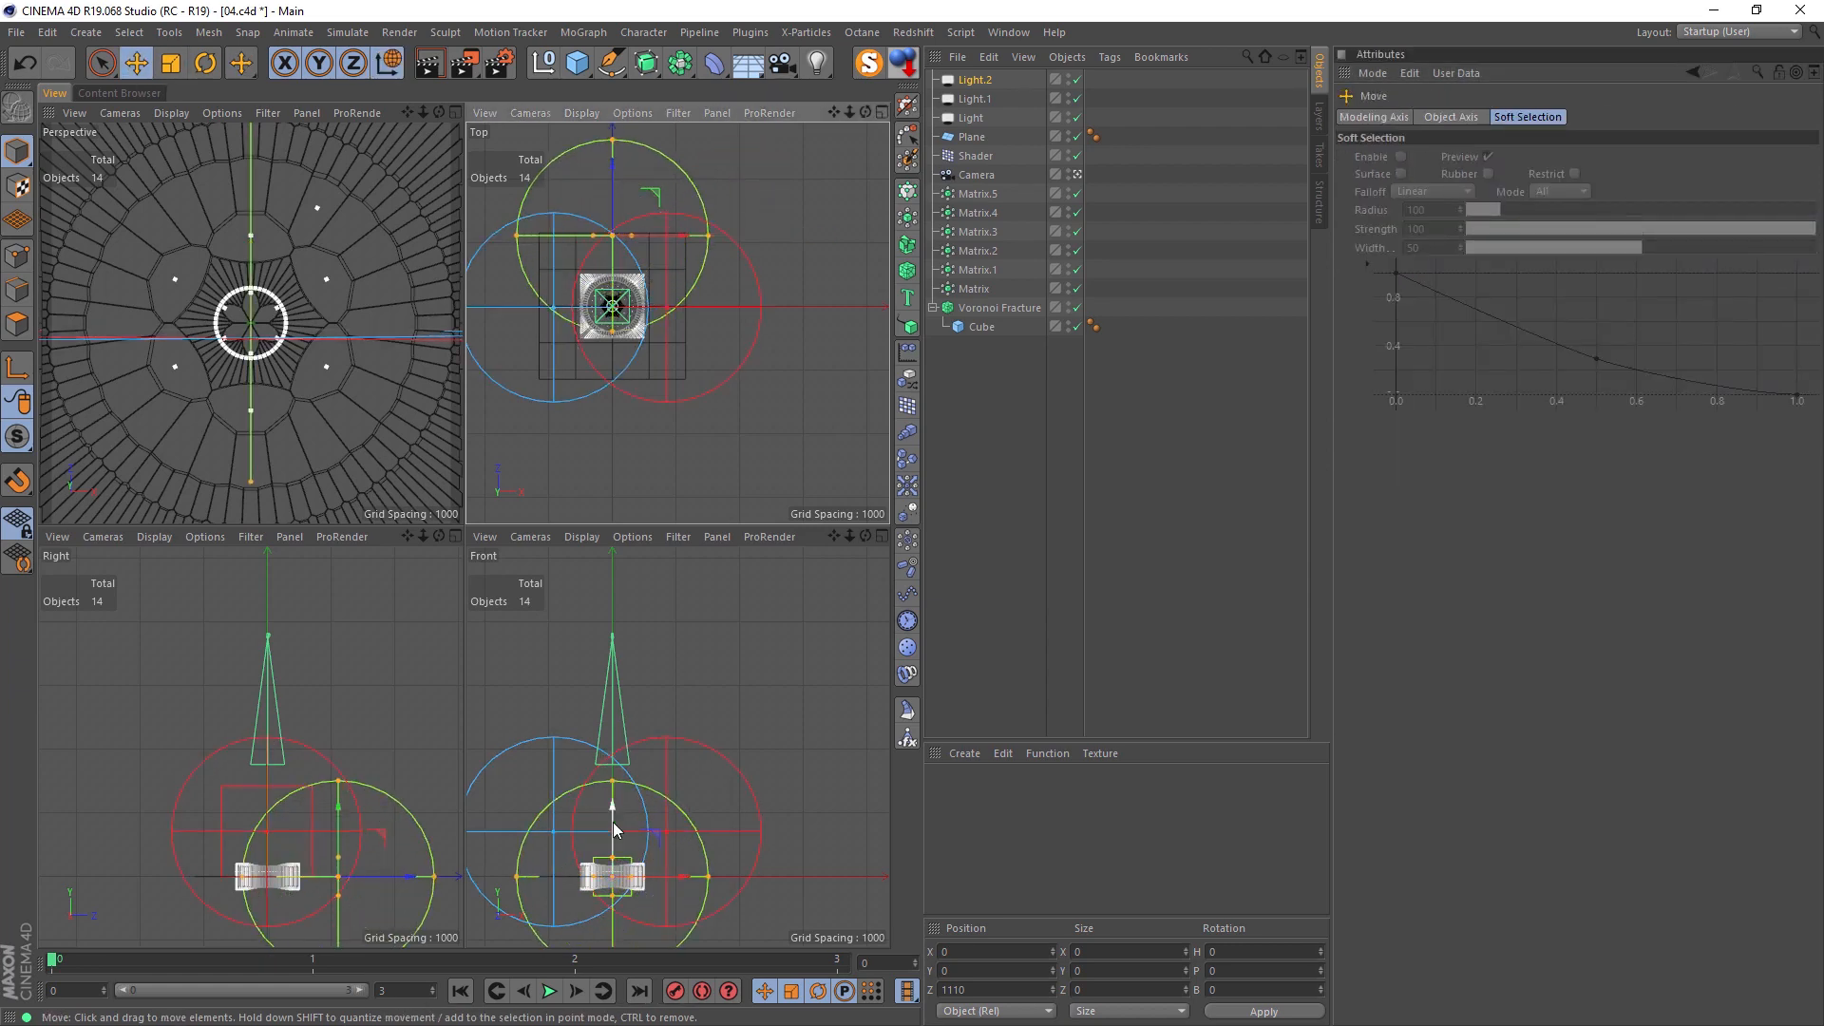
pyautogui.moveTo(612, 829); pyautogui.dragTo(613, 788)
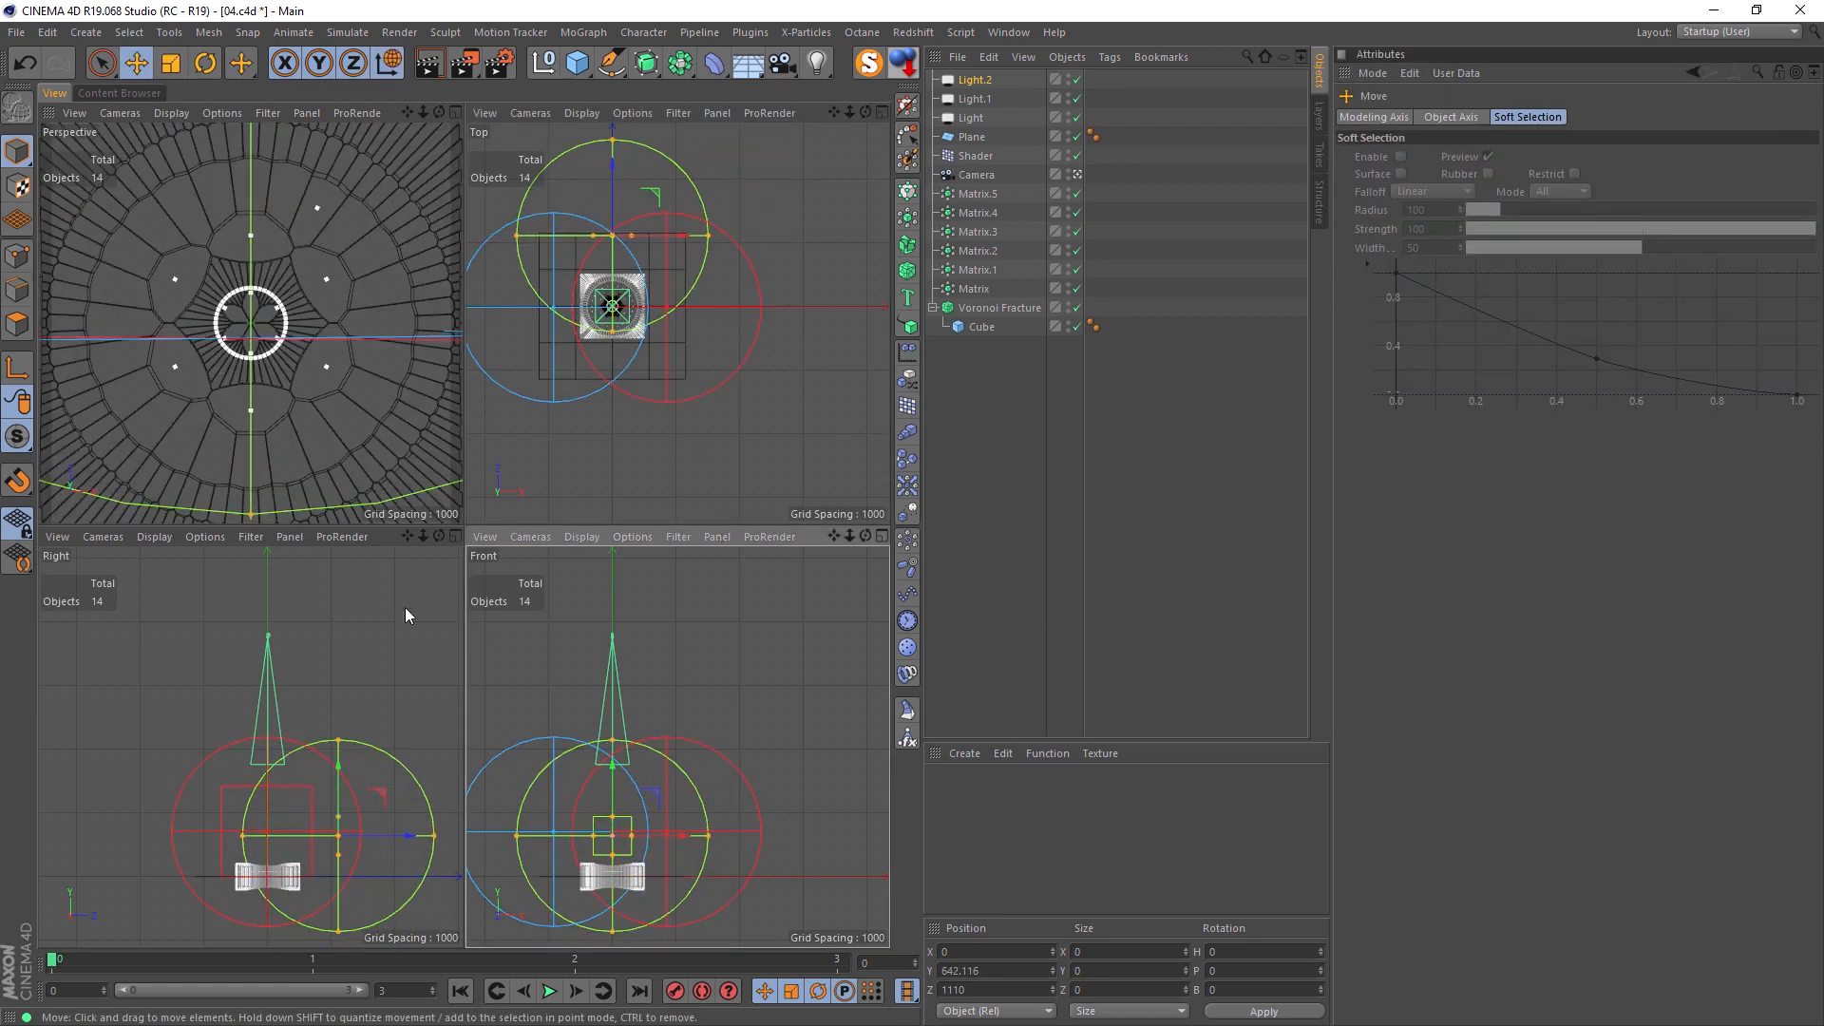
pyautogui.middleClick(217, 362)
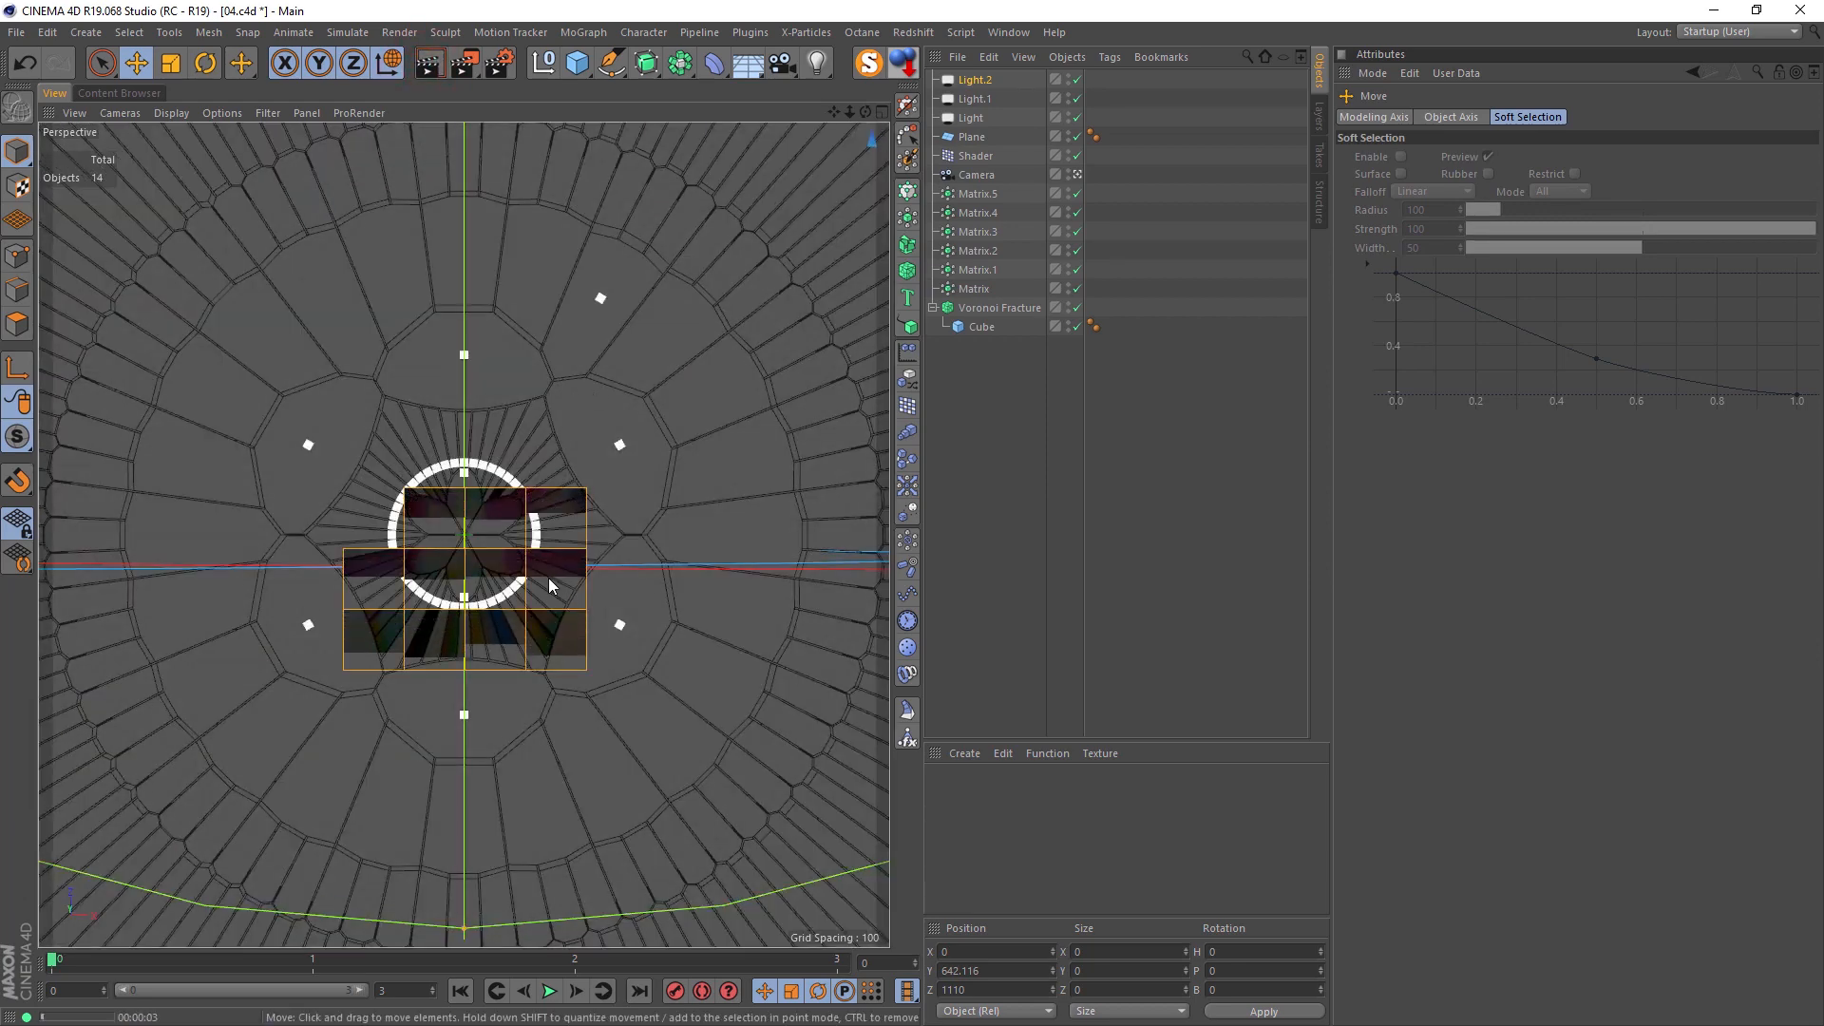
# Step: Render the perspective view to check the lighting with the current anti-aliasing settings
pyautogui.click(500, 65)
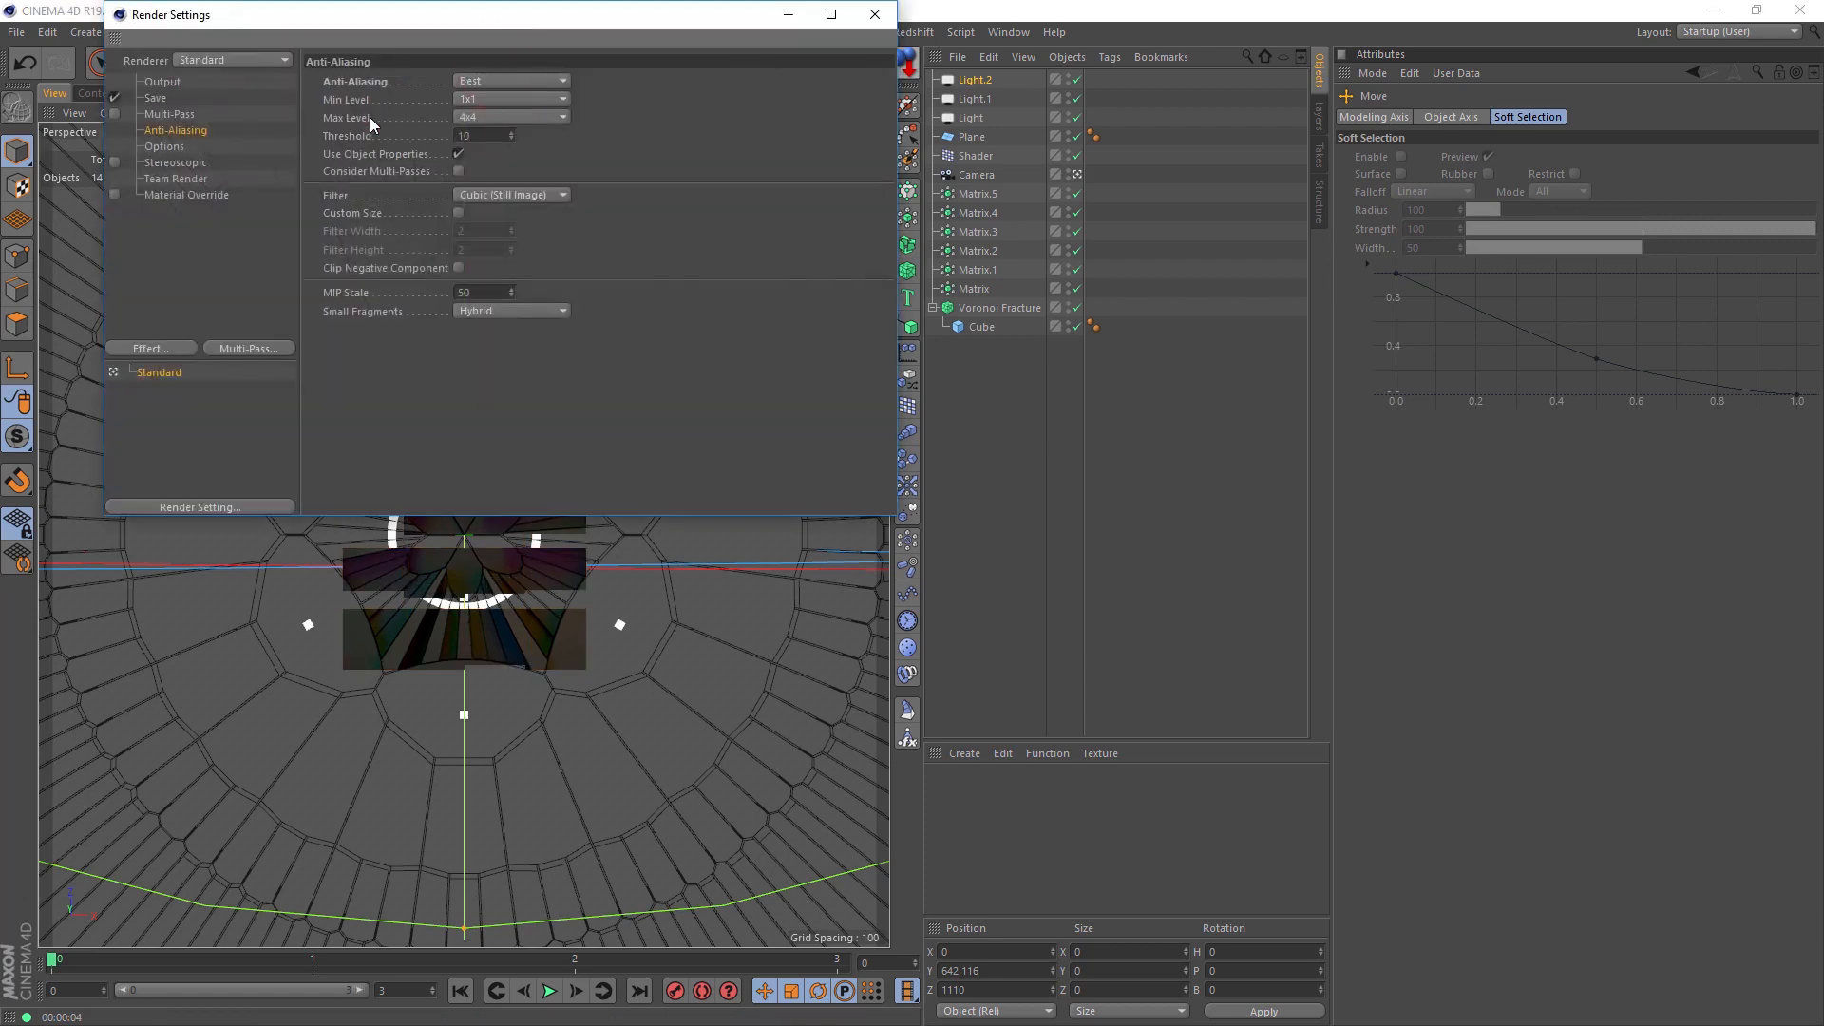
pyautogui.moveTo(311, 19); pyautogui.dragTo(1036, 125)
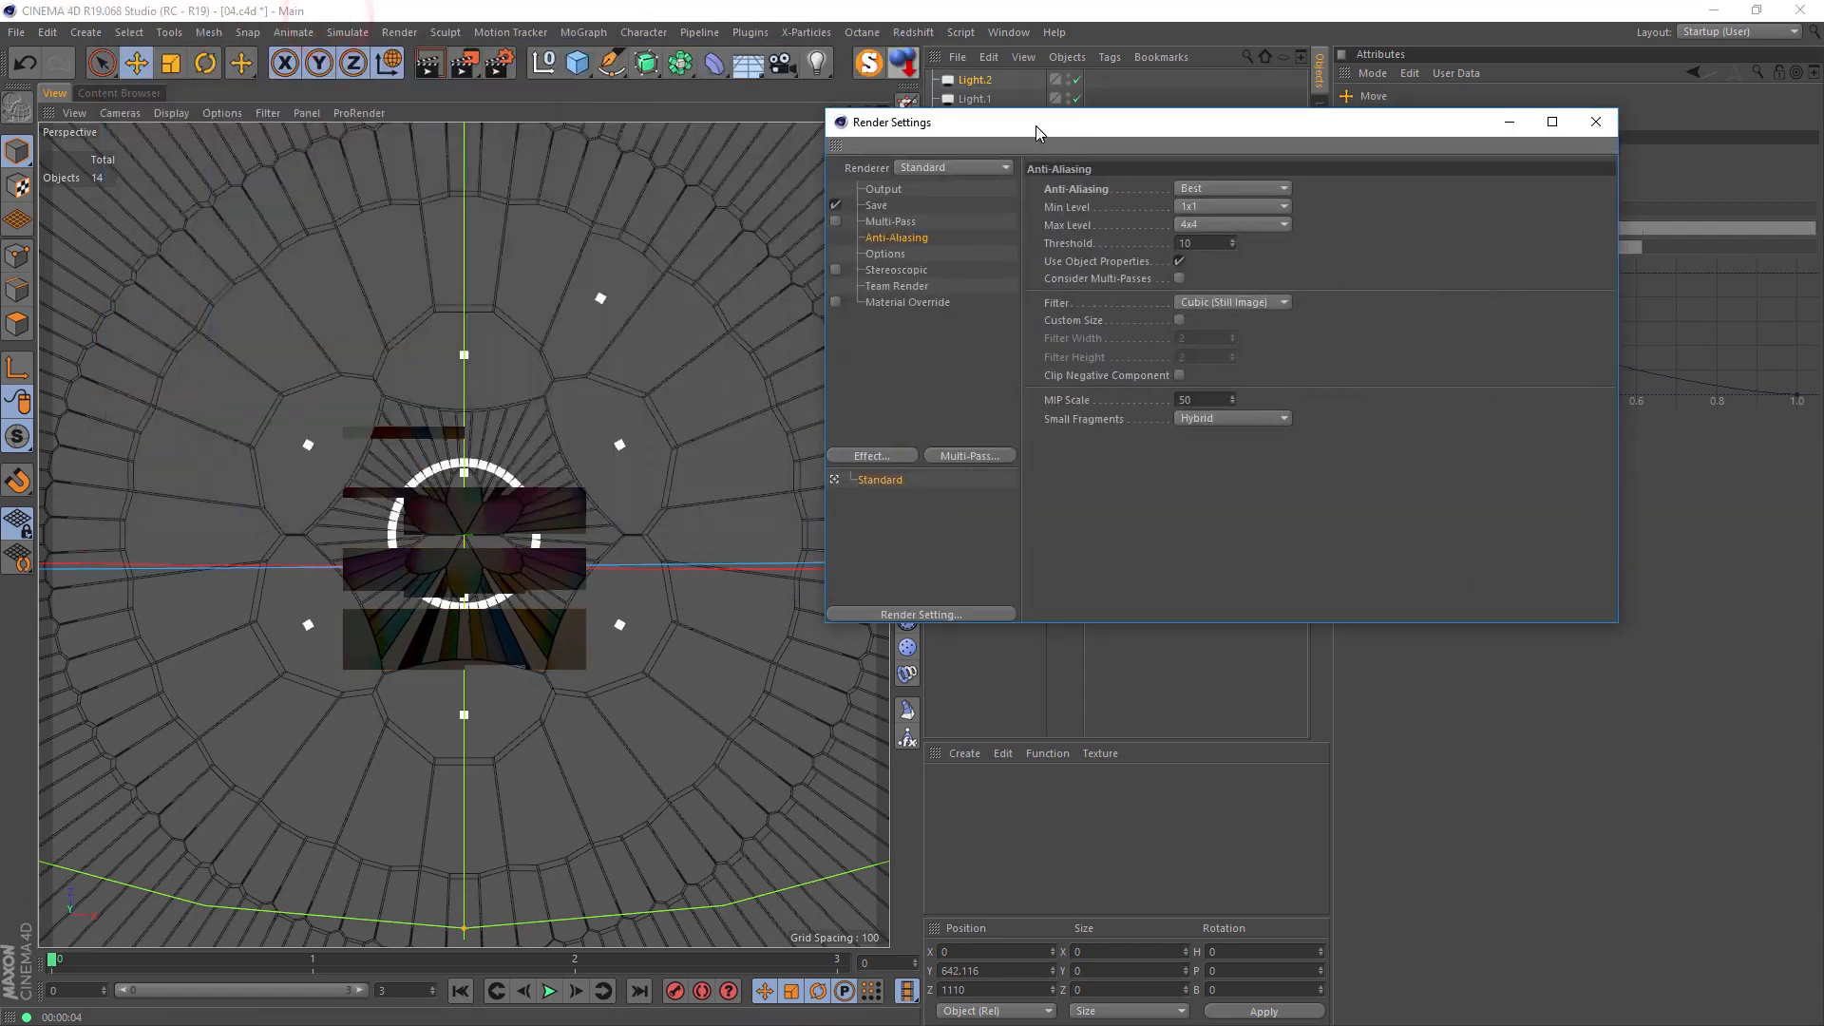
pyautogui.click(432, 69)
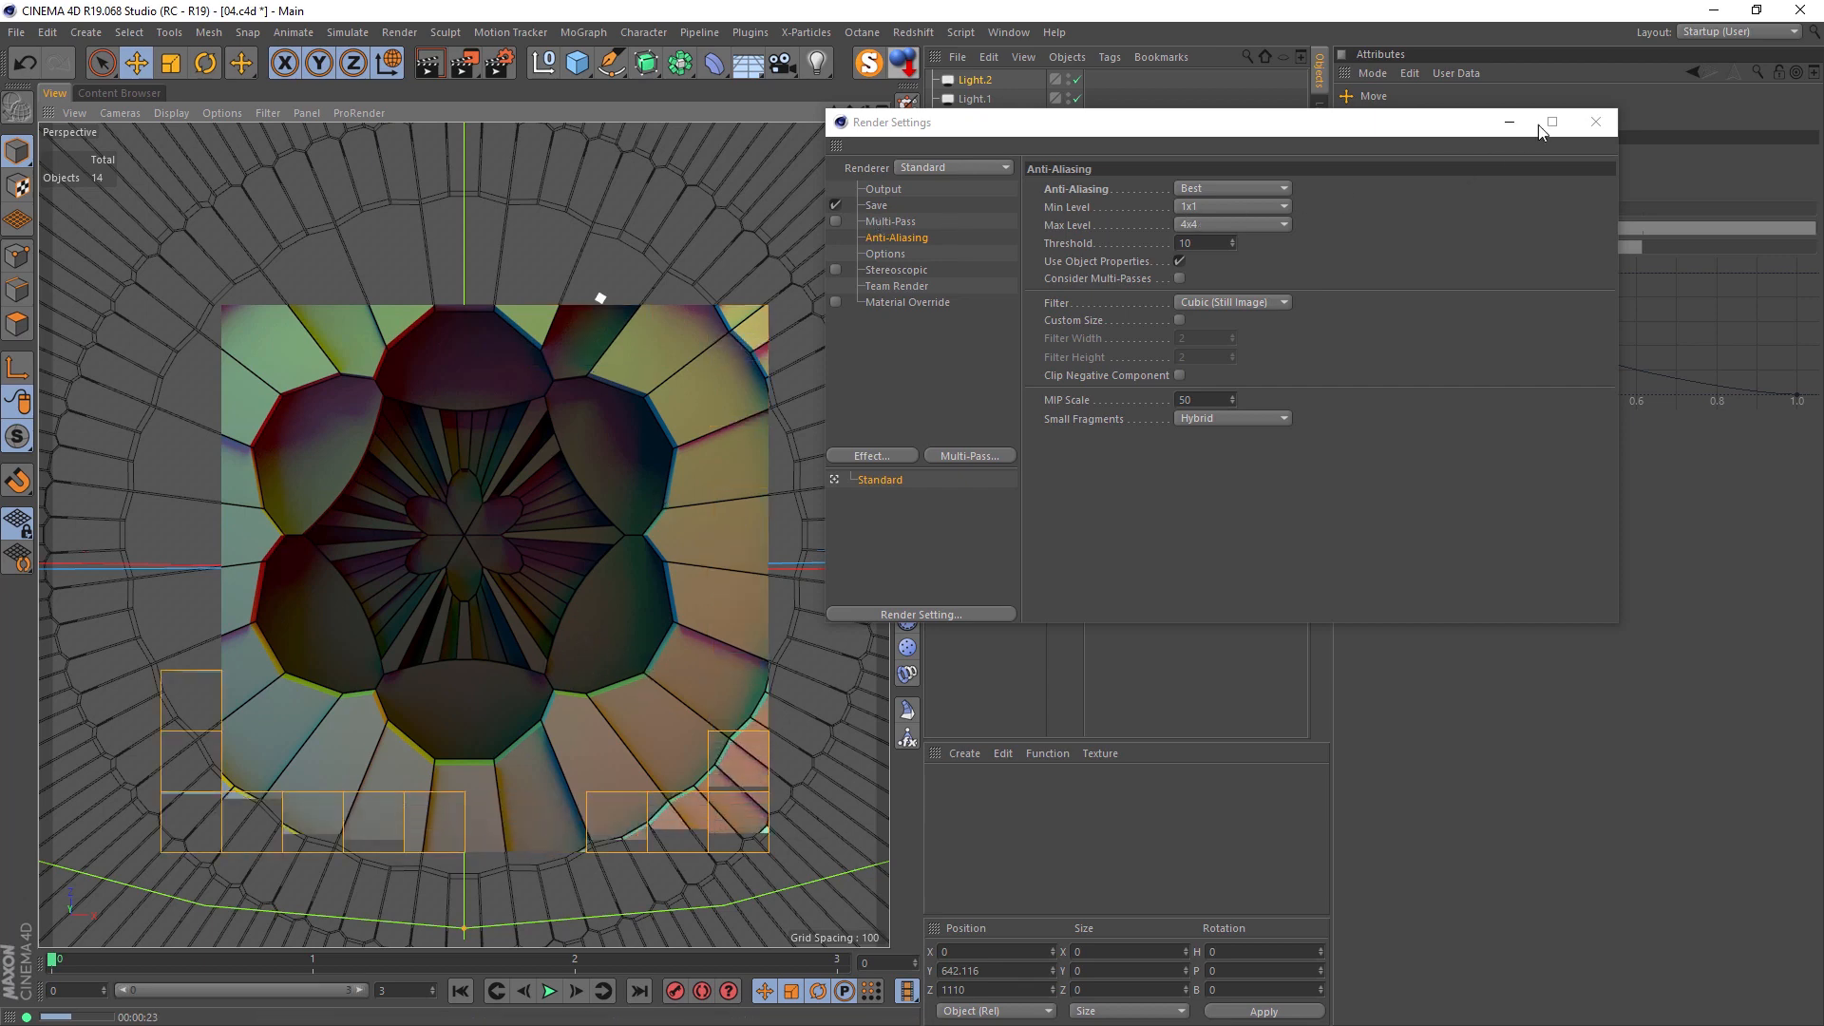
pyautogui.click(1595, 122)
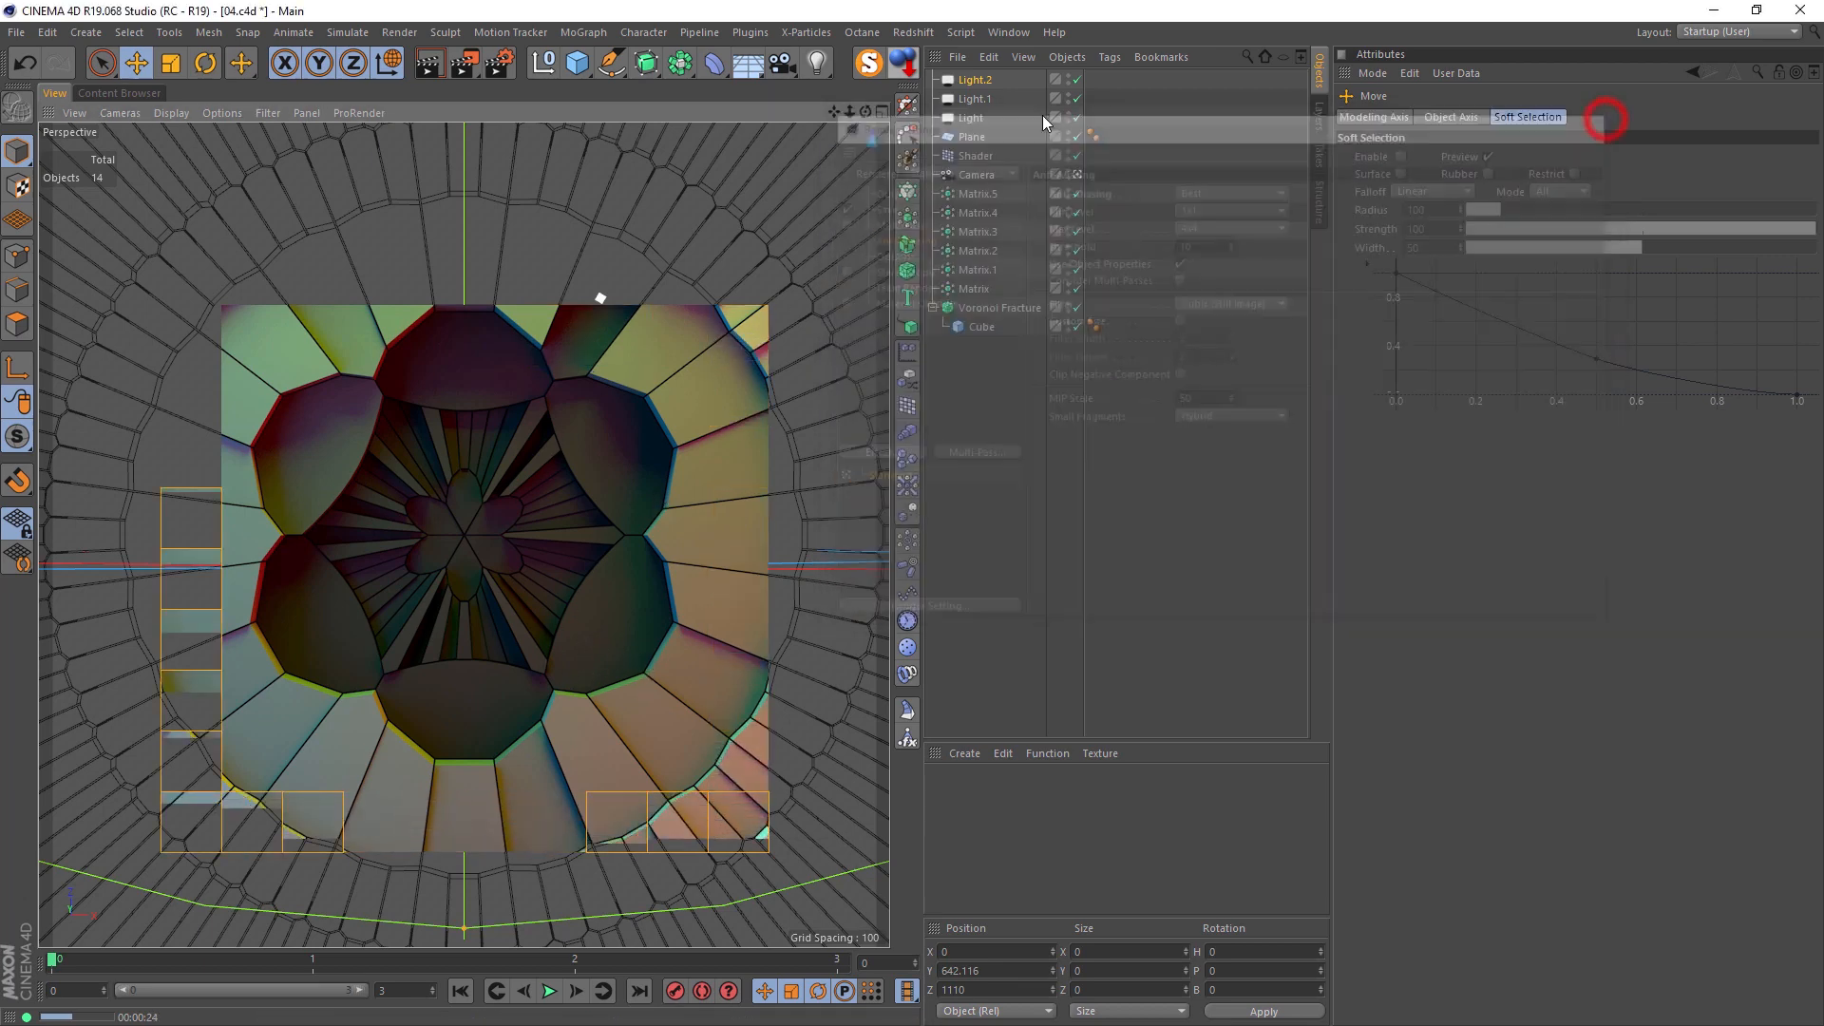
# Step: Add the Global Illumination effect in the render settings and set its primary method to Quasi-Monte Carlo (QMC)
pyautogui.click(509, 68)
pyautogui.click(891, 456)
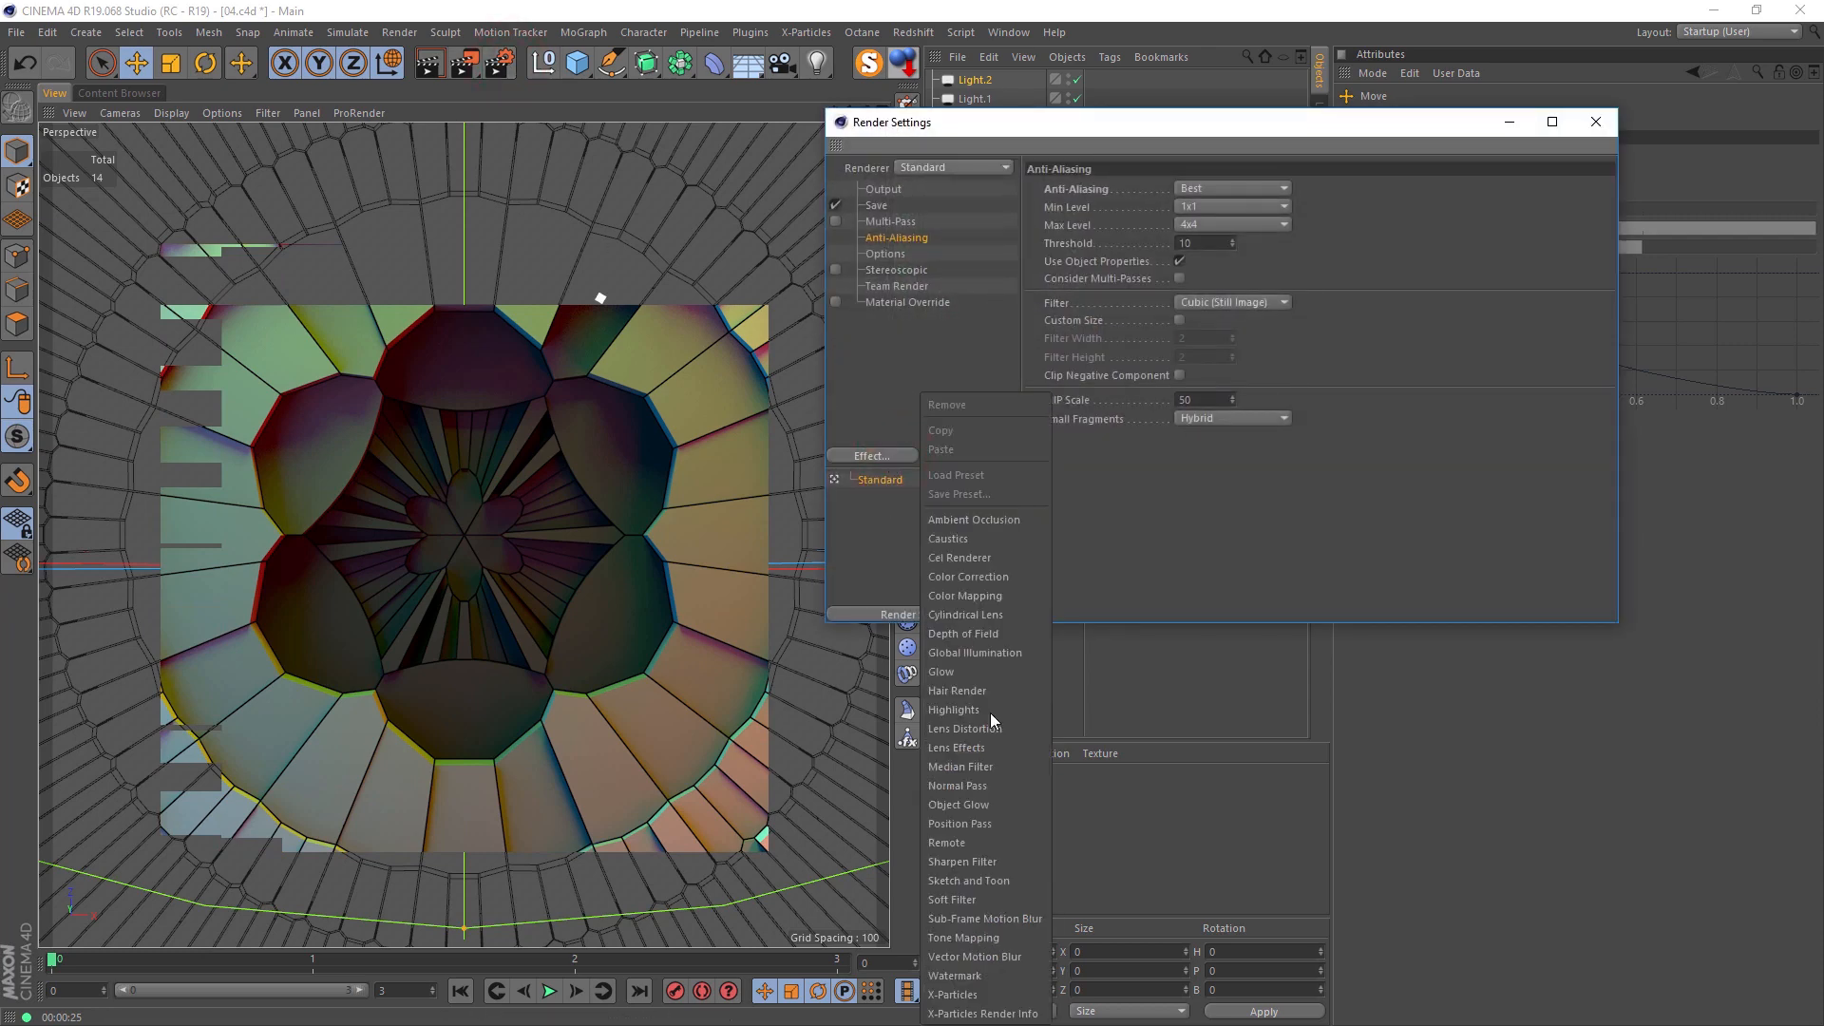
pyautogui.click(1013, 654)
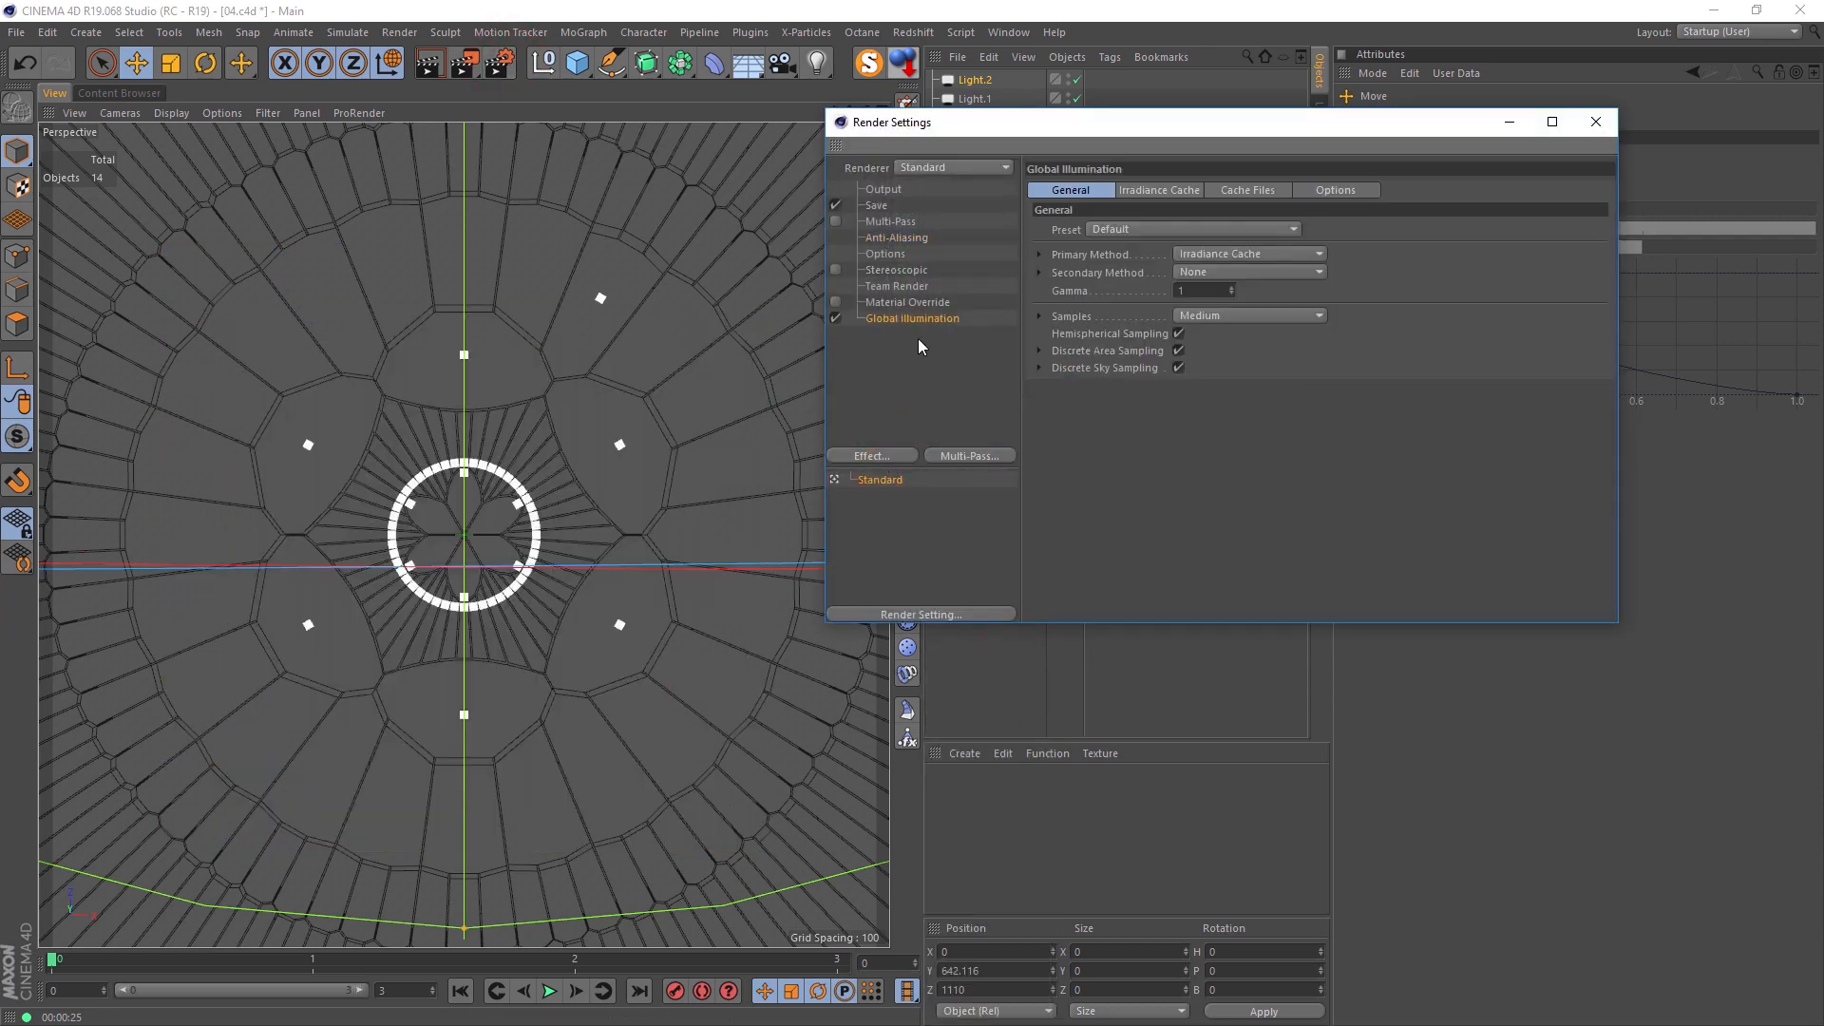
pyautogui.click(1119, 230)
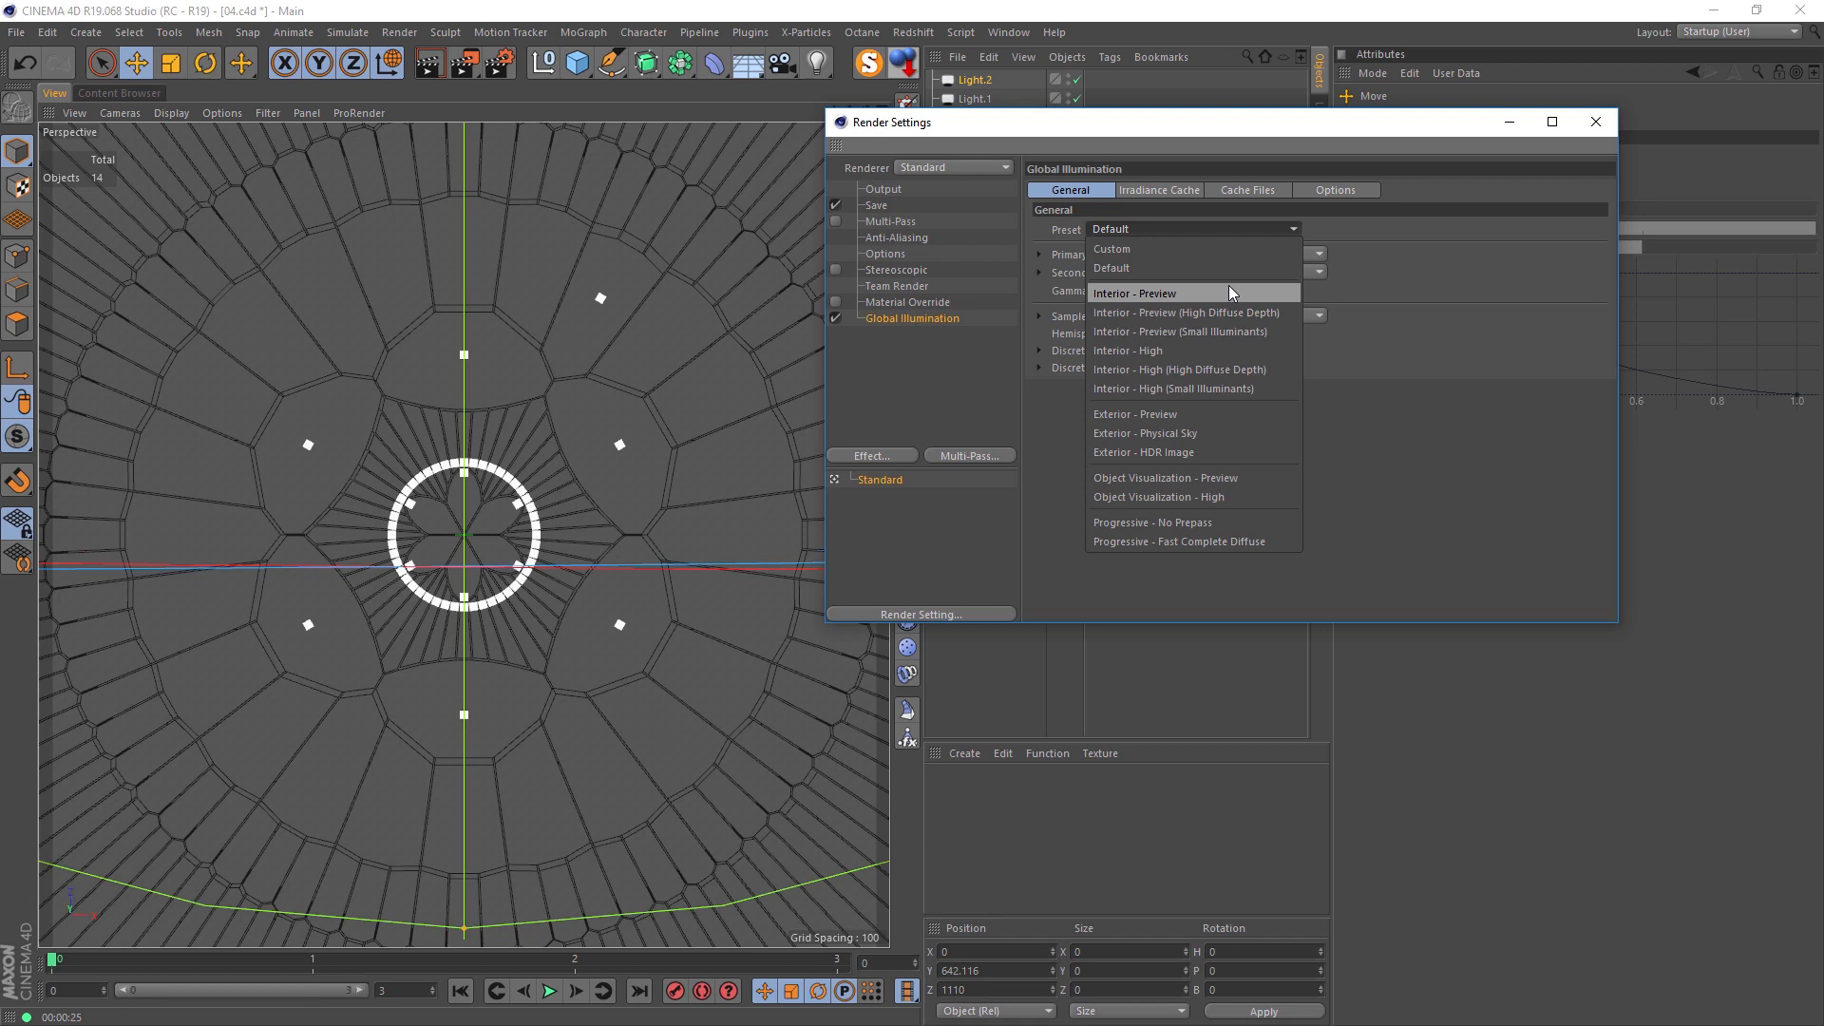
pyautogui.click(1364, 382)
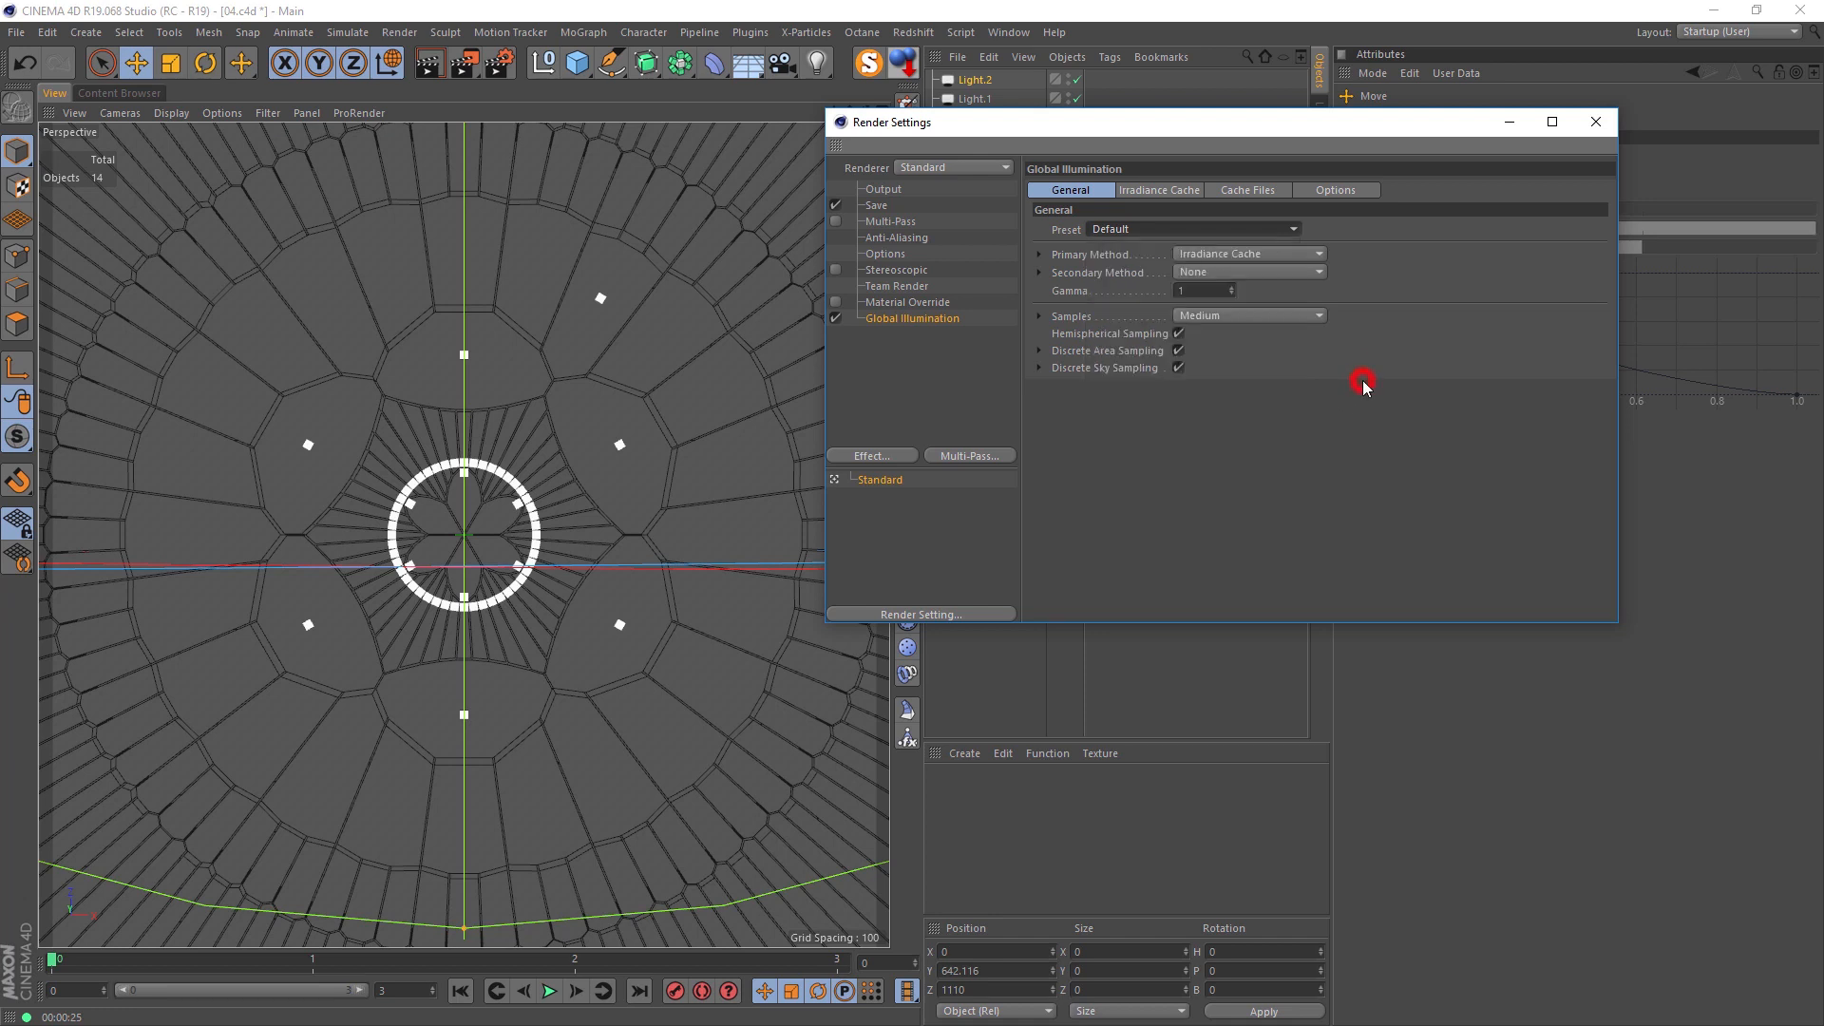
pyautogui.click(1242, 257)
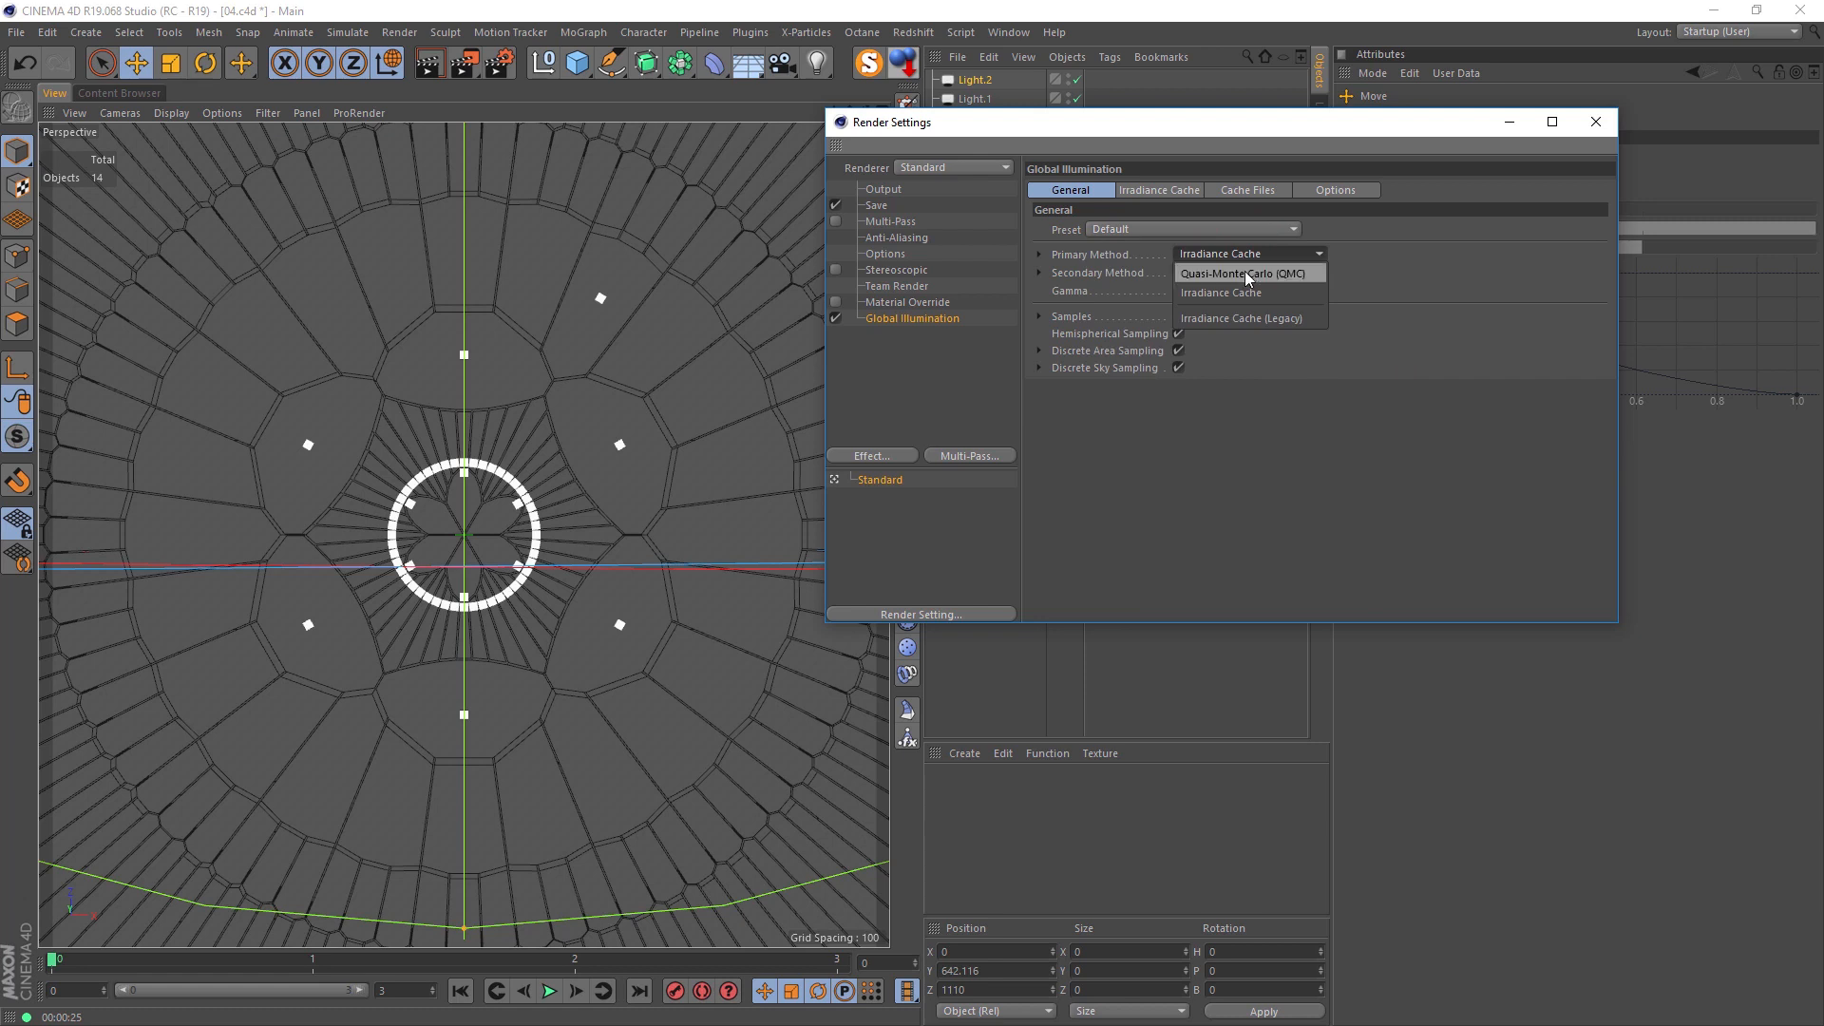
pyautogui.click(1279, 274)
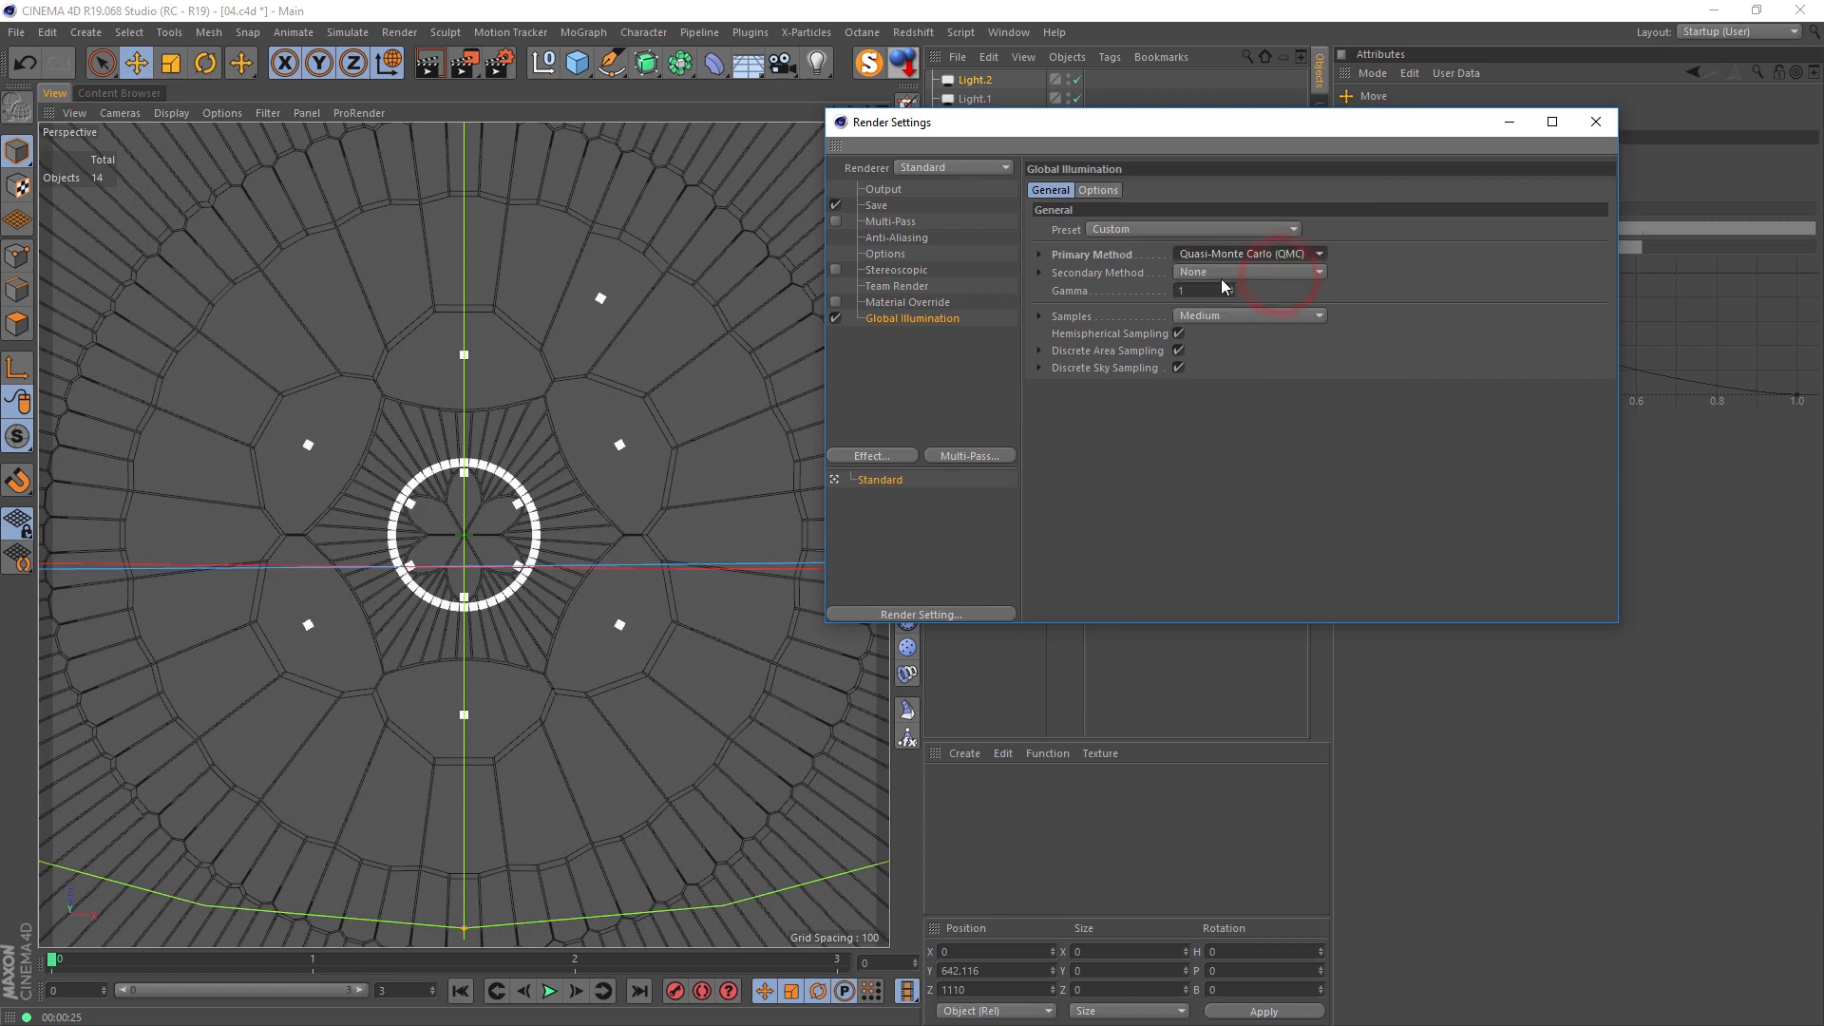
# Step: Set the Global Illumination gamma to 2.2 and its custom sample count to 128, and render the view
pyautogui.click(1193, 290)
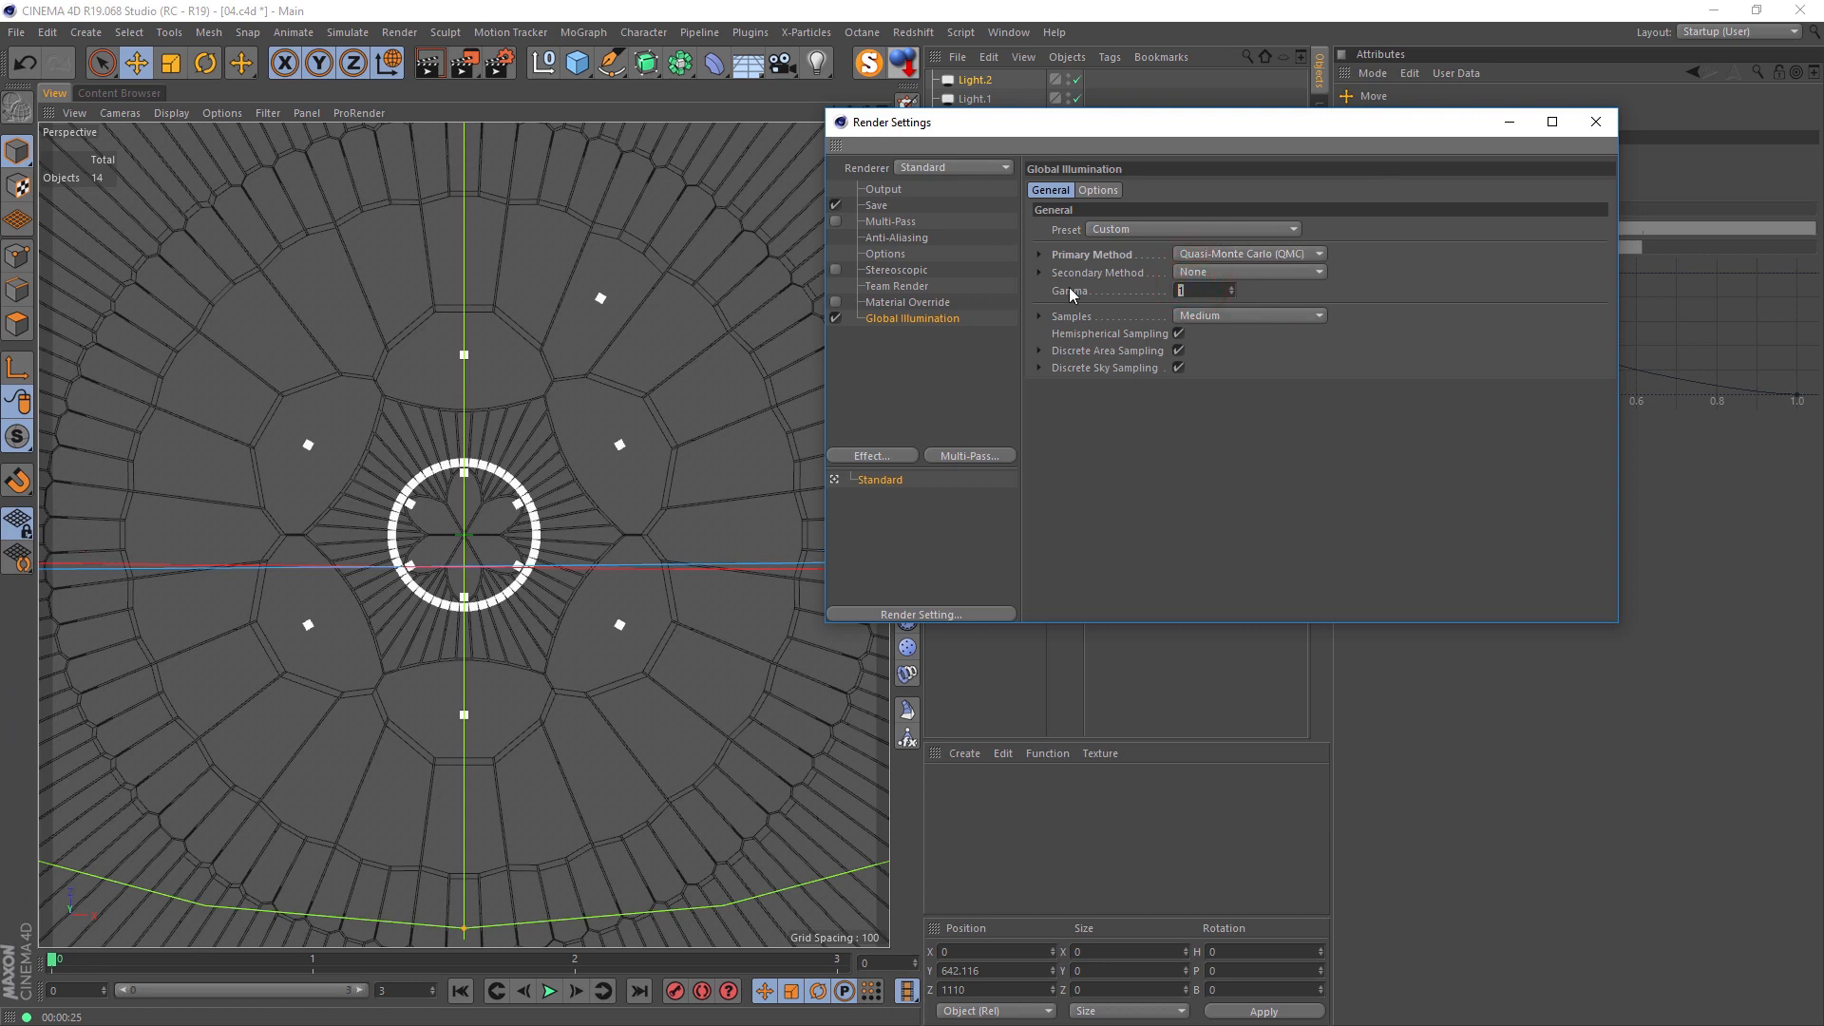
pyautogui.write('2.2')
pyautogui.press('Return')
pyautogui.click(1039, 314)
pyautogui.click(1202, 315)
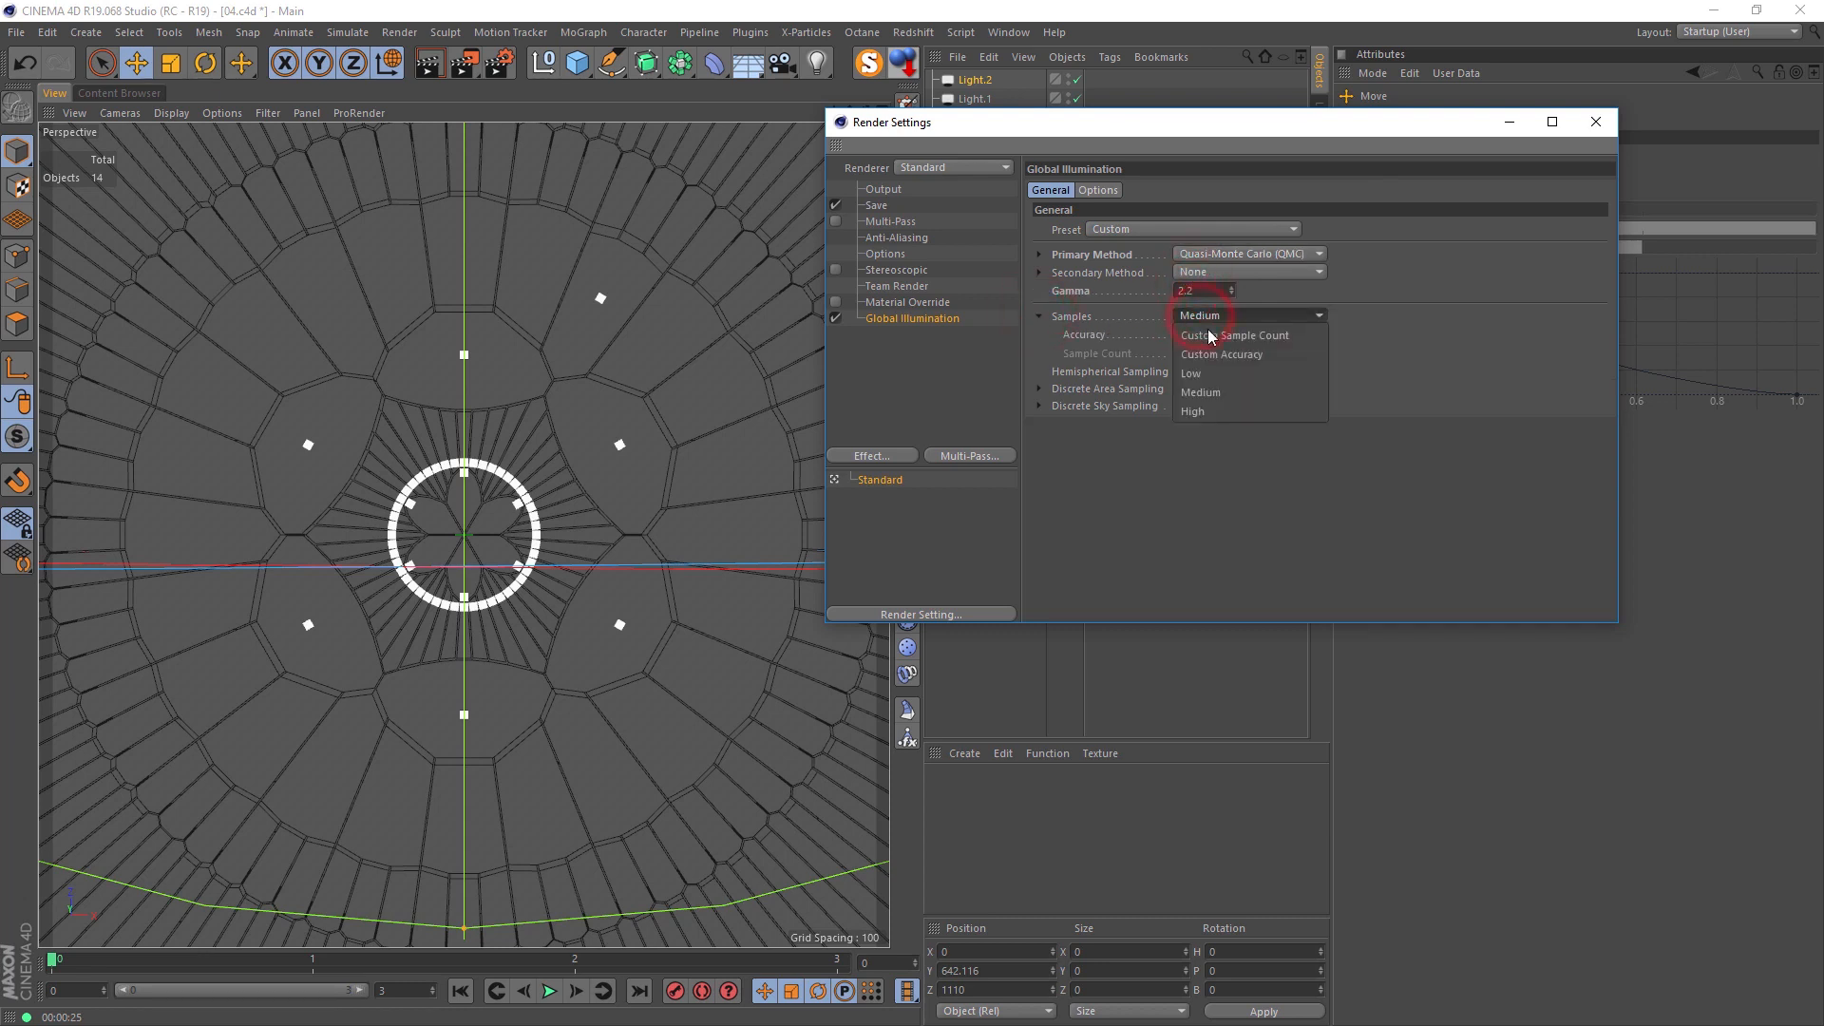
pyautogui.click(1274, 340)
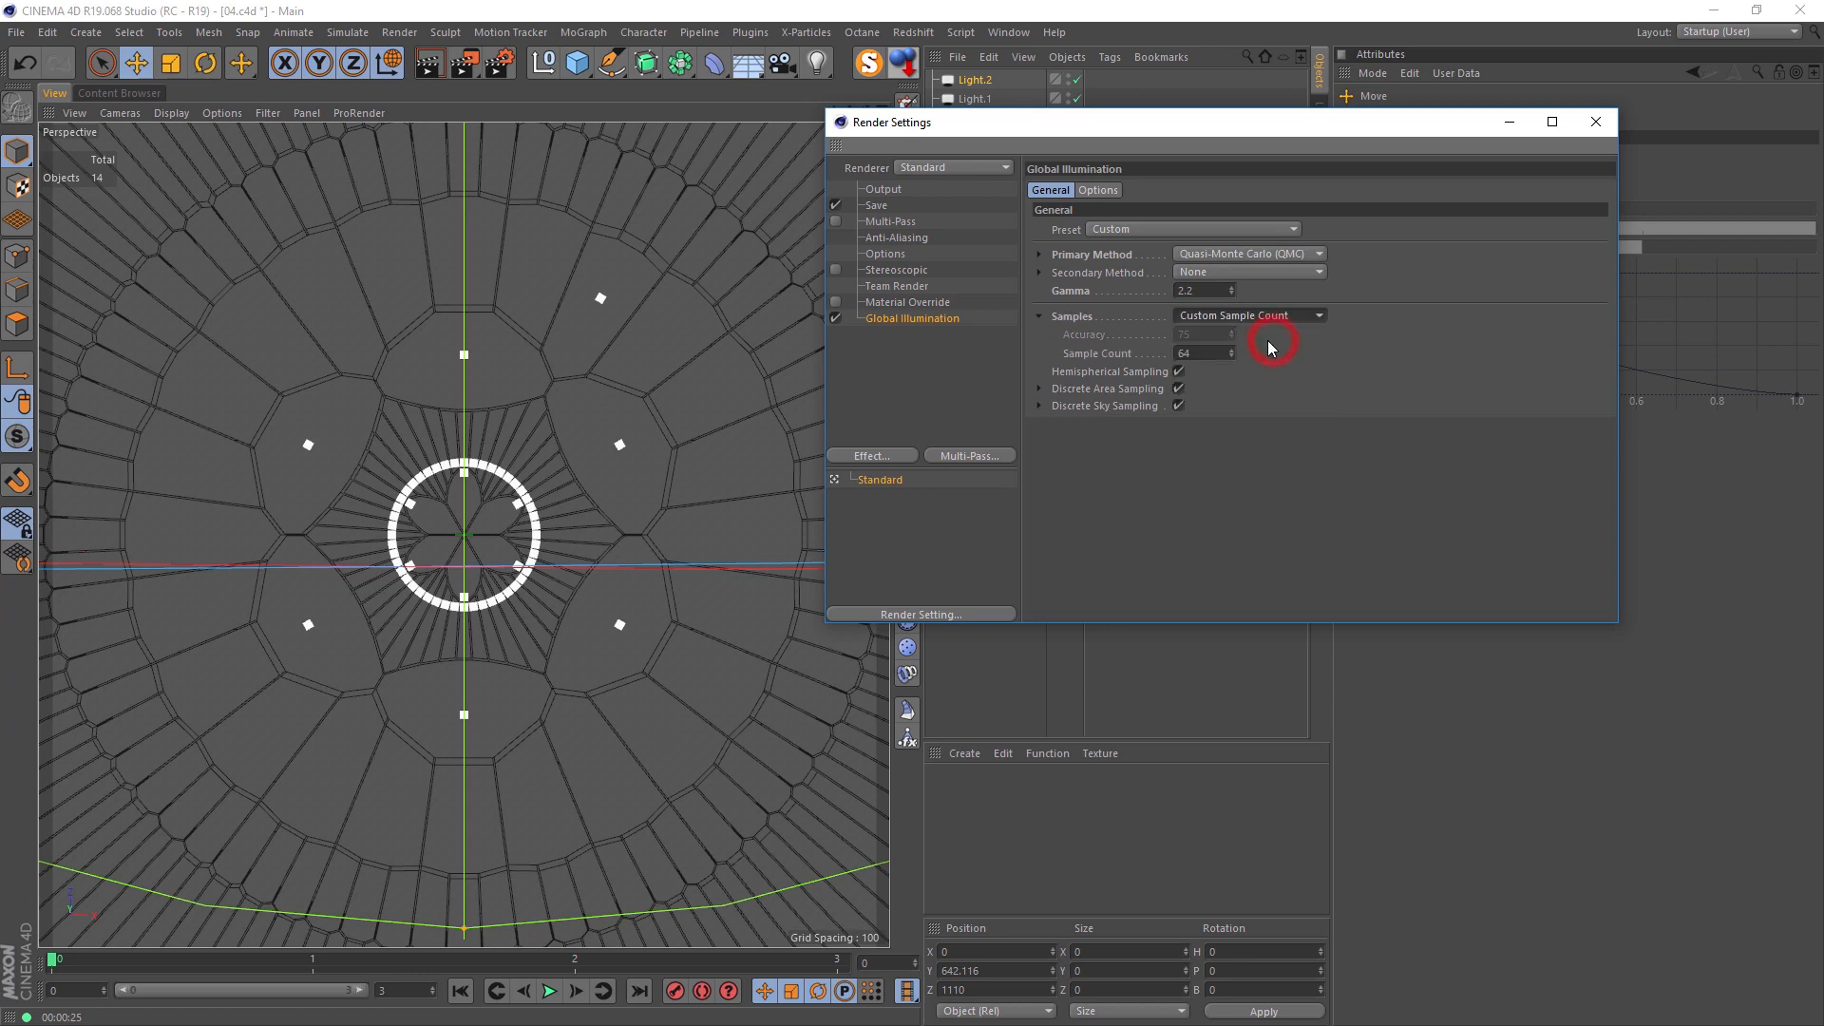
pyautogui.click(1216, 354)
pyautogui.write('128')
pyautogui.press('Return')
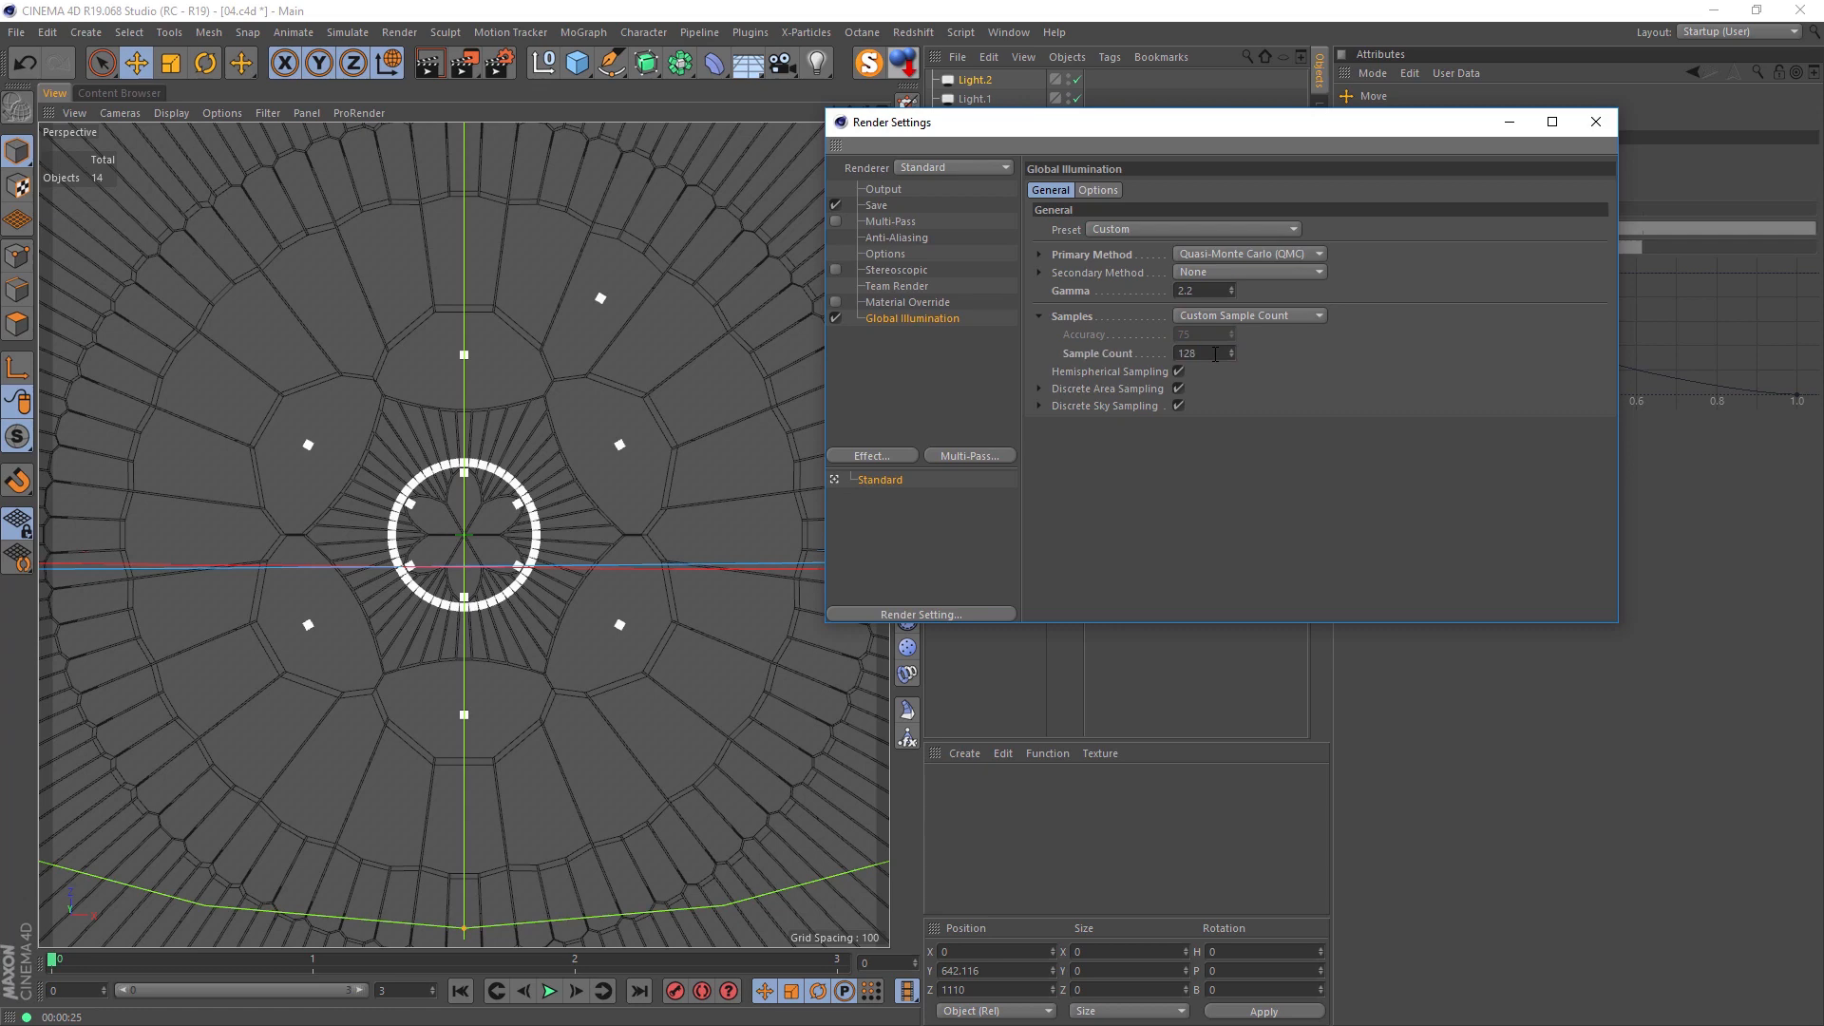
pyautogui.click(435, 68)
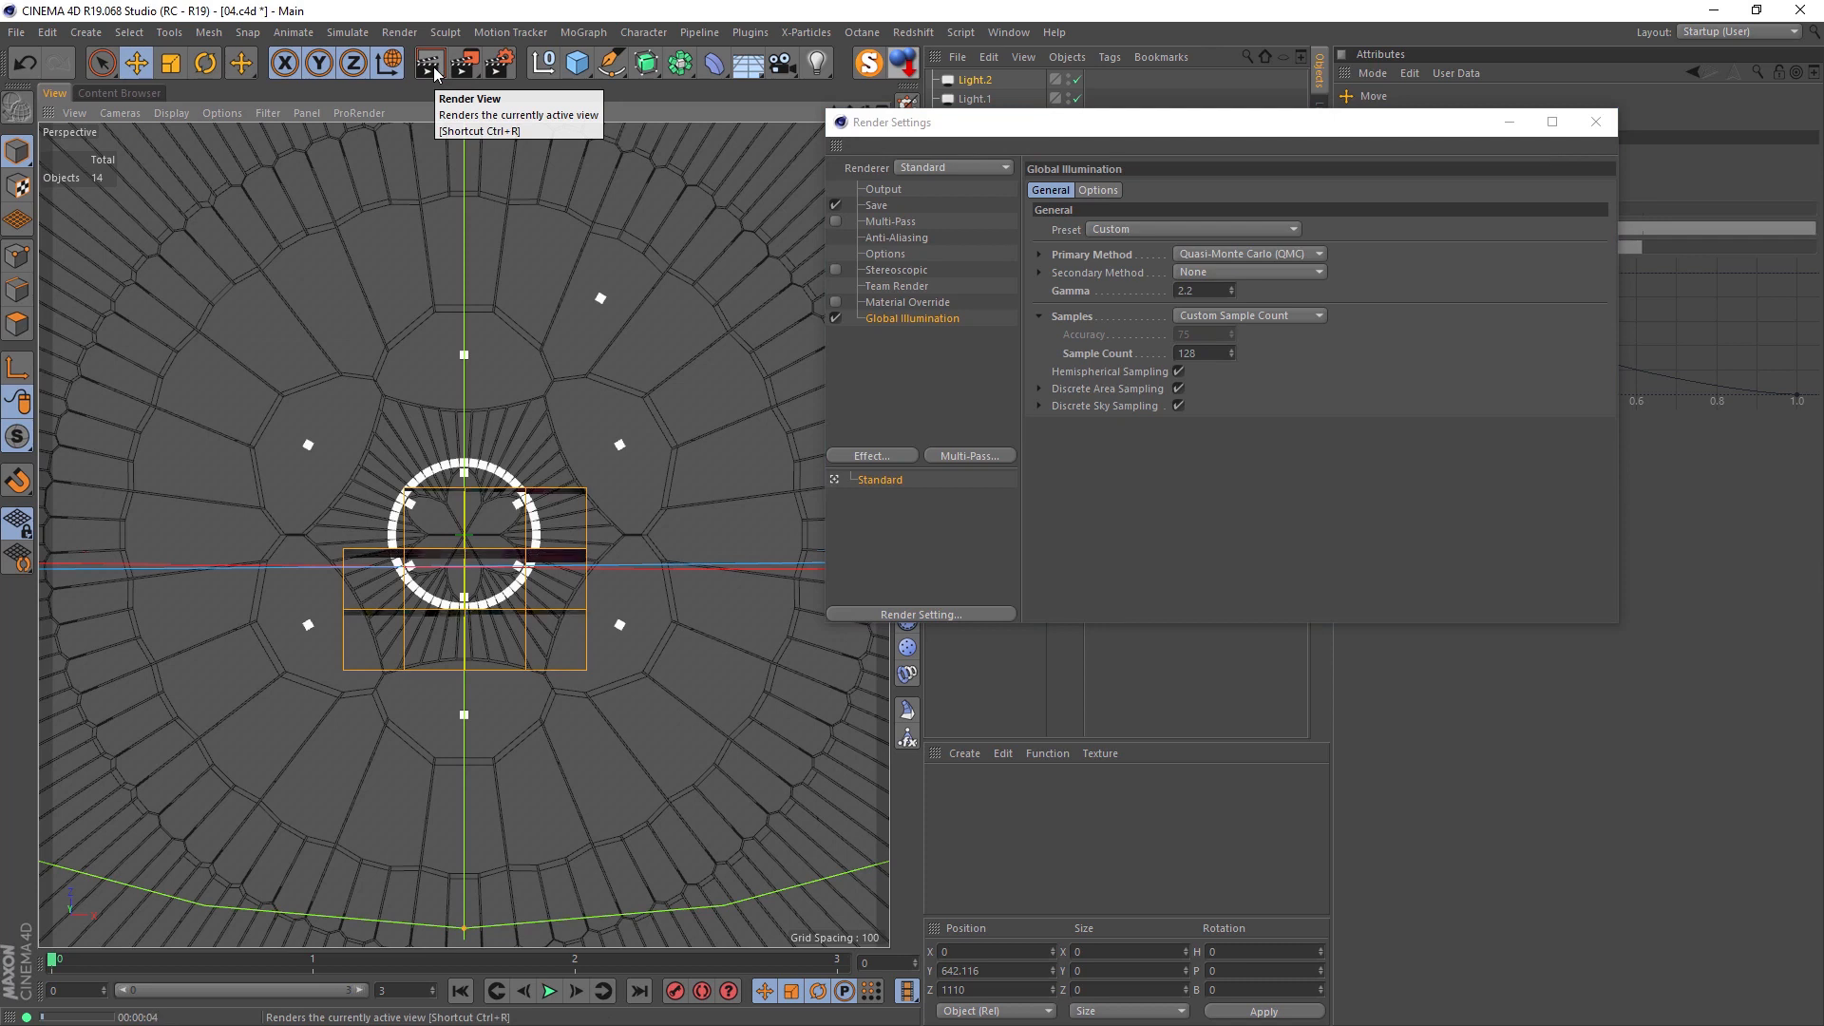
pyautogui.click(1596, 121)
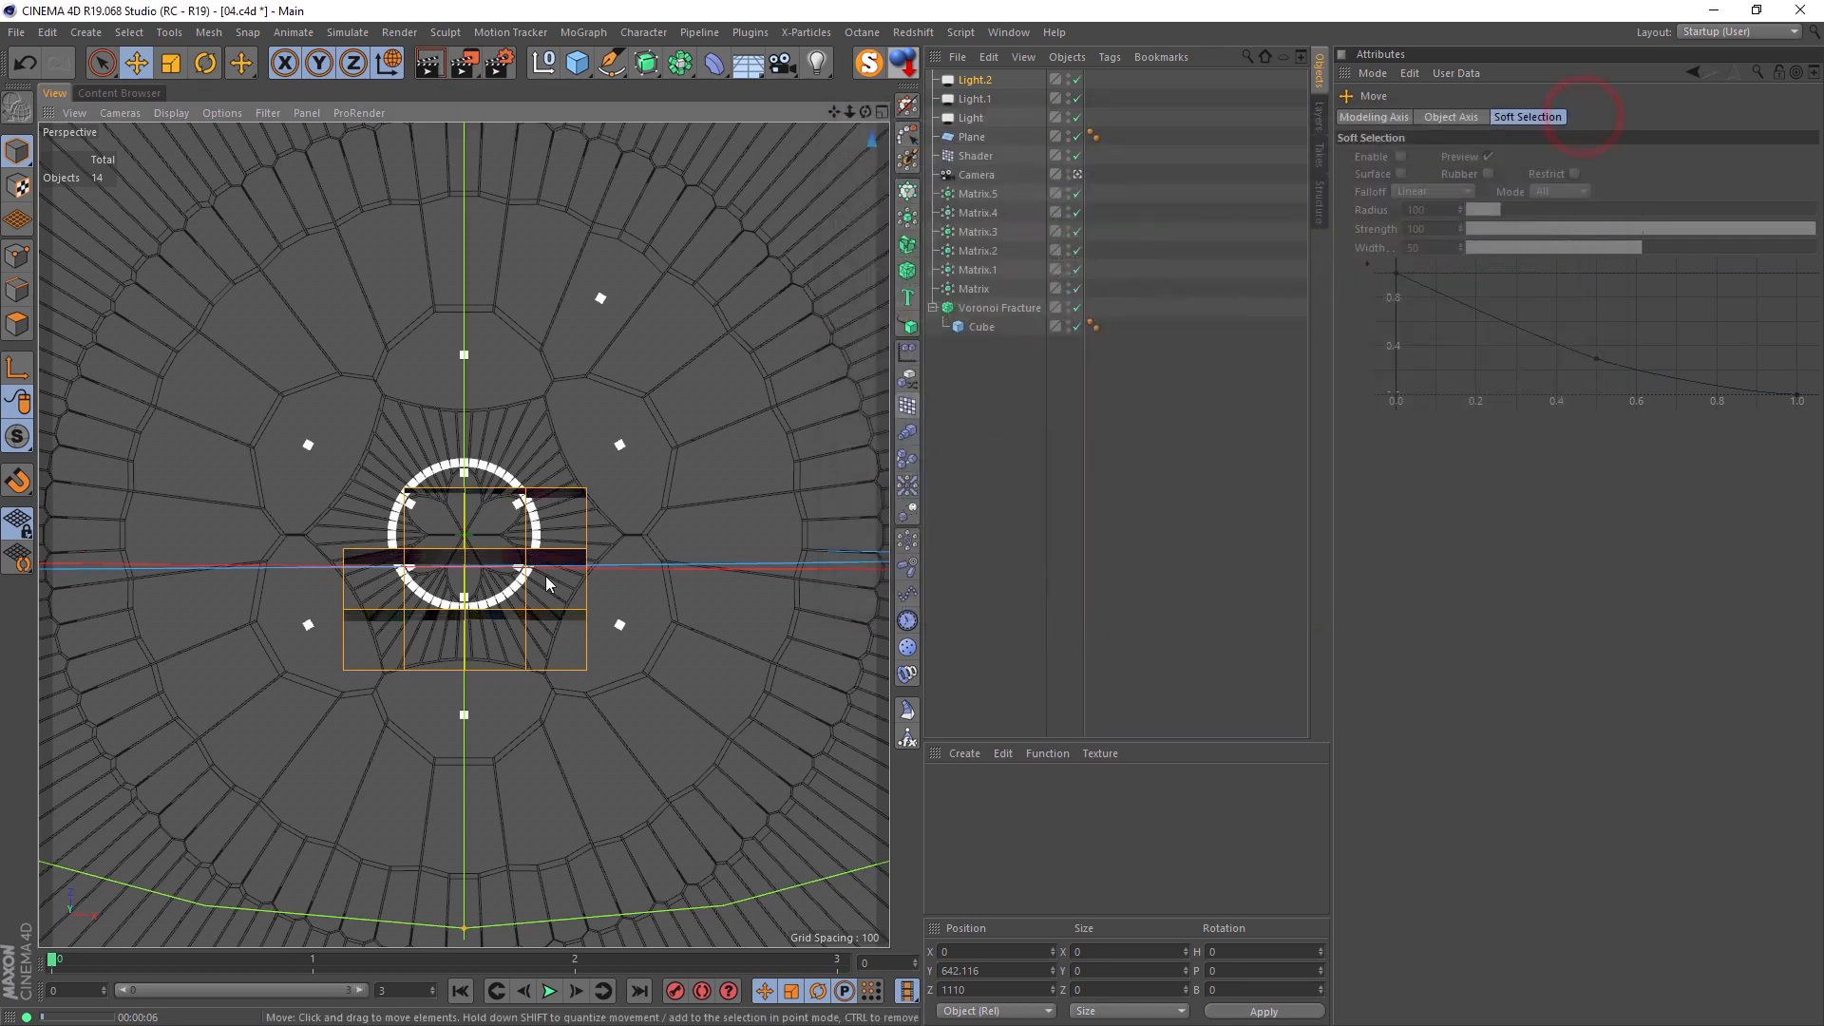
# Step: Enable the icon color option on all three lights together
pyautogui.click(977, 80)
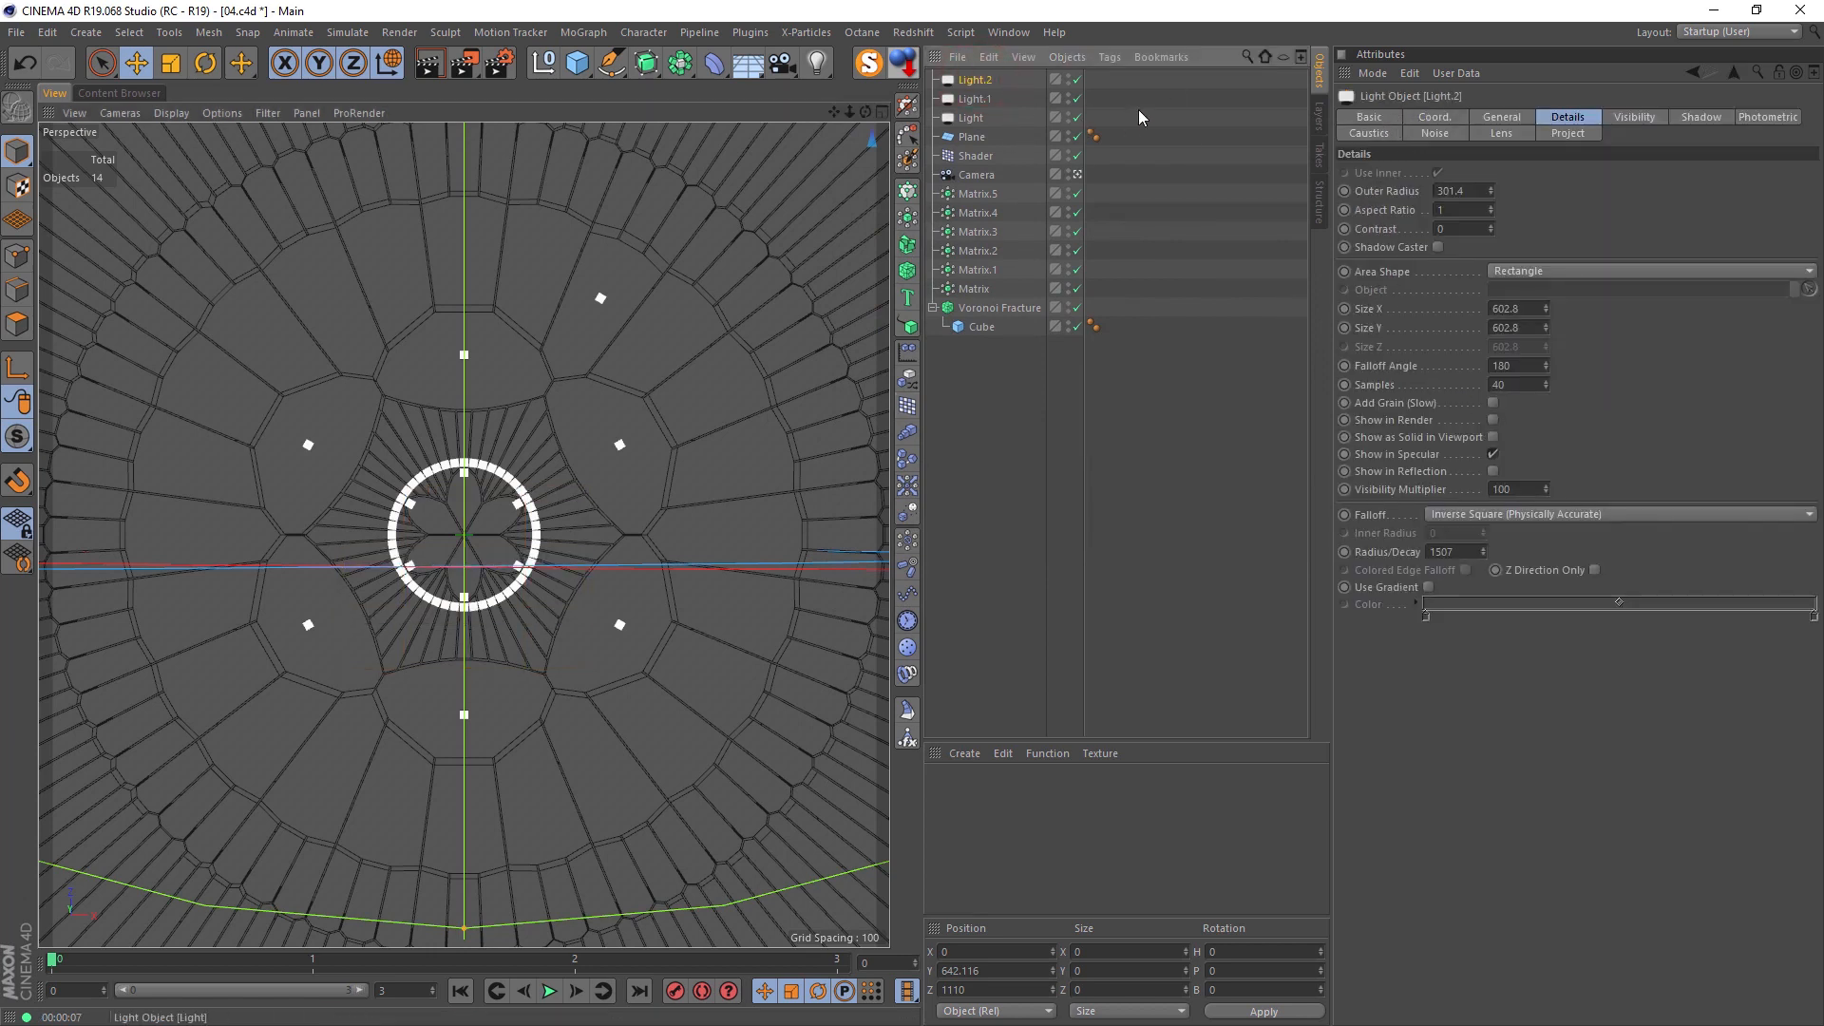
pyautogui.moveTo(1148, 125); pyautogui.dragTo(950, 82)
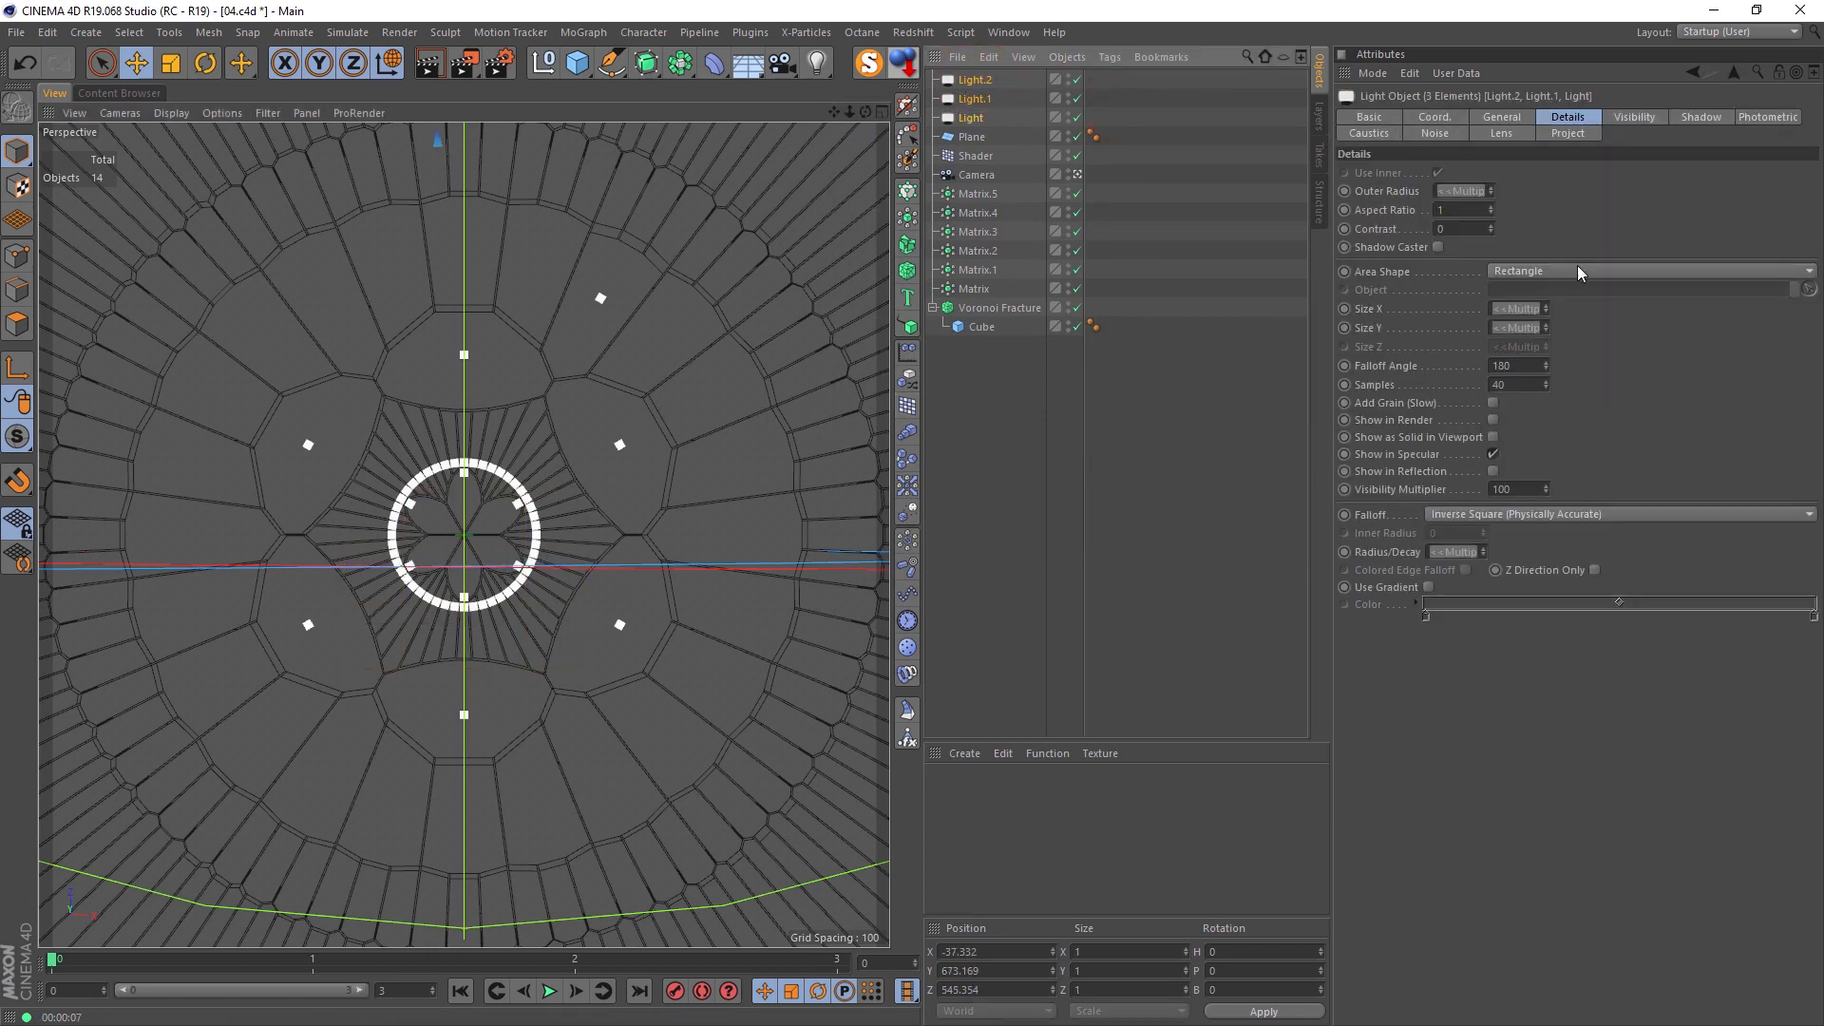
pyautogui.click(1499, 122)
pyautogui.click(1369, 117)
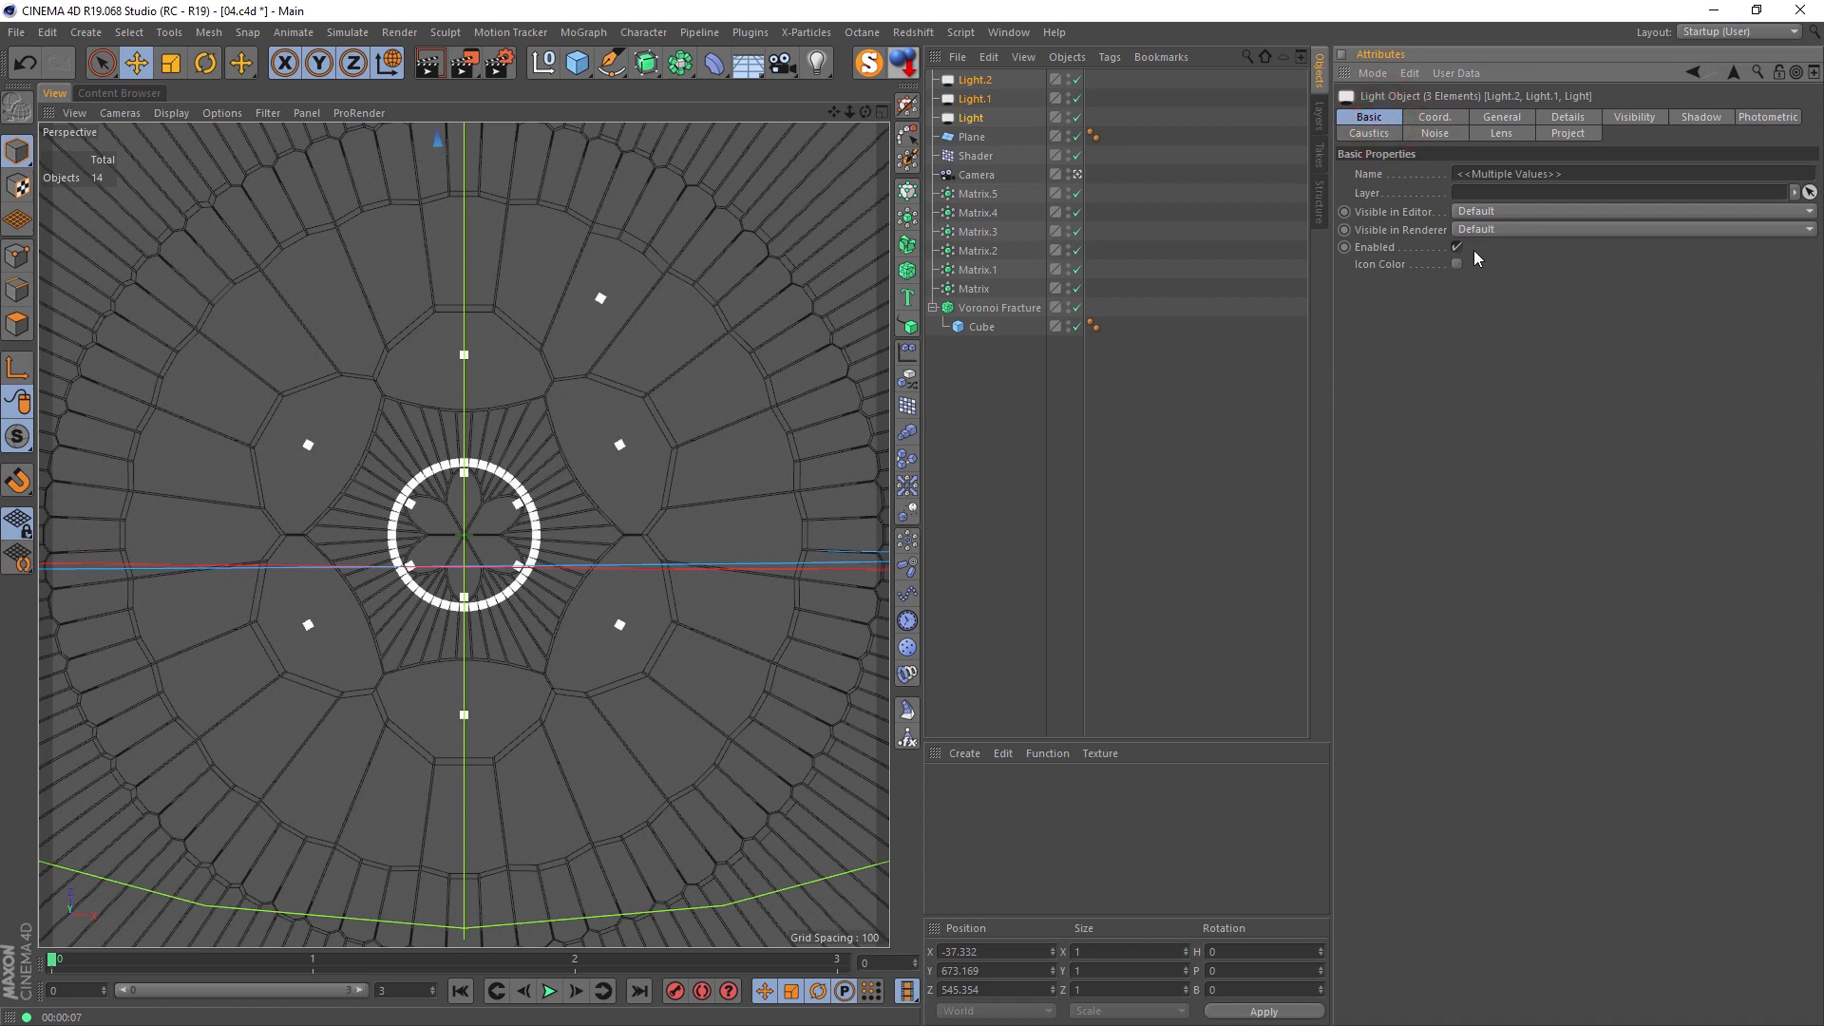
pyautogui.click(1456, 264)
# Step: Recolour the green light dark orange, about hue 27, saturation 81 and value 71, using a three-colour harmony on the colour wheel, and render the view
pyautogui.click(974, 78)
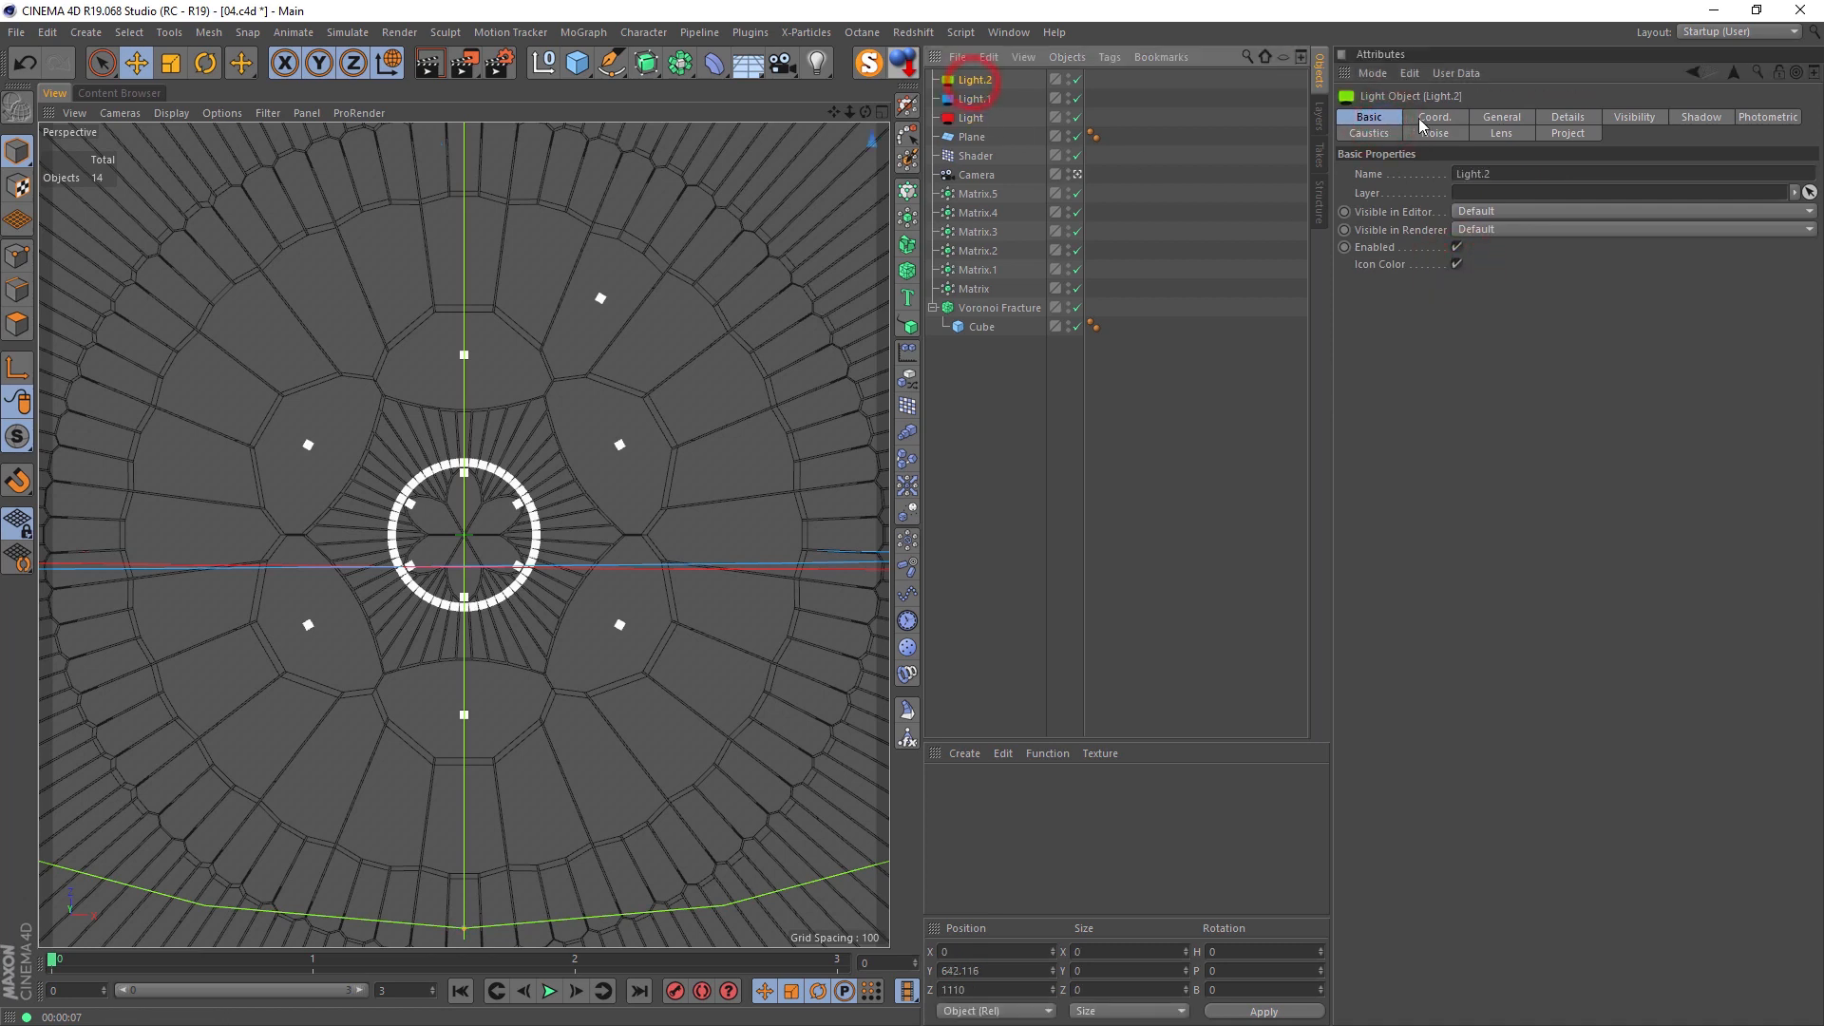
pyautogui.click(1501, 121)
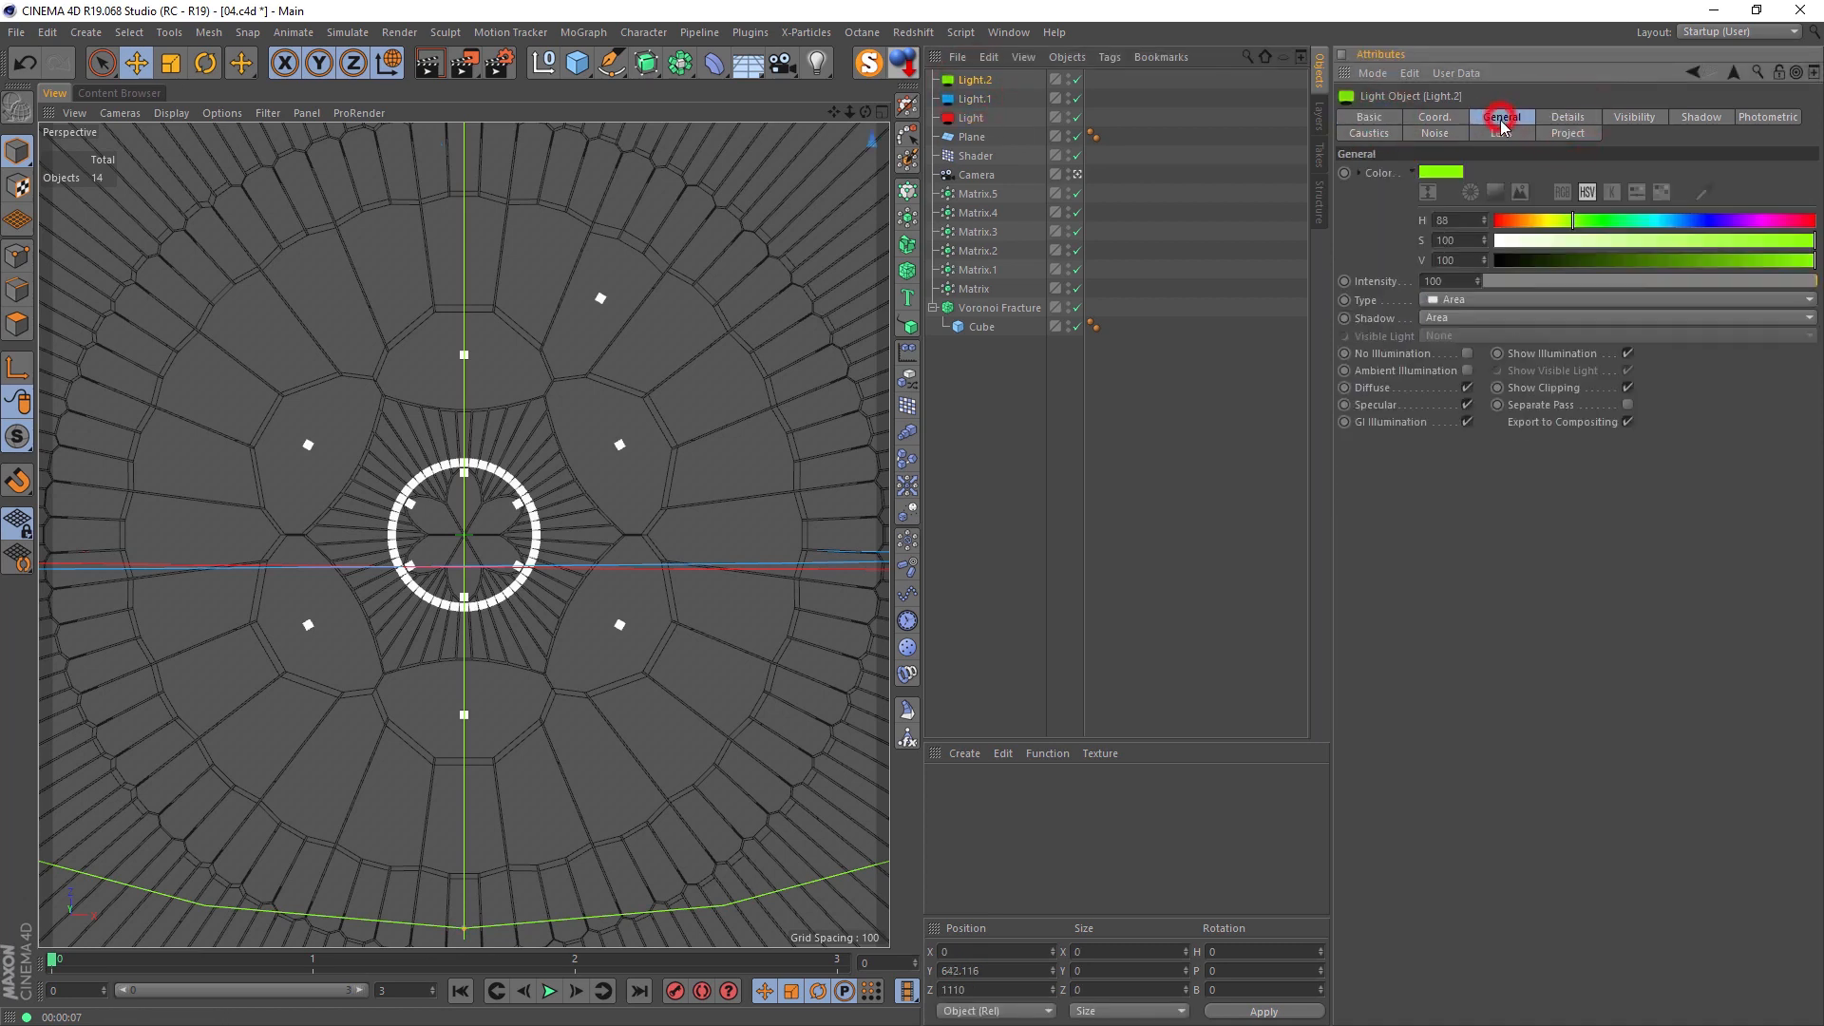
pyautogui.click(1469, 193)
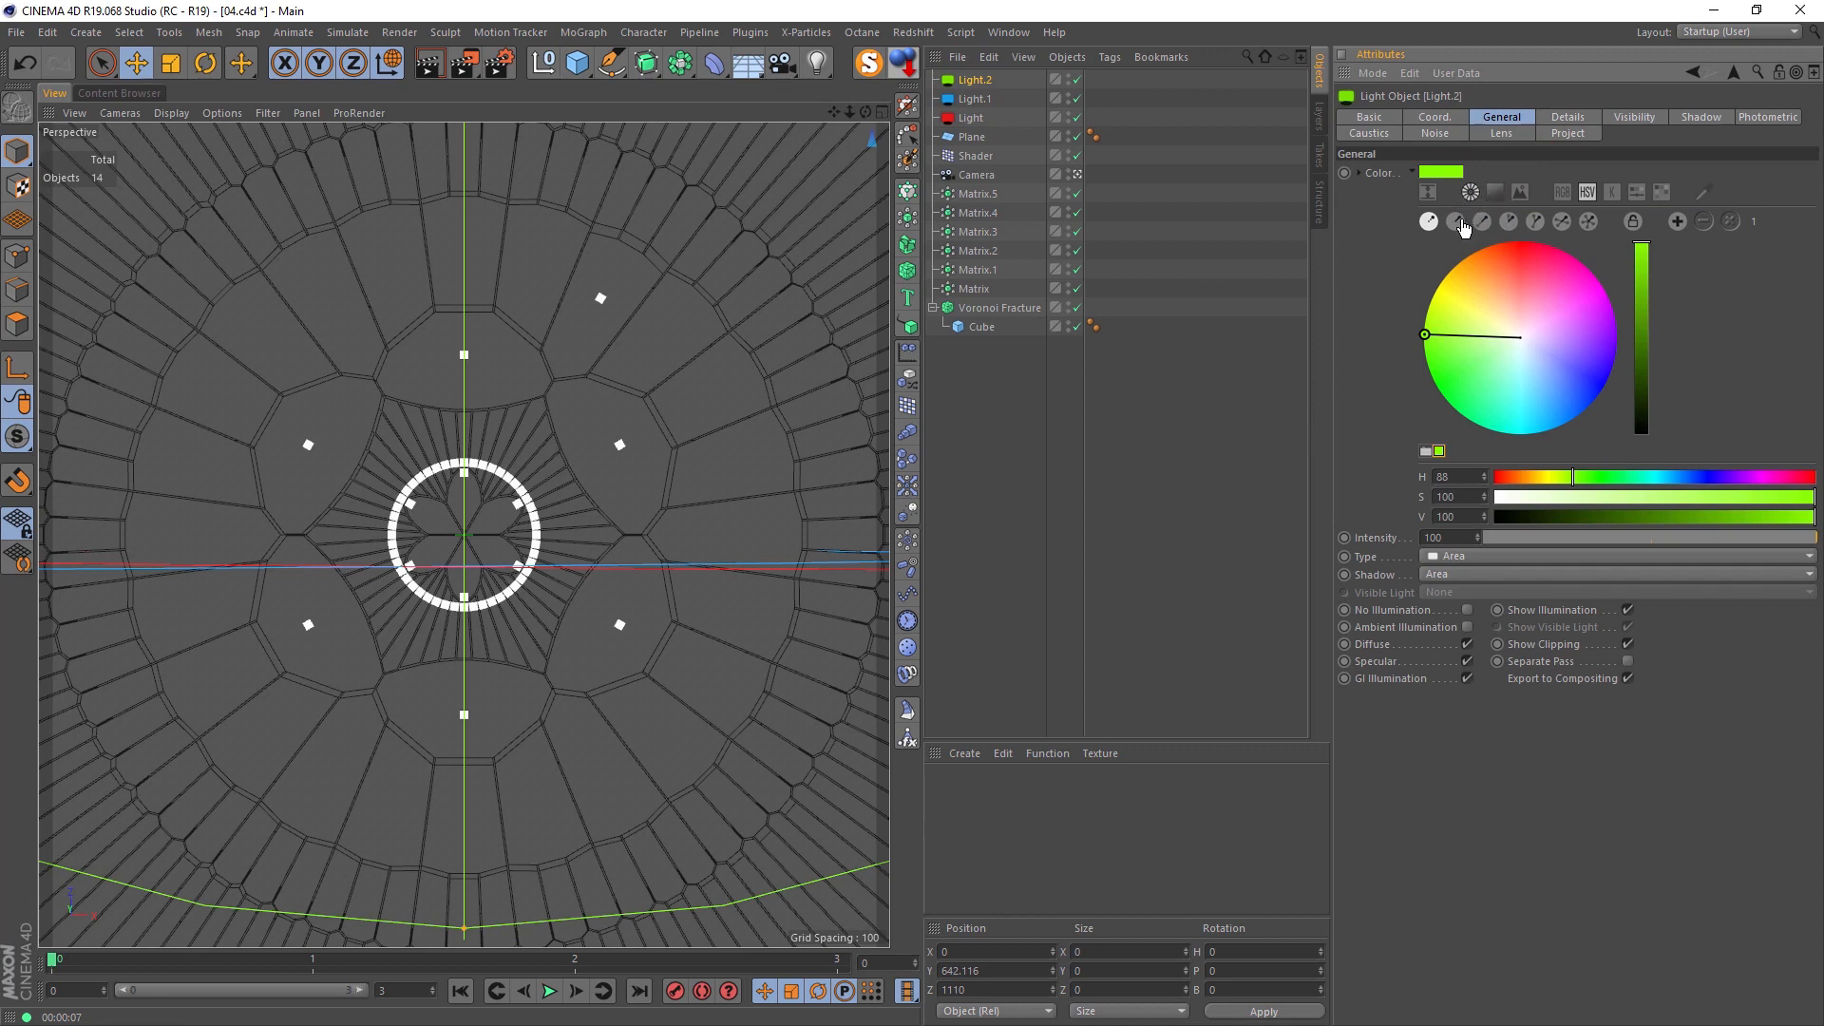
pyautogui.click(1534, 221)
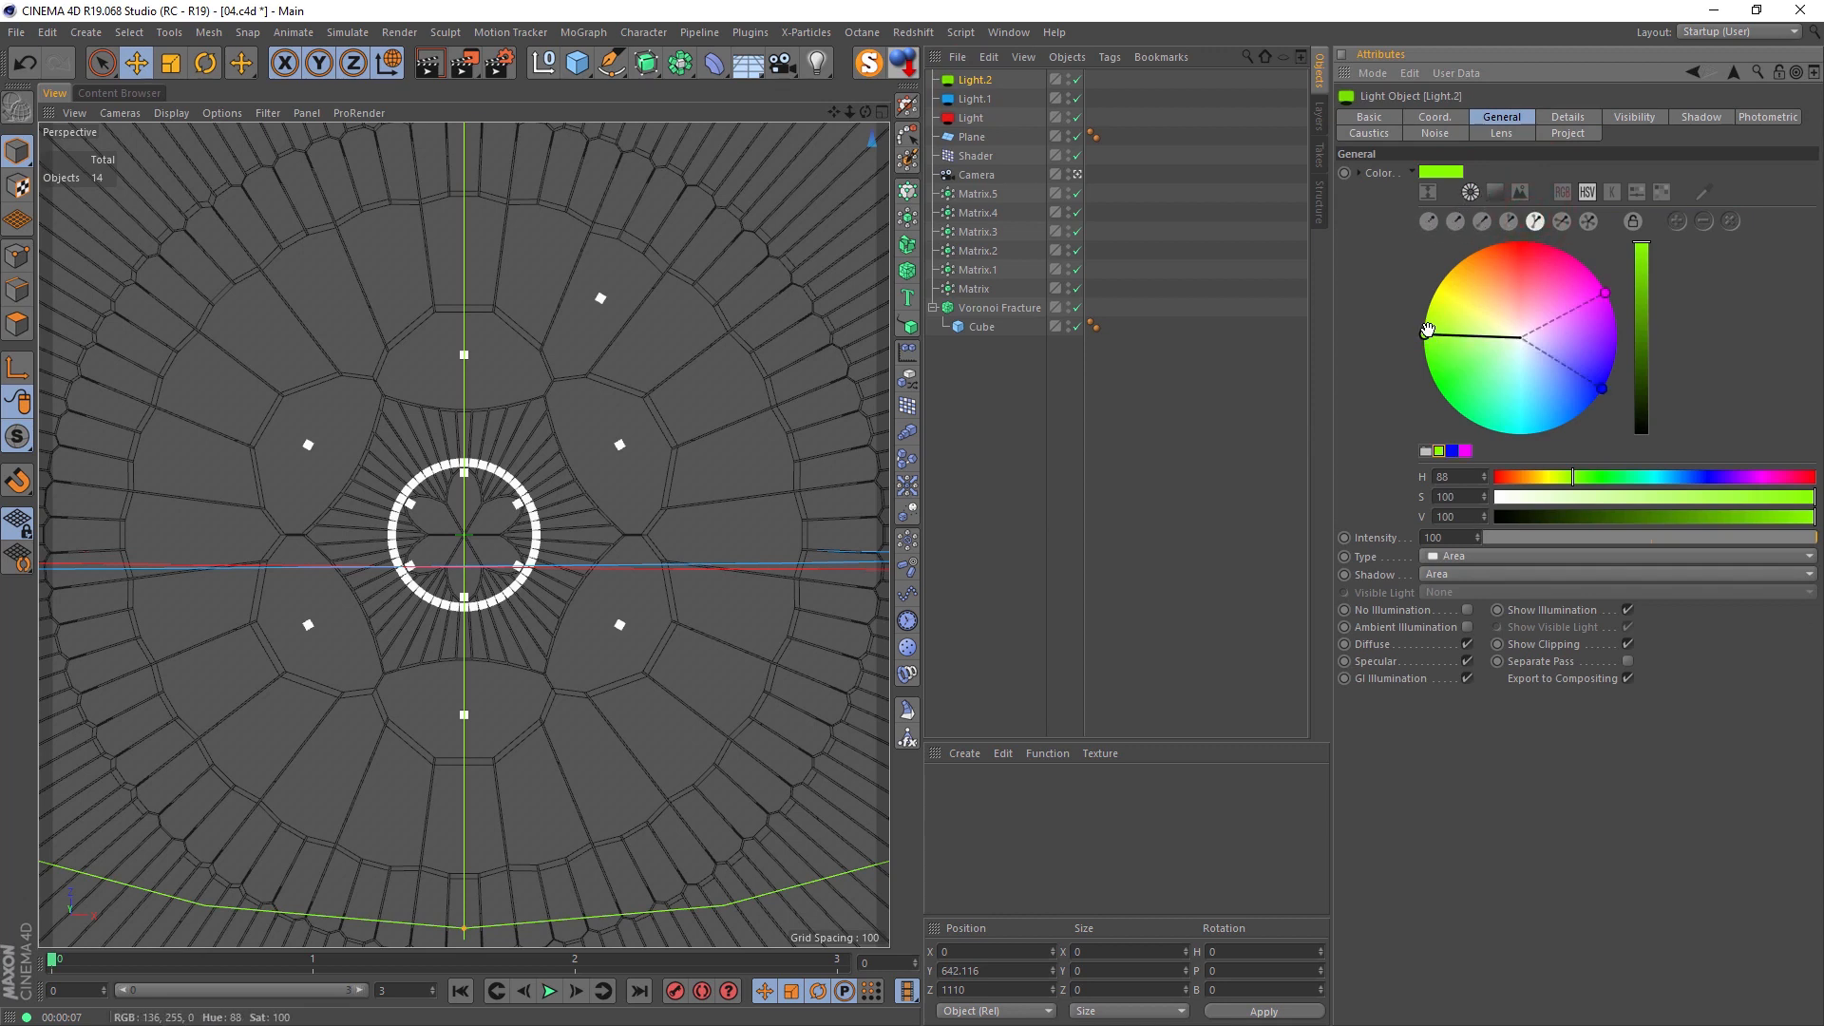
pyautogui.moveTo(1425, 335); pyautogui.dragTo(1471, 380)
pyautogui.moveTo(1585, 325); pyautogui.dragTo(1602, 340)
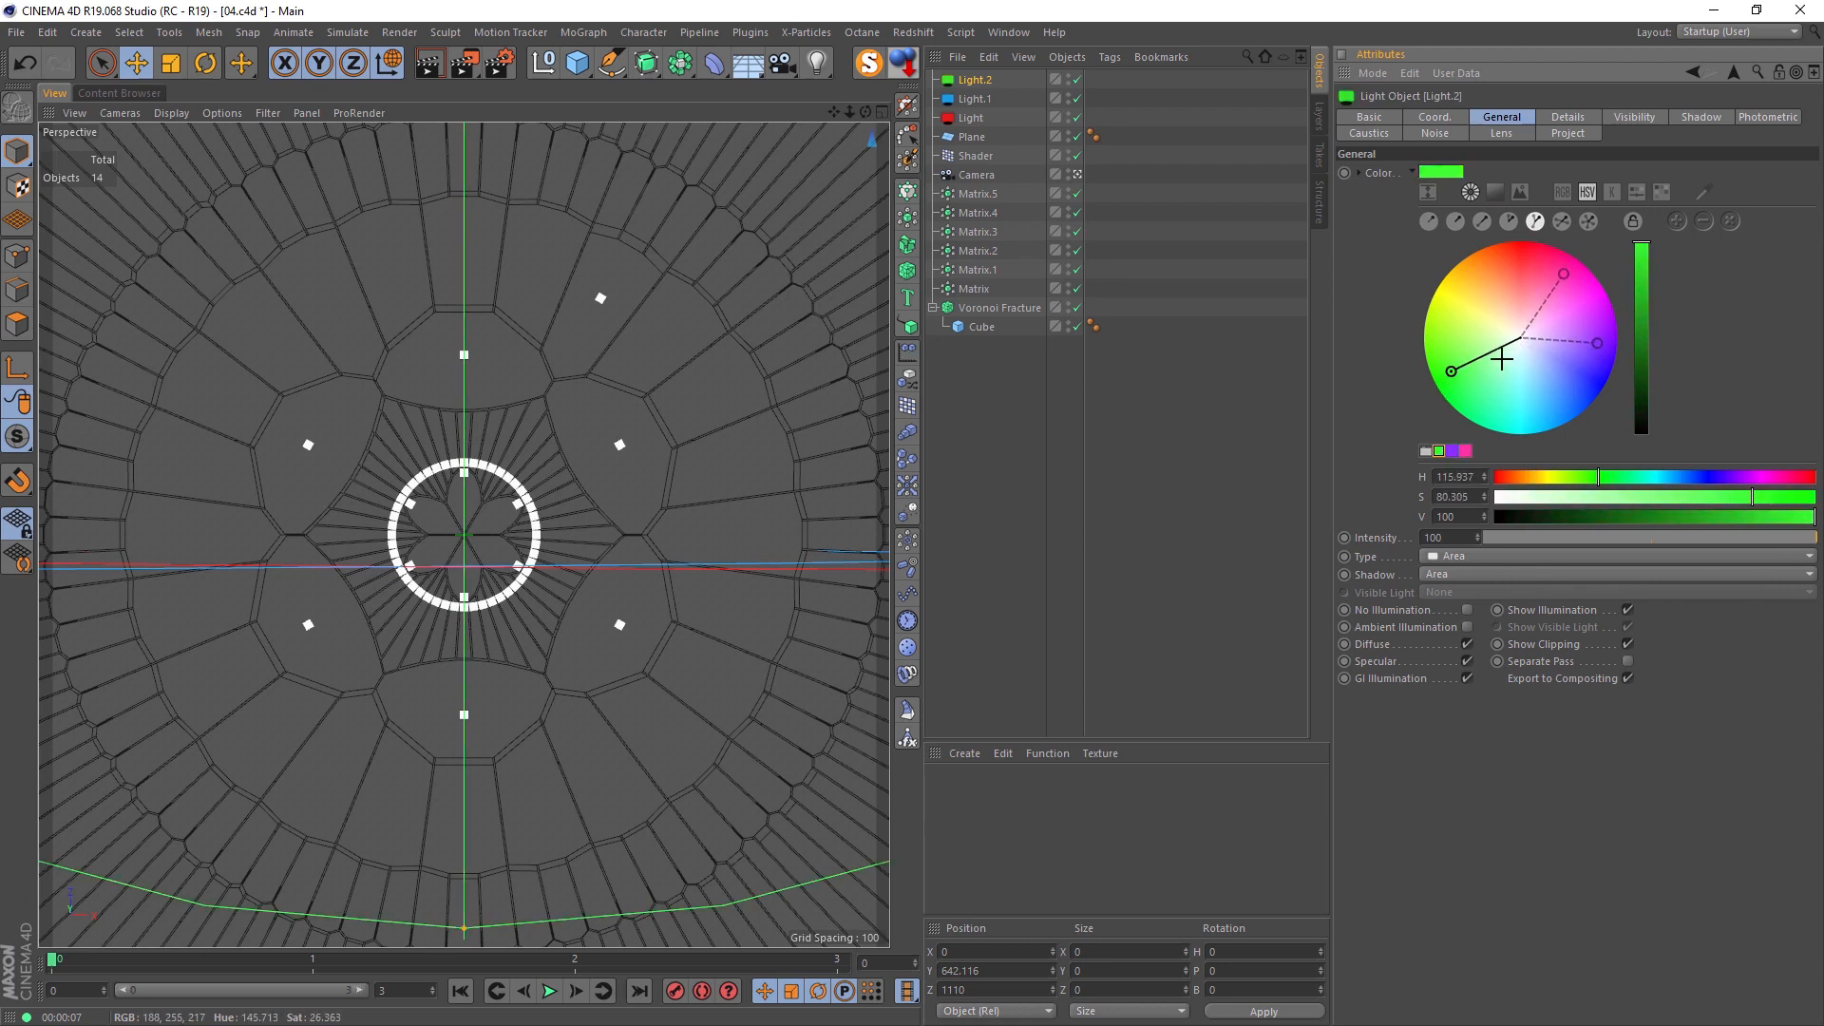
pyautogui.moveTo(1457, 375); pyautogui.dragTo(1485, 268)
pyautogui.click(1644, 299)
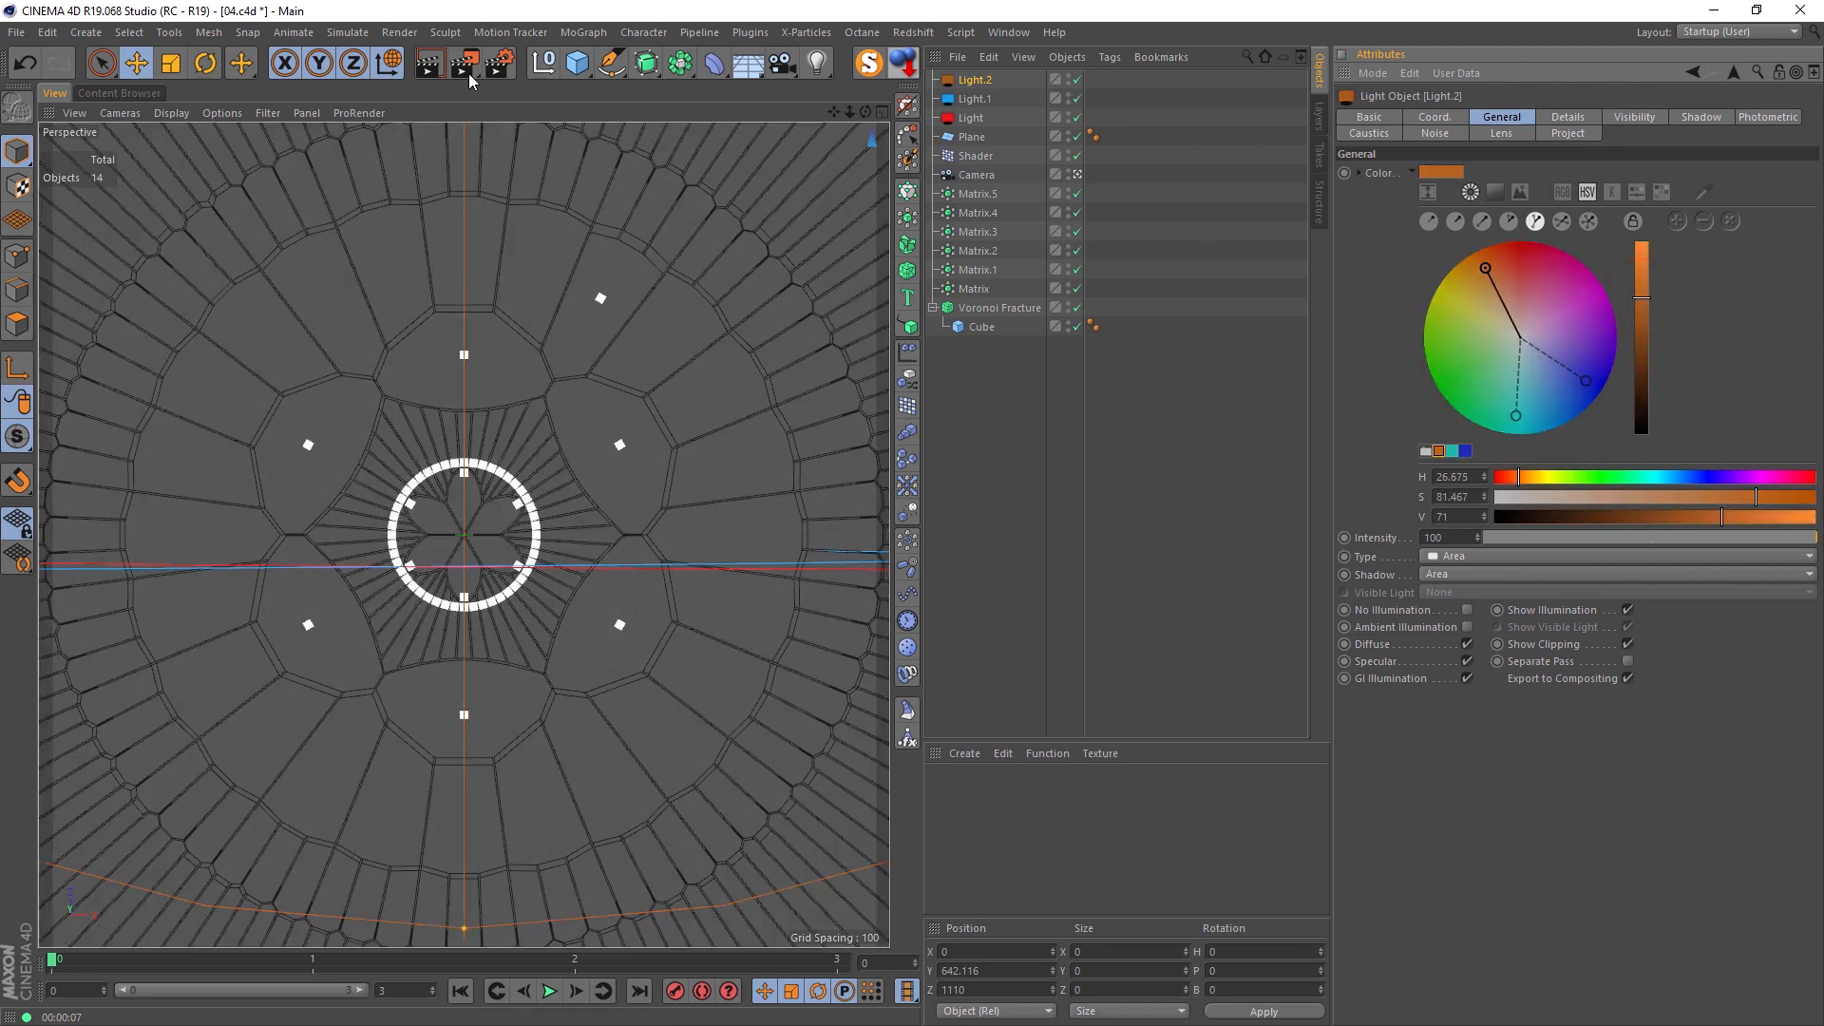
pyautogui.click(433, 68)
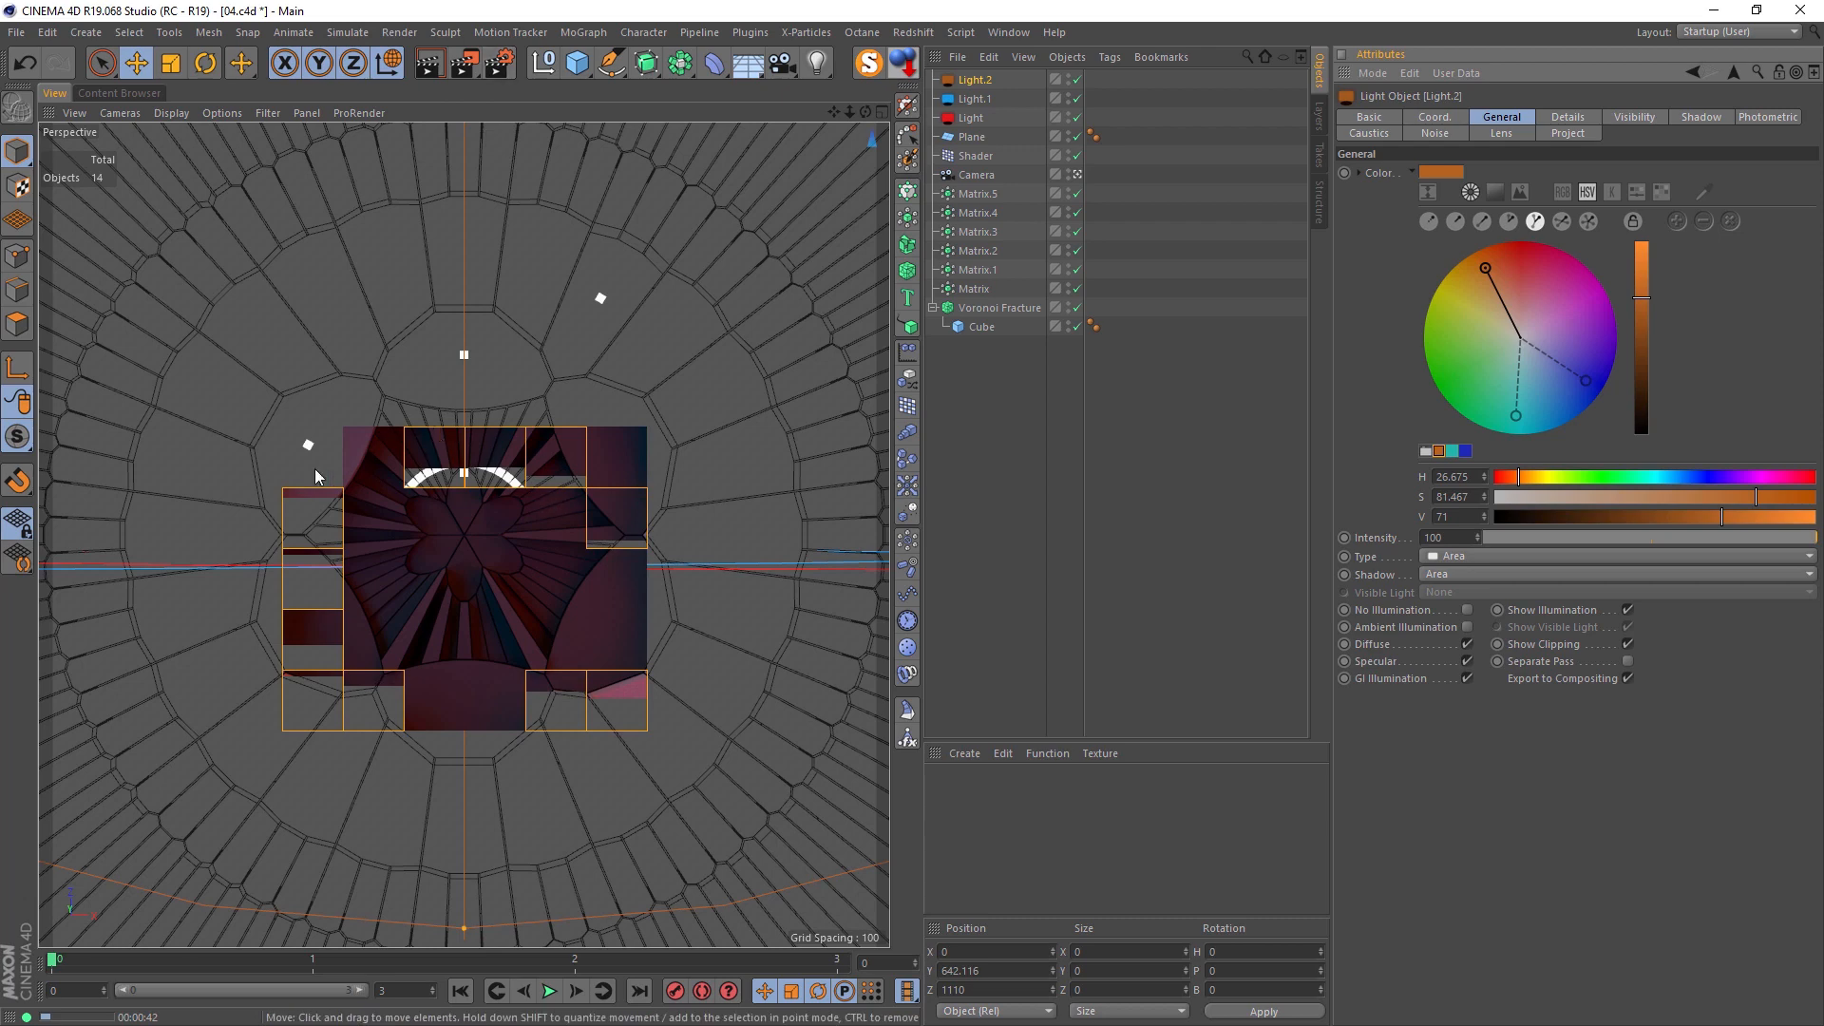
# Step: Disable the Global Illumination effect in the render settings
pyautogui.click(501, 65)
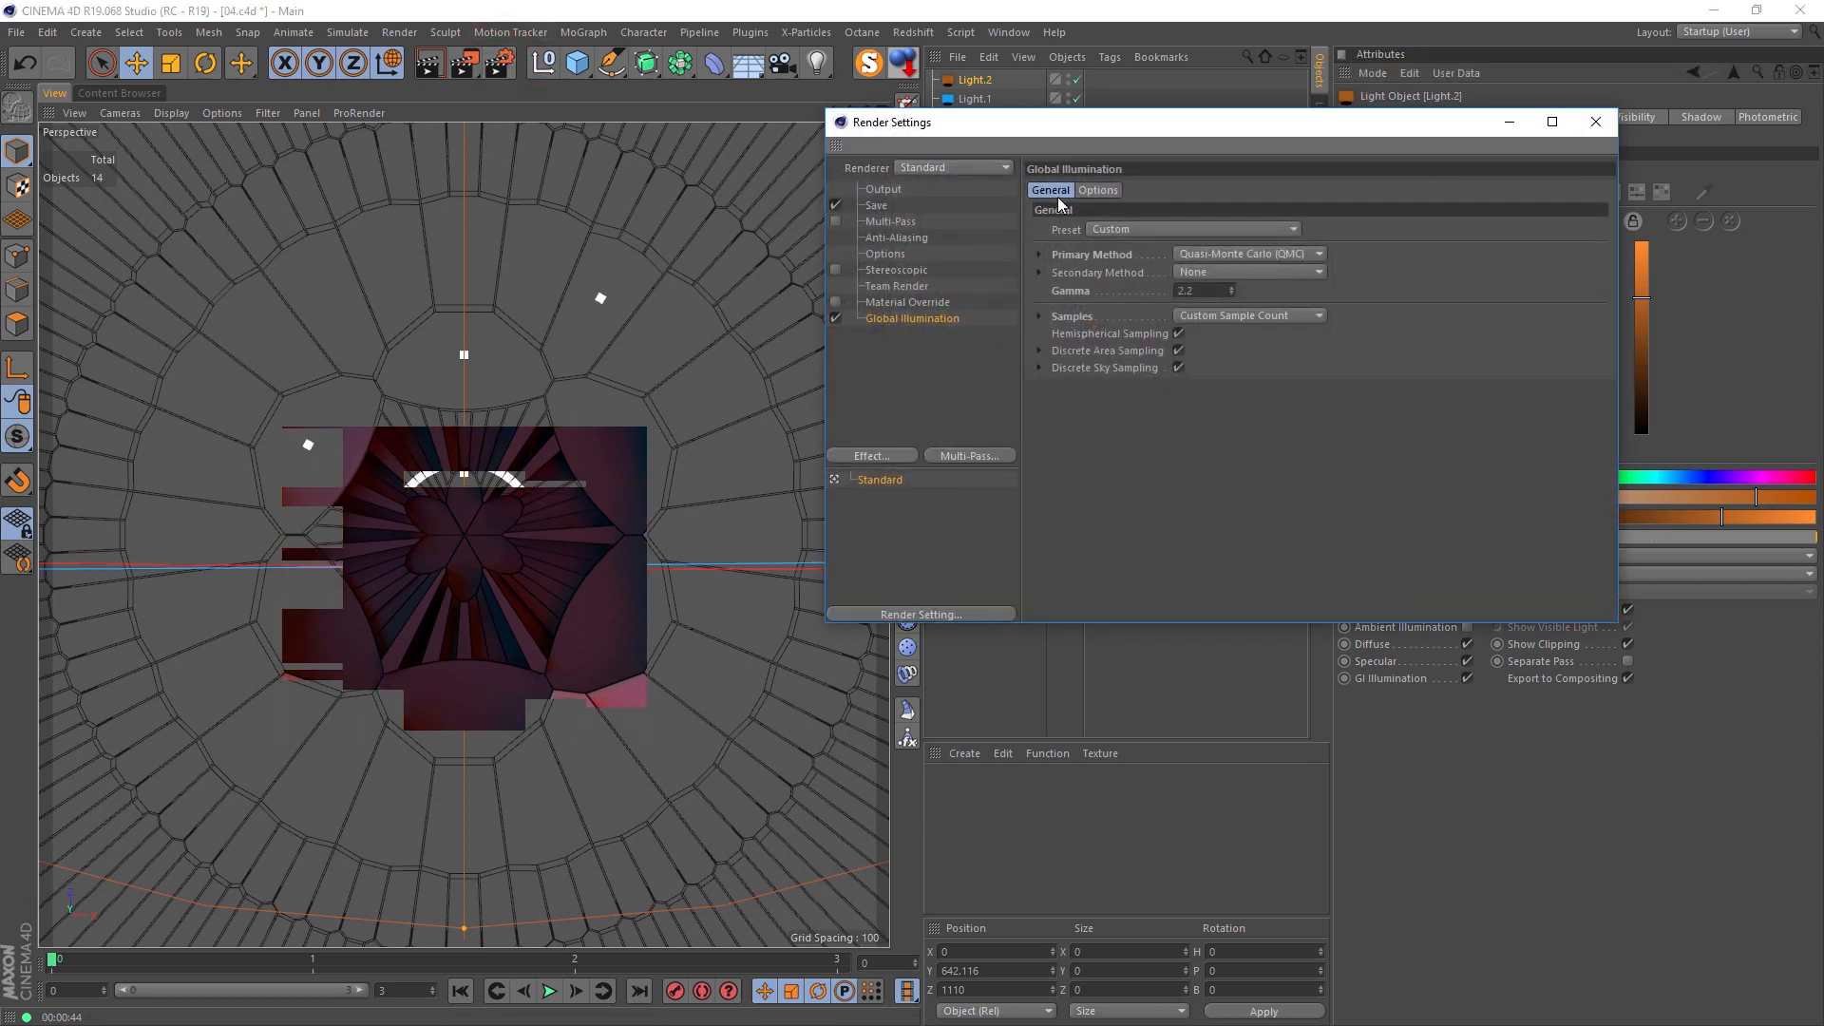
pyautogui.click(836, 320)
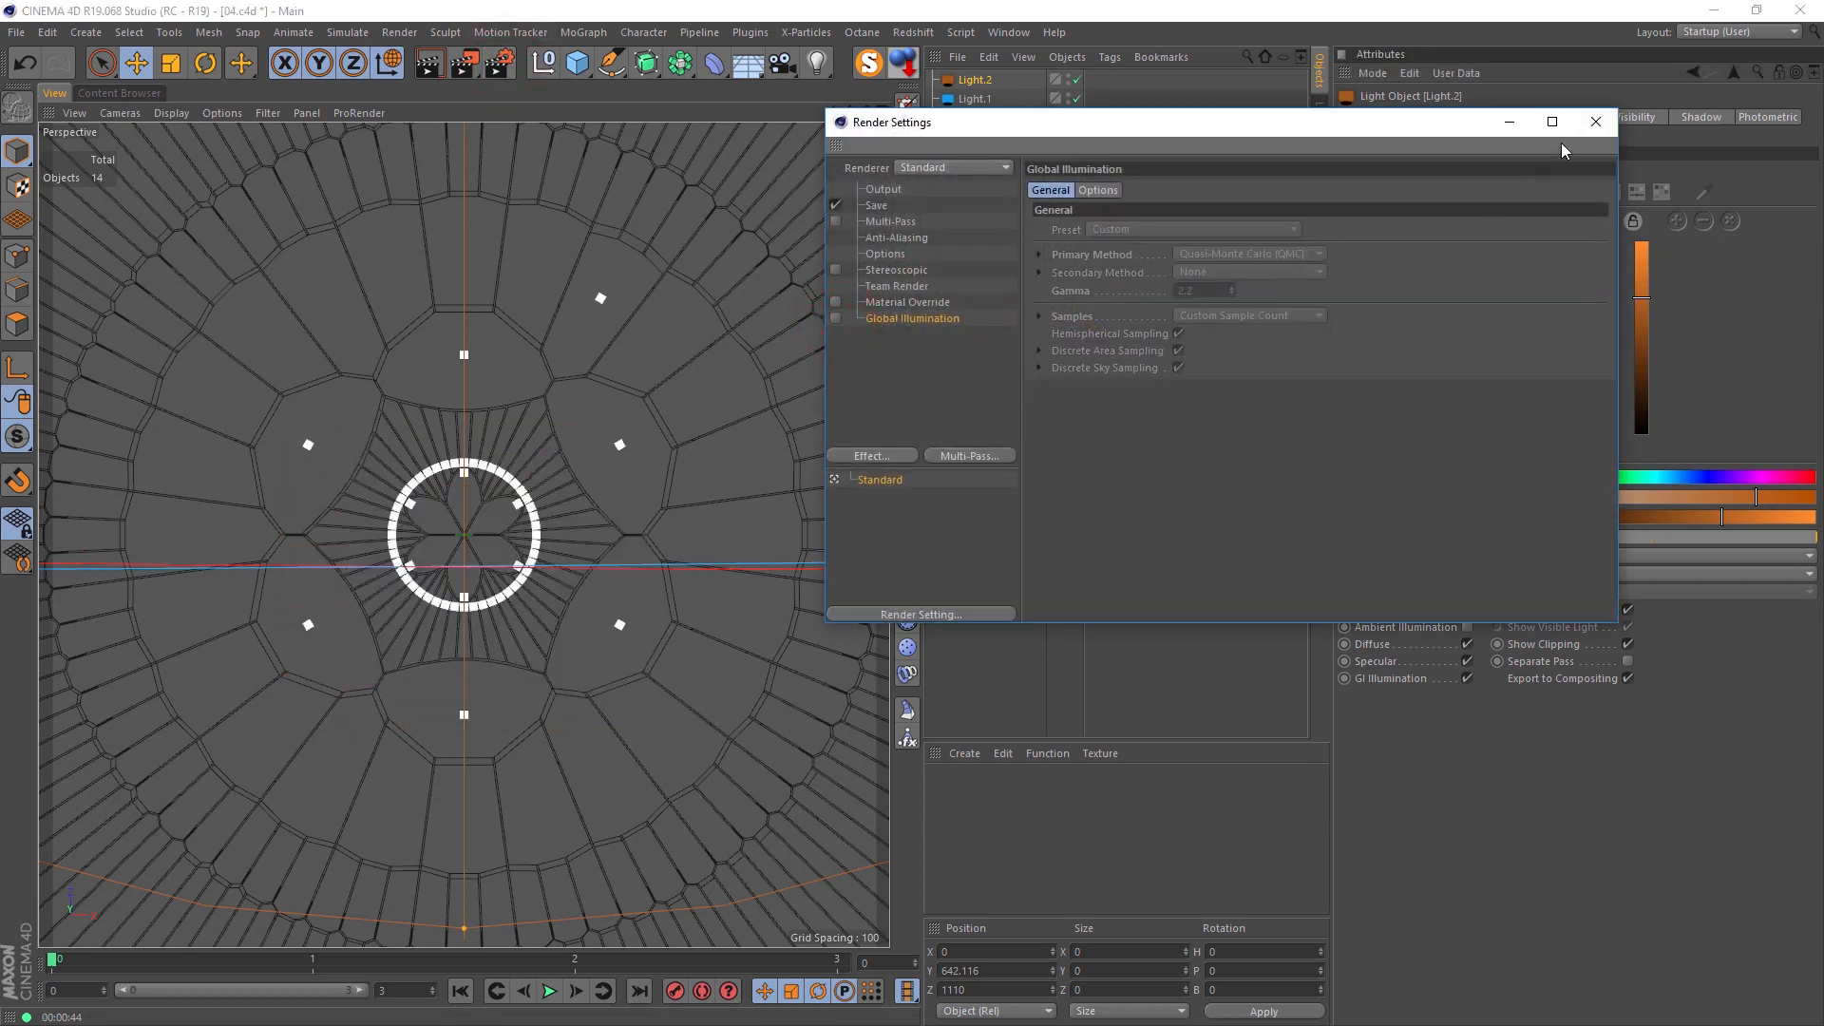
pyautogui.click(1596, 122)
# Step: Set the area shadows of all three lights to 100 maximum samples and 55 accuracy, and render the view
pyautogui.click(979, 80)
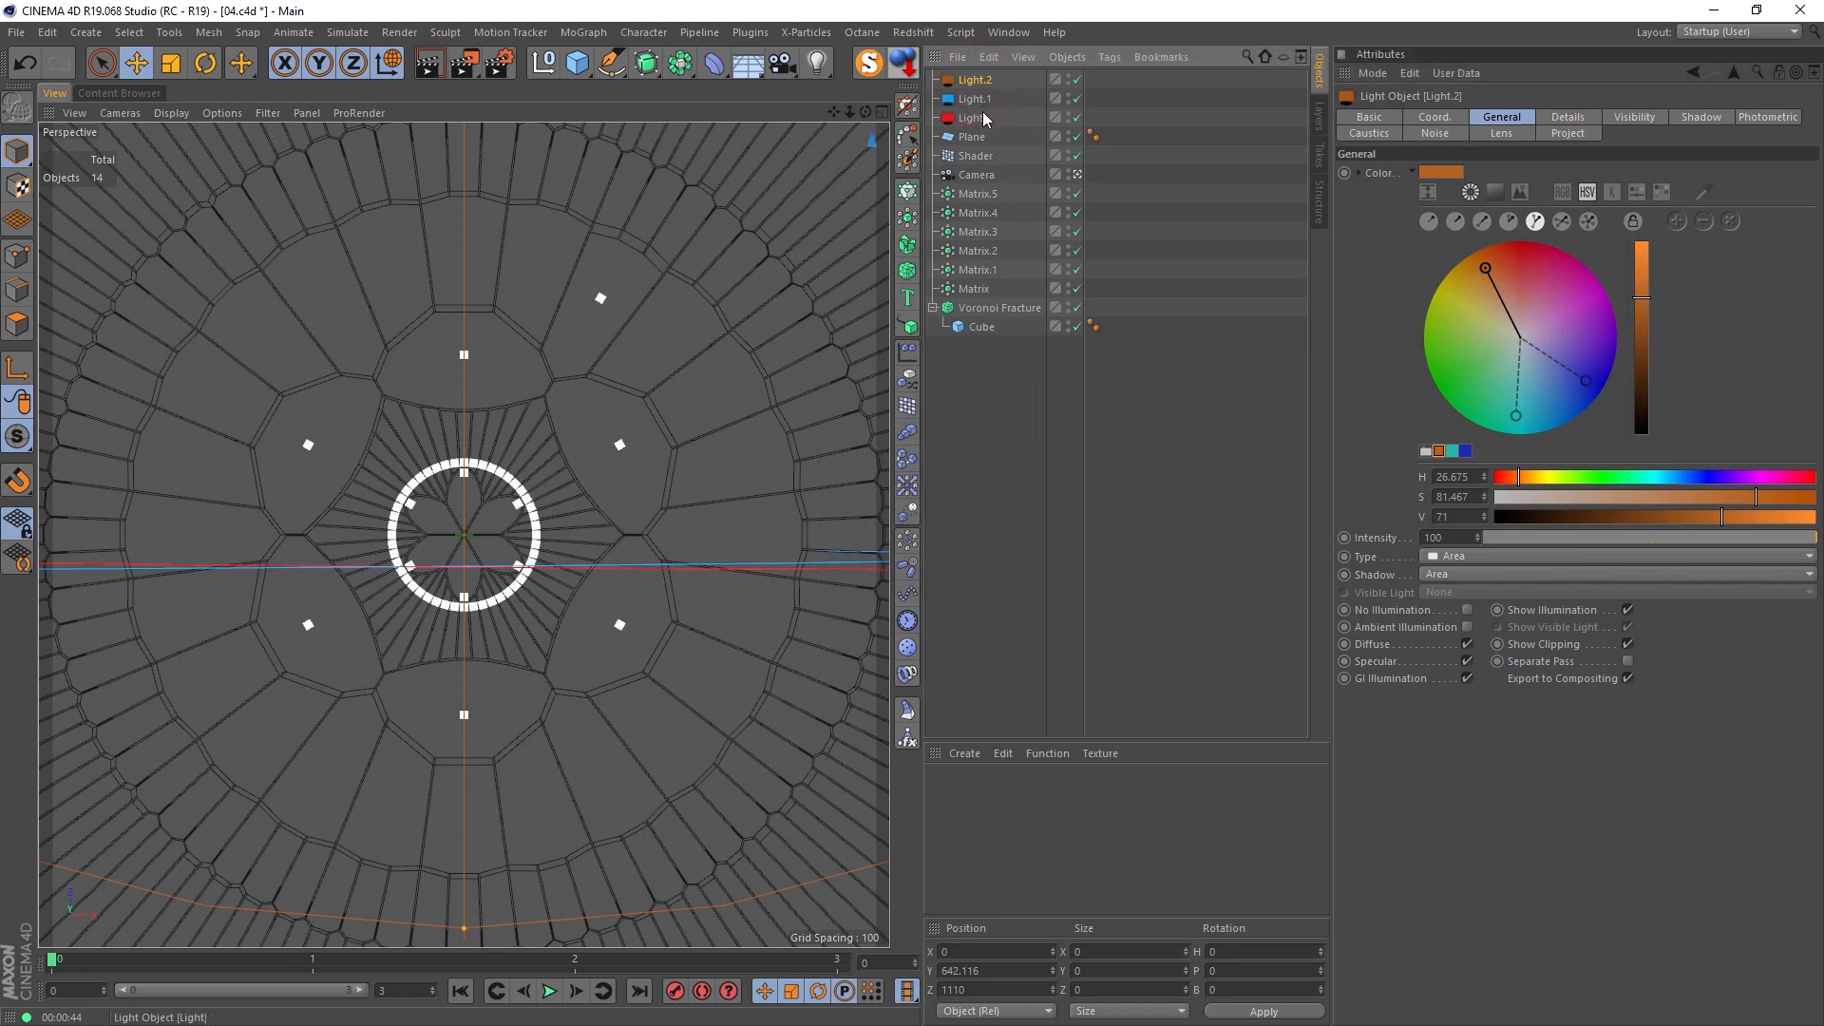
pyautogui.keyDown('shift'); pyautogui.click(974, 117); pyautogui.keyUp('shift')
pyautogui.click(1681, 119)
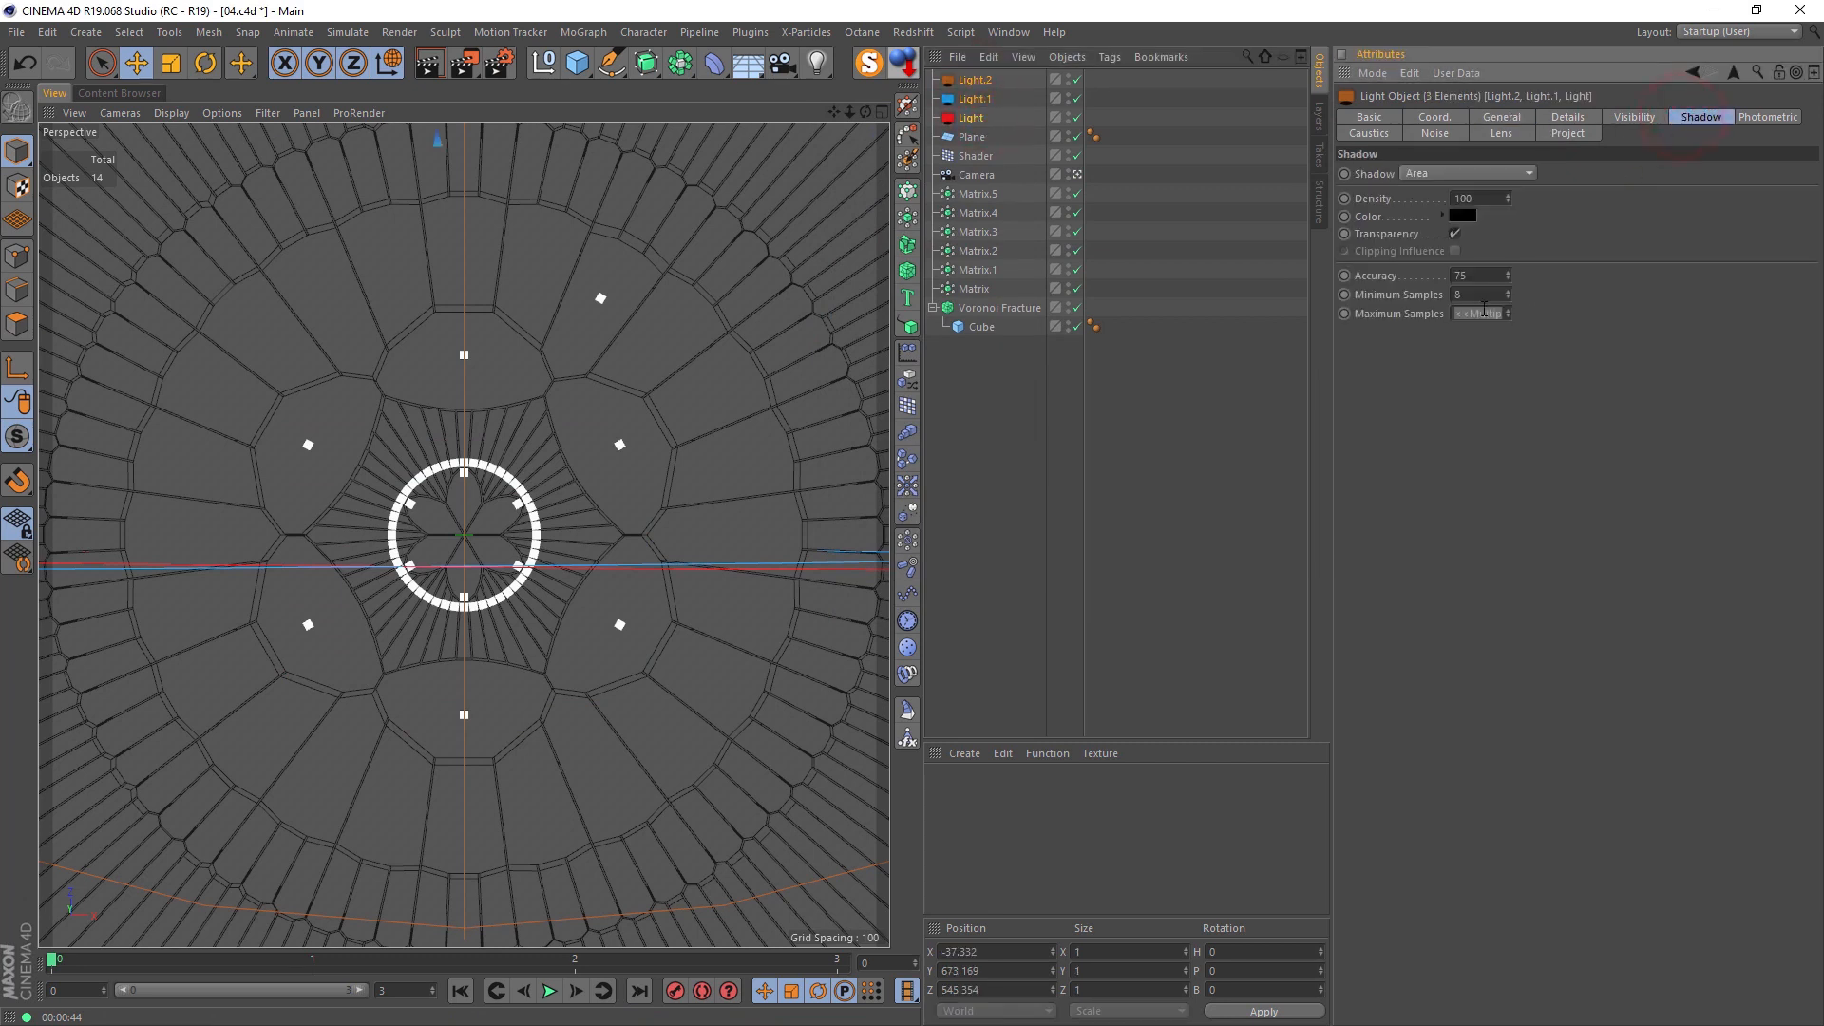
pyautogui.click(1479, 314)
pyautogui.write('100')
pyautogui.press('Return')
pyautogui.click(1479, 276)
pyautogui.click(428, 63)
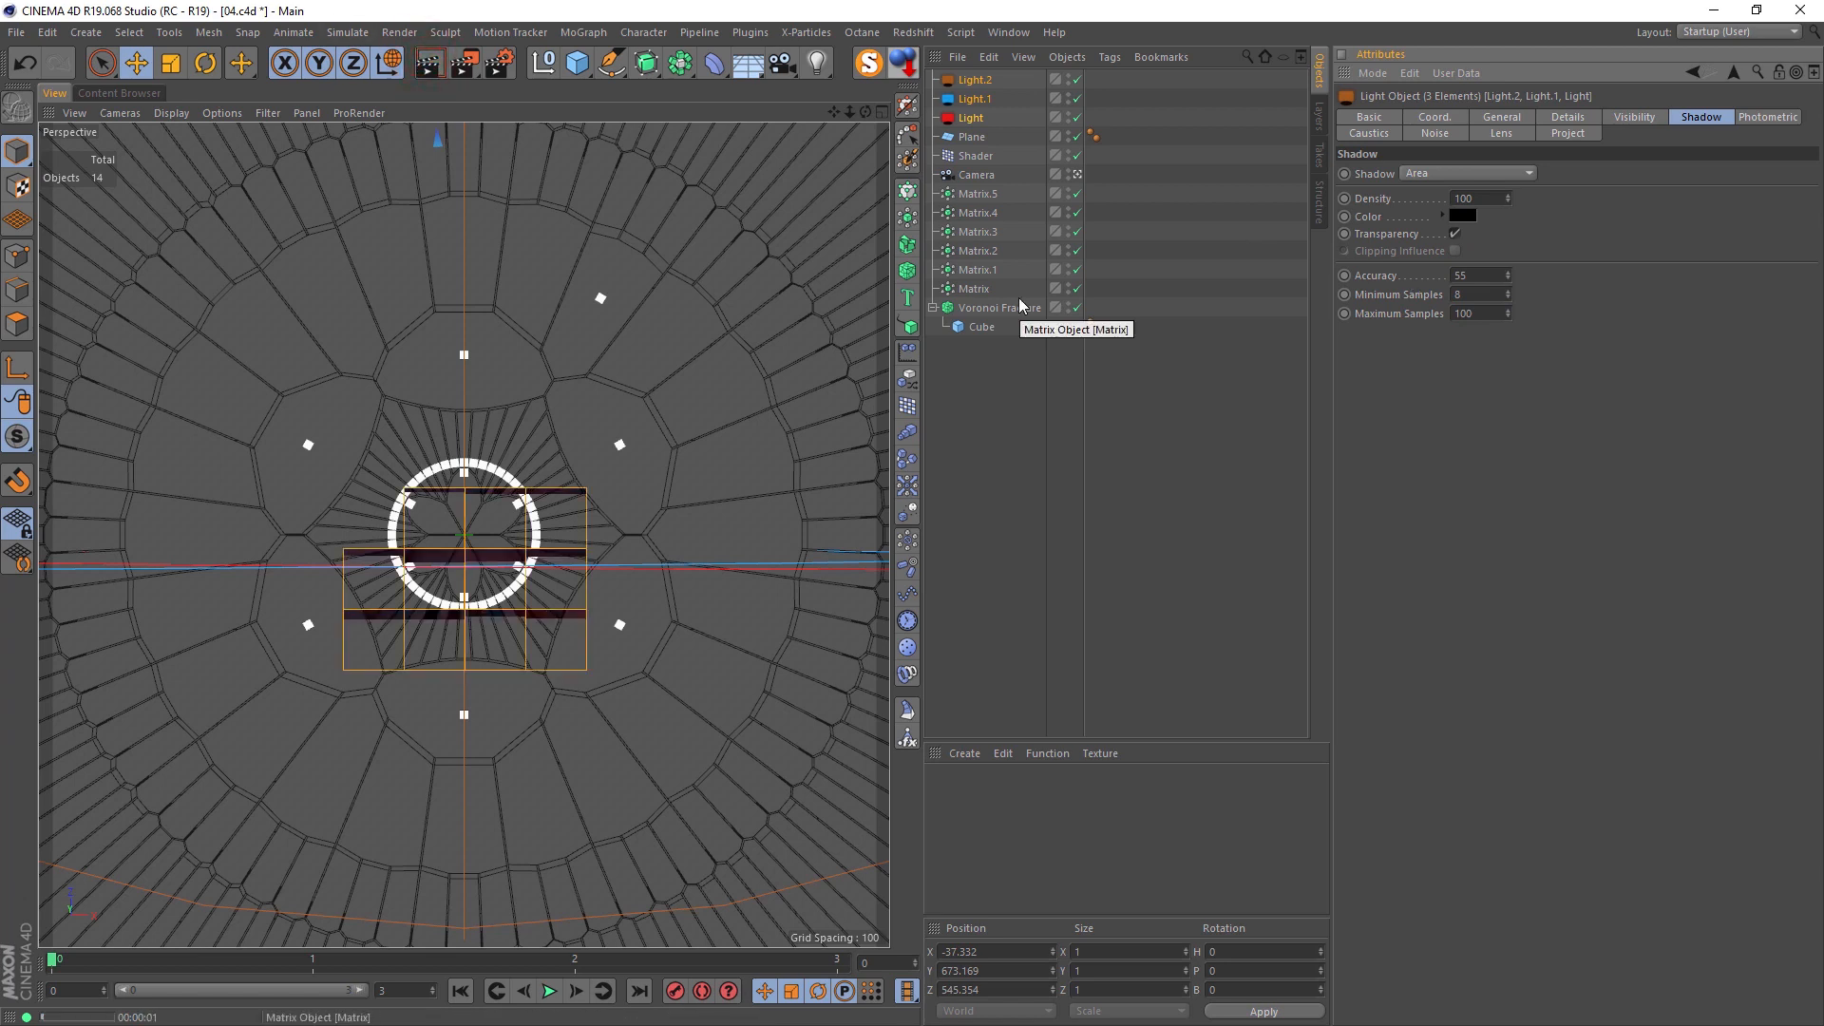